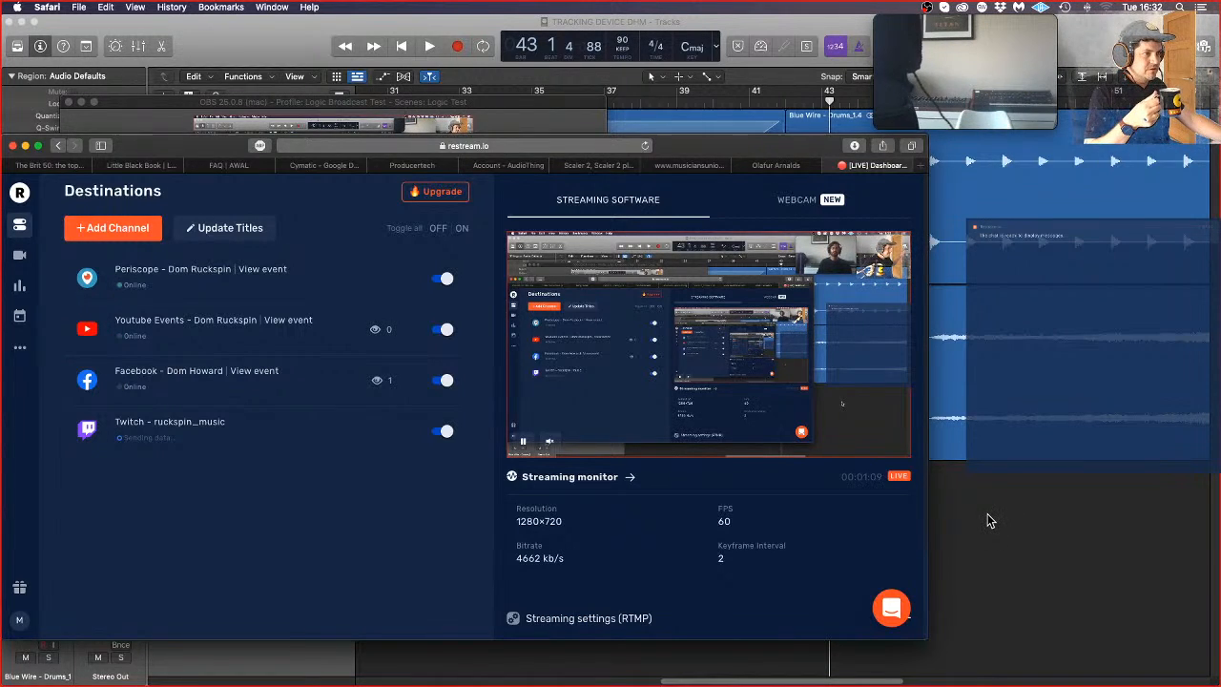
# Step: Switch to the Logic Pro project, fit the whole arrangement in view and return the playhead to the start
pyautogui.click(989, 521)
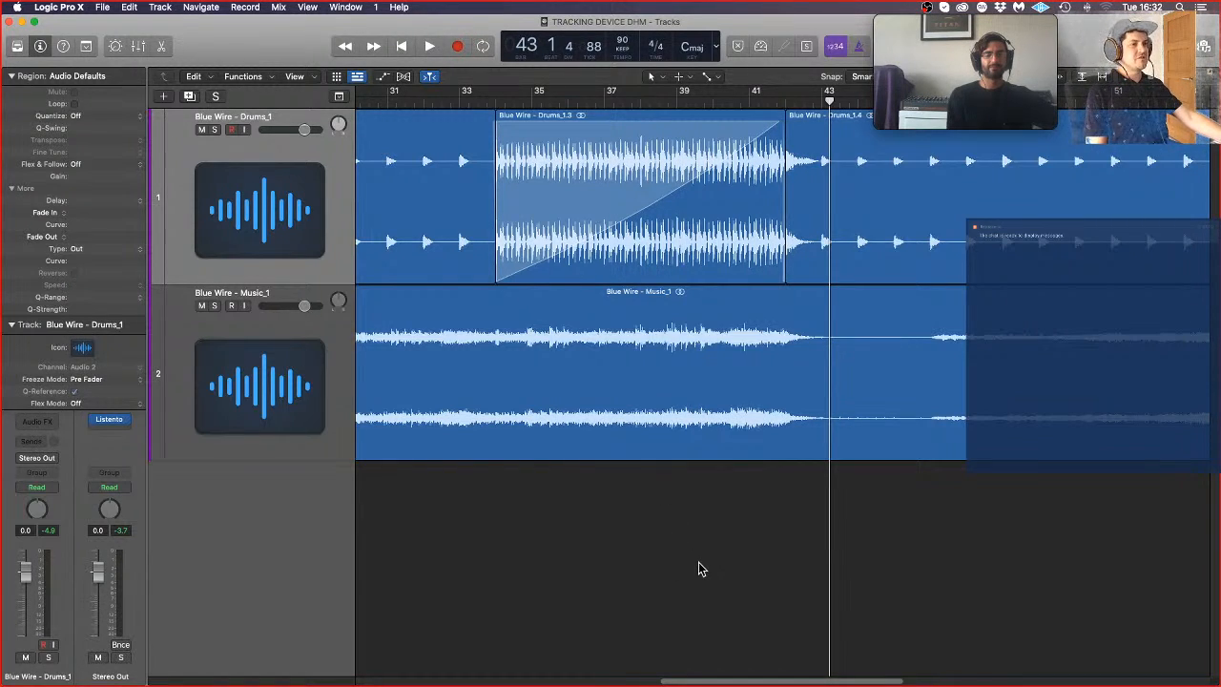
pyautogui.press('super+Up')
pyautogui.press('super+Up')
pyautogui.press('super+Left')
pyautogui.press('super+Left')
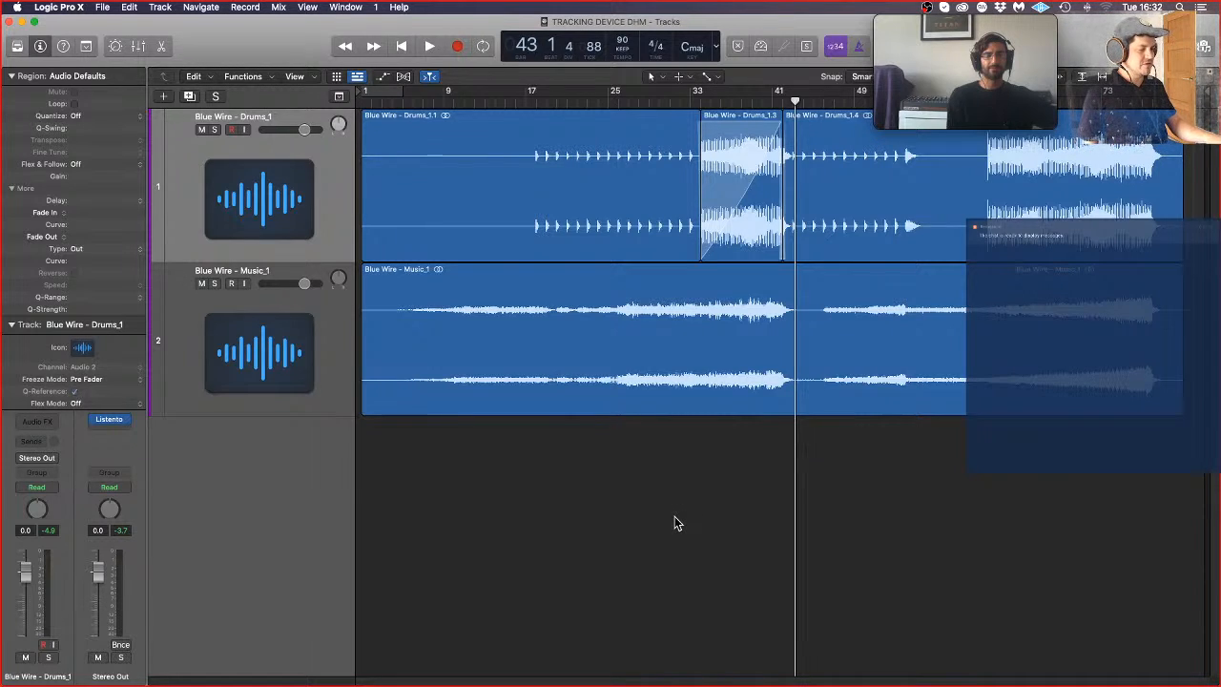
pyautogui.press('Return')
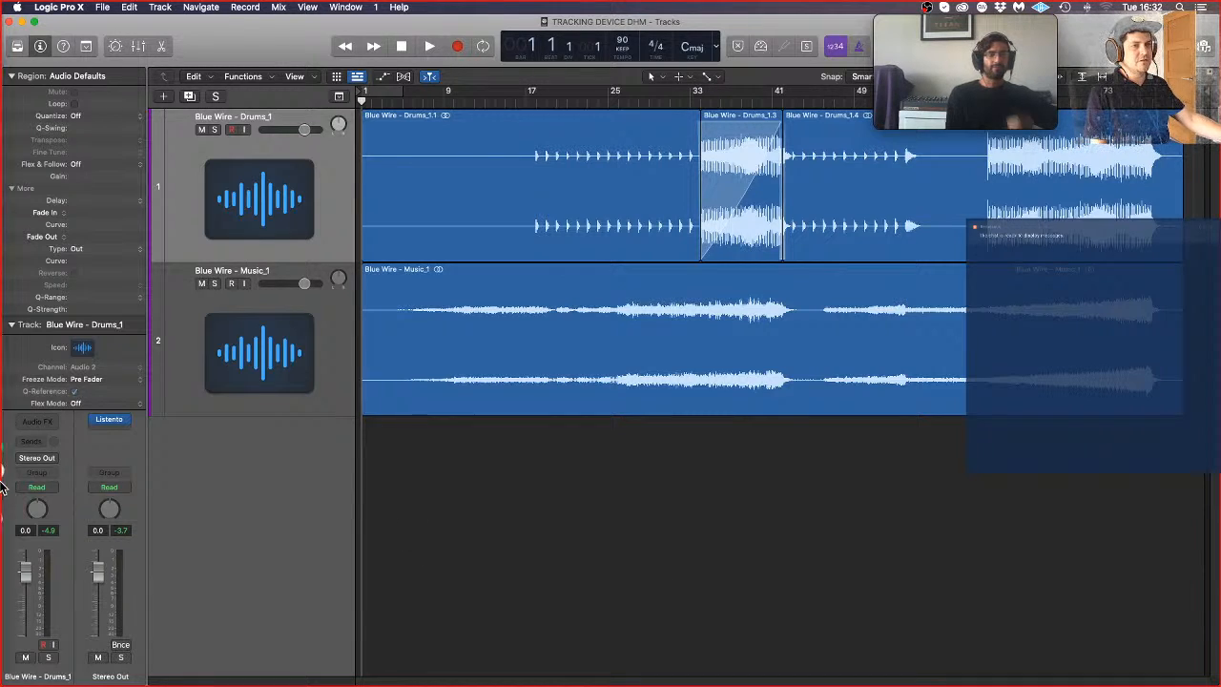
# Step: Check the channel mixer in the Console application, and return to the Logic Pro project
pyautogui.moveTo(10, 544)
pyautogui.click(14, 586)
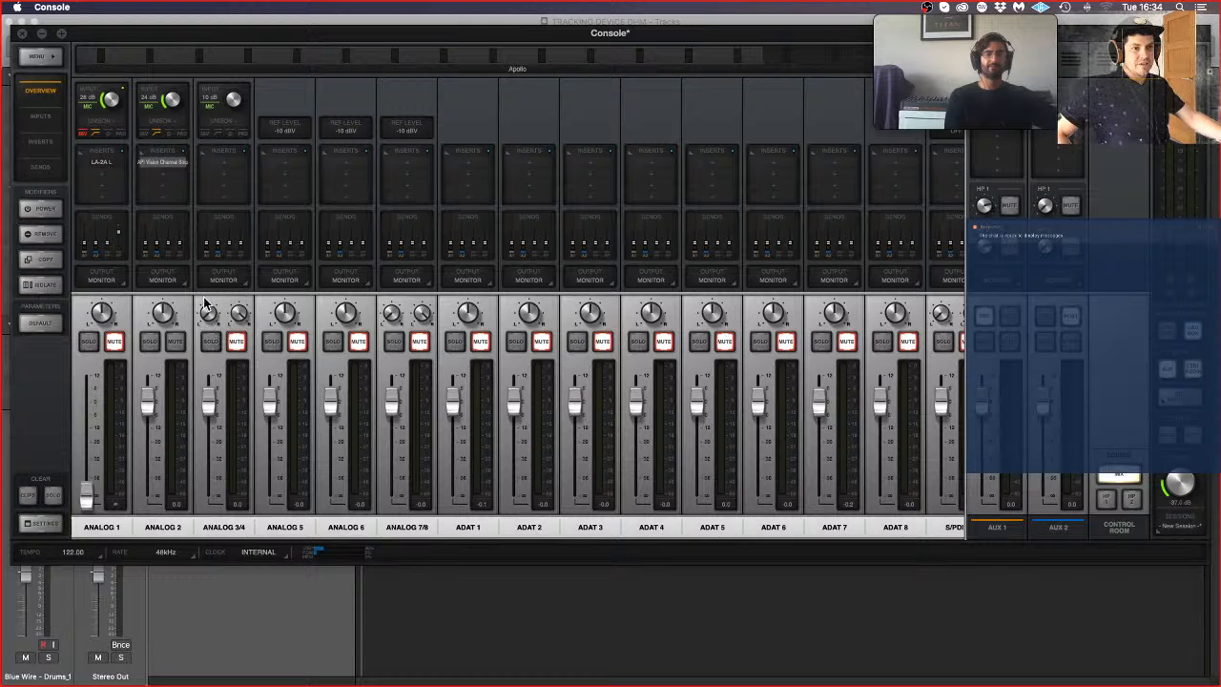
pyautogui.click(278, 658)
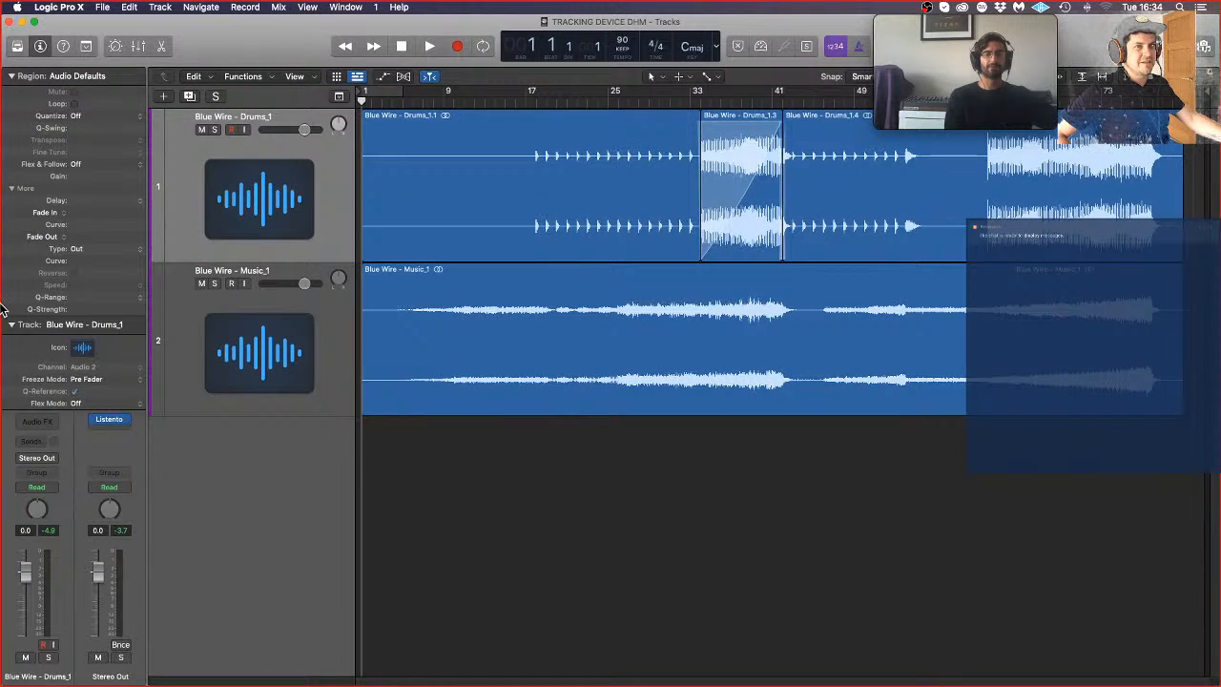
pyautogui.moveTo(1, 190)
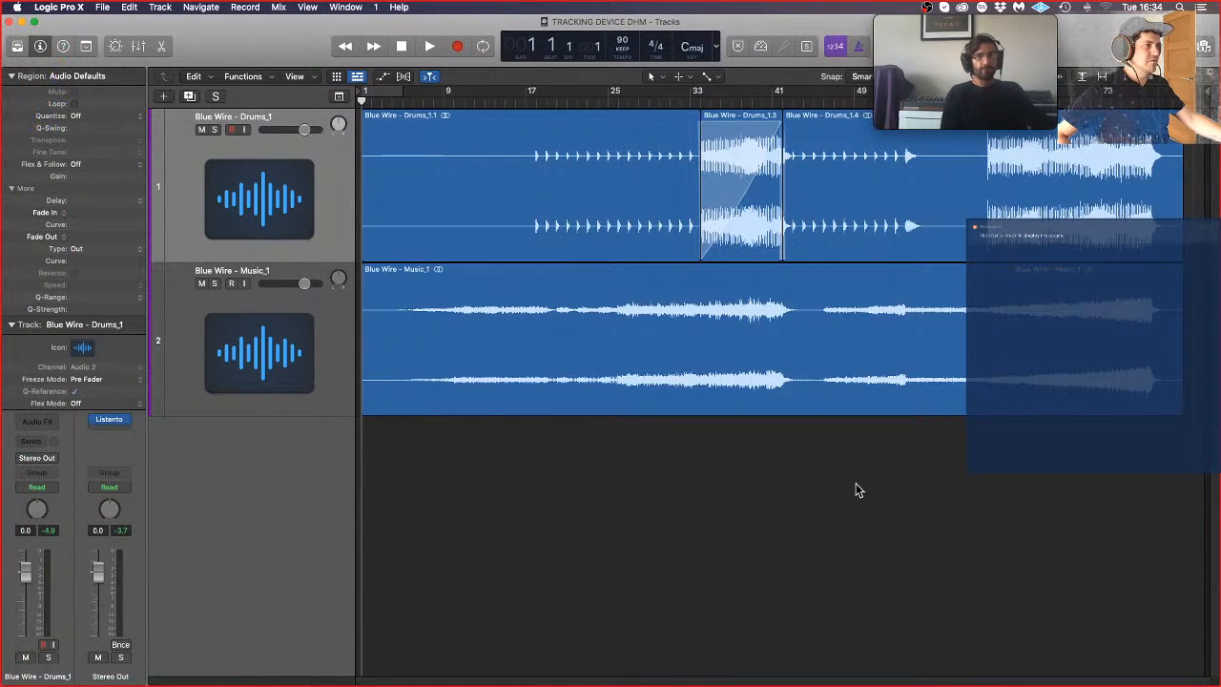
pyautogui.scroll(-5, 856, 485)
pyautogui.scroll(5, 856, 486)
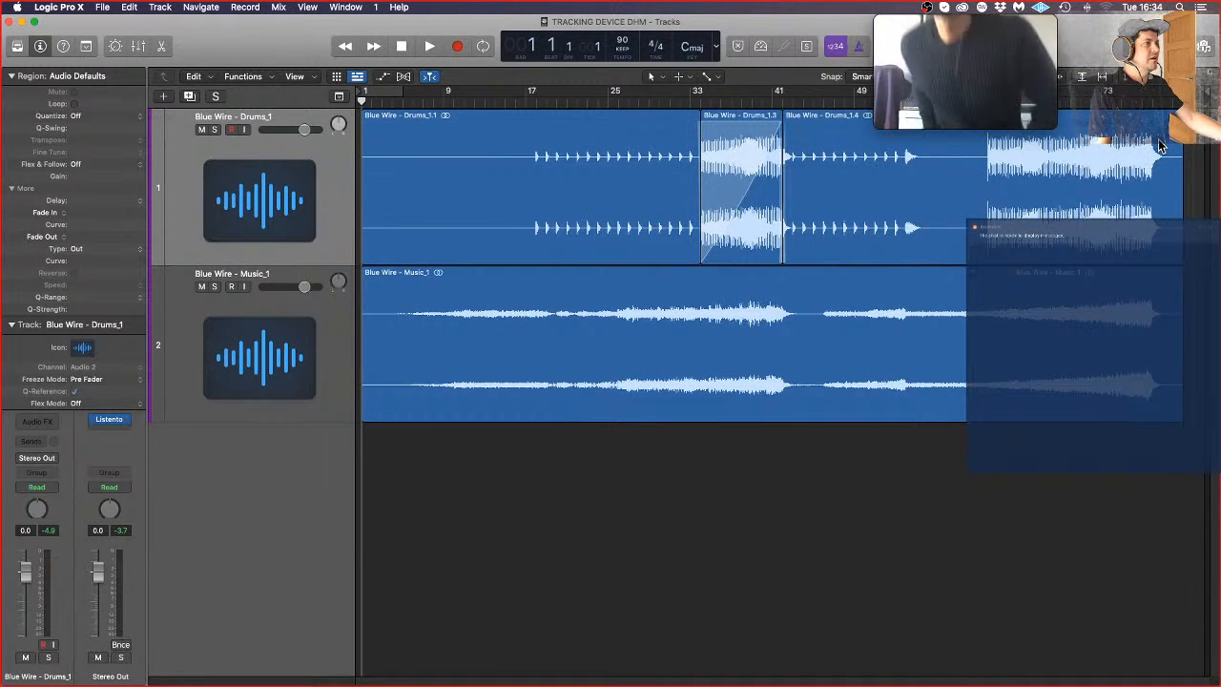
pyautogui.moveTo(1194, 157); pyautogui.dragTo(1125, 338)
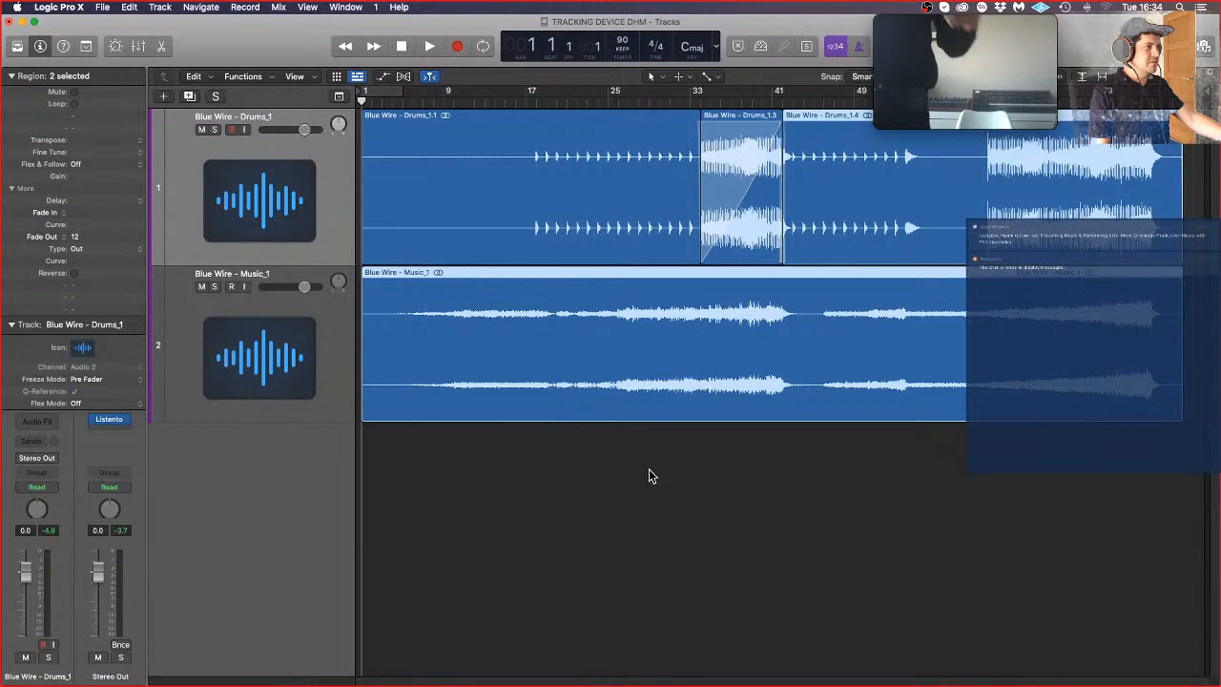
pyautogui.click(1024, 569)
pyautogui.moveTo(3, 40)
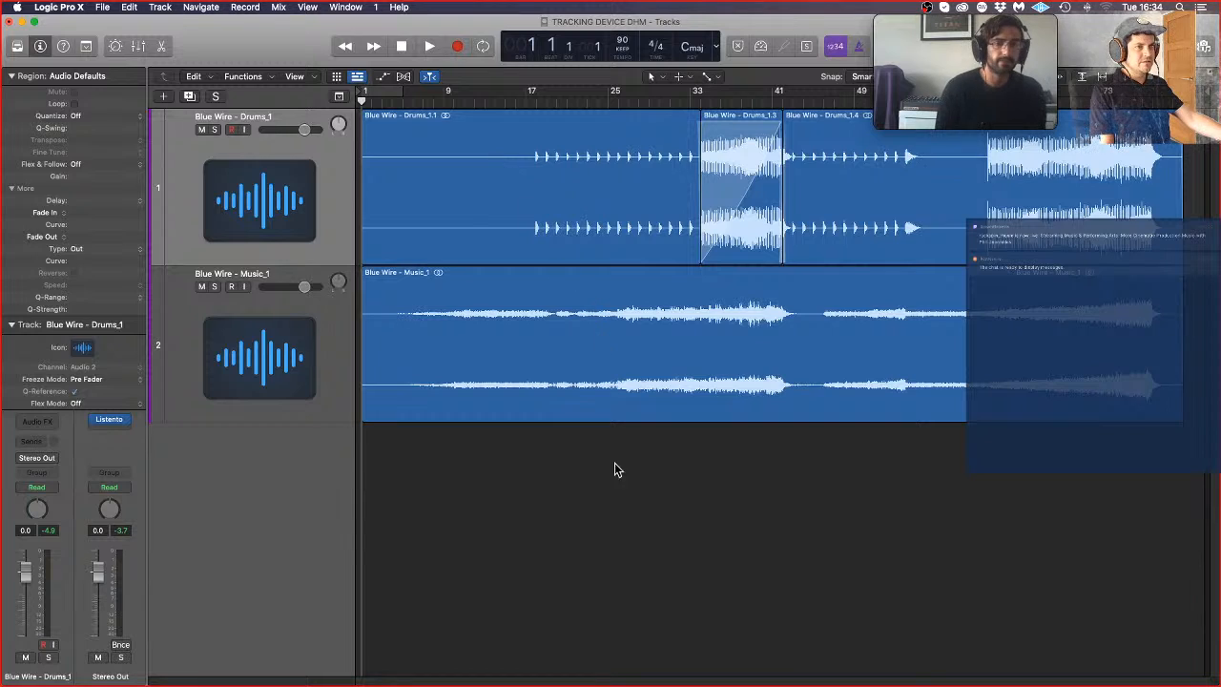
# Step: Play the arrangement from bar 1 and examine the waveforms of the drums and music tracks
pyautogui.press('space')
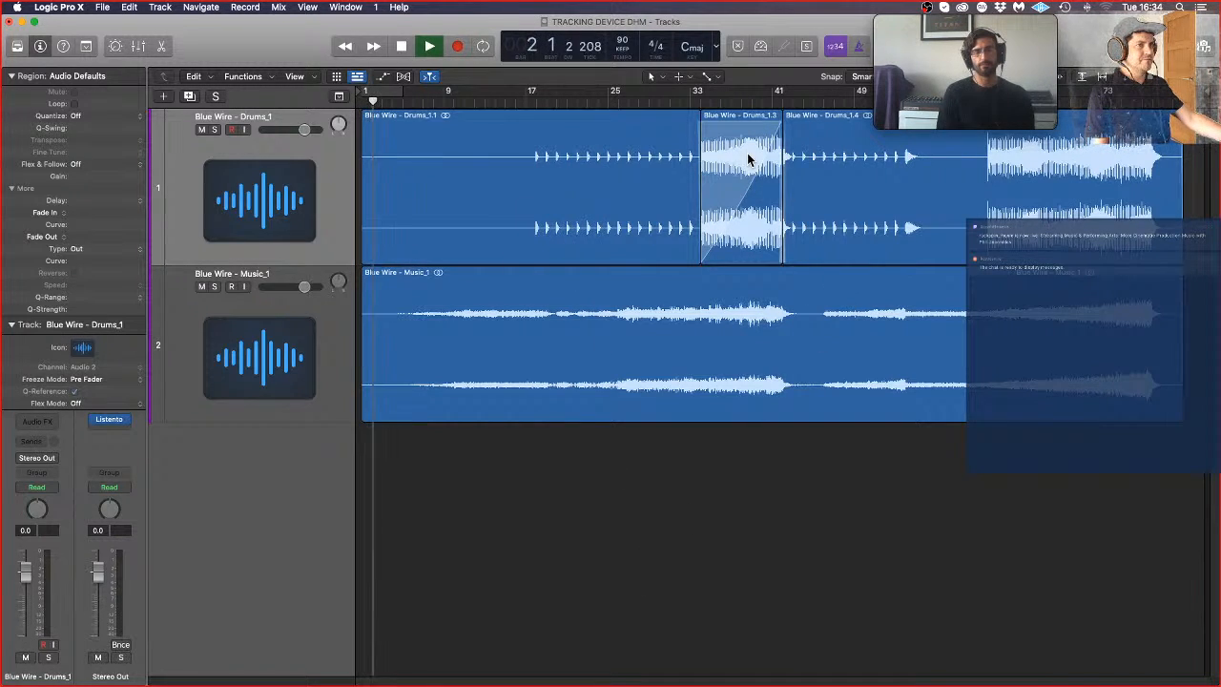
pyautogui.press('super+Down')
pyautogui.press('super+Down')
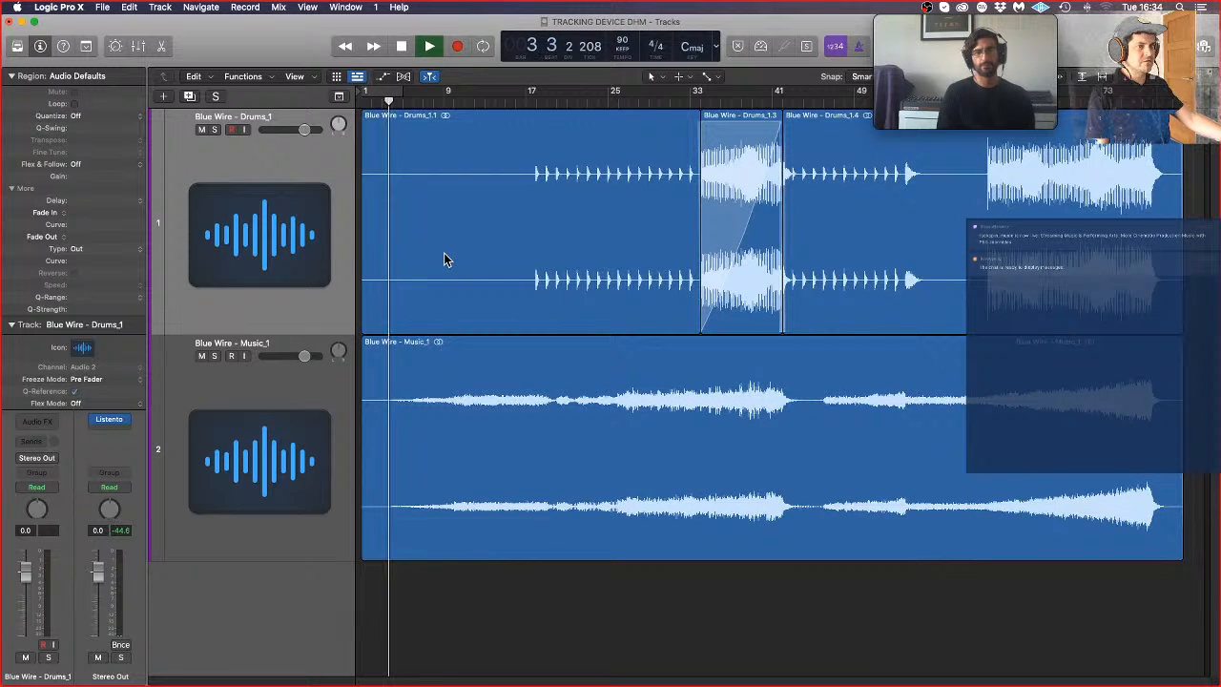
pyautogui.press('super+Right')
pyautogui.press('super+Right')
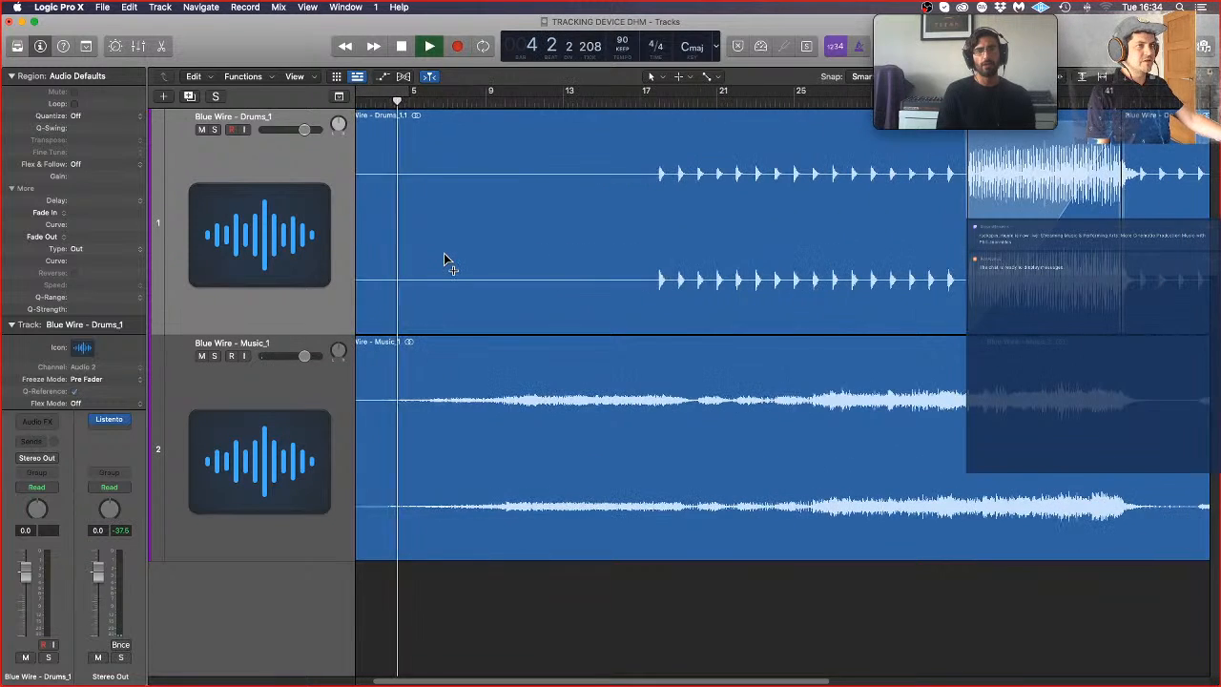
pyautogui.press('super+Left')
pyautogui.press('super+Up')
pyautogui.press('super+Up')
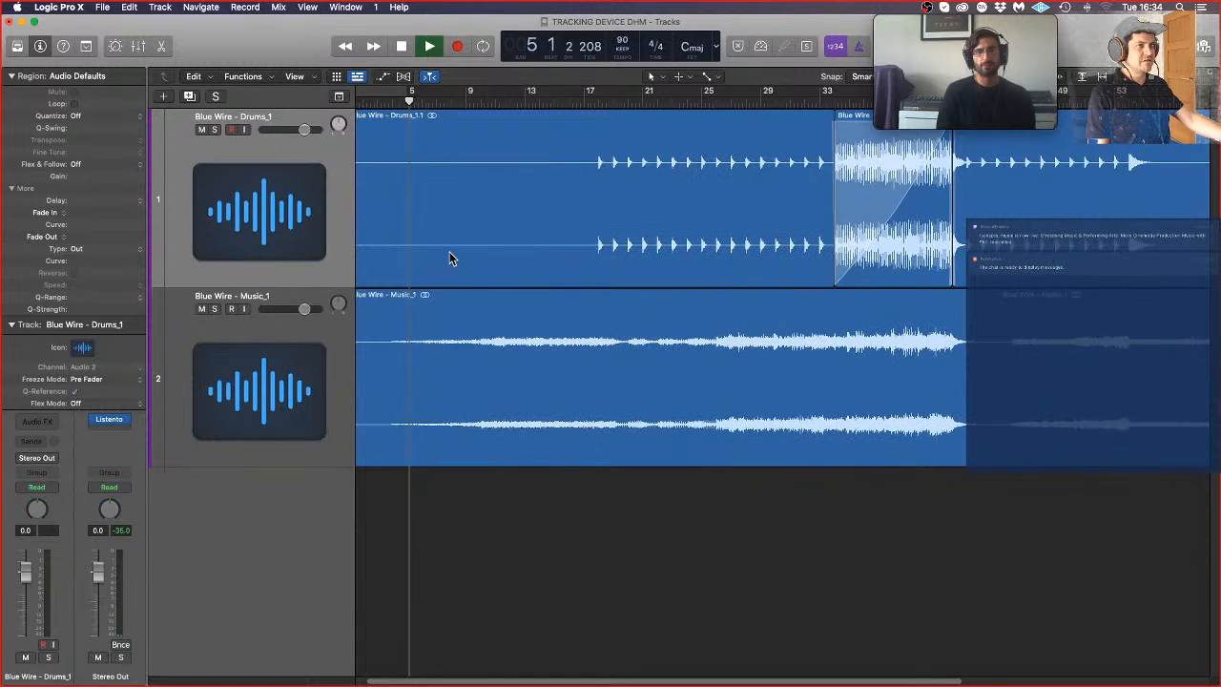
pyautogui.press('super+Left')
pyautogui.press('super+Down')
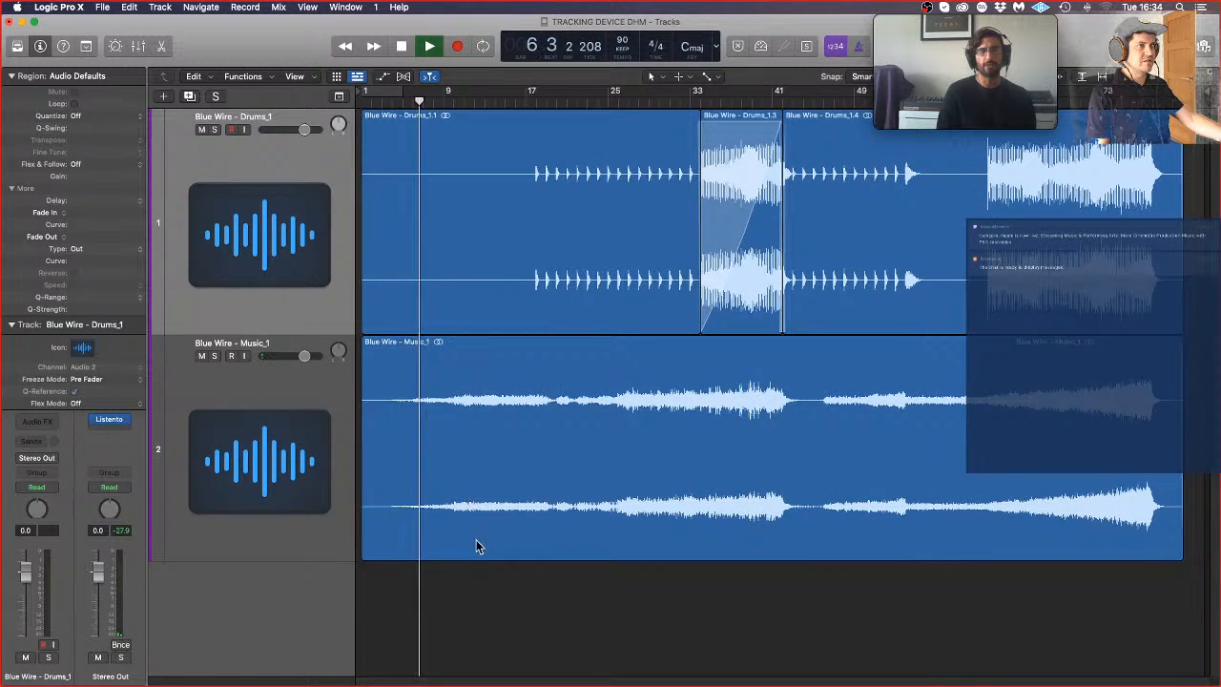
# Step: Stop playback and cut the first bar off the opening drums region and the music region
pyautogui.moveTo(487, 621); pyautogui.dragTo(476, 99)
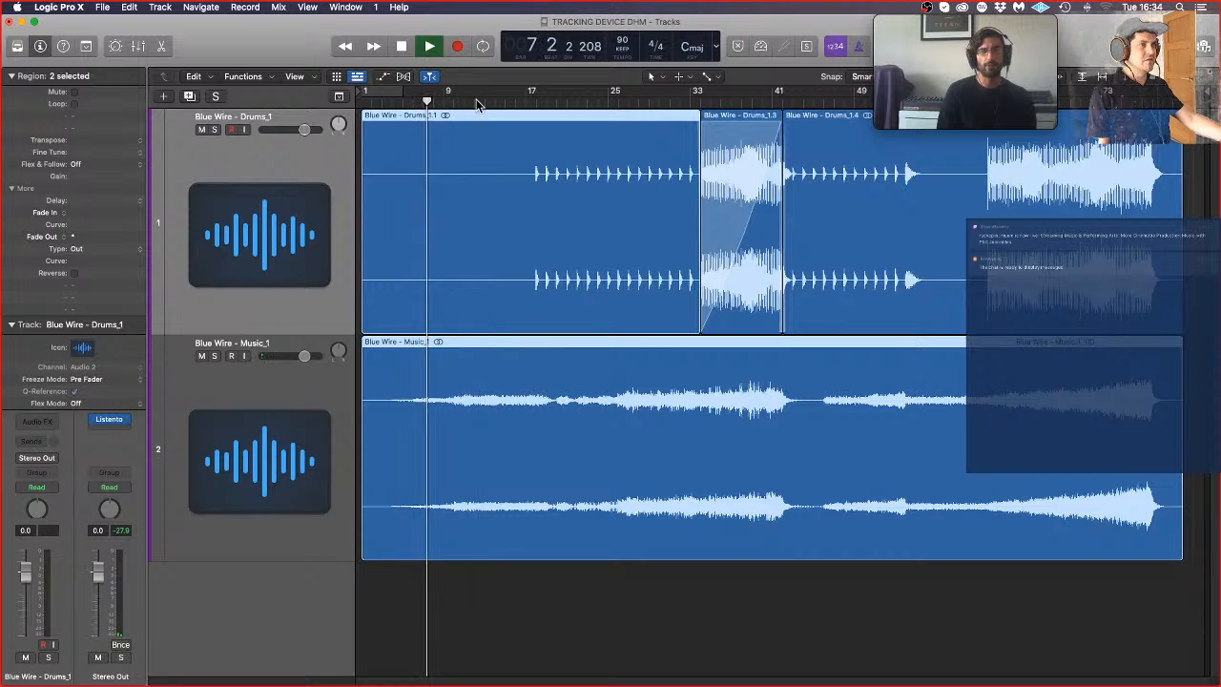
pyautogui.press('space')
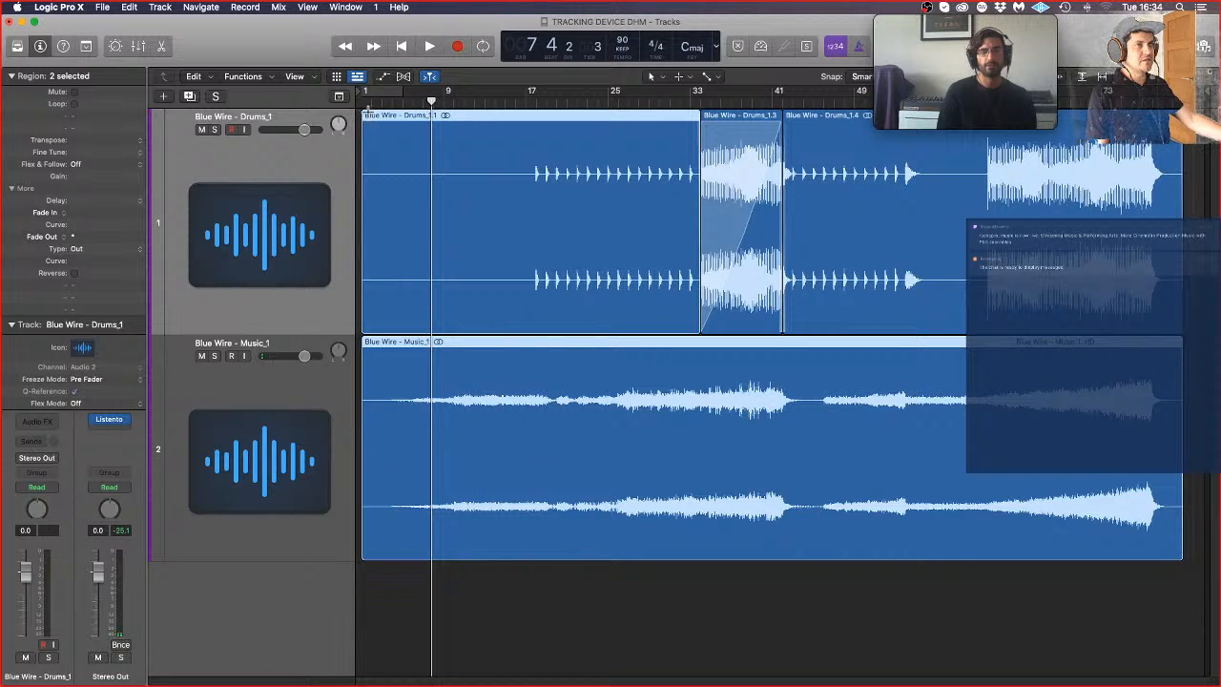
pyautogui.moveTo(369, 116); pyautogui.dragTo(373, 122)
pyautogui.moveTo(364, 590); pyautogui.dragTo(358, 254)
pyautogui.press('Delete')
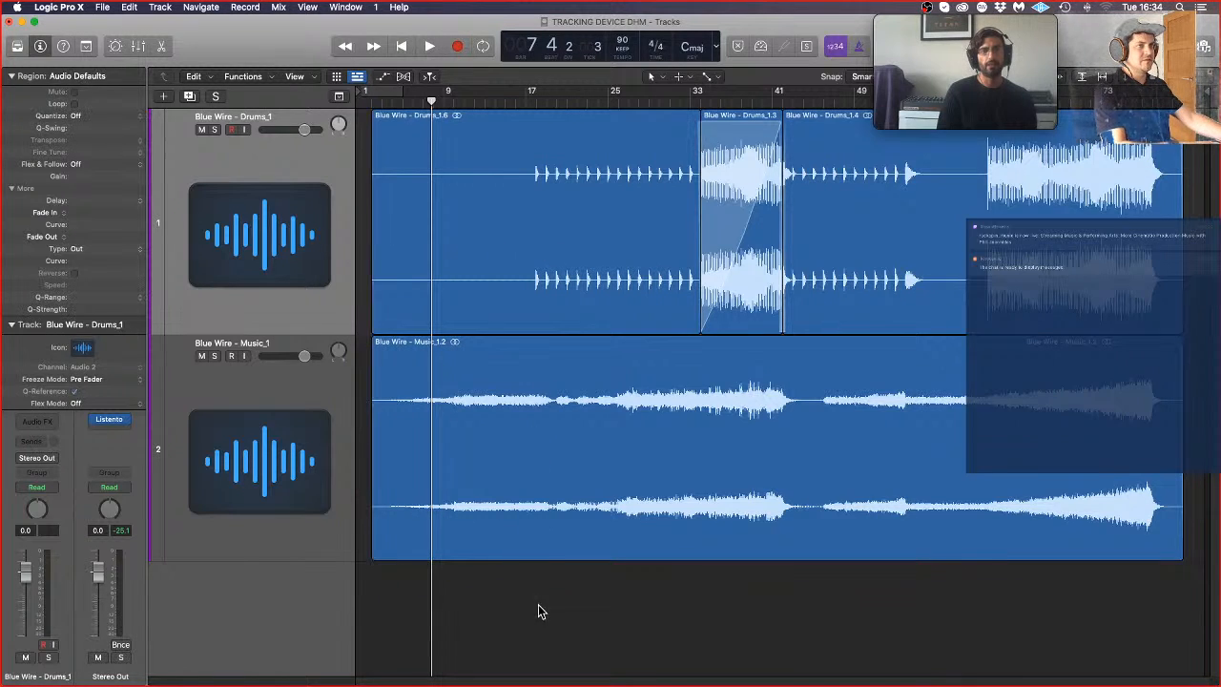
# Step: Move all drums and music regions one bar earlier so the arrangement starts at bar 1
pyautogui.moveTo(537, 603); pyautogui.dragTo(510, 232)
pyautogui.moveTo(647, 618); pyautogui.dragTo(883, 221)
pyautogui.moveTo(452, 288); pyautogui.dragTo(437, 288)
# Step: Apply a fade-in of 35 to the opening drums region and the music region
pyautogui.moveTo(396, 622); pyautogui.dragTo(409, 288)
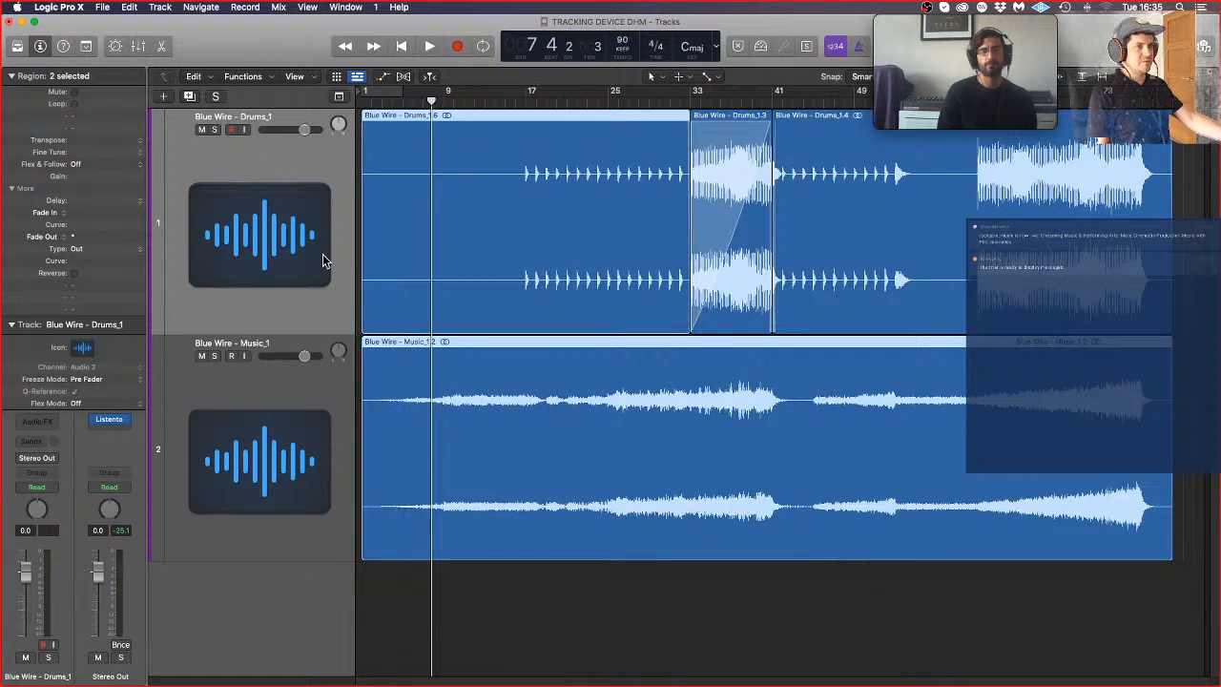
pyautogui.moveTo(104, 207); pyautogui.dragTo(105, 164)
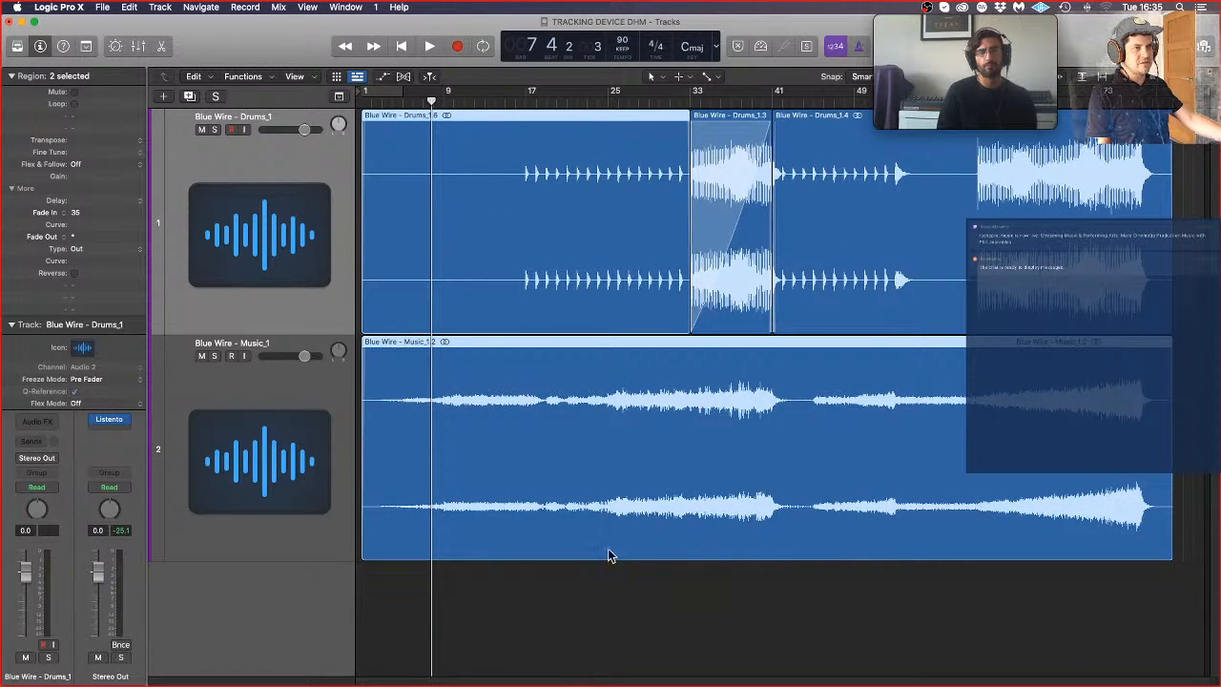
pyautogui.click(643, 646)
# Step: Play the arrangement from the start and select the Blue Wire - Music_1 track
pyautogui.press('Return')
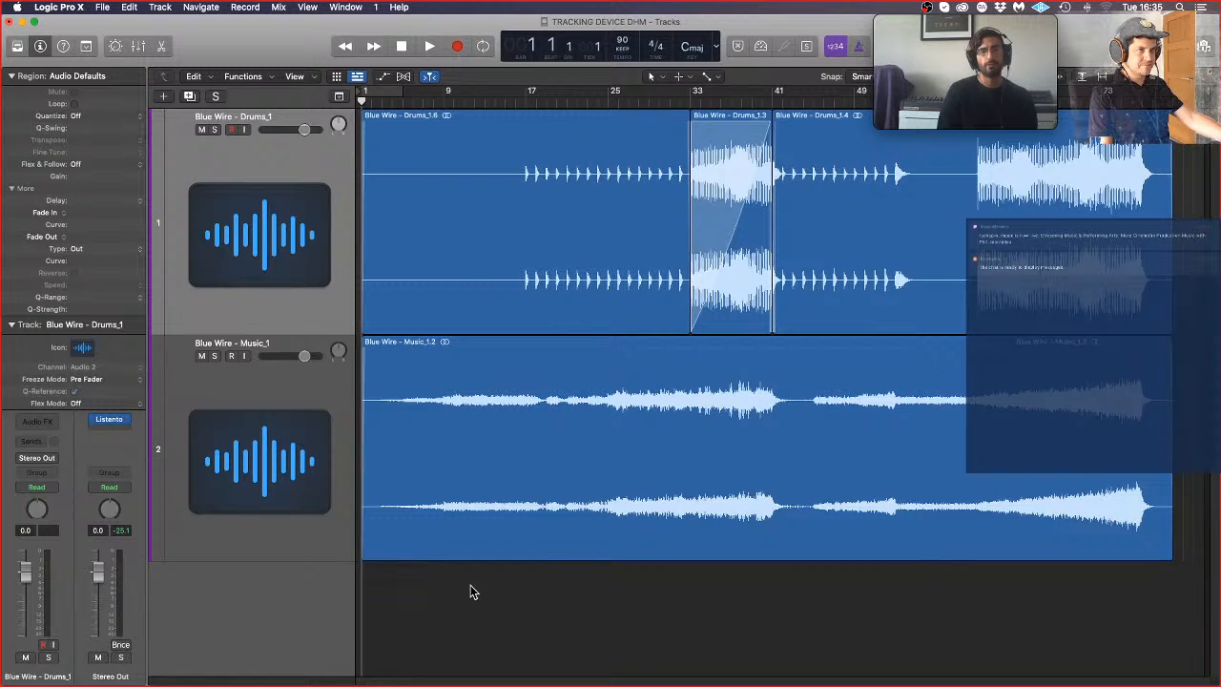
pyautogui.press('space')
pyautogui.click(250, 423)
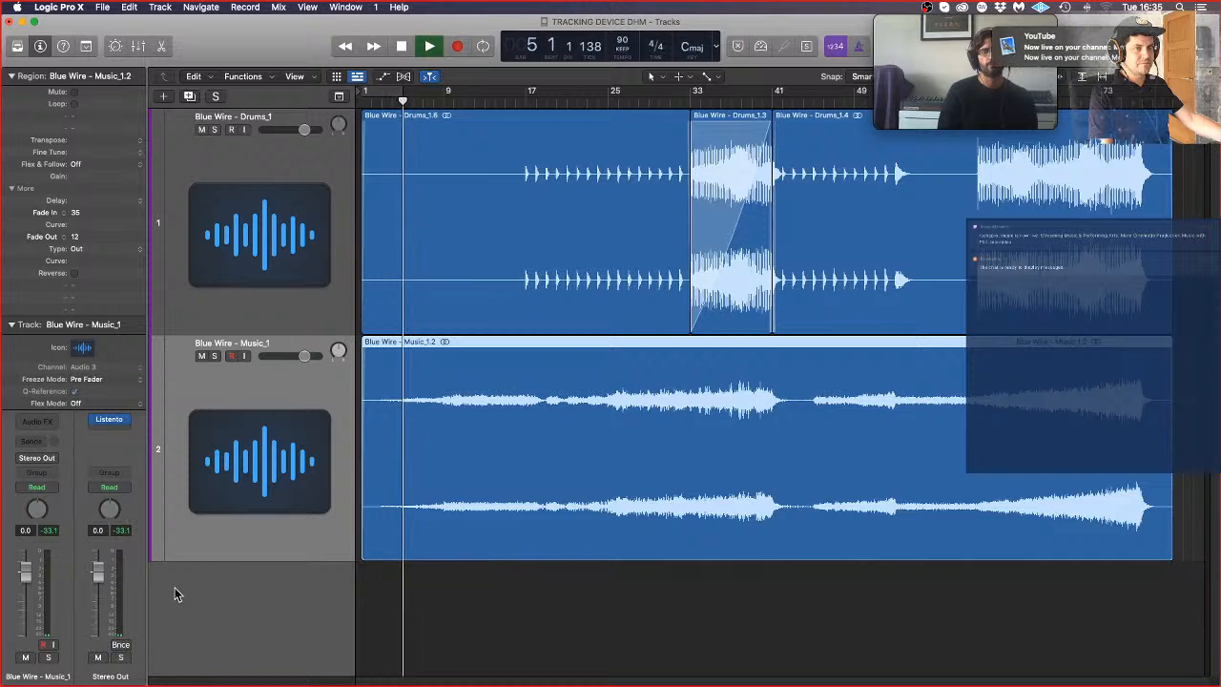
# Step: Check the channel status on the Restream dashboard in Safari, and return to Logic Pro
pyautogui.moveTo(4, 84)
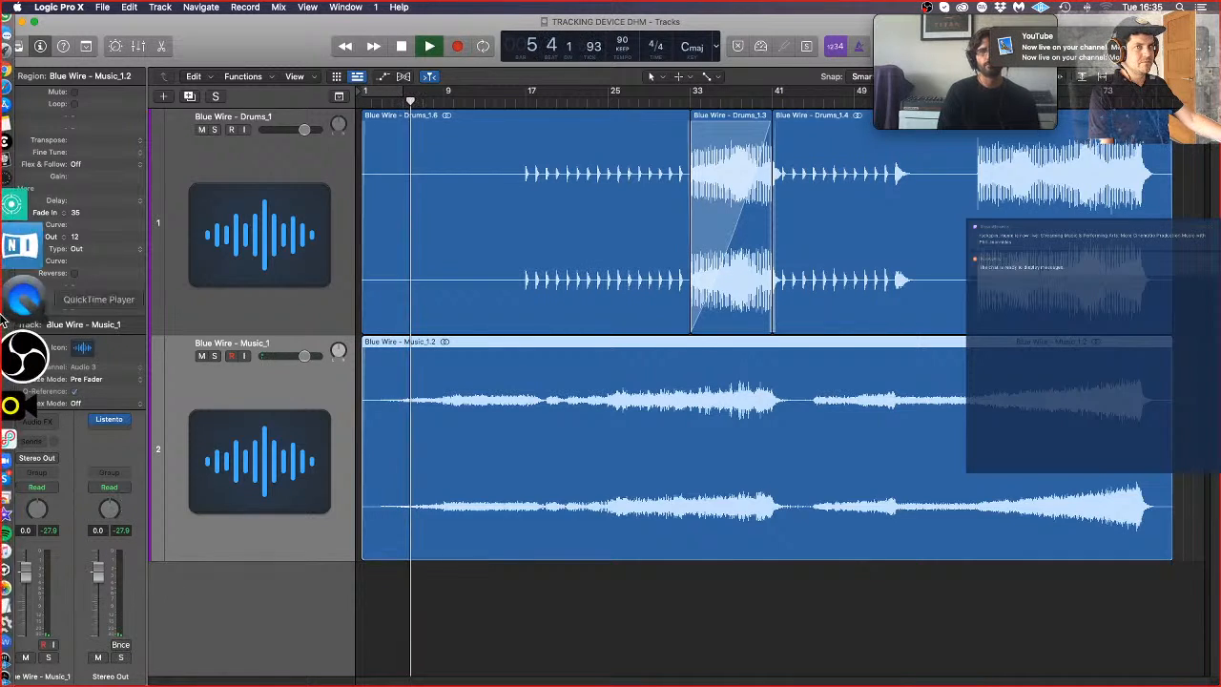
pyautogui.click(5, 167)
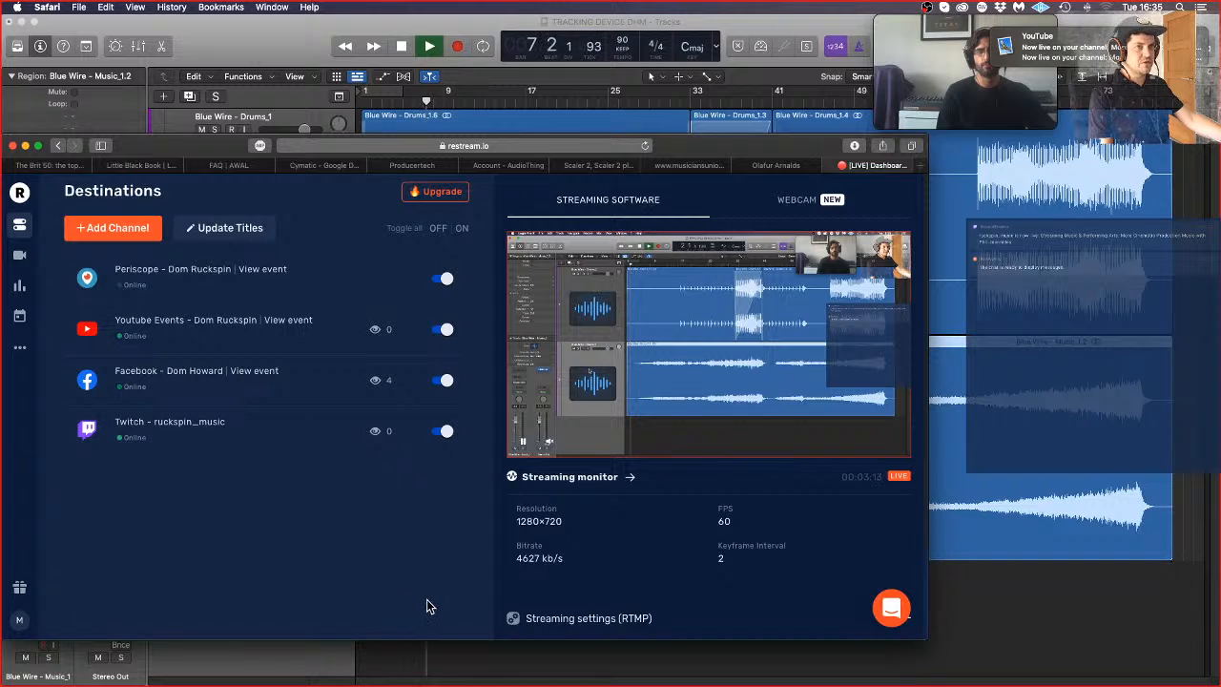
pyautogui.click(1030, 665)
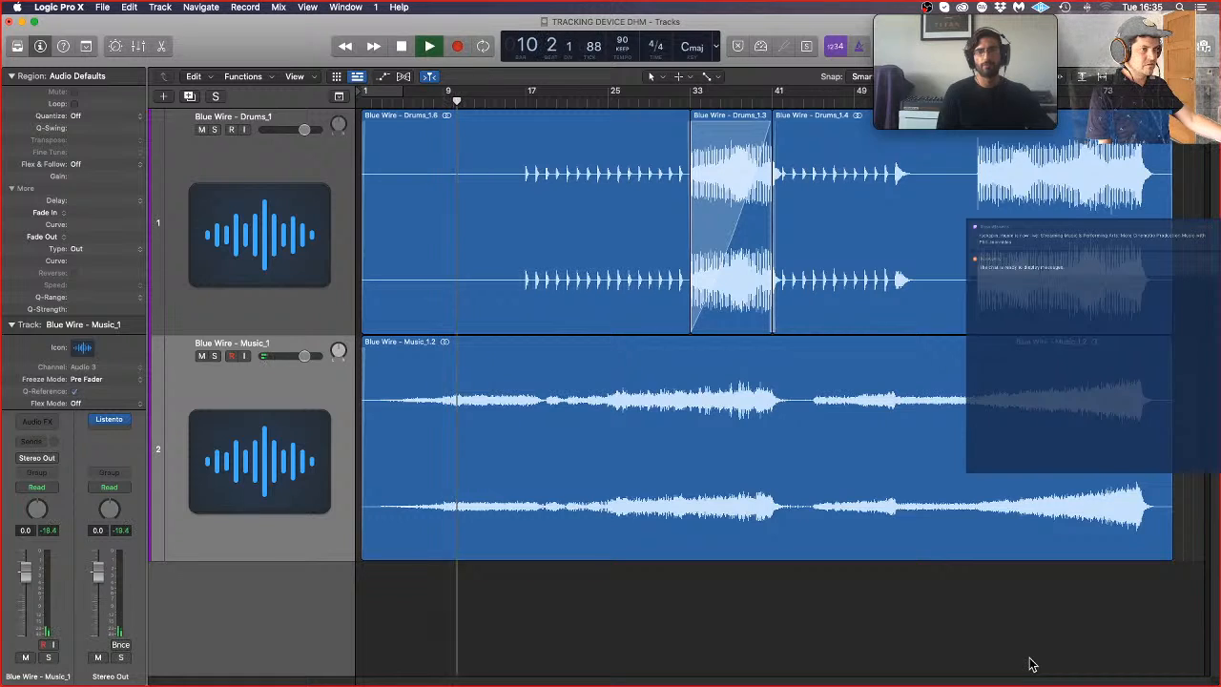
# Step: Create one software instrument track below Blue Wire - Music_1, and collapse the Region and Track details in the inspector
pyautogui.moveTo(5, 332)
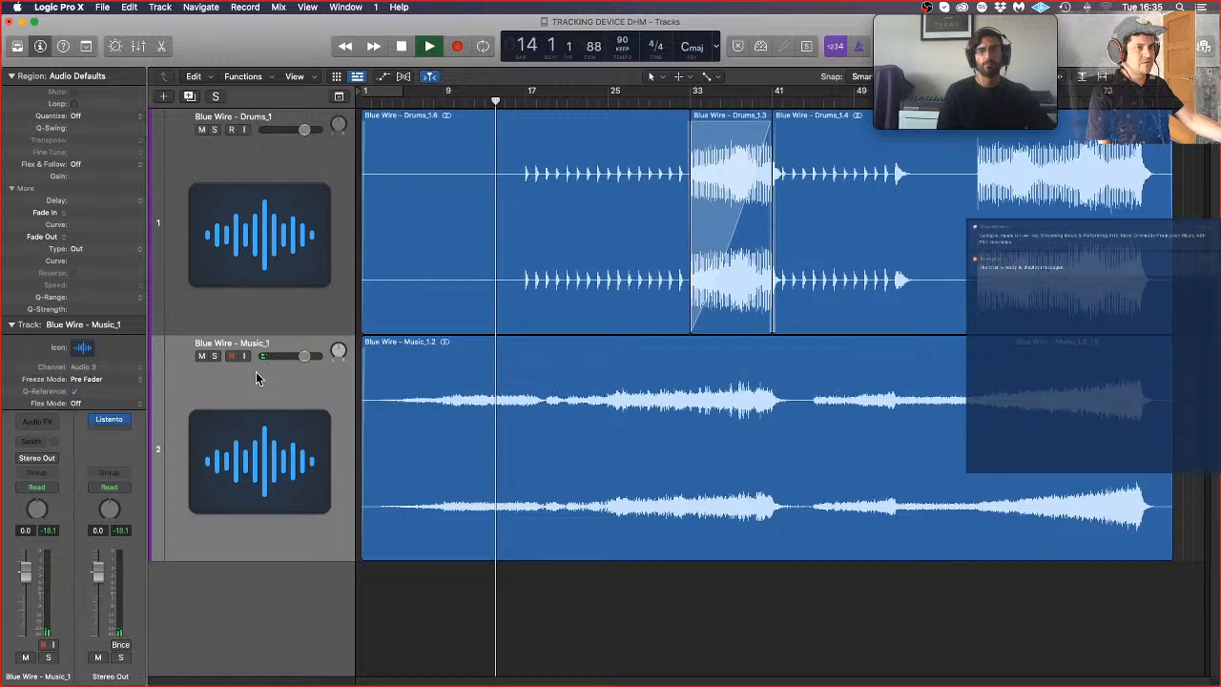
pyautogui.click(266, 441)
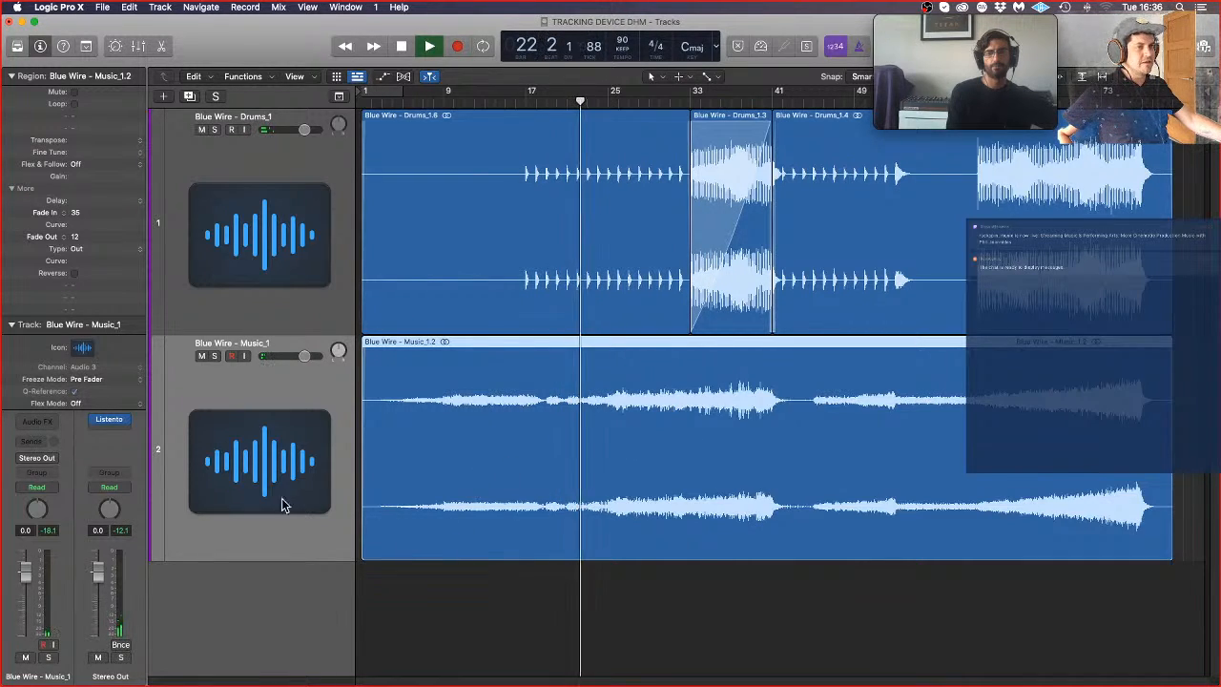
pyautogui.click(163, 96)
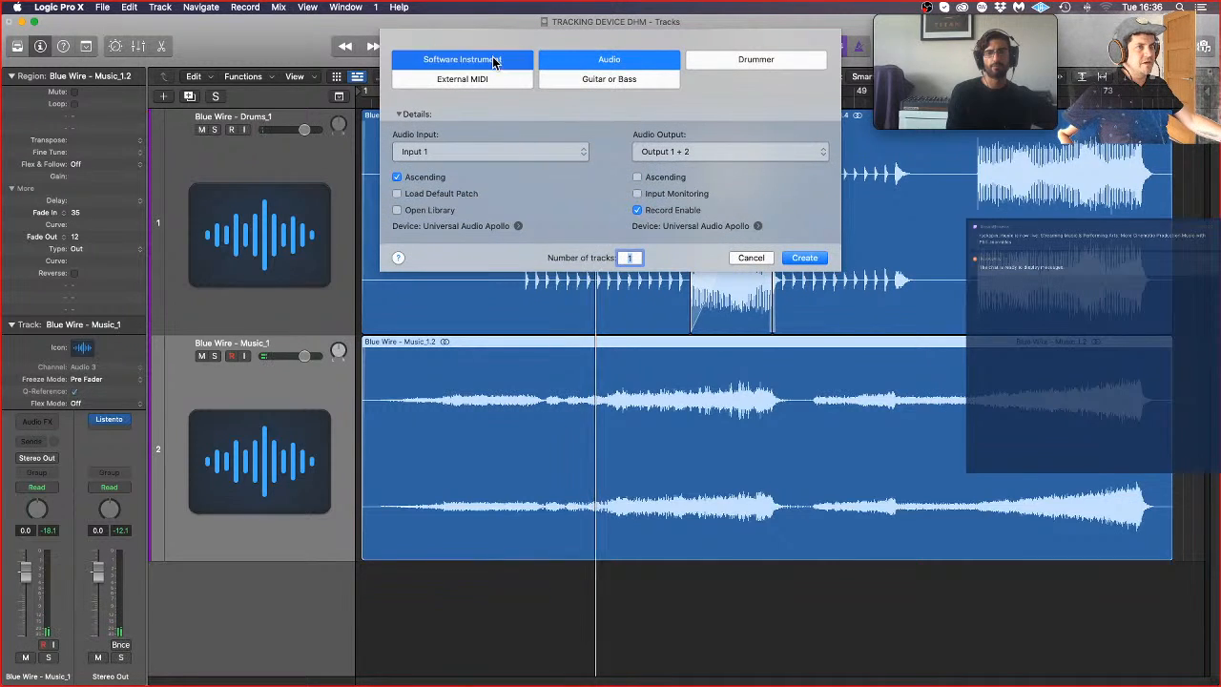
pyautogui.click(496, 57)
pyautogui.click(804, 223)
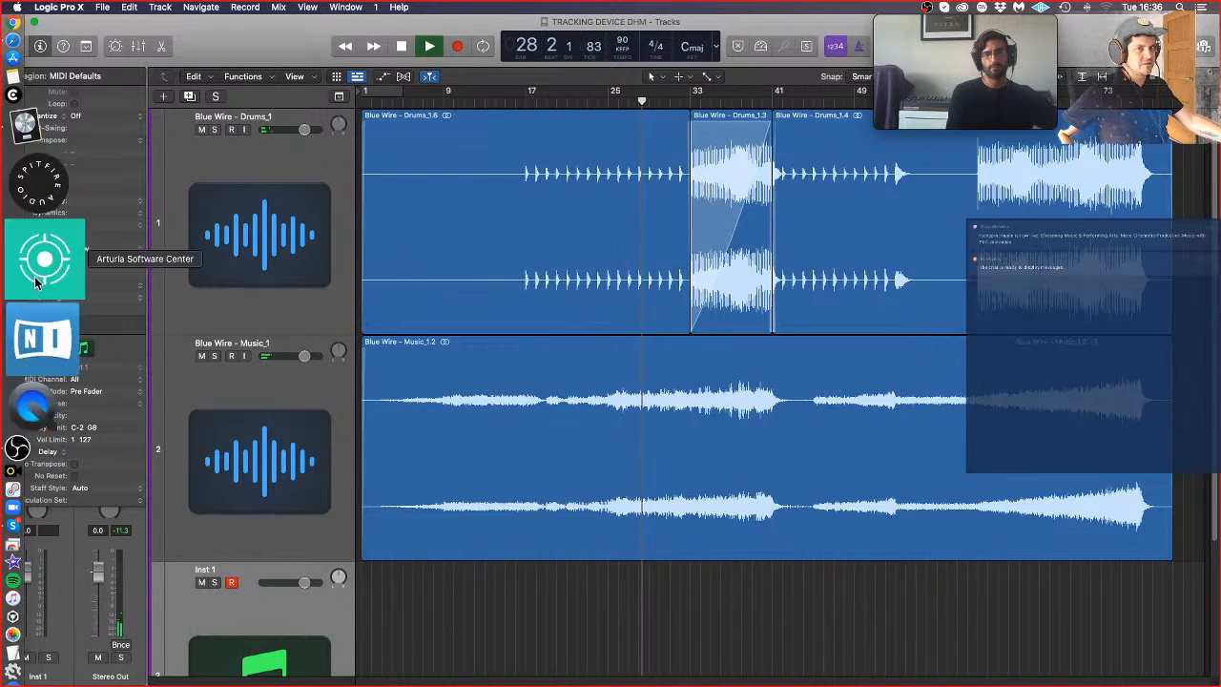
pyautogui.click(13, 75)
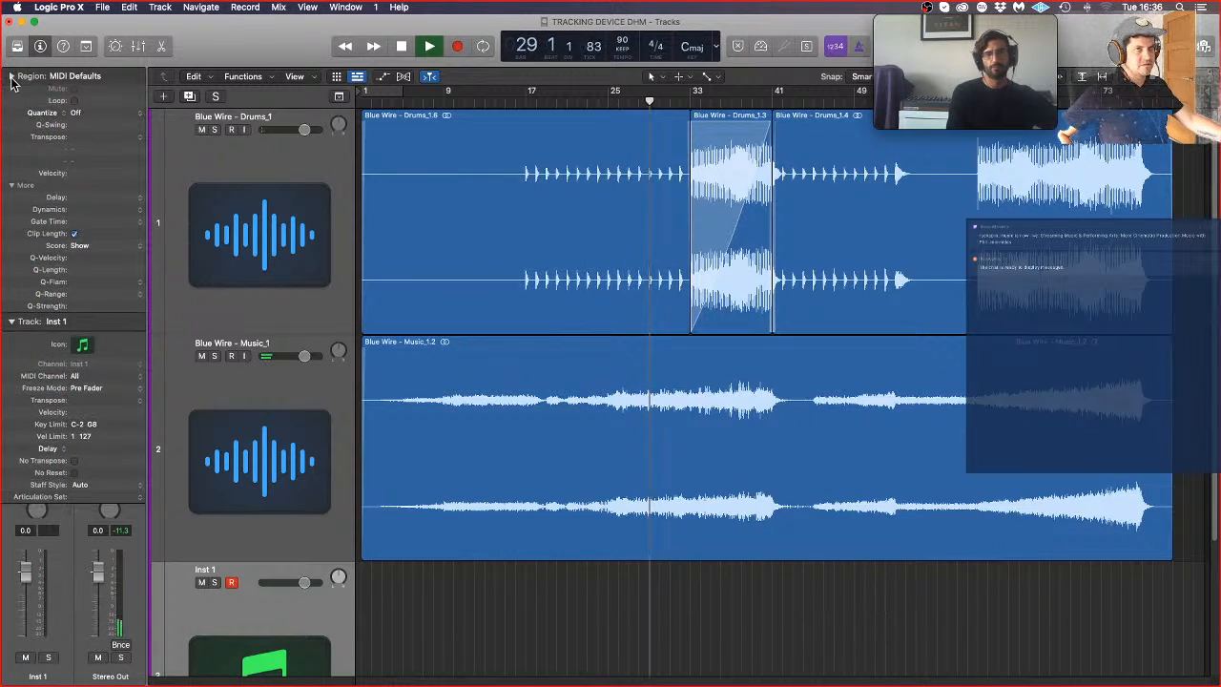
pyautogui.click(12, 95)
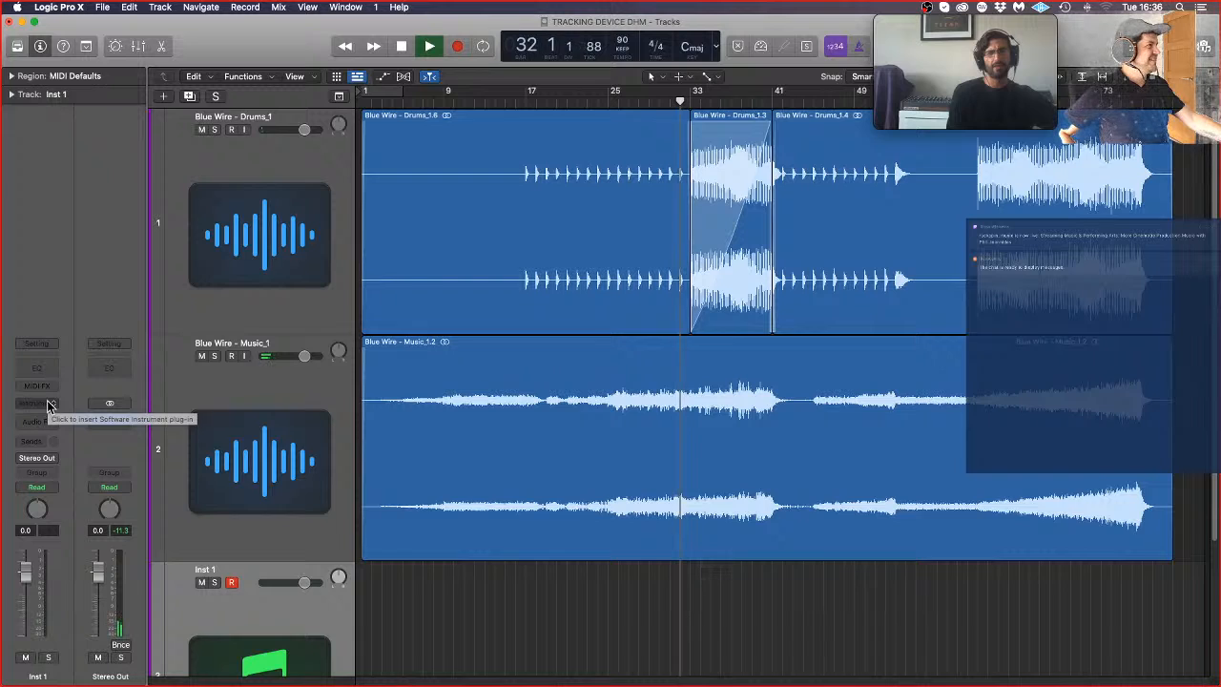
# Step: Browse the instrument plug-ins available for the new software instrument track without choosing one, and stop playback
pyautogui.click(48, 404)
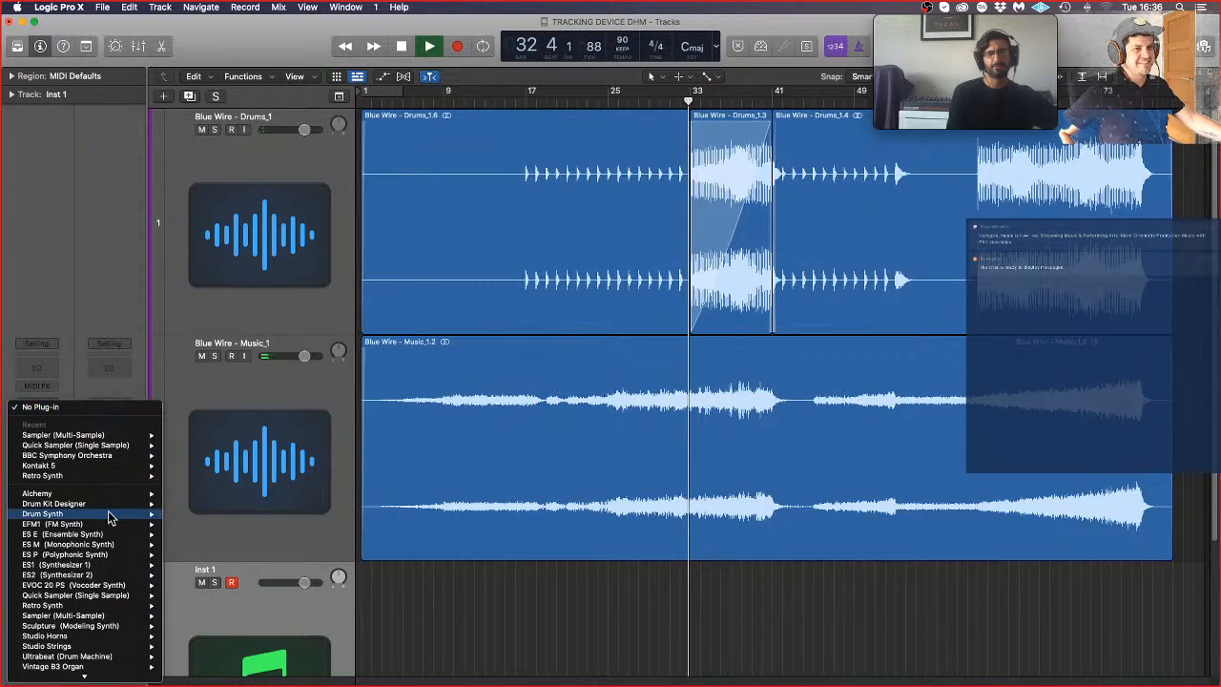
pyautogui.moveTo(109, 515)
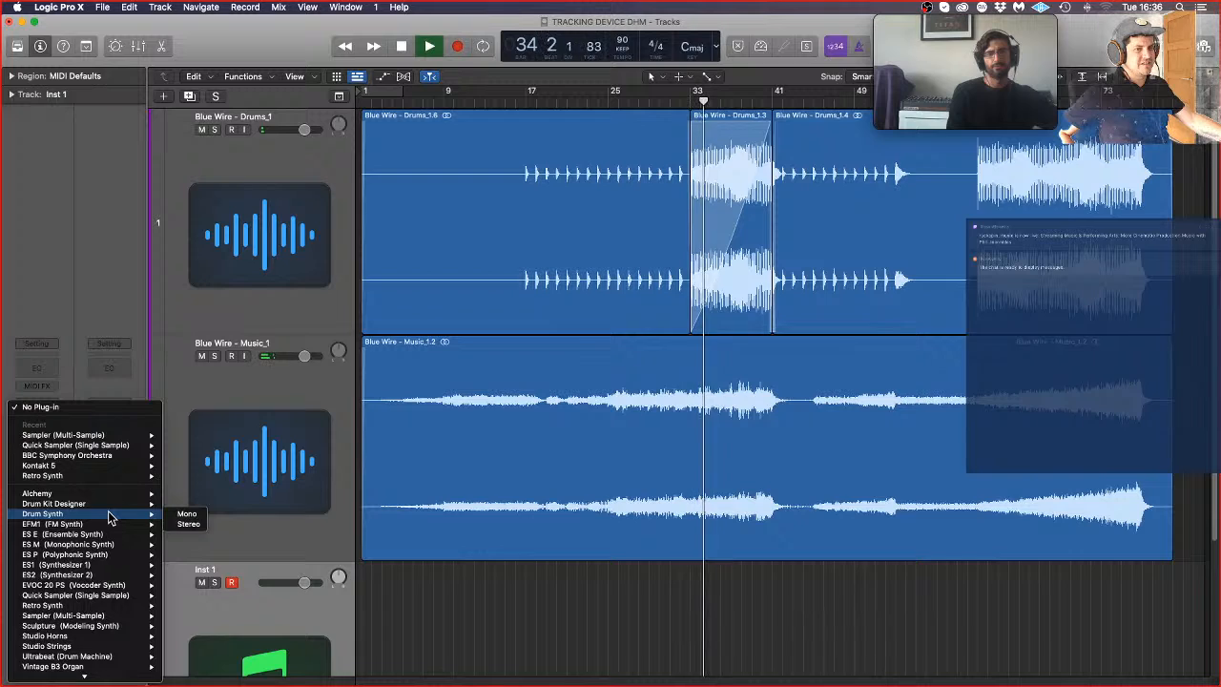
pyautogui.moveTo(129, 620)
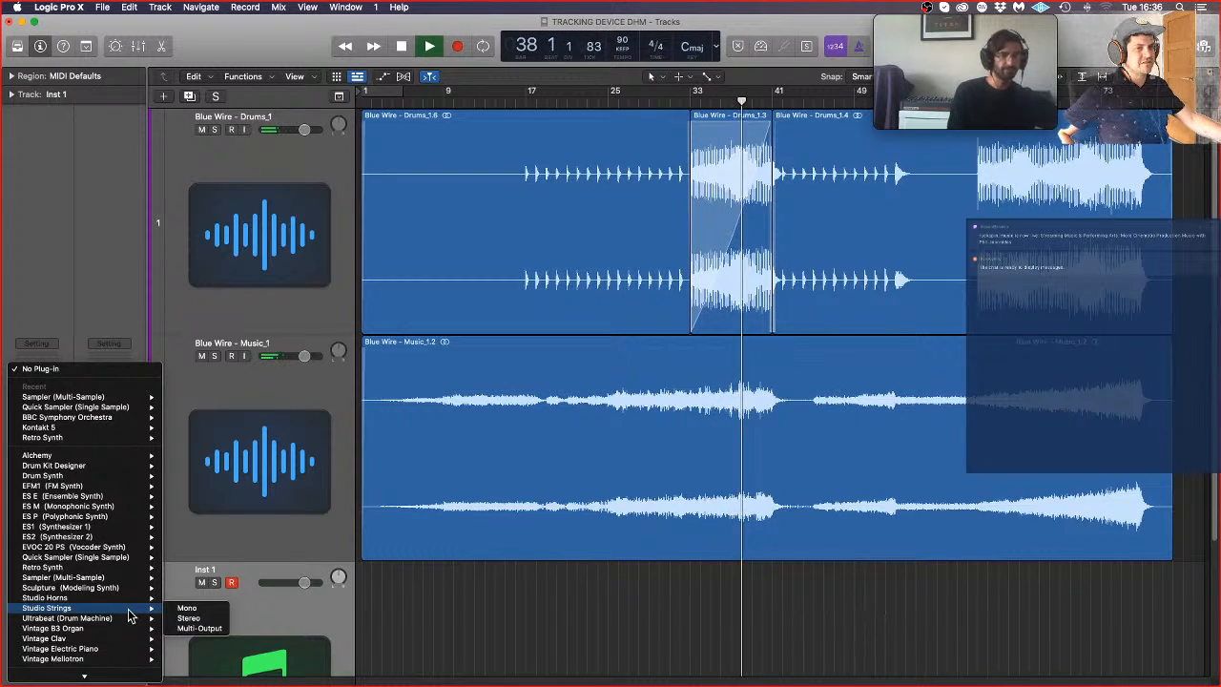
pyautogui.scroll(-3, 130, 616)
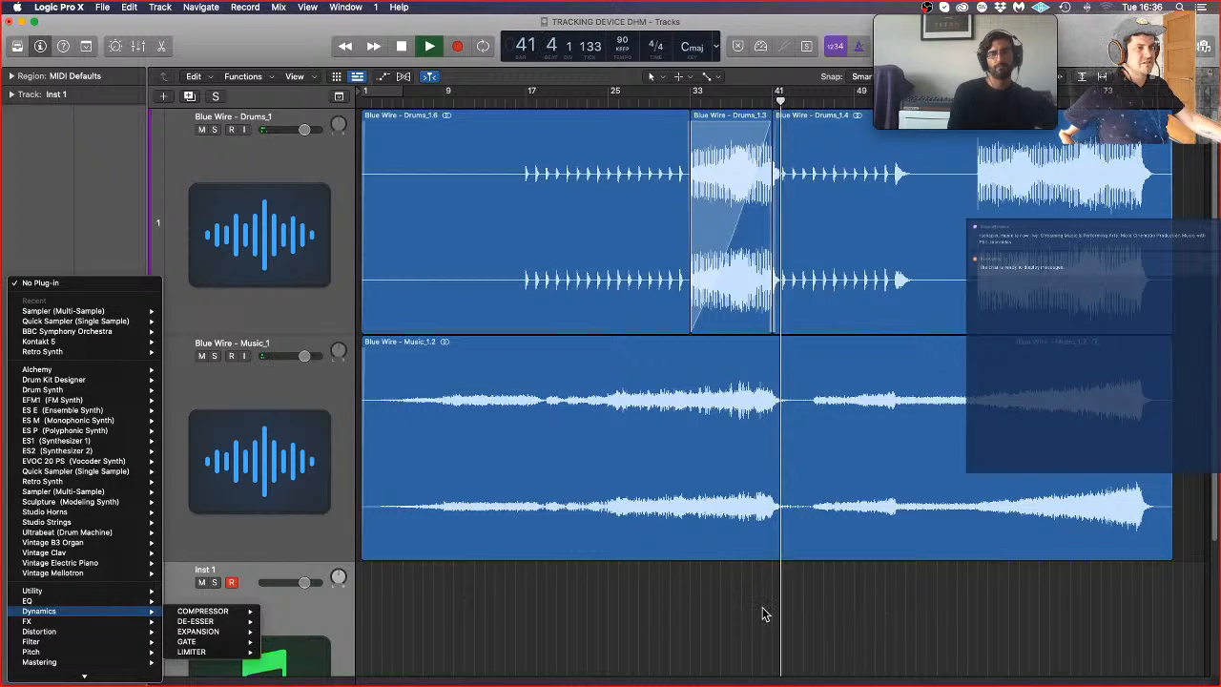
pyautogui.click(677, 605)
pyautogui.press('space')
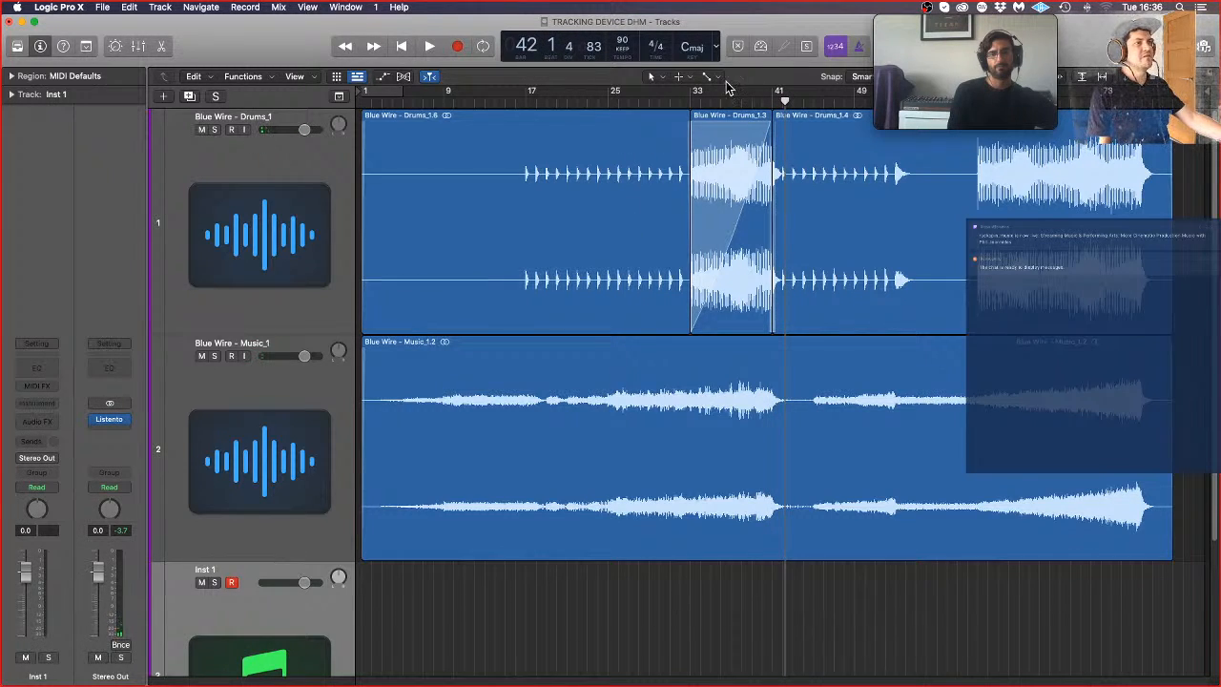
# Step: Set the cycle range over bars 33 to 41 and select the Blue Wire - Drums_1.3 region
pyautogui.moveTo(693, 98); pyautogui.dragTo(775, 98)
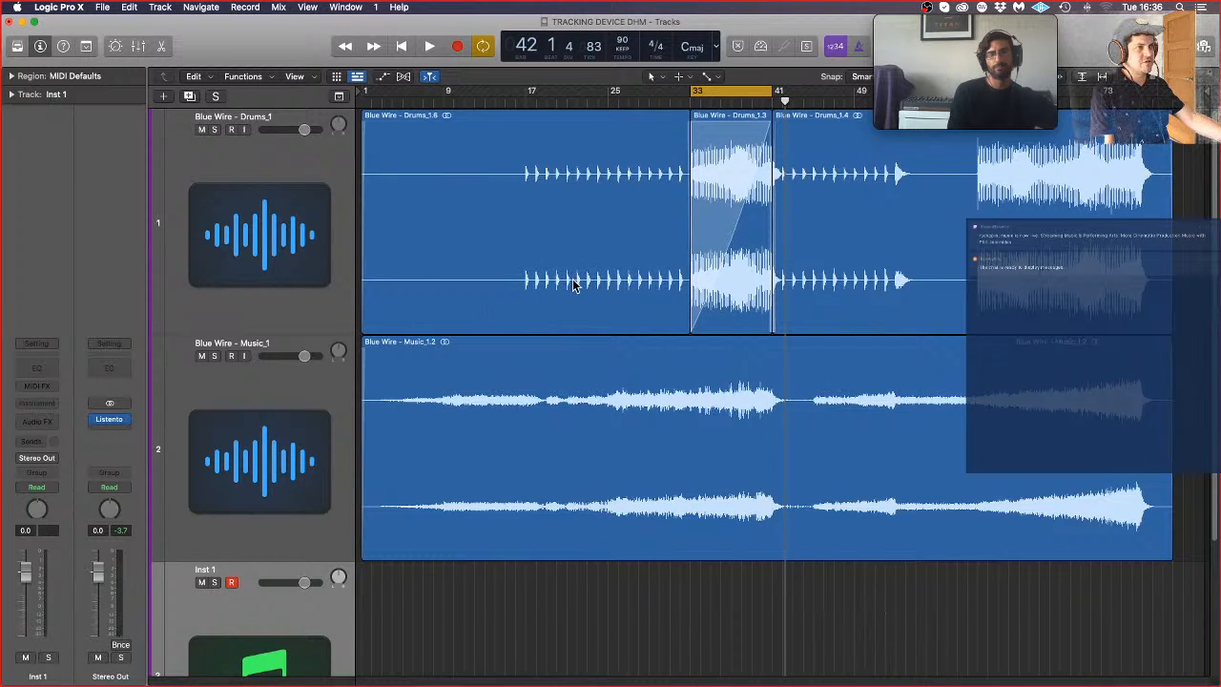
pyautogui.click(758, 168)
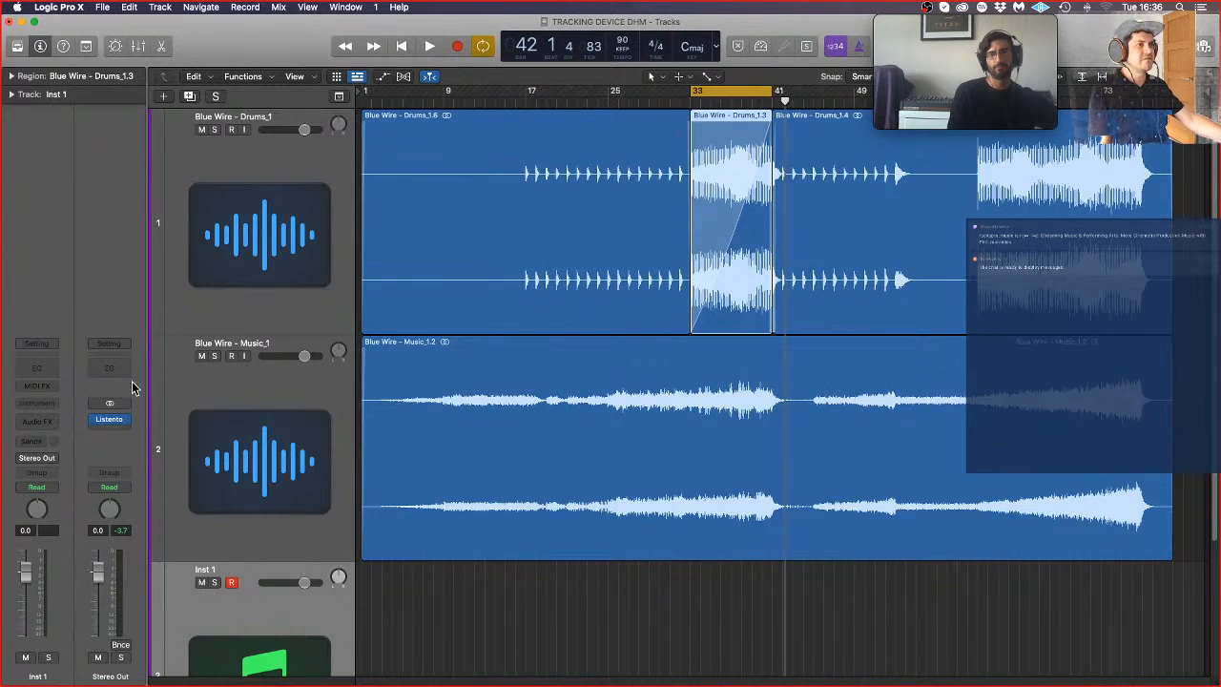
# Step: Load Kontakt 5 in stereo as the instrument of the Inst 1 track
pyautogui.click(29, 395)
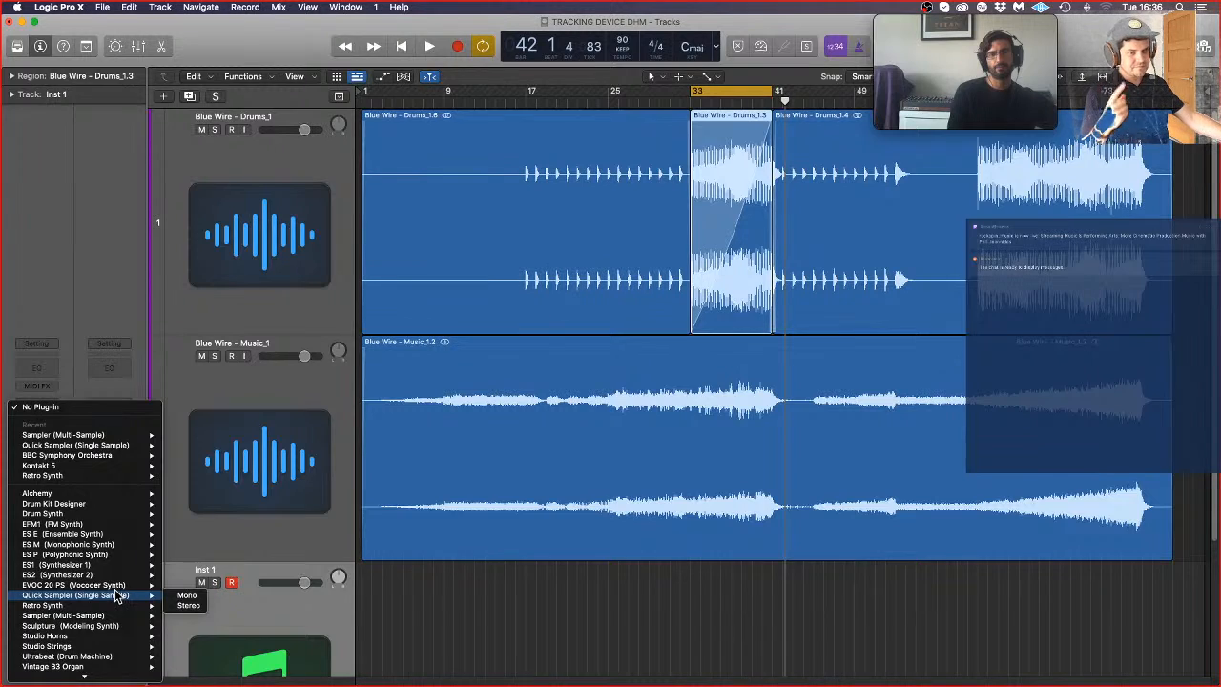
pyautogui.moveTo(80, 675)
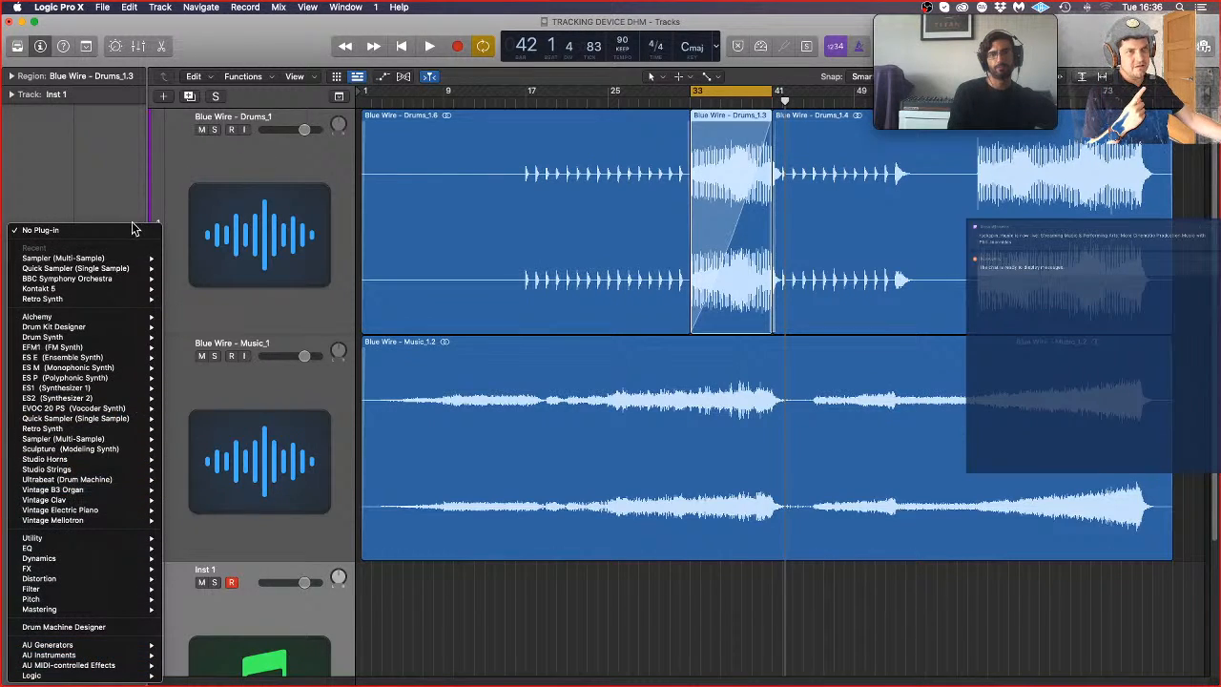
pyautogui.moveTo(111, 289)
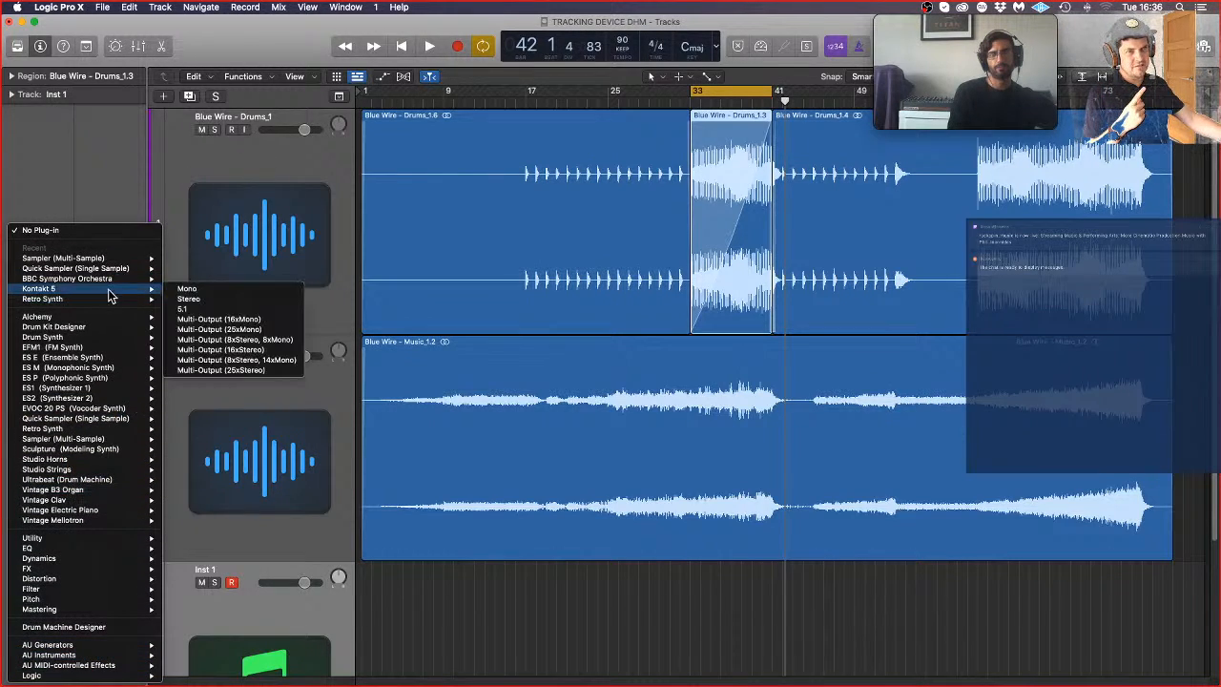
pyautogui.click(253, 302)
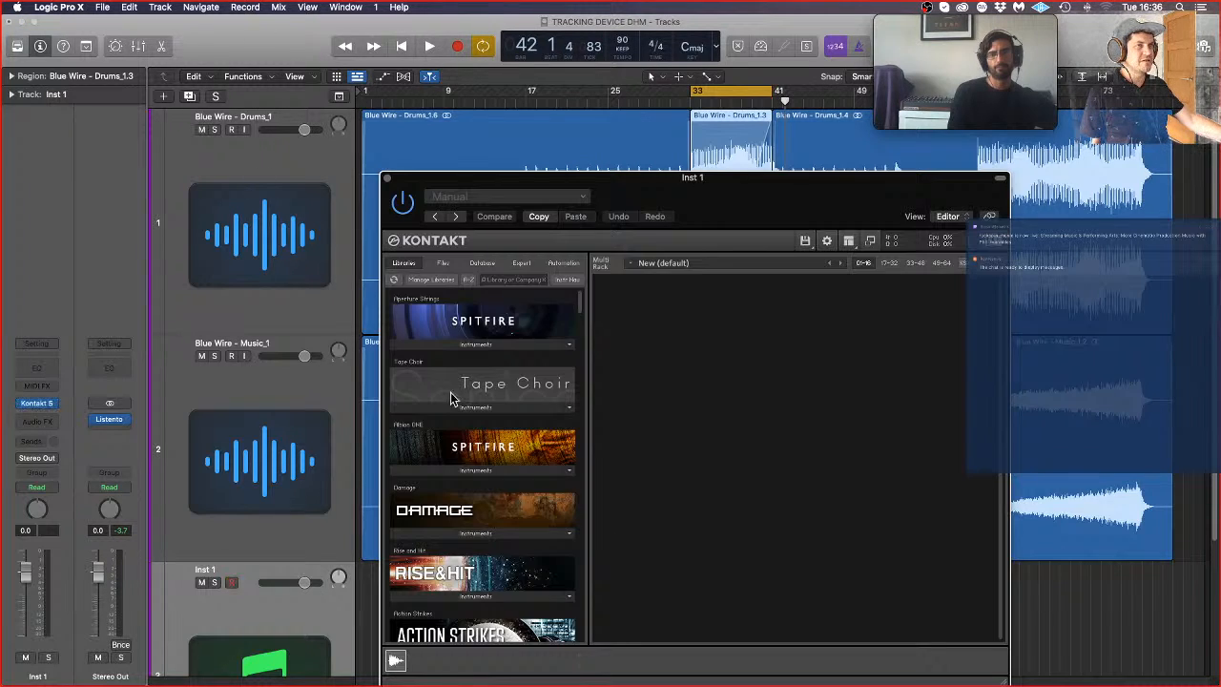
# Step: Load Hammered Violin.nki from the KLANG Hammered Violin folder into the Kontakt rack, and look through the neighbouring KLANG libraries
pyautogui.click(443, 263)
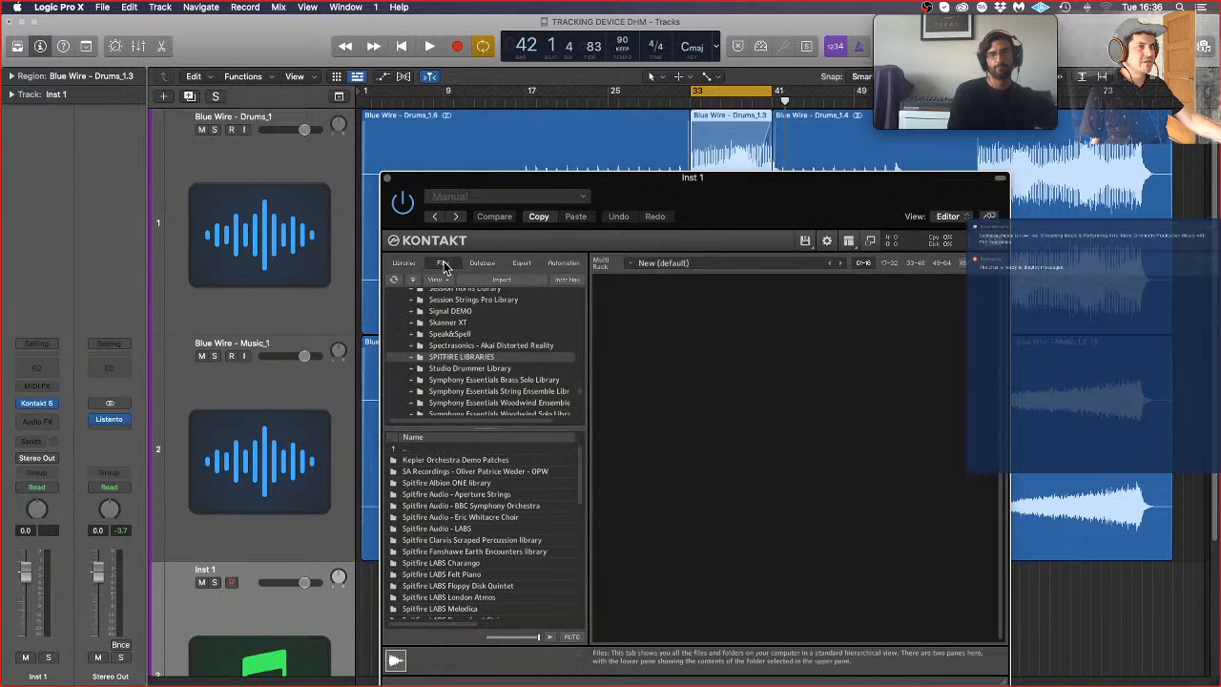
pyautogui.scroll(10, 521, 386)
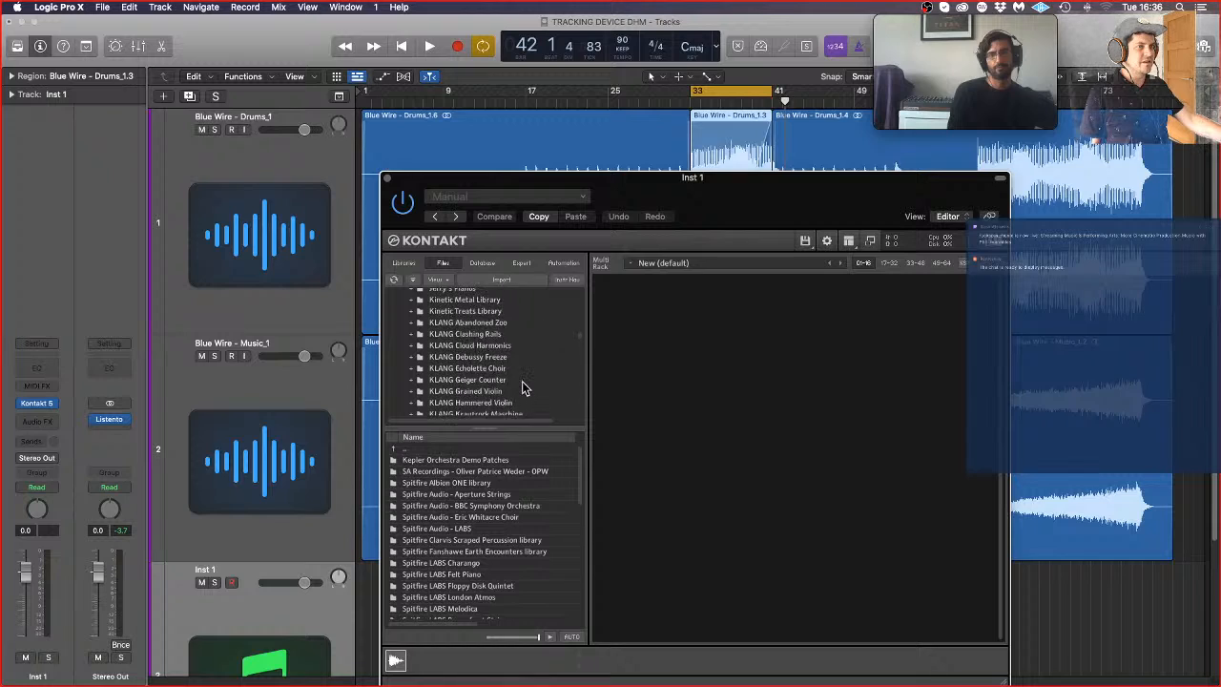
pyautogui.scroll(-3, 522, 387)
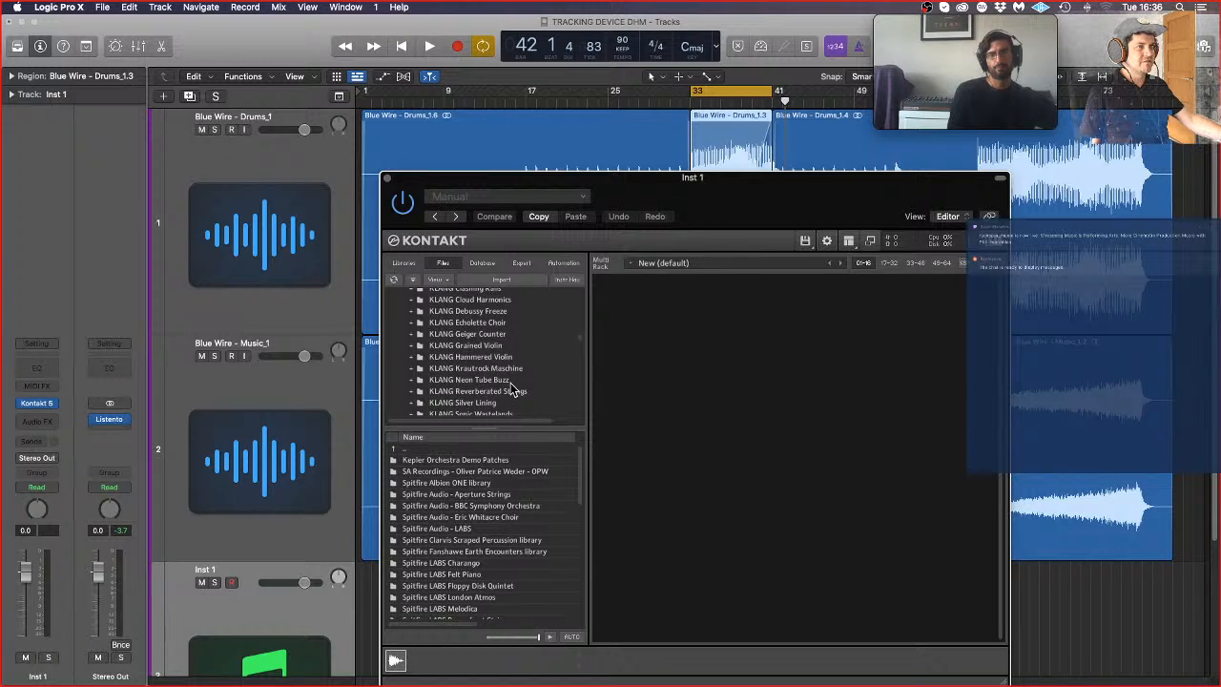
pyautogui.click(502, 358)
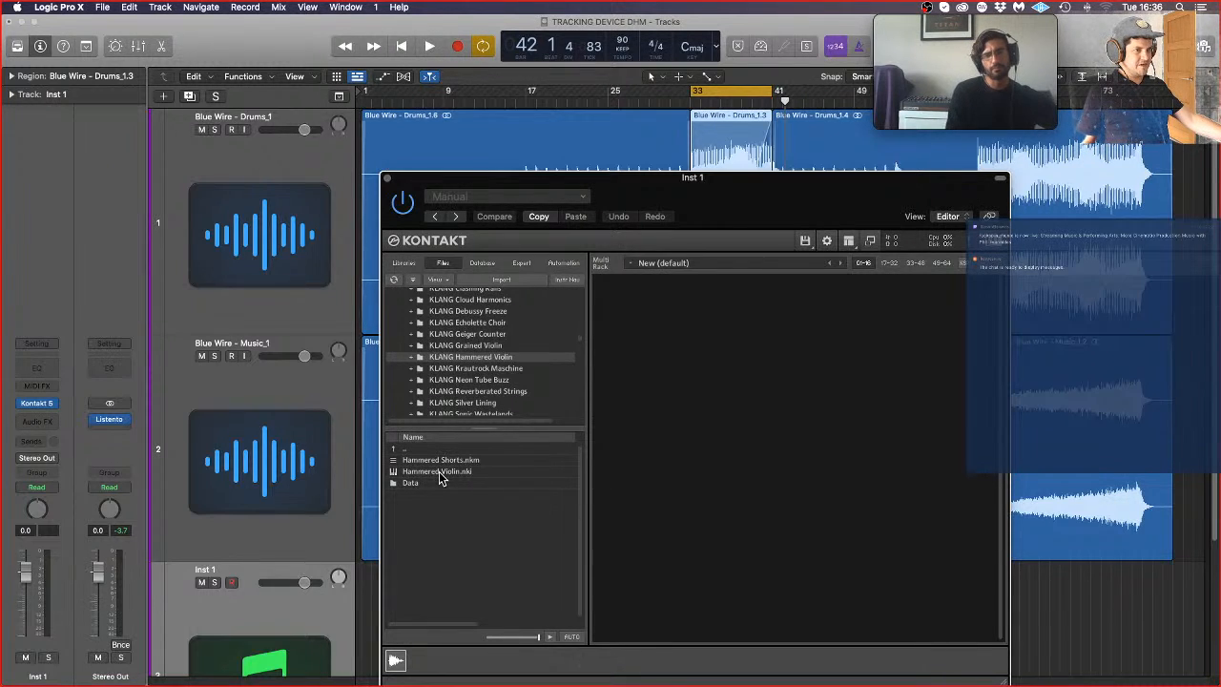
pyautogui.moveTo(437, 472); pyautogui.dragTo(736, 409)
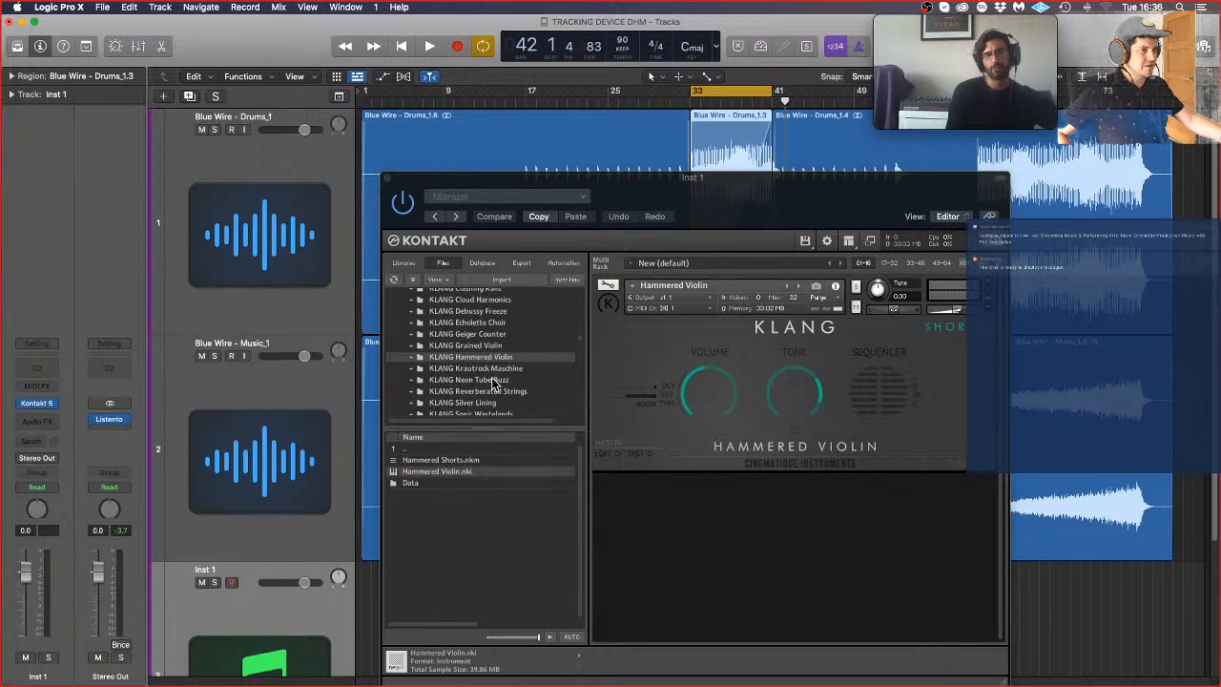
pyautogui.scroll(3, 494, 381)
pyautogui.scroll(-3, 507, 383)
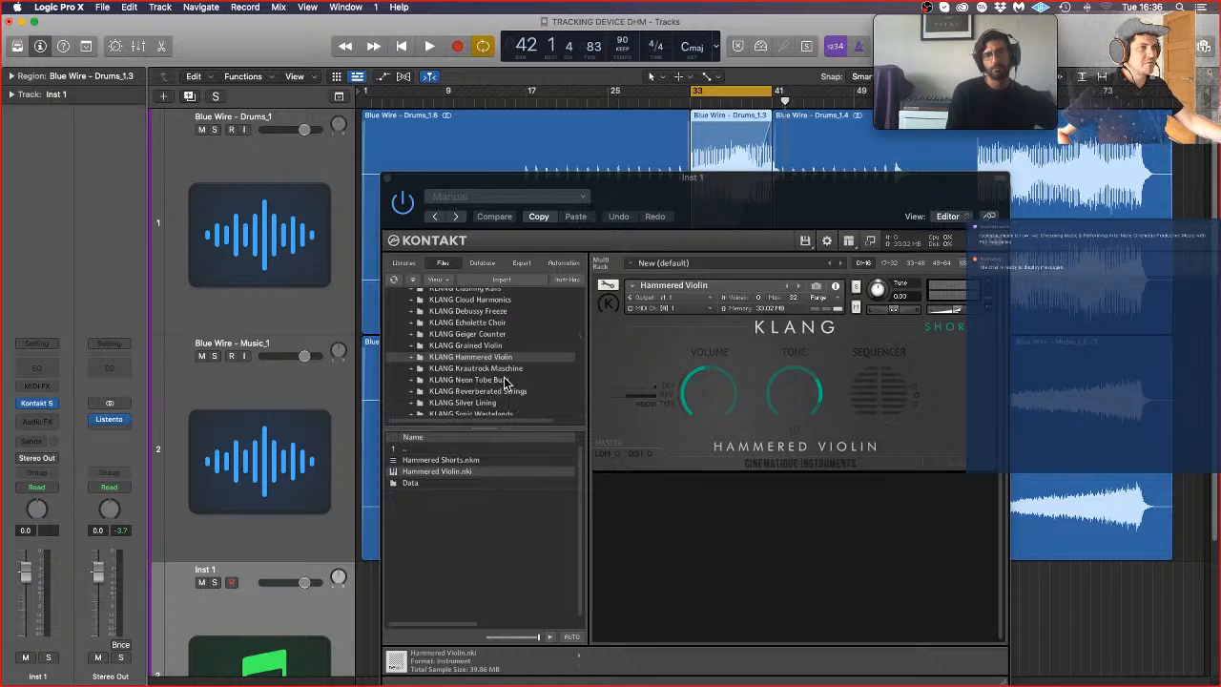
pyautogui.scroll(-3, 505, 381)
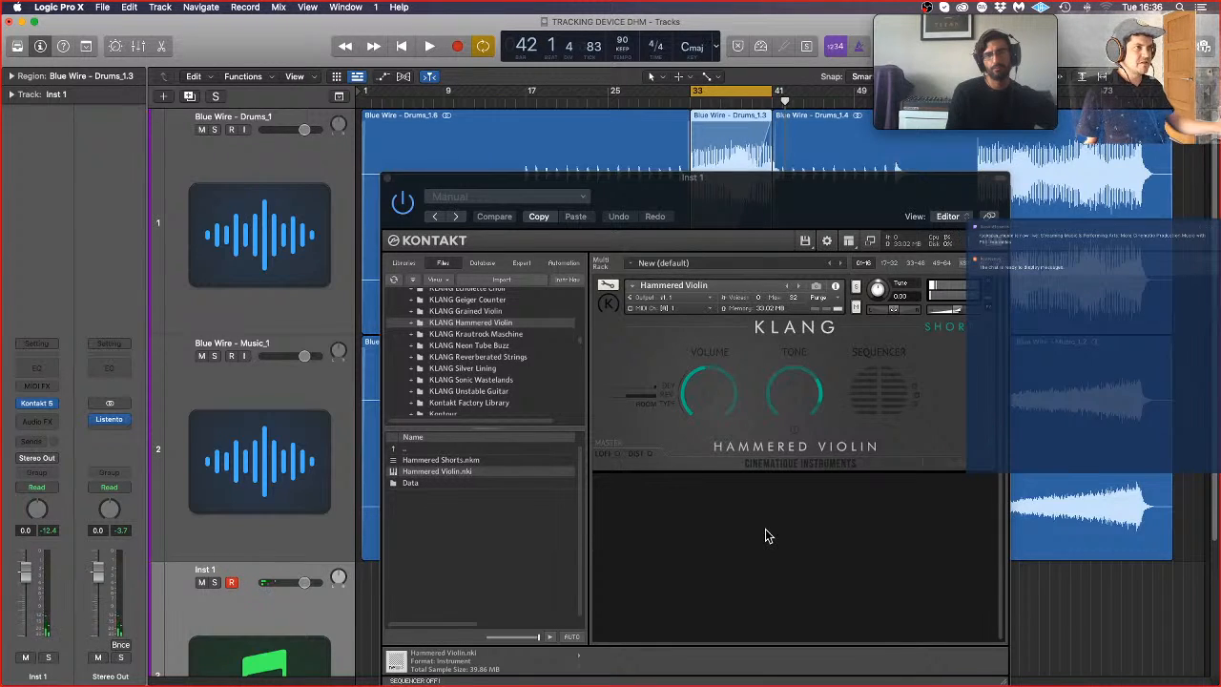
# Step: Turn on Low Latency Mode, and close the Kontakt window after trying the Hammered Violin's DIST control
pyautogui.click(761, 46)
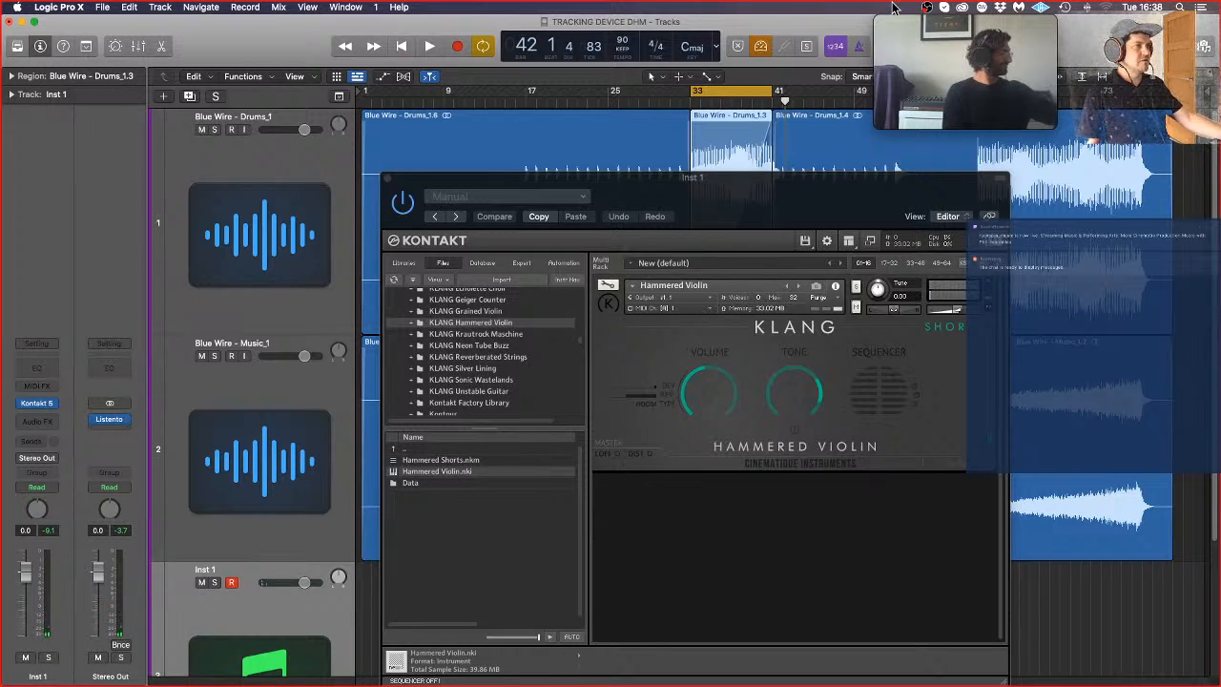
pyautogui.click(644, 457)
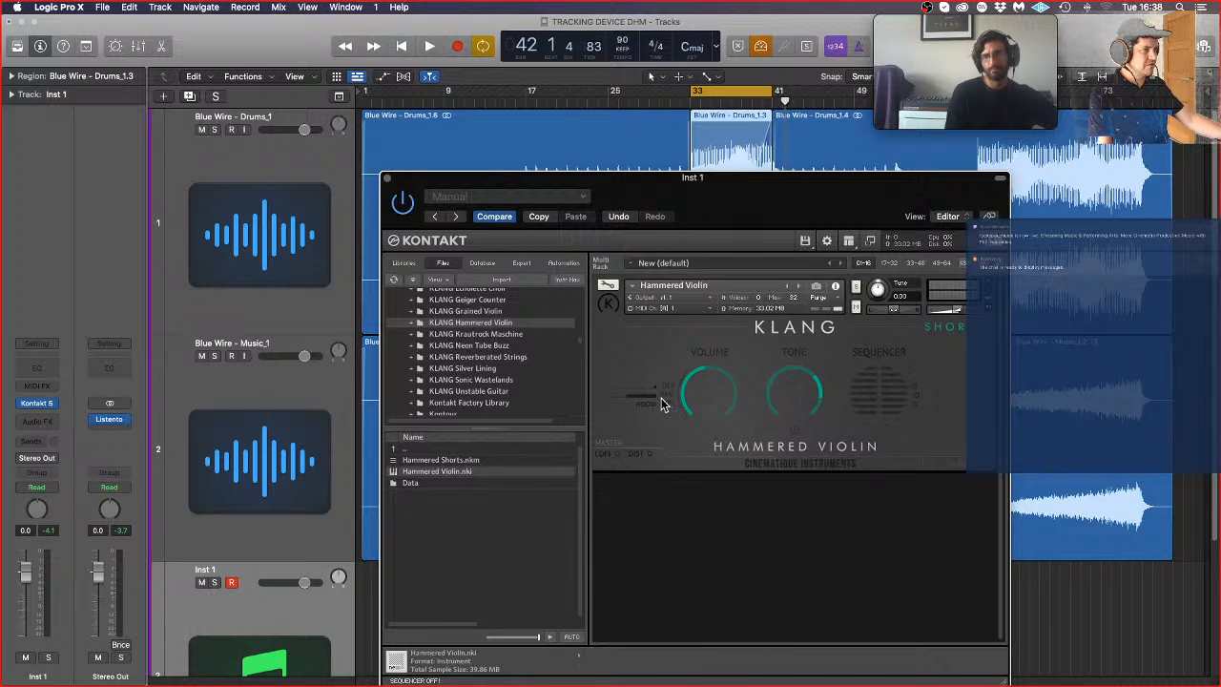
pyautogui.click(387, 179)
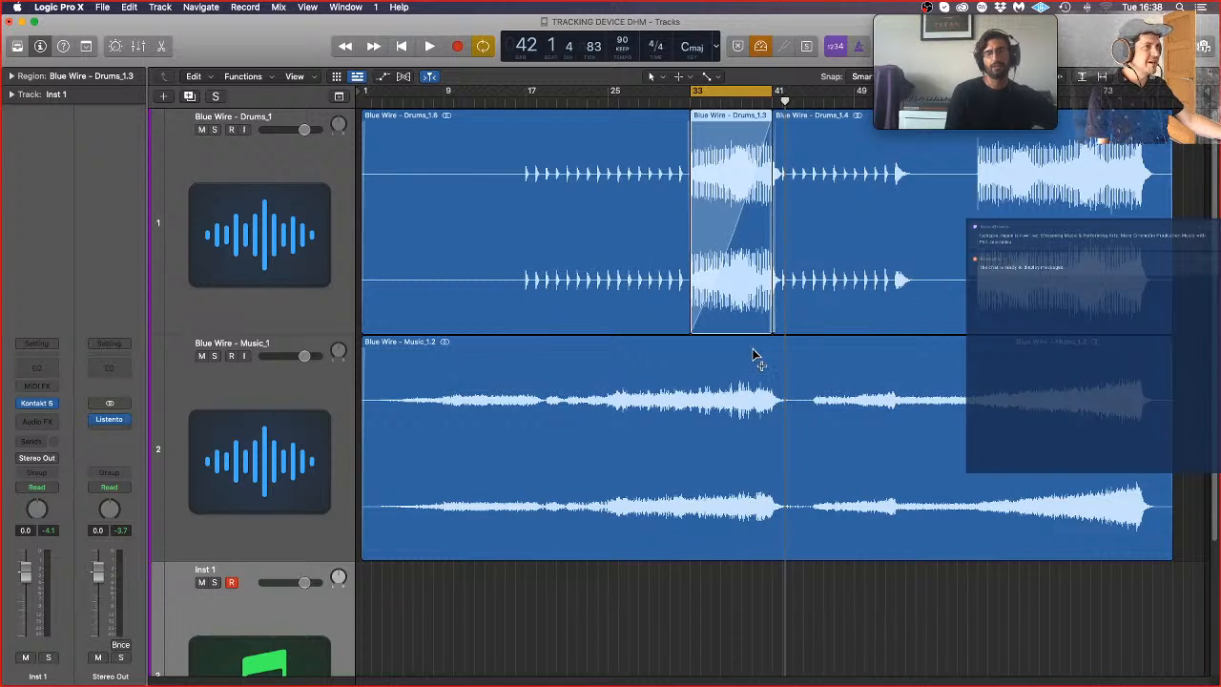
# Step: Examine the drum and music waveforms around the cycled section from bar 33 at closer zoom
pyautogui.hscroll(5, 756, 355)
pyautogui.scroll(2, 763, 343)
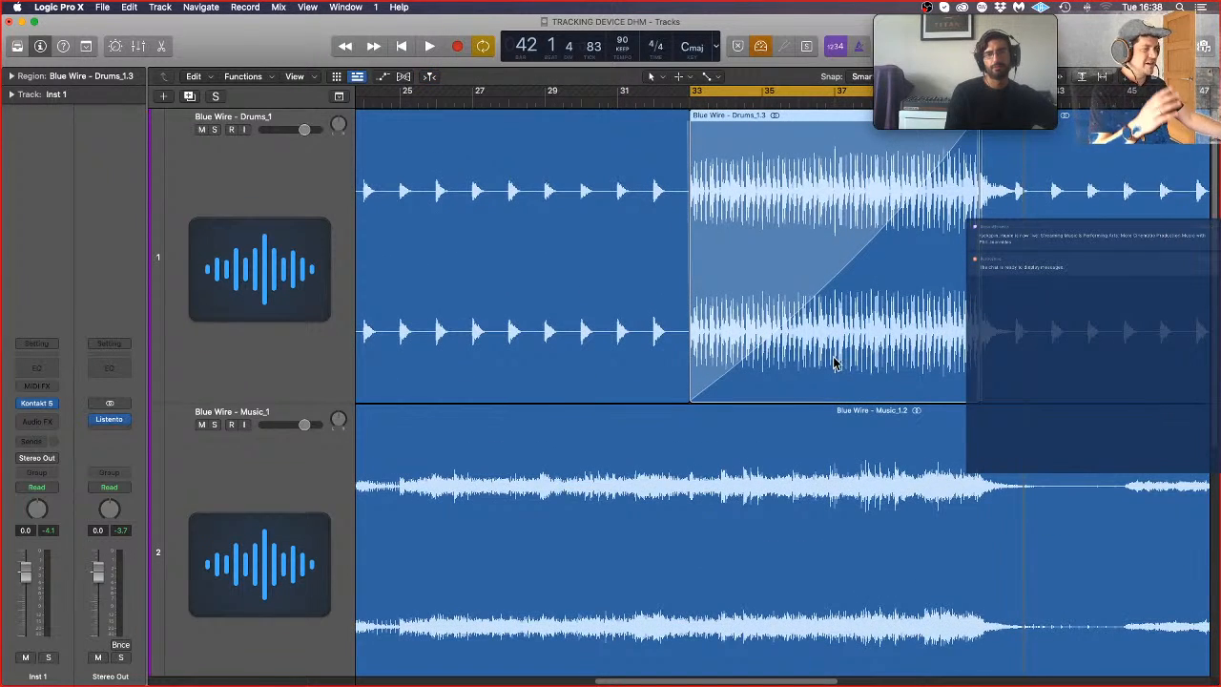
pyautogui.hscroll(4, 861, 394)
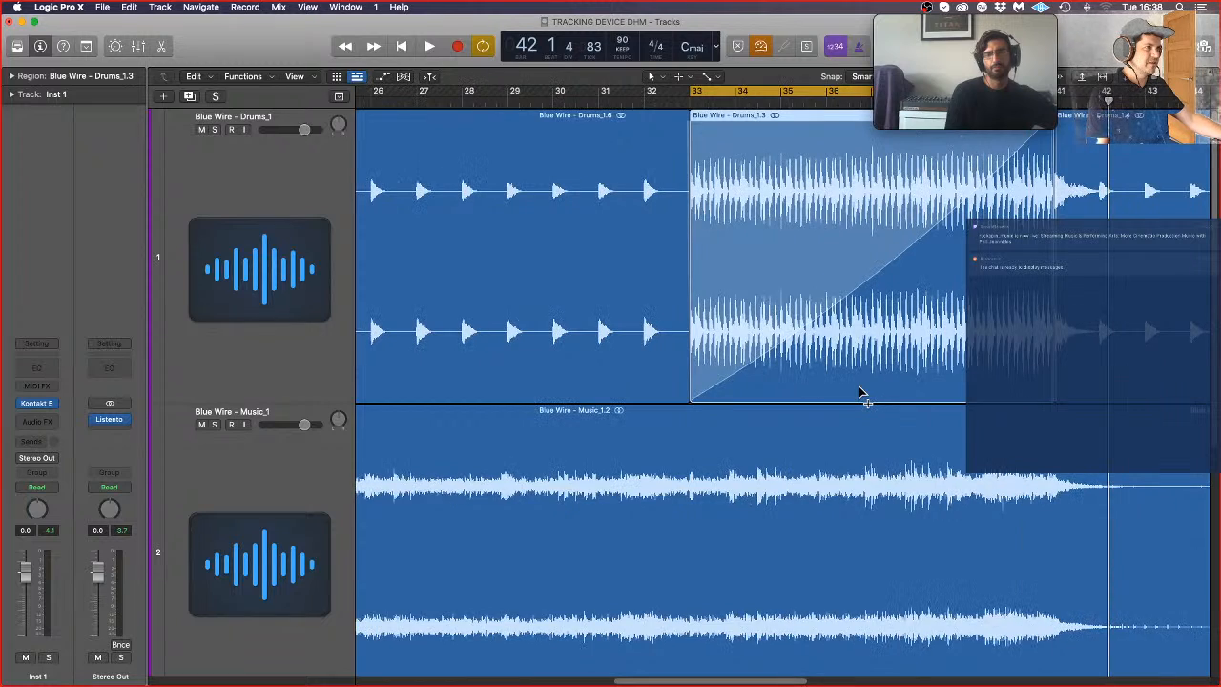
pyautogui.hscroll(-2, 864, 395)
pyautogui.scroll(-1, 864, 395)
pyautogui.scroll(-2, 882, 401)
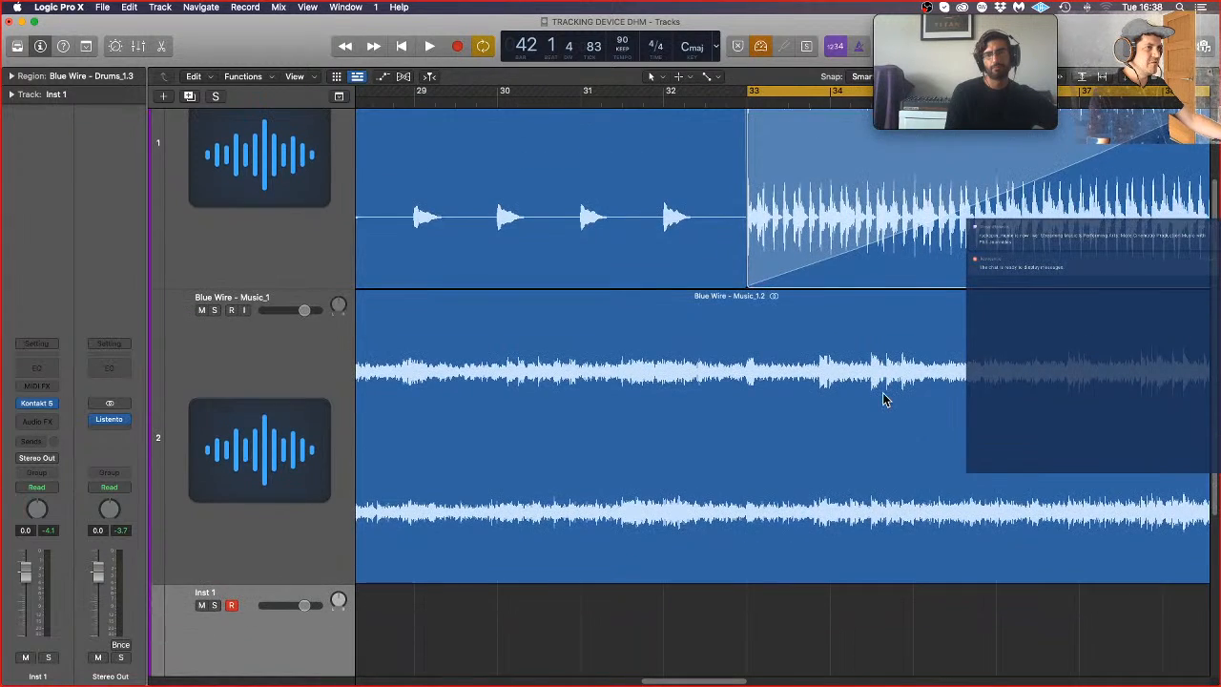
pyautogui.scroll(4, 885, 401)
pyautogui.scroll(-2, 887, 416)
pyautogui.scroll(-1, 888, 416)
pyautogui.hscroll(-4, 886, 417)
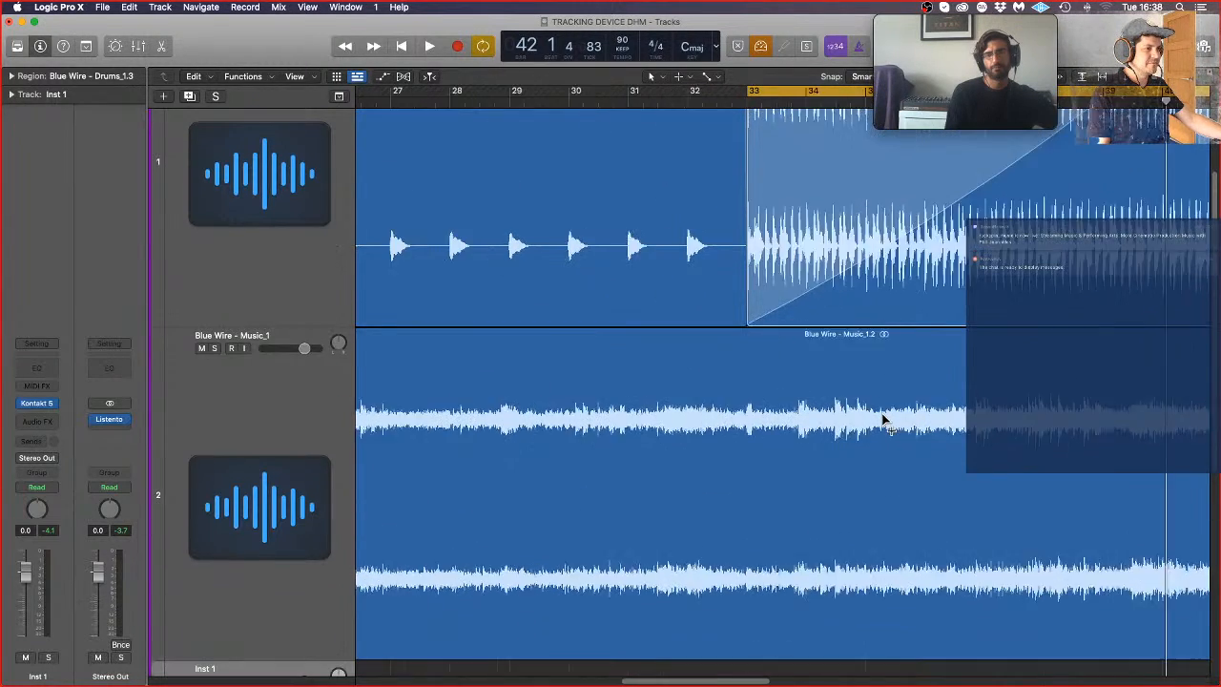
pyautogui.scroll(2, 962, 223)
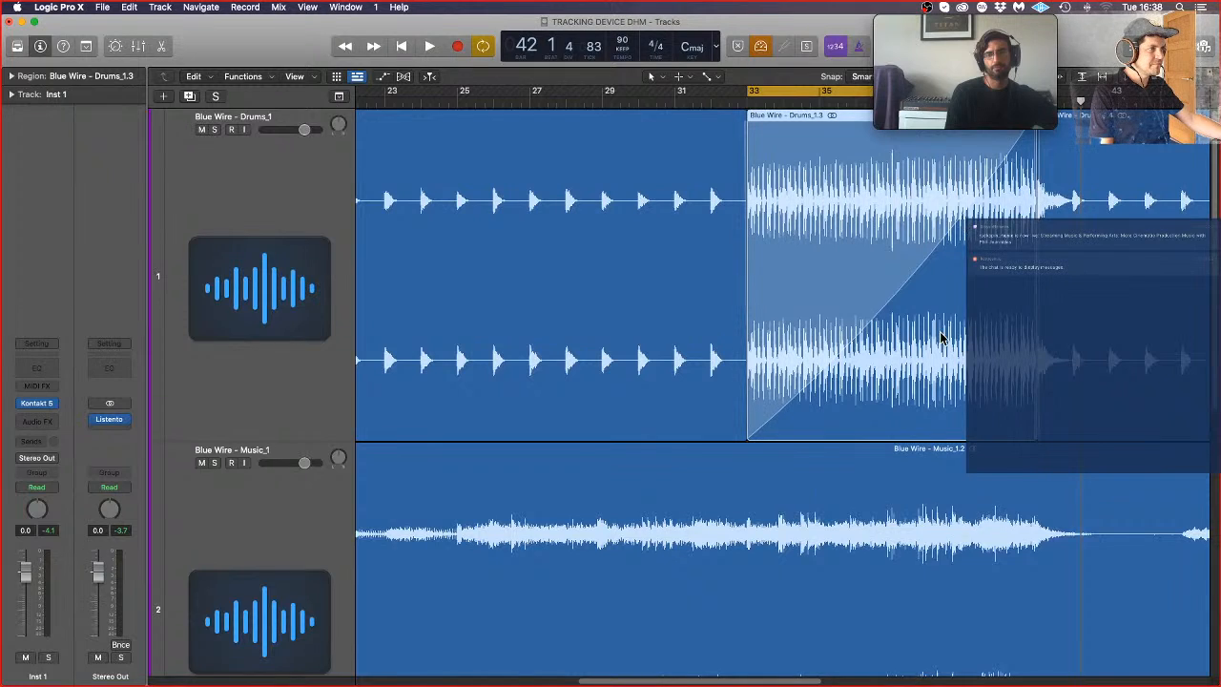
# Step: Play the cycled section from bar 33, reopen the Kontakt 5 window of Inst 1, and stop playback
pyautogui.press('space')
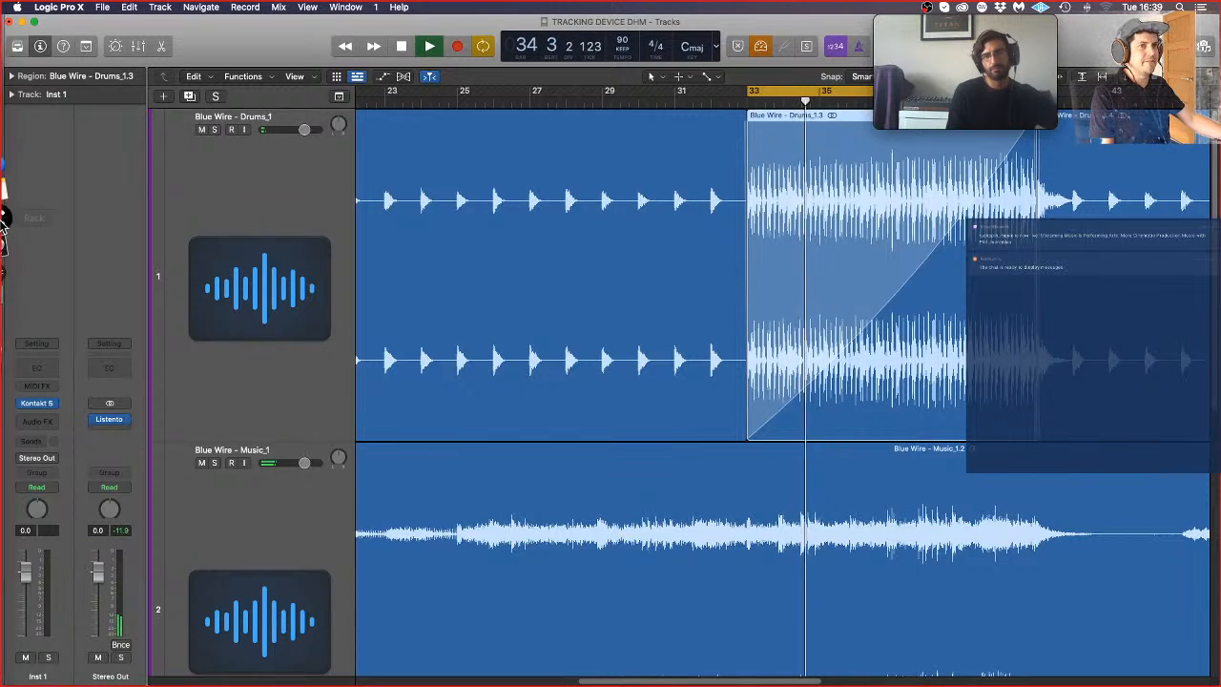
pyautogui.moveTo(3, 222)
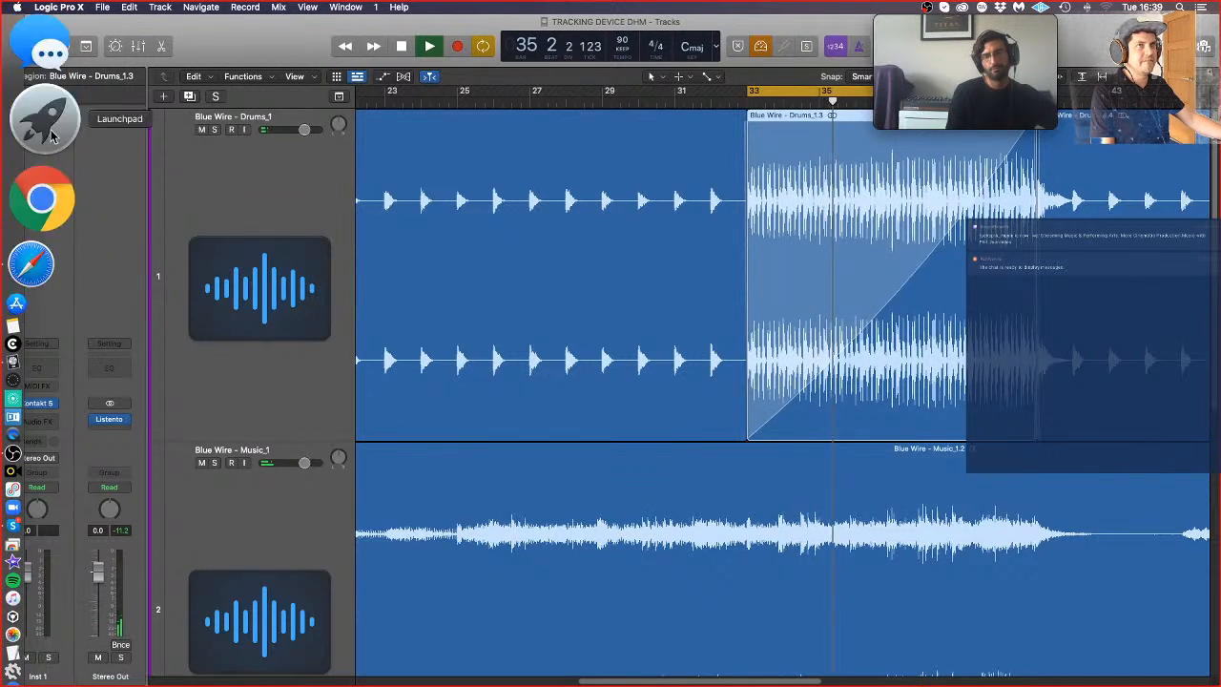
pyautogui.scroll(-8, 403, 430)
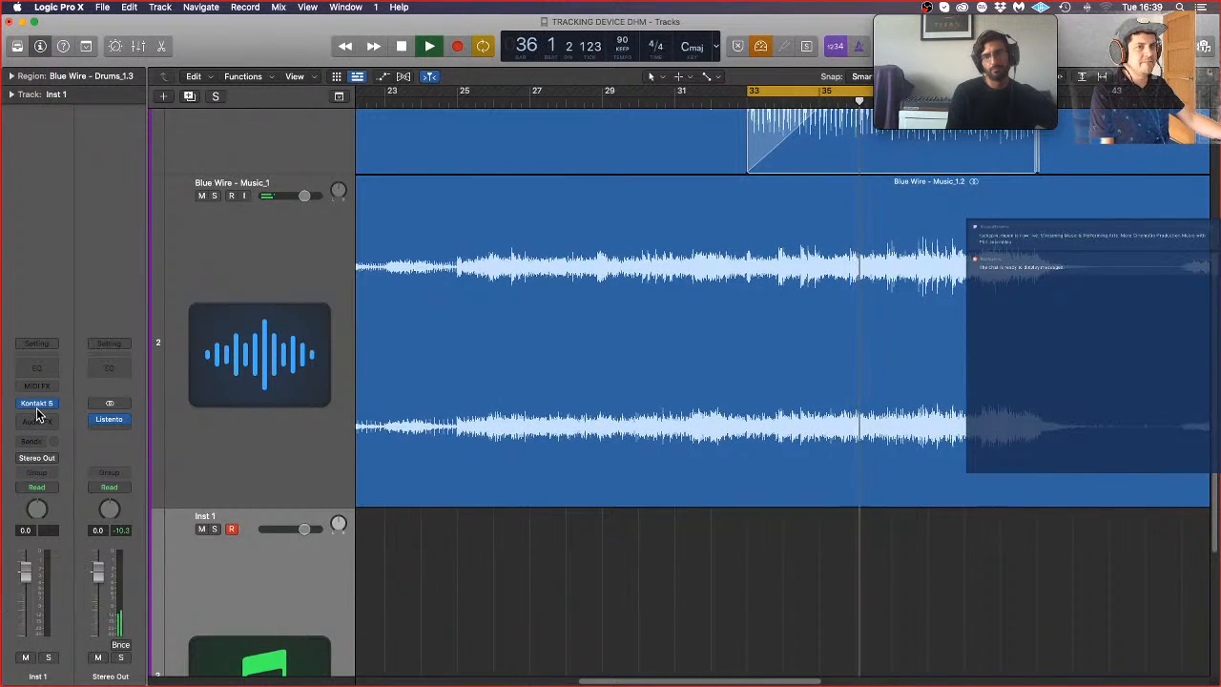
pyautogui.click(37, 404)
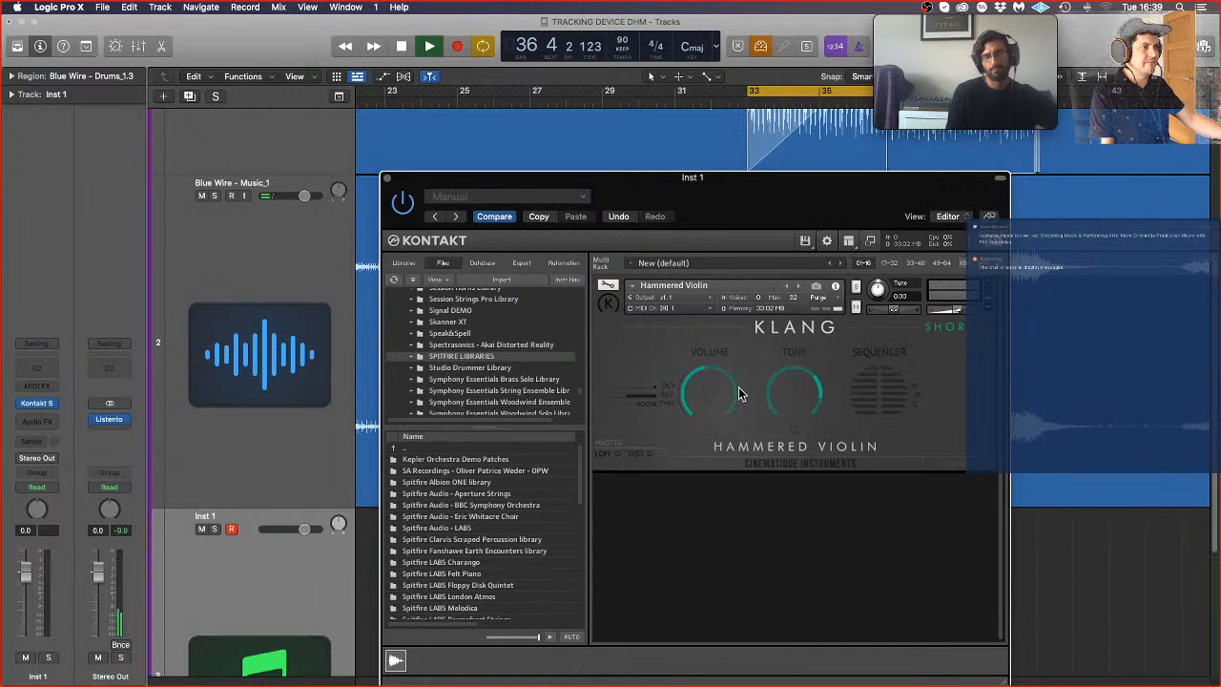
pyautogui.press('space')
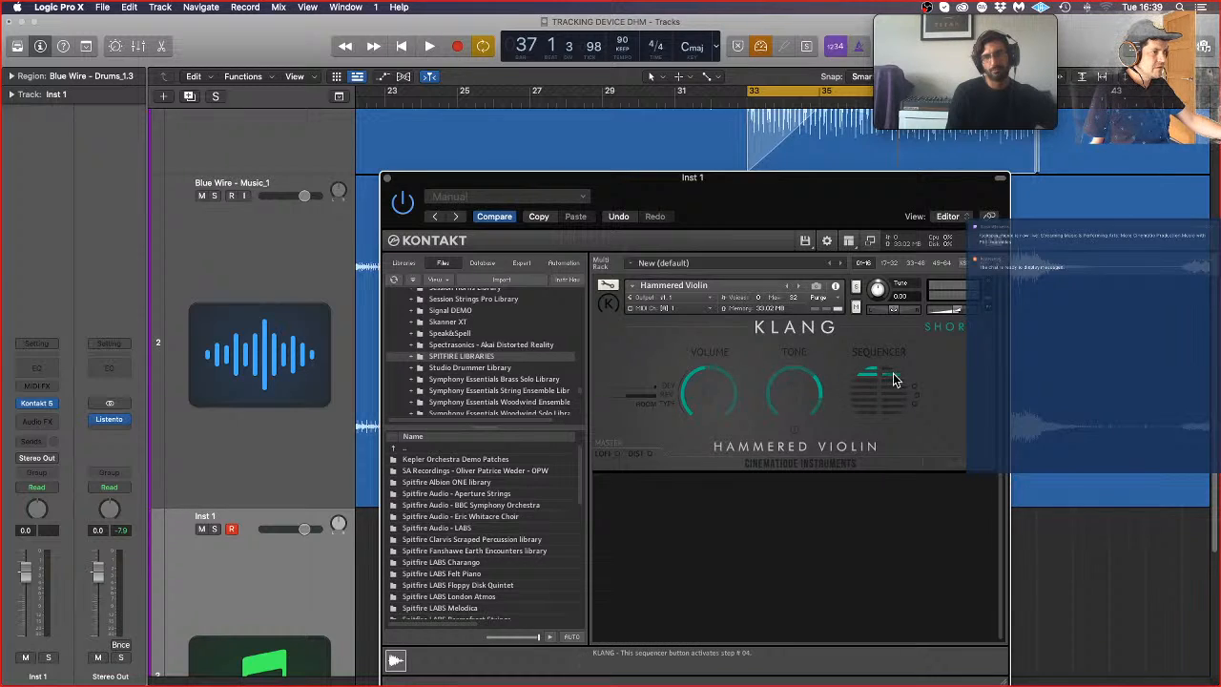
# Step: Try a rhythm in the Hammered Violin's sequencer by activating steps in both columns, including steps 04 and 11
pyautogui.click(893, 382)
pyautogui.click(896, 395)
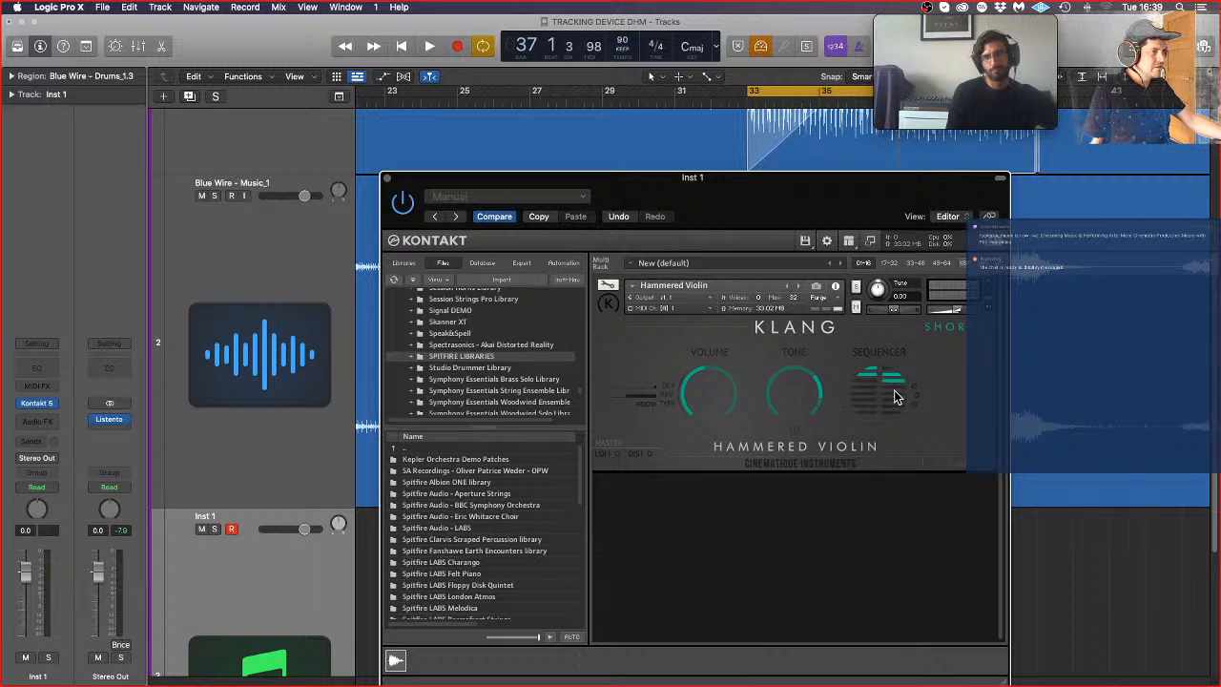
pyautogui.click(895, 389)
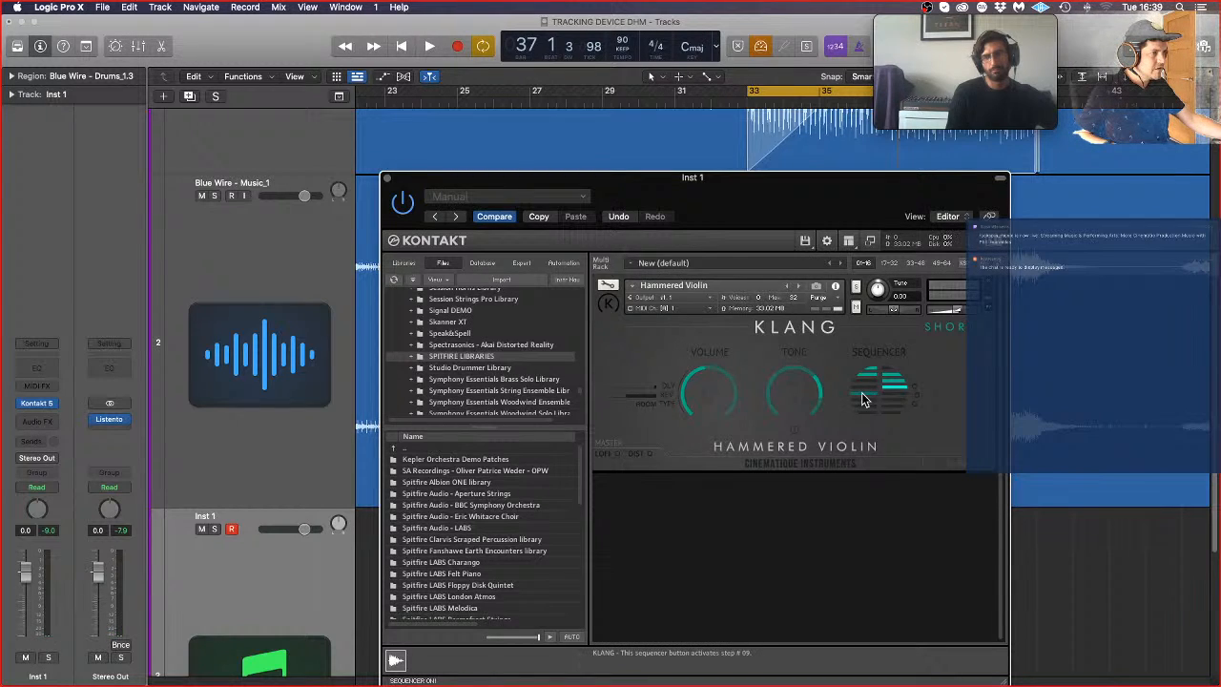
pyautogui.click(875, 404)
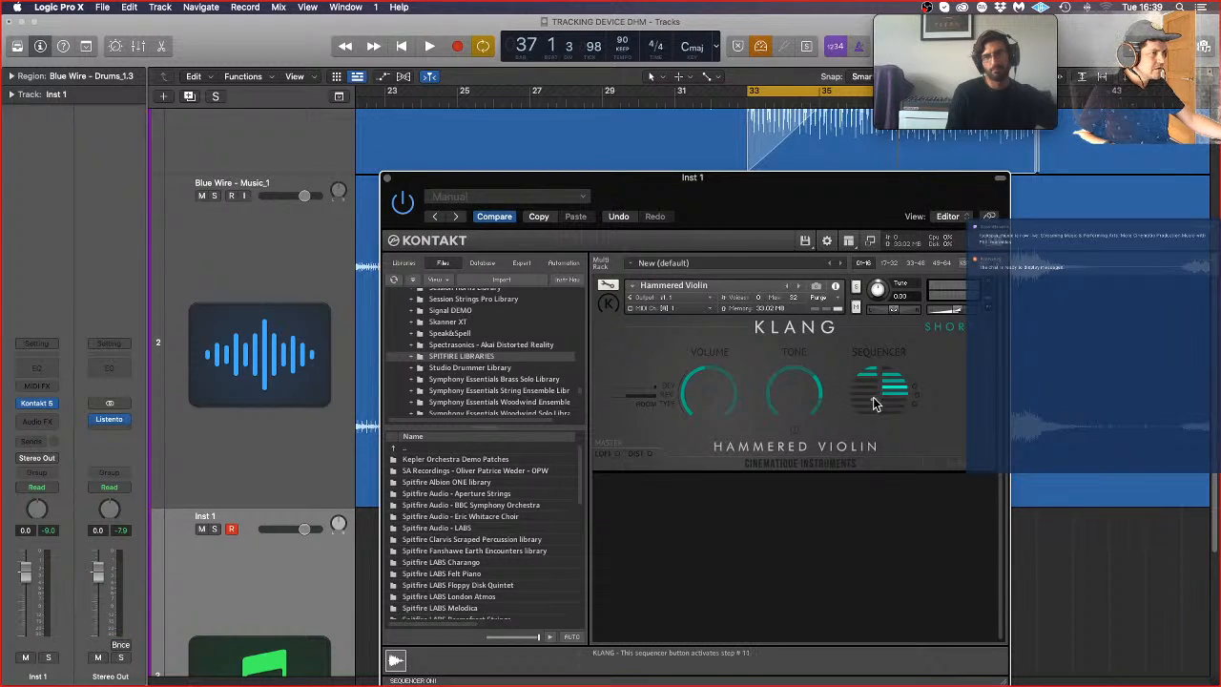
pyautogui.click(875, 410)
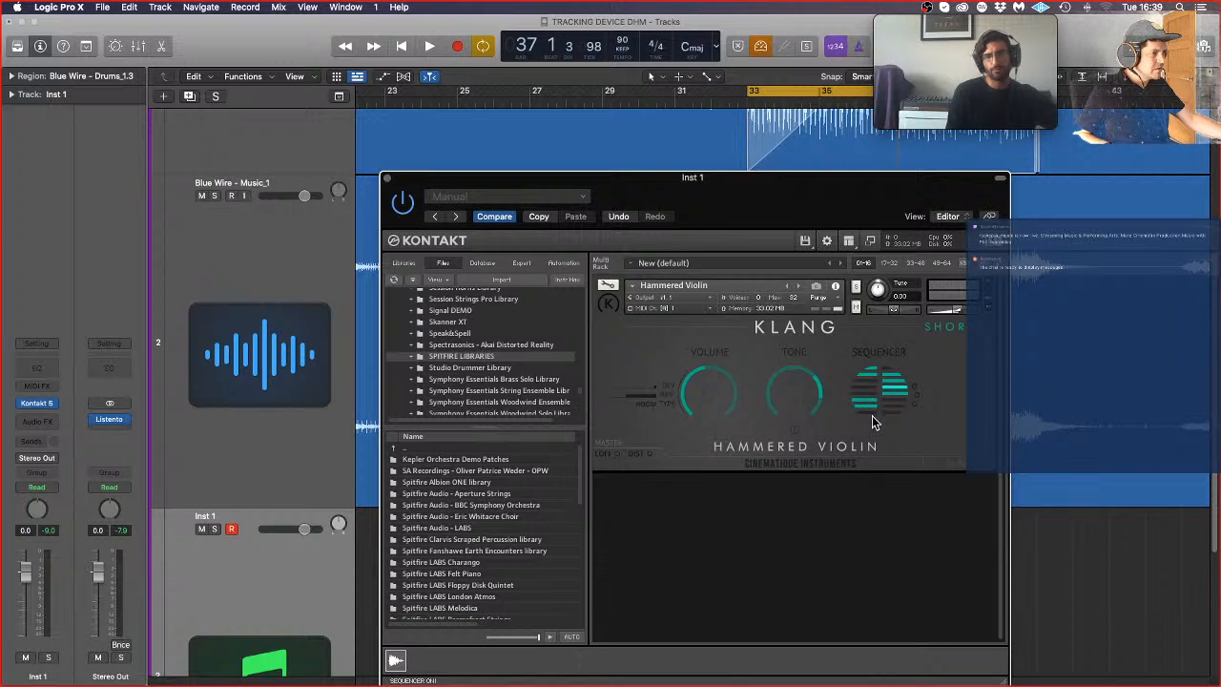
pyautogui.click(873, 412)
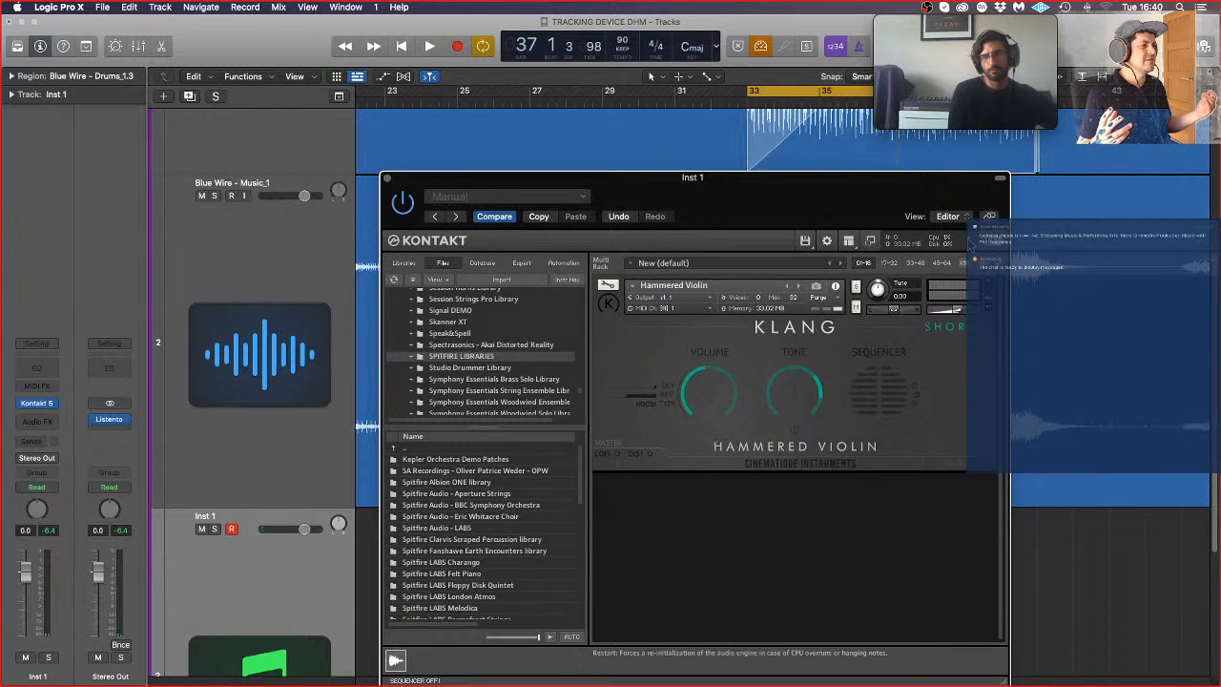
# Step: Activate a rhythm in the Hammered Violin's sequencer across both columns, including steps 01, 03, 08, 11 and 13
pyautogui.click(873, 371)
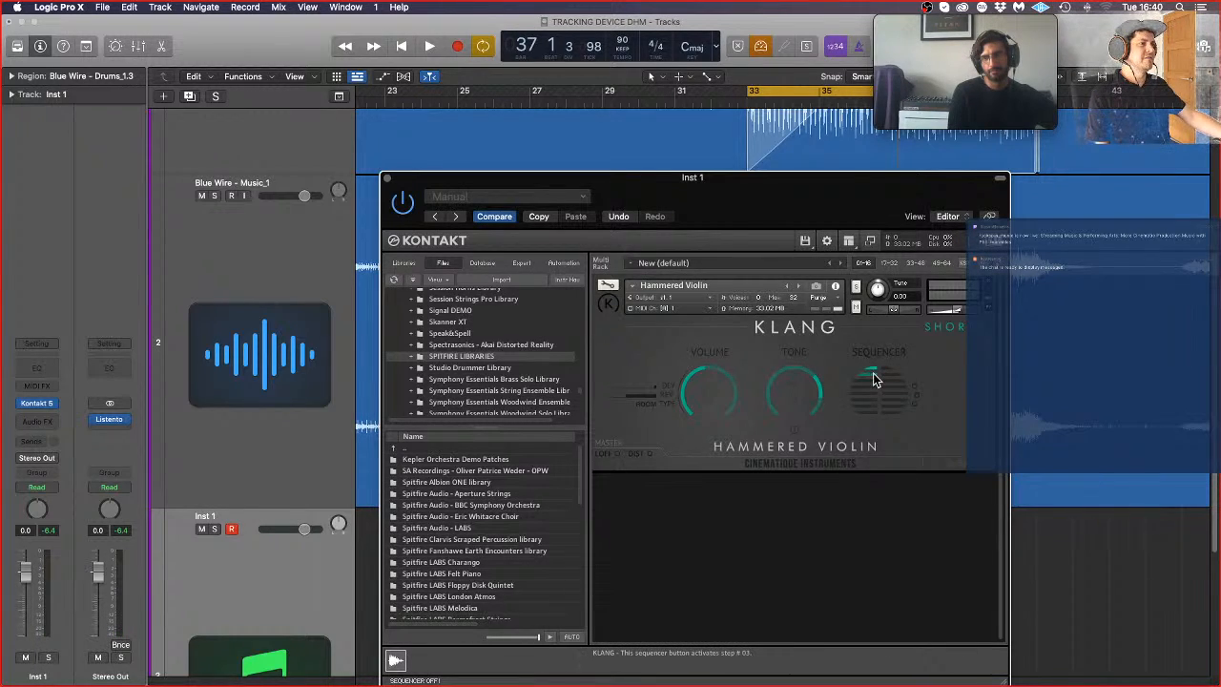
pyautogui.click(891, 374)
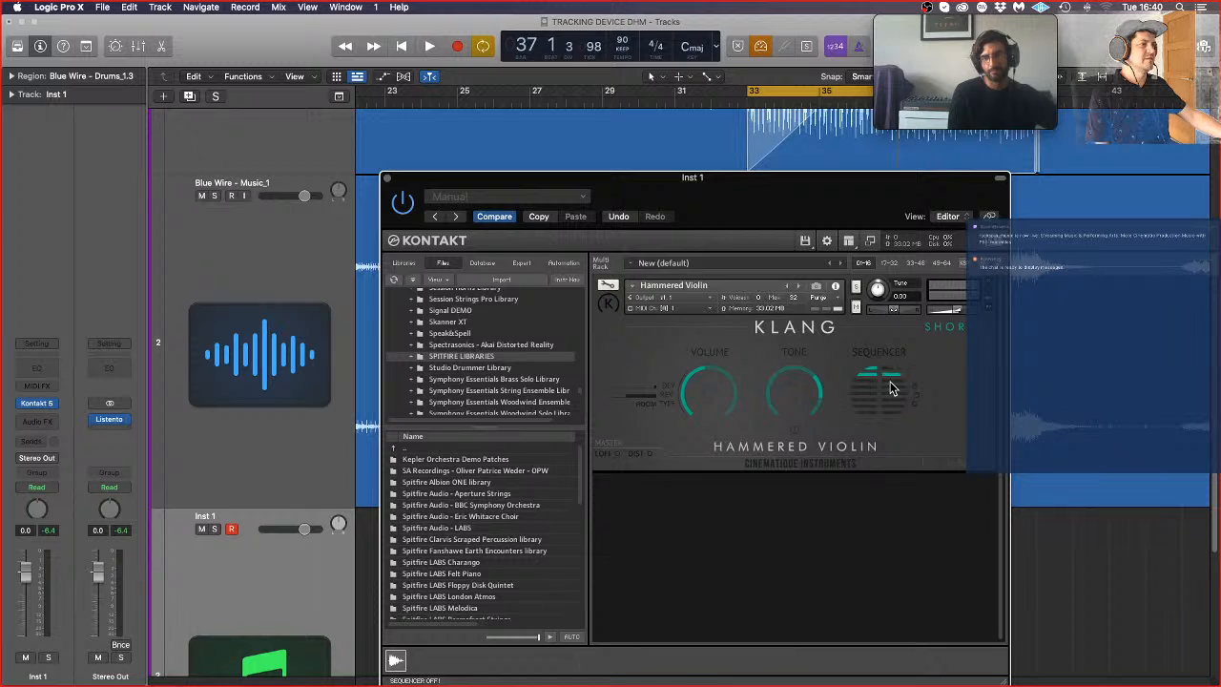
pyautogui.click(893, 391)
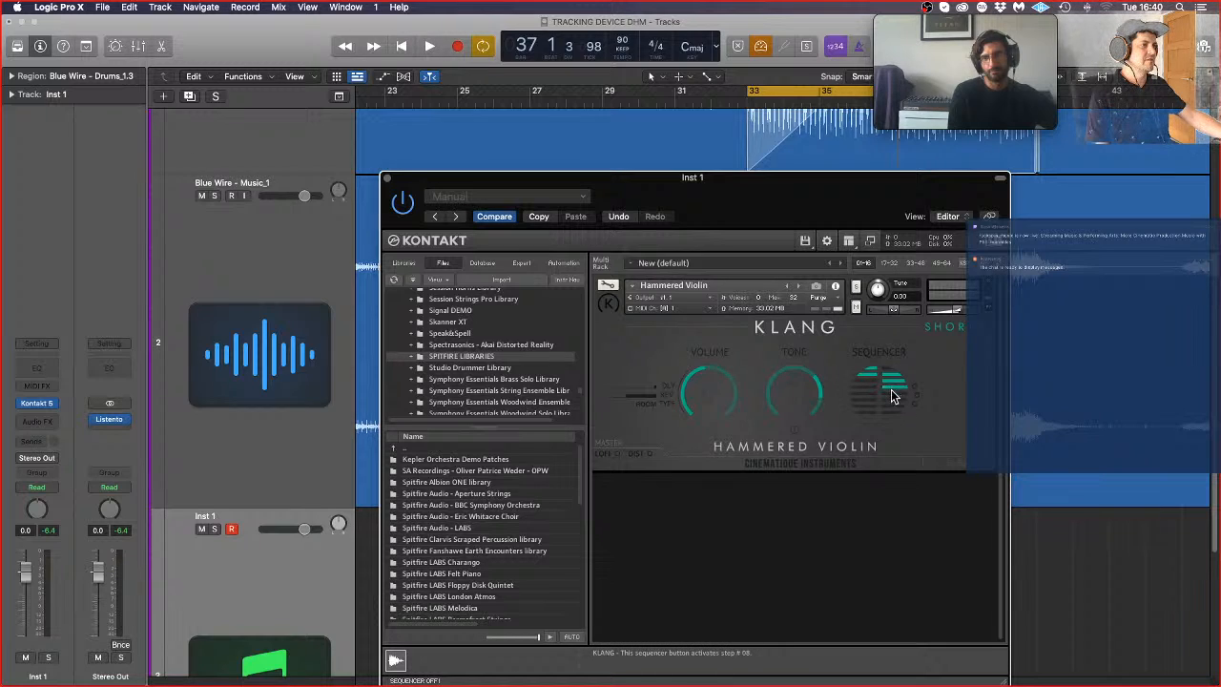
pyautogui.click(884, 395)
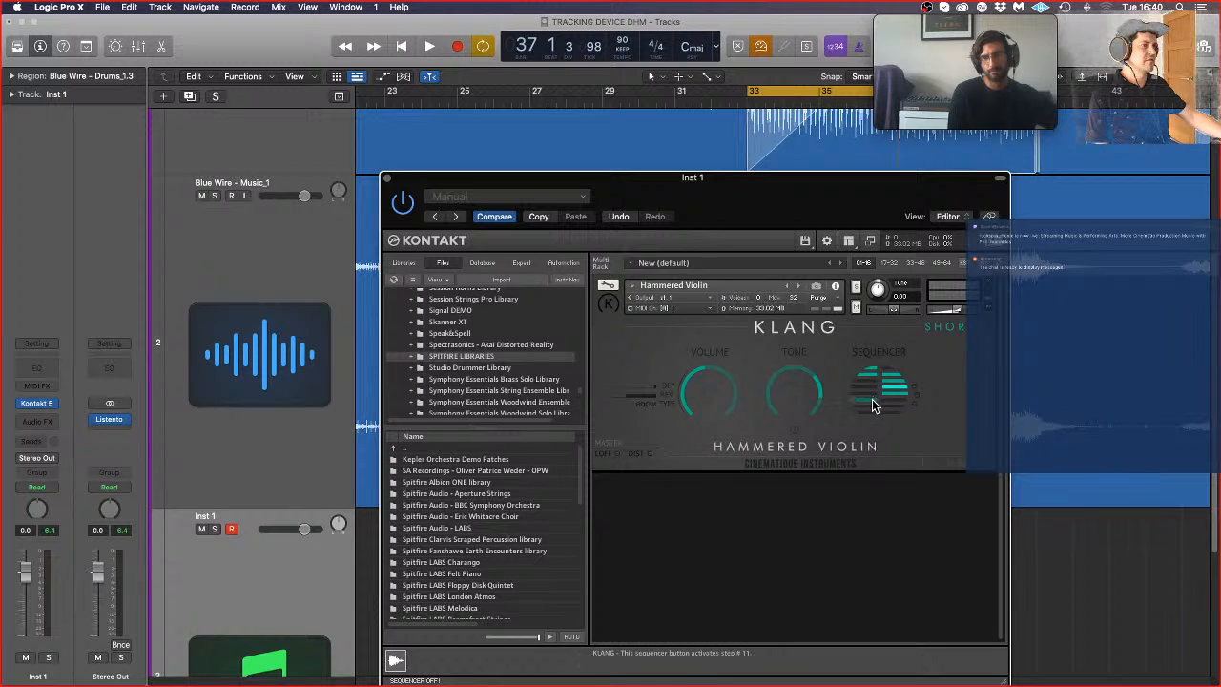
pyautogui.click(873, 408)
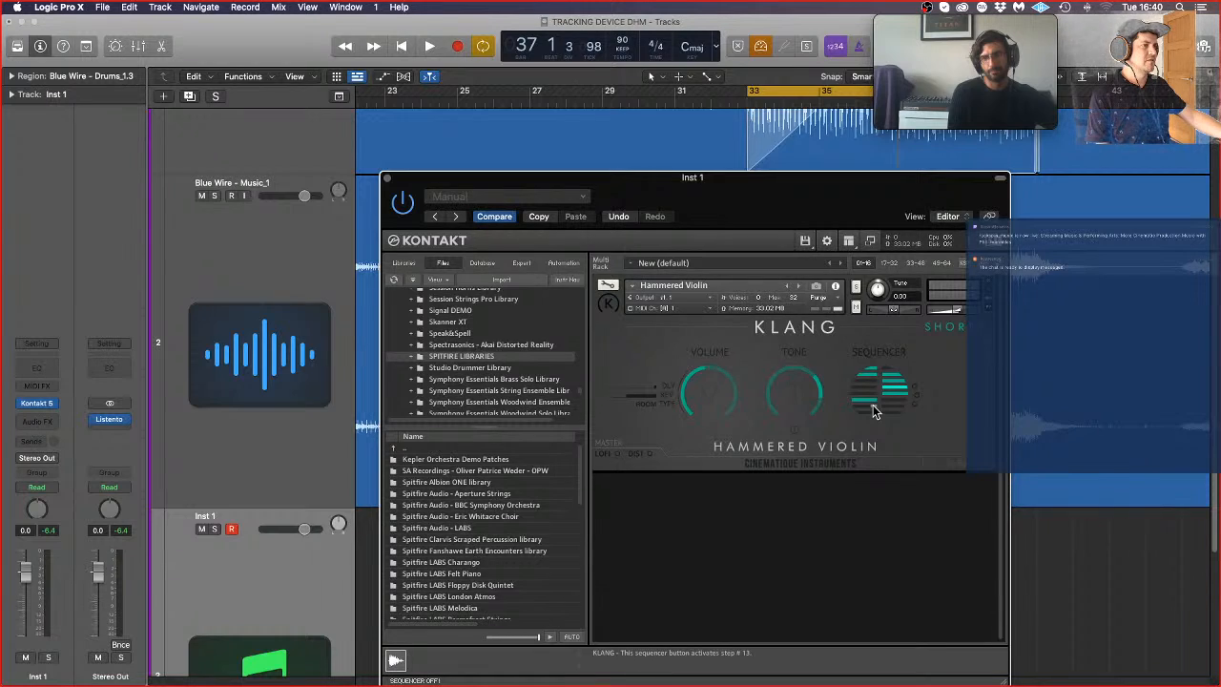
pyautogui.click(875, 412)
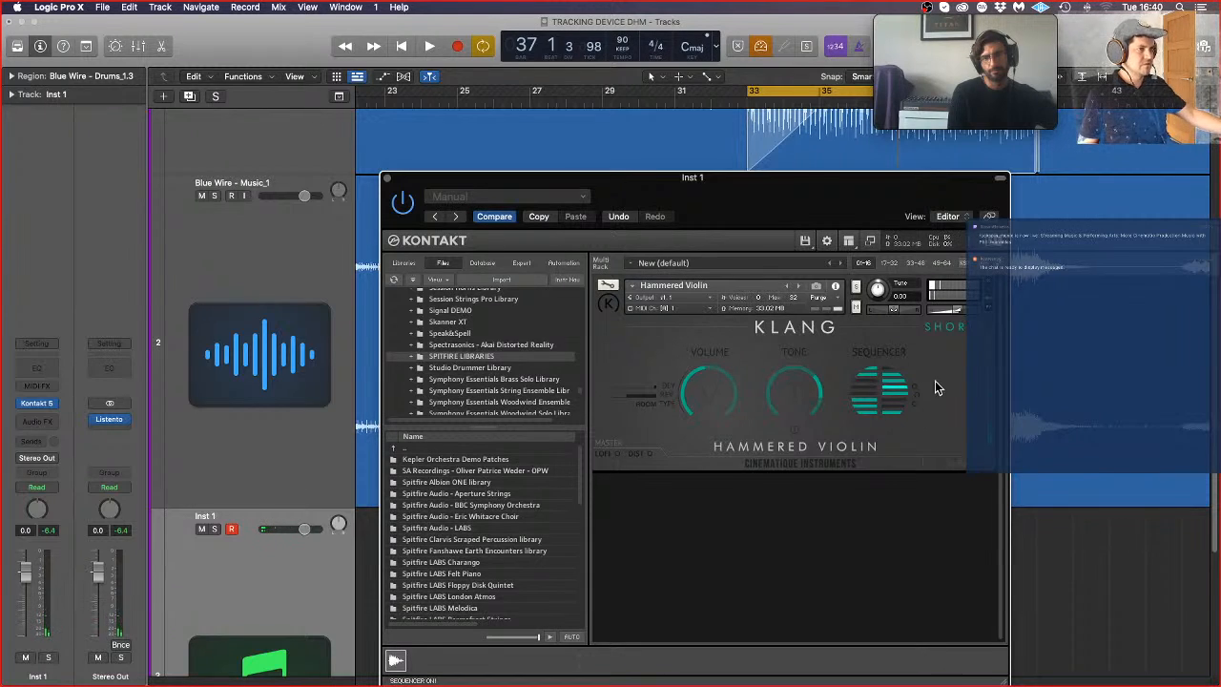
# Step: Start MIDI CC learning for the Hammered Violin's Tone knob, and adjust its DIST and Volume controls
pyautogui.rightClick(790, 399)
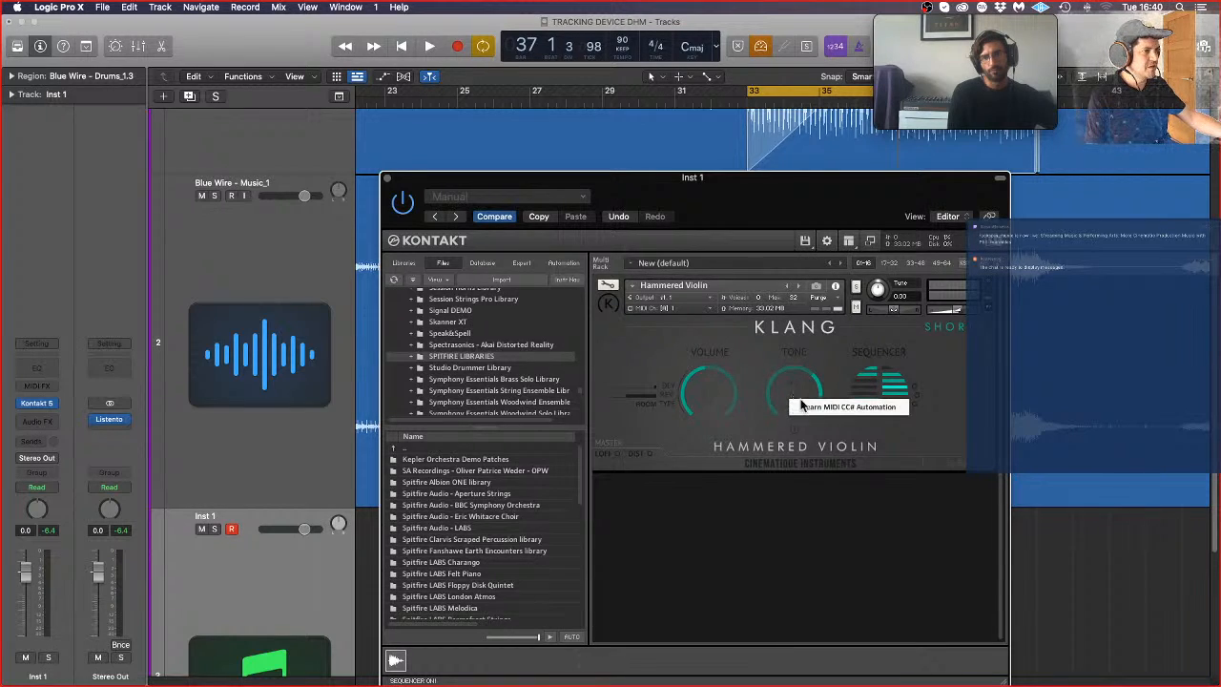
pyautogui.click(803, 407)
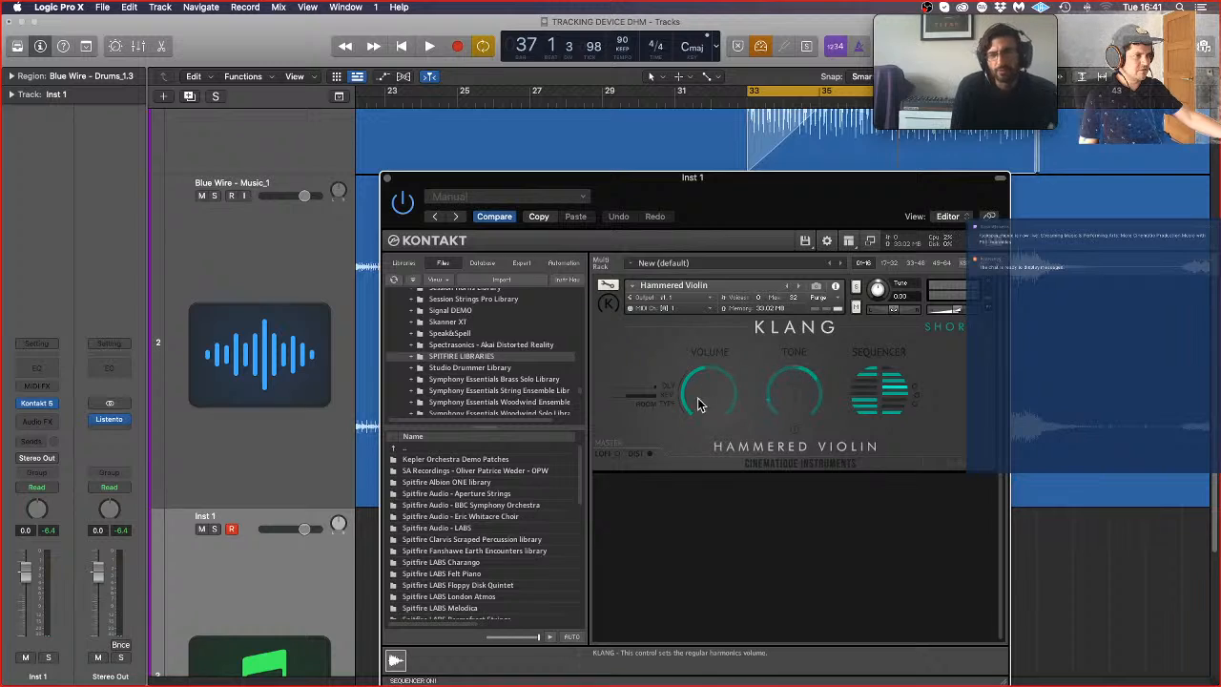
pyautogui.click(649, 454)
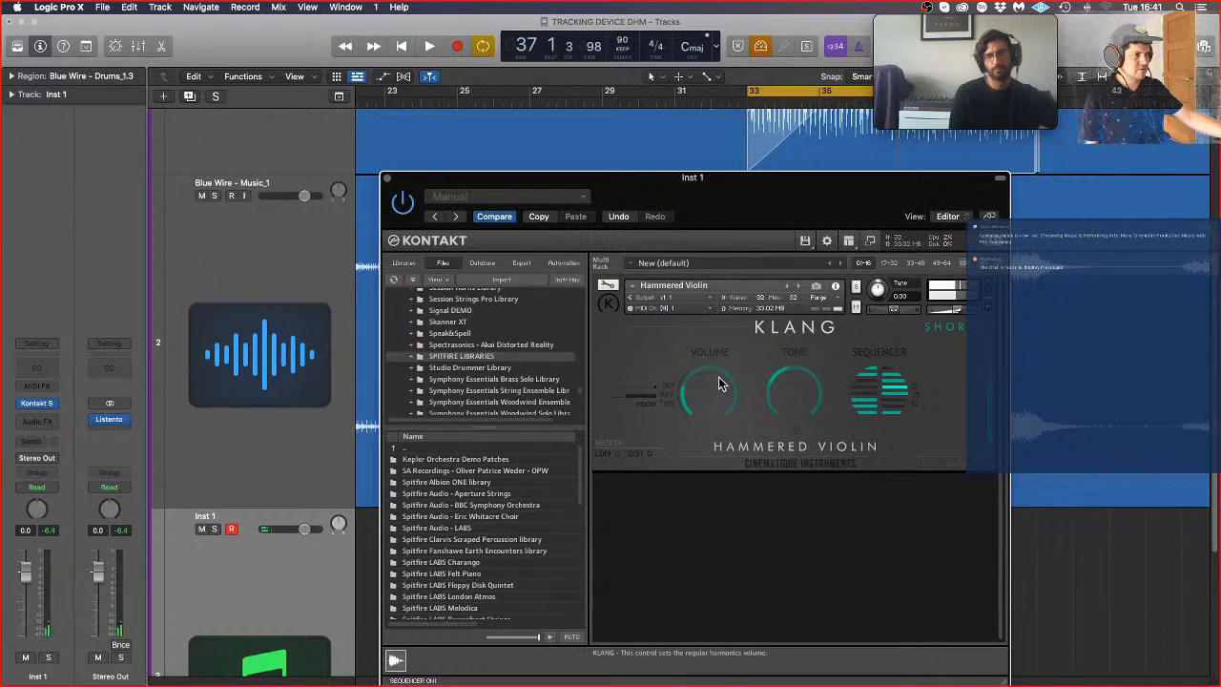
pyautogui.moveTo(720, 374); pyautogui.dragTo(727, 408)
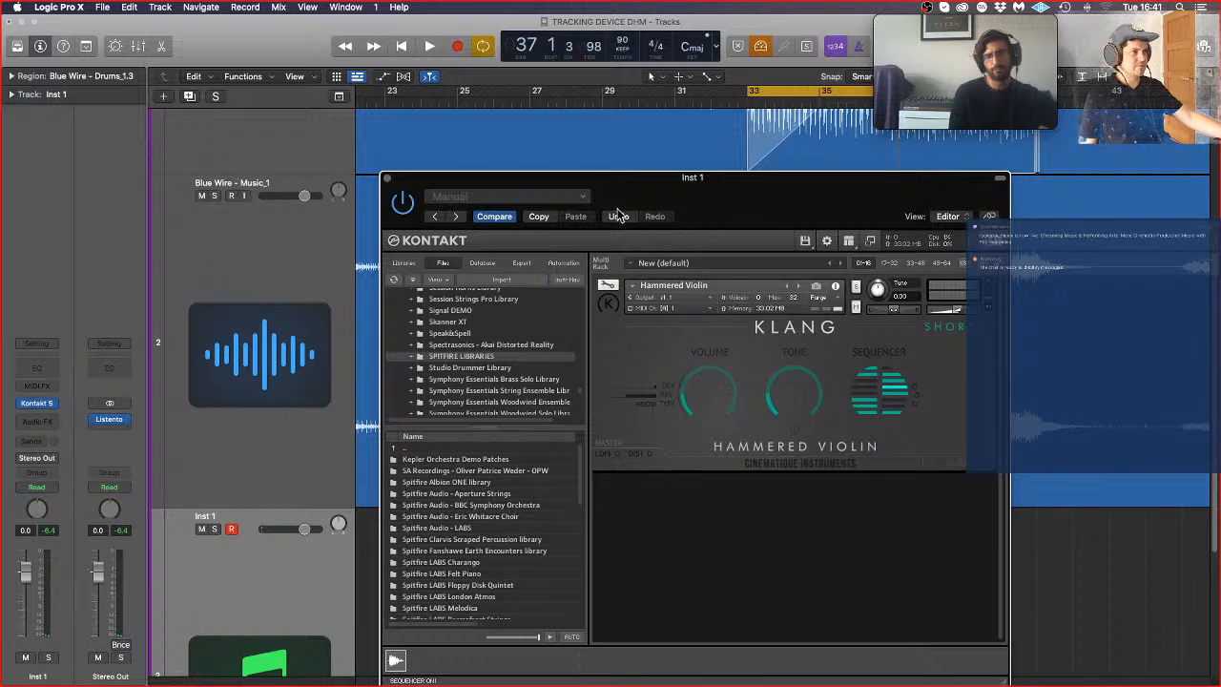
# Step: Close the Kontakt window, audition the violin over the cycled section, reopen Kontakt 5 during playback, and stop
pyautogui.click(387, 178)
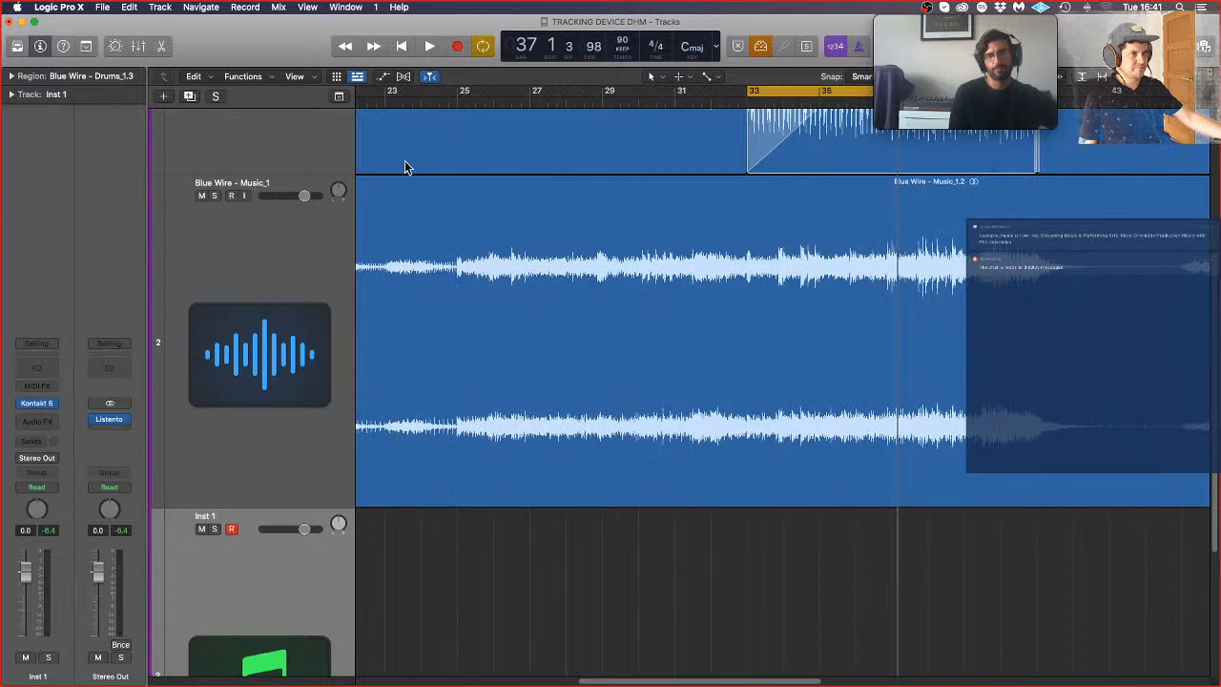
pyautogui.press('space')
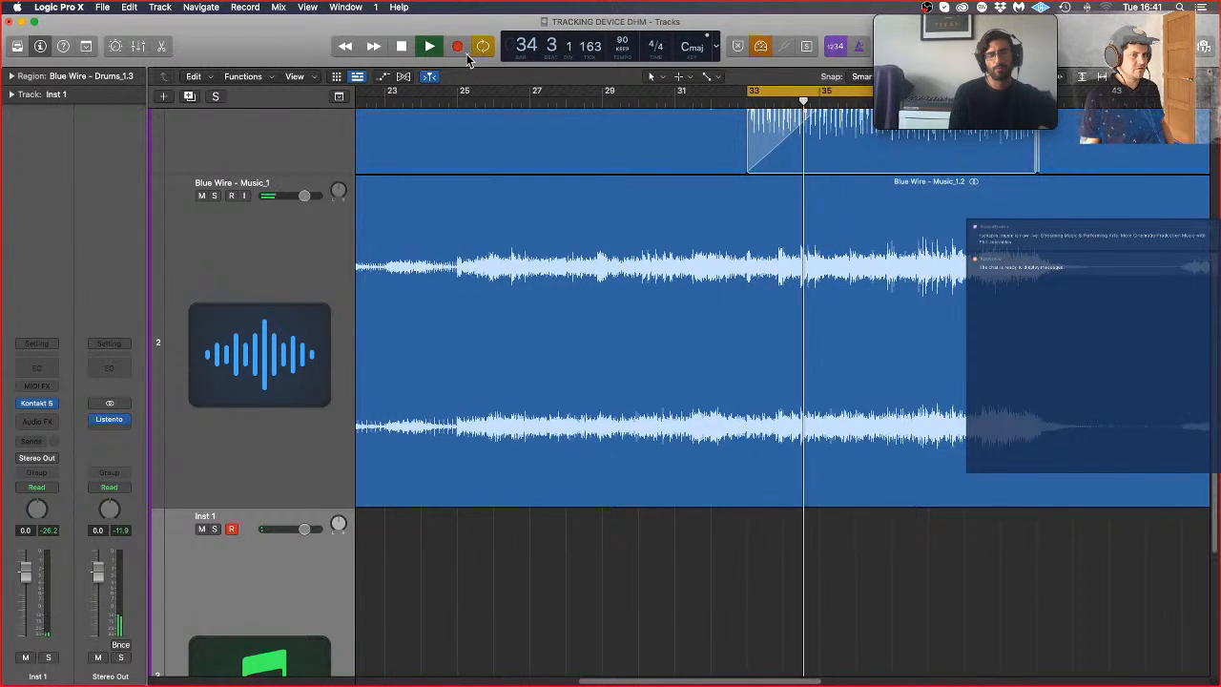
pyautogui.click(38, 405)
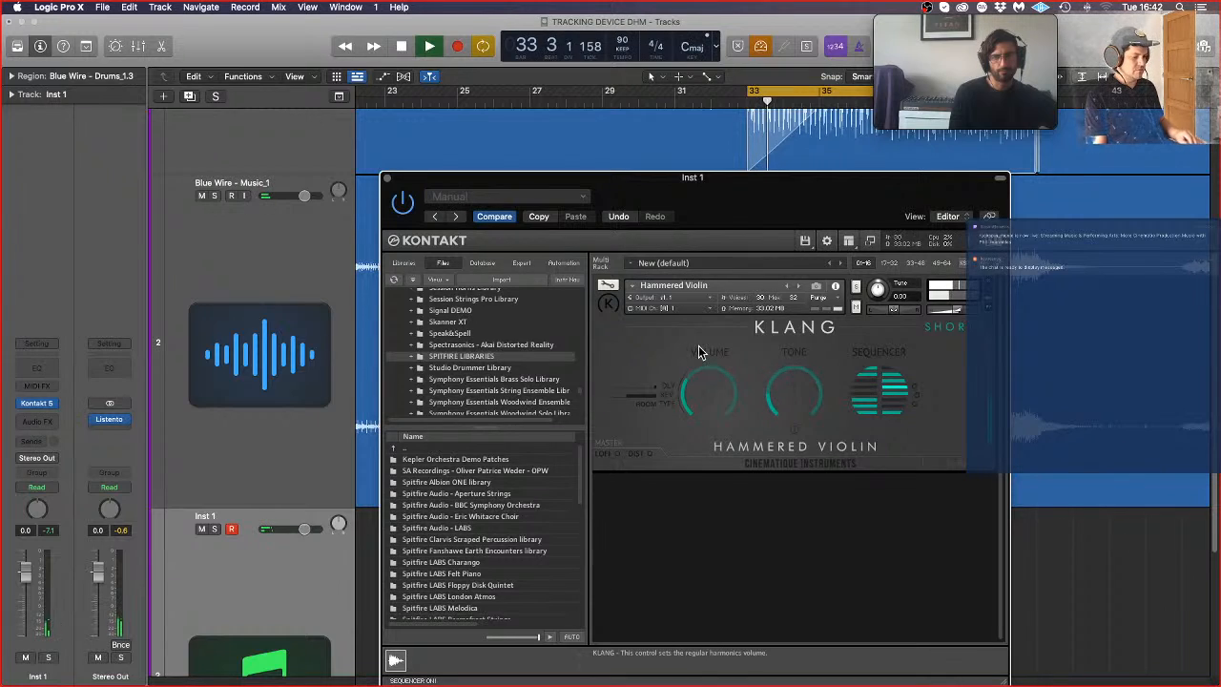
pyautogui.press('space')
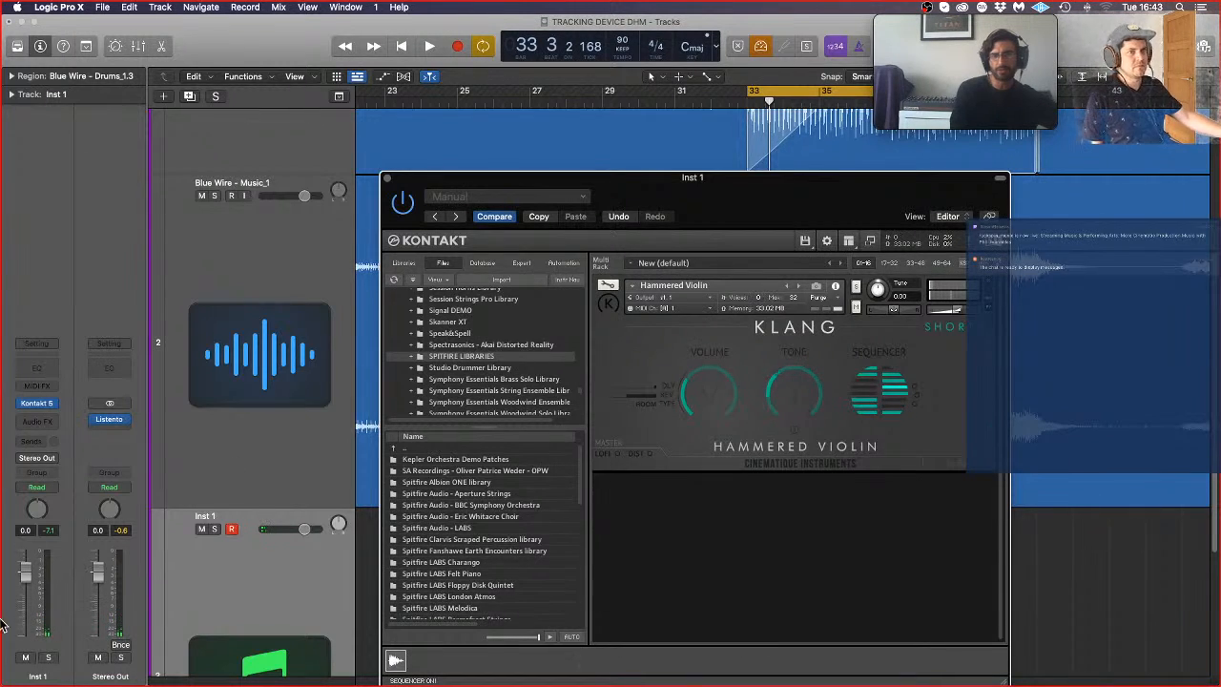
# Step: Insert Pro-Q3 on Inst 1 with a 12 dB/oct low cut at about 410 Hz, and close its window
pyautogui.click(42, 418)
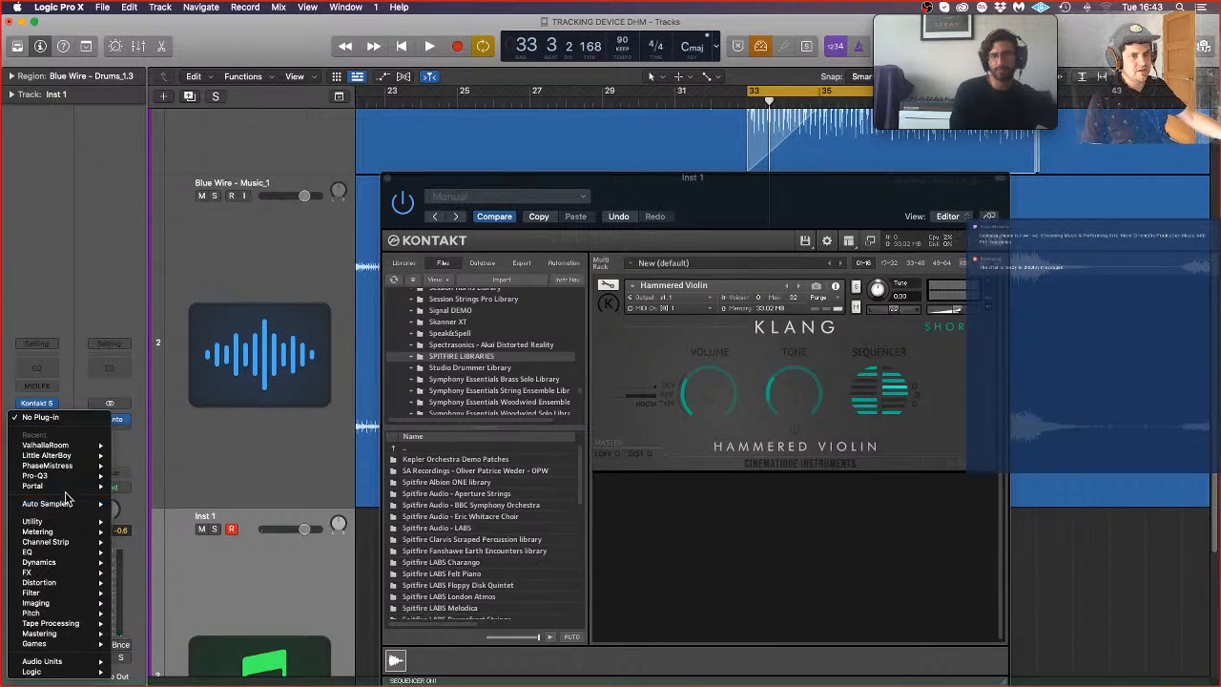
pyautogui.moveTo(67, 475)
pyautogui.click(144, 487)
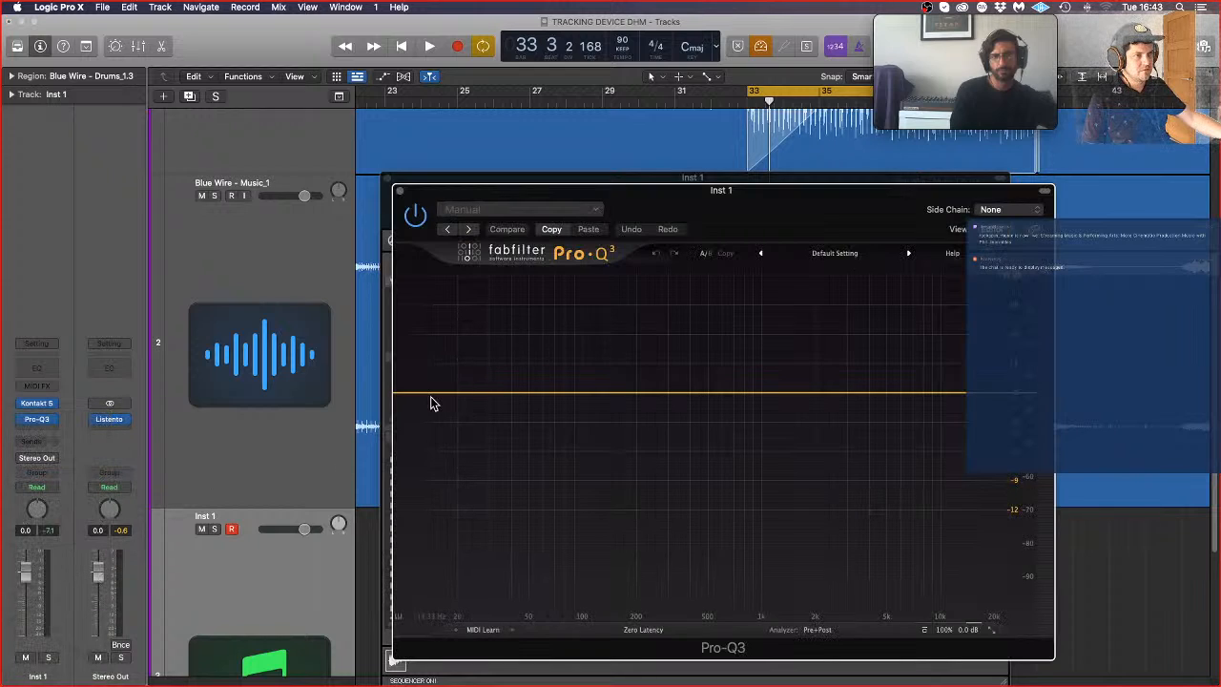
pyautogui.moveTo(430, 402); pyautogui.dragTo(694, 397)
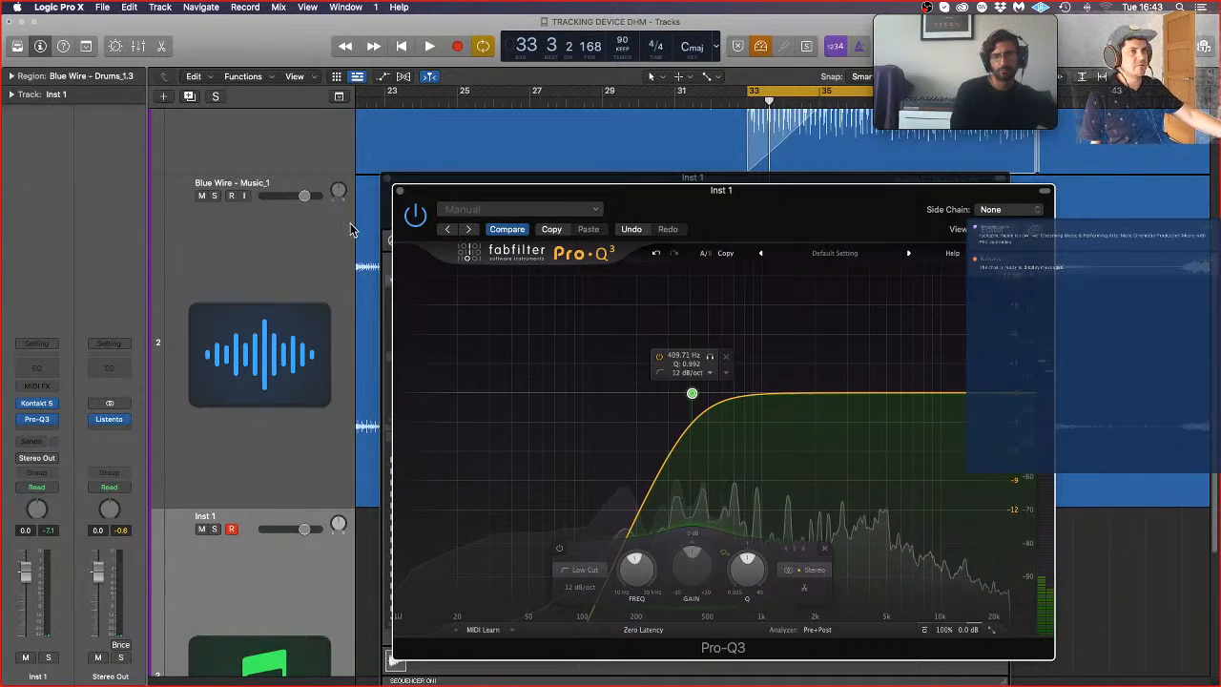
pyautogui.click(400, 190)
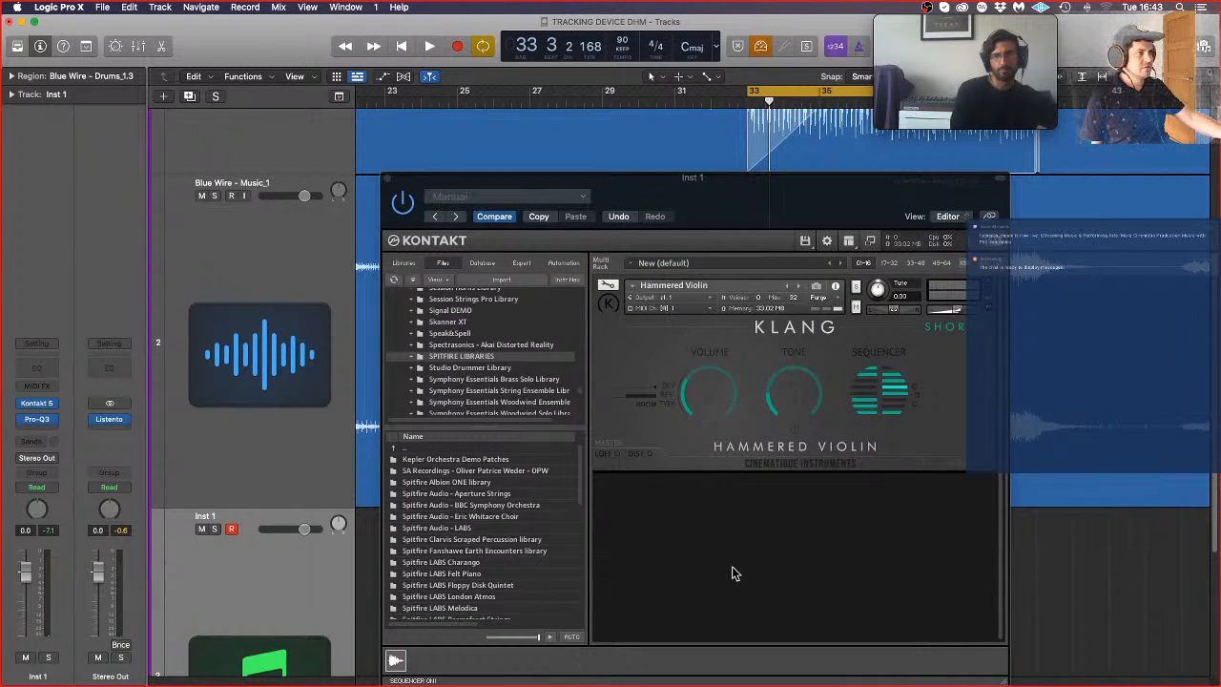
# Step: Dismiss Kontakt's file options without choosing one, and bypass all control surfaces in Logic
pyautogui.click(807, 241)
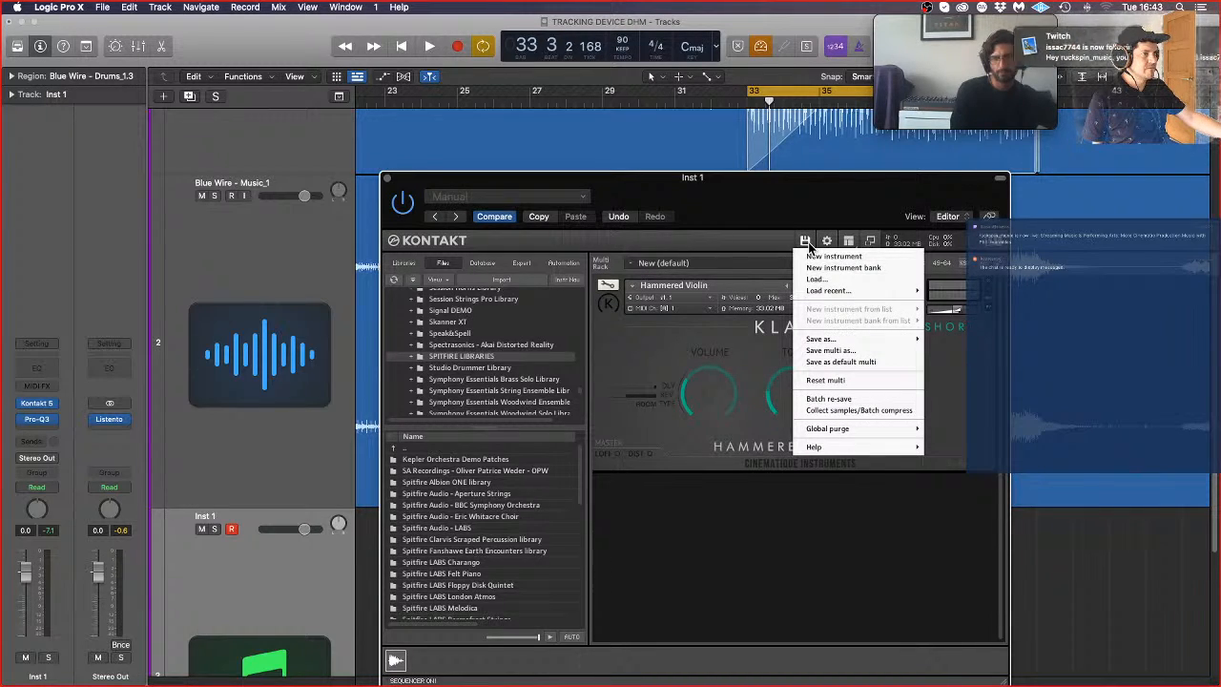
pyautogui.click(860, 638)
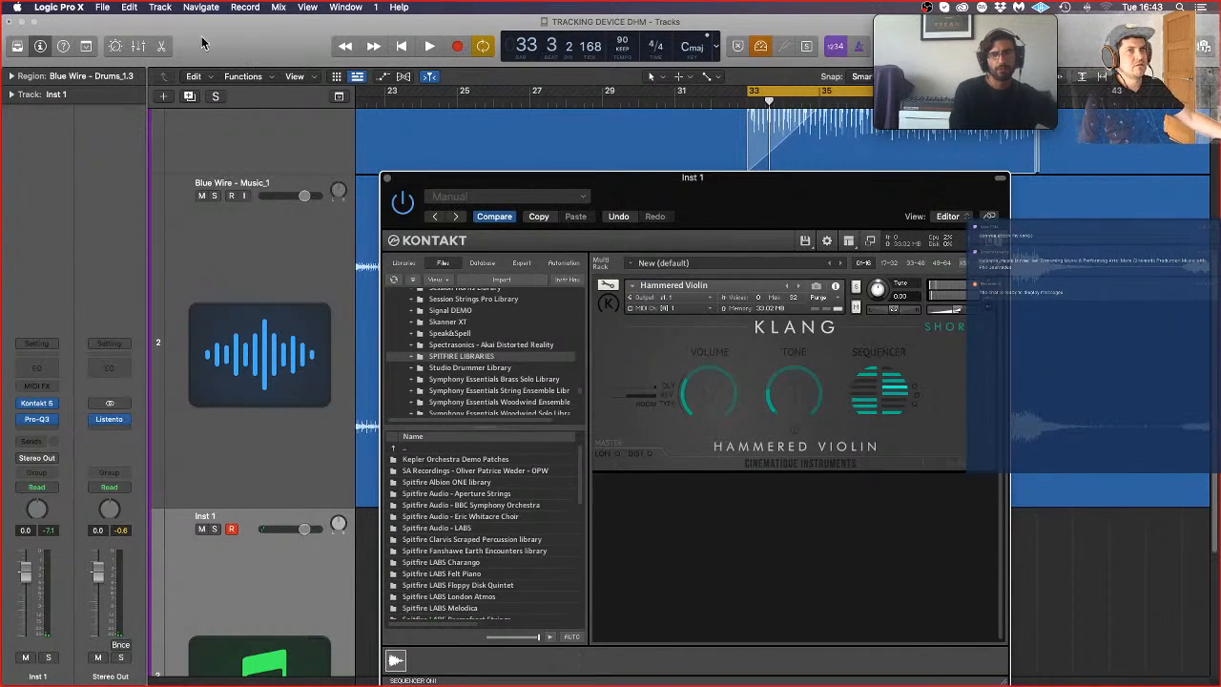
pyautogui.click(102, 7)
pyautogui.moveTo(76, 15)
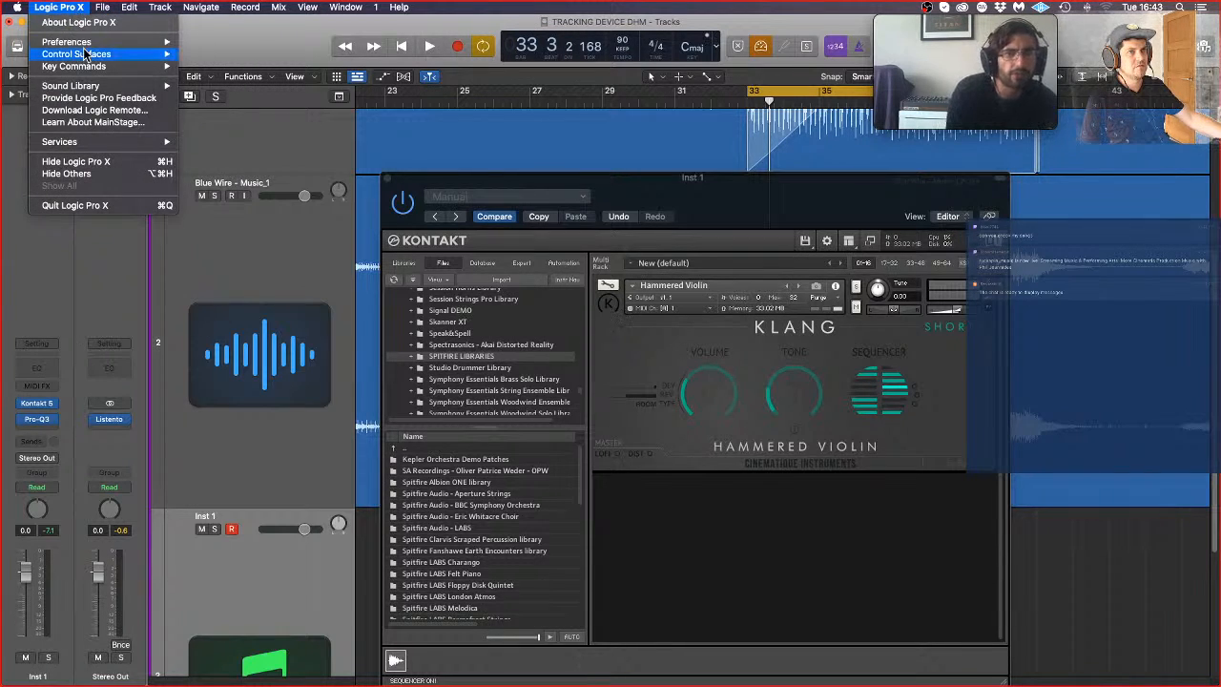
pyautogui.moveTo(87, 57)
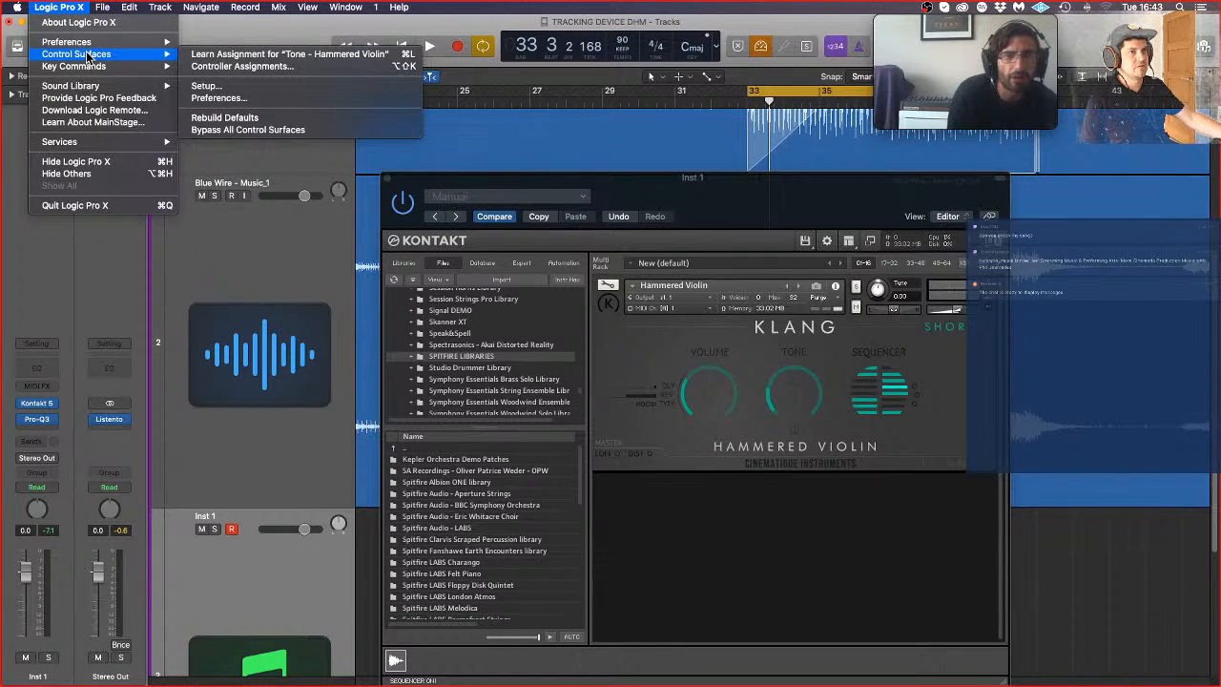
pyautogui.click(291, 135)
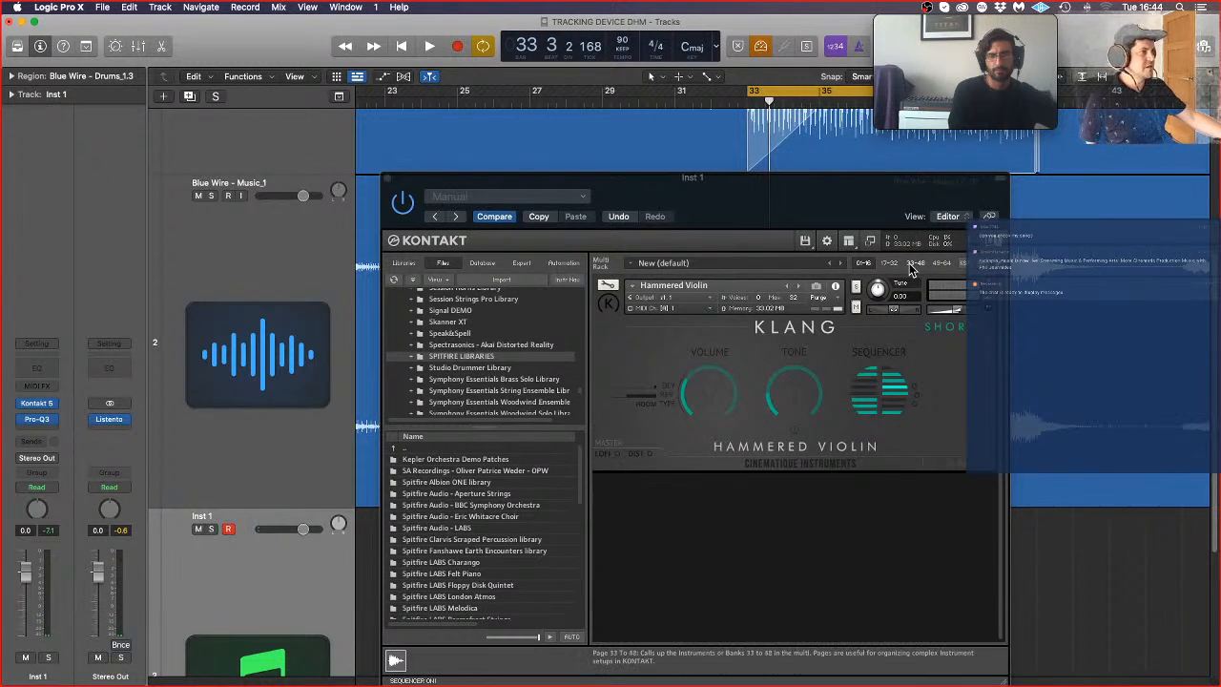
# Step: Reload all samples of the Hammered Violin, and select the Inst 1 track again
pyautogui.click(837, 293)
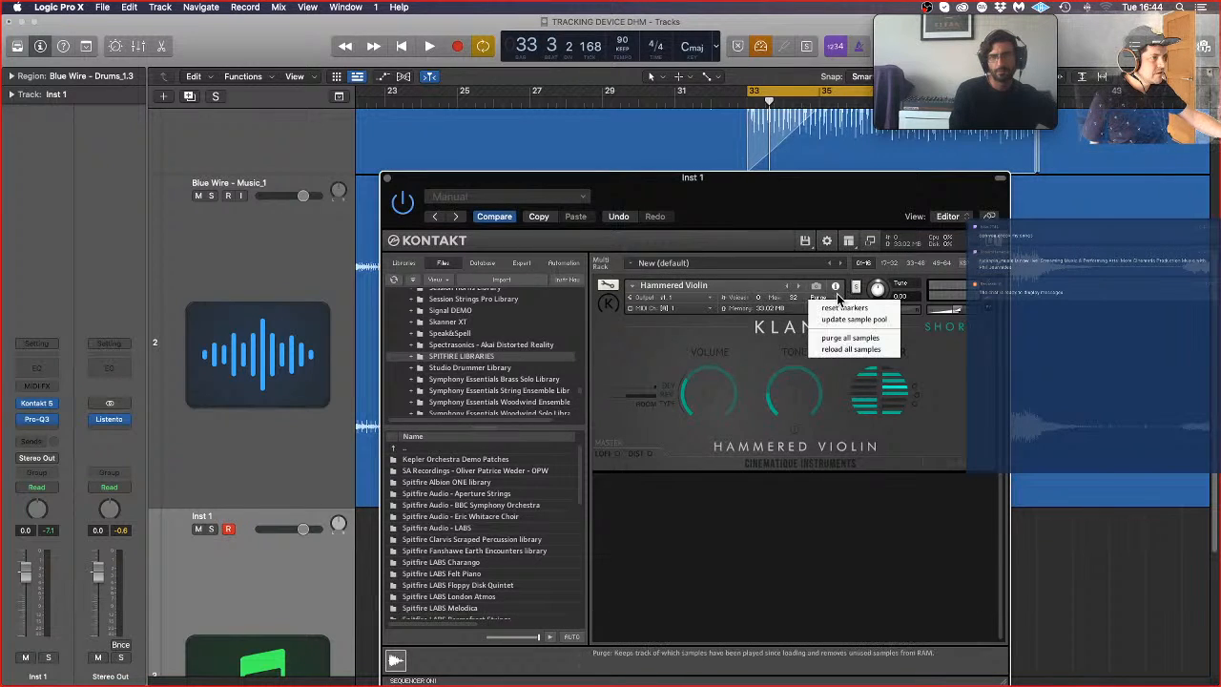
pyautogui.click(860, 349)
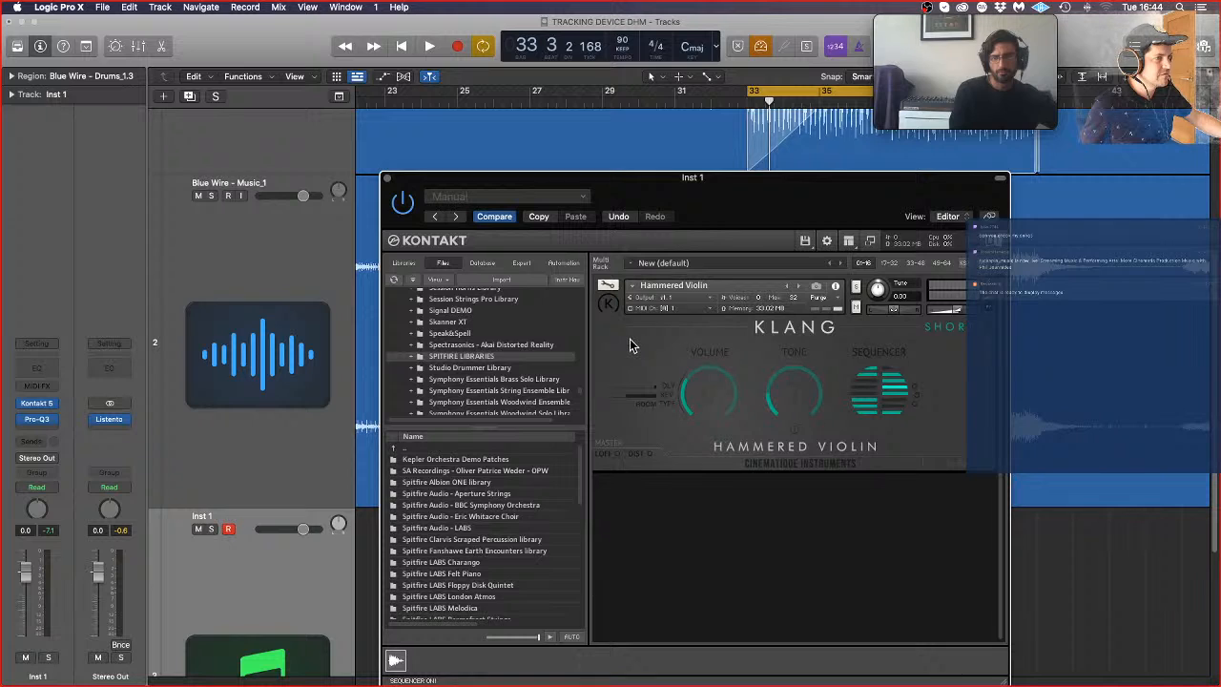
pyautogui.click(235, 416)
pyautogui.click(240, 616)
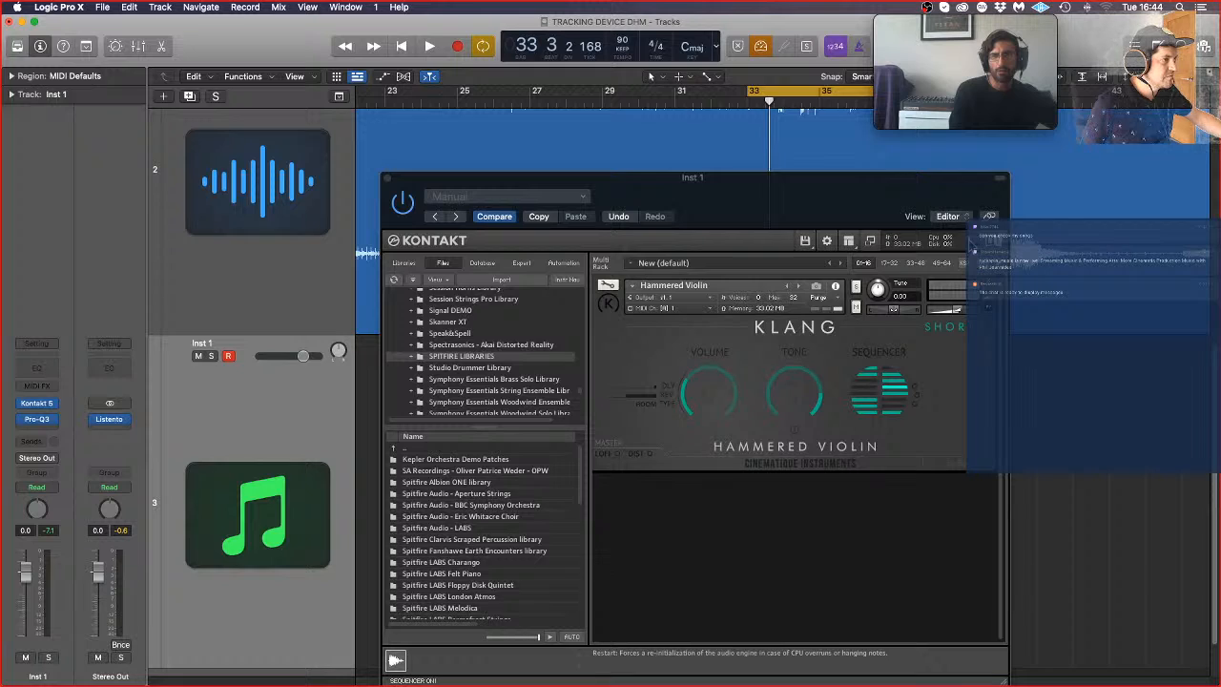
# Step: Rebuild the Hammered Violin's sequencer rhythm across both columns, including steps 04 and 08 and the lowest rows
pyautogui.click(883, 374)
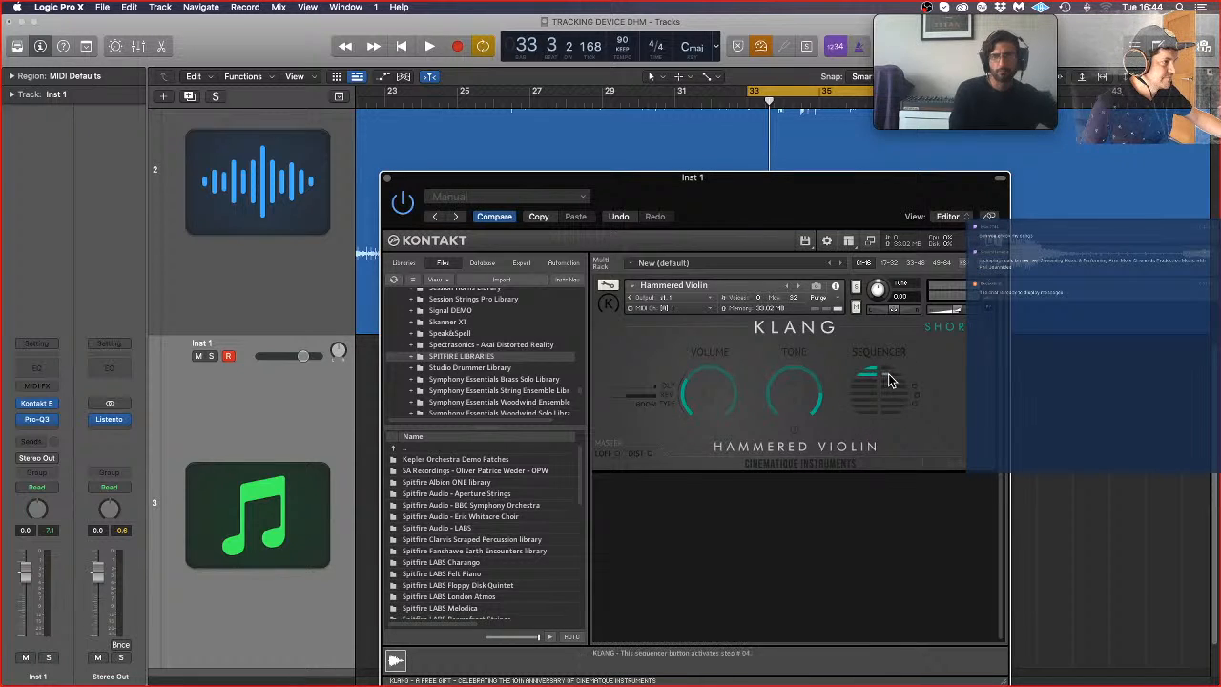
pyautogui.click(887, 383)
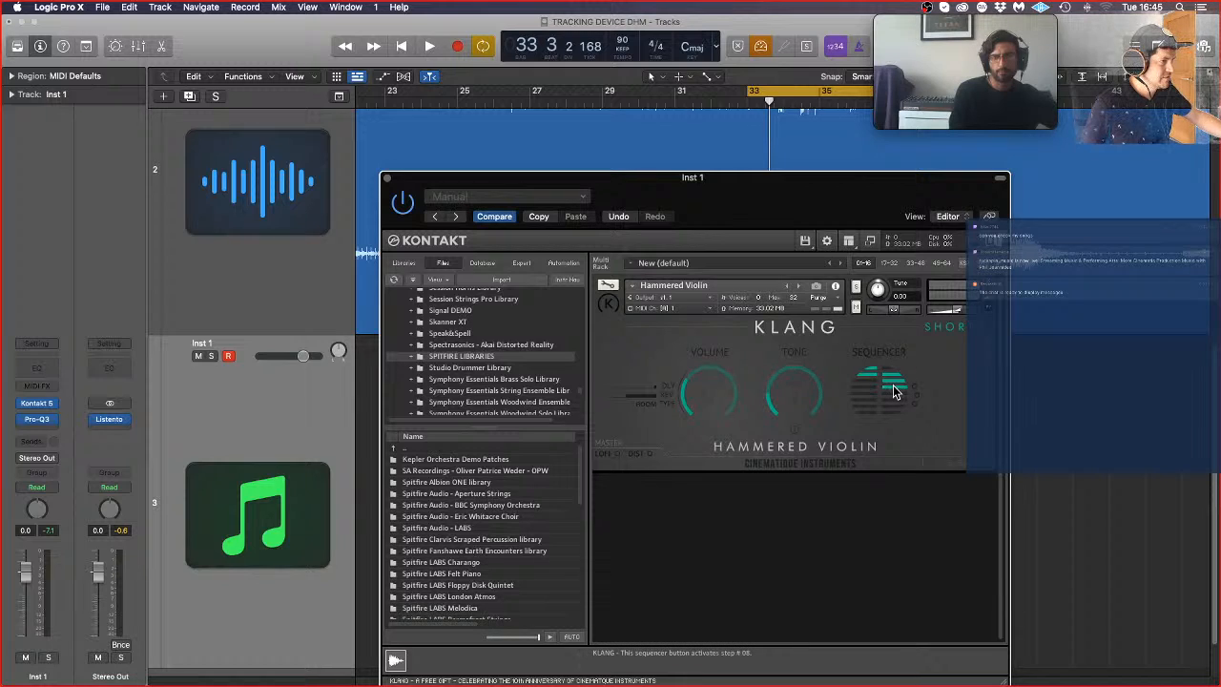
pyautogui.click(895, 393)
pyautogui.click(893, 400)
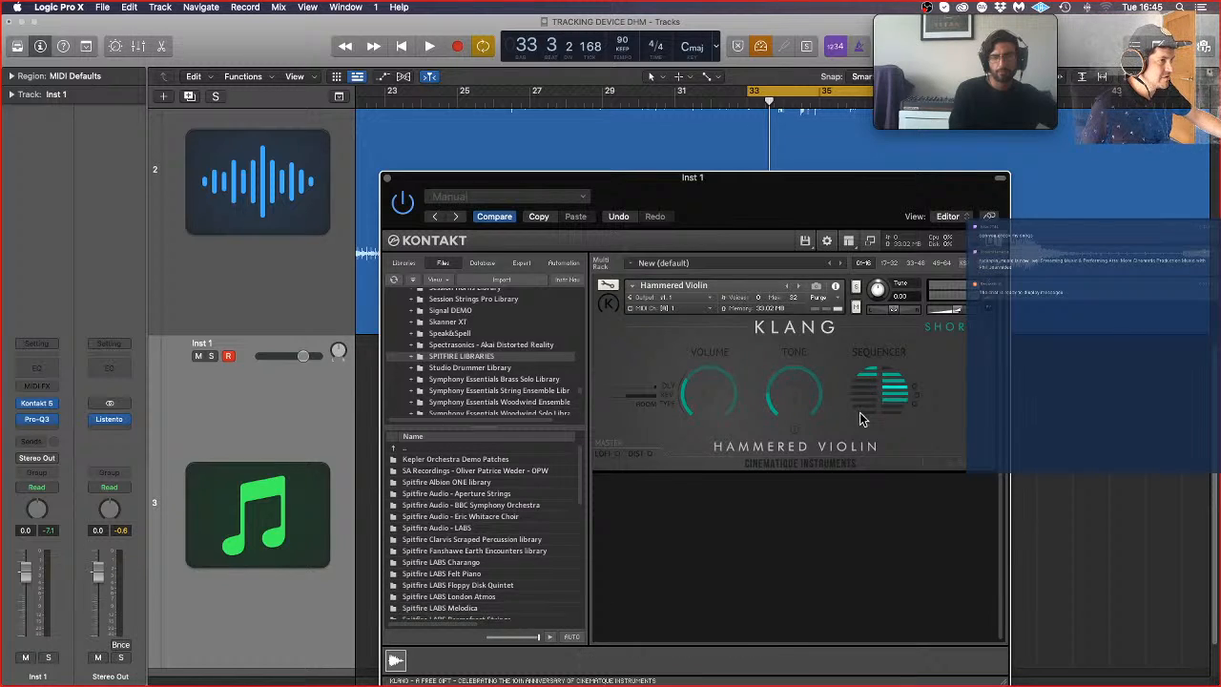
pyautogui.click(864, 406)
pyautogui.click(868, 412)
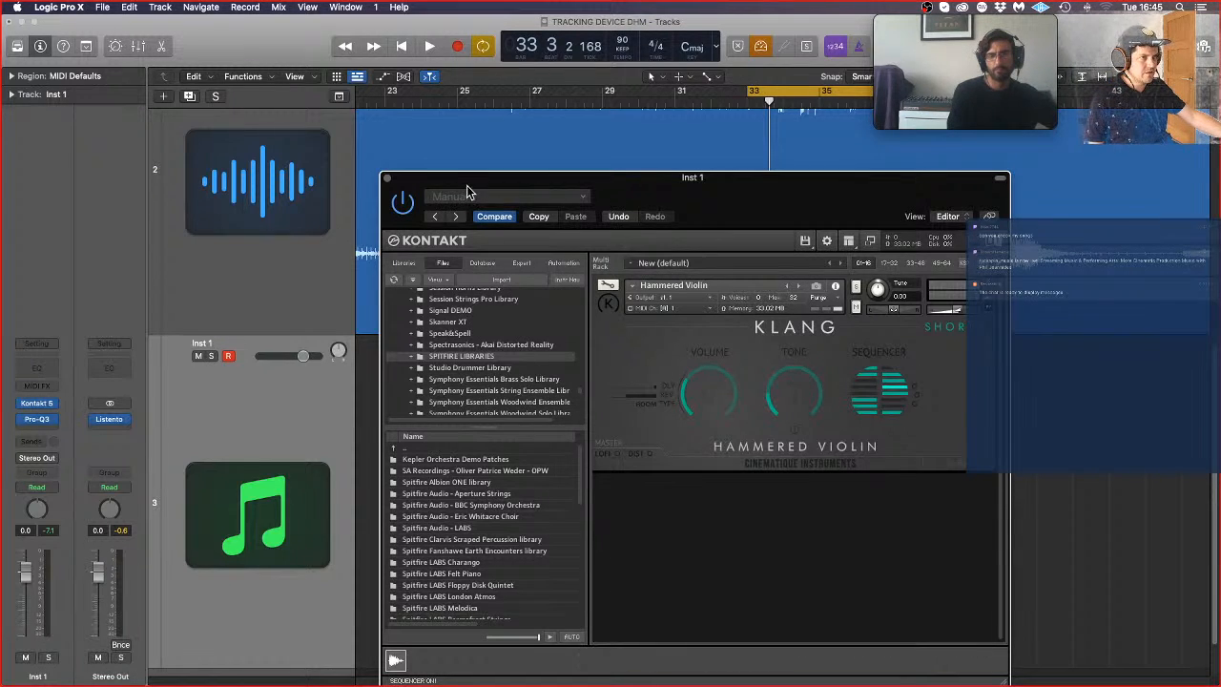
# Step: Close Kontakt, record a Hammered Violin take on Inst 1 over the cycled section from bar 33, and open the region in the Piano Roll
pyautogui.click(389, 178)
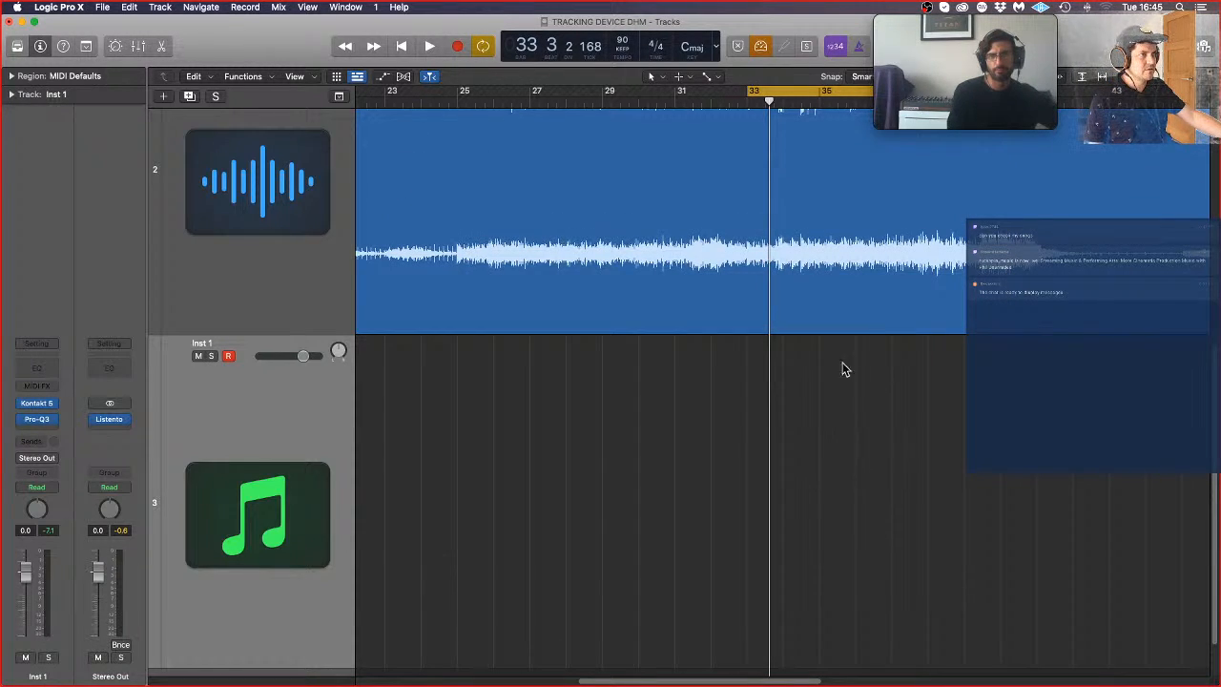
pyautogui.scroll(-3, 864, 412)
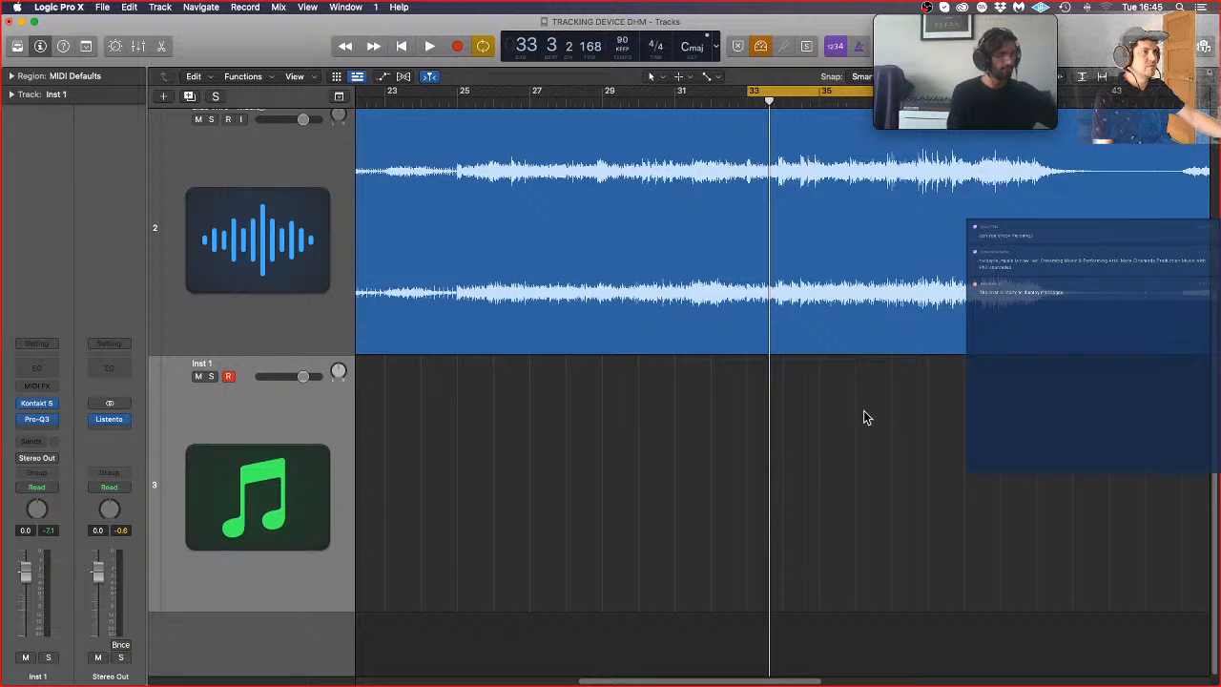
pyautogui.click(458, 47)
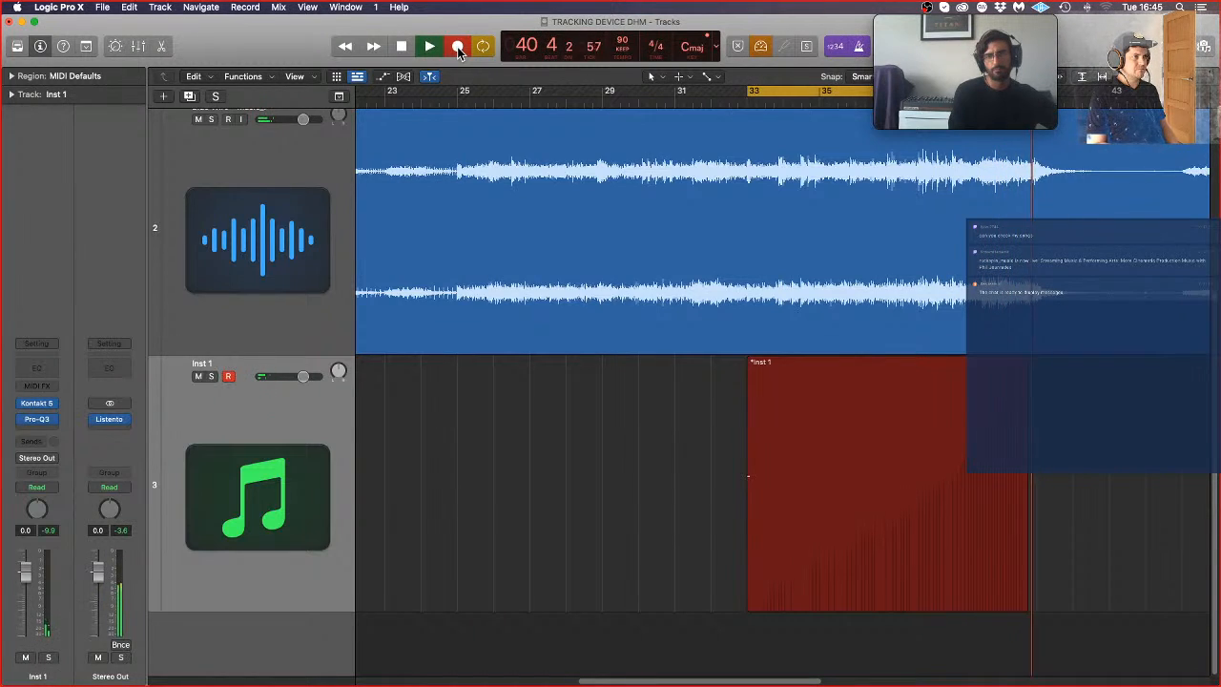
pyautogui.press('space')
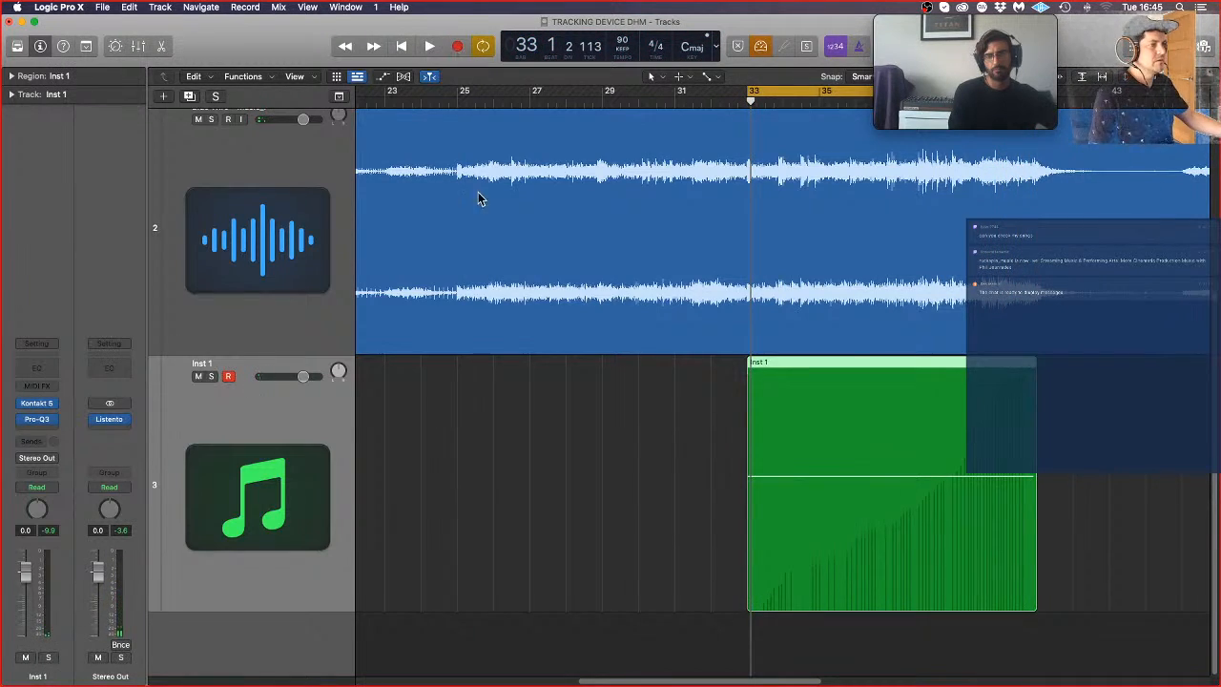
pyautogui.doubleClick(951, 461)
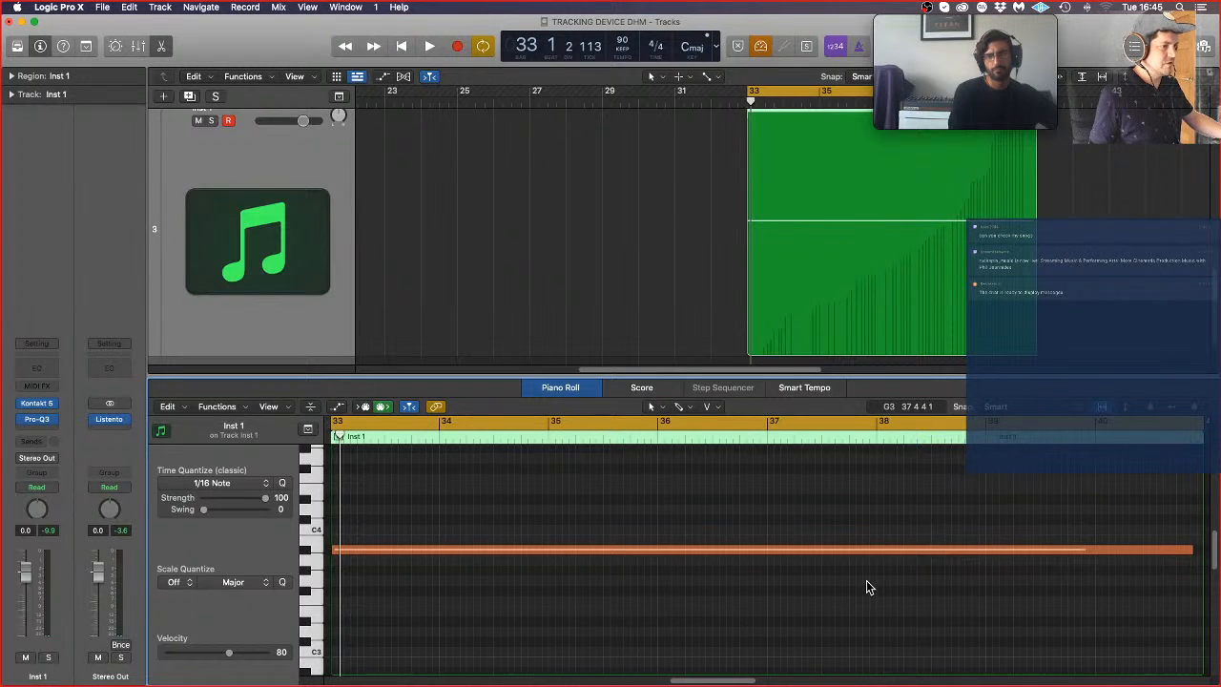
# Step: Replace the recorded expression curve in the Inst 1 region with a straight ramp rising from 0 to 127
pyautogui.click(339, 408)
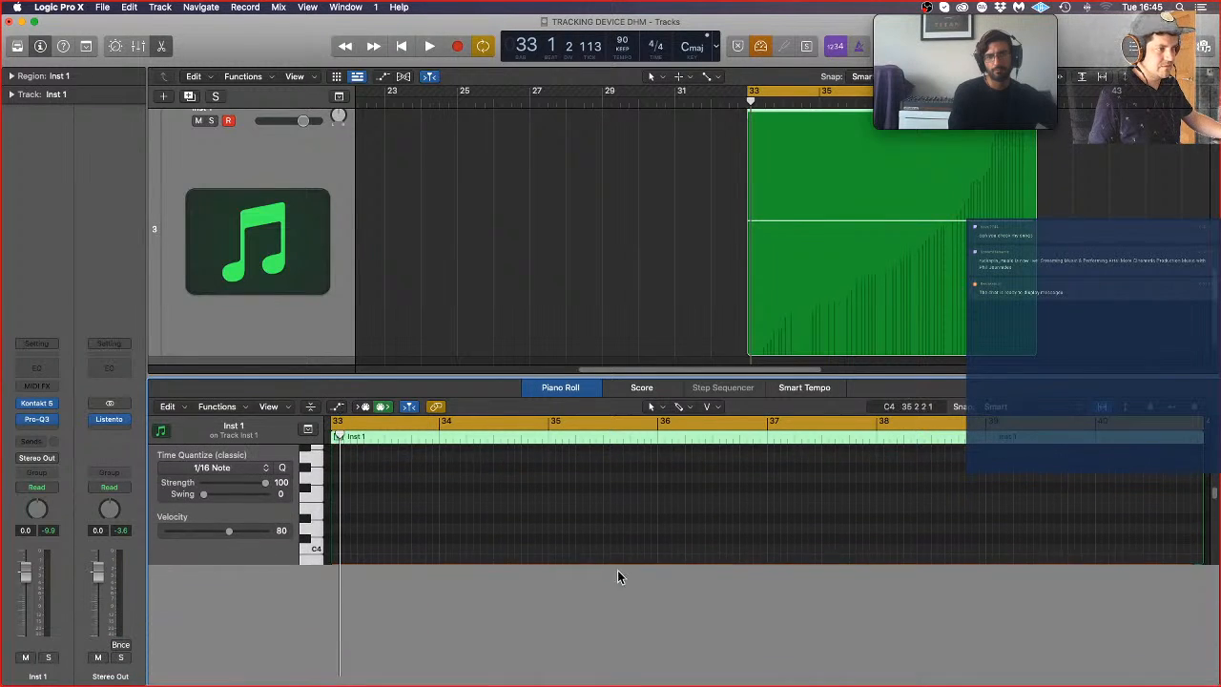
pyautogui.click(306, 622)
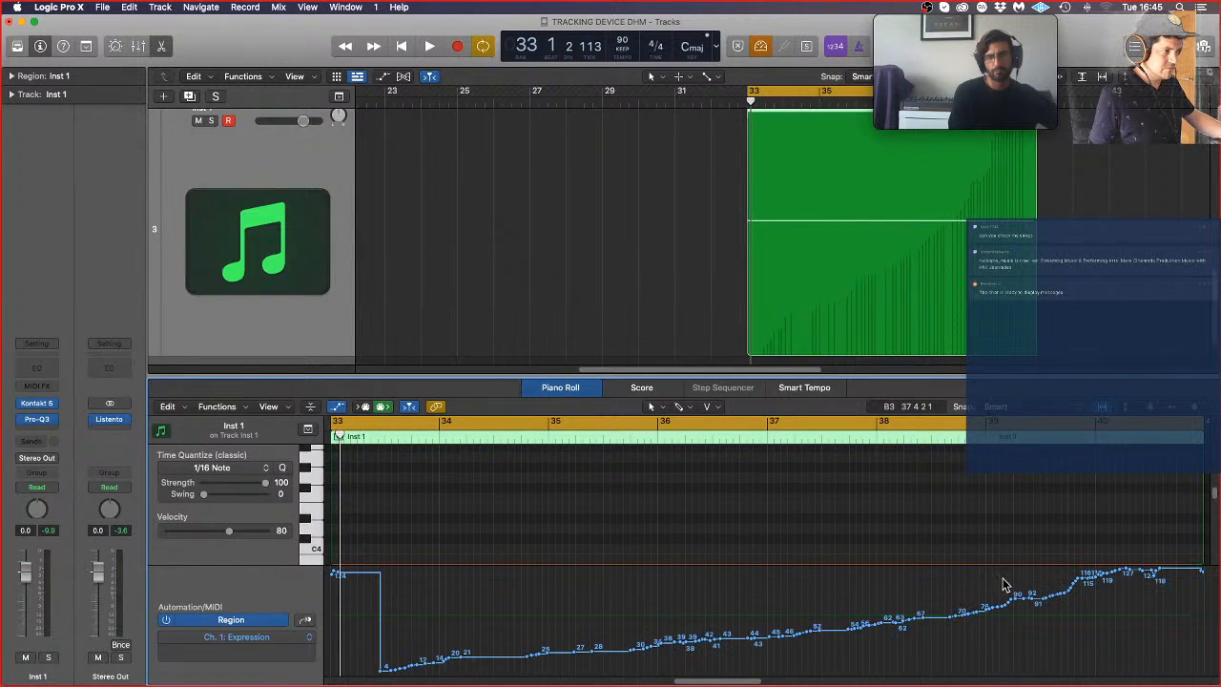
pyautogui.moveTo(1162, 573)
pyautogui.mouseDown()
pyautogui.moveTo(477, 627)
pyautogui.moveTo(310, 673)
pyautogui.mouseUp()
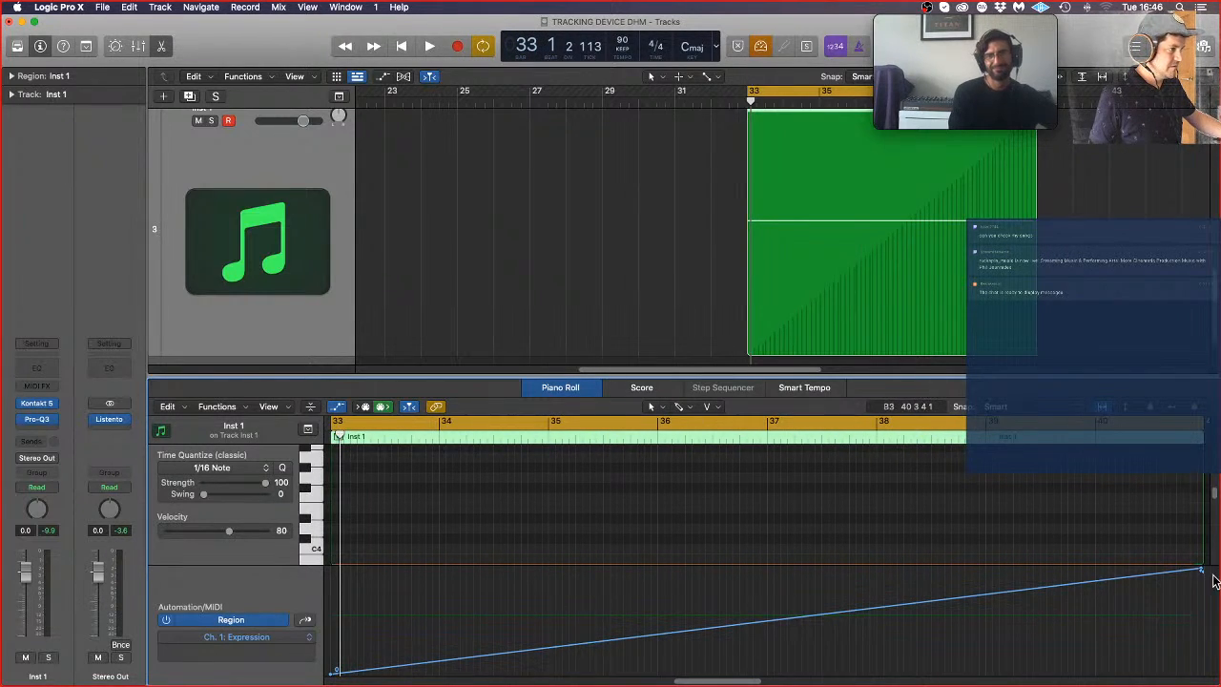
pyautogui.moveTo(1202, 571); pyautogui.dragTo(1192, 557)
# Step: Play back the Inst 1 region with its expression ramp, bringing the long note and the whole region into view
pyautogui.press('space')
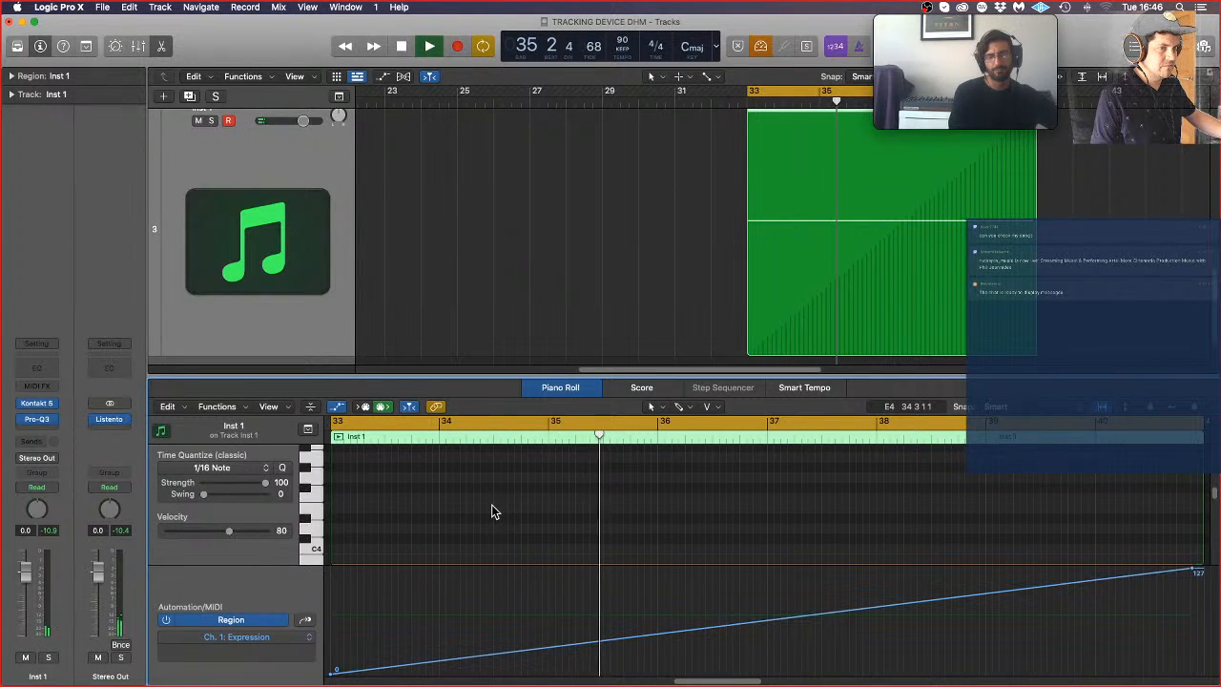
pyautogui.press('space')
pyautogui.scroll(-3, 392, 491)
pyautogui.click(398, 493)
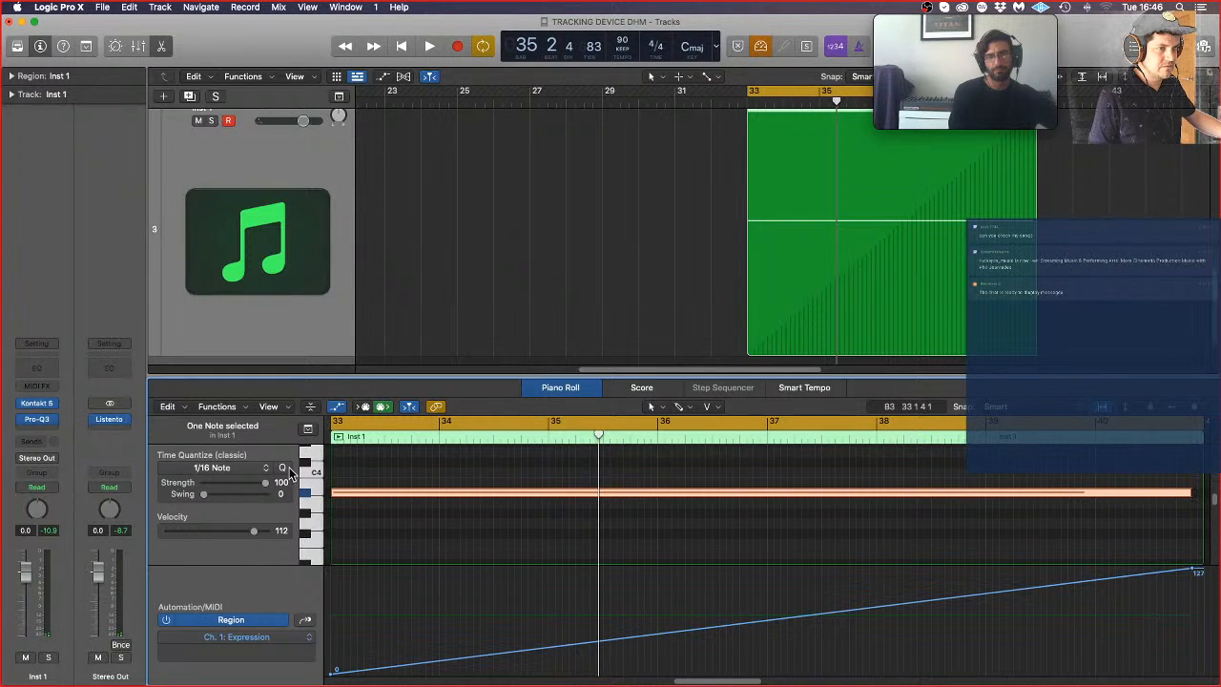
pyautogui.press('space')
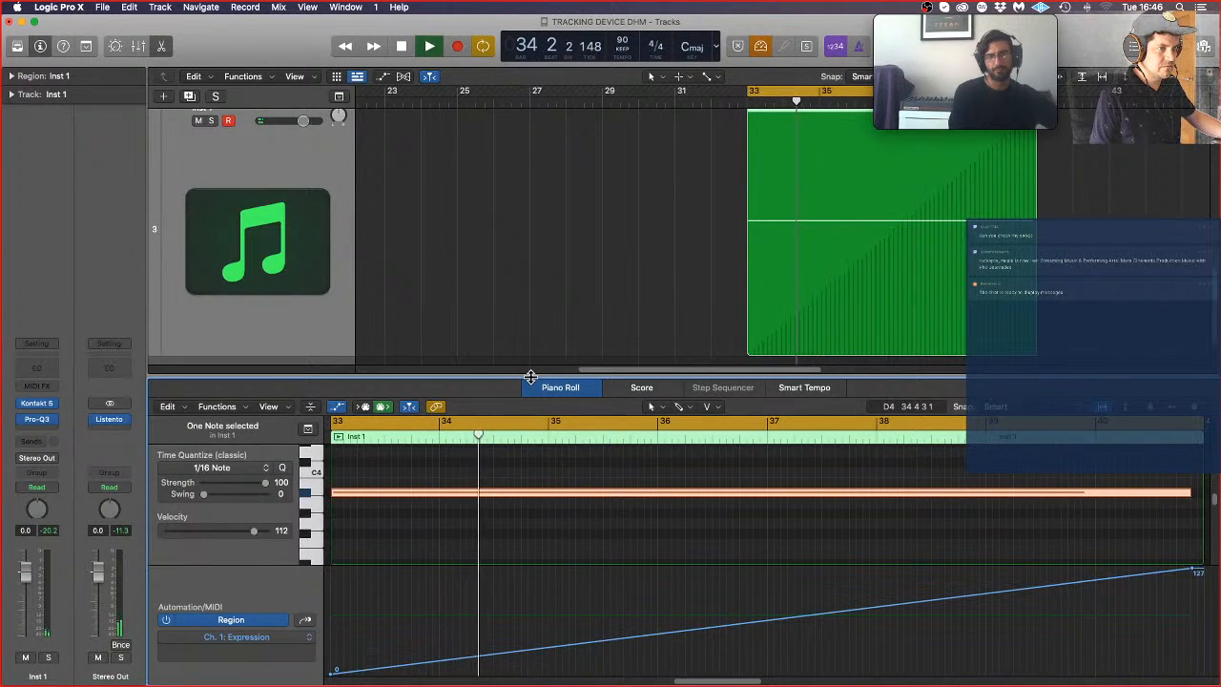
pyautogui.press('super+Left')
pyautogui.press('super+Left')
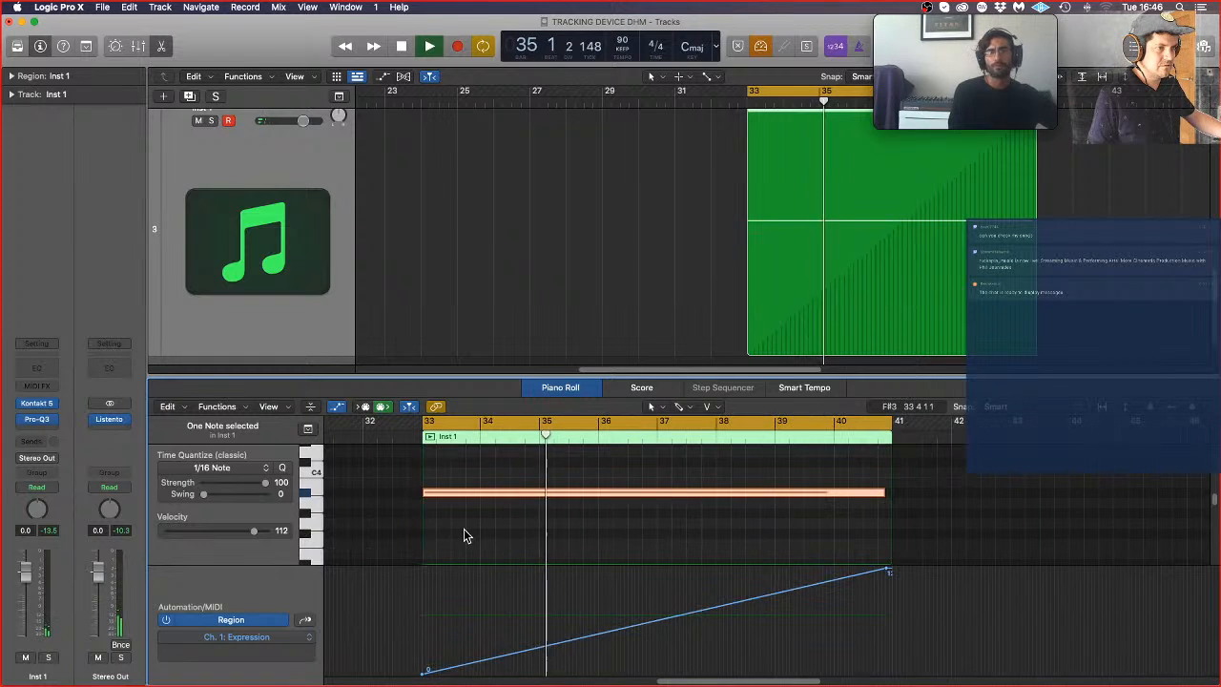
pyautogui.press('super+Left')
pyautogui.press('Delete')
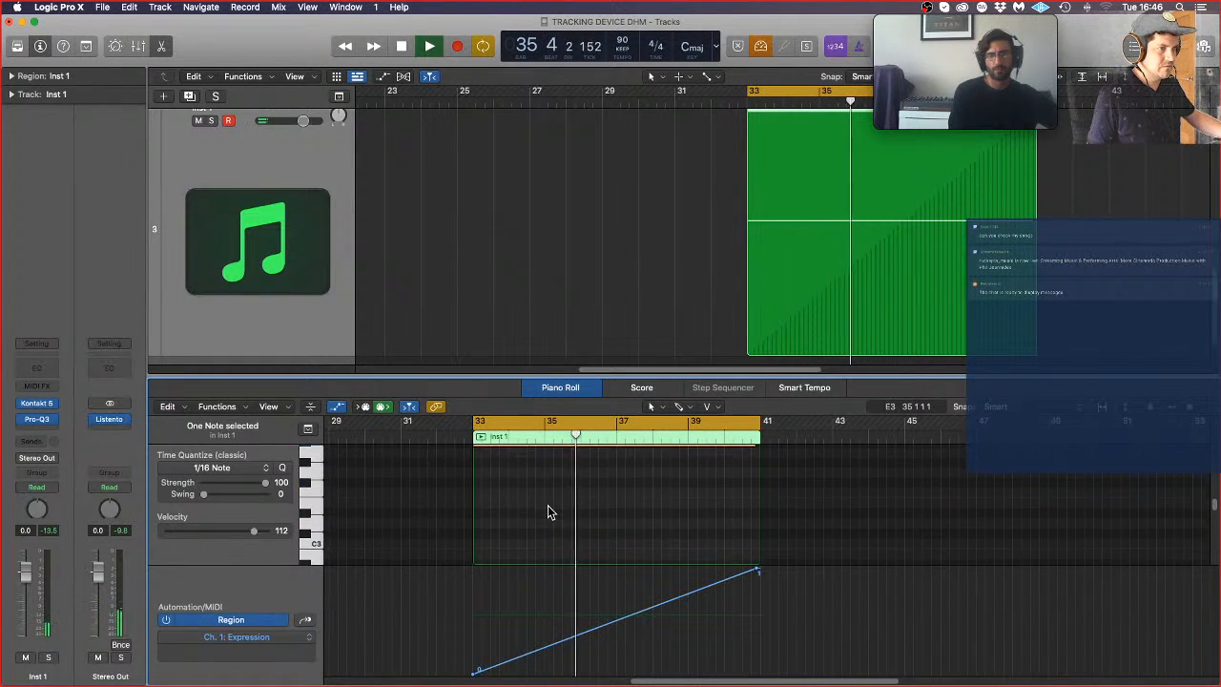
pyautogui.press('super+z')
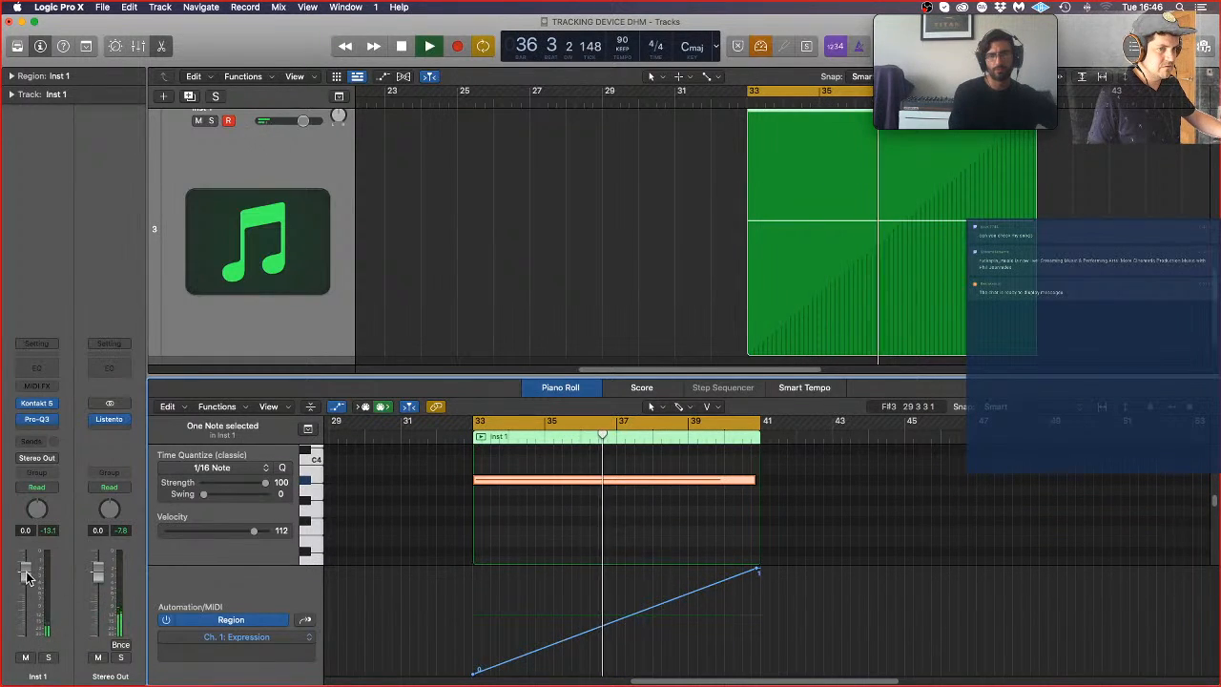
# Step: Lower the Inst 1 volume to -5.0 dB, and reduce the end value of its expression ramp
pyautogui.moveTo(27, 575); pyautogui.dragTo(32, 613)
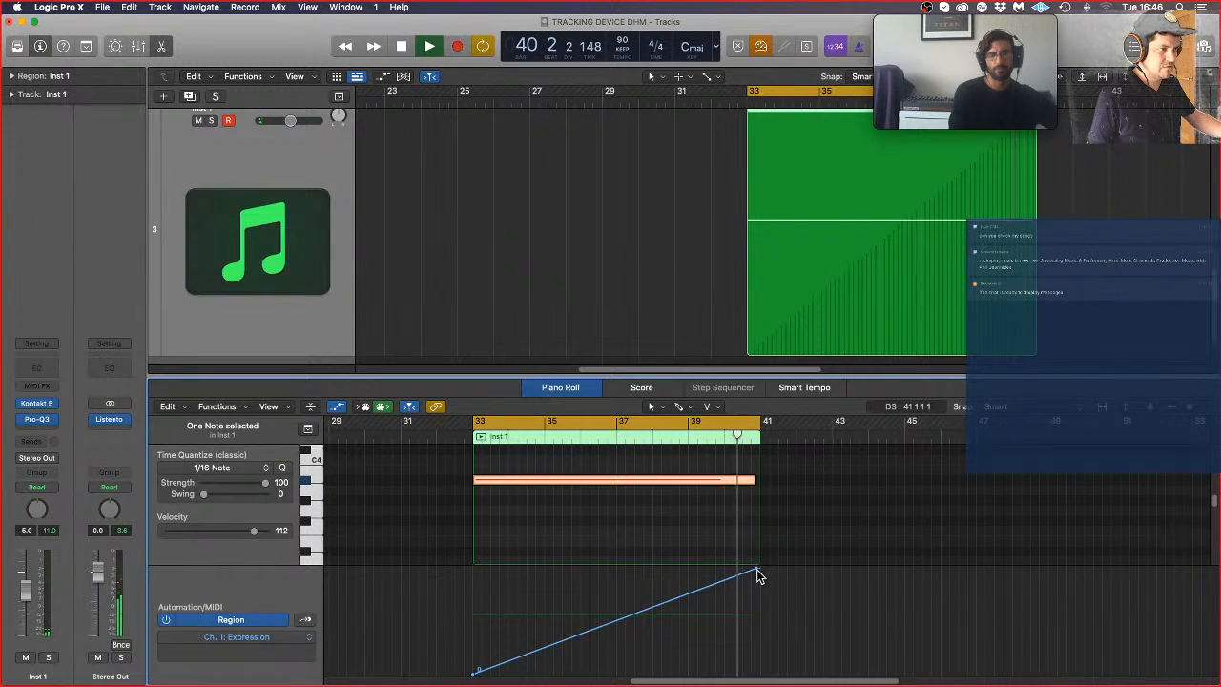
pyautogui.moveTo(757, 572); pyautogui.dragTo(757, 591)
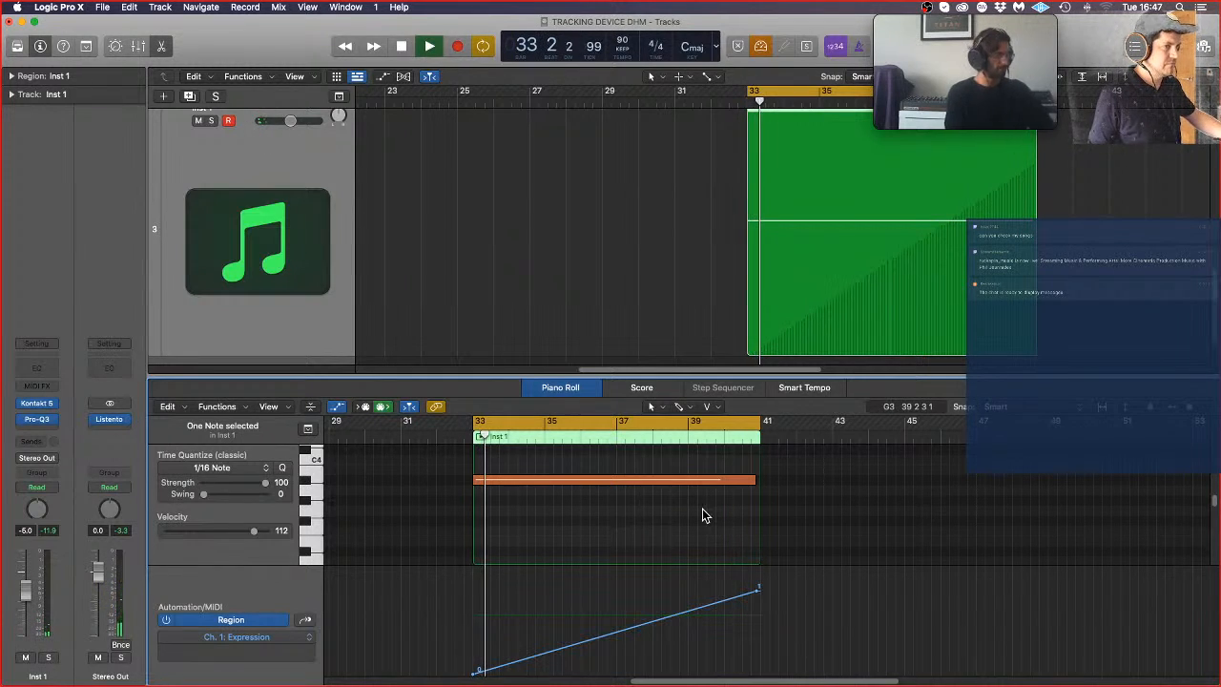
pyautogui.press('space')
pyautogui.press('e')
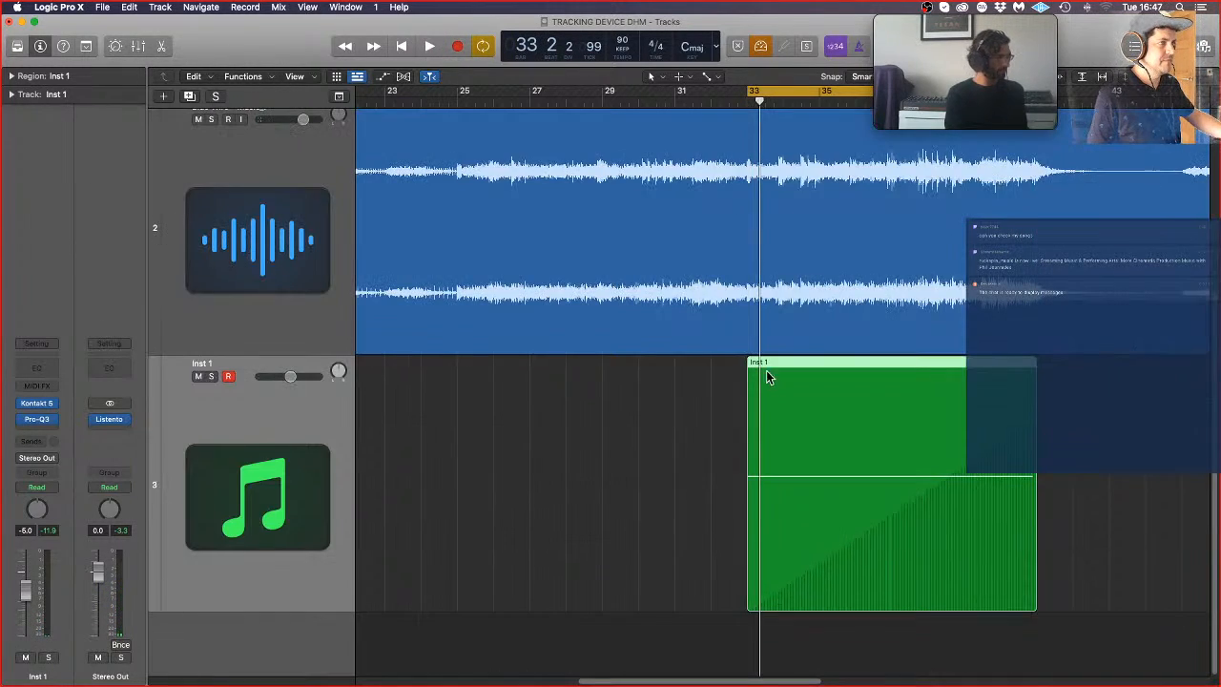
# Step: Rename the Inst 1 track as HAMMERED VIOLIN
pyautogui.click(682, 499)
pyautogui.scroll(-2, 681, 498)
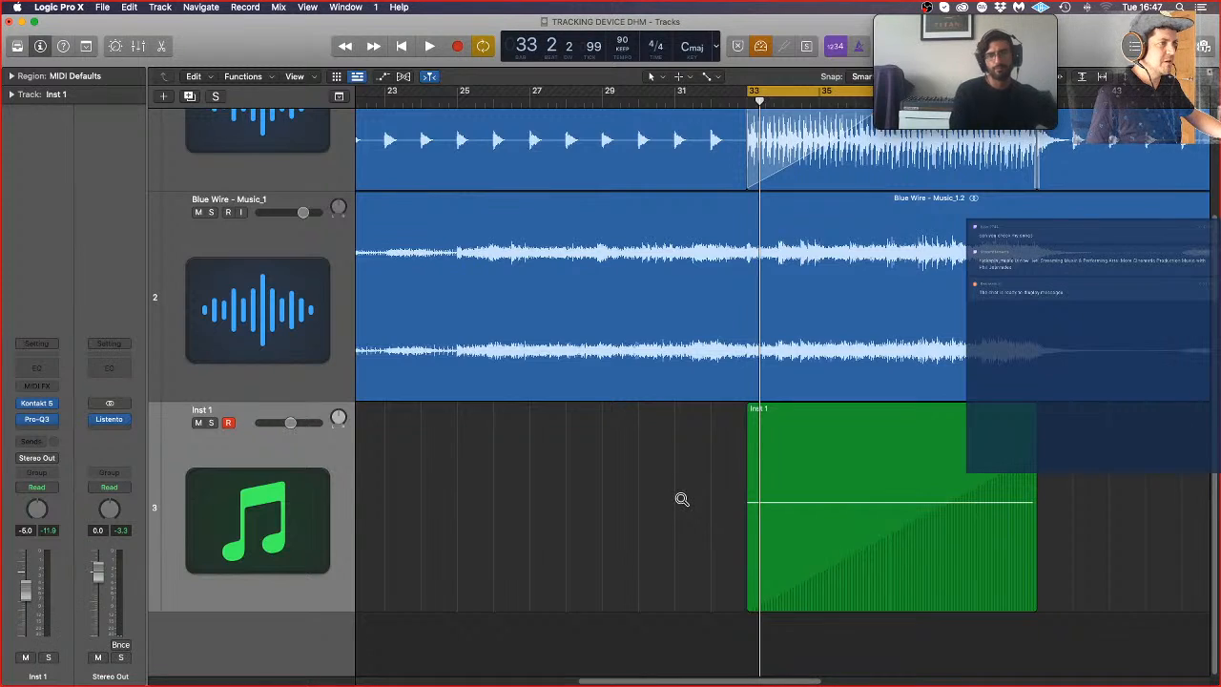
pyautogui.scroll(-2, 682, 499)
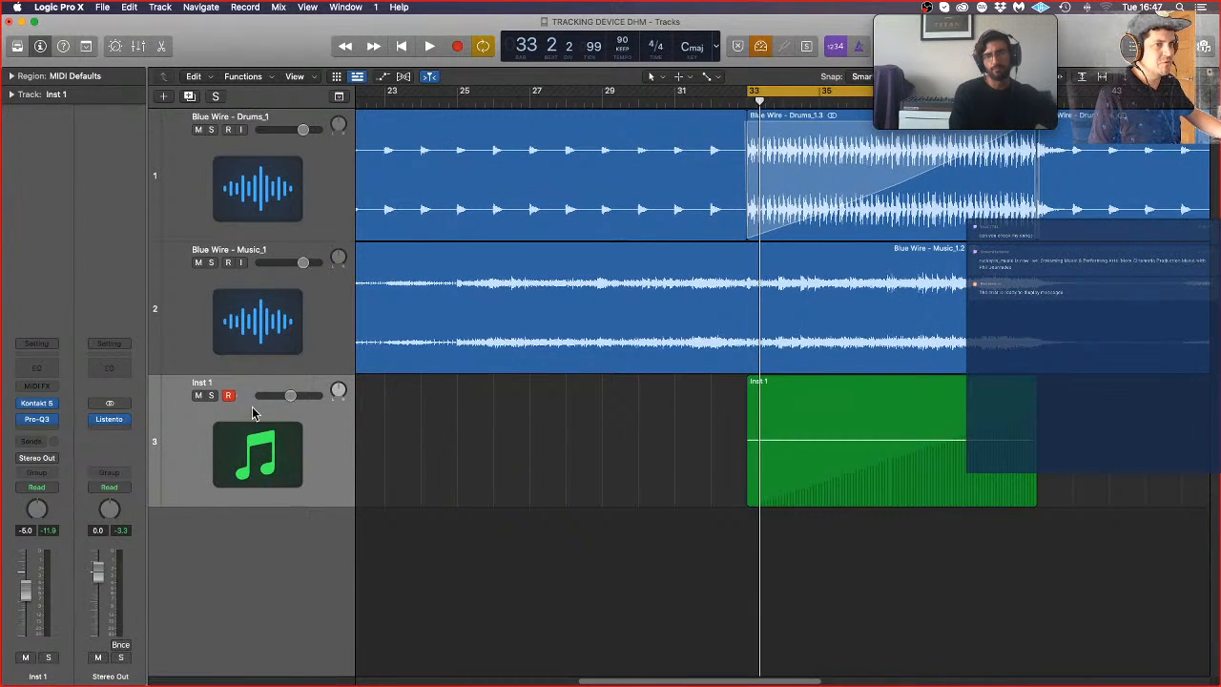
pyautogui.doubleClick(216, 384)
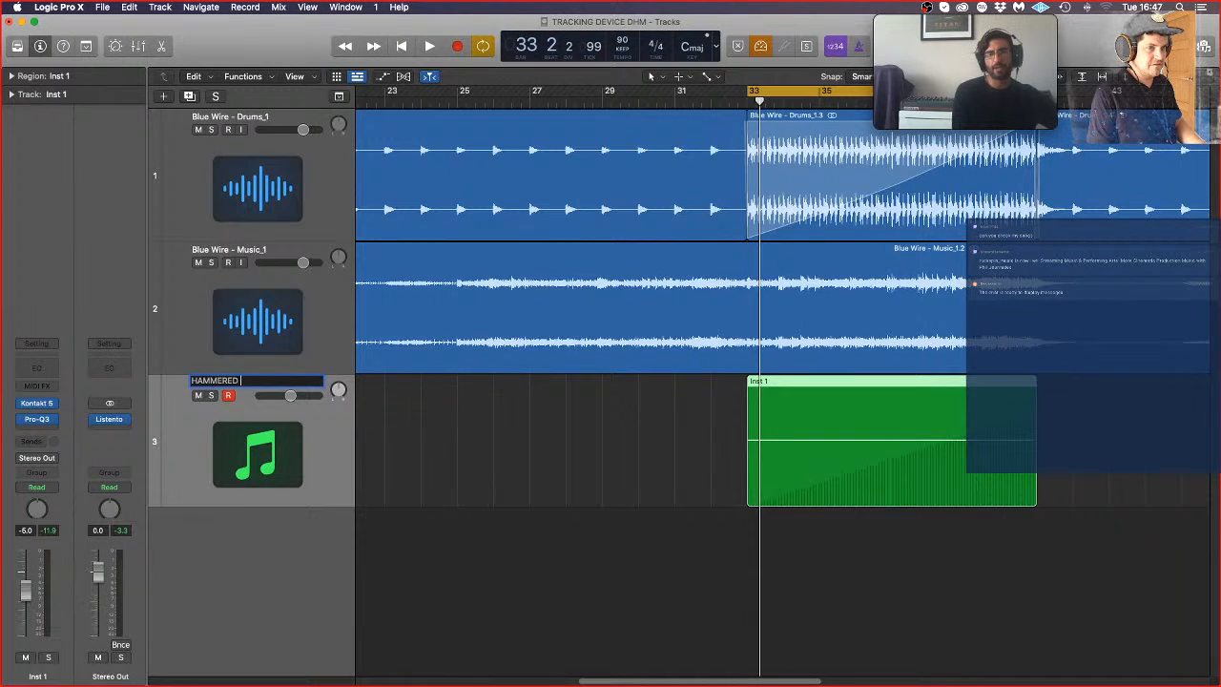
pyautogui.press('Return')
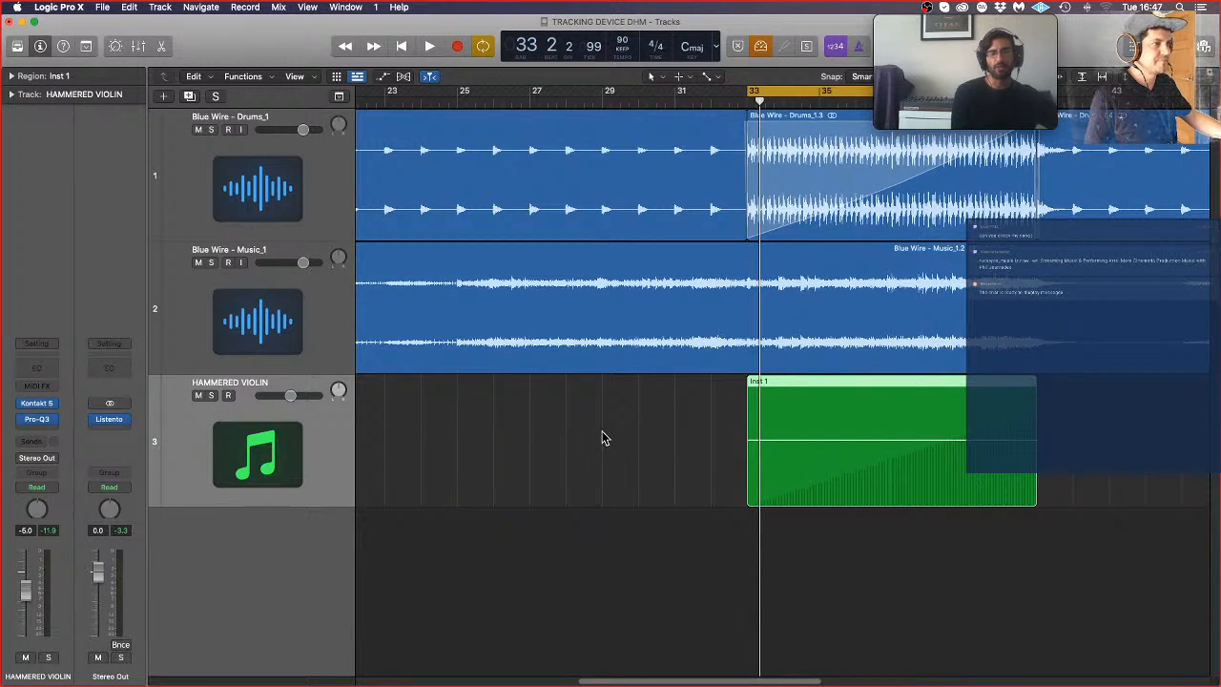
# Step: Turn off cycle mode, and create one software instrument track with an empty channel strip
pyautogui.scroll(-3, 610, 430)
pyautogui.hscroll(-5, 610, 429)
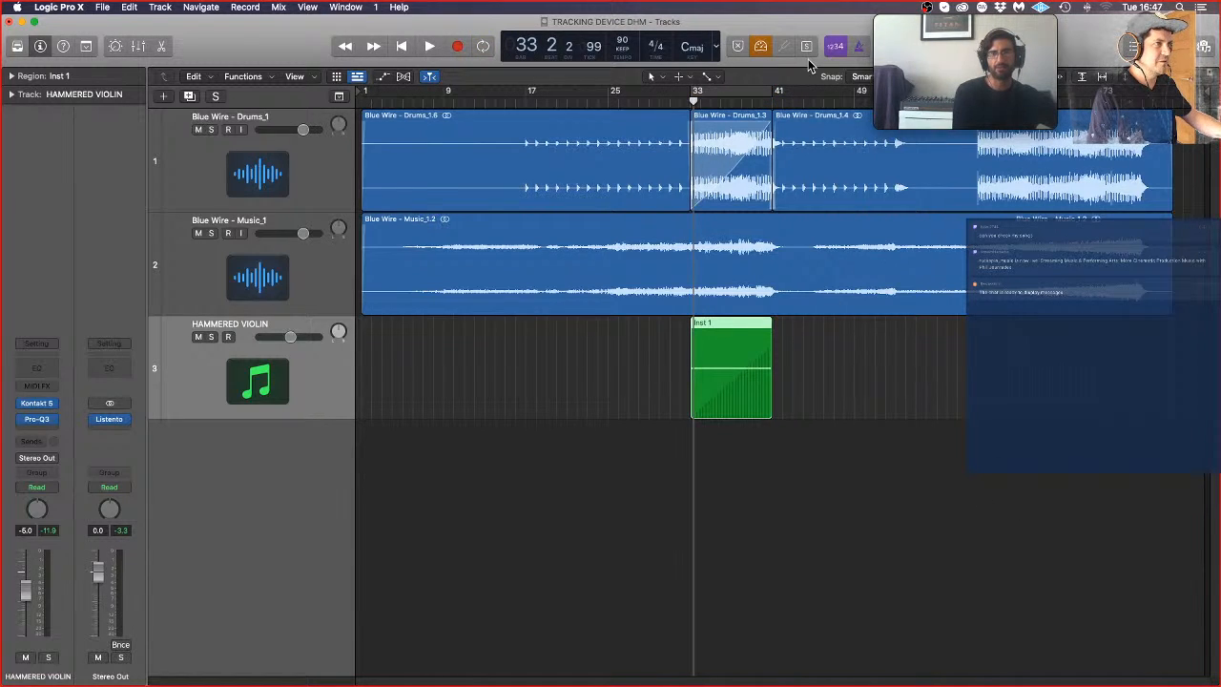
pyautogui.click(855, 402)
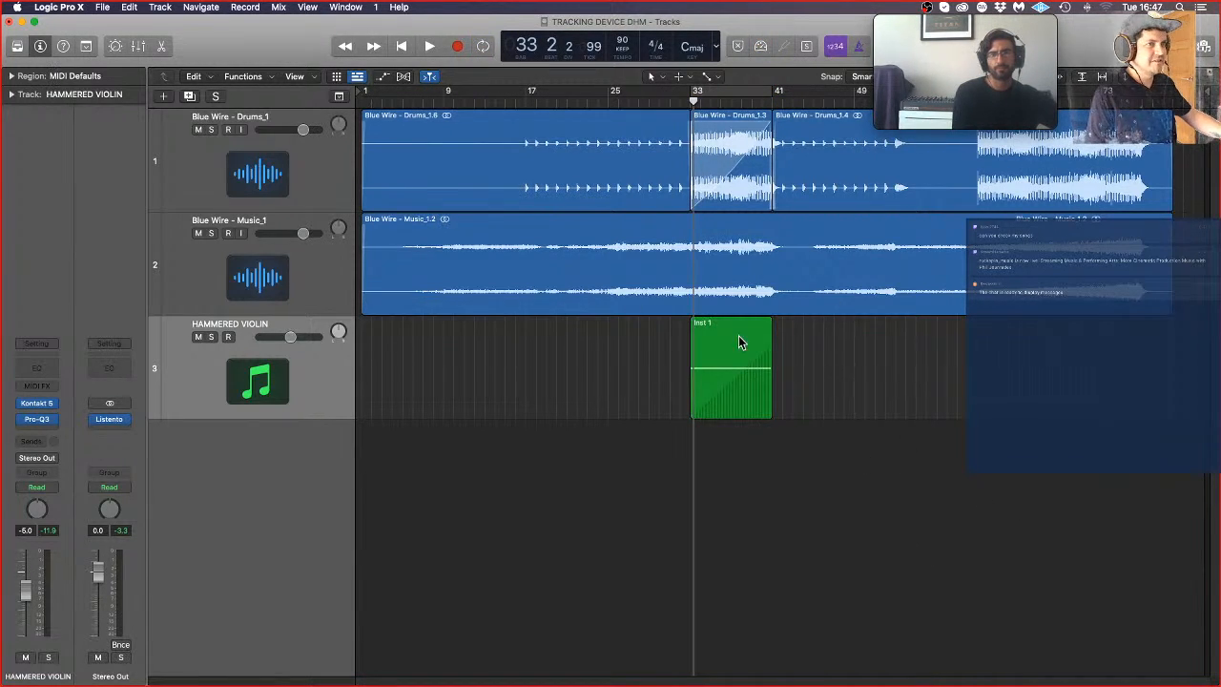
pyautogui.click(164, 98)
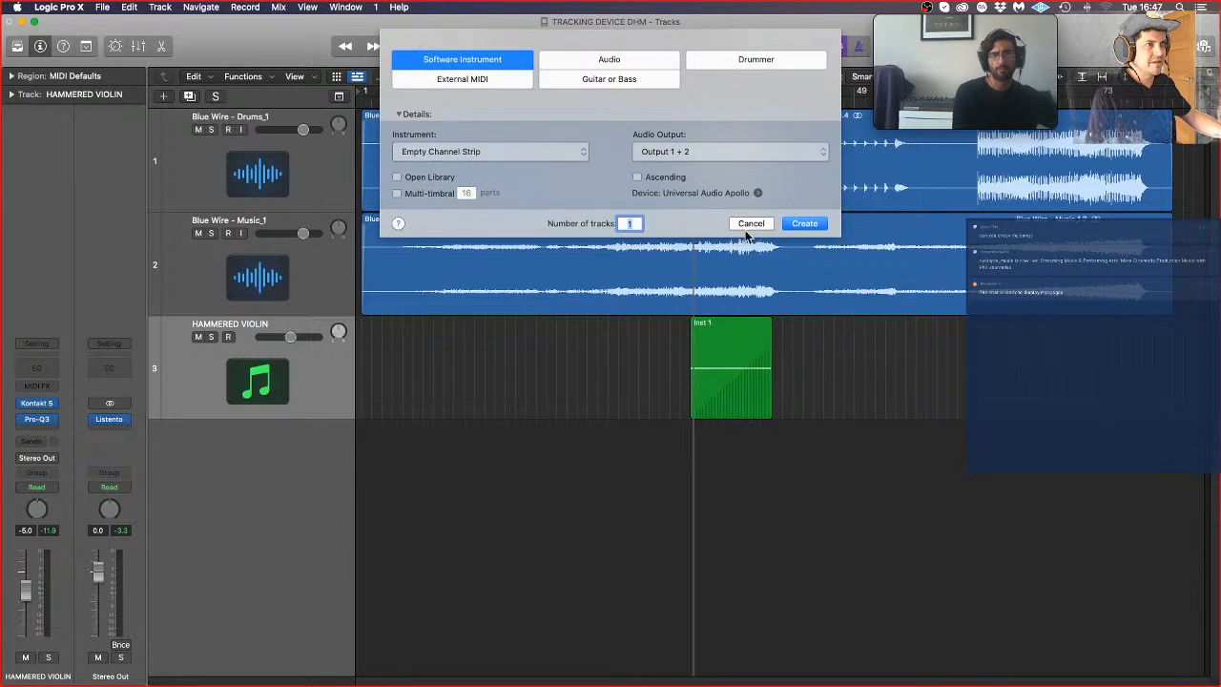
pyautogui.click(807, 223)
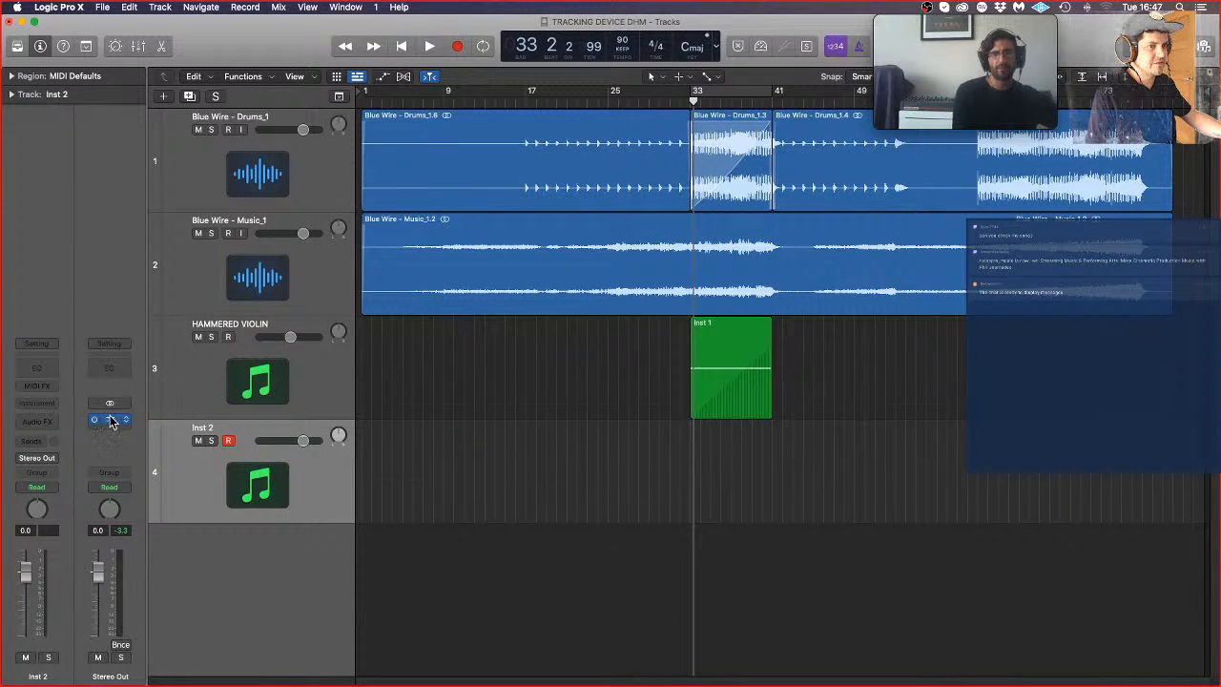
pyautogui.press('Return')
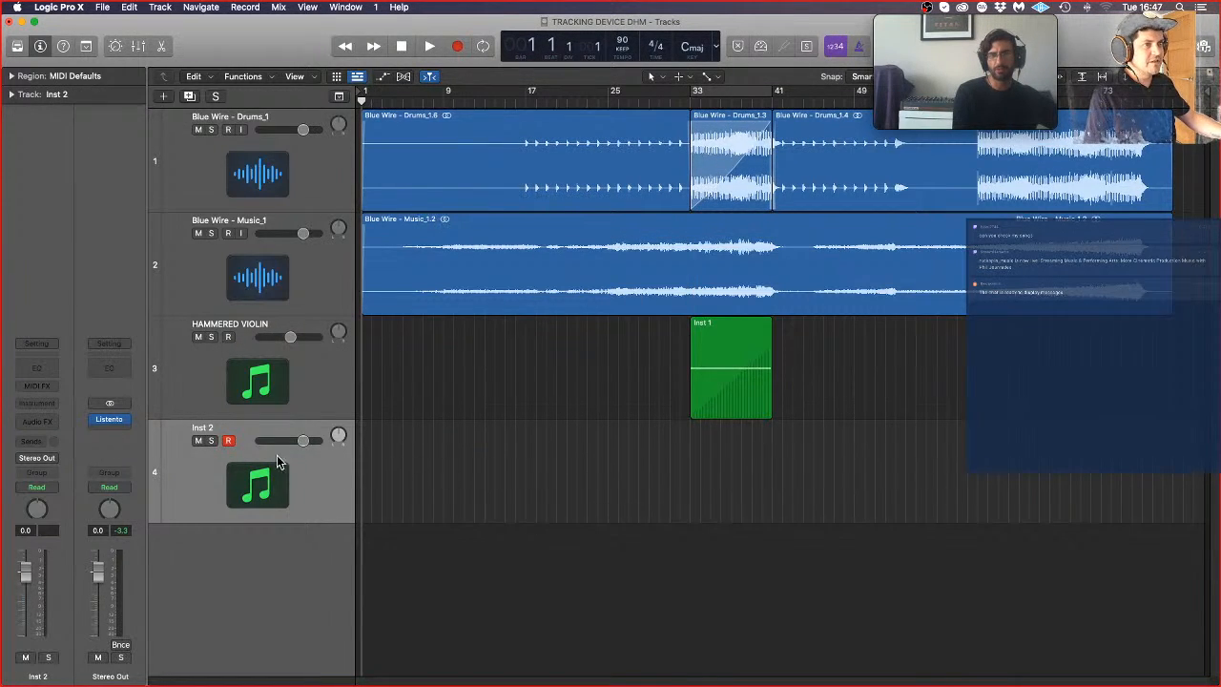
# Step: Load the stereo version of Spitfire Audio's LABS as the instrument on Inst 2
pyautogui.click(39, 408)
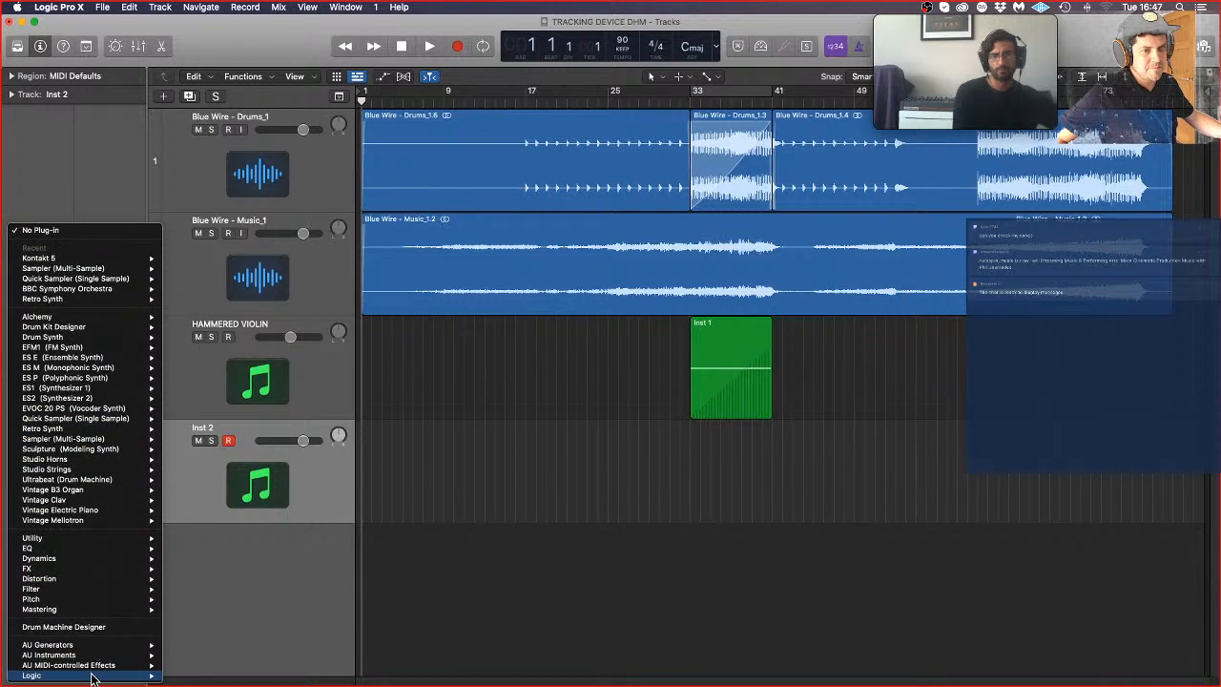
pyautogui.moveTo(110, 656)
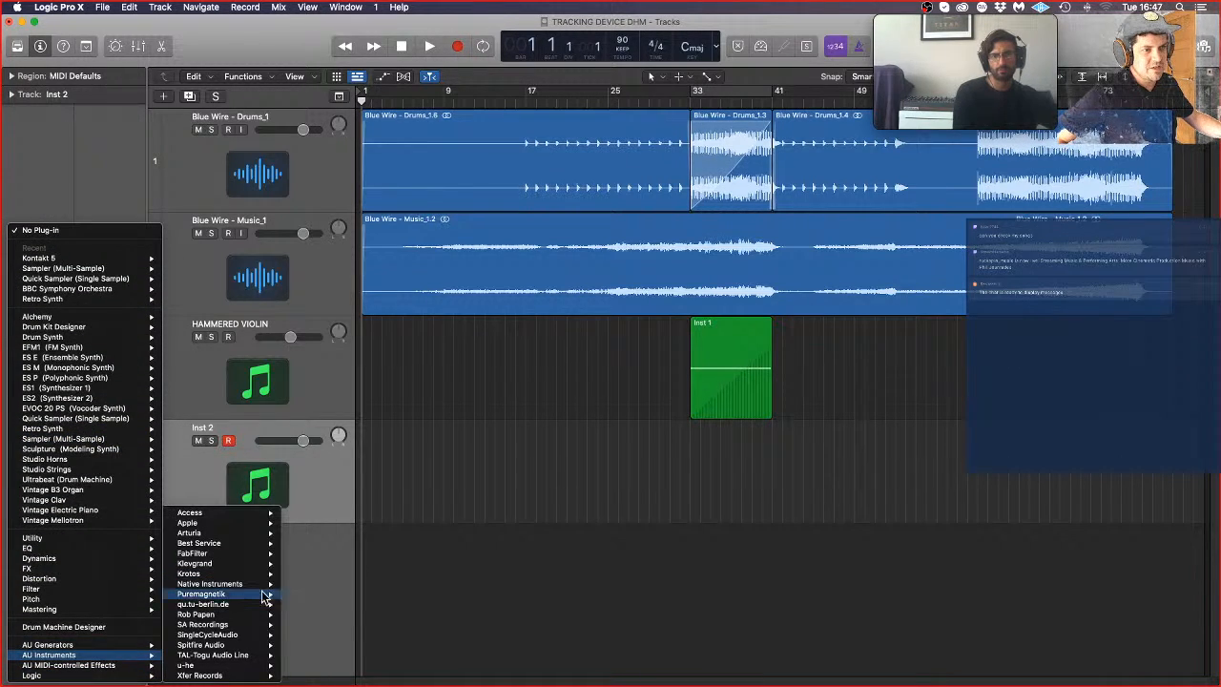
pyautogui.moveTo(258, 605)
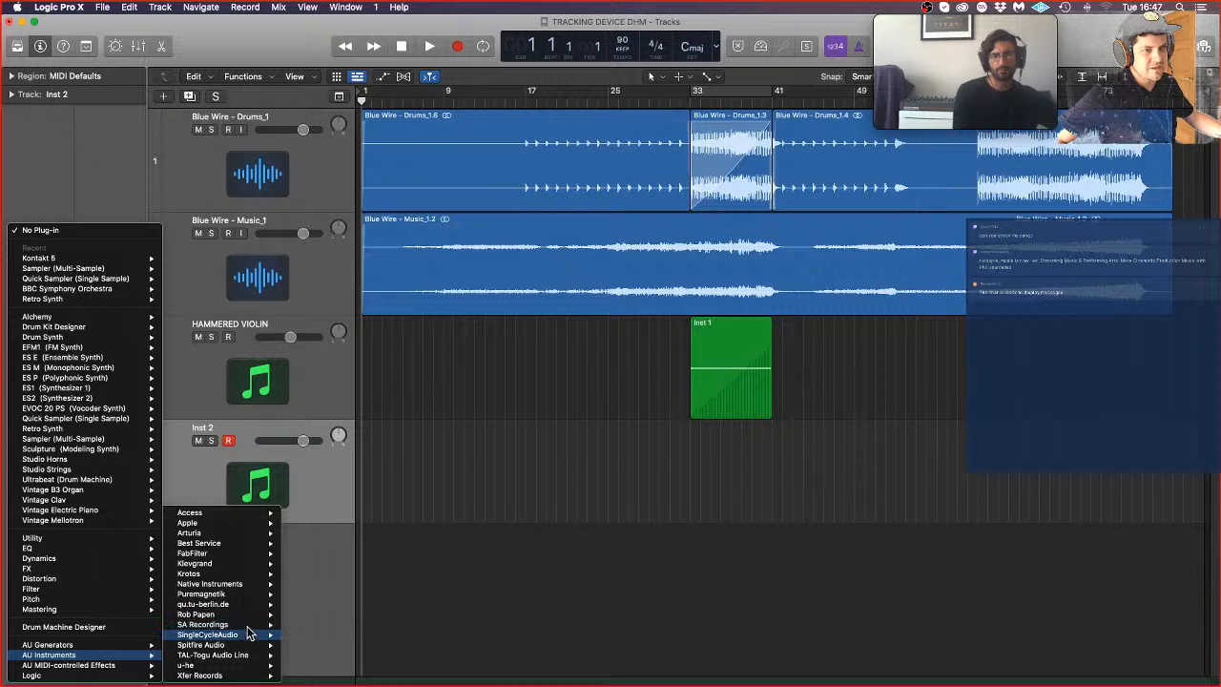
pyautogui.moveTo(246, 649)
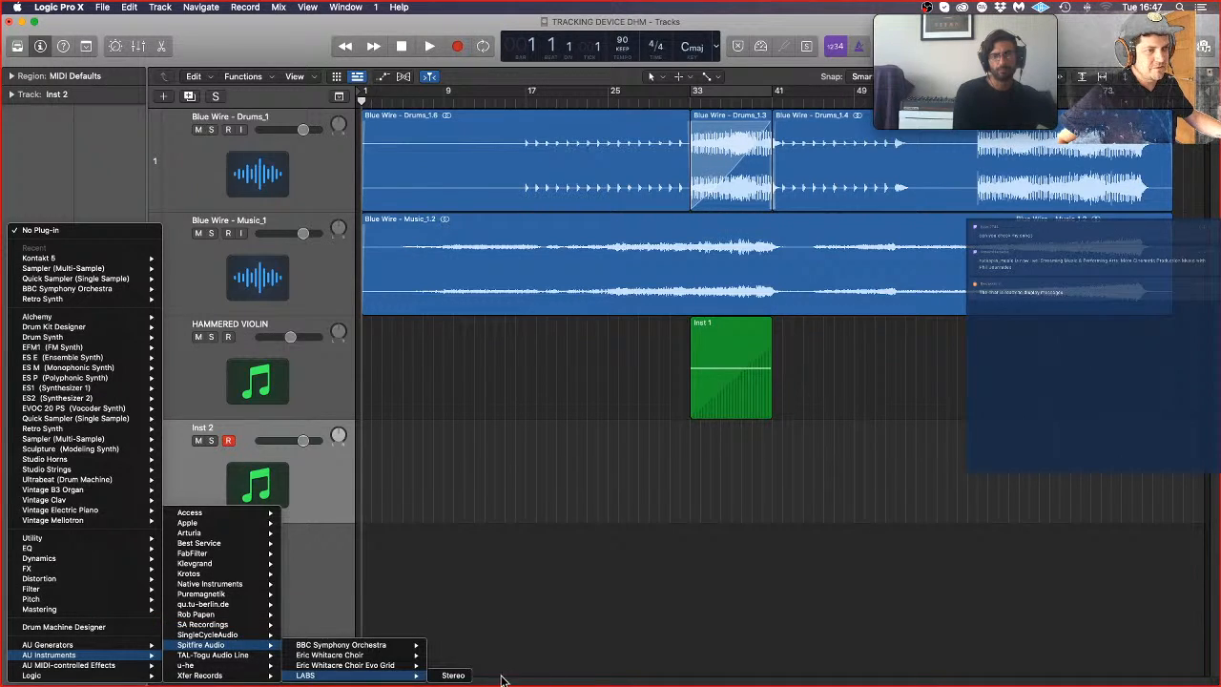
pyautogui.click(450, 677)
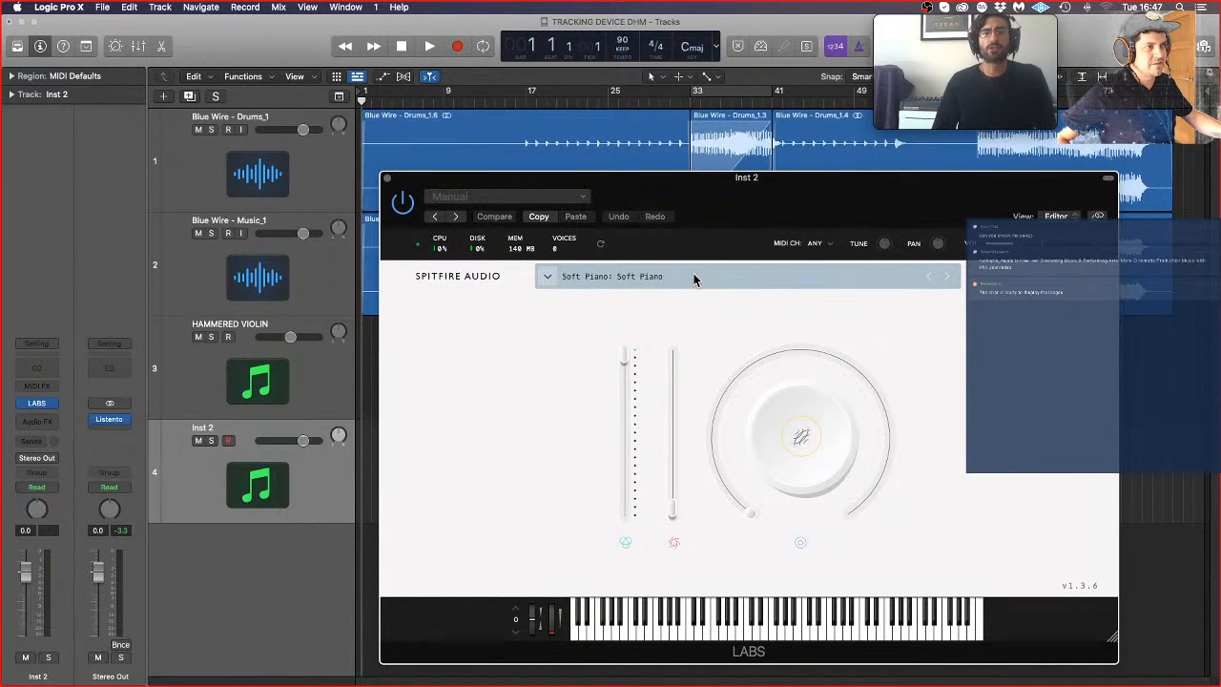
# Step: Load the Frozen Strings preset Super Sul Tasto Cello in LABS, and close the plug-in window
pyautogui.click(694, 278)
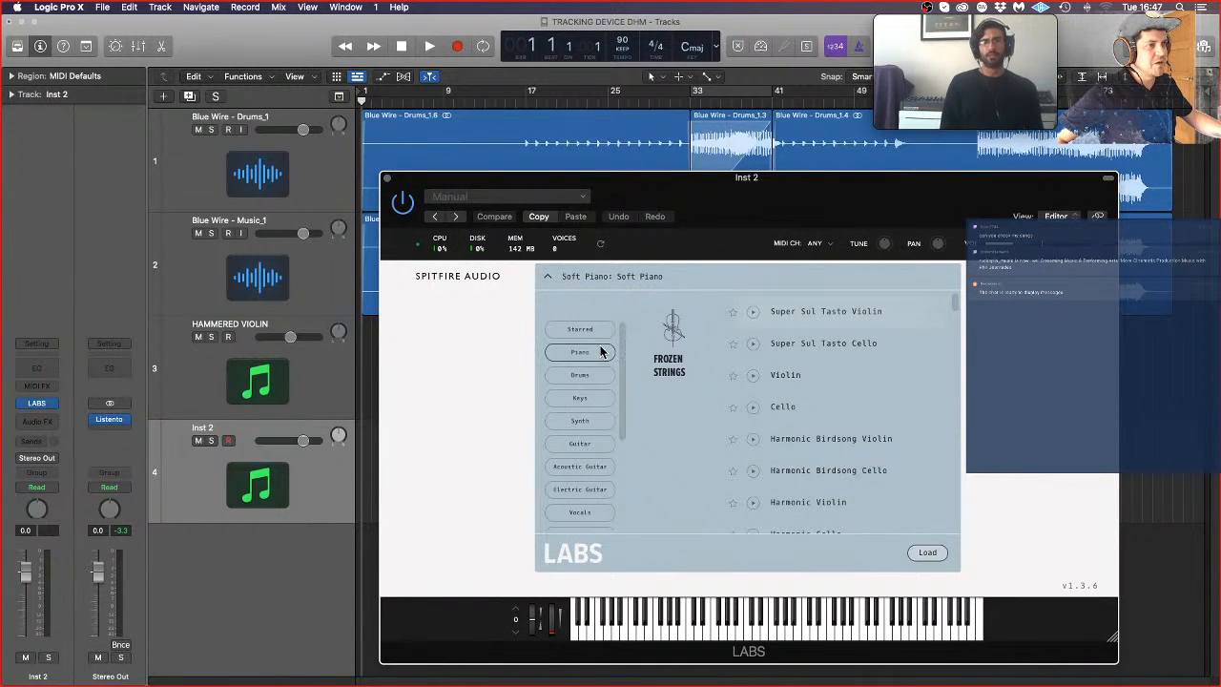
pyautogui.scroll(-4, 591, 471)
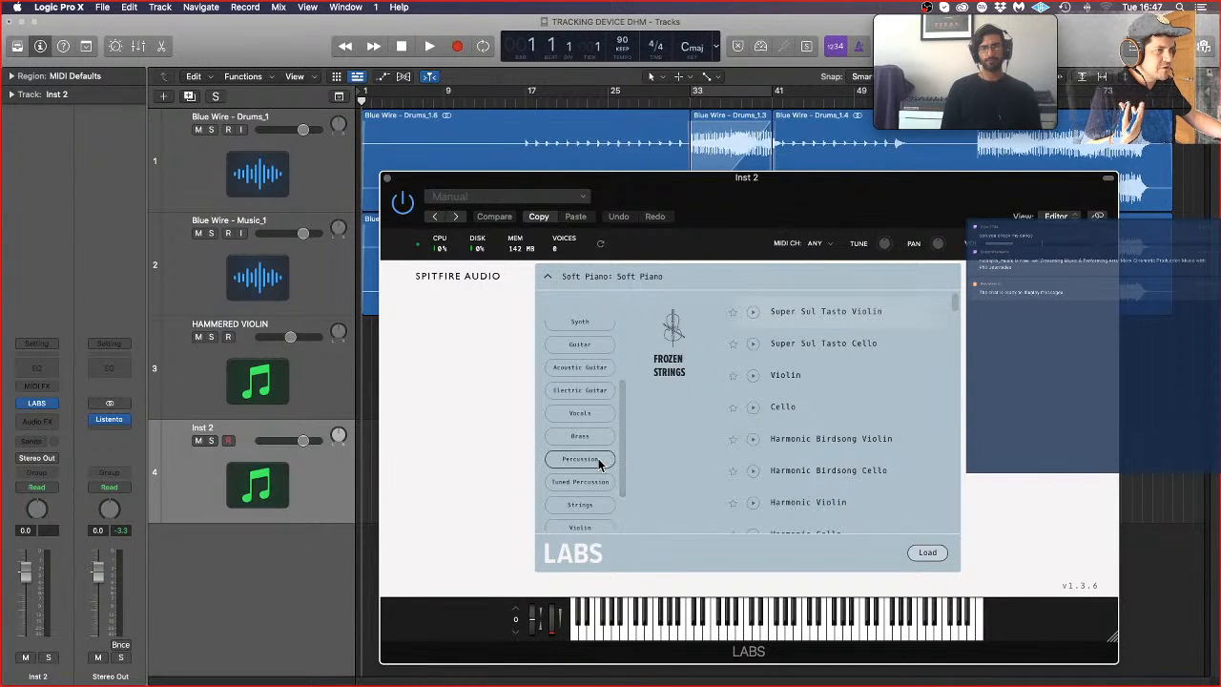
pyautogui.scroll(-2, 593, 463)
pyautogui.scroll(-1, 610, 485)
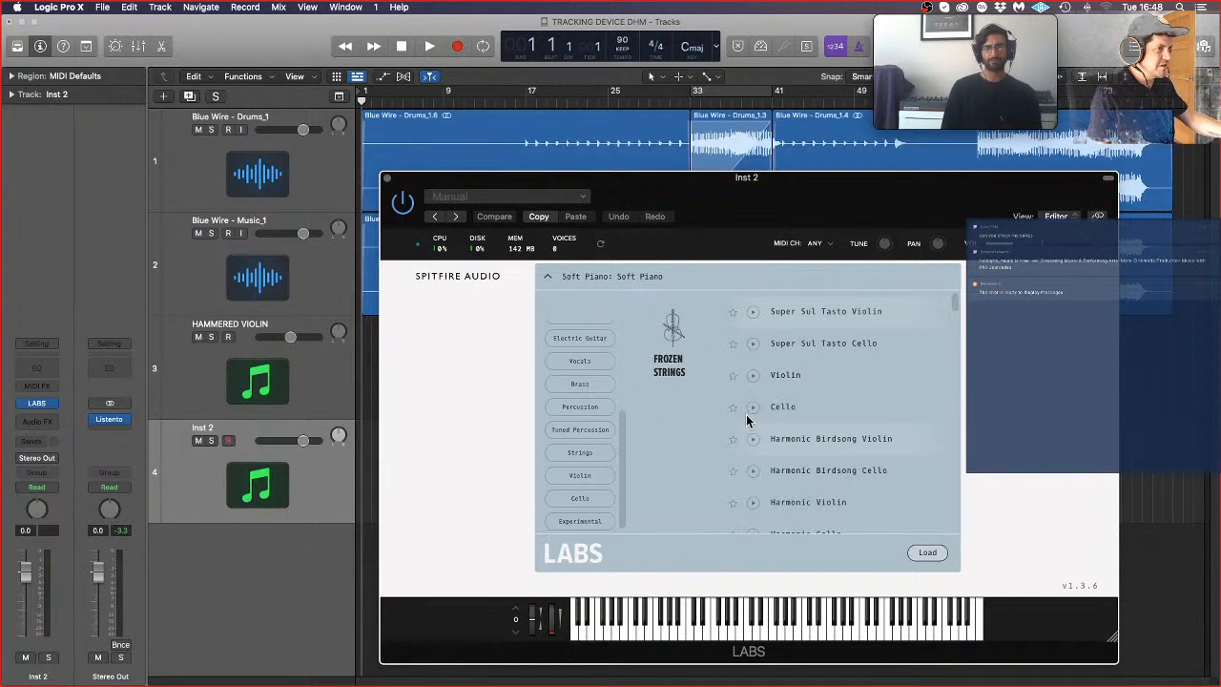
pyautogui.click(830, 343)
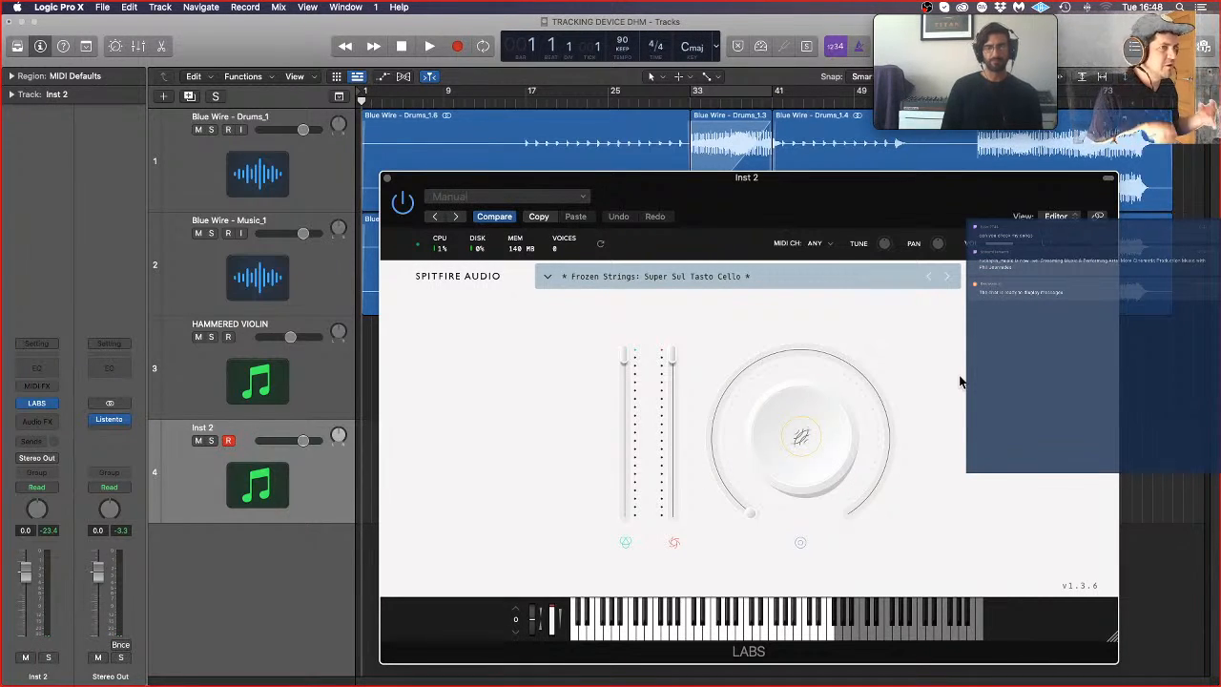
pyautogui.click(387, 178)
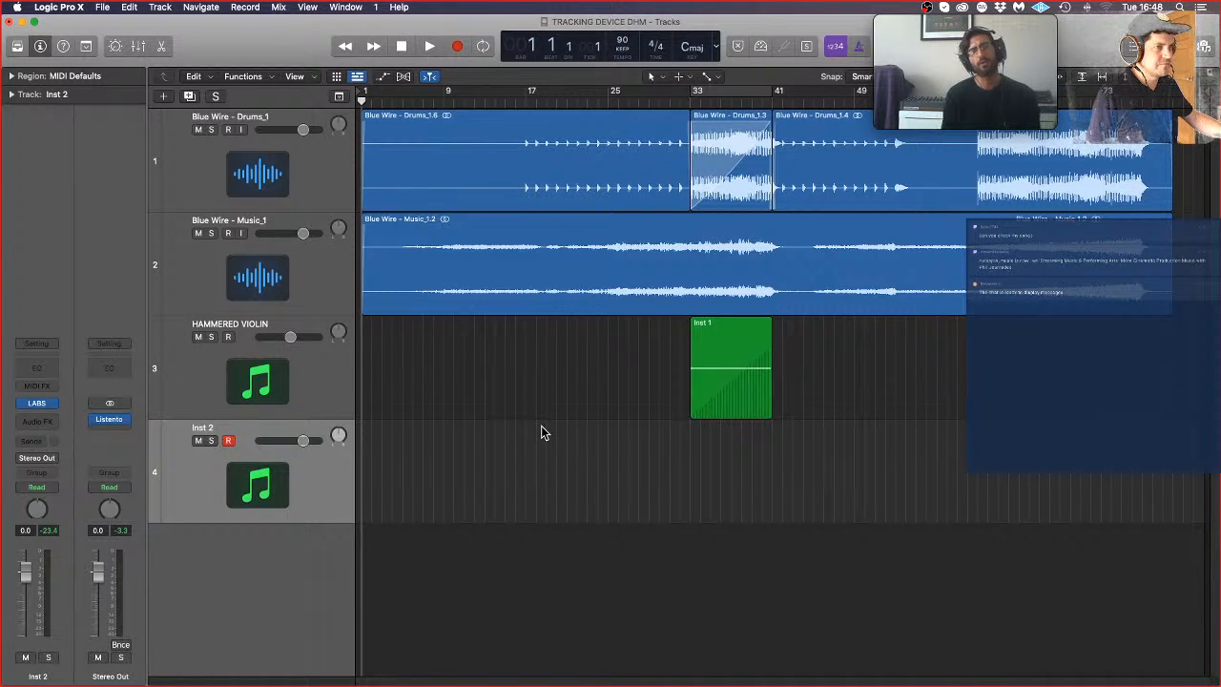
# Step: Rehearse over the song's opening, and record a cello take on Inst 2 from bar 1 to about bar 17
pyautogui.press('space')
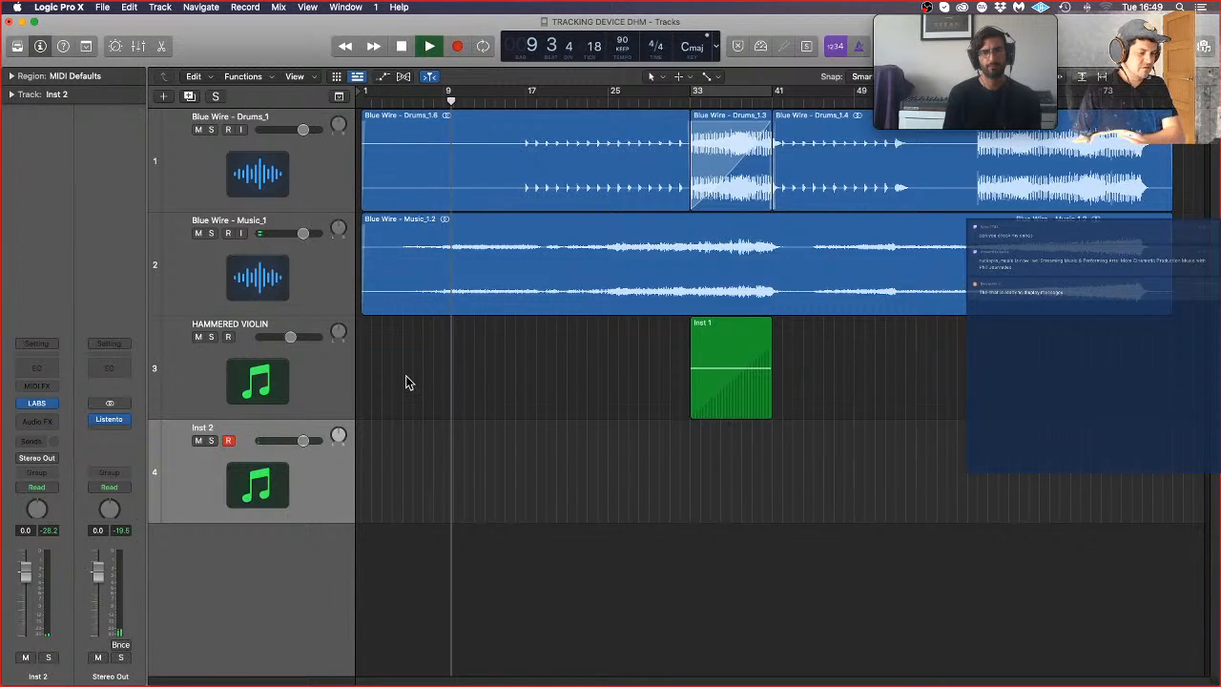
pyautogui.press('space')
pyautogui.press('Return')
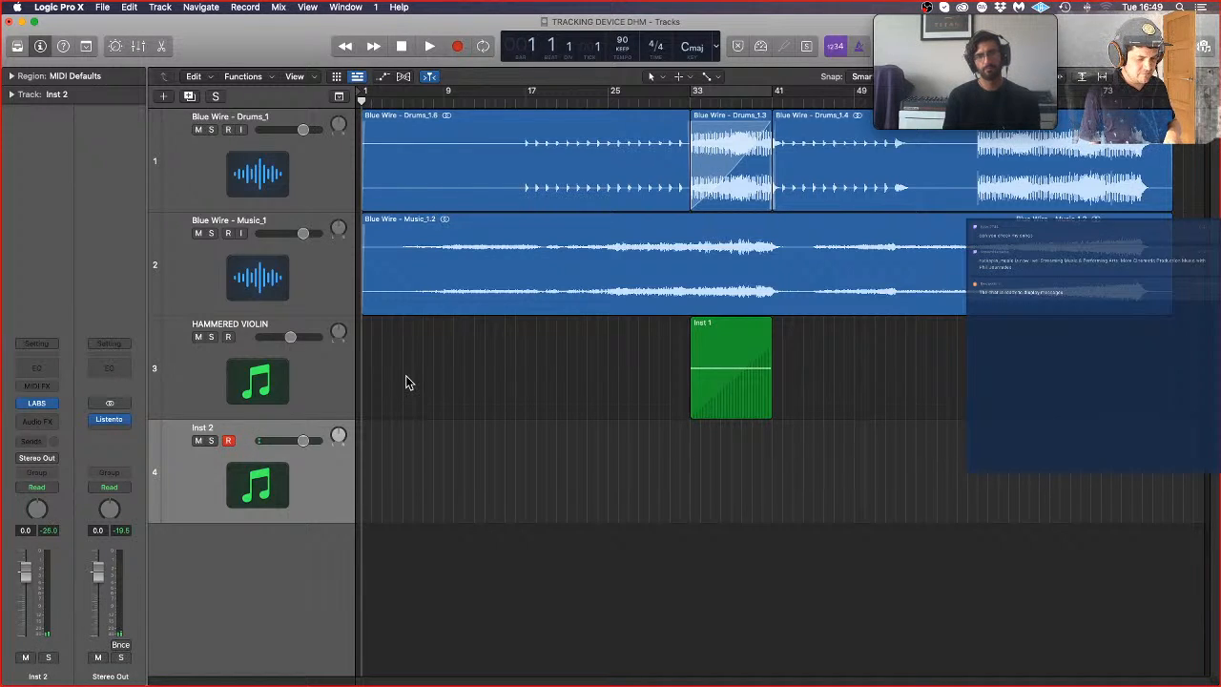
pyautogui.press('r')
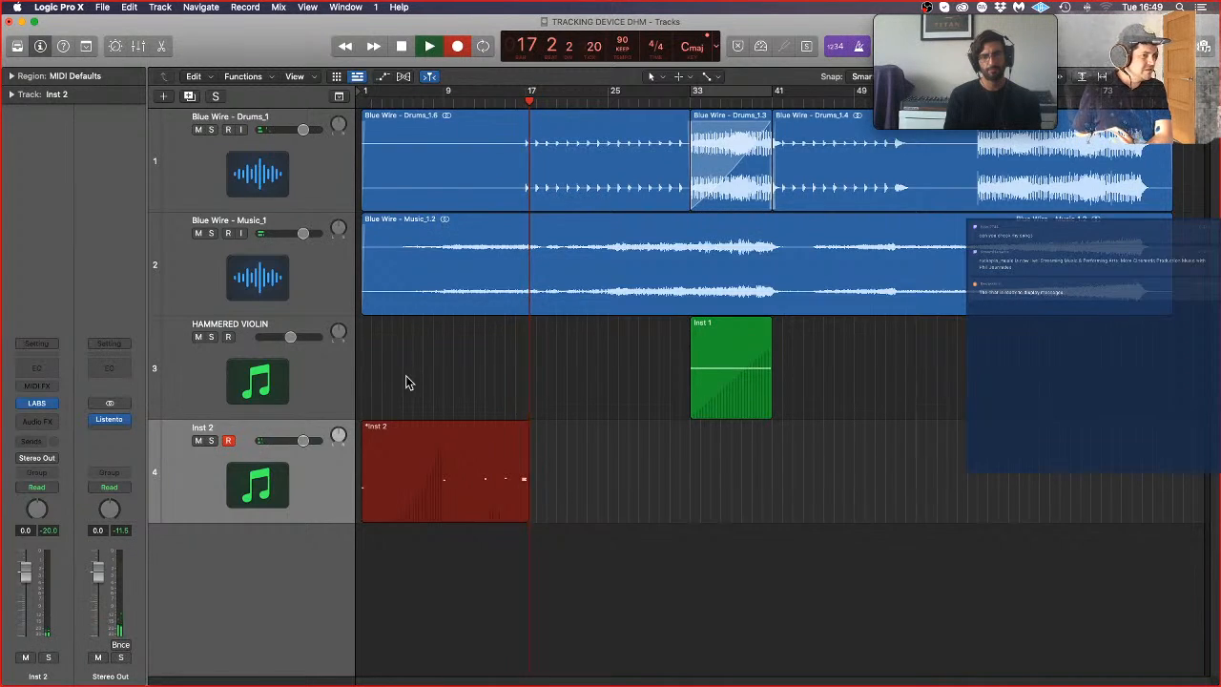
pyautogui.press('space')
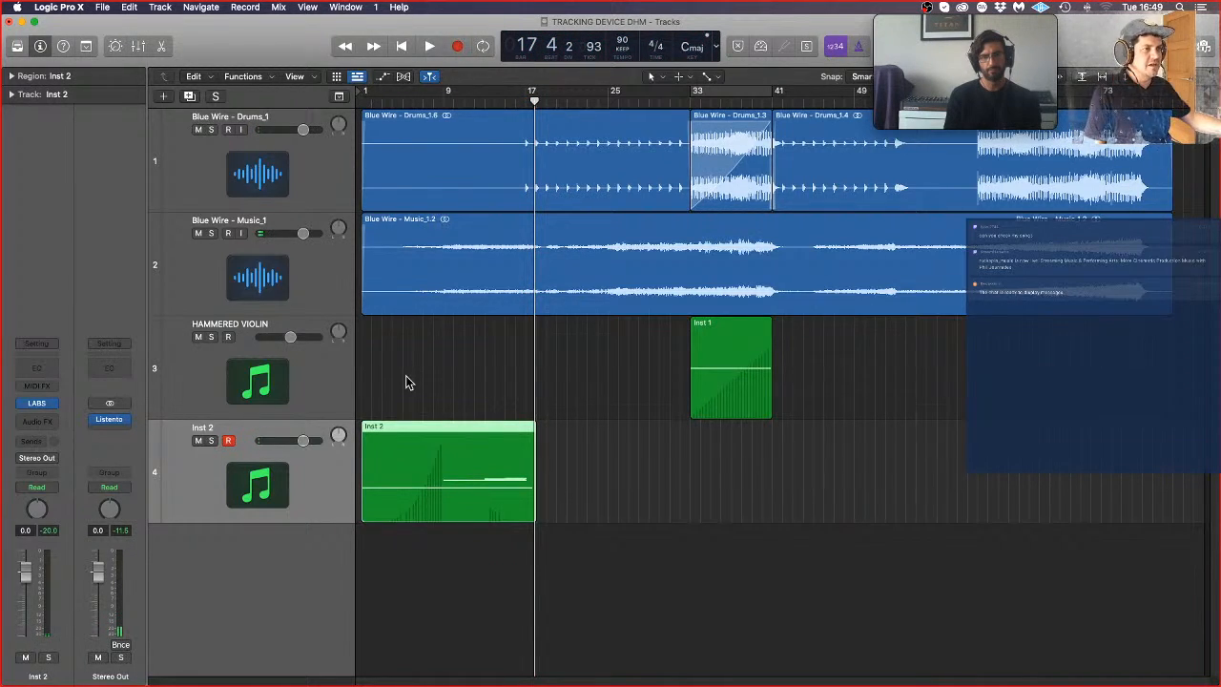
# Step: Open the Inst 2 cello region for note editing, and quantize all its notes to 1/8 Note
pyautogui.click(586, 481)
pyautogui.click(466, 489)
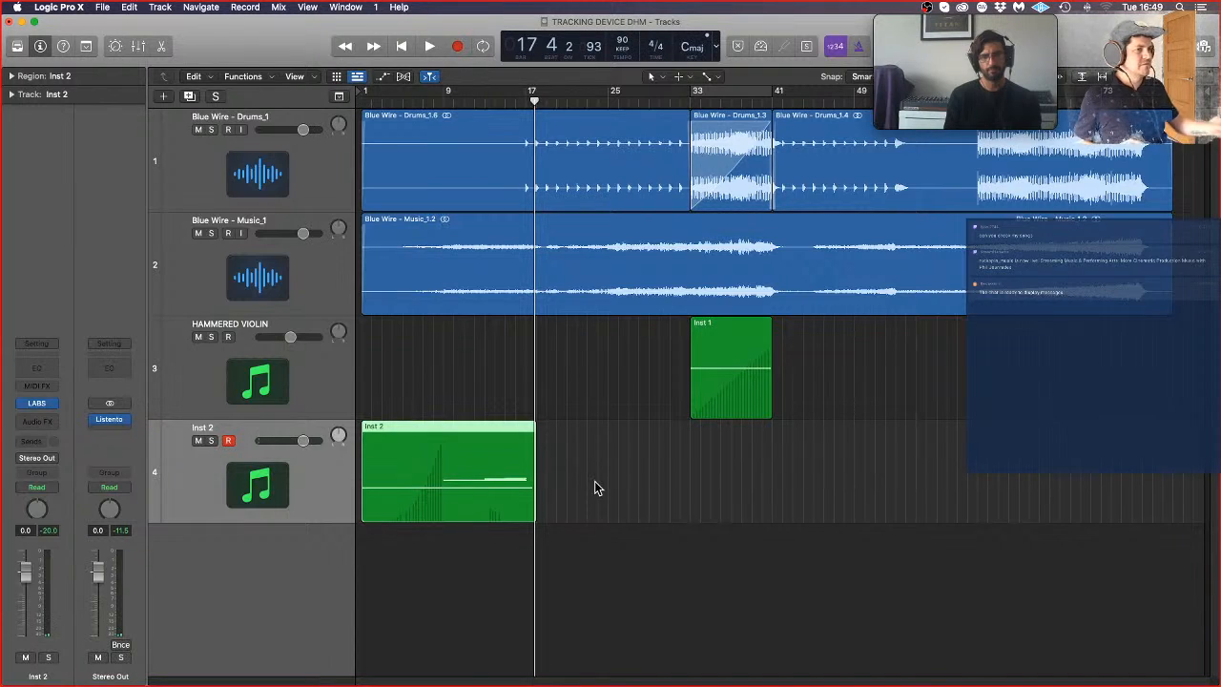
pyautogui.doubleClick(490, 480)
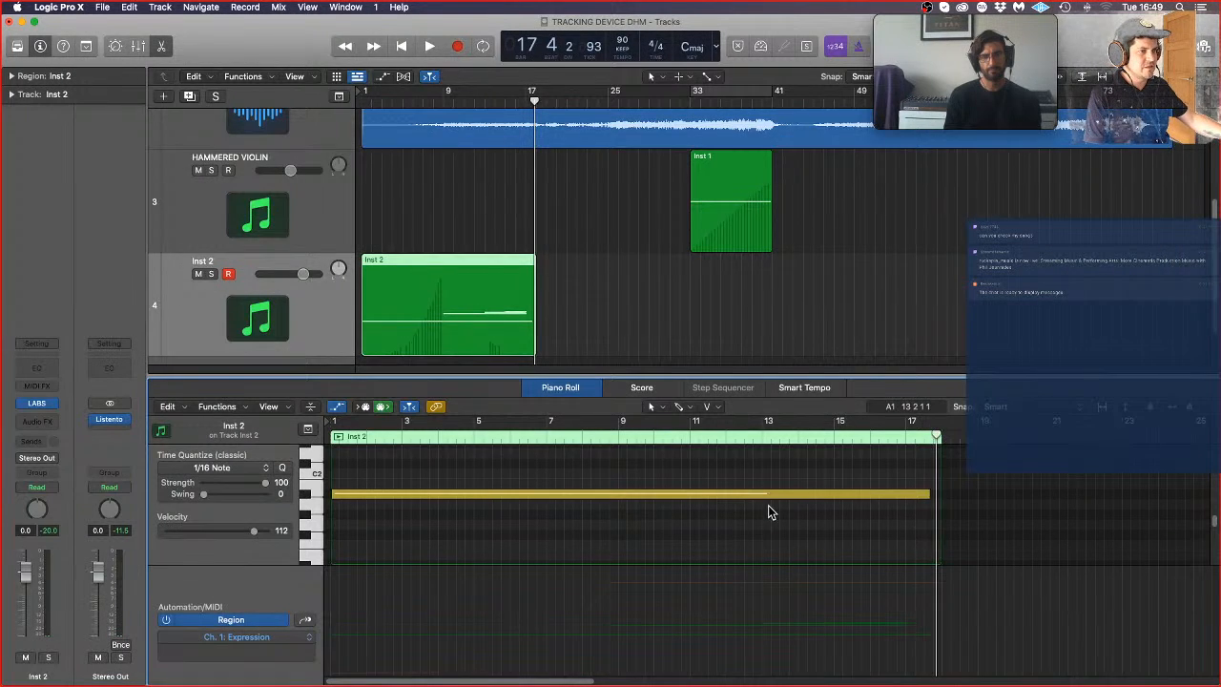
pyautogui.press('super+Left')
pyautogui.press('super+Left')
pyautogui.press('super+Left')
pyautogui.press('super+a')
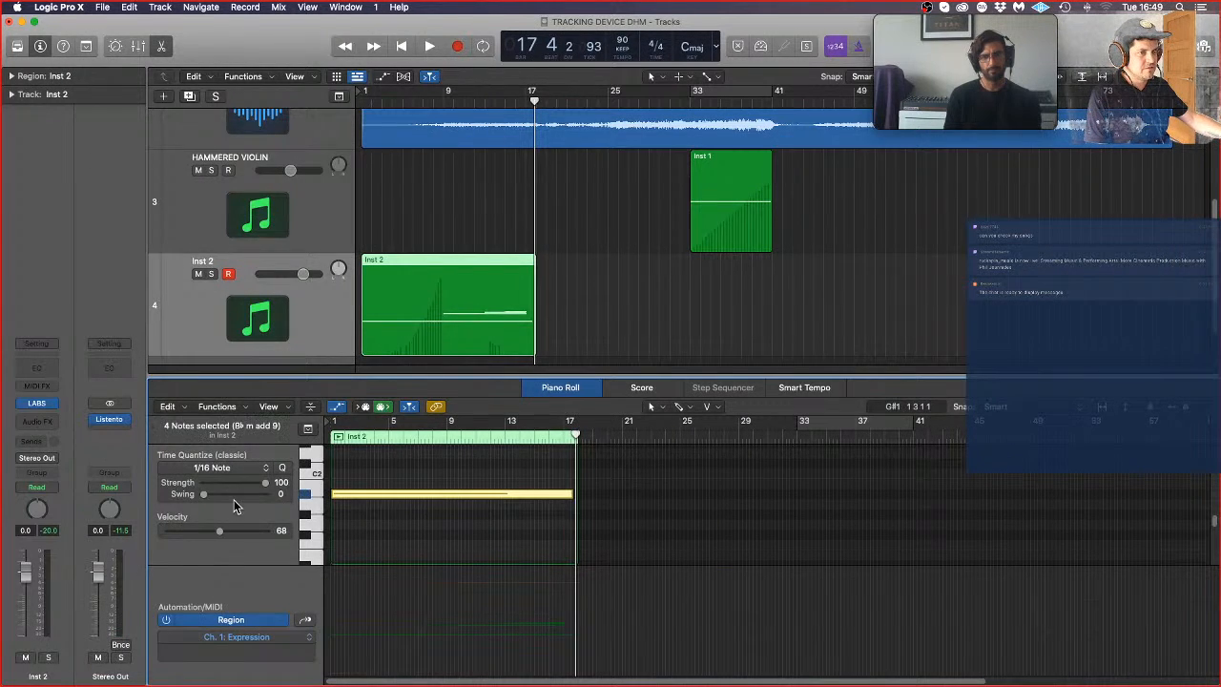
pyautogui.click(258, 465)
pyautogui.click(217, 535)
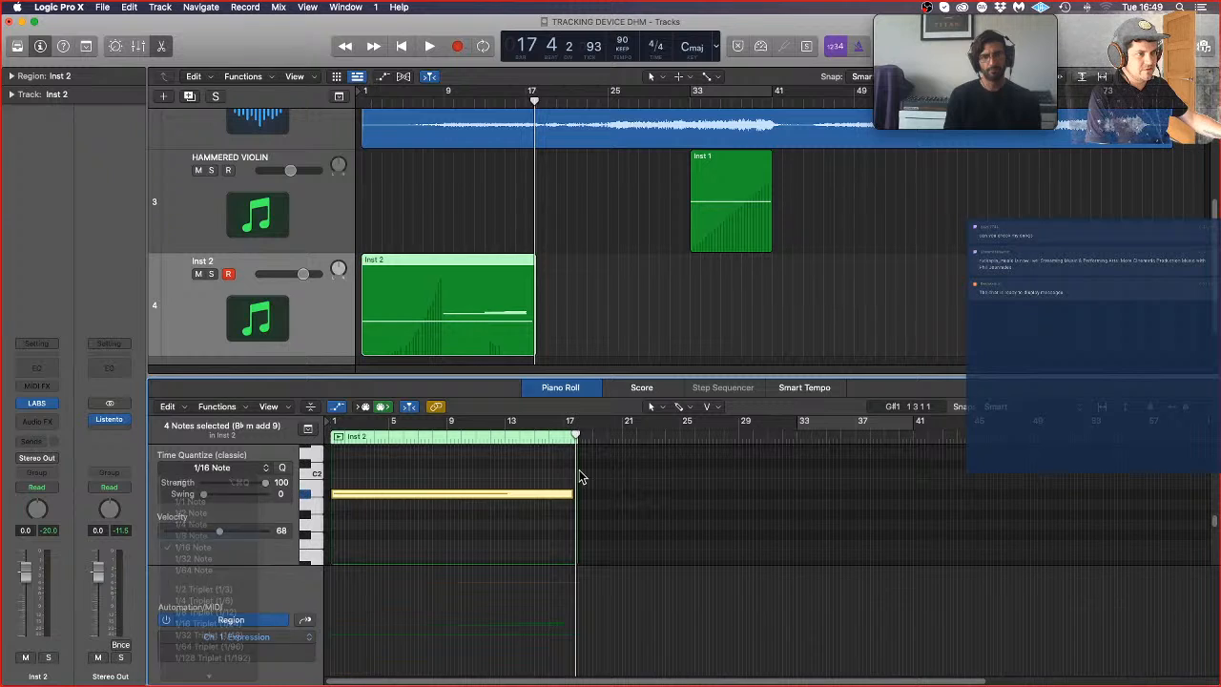
# Step: Raise the short top note near bar 15 of the cello region by four semitones
pyautogui.scroll(2, 572, 507)
pyautogui.scroll(-2, 573, 507)
pyautogui.scroll(4, 563, 513)
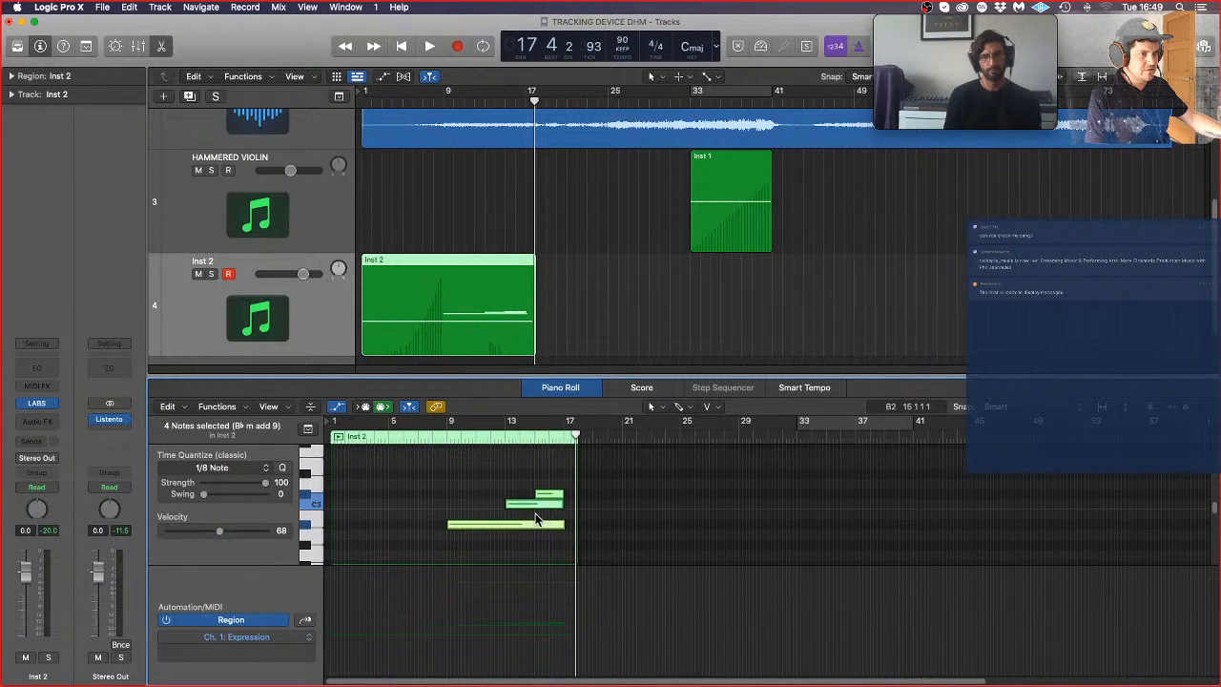
pyautogui.click(536, 516)
pyautogui.moveTo(549, 495); pyautogui.dragTo(547, 456)
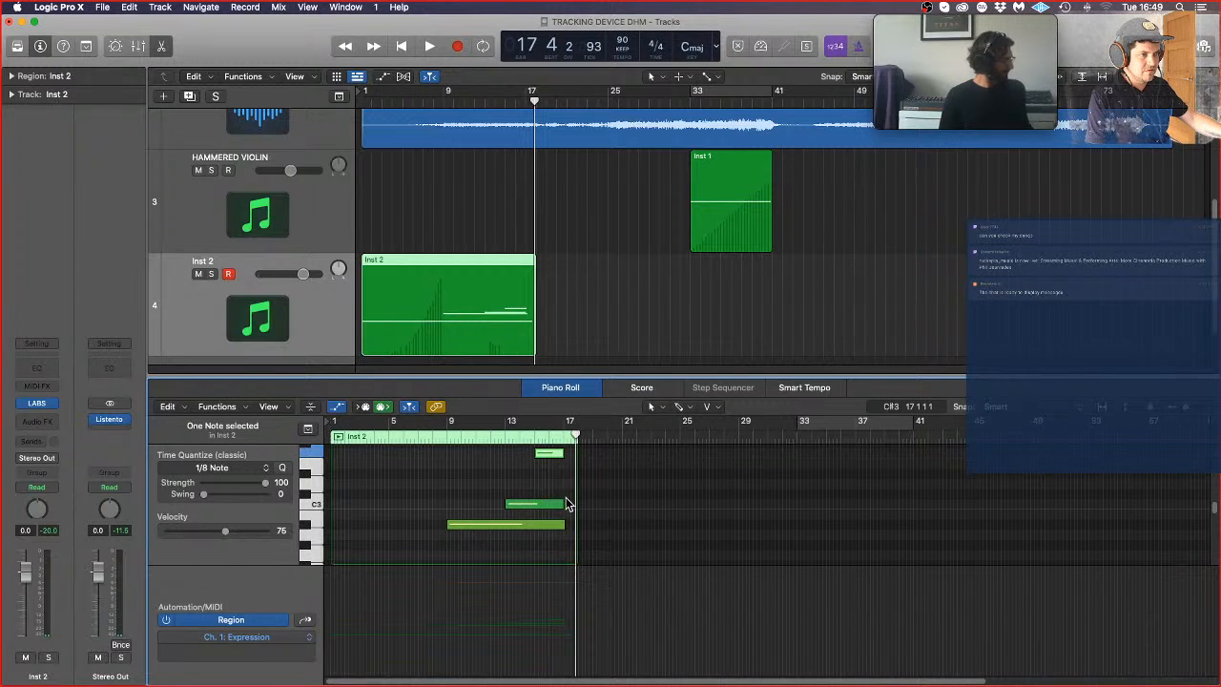
pyautogui.click(565, 484)
# Step: Lengthen the lowest cello note and the sustained note starting at bar 9 so both end at about bar 33
pyautogui.scroll(-5, 561, 544)
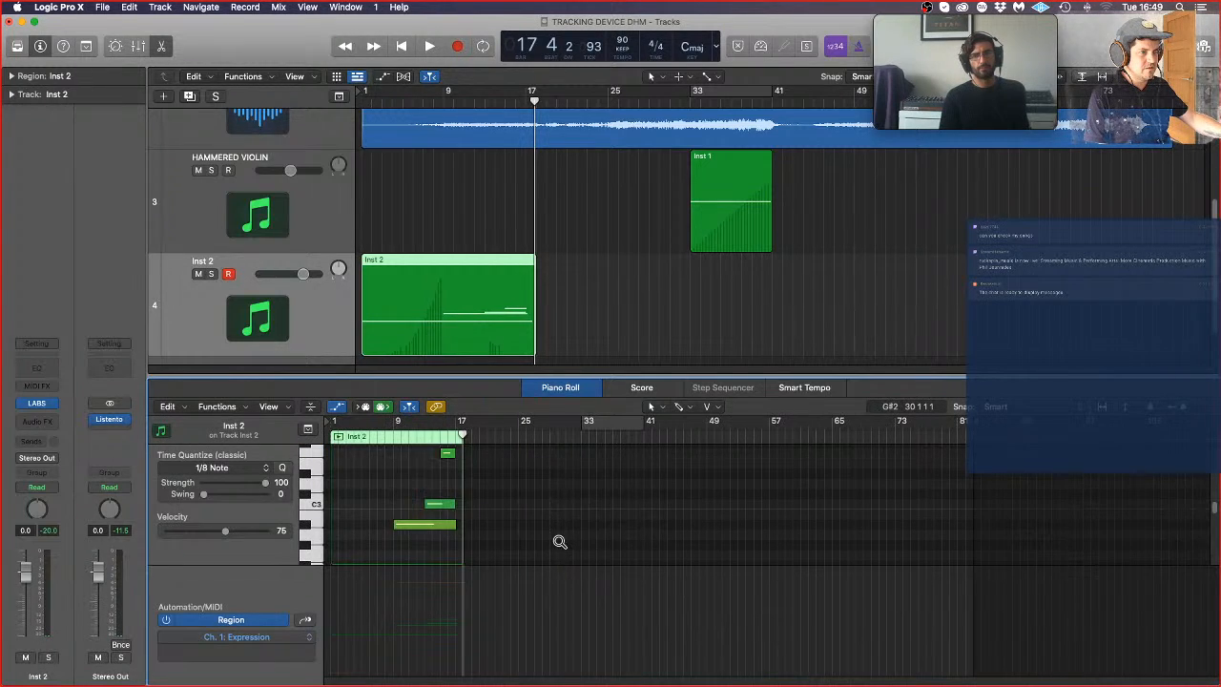
pyautogui.scroll(3, 552, 543)
pyautogui.scroll(-8, 540, 543)
pyautogui.scroll(-2, 457, 558)
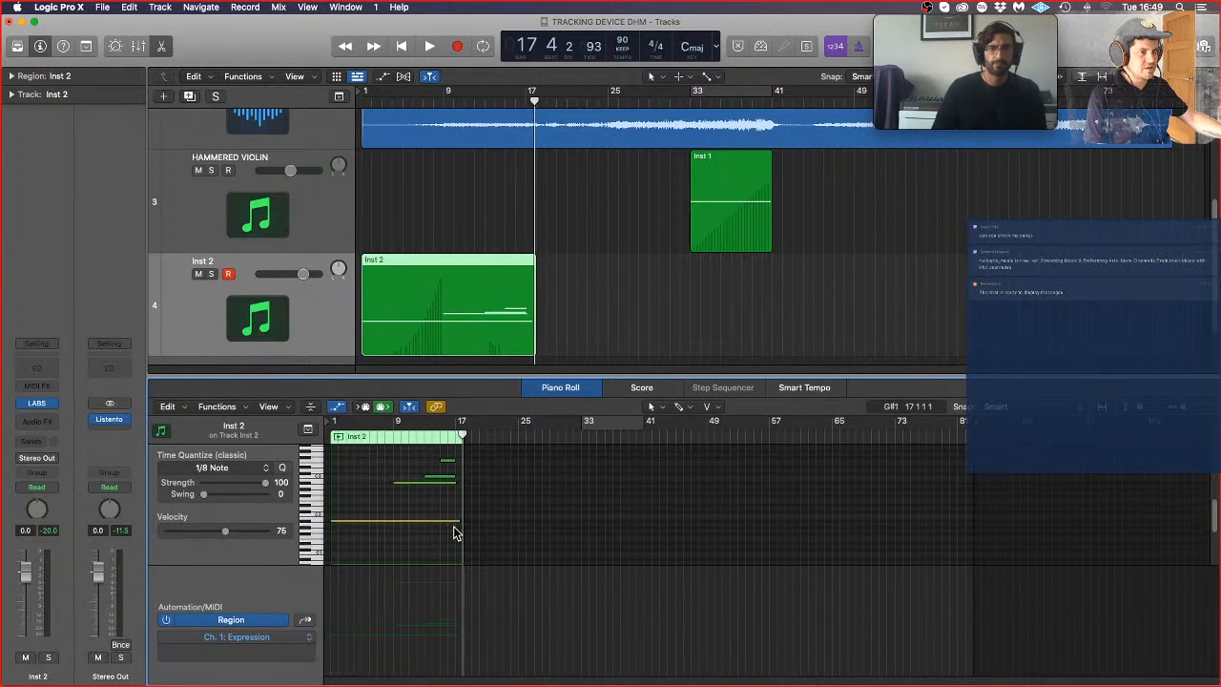
pyautogui.moveTo(456, 522); pyautogui.dragTo(576, 527)
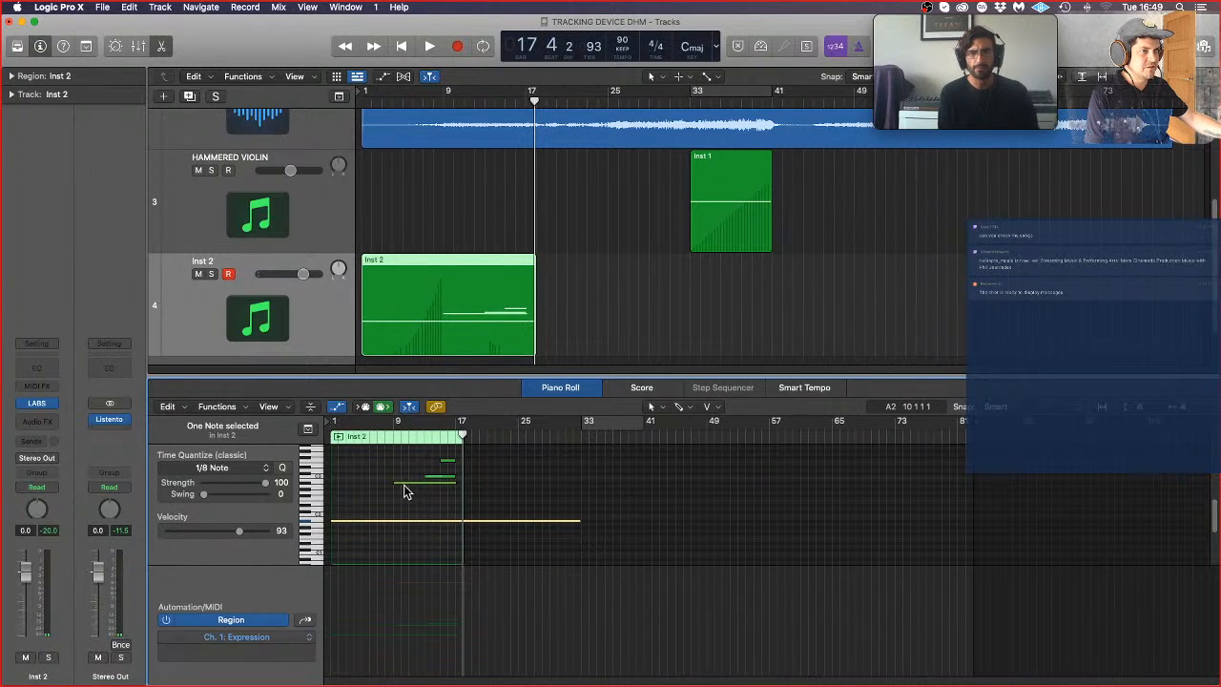
pyautogui.moveTo(452, 483); pyautogui.dragTo(579, 482)
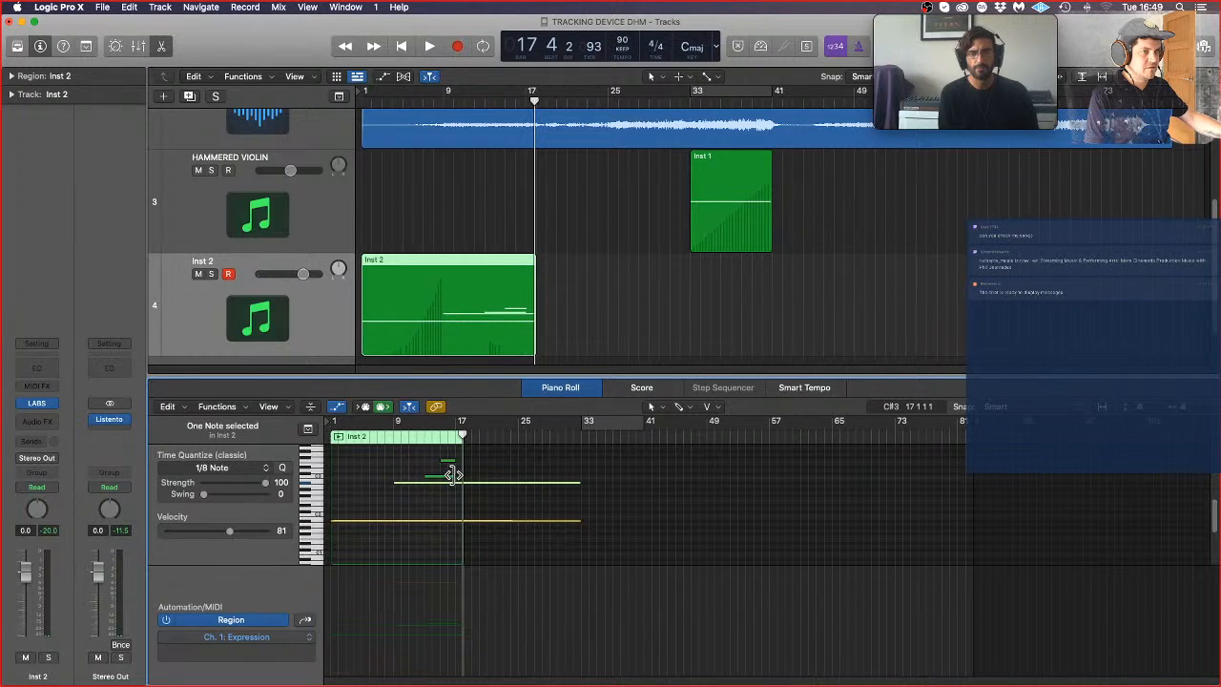
# Step: Copy the two short upper notes from bars 13 and 15 to about bars 29 and 31
pyautogui.moveTo(453, 475); pyautogui.dragTo(564, 478)
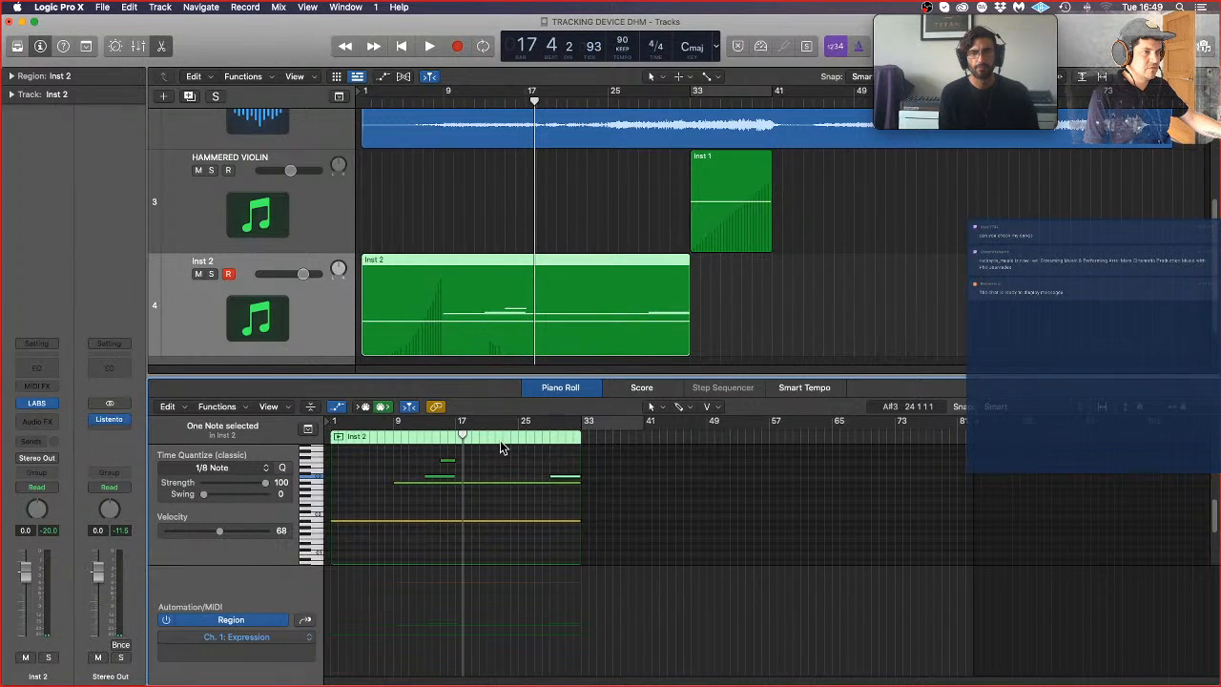
pyautogui.moveTo(447, 465); pyautogui.dragTo(571, 465)
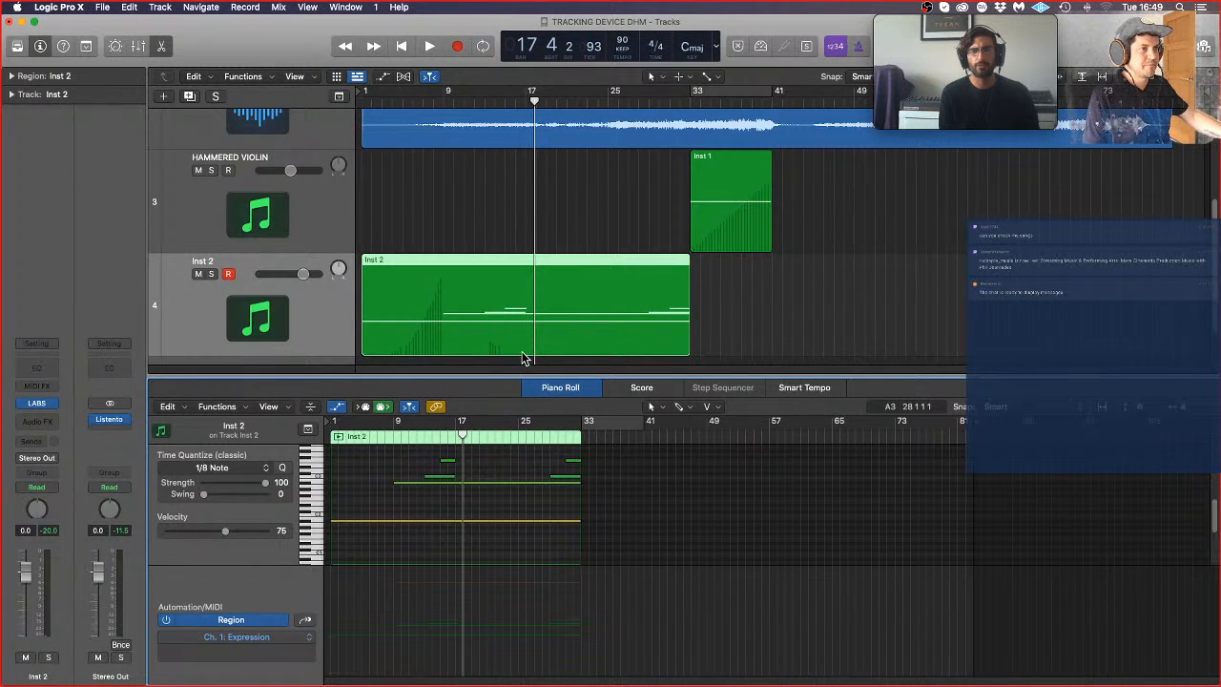
pyautogui.click(289, 319)
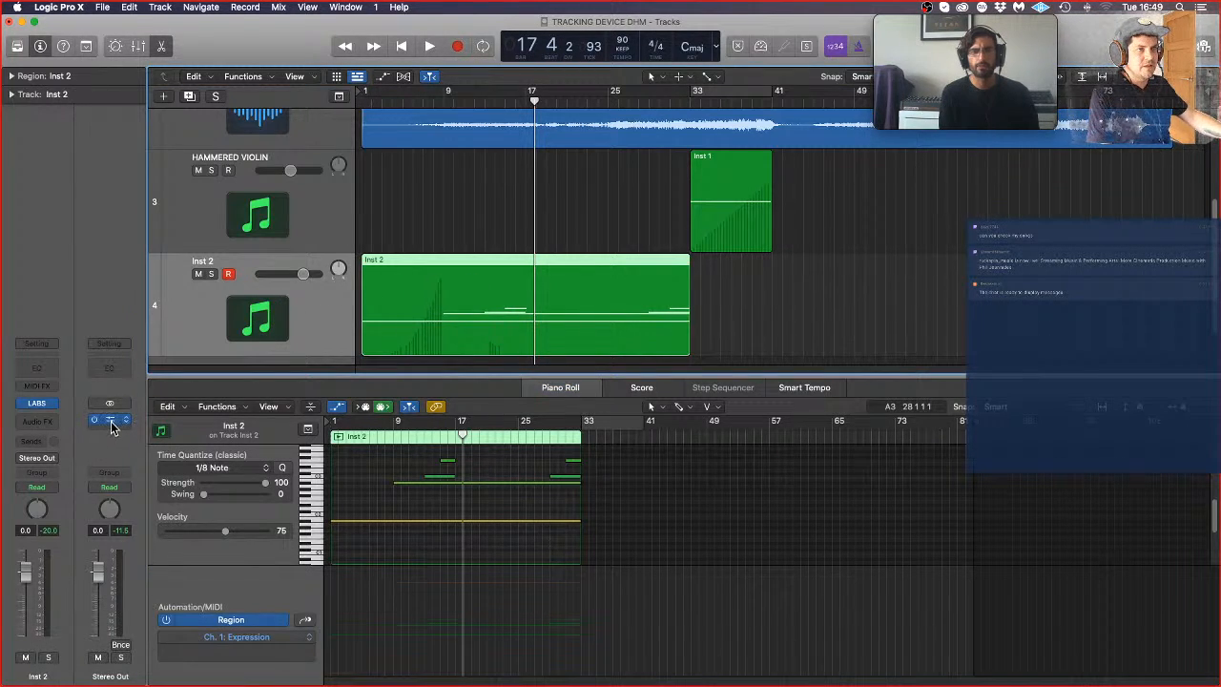
# Step: Insert a FabFilter Pro-L 2 limiter ahead of Listento on Stereo Out, and set its gain to +5.0
pyautogui.moveTo(114, 422); pyautogui.dragTo(116, 421)
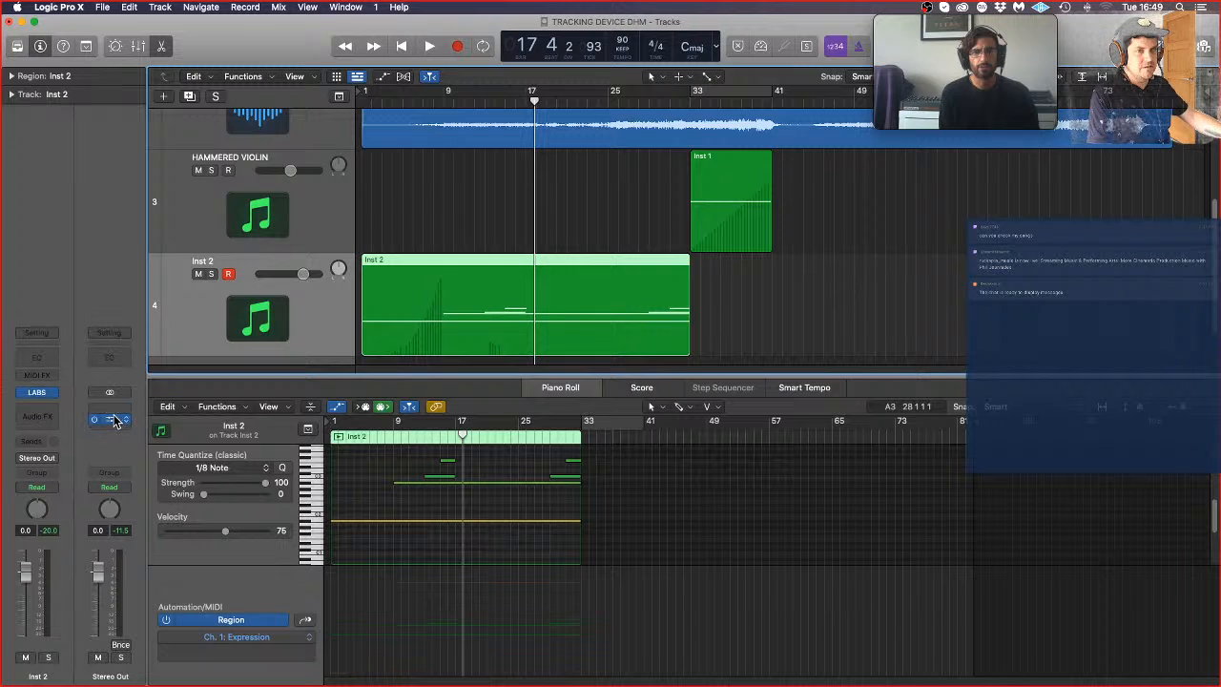
pyautogui.click(113, 411)
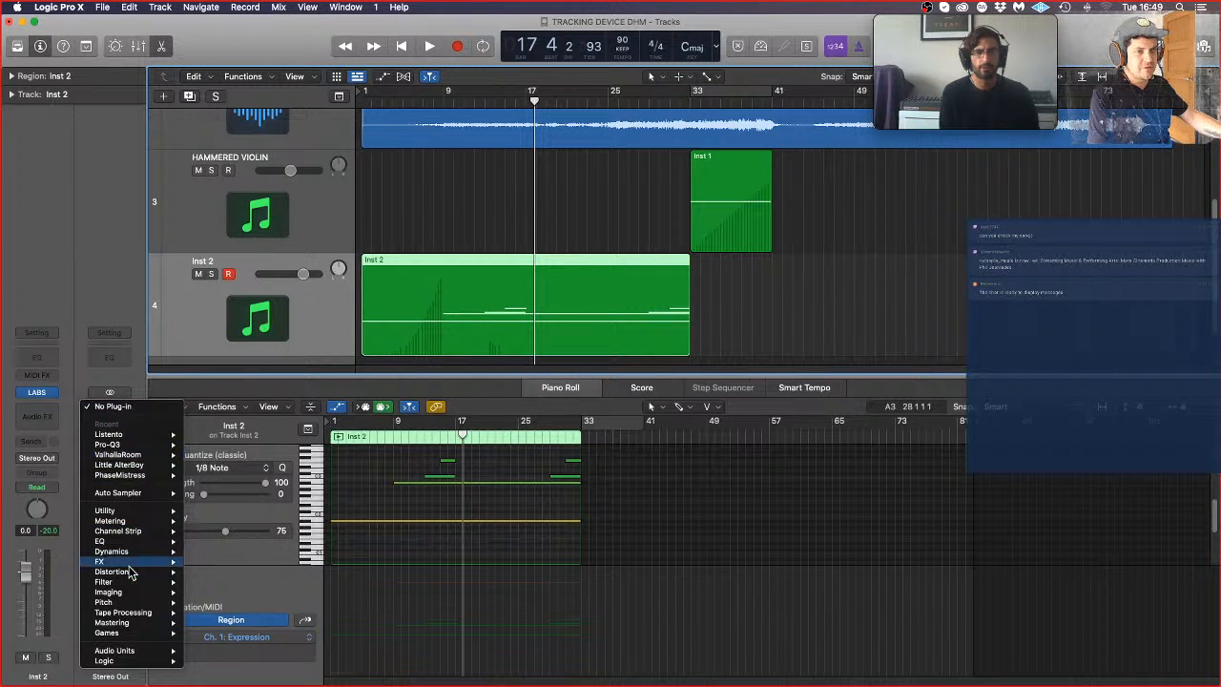
pyautogui.moveTo(141, 559)
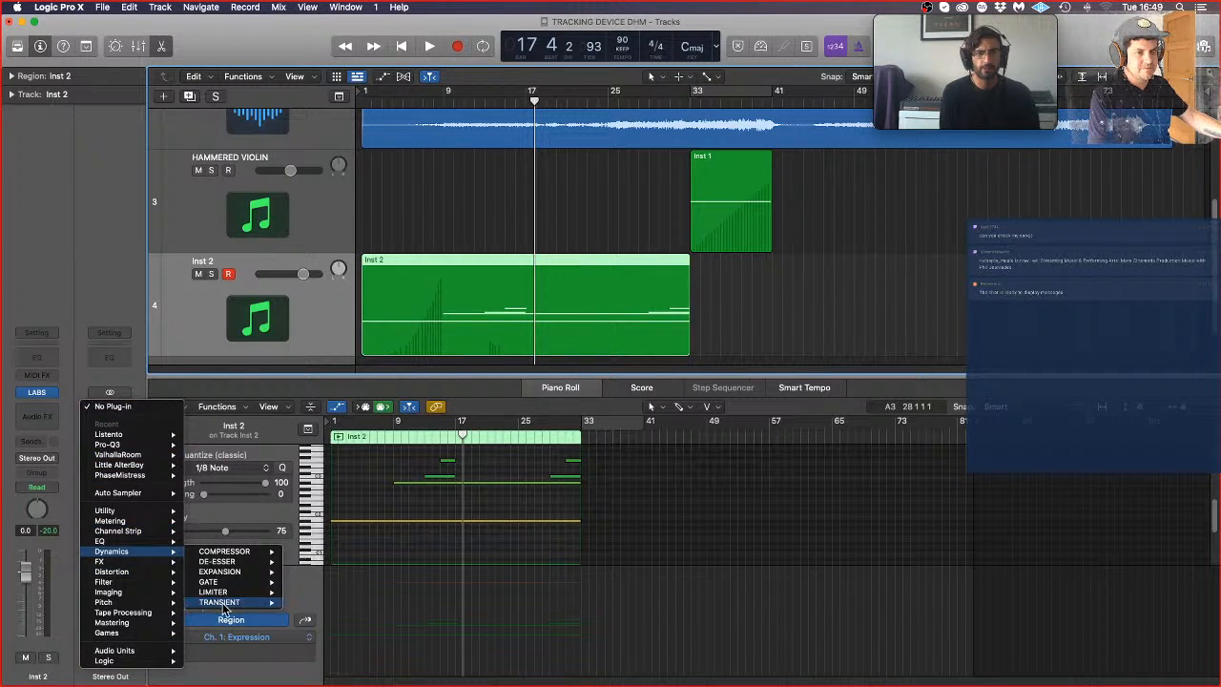
pyautogui.moveTo(229, 593)
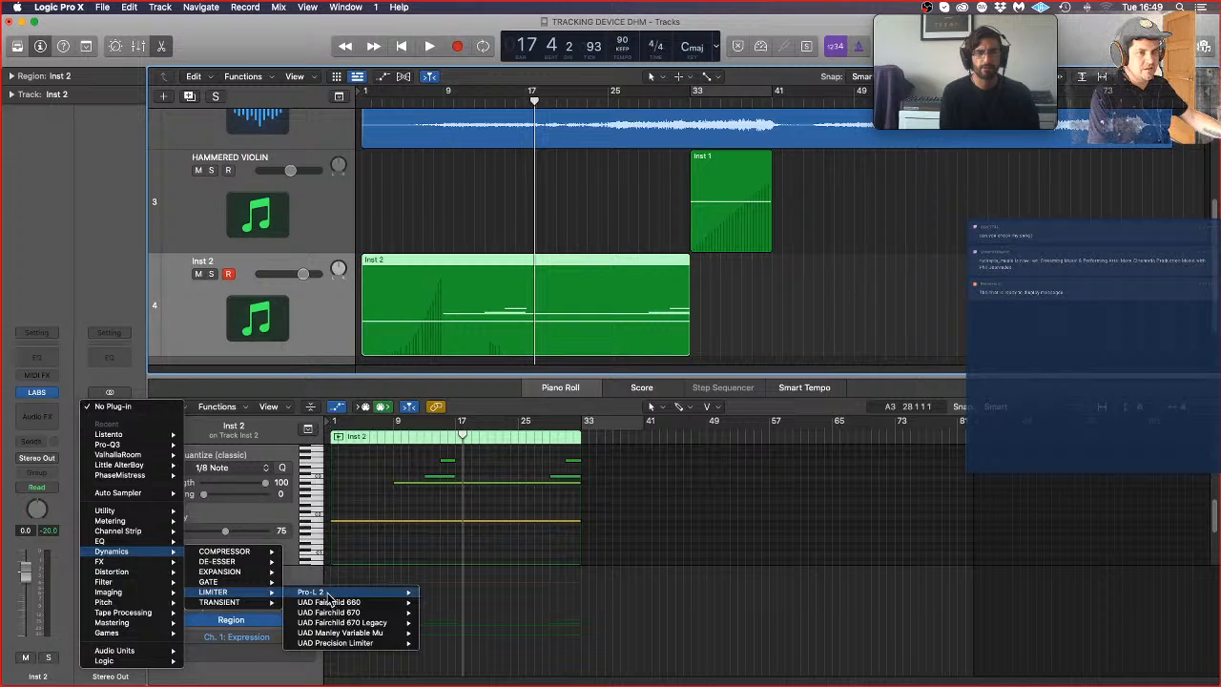
pyautogui.moveTo(327, 598)
pyautogui.click(453, 592)
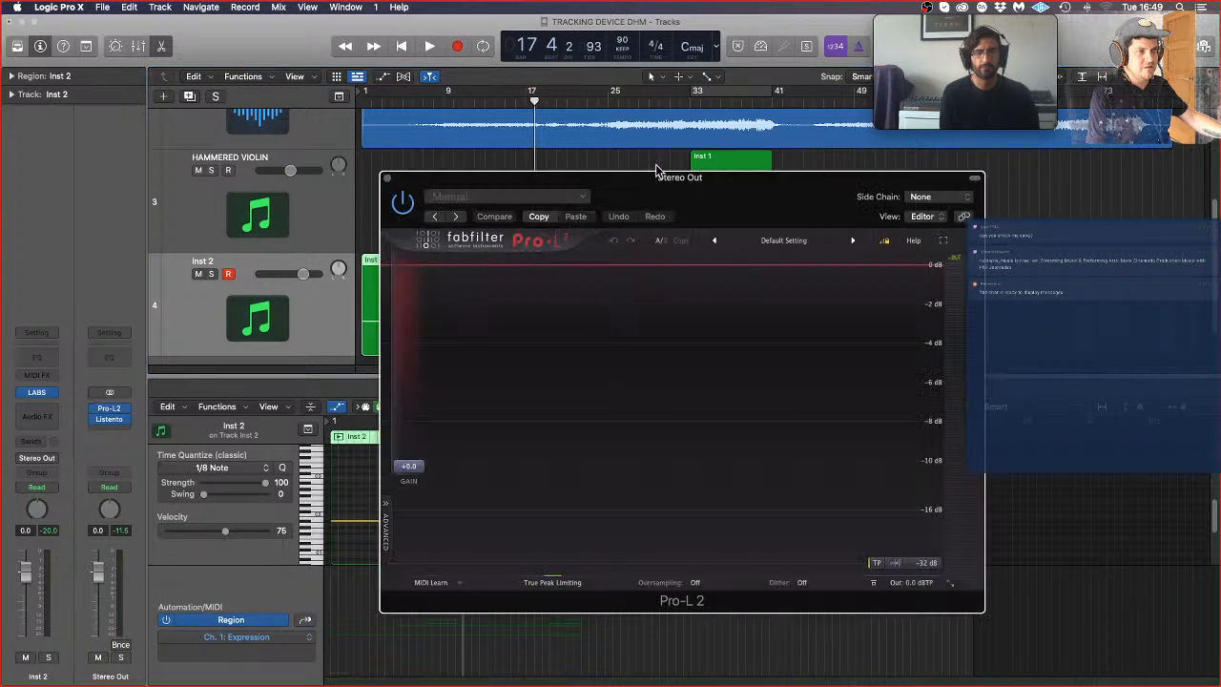
pyautogui.moveTo(400, 443); pyautogui.dragTo(406, 406)
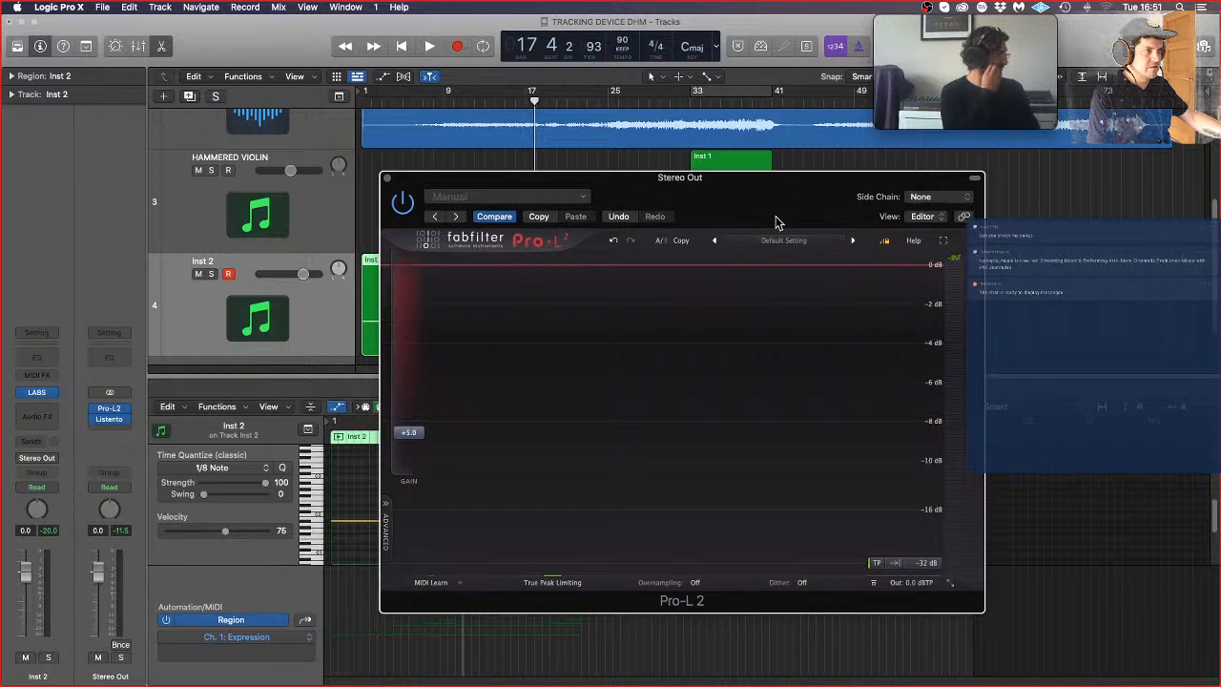
# Step: Load the Moderate preset Stylish Allround Limiting in Pro-L 2
pyautogui.click(790, 243)
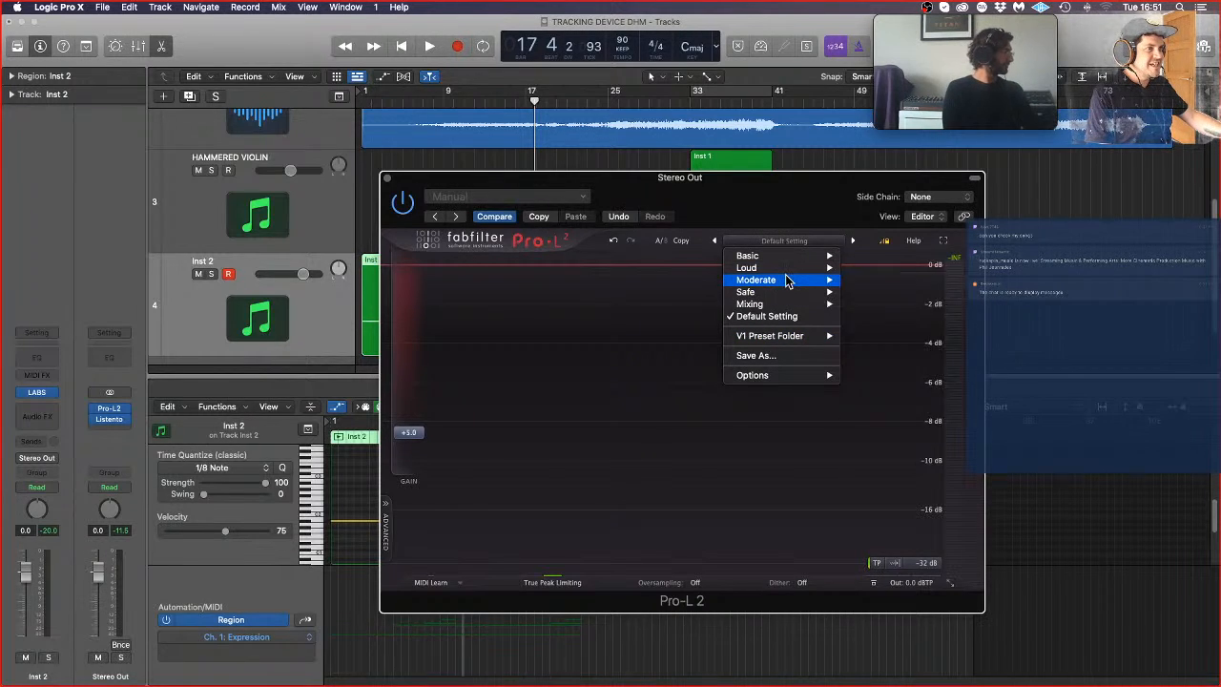
pyautogui.moveTo(788, 280)
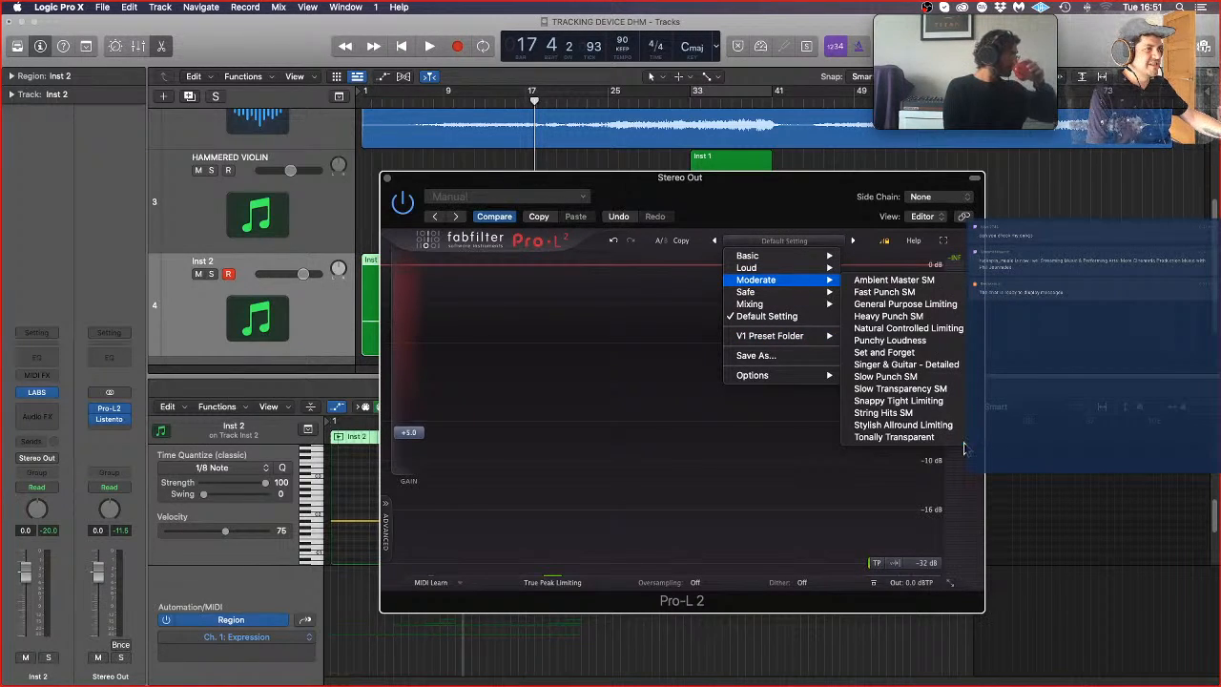
pyautogui.click(916, 424)
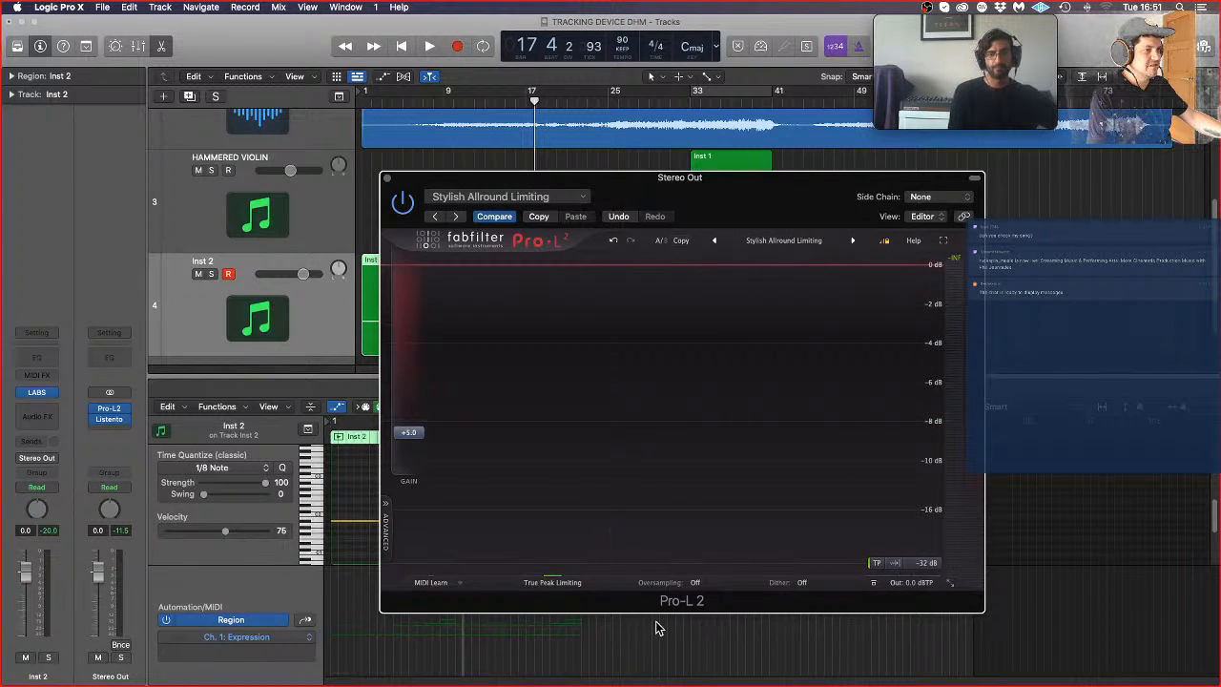
# Step: Set Pro-L 2's oversampling to 8x and output level to about -0.3 dBTP, start playback, and close the plug-in window
pyautogui.click(695, 582)
pyautogui.click(711, 632)
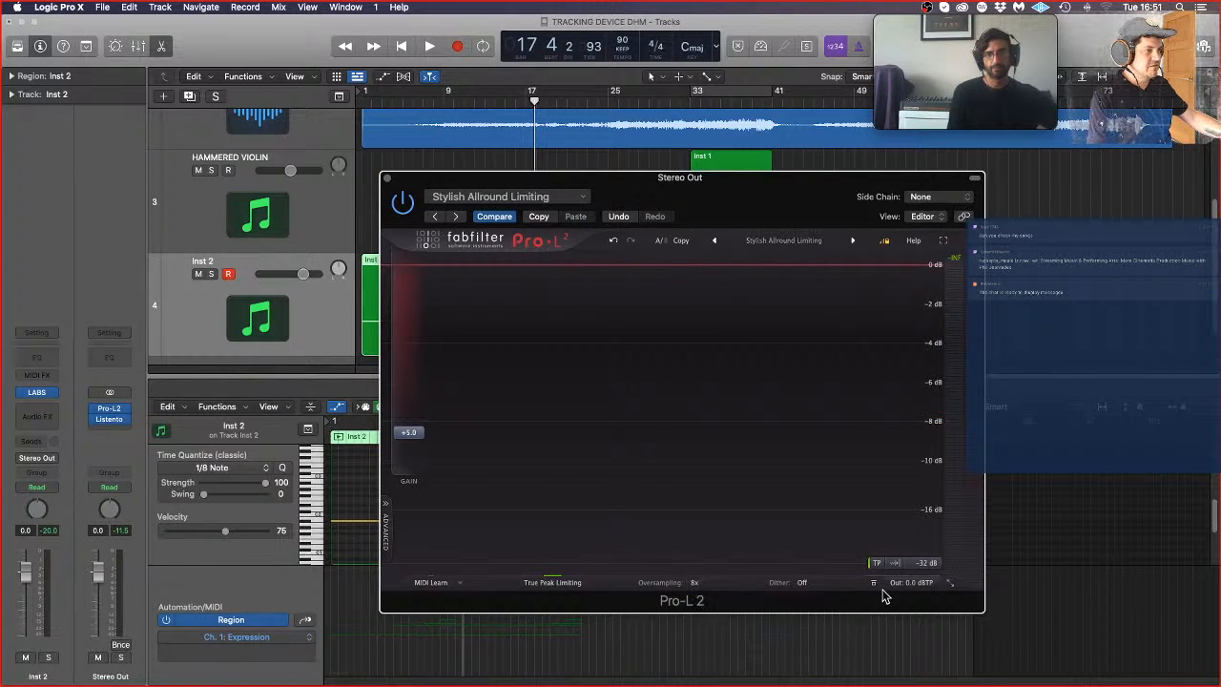
pyautogui.moveTo(899, 584)
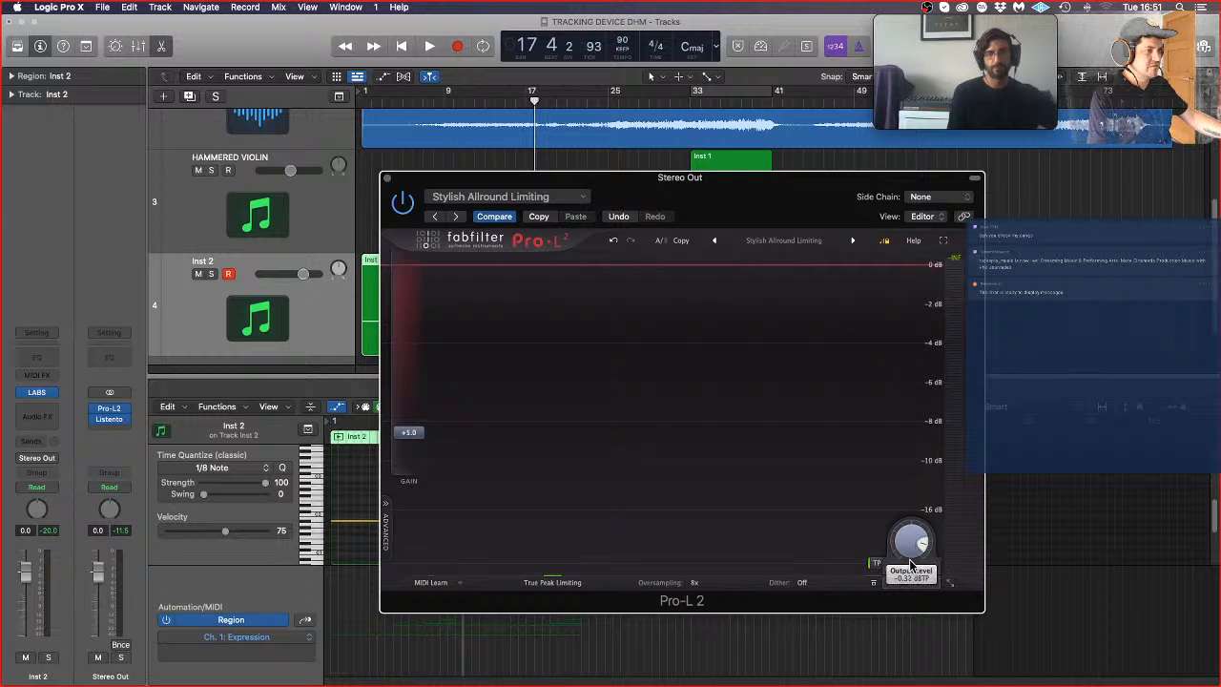
pyautogui.press('space')
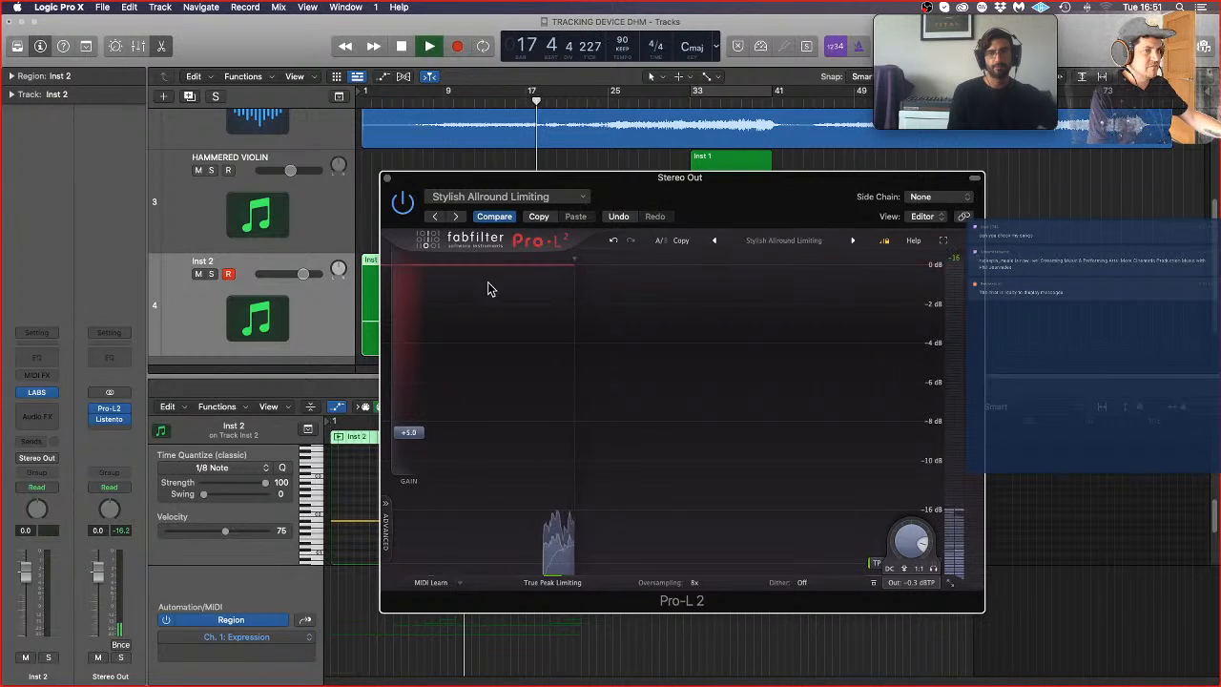
pyautogui.click(389, 183)
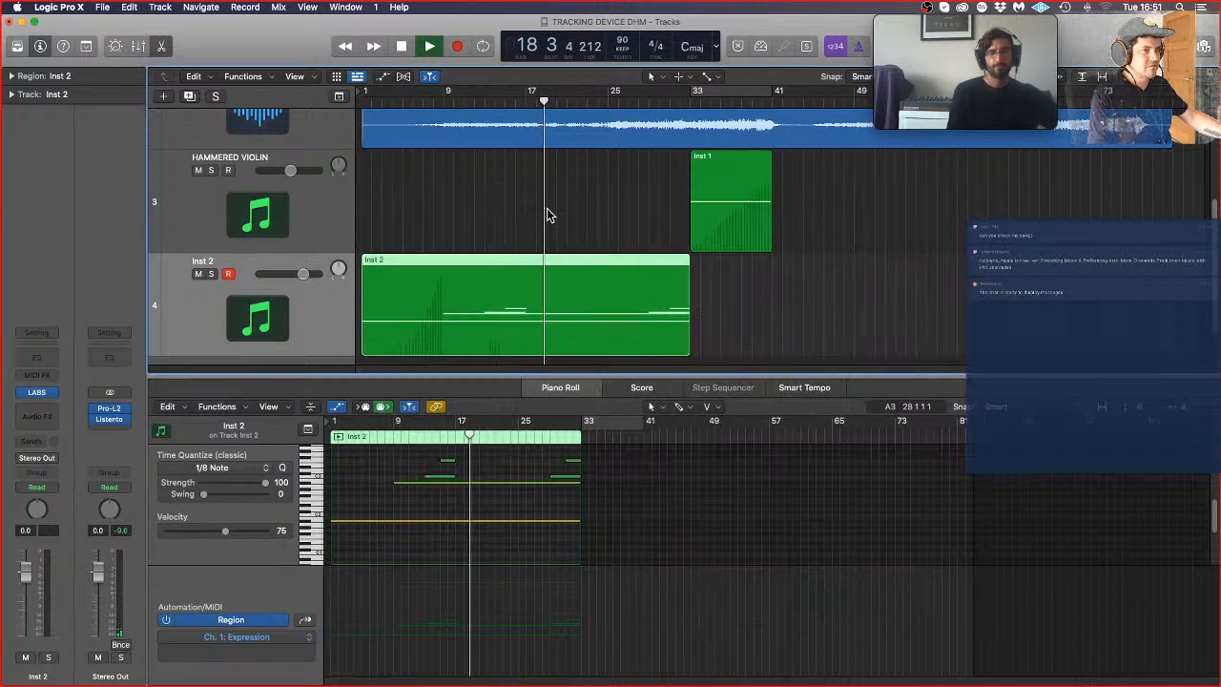
# Step: Restart playback from bar 1, and rename the Inst 2 track as CELLO SUL TASTO
pyautogui.click(547, 212)
pyautogui.press('Return')
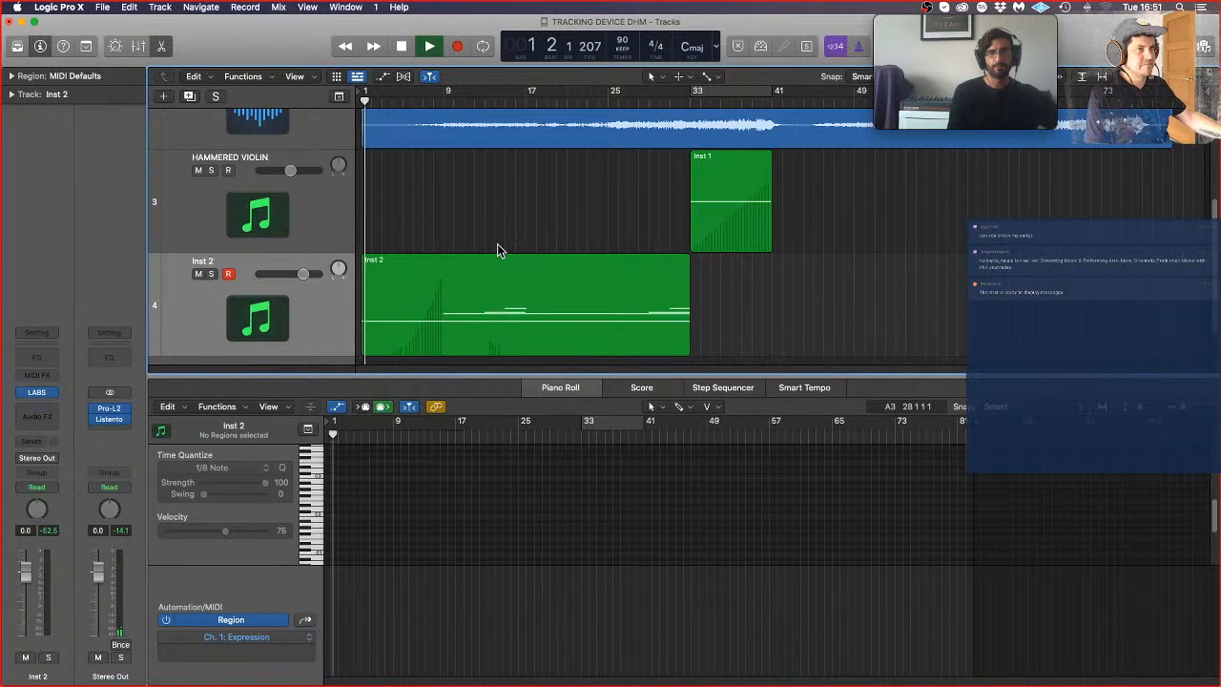
pyautogui.doubleClick(219, 260)
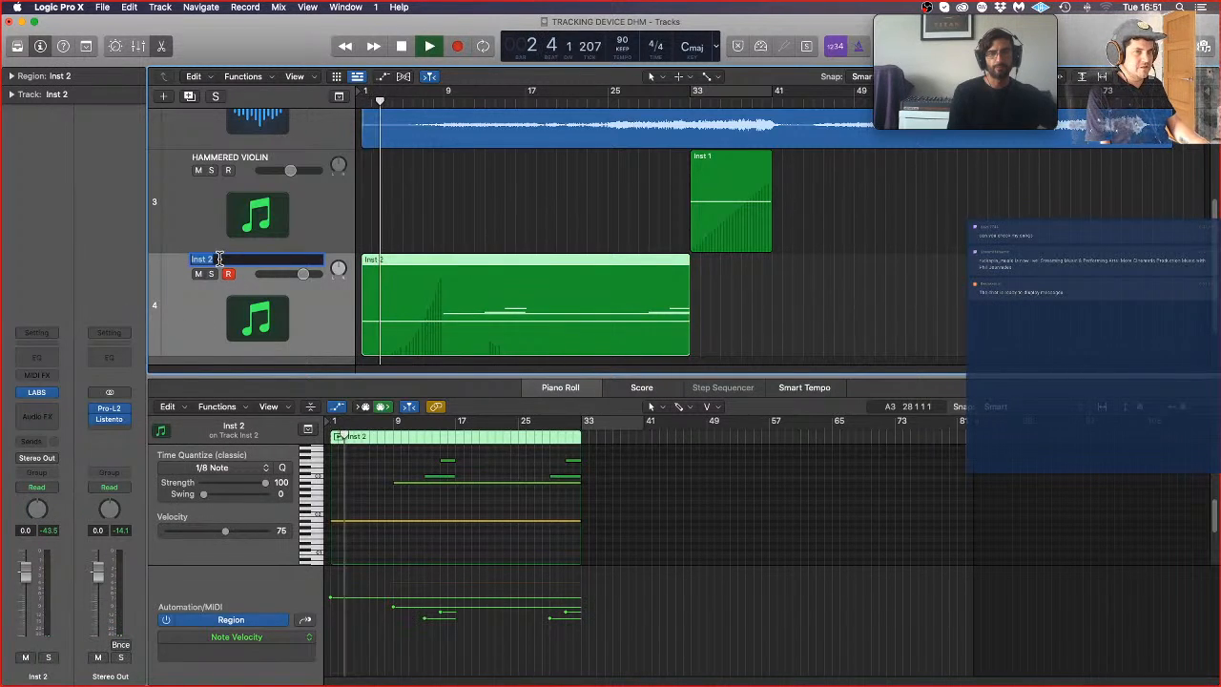
pyautogui.write('CELLO')
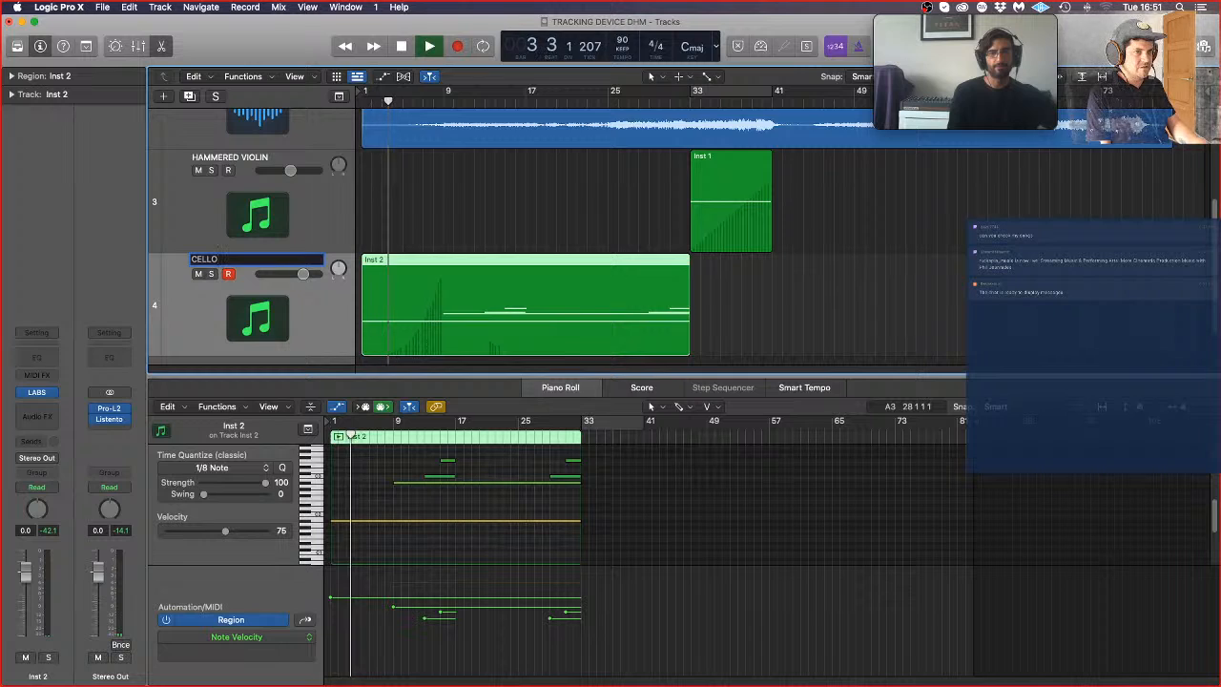
pyautogui.write(' SUL TASTO')
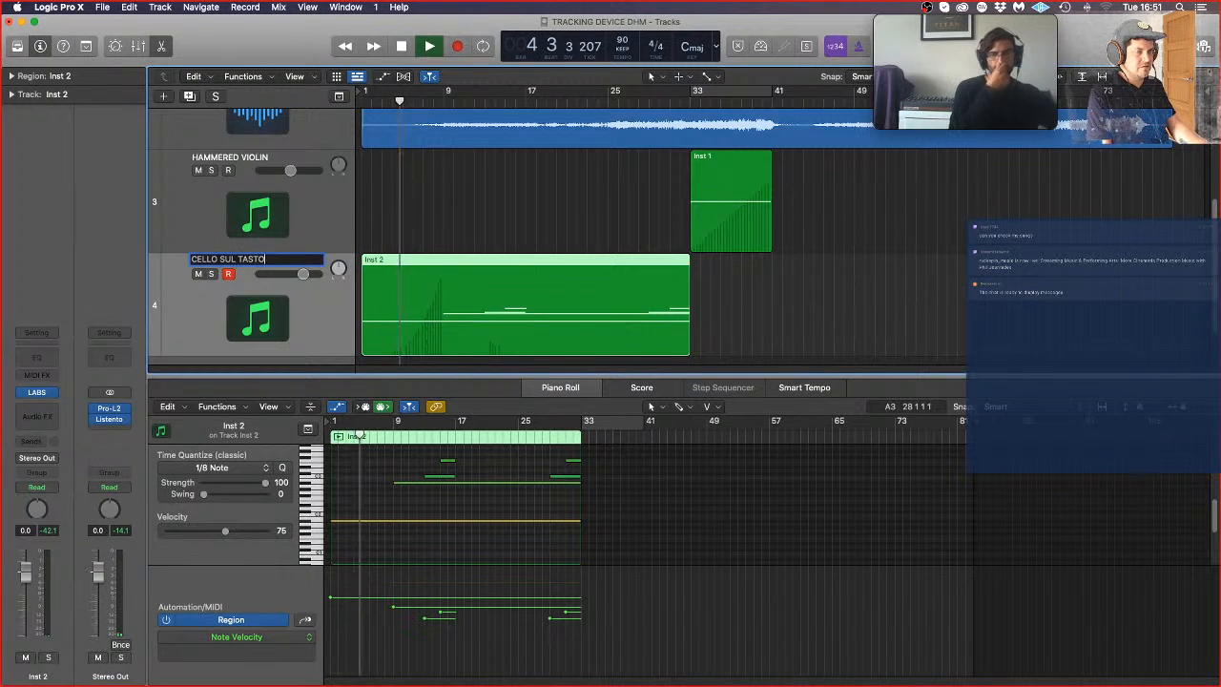
pyautogui.press('Return')
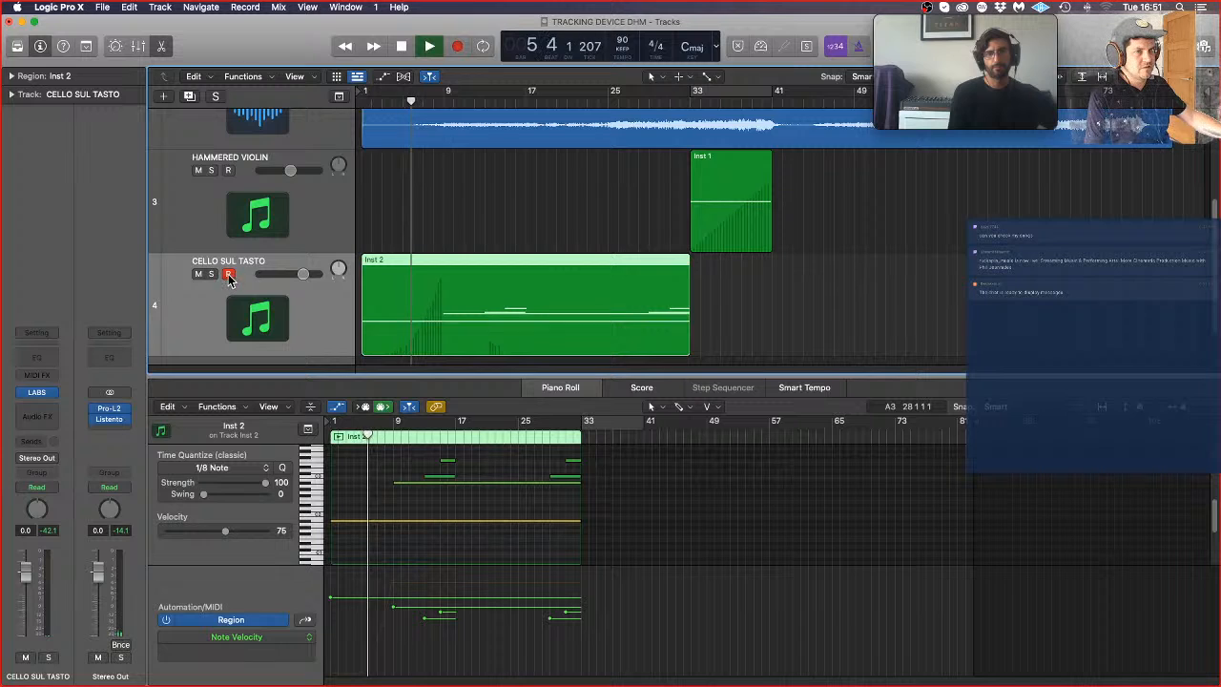
# Step: Create one software instrument track with an empty channel strip, and load LABS as its instrument
pyautogui.click(164, 96)
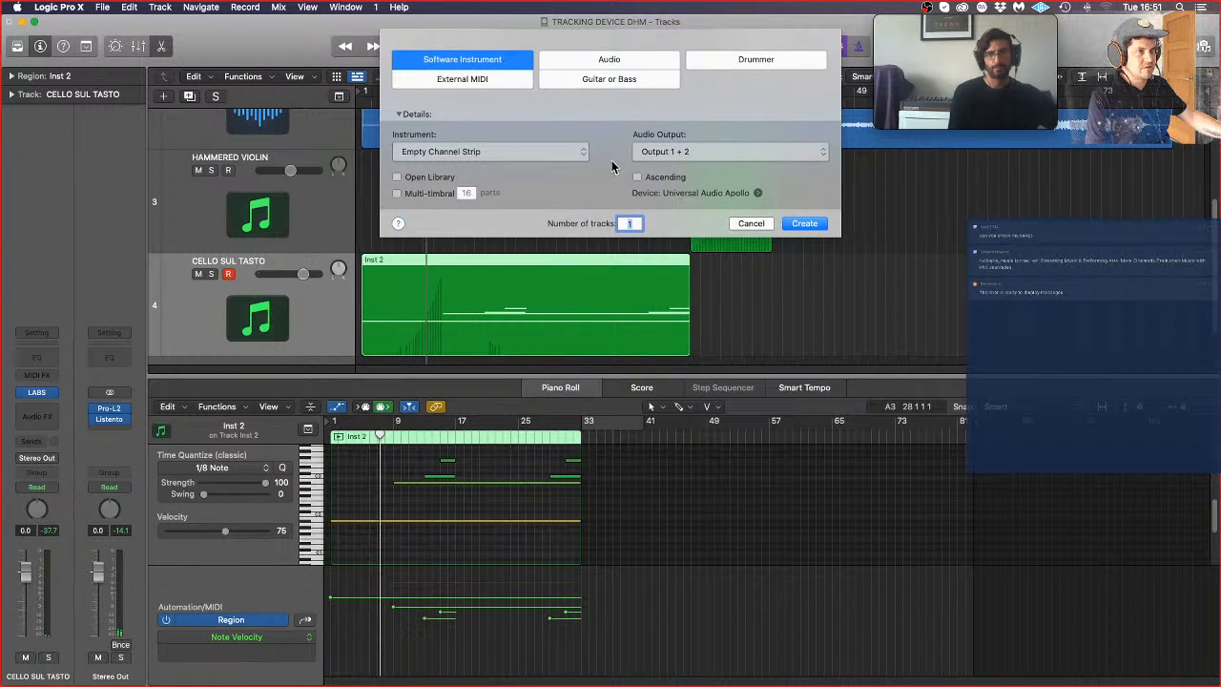
pyautogui.press('Return')
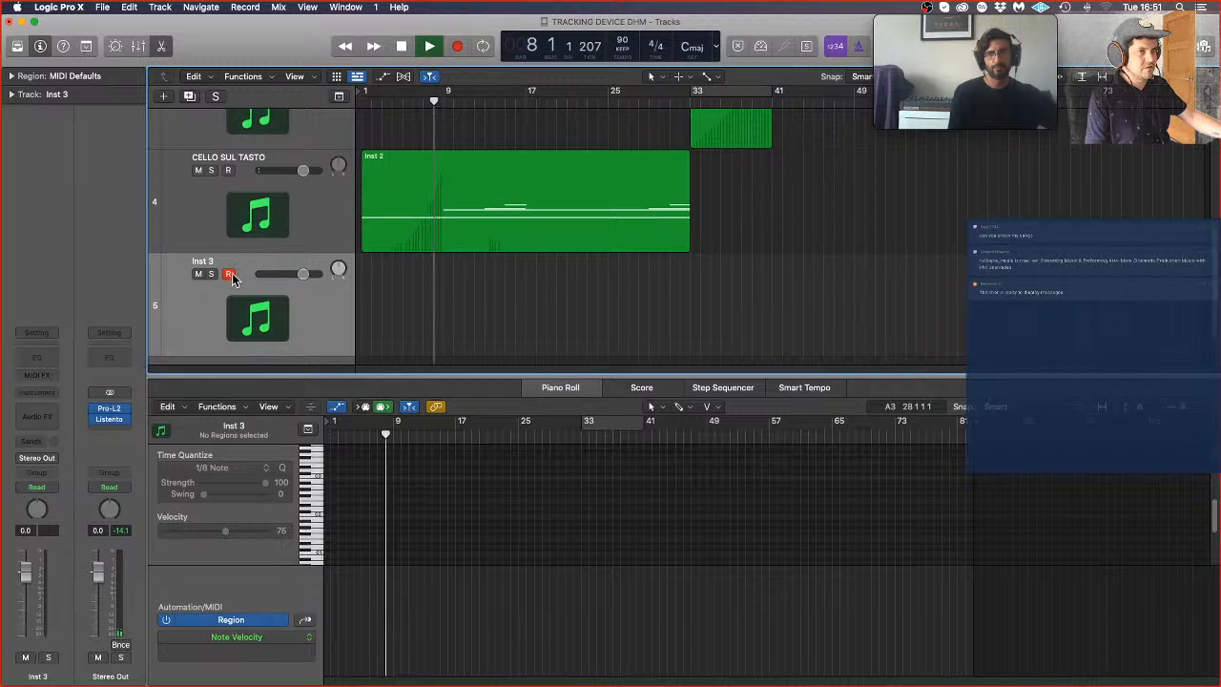
pyautogui.click(43, 392)
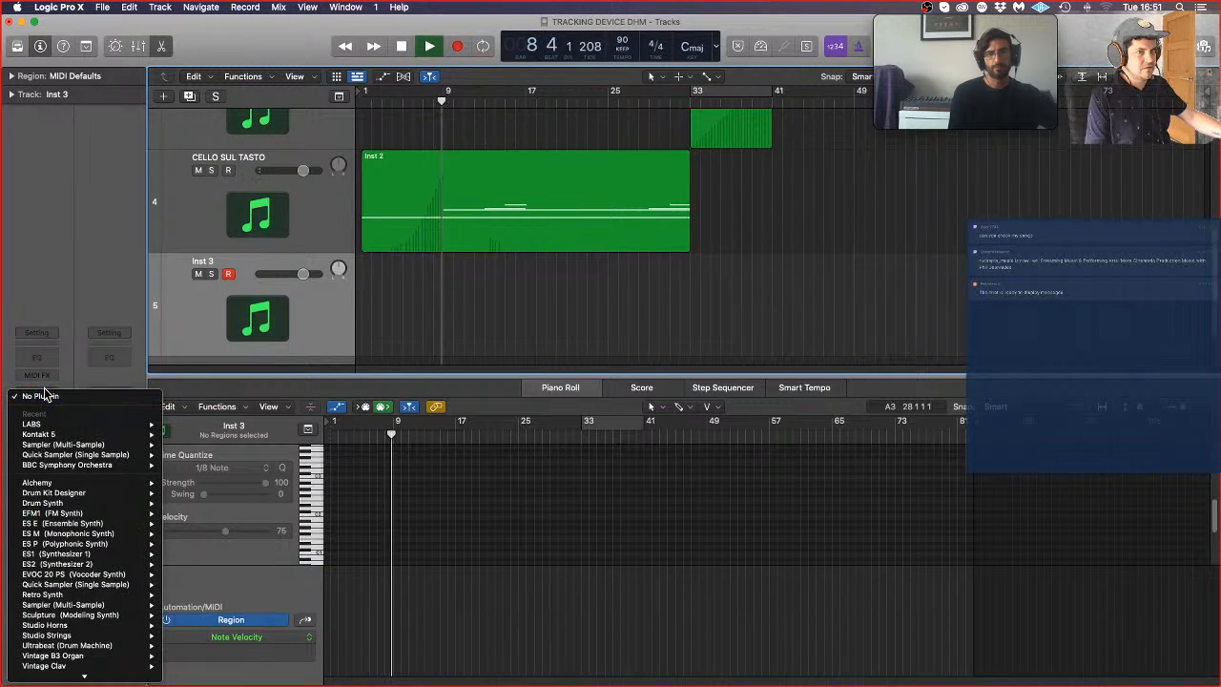
pyautogui.moveTo(143, 424)
pyautogui.click(186, 428)
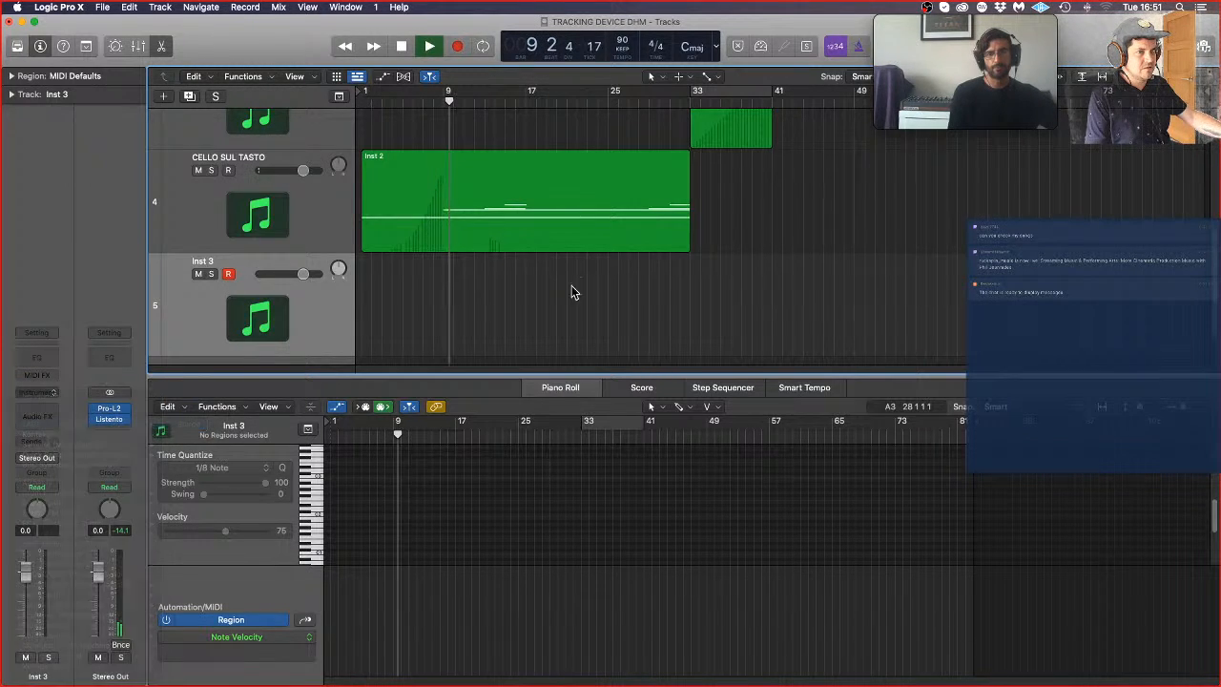
# Step: Filter the LABS presets by Experimental and load the Granular Whalesong preset Dolphin Whistle
pyautogui.click(669, 284)
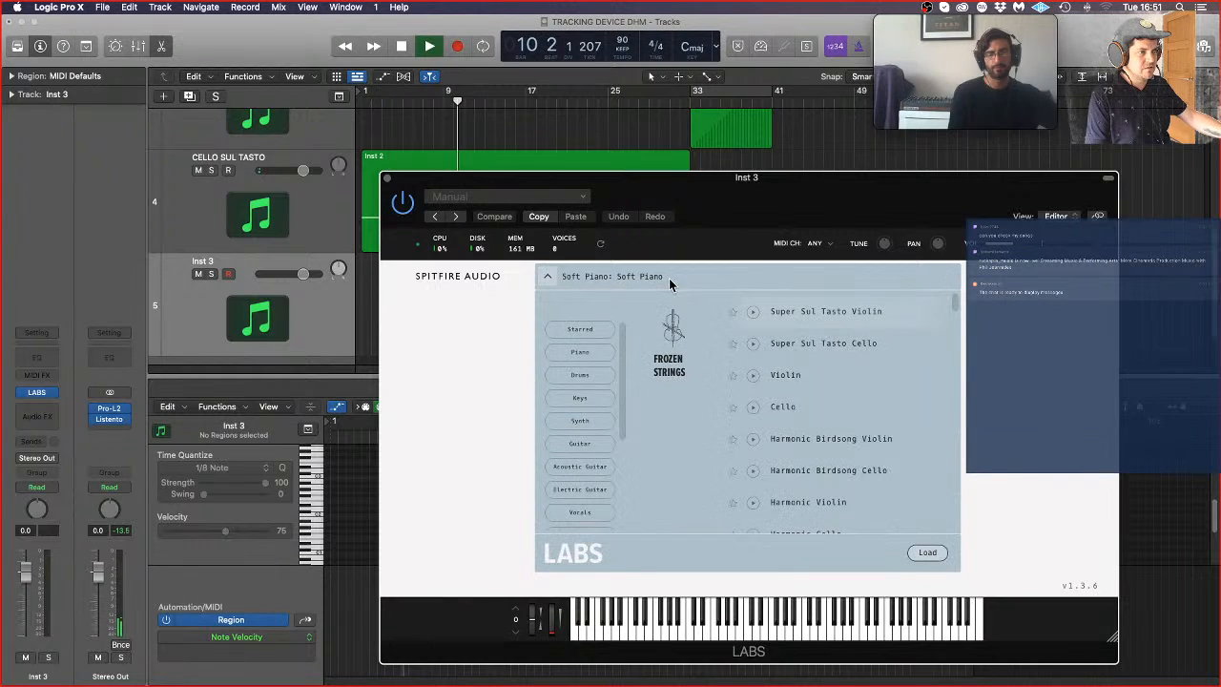
pyautogui.scroll(-5, 590, 446)
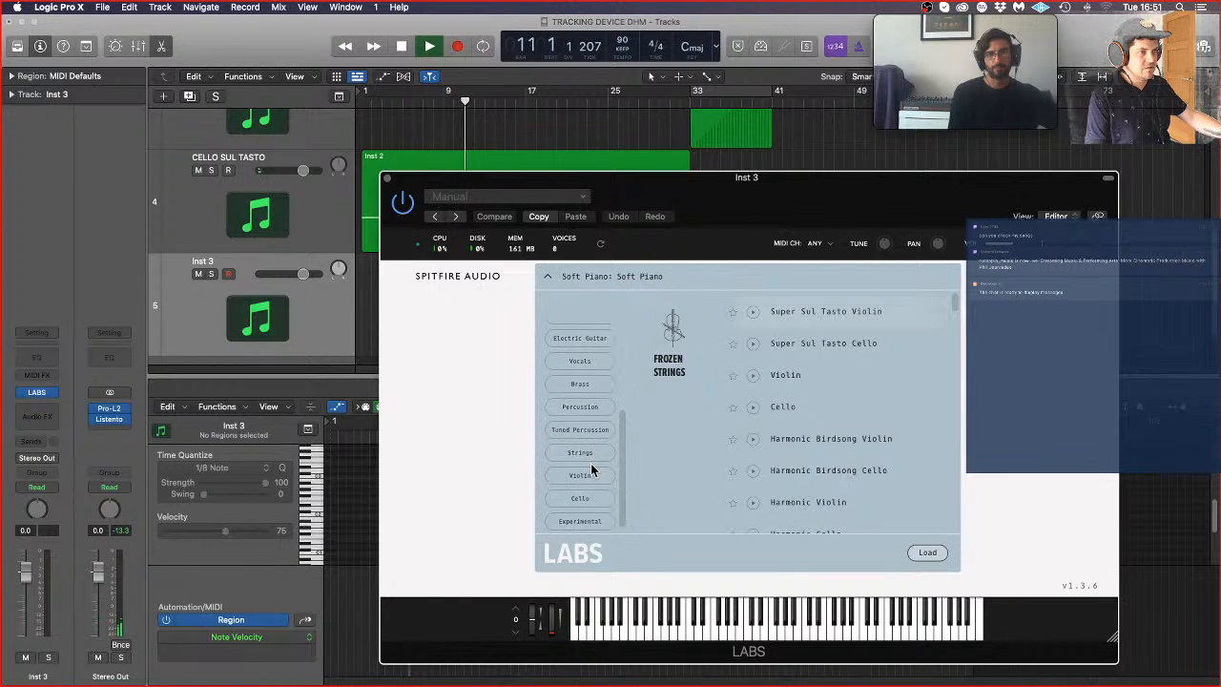
pyautogui.click(606, 526)
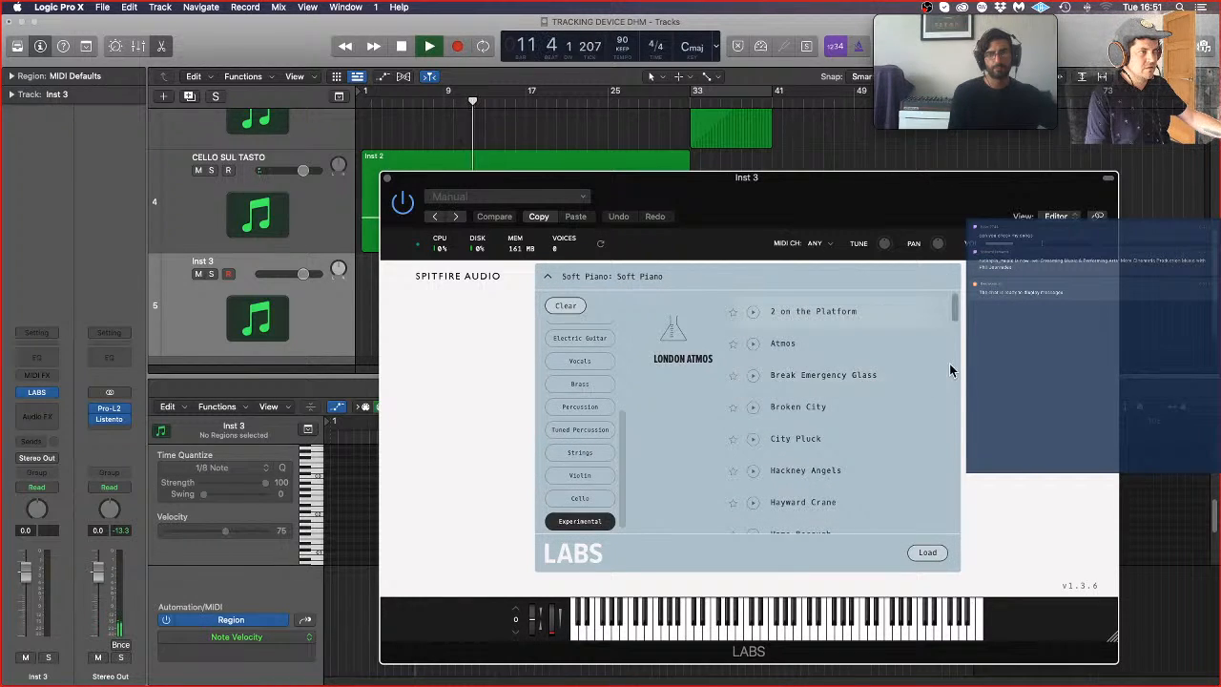
pyautogui.scroll(-2, 945, 372)
pyautogui.scroll(-4, 939, 379)
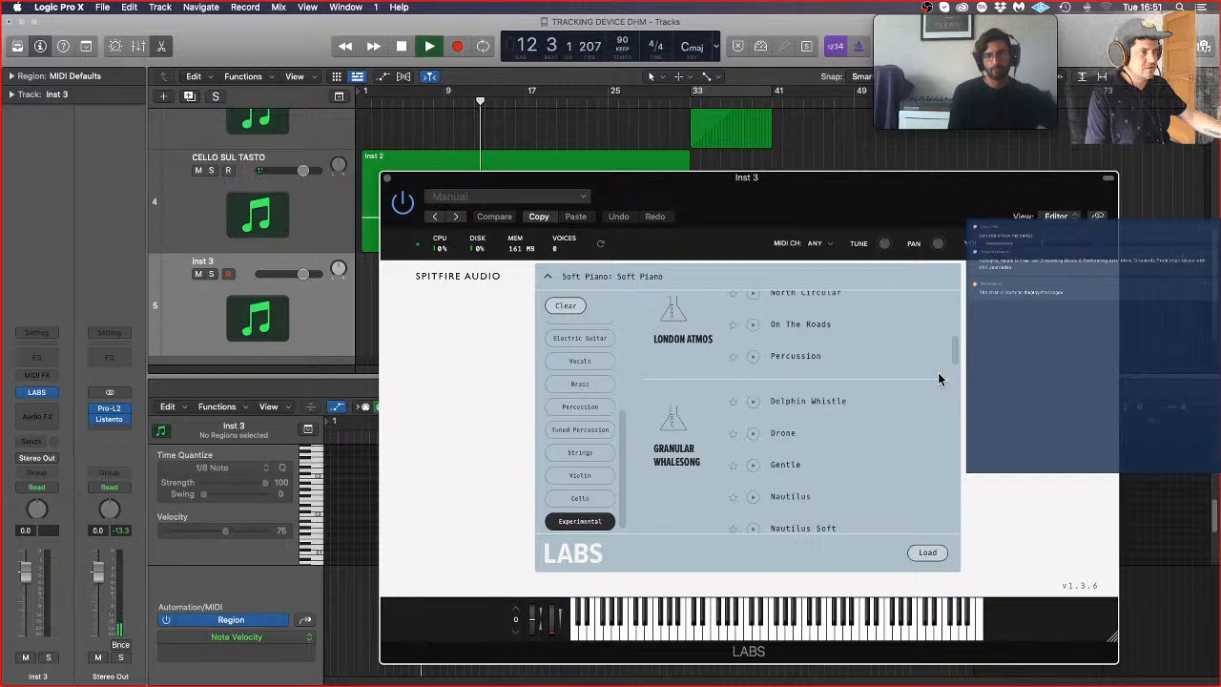
pyautogui.scroll(-1, 938, 372)
pyautogui.click(844, 369)
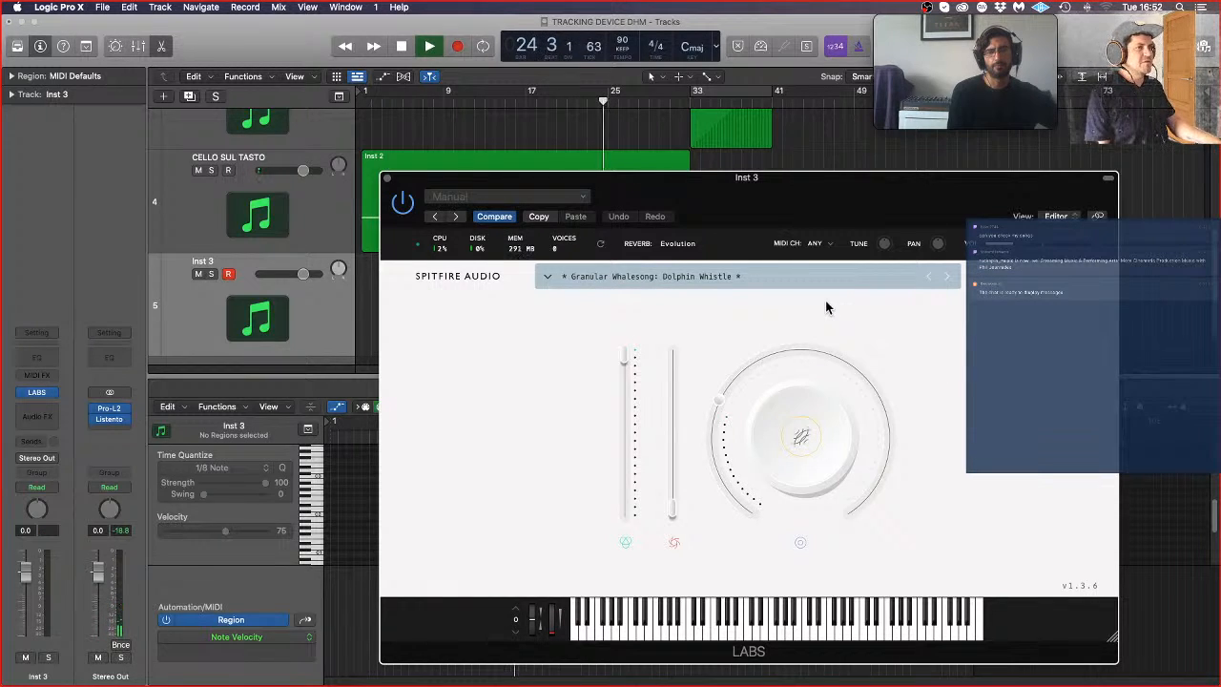
# Step: Restart playback from bar 1, and rename the Inst 3 track as DOLPHIN PLUCK
pyautogui.press('Return')
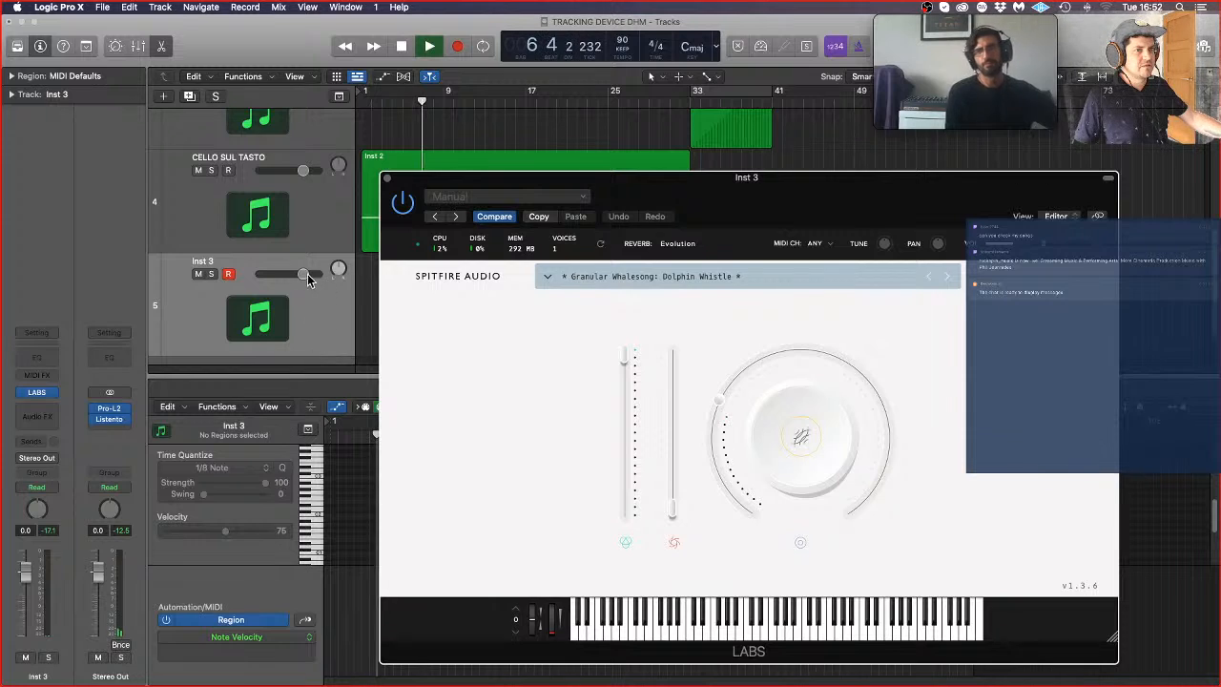
pyautogui.doubleClick(204, 260)
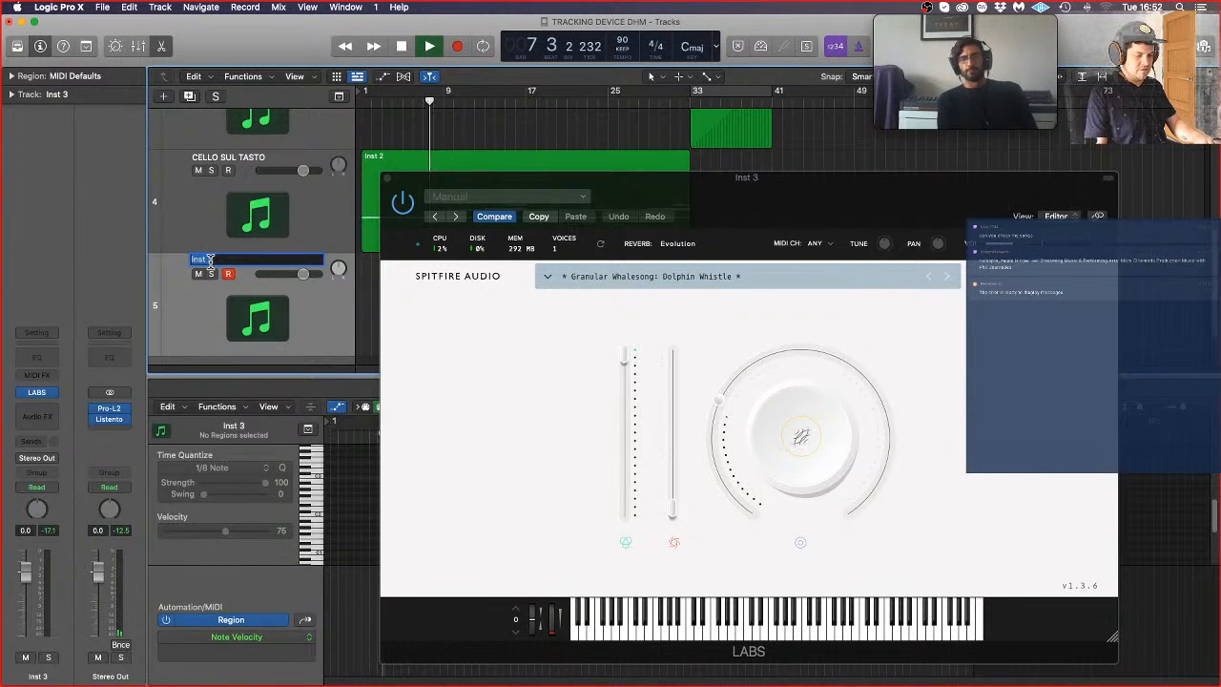
pyautogui.write('DOLPHIN')
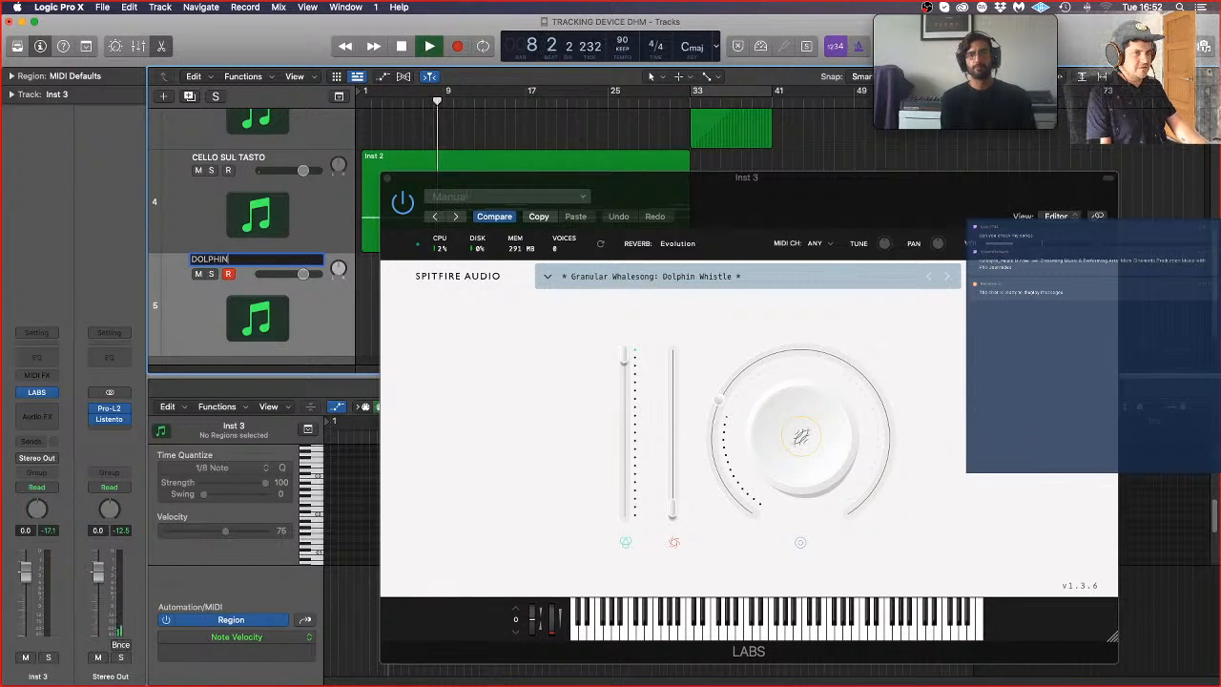
pyautogui.write(' PLUCK')
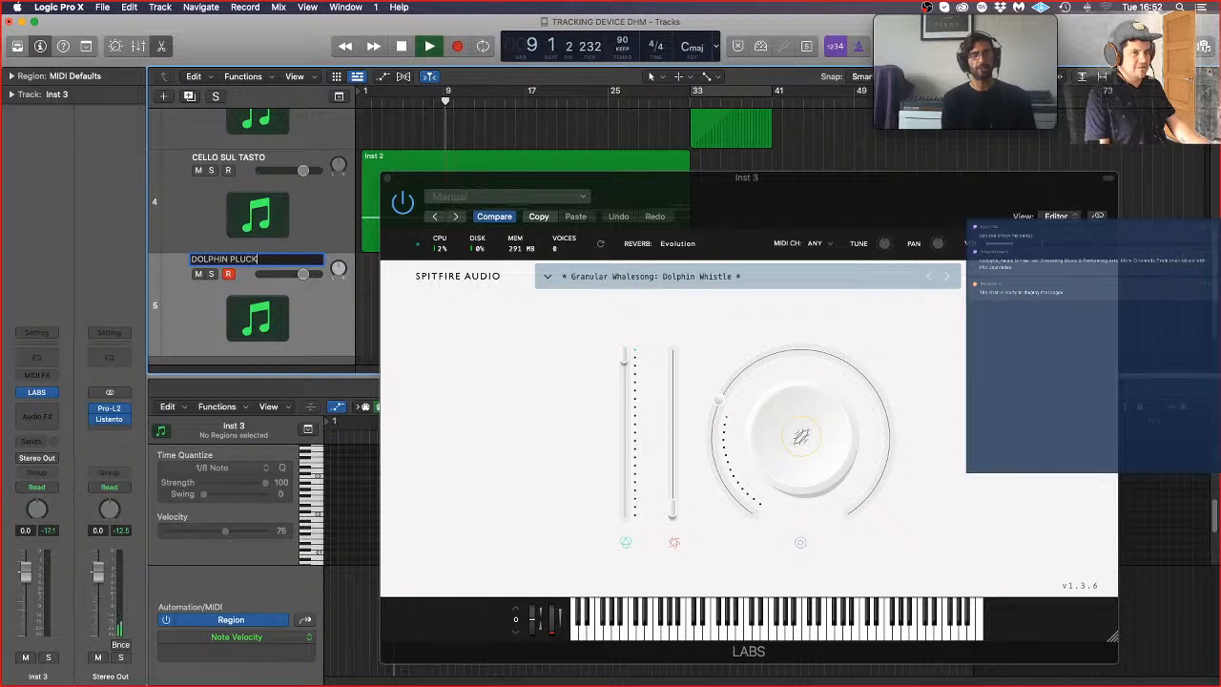
pyautogui.press('Return')
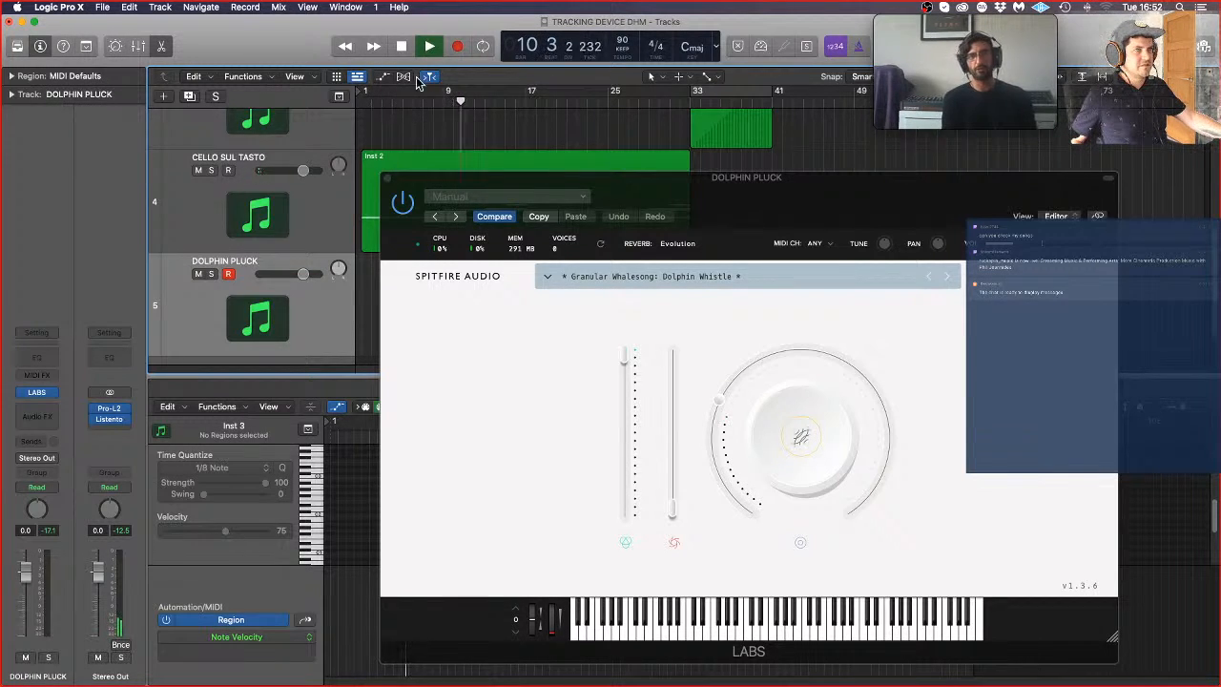
# Step: Turn on Low Latency Mode, and record a short part on the DOLPHIN PLUCK track at about bars 14 to 18
pyautogui.click(761, 47)
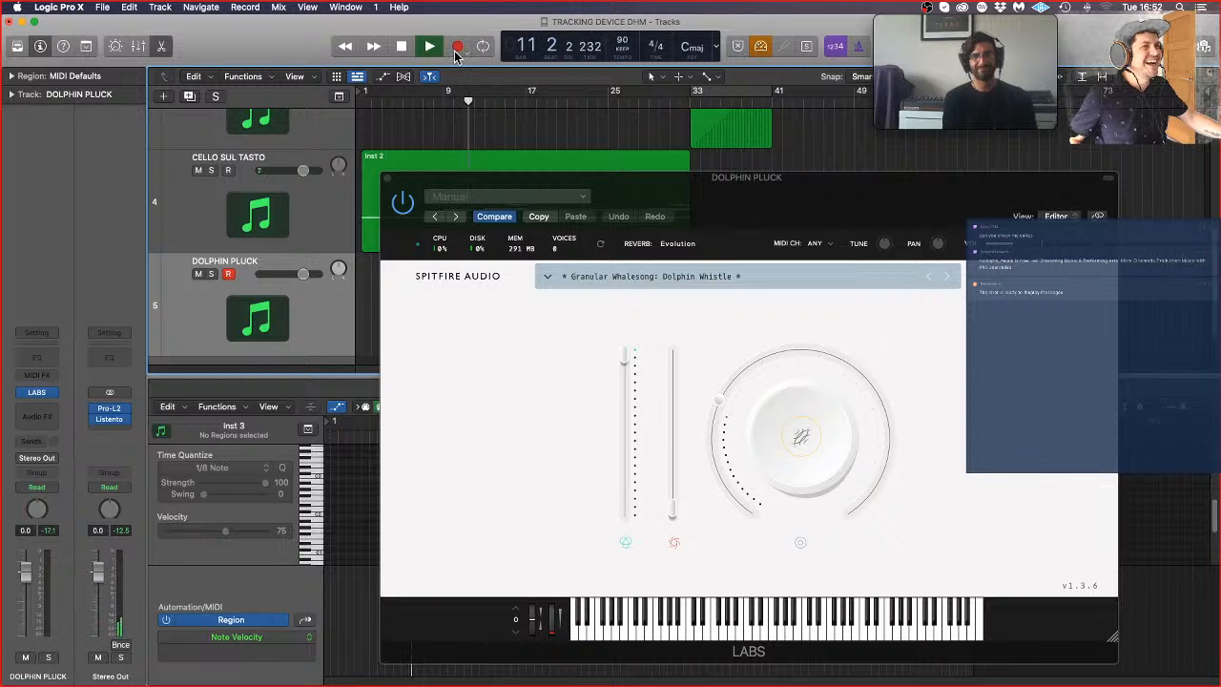
pyautogui.click(458, 46)
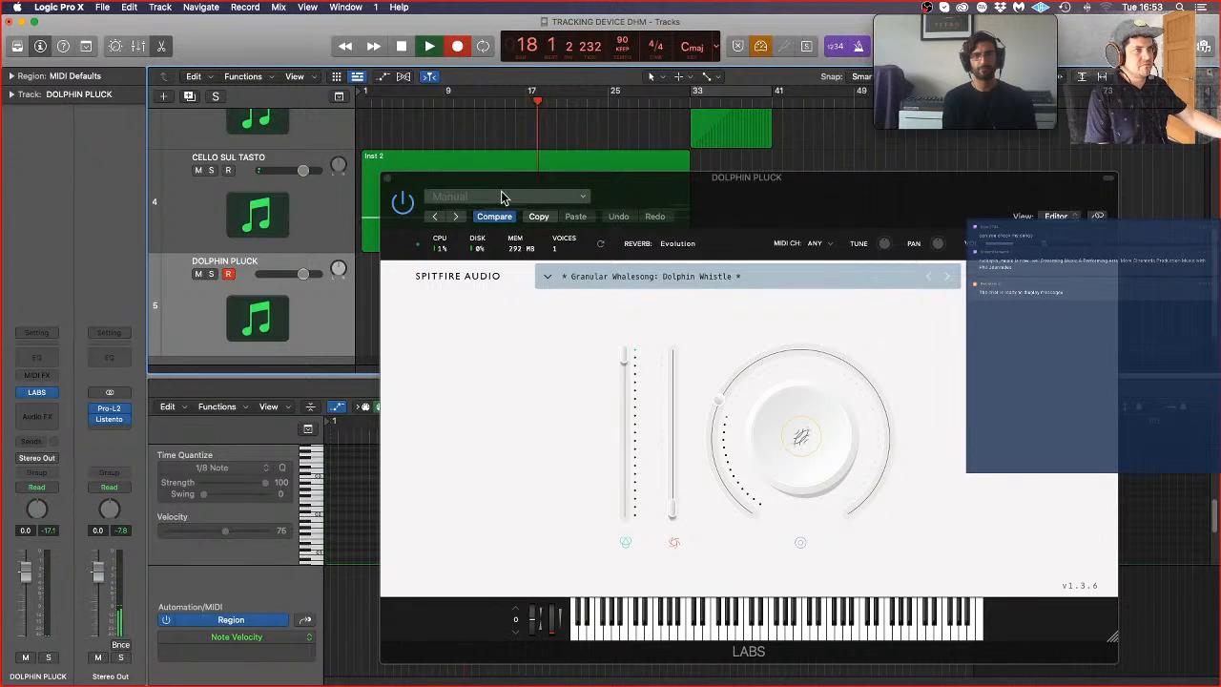
pyautogui.press('space')
pyautogui.click(387, 178)
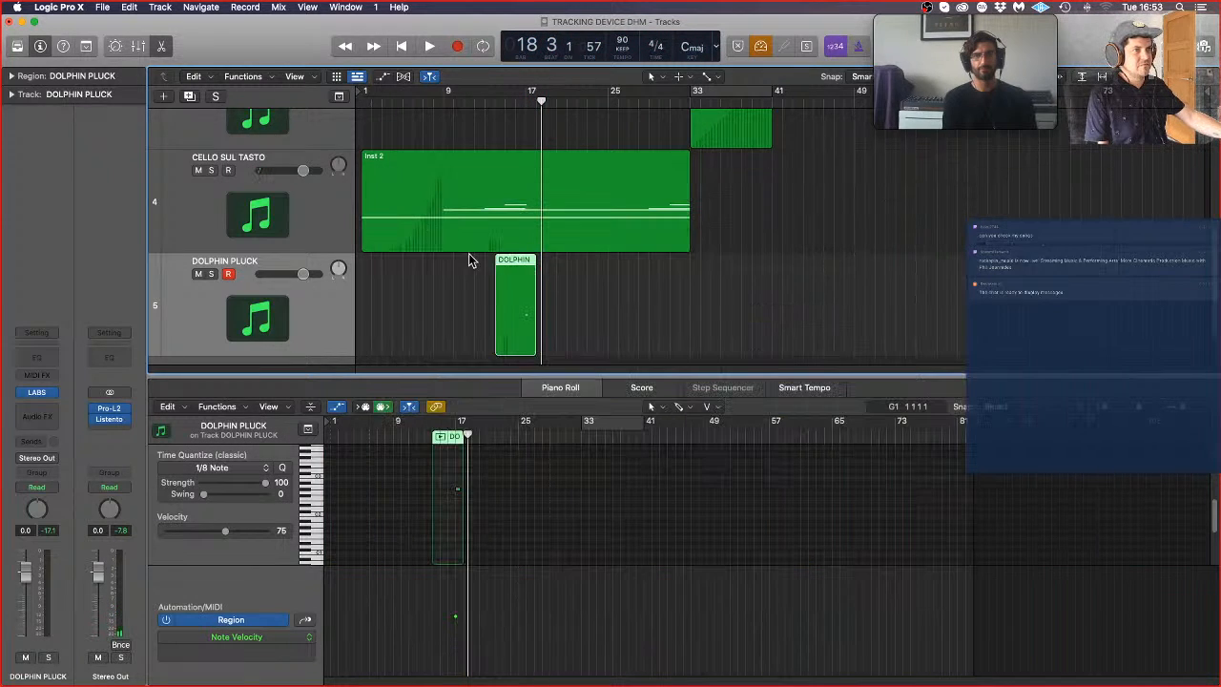
# Step: Move the recorded DOLPHIN PLUCK region about one and a half bars later in the piano roll
pyautogui.click(563, 296)
pyautogui.click(521, 310)
pyautogui.scroll(3, 513, 513)
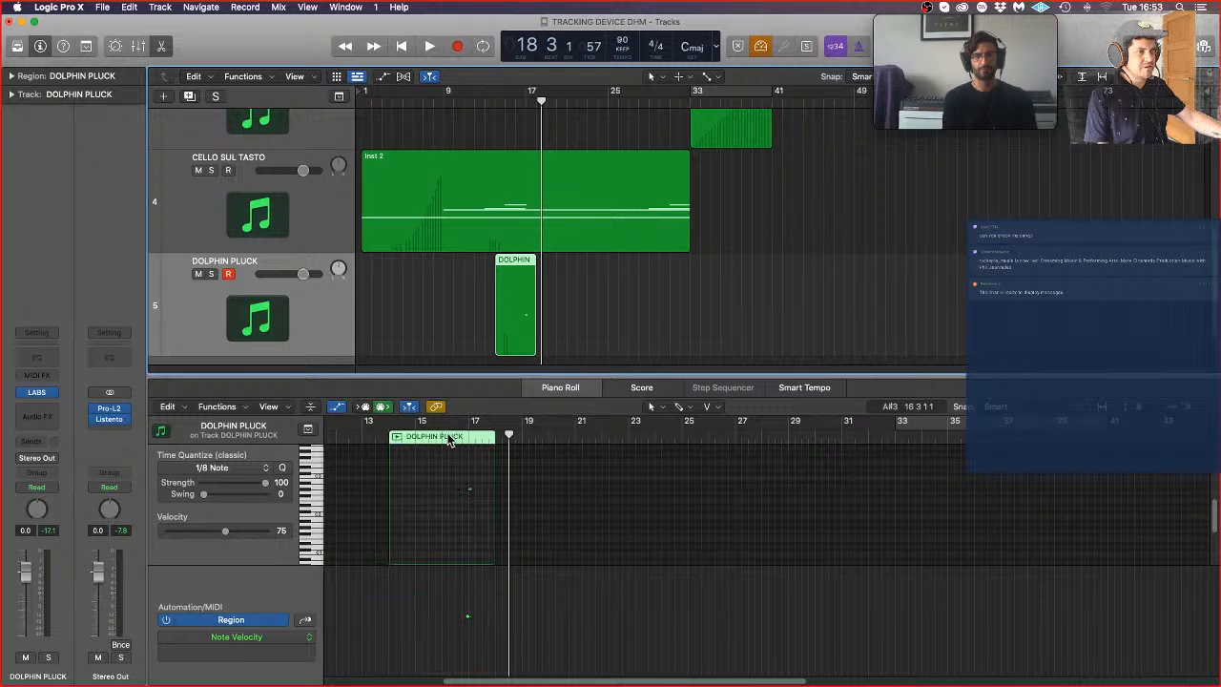
pyautogui.moveTo(439, 441); pyautogui.dragTo(480, 442)
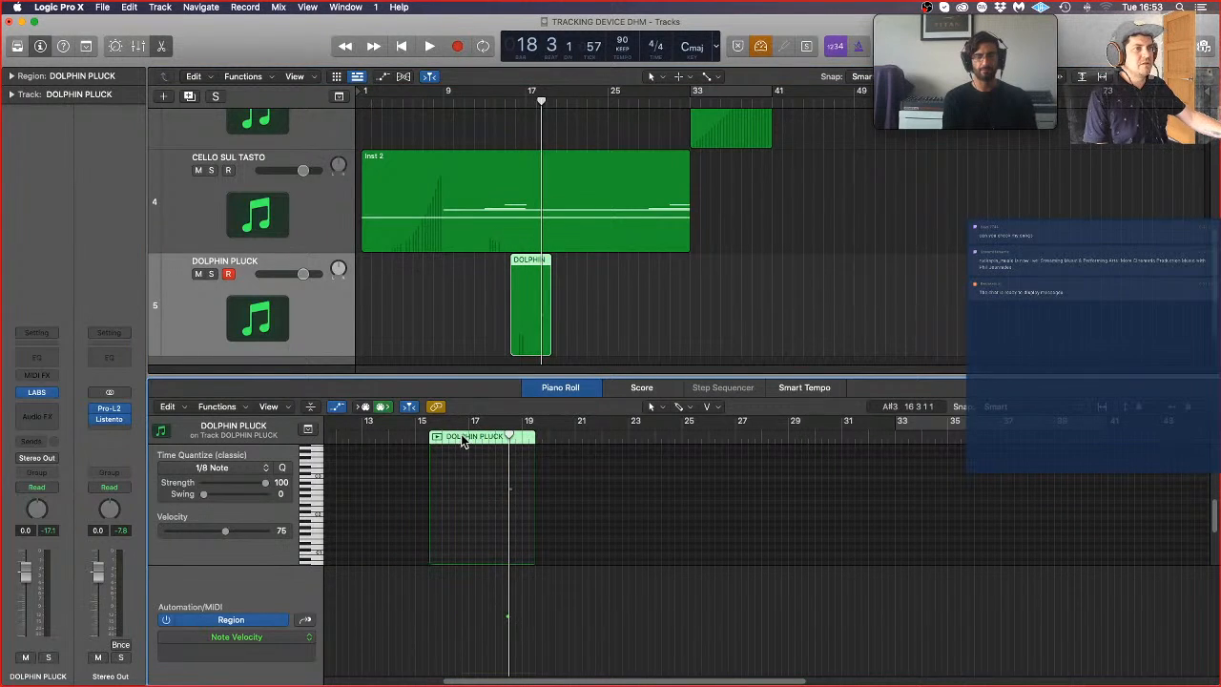
# Step: During playback, split the DOLPHIN PLUCK region at bar 17 and near bar 19, and trim it to the part between
pyautogui.press('space')
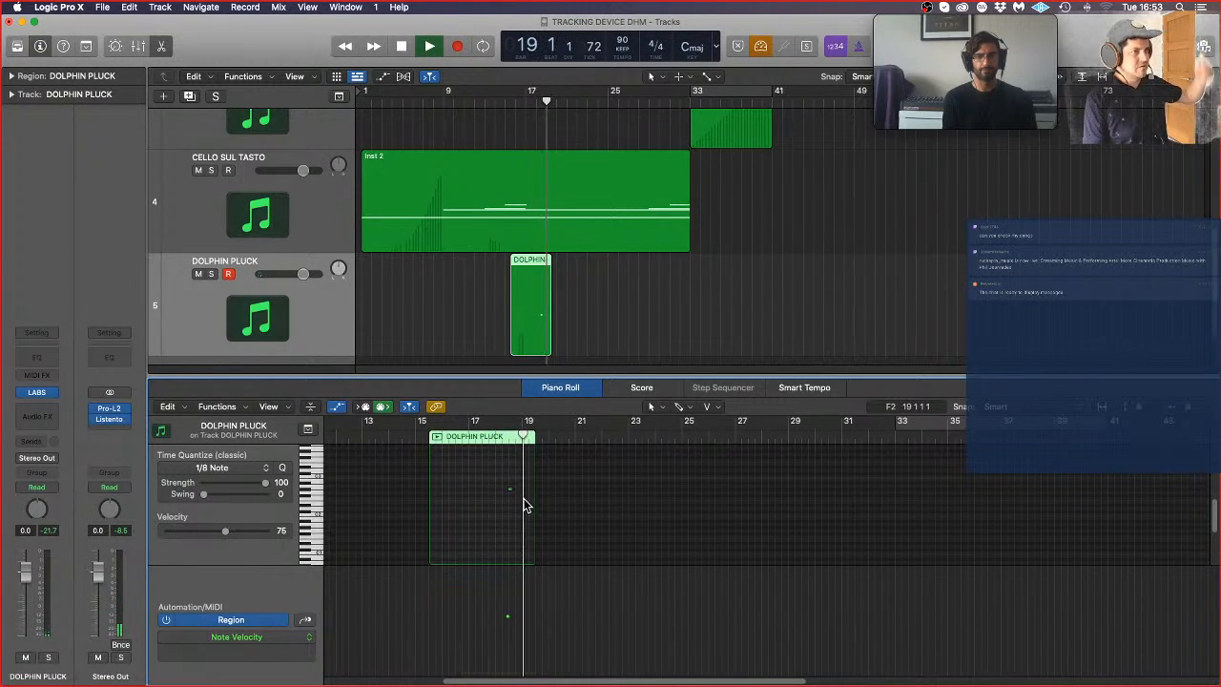
pyautogui.click(529, 294)
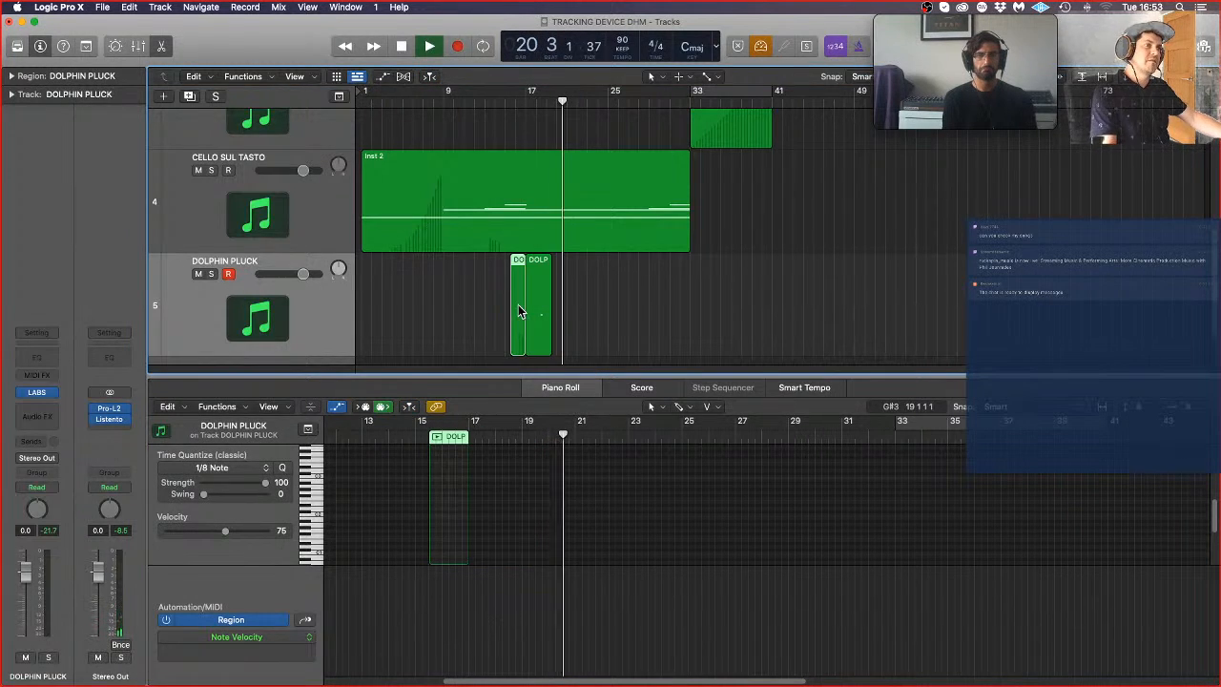
pyautogui.press('Delete')
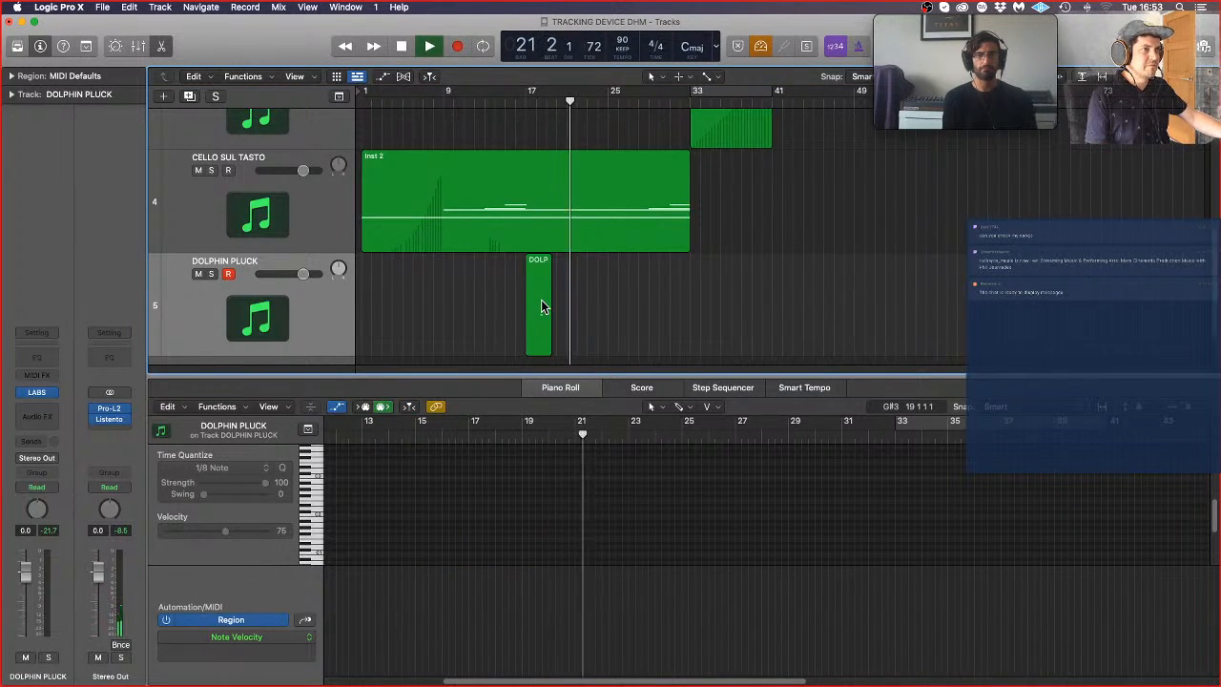
pyautogui.click(546, 303)
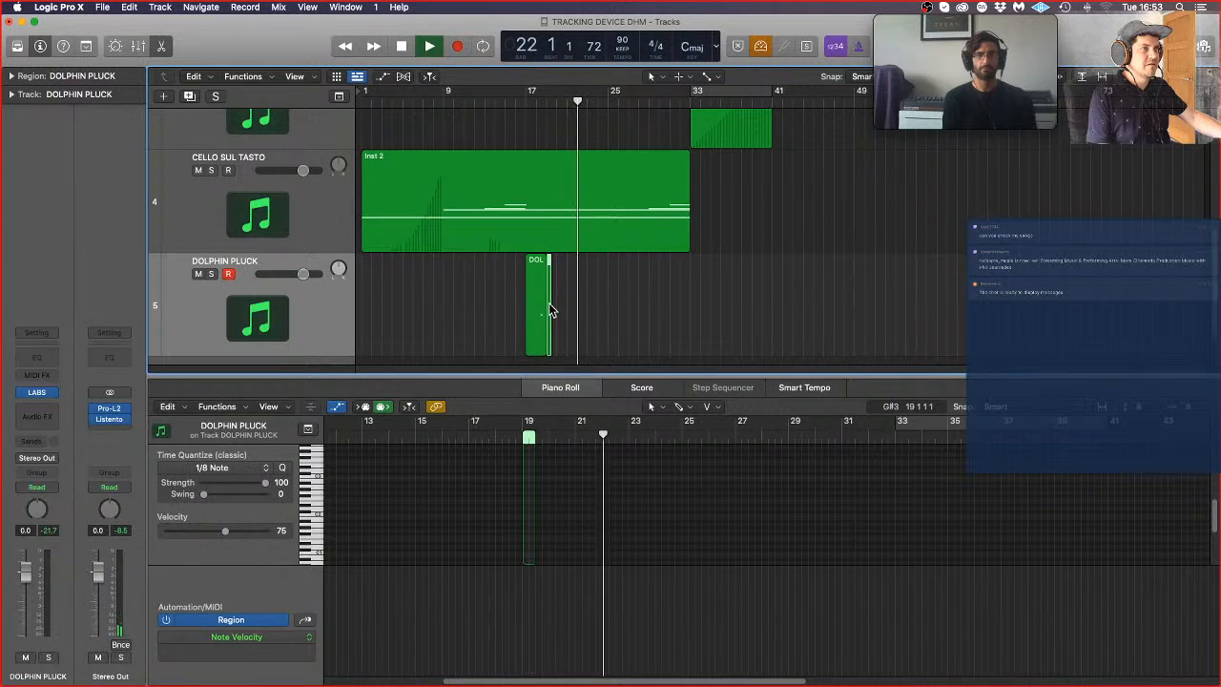
# Step: Copy the trimmed DOLPHIN PLUCK region to bar 21, and copy both regions to bars 25 and 29
pyautogui.moveTo(534, 308); pyautogui.dragTo(573, 309)
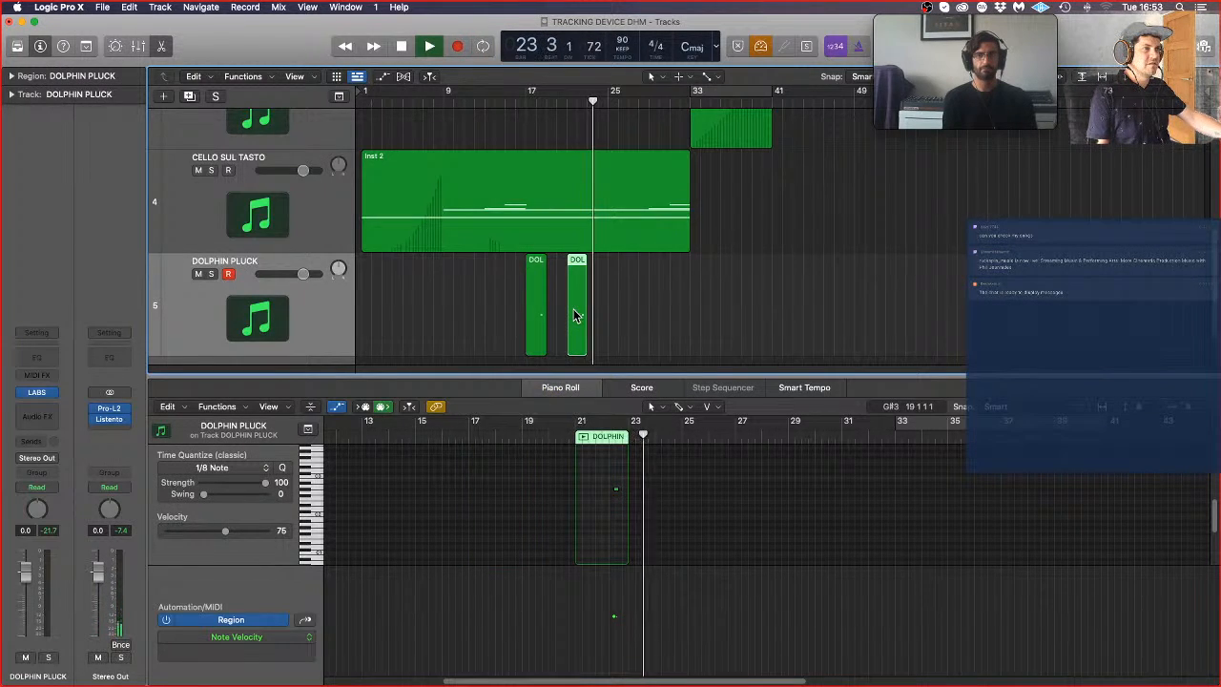
pyautogui.click(573, 310)
pyautogui.keyDown('shift'); pyautogui.click(538, 311); pyautogui.keyUp('shift')
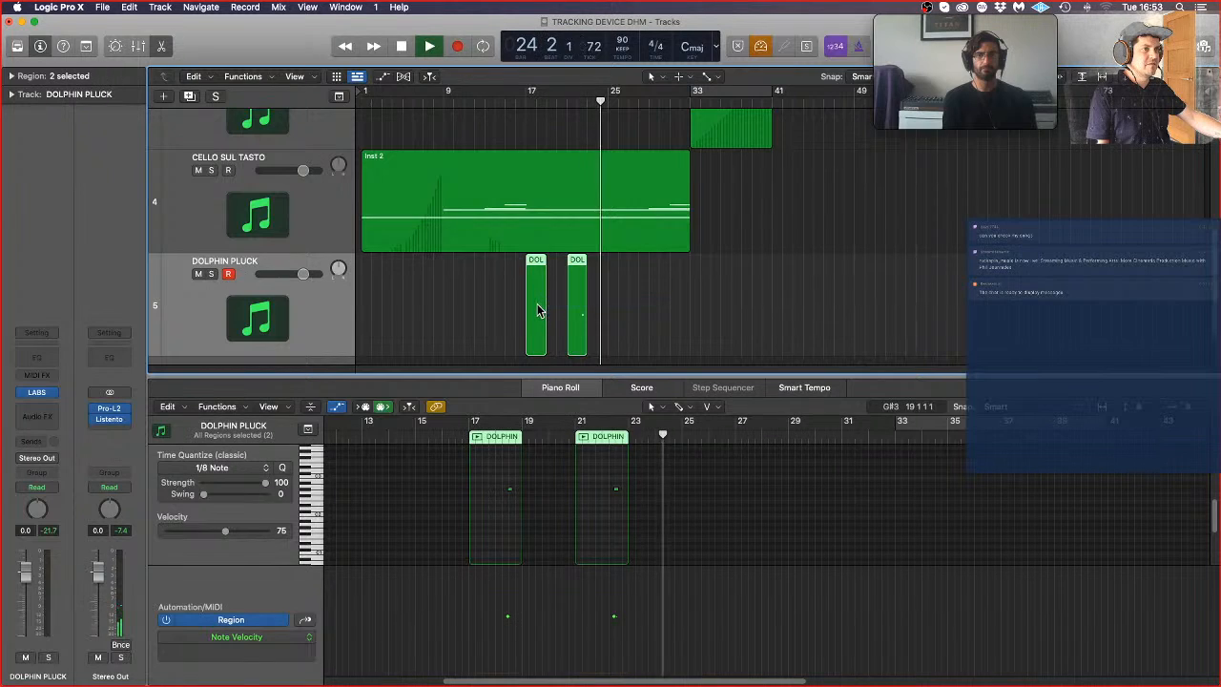
pyautogui.moveTo(537, 310); pyautogui.dragTo(620, 309)
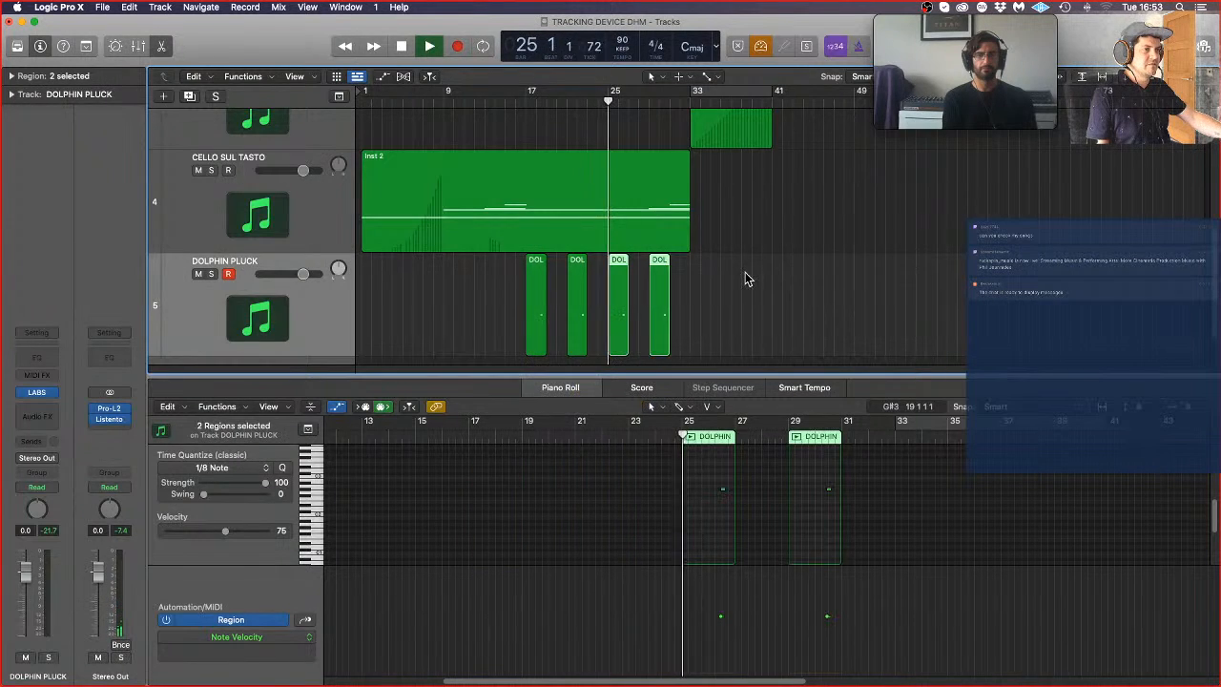
# Step: Delete the third DOLPHIN PLUCK region, at bar 25
pyautogui.click(746, 276)
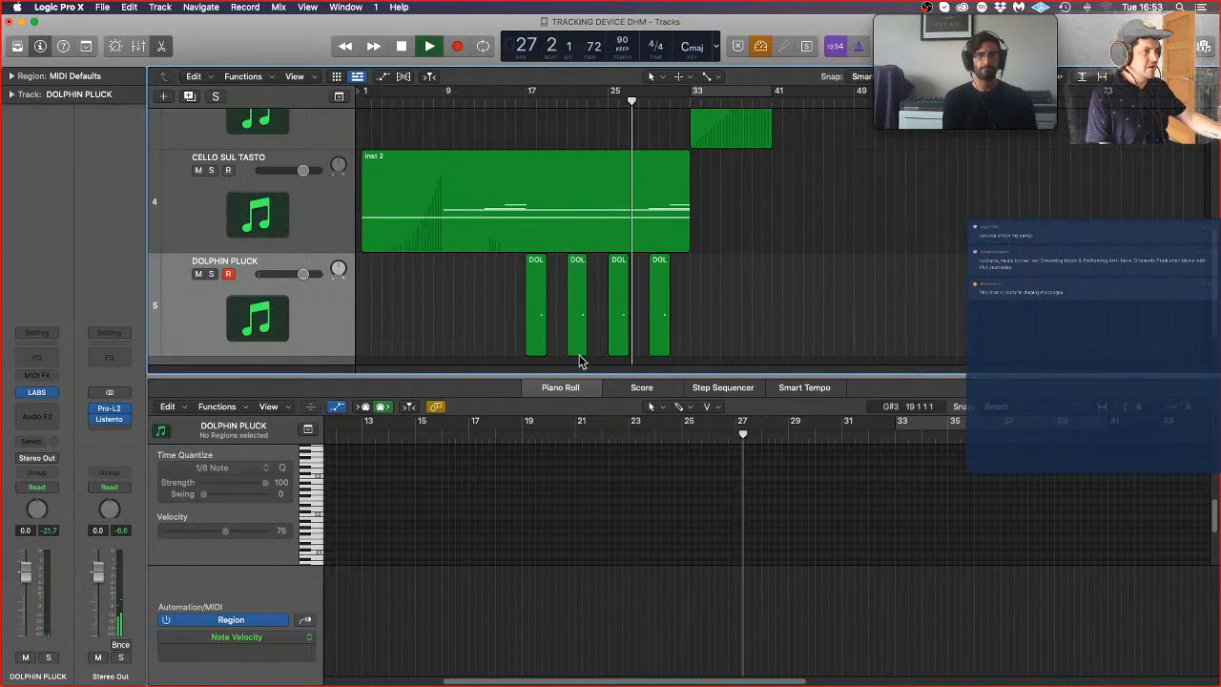
pyautogui.click(613, 319)
pyautogui.press('Delete')
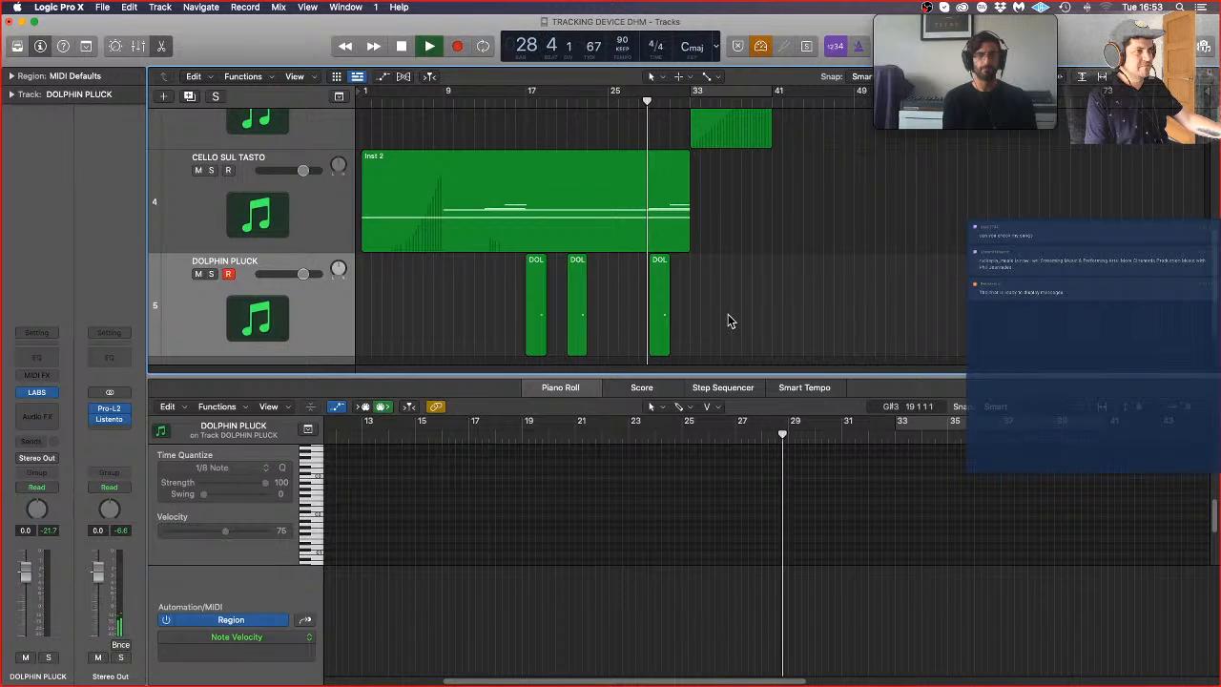
# Step: Arrange four DOLPHIN PLUCK regions to start at bars 19, 23, 27 and 31, and stop playback
pyautogui.click(656, 318)
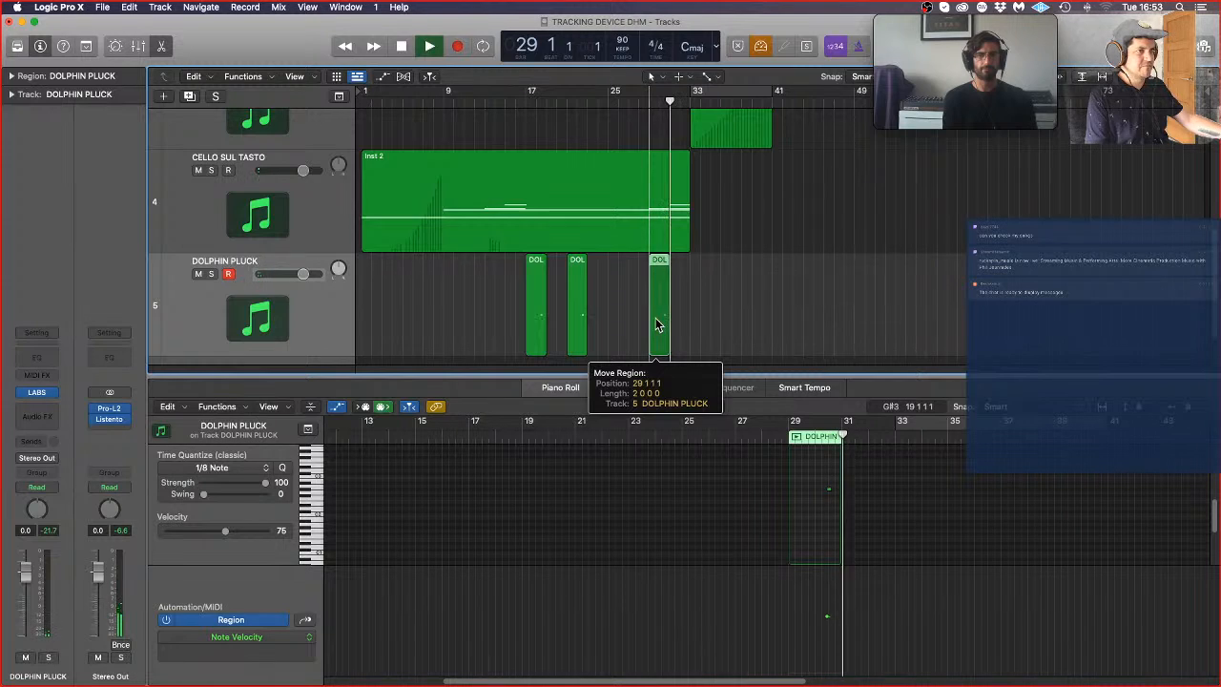
pyautogui.moveTo(655, 318); pyautogui.dragTo(560, 316)
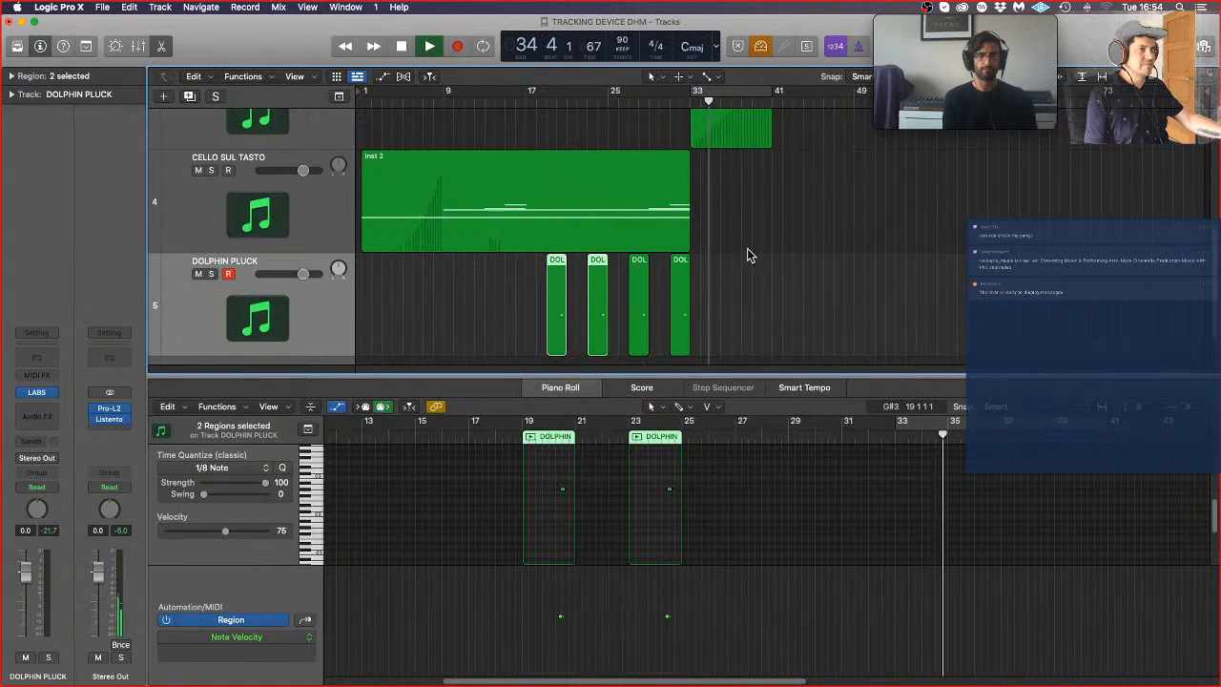
pyautogui.click(786, 291)
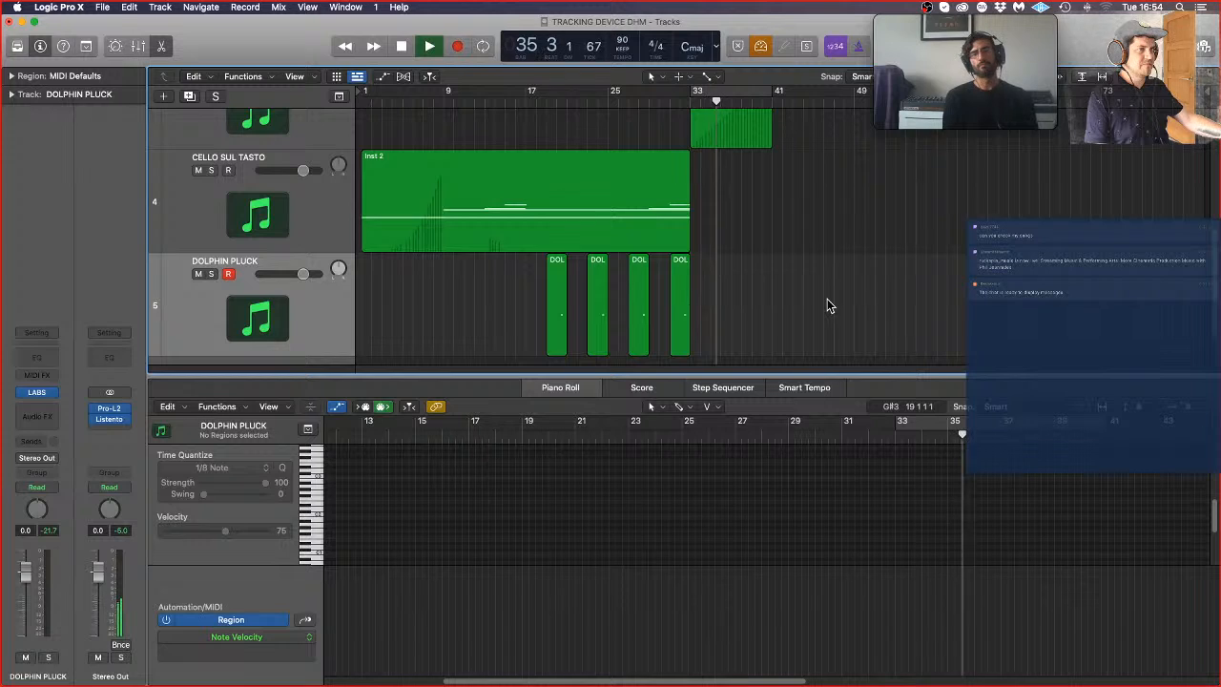
pyautogui.press('space')
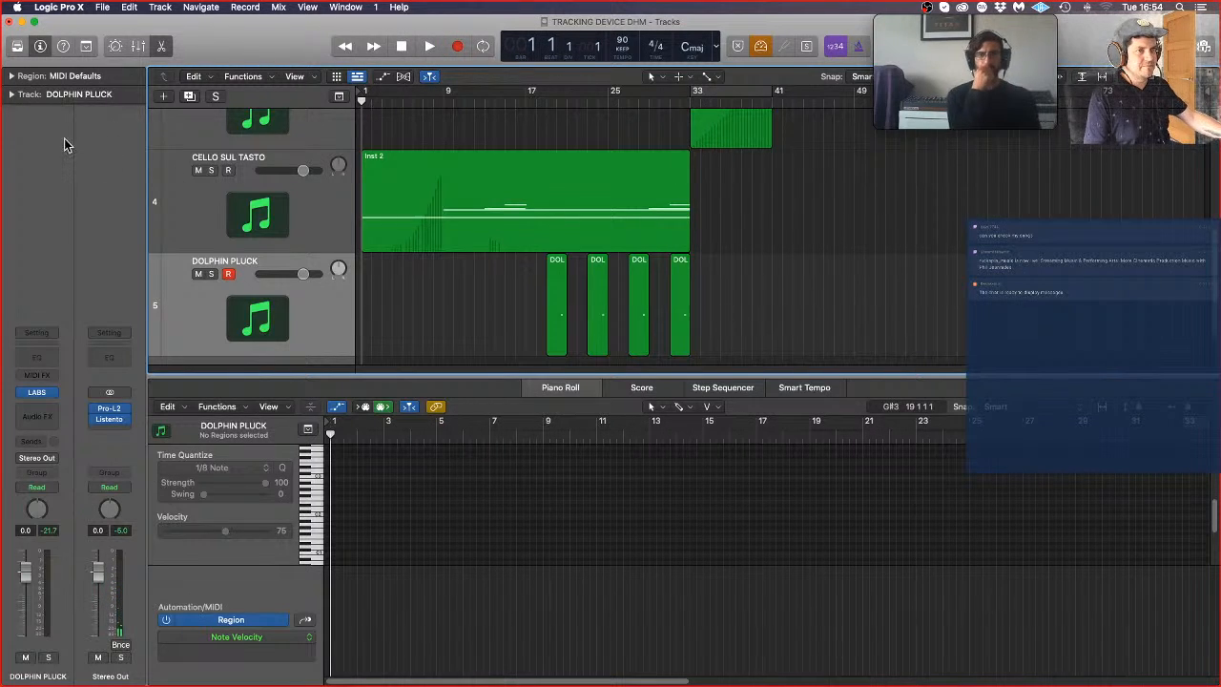
# Step: Create another software instrument track below DOLPHIN PLUCK, and load LABS as its instrument
pyautogui.click(163, 95)
pyautogui.click(806, 223)
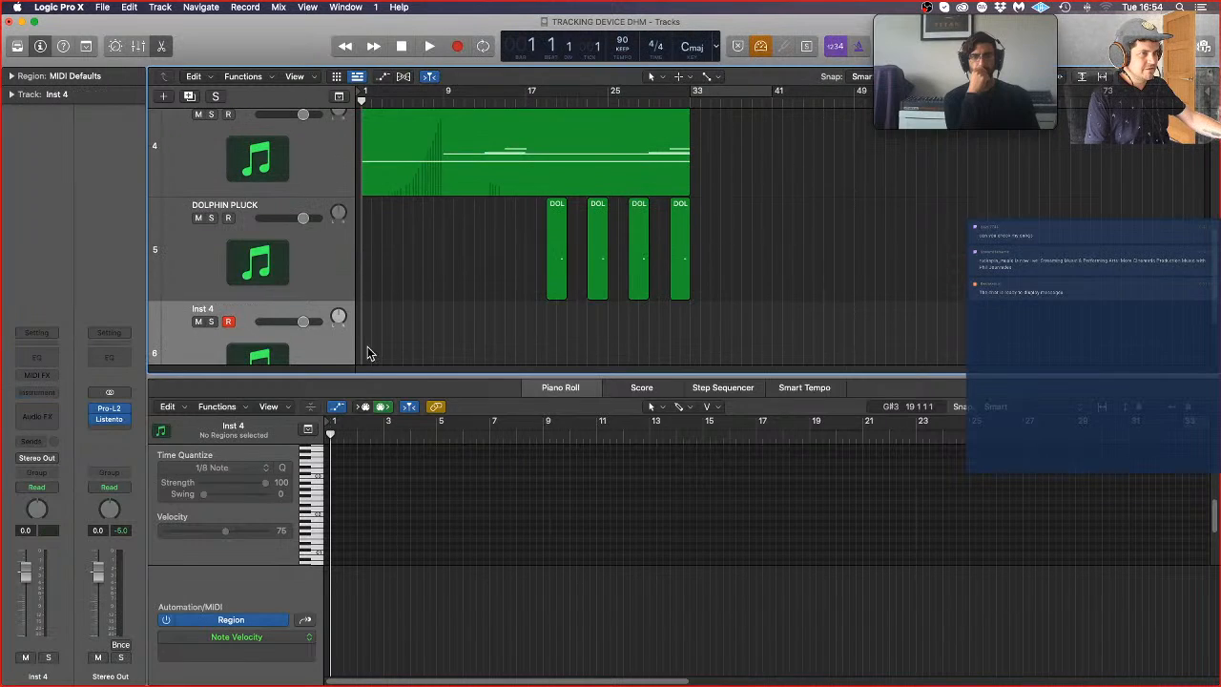
pyautogui.click(52, 393)
pyautogui.click(745, 334)
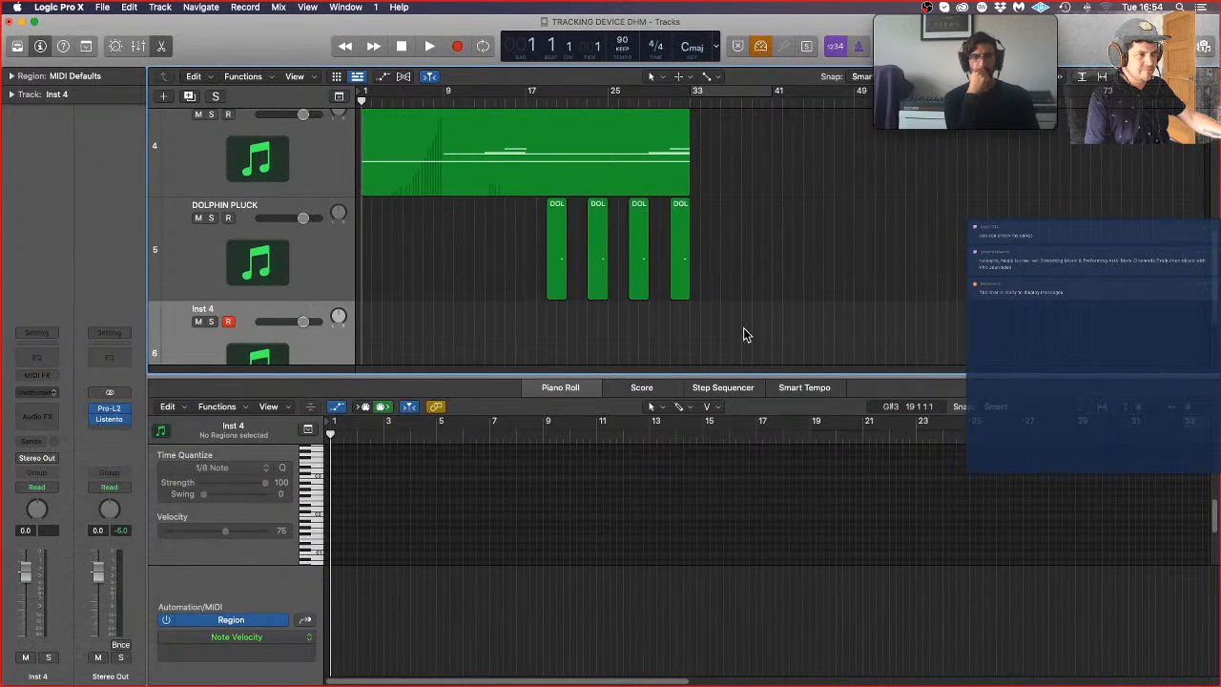
# Step: Filter the LABS presets by Cello, look through them, and switch the filter to Strings
pyautogui.click(659, 276)
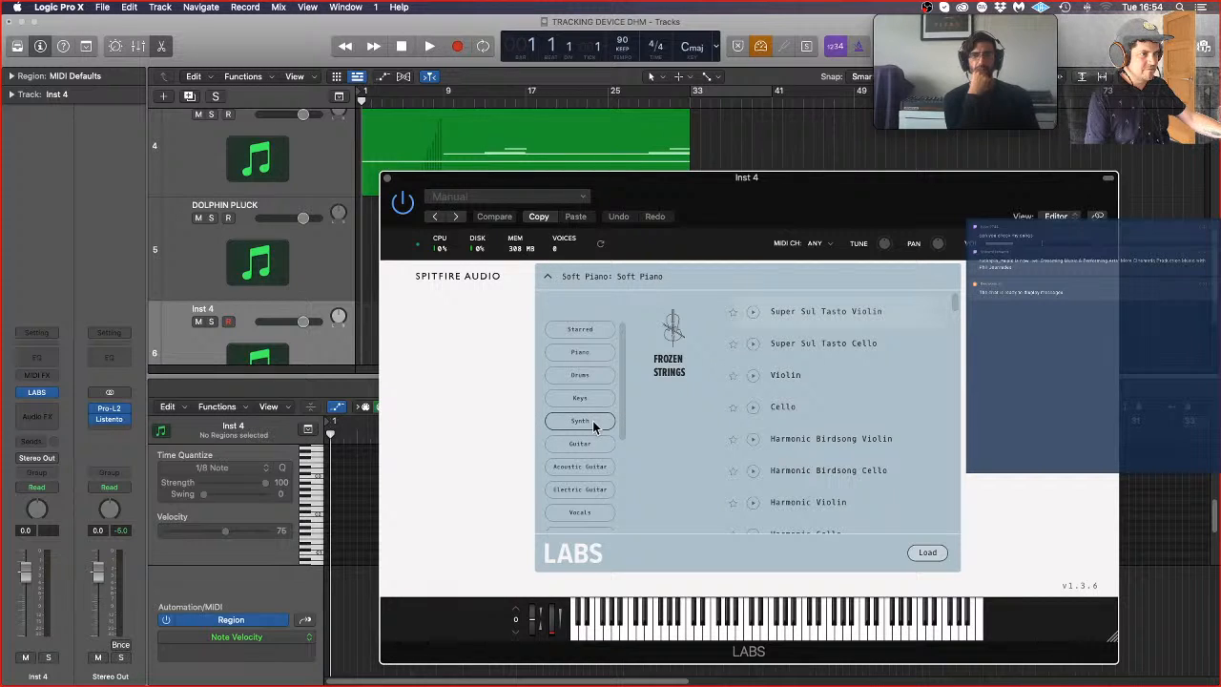
pyautogui.scroll(-5, 592, 420)
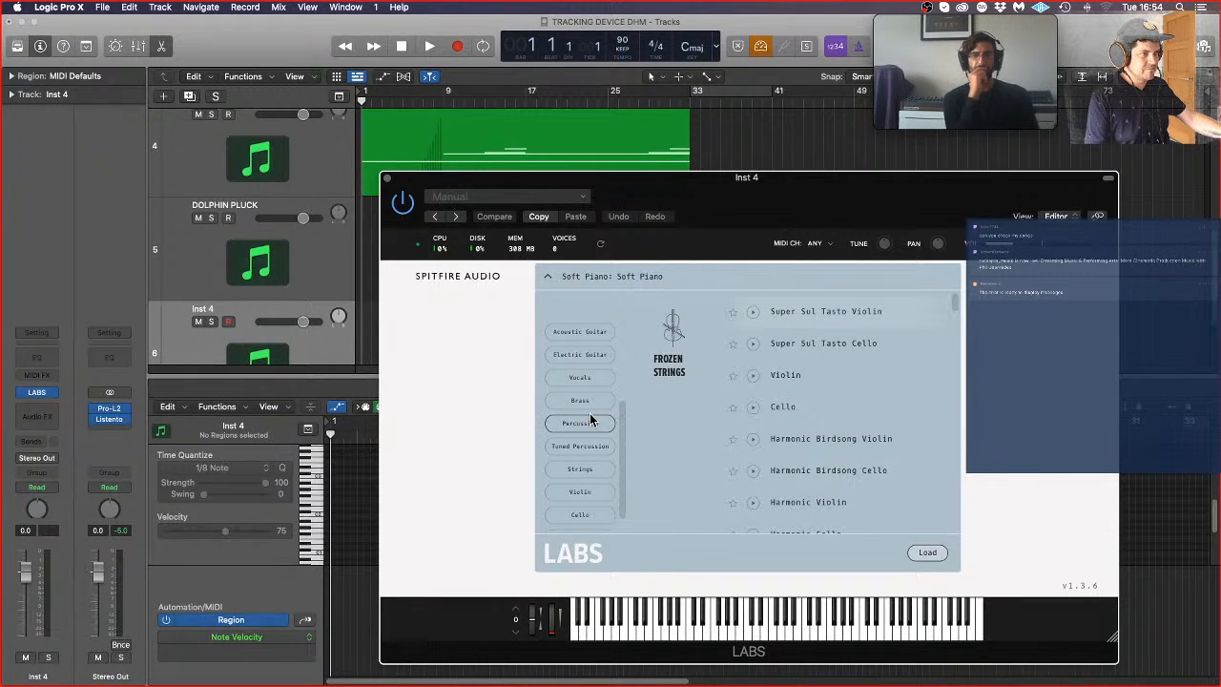
pyautogui.scroll(-1, 592, 421)
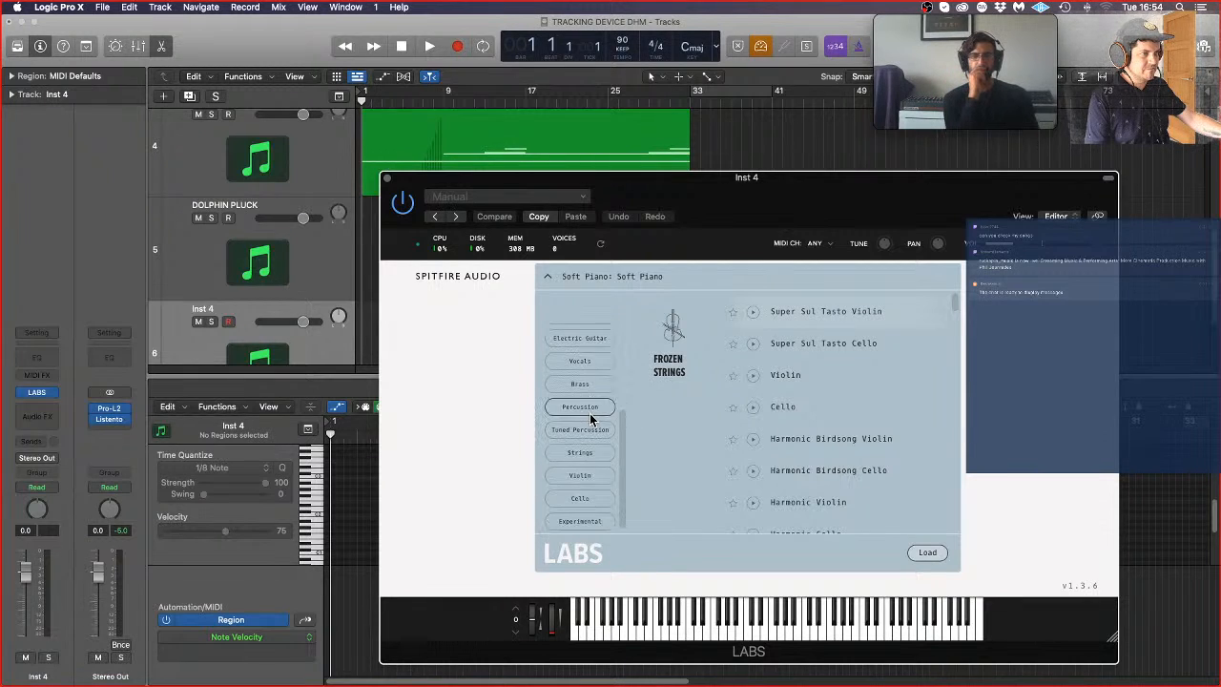
pyautogui.click(599, 506)
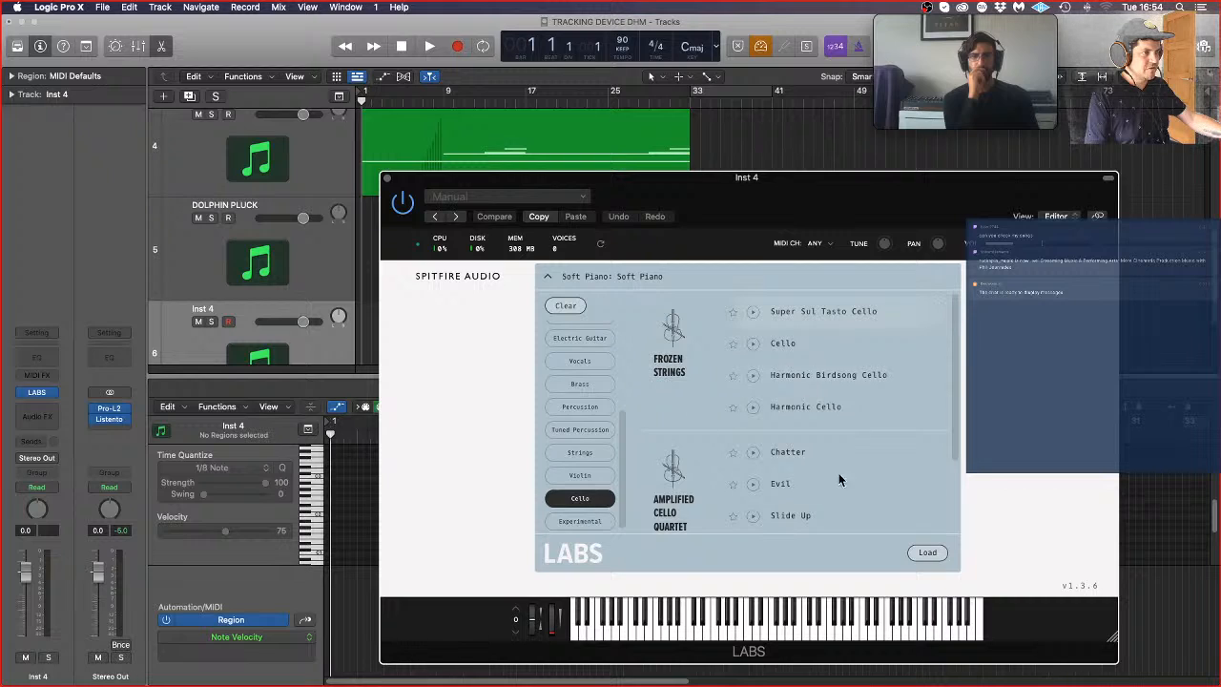
pyautogui.scroll(-3, 830, 487)
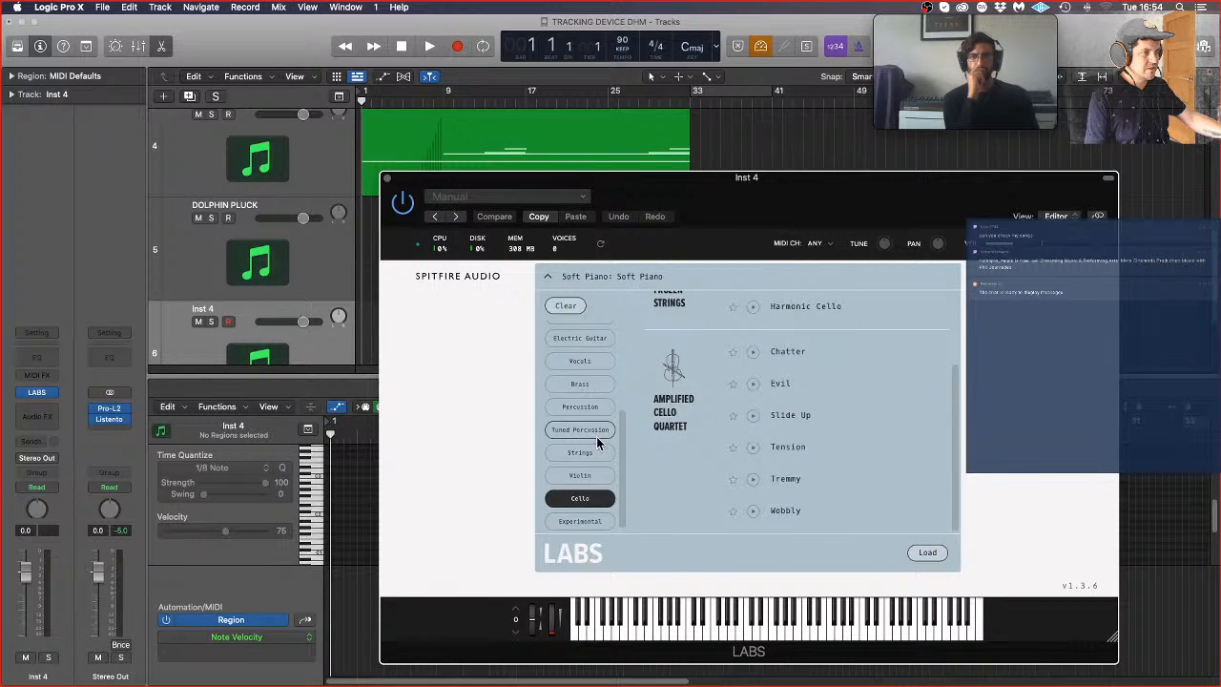
pyautogui.scroll(1, 597, 441)
pyautogui.click(590, 518)
pyautogui.click(594, 475)
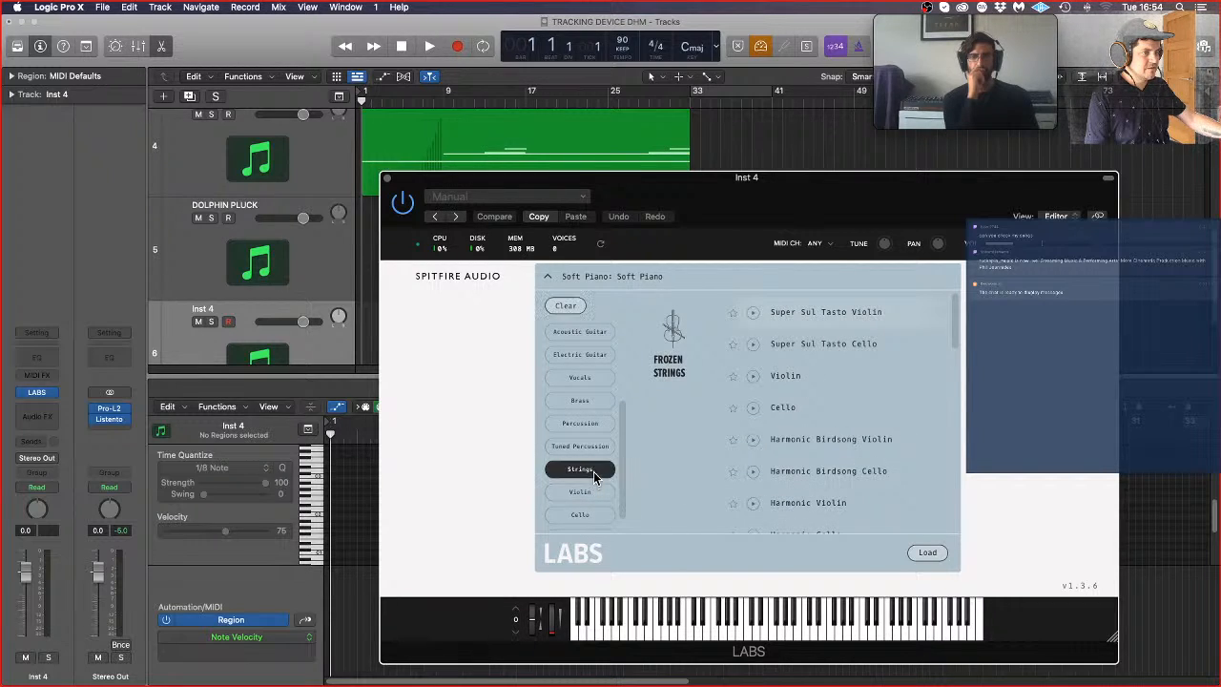
# Step: Try the Bartok Pizz Ensemble and Pizzicato Ensemble presets from Strings 2 in LABS on Inst 4, and close the instrument window
pyautogui.scroll(-6, 832, 409)
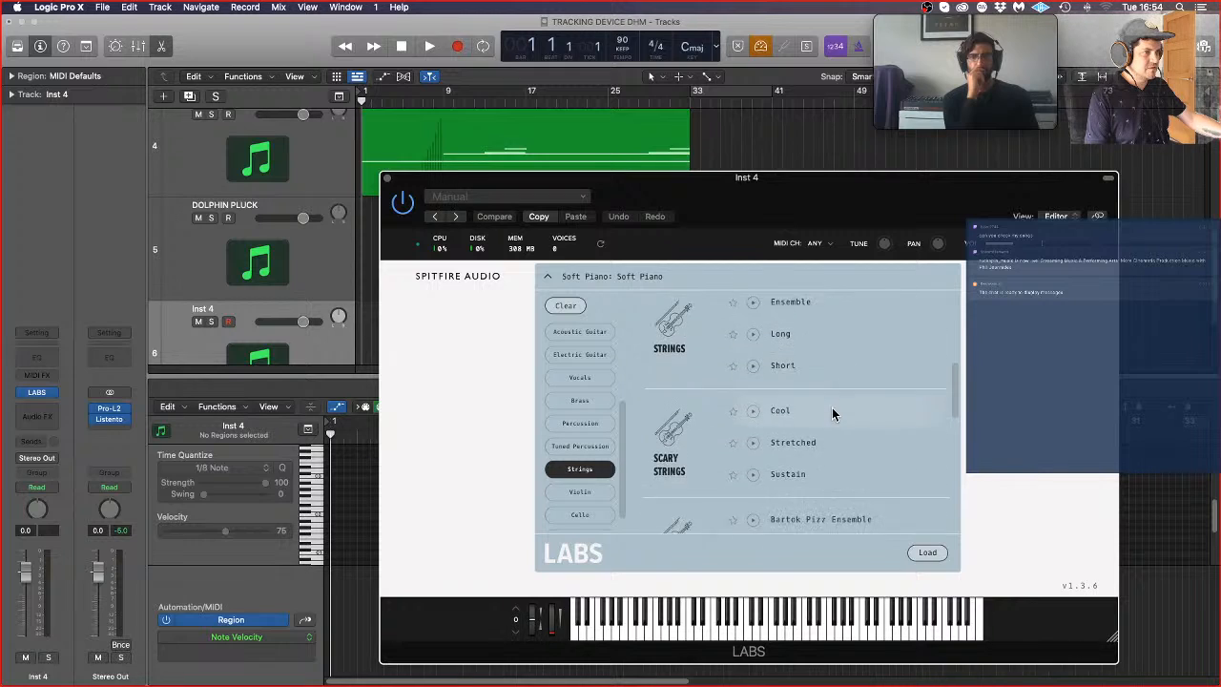
pyautogui.scroll(1, 832, 409)
pyautogui.scroll(-4, 832, 410)
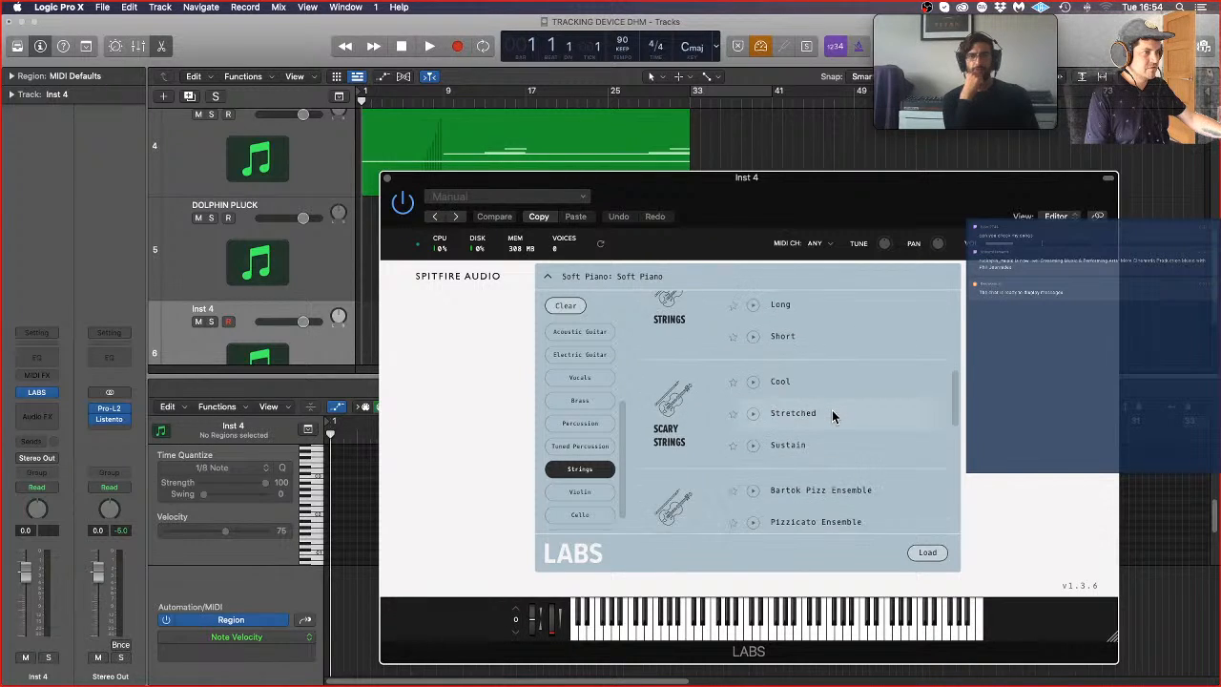
pyautogui.scroll(-1, 832, 416)
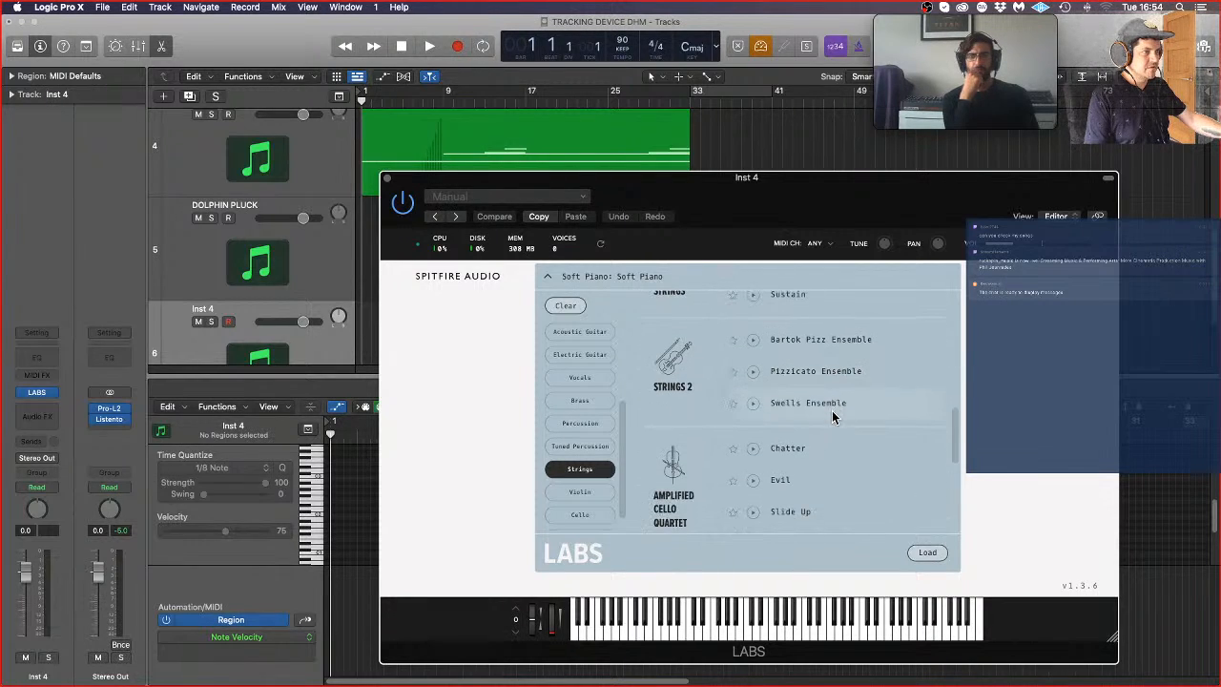
pyautogui.click(849, 341)
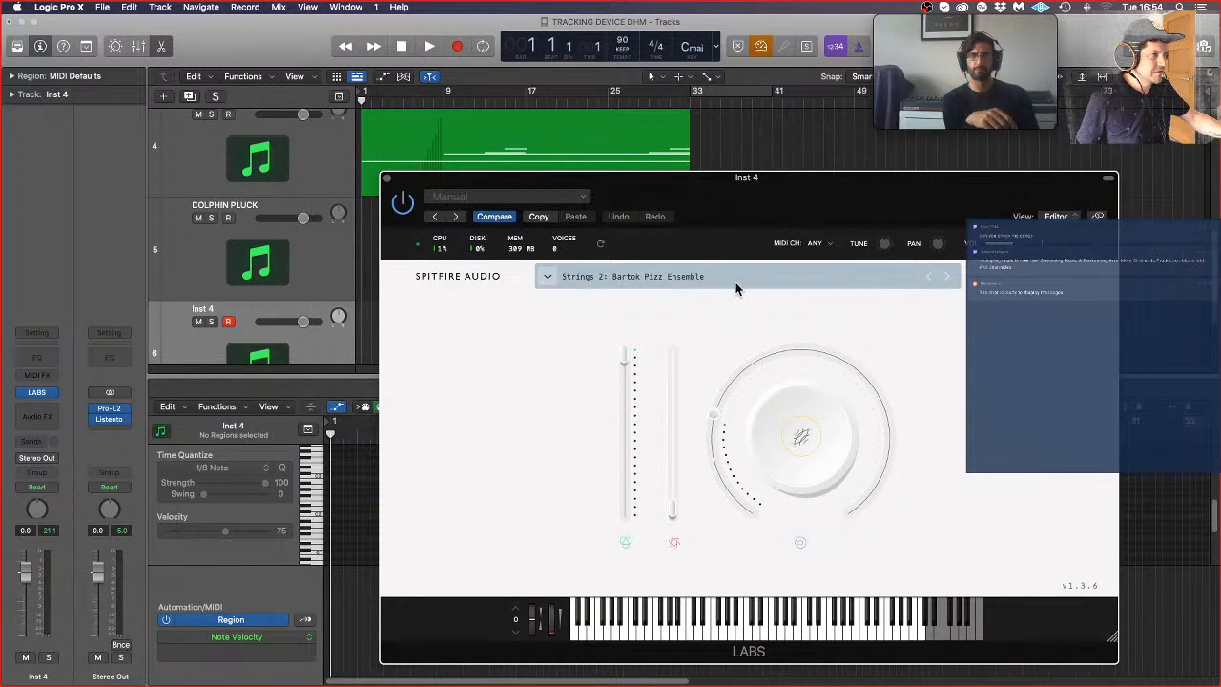
pyautogui.click(947, 278)
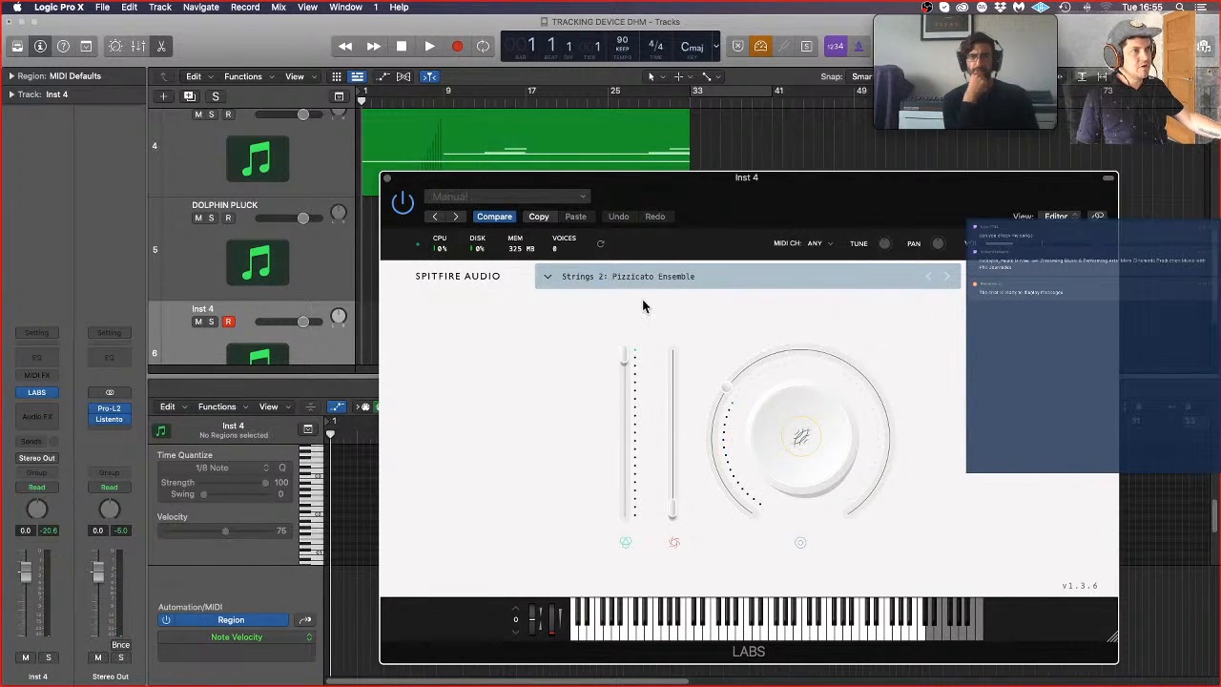
pyautogui.click(387, 180)
# Step: Reopen LABS on Inst 4, load the Frozen Strings Cello preset, and close the instrument window
pyautogui.click(55, 392)
pyautogui.click(40, 393)
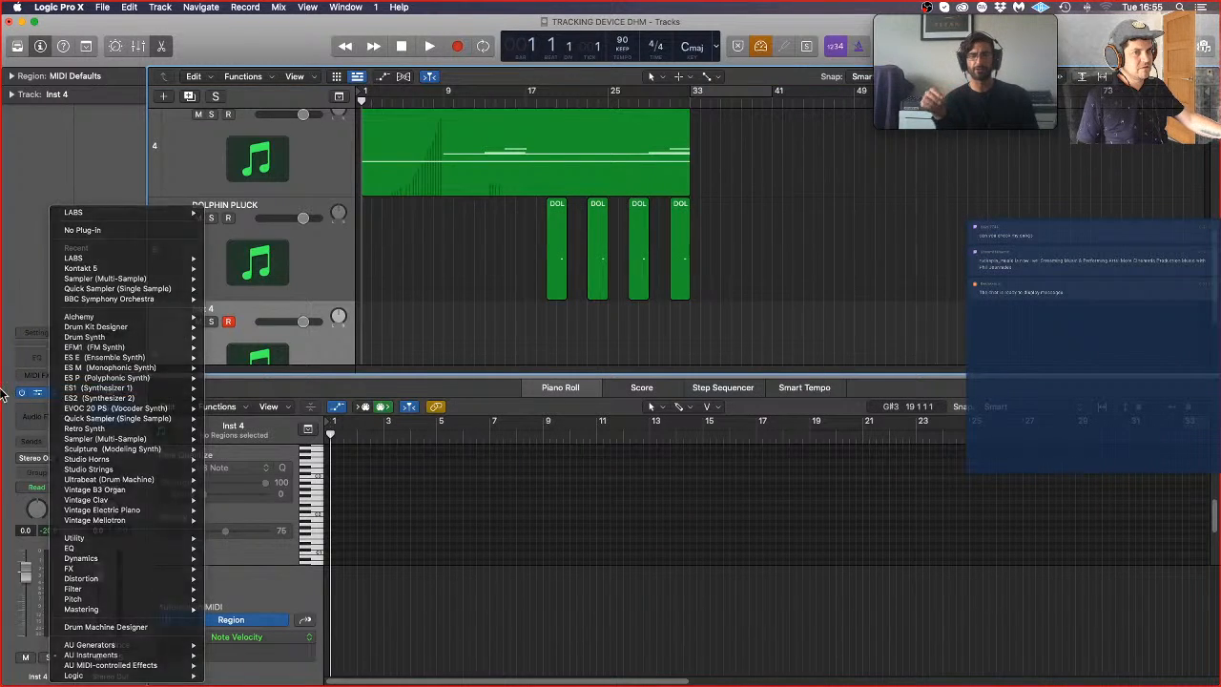
pyautogui.click(36, 393)
pyautogui.click(765, 279)
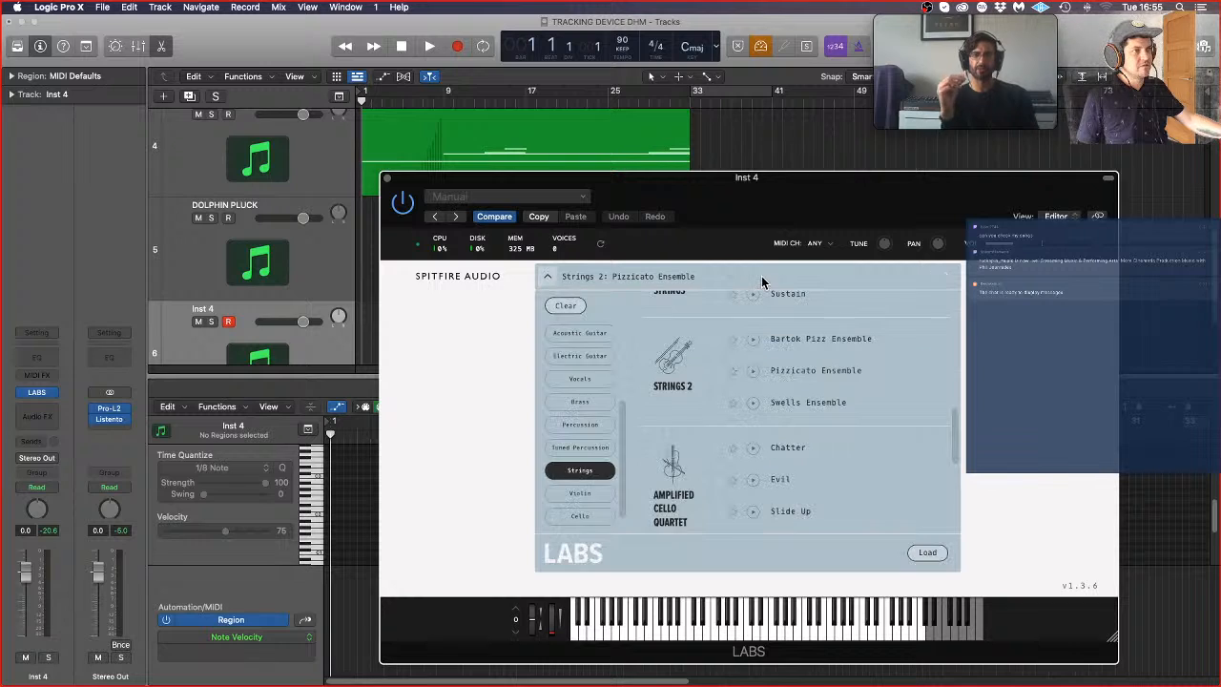
pyautogui.scroll(-2, 821, 492)
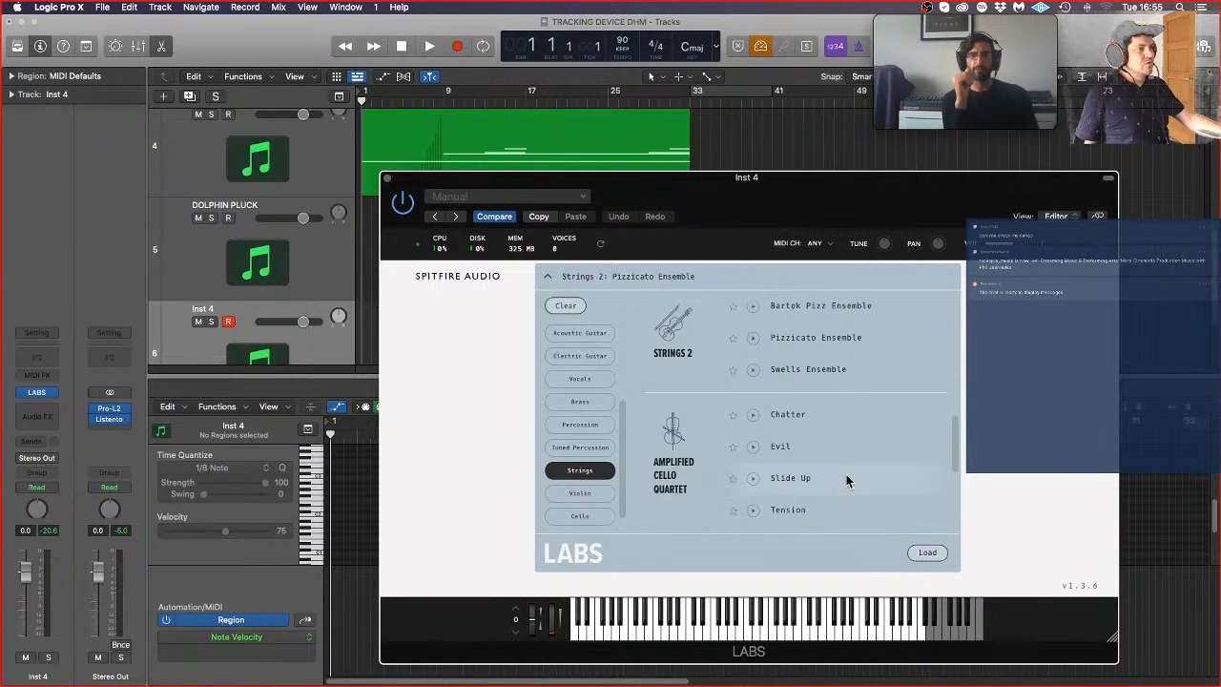
pyautogui.scroll(4, 846, 474)
pyautogui.scroll(3, 846, 474)
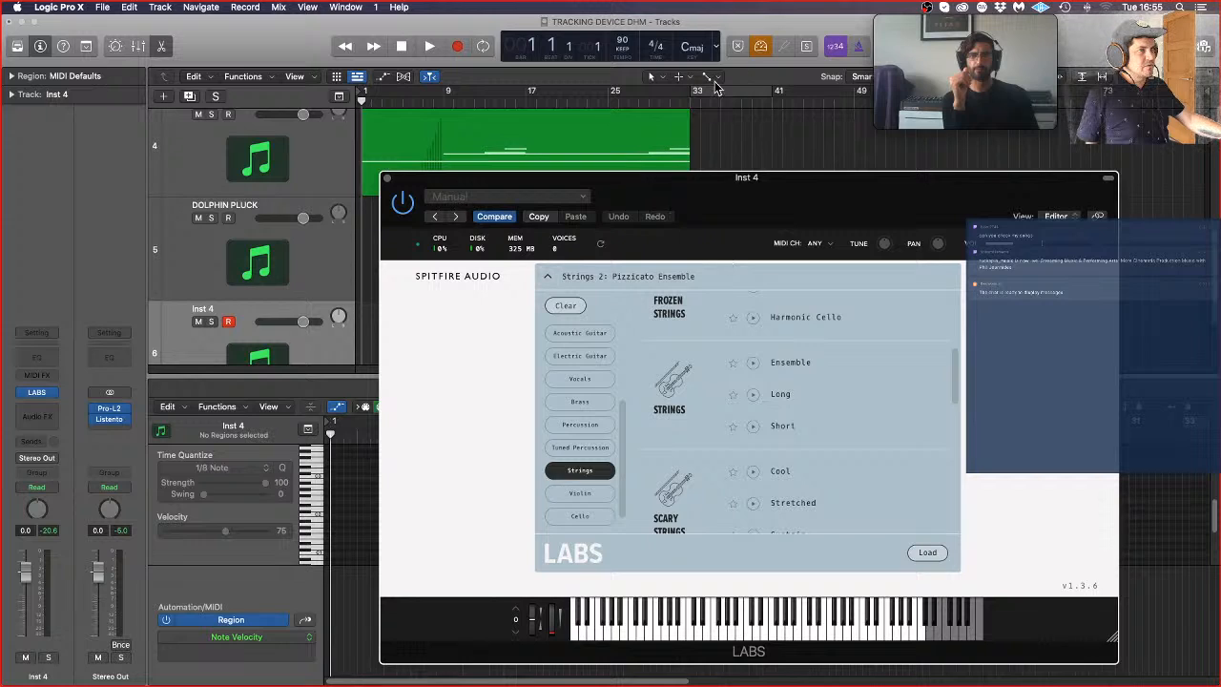
pyautogui.scroll(3, 930, 358)
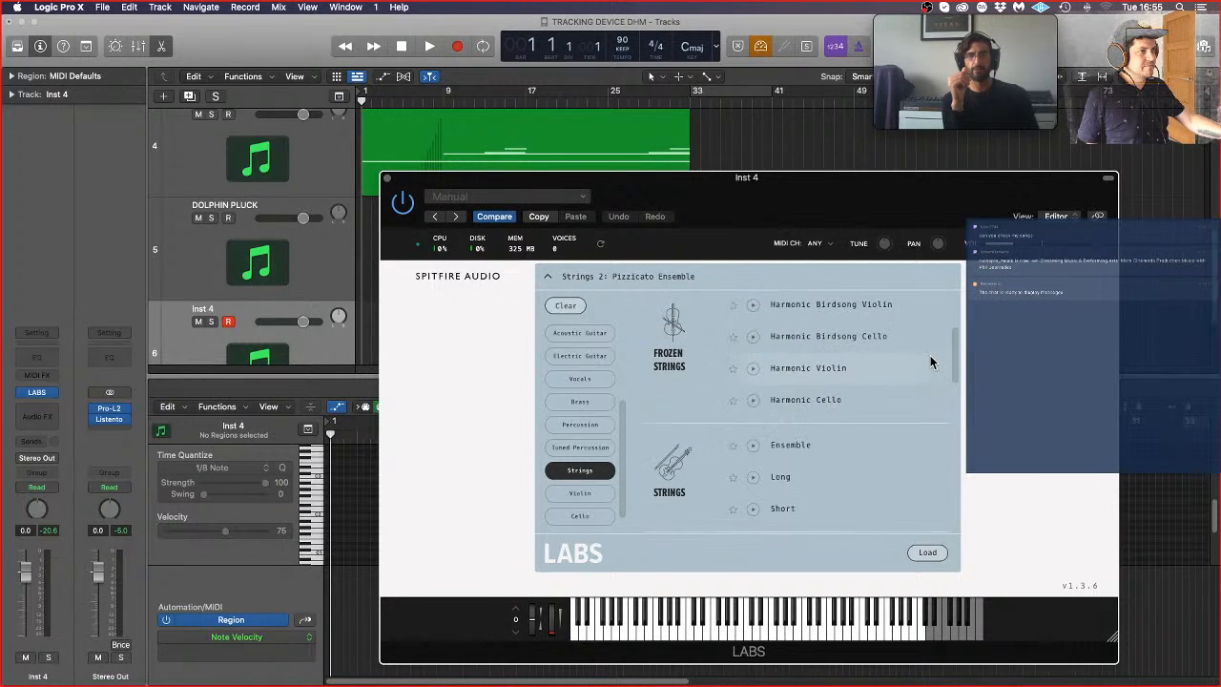
pyautogui.scroll(-1, 930, 360)
pyautogui.scroll(3, 931, 361)
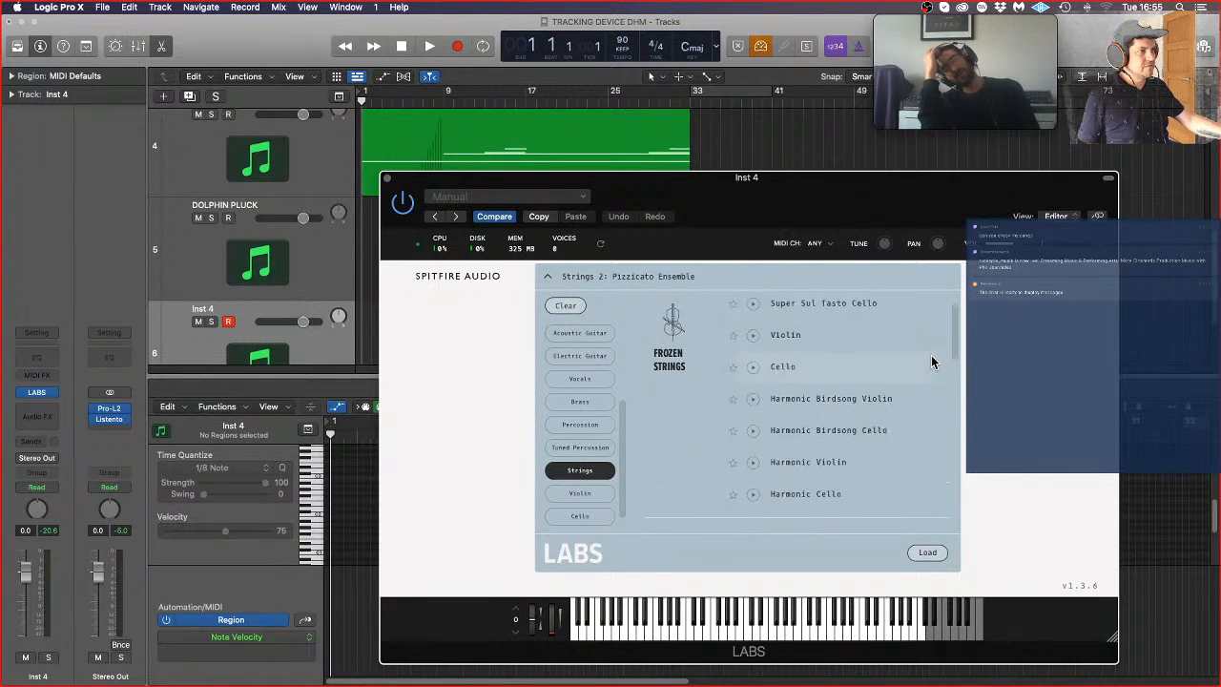
pyautogui.scroll(-1, 932, 355)
pyautogui.click(837, 374)
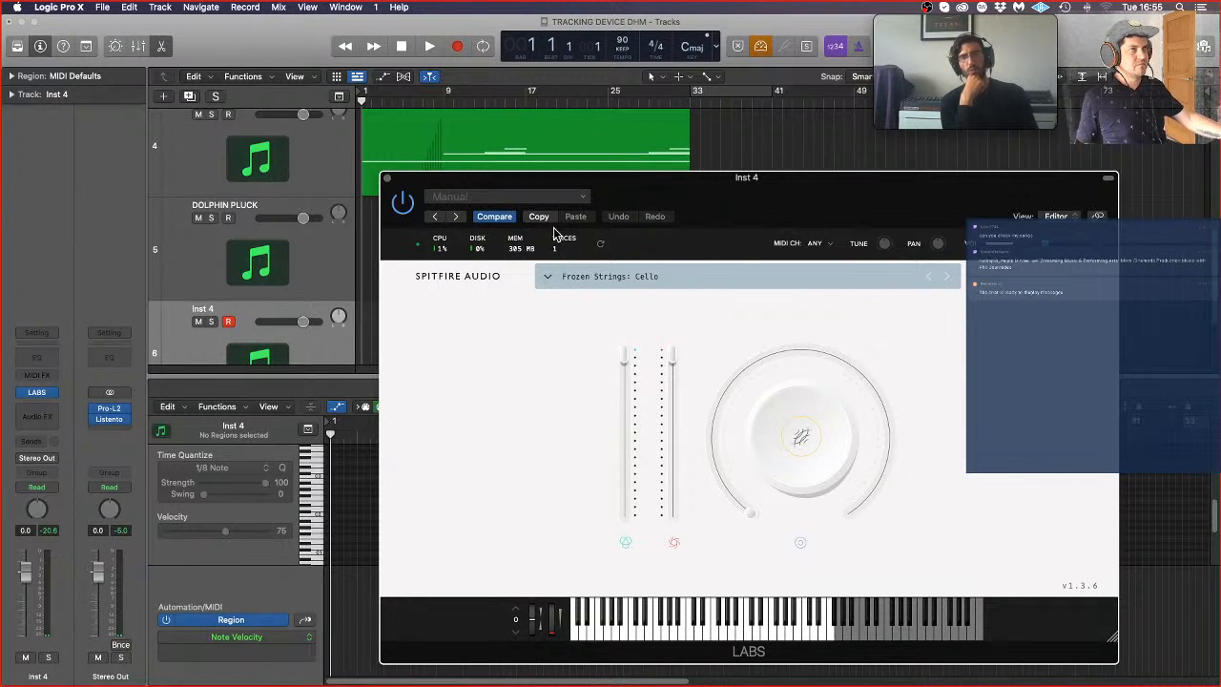
pyautogui.click(386, 179)
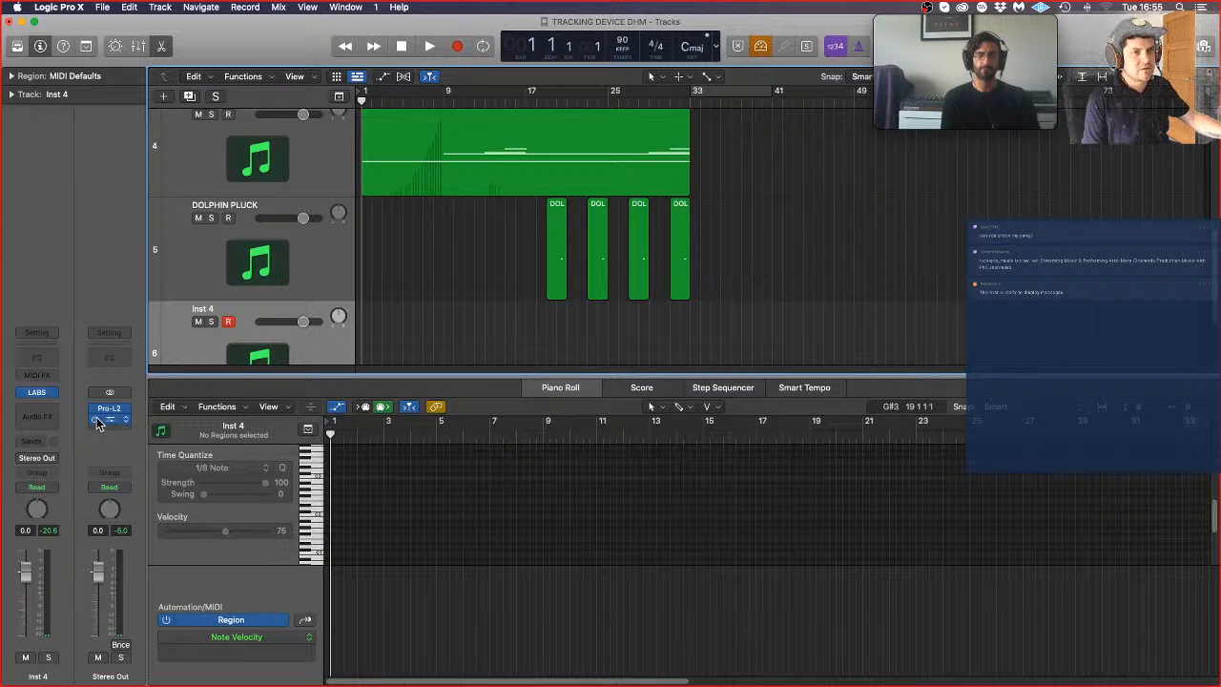
# Step: Replace LABS on Inst 4 with BBC Symphony Orchestra in stereo, and load the Celli strings preset
pyautogui.click(55, 389)
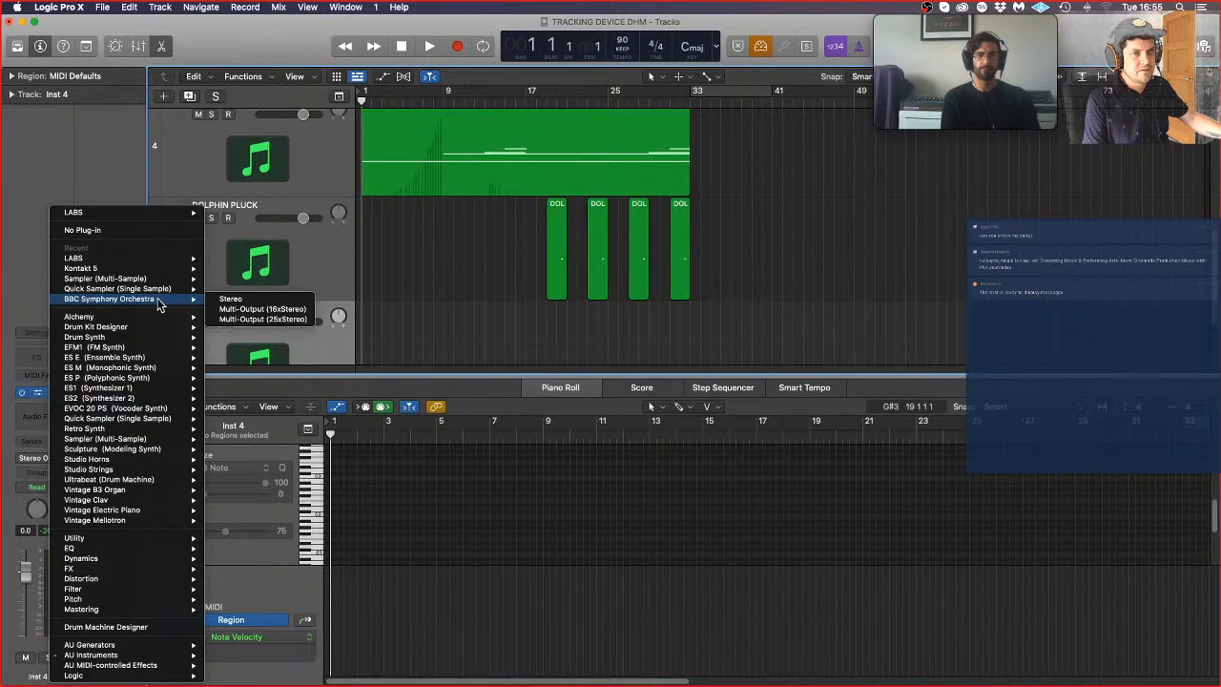
pyautogui.click(263, 302)
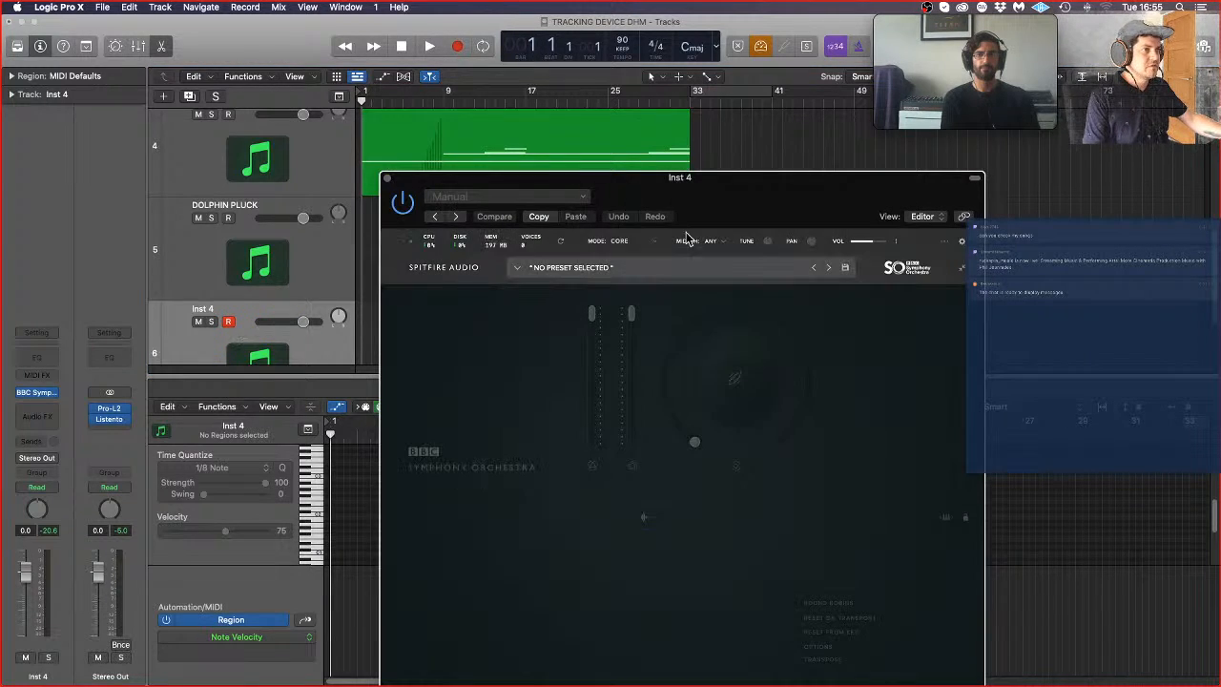
pyautogui.click(580, 268)
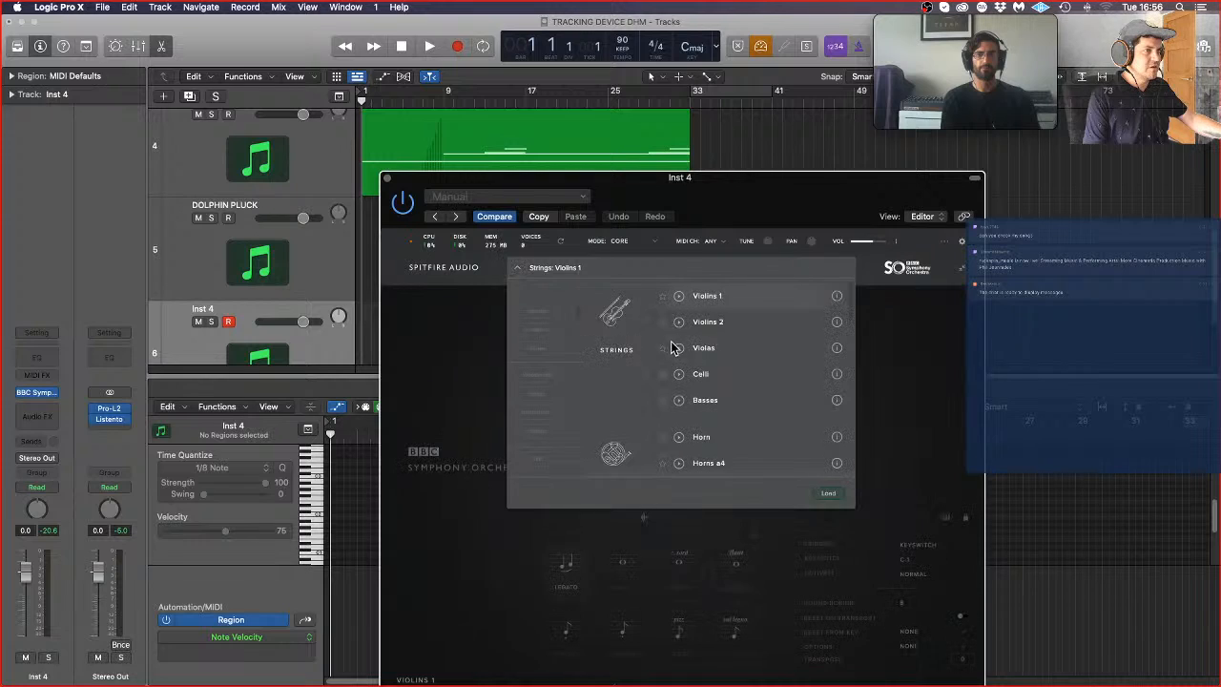
pyautogui.doubleClick(699, 374)
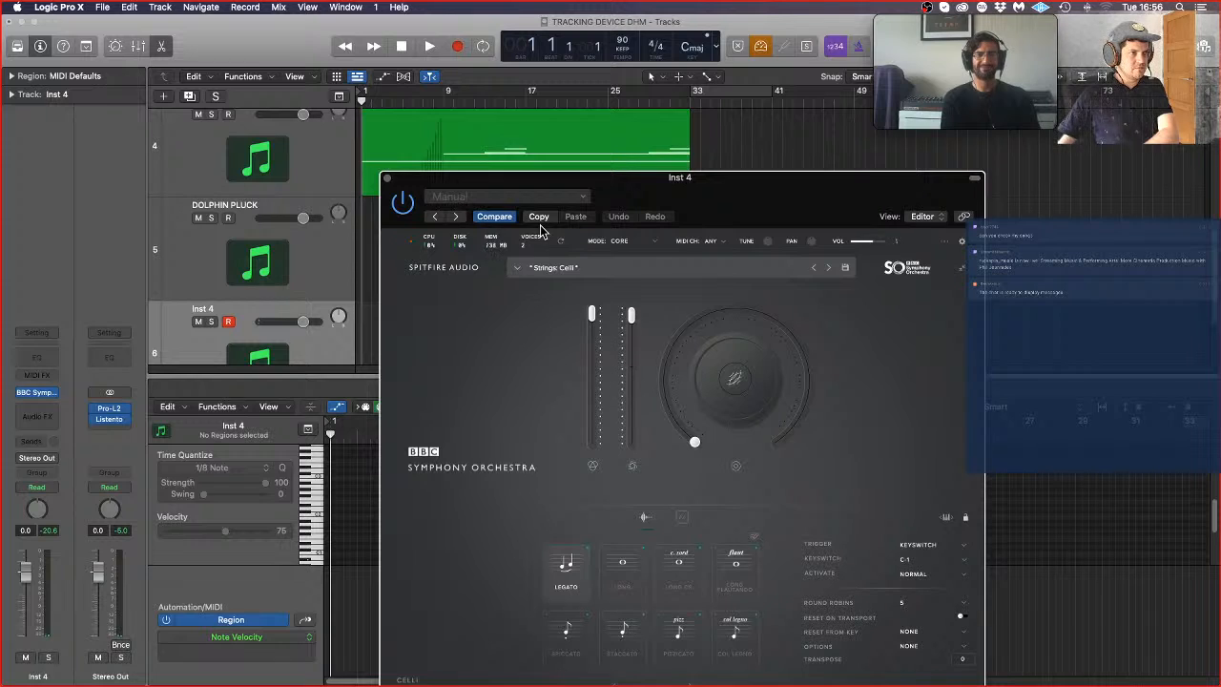
# Step: Change the BBC Symphony Orchestra preset to Basses from the Strings group, and close the instrument window
pyautogui.click(610, 268)
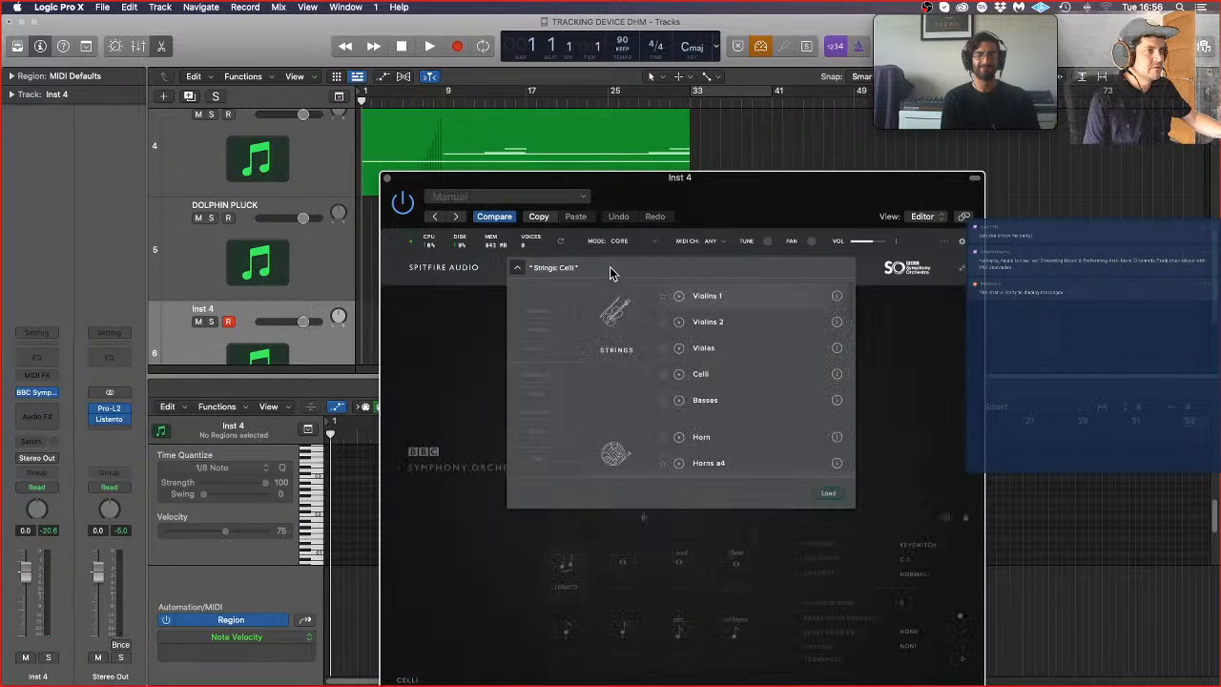
pyautogui.doubleClick(723, 404)
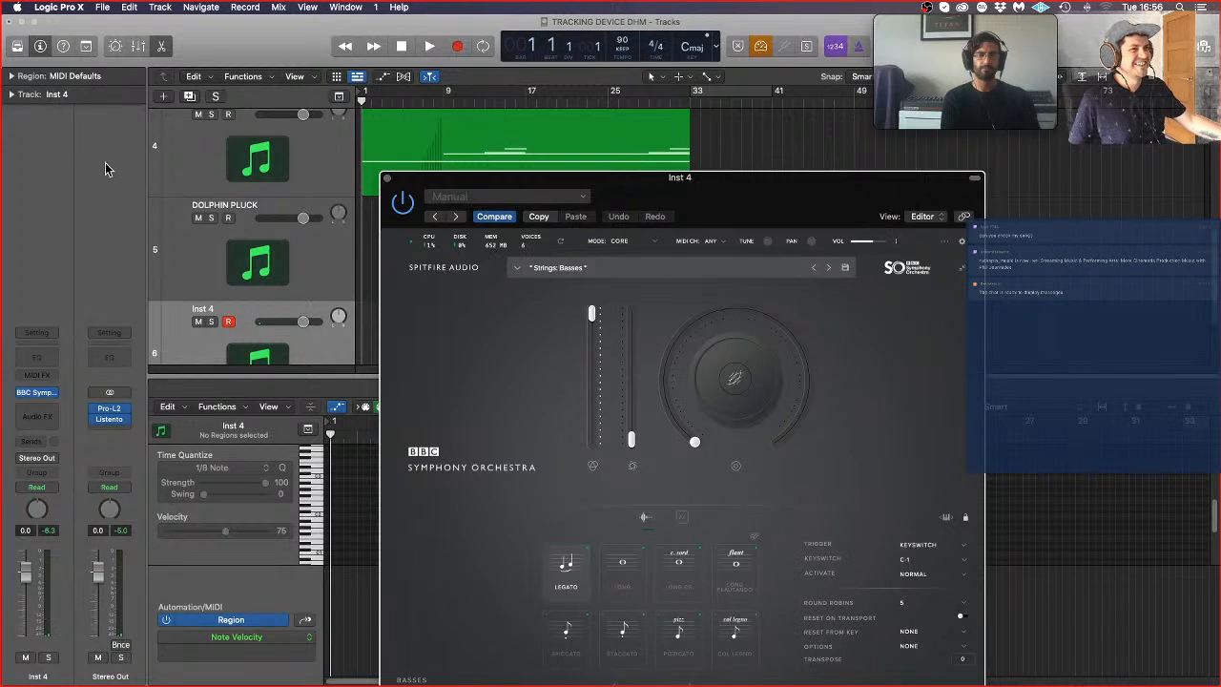
pyautogui.click(387, 180)
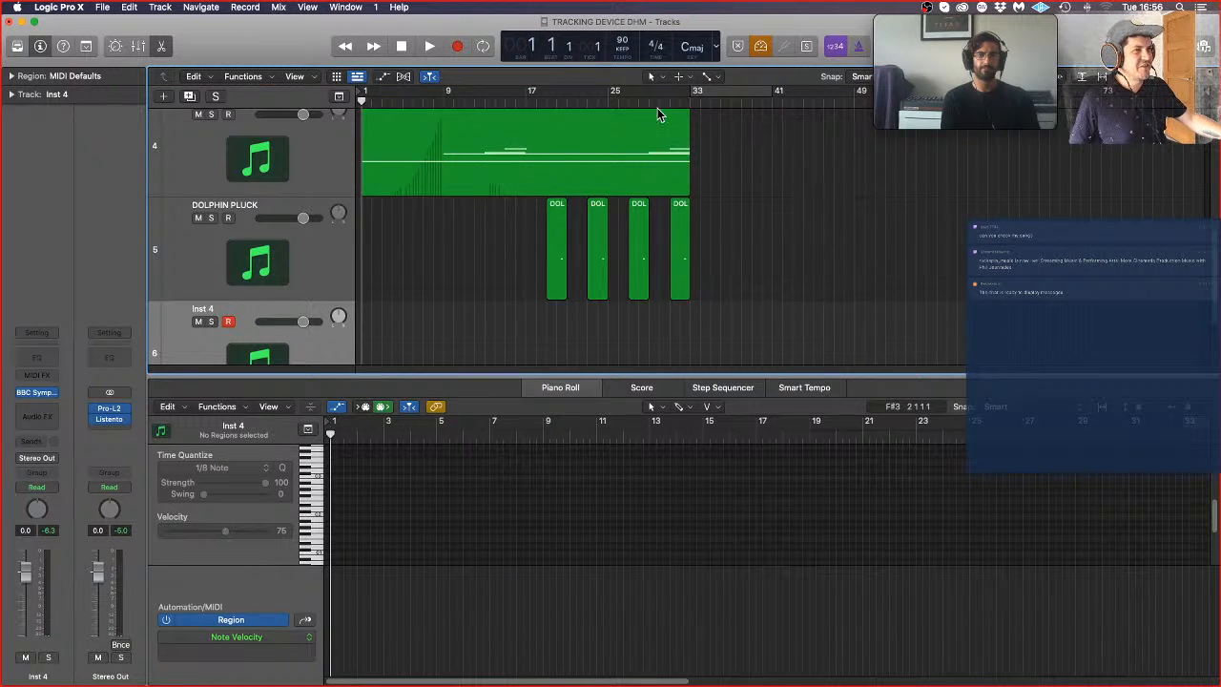
# Step: Play the arrangement from about bar 27 with the Inst 4 track armed
pyautogui.click(630, 101)
pyautogui.press('space')
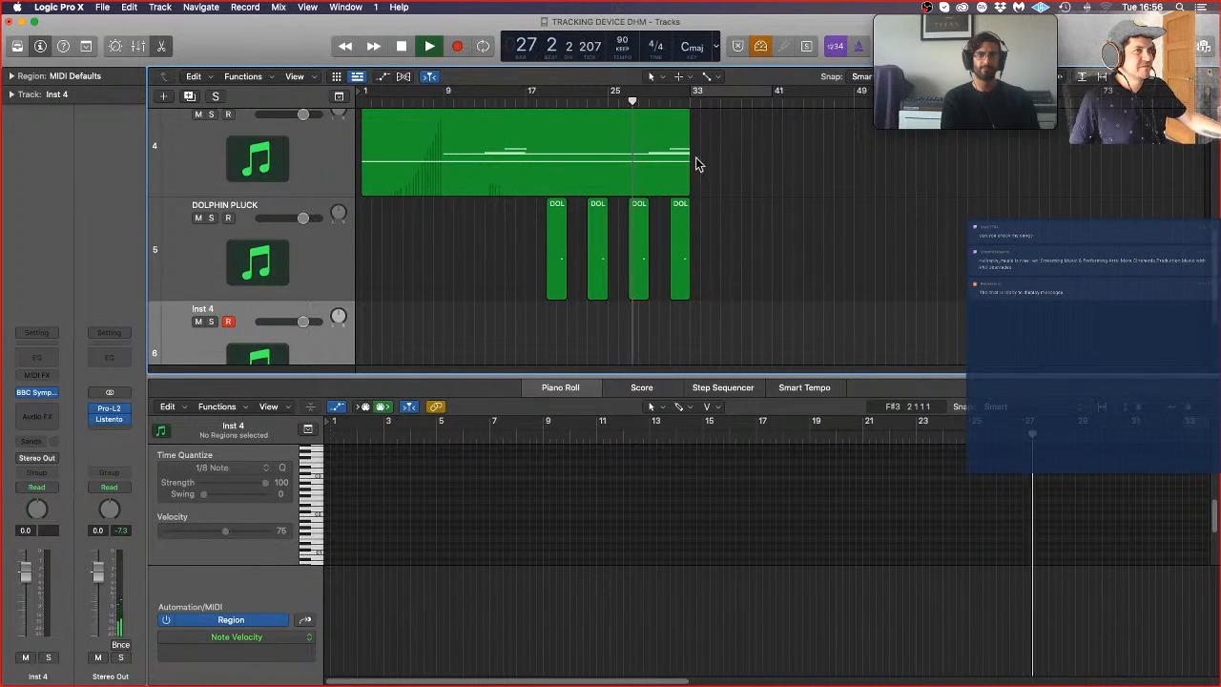
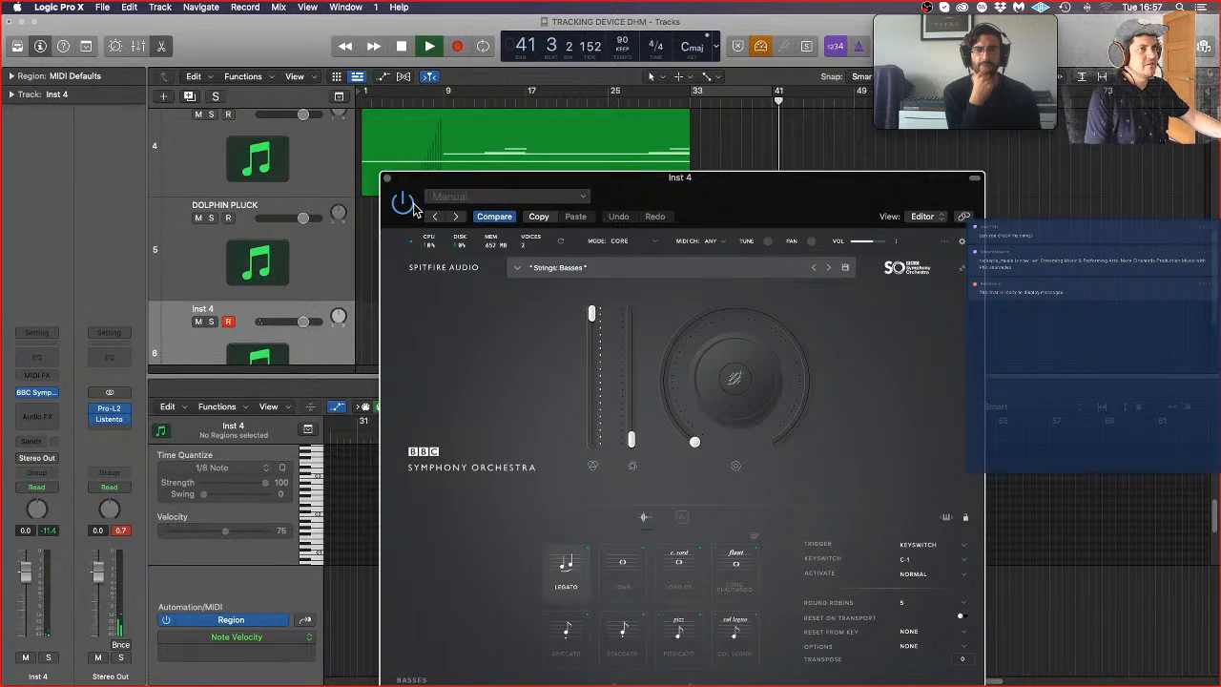
# Step: Record a sustained bass note on Inst 4 from bar 32 through bar 41, and close the BBC Symphony Orchestra window
pyautogui.press('space')
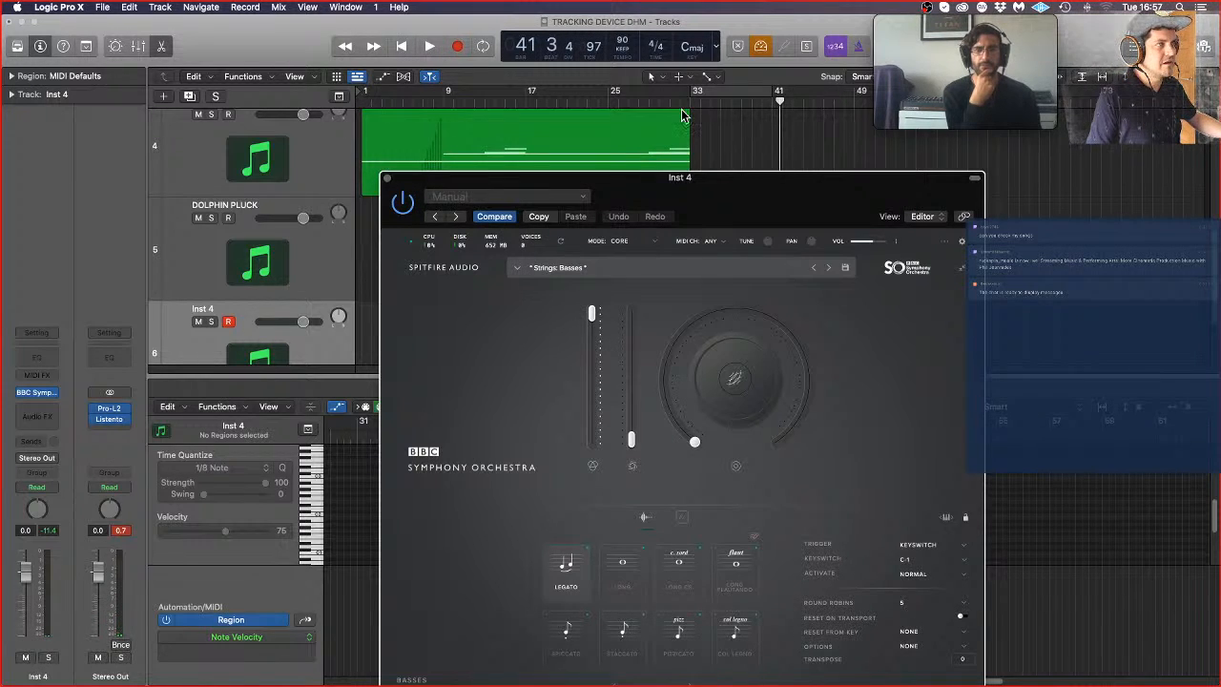
pyautogui.click(693, 99)
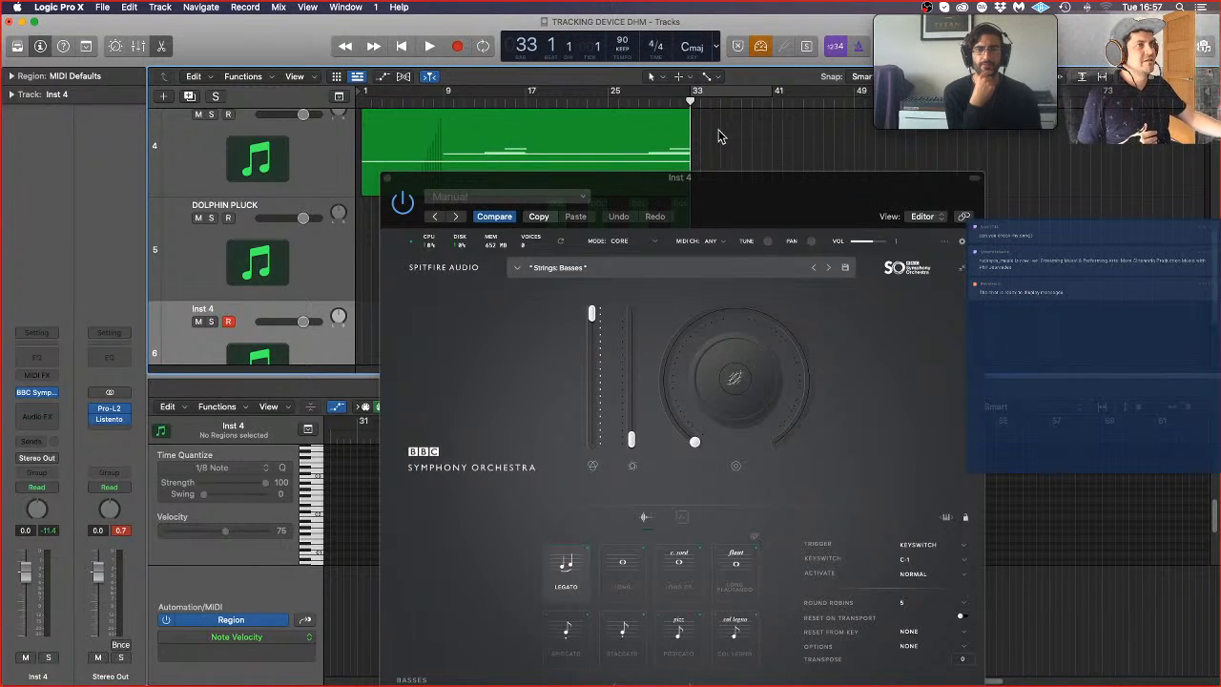
pyautogui.click(681, 103)
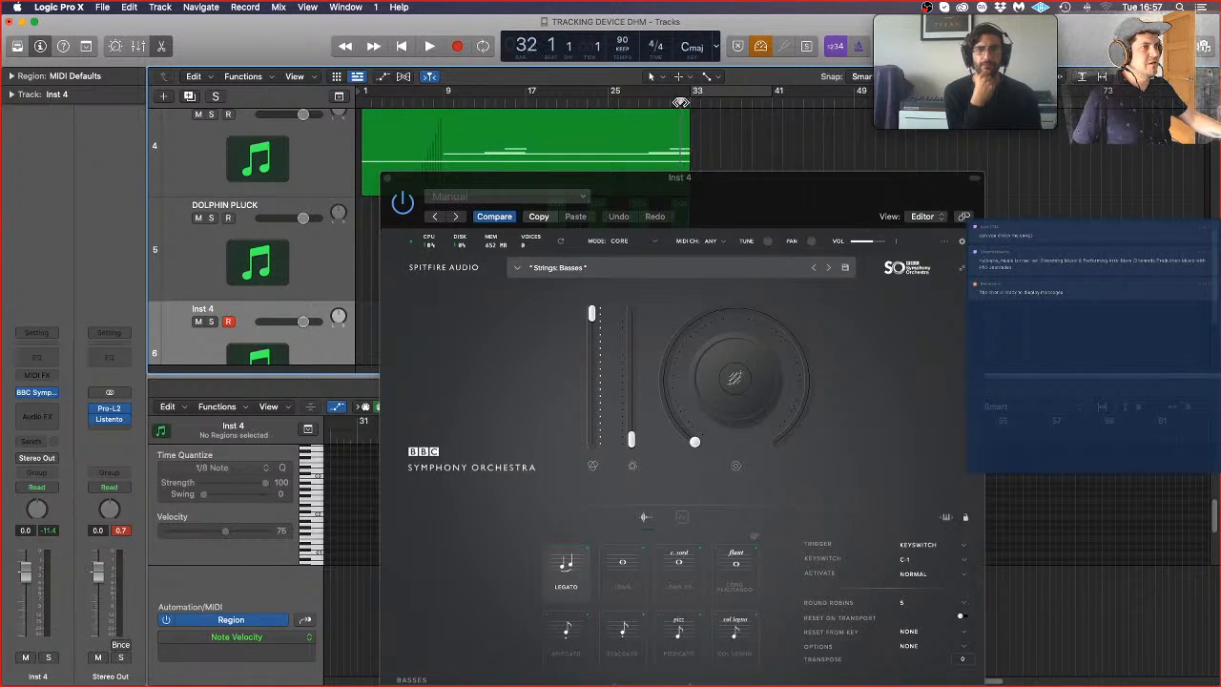
pyautogui.click(458, 47)
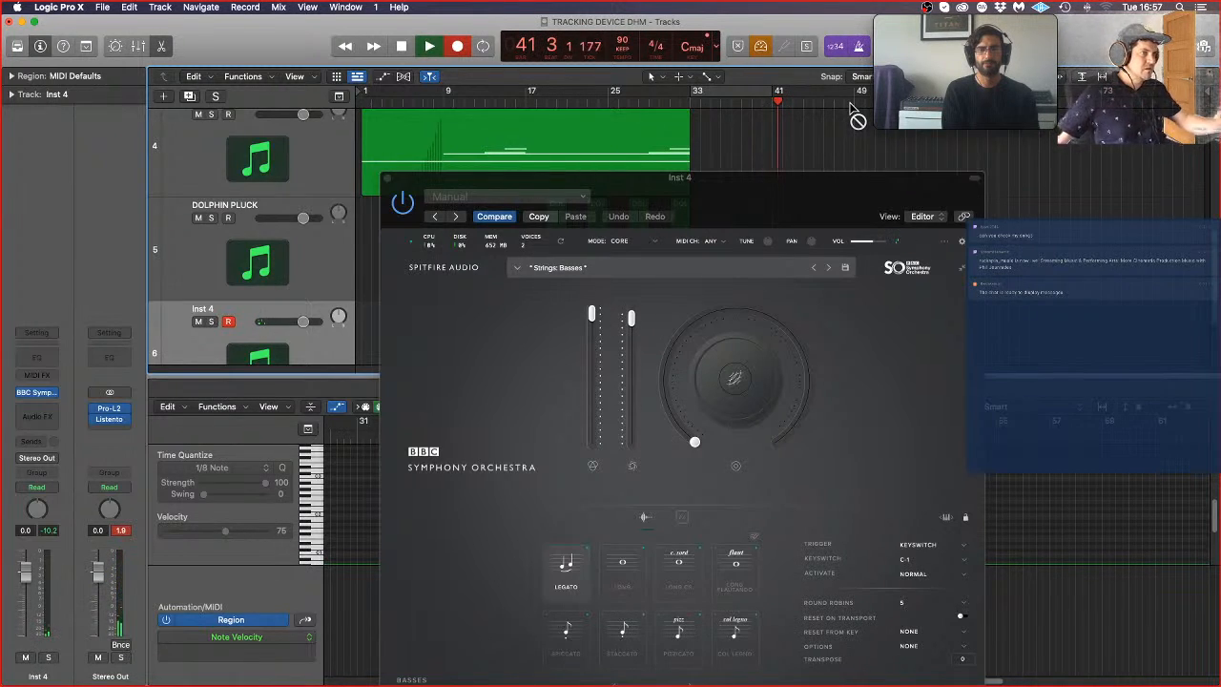
pyautogui.press('space')
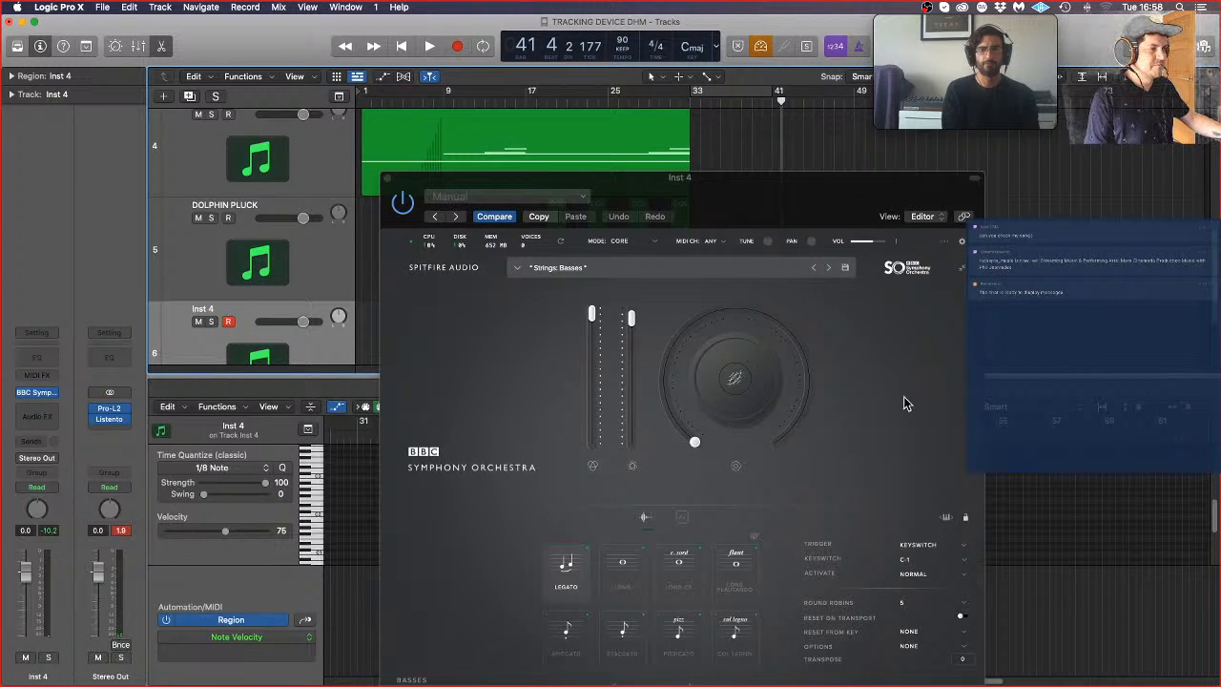
pyautogui.moveTo(836, 192); pyautogui.dragTo(828, 125)
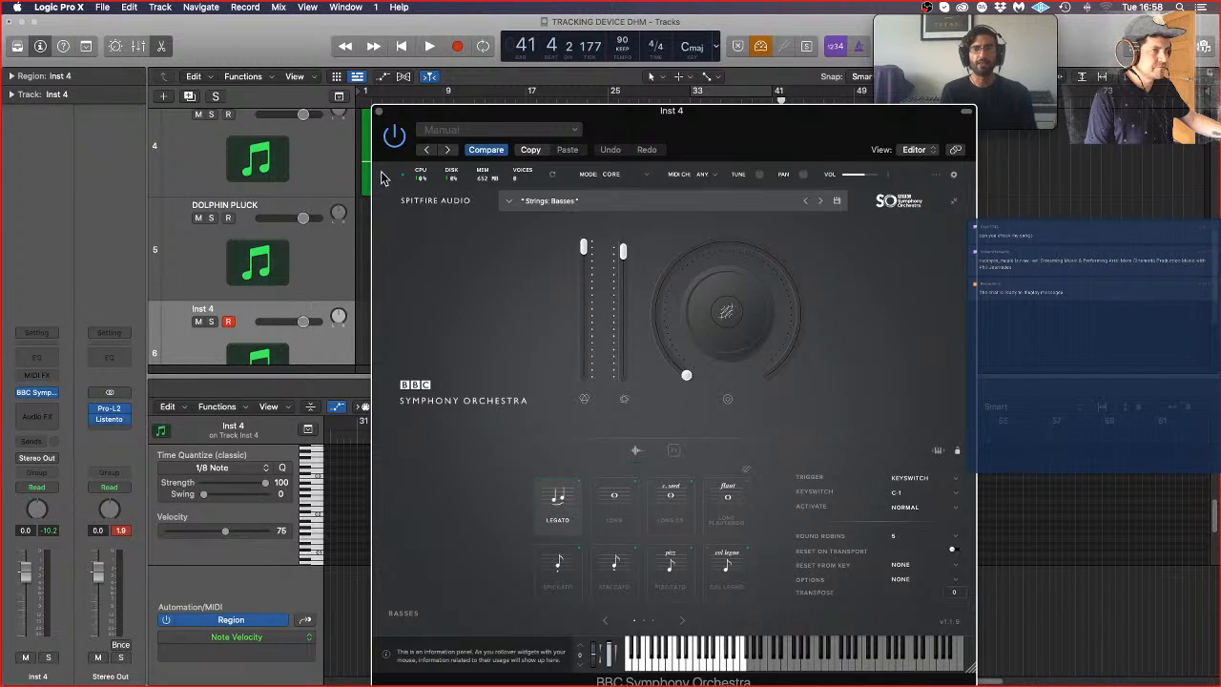
pyautogui.click(379, 112)
pyautogui.scroll(-2, 799, 327)
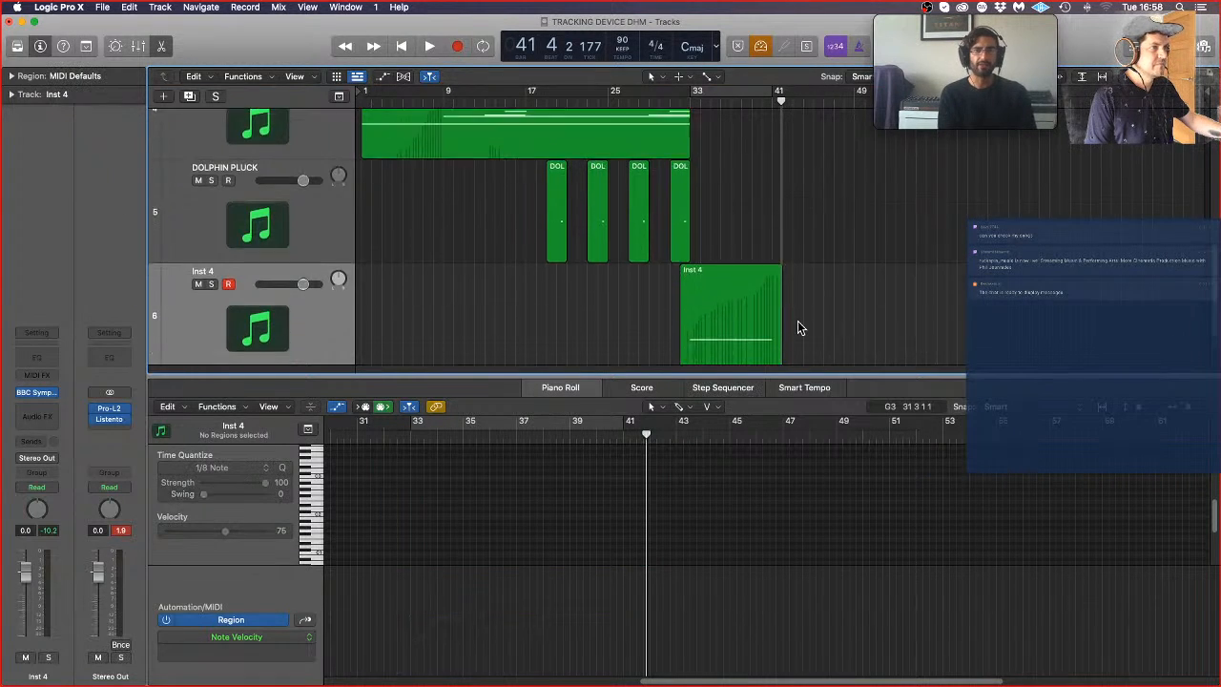
# Step: Quantize the note in the recorded Inst 4 region to 1/8 notes in the Piano Roll, and close the editor
pyautogui.click(720, 252)
pyautogui.click(500, 531)
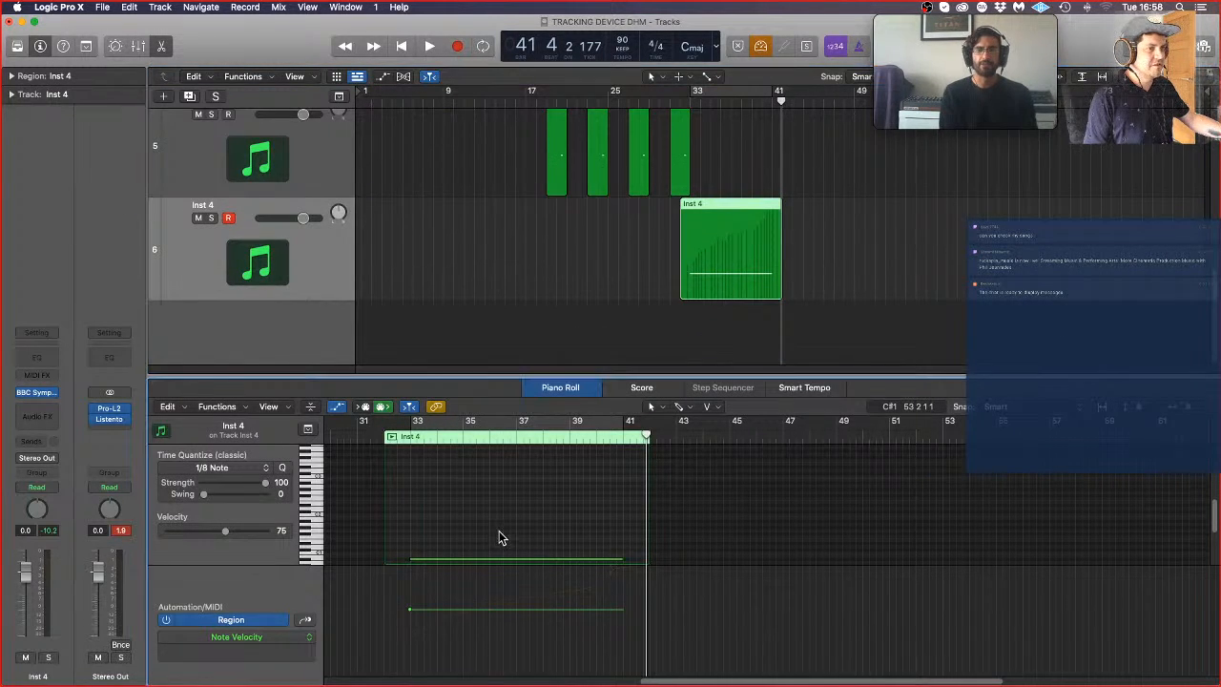
pyautogui.press('super+a')
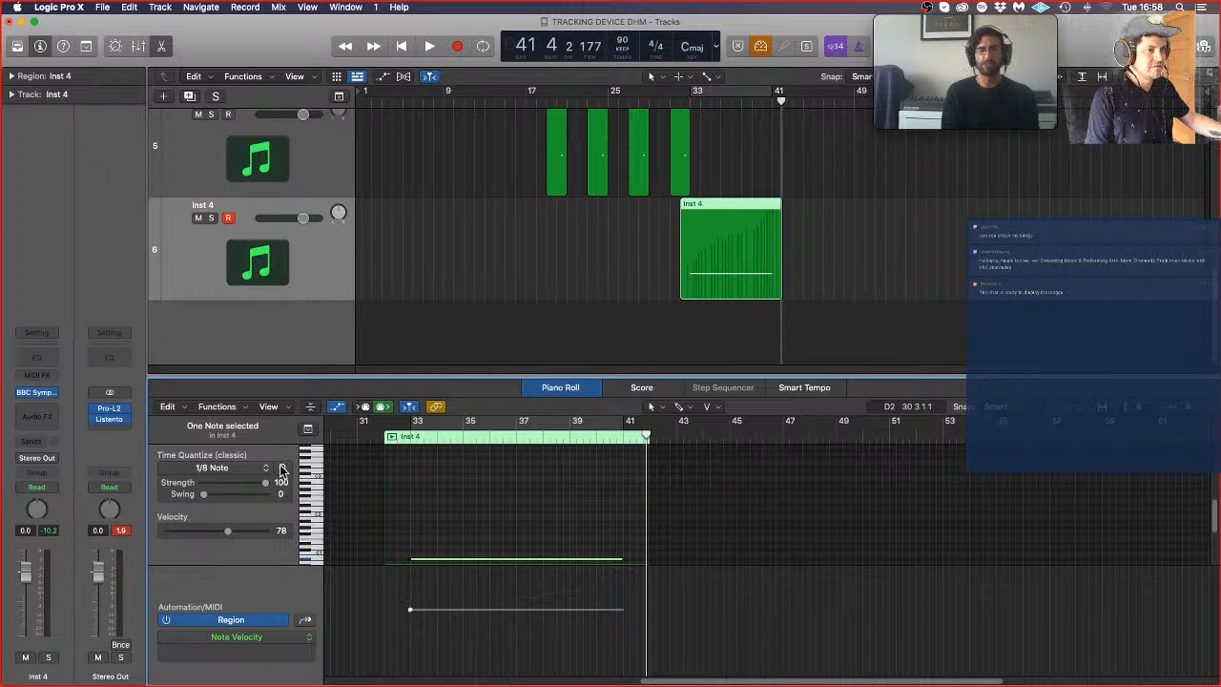
pyautogui.press('e')
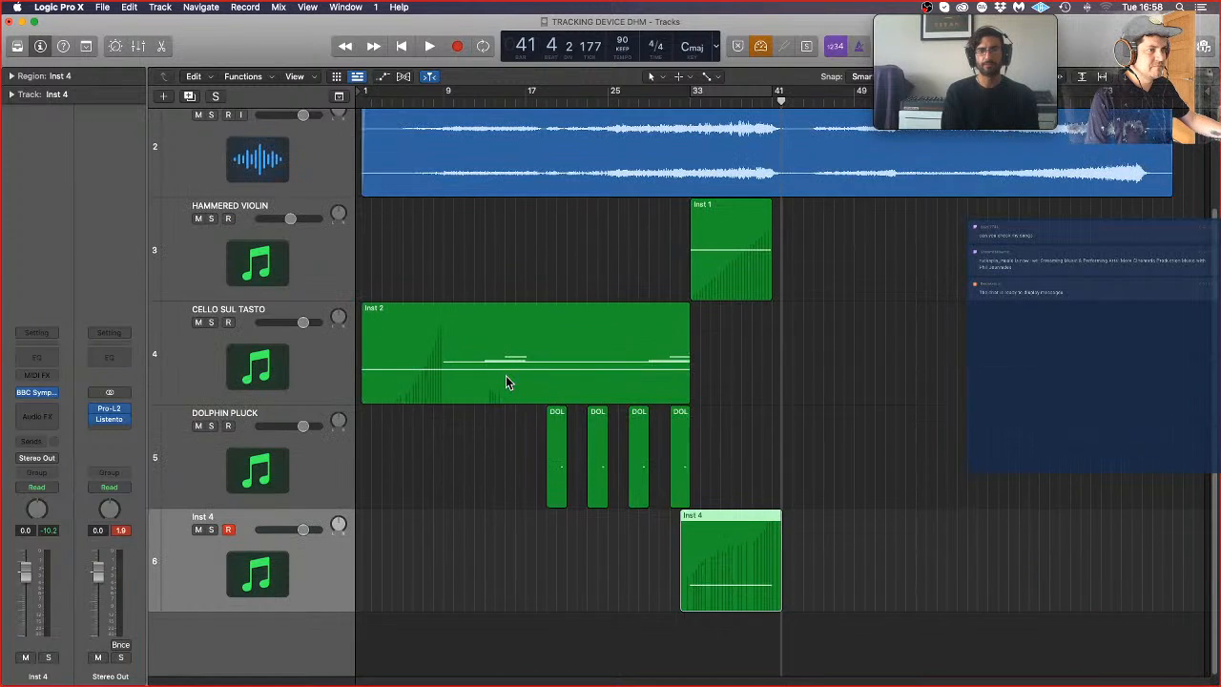
# Step: Rename the Inst 4 track as BASSES LEGATO
pyautogui.doubleClick(225, 516)
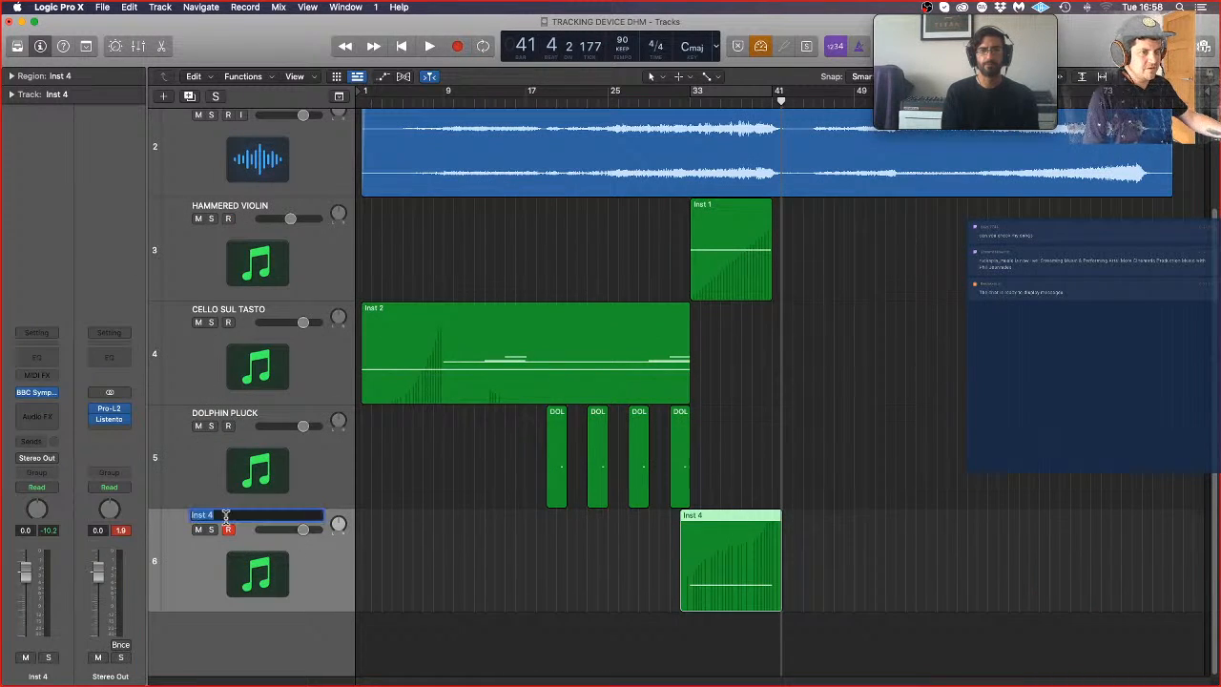
pyautogui.write('BAS')
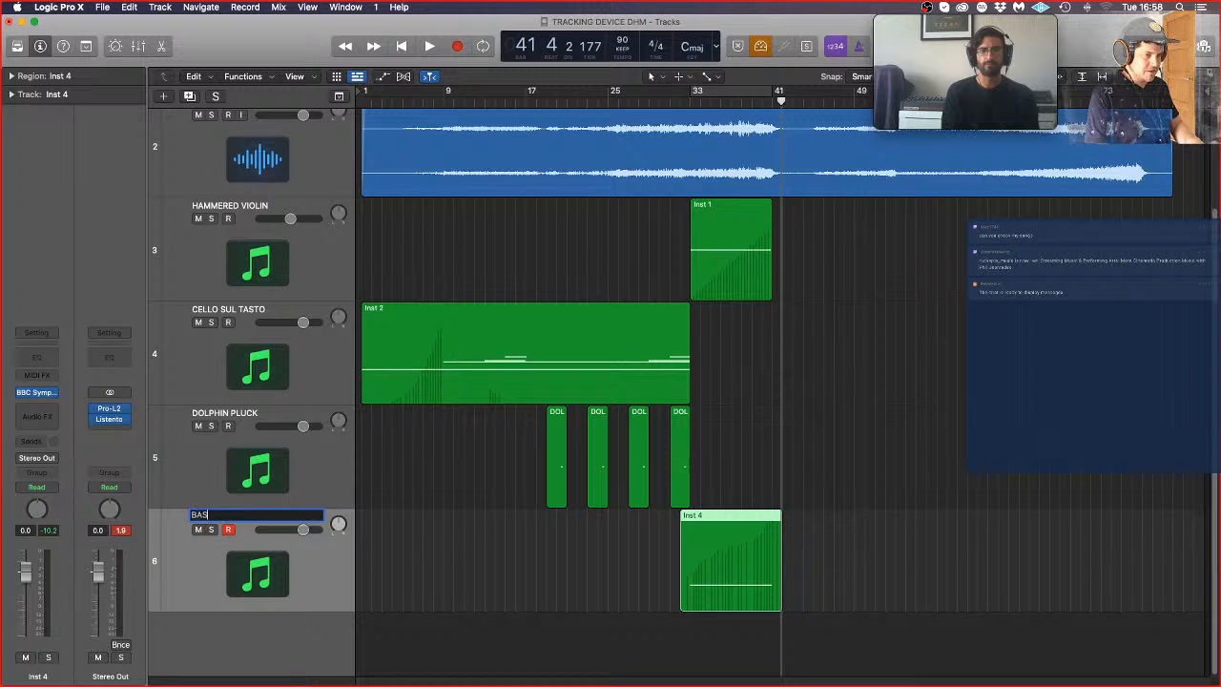
pyautogui.write('SES LEGATO')
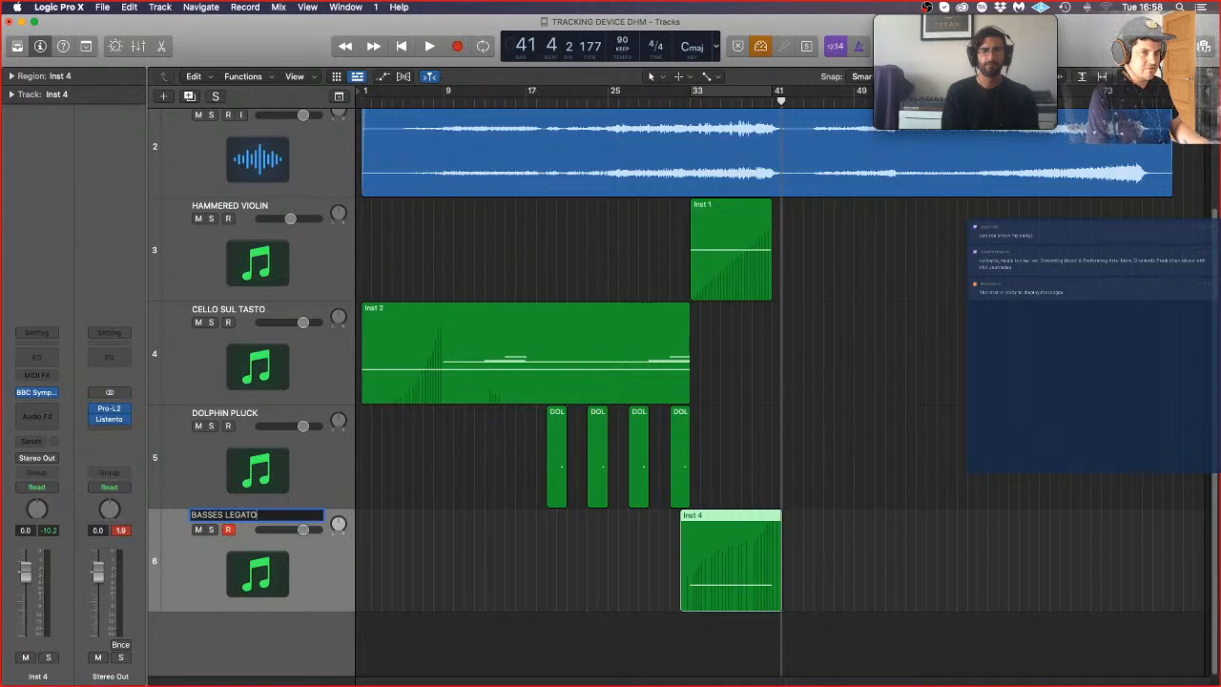
pyautogui.press('Return')
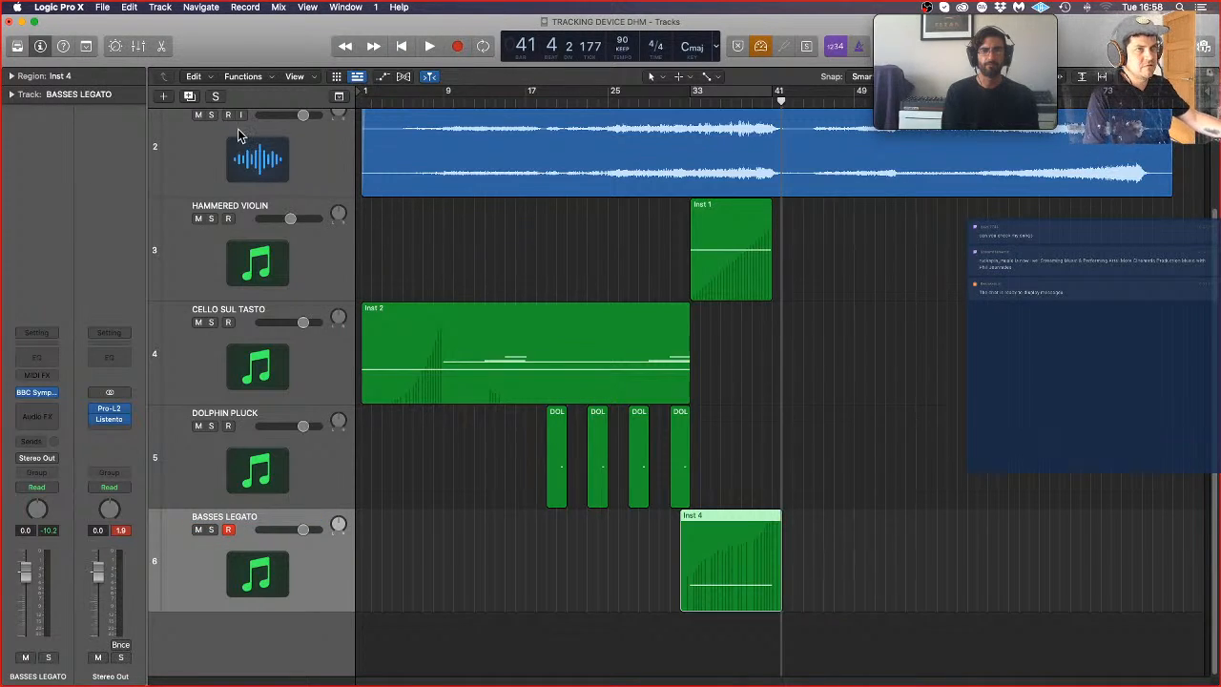
# Step: Duplicate the BASSES LEGATO track with its instrument settings, and rename the copy as CELLO LEGATO
pyautogui.click(189, 96)
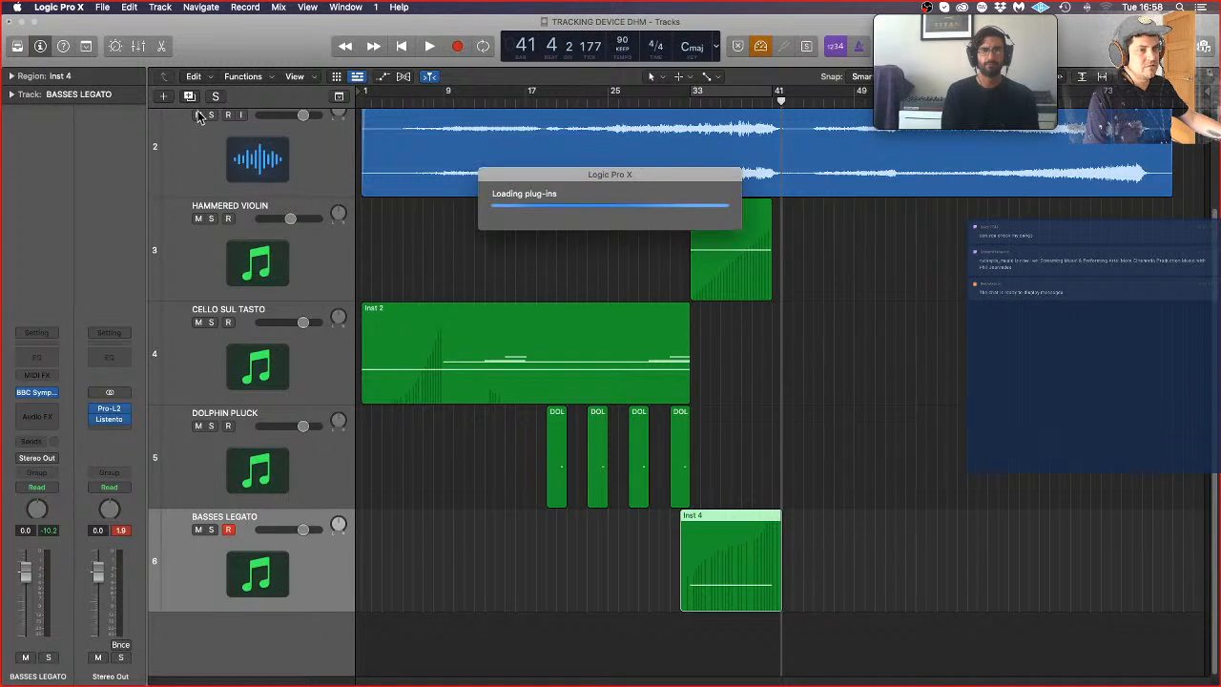
pyautogui.scroll(-1, 227, 632)
pyautogui.press('b')
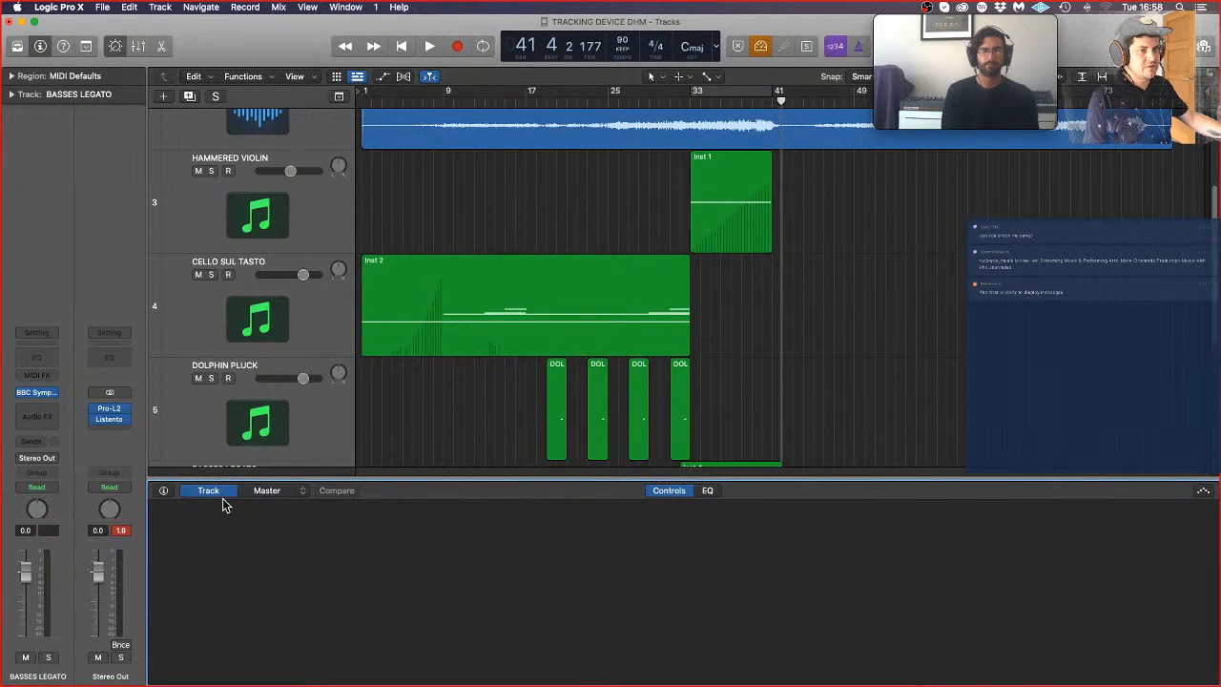
pyautogui.press('b')
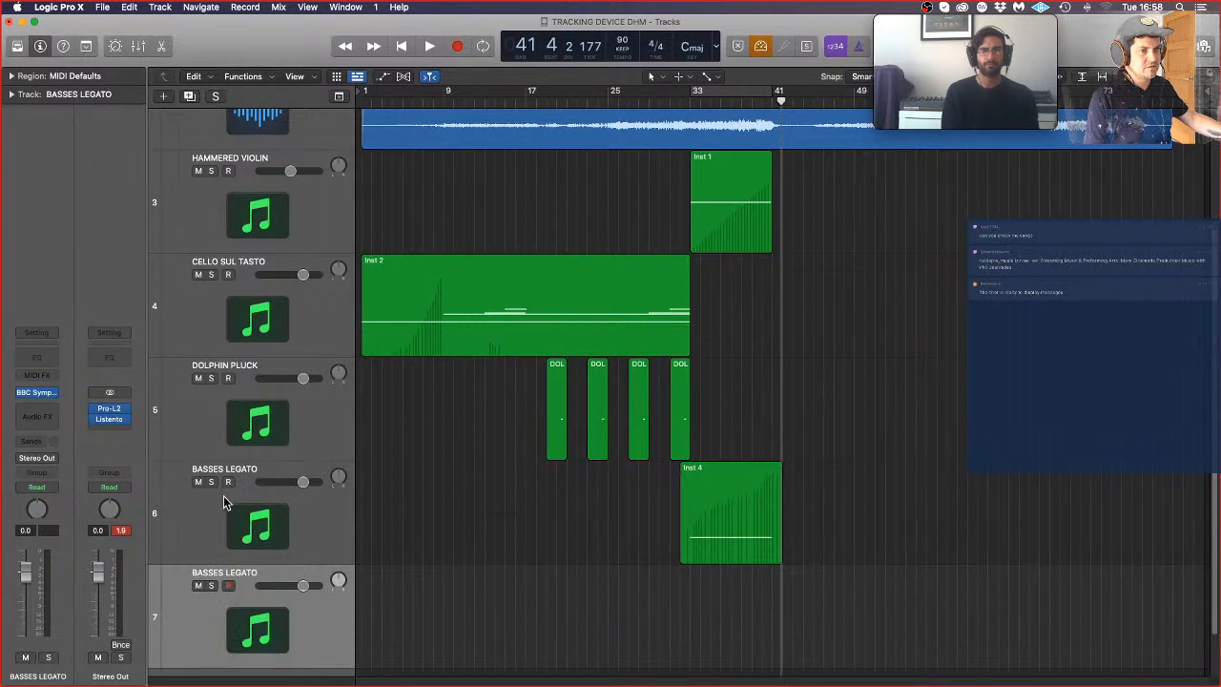
pyautogui.doubleClick(206, 571)
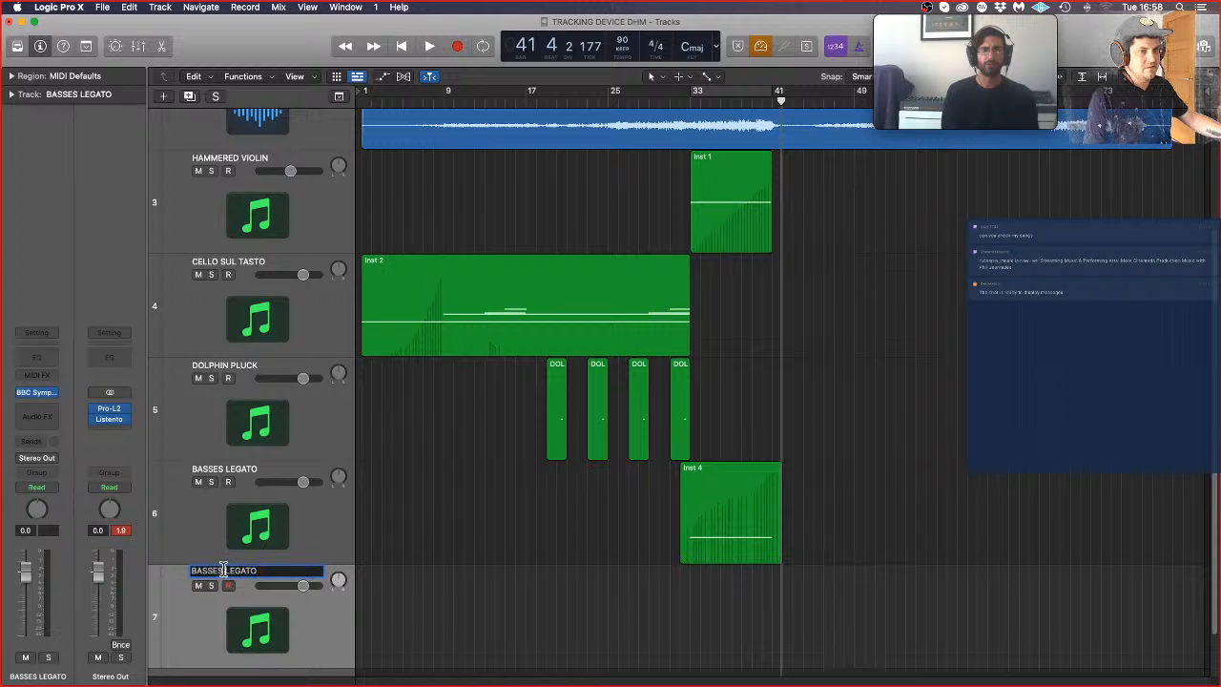
pyautogui.write('CELLO LEGATO')
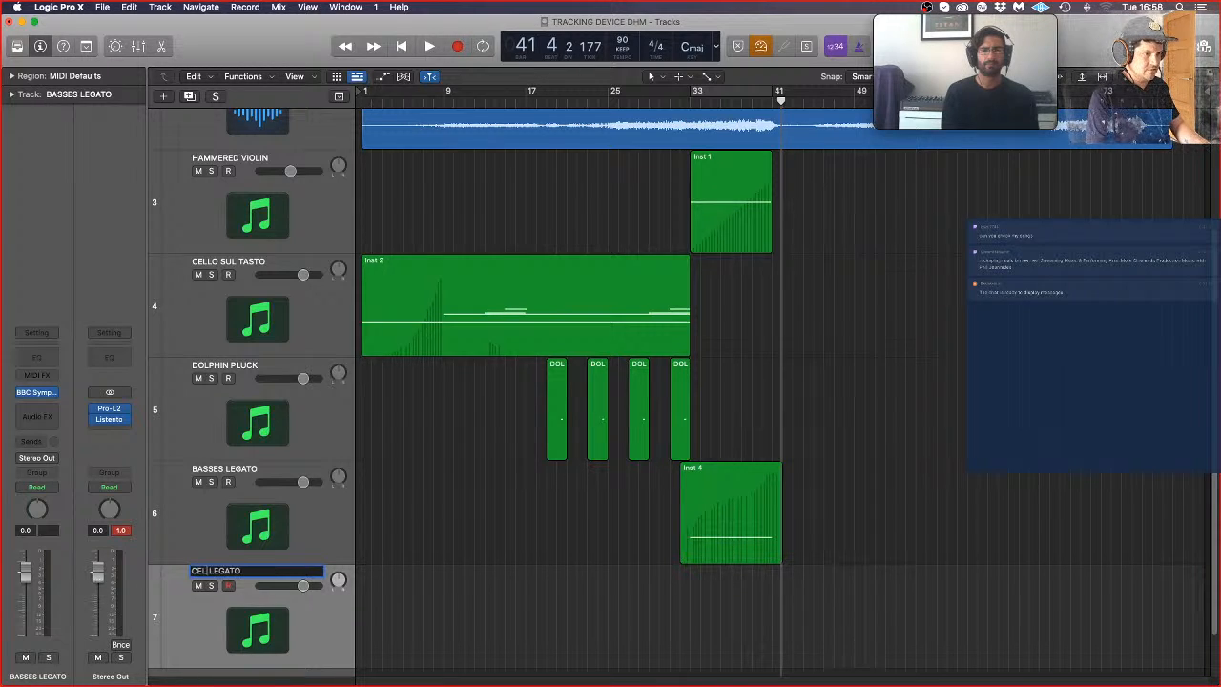
pyautogui.press('Return')
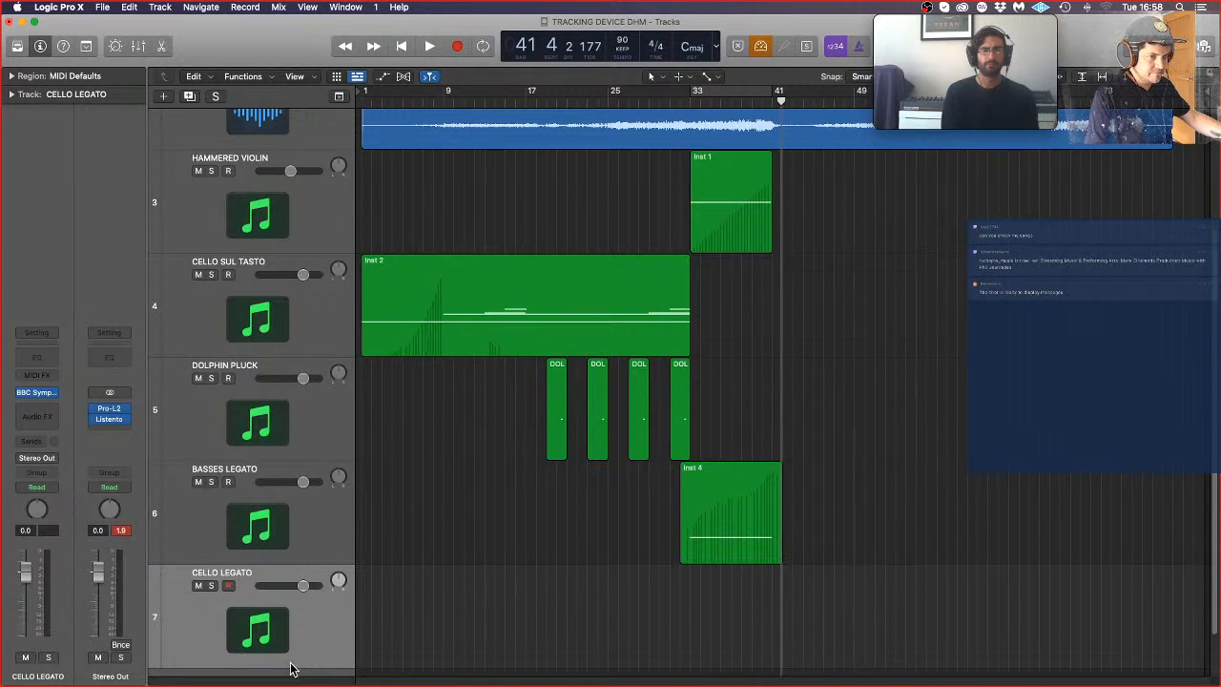
# Step: Open BBC Symphony Orchestra on the CELLO LEGATO track and load the Celli preset from the Strings group
pyautogui.moveTo(47, 394)
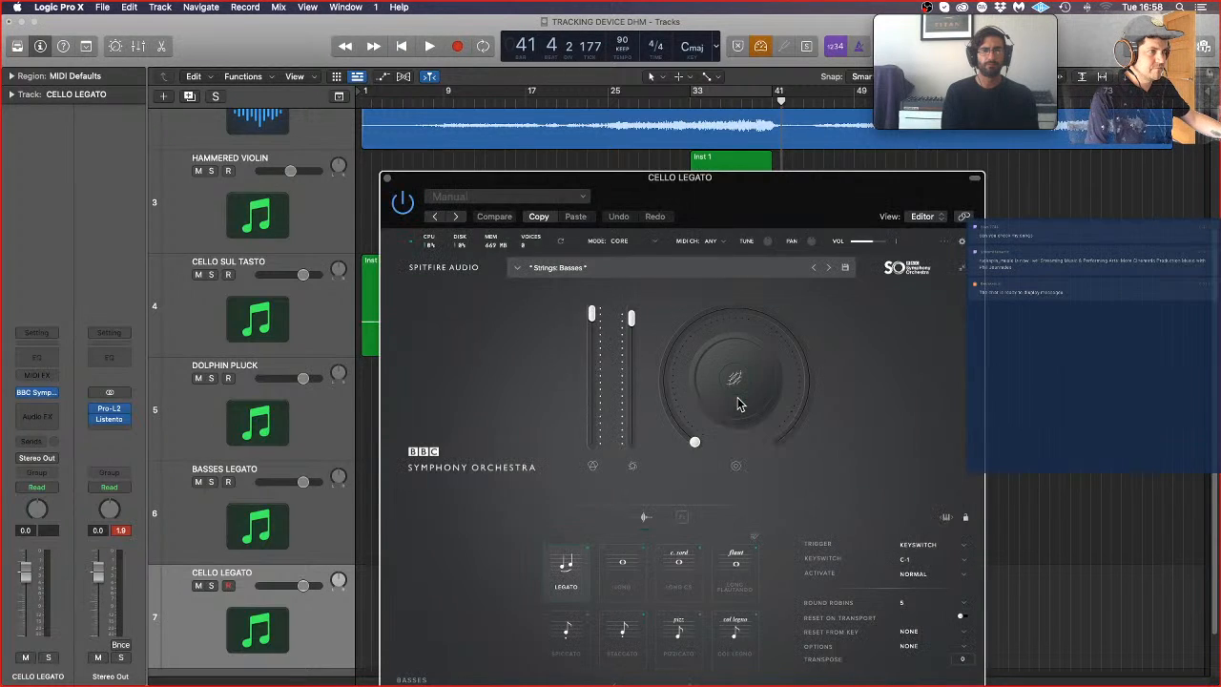
pyautogui.click(633, 268)
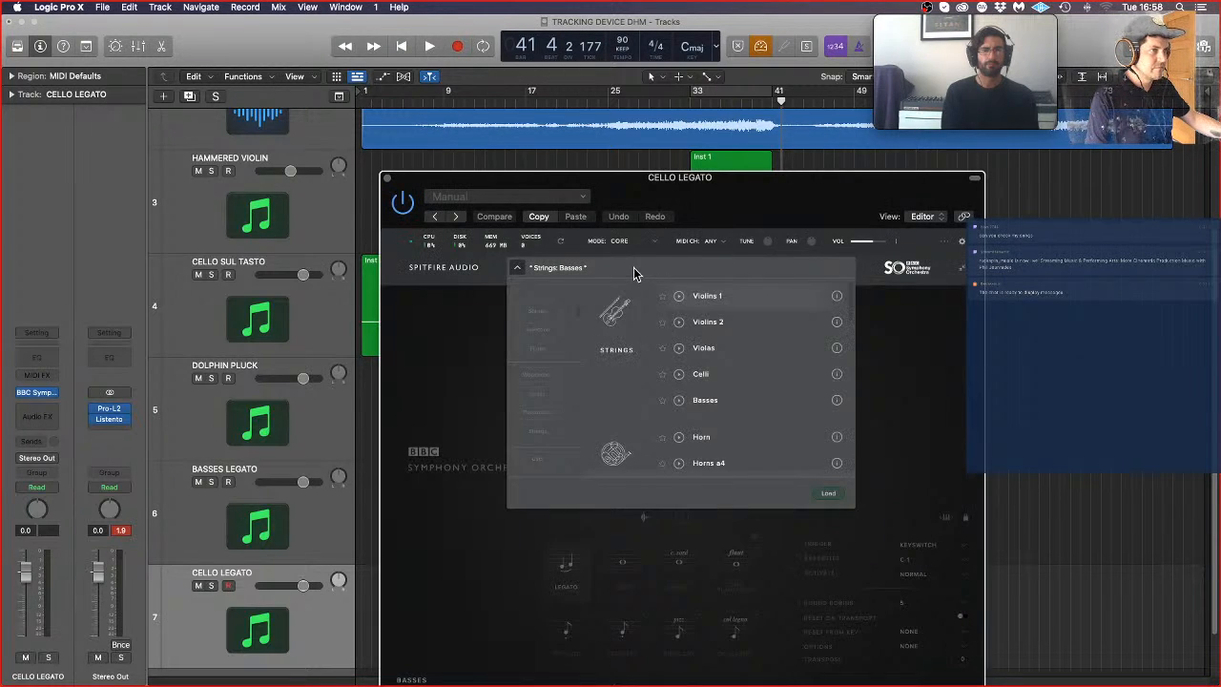
pyautogui.doubleClick(740, 374)
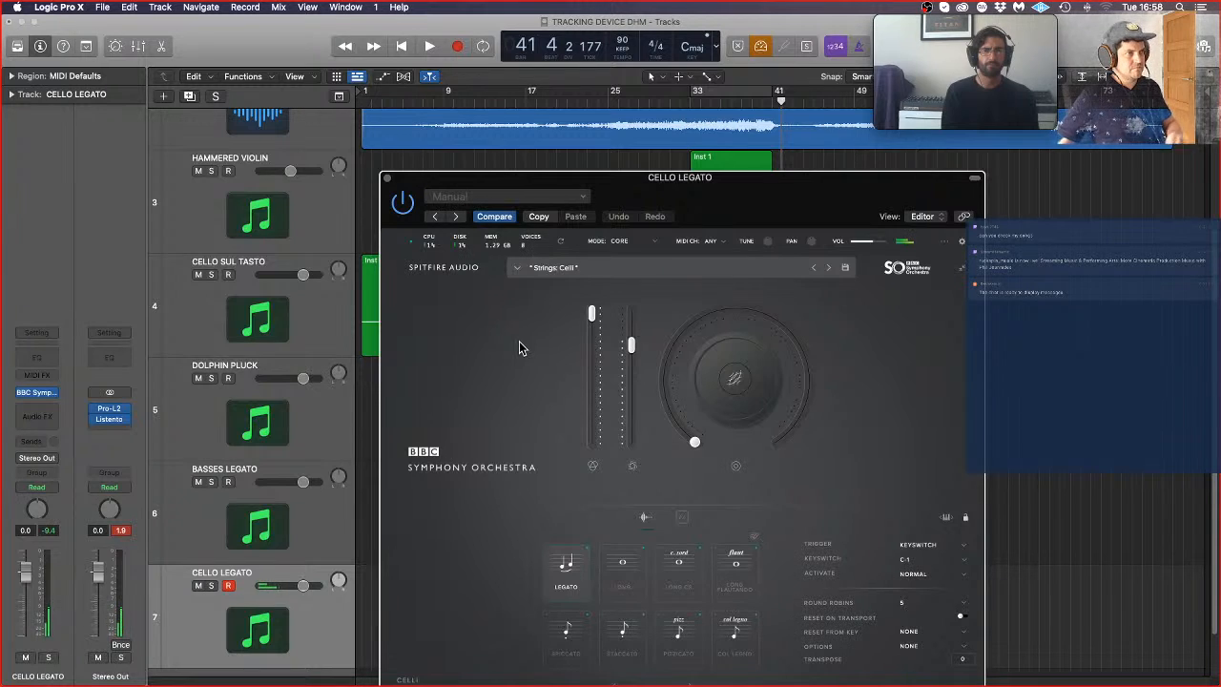
# Step: Rehearse and record an ascending eight-note line on CELLO LEGATO from about bar 31 through bar 40, and close the instrument window
pyautogui.click(673, 103)
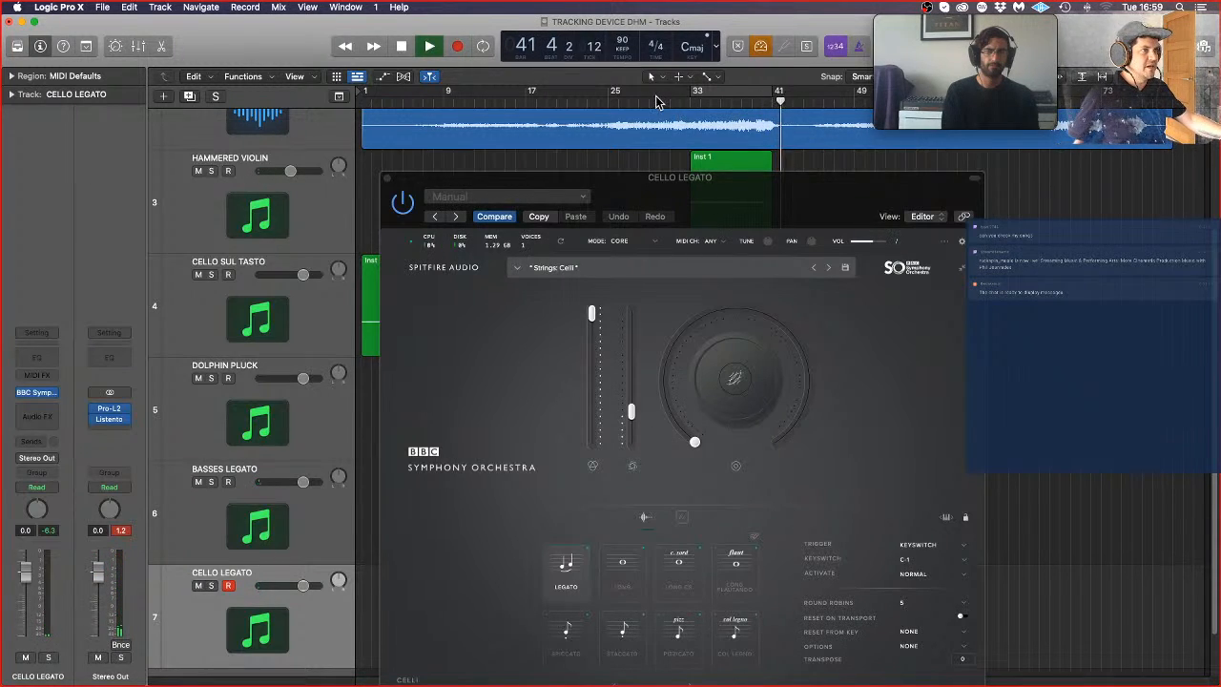
pyautogui.click(660, 101)
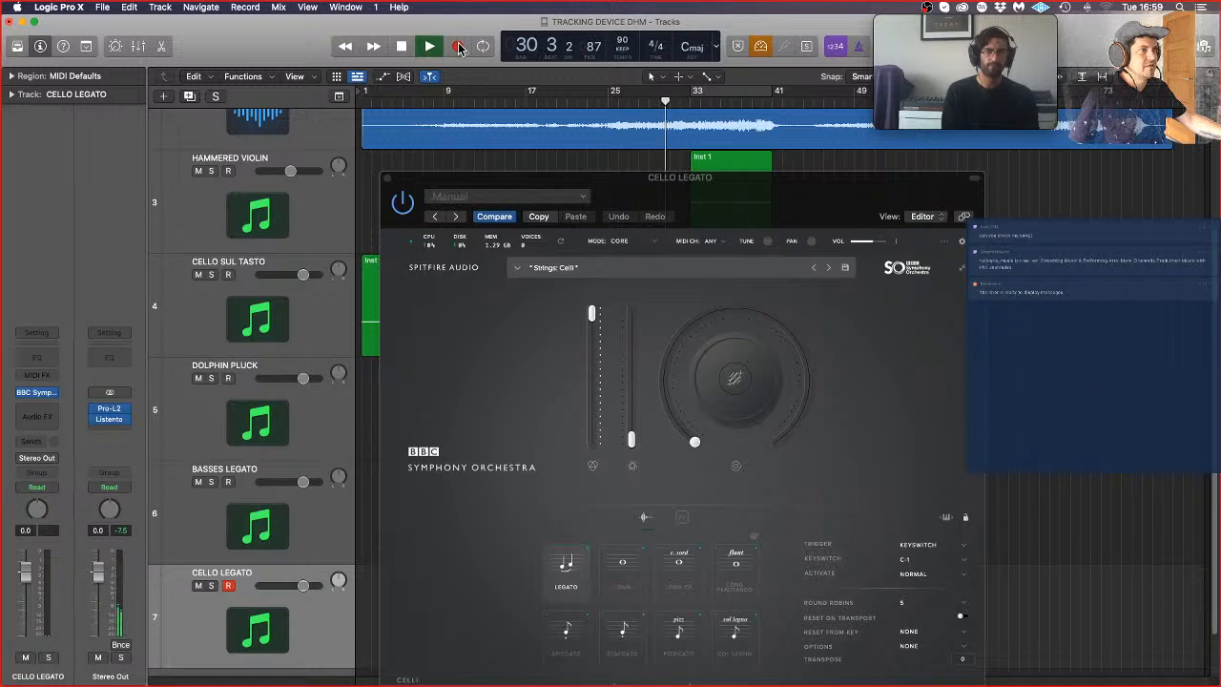
pyautogui.click(459, 48)
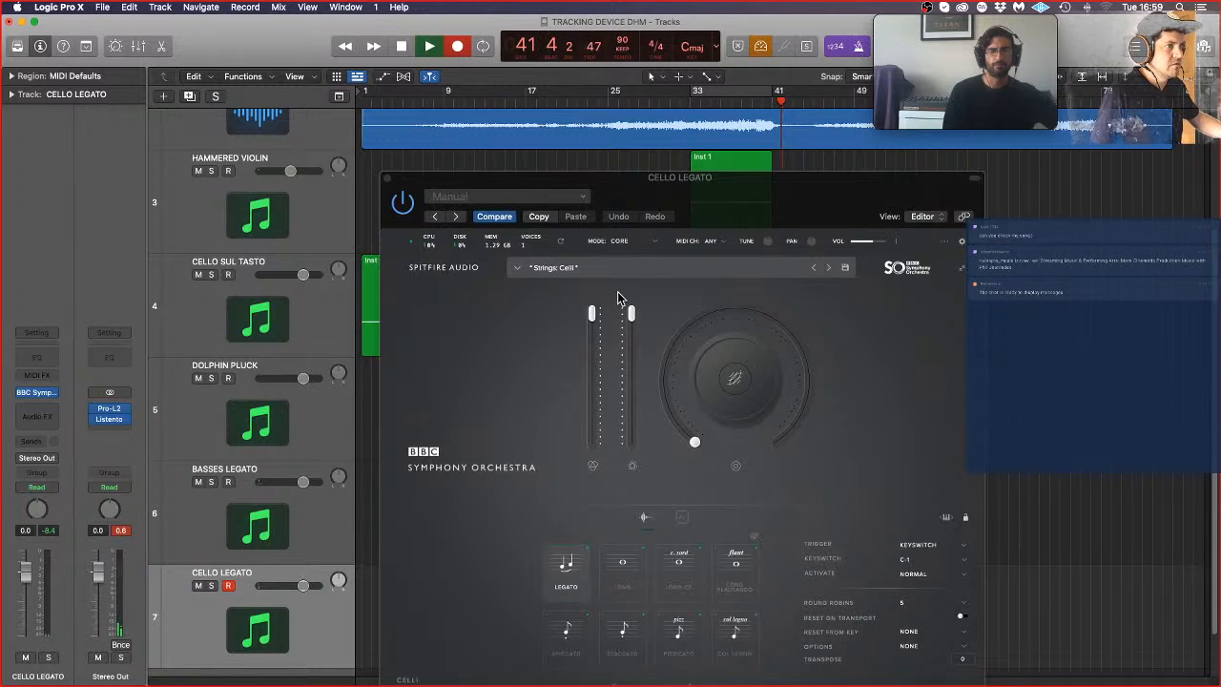
pyautogui.press('space')
pyautogui.click(386, 180)
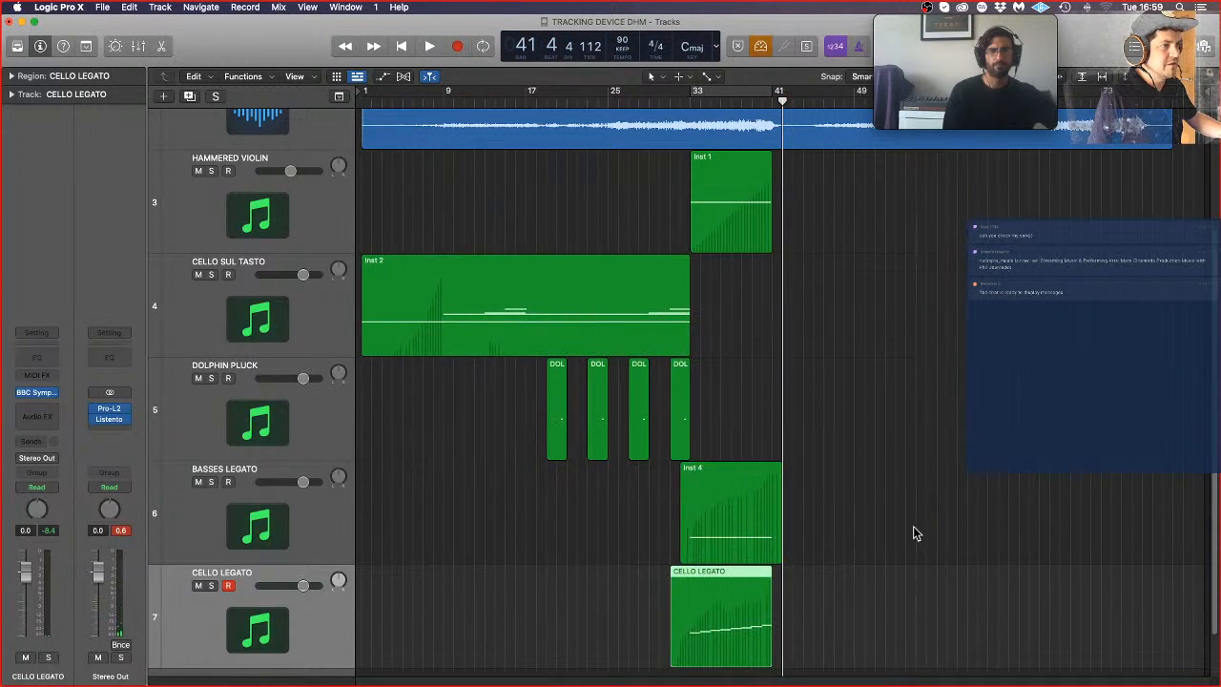
pyautogui.click(935, 541)
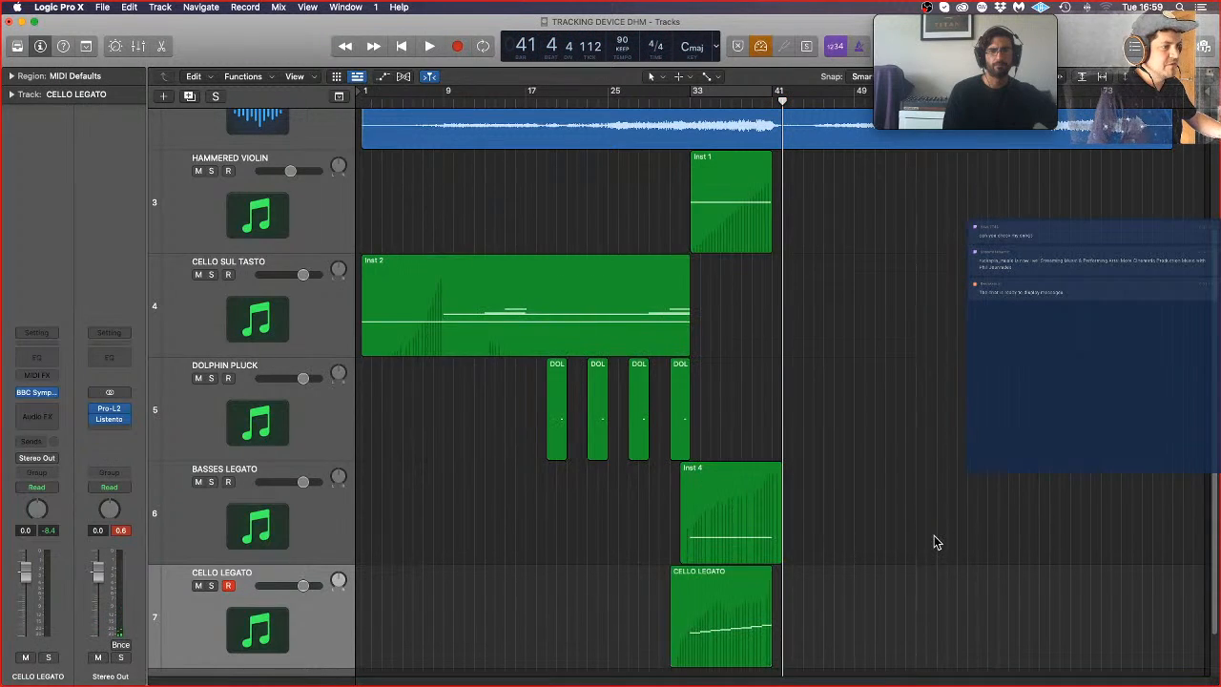
# Step: Open the CELLO LEGATO region in the Piano Roll and quantize all its notes to 1/8 notes
pyautogui.doubleClick(687, 612)
pyautogui.press('super+a')
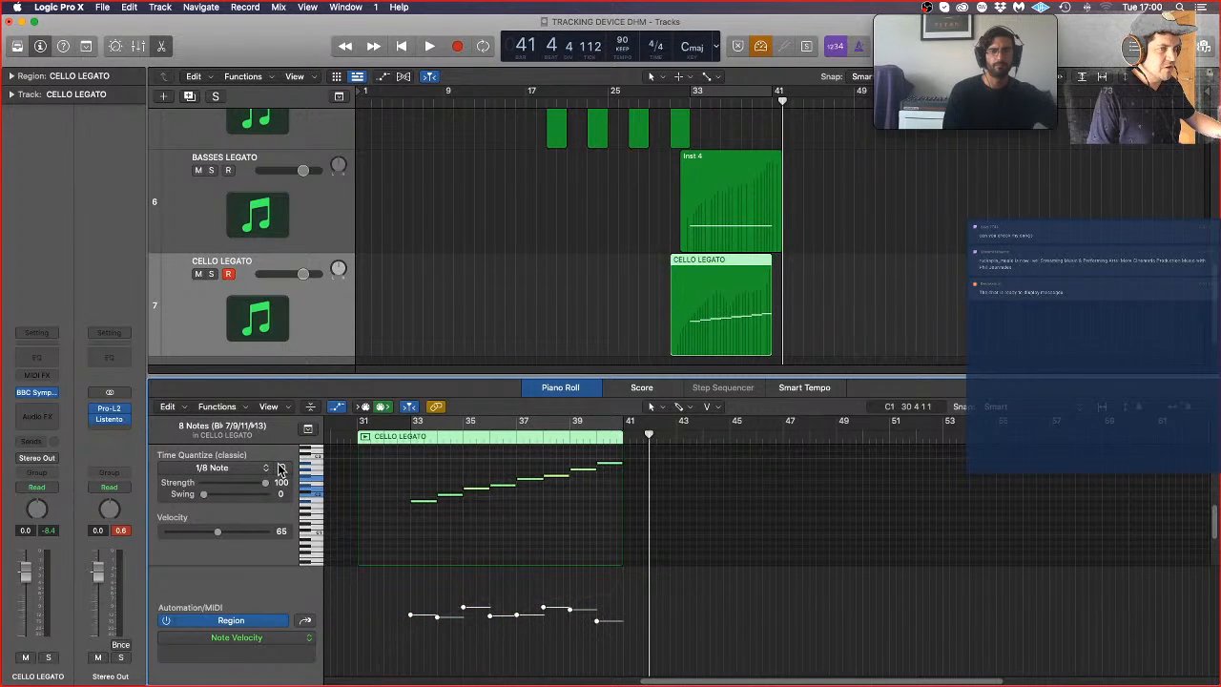
pyautogui.press('super+Right')
pyautogui.press('super+Right')
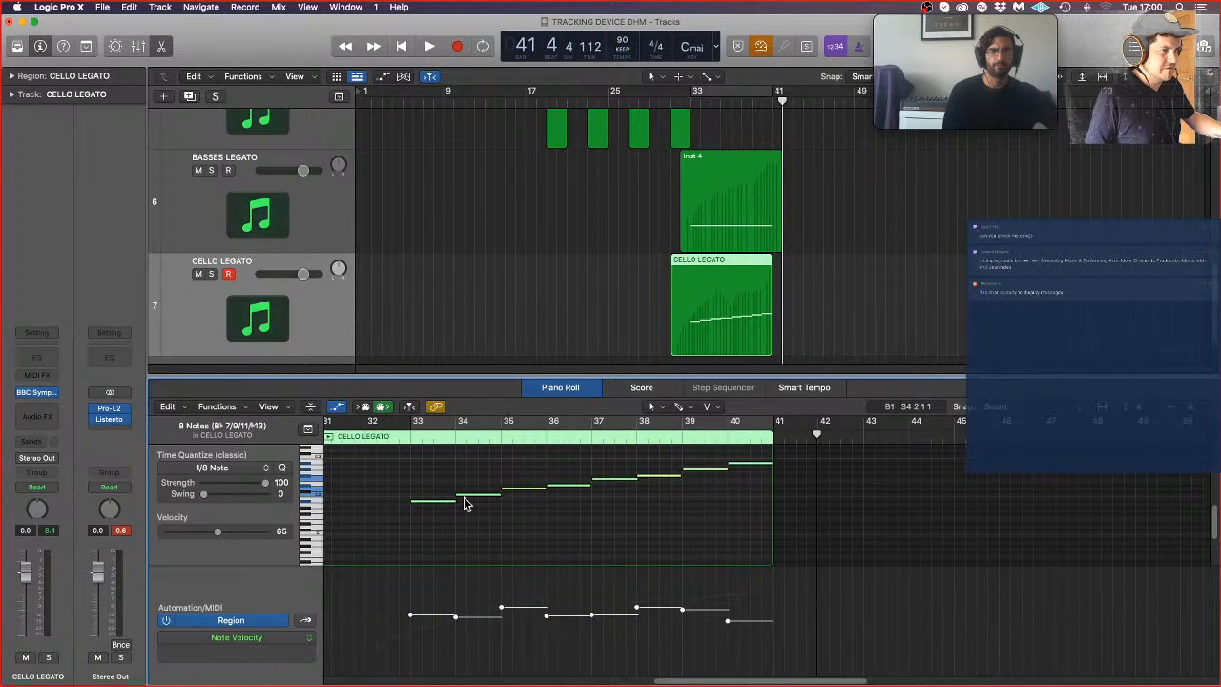
# Step: Extend the starts of the last seven cello notes slightly earlier so they overlap, and lower their velocity setting to 1
pyautogui.press('super+Right')
pyautogui.moveTo(544, 525); pyautogui.dragTo(985, 468)
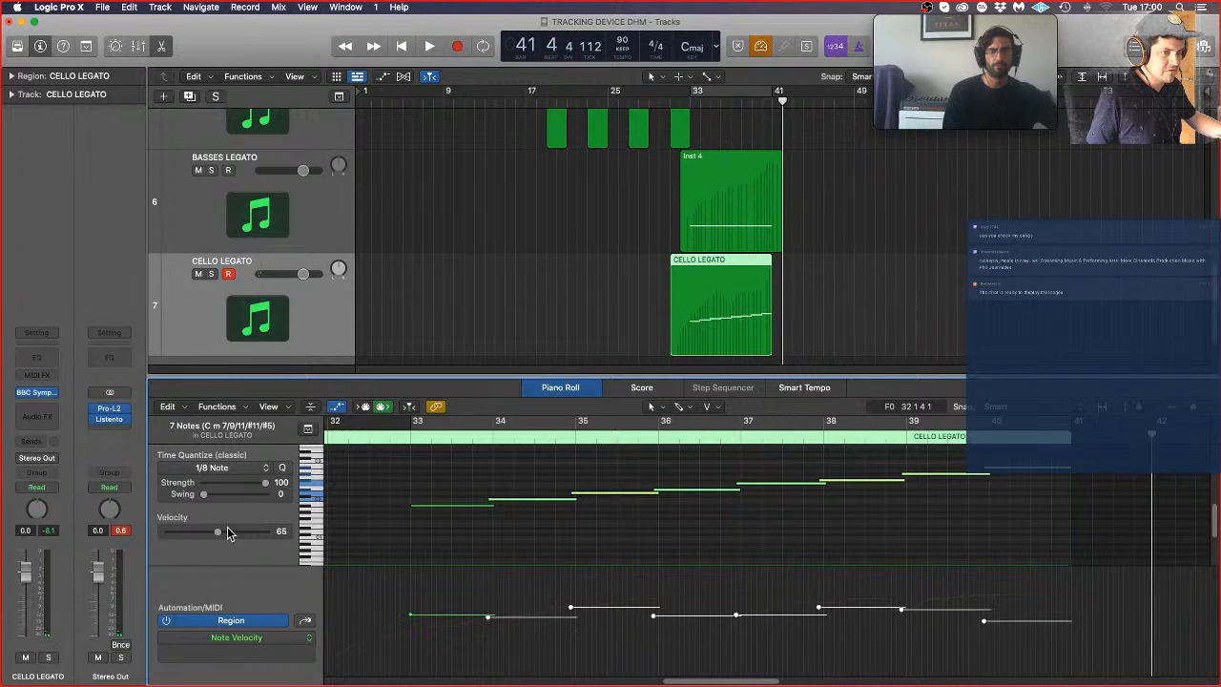
pyautogui.moveTo(229, 532); pyautogui.dragTo(190, 540)
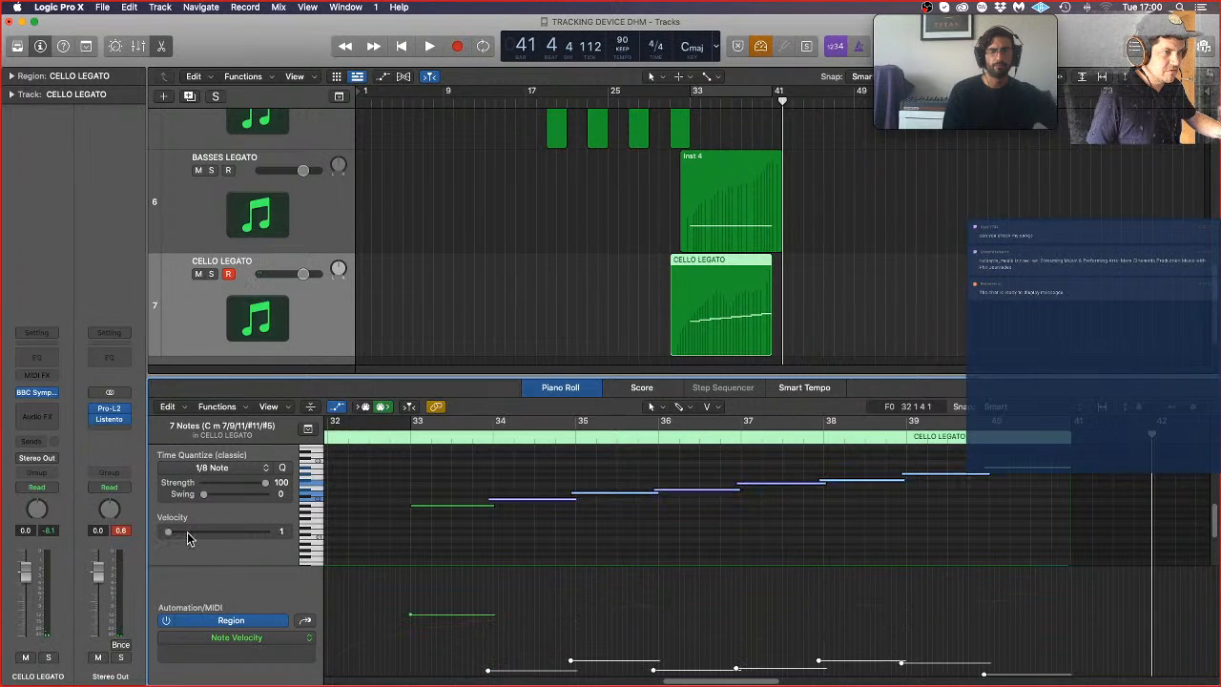
pyautogui.click(647, 531)
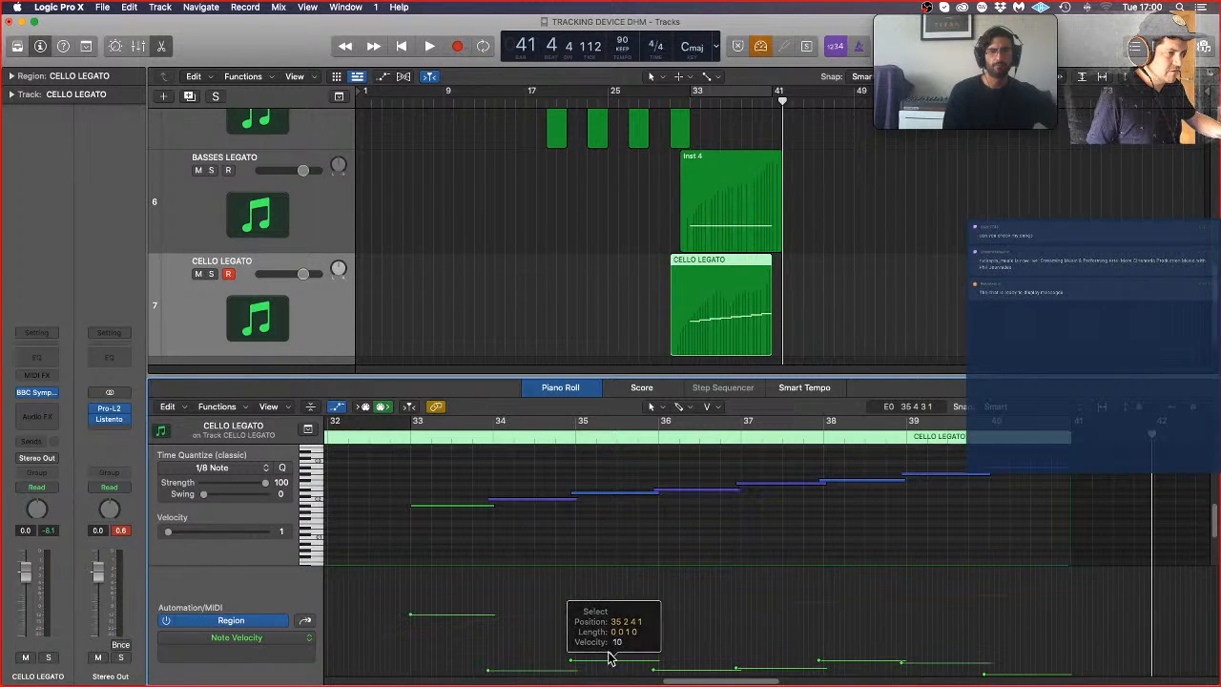
# Step: Lower the velocities of the cello notes starting near bars 35, 38 and 39 slightly
pyautogui.moveTo(574, 660); pyautogui.dragTo(576, 666)
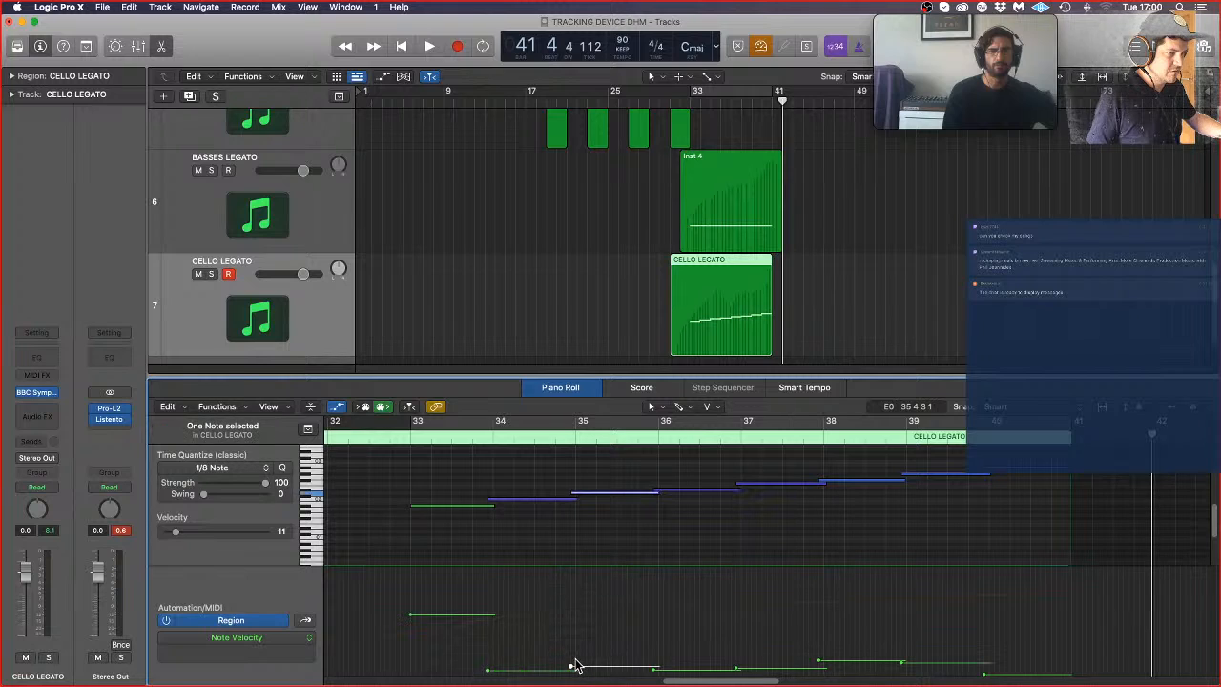
pyautogui.click(820, 662)
pyautogui.click(819, 662)
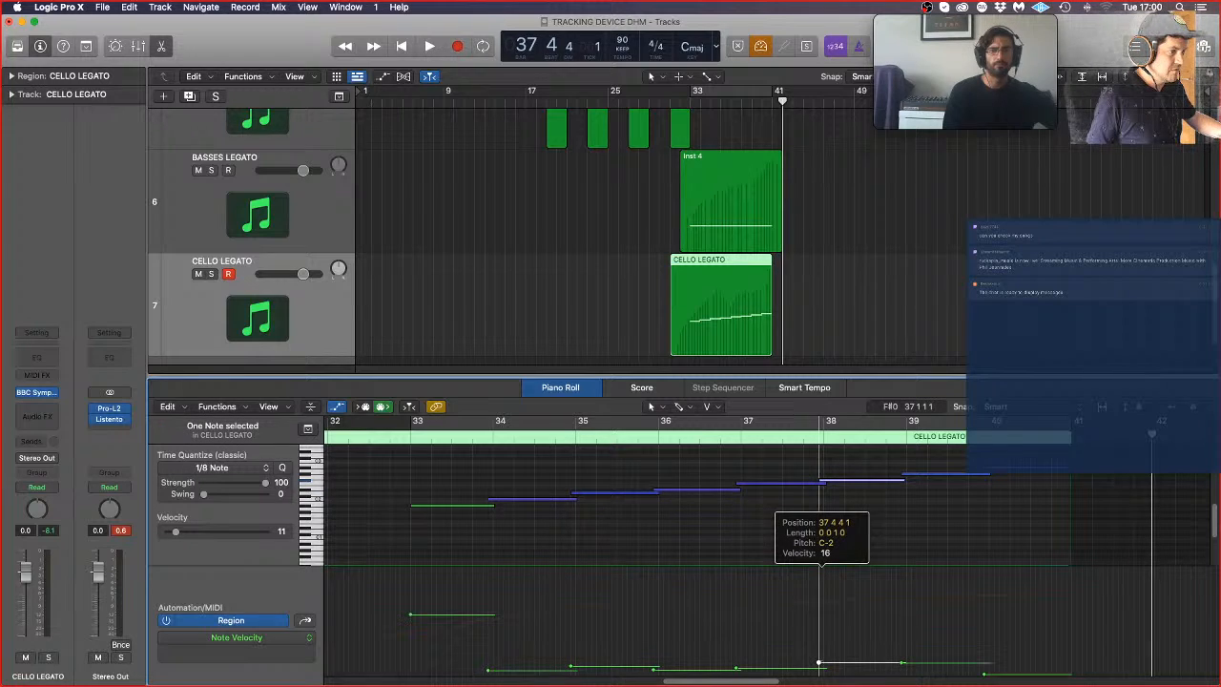
pyautogui.click(903, 664)
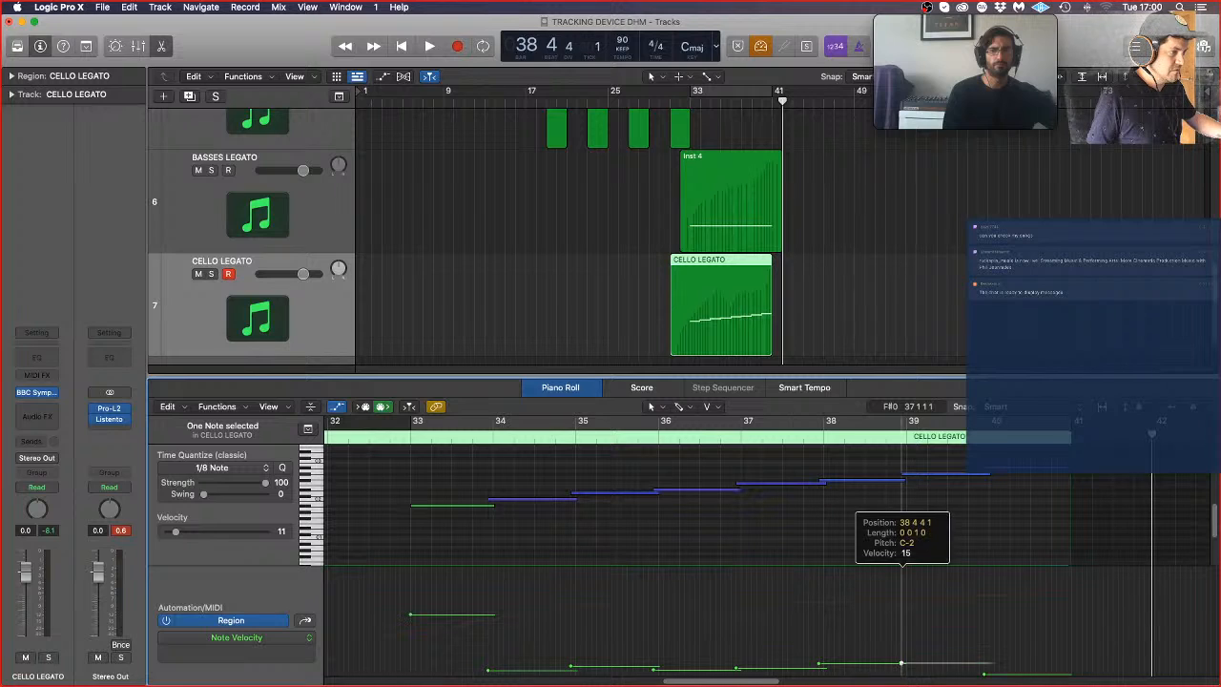
# Step: Audition BASSES LEGATO and CELLO LEGATO soloed together from about bar 32, and display the cello region's Modulation data
pyautogui.doubleClick(362, 437)
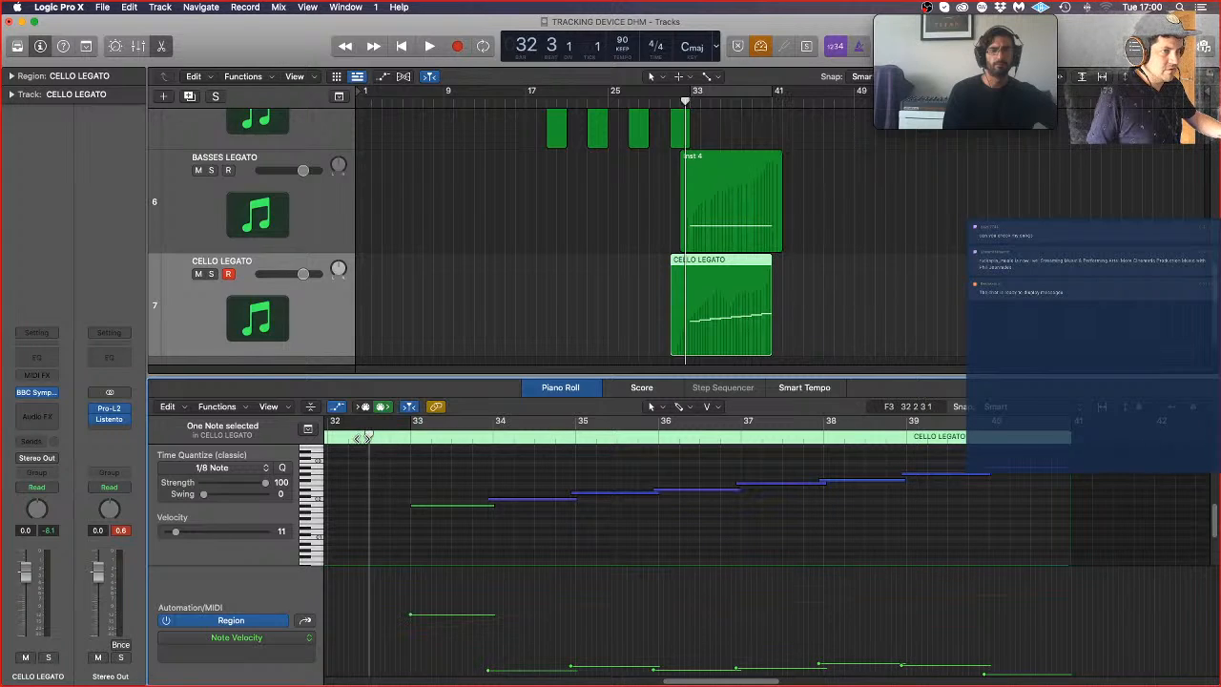
pyautogui.click(211, 169)
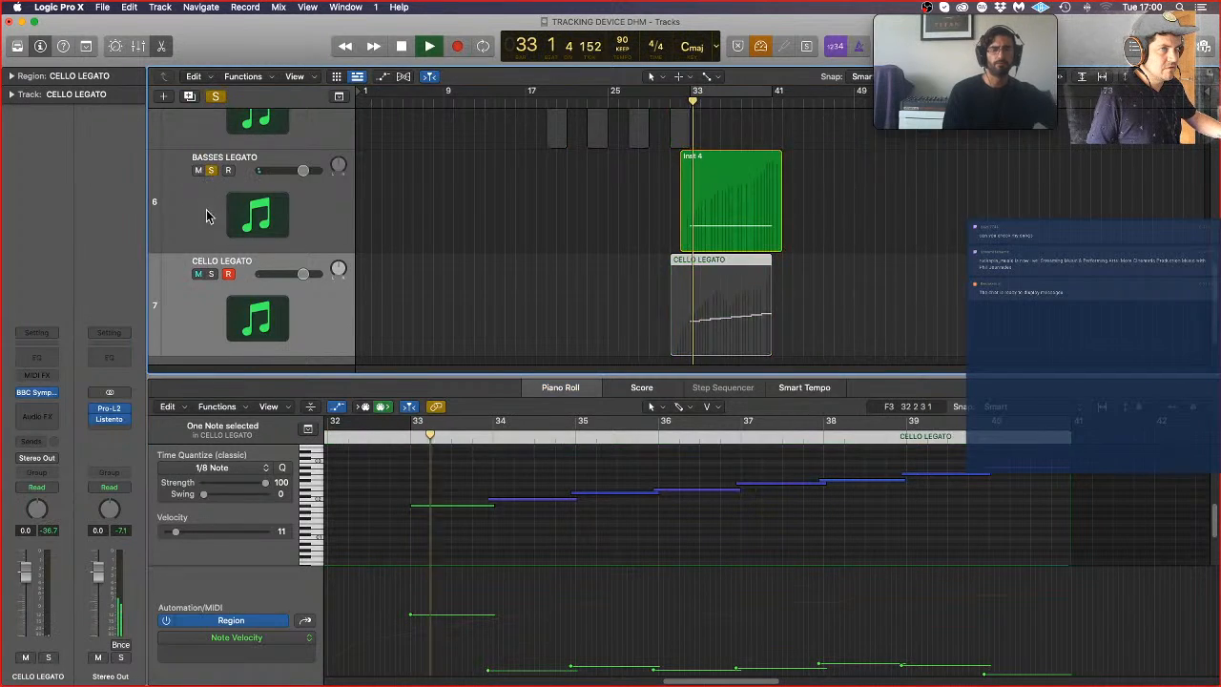
pyautogui.click(211, 274)
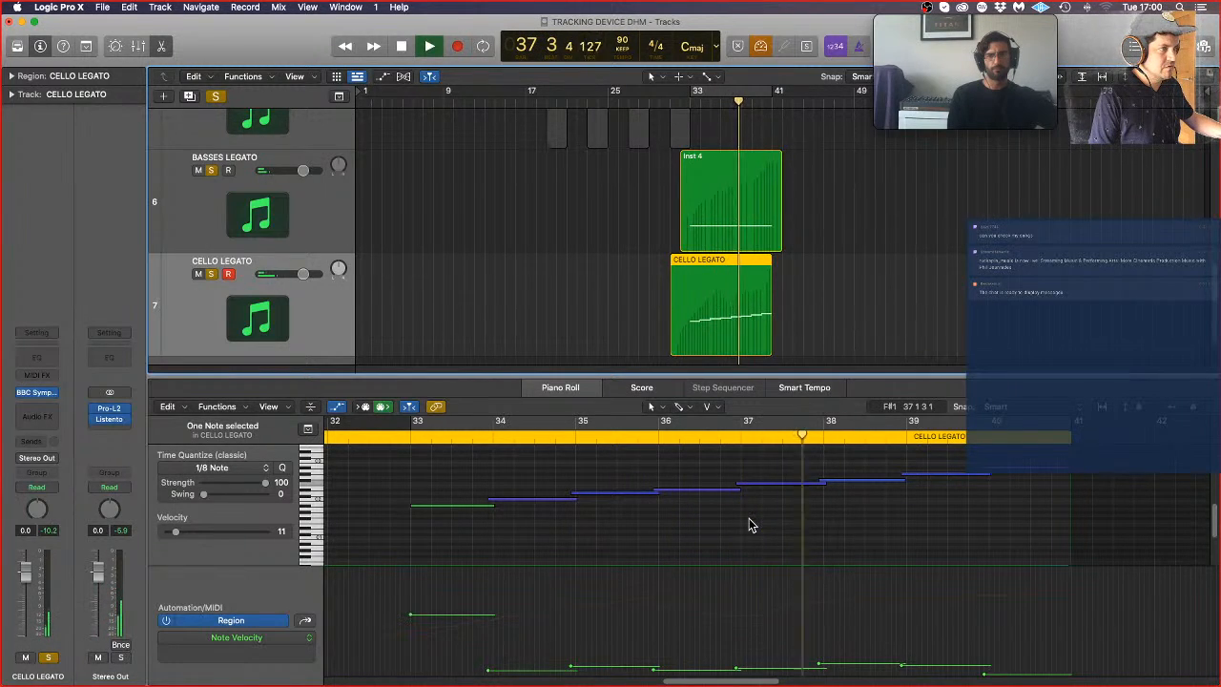
pyautogui.click(306, 621)
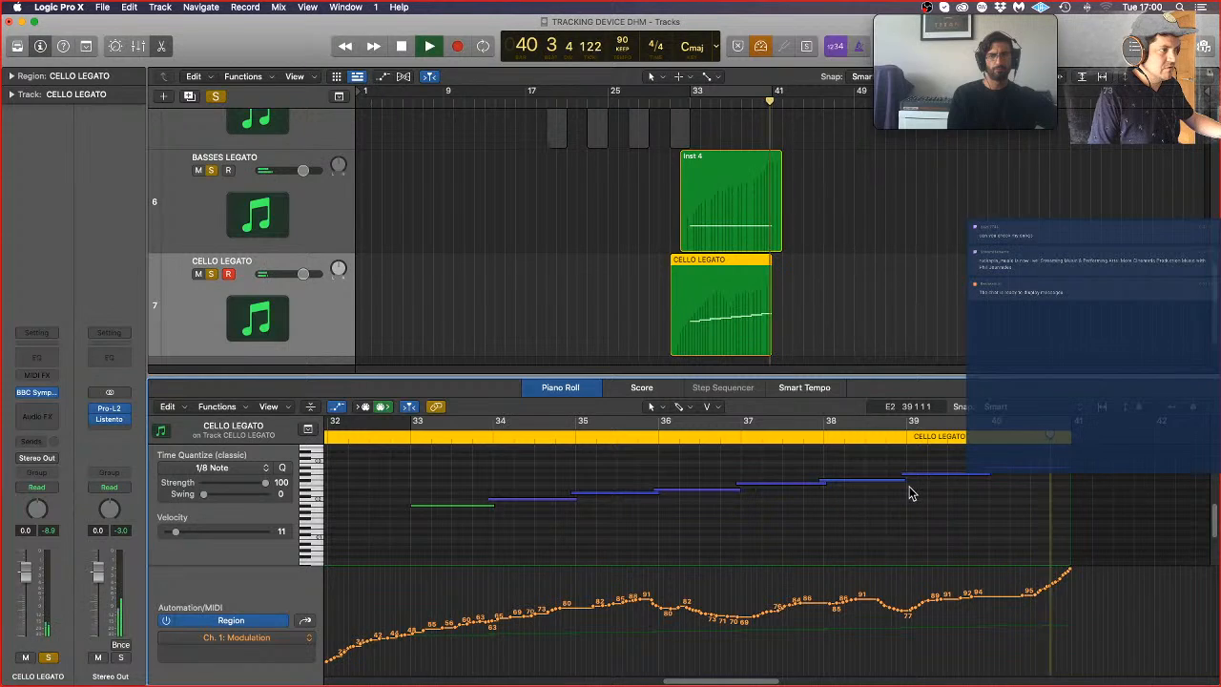
pyautogui.press('space')
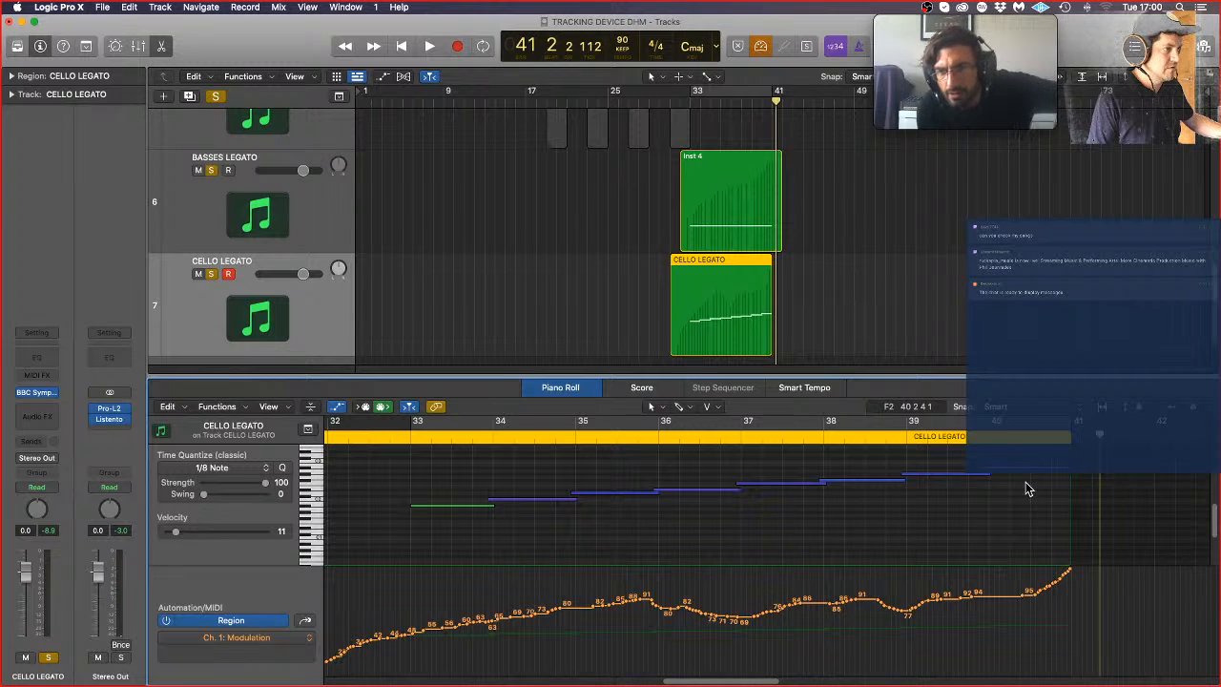
# Step: Try the last cello note at a lower pitch, audition it from about bar 36 soloed and unsoloed, and restore its original pitch
pyautogui.click(952, 475)
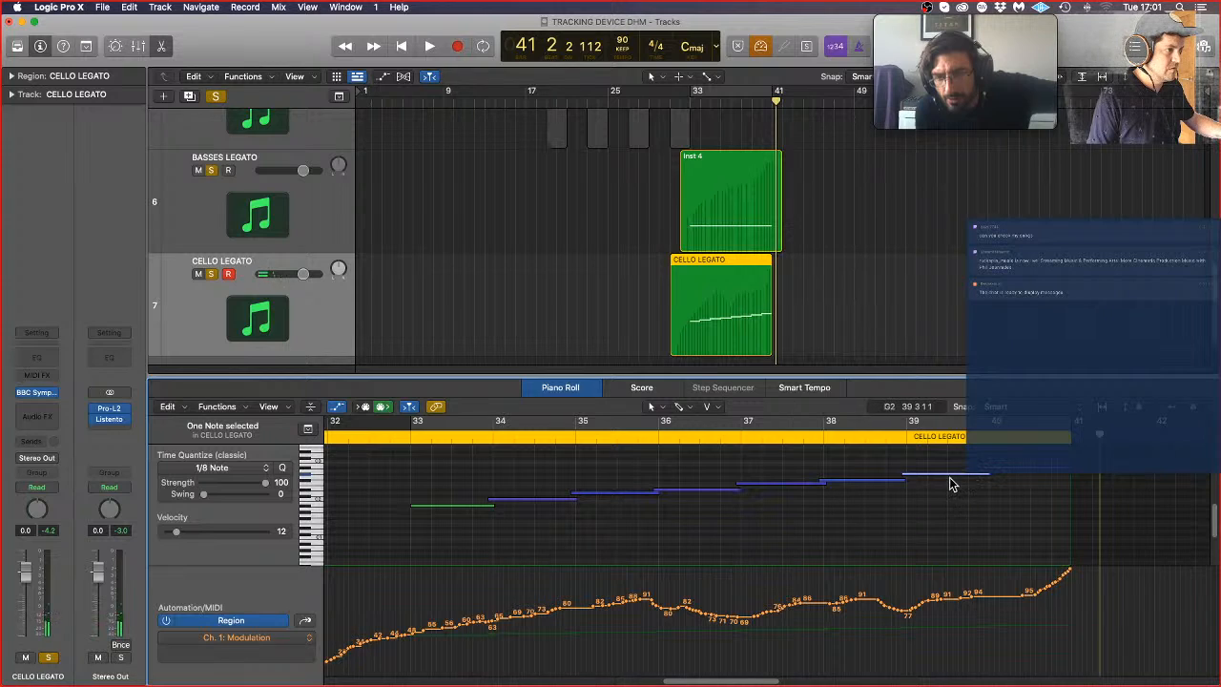
pyautogui.moveTo(952, 480); pyautogui.dragTo(951, 490)
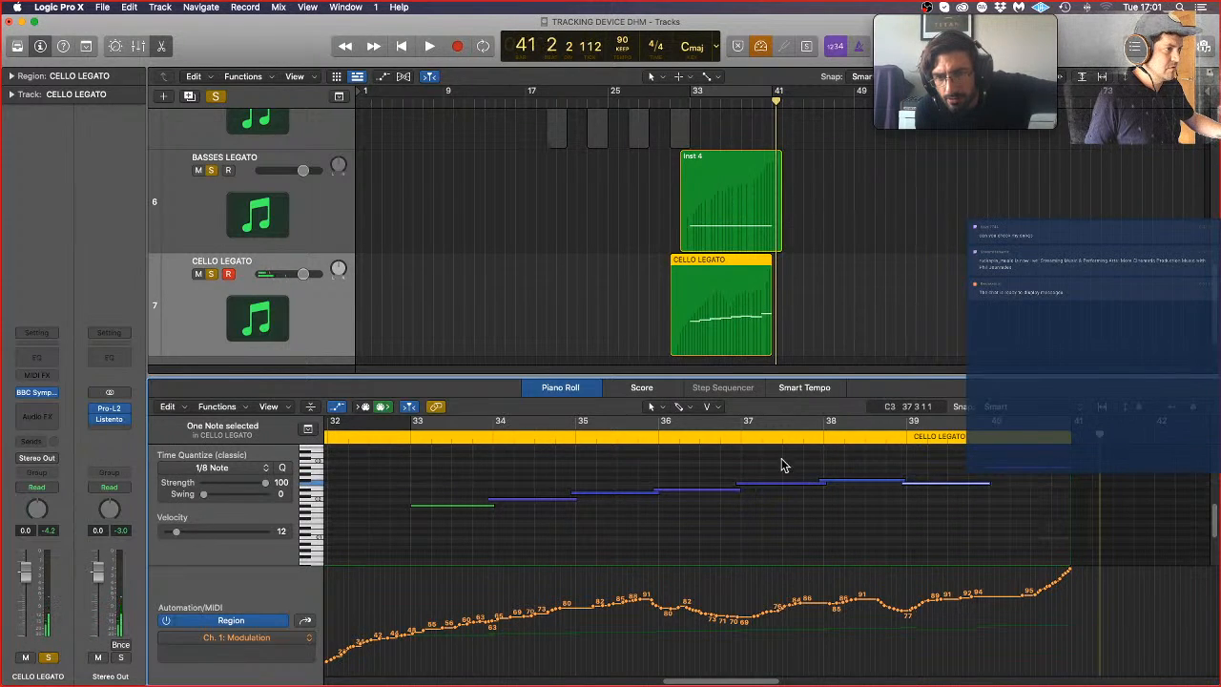
pyautogui.click(725, 437)
pyautogui.press('space')
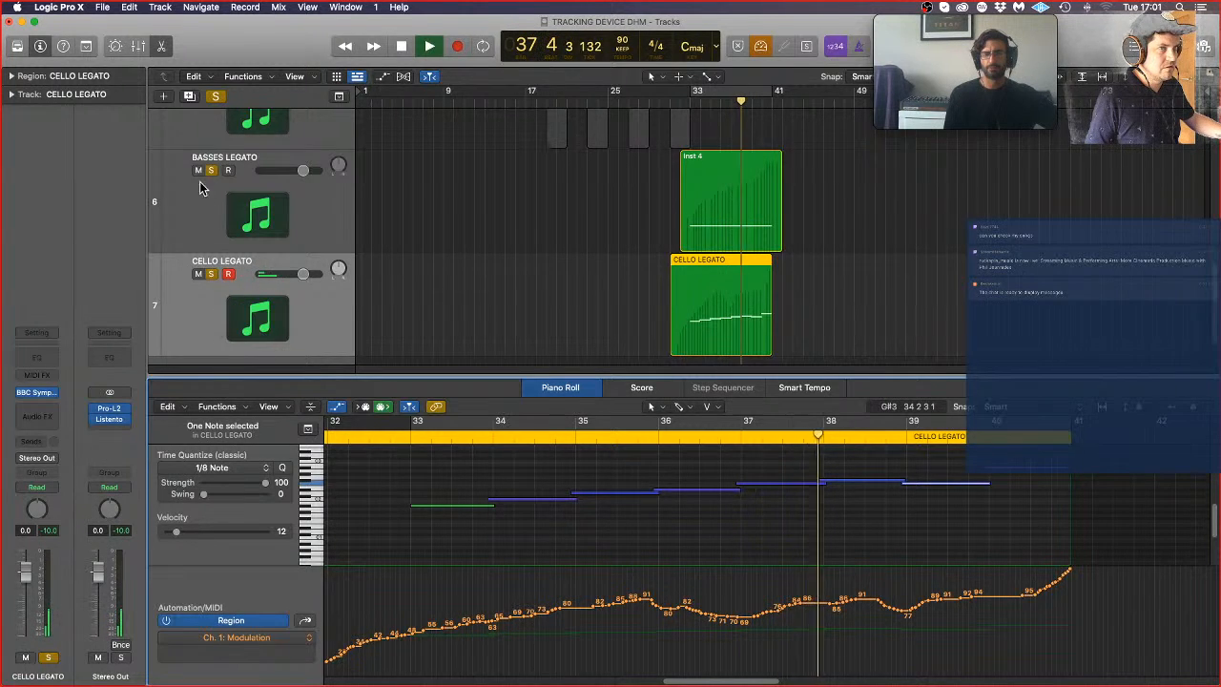
pyautogui.click(215, 96)
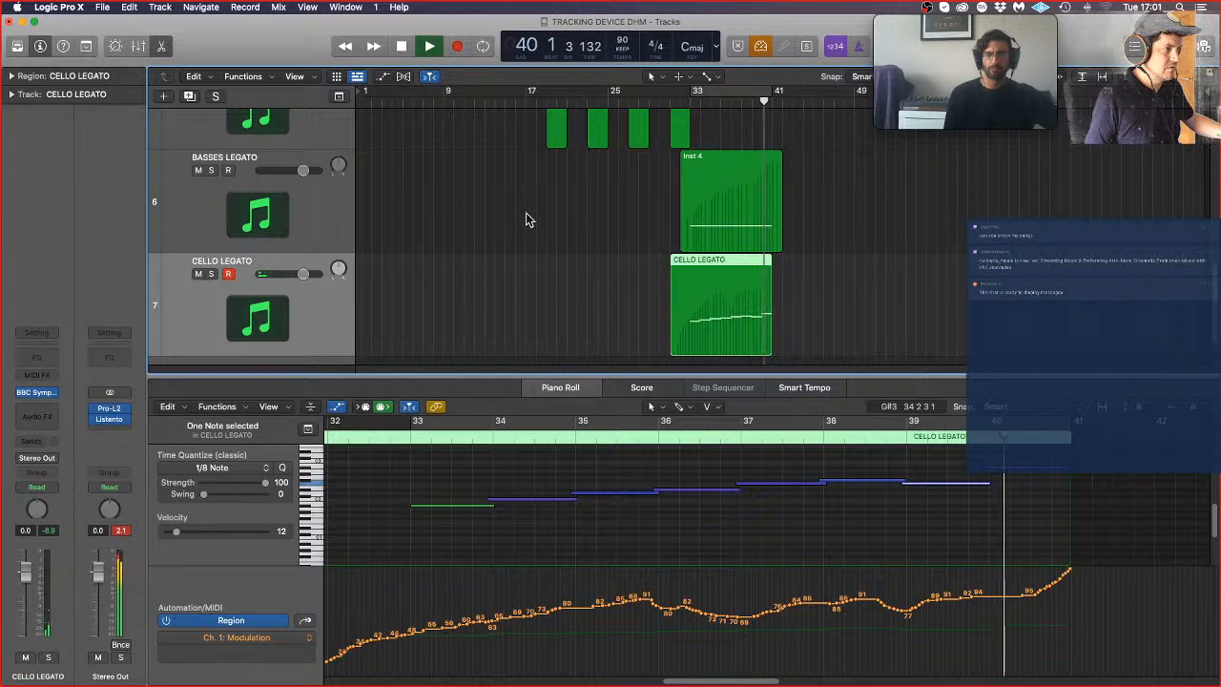
pyautogui.press('space')
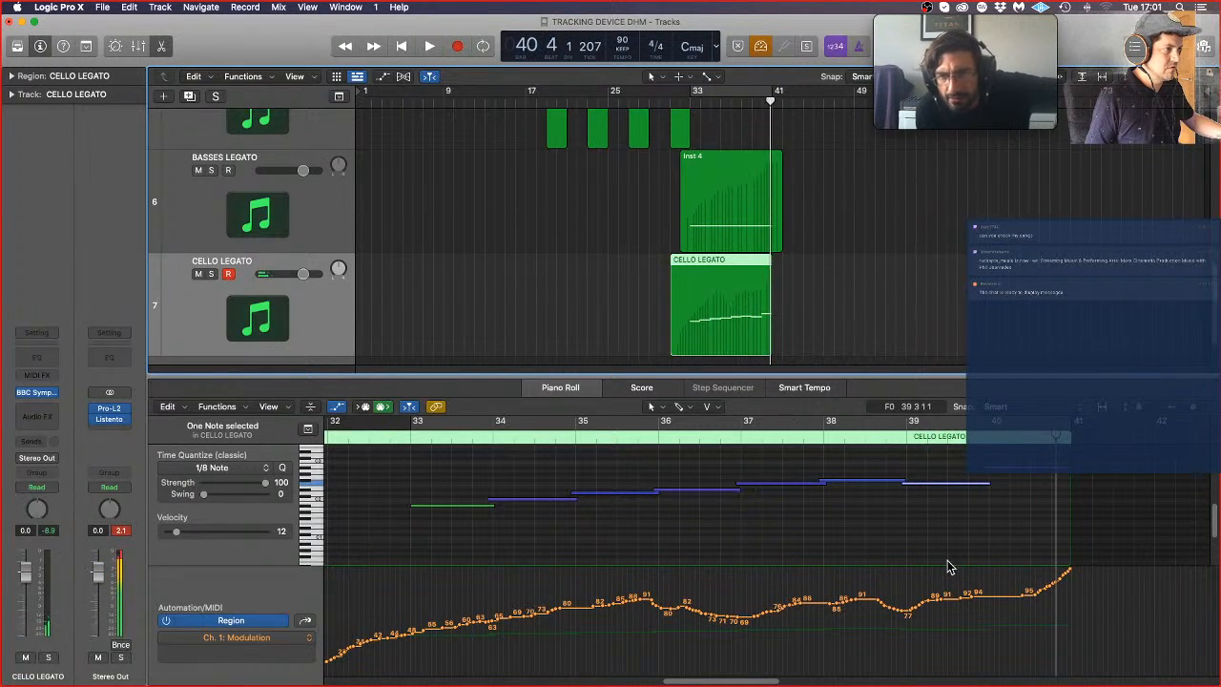
pyautogui.moveTo(964, 484); pyautogui.dragTo(965, 474)
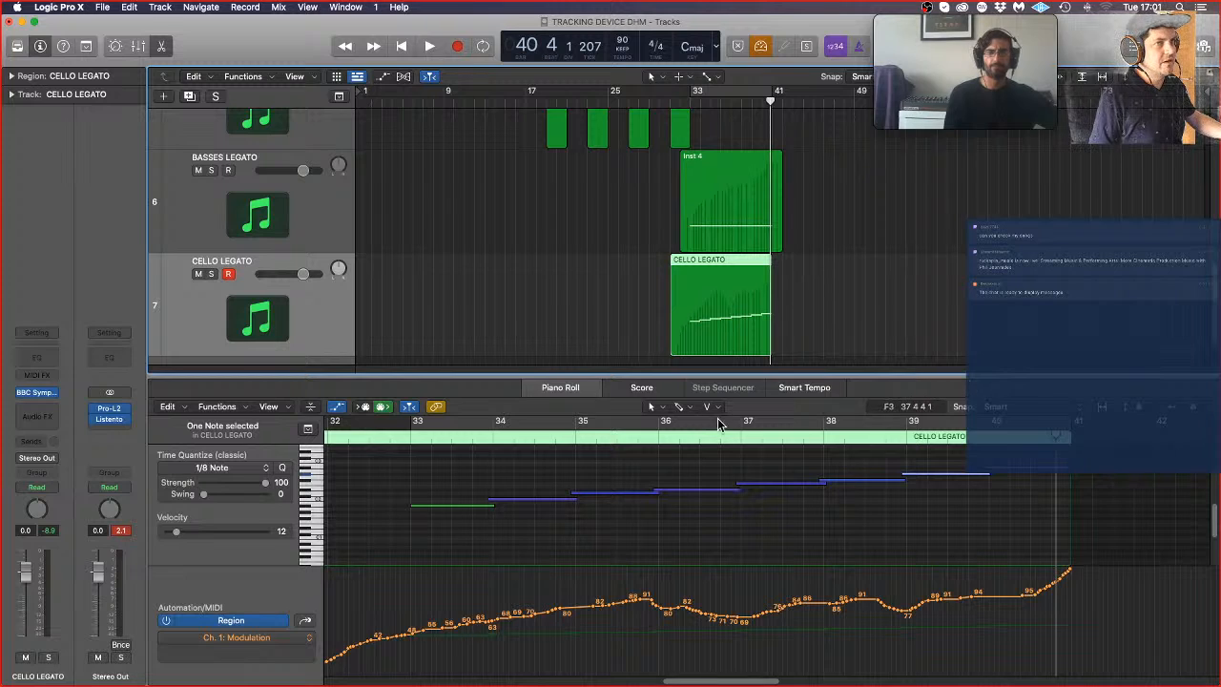
# Step: Close the Piano Roll and add one Software Instrument track with an empty channel strip below CELLO LEGATO
pyautogui.press('p')
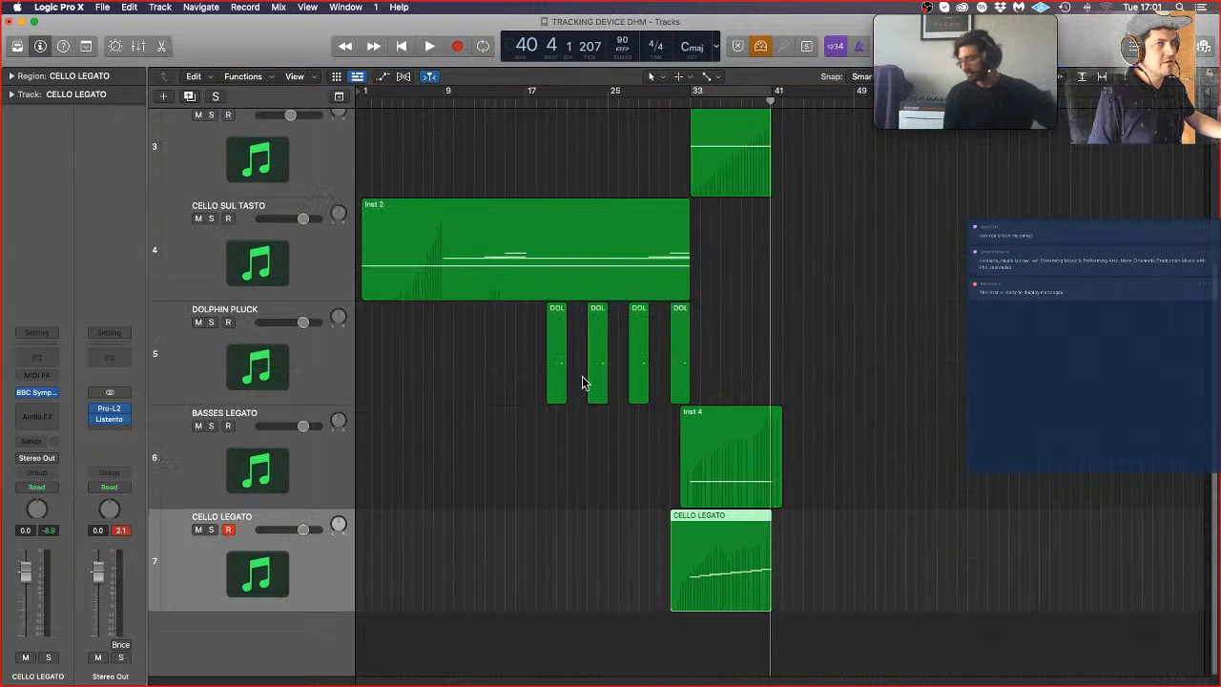
pyautogui.scroll(1, 257, 572)
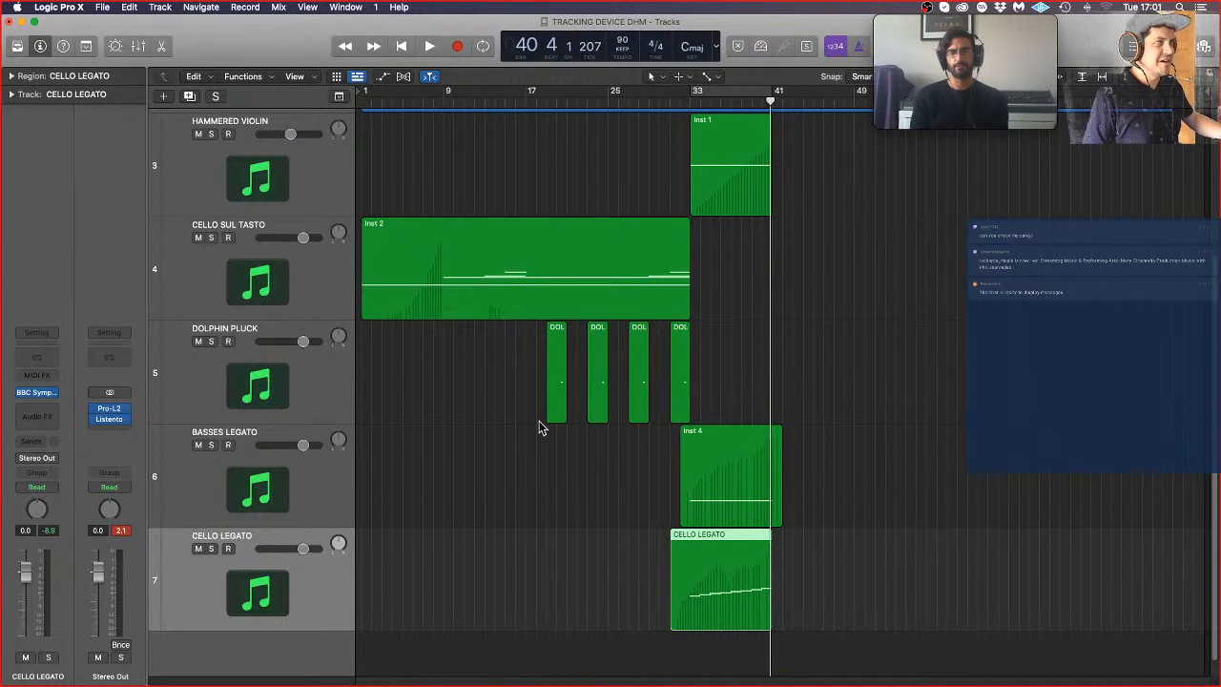
pyautogui.click(163, 97)
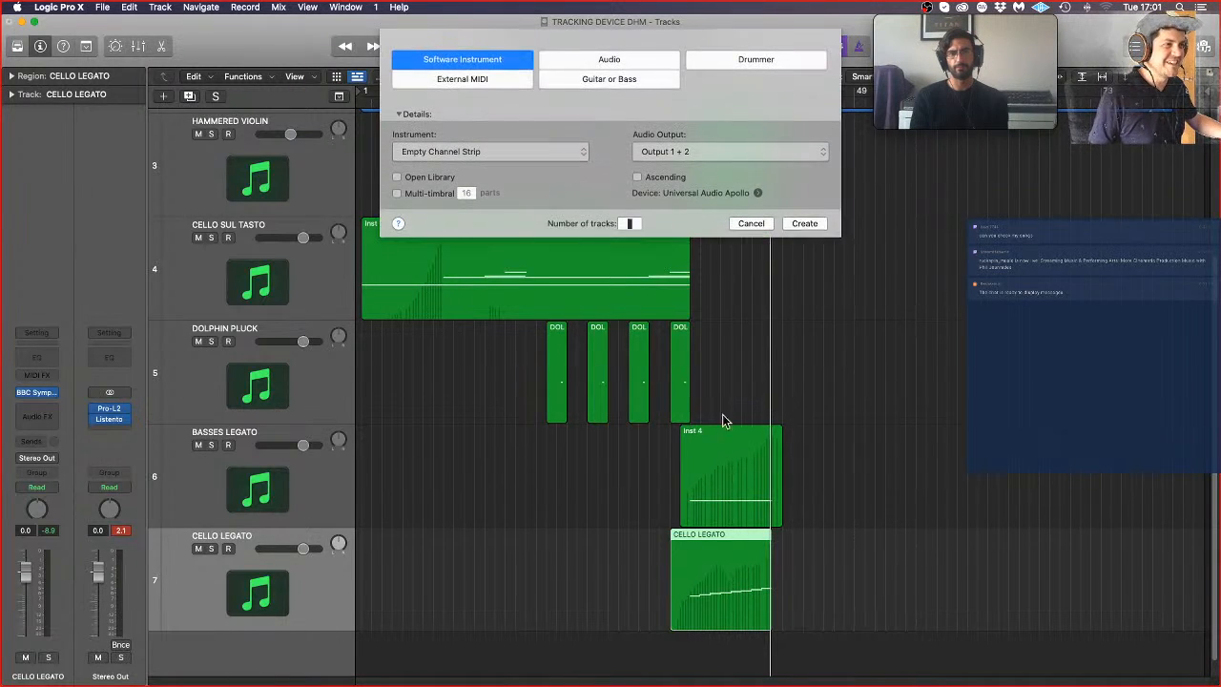
pyautogui.click(799, 221)
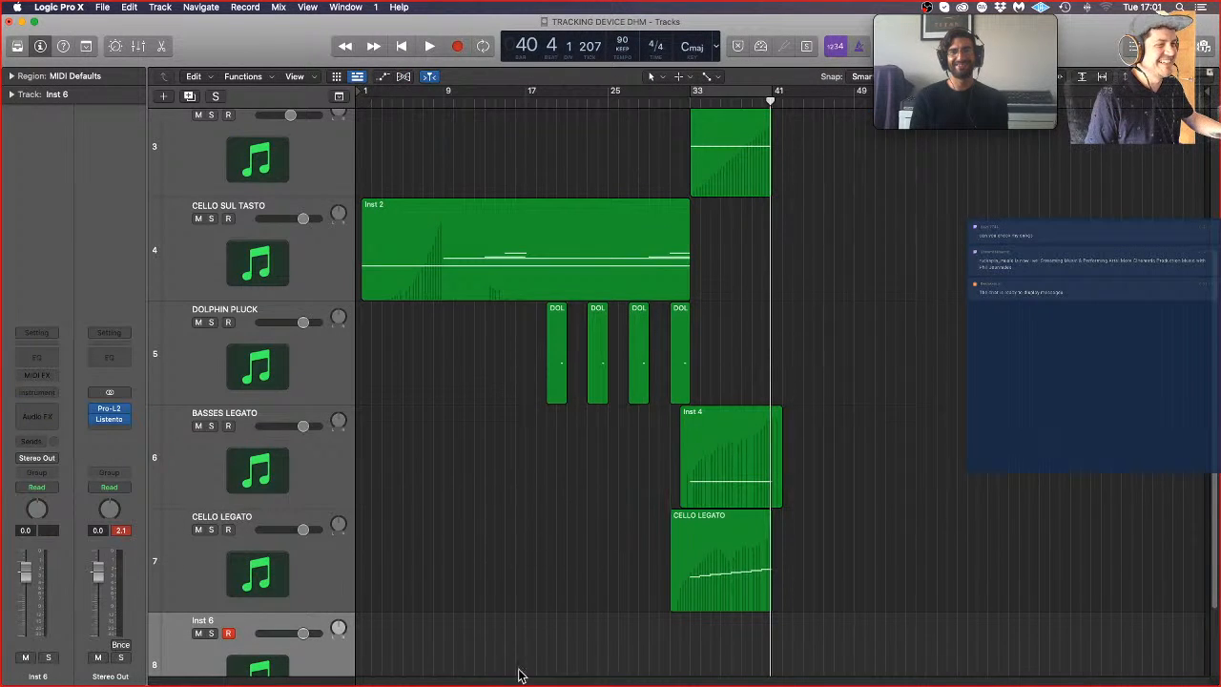
# Step: Load BBC Symphony Orchestra in stereo on the new Inst 6 track, choose the Violas strings preset, and close the instrument window
pyautogui.click(36, 392)
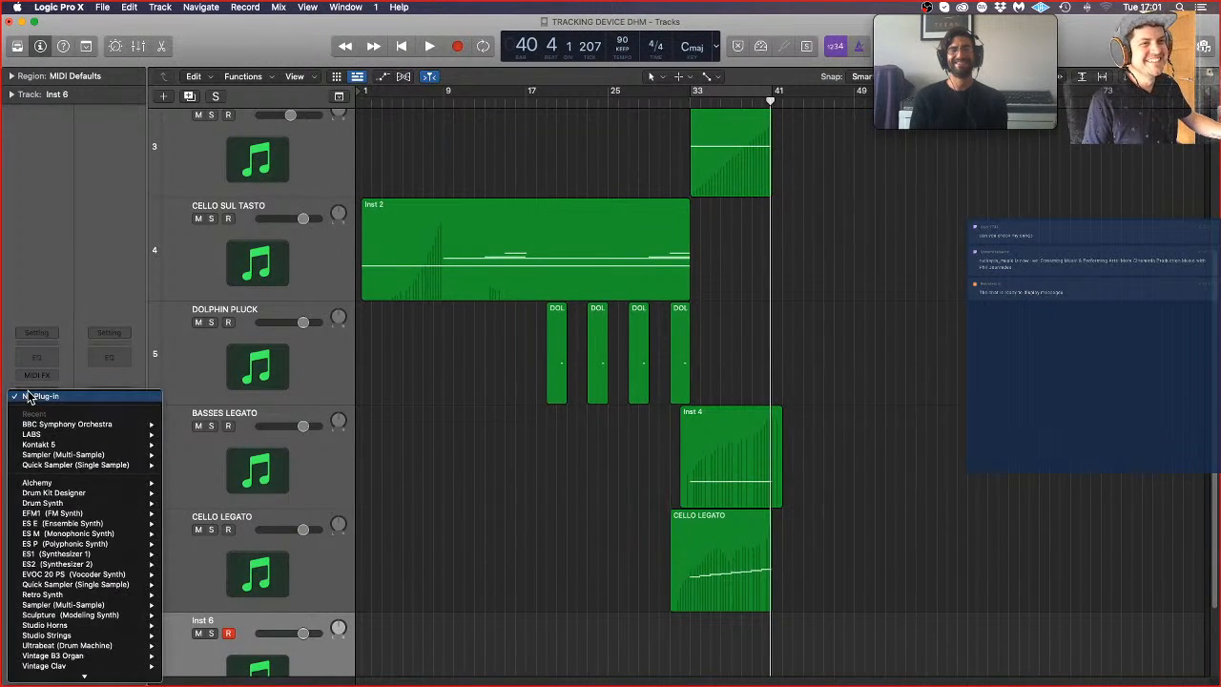
pyautogui.moveTo(110, 427)
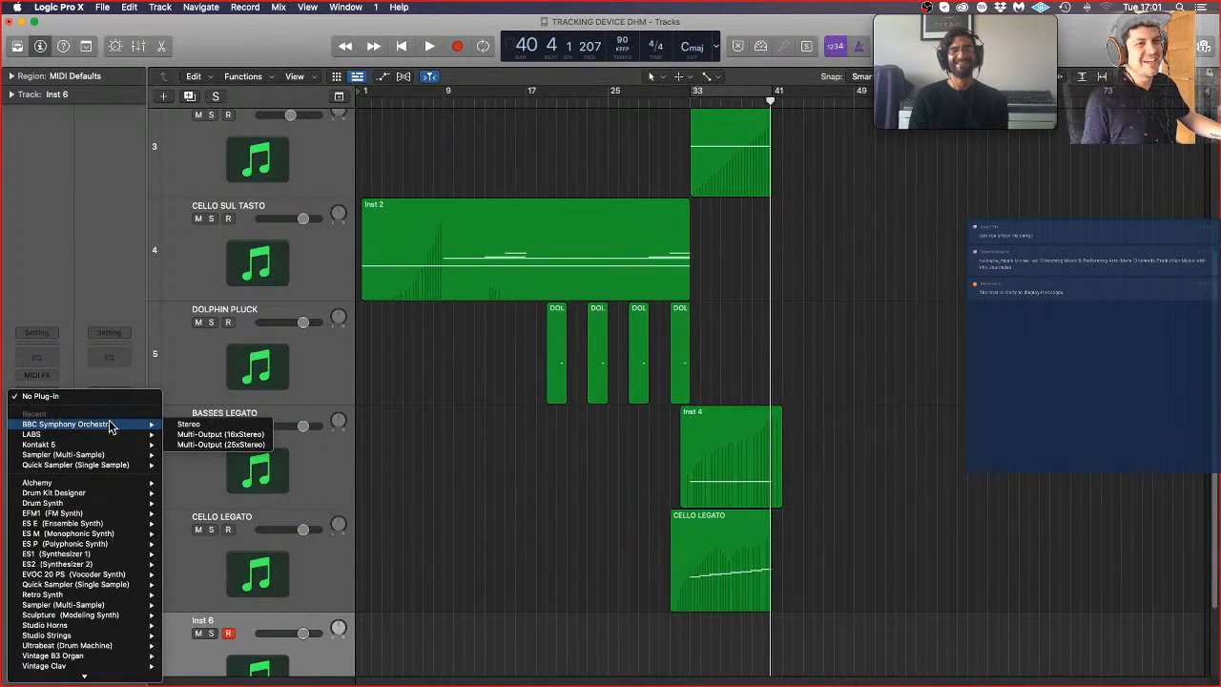
pyautogui.click(196, 423)
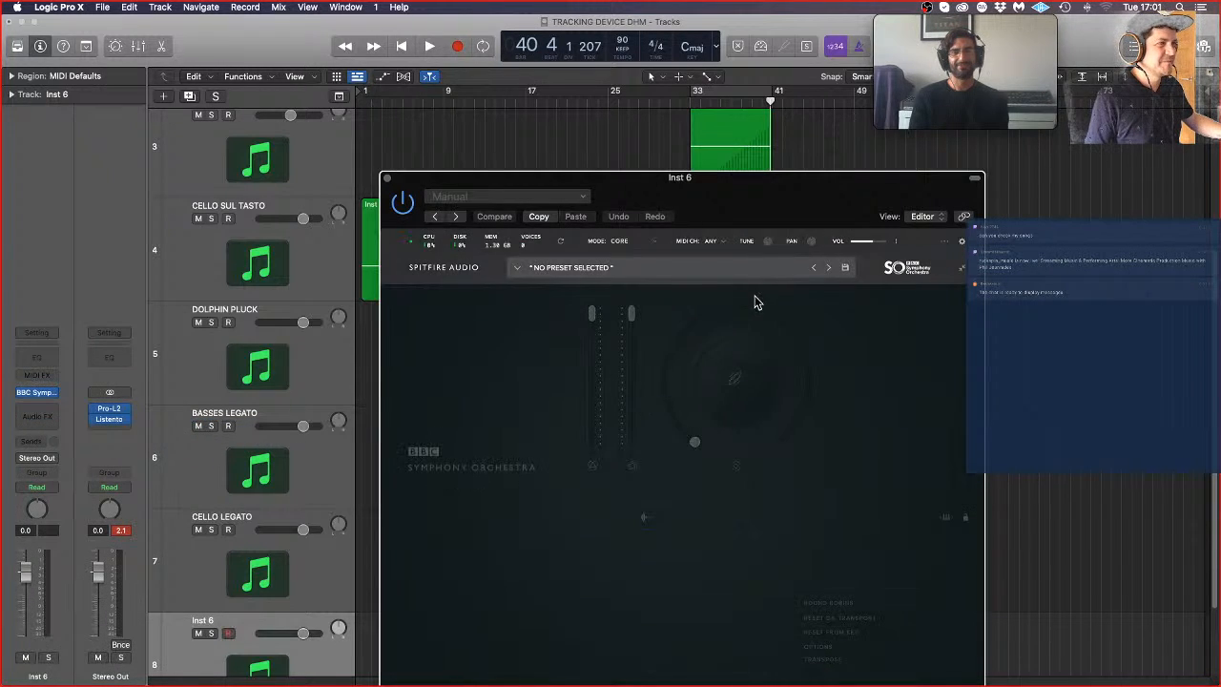
pyautogui.click(657, 267)
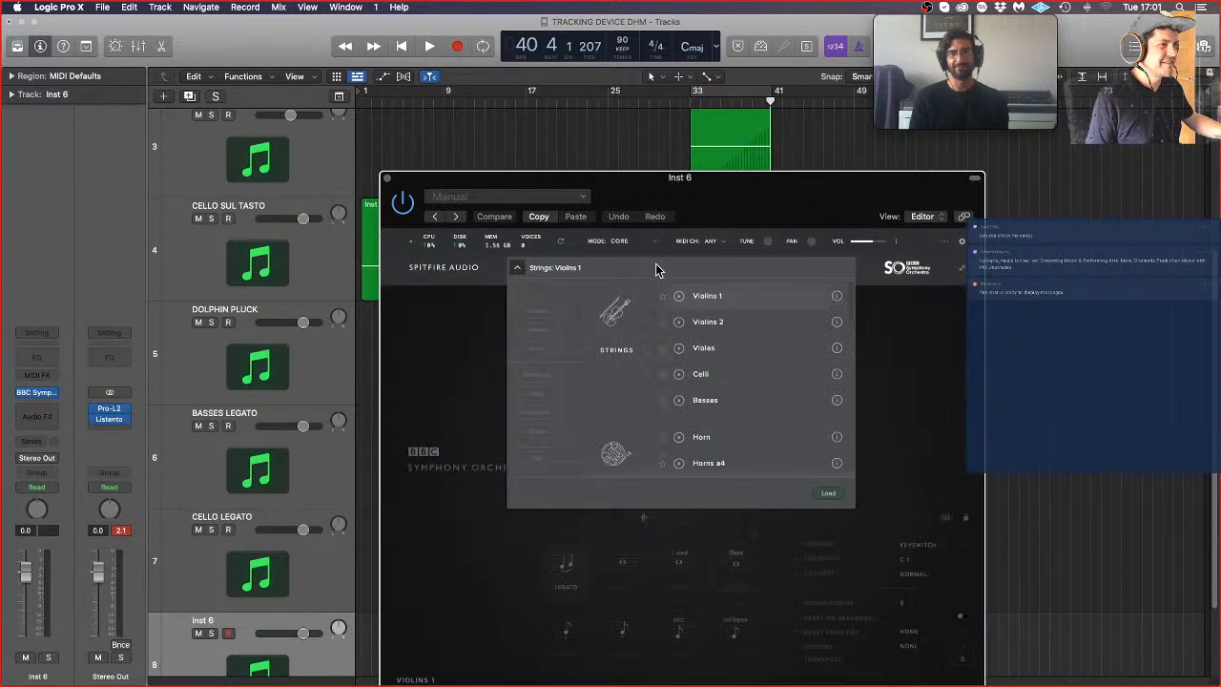
pyautogui.doubleClick(727, 352)
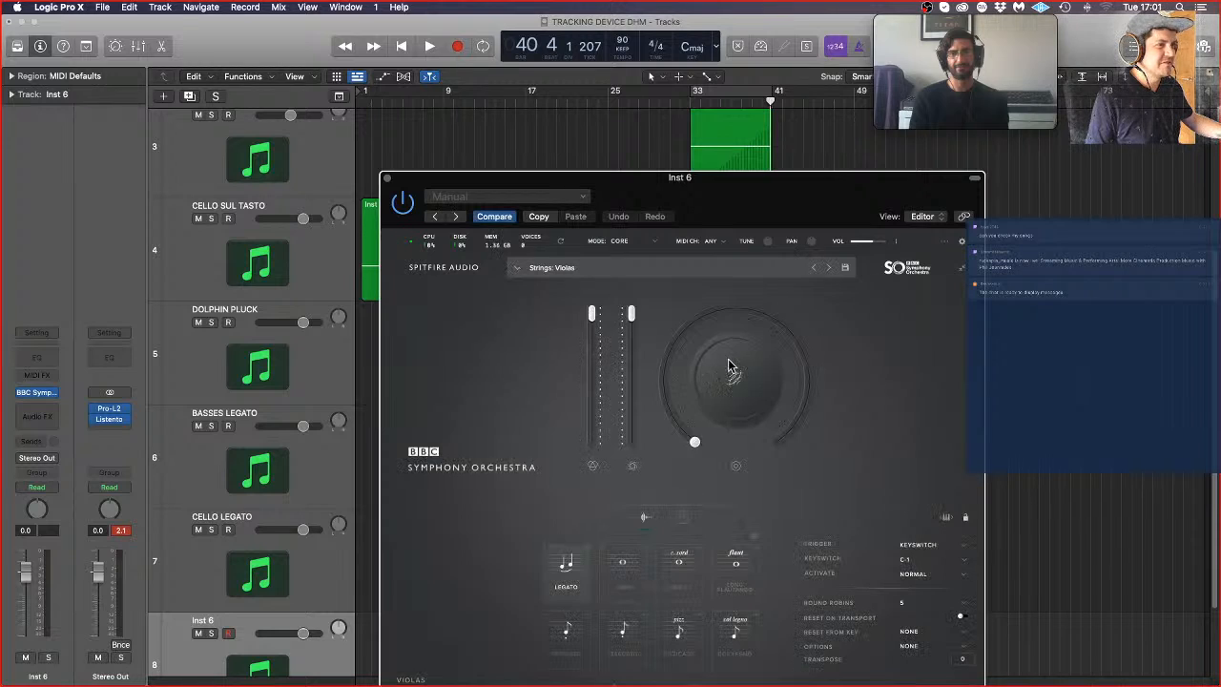
pyautogui.click(388, 179)
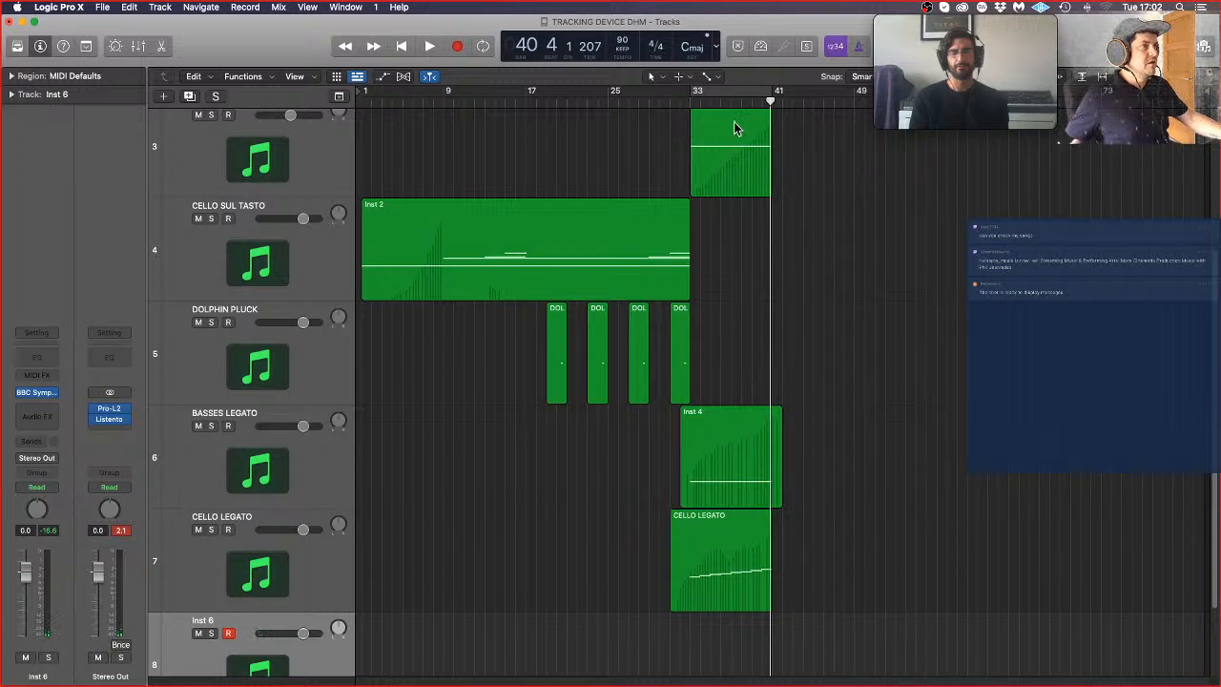
# Step: Rehearse the viola part on Inst 6 against two playback passes from about bar 32 to bar 41
pyautogui.click(679, 102)
pyautogui.press('space')
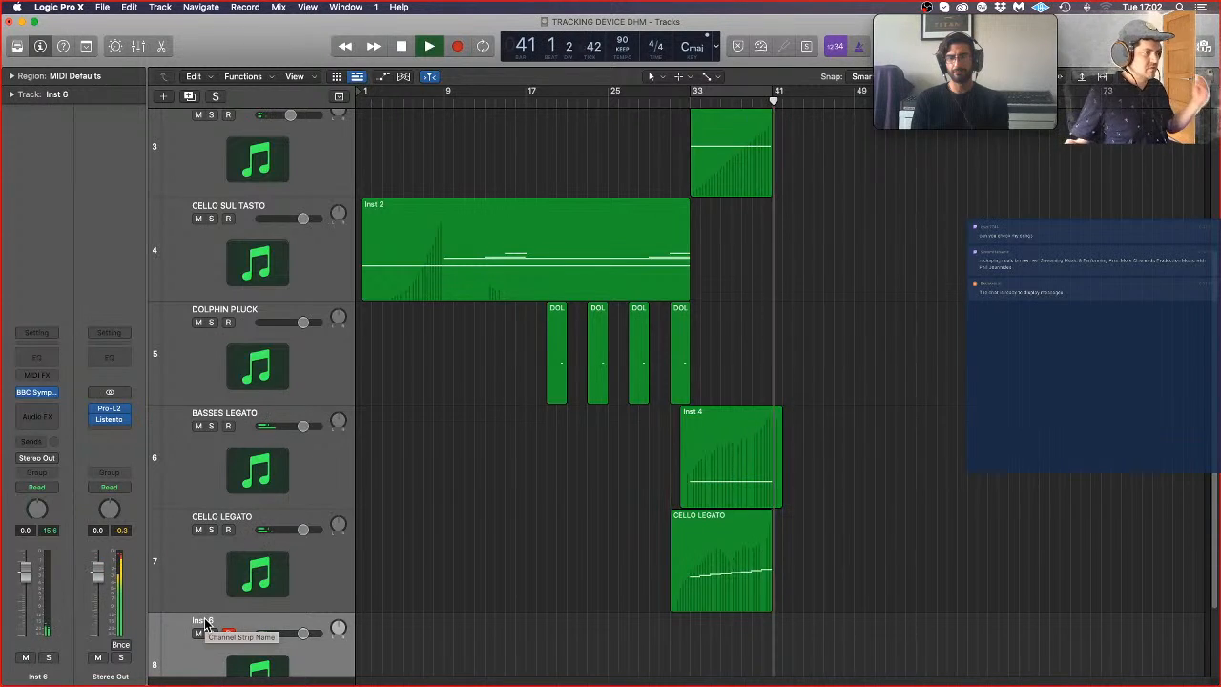
pyautogui.press('space')
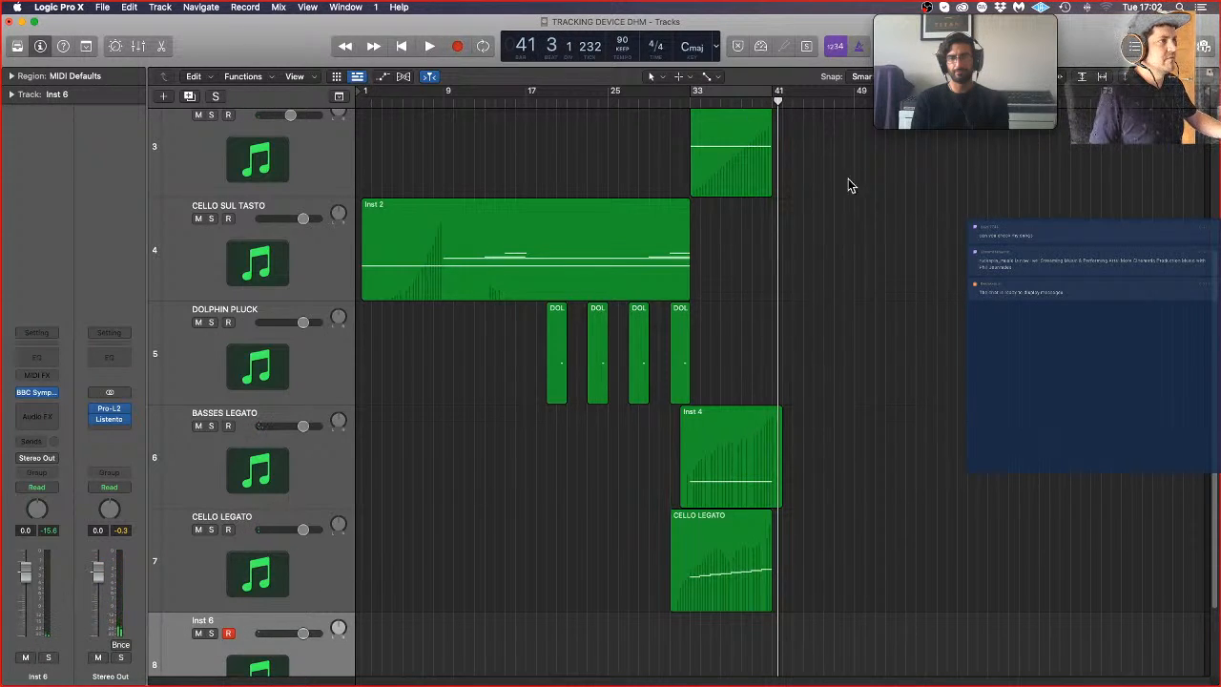
pyautogui.click(683, 99)
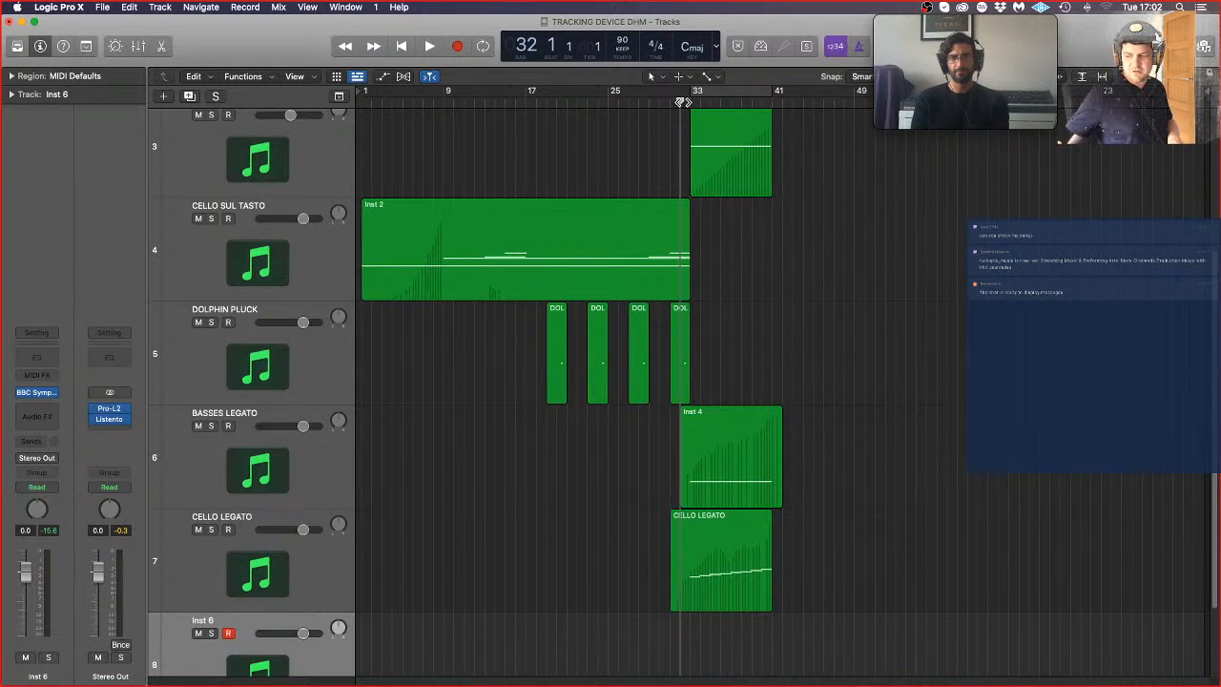
pyautogui.press('space')
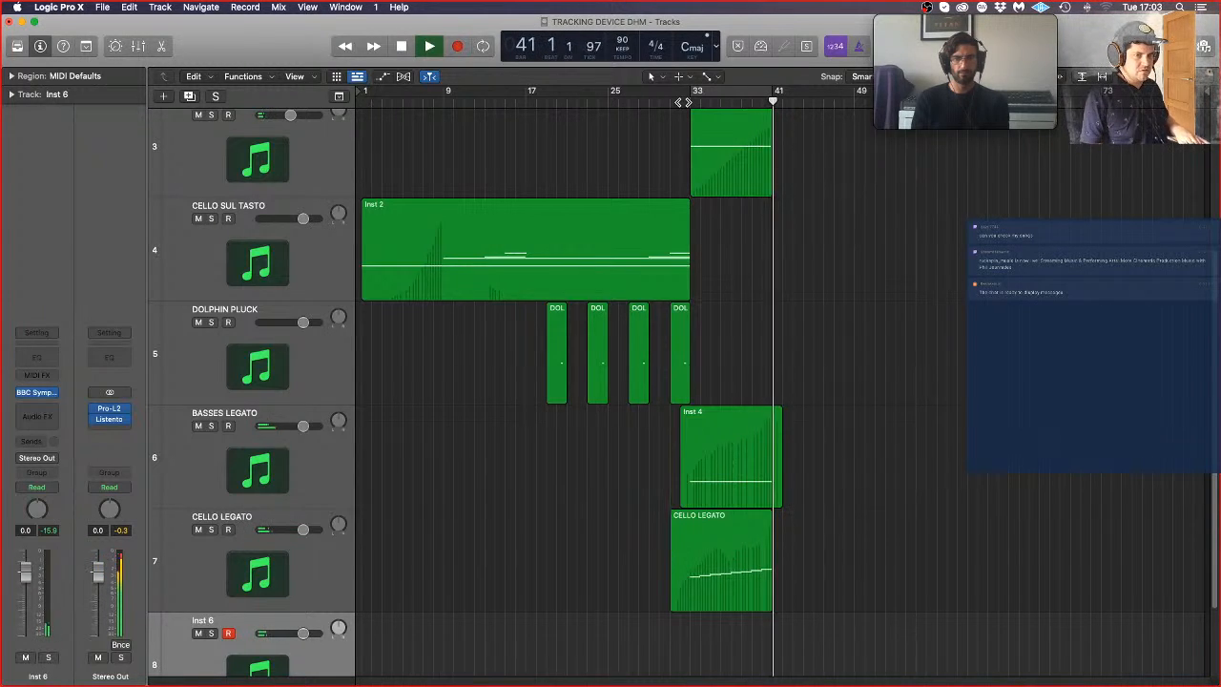
# Step: Record an ascending viola line on Inst 6 from about bar 34 to bar 41, and deselect the recorded region
pyautogui.click(680, 102)
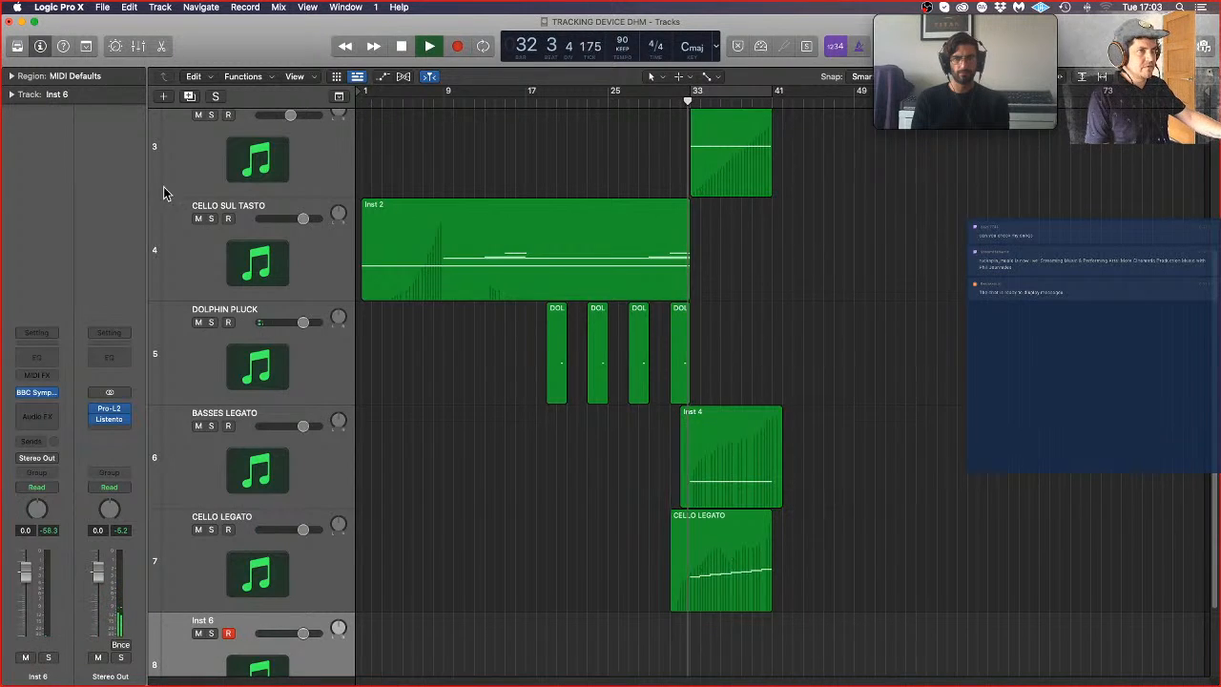
pyautogui.click(457, 46)
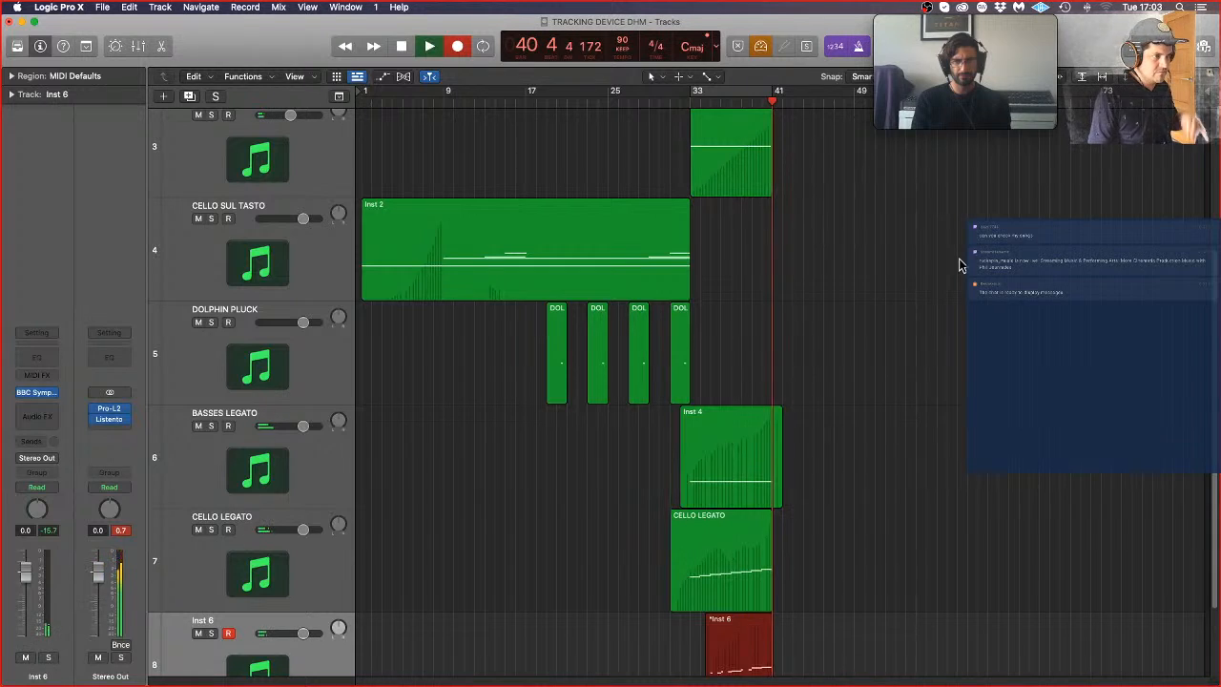
pyautogui.press('space')
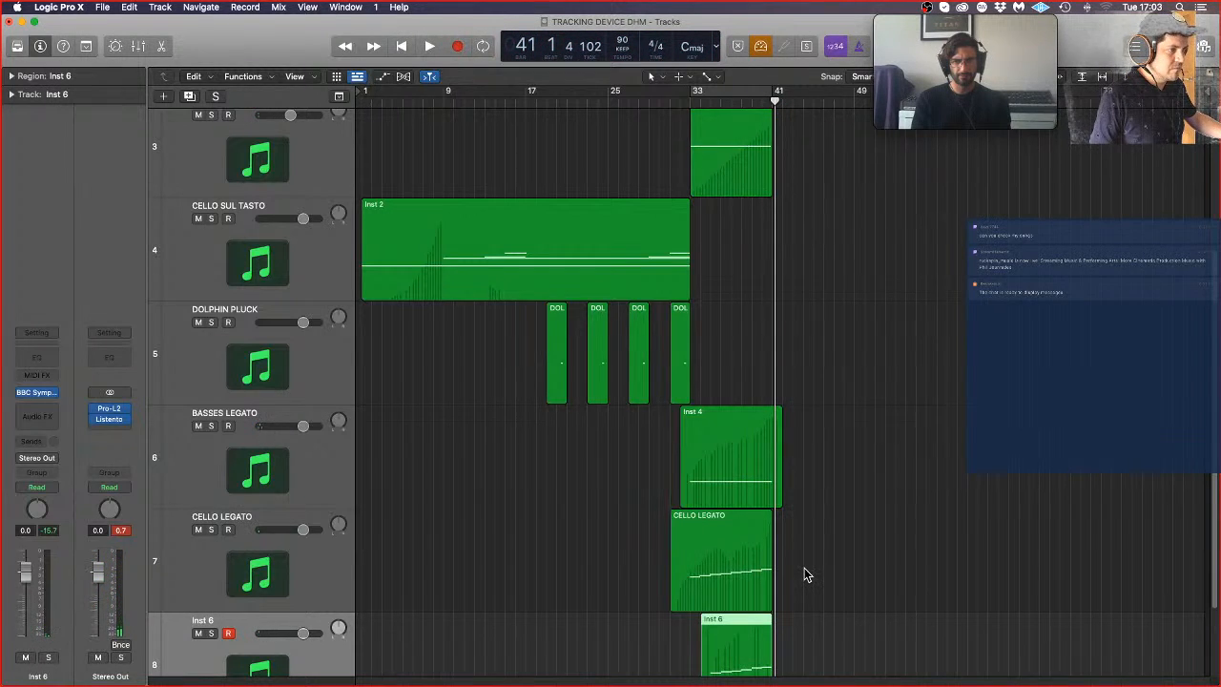
pyautogui.click(804, 570)
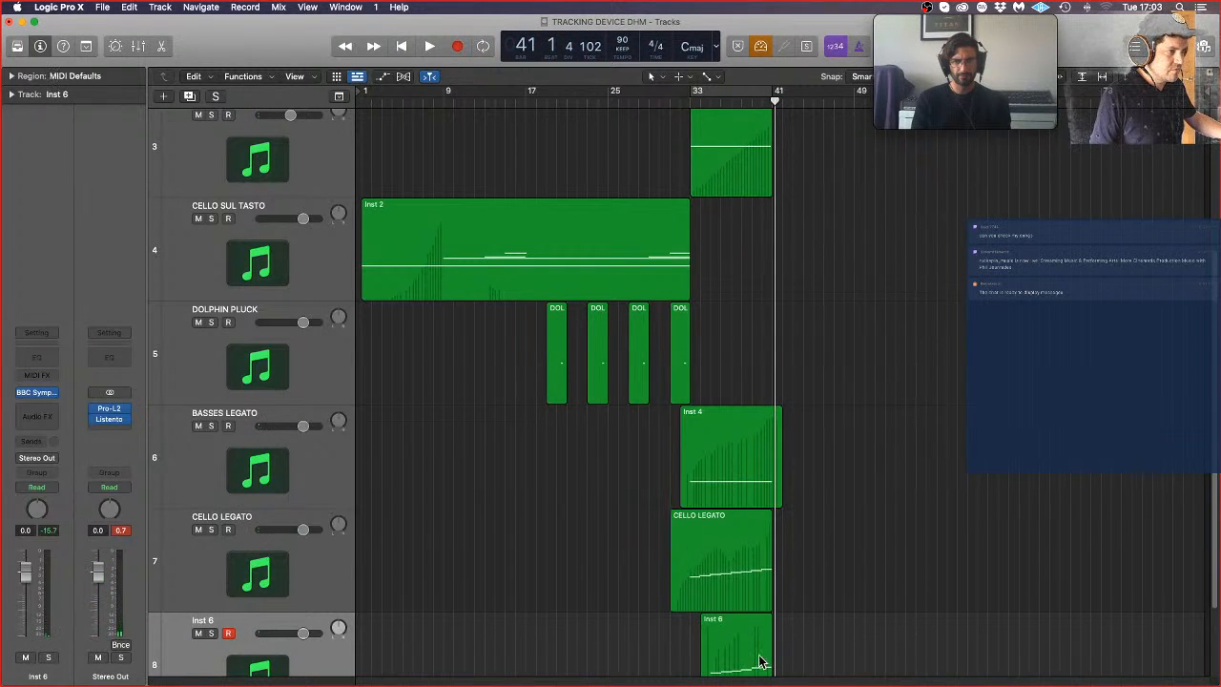
# Step: Play back the layered strings from about bar 32 and open the CELLO LEGATO region in the Piano Roll
pyautogui.click(692, 561)
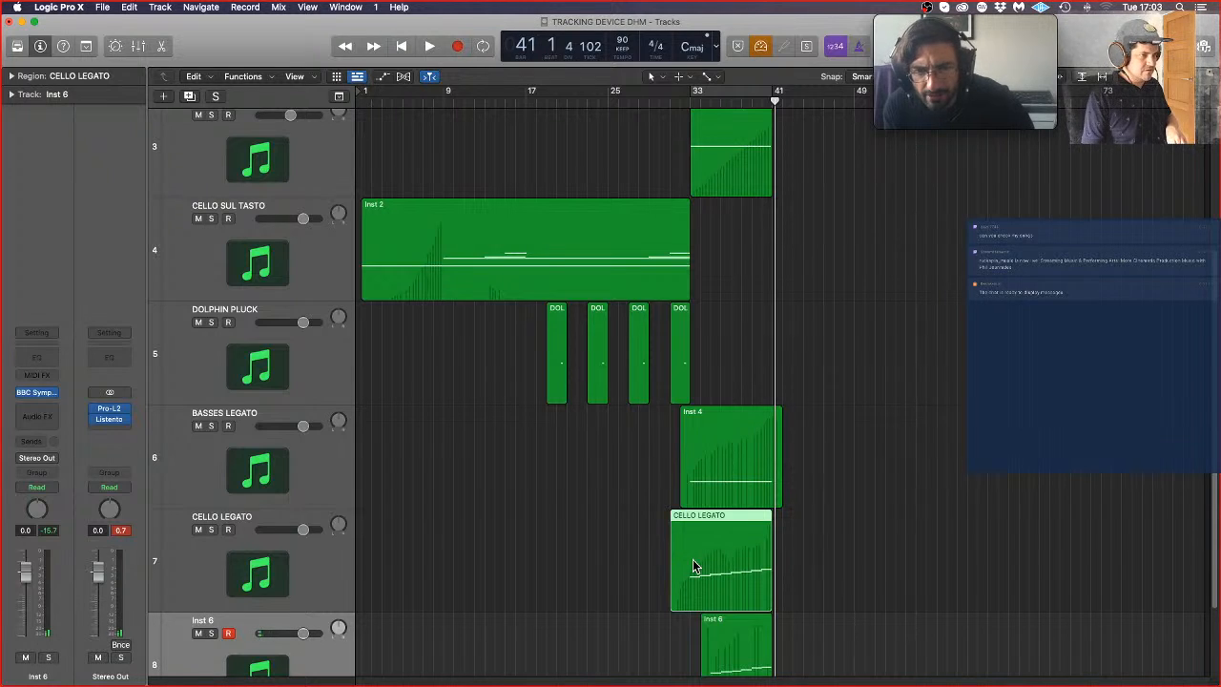
pyautogui.click(687, 93)
pyautogui.press('space')
pyautogui.click(872, 511)
pyautogui.scroll(-3, 872, 510)
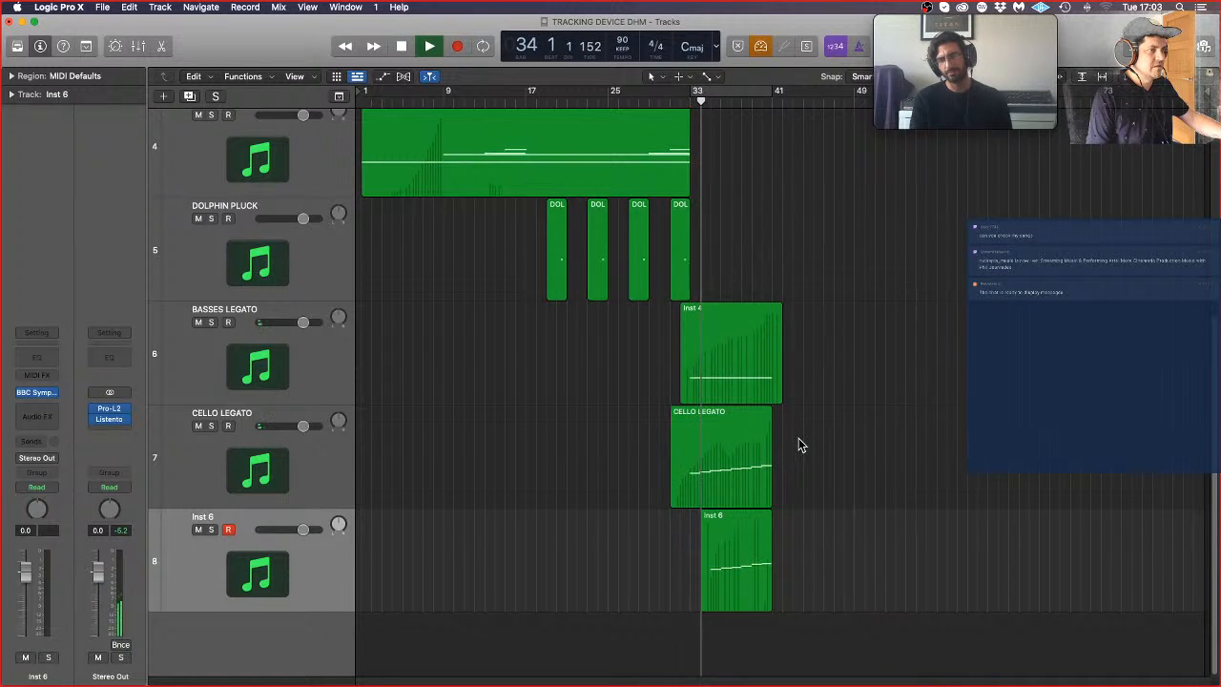
pyautogui.click(716, 468)
pyautogui.doubleClick(718, 471)
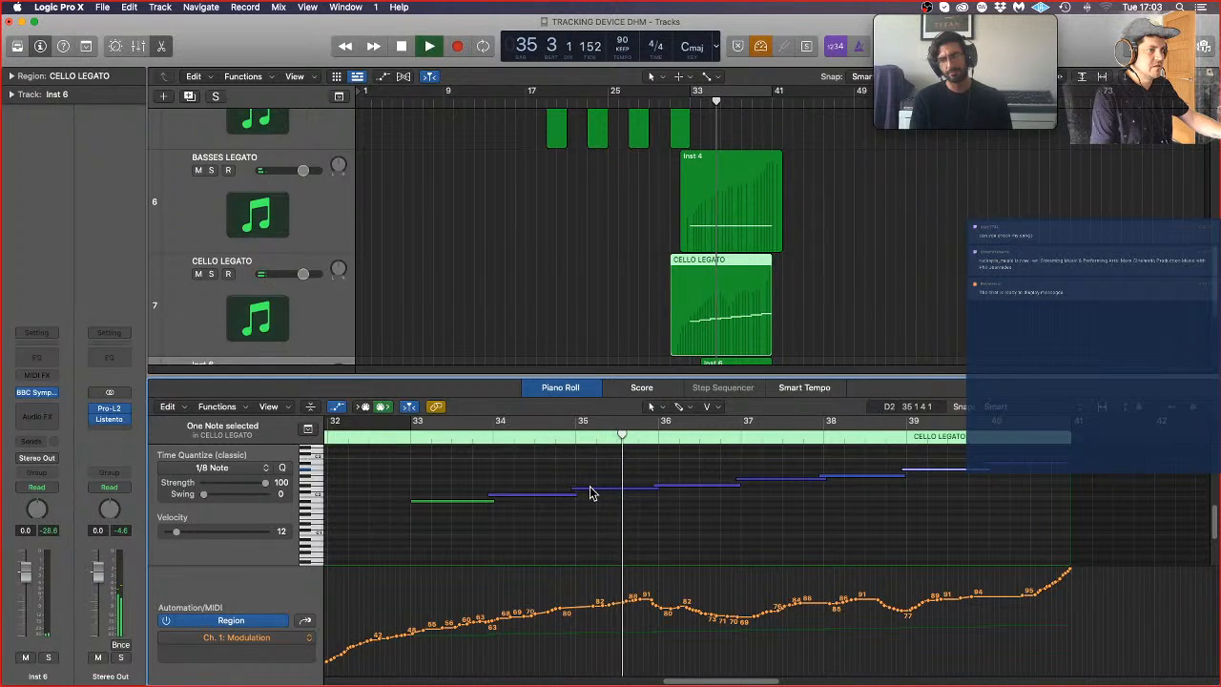
# Step: Extend the bar 34 cello note to about mid-bar 35, raise the bar 36 note just above the bar 37 note, and play the result back
pyautogui.moveTo(610, 495)
pyautogui.press('space')
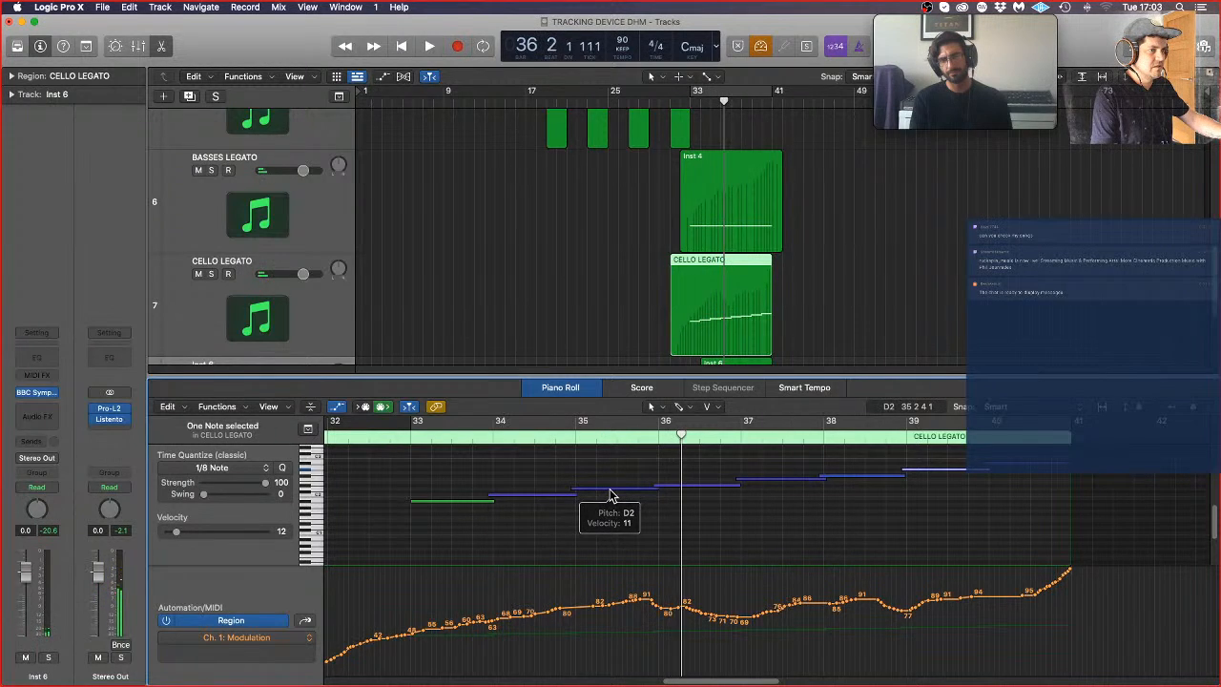
pyautogui.moveTo(572, 489); pyautogui.dragTo(615, 494)
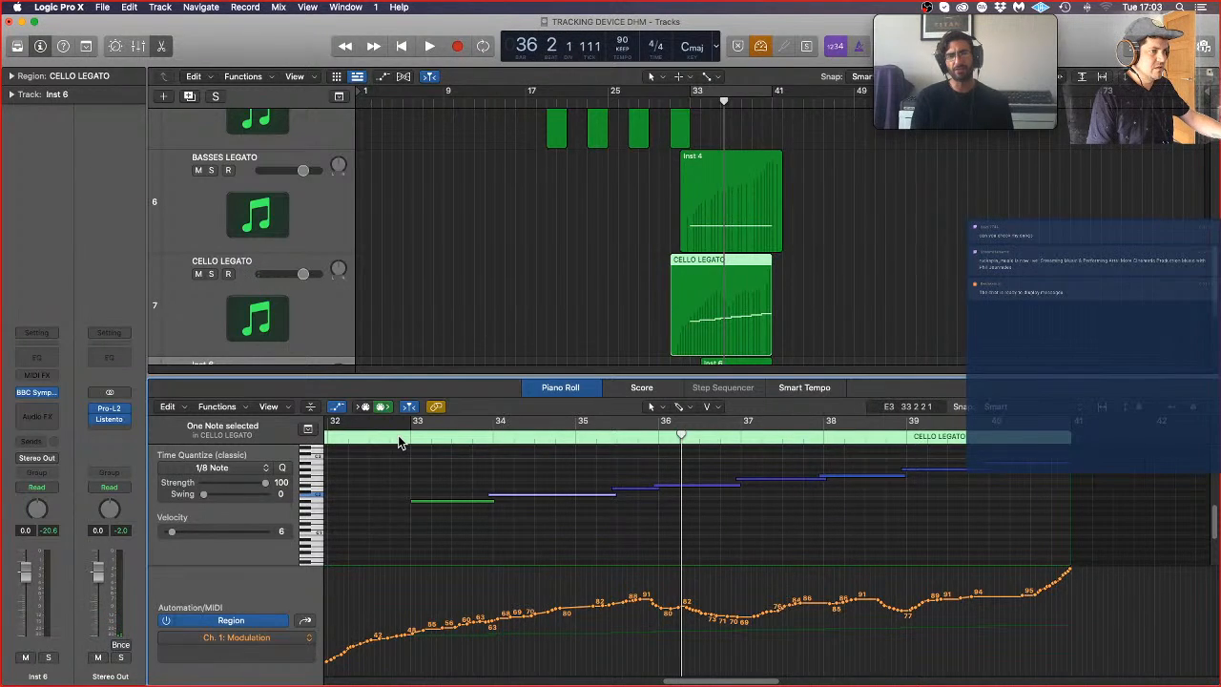
pyautogui.click(632, 489)
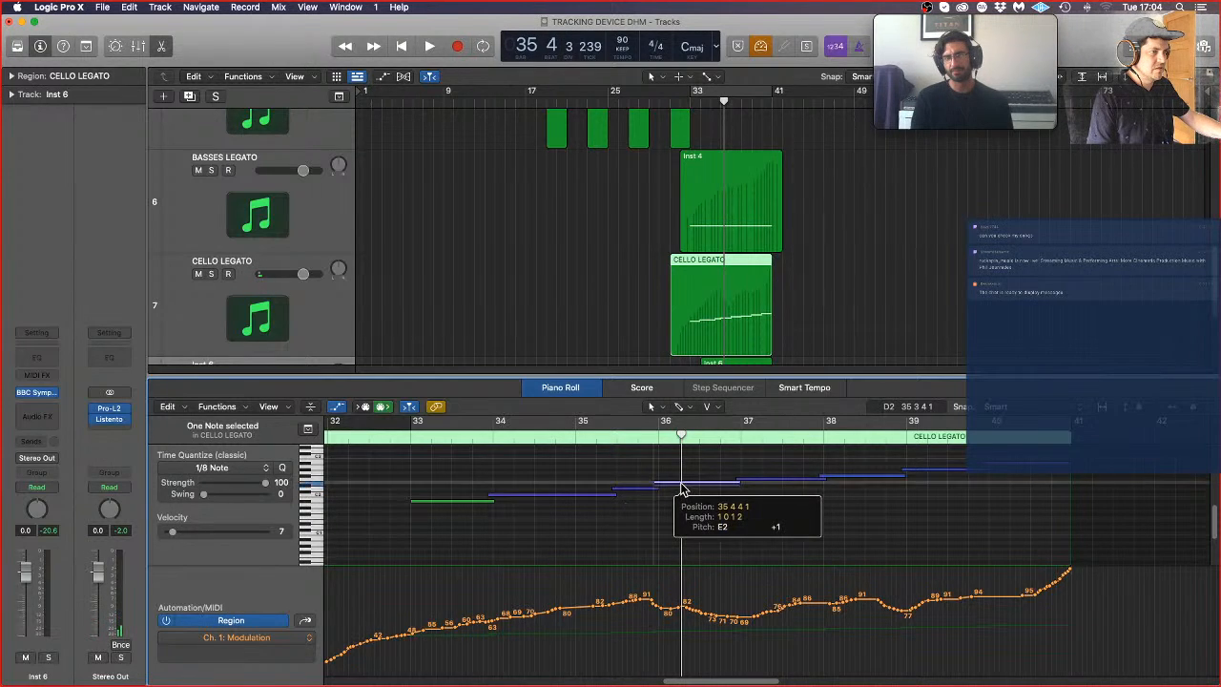
pyautogui.moveTo(682, 491); pyautogui.dragTo(682, 482)
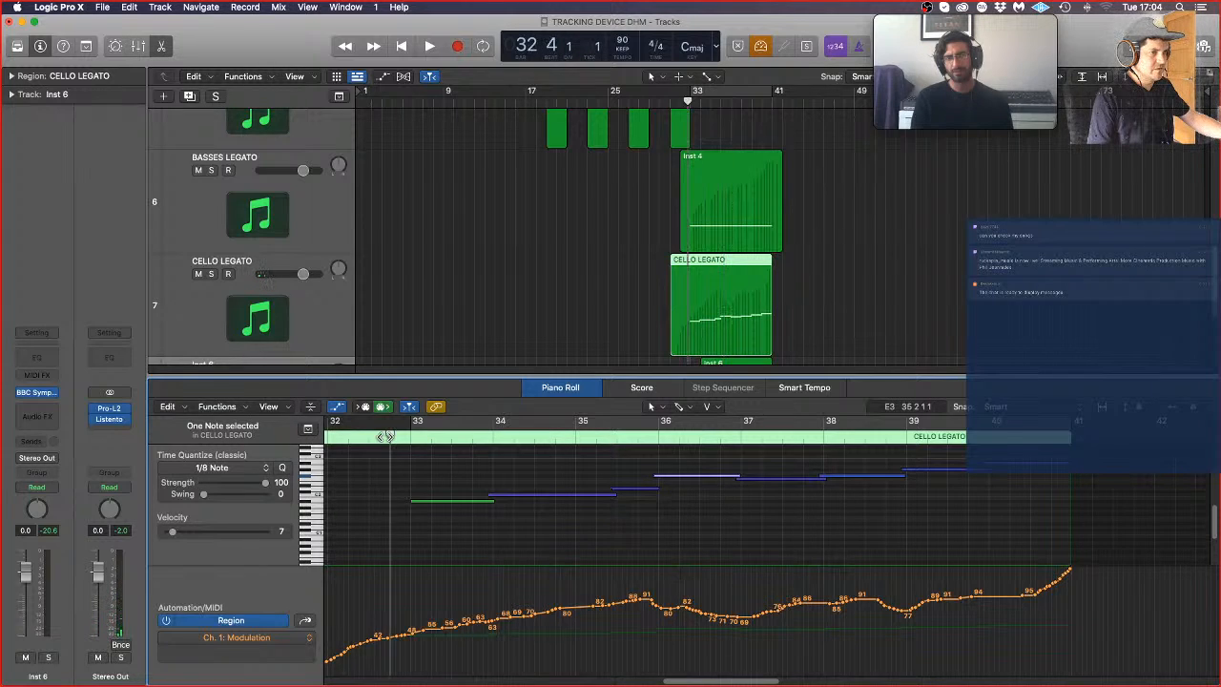
pyautogui.press('space')
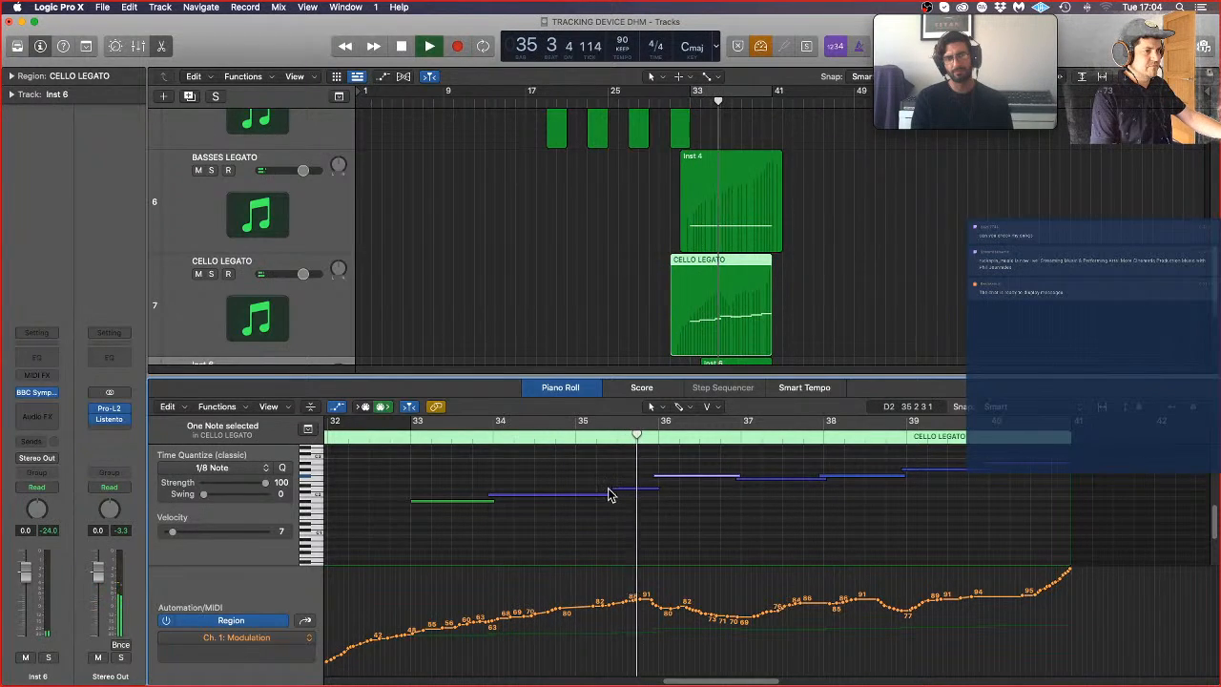
# Step: Move the boundary between the bar 34 and bar 35 cello notes back to bar 35, and play back from bar 32 beat 4
pyautogui.press('space')
pyautogui.moveTo(614, 497); pyautogui.dragTo(572, 490)
pyautogui.click(389, 436)
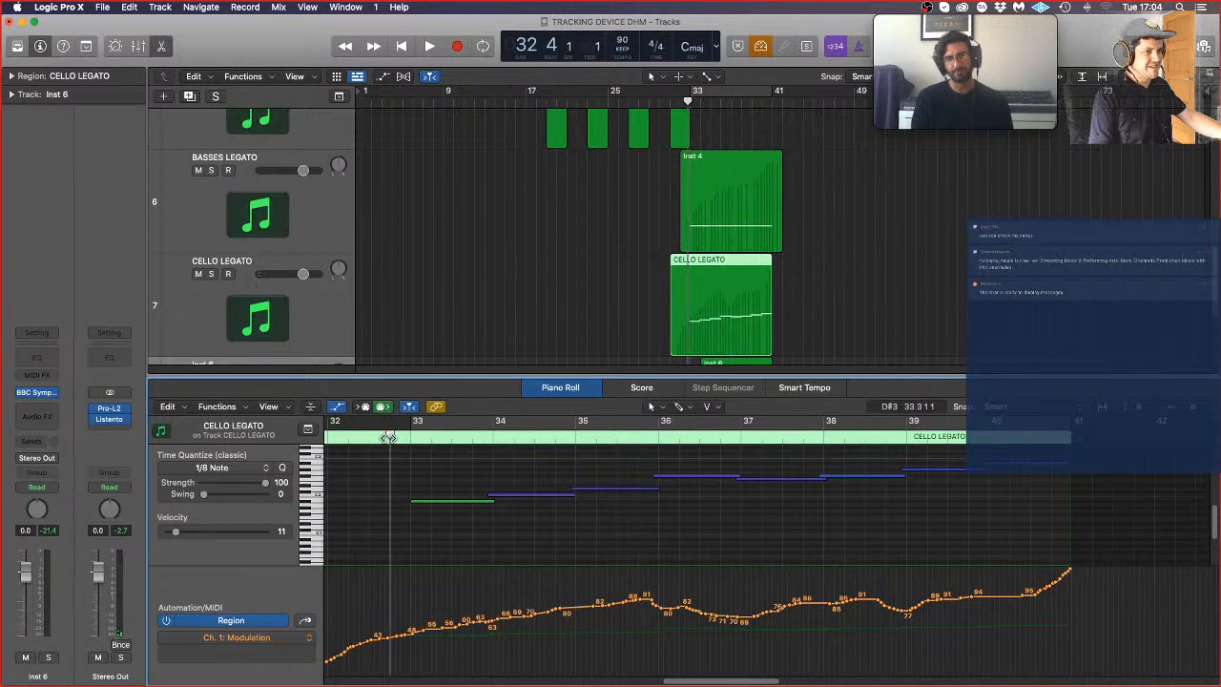
pyautogui.press('space')
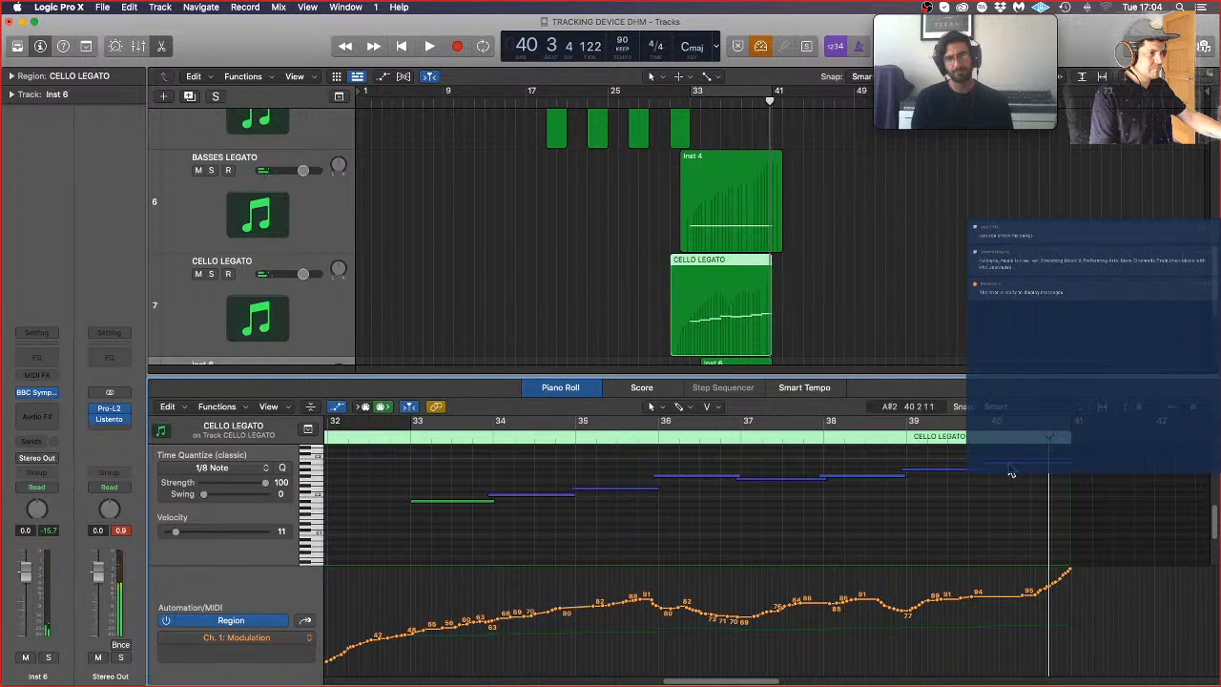
# Step: Lower the final bar 40 notes, matching the bar 36 pitch in CELLO LEGATO and the bar 37 pitch in Inst 6
pyautogui.moveTo(1012, 470); pyautogui.dragTo(1011, 482)
pyautogui.scroll(-3, 787, 337)
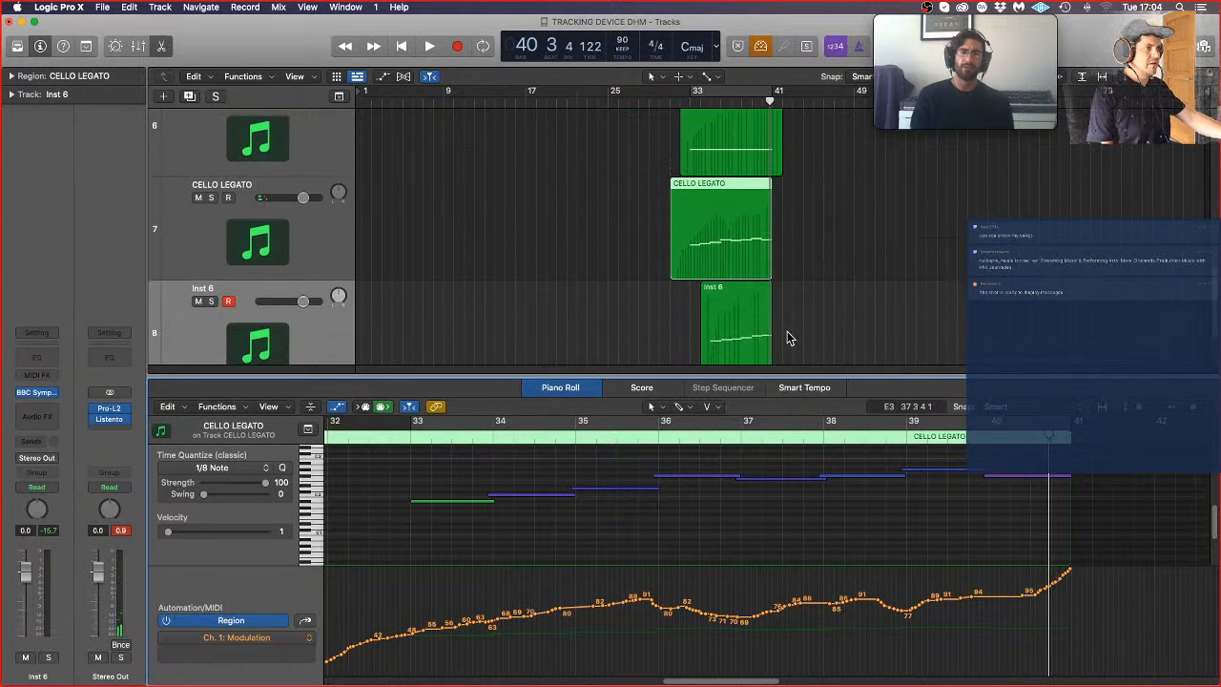
pyautogui.click(744, 320)
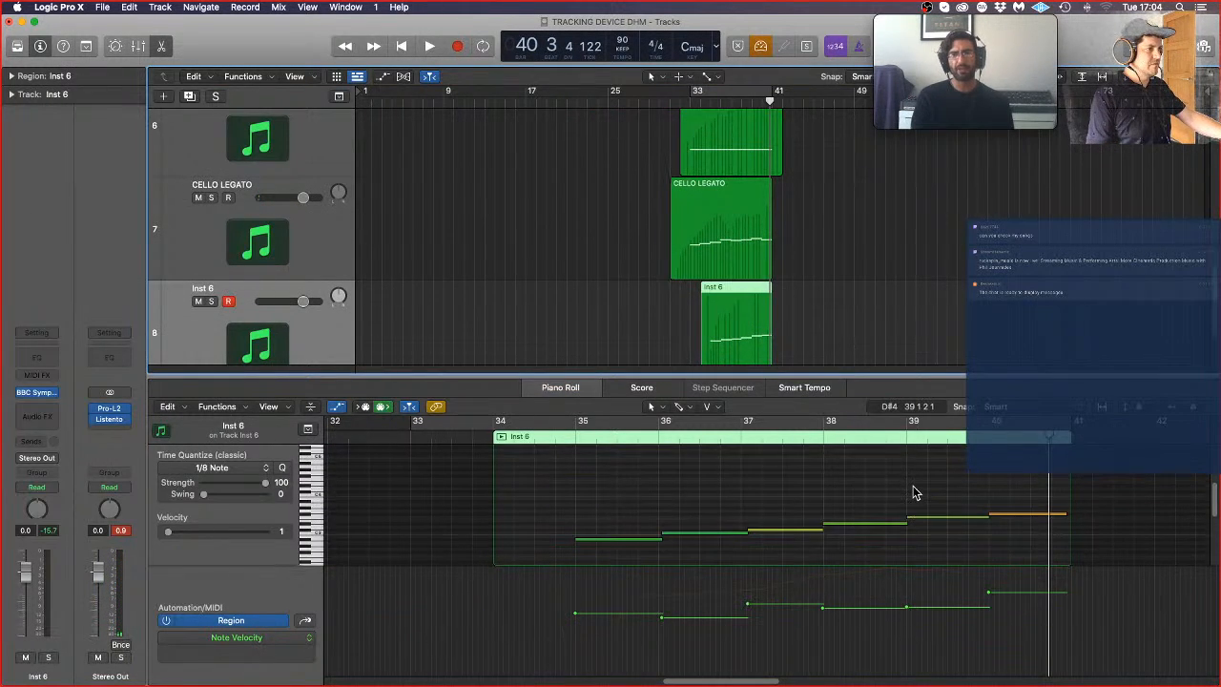
pyautogui.moveTo(1015, 523); pyautogui.dragTo(1015, 535)
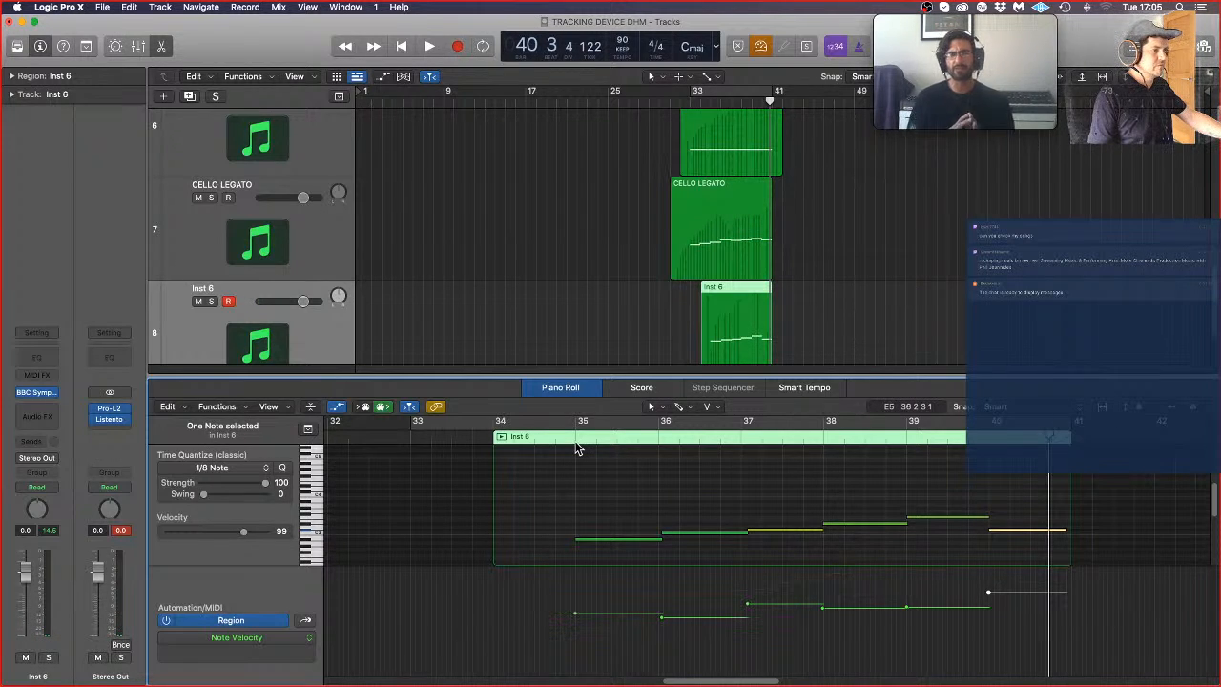
# Step: Play back the layered strings from bar 32, deselect the viola note, and disarm recording on Inst 6
pyautogui.click(677, 105)
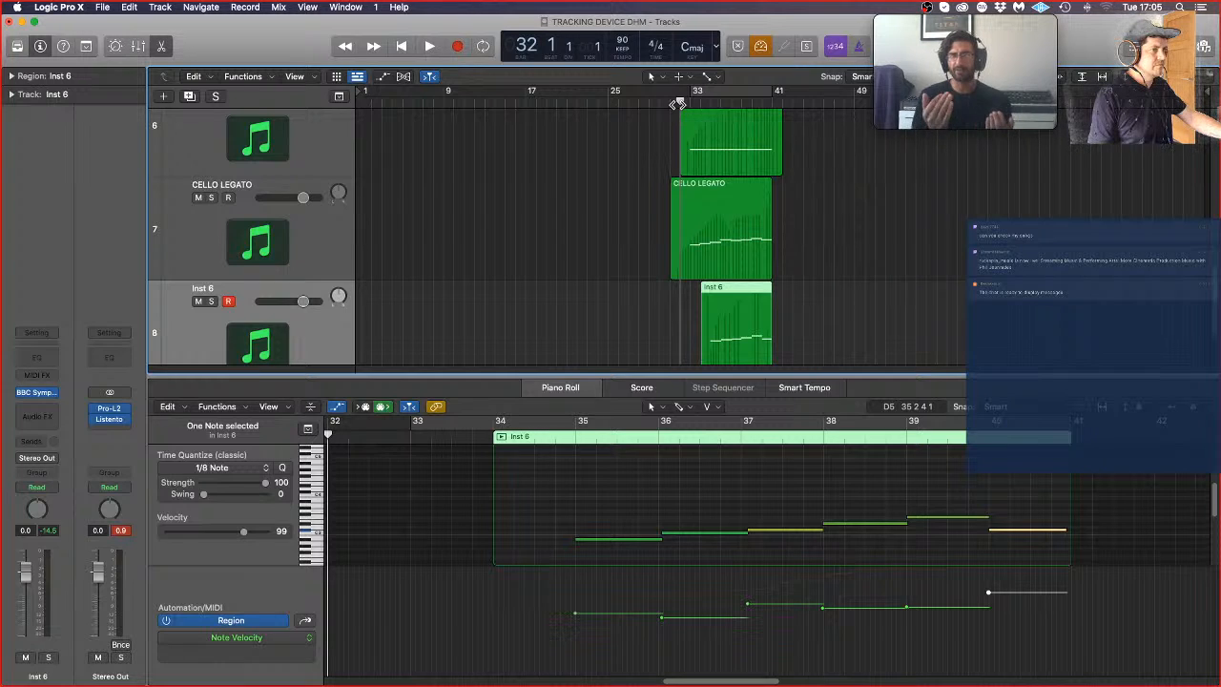
pyautogui.press('space')
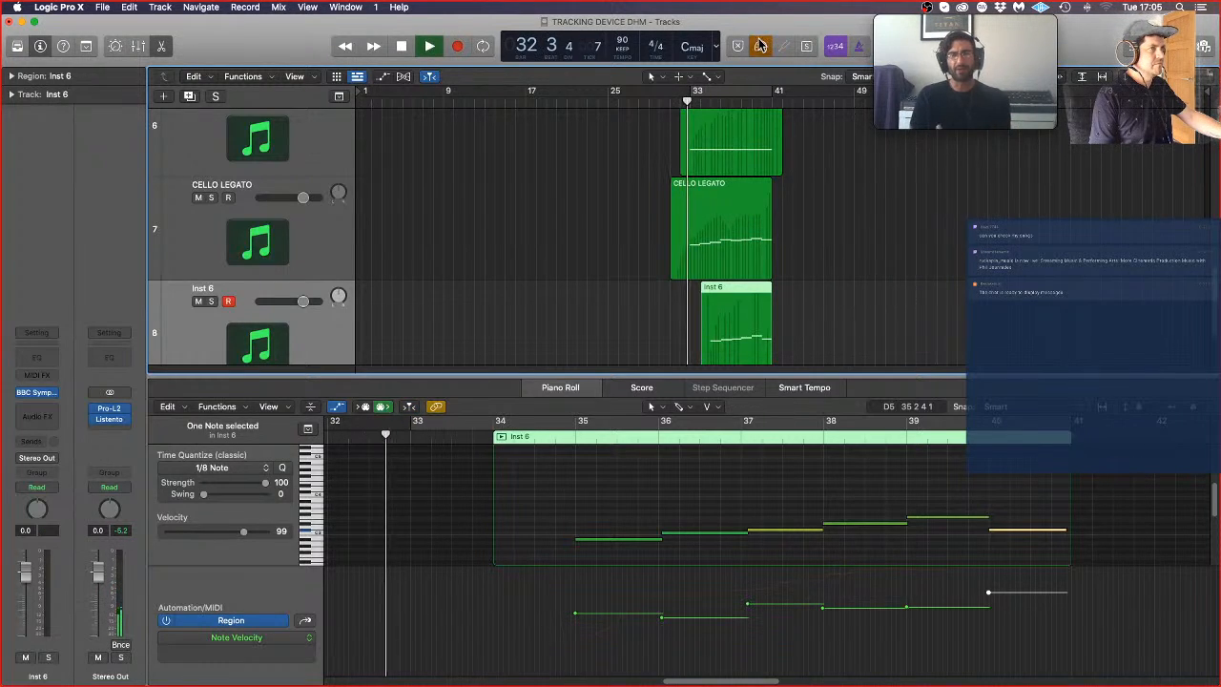
pyautogui.click(605, 505)
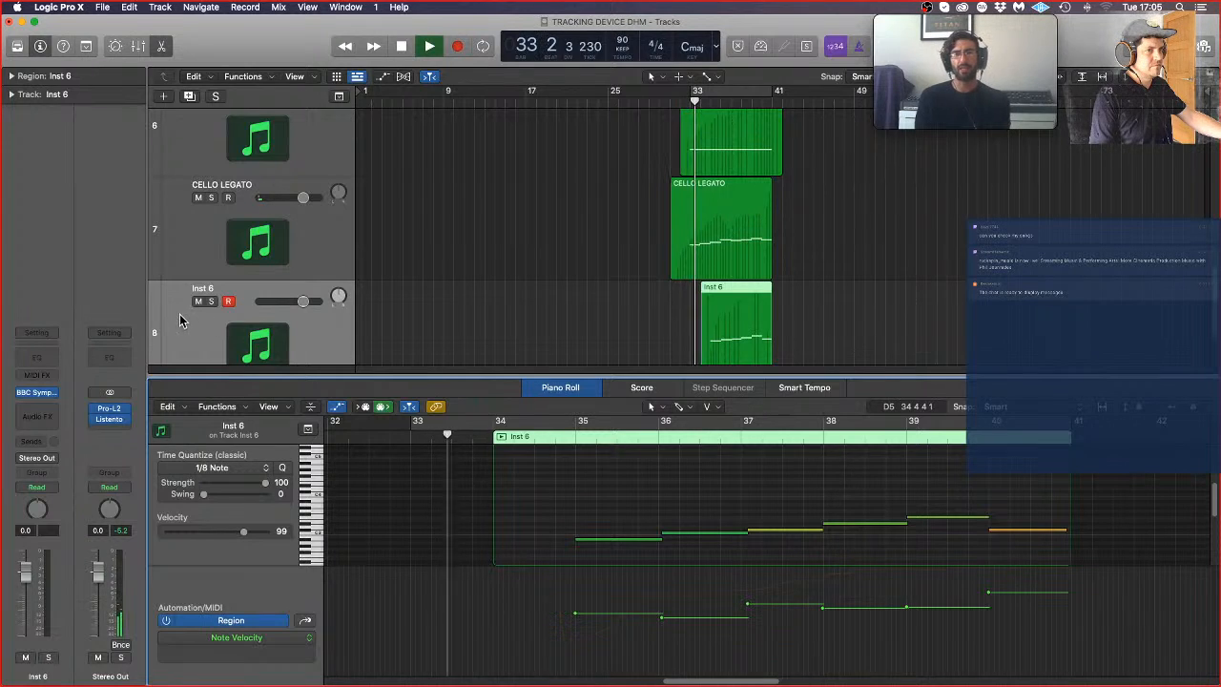
pyautogui.click(229, 303)
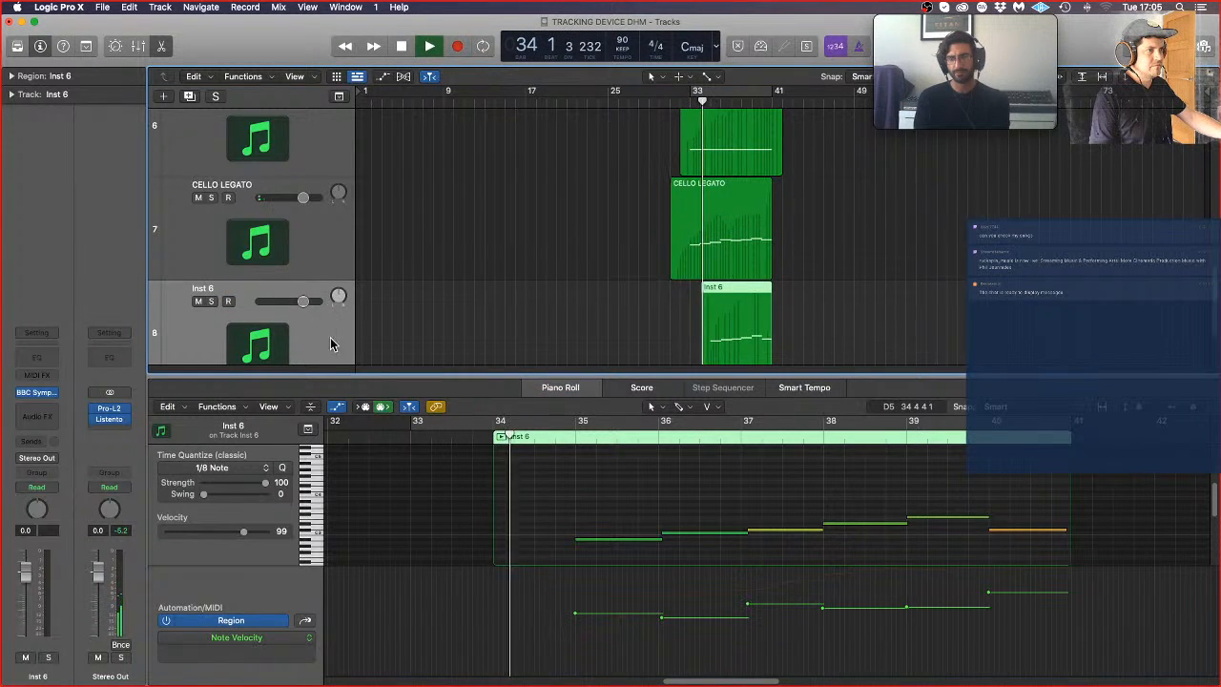
# Step: Repitch the bar 34 note in CELLO LEGATO, trying a semitone lower before raising it to the bar 37 note's pitch, and audition each version
pyautogui.scroll(-1, 324, 334)
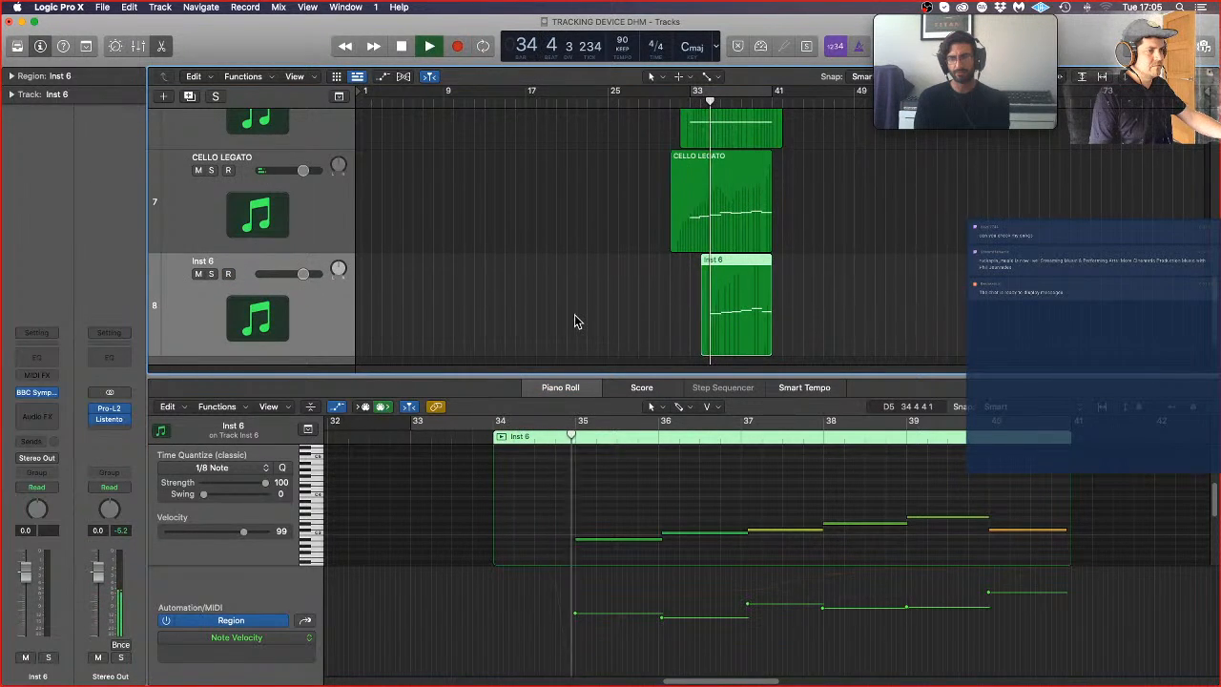
pyautogui.click(720, 218)
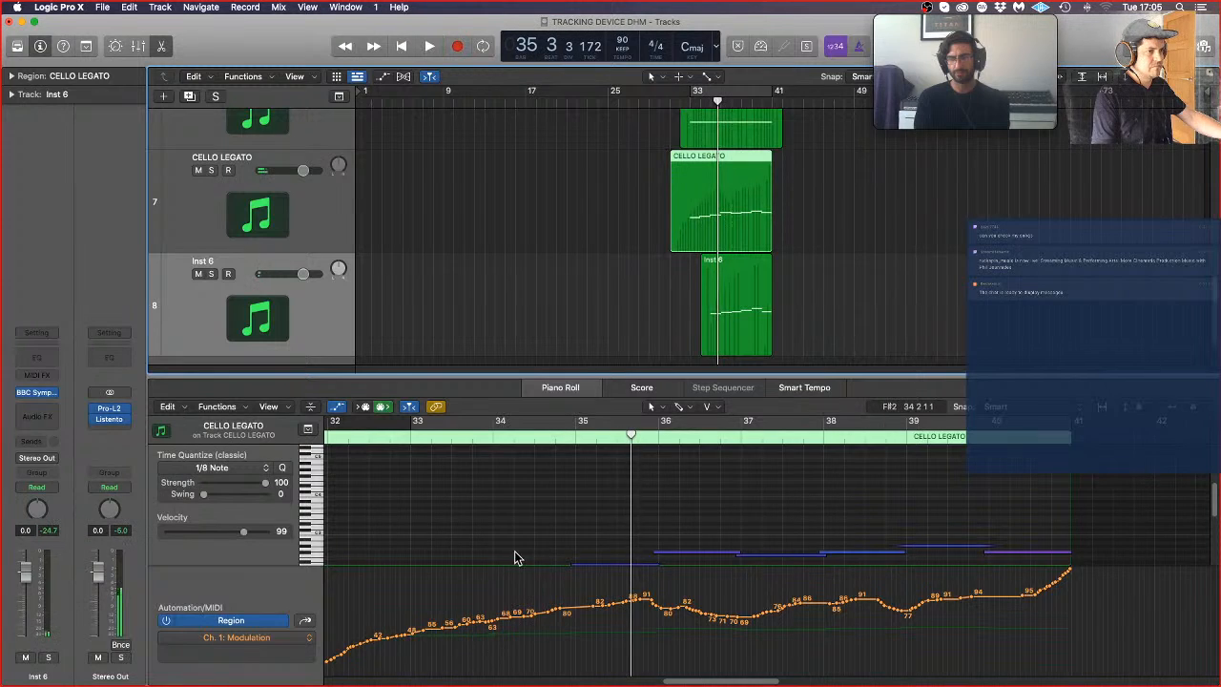
pyautogui.scroll(-3, 508, 554)
pyautogui.moveTo(506, 518); pyautogui.dragTo(507, 518)
pyautogui.doubleClick(383, 439)
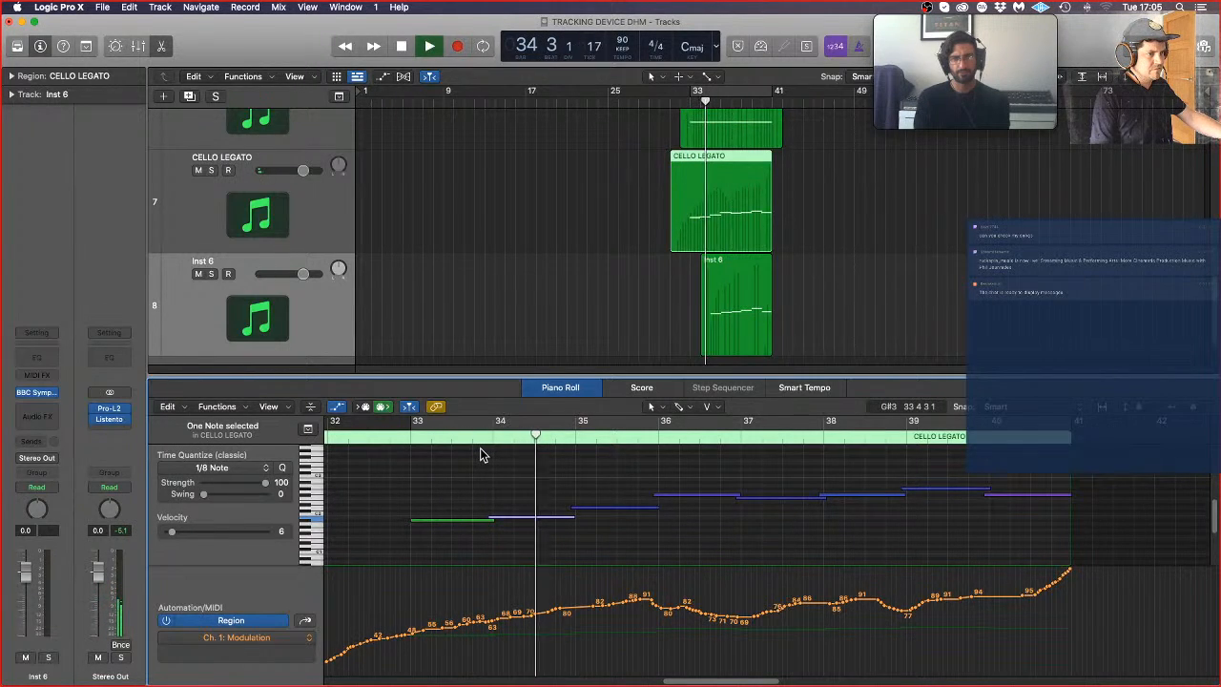
pyautogui.press('space')
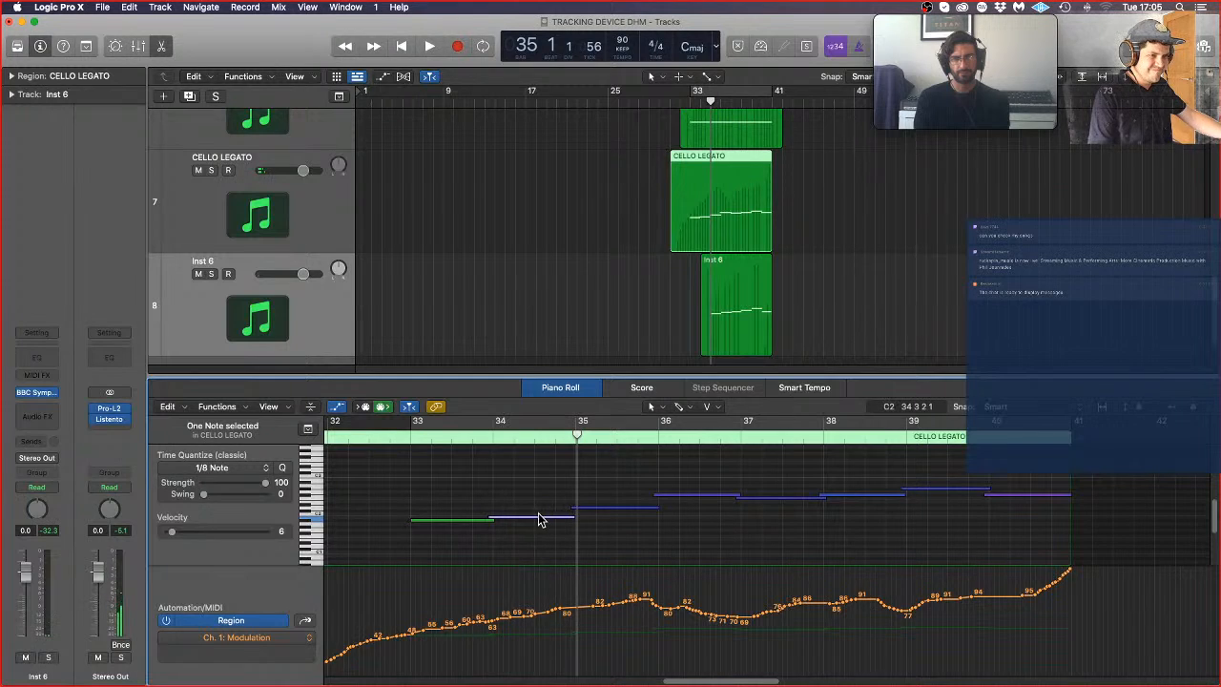
pyautogui.moveTo(536, 521); pyautogui.dragTo(535, 504)
pyautogui.press('space')
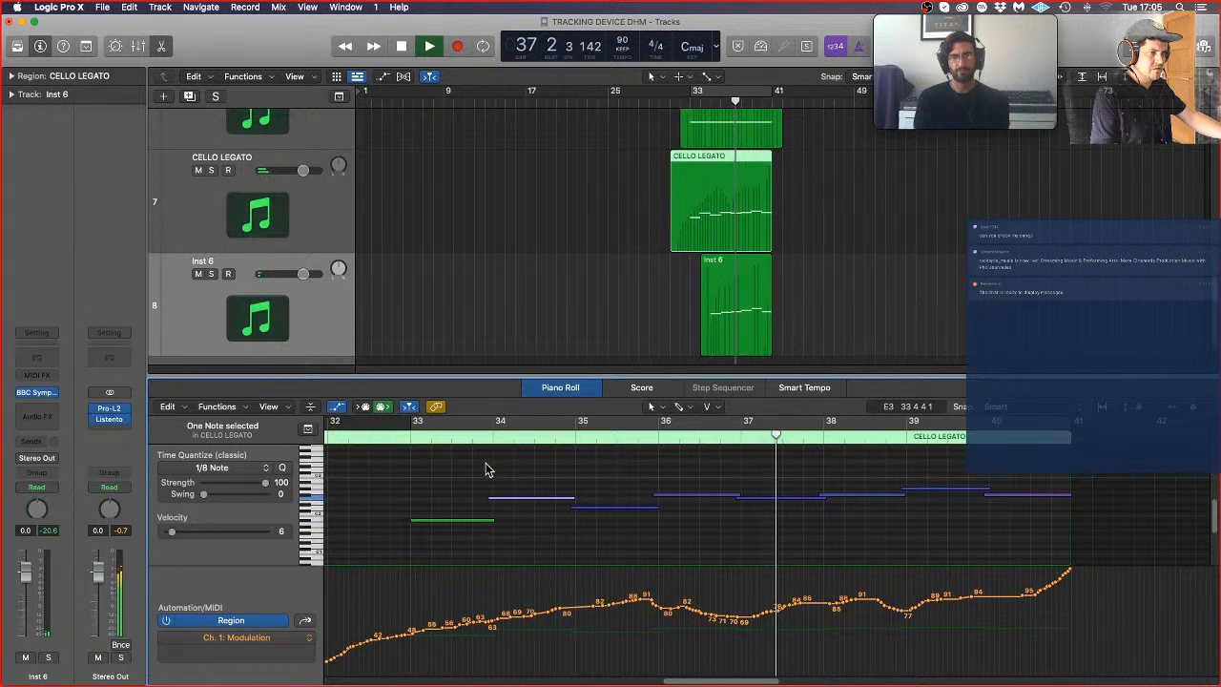
# Step: Delete the first two notes of the Inst 6 region, pull the third note's start back to bar 37, and deselect the region
pyautogui.click(744, 284)
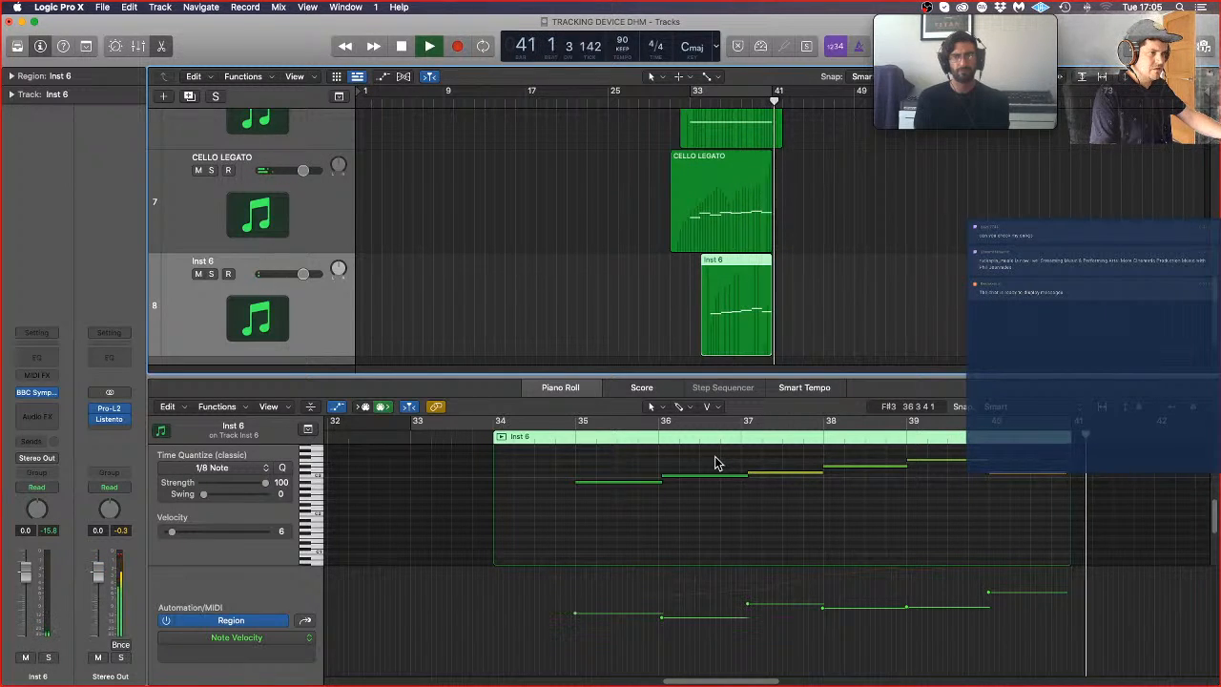
pyautogui.press('space')
pyautogui.moveTo(716, 458); pyautogui.dragTo(575, 530)
pyautogui.press('BackSpace')
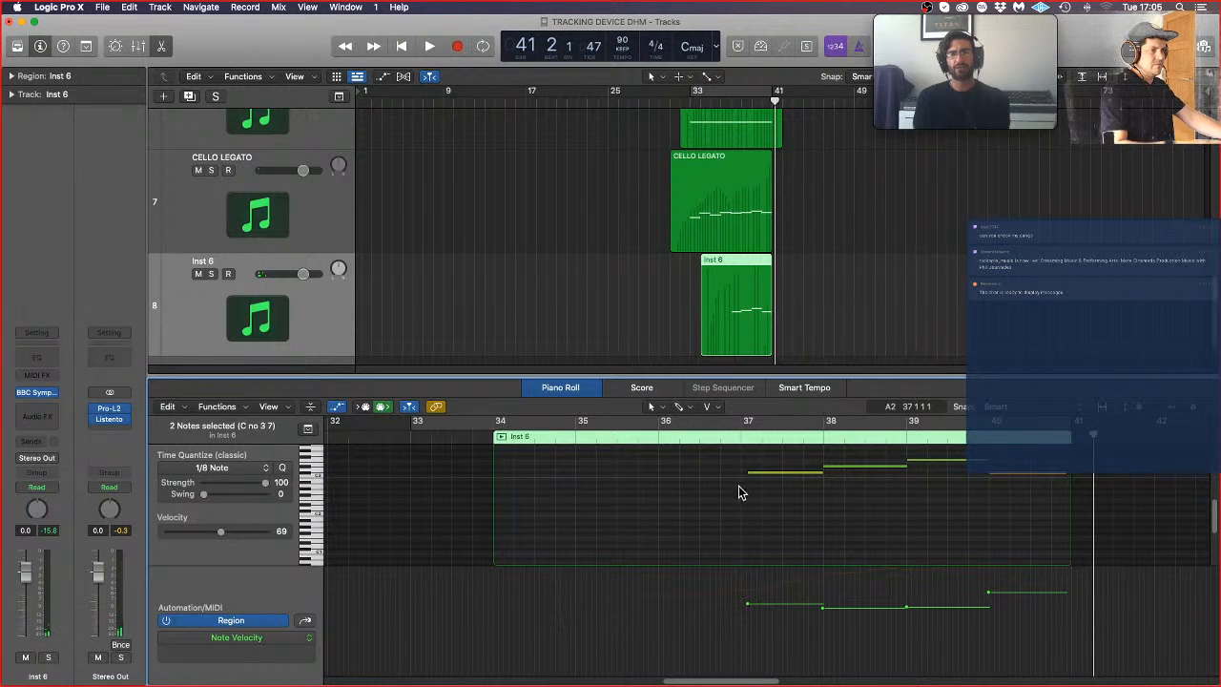
pyautogui.moveTo(750, 474); pyautogui.dragTo(742, 475)
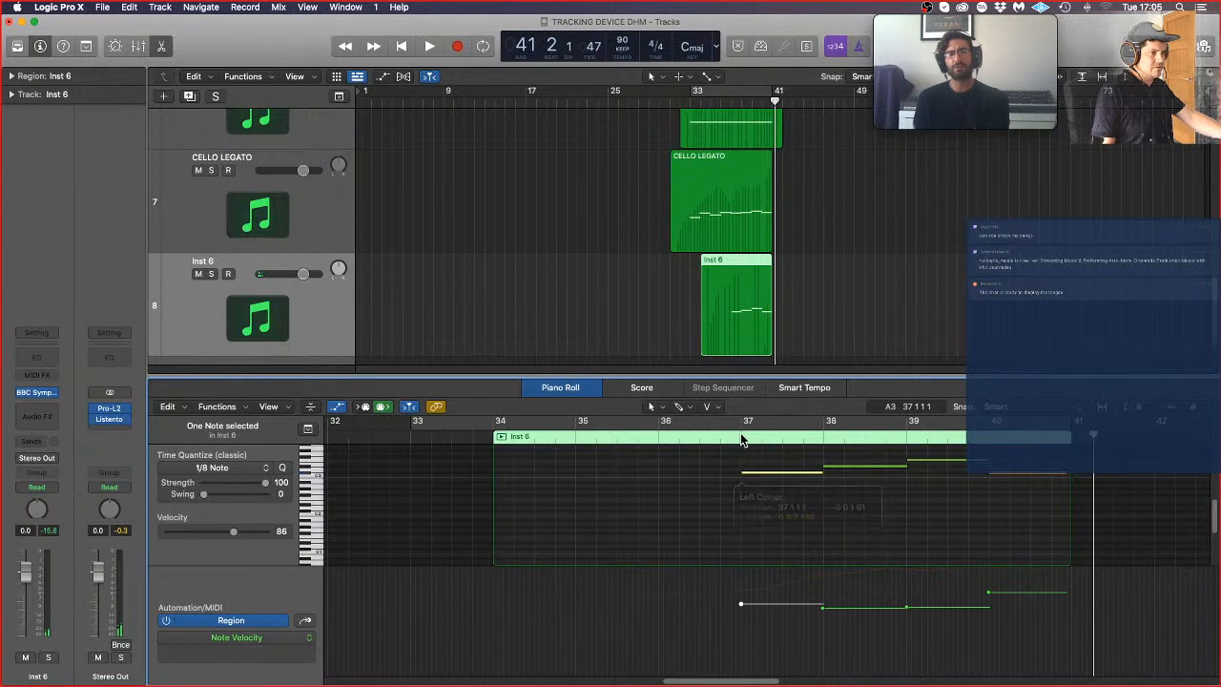
pyautogui.click(486, 266)
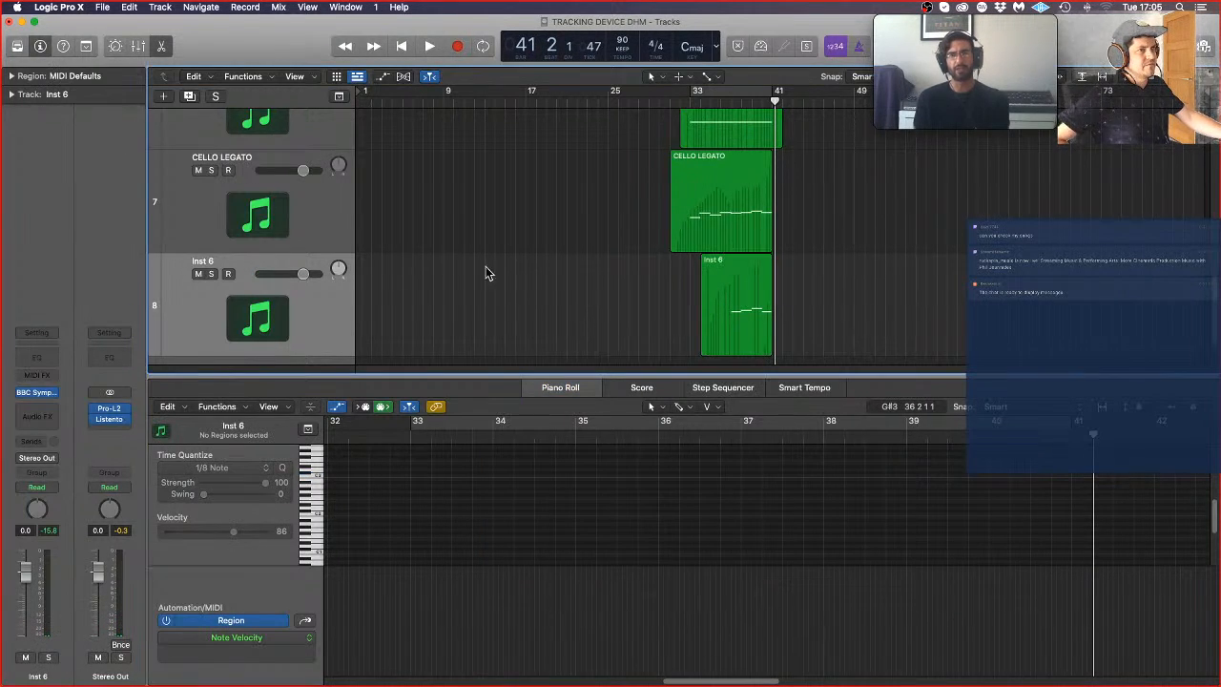
# Step: Lower the CELLO LEGATO modulation curve between about bars 32 and 40 to peaks of about 70, and play back from bar 31
pyautogui.click(301, 212)
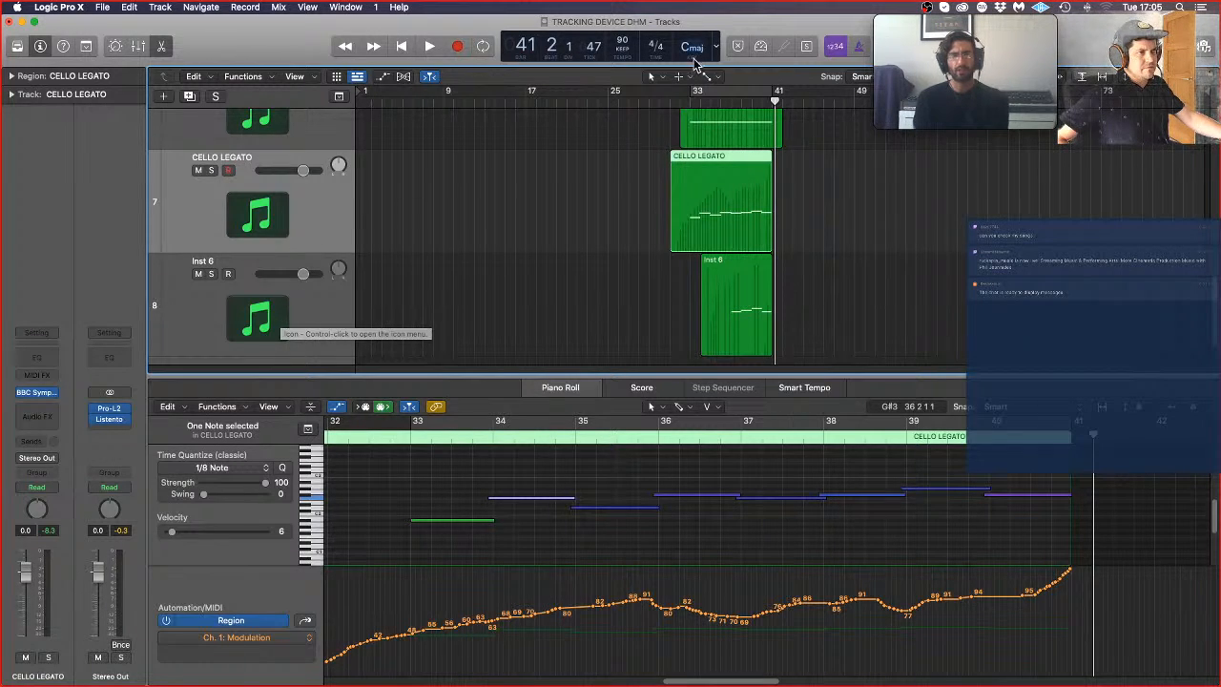
pyautogui.click(671, 107)
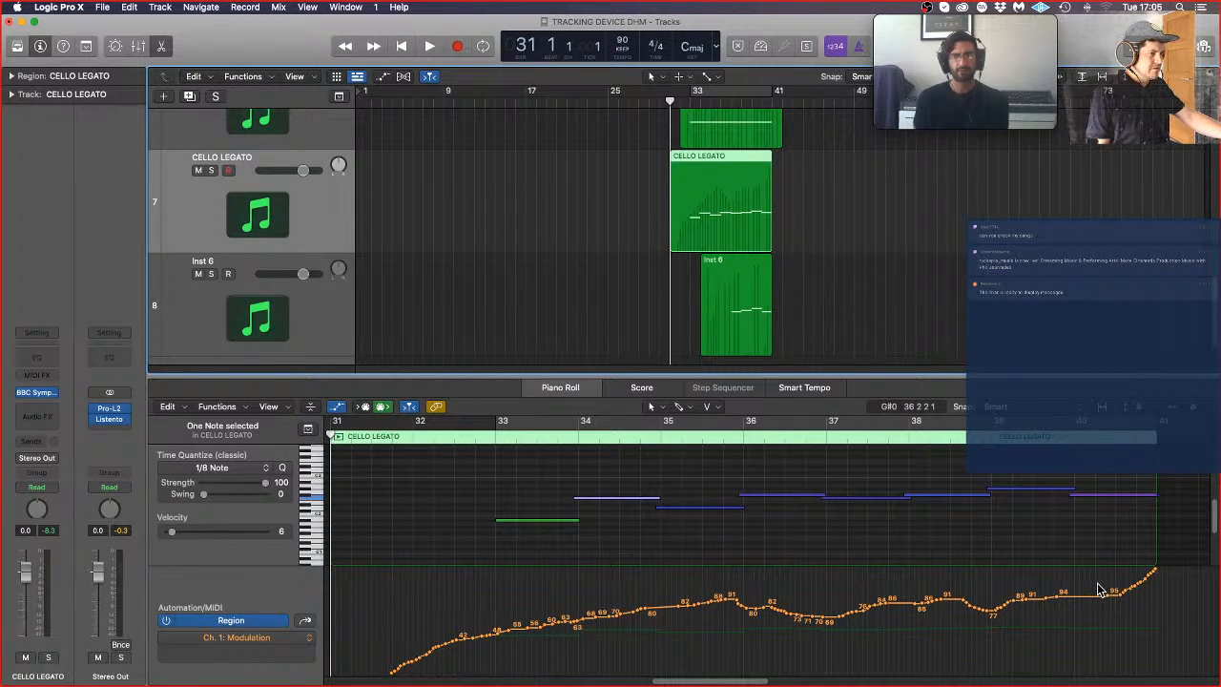
pyautogui.moveTo(1097, 589); pyautogui.dragTo(441, 683)
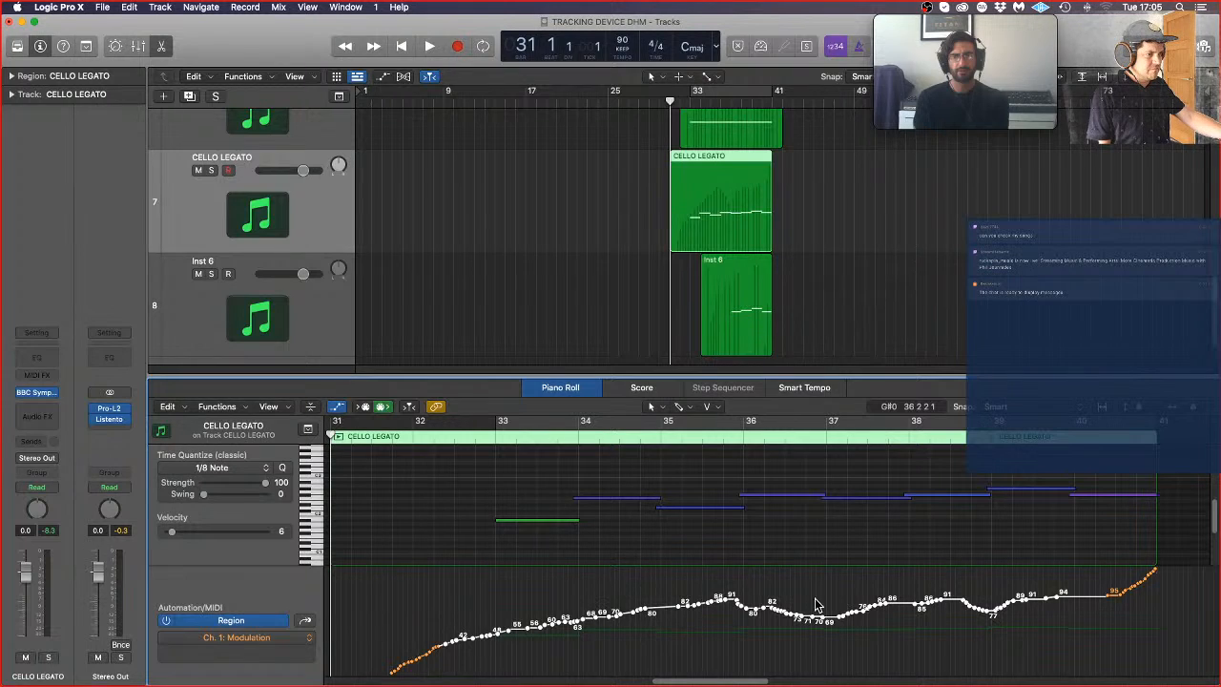
pyautogui.moveTo(687, 613); pyautogui.dragTo(687, 642)
pyautogui.click(1107, 627)
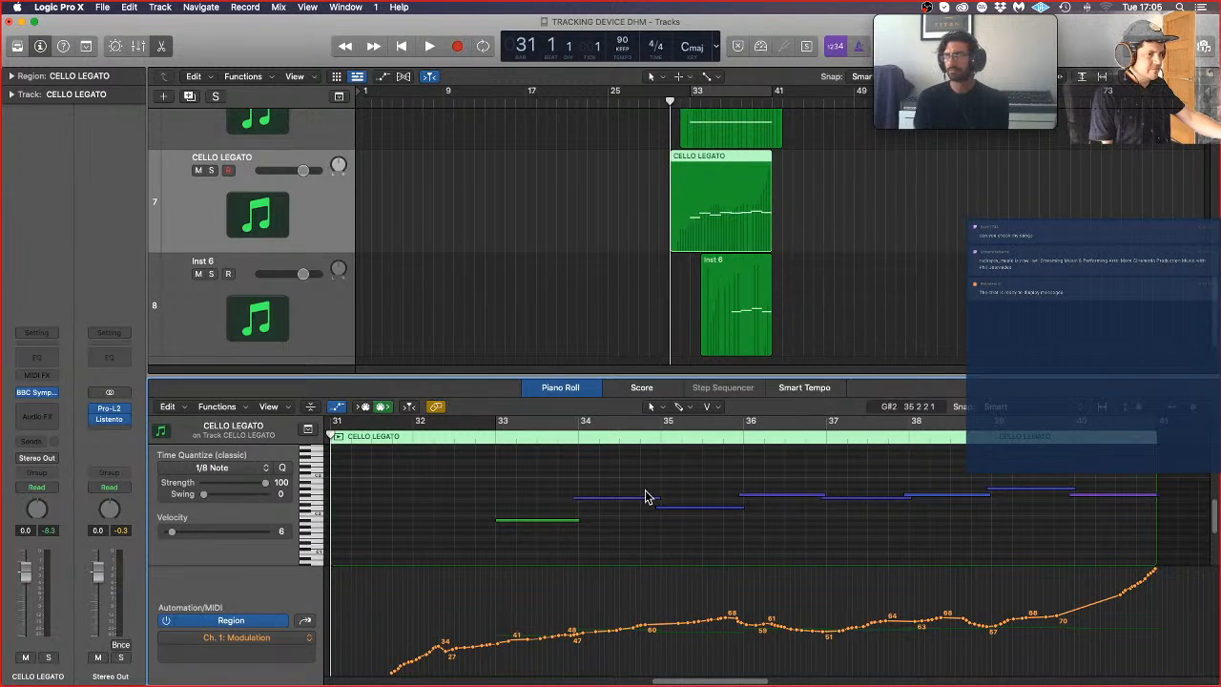
pyautogui.press('space')
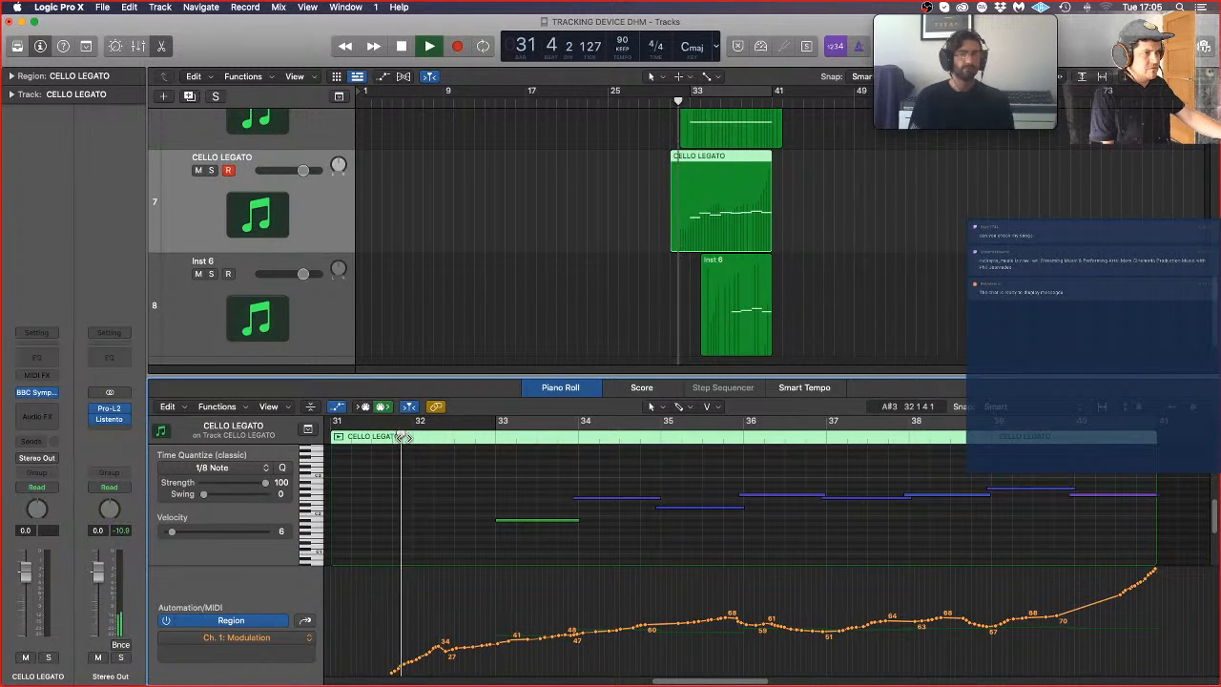
pyautogui.click(933, 258)
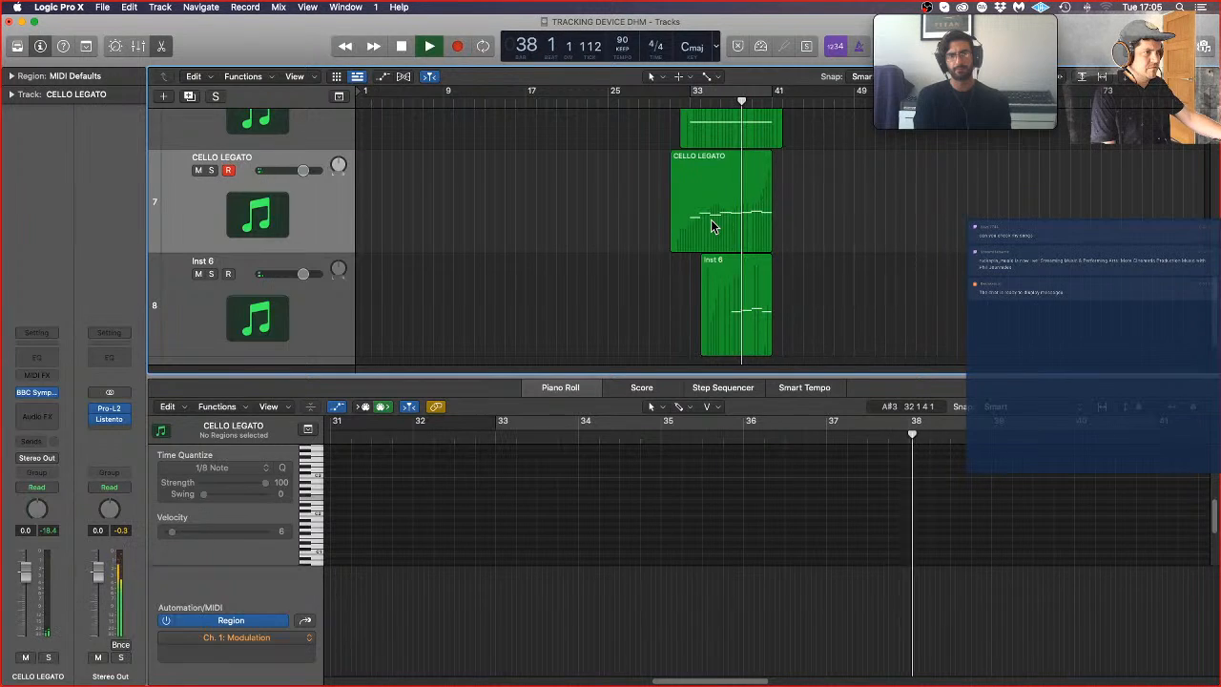
# Step: Lower the bar 38 note in the Inst 6 region to a semitone below the bar 37 note, and play back from bar 32
pyautogui.click(749, 334)
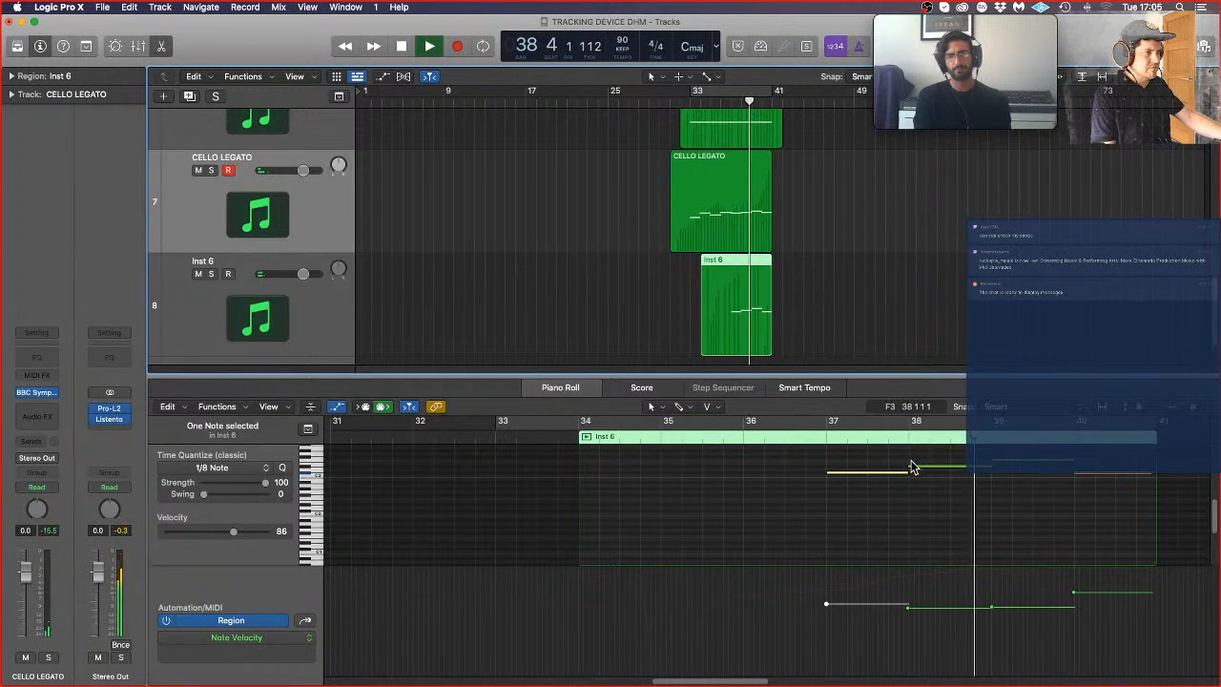
pyautogui.moveTo(947, 467)
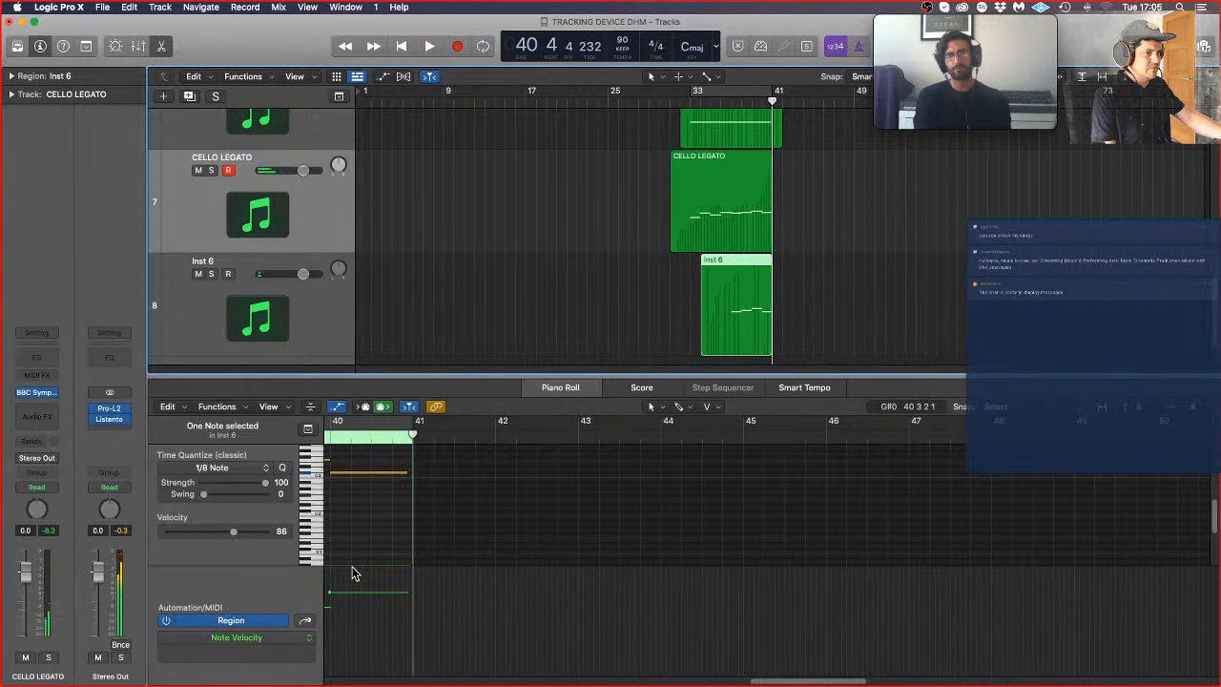
pyautogui.hscroll(-8, 360, 478)
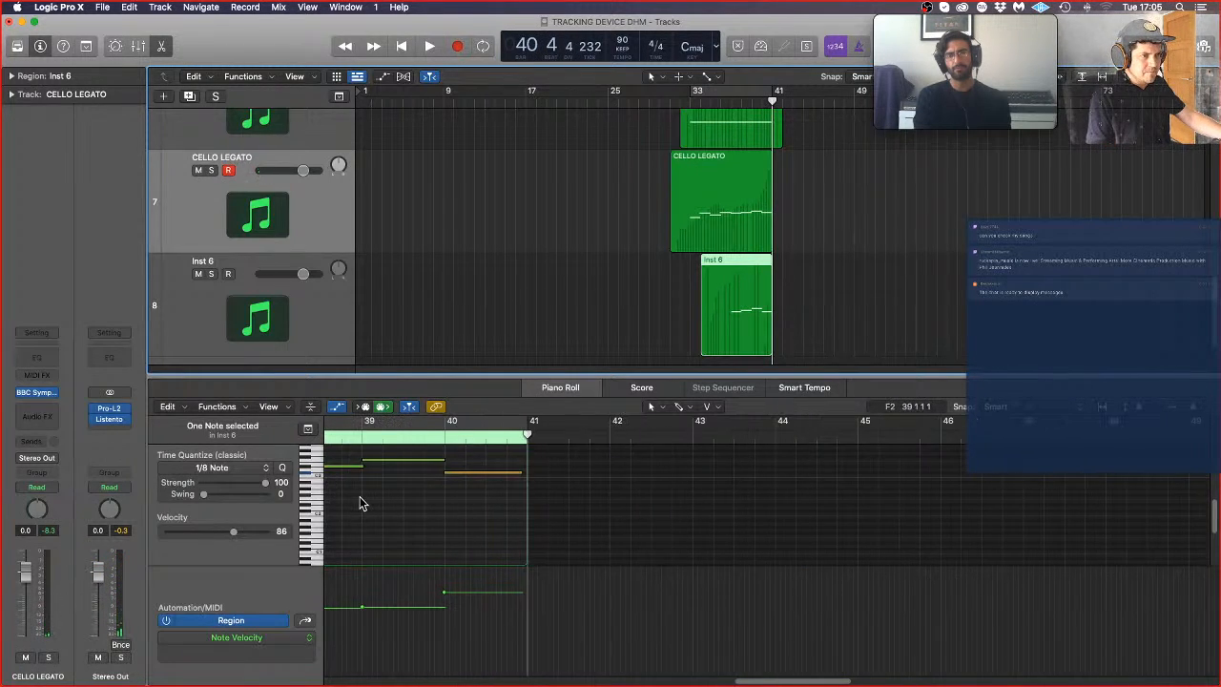
pyautogui.hscroll(-3, 369, 505)
pyautogui.scroll(2, 438, 494)
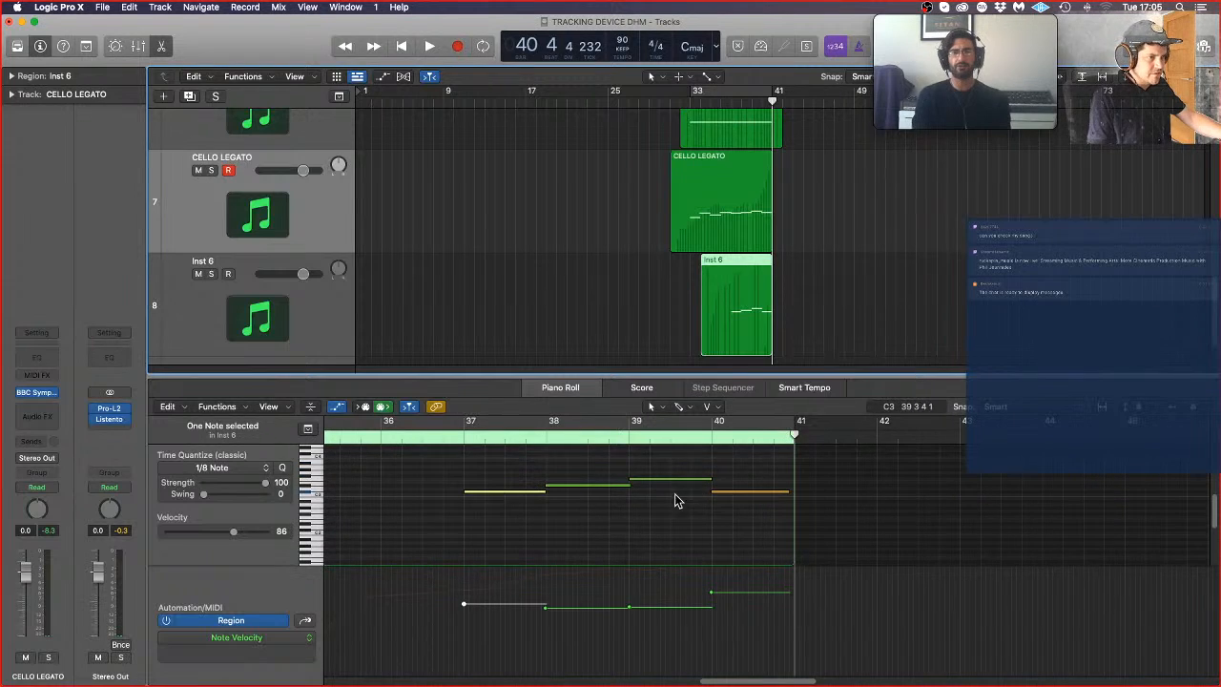
pyautogui.click(597, 491)
pyautogui.moveTo(597, 490); pyautogui.dragTo(597, 498)
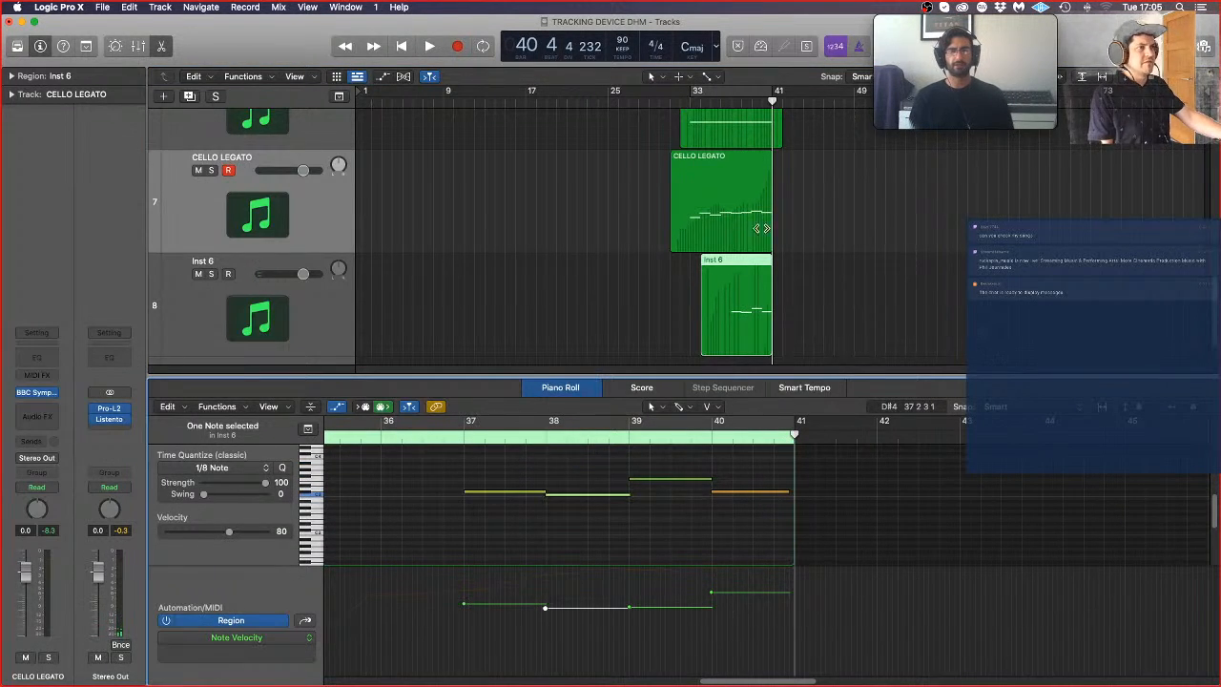
pyautogui.click(679, 99)
pyautogui.press('space')
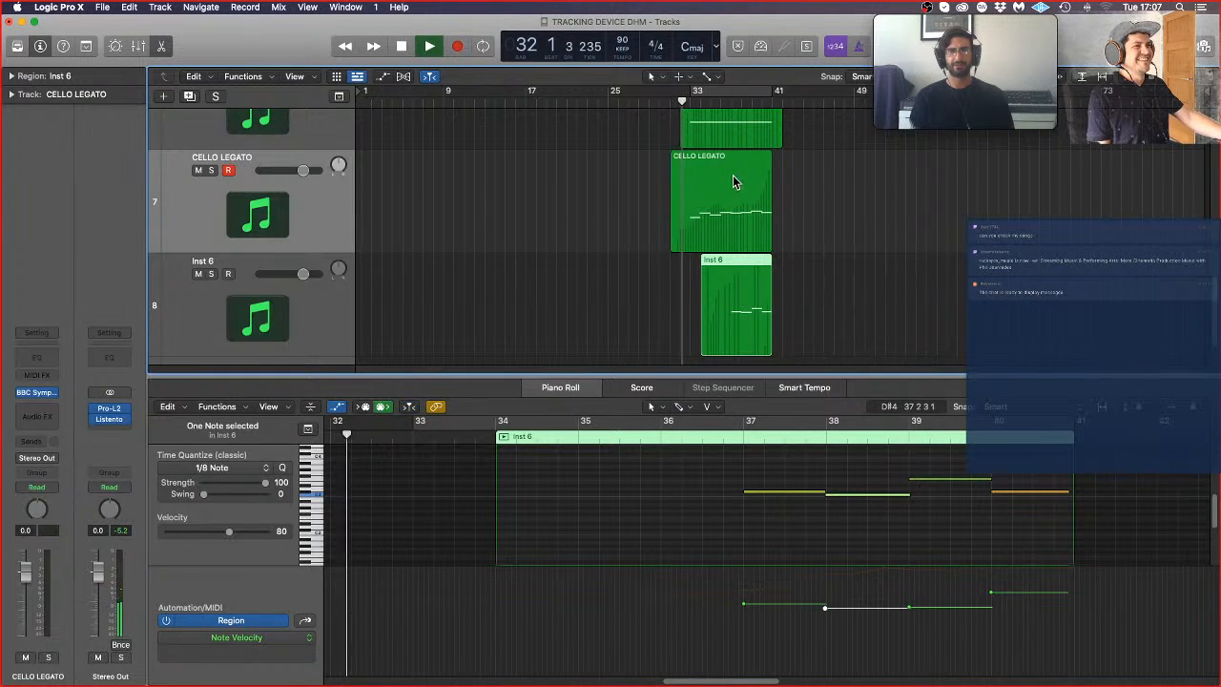
# Step: Split the CELLO LEGATO region around the middle of bar 32 and delete the empty piece before the split
pyautogui.keyDown('super'); pyautogui.doubleClick(683, 194); pyautogui.keyUp('super')
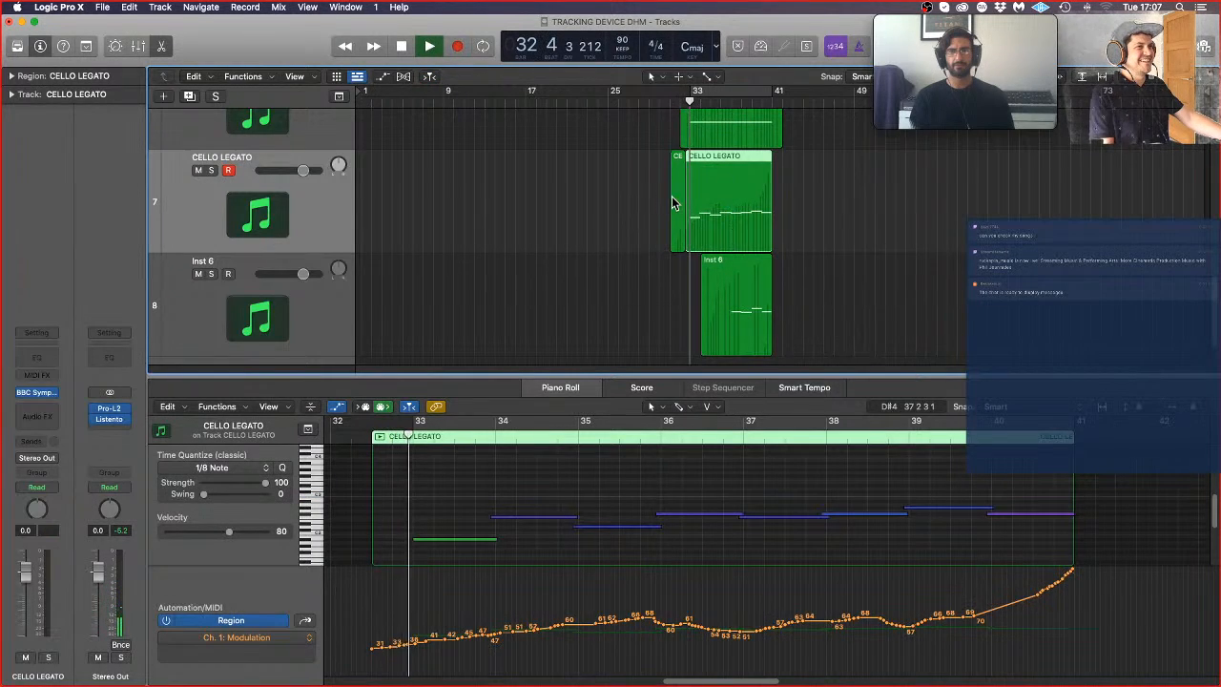
pyautogui.click(673, 195)
pyautogui.press('Delete')
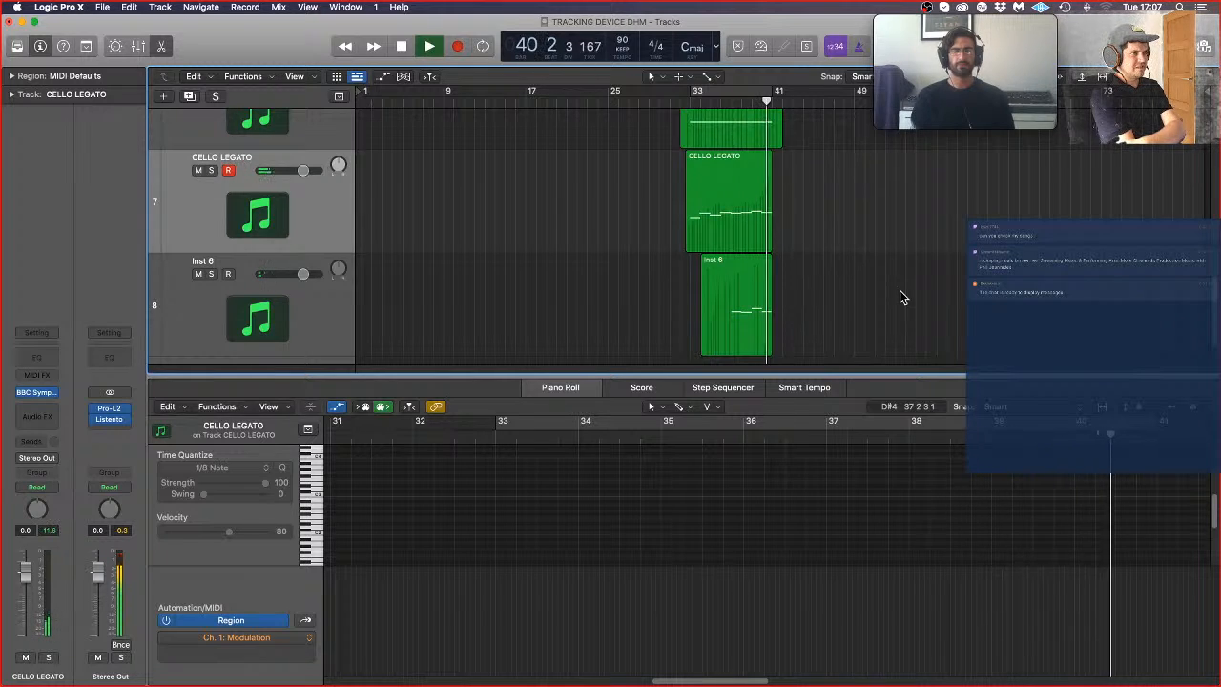
# Step: Stop playback, raise the bar 40 note in the Inst 6 region to D#3, and return the playhead to bar 33
pyautogui.click(761, 310)
pyautogui.press('space')
pyautogui.moveTo(1108, 491); pyautogui.dragTo(1108, 488)
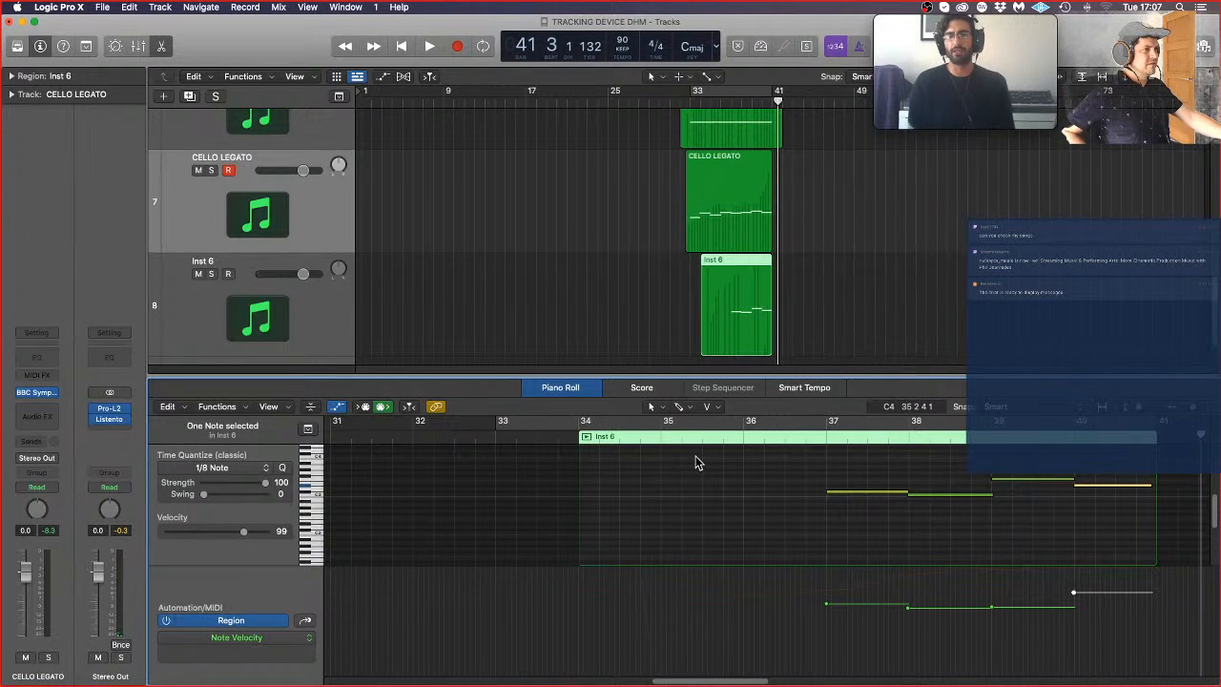
pyautogui.click(690, 104)
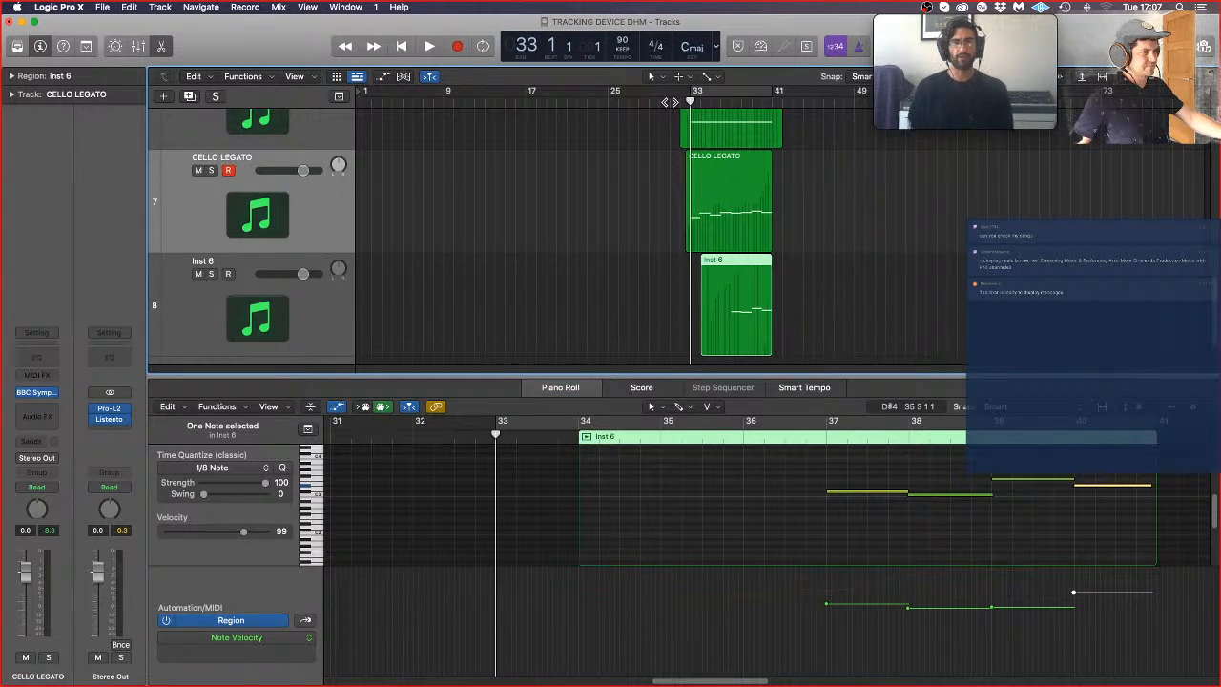
# Step: Add a short note just before bar 39, a semitone above the bar 39 note, set both velocities to 3, and play back from bar 36
pyautogui.click(971, 508)
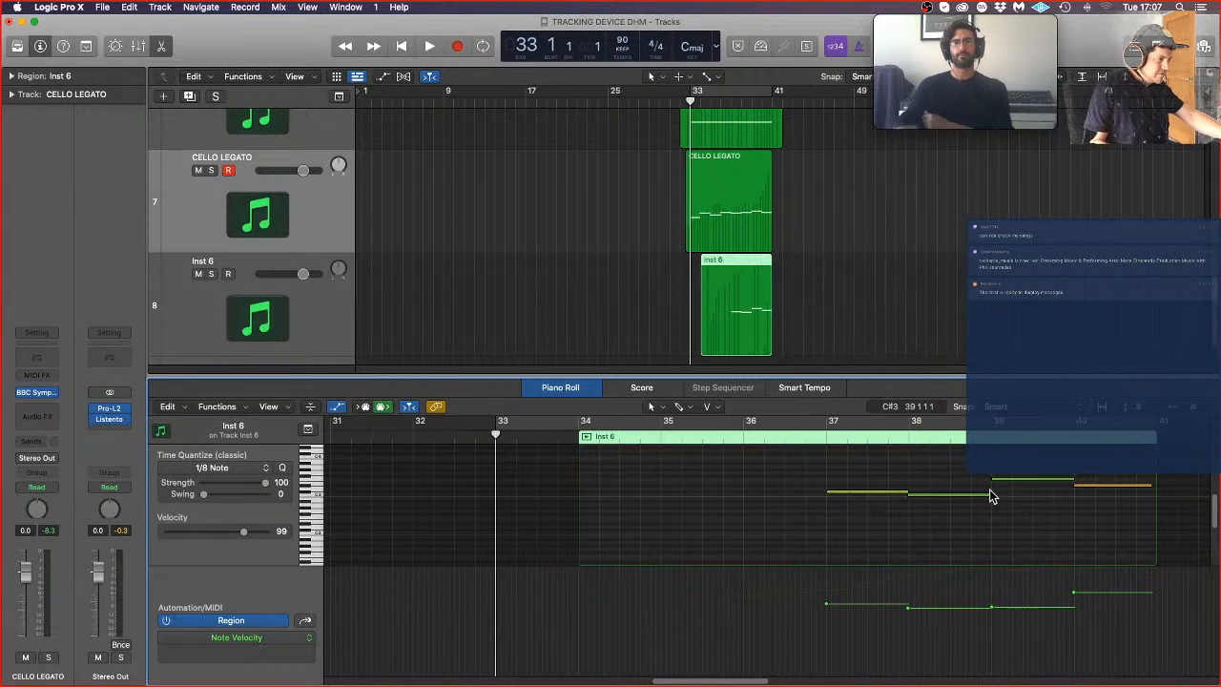
pyautogui.moveTo(989, 493); pyautogui.dragTo(971, 504)
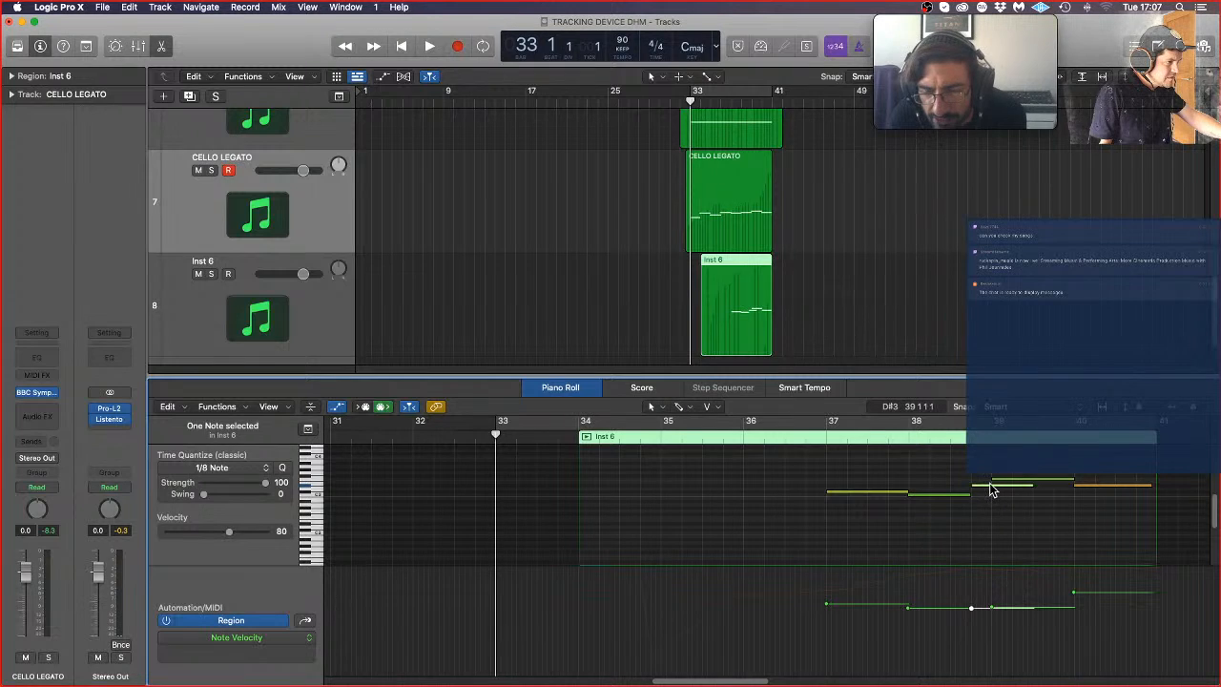
pyautogui.moveTo(991, 490); pyautogui.dragTo(964, 467)
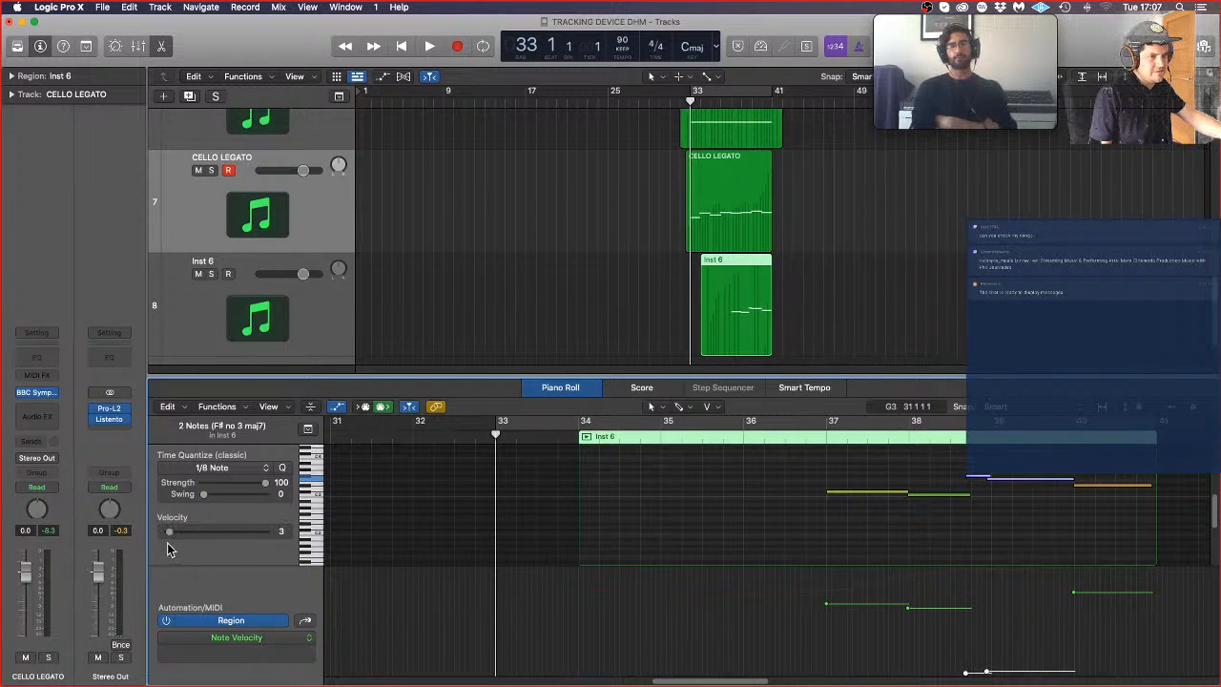
pyautogui.click(750, 442)
pyautogui.press('space')
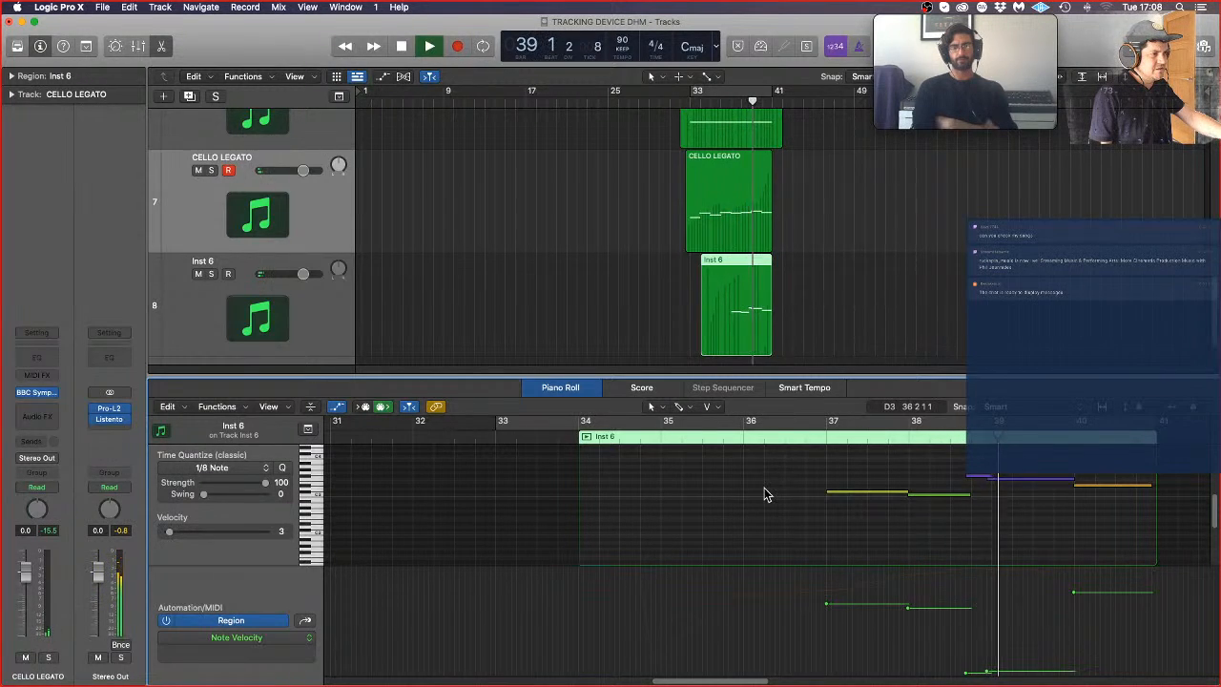
pyautogui.press('space')
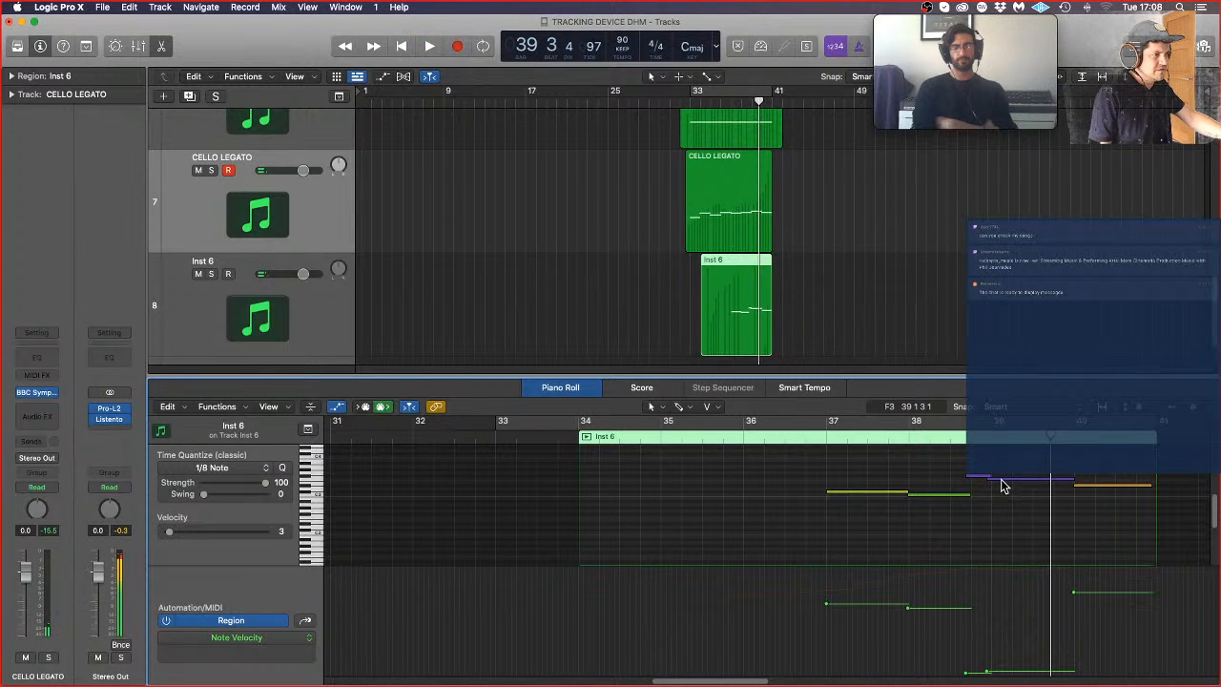
# Step: Set the bar 39 note's velocity to 51, lower the short note before it to D#3, and audition from the end of bar 36
pyautogui.click(988, 480)
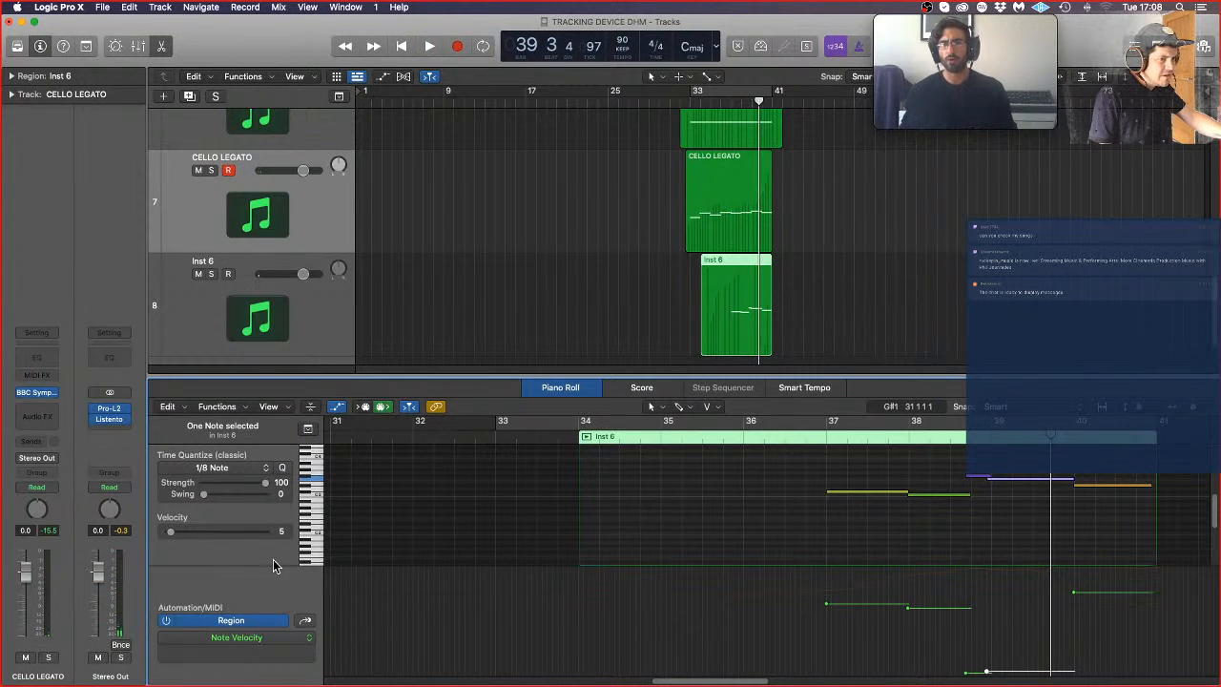
pyautogui.click(210, 534)
pyautogui.click(960, 483)
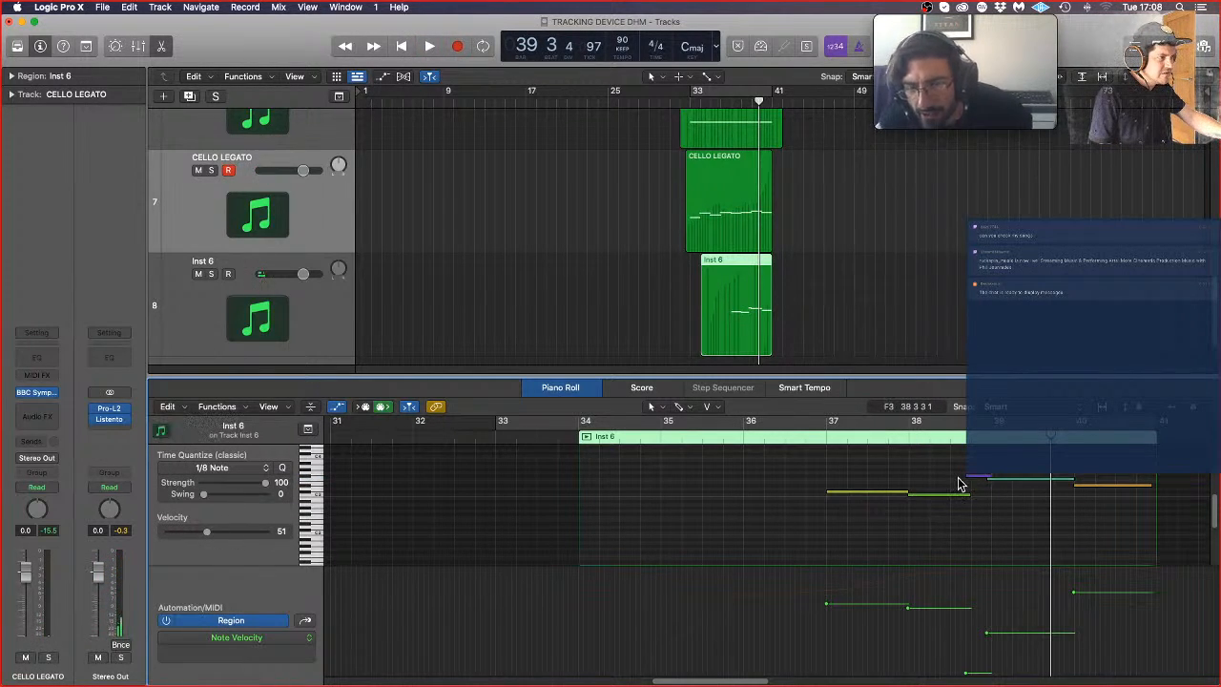
pyautogui.moveTo(975, 480); pyautogui.dragTo(975, 491)
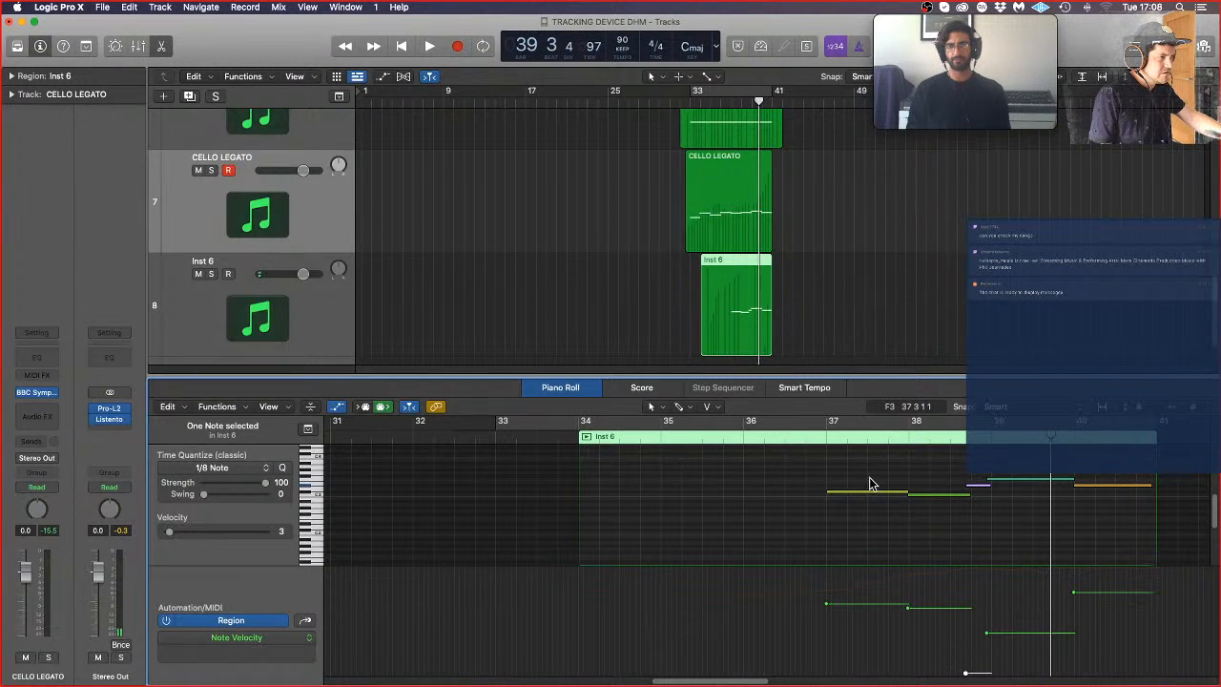
pyautogui.doubleClick(802, 434)
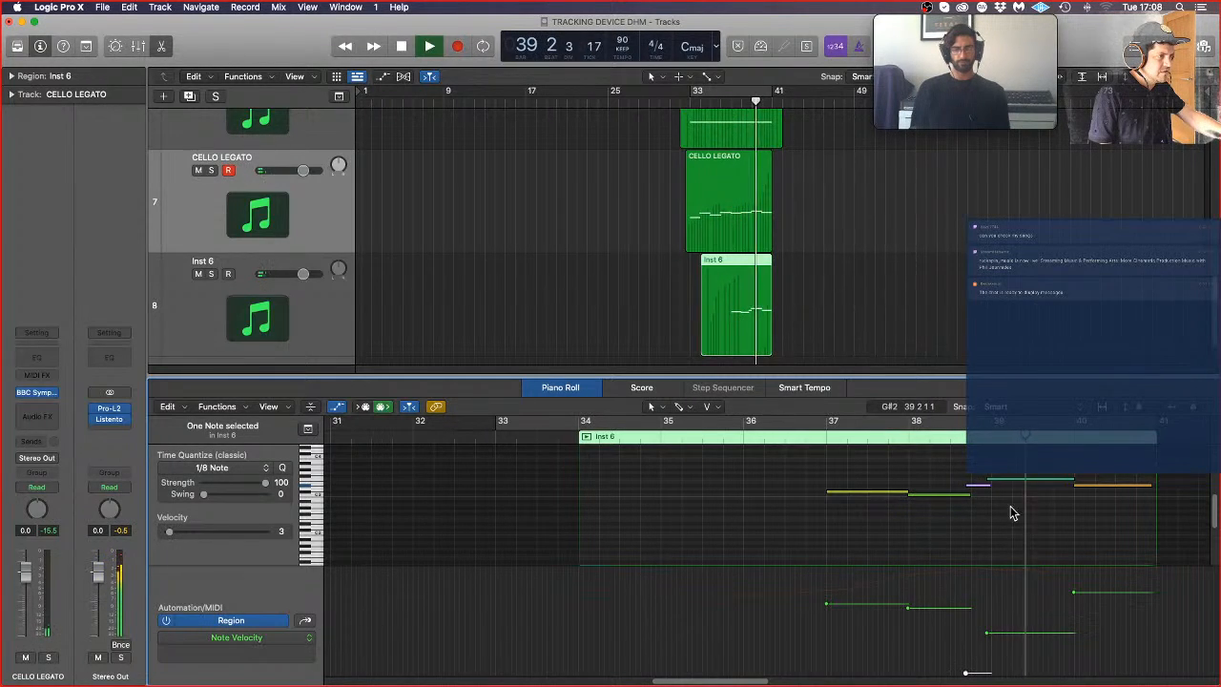
pyautogui.press('space')
# Step: Trim the bar 39 note's start to bar 39, and lengthen the short D#3 note and the bar 37 note to overlap their successors
pyautogui.moveTo(988, 481); pyautogui.dragTo(993, 483)
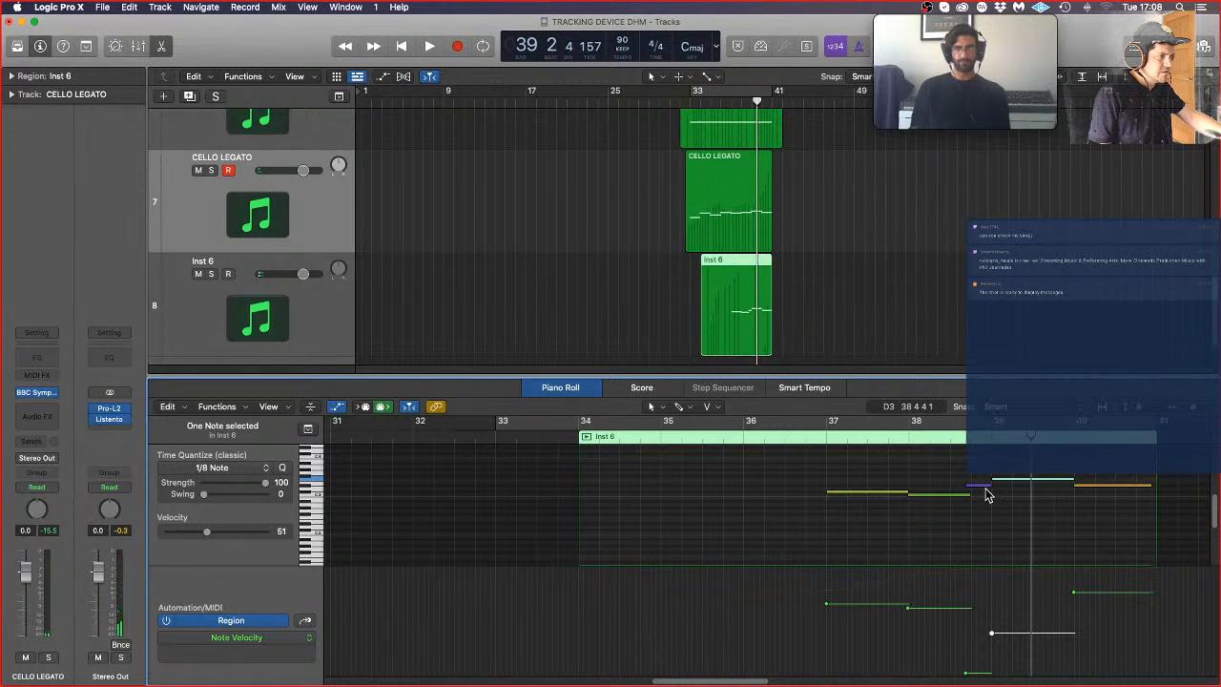
pyautogui.click(987, 486)
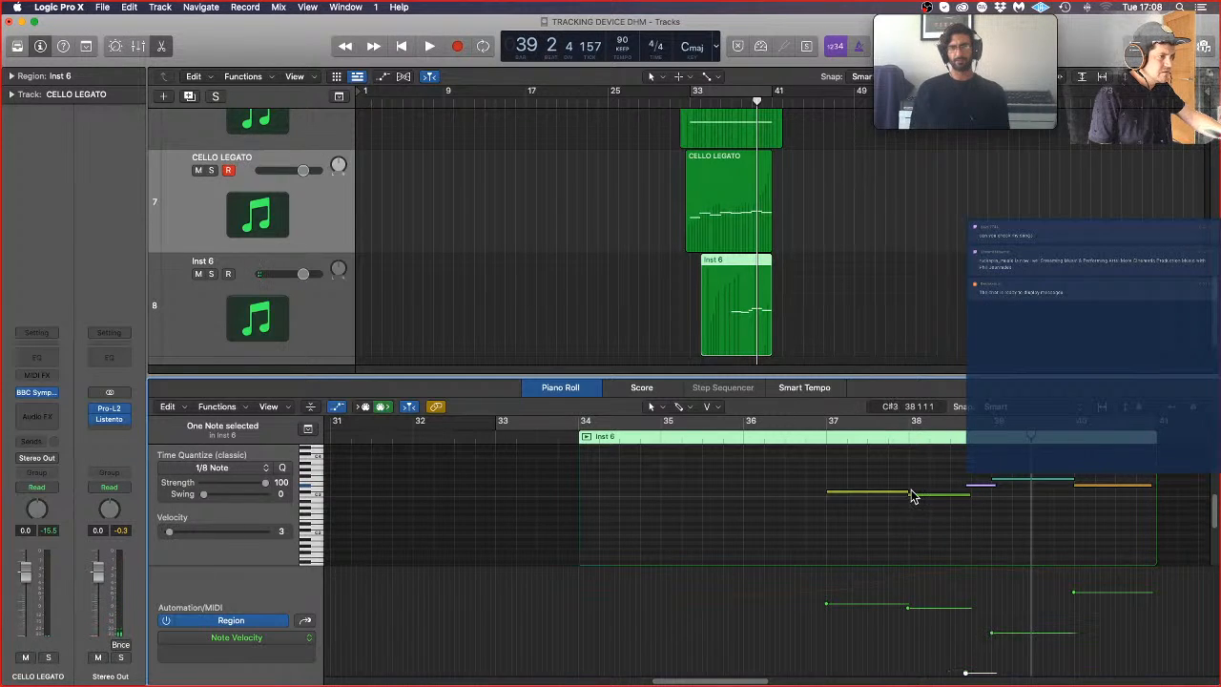
pyautogui.moveTo(907, 491); pyautogui.dragTo(913, 491)
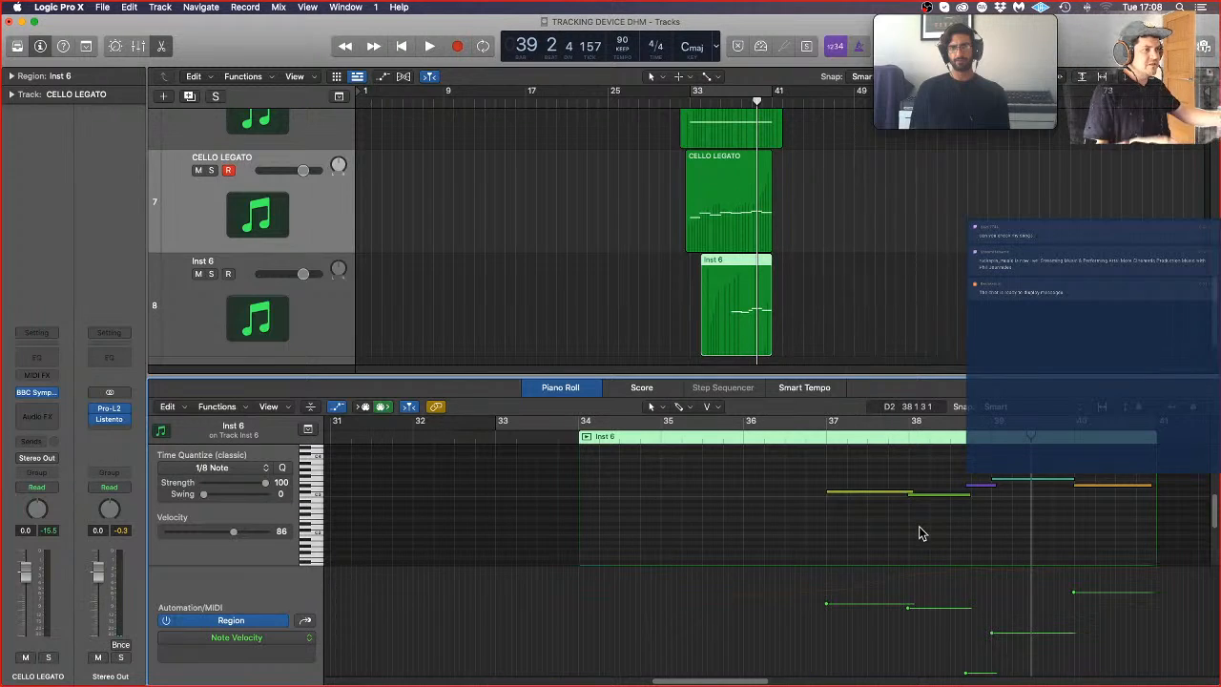
# Step: Set the bar 39 note's velocity to 68 and the short D#3 note's velocity to 16 while playing back from bar 36
pyautogui.click(1028, 481)
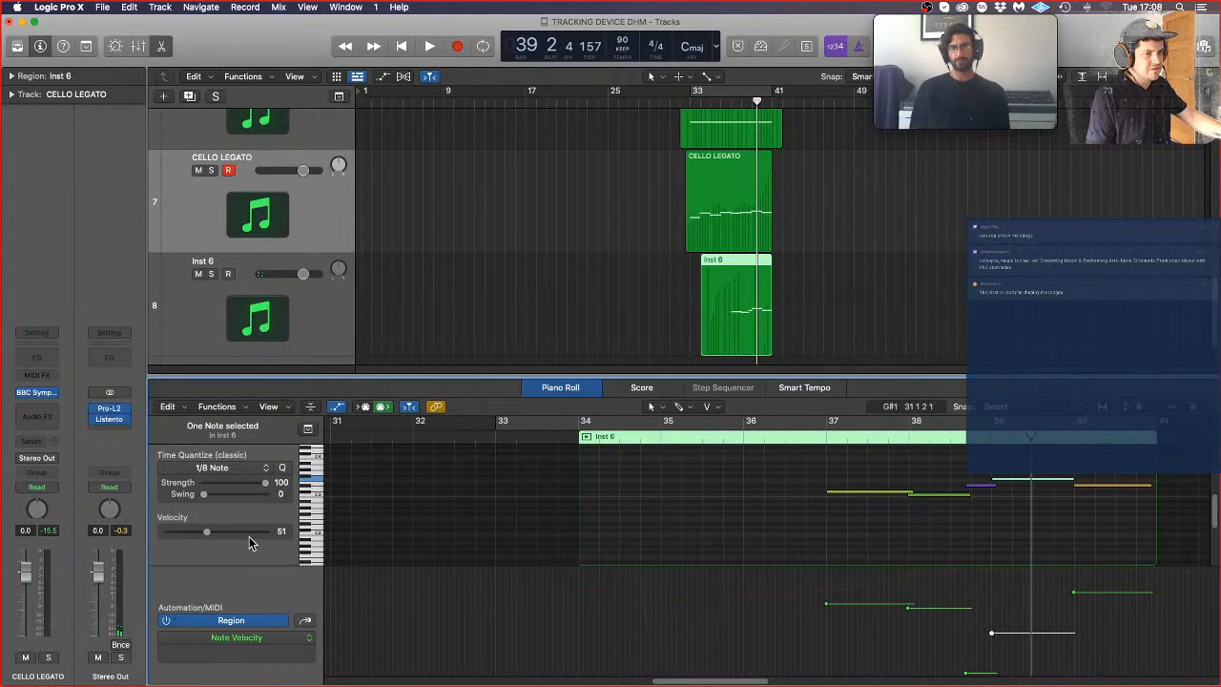
pyautogui.click(219, 532)
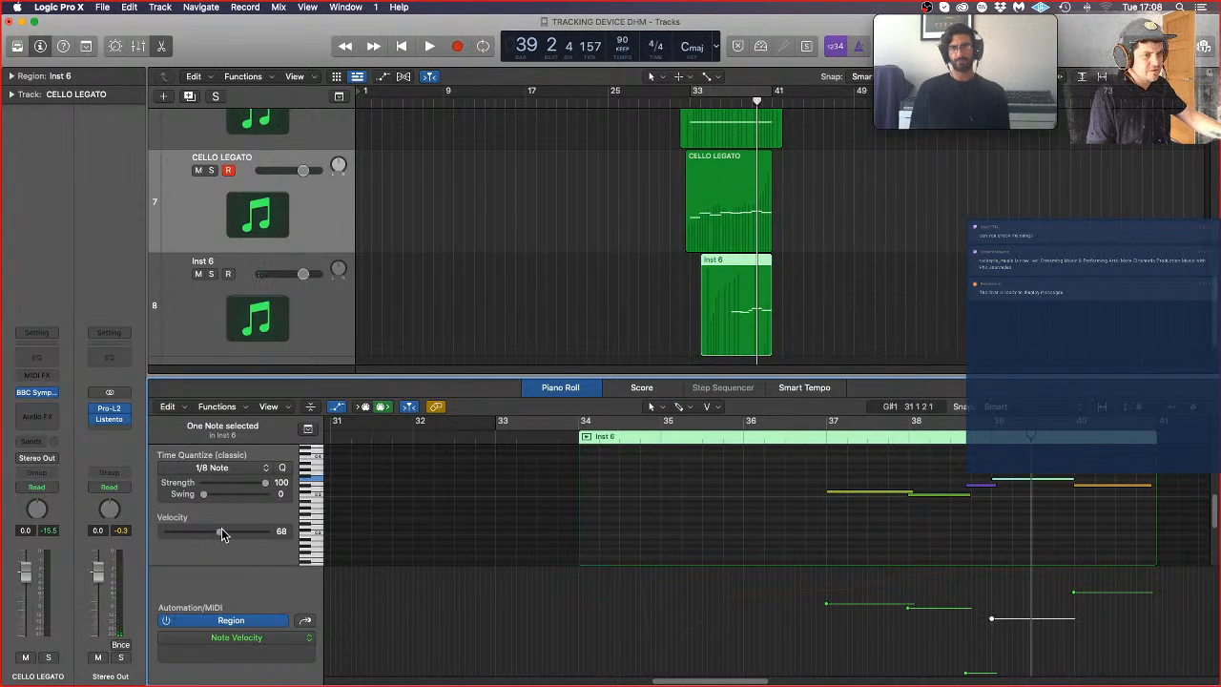
pyautogui.doubleClick(796, 446)
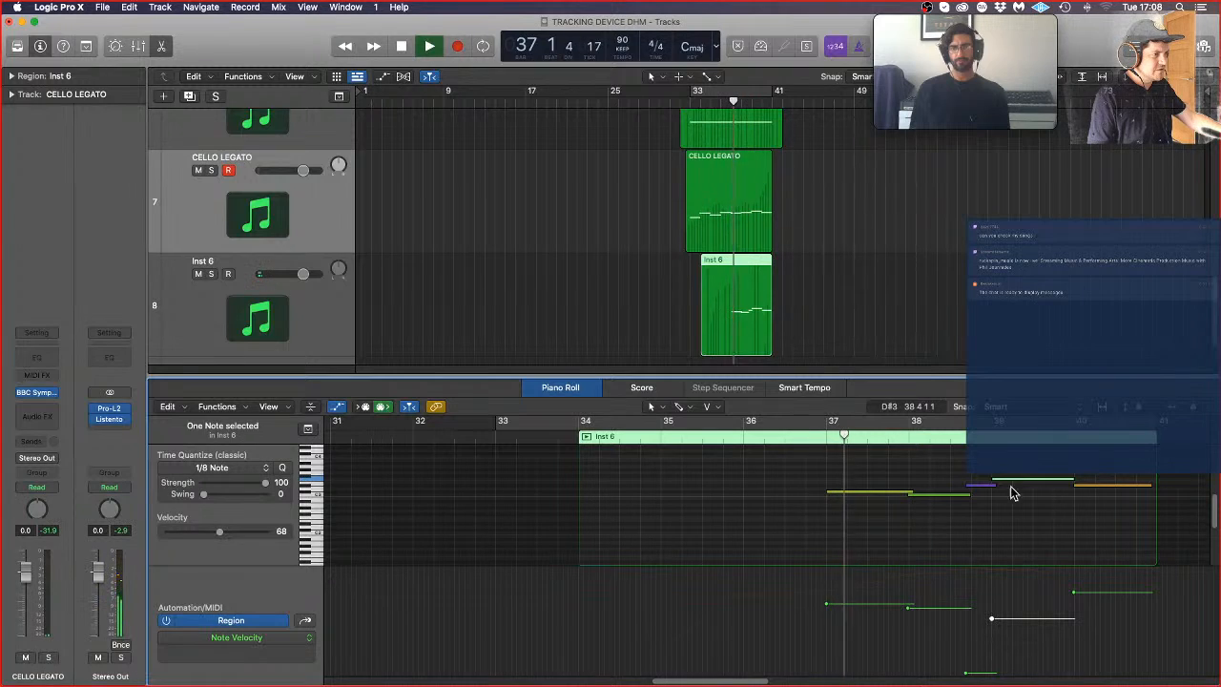
pyautogui.click(980, 485)
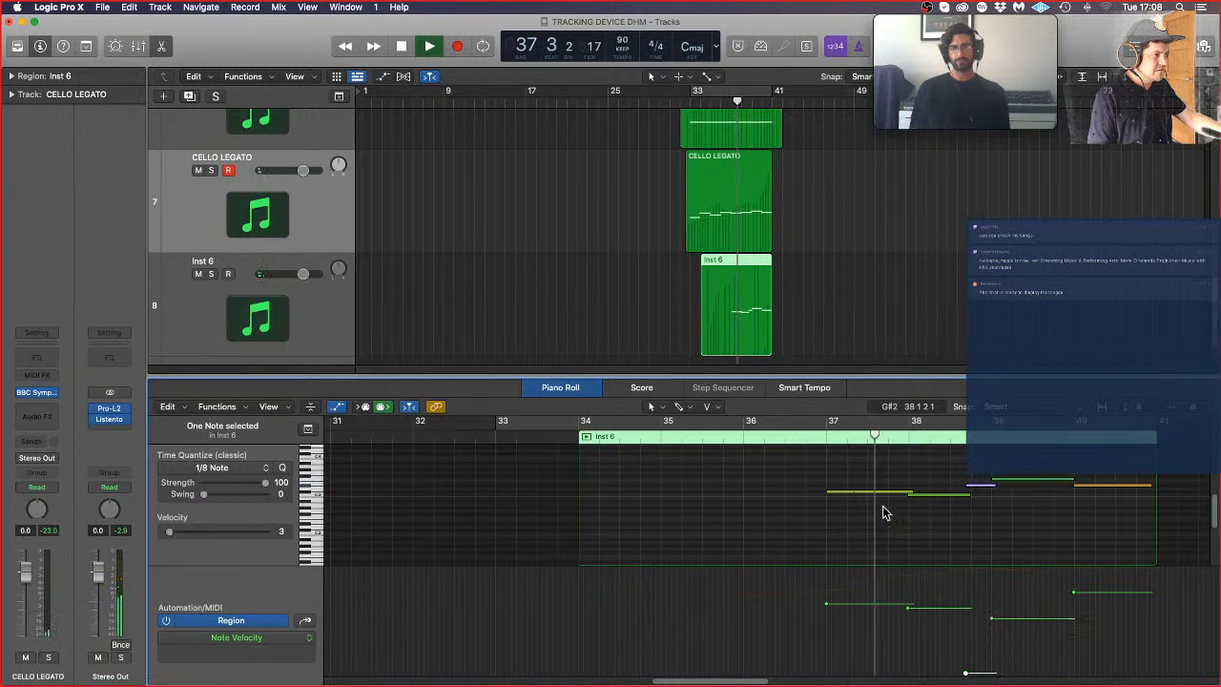
pyautogui.click(179, 532)
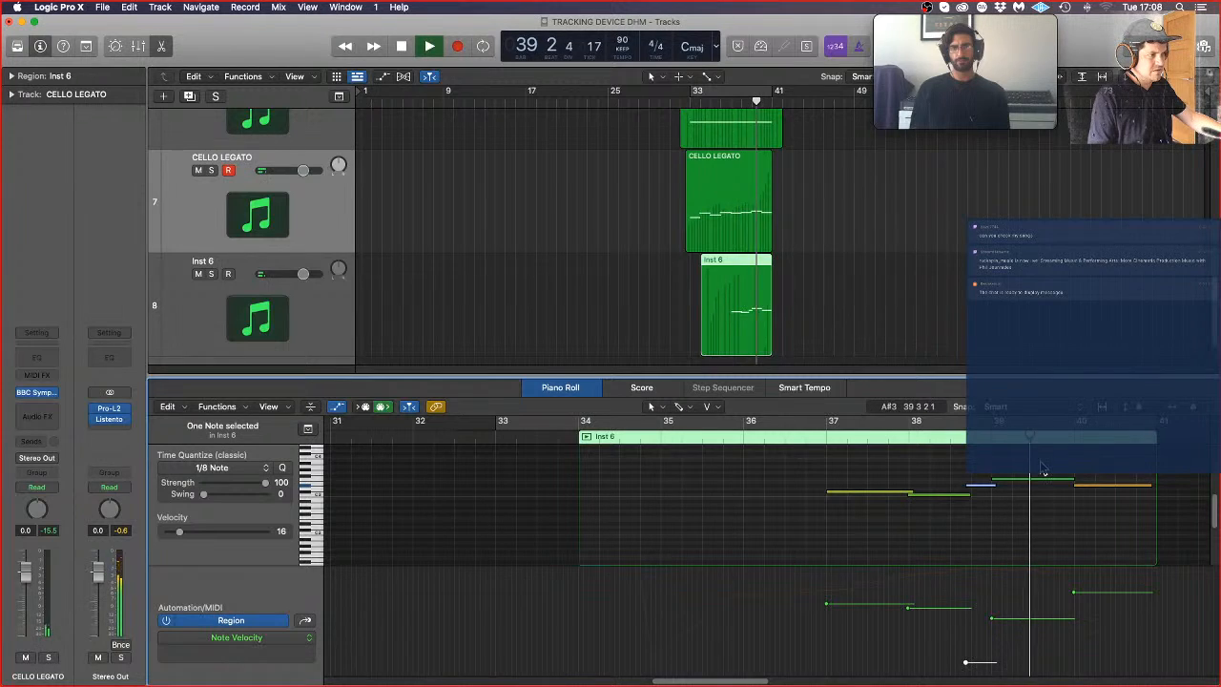
pyautogui.click(980, 472)
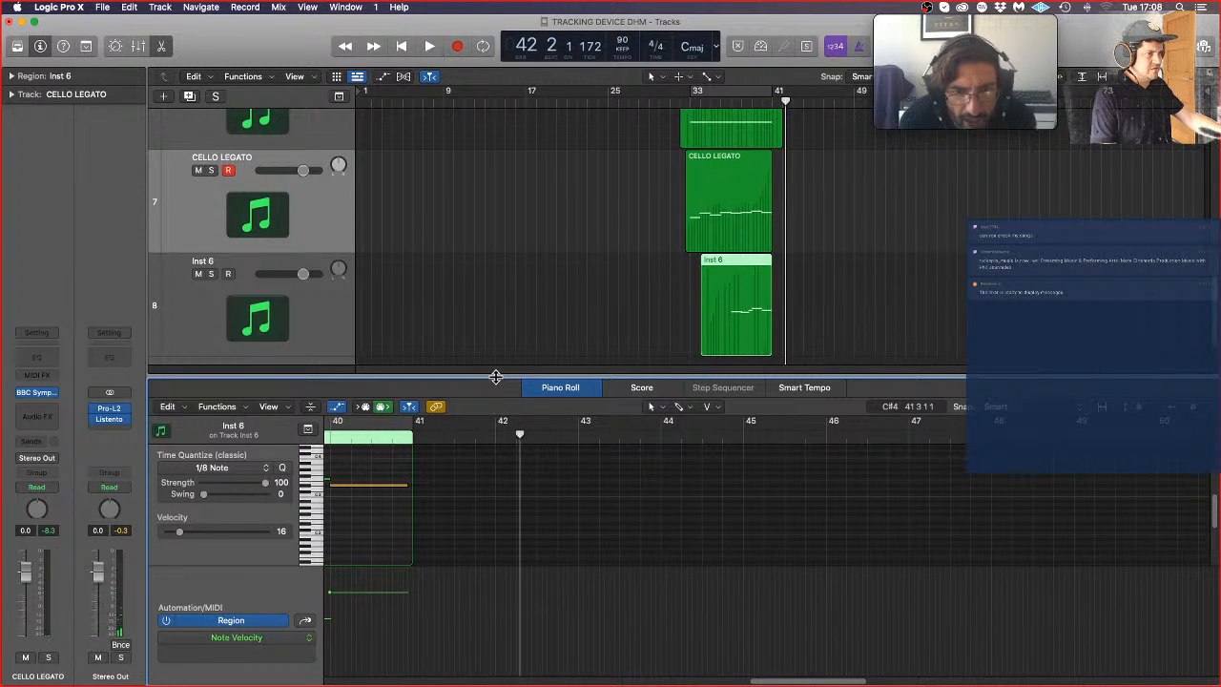
# Step: Pull the velocity-16 D#3 note's start back toward beat 2 of bar 38, audition it, and extend the bar 40 note to bar 41
pyautogui.hscroll(-5, 375, 494)
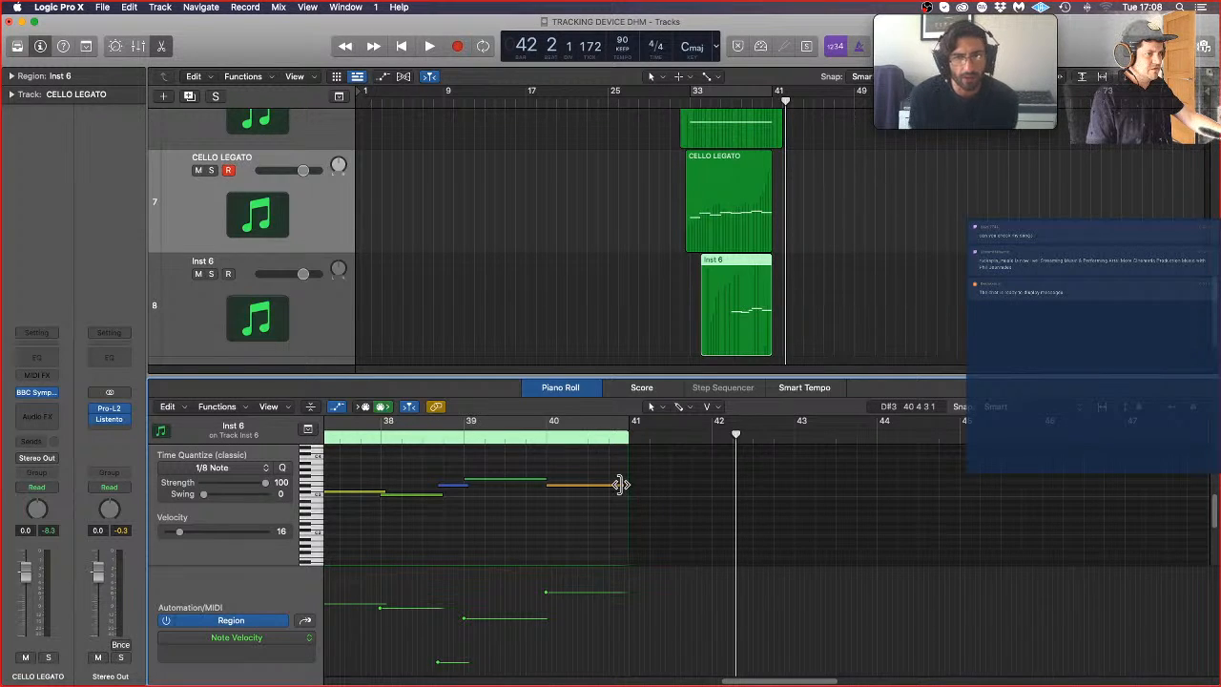
pyautogui.hscroll(-3, 515, 470)
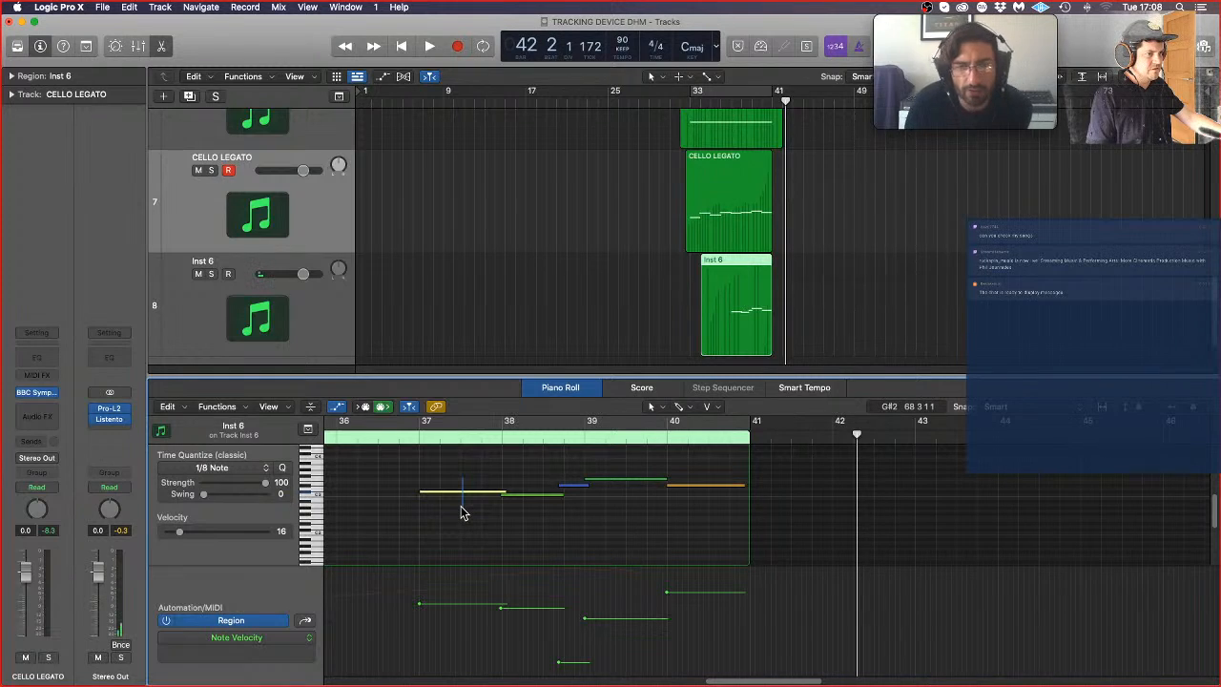
pyautogui.moveTo(577, 468); pyautogui.dragTo(541, 485)
pyautogui.press('space')
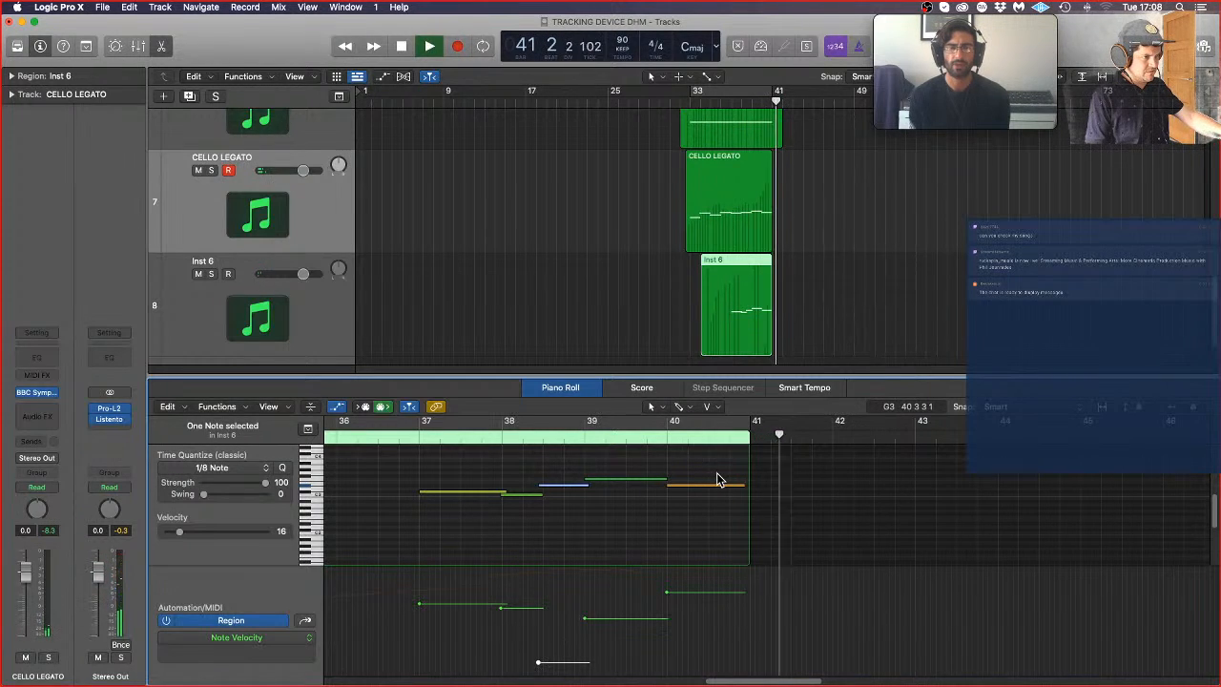
pyautogui.press('space')
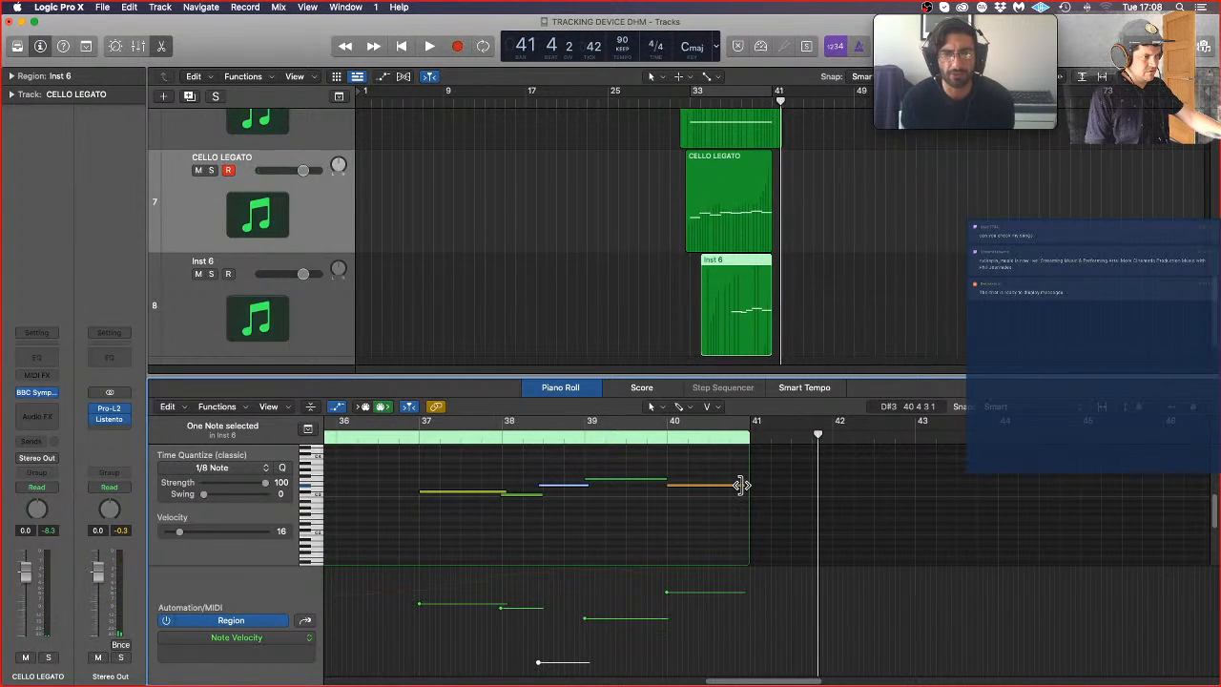
pyautogui.moveTo(741, 484); pyautogui.dragTo(749, 485)
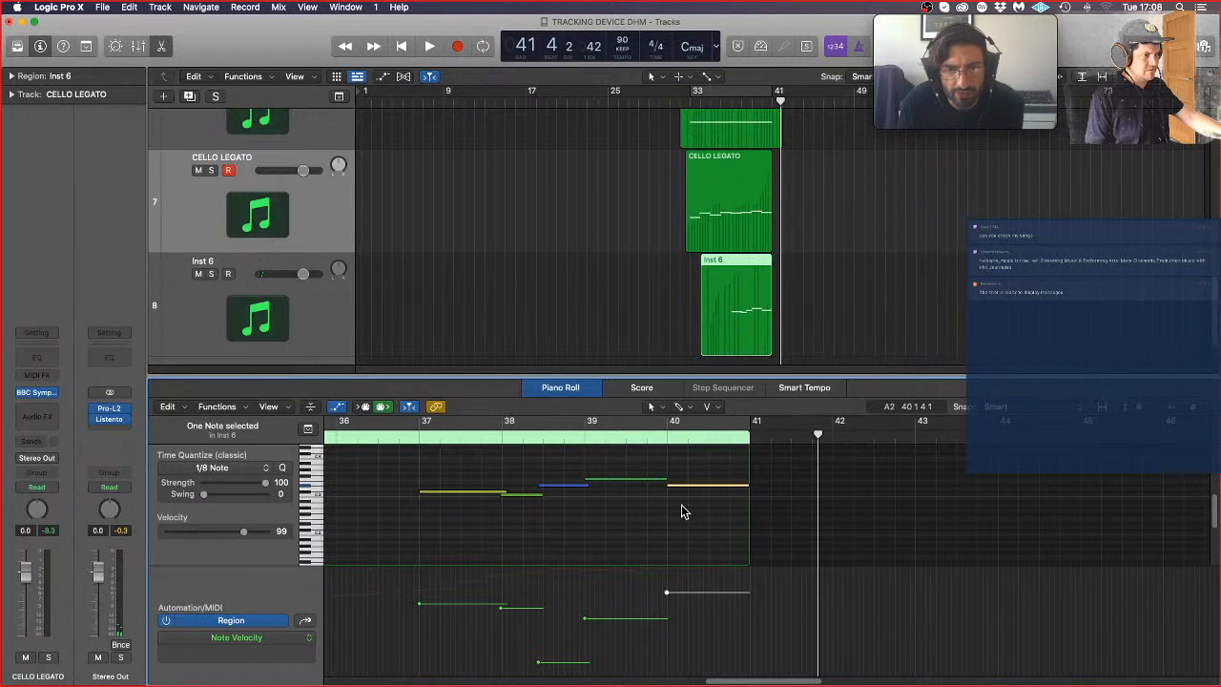
pyautogui.click(685, 506)
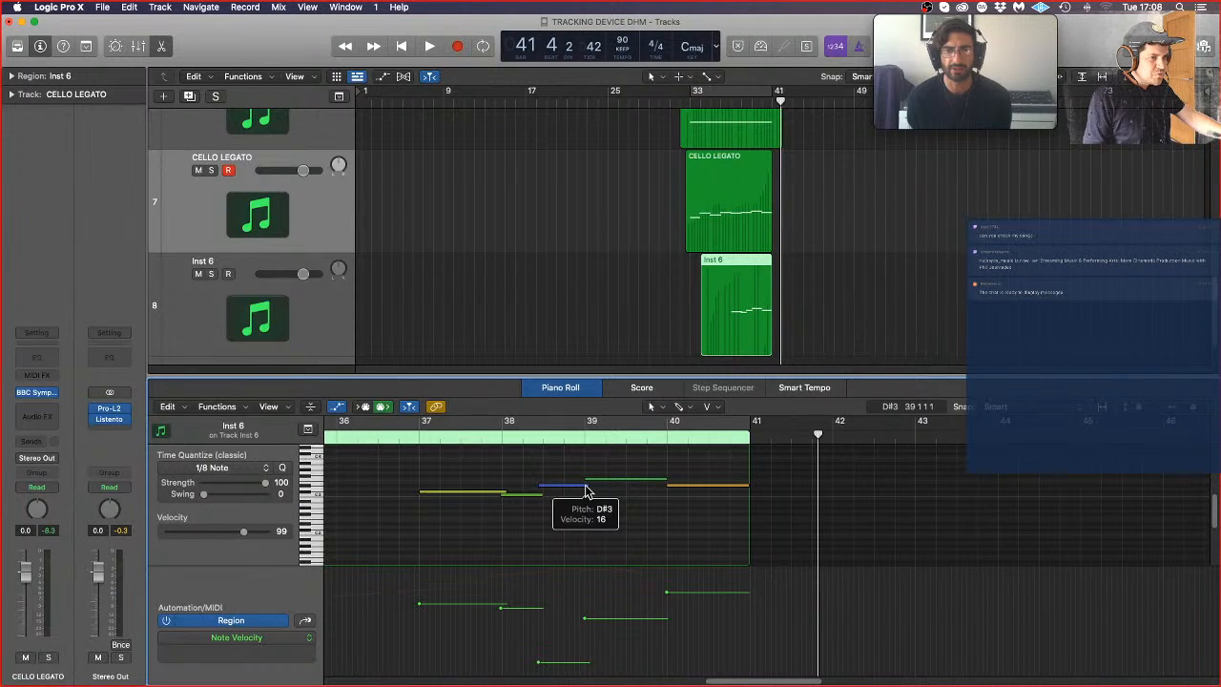
# Step: Shorten the D#3 note in bar 38, add a higher short note between it and bar 39, and play back from bar 36
pyautogui.moveTo(584, 486)
pyautogui.mouseDown()
pyautogui.moveTo(559, 489)
pyautogui.moveTo(589, 475)
pyautogui.mouseUp()
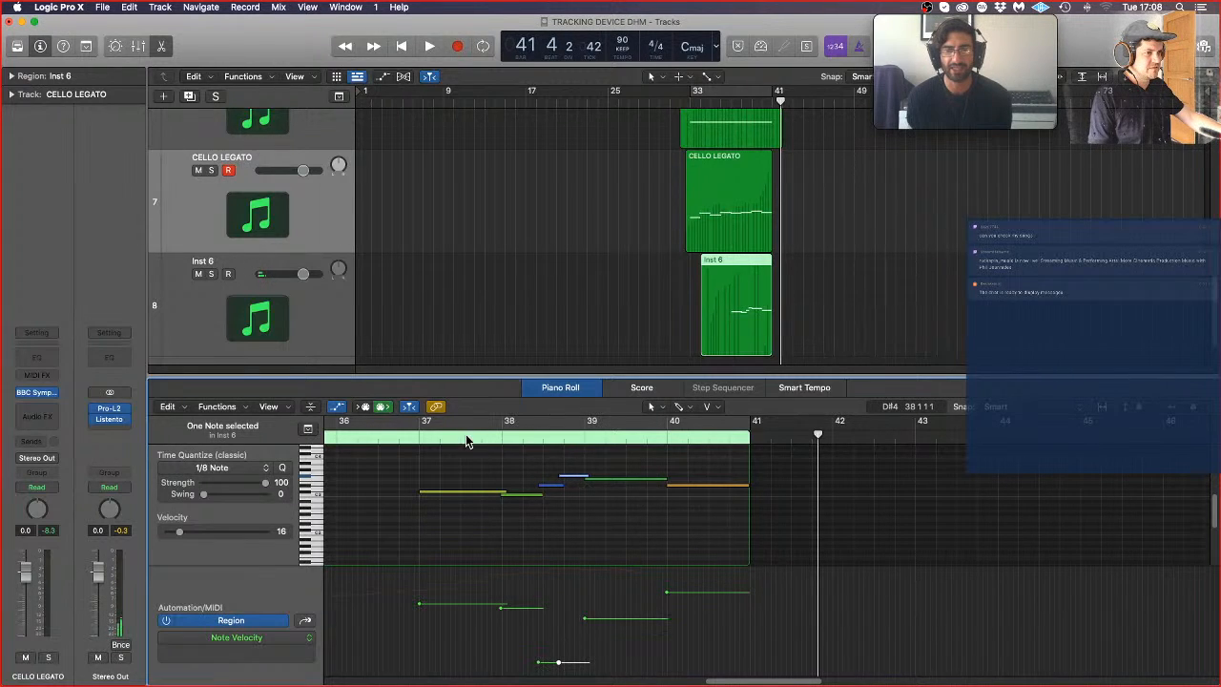
pyautogui.click(392, 436)
pyautogui.press('space')
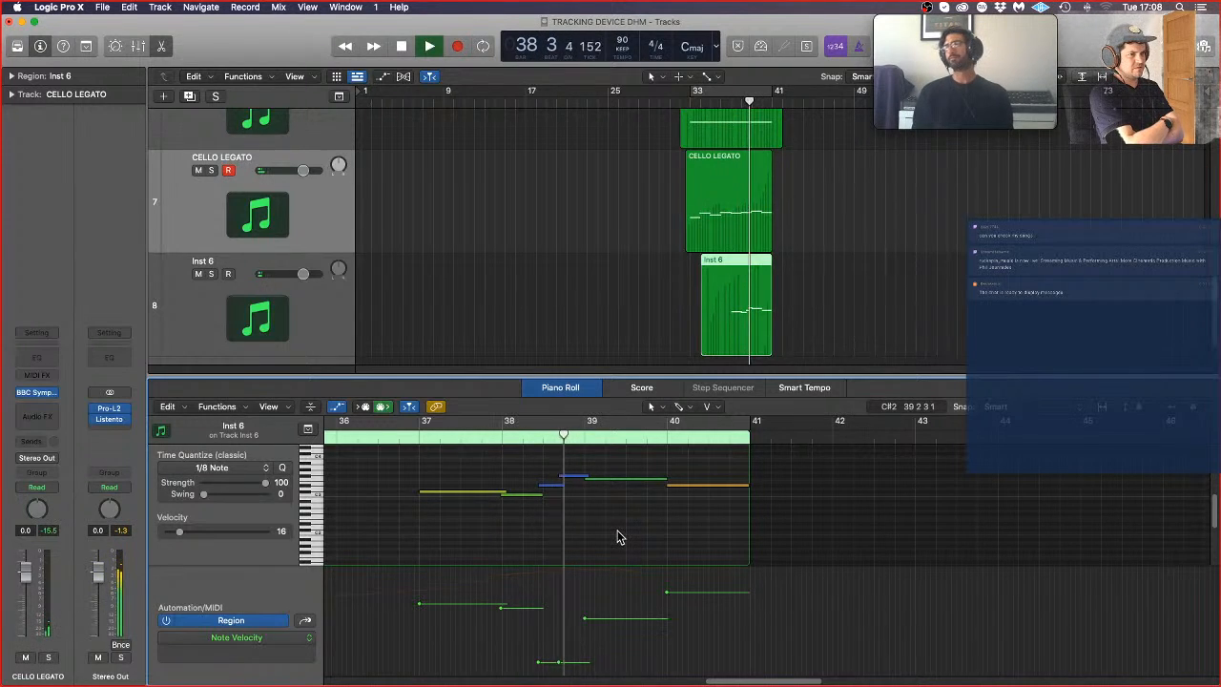
pyautogui.press('space')
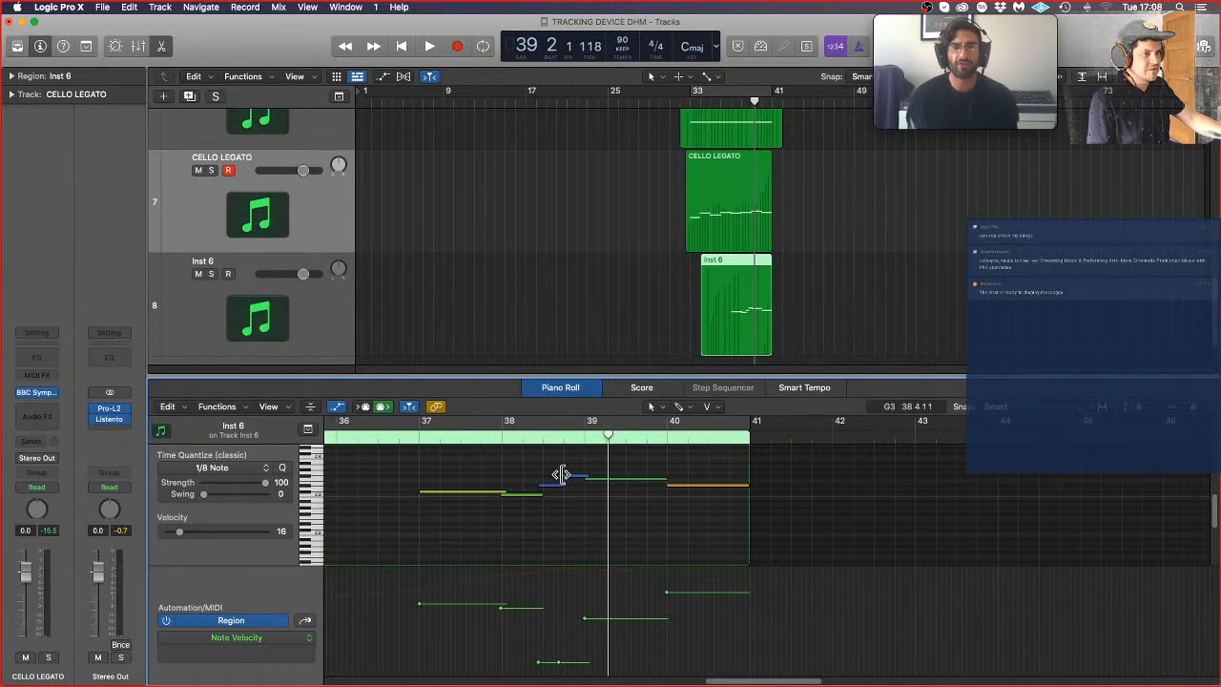
# Step: Adjust the overlap between the two short notes before bar 39, and set the upper one's velocity to 58
pyautogui.moveTo(562, 474); pyautogui.dragTo(567, 474)
pyautogui.click(561, 485)
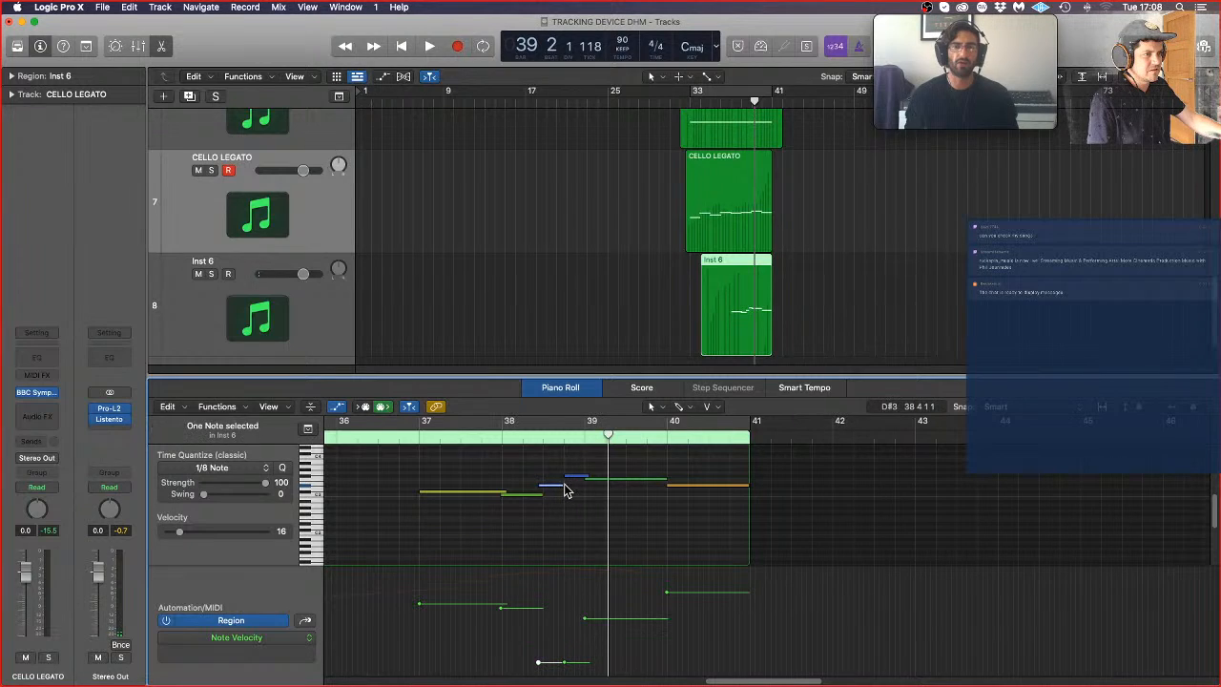
pyautogui.moveTo(562, 485); pyautogui.dragTo(566, 486)
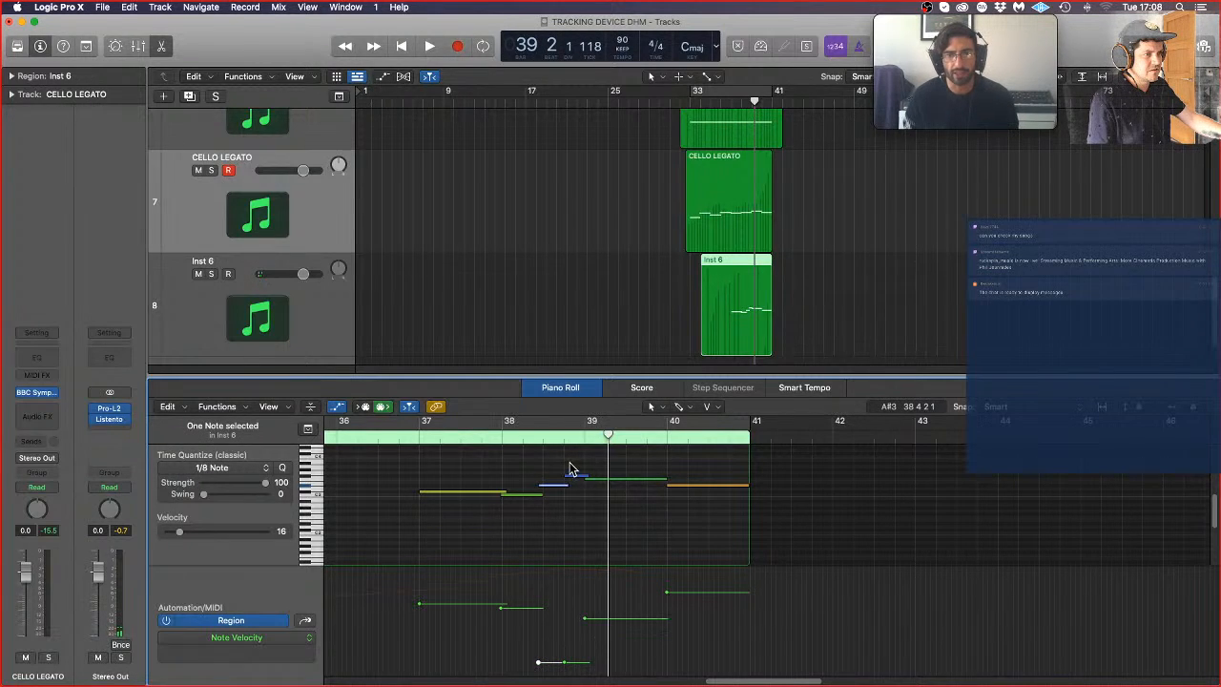
pyautogui.click(573, 474)
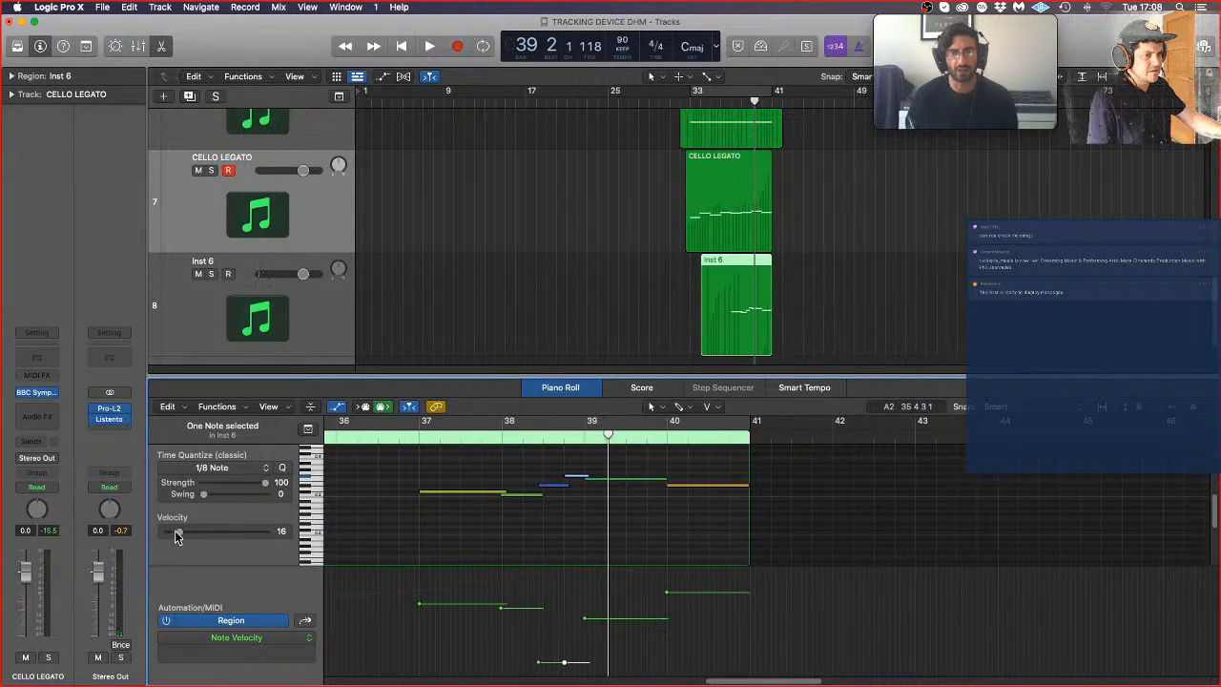
pyautogui.moveTo(176, 537); pyautogui.dragTo(208, 532)
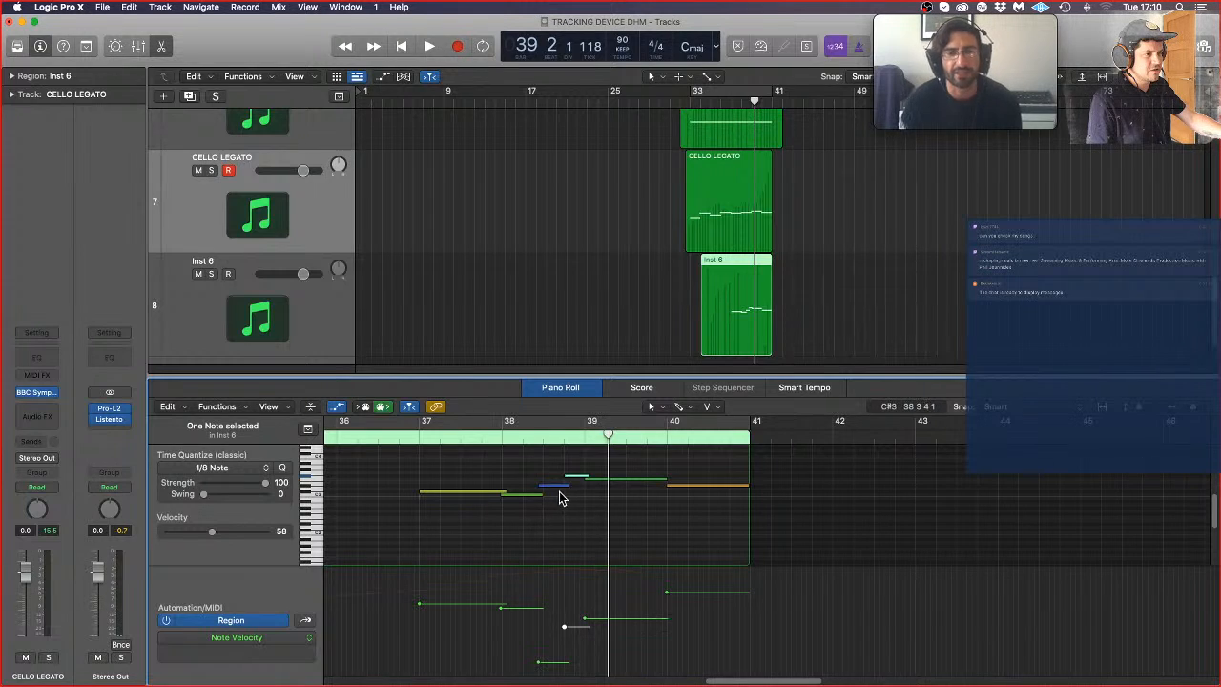
# Step: Trim the bar 39 note's start slightly later and audition the phrase from bar 36 before and after the change
pyautogui.click(497, 447)
pyautogui.click(399, 438)
pyautogui.press('space')
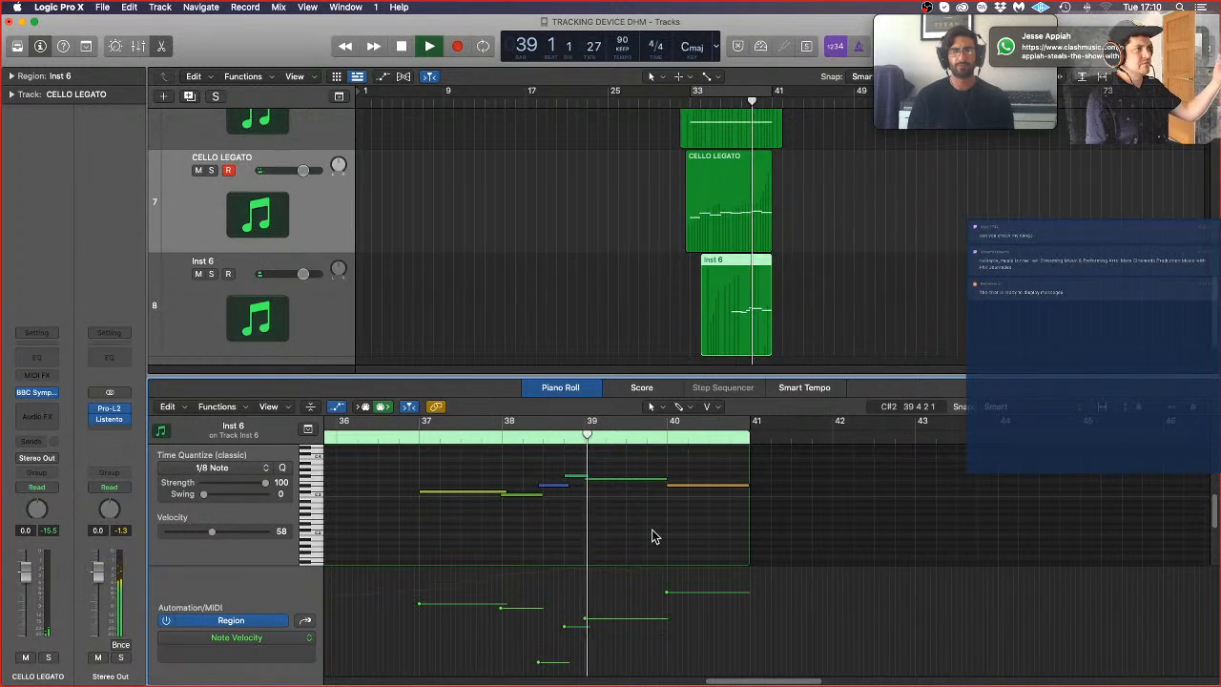
pyautogui.press('space')
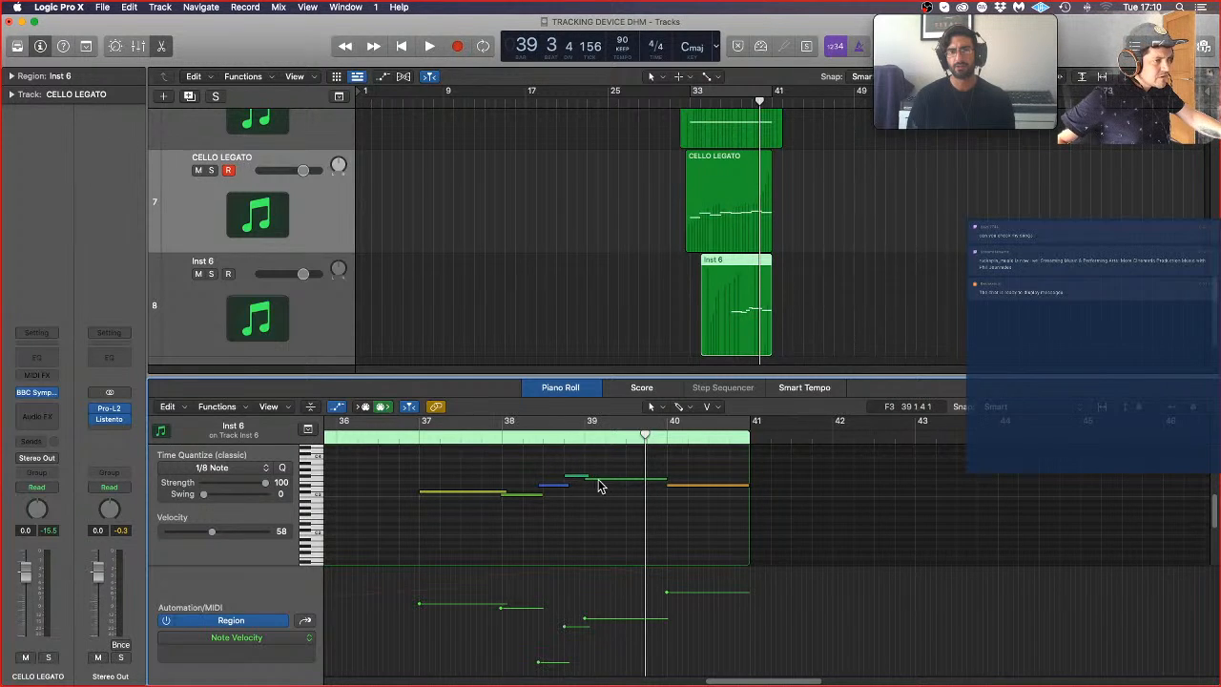
pyautogui.moveTo(580, 479)
pyautogui.mouseDown()
pyautogui.moveTo(605, 474)
pyautogui.moveTo(591, 478)
pyautogui.mouseUp()
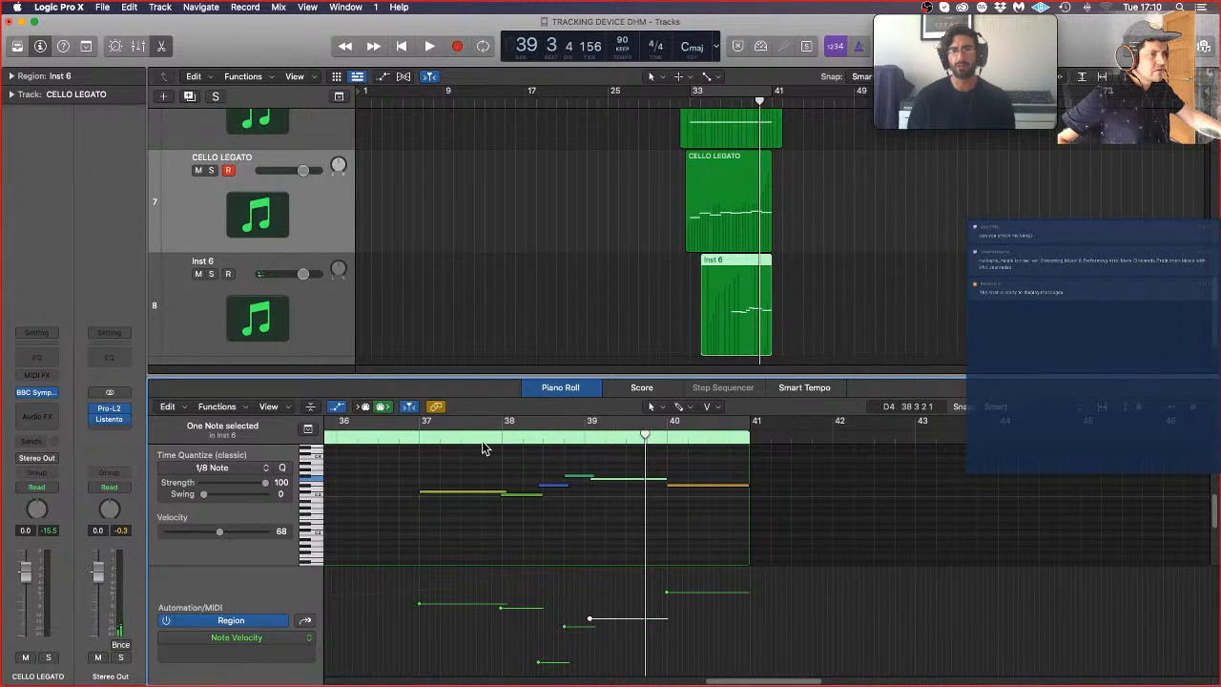
pyautogui.doubleClick(396, 441)
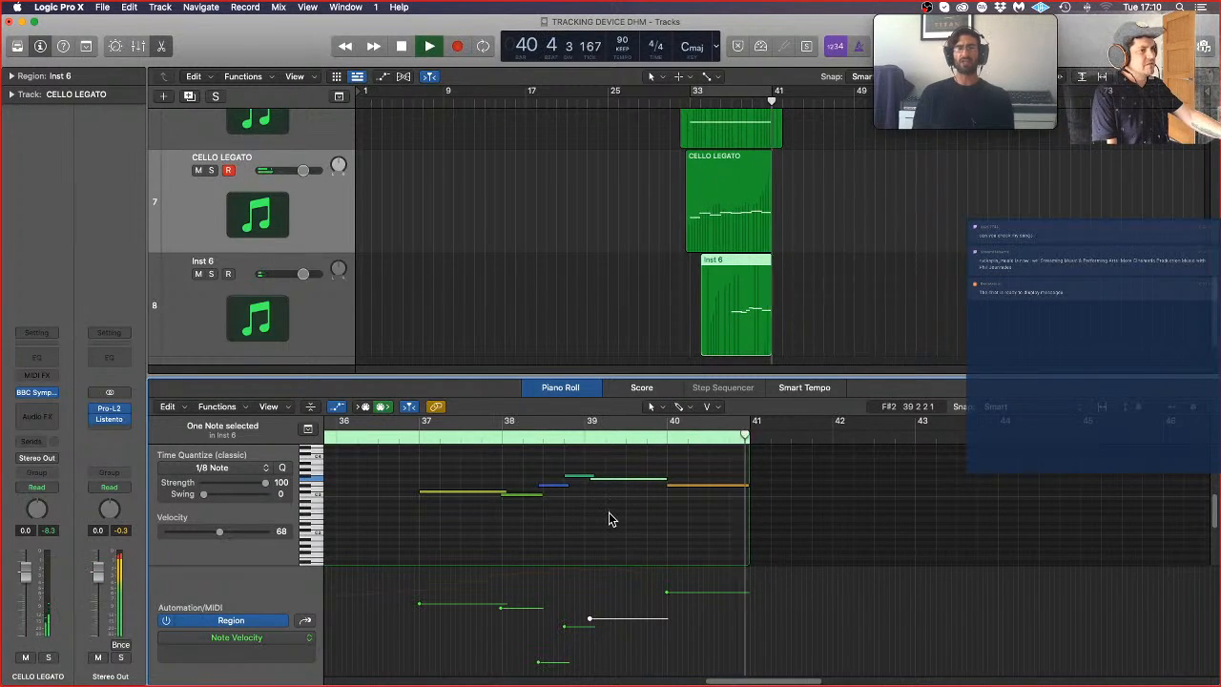
pyautogui.press('space')
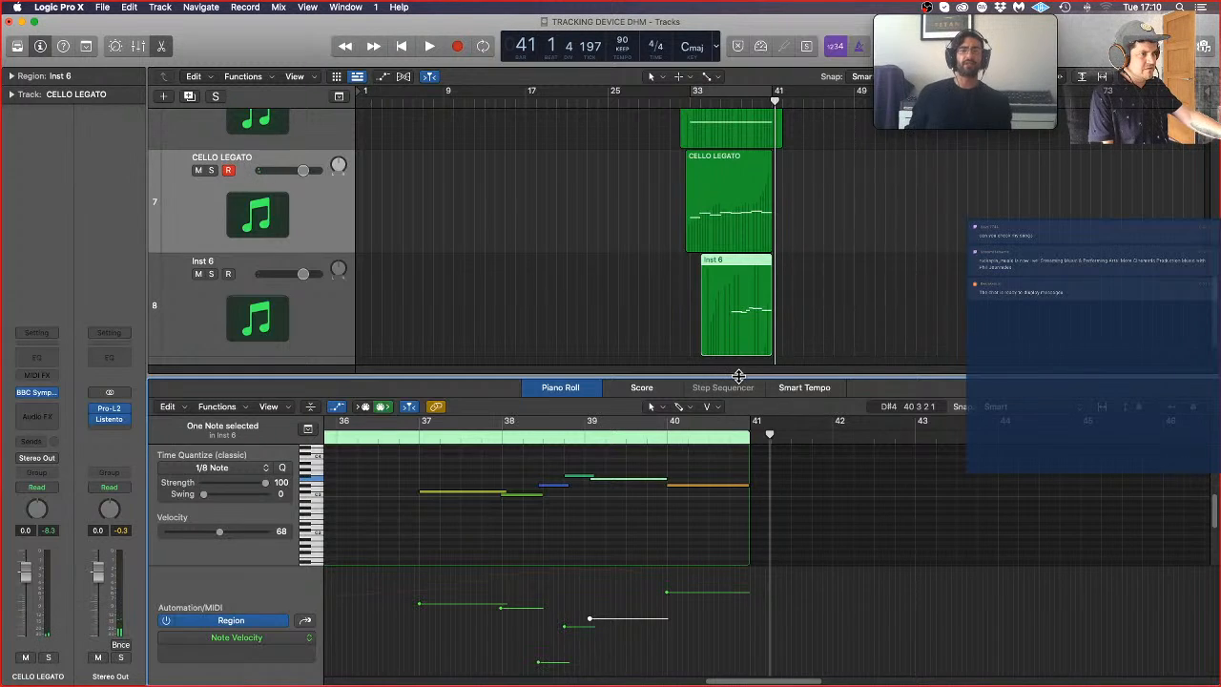
# Step: Close the Piano Roll, deselect the region, and return the playhead to the start of the project
pyautogui.press('p')
pyautogui.click(824, 580)
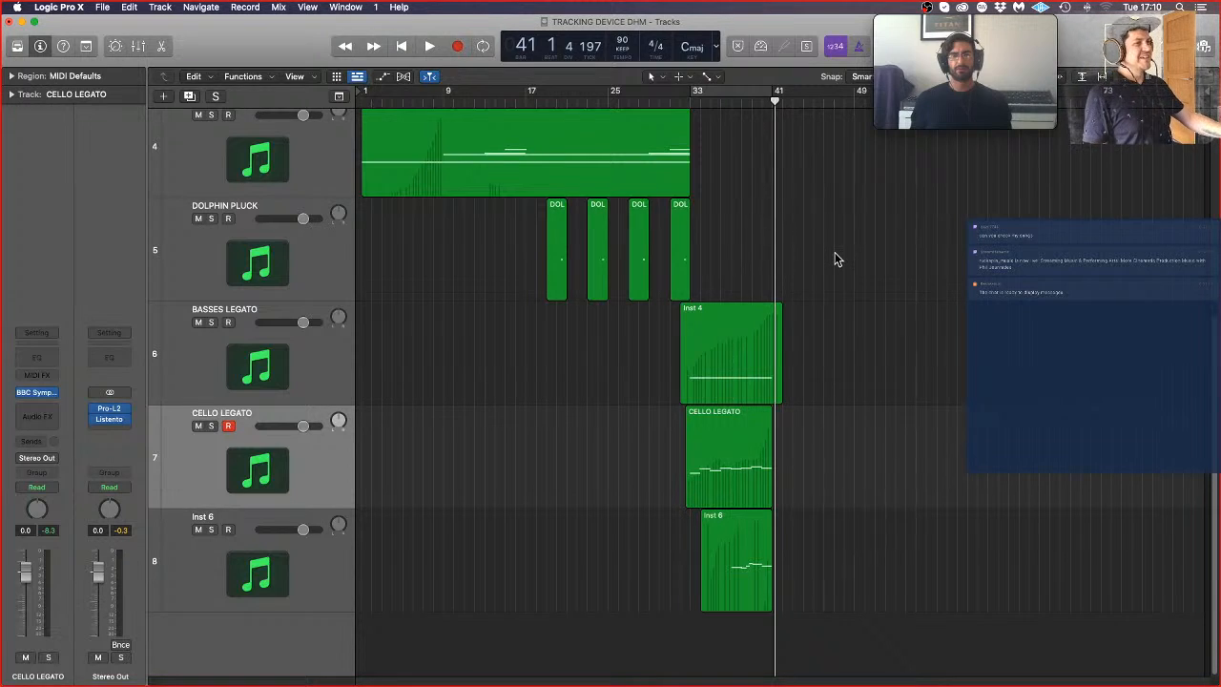
pyautogui.press('Return')
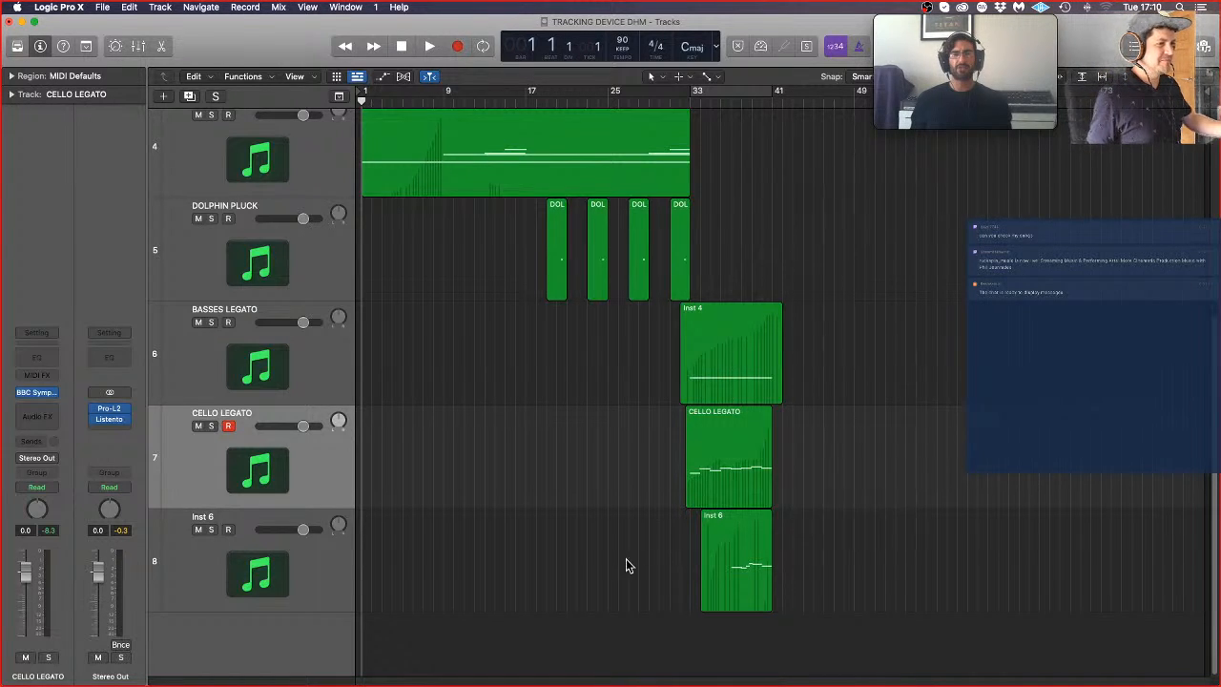
# Step: Rename the Inst 6 track as VIOLA
pyautogui.click(755, 571)
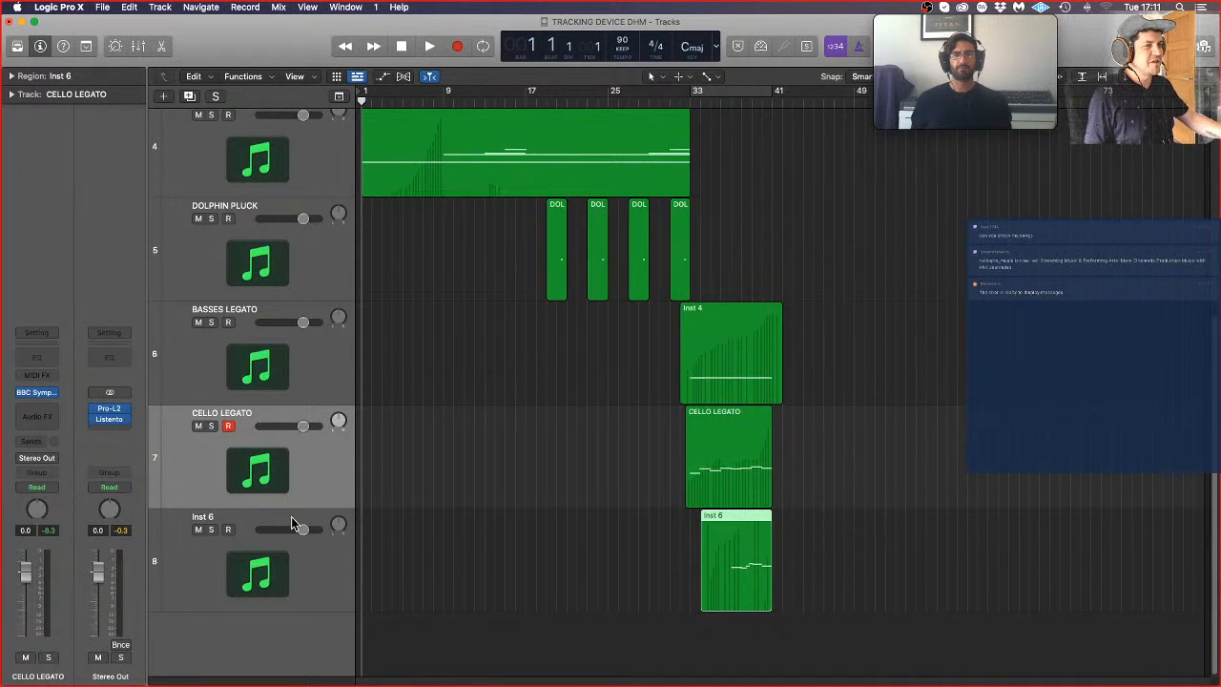
pyautogui.doubleClick(204, 516)
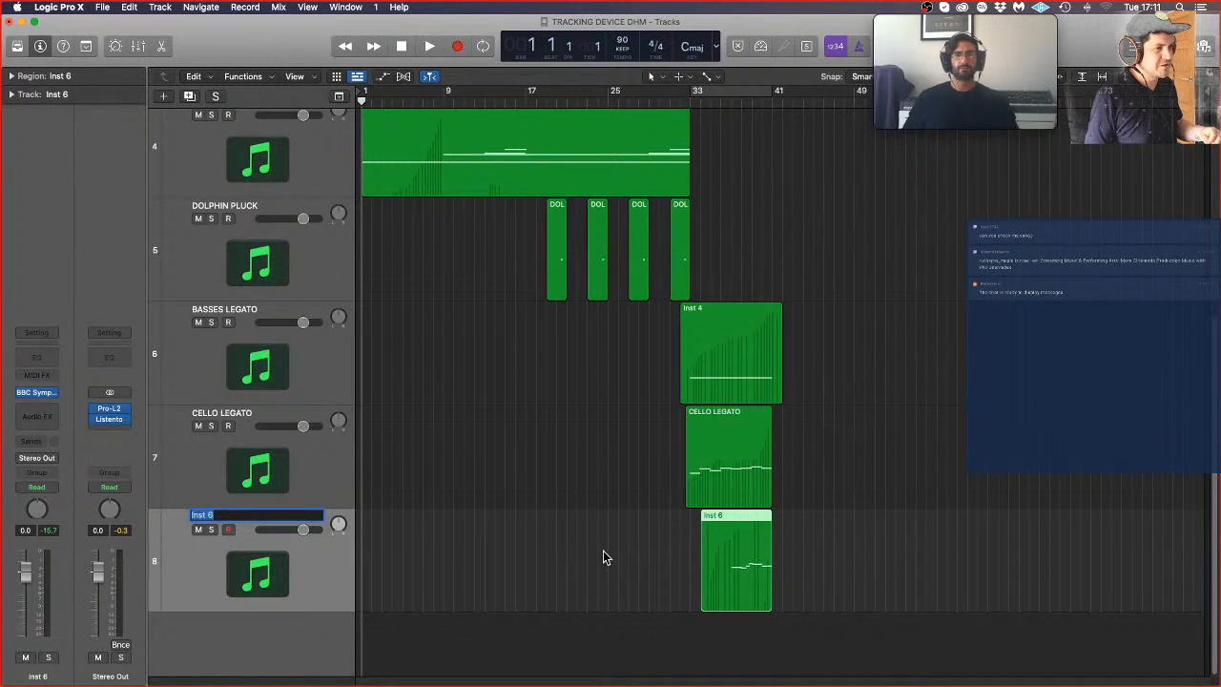
pyautogui.write('VIOLA')
pyautogui.press('Return')
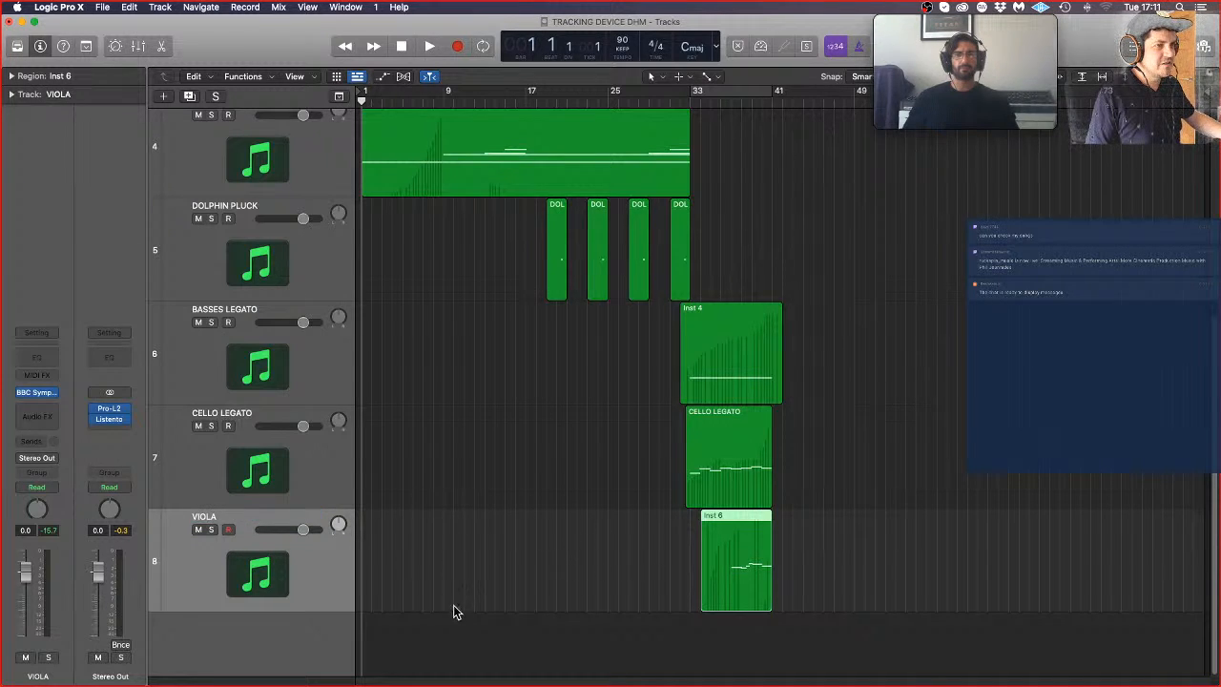
# Step: Create one new software instrument track and load the stereo LABS plug-in on it
pyautogui.click(164, 96)
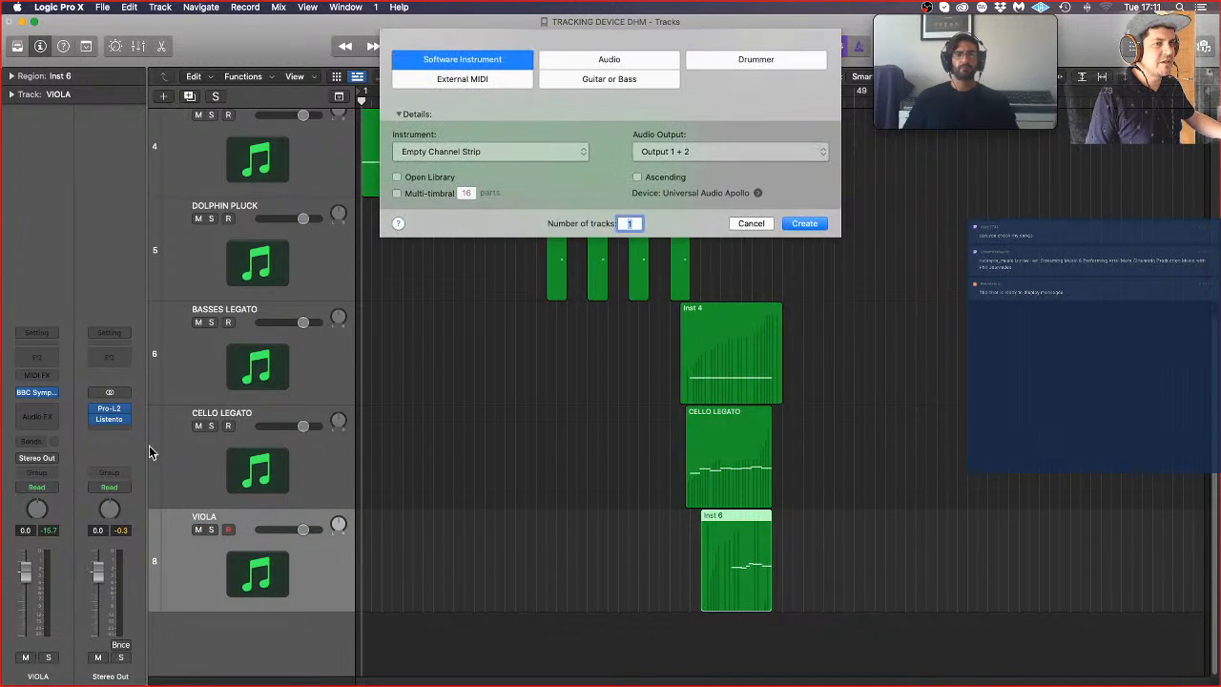
pyautogui.click(806, 224)
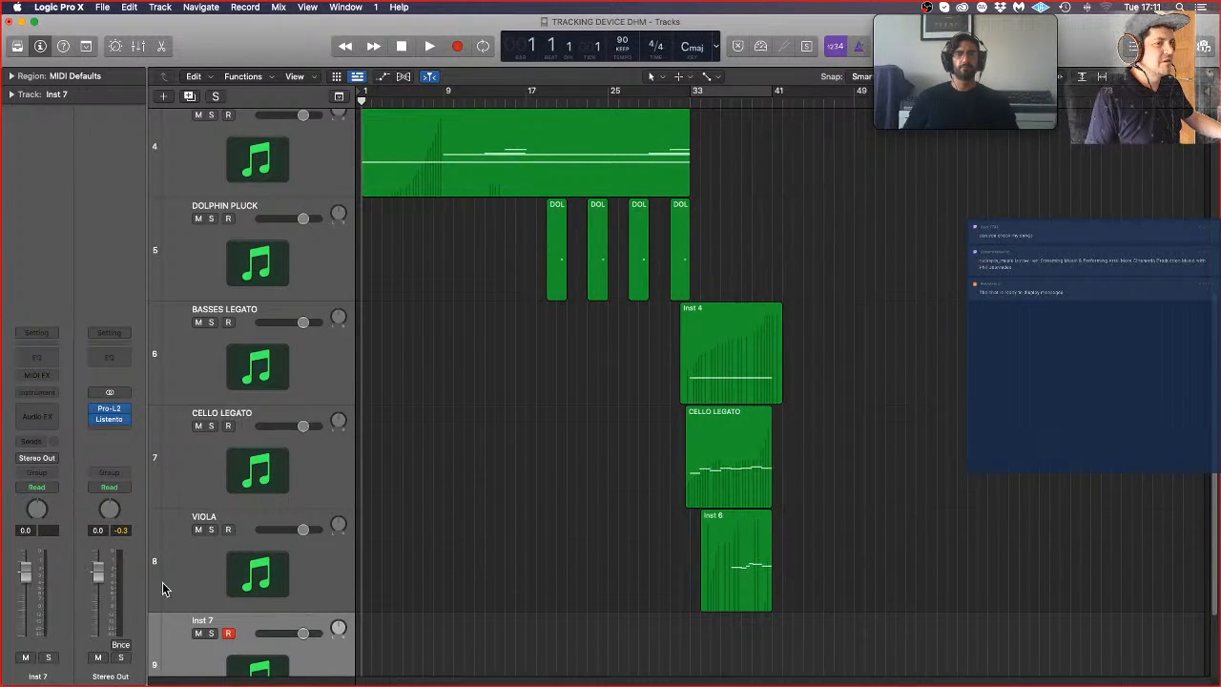
pyautogui.click(39, 392)
pyautogui.moveTo(84, 440)
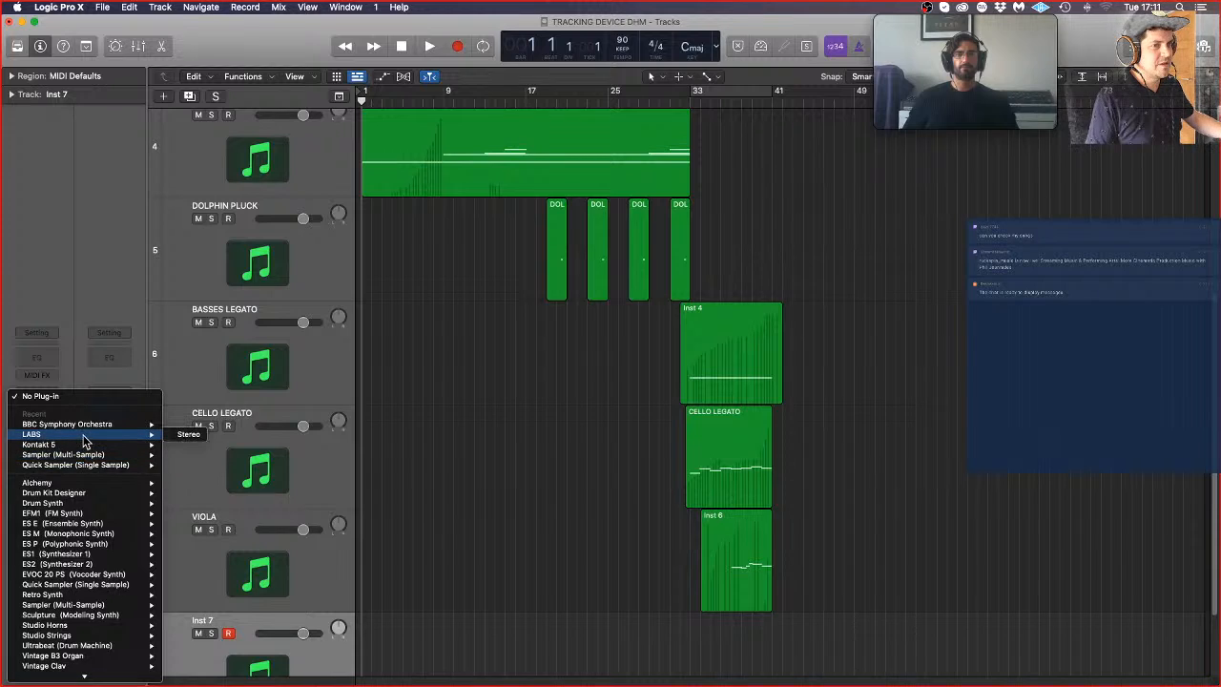
pyautogui.click(188, 434)
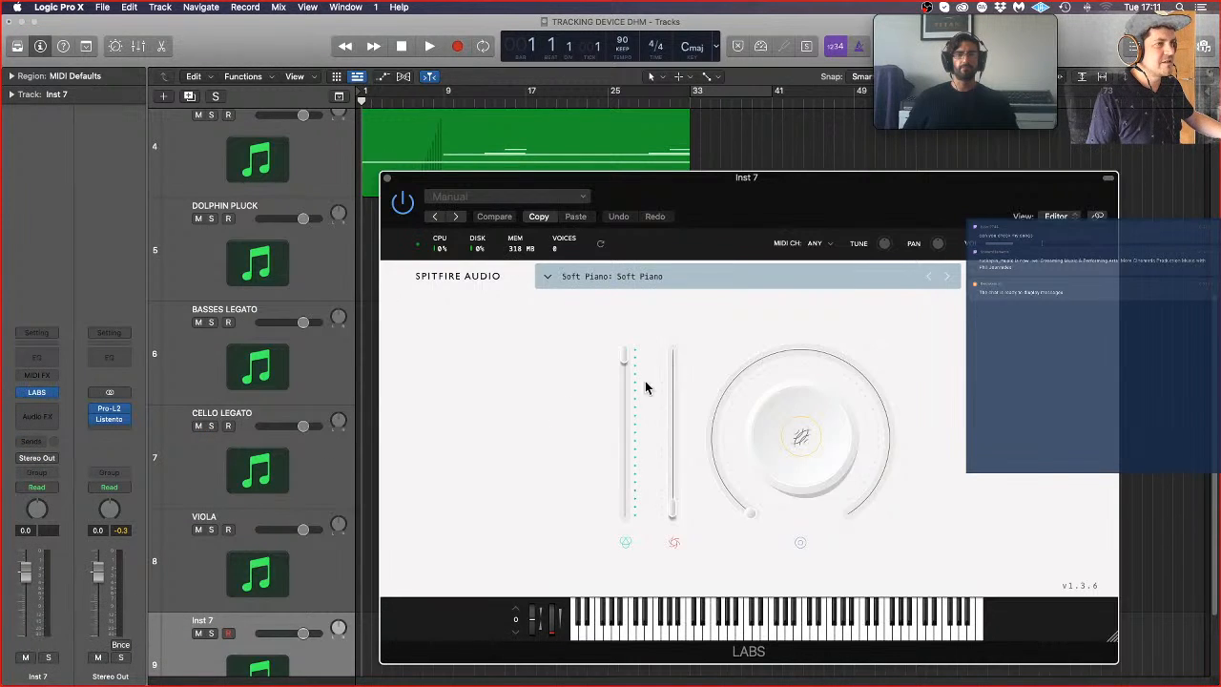
# Step: Filter the LABS presets to Strings and load Tremmy from Amplified Cello Quartet
pyautogui.click(779, 282)
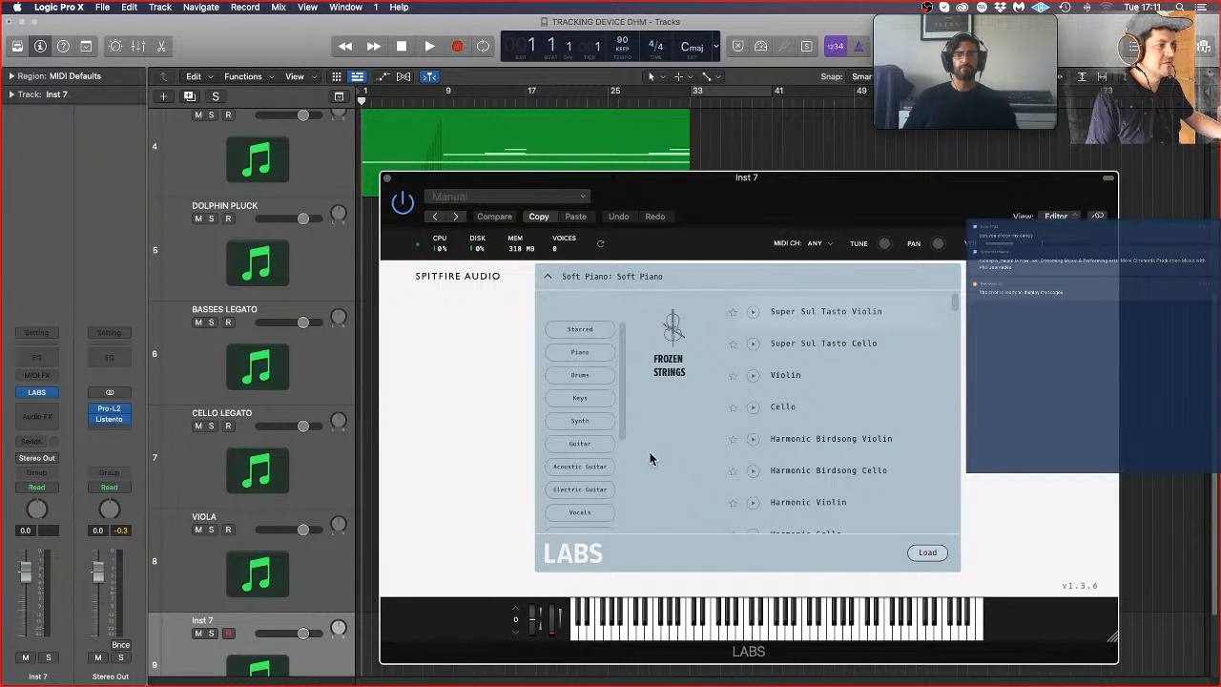
pyautogui.scroll(-10, 659, 458)
pyautogui.scroll(-8, 725, 469)
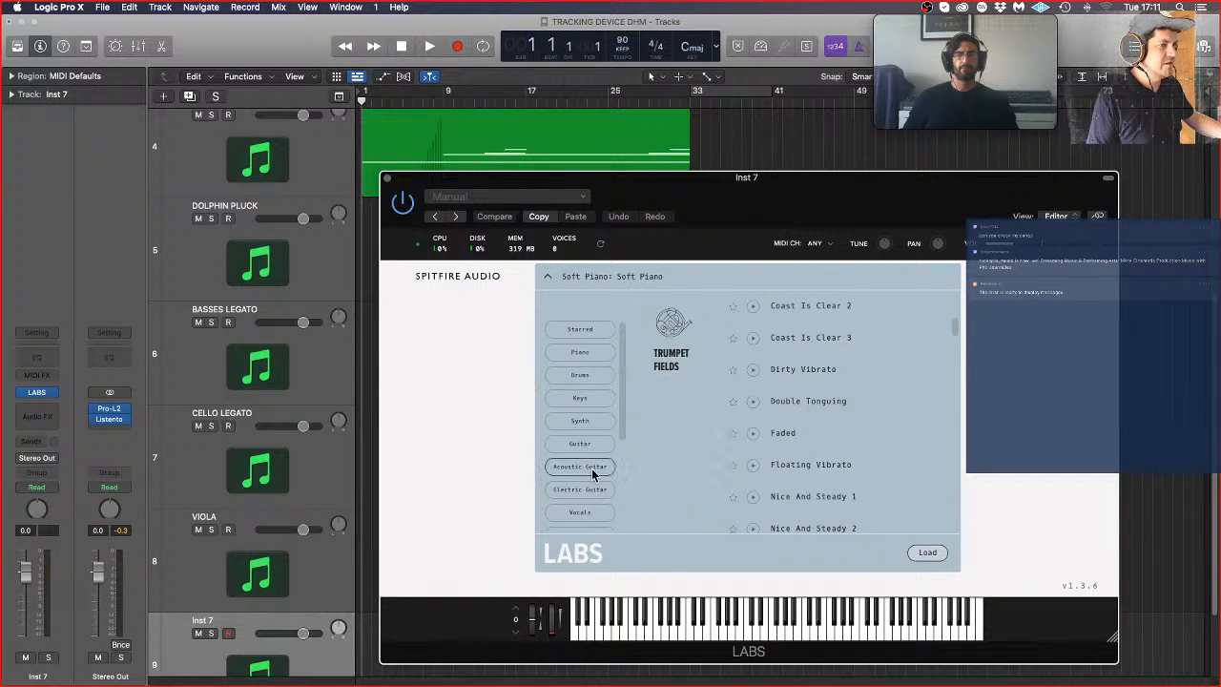
pyautogui.scroll(-3, 590, 496)
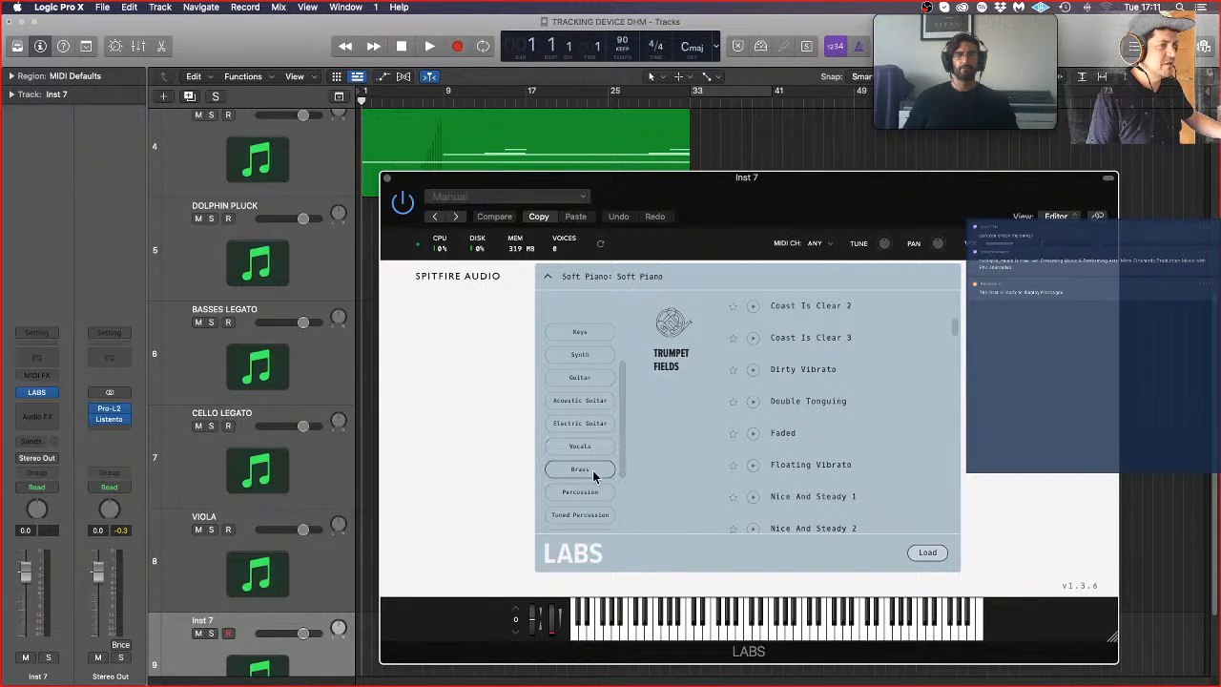
pyautogui.scroll(-3, 593, 471)
pyautogui.click(592, 472)
pyautogui.scroll(-5, 858, 430)
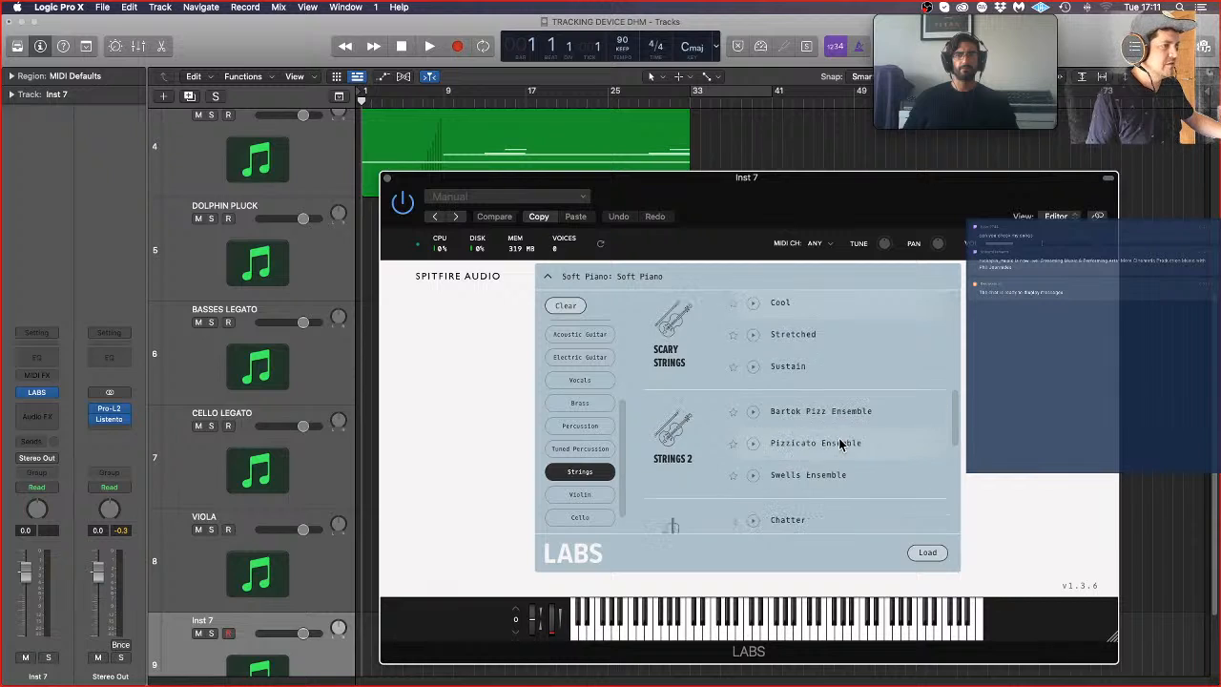
pyautogui.scroll(-5, 839, 442)
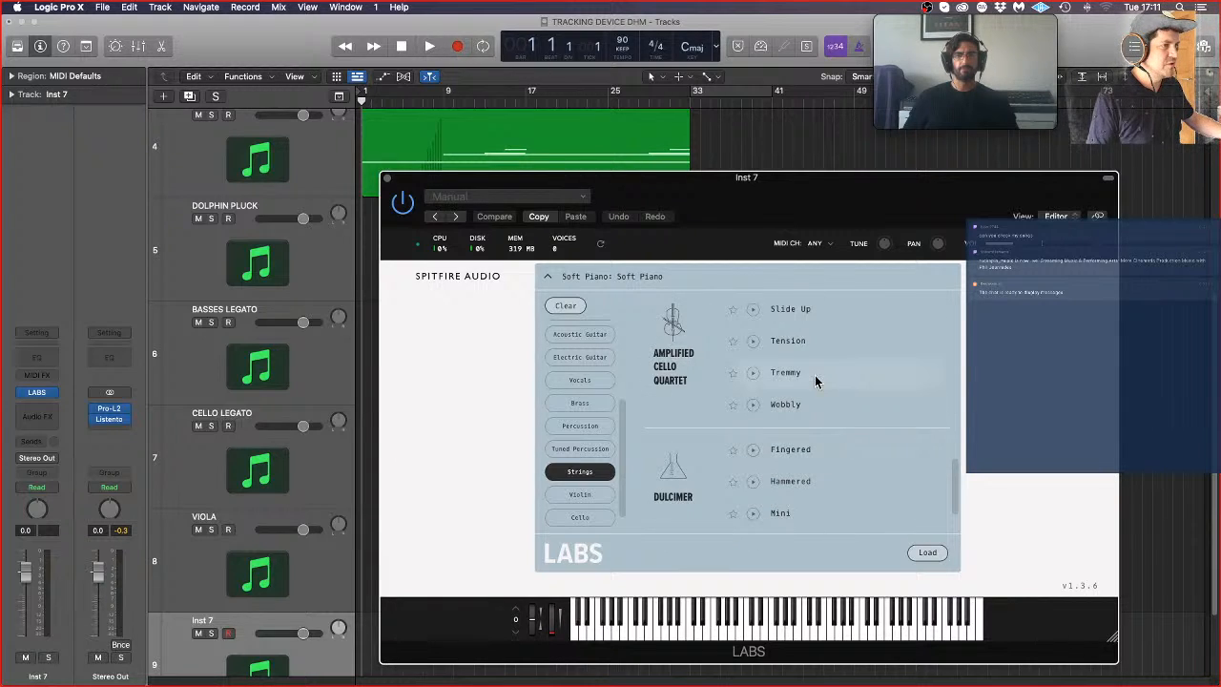
pyautogui.click(815, 379)
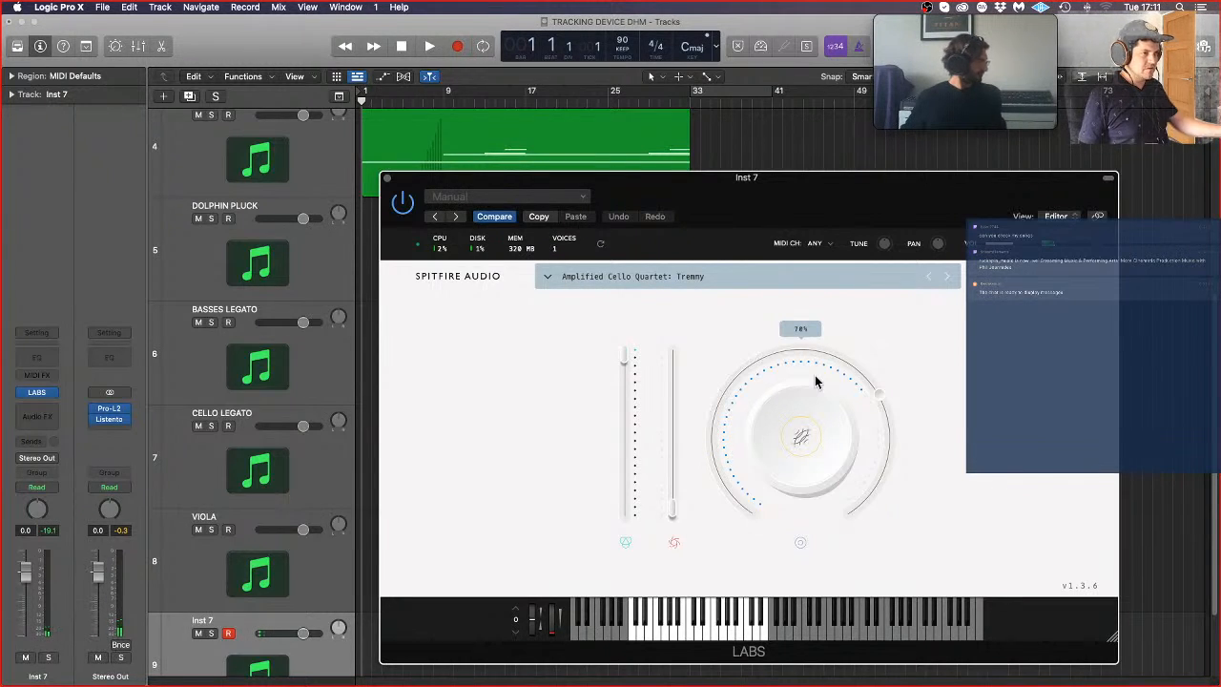
# Step: Switch the LABS preset to Harmonic Birdsong Violin from Frozen Strings
pyautogui.click(820, 279)
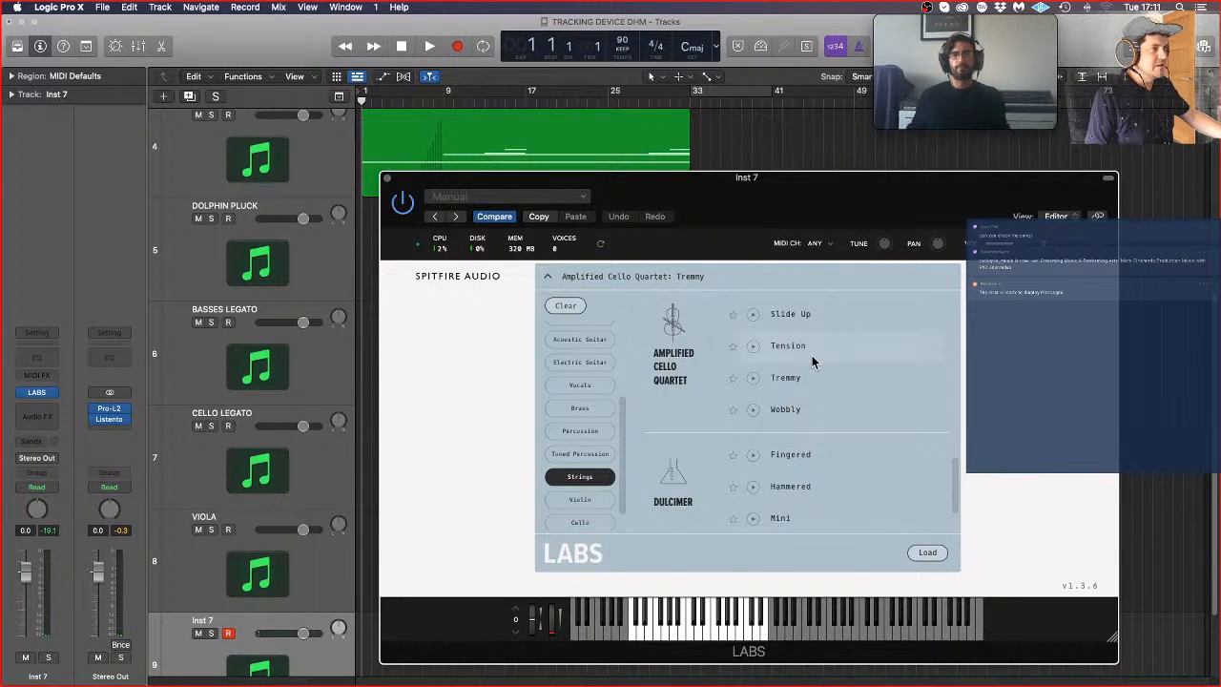
pyautogui.scroll(5, 812, 357)
pyautogui.scroll(5, 818, 364)
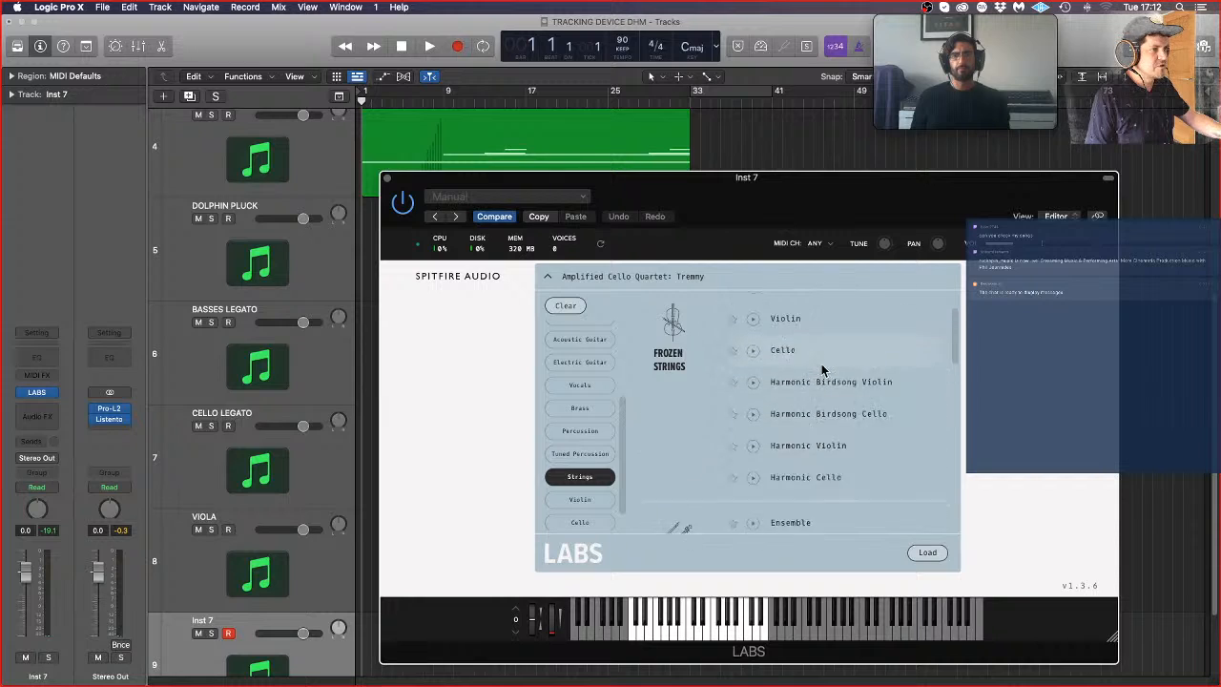
pyautogui.scroll(-2, 822, 371)
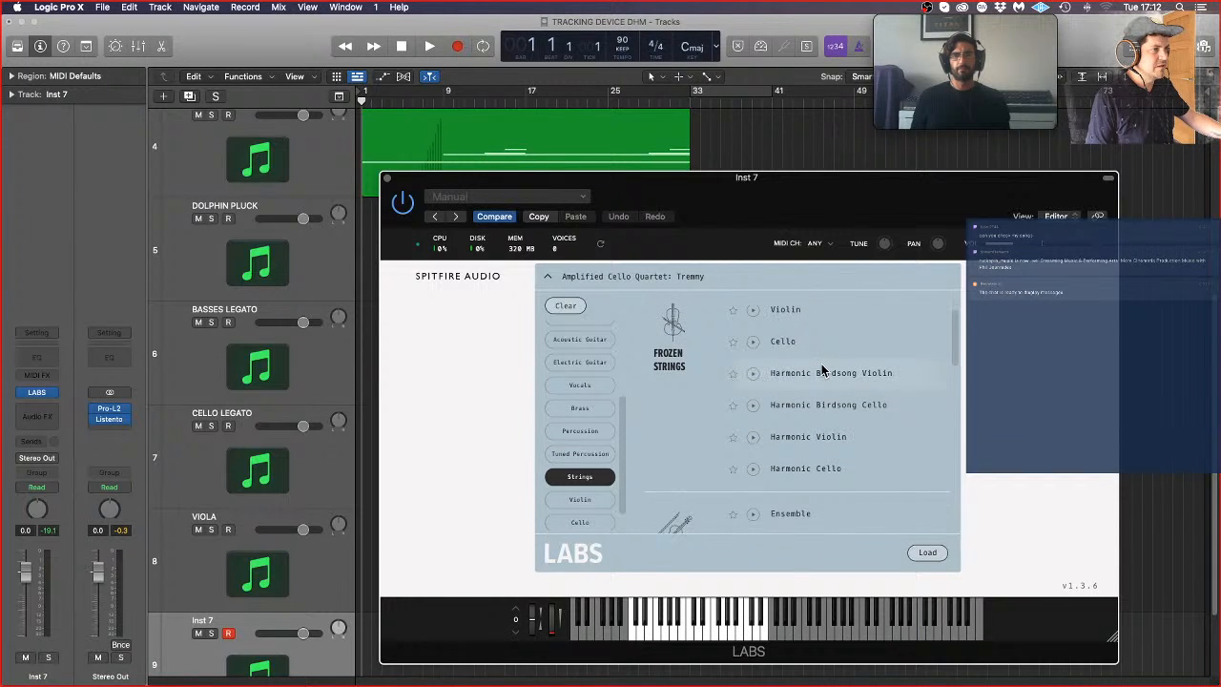
pyautogui.click(882, 376)
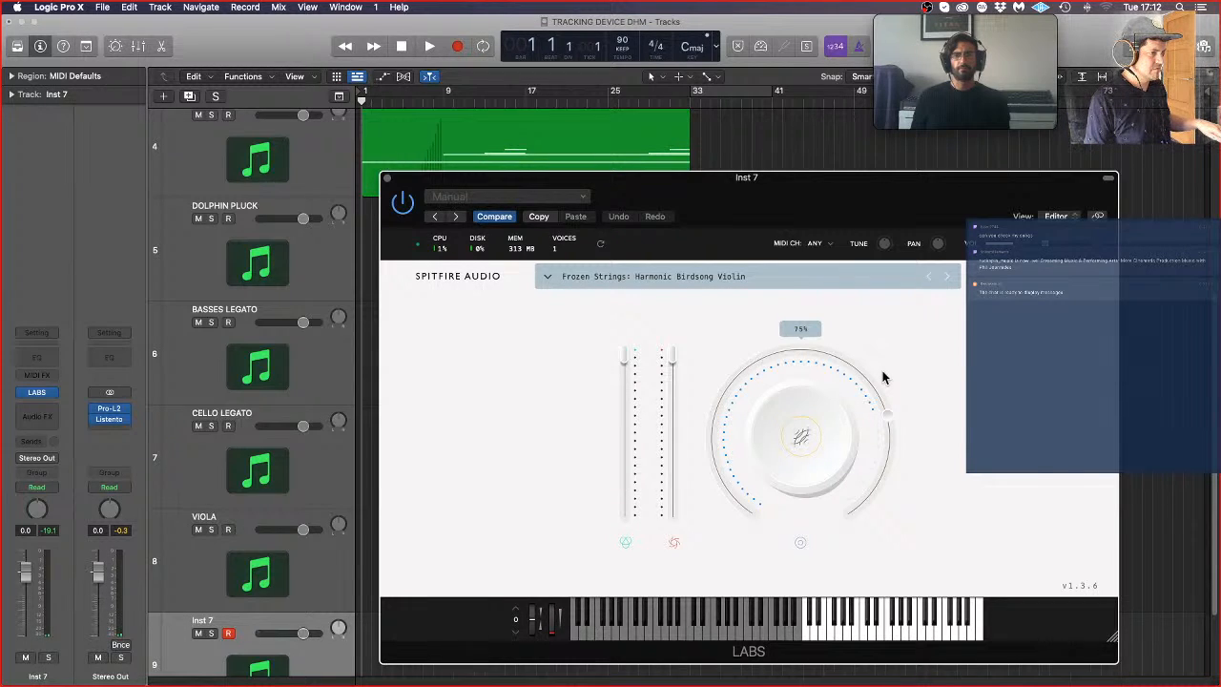
# Step: Load the Scary Strings preset Stretched in LABS, close the plug-in window, and play the project from bar 1
pyautogui.click(852, 277)
pyautogui.scroll(-10, 818, 464)
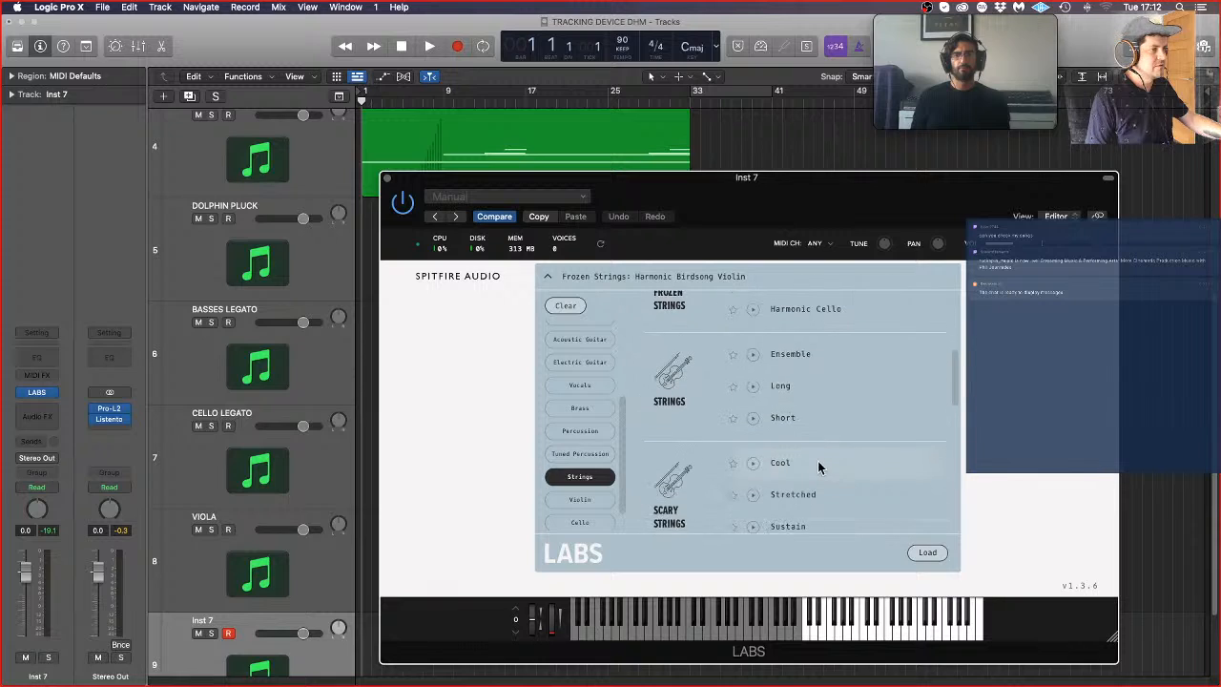
pyautogui.scroll(2, 818, 466)
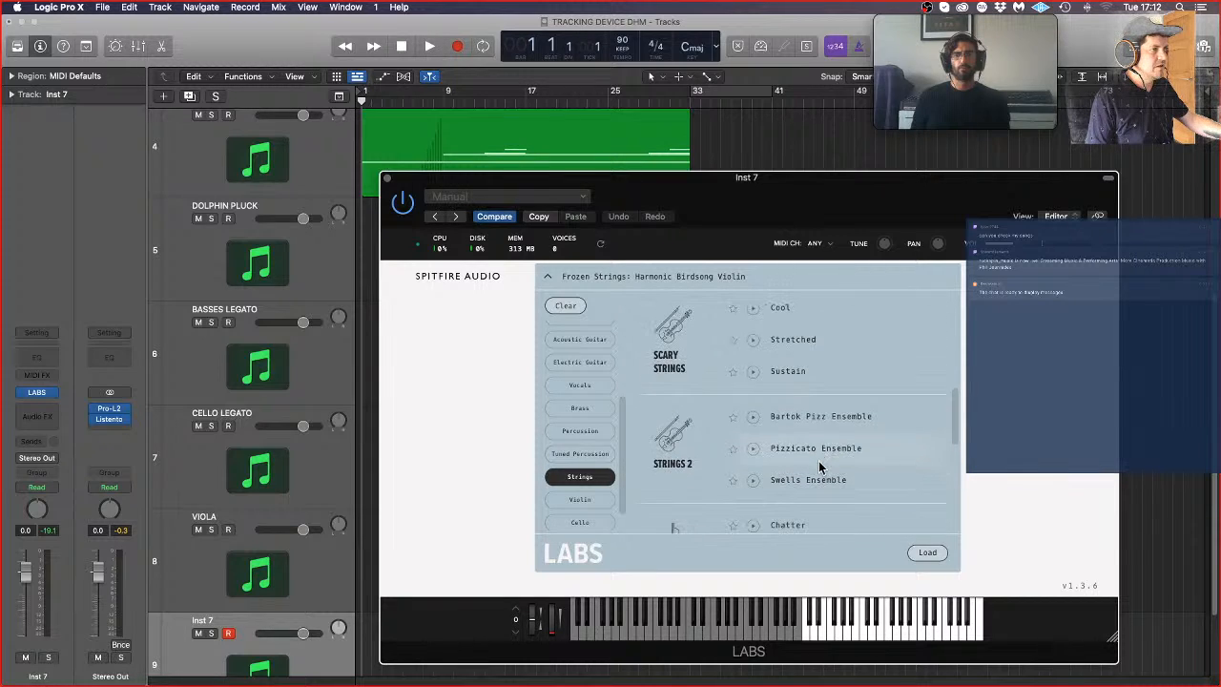
pyautogui.click(813, 341)
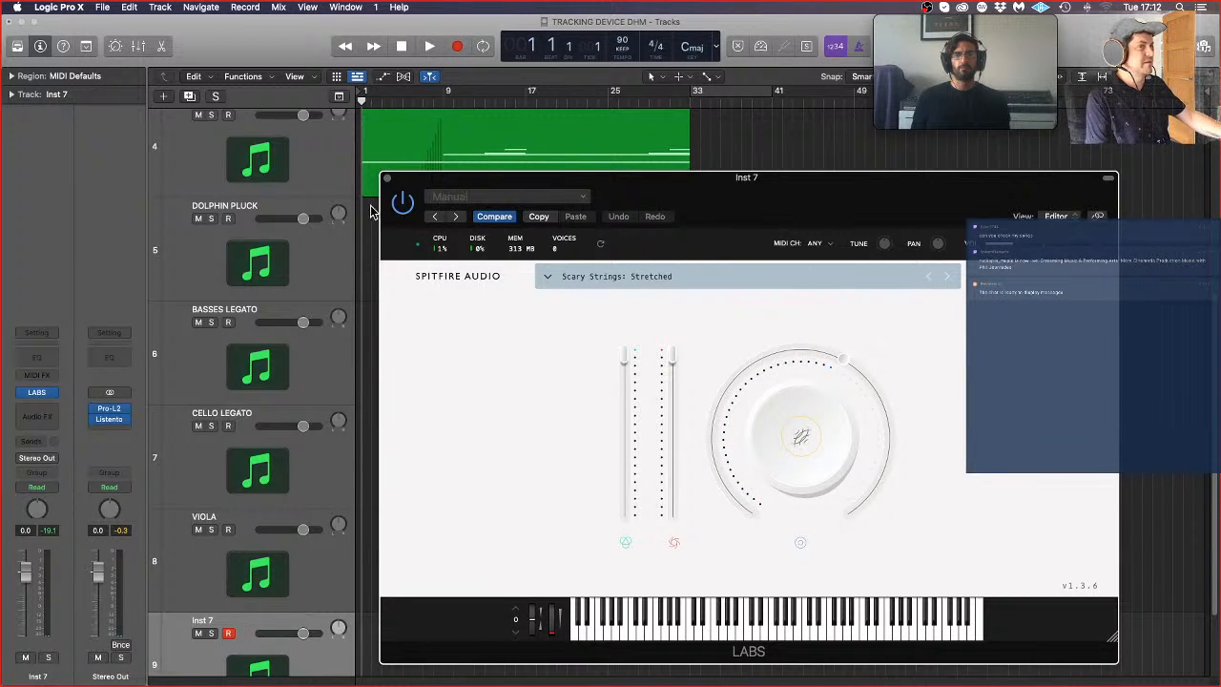
pyautogui.click(387, 178)
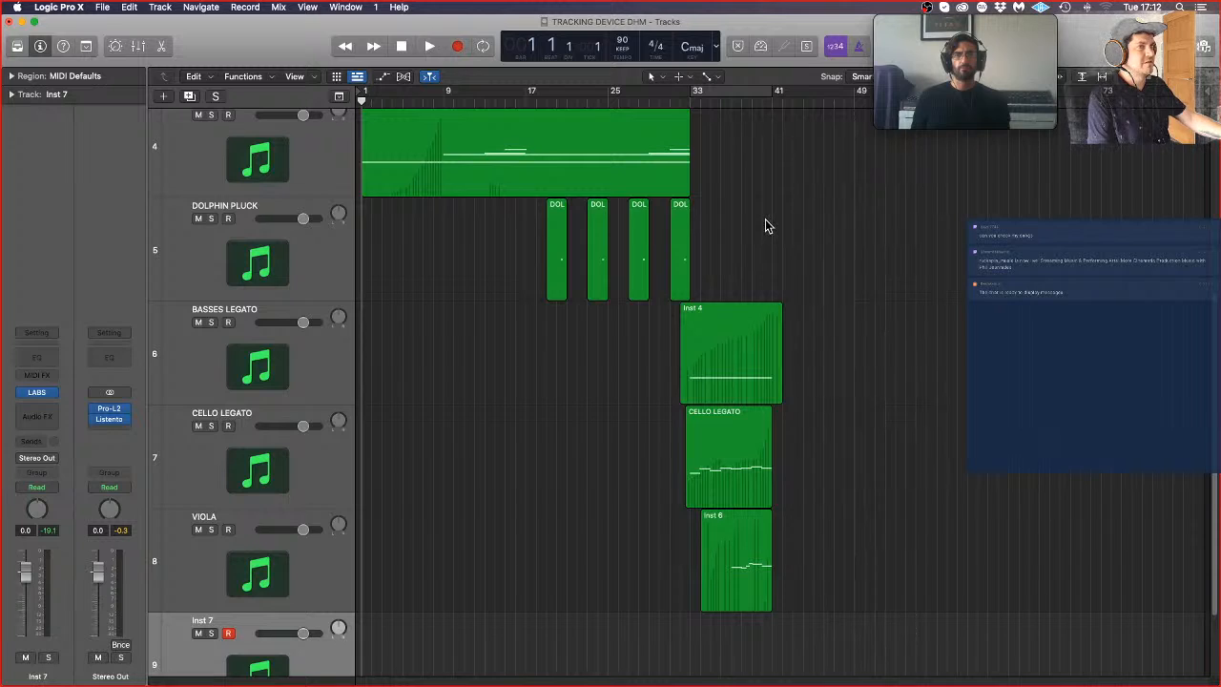
pyautogui.press('space')
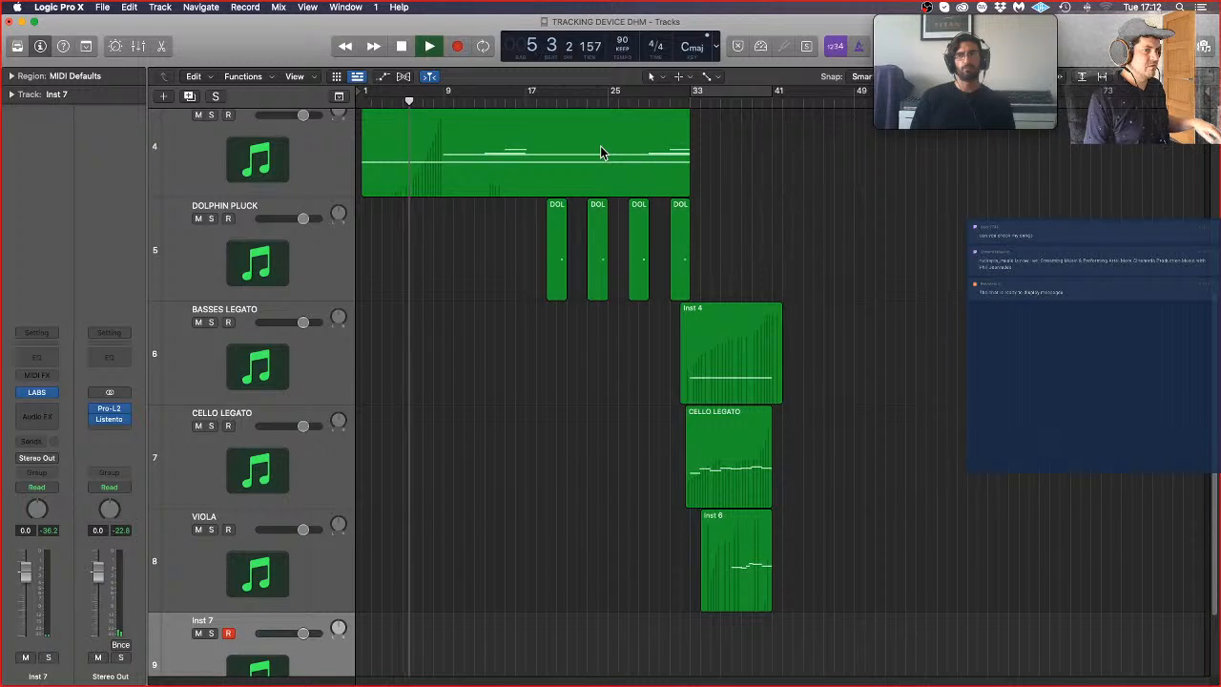
pyautogui.press('space')
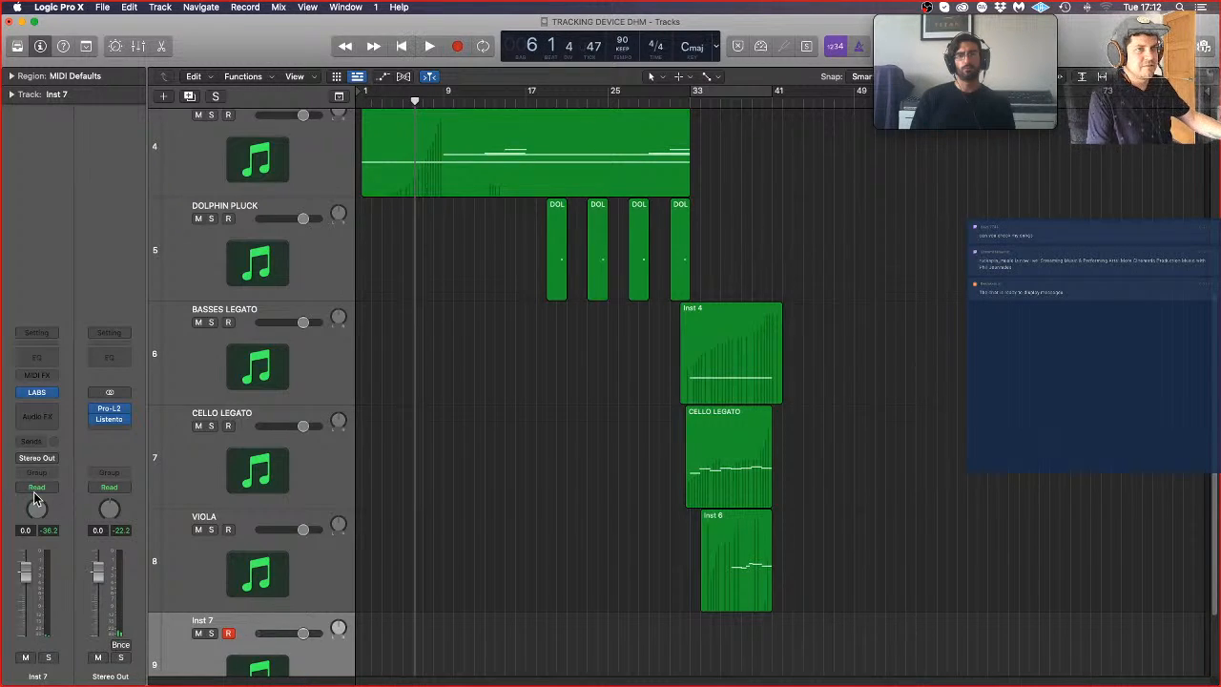
# Step: Replace LABS on the Inst 7 track with Kontakt 5 and load Pinhole Ensemble from the Aperture Strings library
pyautogui.click(53, 395)
pyautogui.moveTo(145, 272)
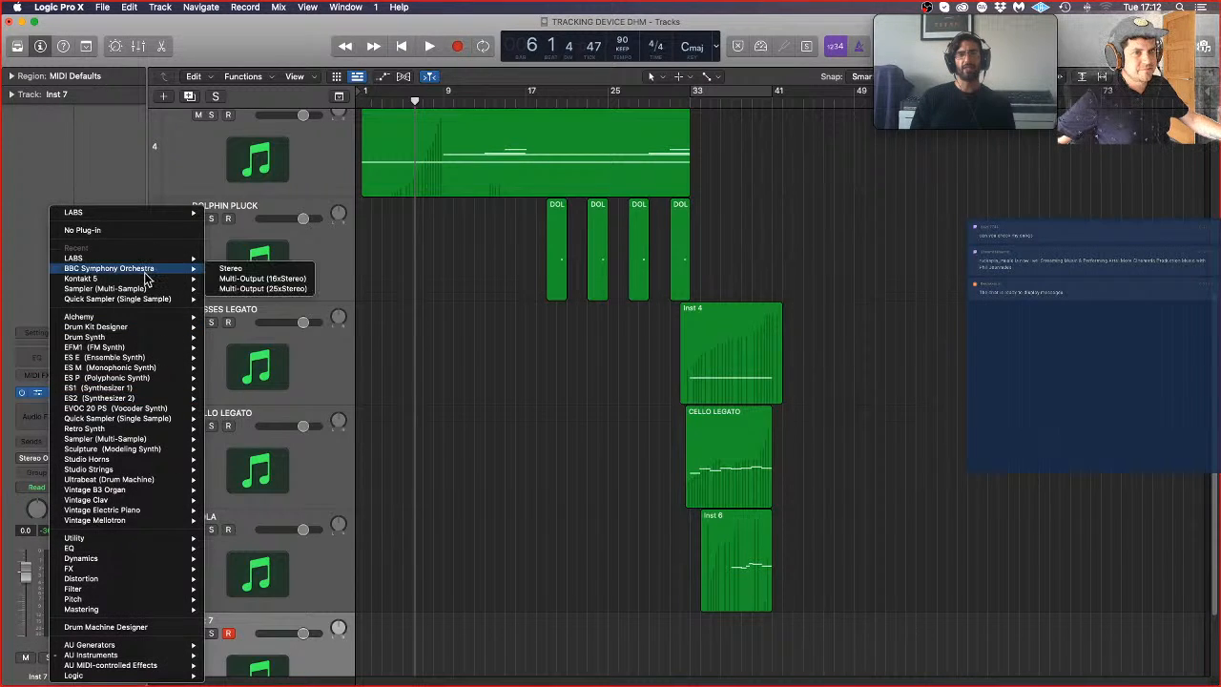
pyautogui.click(243, 289)
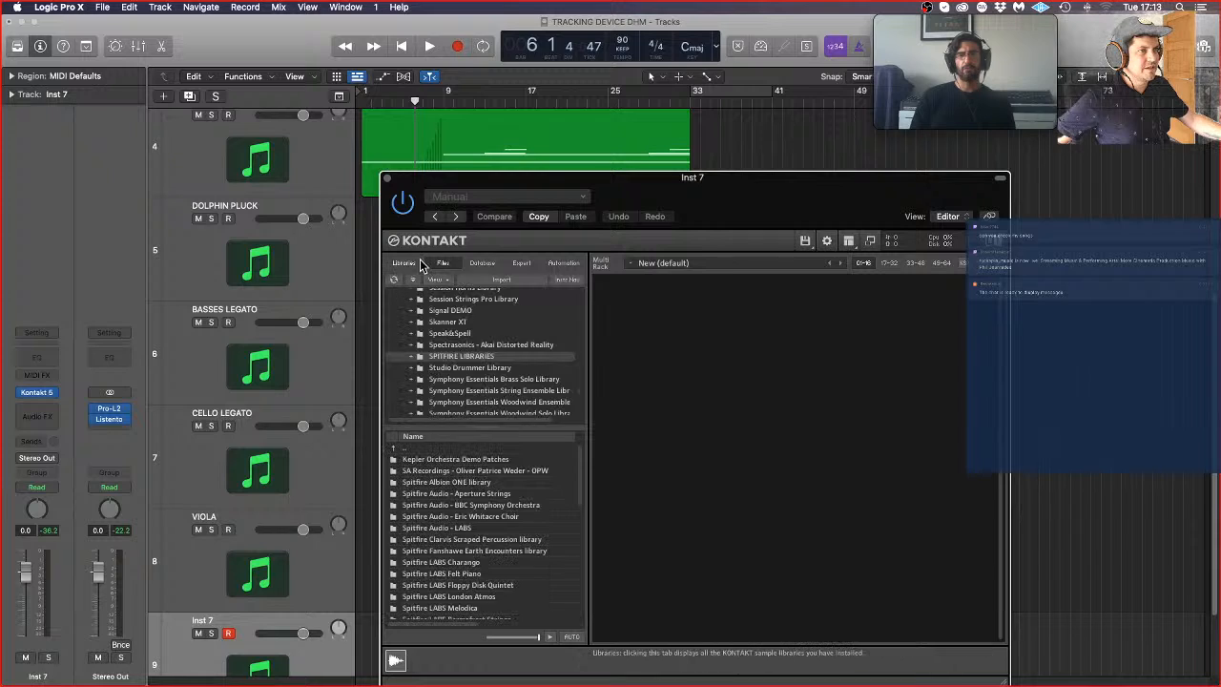
pyautogui.click(404, 263)
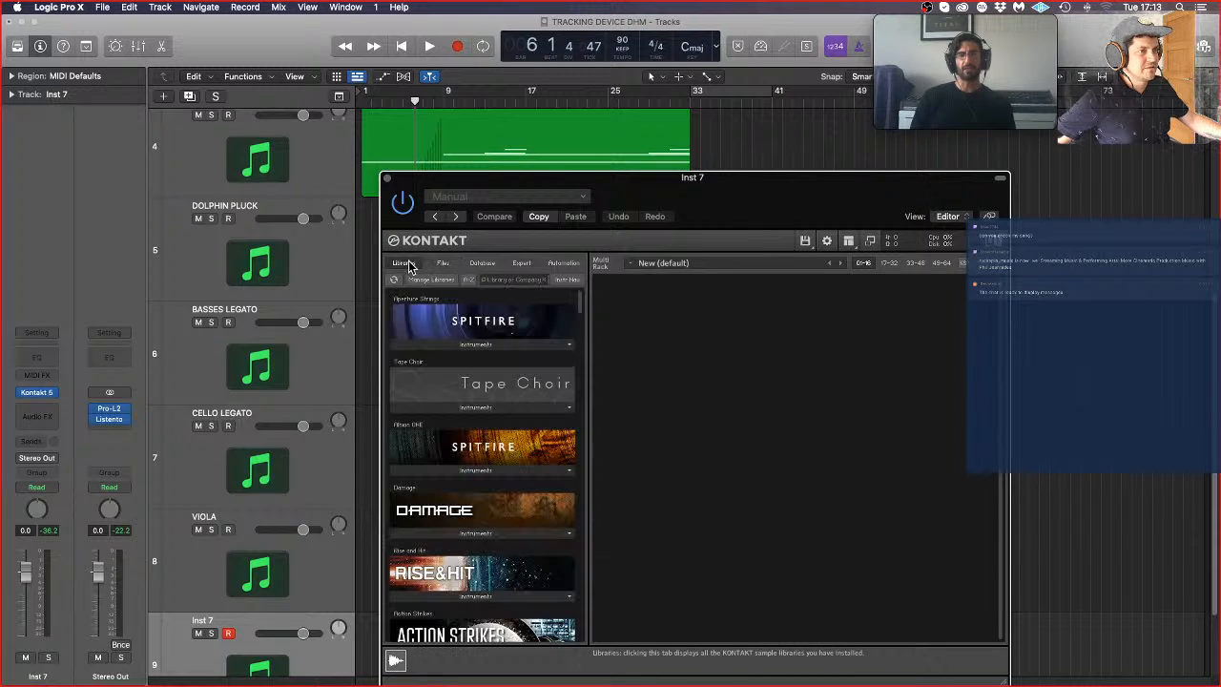
pyautogui.click(501, 346)
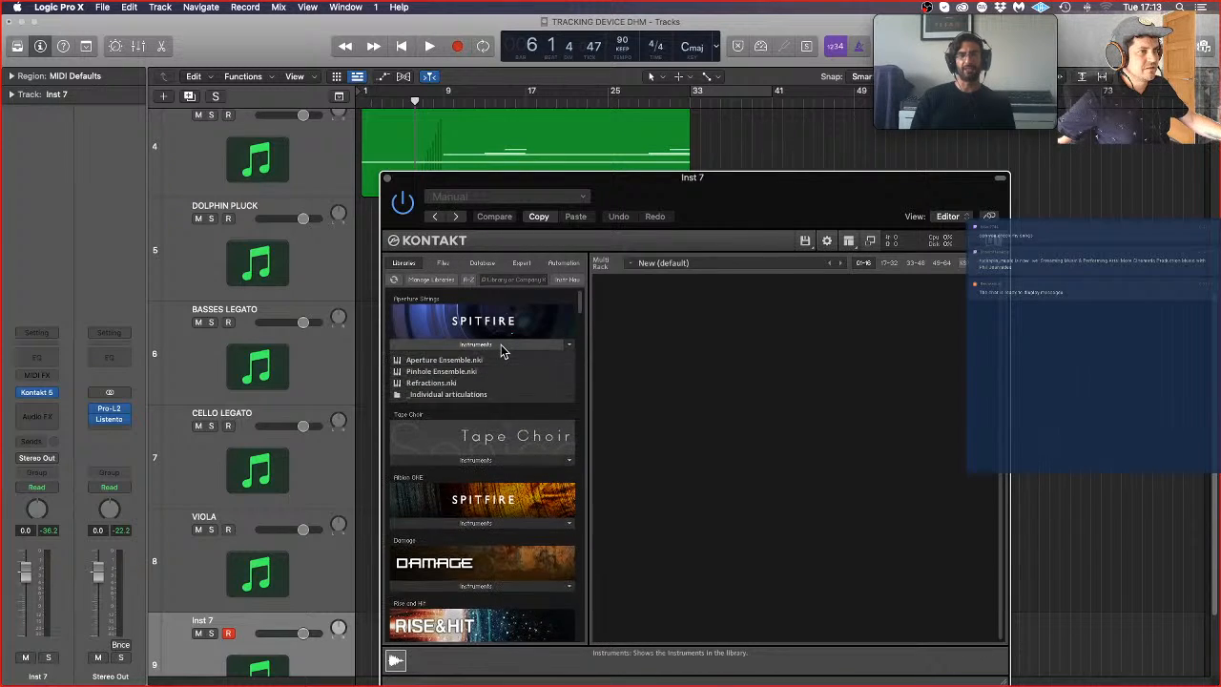
pyautogui.moveTo(443, 374); pyautogui.dragTo(811, 333)
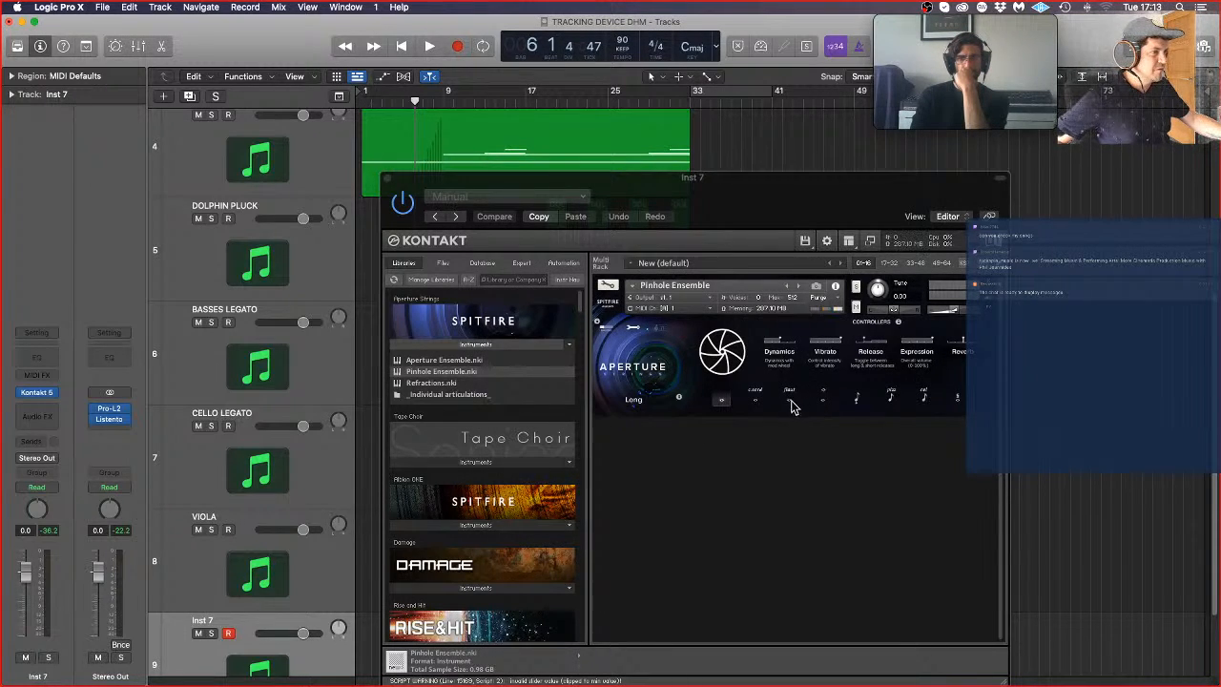
# Step: Select the Long Flautando articulation in Pinhole Ensemble, raise the instrument's volume, and close the plug-in window
pyautogui.click(789, 402)
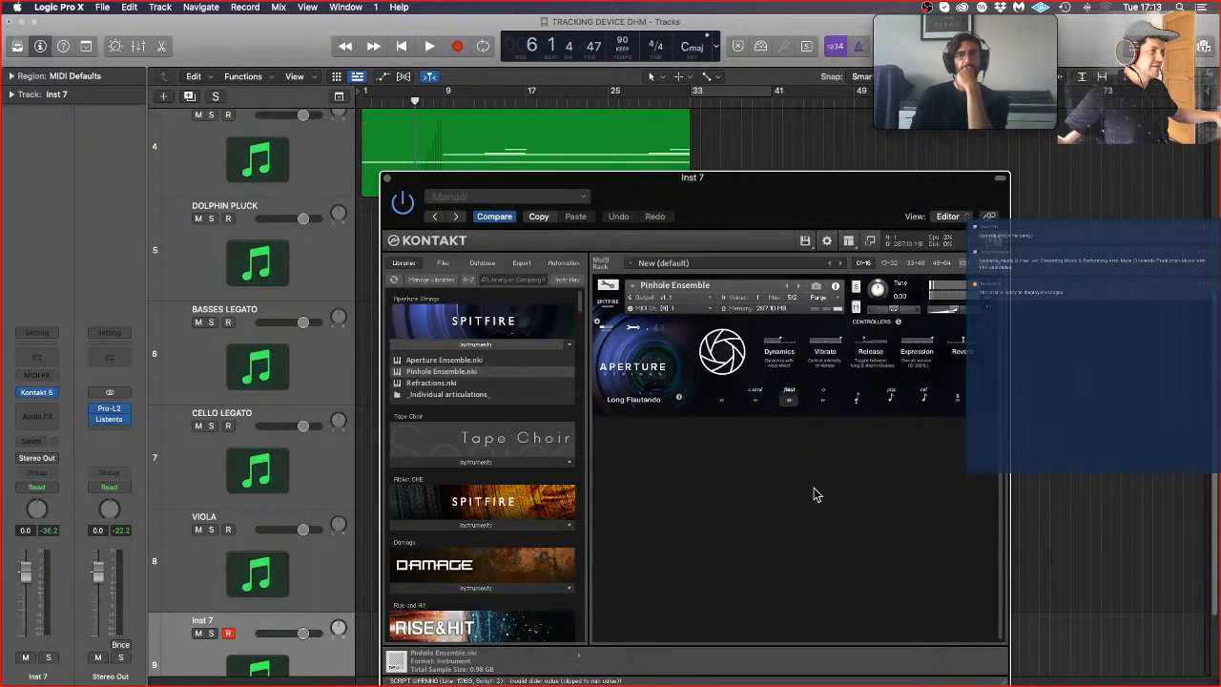
pyautogui.moveTo(947, 318); pyautogui.dragTo(961, 319)
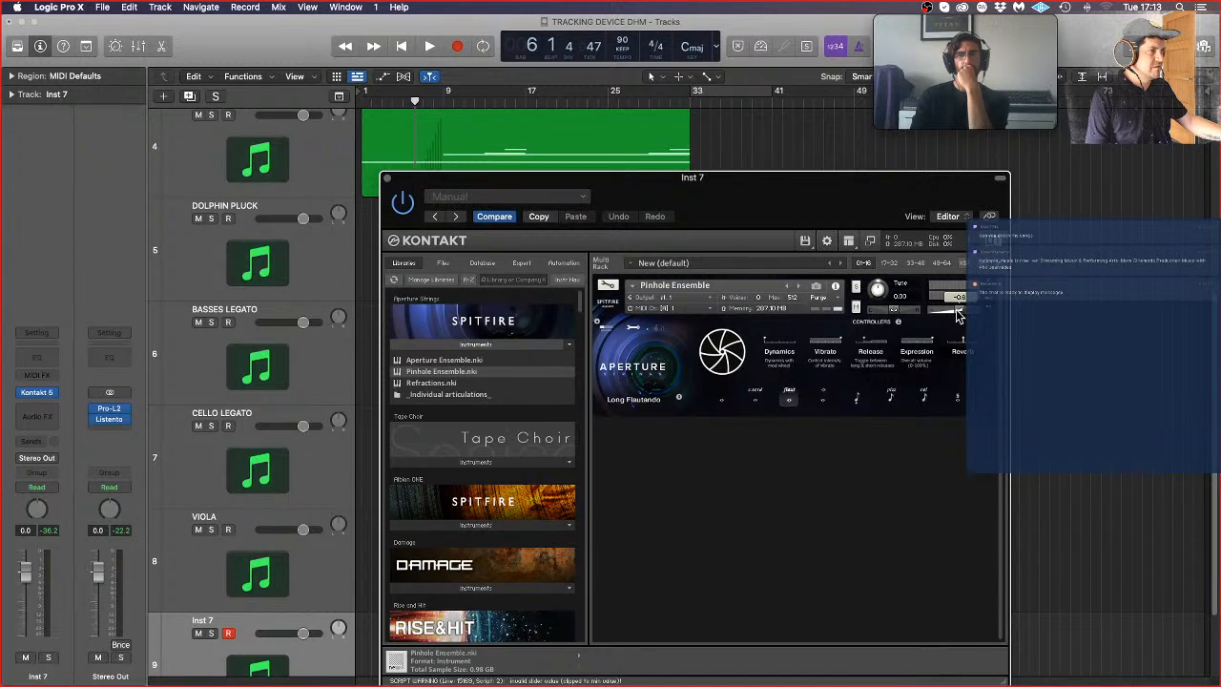
pyautogui.moveTo(958, 314); pyautogui.dragTo(960, 314)
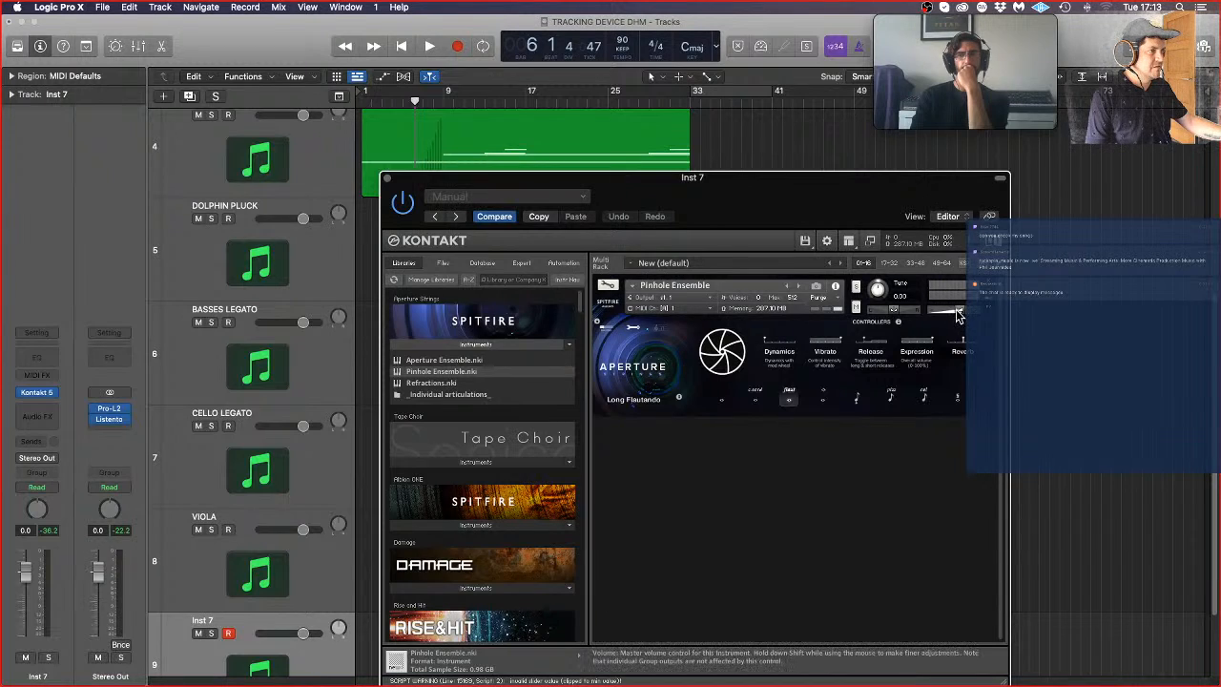
pyautogui.click(386, 180)
# Step: Record a sustained string part on the Inst 7 track from bar 1 to about bar 25
pyautogui.press('Return')
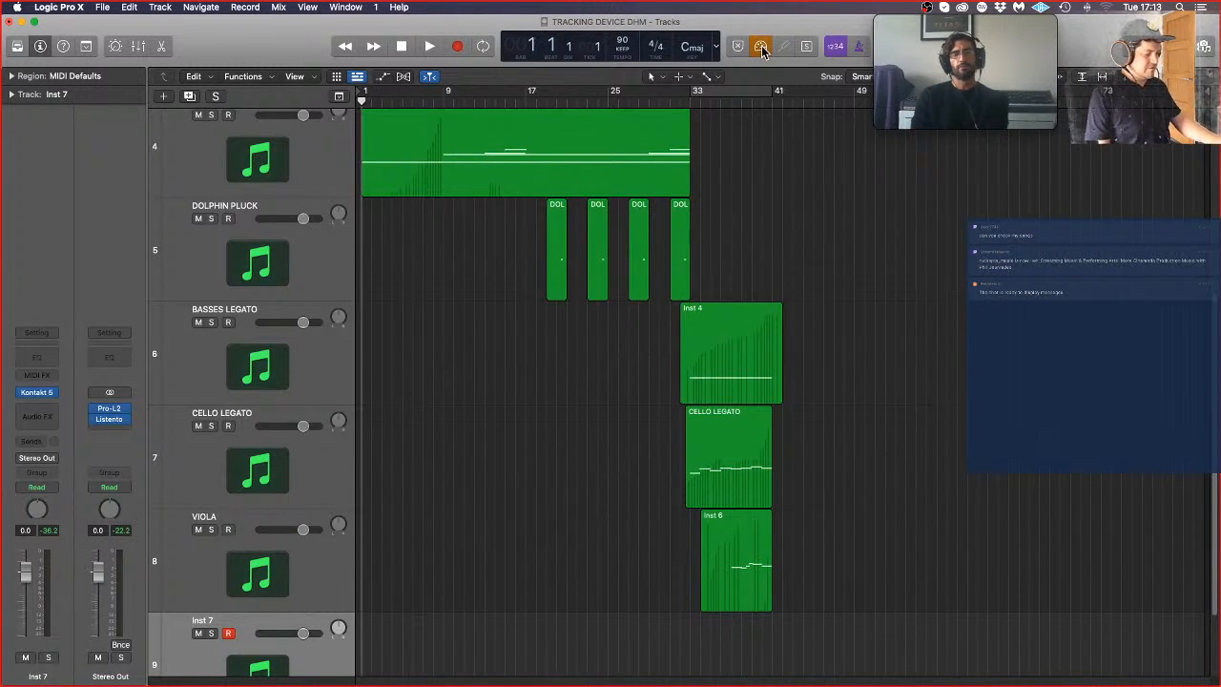
pyautogui.press('r')
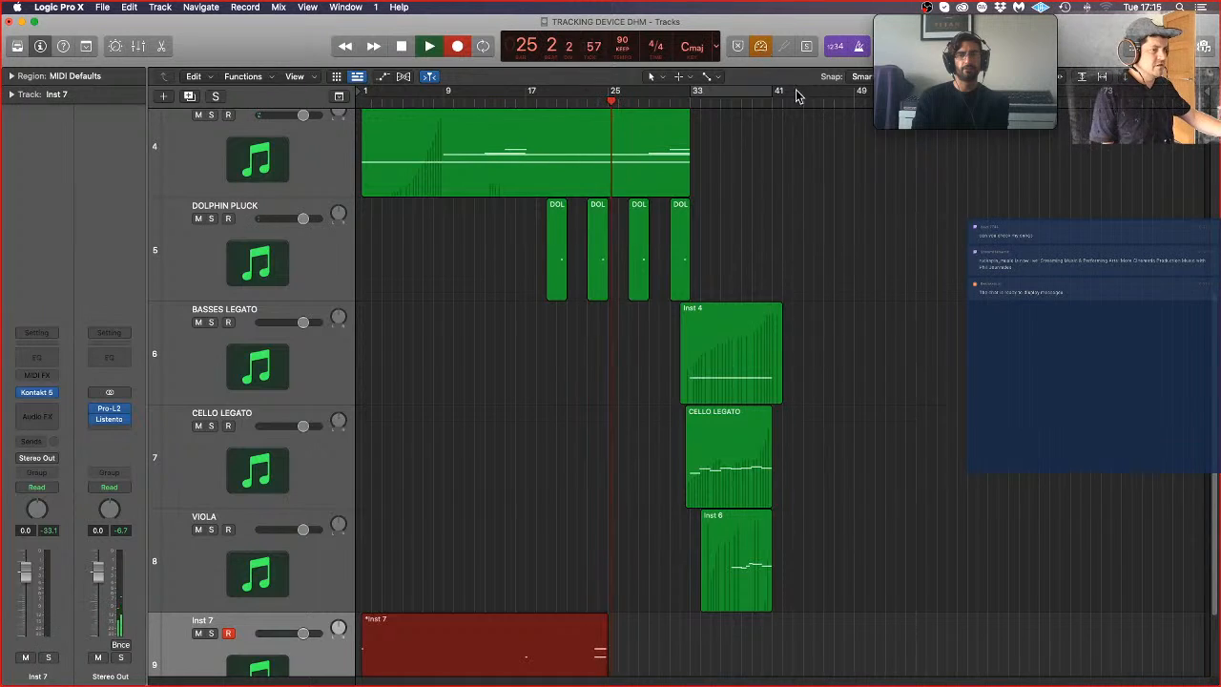
pyautogui.press('space')
pyautogui.click(628, 604)
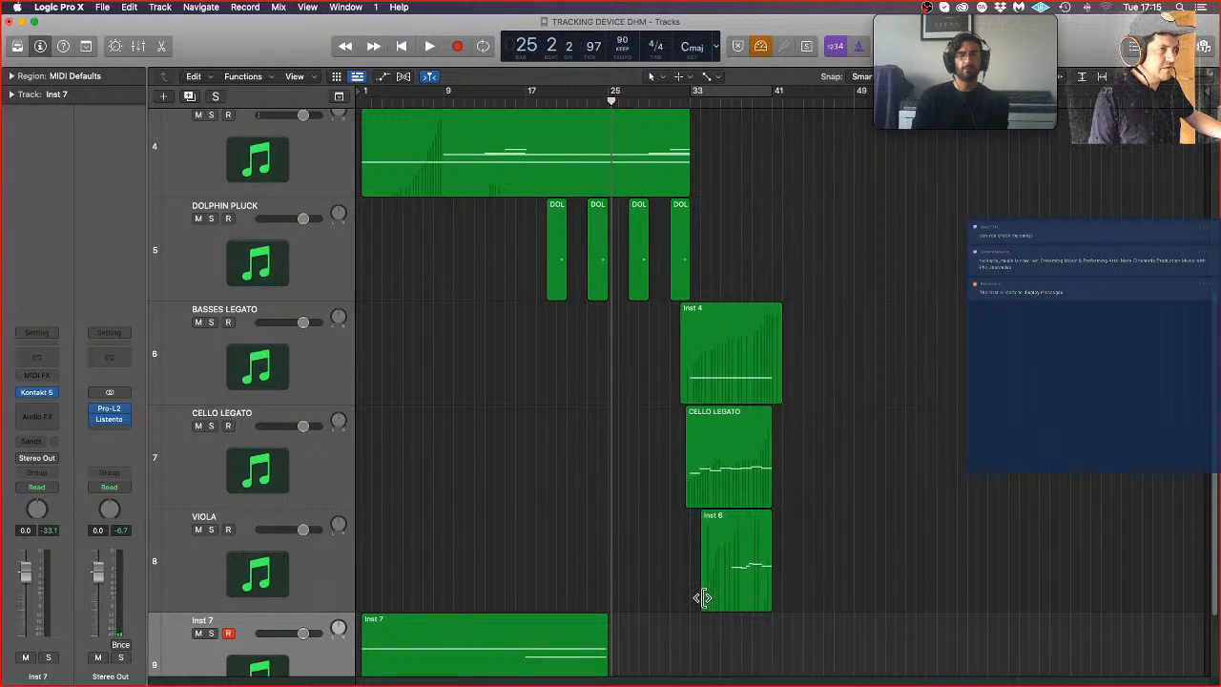
pyautogui.scroll(-2, 696, 602)
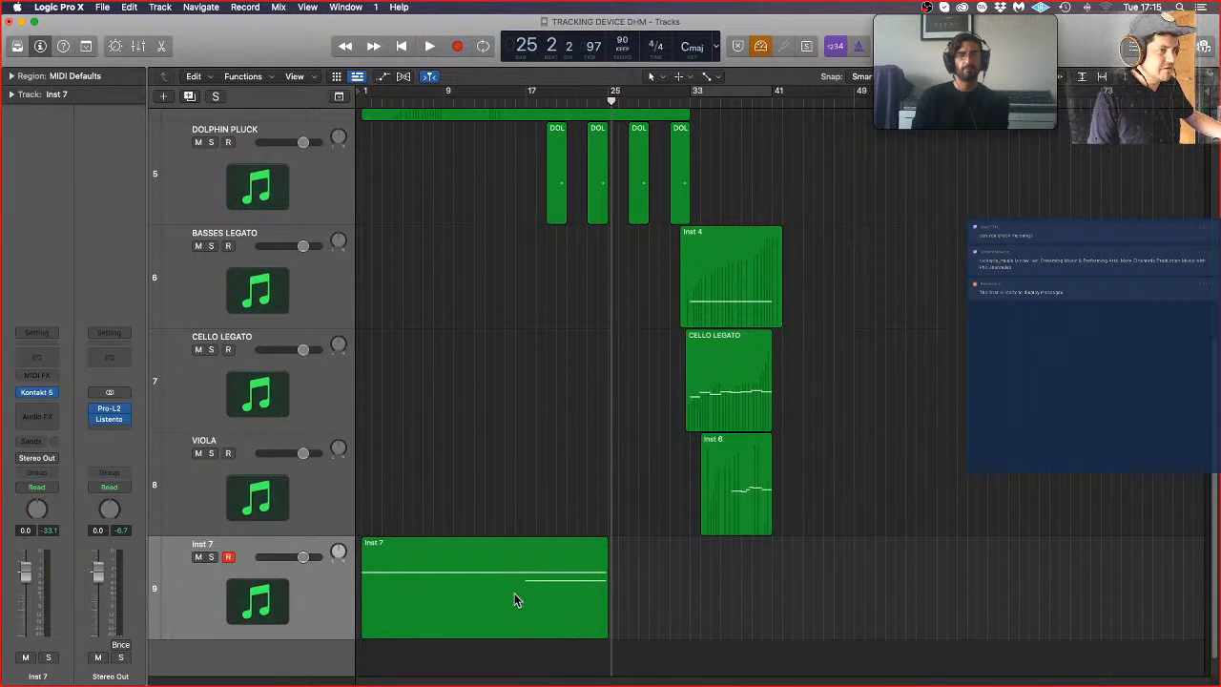
# Step: Move the playhead to bar 17 and rename the Inst 7 track PINHOLE SUL TASTO
pyautogui.scroll(8, 517, 182)
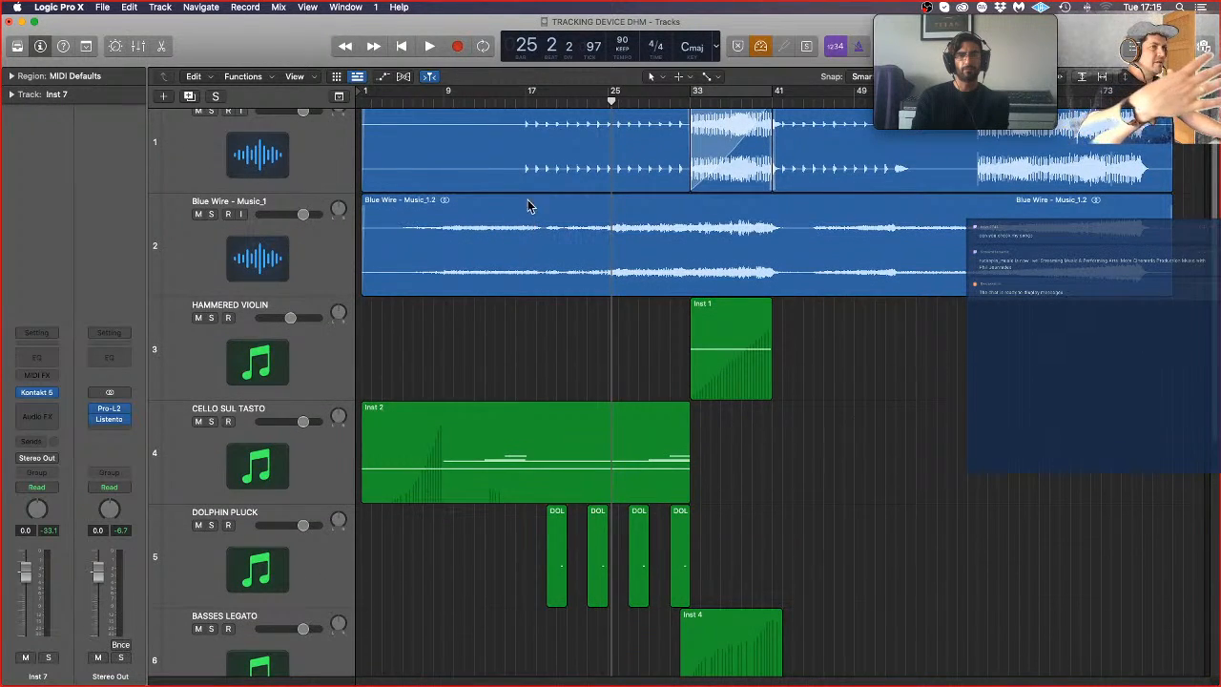
pyautogui.click(527, 101)
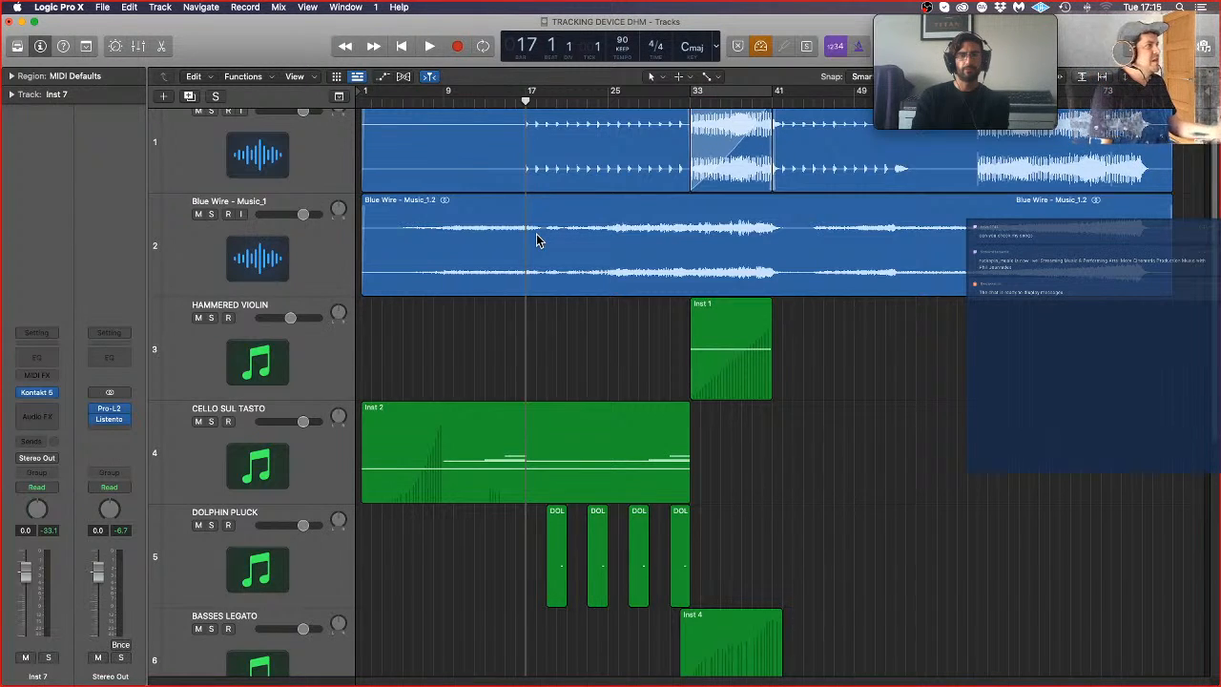
pyautogui.scroll(-10, 544, 296)
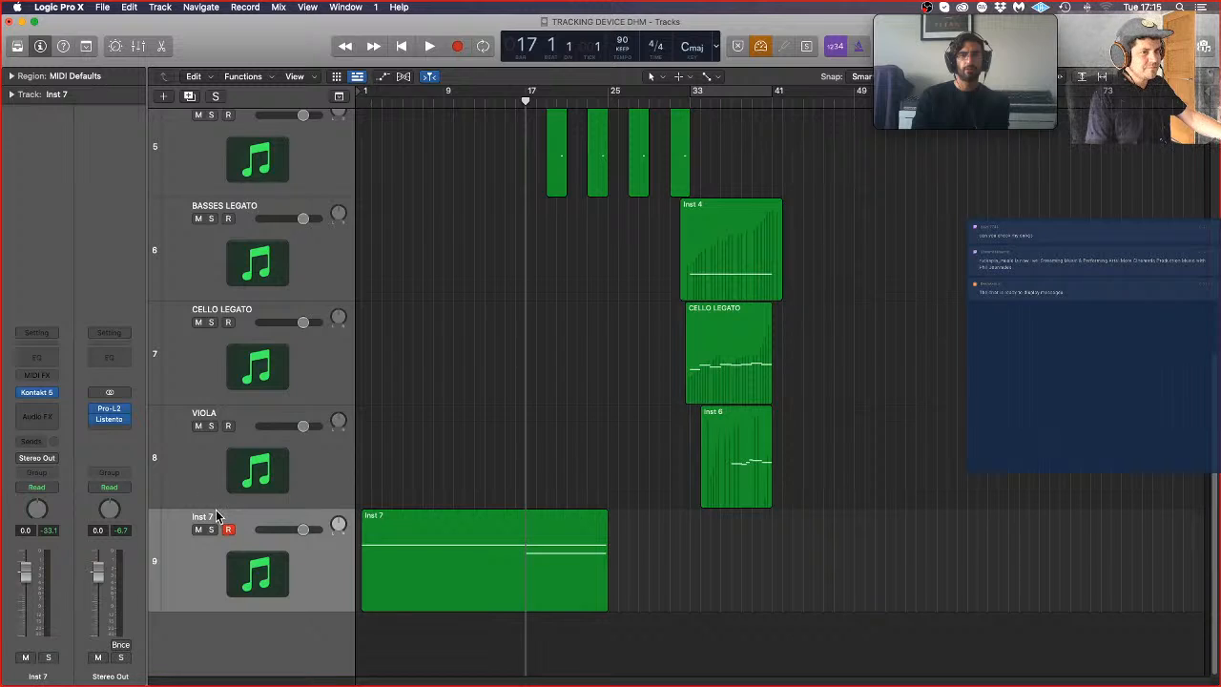
pyautogui.doubleClick(216, 516)
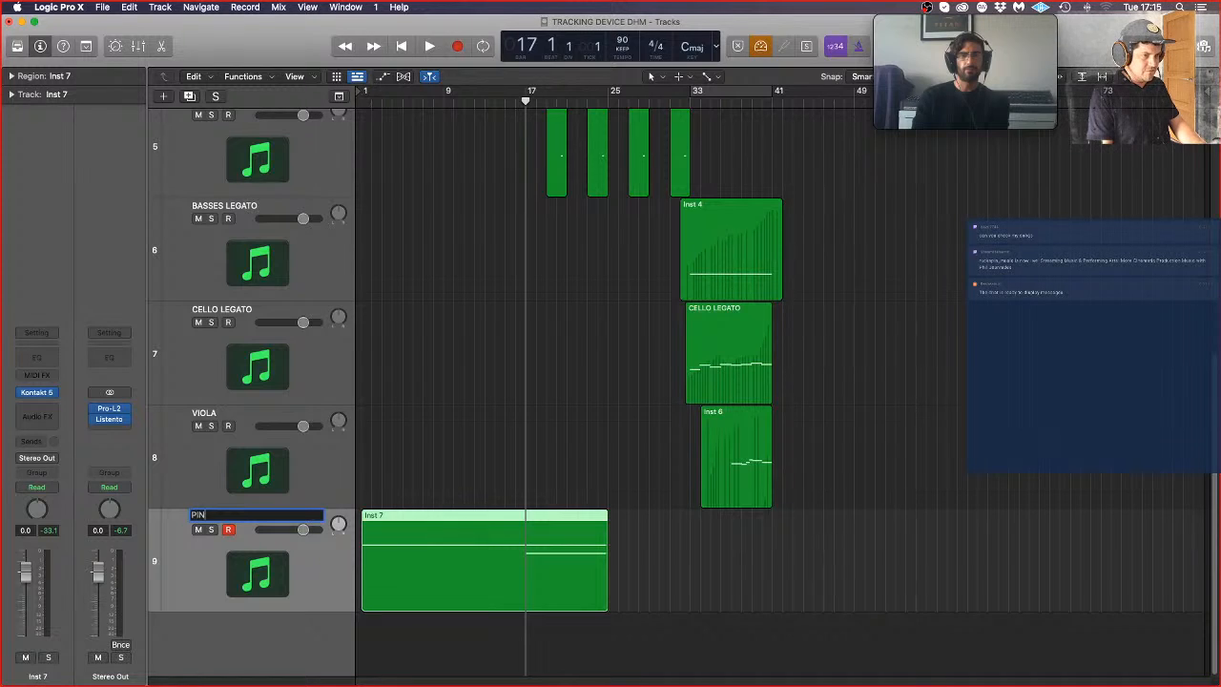
pyautogui.write('PINHOLE SUL TA')
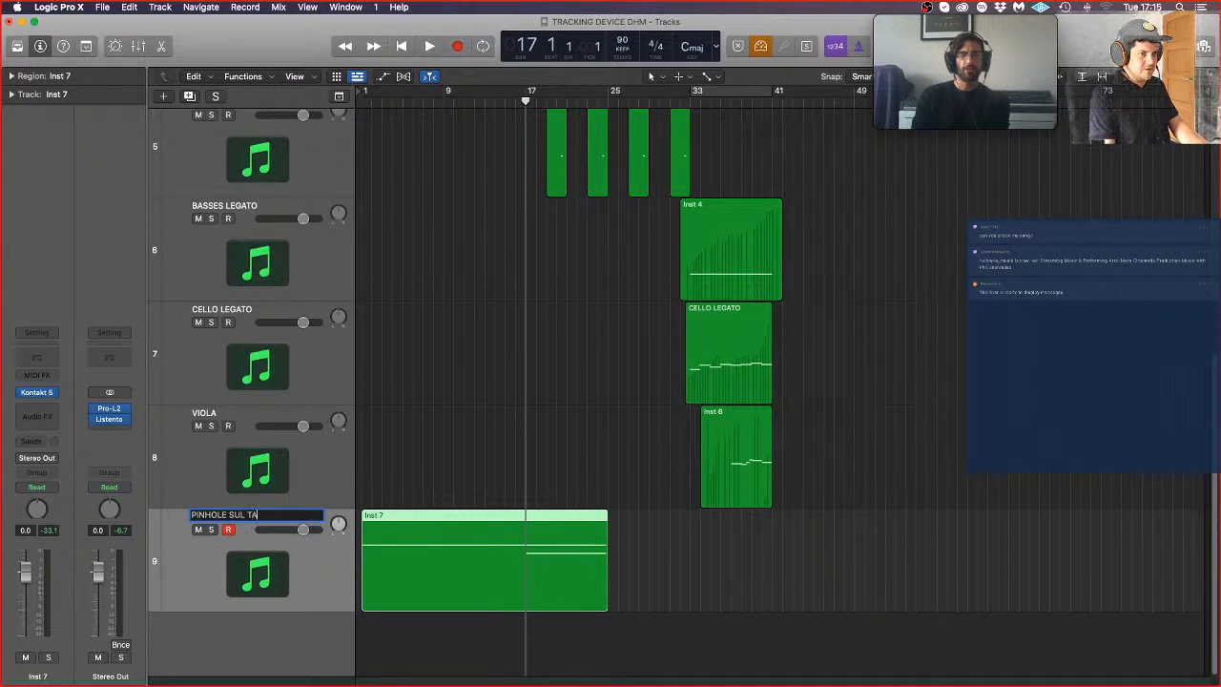
pyautogui.write('STO')
pyautogui.press('Return')
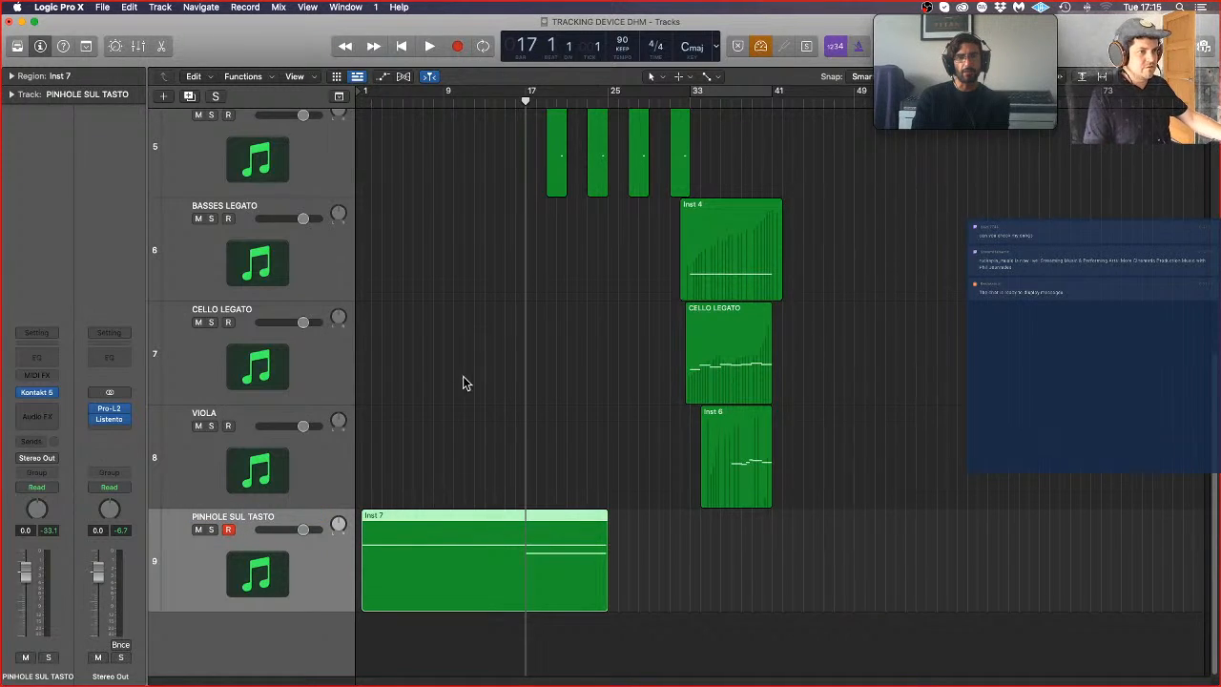
pyautogui.click(464, 412)
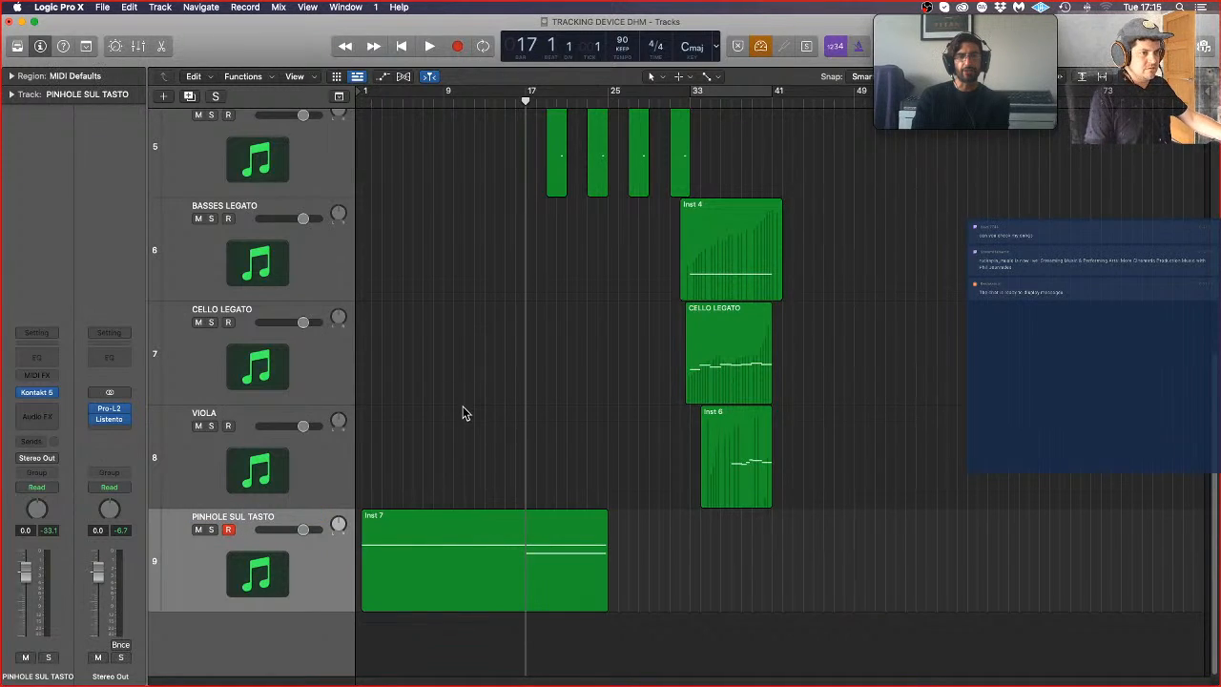
# Step: Reopen Kontakt on the PINHOLE SUL TASTO track, nudge the instrument's volume up slightly, and close its window
pyautogui.click(36, 394)
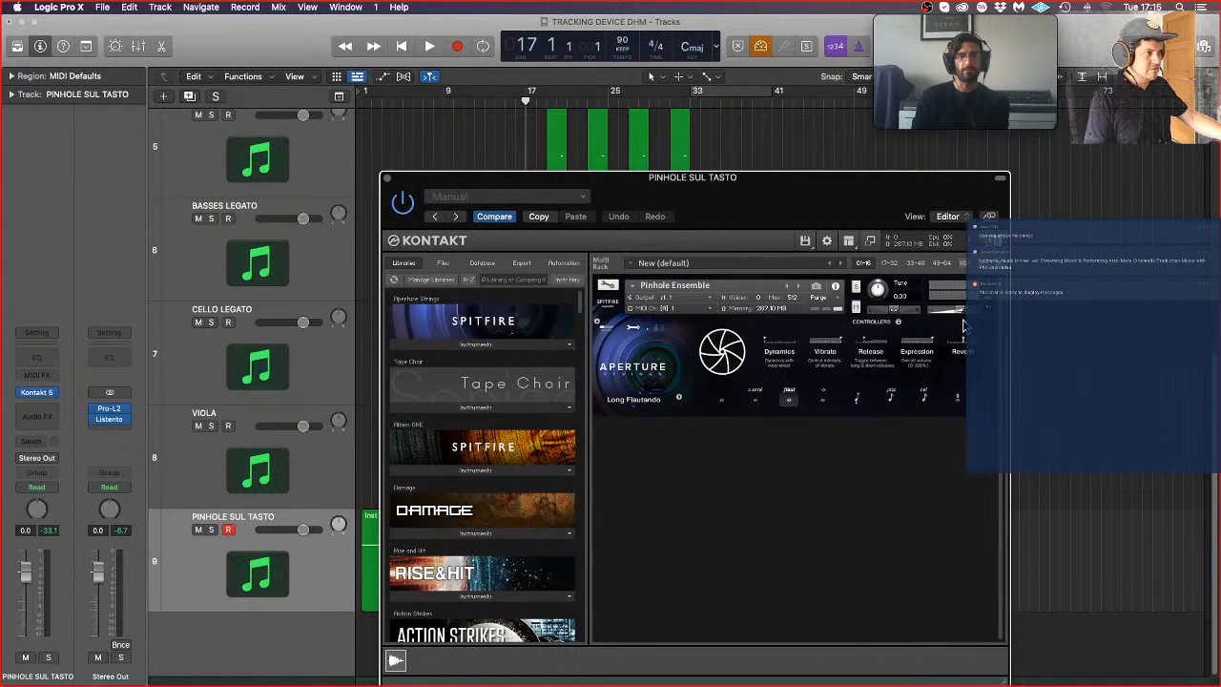
pyautogui.moveTo(960, 312); pyautogui.dragTo(962, 312)
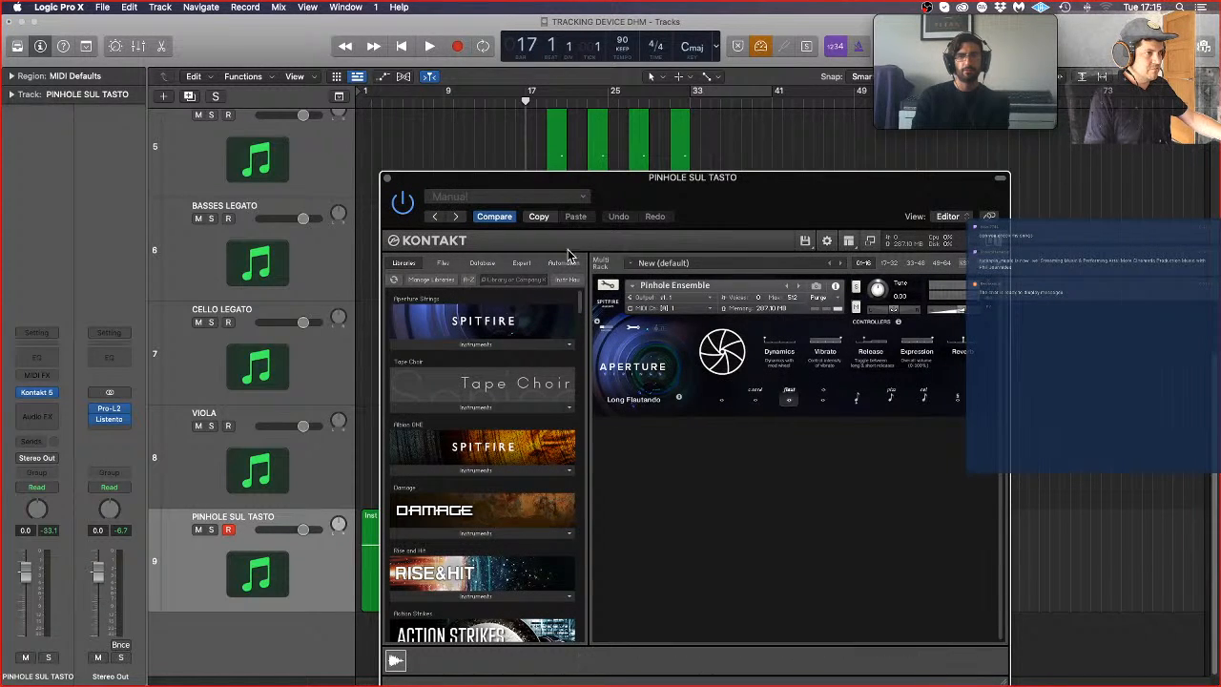
pyautogui.click(386, 179)
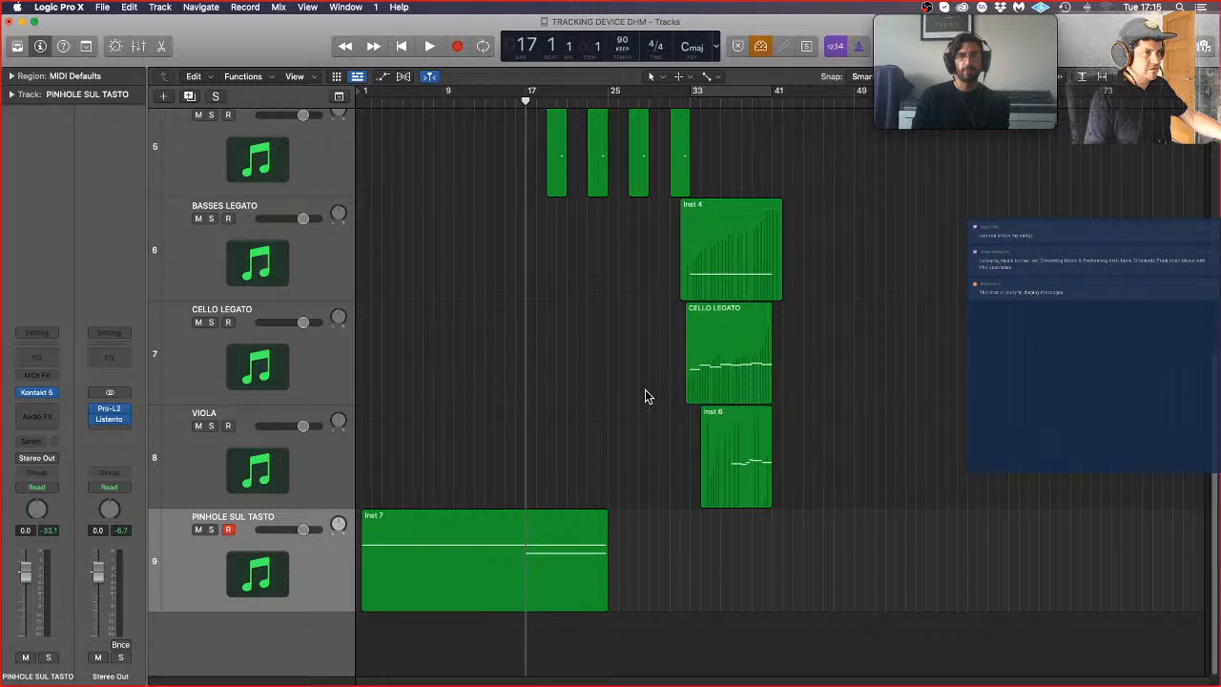
# Step: Duplicate the PINHOLE SUL TASTO track with its settings and select the Long CS articulation in the copy's Pinhole Ensemble
pyautogui.click(190, 97)
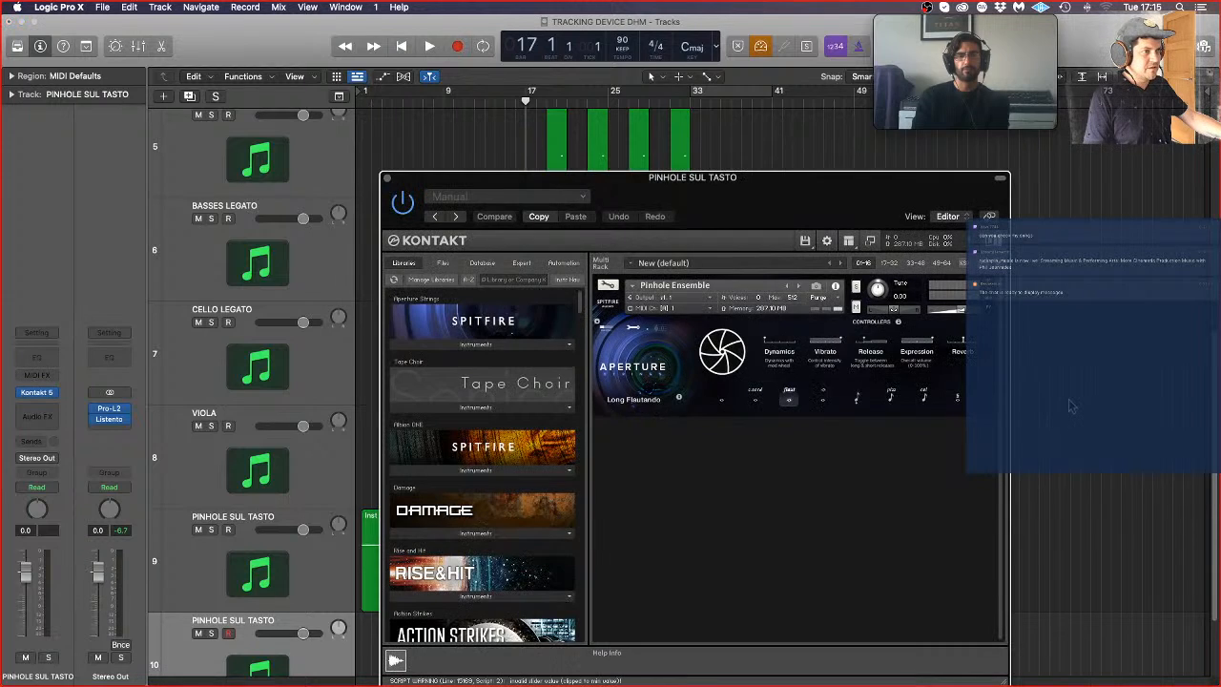
pyautogui.click(755, 399)
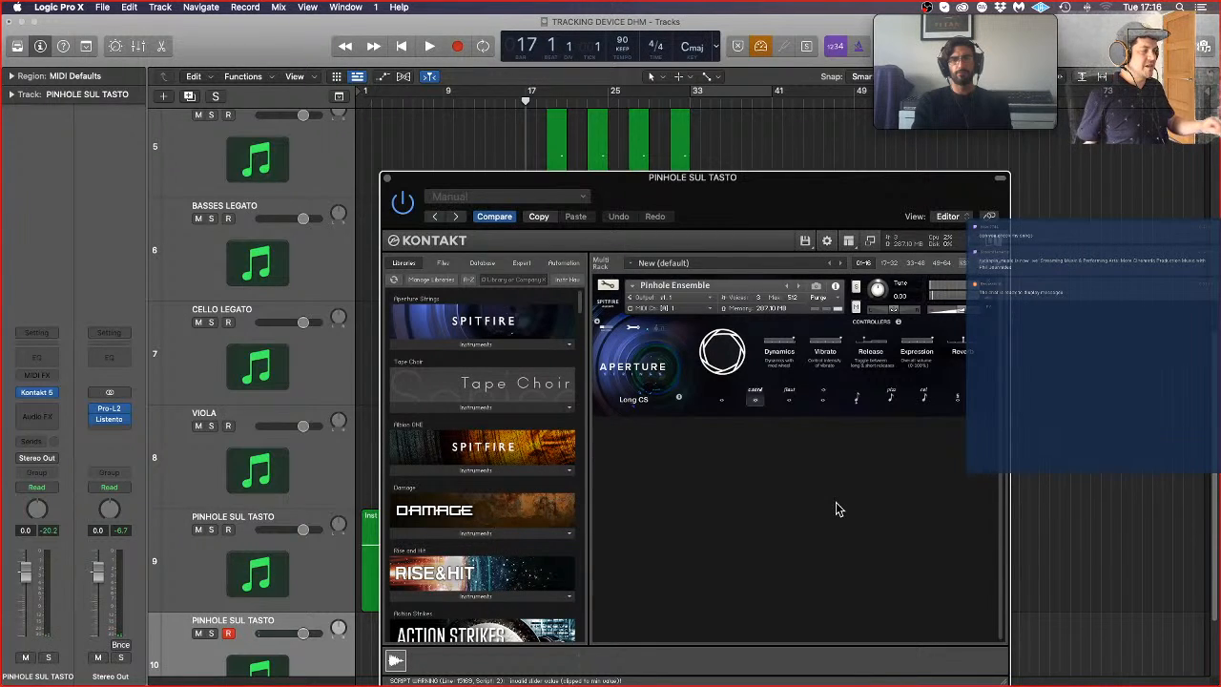
# Step: Close the Kontakt window and record a string part on the duplicated track from bar 9 to about bar 34
pyautogui.click(446, 101)
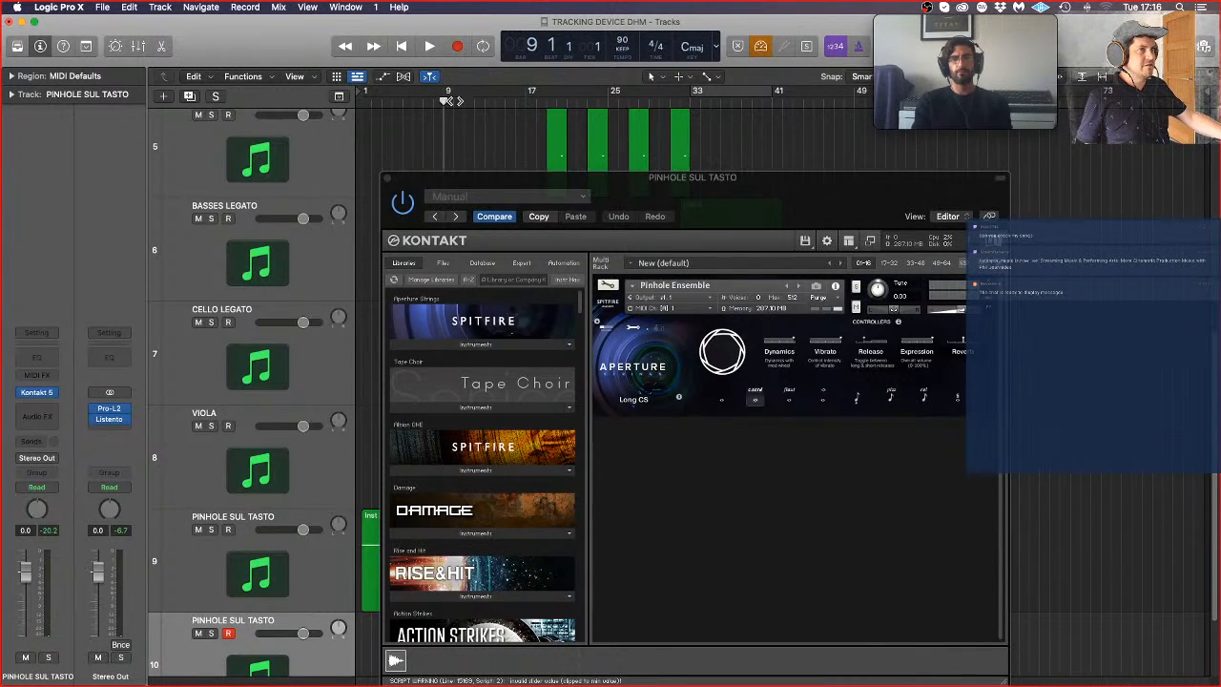
pyautogui.click(387, 179)
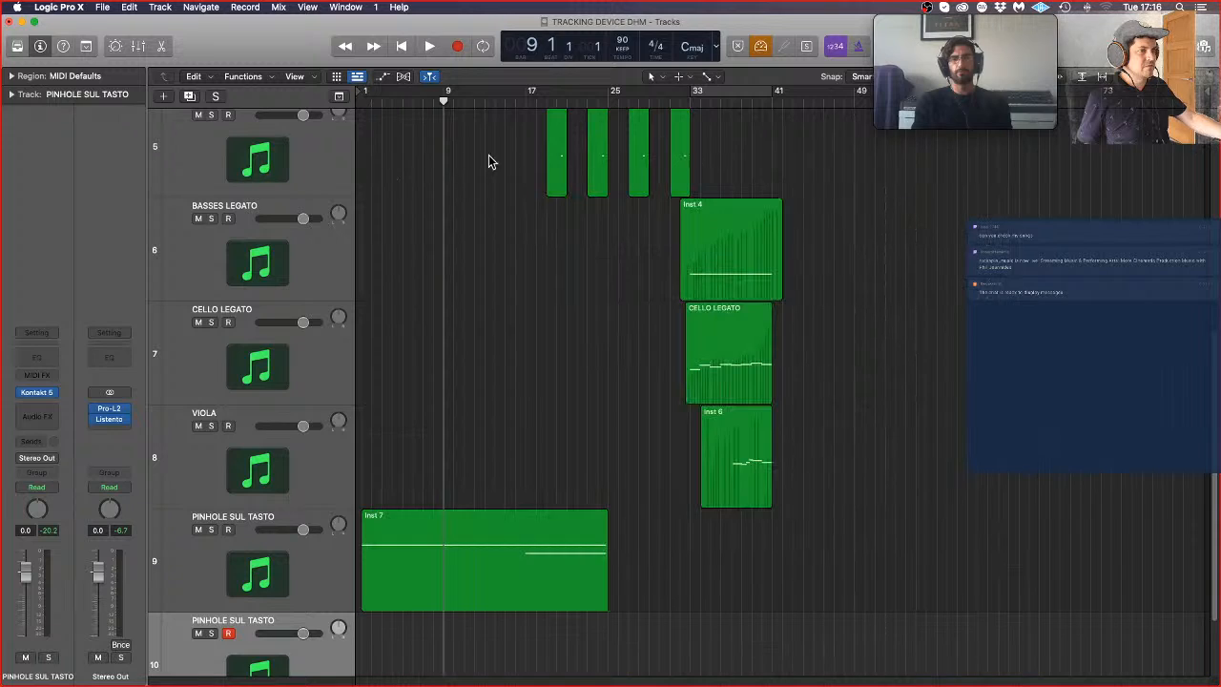
pyautogui.click(457, 46)
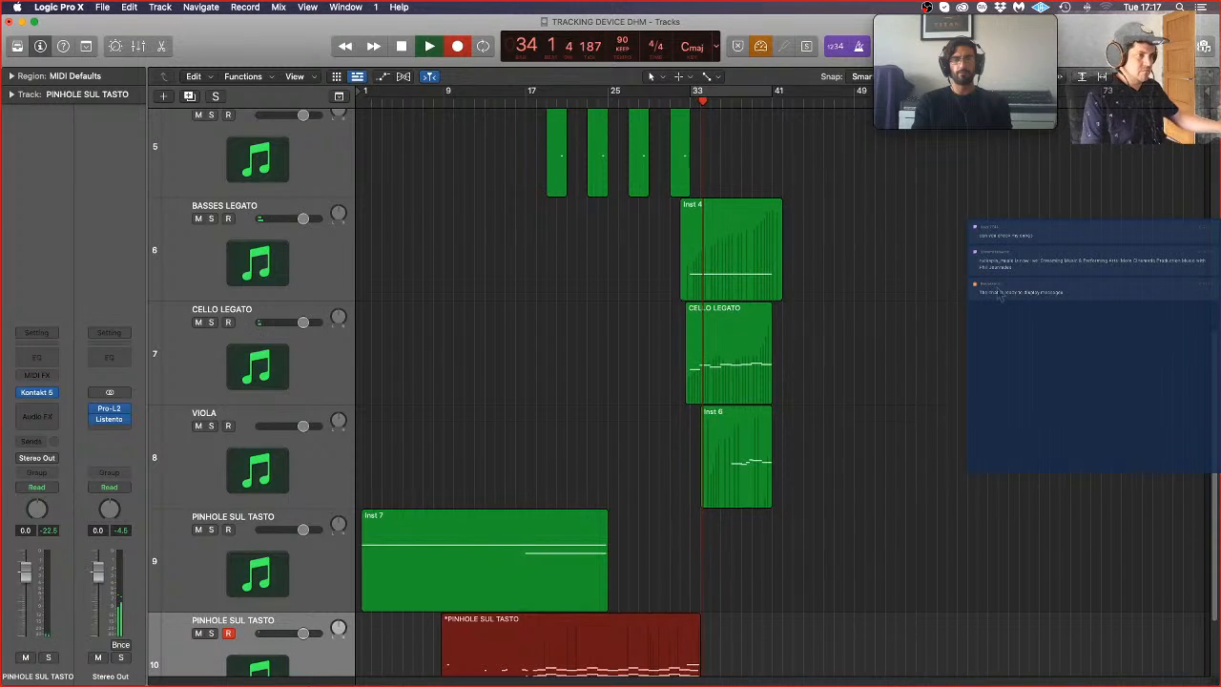
pyautogui.press('space')
pyautogui.scroll(-2, 563, 649)
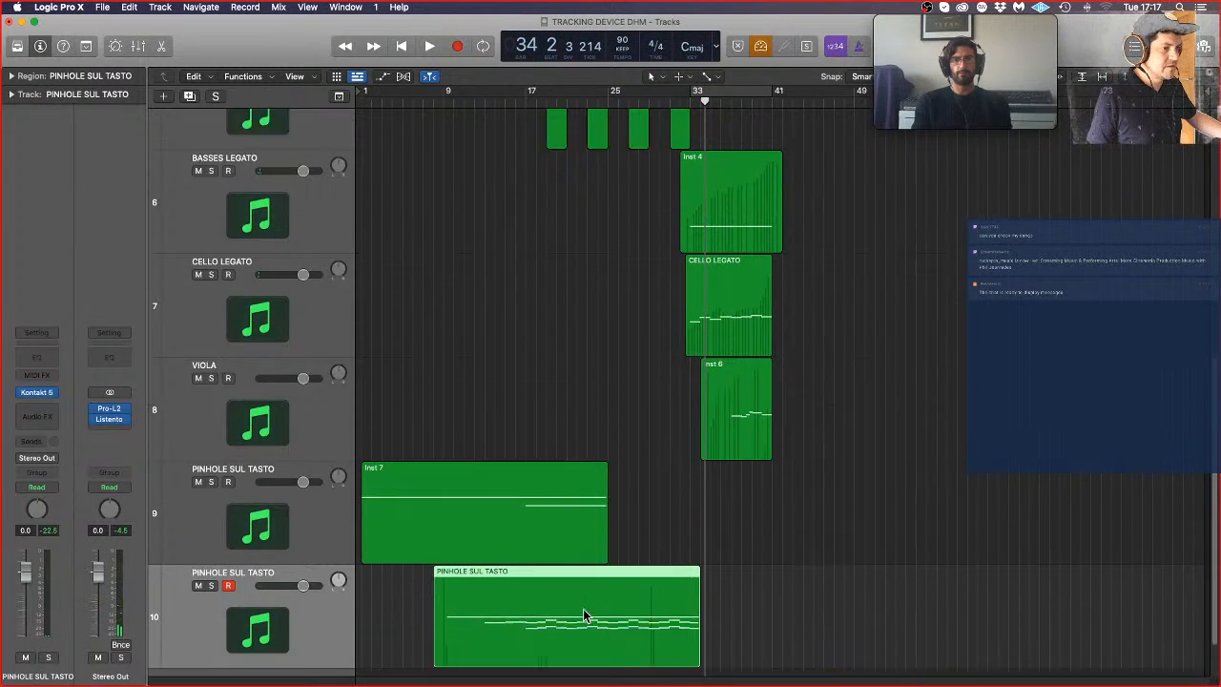
# Step: Quantize all notes of the newly recorded region on track 10 to 1/8 Note in the Piano Roll
pyautogui.doubleClick(535, 563)
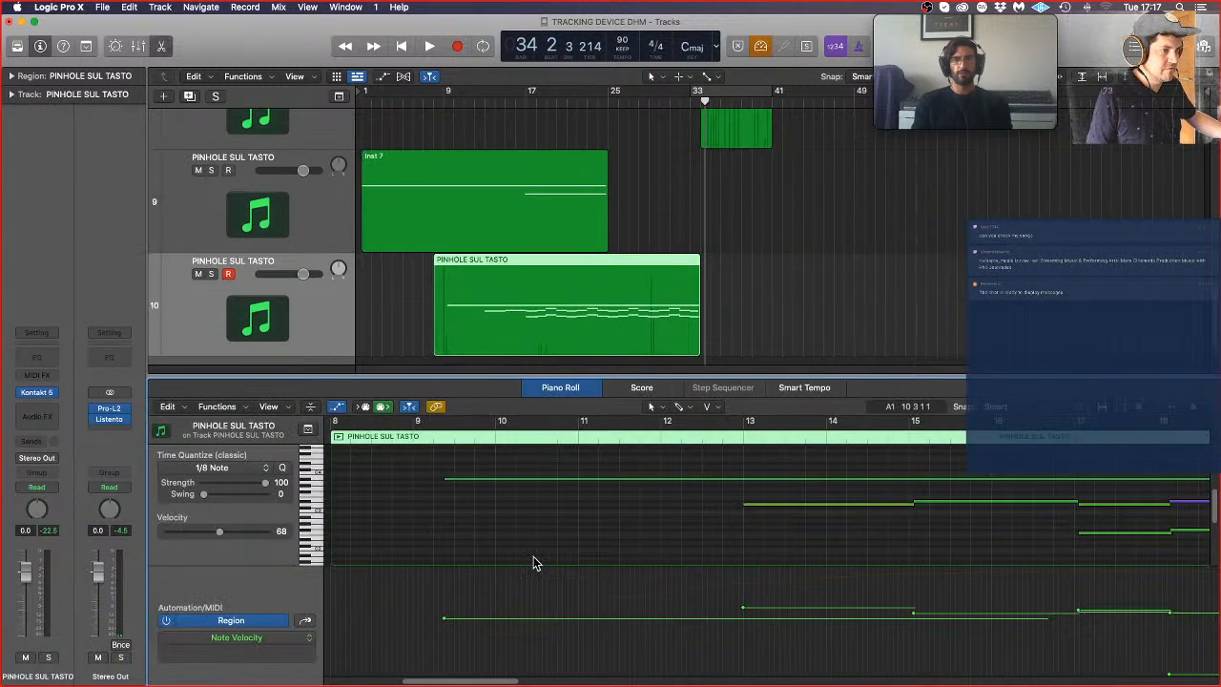
pyautogui.press('super+a')
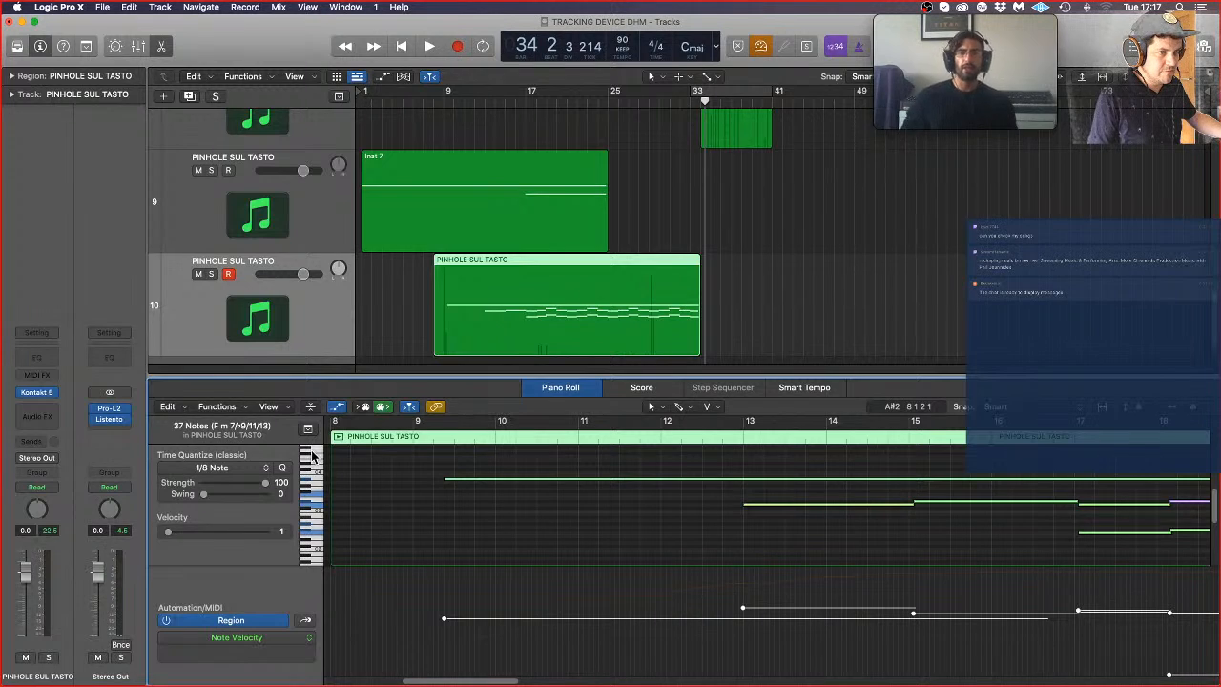
pyautogui.click(281, 468)
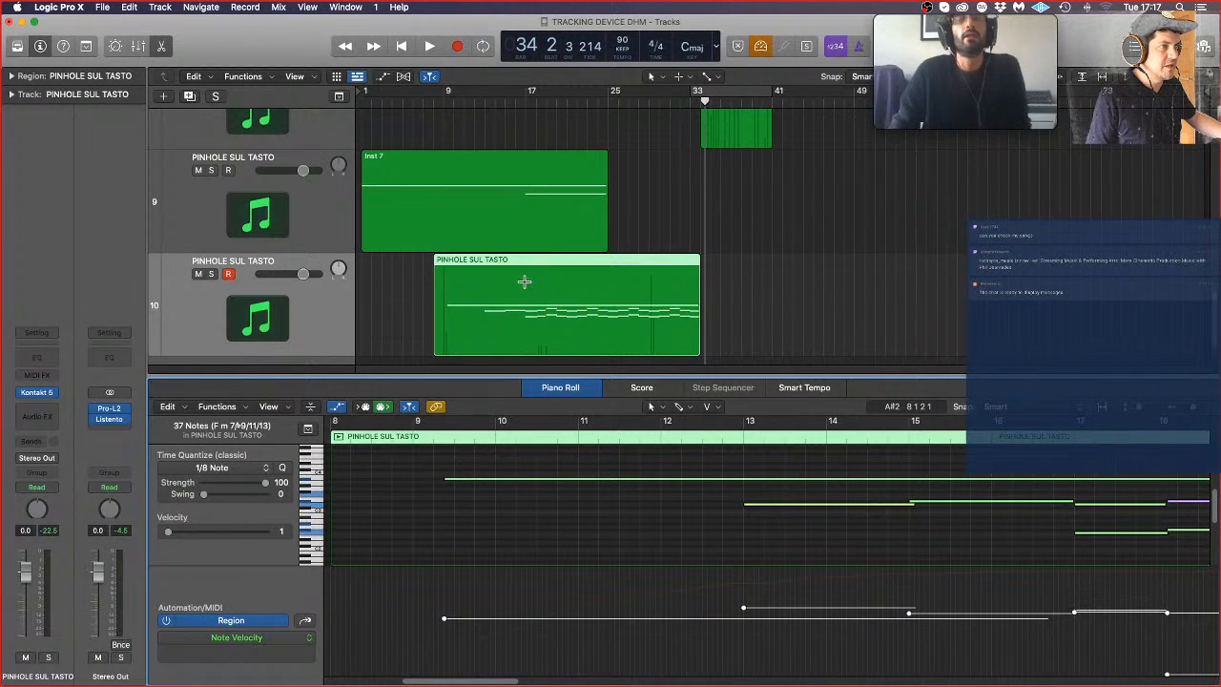
pyautogui.click(525, 279)
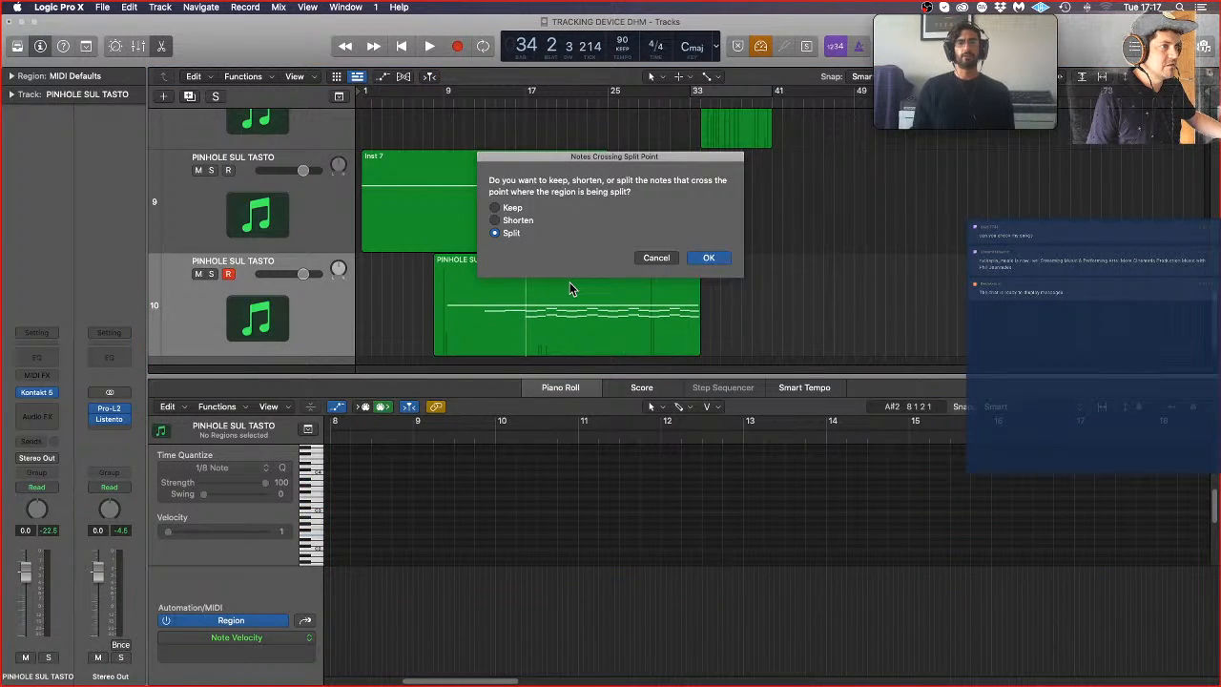
pyautogui.click(658, 257)
pyautogui.click(808, 303)
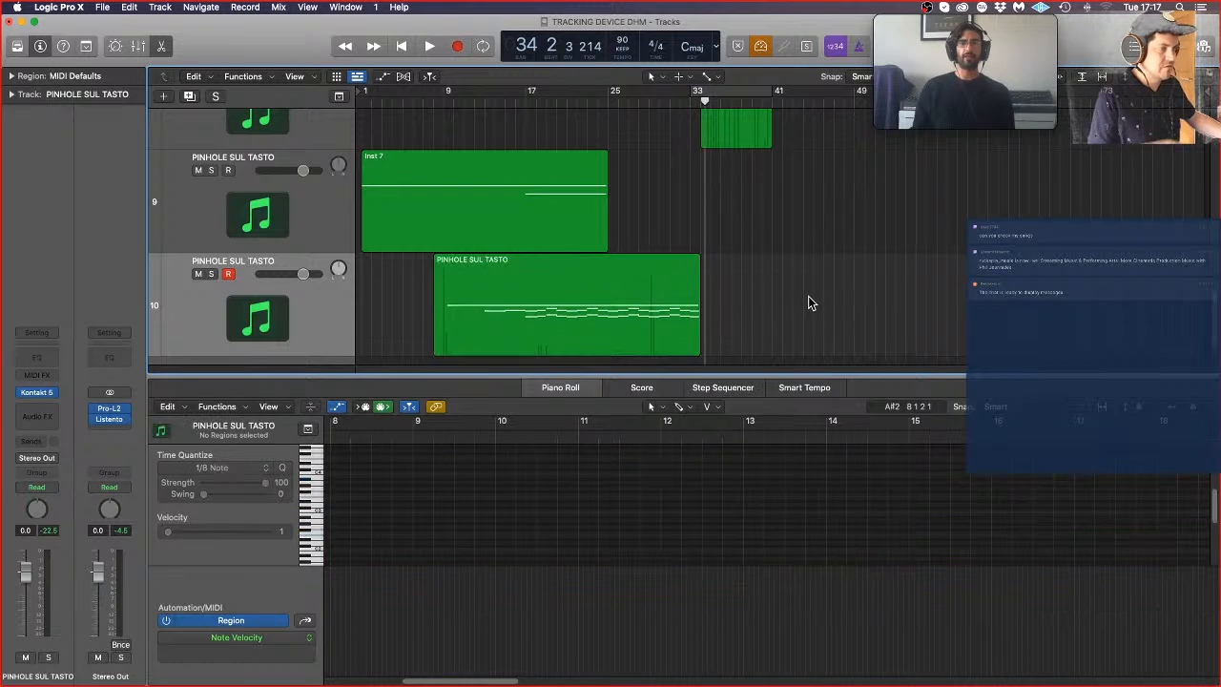
# Step: Select the region on track 10, rename the track PINHOLE CON SORD, and close its Kontakt window
pyautogui.click(552, 320)
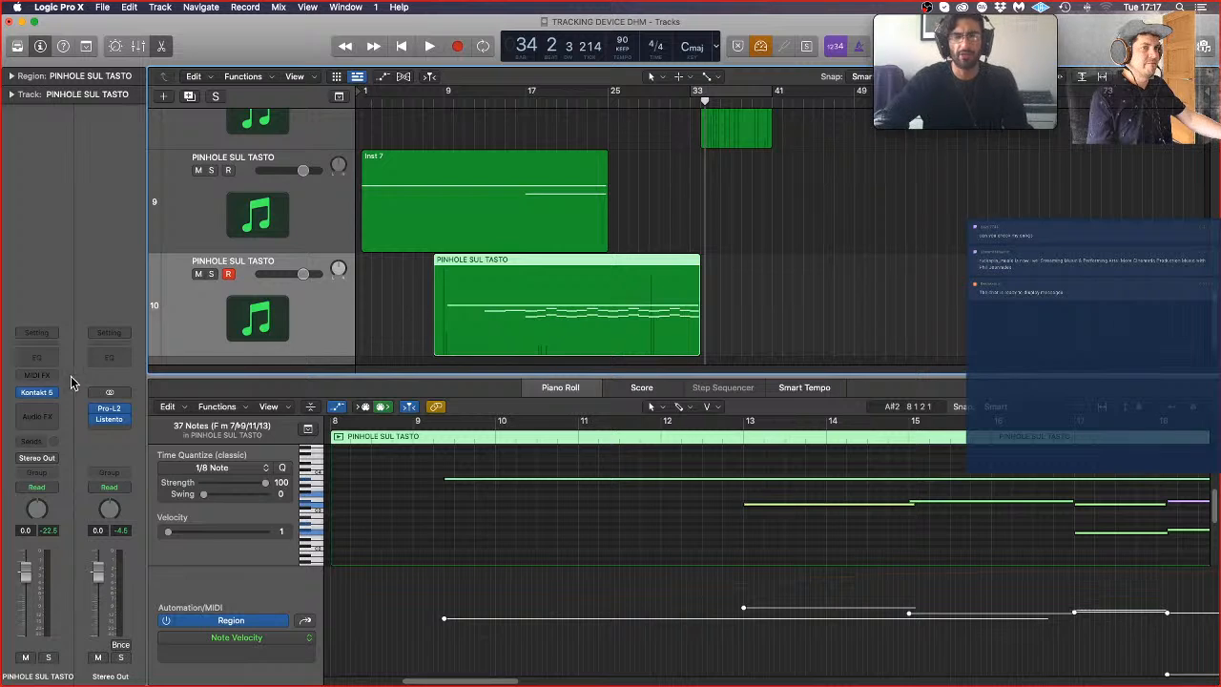
pyautogui.doubleClick(272, 263)
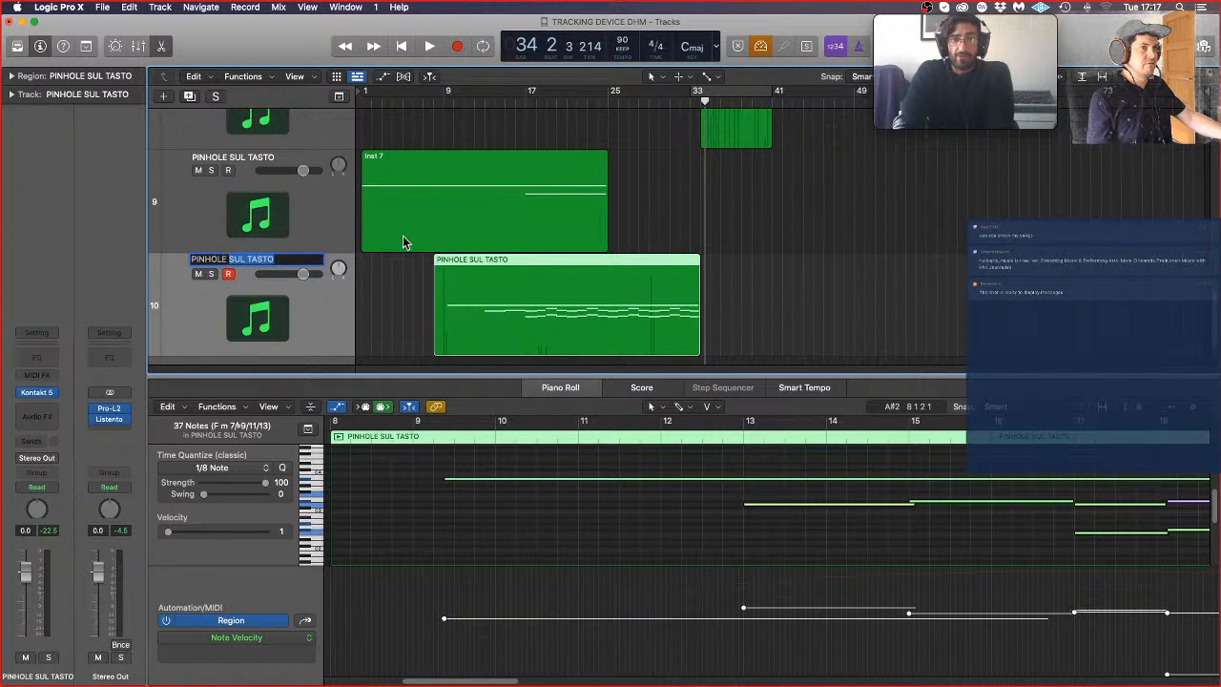
pyautogui.write('CON SORD')
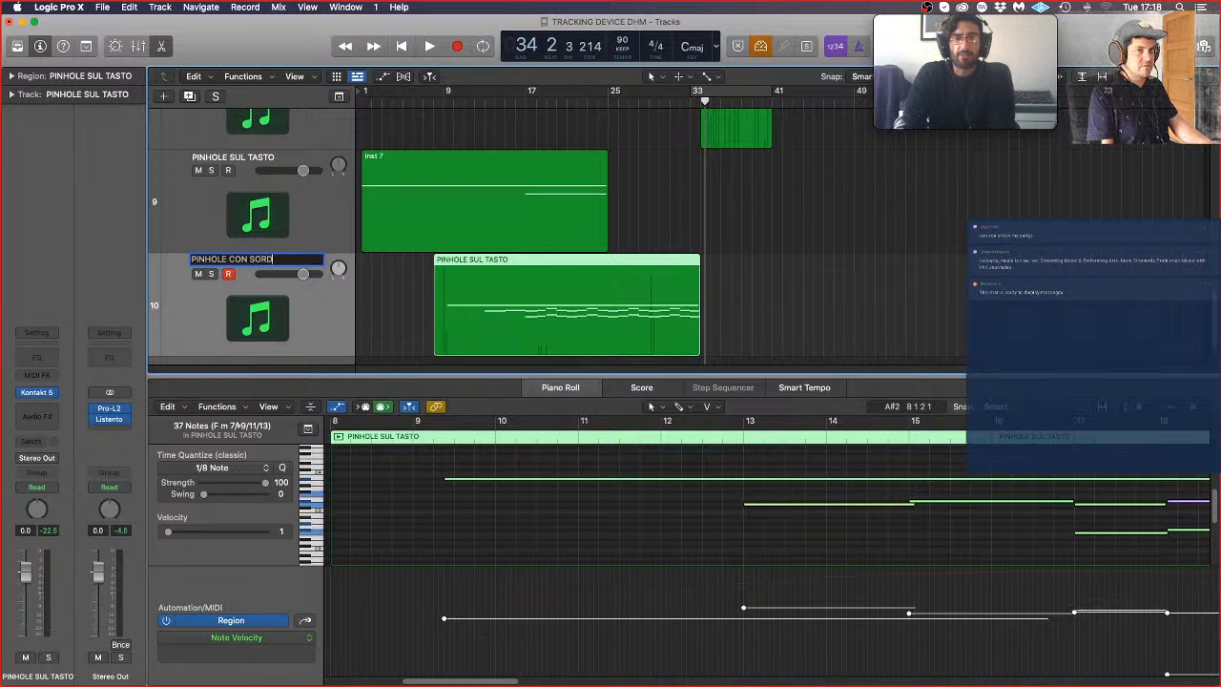
pyautogui.press('Return')
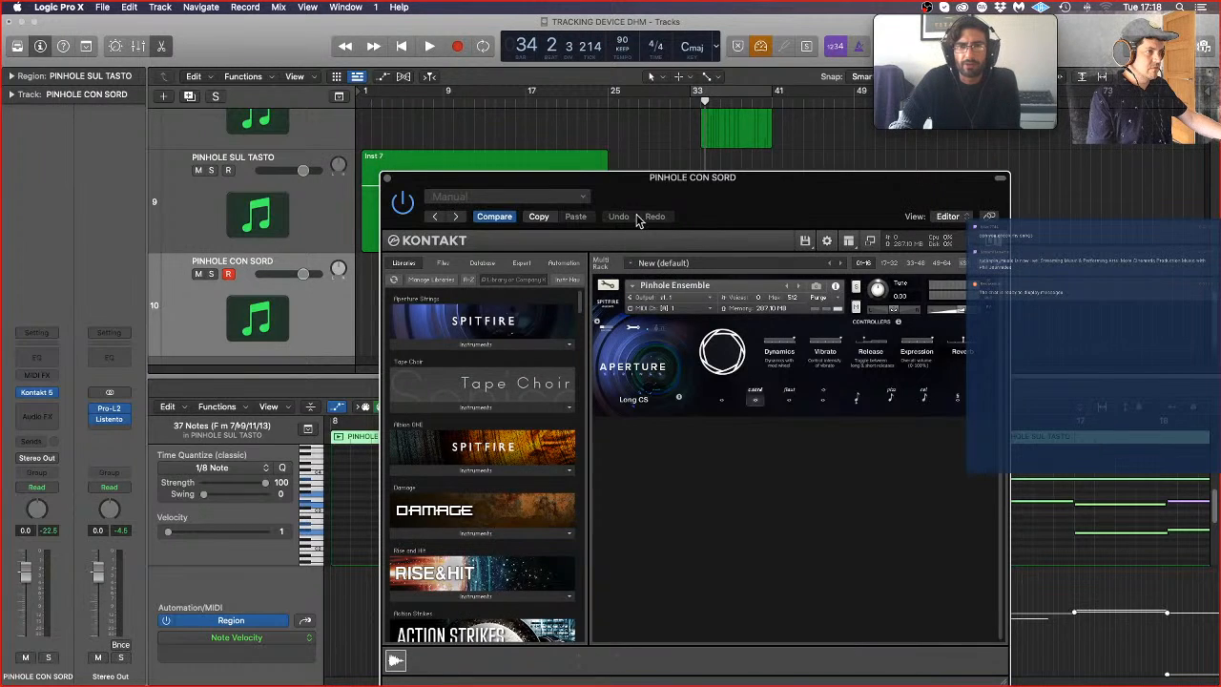
pyautogui.click(387, 178)
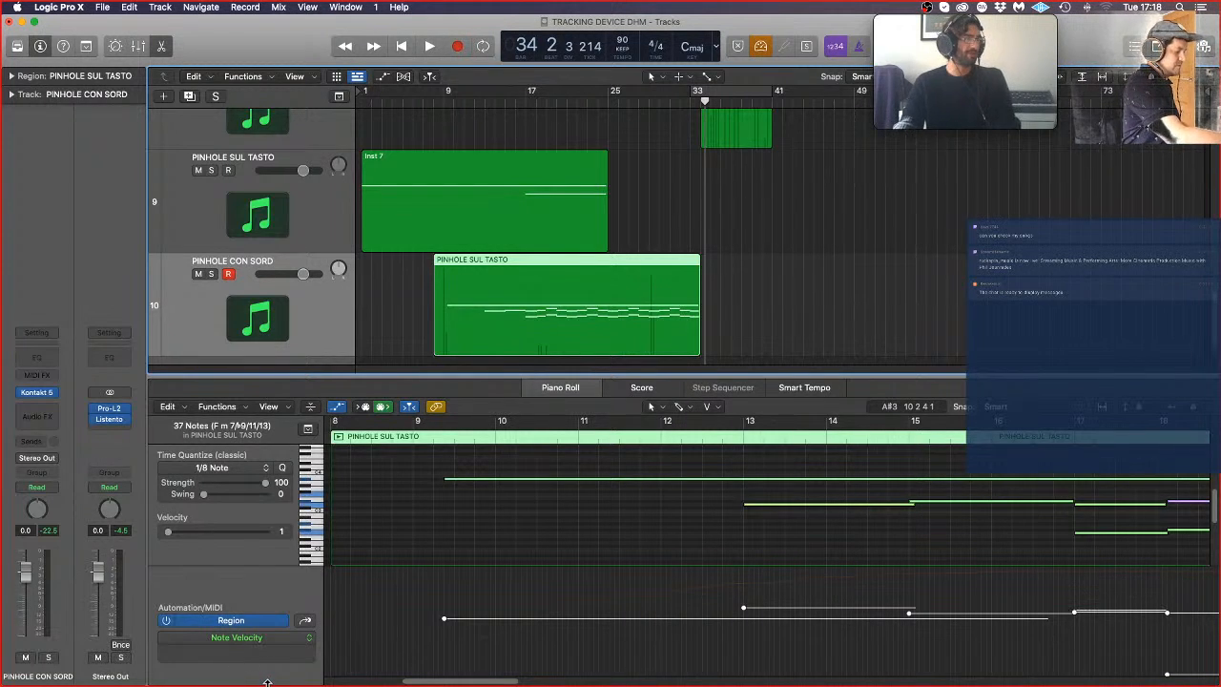
pyautogui.scroll(-2, 256, 638)
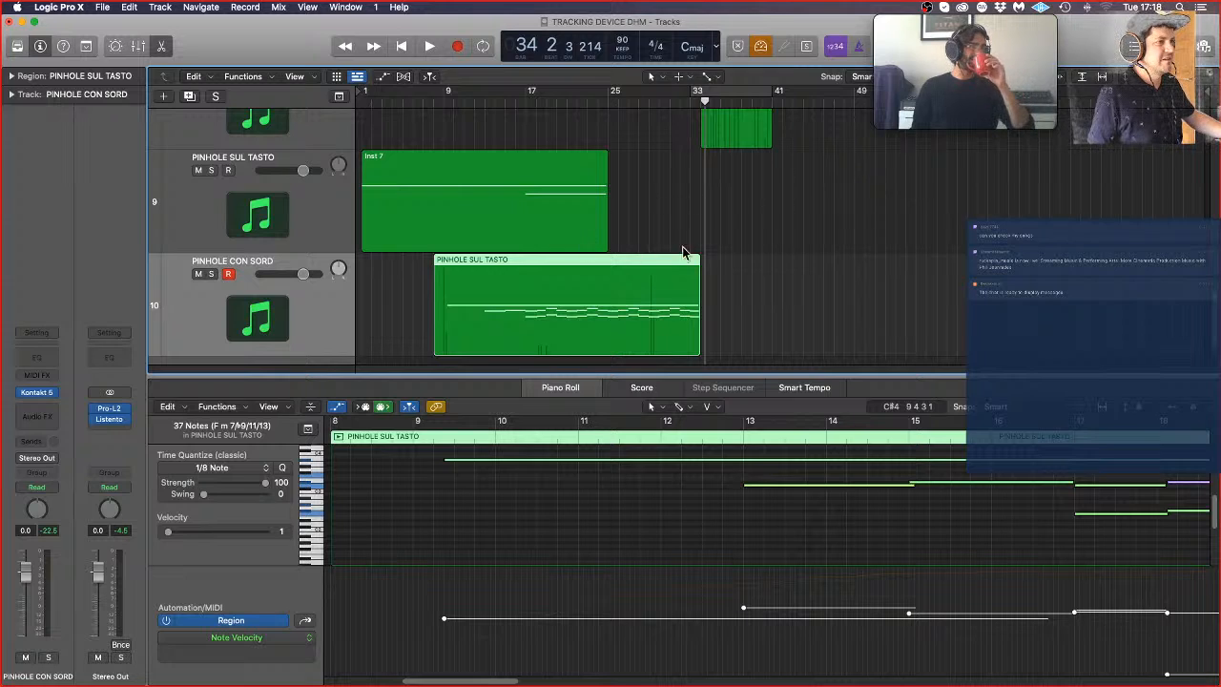
pyautogui.click(709, 237)
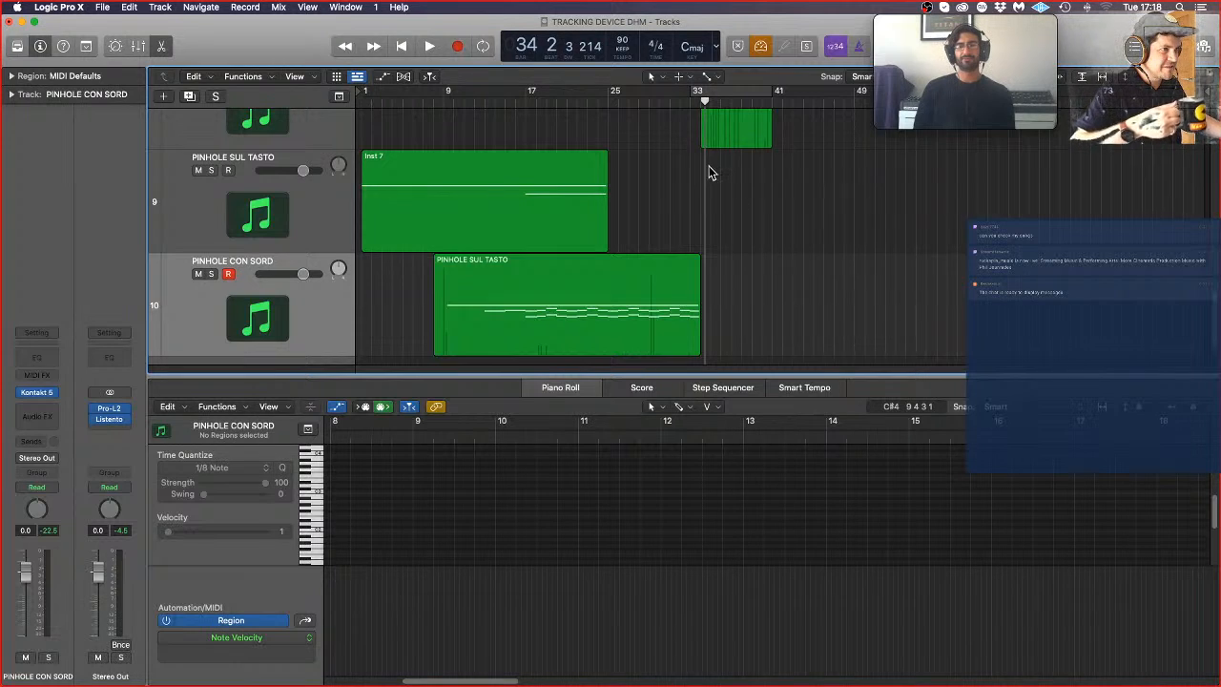
# Step: Inspect the CELLO LEGATO region, select the Inst 2 region on the CELLO SUL TASTO track, and set the playhead to bar 9
pyautogui.scroll(2, 721, 245)
pyautogui.scroll(-3, 725, 246)
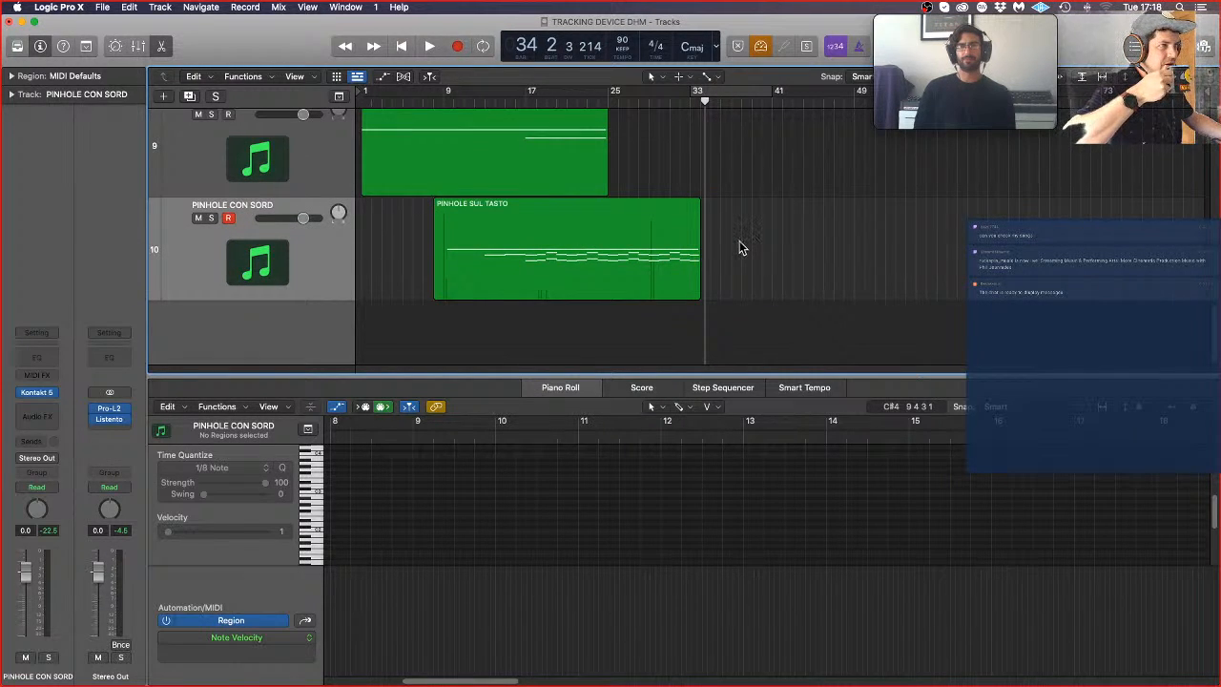
pyautogui.scroll(8, 741, 242)
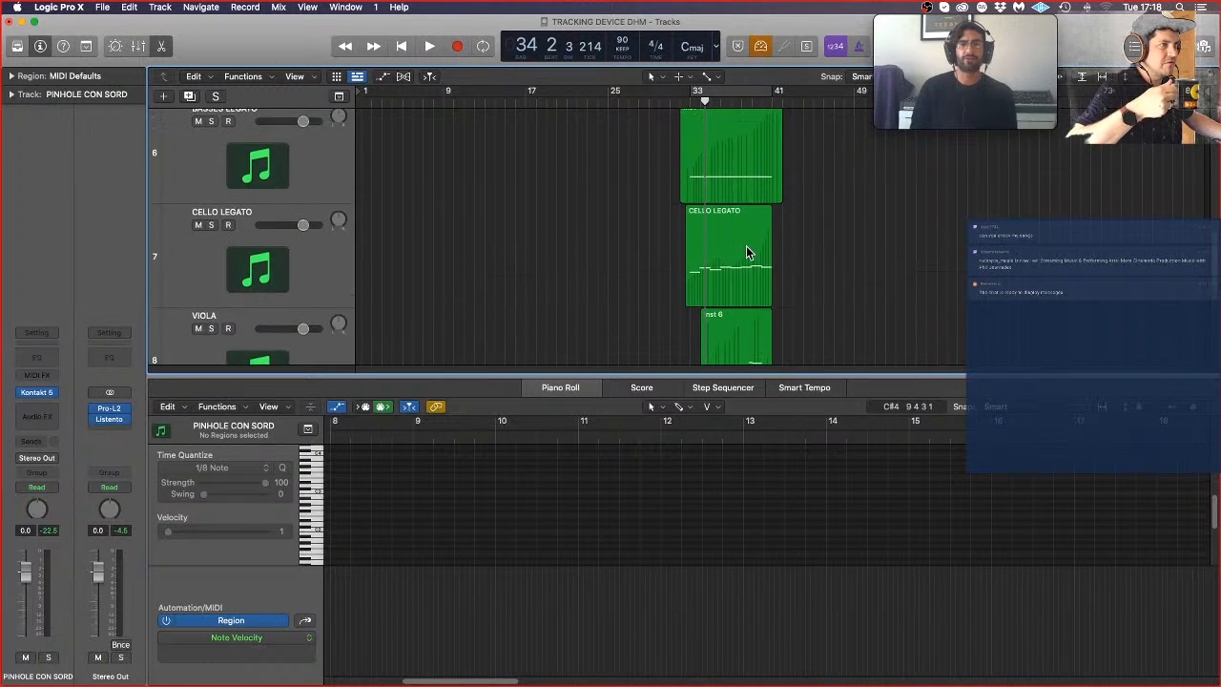
pyautogui.scroll(1, 746, 245)
pyautogui.click(751, 262)
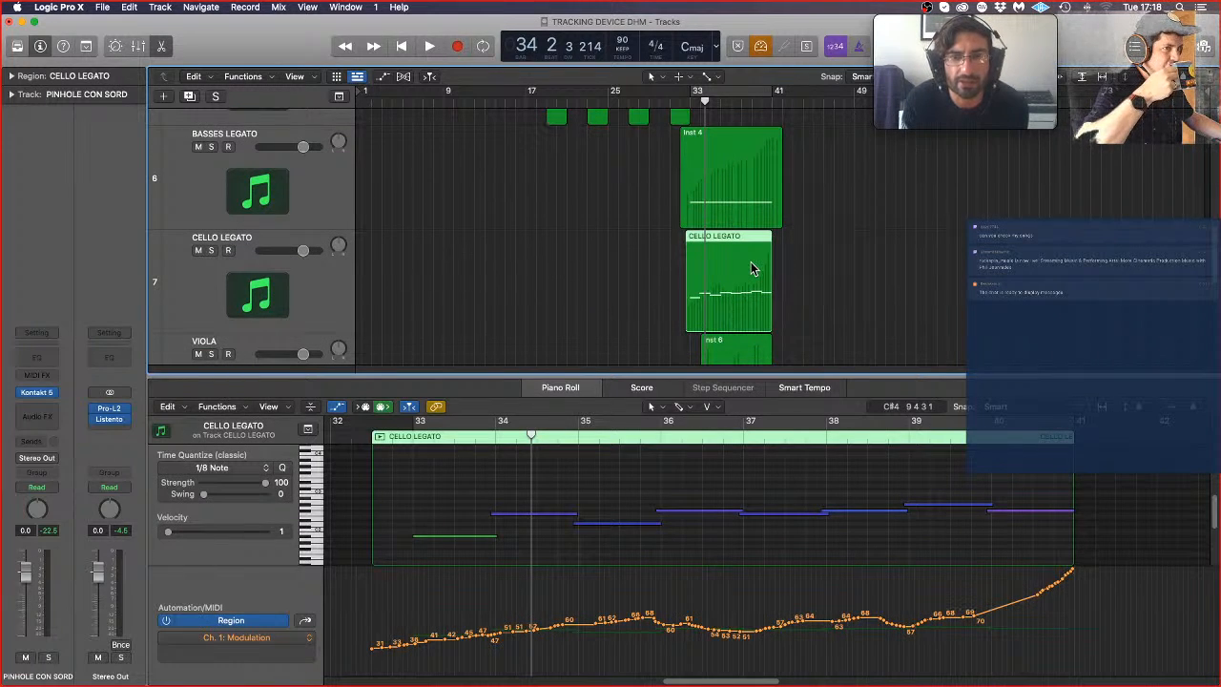
pyautogui.scroll(6, 770, 264)
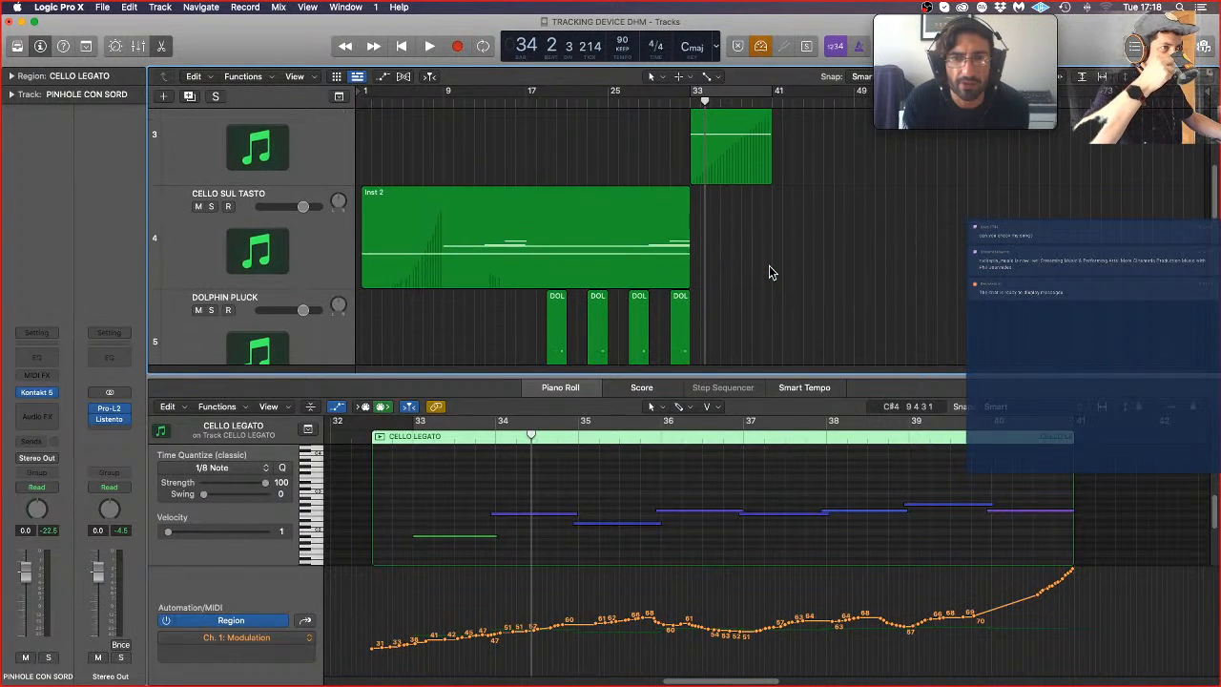
pyautogui.click(406, 223)
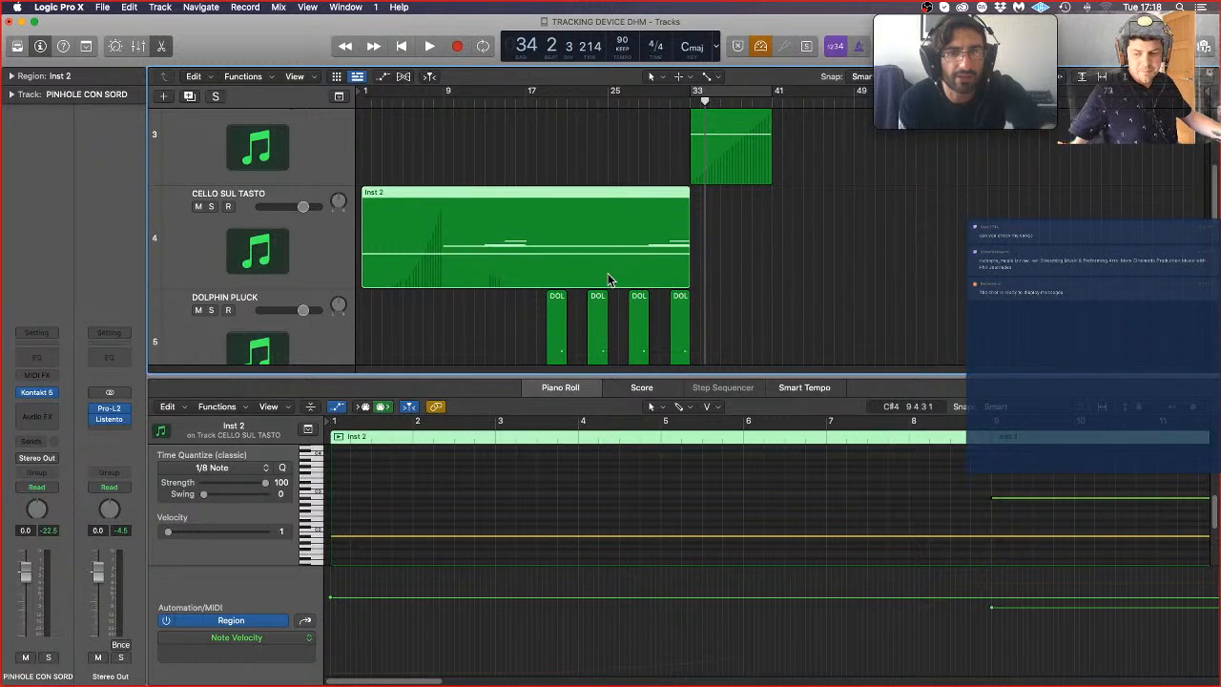
pyautogui.click(444, 103)
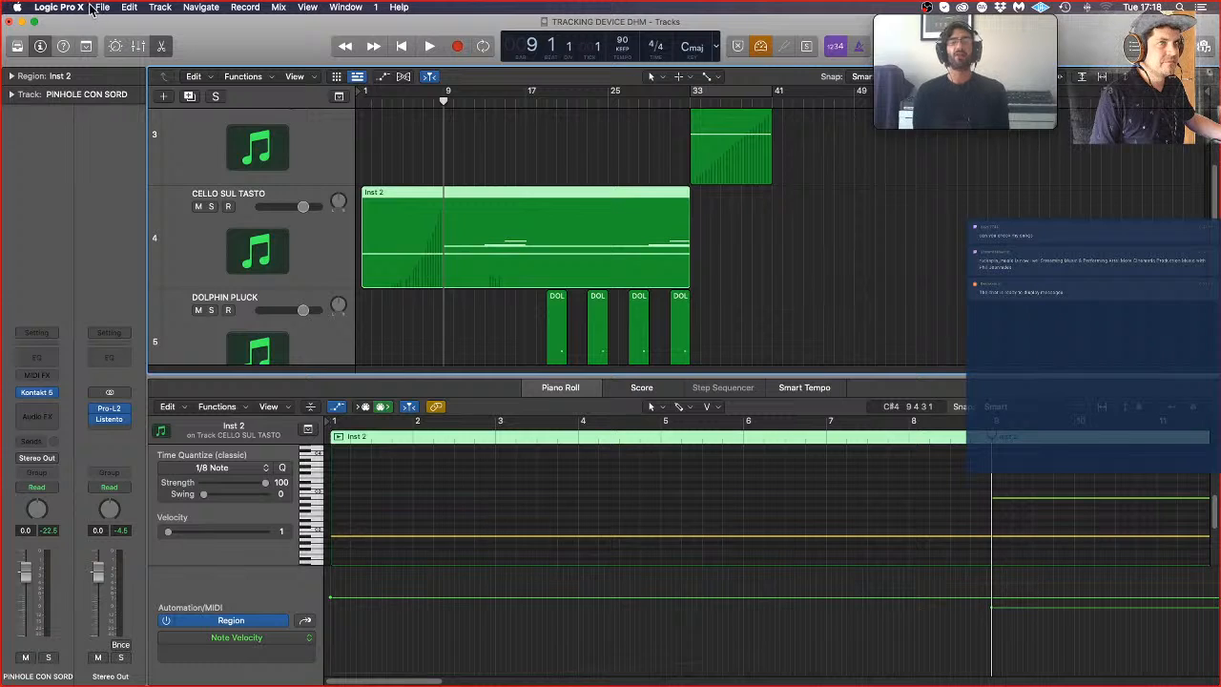
# Step: Enable chasing of Notes in the project's MIDI Chase settings, going through the MIDI Sync preferences, and close both settings windows
pyautogui.click(59, 7)
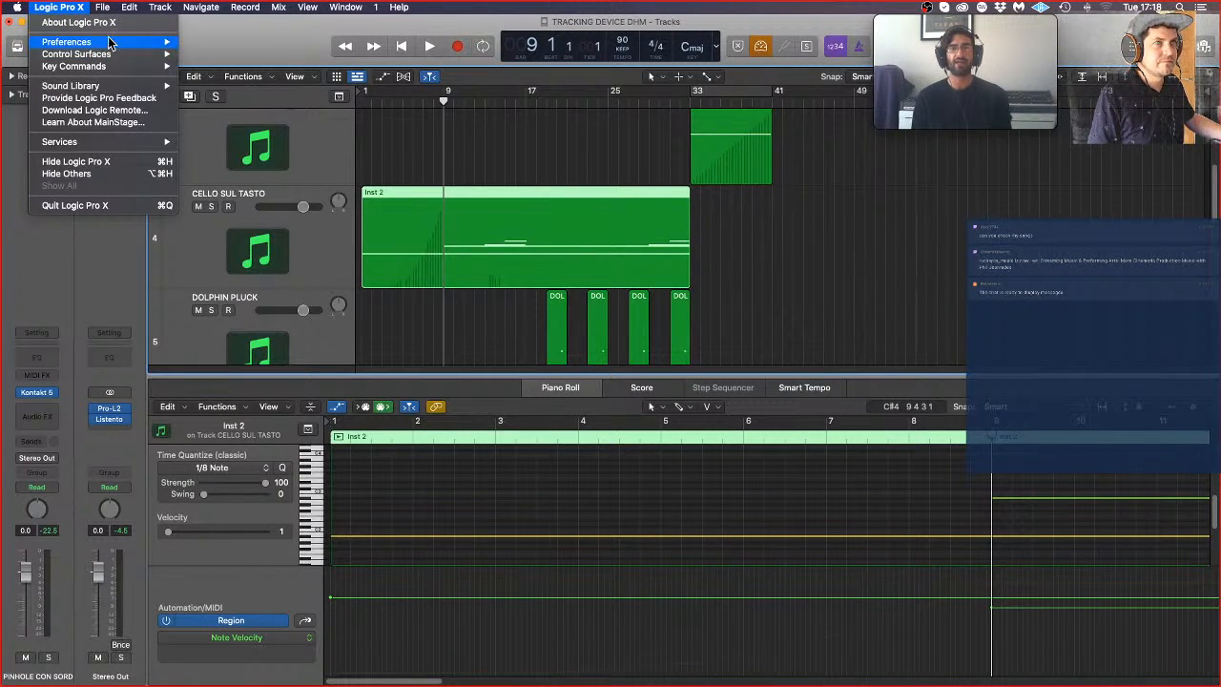
pyautogui.moveTo(111, 42)
pyautogui.click(246, 79)
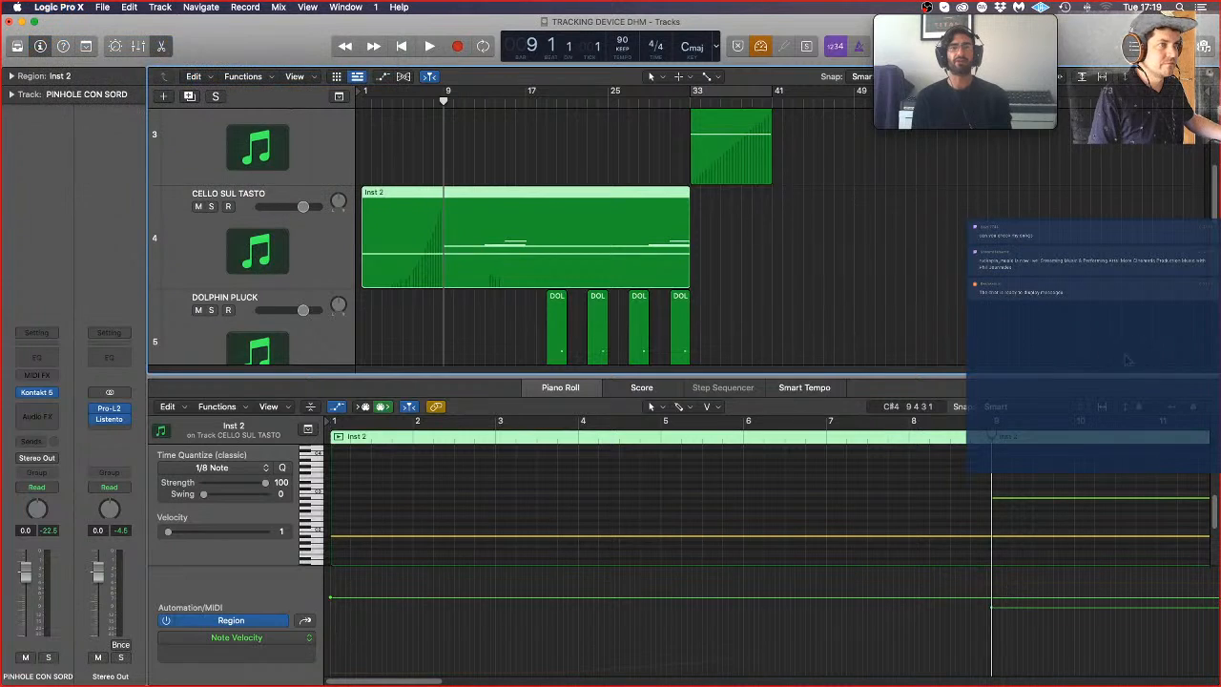
pyautogui.click(707, 246)
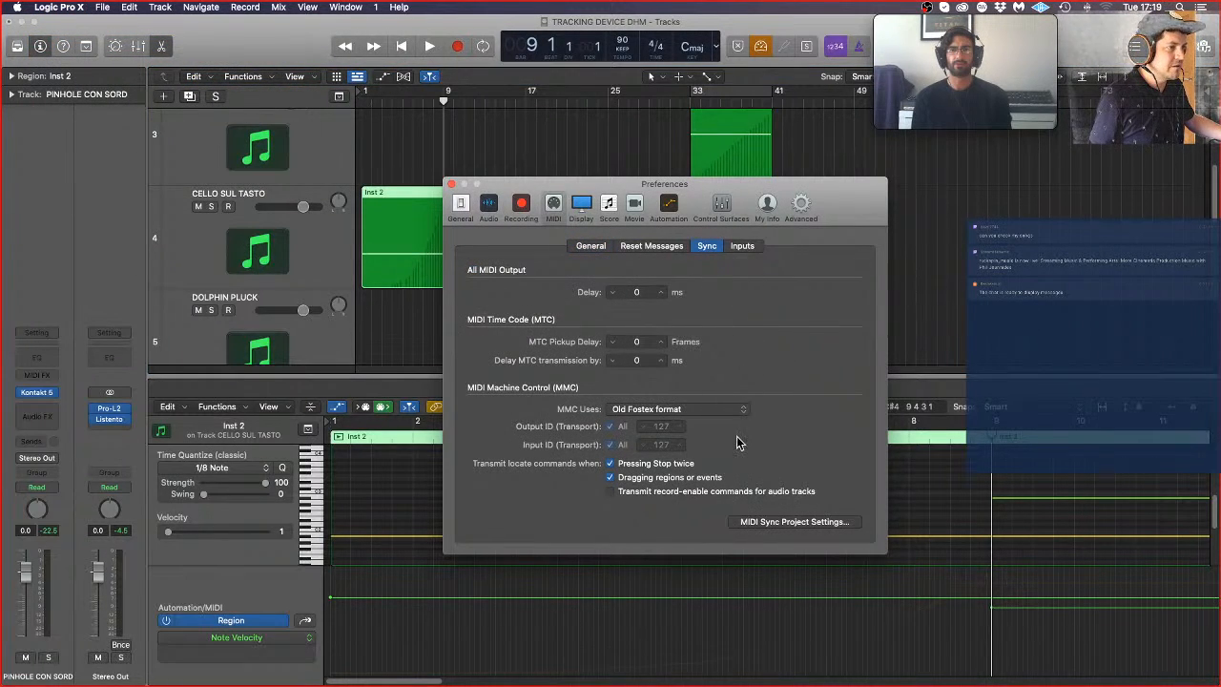
pyautogui.click(794, 522)
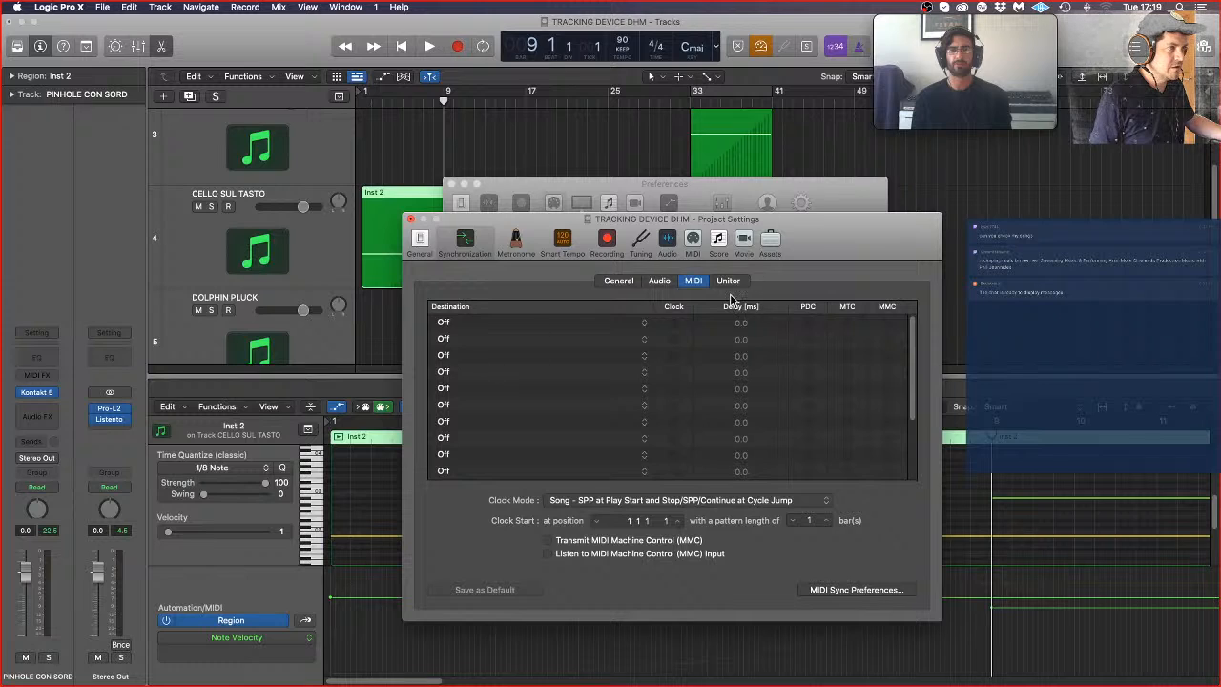
pyautogui.click(694, 240)
pyautogui.click(693, 282)
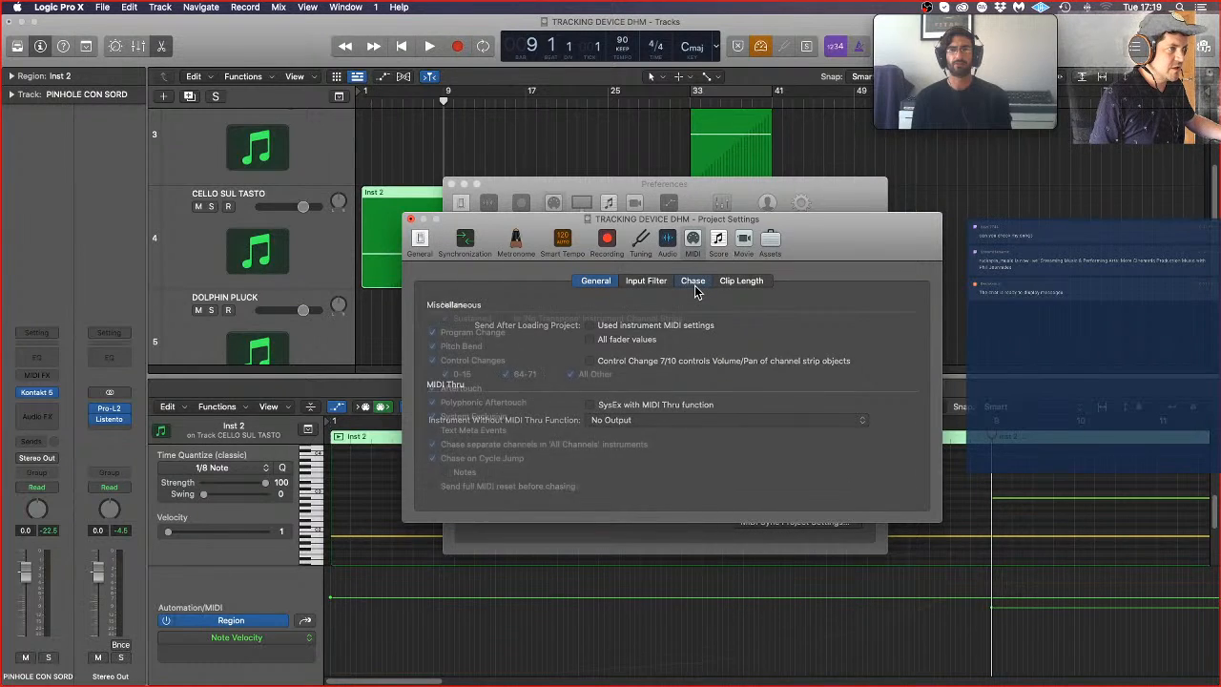
pyautogui.click(458, 304)
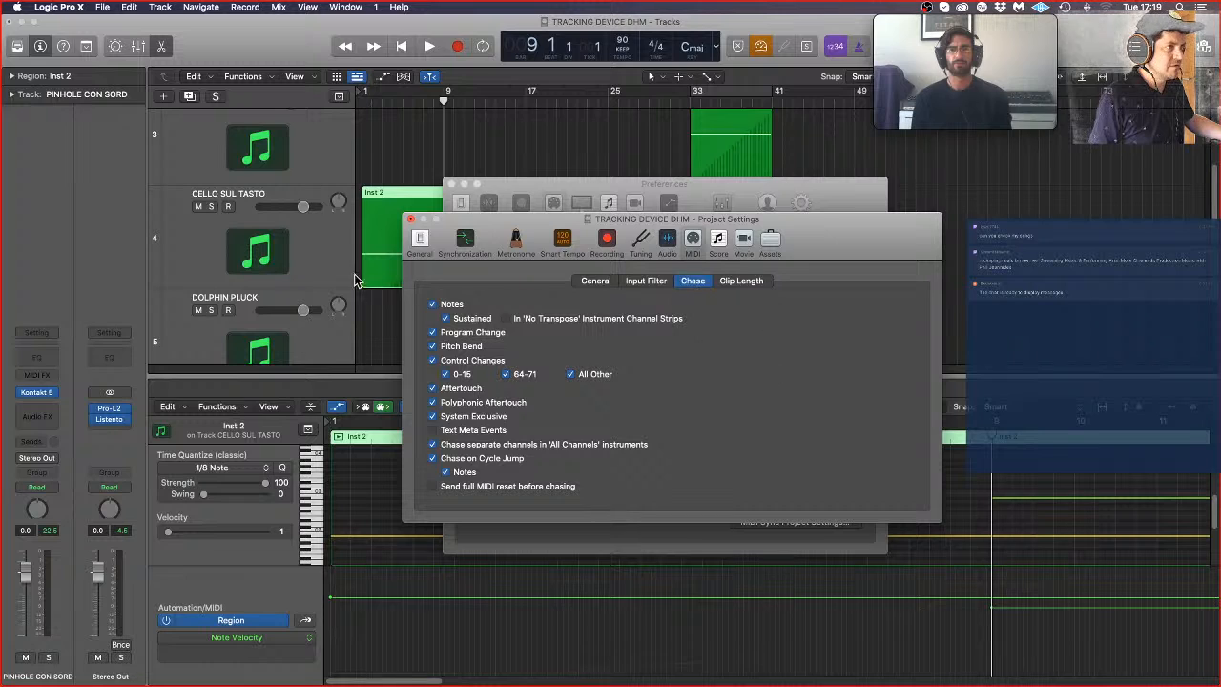
pyautogui.click(411, 220)
pyautogui.click(452, 184)
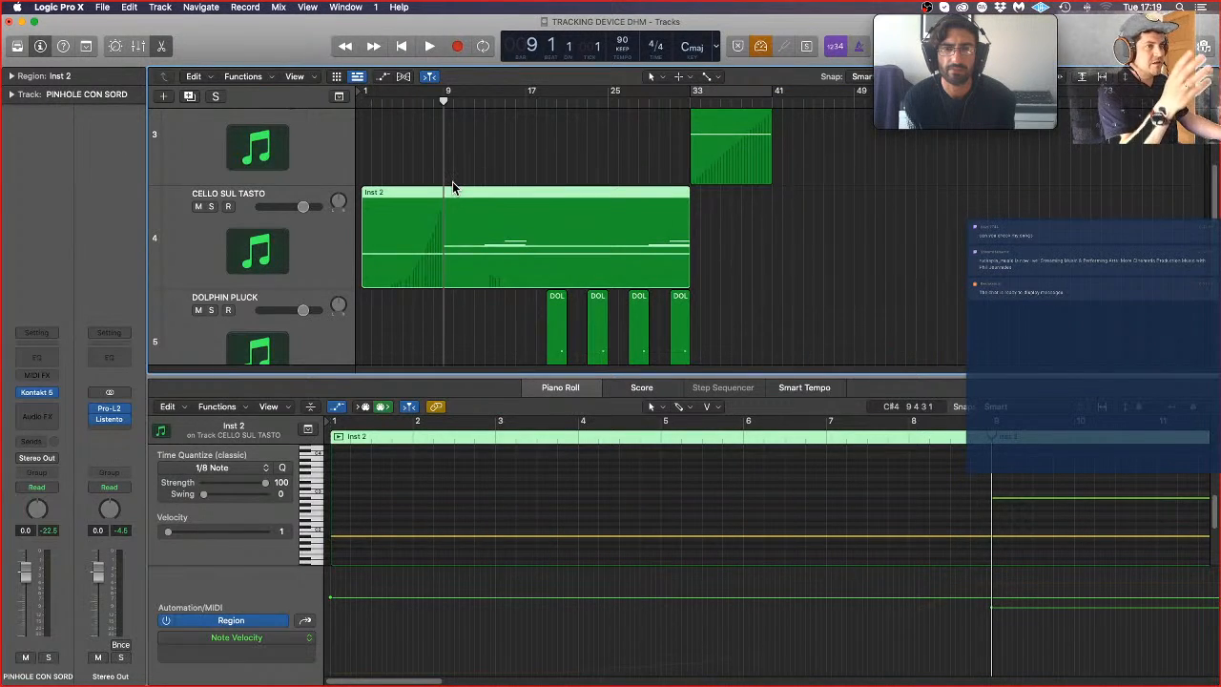
# Step: Deselect the cello region and play the arrangement from bar 8 to hear the sustained notes
pyautogui.click(502, 151)
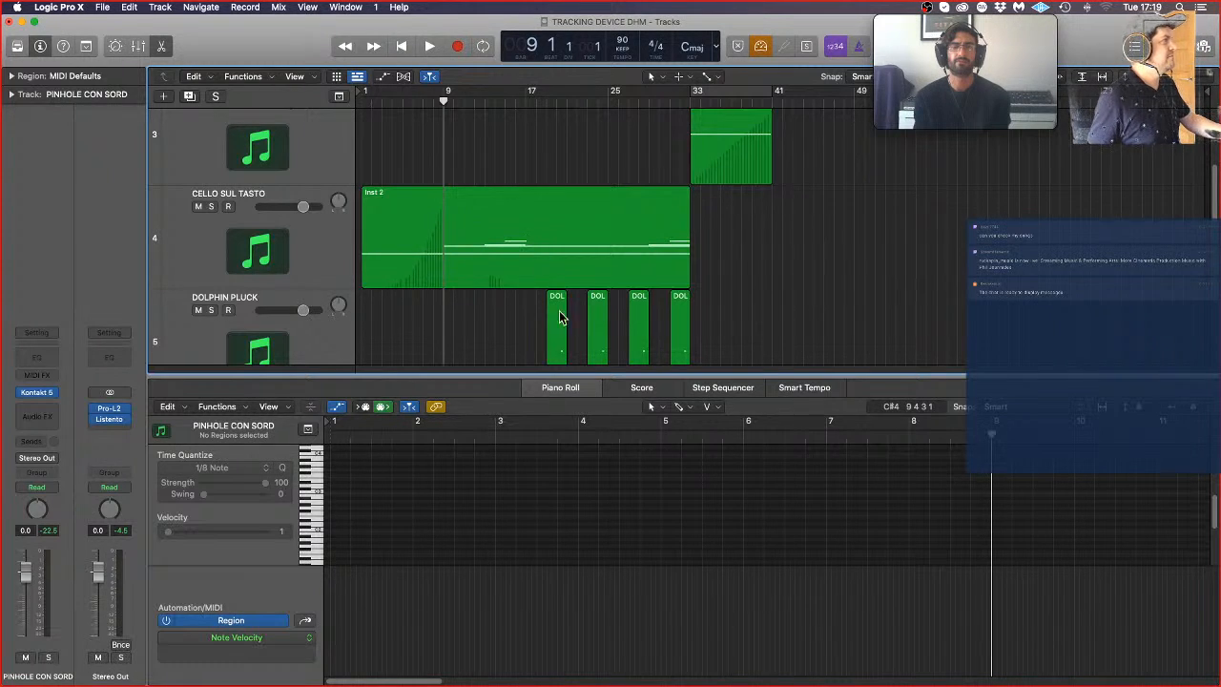
pyautogui.click(436, 101)
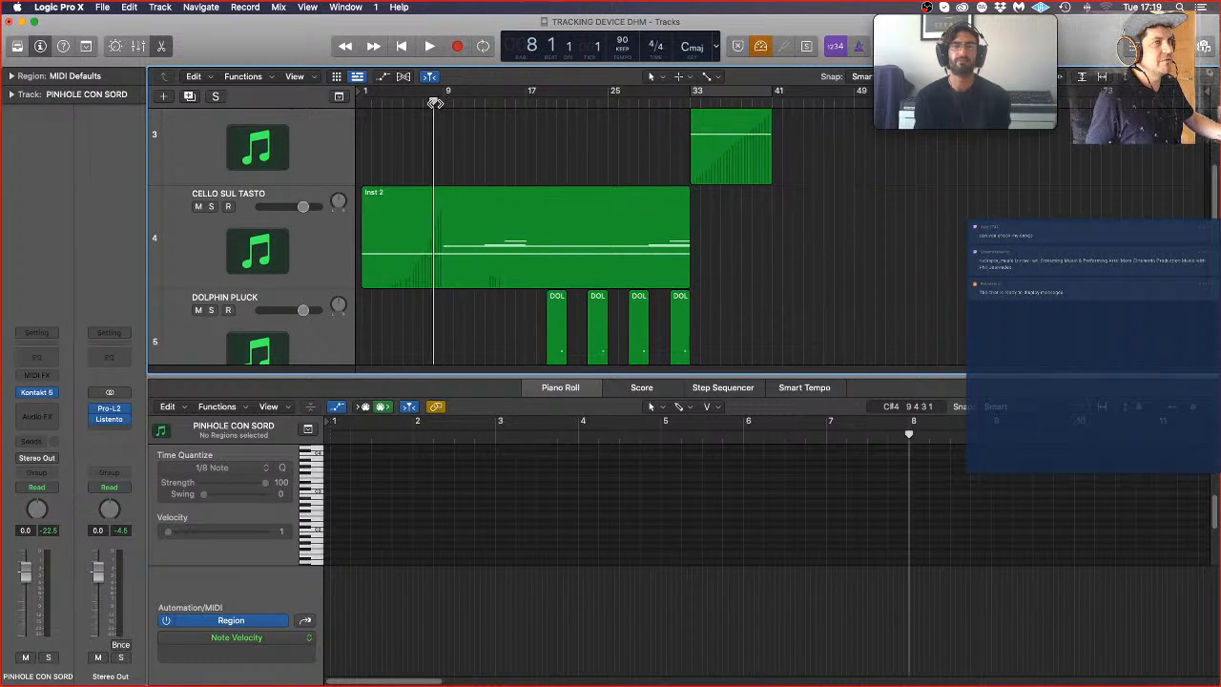
pyautogui.press('space')
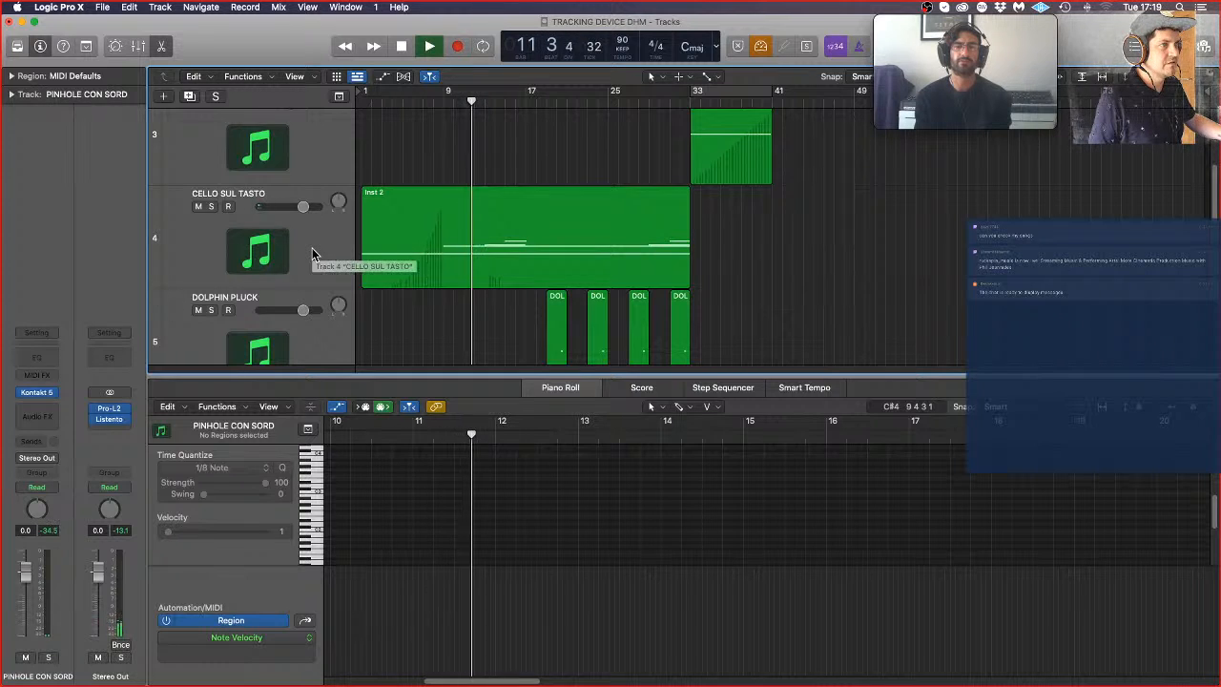
# Step: Shorten the note at bar 13 in the CELLO SUL TASTO region so it spans bar 14 to bar 15
pyautogui.click(613, 253)
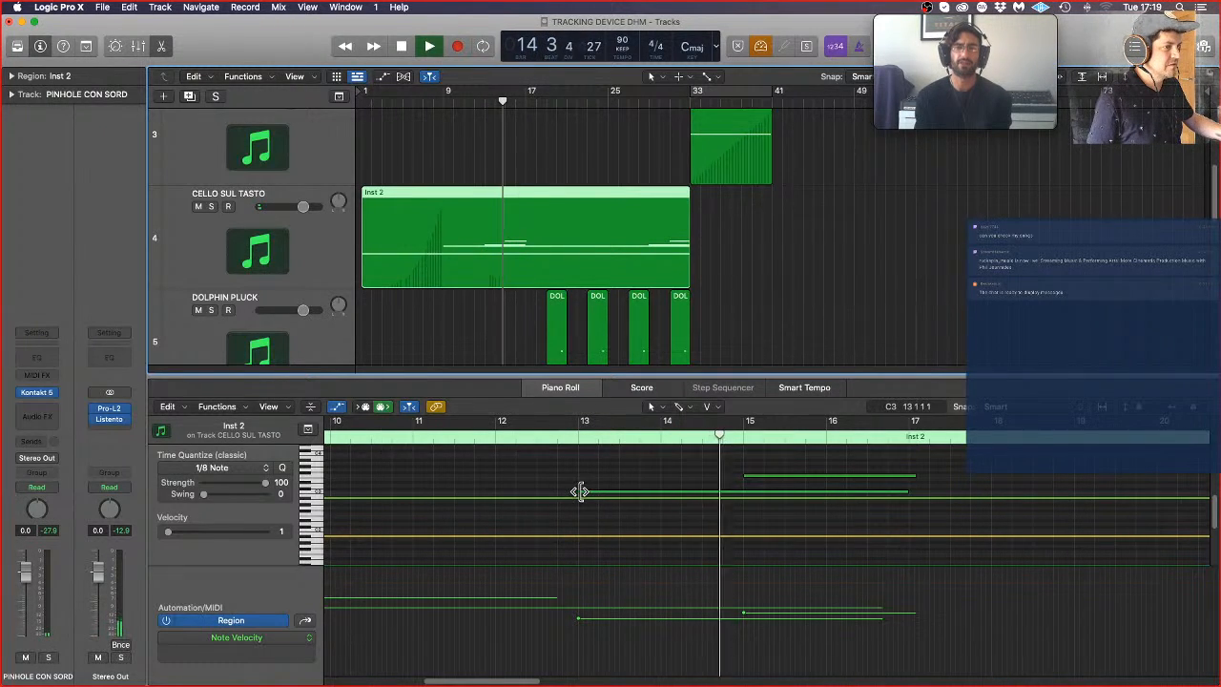
pyautogui.moveTo(579, 492)
pyautogui.moveTo(579, 492); pyautogui.dragTo(661, 492)
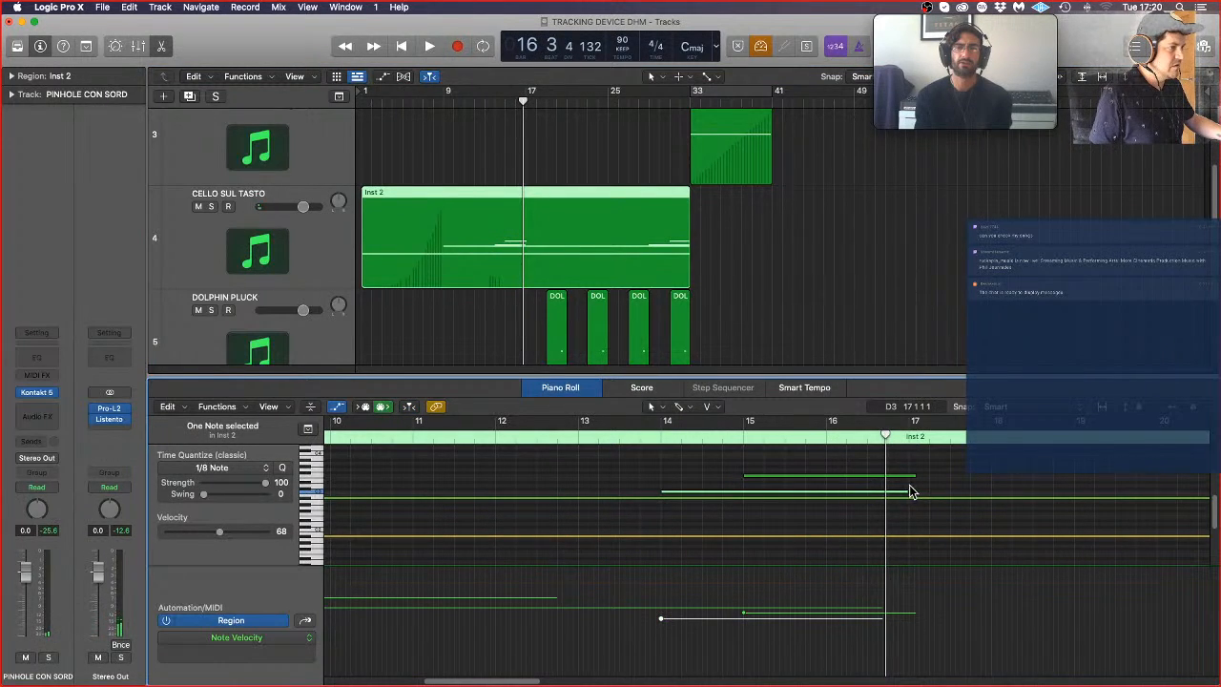
pyautogui.moveTo(907, 495); pyautogui.dragTo(743, 510)
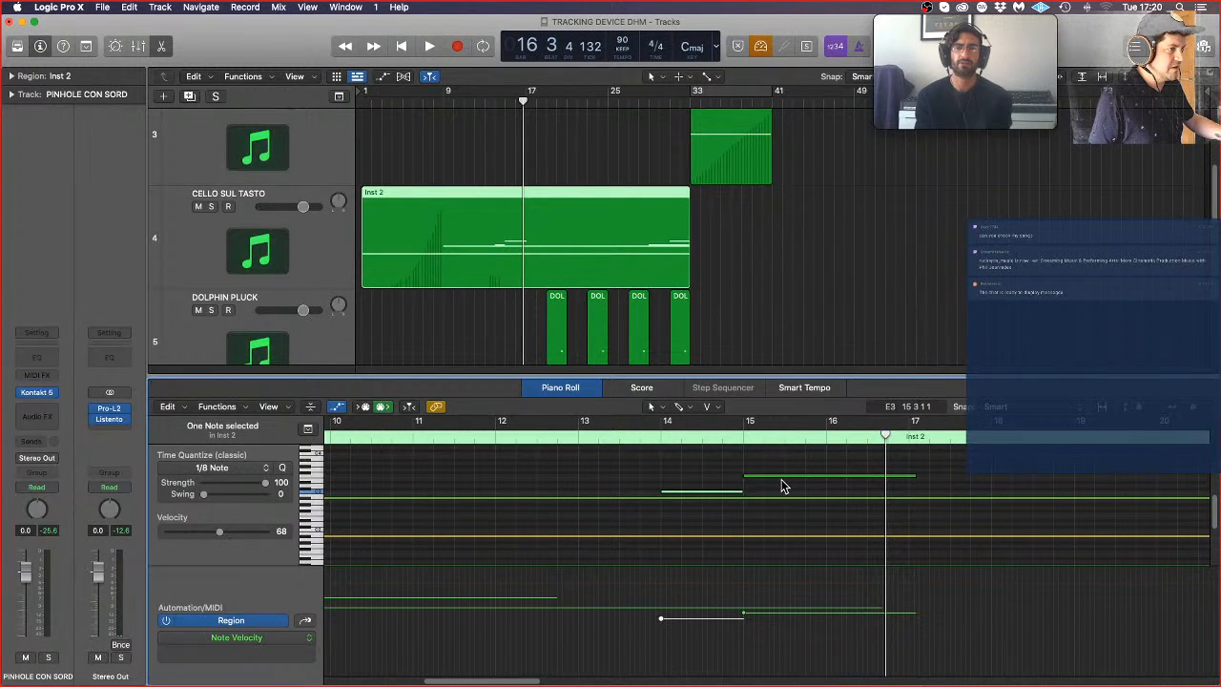
# Step: Resume playback and trim the F3 note at bar 15 to a length of exactly two bars
pyautogui.click(578, 436)
pyautogui.press('space')
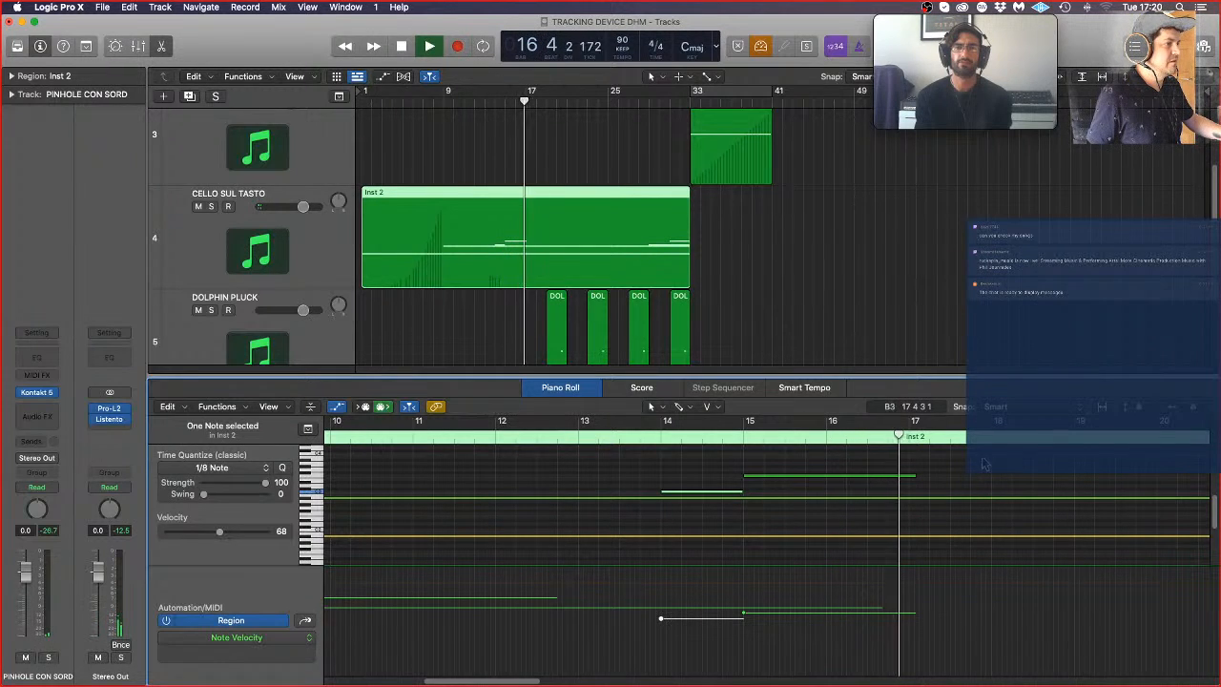
pyautogui.moveTo(915, 476); pyautogui.dragTo(906, 477)
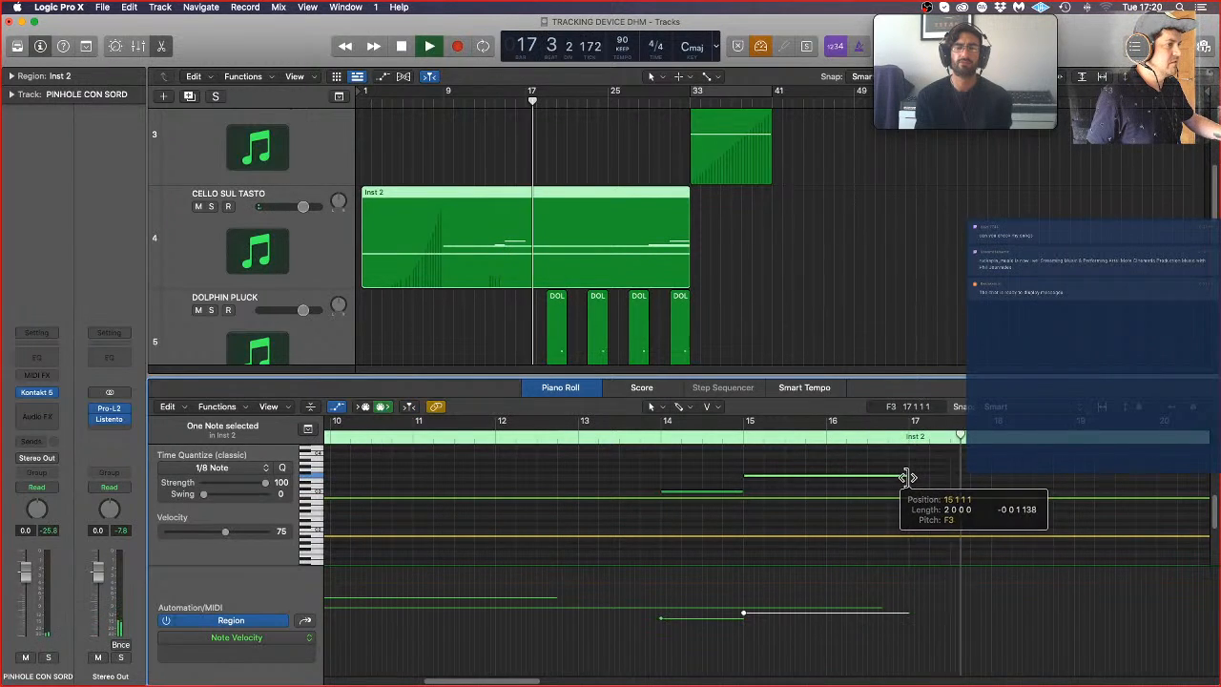
# Step: Trim the final F3 note, starting at bar 31, so it ends with the region at bar 33
pyautogui.press('super+Left')
pyautogui.press('super+Left')
pyautogui.press('super+Left')
pyautogui.press('super+Left')
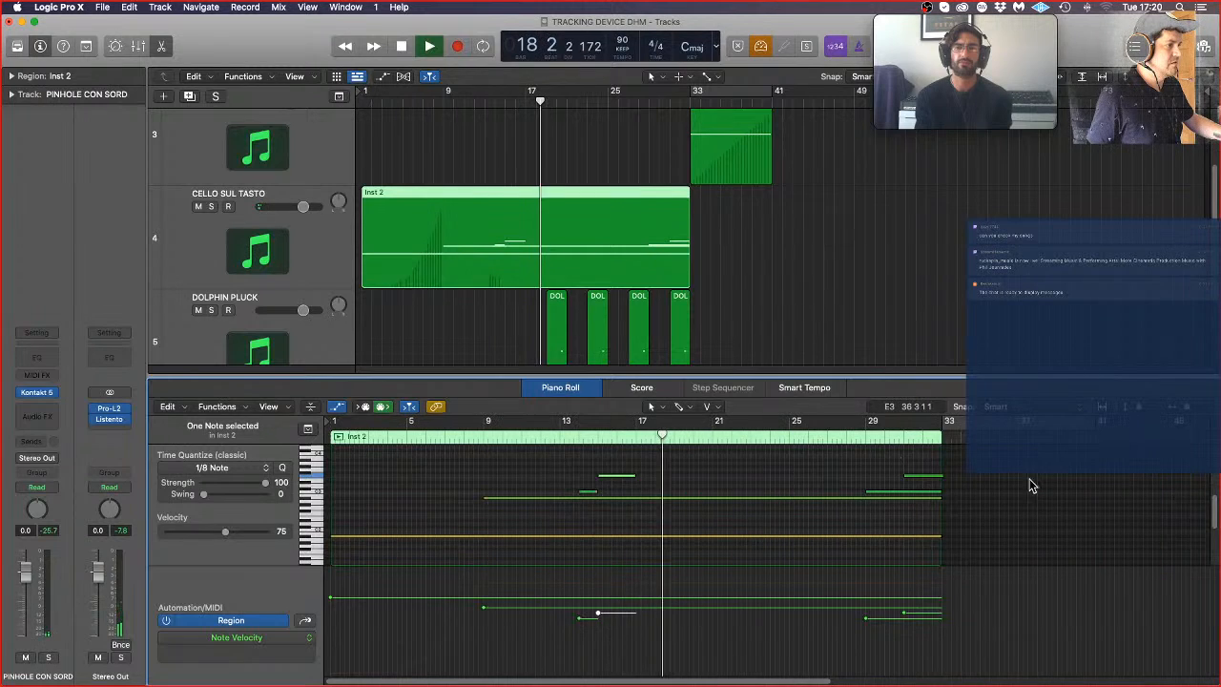
pyautogui.moveTo(938, 474); pyautogui.dragTo(935, 475)
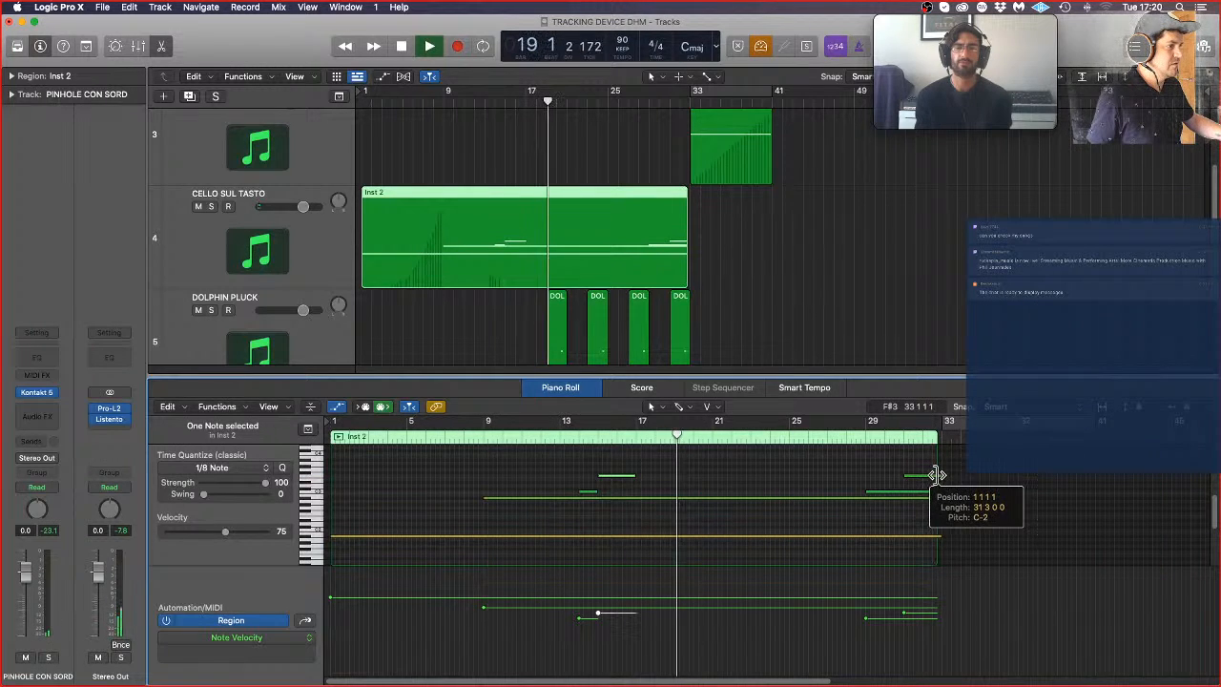
pyautogui.press('super+Right')
pyautogui.press('super+Right')
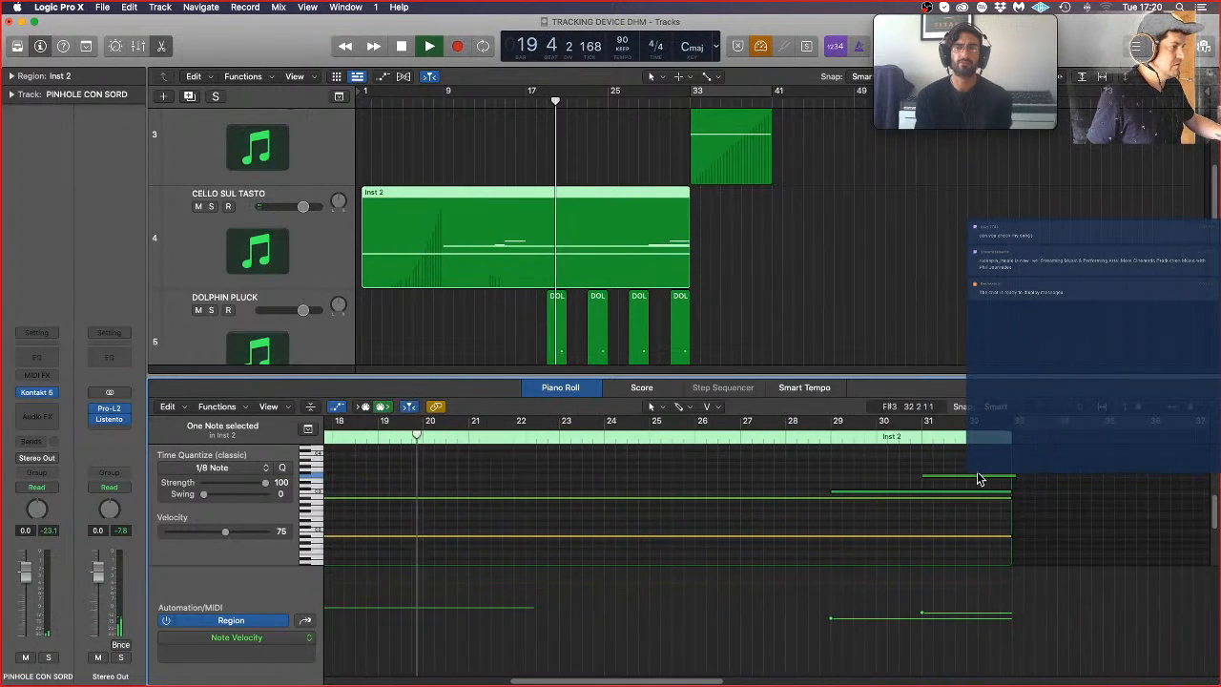
pyautogui.moveTo(1015, 477); pyautogui.dragTo(1006, 479)
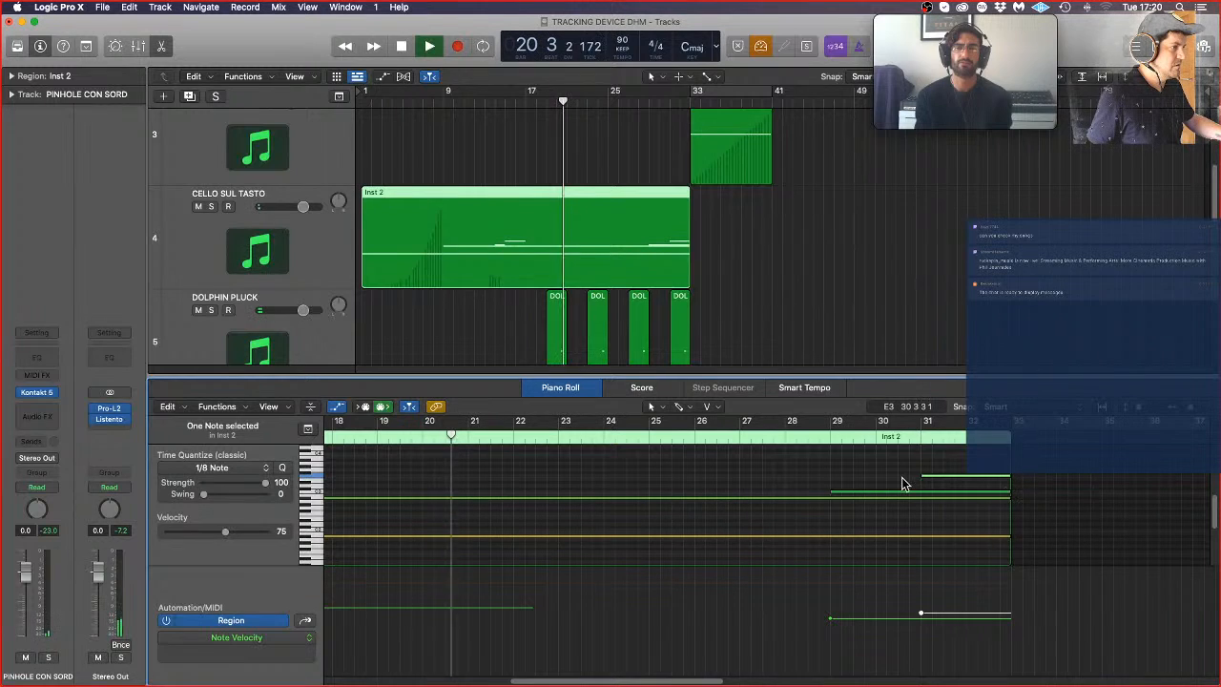
# Step: Stop playback and shorten the note at bar 29 in the cello region so it spans bar 30 to bar 31
pyautogui.click(899, 483)
pyautogui.scroll(-6, 895, 476)
pyautogui.scroll(2, 894, 475)
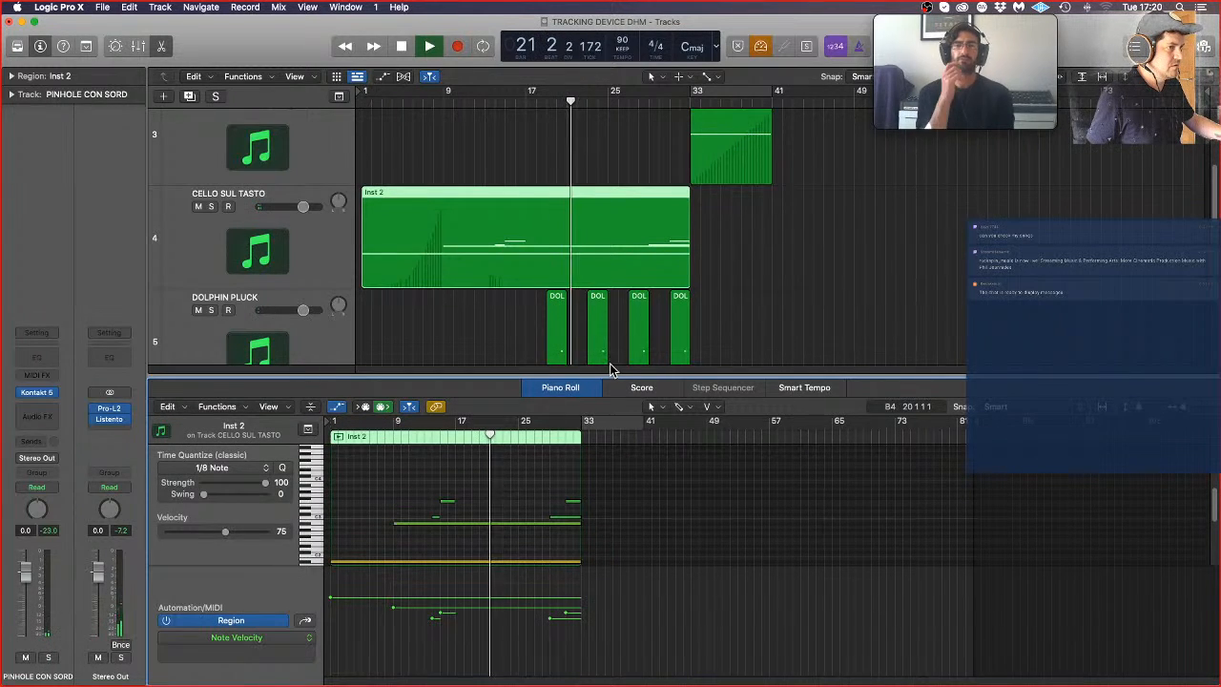
pyautogui.press('space')
pyautogui.press('e')
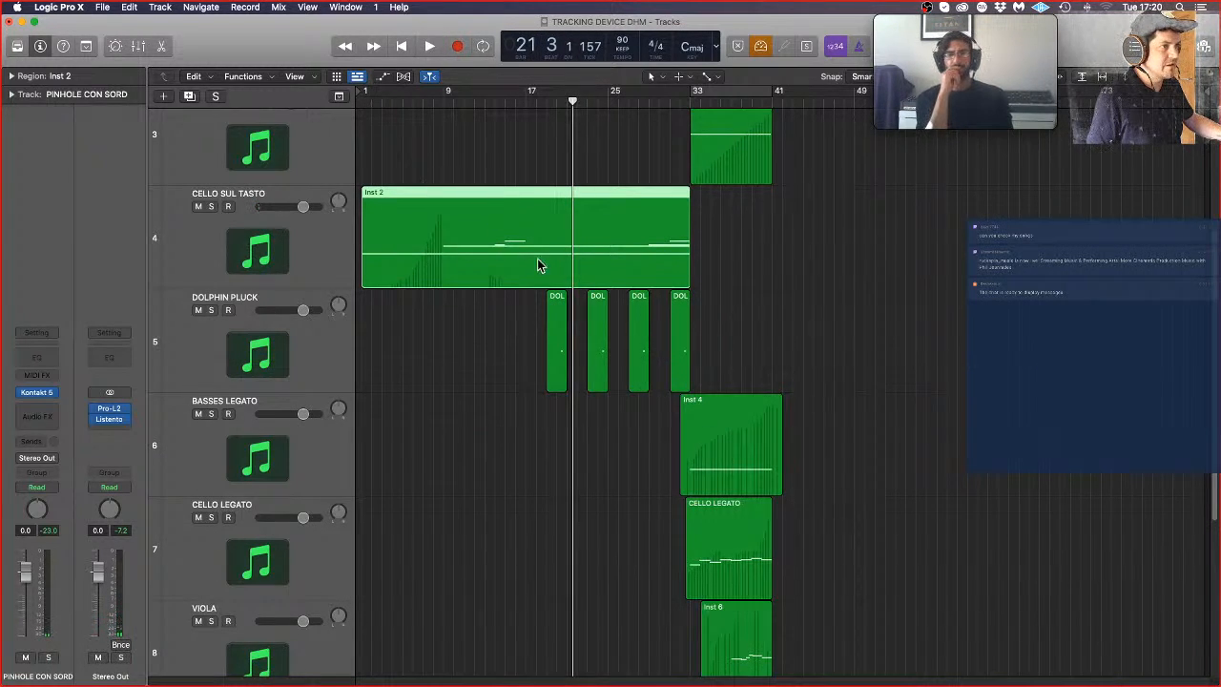
pyautogui.press('e')
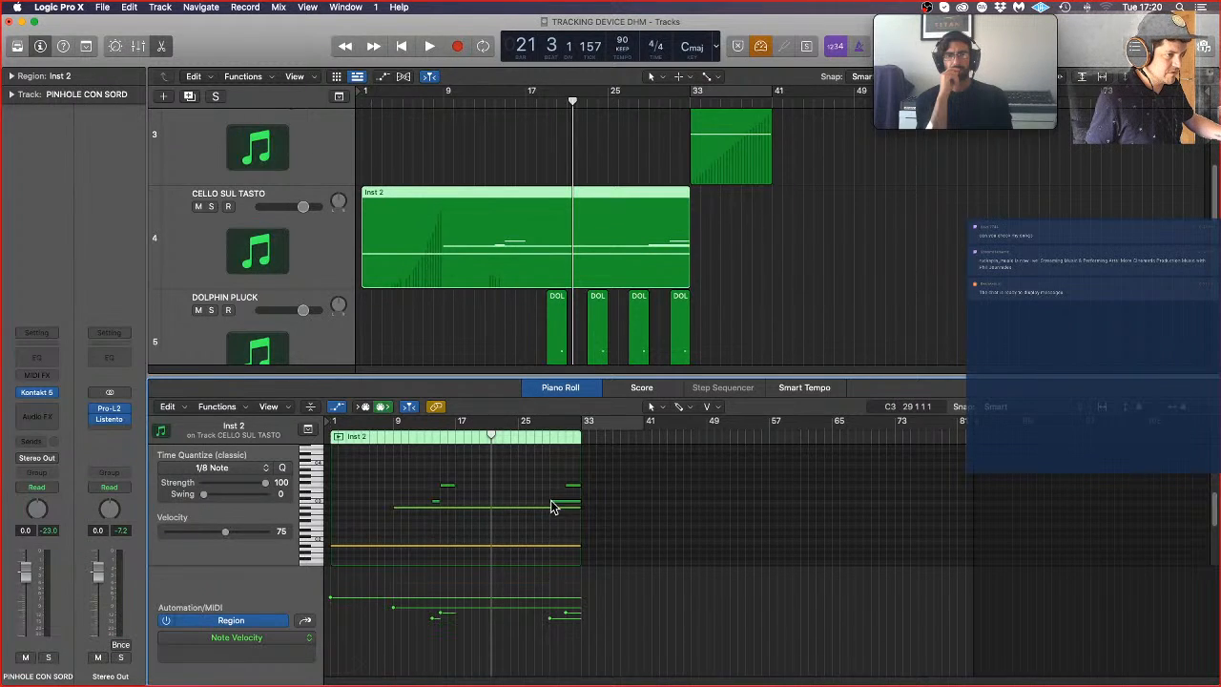
pyautogui.moveTo(551, 501); pyautogui.dragTo(566, 502)
pyautogui.click(530, 469)
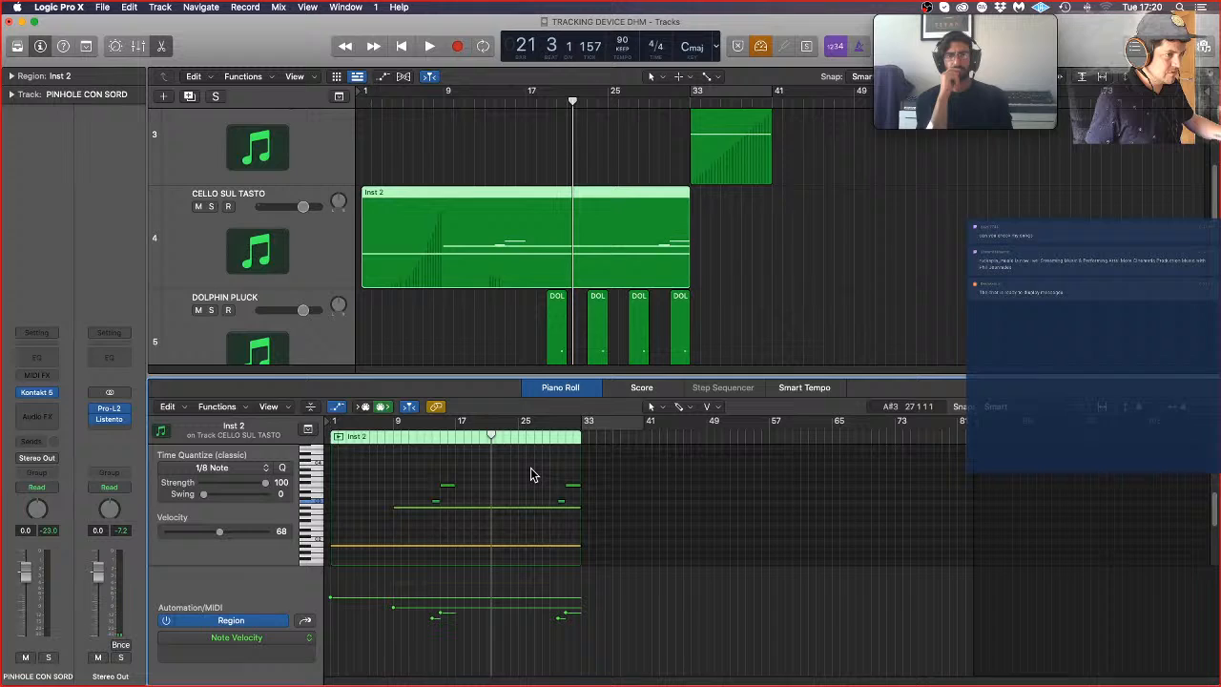
# Step: Play the cello part from about bar 7 and delete the two short passing notes at bars 14 and 30
pyautogui.doubleClick(377, 435)
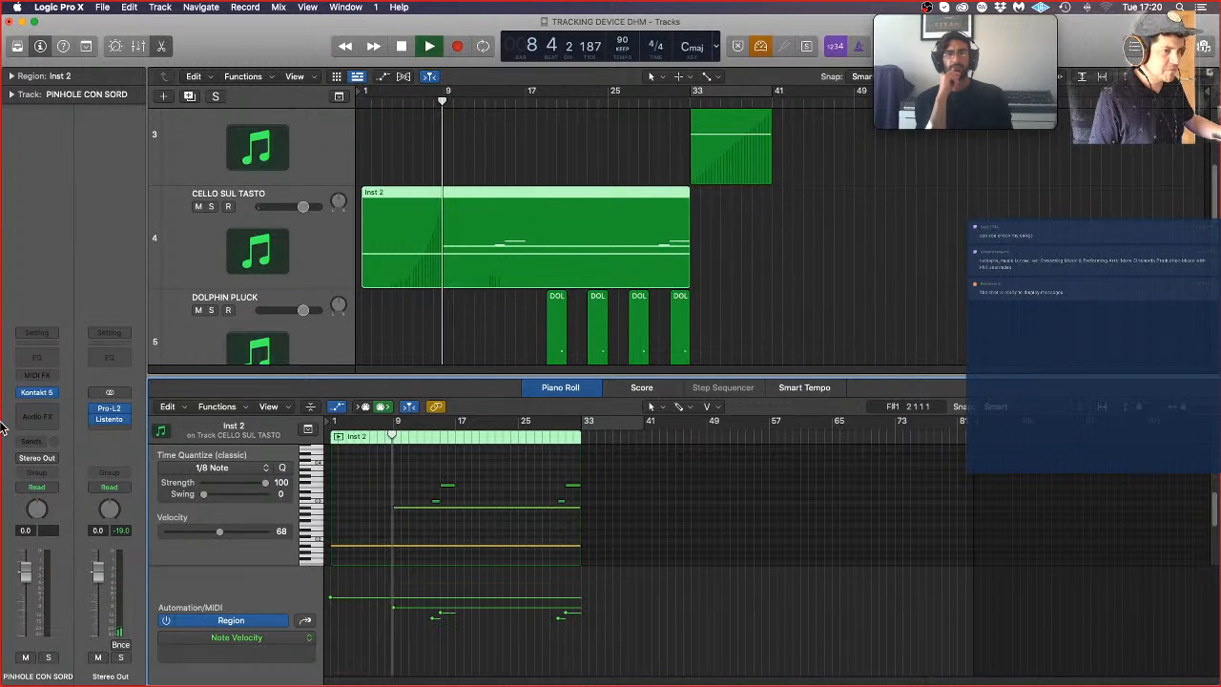
pyautogui.moveTo(2, 203)
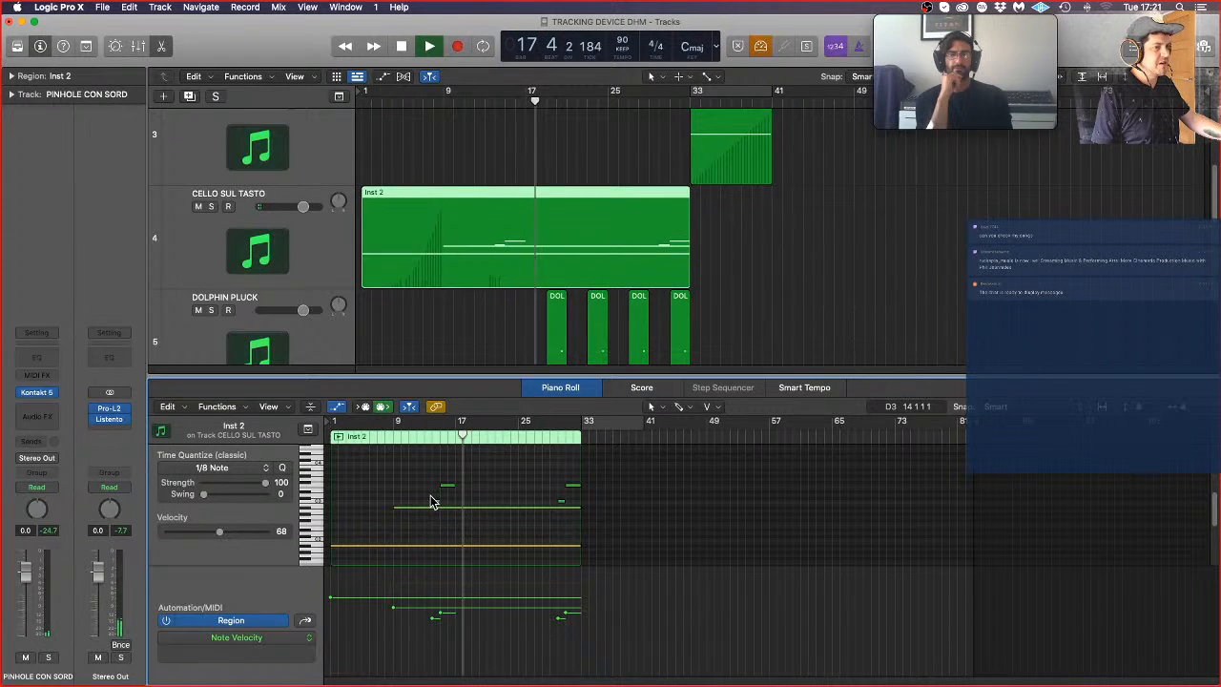
pyautogui.moveTo(430, 502); pyautogui.dragTo(576, 505)
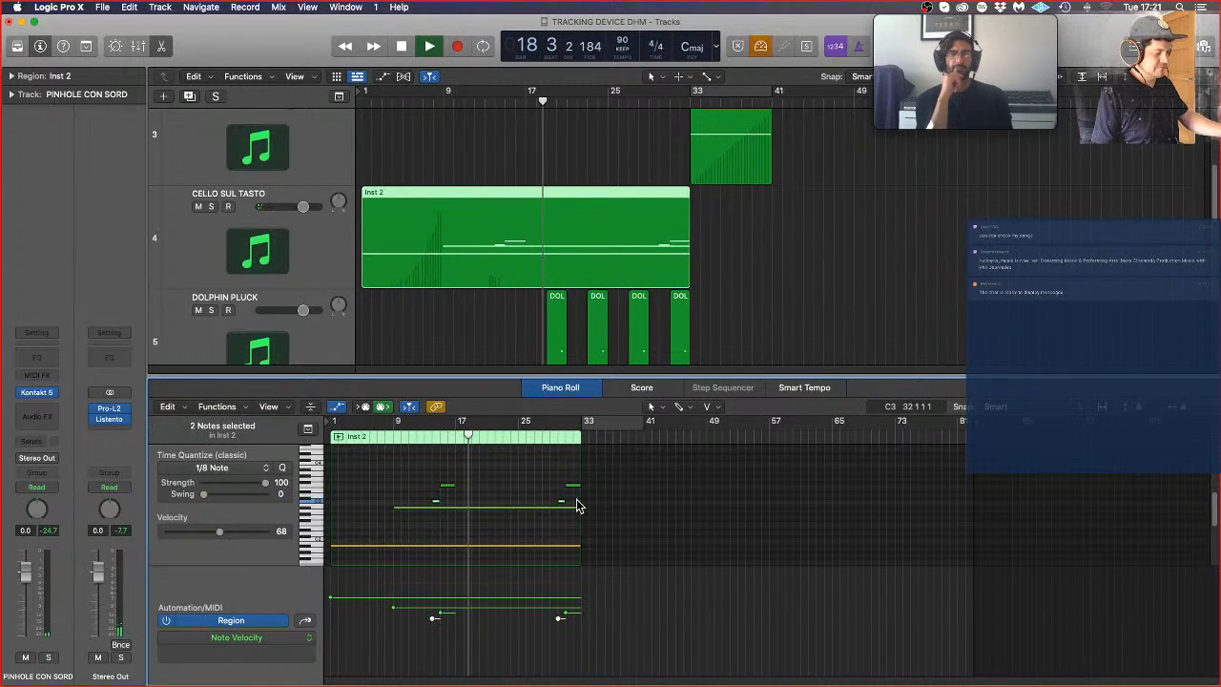
pyautogui.press('Delete')
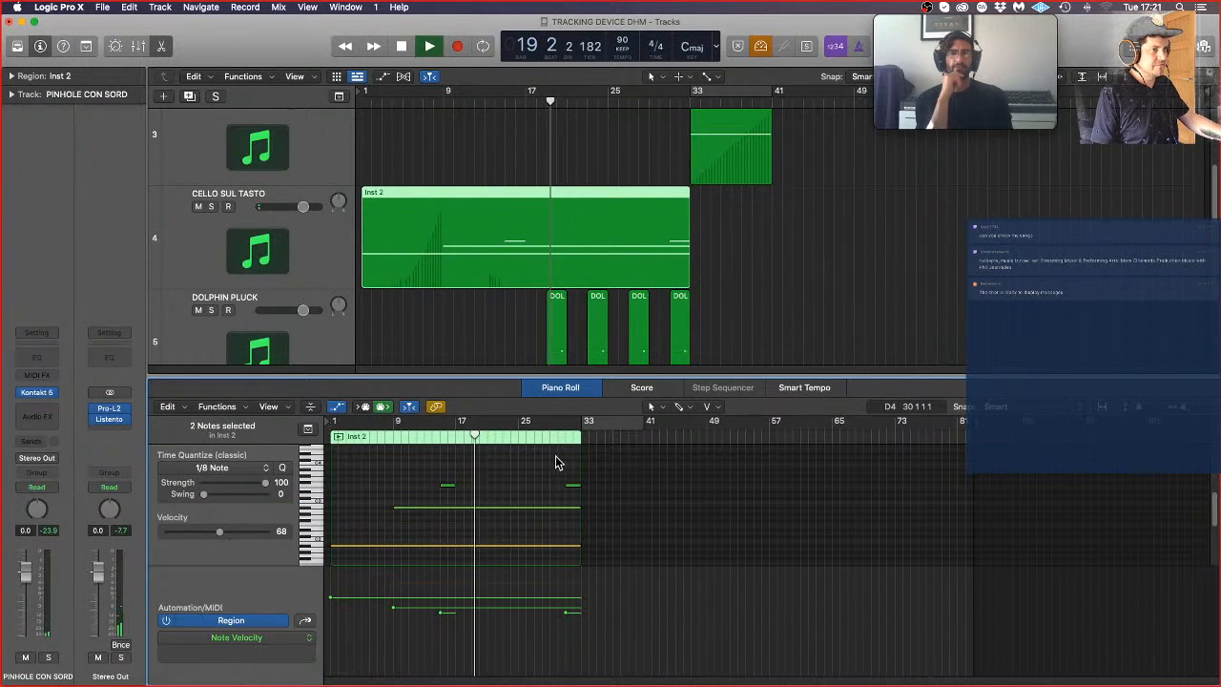
# Step: Close the Piano Roll and bring the PINHOLE SUL TASTO and PINHOLE CON SORD tracks into view
pyautogui.press('e')
pyautogui.scroll(-2, 745, 442)
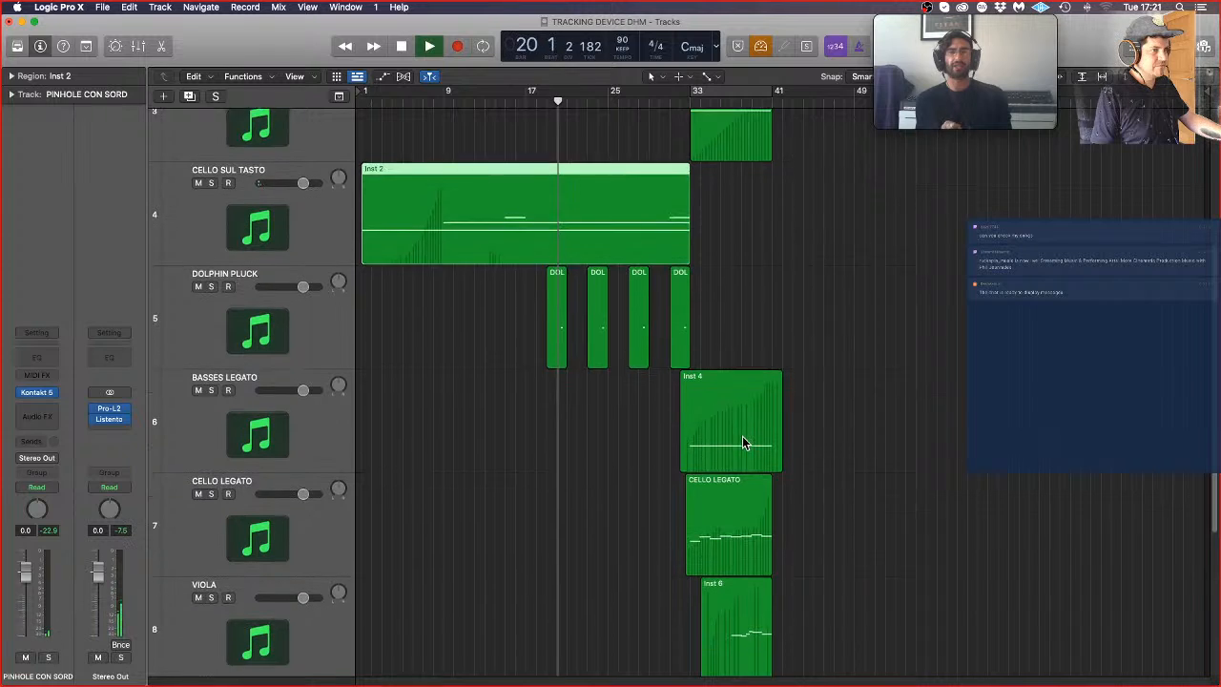
pyautogui.scroll(-5, 745, 448)
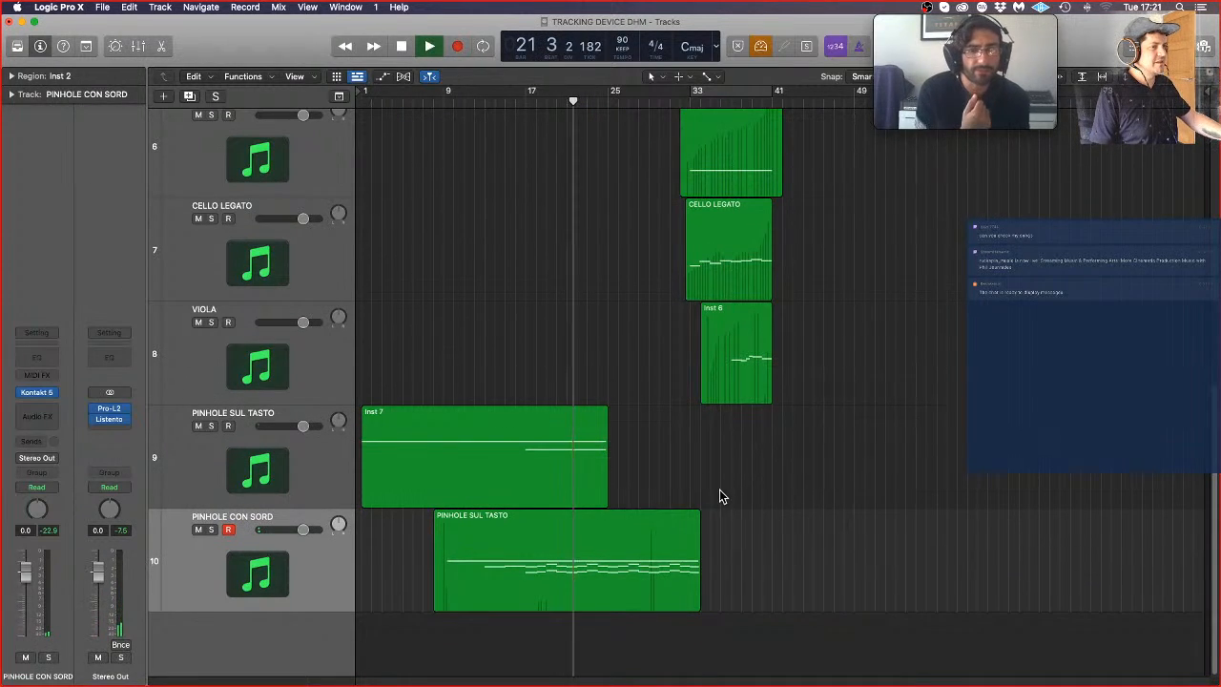
# Step: Disarm recording on the PINHOLE CON SORD track and check its Kontakt instrument, closing the plug-in window again
pyautogui.click(534, 593)
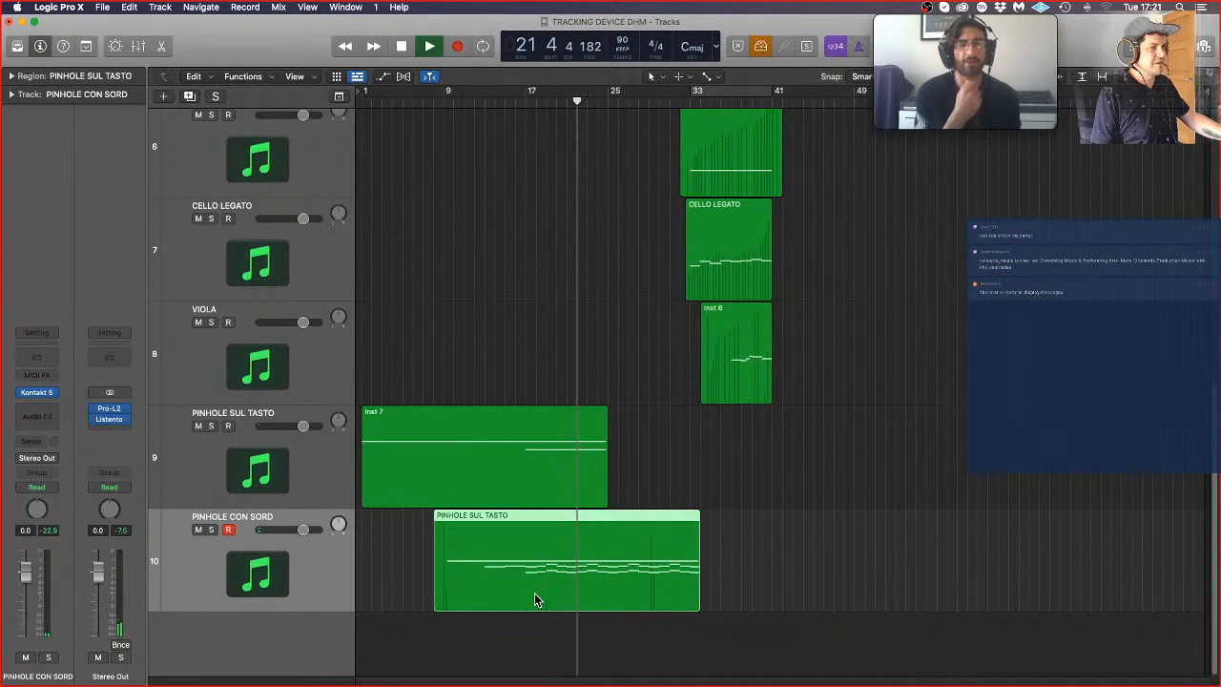
pyautogui.click(228, 530)
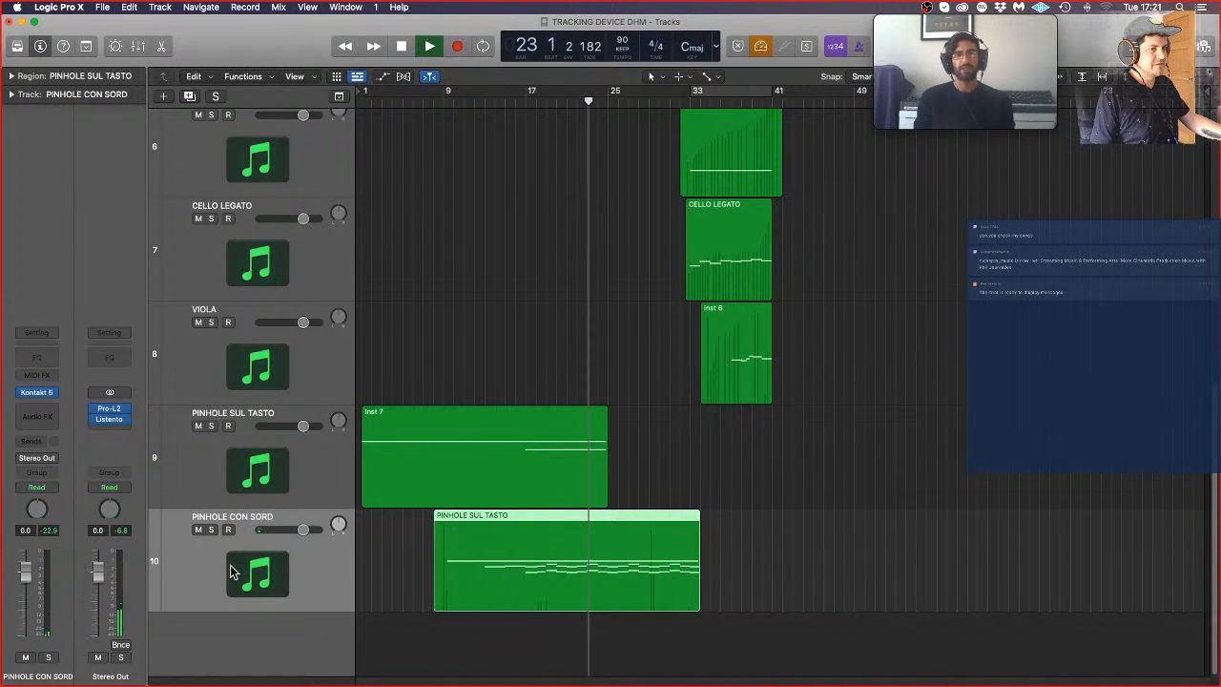
pyautogui.click(35, 394)
pyautogui.moveTo(67, 451)
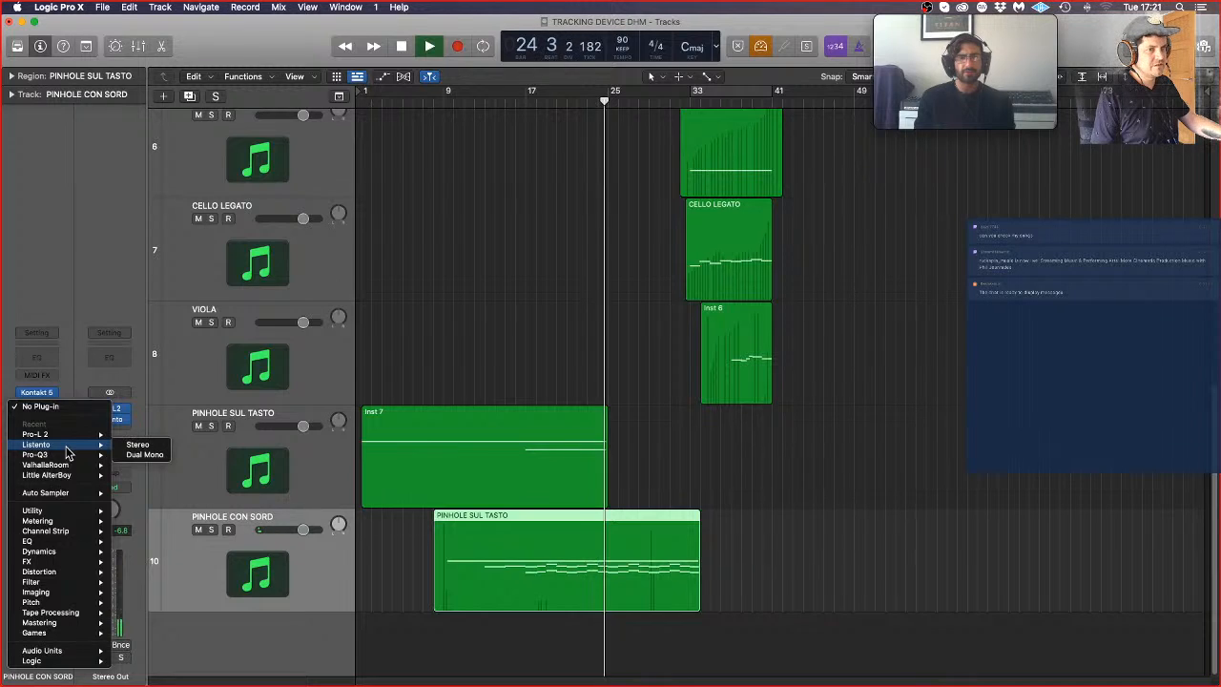
pyautogui.moveTo(57, 551)
pyautogui.moveTo(168, 555)
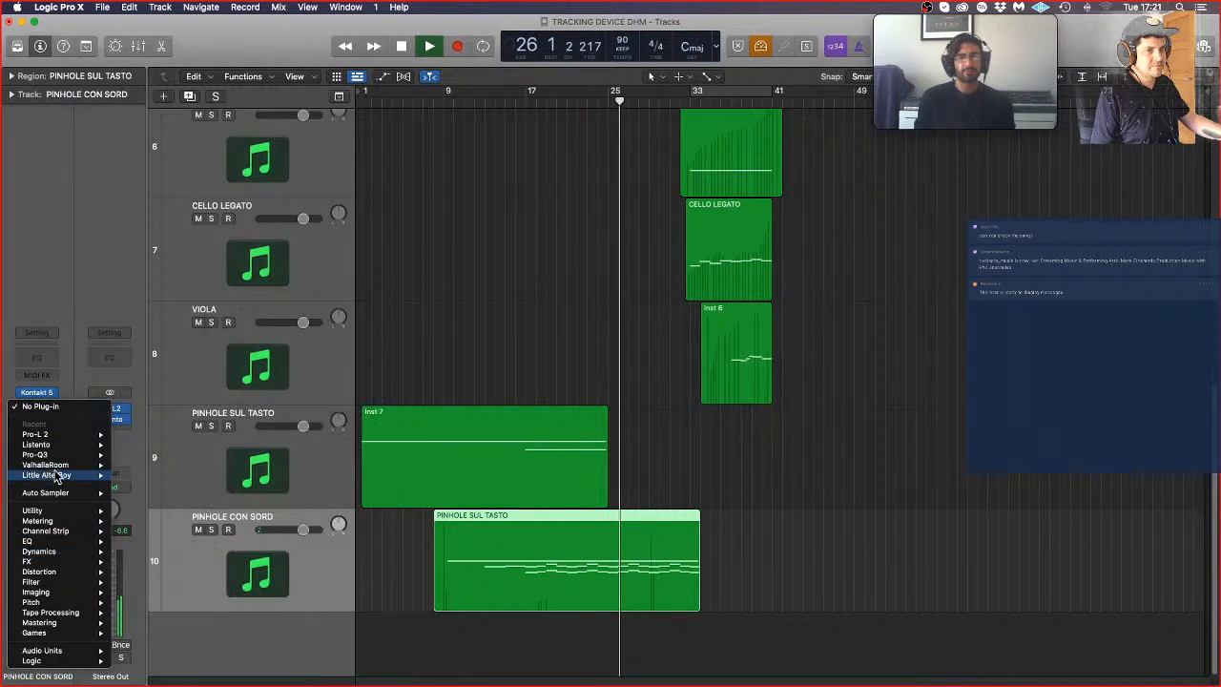
pyautogui.click(40, 394)
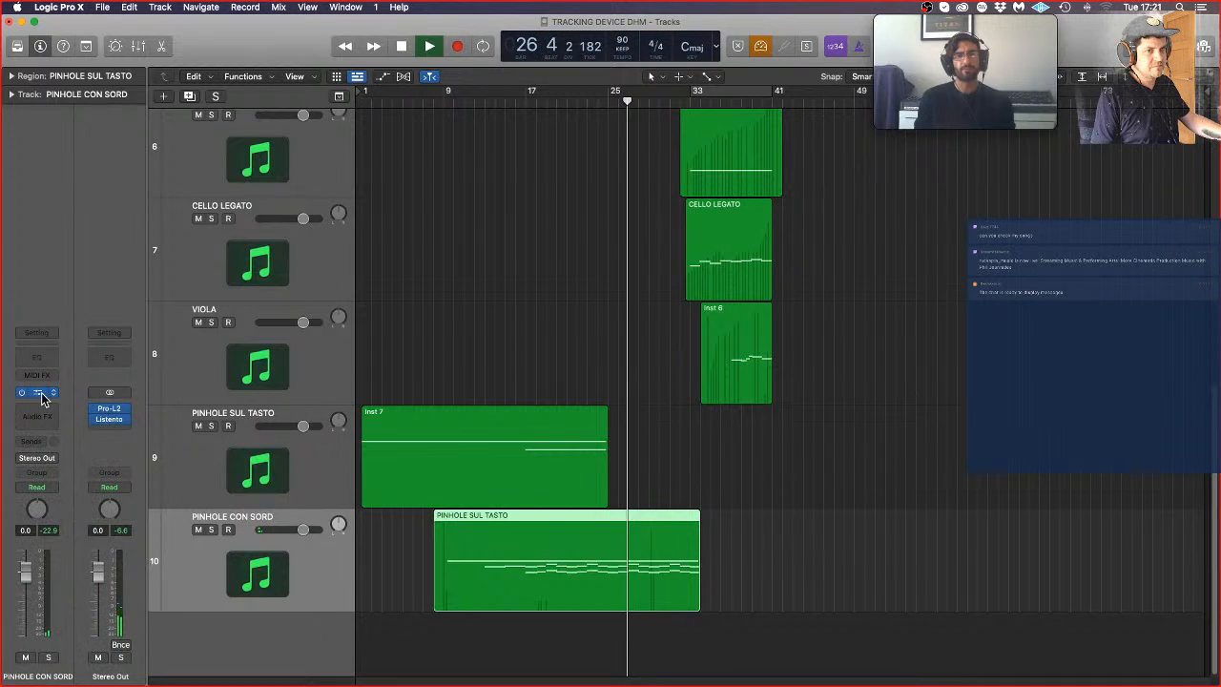
pyautogui.click(38, 393)
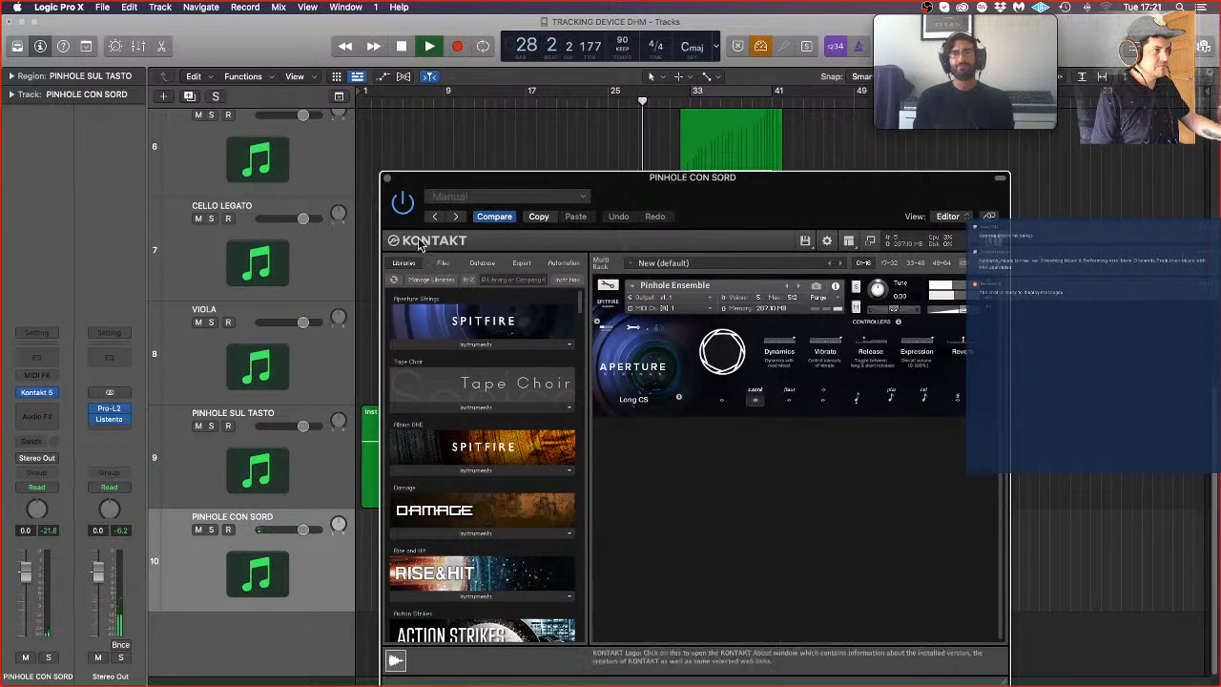
pyautogui.click(388, 179)
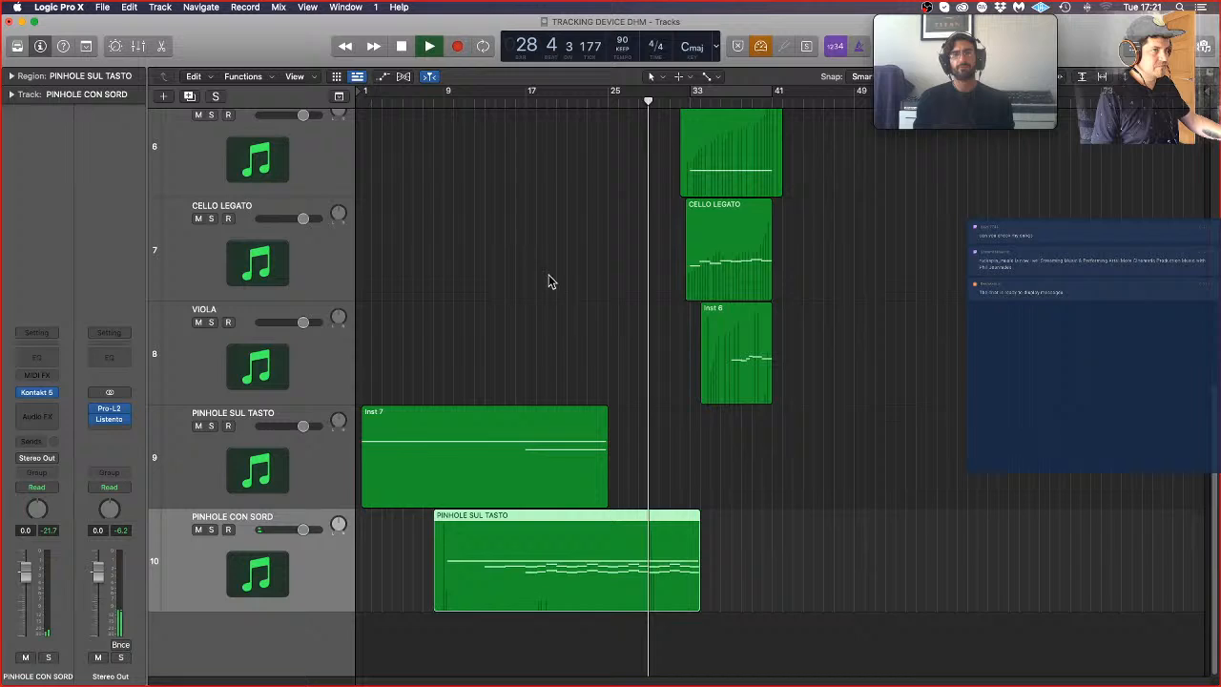
# Step: Look at the notes of the PINHOLE CON SORD track's region in the Piano Roll, close the editor and stop playback
pyautogui.click(831, 502)
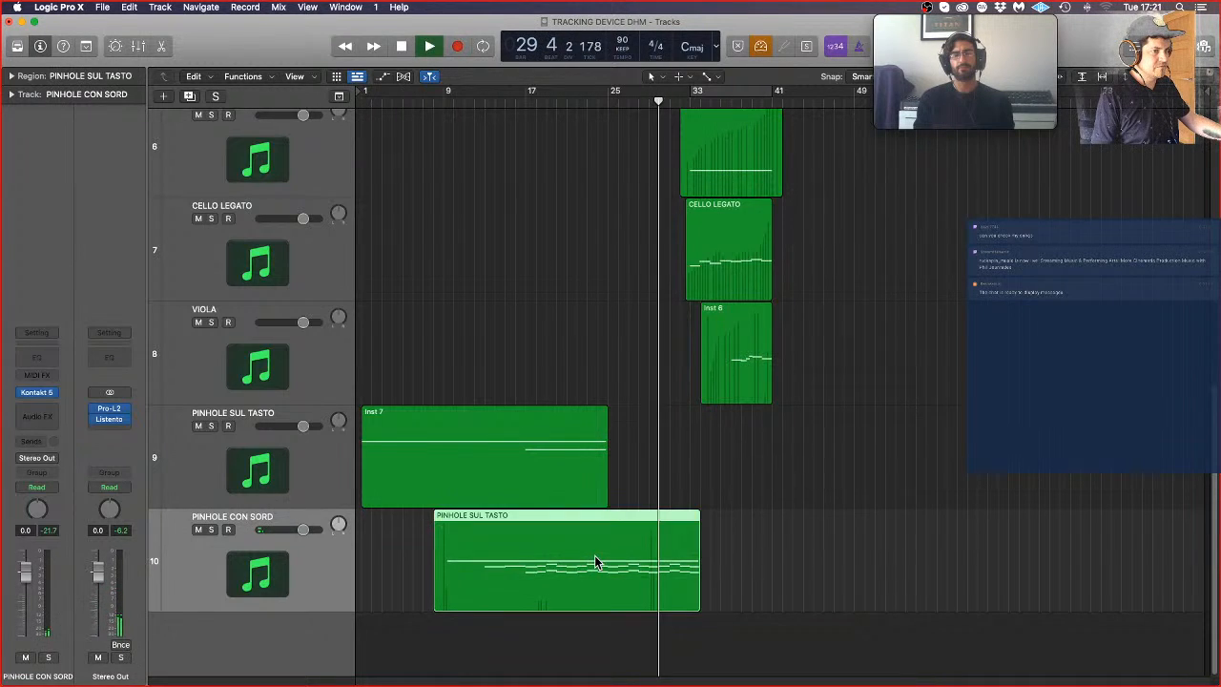
pyautogui.doubleClick(595, 556)
pyautogui.click(304, 621)
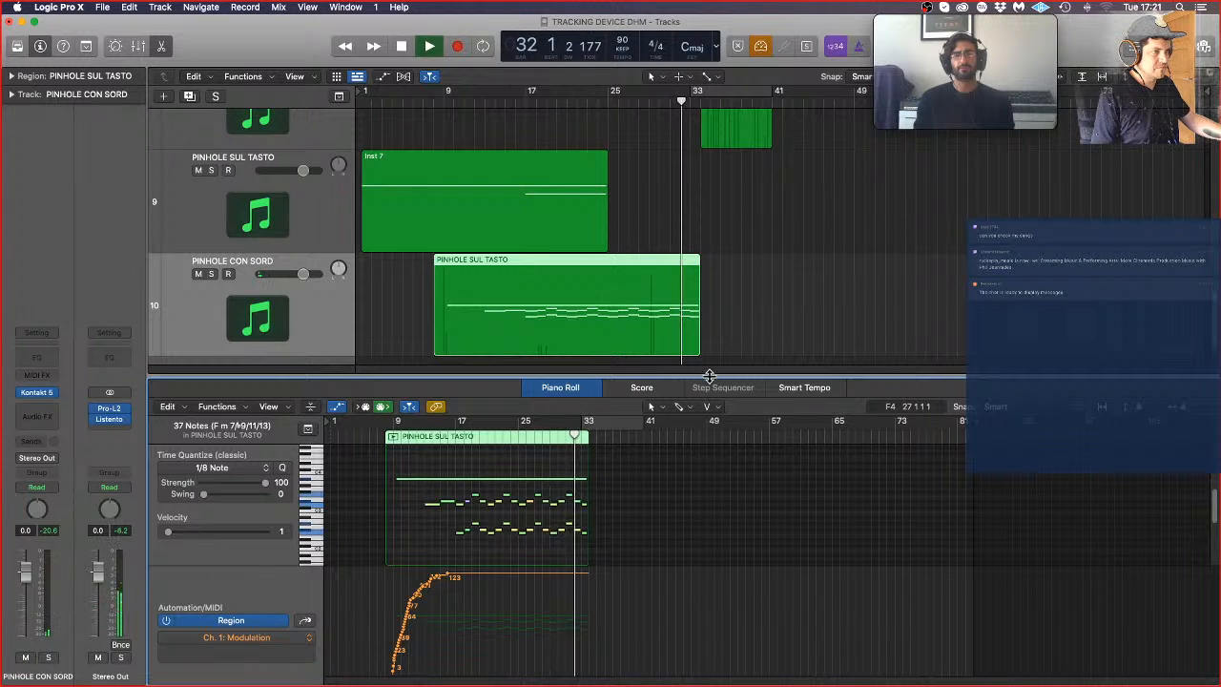
pyautogui.press('e')
pyautogui.scroll(5, 707, 380)
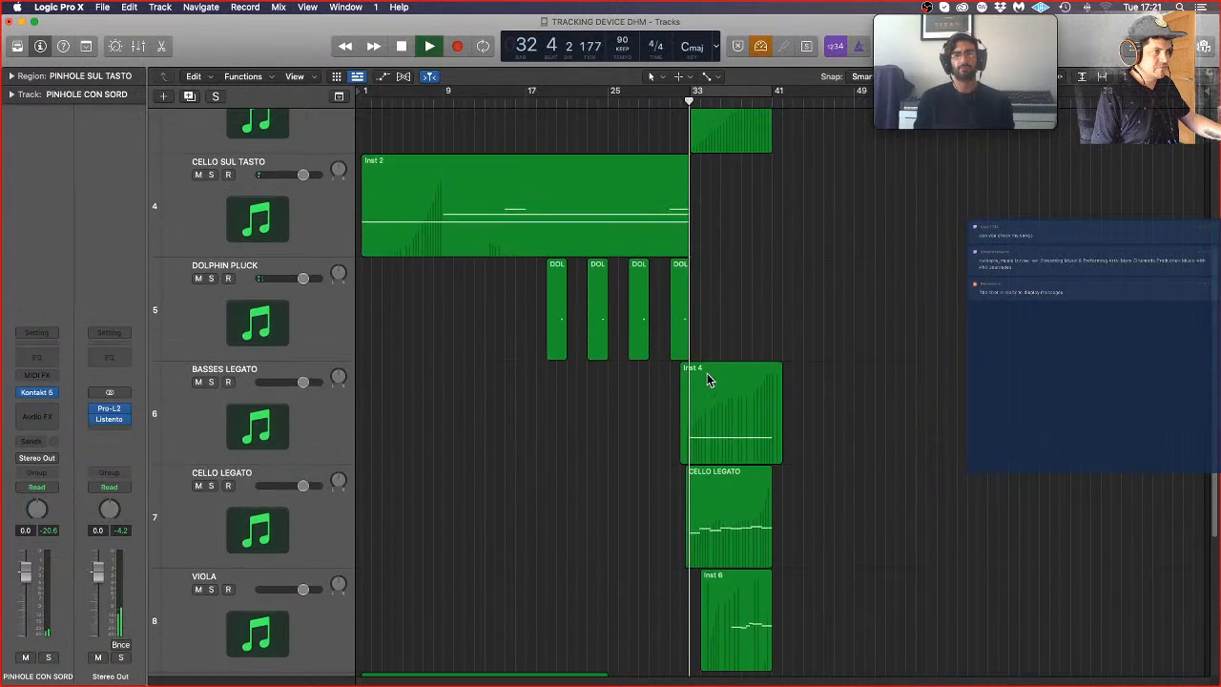
pyautogui.scroll(-3, 910, 294)
pyautogui.press('space')
pyautogui.scroll(-4, 911, 287)
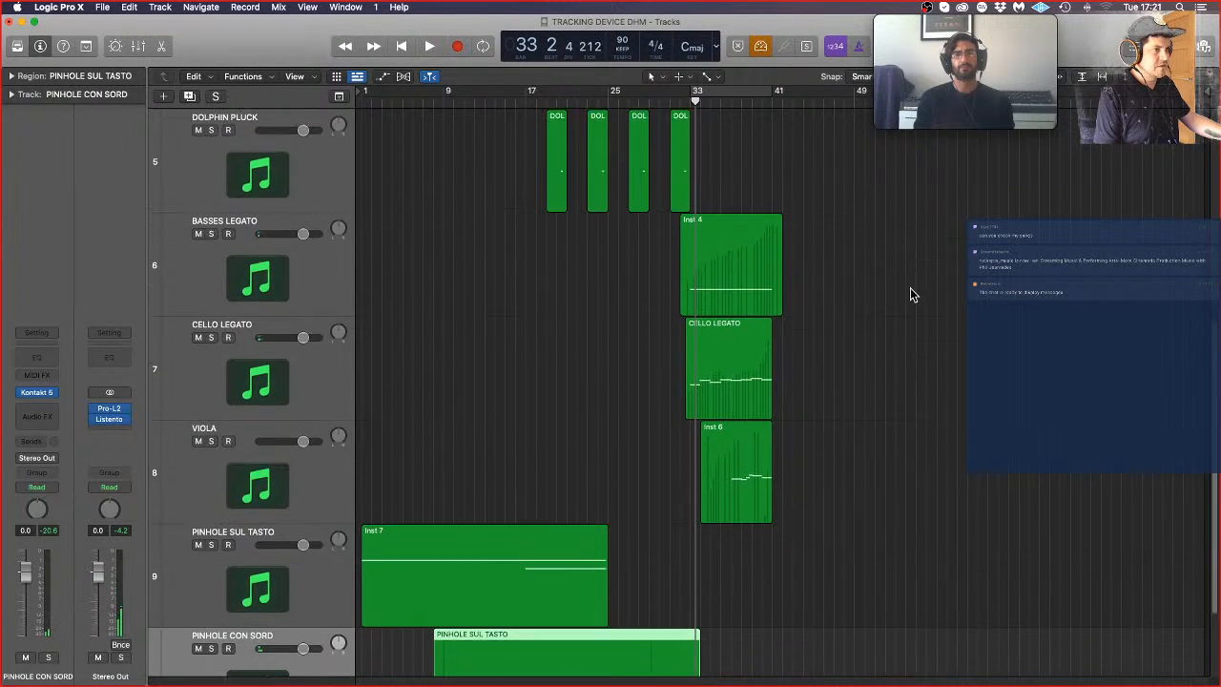
# Step: Audition the HAMMERED VIOLIN track in solo from bar 33, stop playback and take the track out of solo
pyautogui.scroll(8, 852, 292)
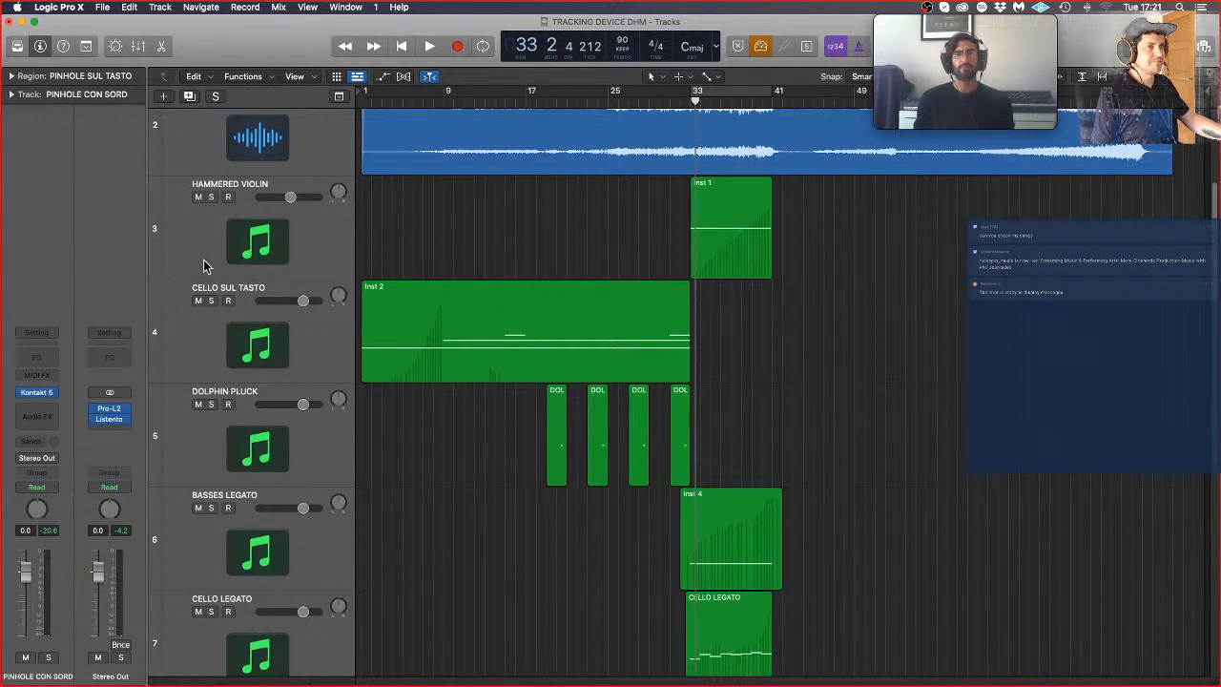
pyautogui.click(204, 266)
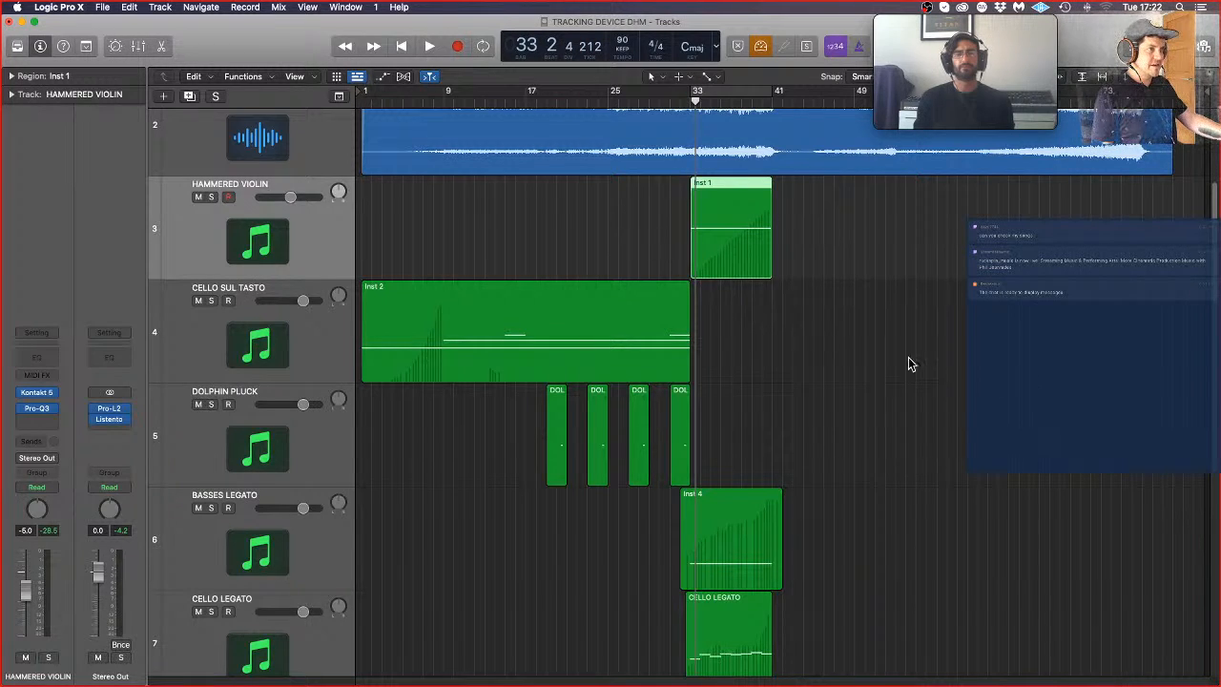
pyautogui.click(211, 197)
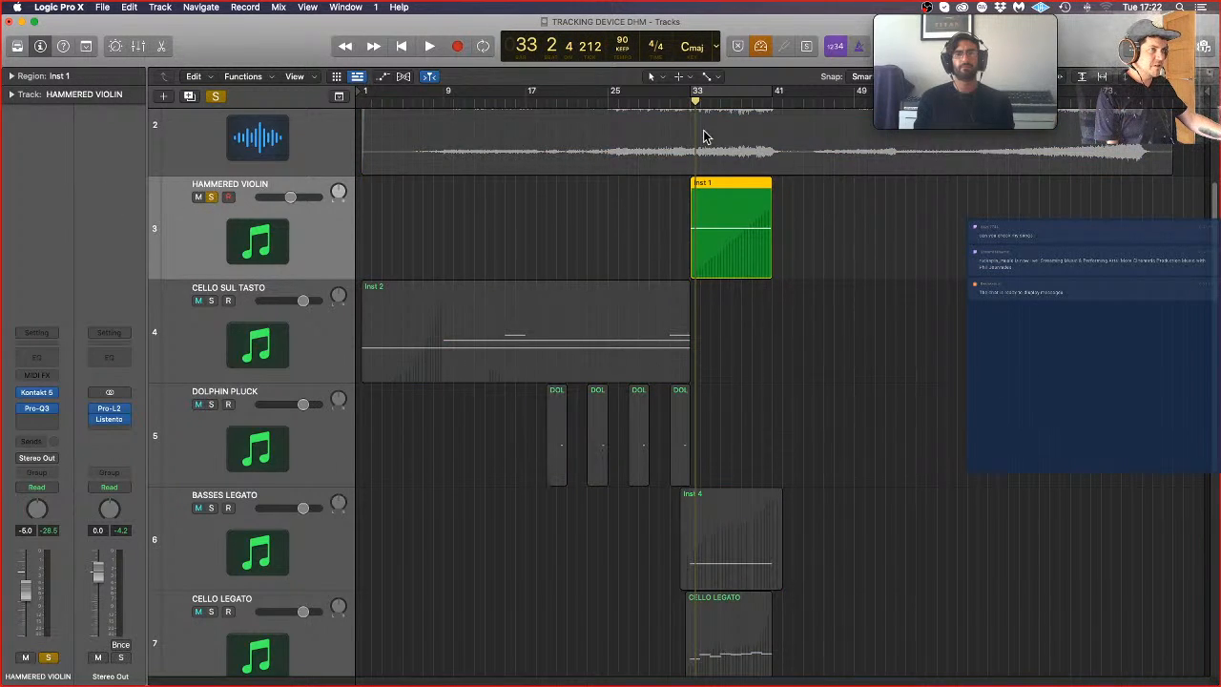
pyautogui.click(689, 103)
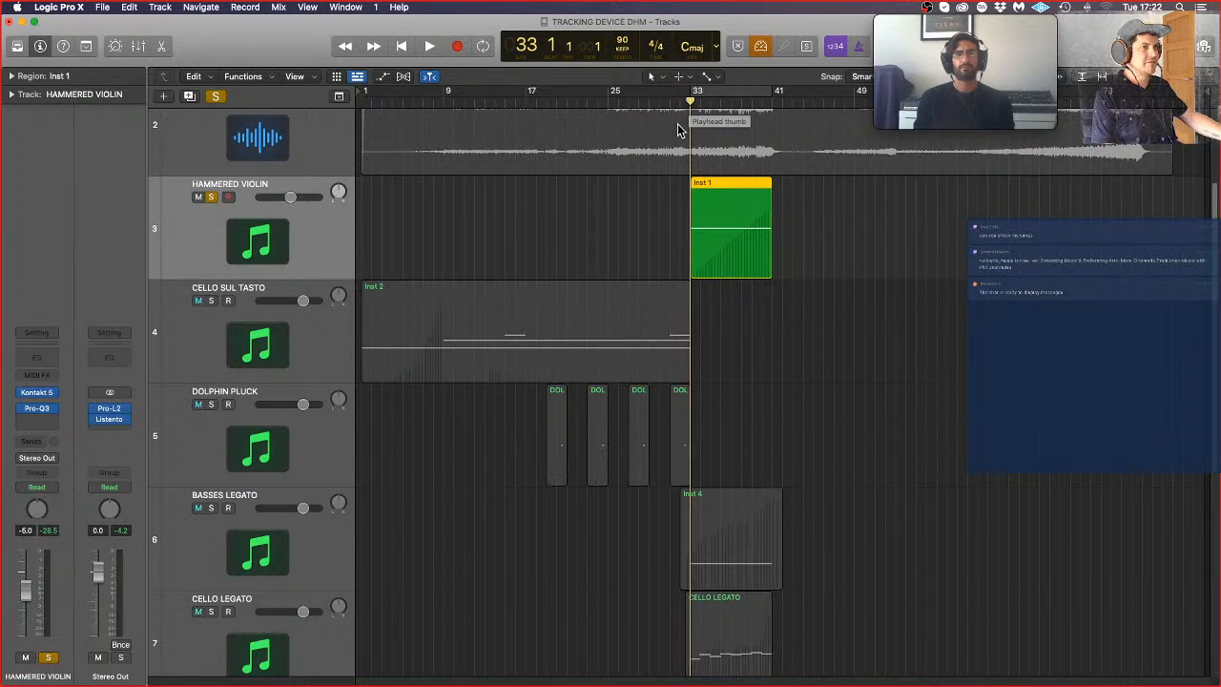
pyautogui.press('space')
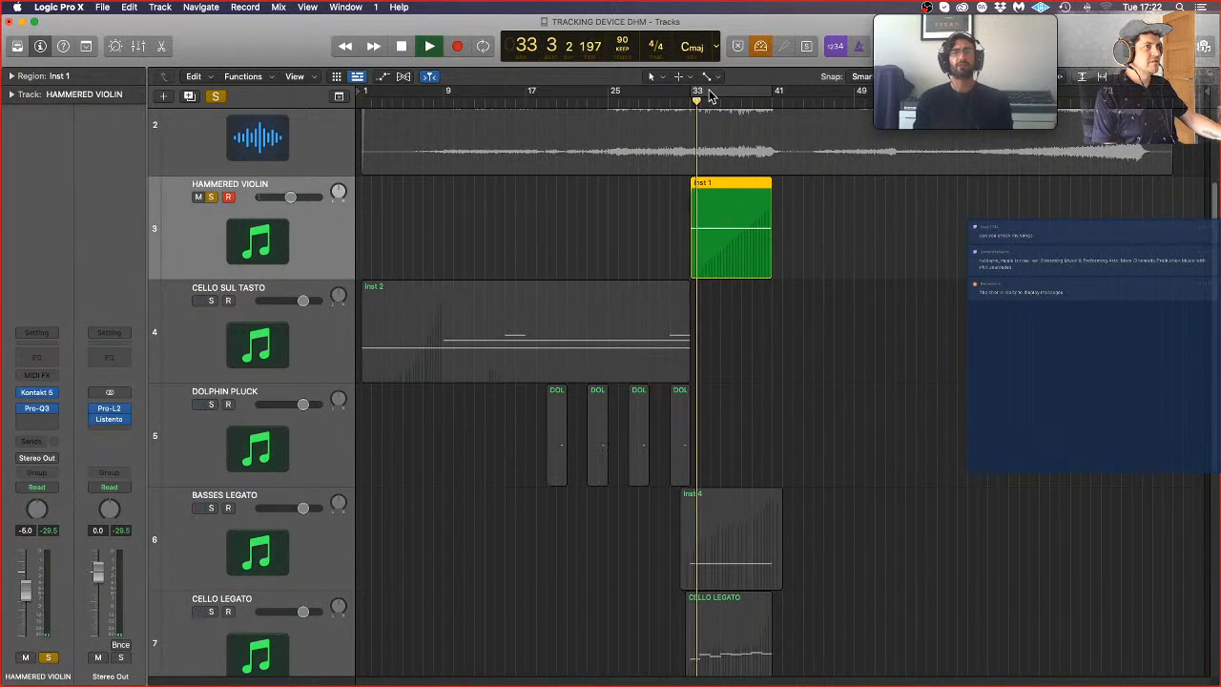
pyautogui.press('space')
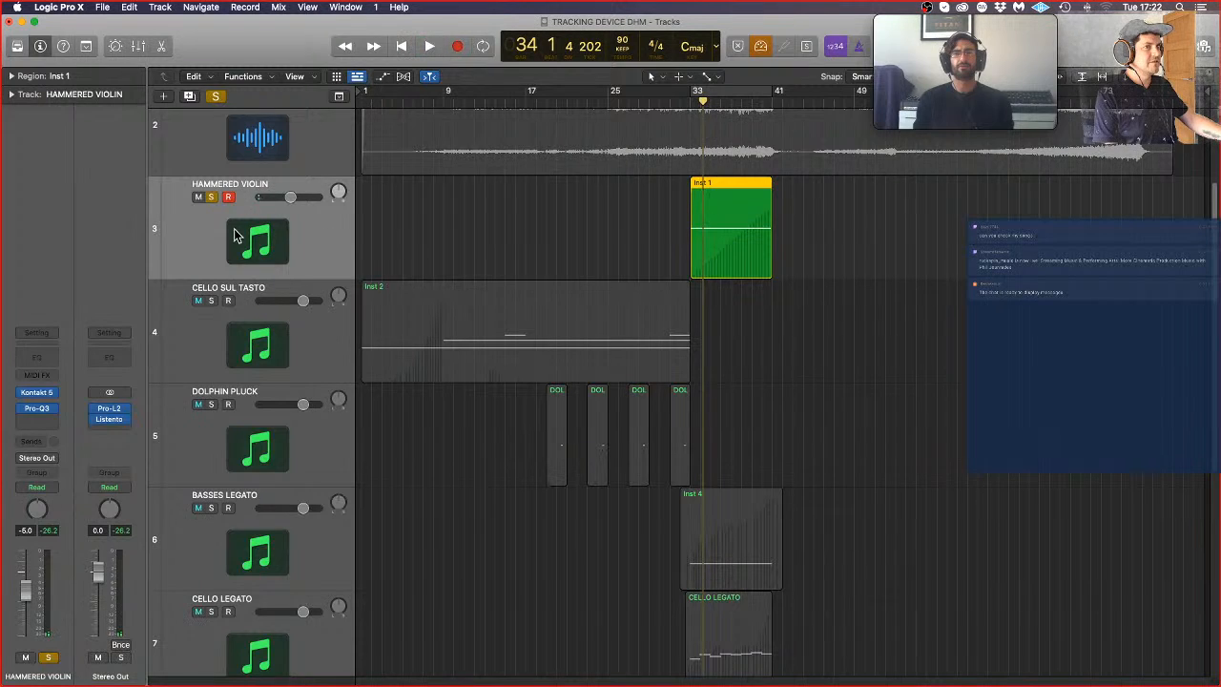
pyautogui.click(211, 197)
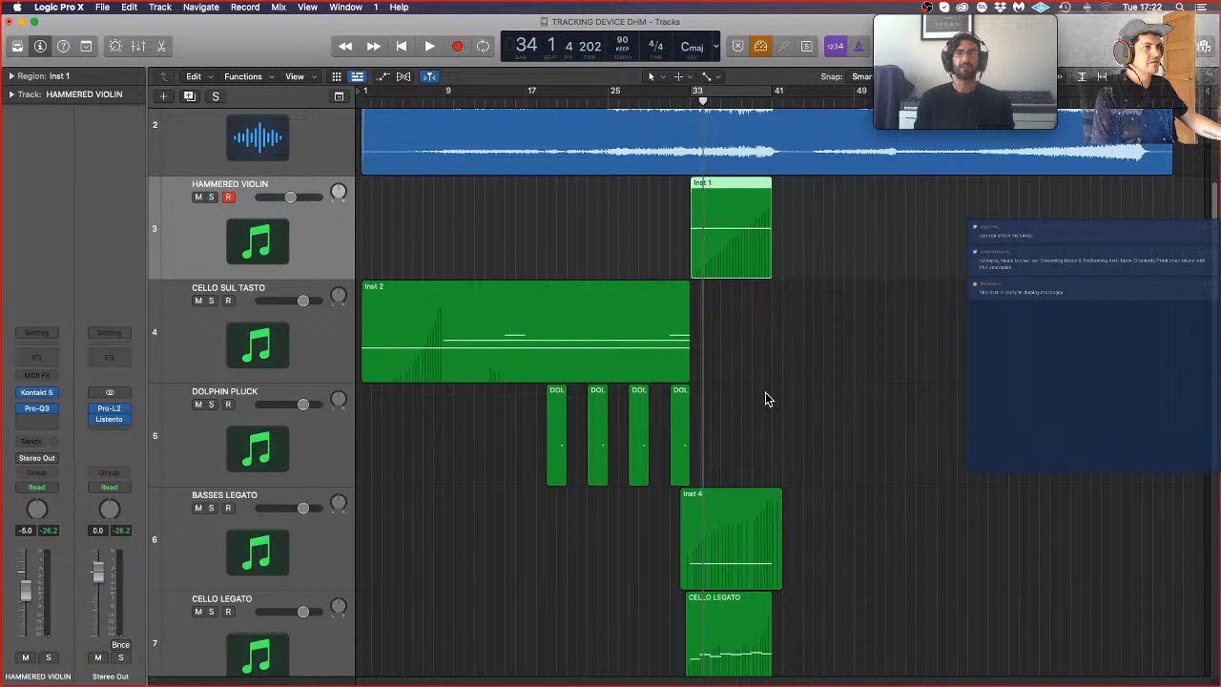
# Step: Play the arrangement from about bar 24, select the PINHOLE CON SORD track and stop playback at bar 26
pyautogui.scroll(-10, 709, 390)
pyautogui.scroll(6, 792, 406)
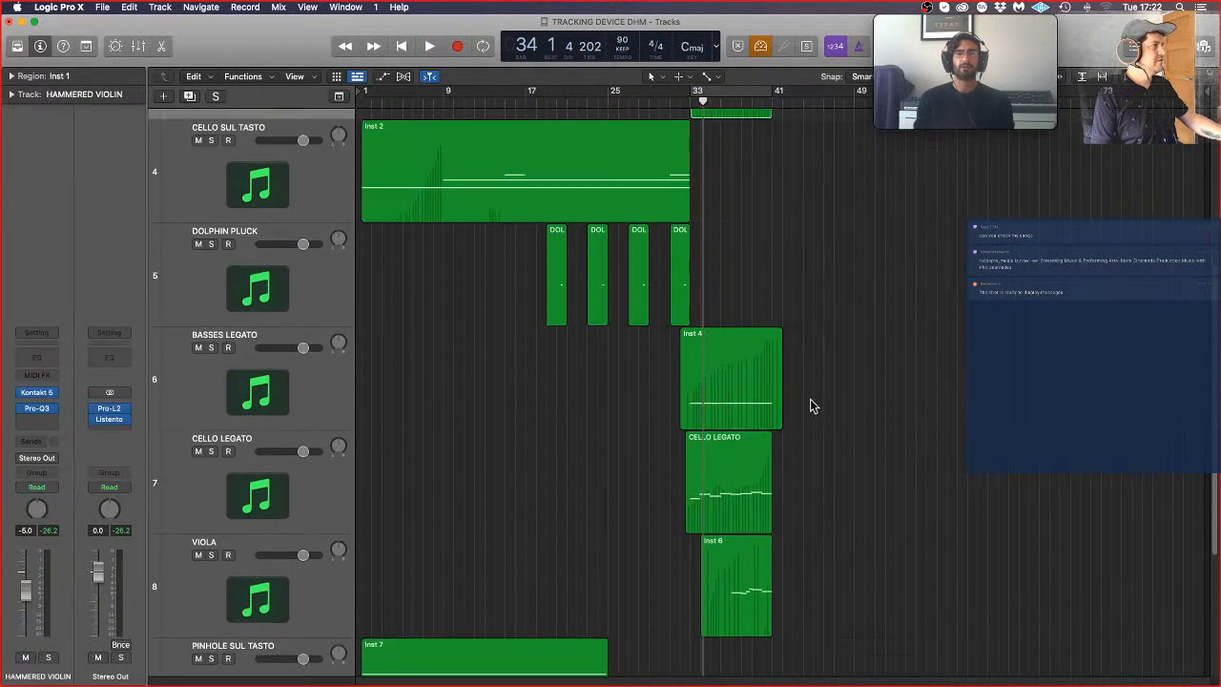
pyautogui.scroll(2, 811, 406)
pyautogui.scroll(-6, 812, 248)
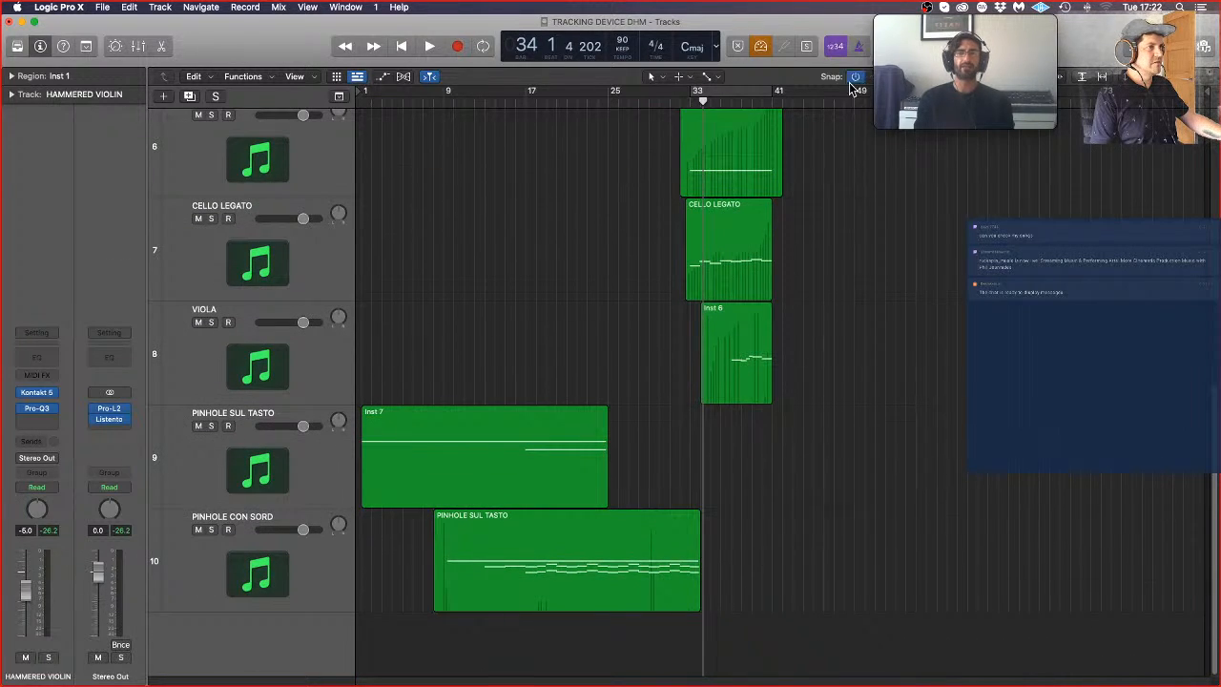
pyautogui.click(687, 99)
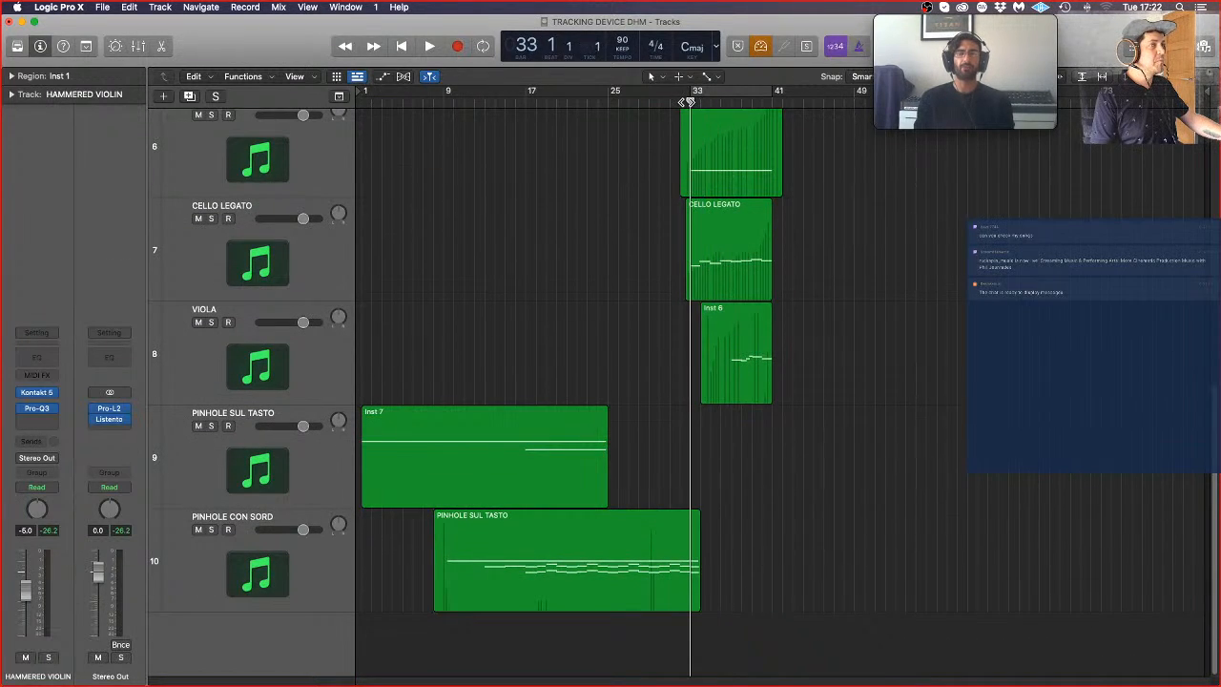
pyautogui.click(603, 96)
pyautogui.press('space')
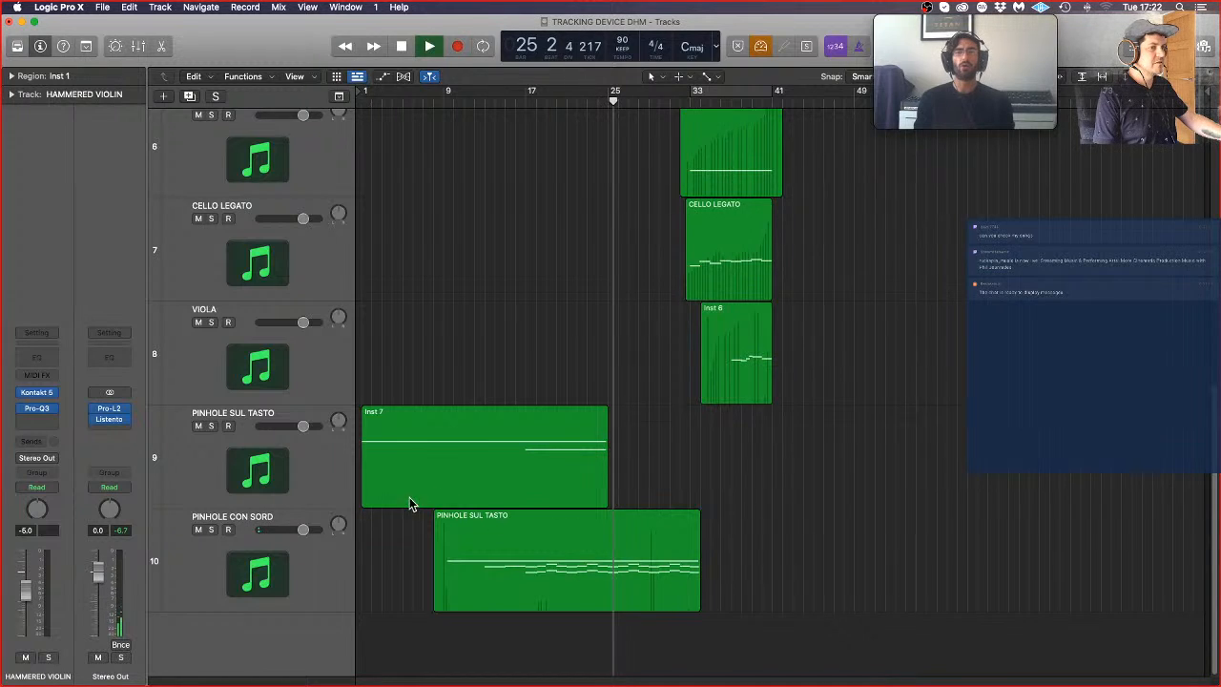
pyautogui.click(258, 573)
pyautogui.press('space')
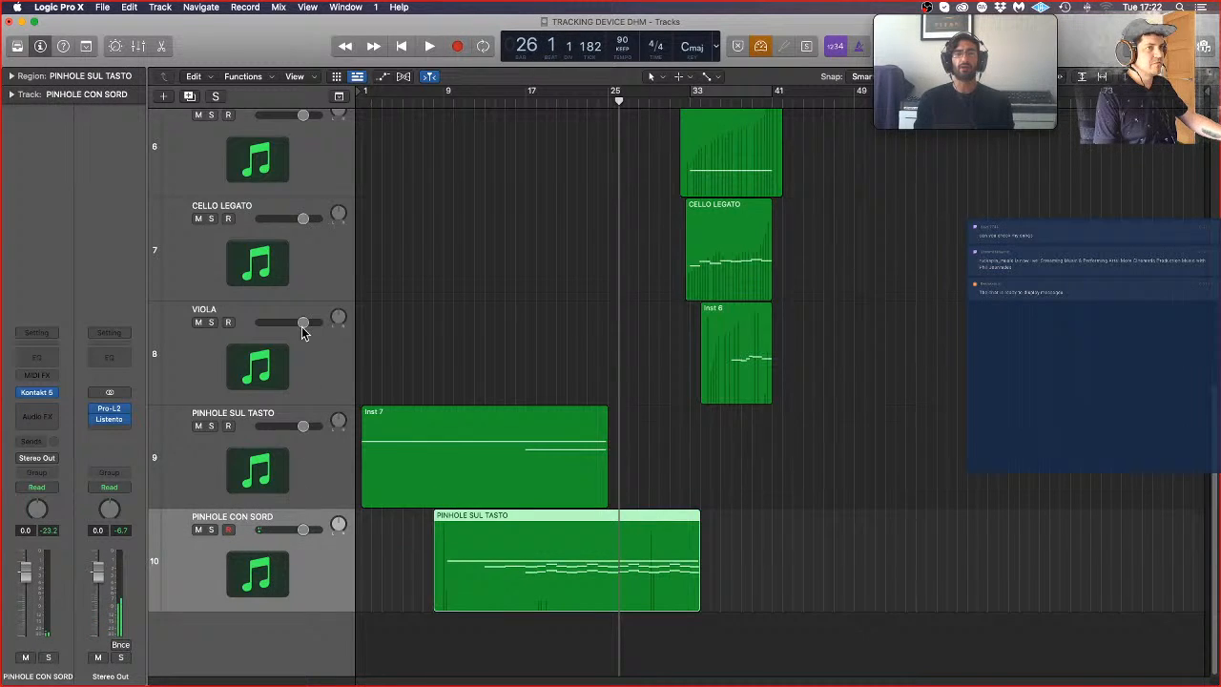
# Step: Create one new software instrument track below PINHOLE CON SORD and load Kontakt 5 in stereo on it
pyautogui.click(167, 97)
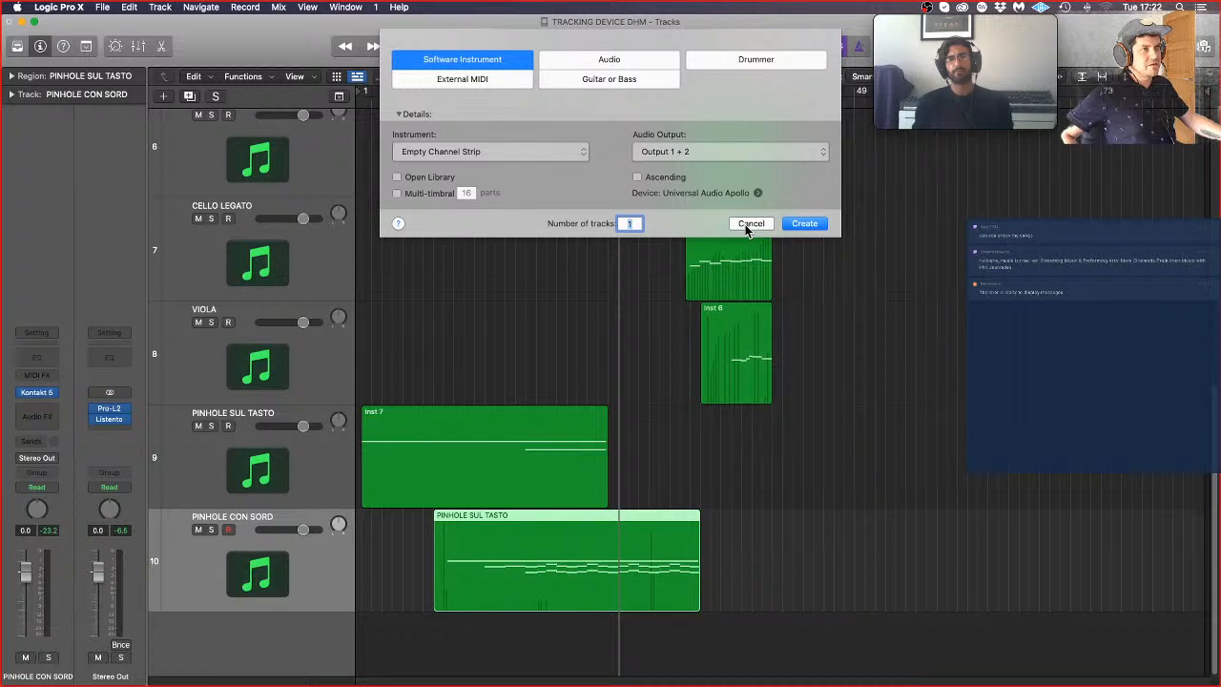
pyautogui.click(801, 225)
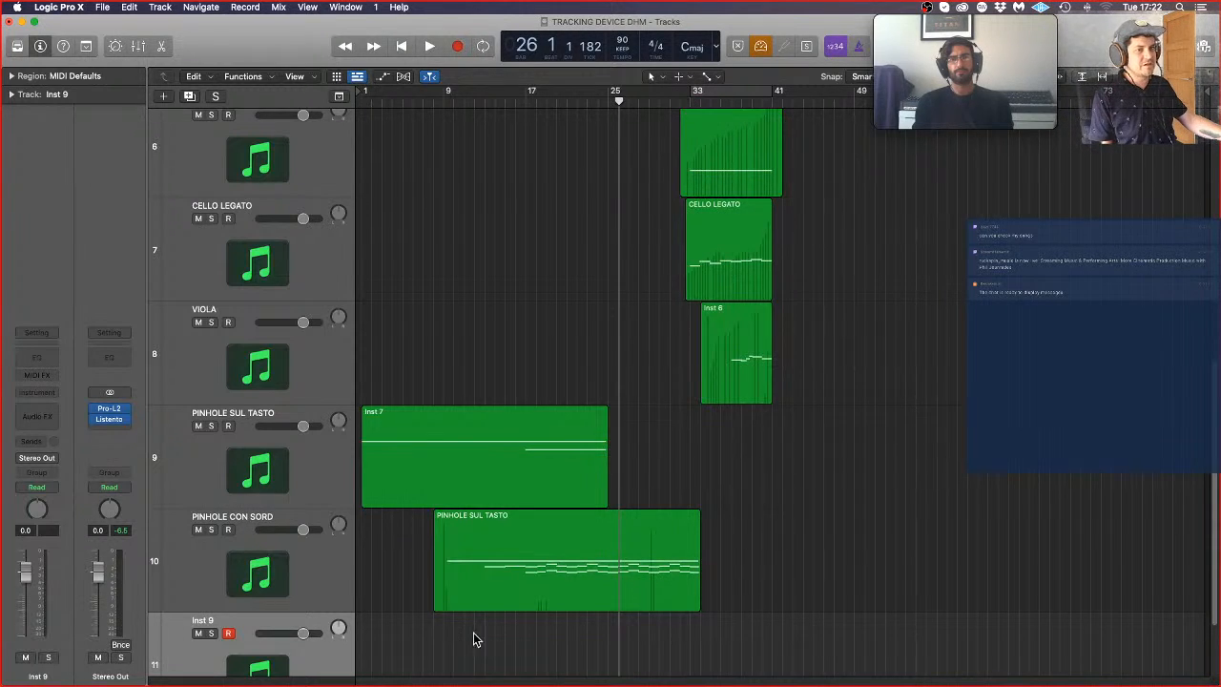
pyautogui.click(42, 394)
pyautogui.moveTo(60, 427)
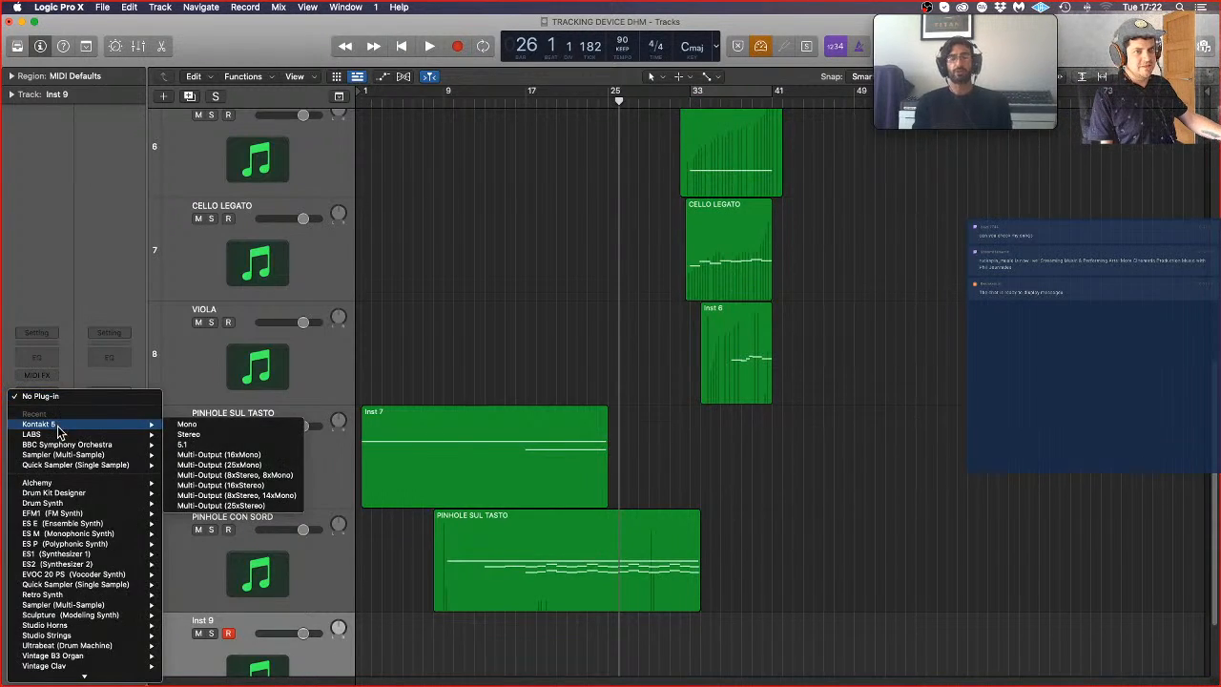
pyautogui.click(211, 437)
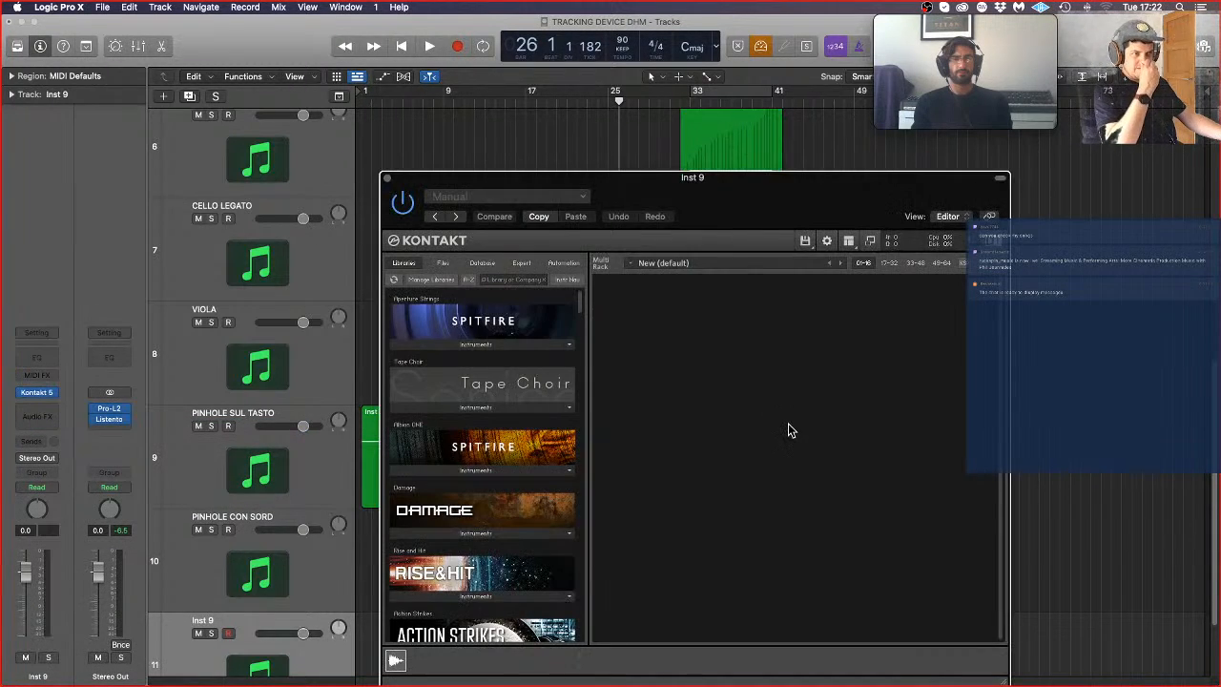
# Step: Load Aperture Ensemble from the Aperture Strings library and switch its articulation to Col Legno
pyautogui.click(507, 344)
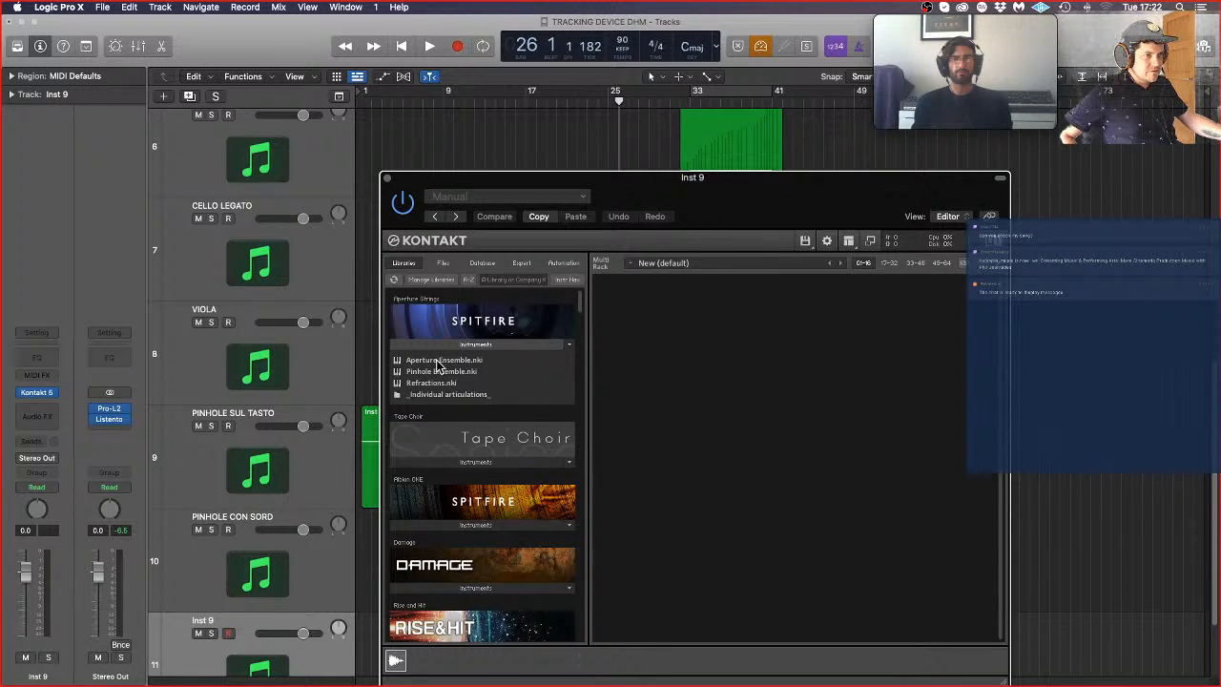
pyautogui.moveTo(439, 363); pyautogui.dragTo(831, 329)
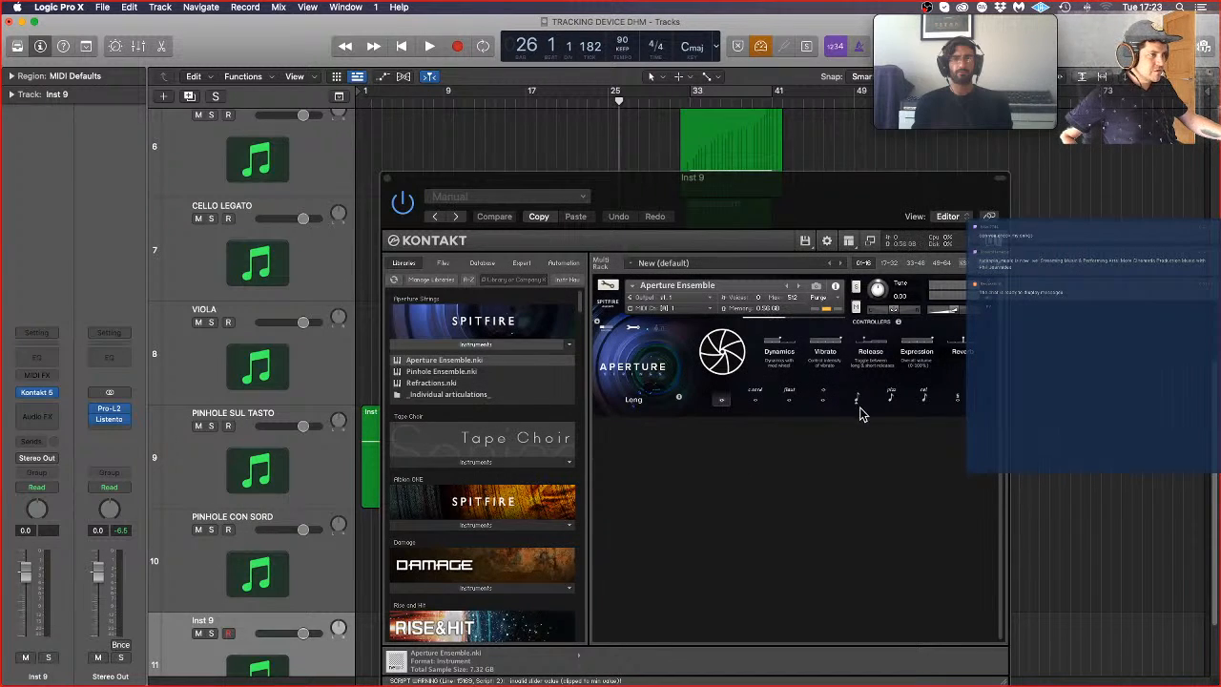
pyautogui.click(924, 398)
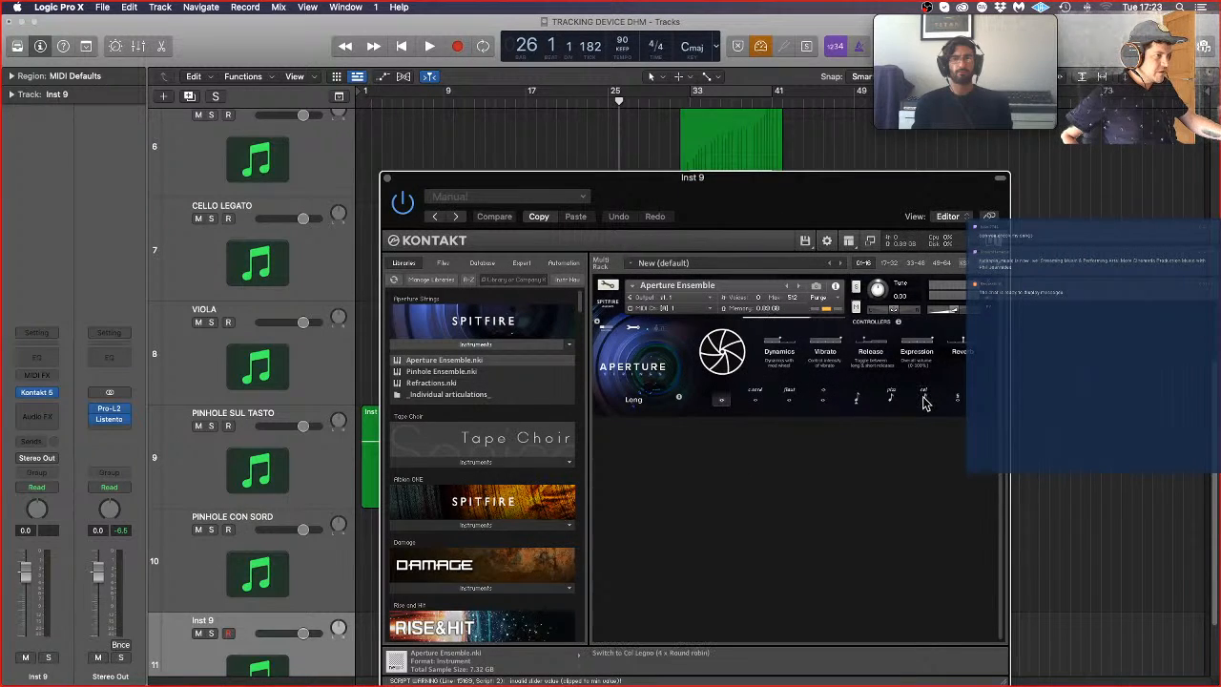
pyautogui.click(925, 398)
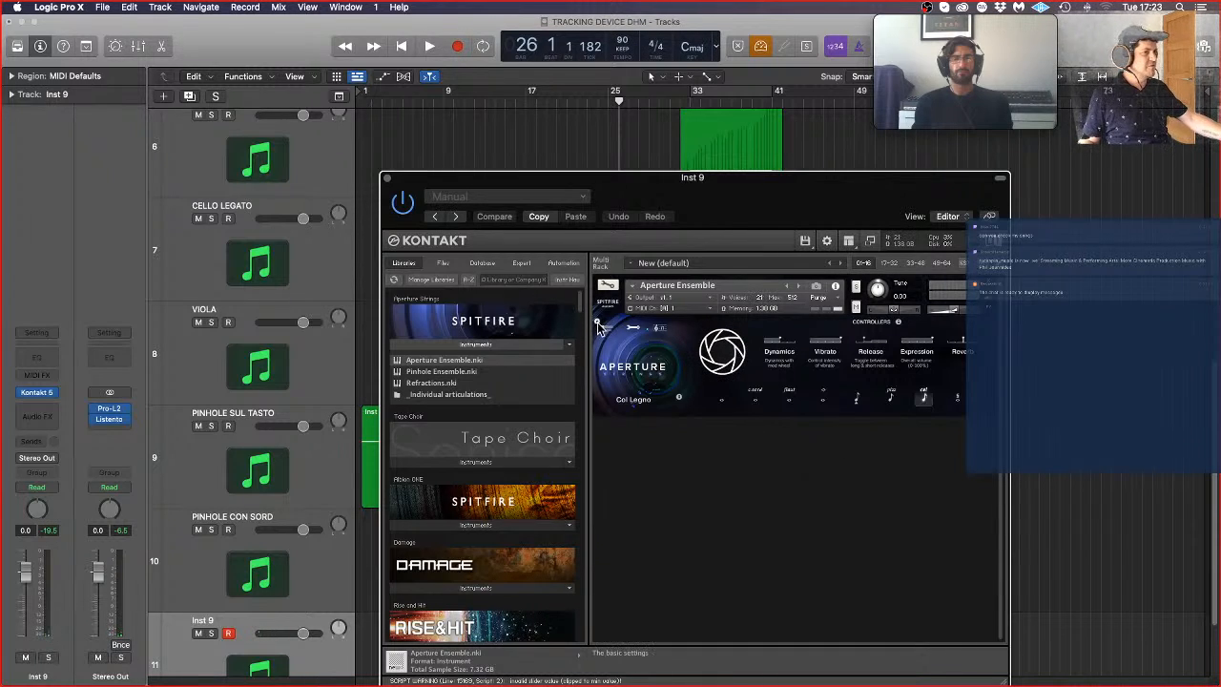
# Step: Open the Ostinatum settings of Aperture Ensemble and fill its pattern with a run of equal short notes
pyautogui.click(656, 330)
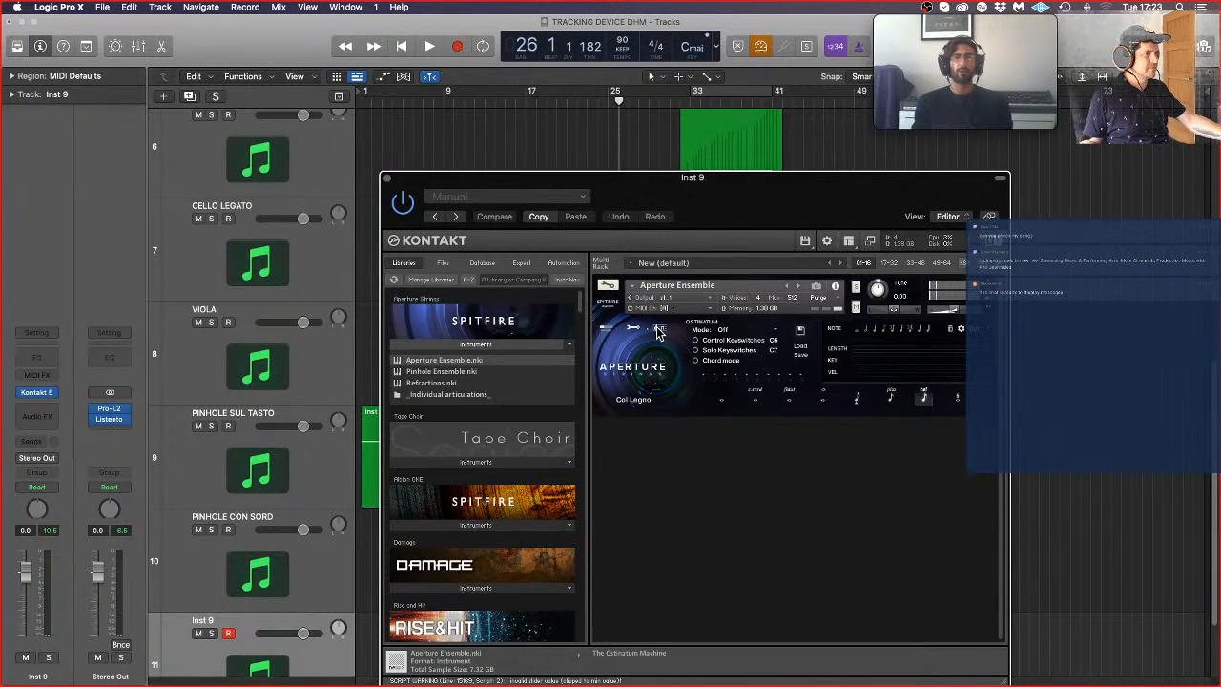
pyautogui.click(902, 331)
pyautogui.click(902, 332)
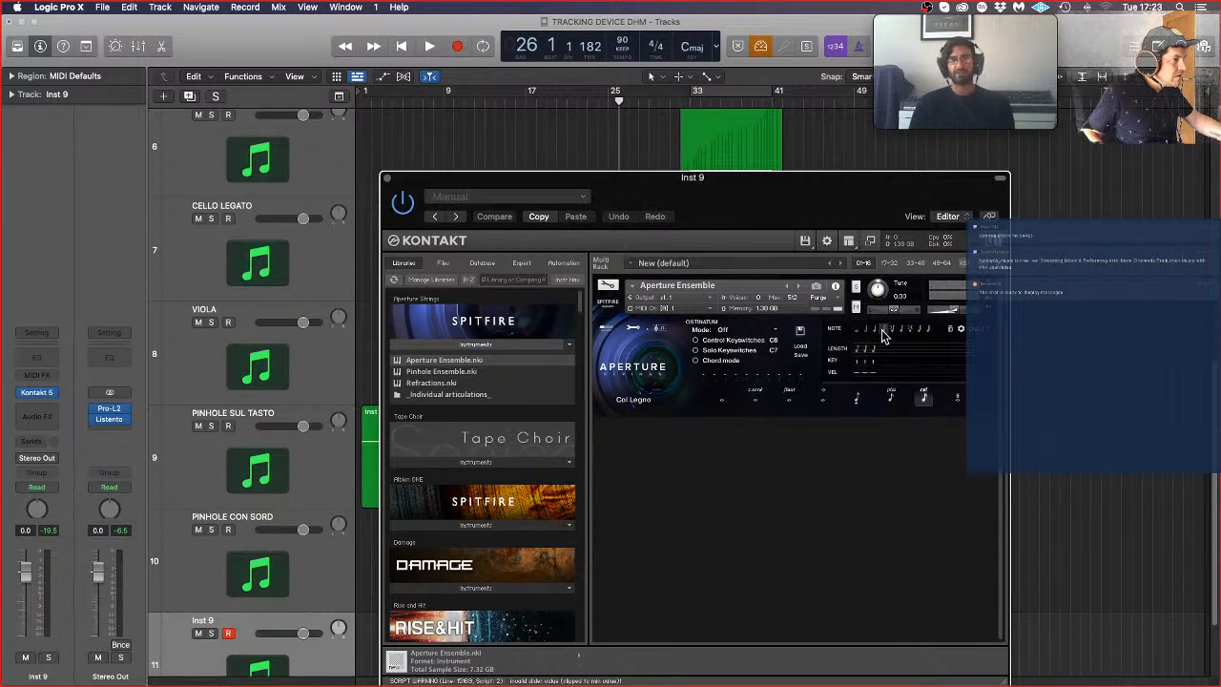
pyautogui.click(950, 330)
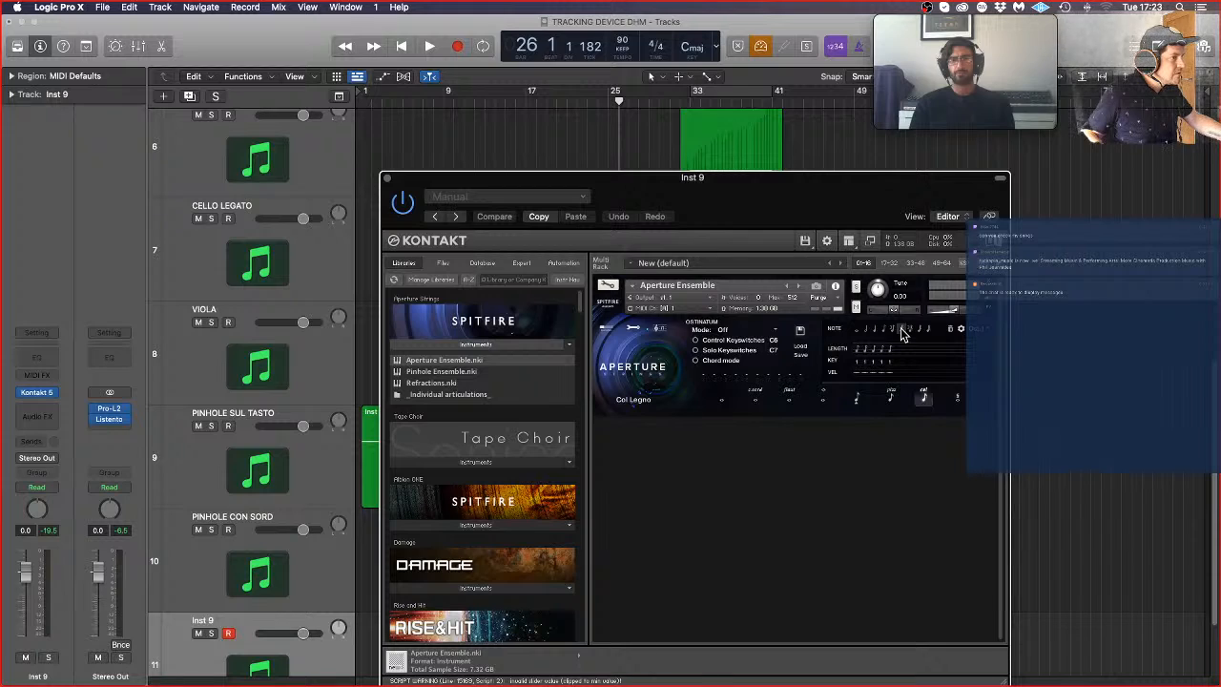
pyautogui.click(885, 334)
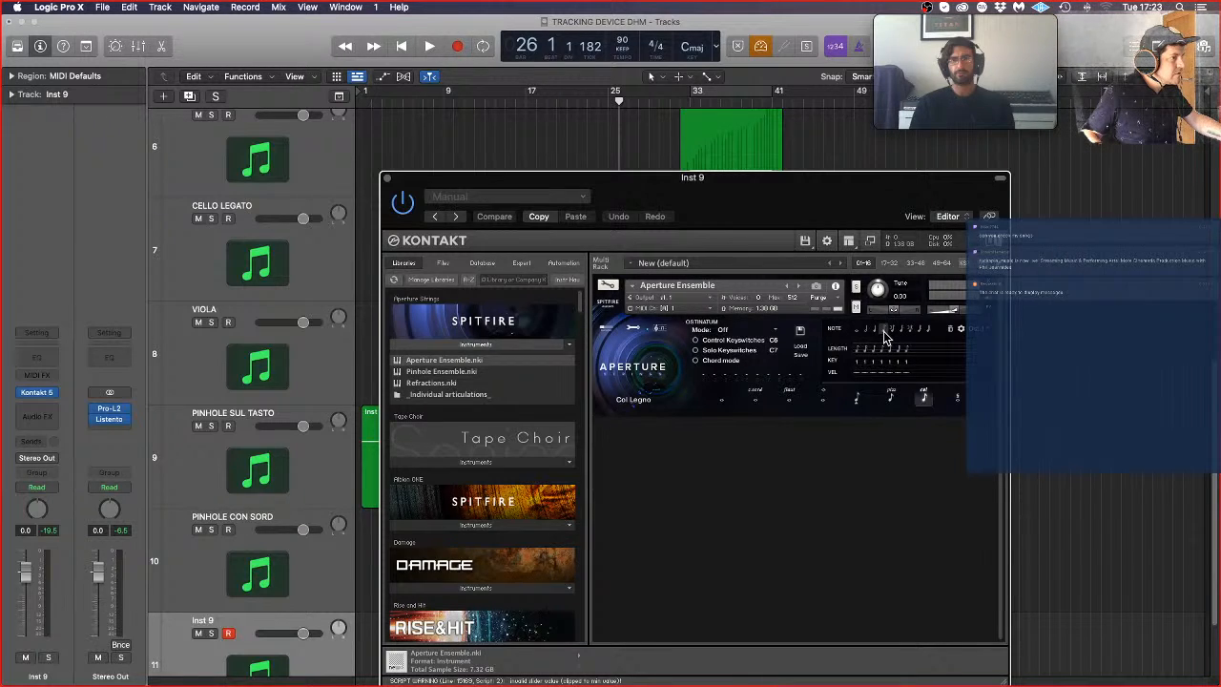
pyautogui.click(885, 334)
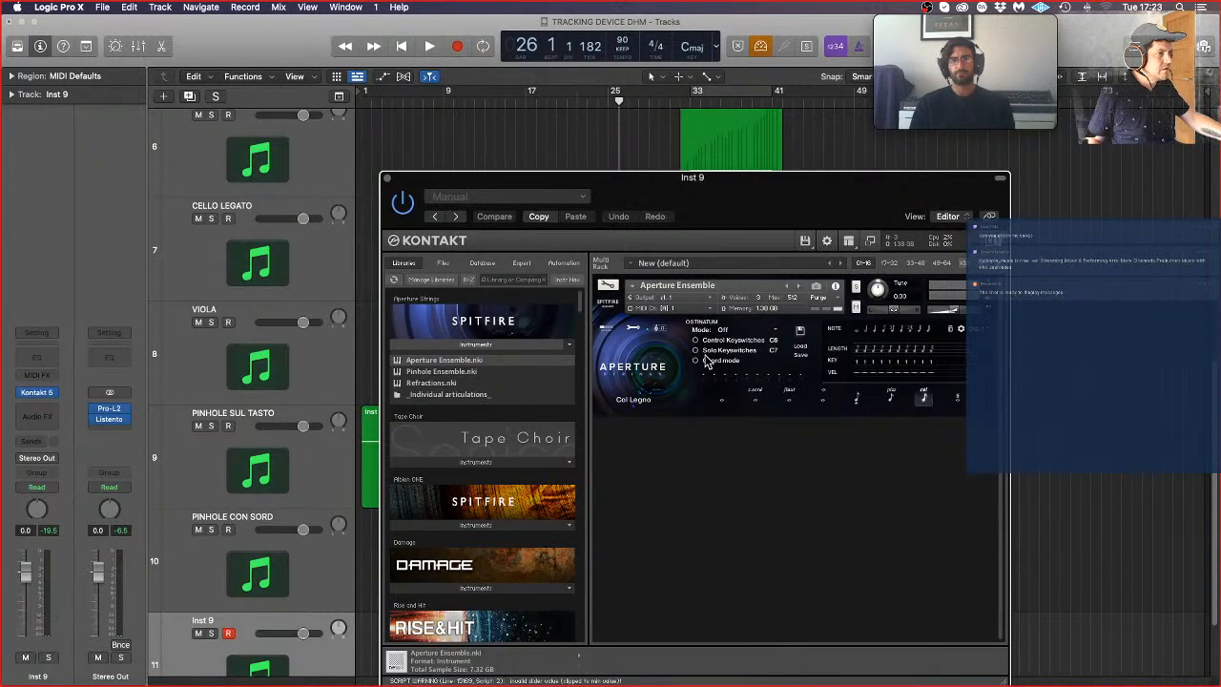
# Step: Set the Ostinatum mode to Order pressed with Chord mode enabled, and switch the articulation to Pizzicato
pyautogui.click(724, 330)
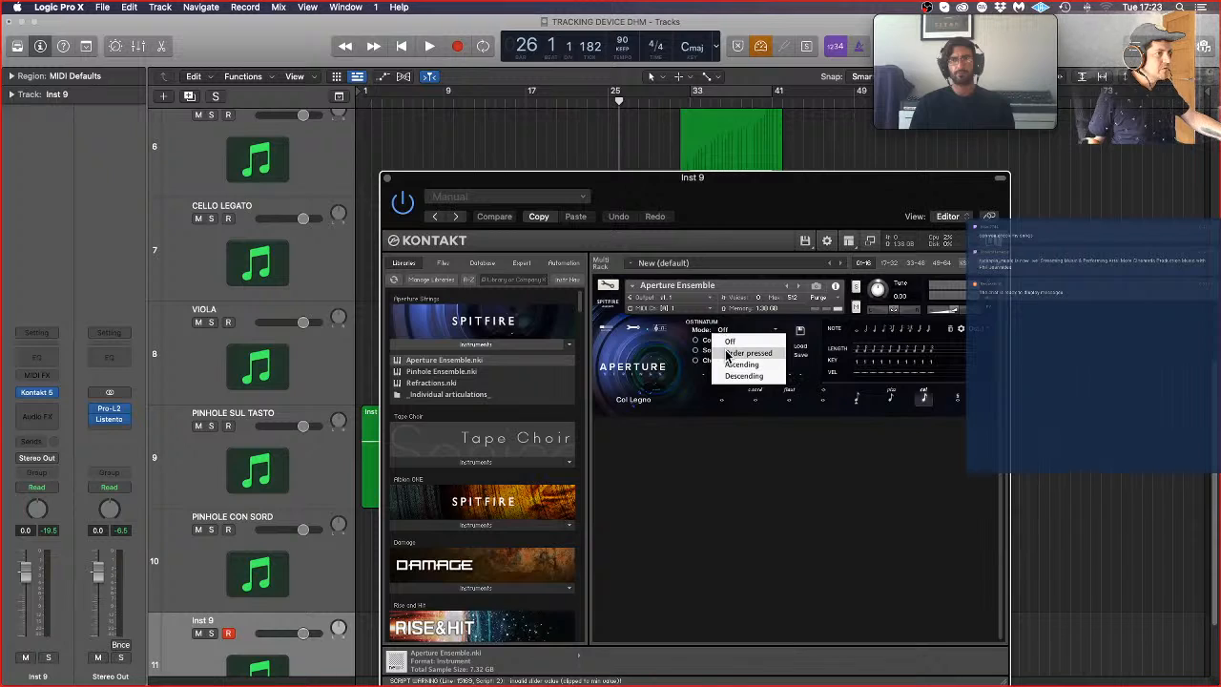
pyautogui.click(729, 354)
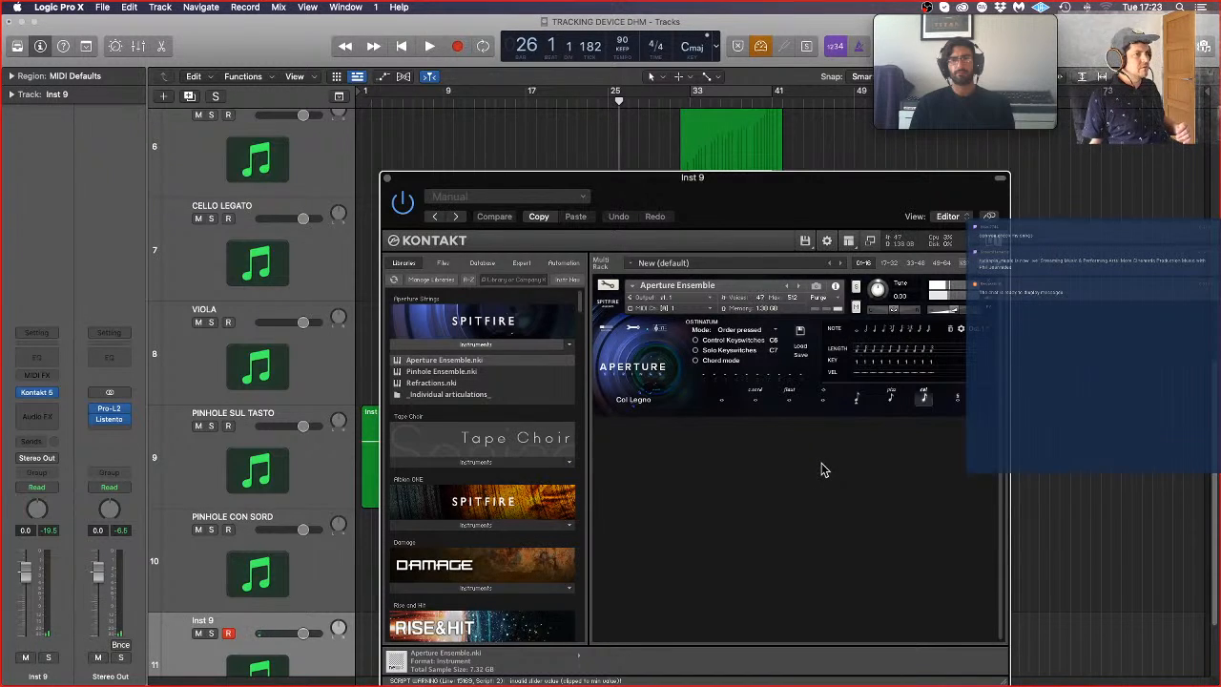
pyautogui.click(696, 364)
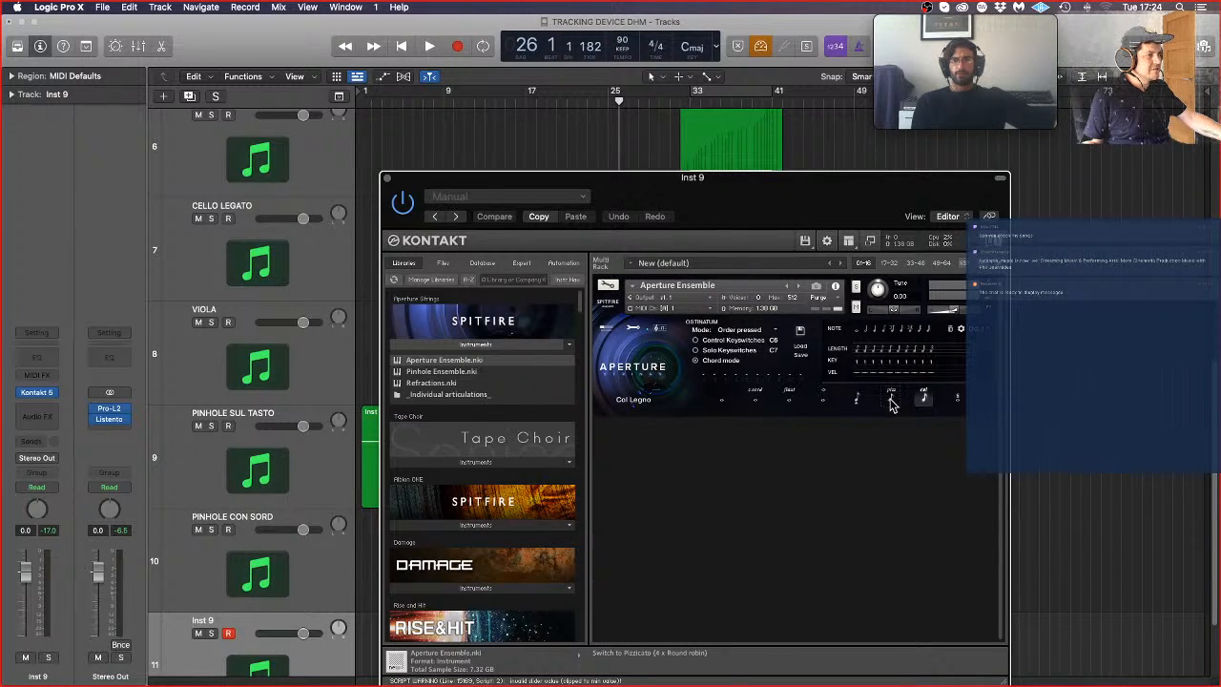
pyautogui.click(891, 401)
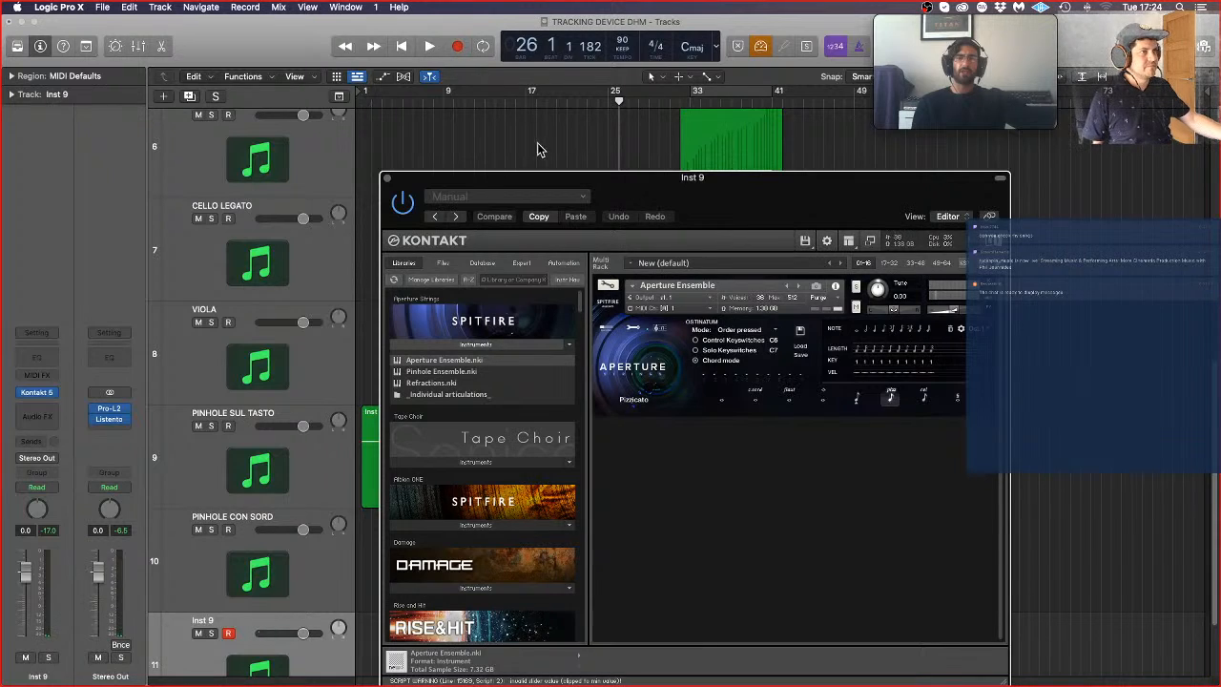
# Step: Close the Kontakt window and start recording on the Inst 9 track from bar 32
pyautogui.click(387, 177)
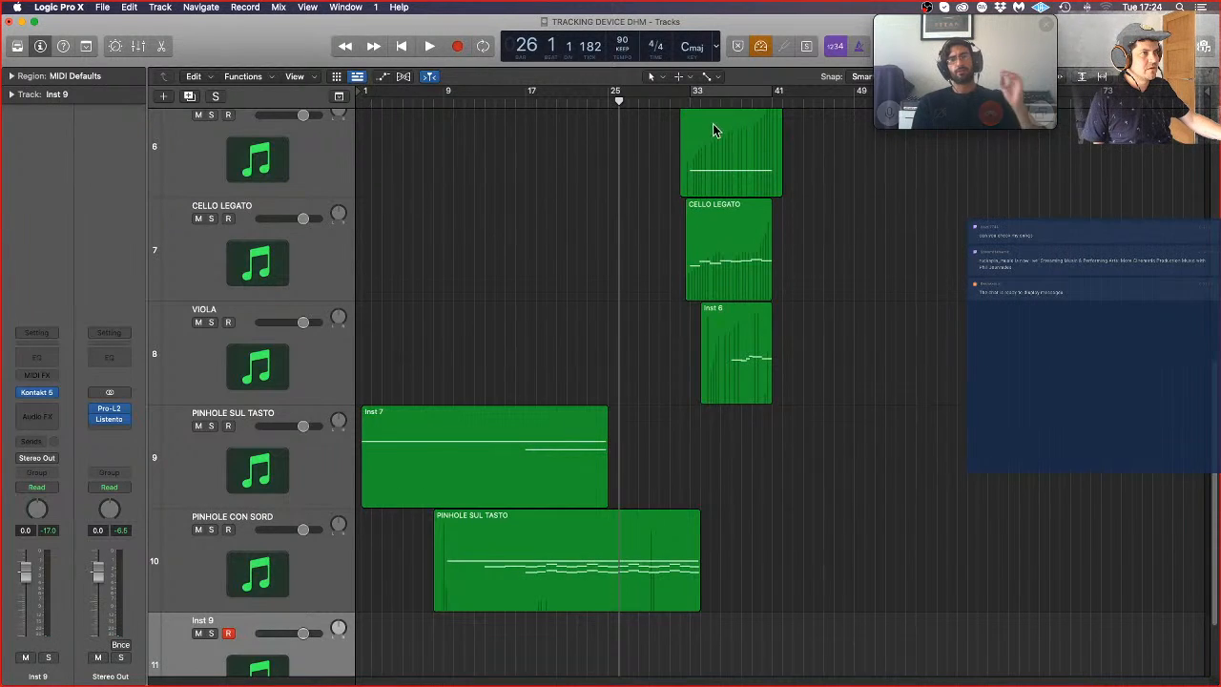
pyautogui.click(683, 103)
pyautogui.click(460, 45)
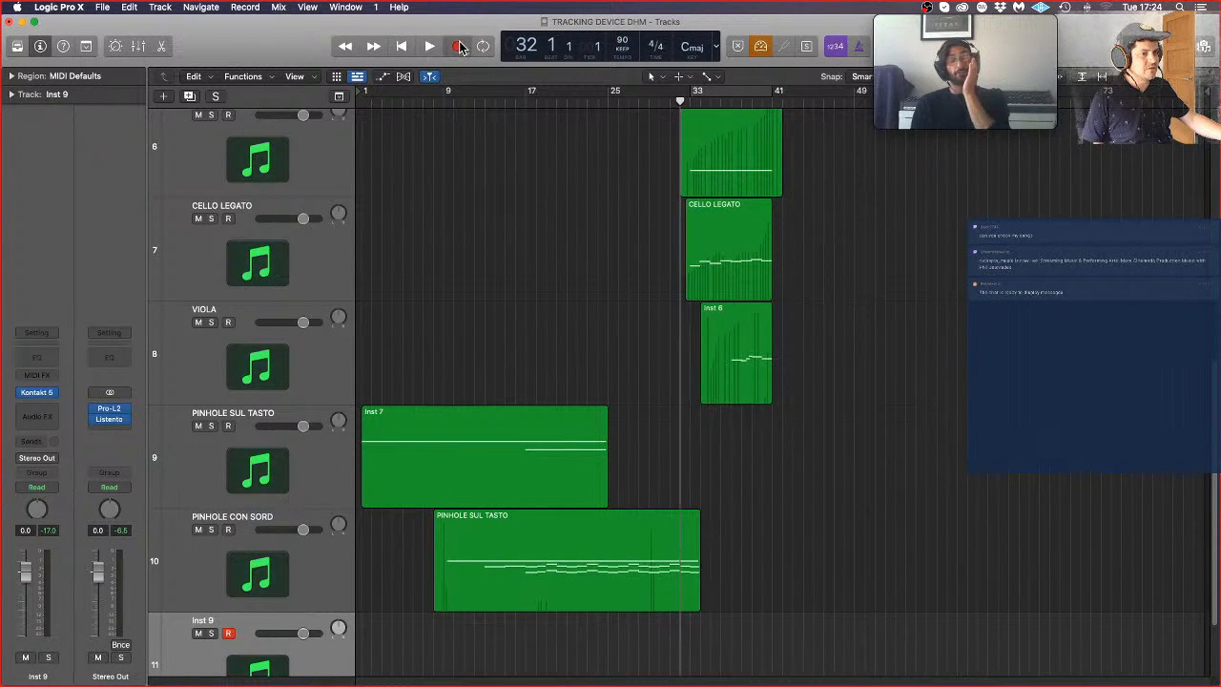
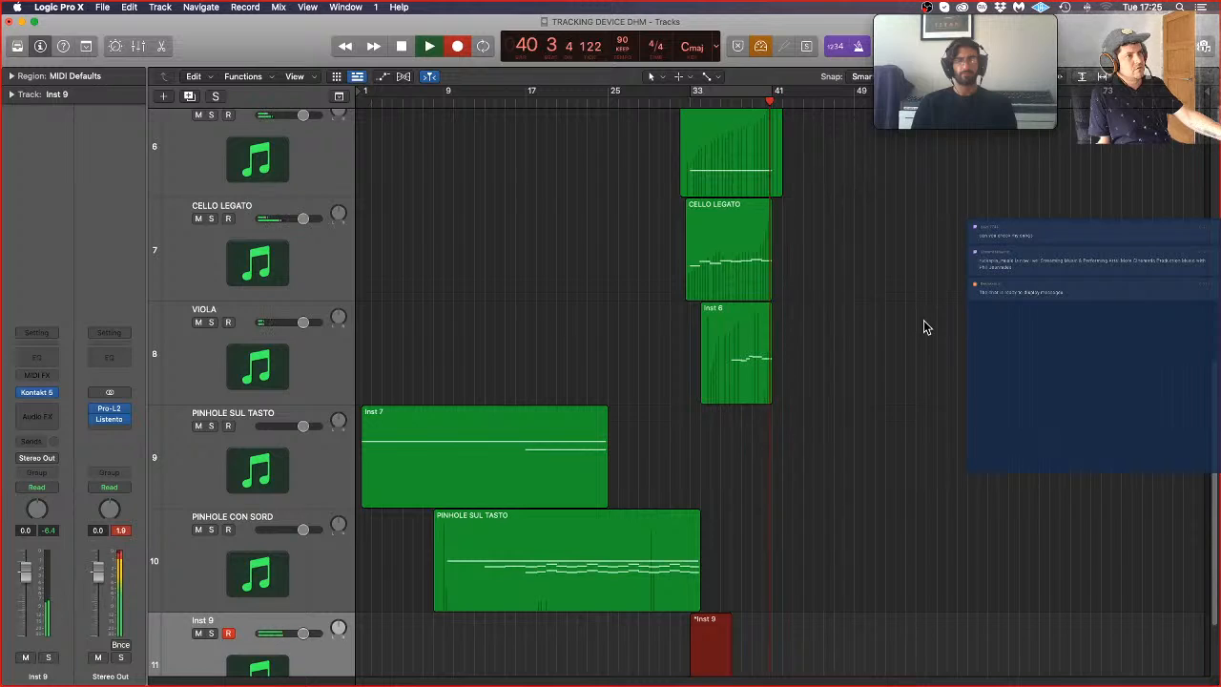
# Step: Stop the recording and open the recorded Inst 9 region in the Piano Roll
pyautogui.press('space')
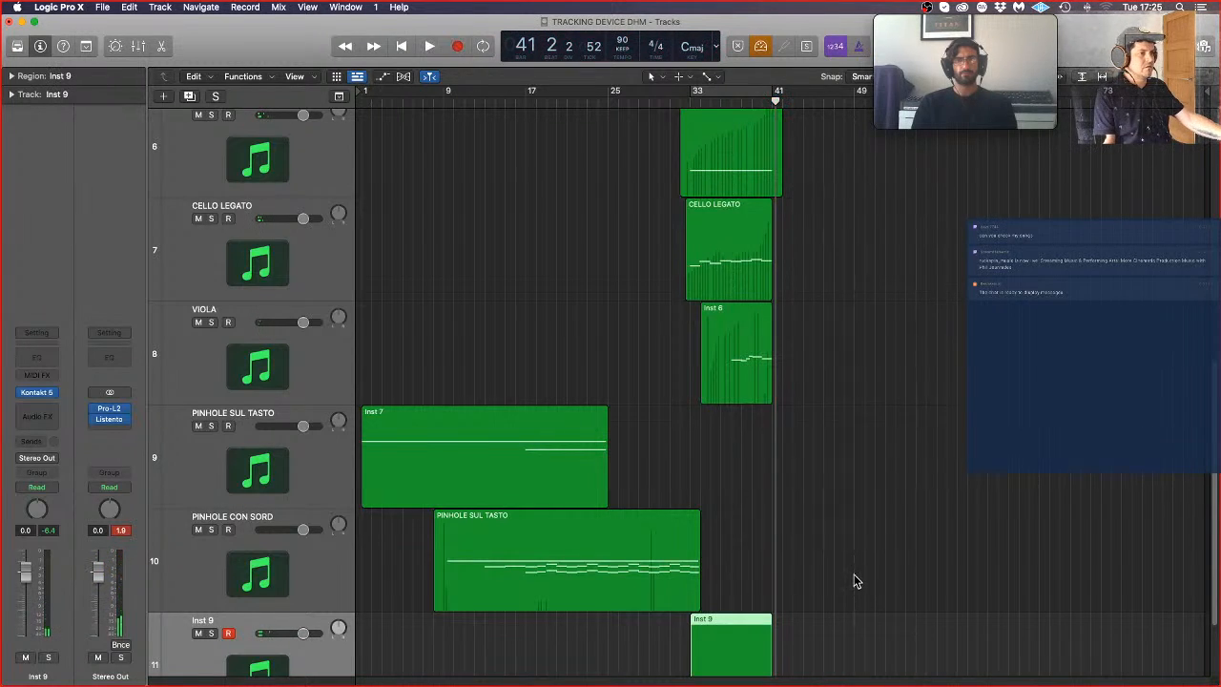
pyautogui.scroll(-2, 853, 575)
pyautogui.click(853, 564)
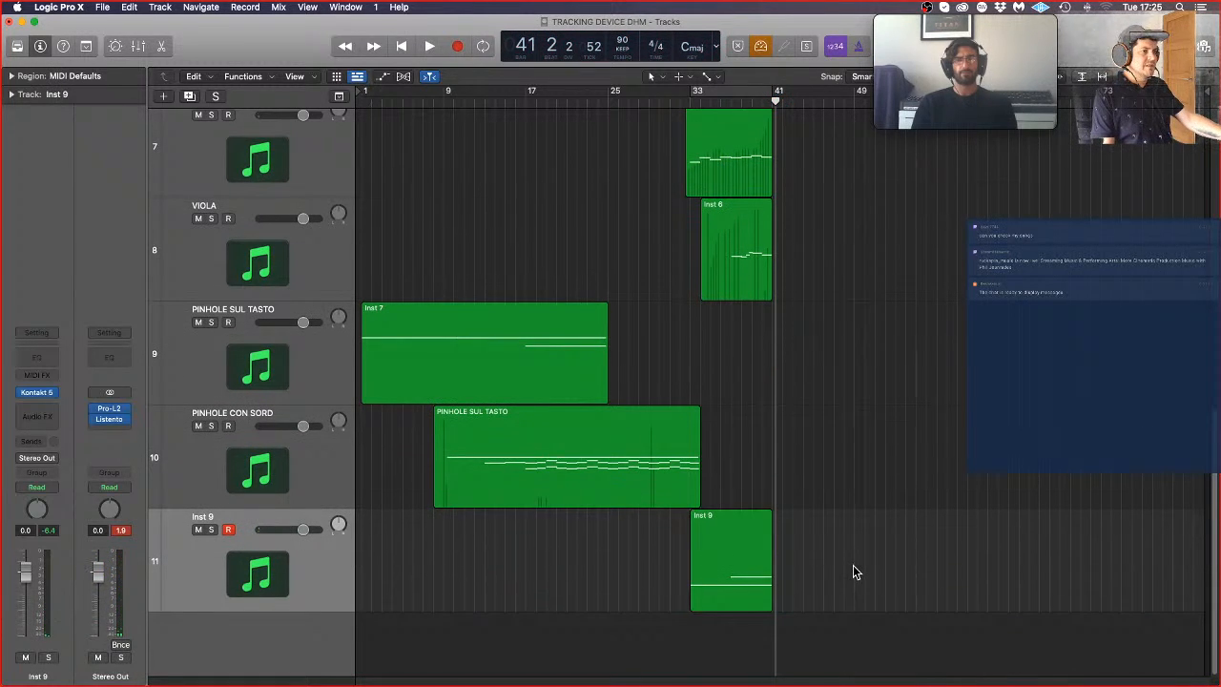
pyautogui.click(735, 562)
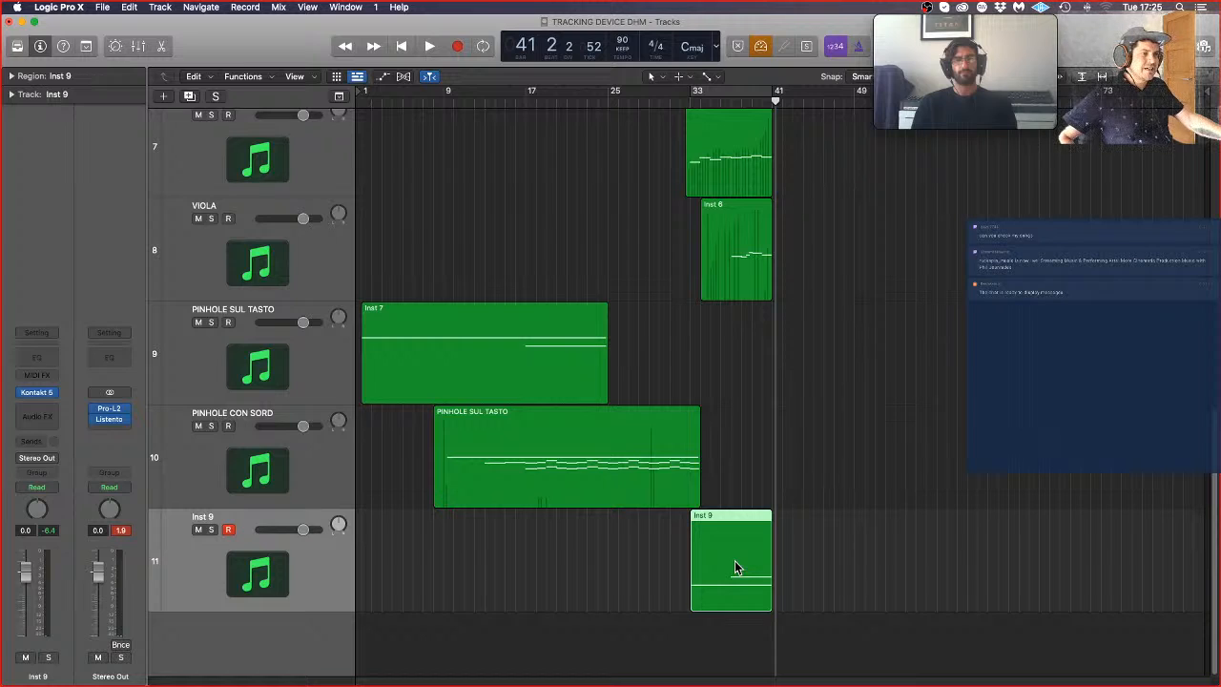
pyautogui.doubleClick(735, 560)
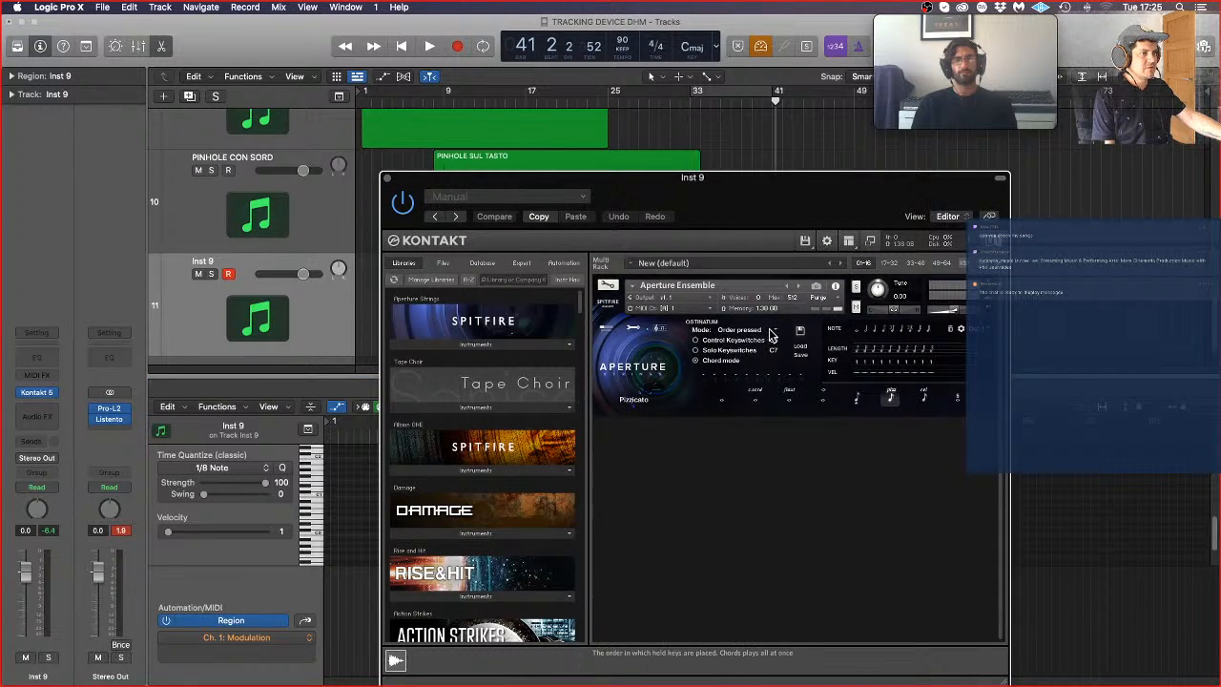
# Step: Set the Aperture Ensemble Ostinatum mode to Off and insert an Arpeggiator MIDI effect on the Inst 9 track
pyautogui.click(774, 331)
pyautogui.click(751, 343)
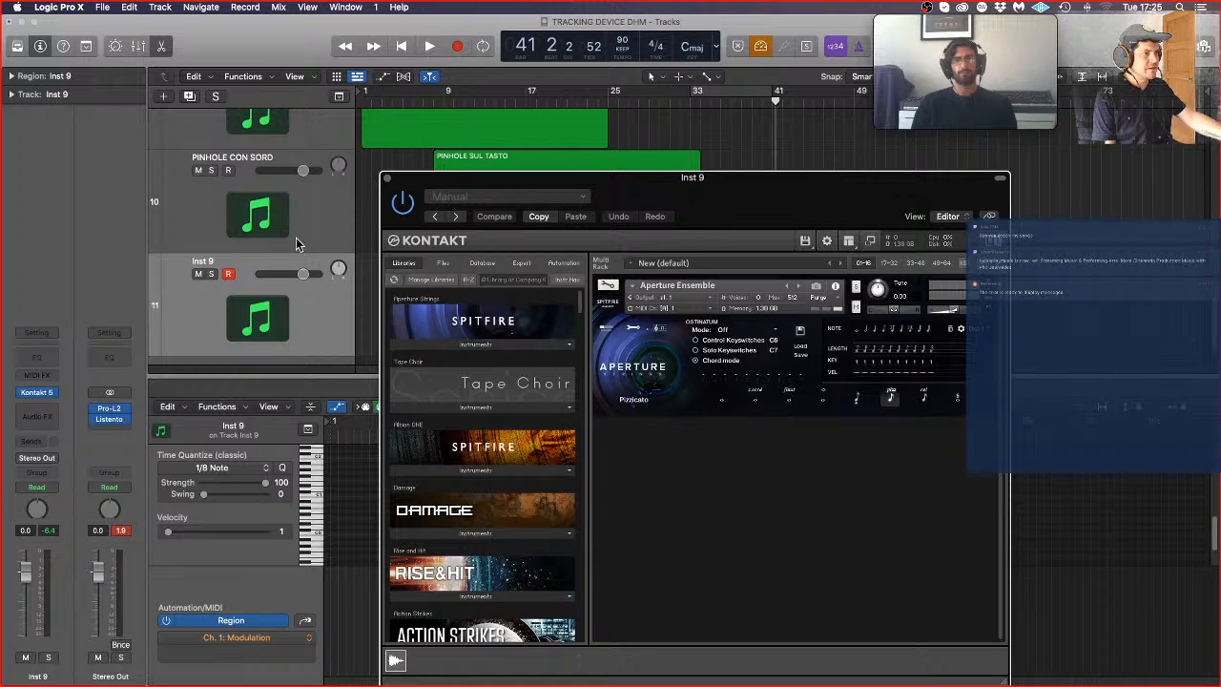
pyautogui.click(38, 374)
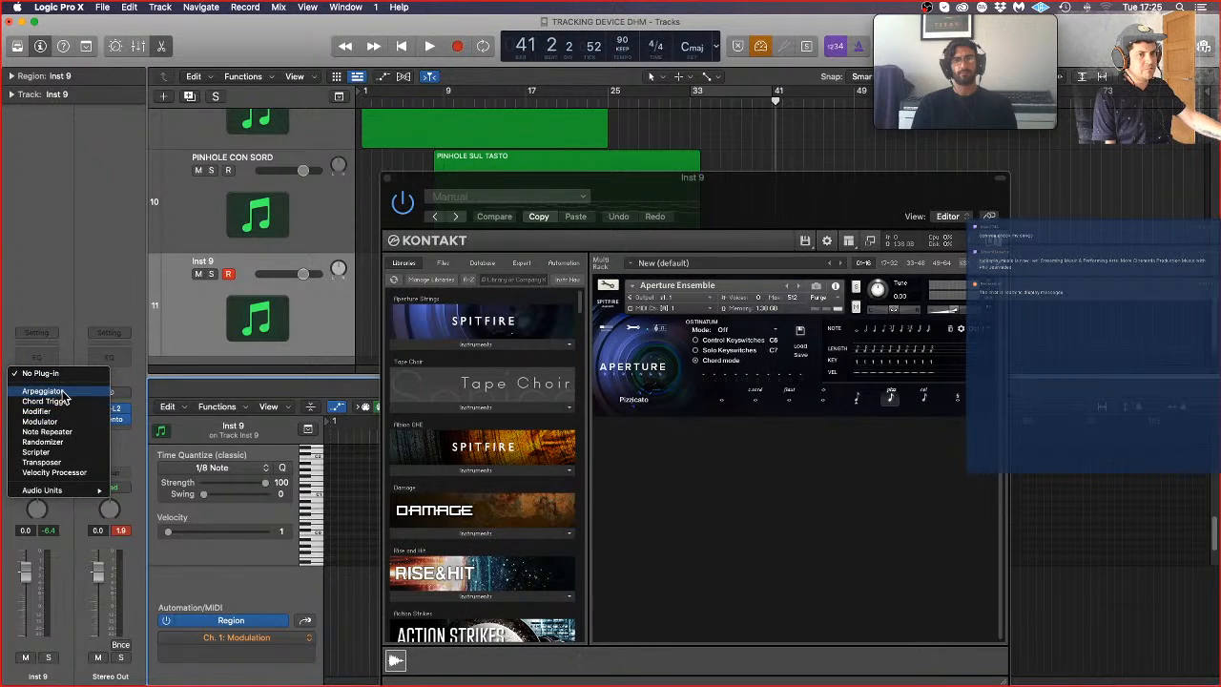
pyautogui.click(63, 392)
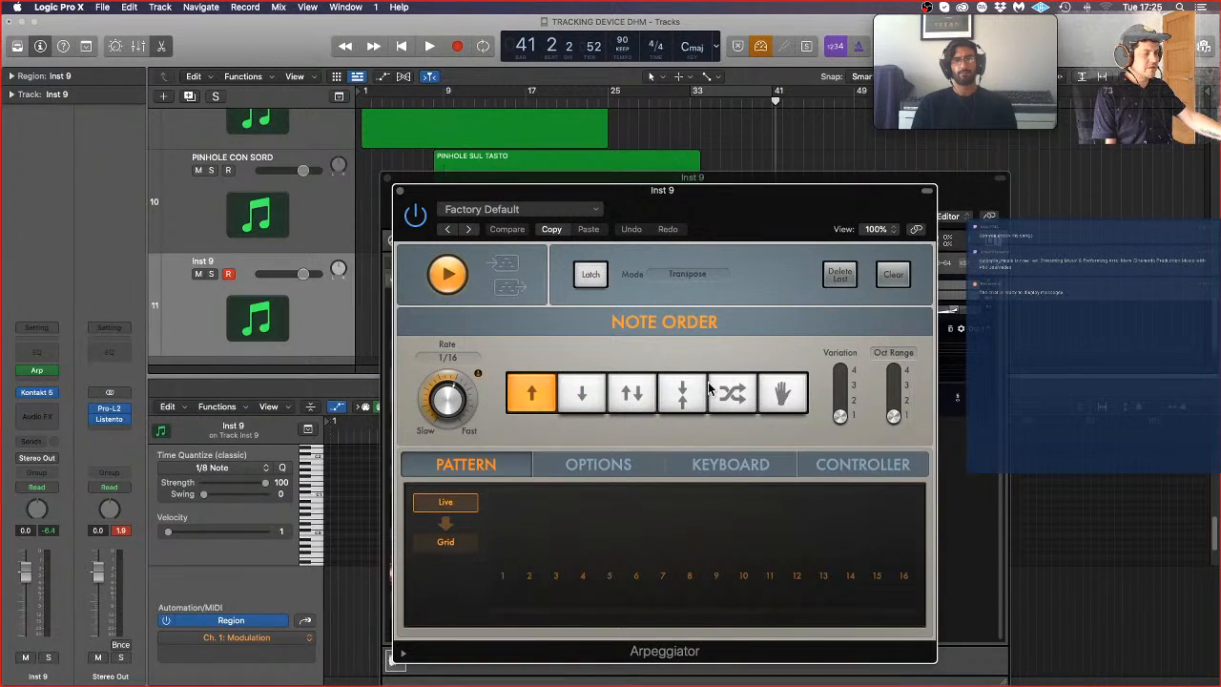
# Step: Assign controller 1 Mod Wheel to the Velocity Base destination in the Arpeggiator
pyautogui.click(628, 468)
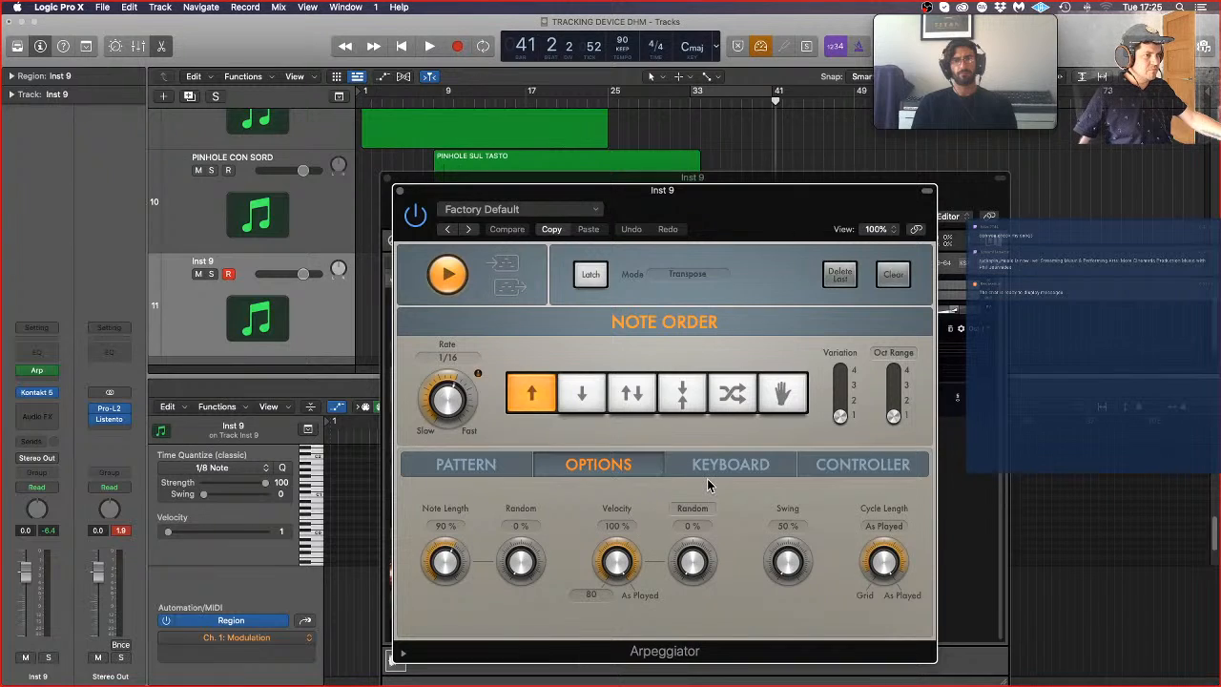
pyautogui.click(691, 510)
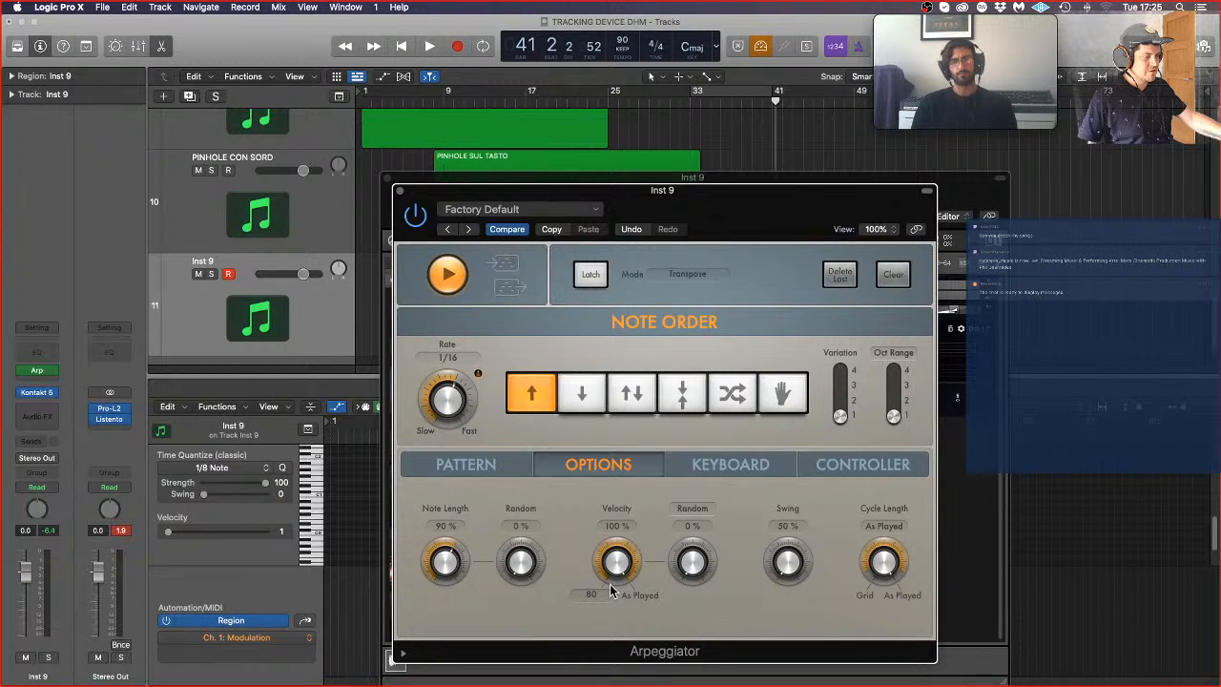
pyautogui.click(822, 463)
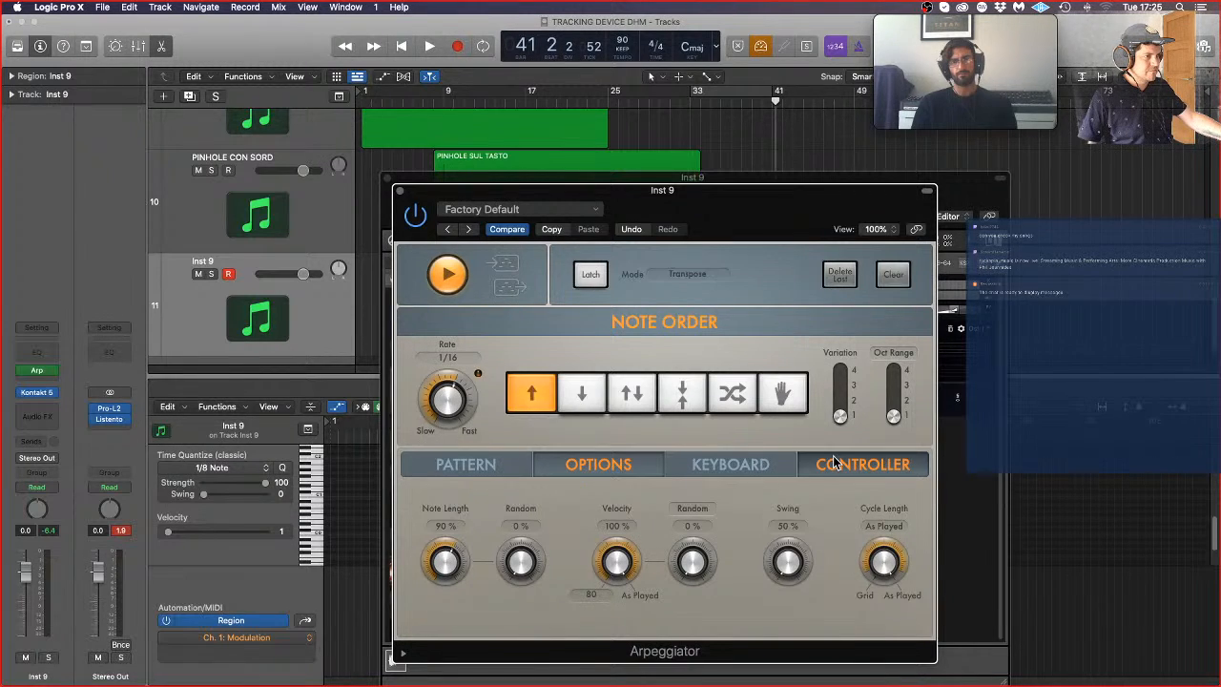
pyautogui.click(639, 531)
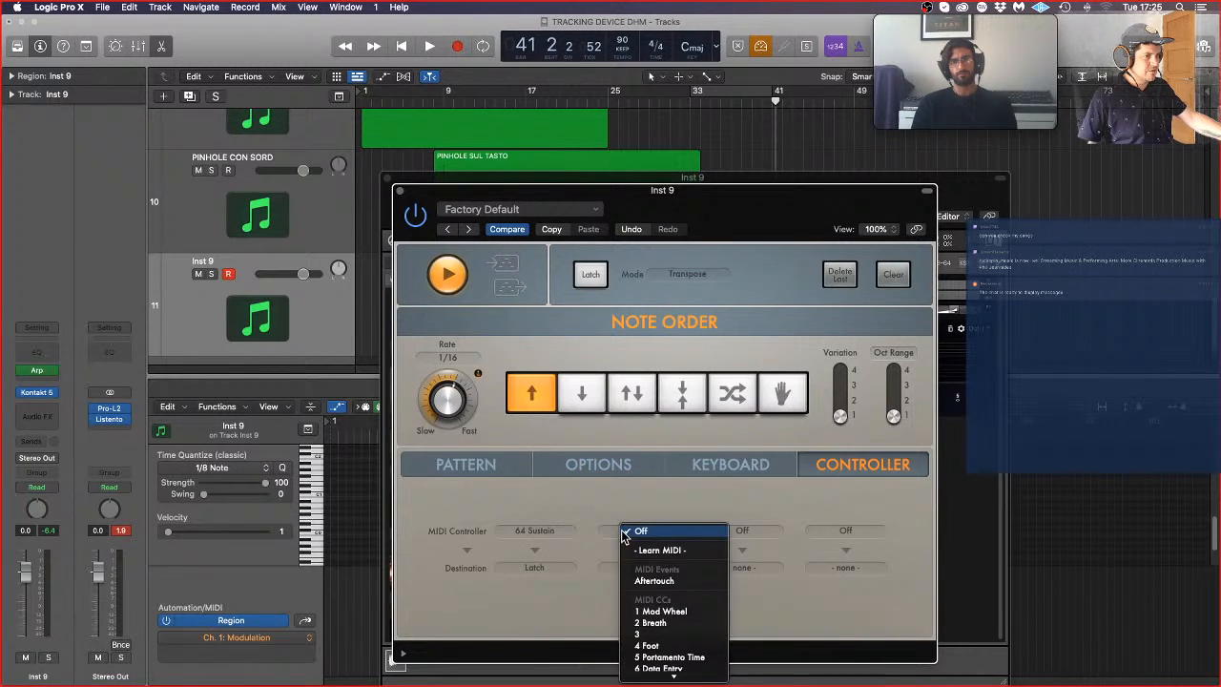
pyautogui.click(667, 612)
pyautogui.click(658, 569)
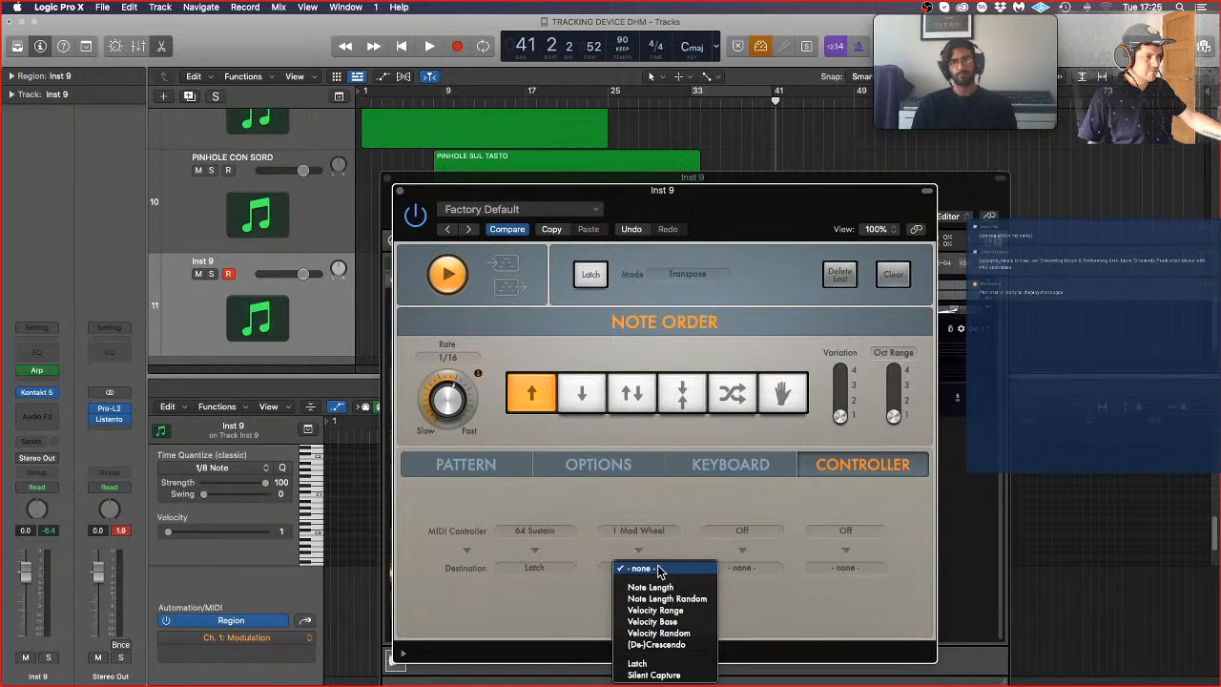
pyautogui.click(684, 623)
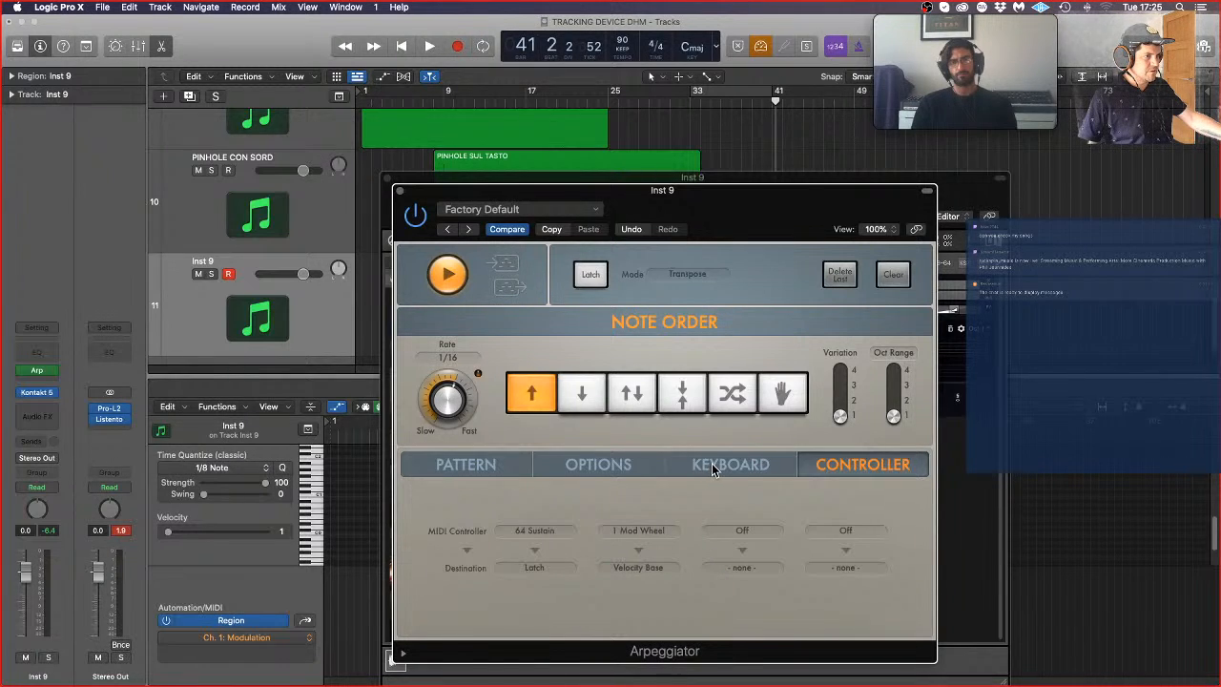
# Step: Set the Arpeggiator's velocity to Fix and bring its base velocity down to 1
pyautogui.click(712, 464)
pyautogui.click(646, 466)
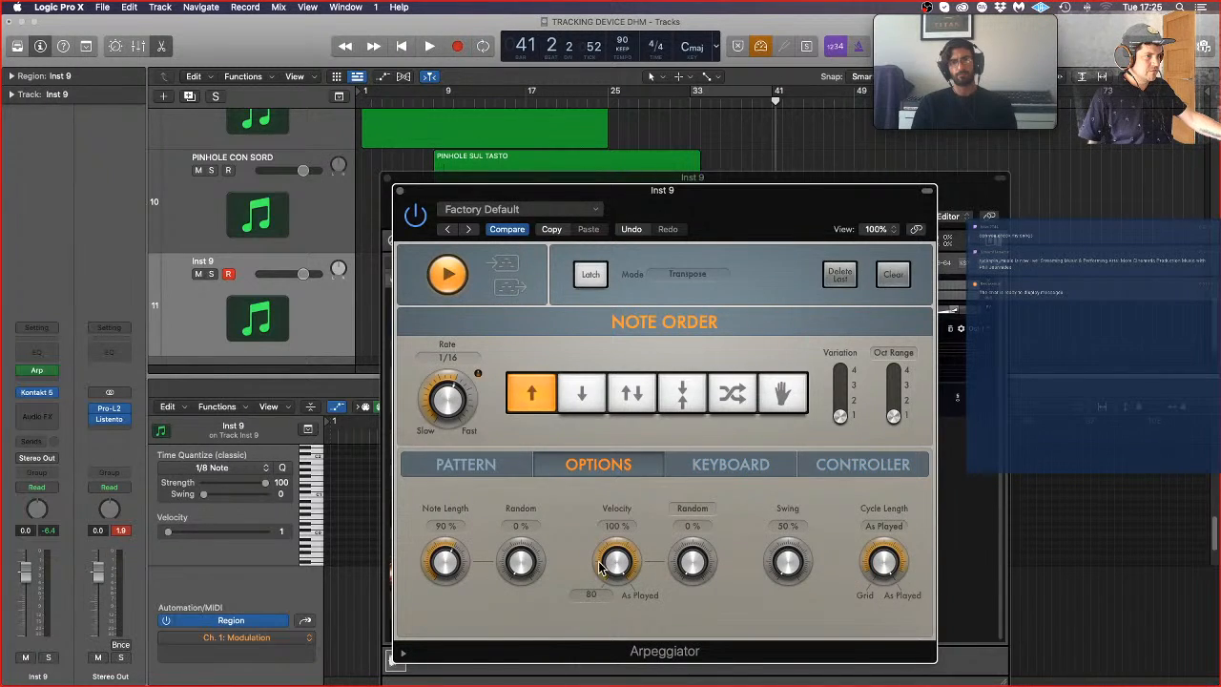
pyautogui.moveTo(620, 571); pyautogui.dragTo(612, 627)
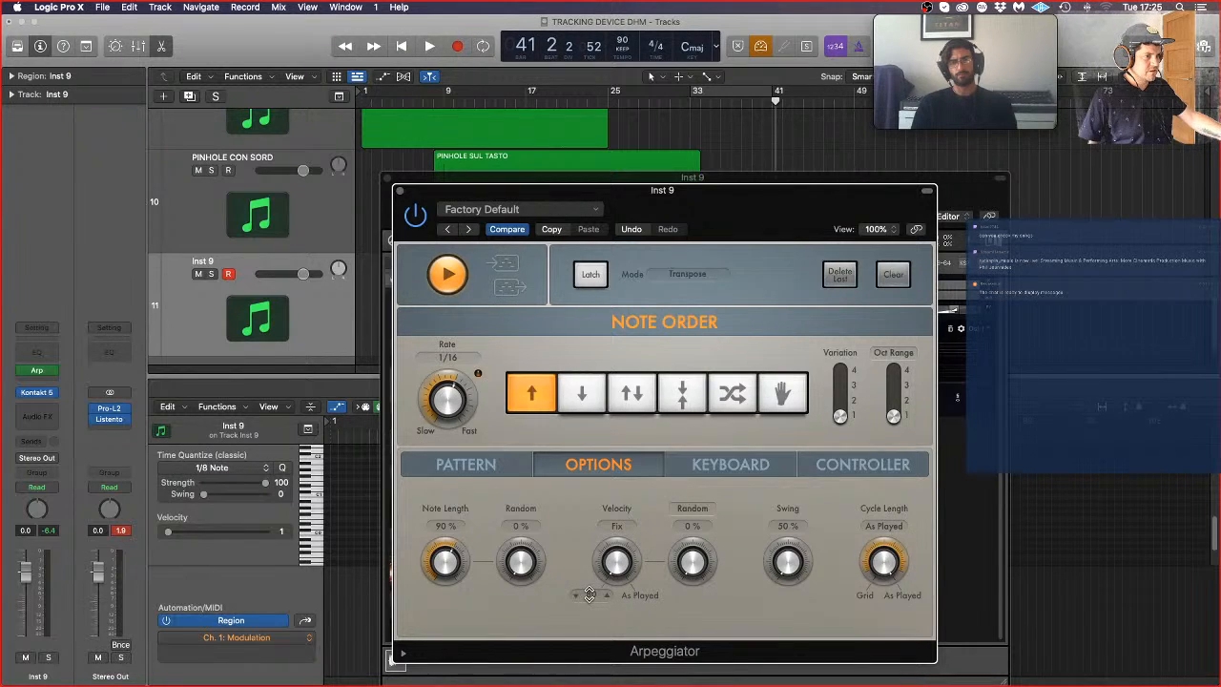
pyautogui.doubleClick(589, 594)
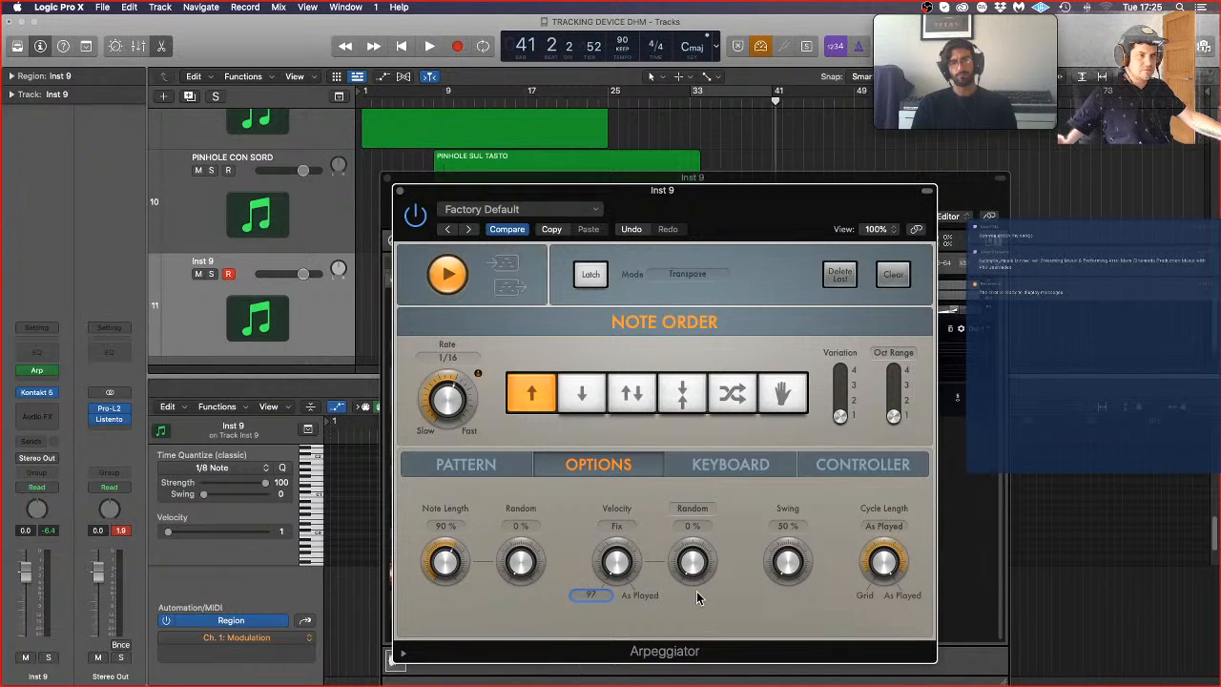
pyautogui.write('40122')
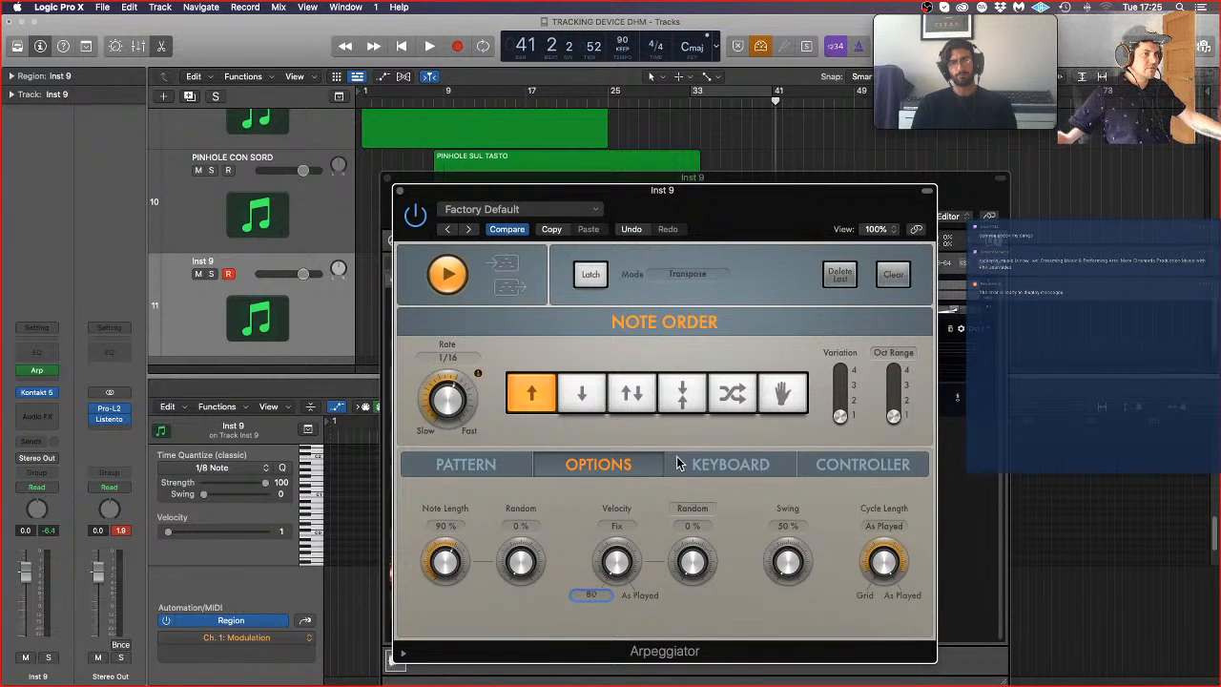
# Step: Set Aperture Ensemble to Col Legno in its controllers view and close the Arpeggiator and Kontakt windows
pyautogui.click(400, 191)
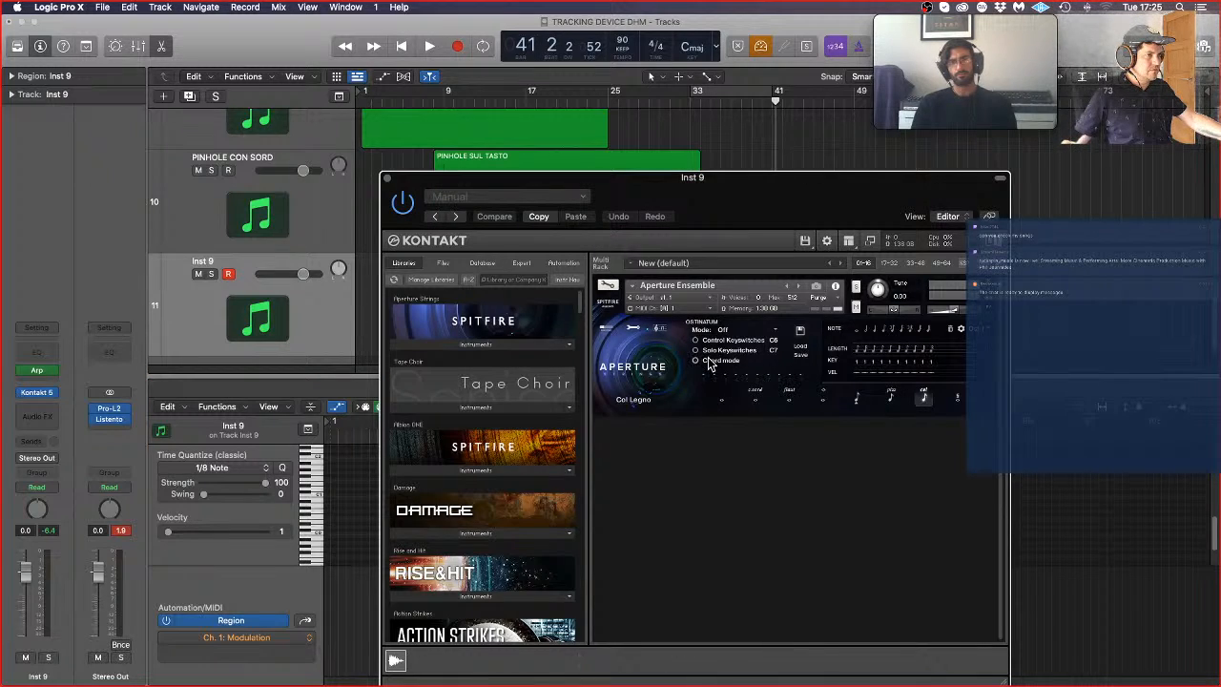
pyautogui.click(601, 327)
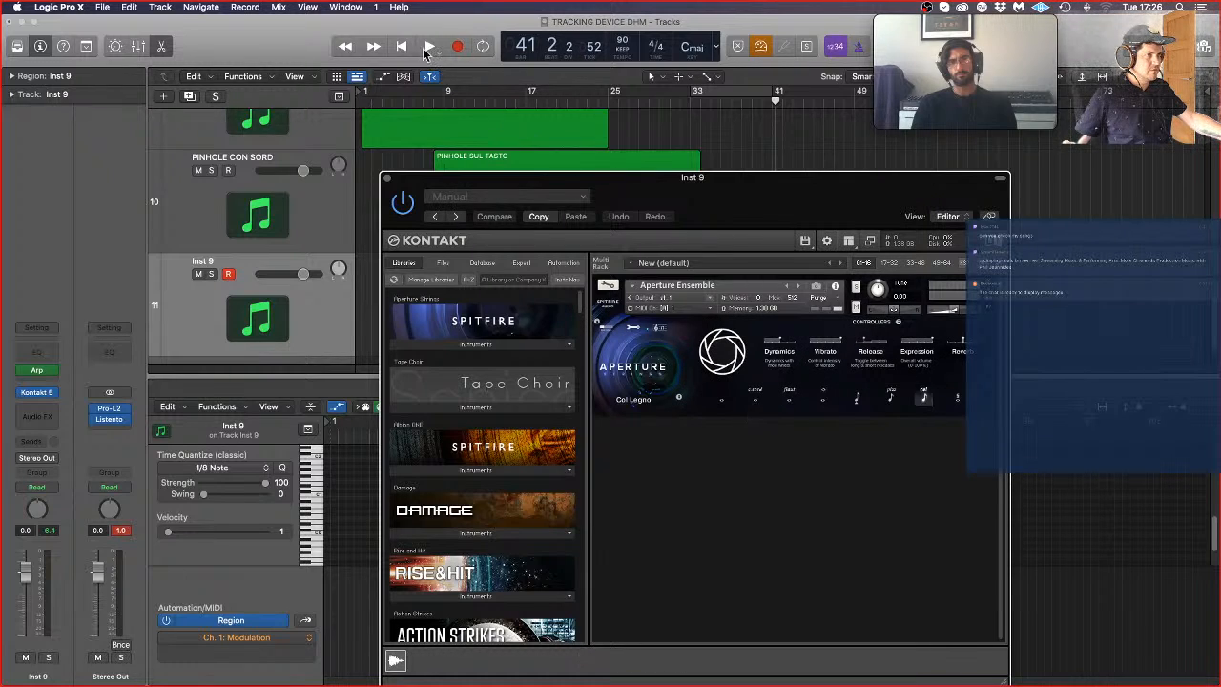
pyautogui.click(387, 179)
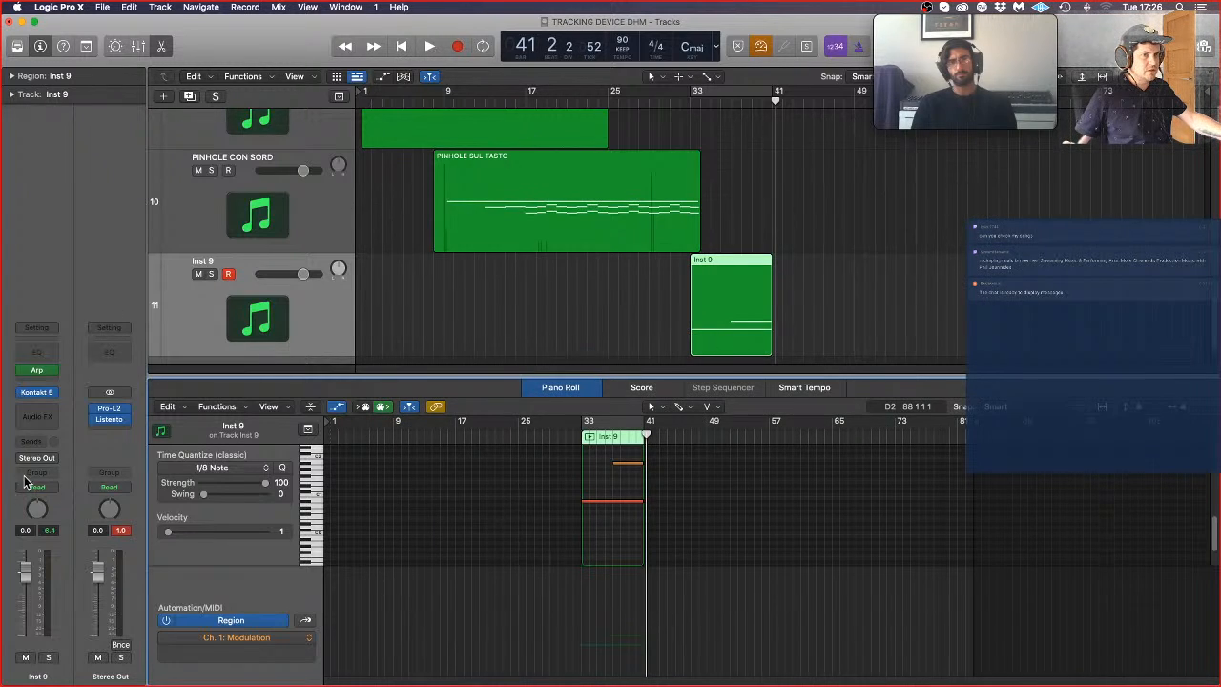
# Step: Build a 16-step Grid pattern in the Arpeggiator with chords on steps 1, 3, 4, 6, 8, 10, 11, 13, 15 and 16
pyautogui.click(39, 372)
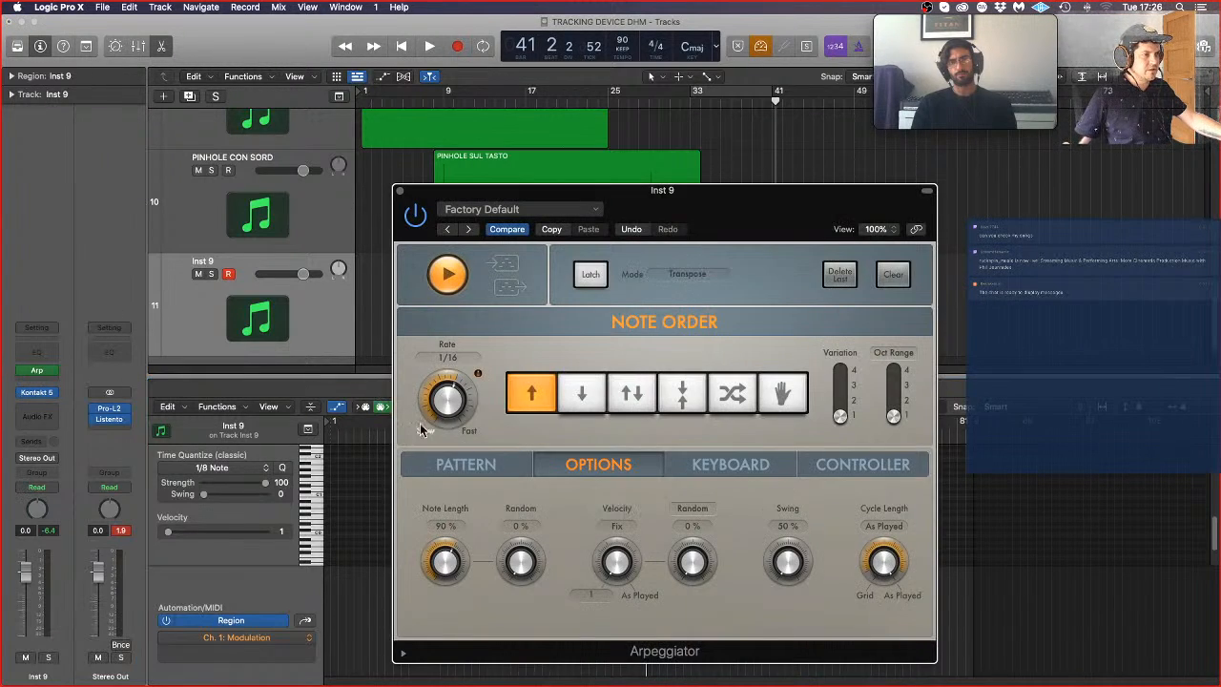
pyautogui.click(477, 466)
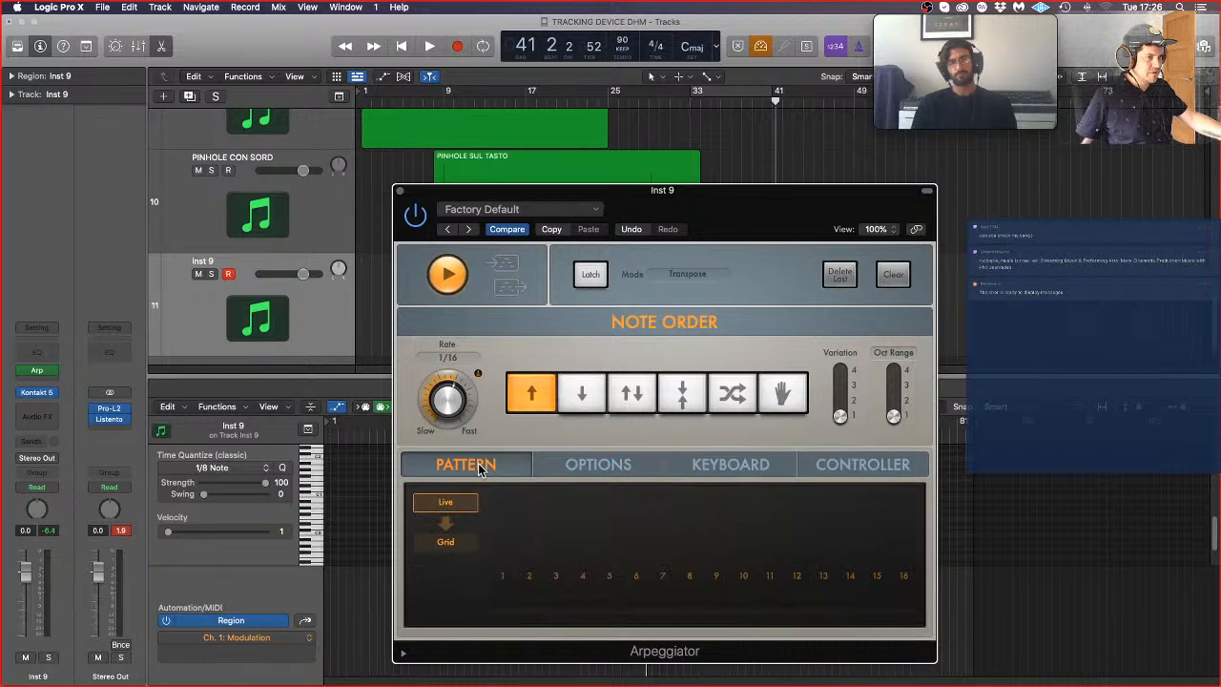
pyautogui.click(442, 543)
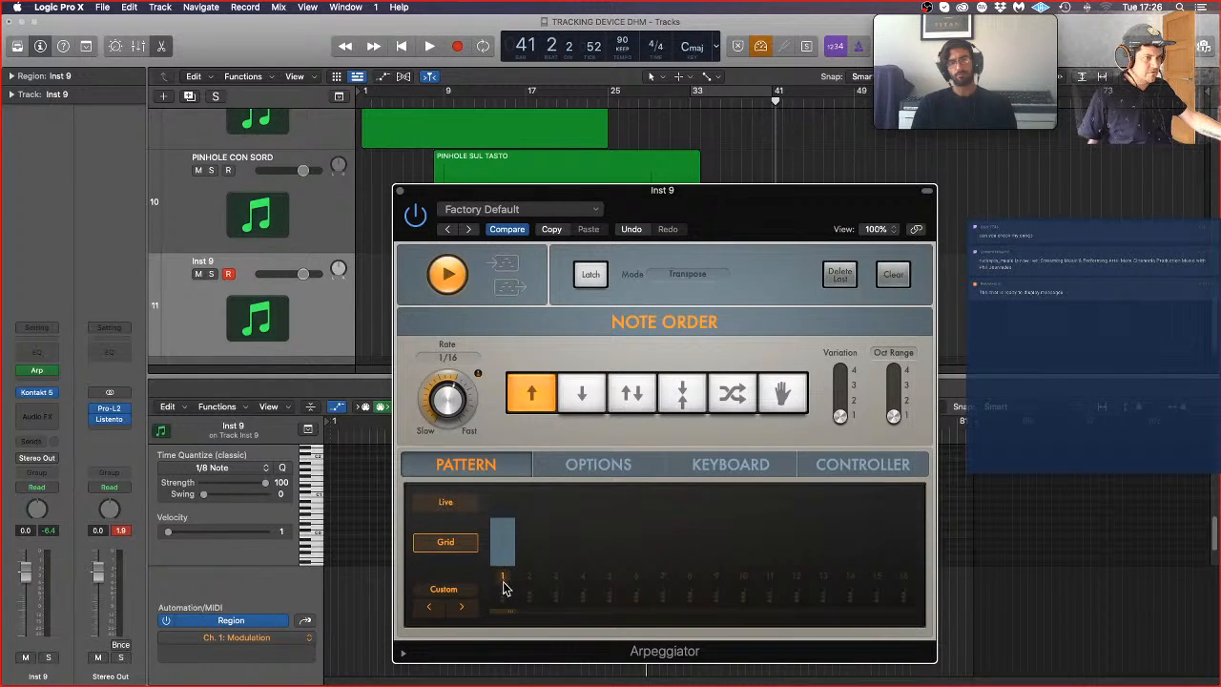
pyautogui.click(504, 597)
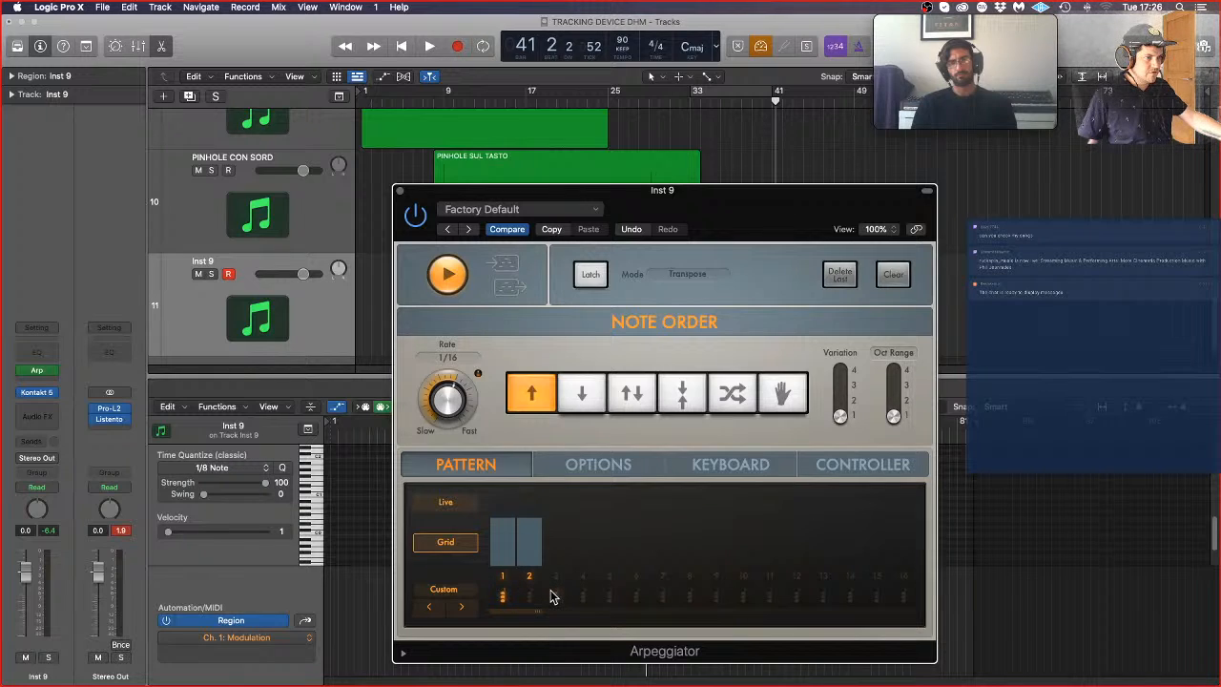
pyautogui.click(556, 596)
pyautogui.click(580, 597)
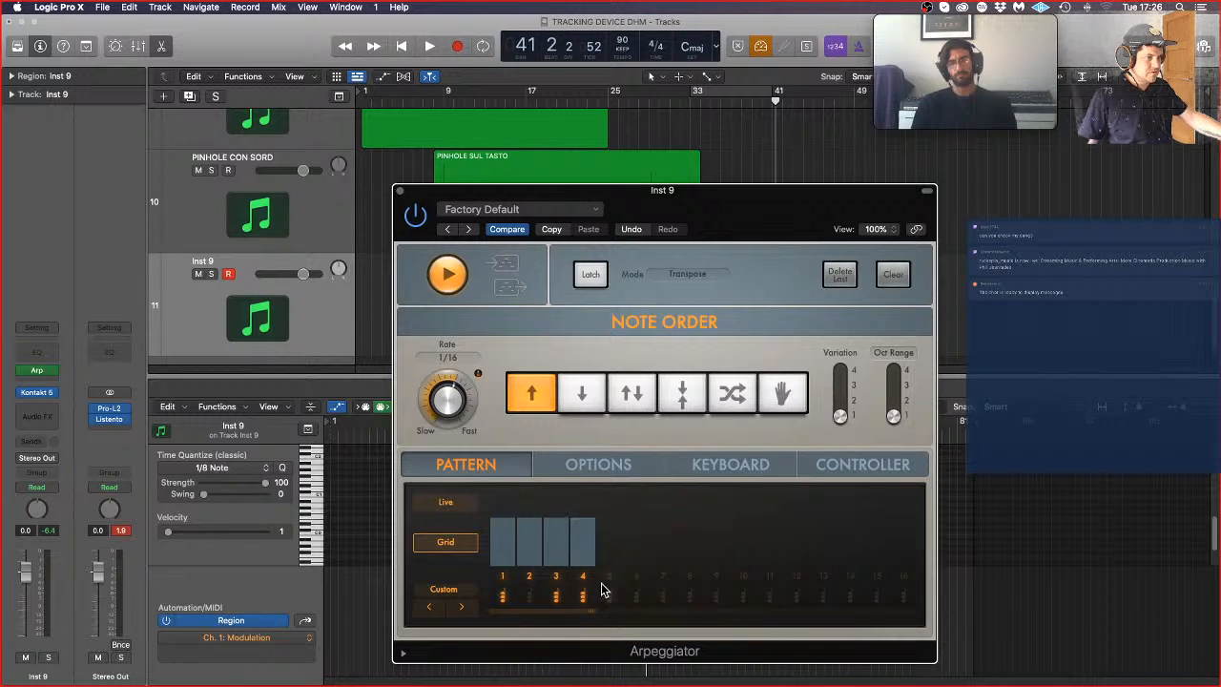
pyautogui.click(670, 584)
pyautogui.click(690, 582)
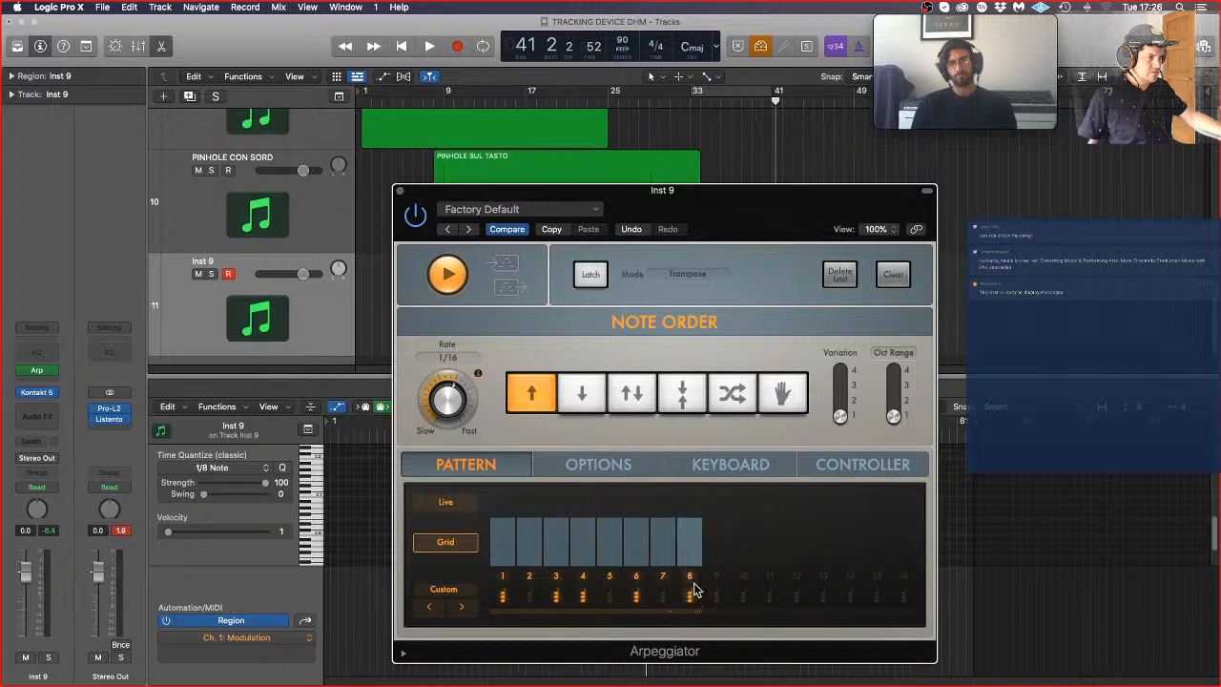
pyautogui.click(717, 584)
pyautogui.click(742, 598)
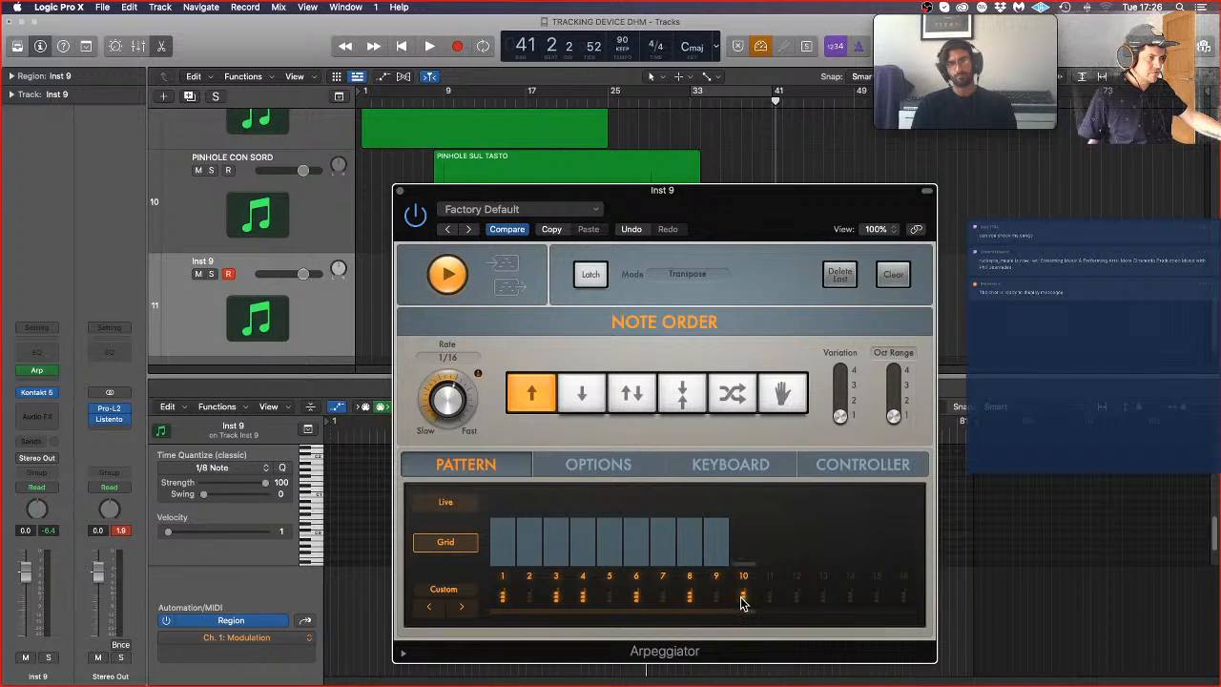
pyautogui.click(770, 599)
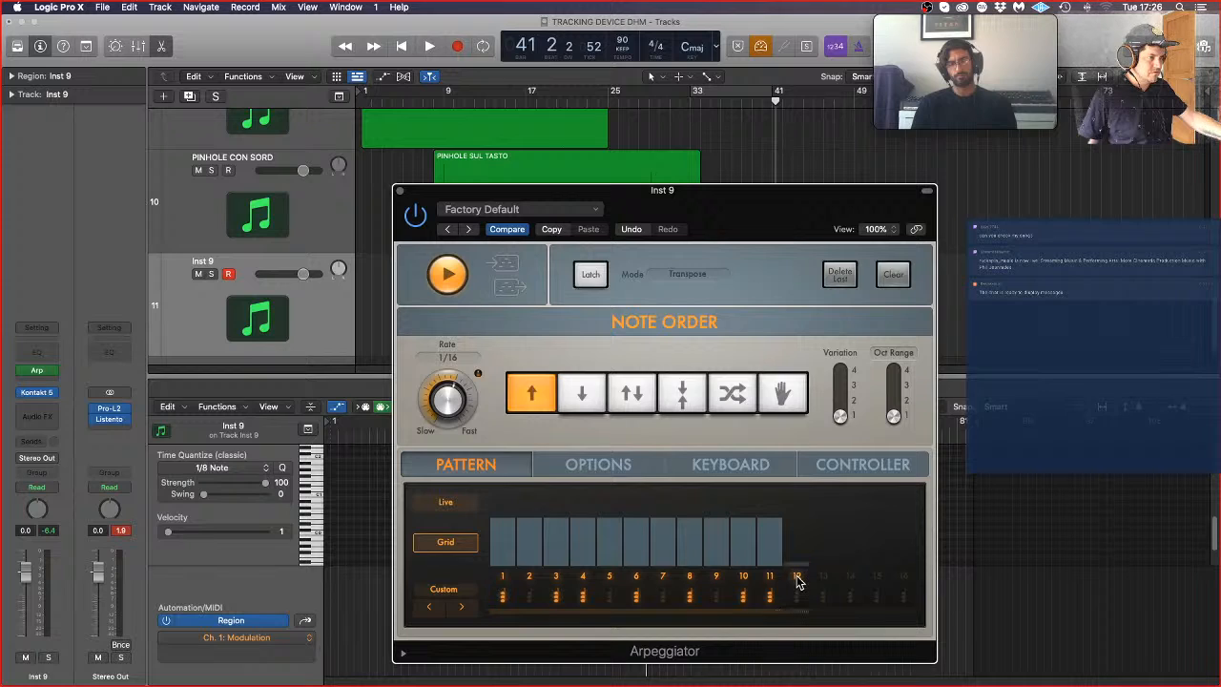
pyautogui.click(797, 580)
pyautogui.click(822, 597)
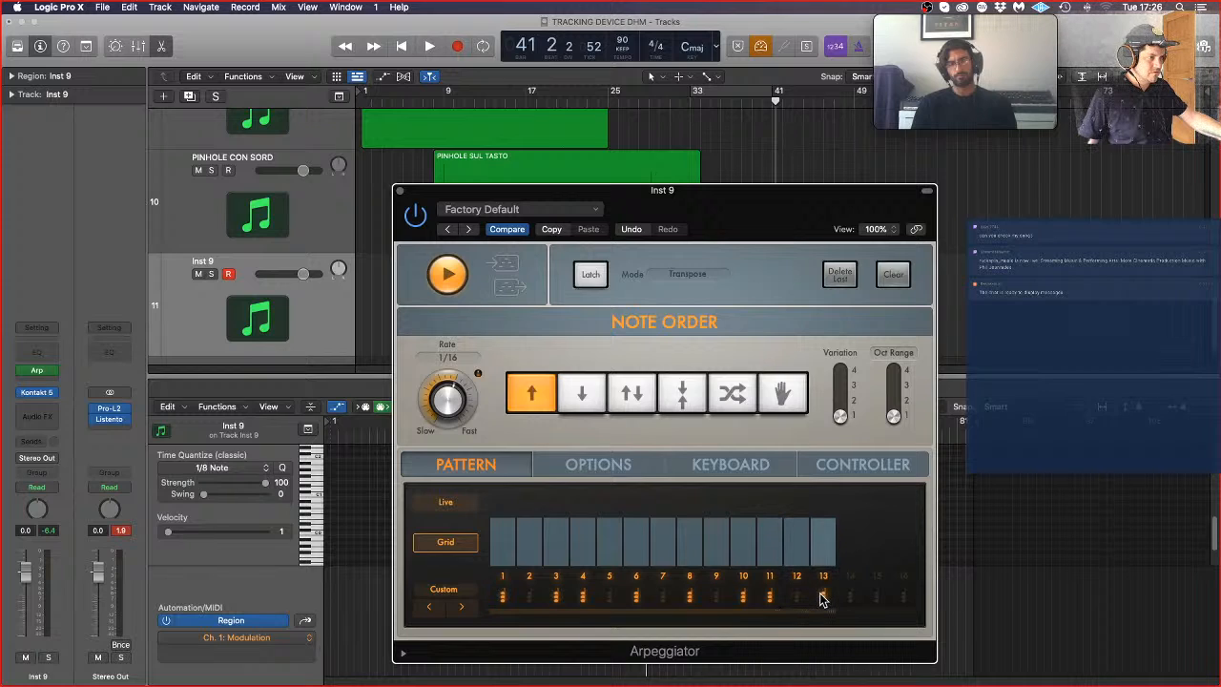
pyautogui.click(878, 597)
pyautogui.click(904, 597)
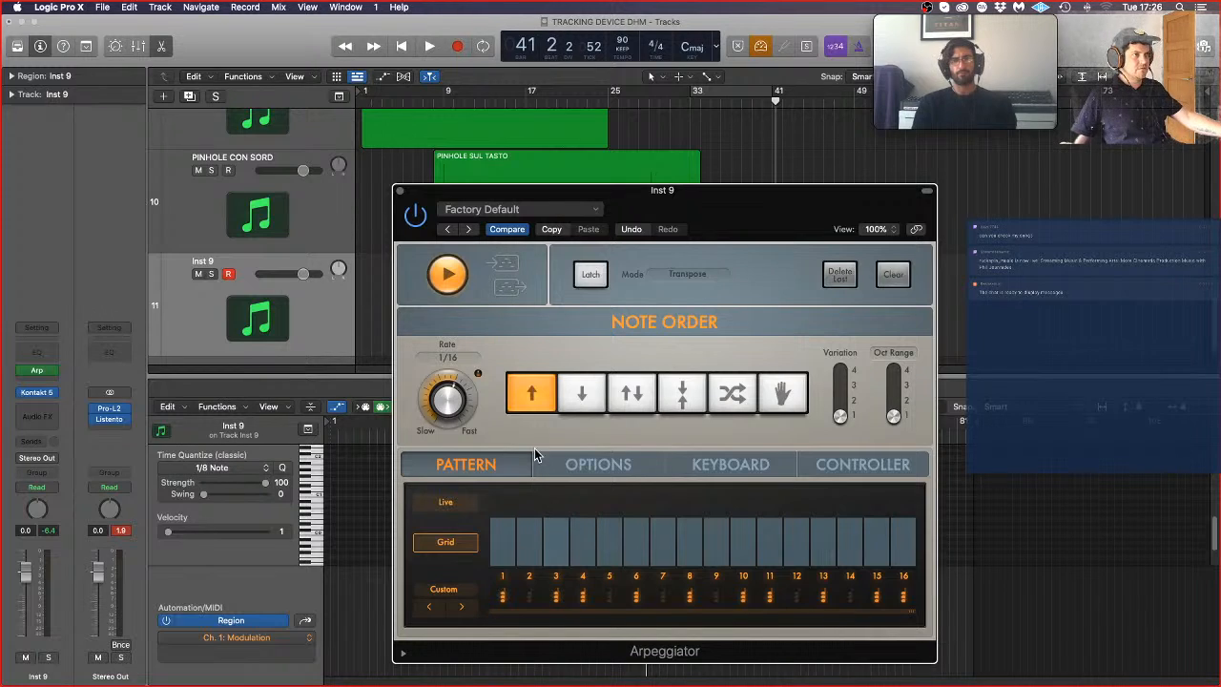
# Step: Enable cycling from bar 33 over the Inst 9 region, solo the Inst 9 track and start playback
pyautogui.click(753, 92)
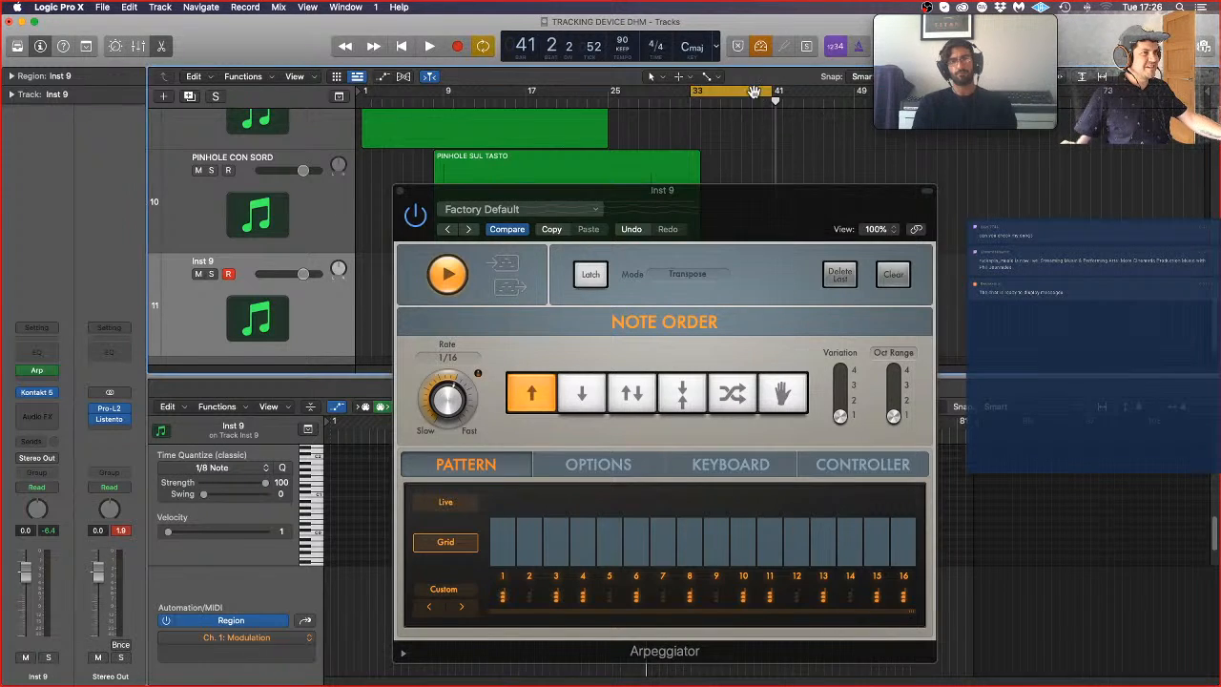
pyautogui.click(213, 275)
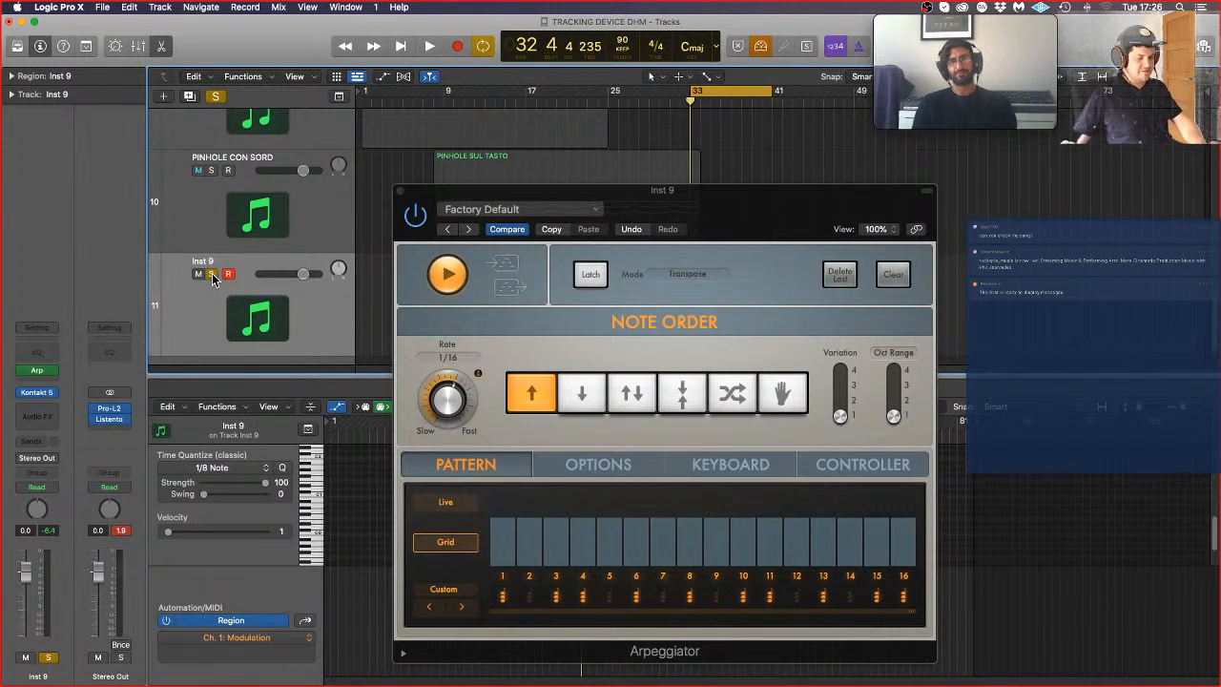
pyautogui.press('space')
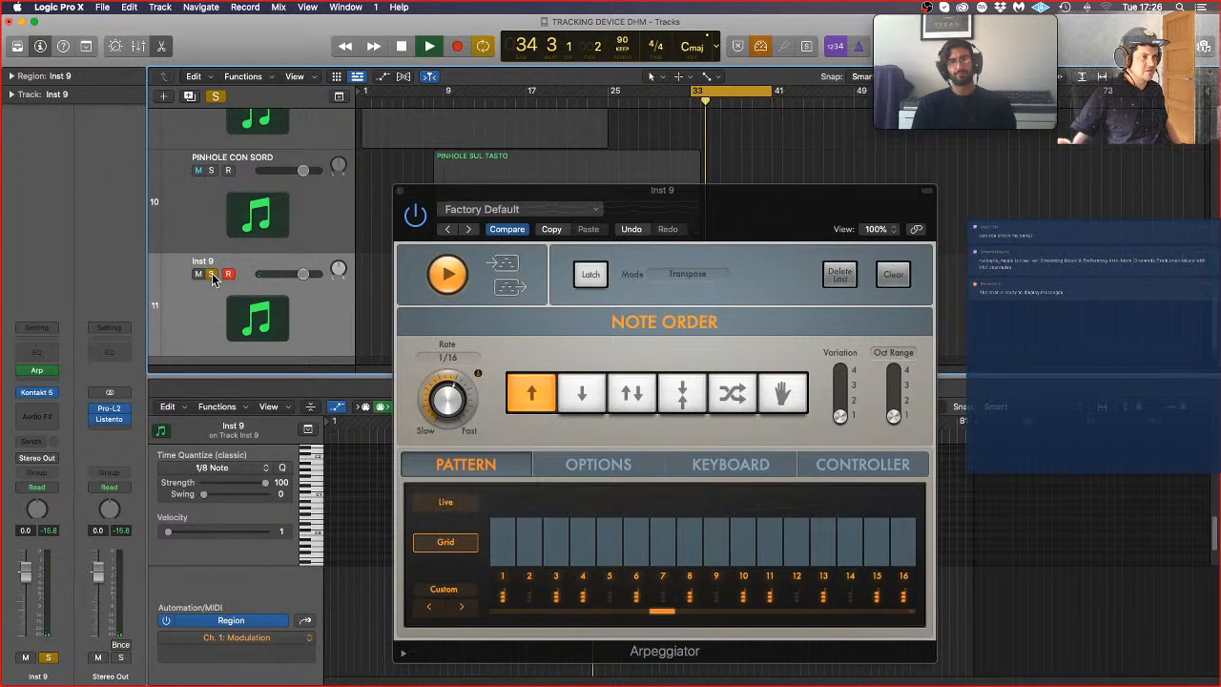
# Step: Turn off steps 2, 5, 7, 9, 12 and 14 in the Arpeggiator grid, then stop playback and close the Arpeggiator
pyautogui.click(529, 577)
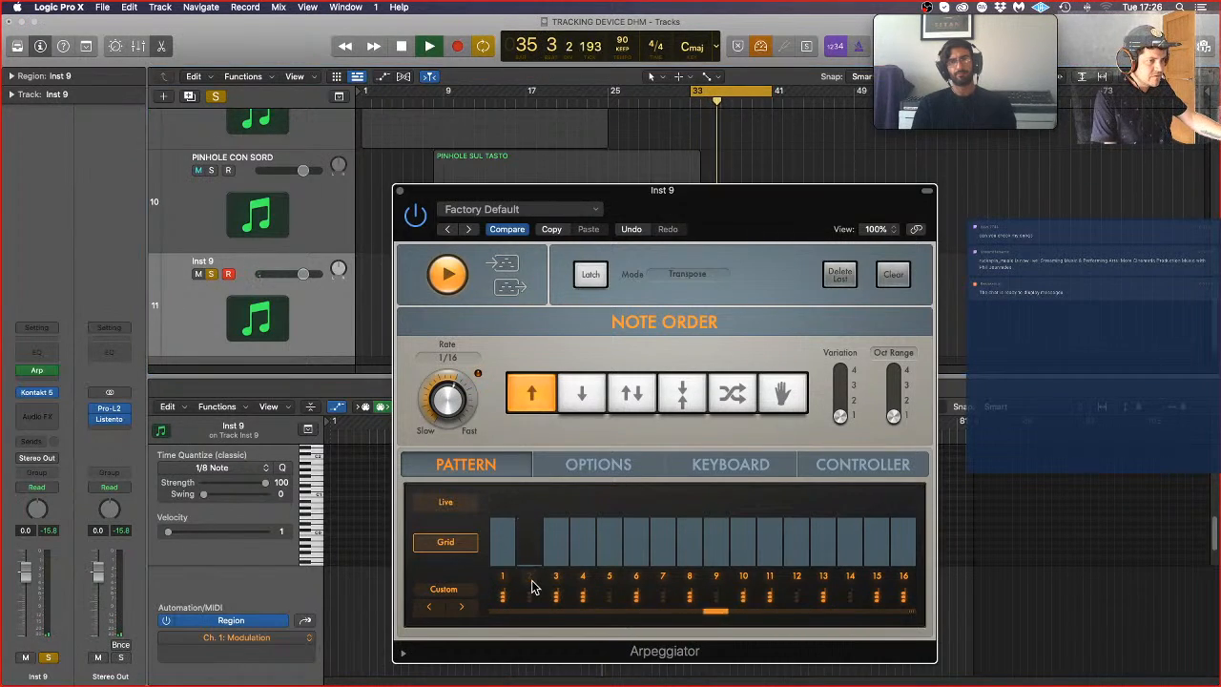
pyautogui.click(609, 577)
pyautogui.click(662, 577)
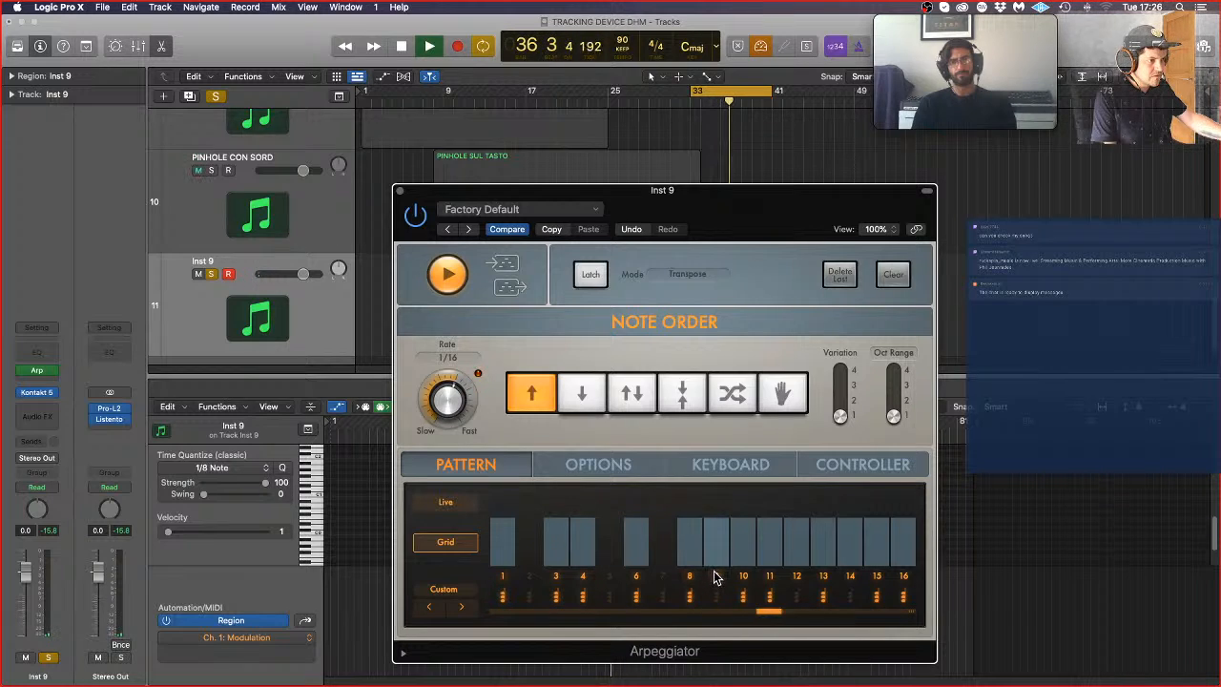
pyautogui.click(716, 577)
pyautogui.click(797, 577)
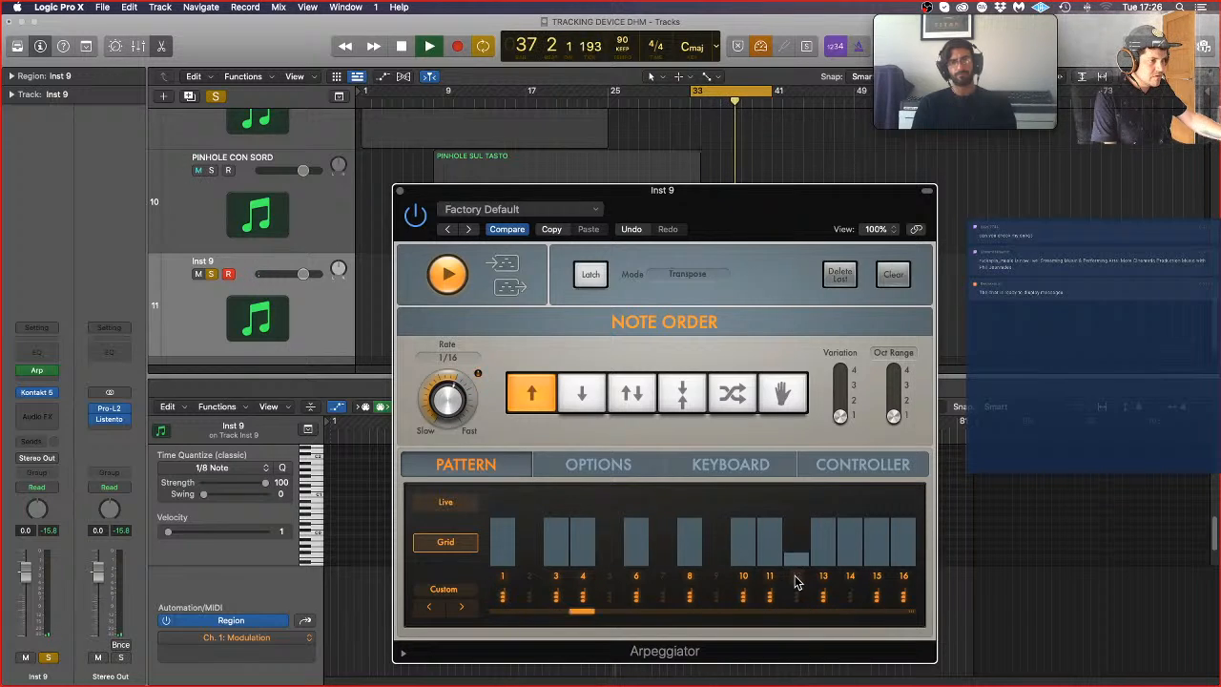
pyautogui.click(851, 578)
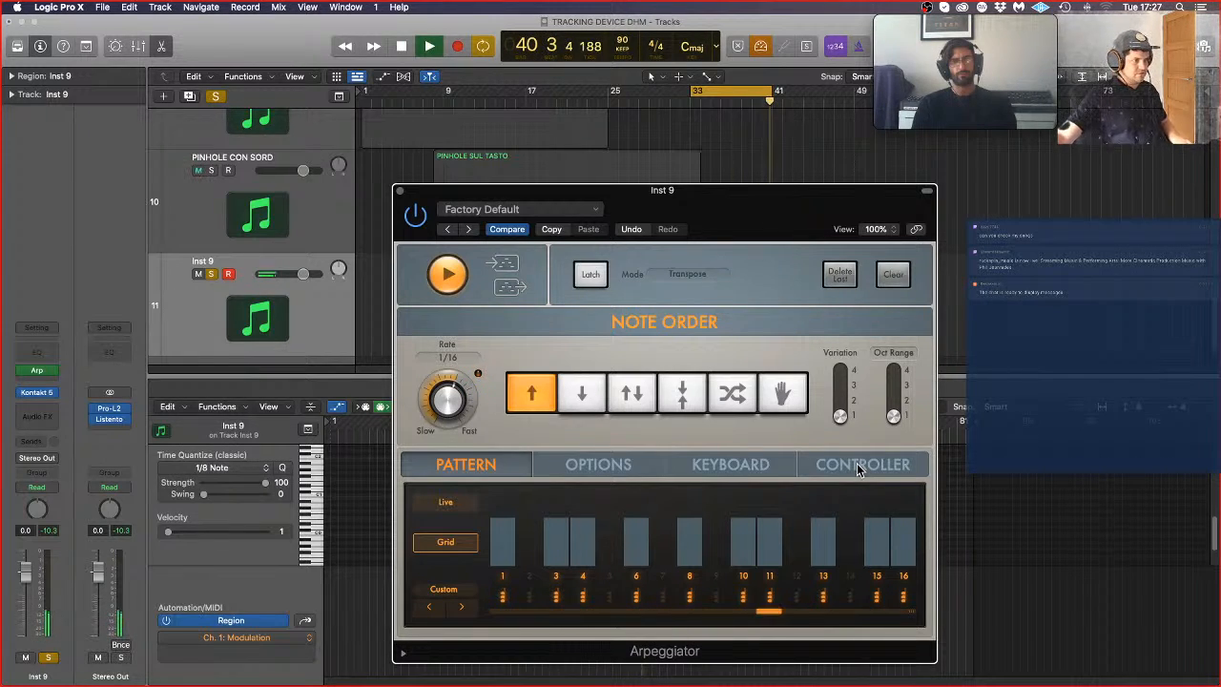
pyautogui.press('space')
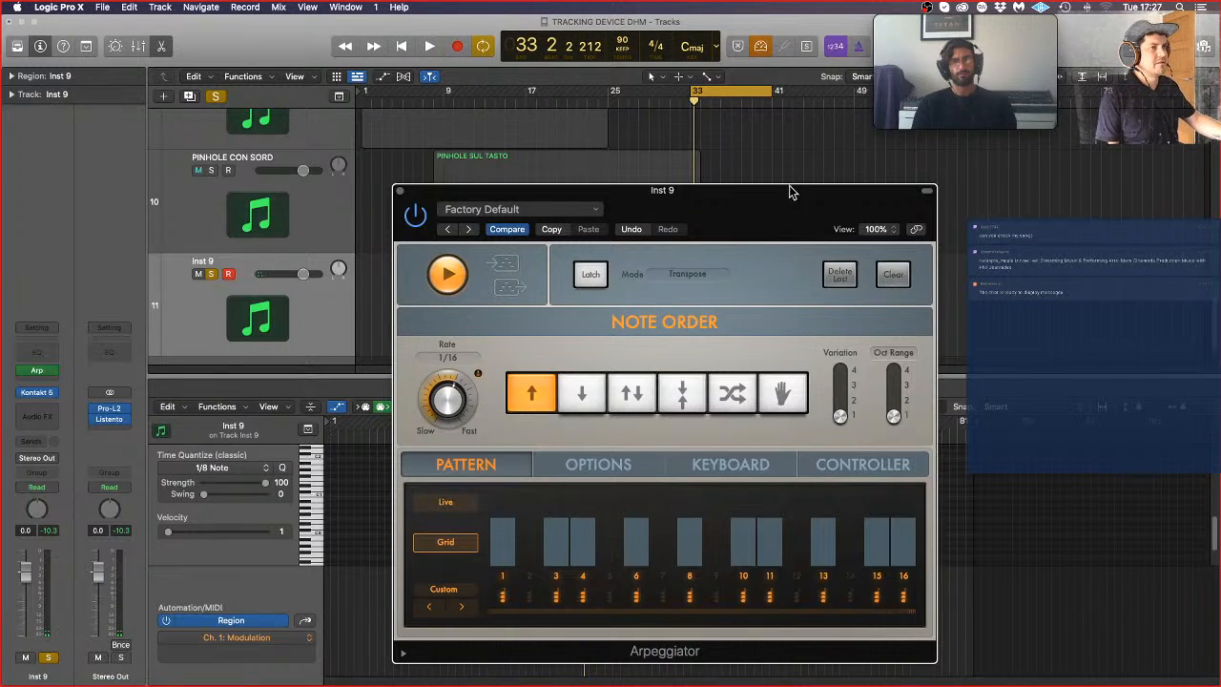
pyautogui.click(399, 192)
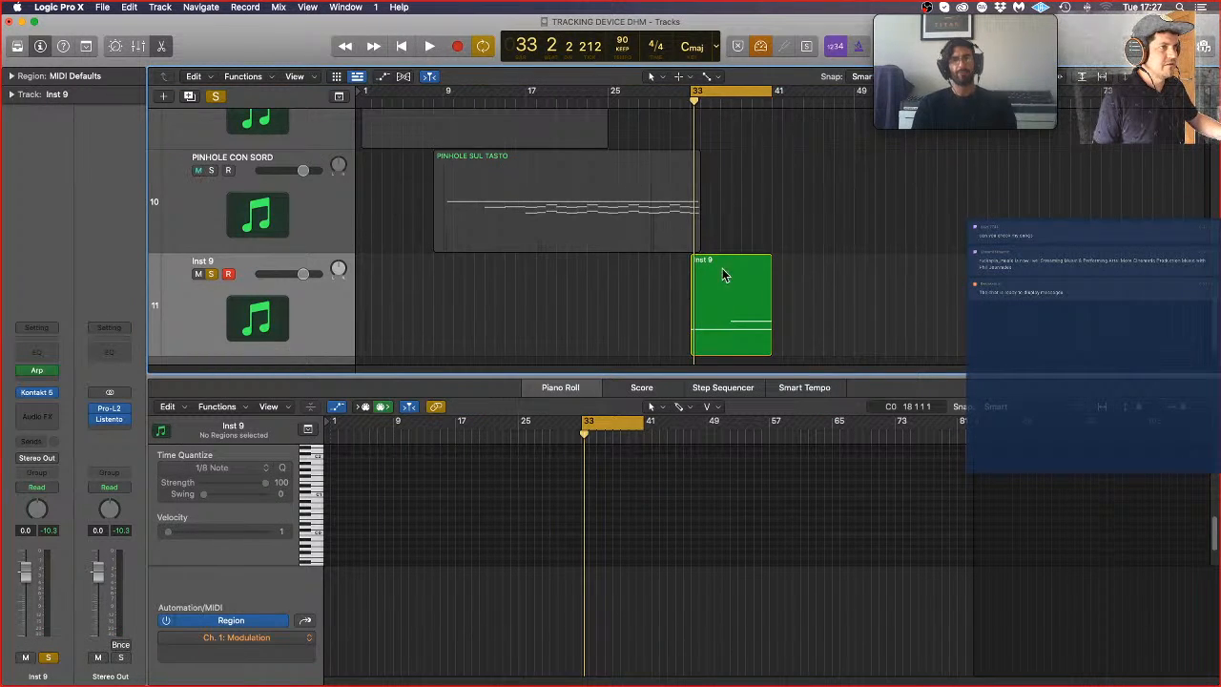
# Step: Copy the Inst 9 region back to bar 25 and extend the upper note of the bar 33 region to start at bar 33
pyautogui.moveTo(743, 321); pyautogui.dragTo(663, 318)
pyautogui.click(719, 319)
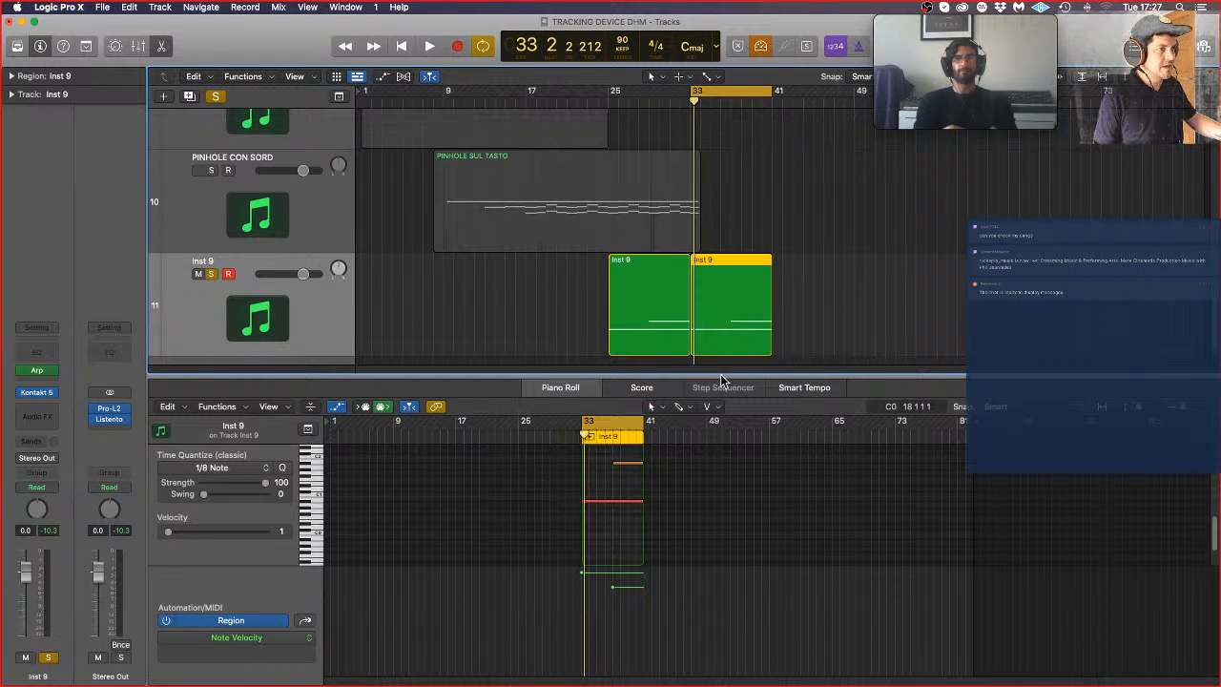
pyautogui.moveTo(613, 467); pyautogui.dragTo(581, 468)
pyautogui.click(859, 312)
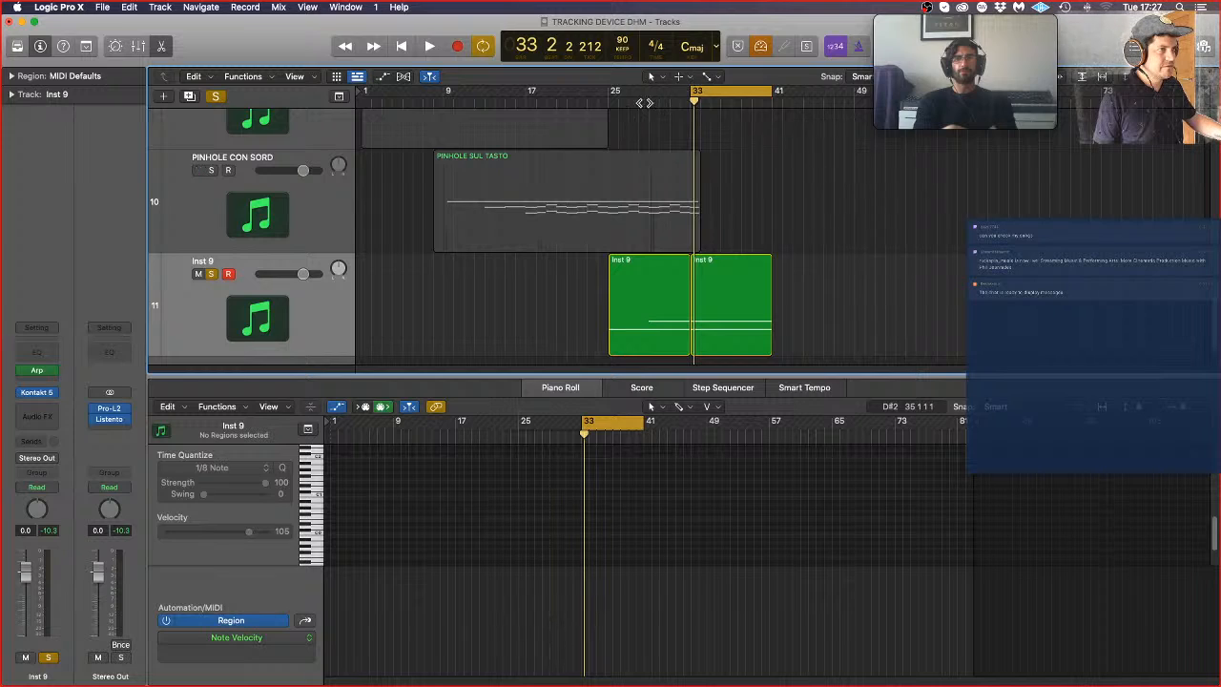
# Step: Turn off cycling, return the playhead to bar 25 and unsolo the Inst 9 track
pyautogui.click(720, 98)
pyautogui.click(711, 90)
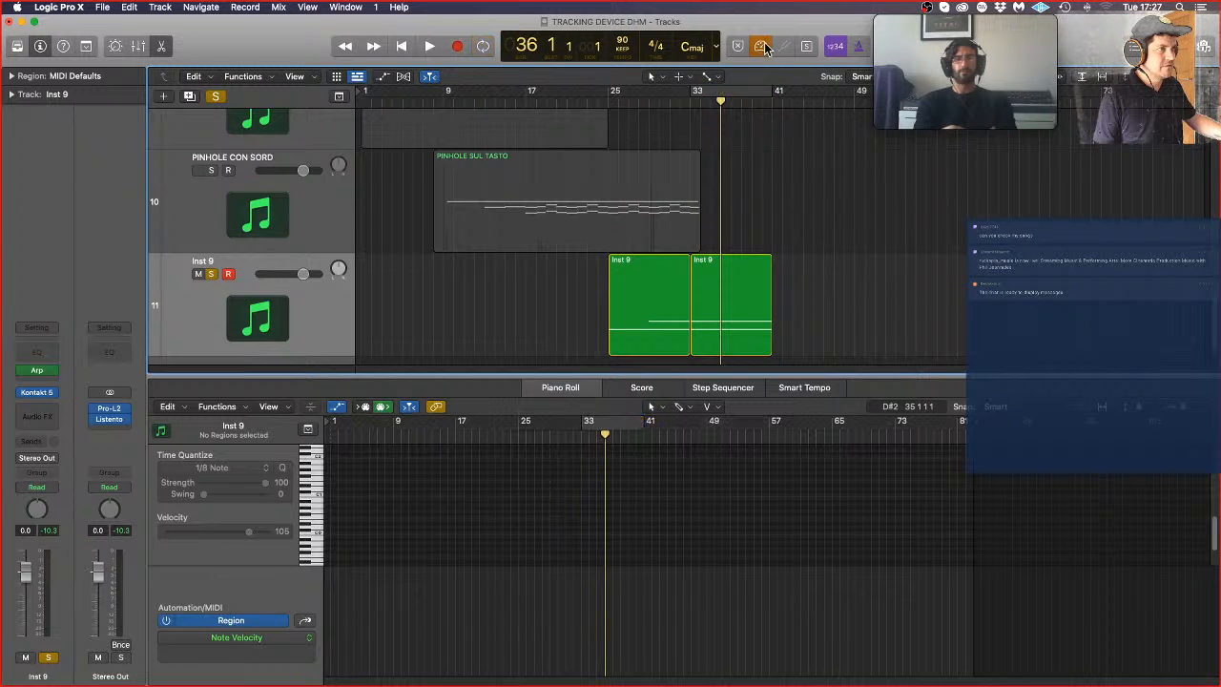
pyautogui.click(607, 99)
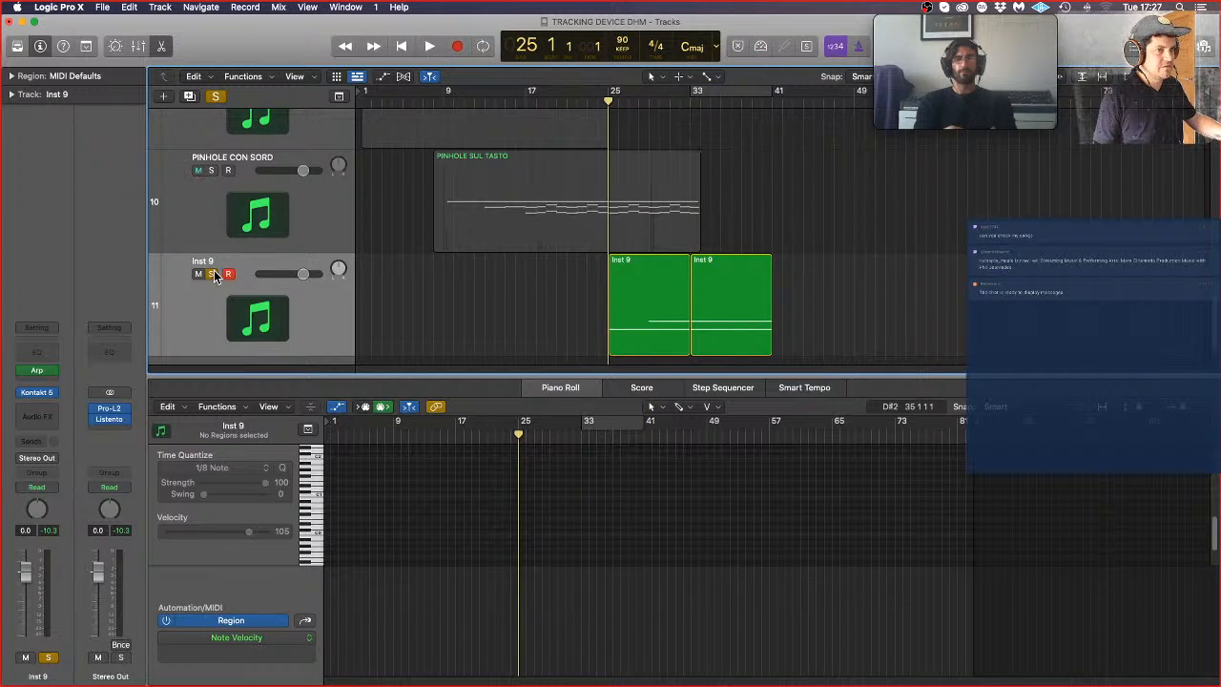
pyautogui.click(213, 275)
# Step: Record a rising controller pass over the Inst 9 regions, starting playback around bar 23 and stopping after bar 41
pyautogui.doubleClick(588, 101)
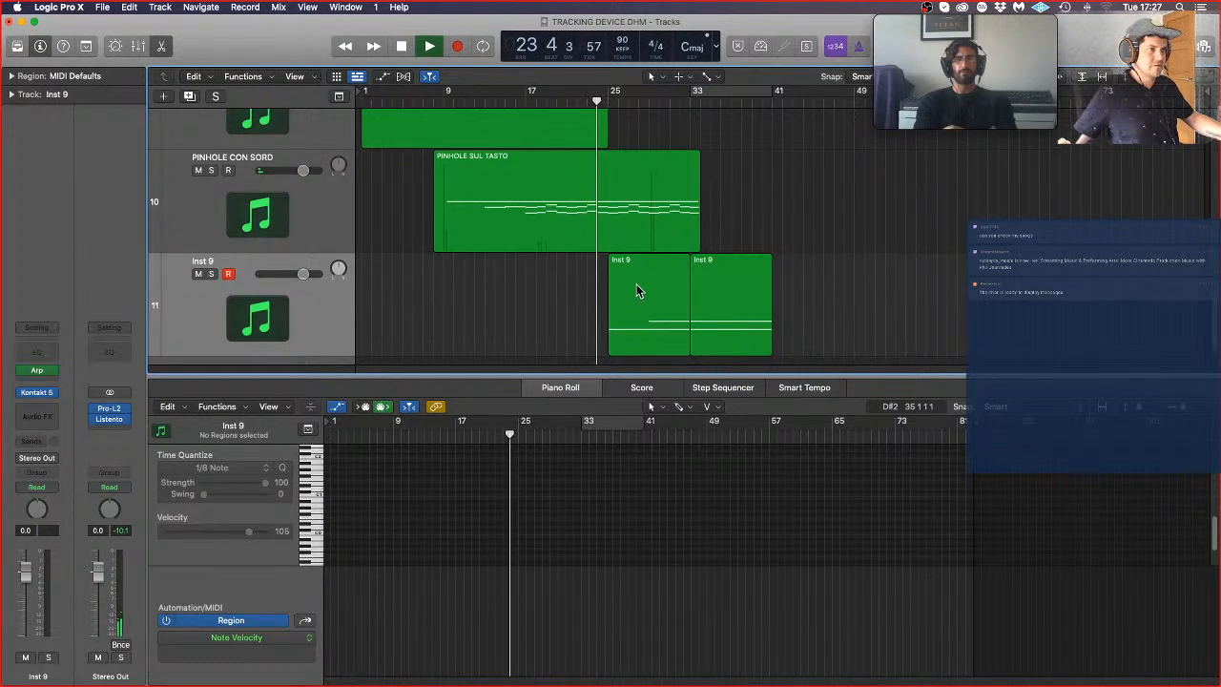
pyautogui.click(458, 47)
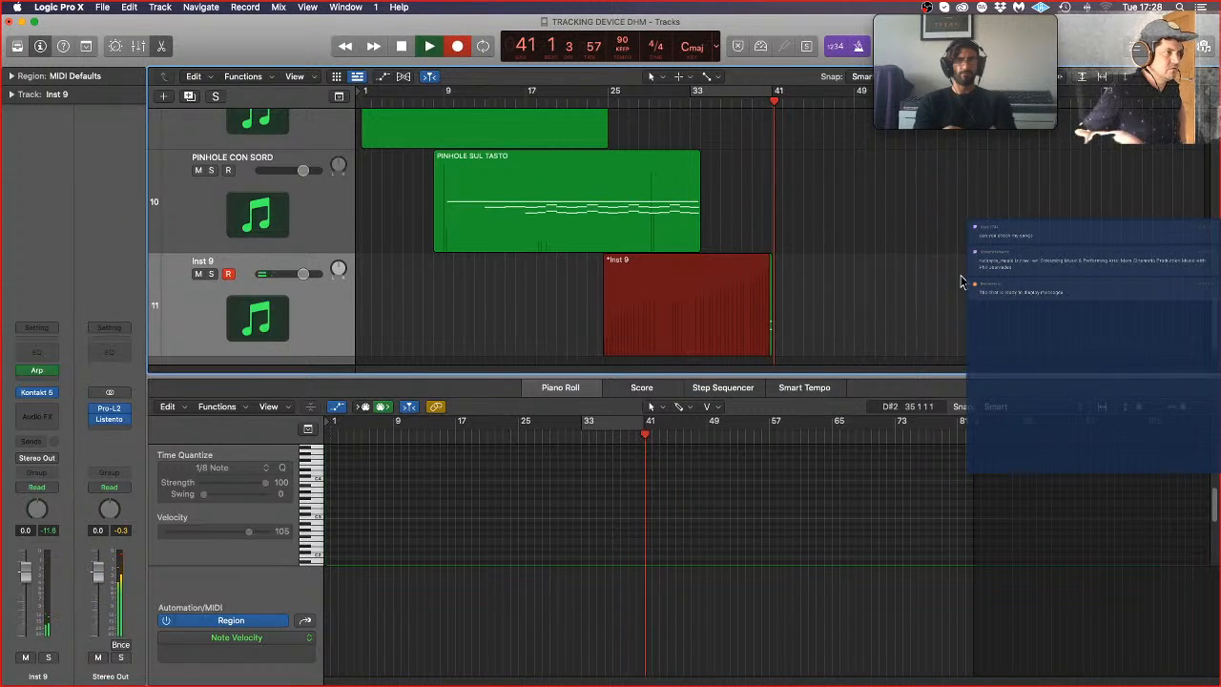
pyautogui.press('space')
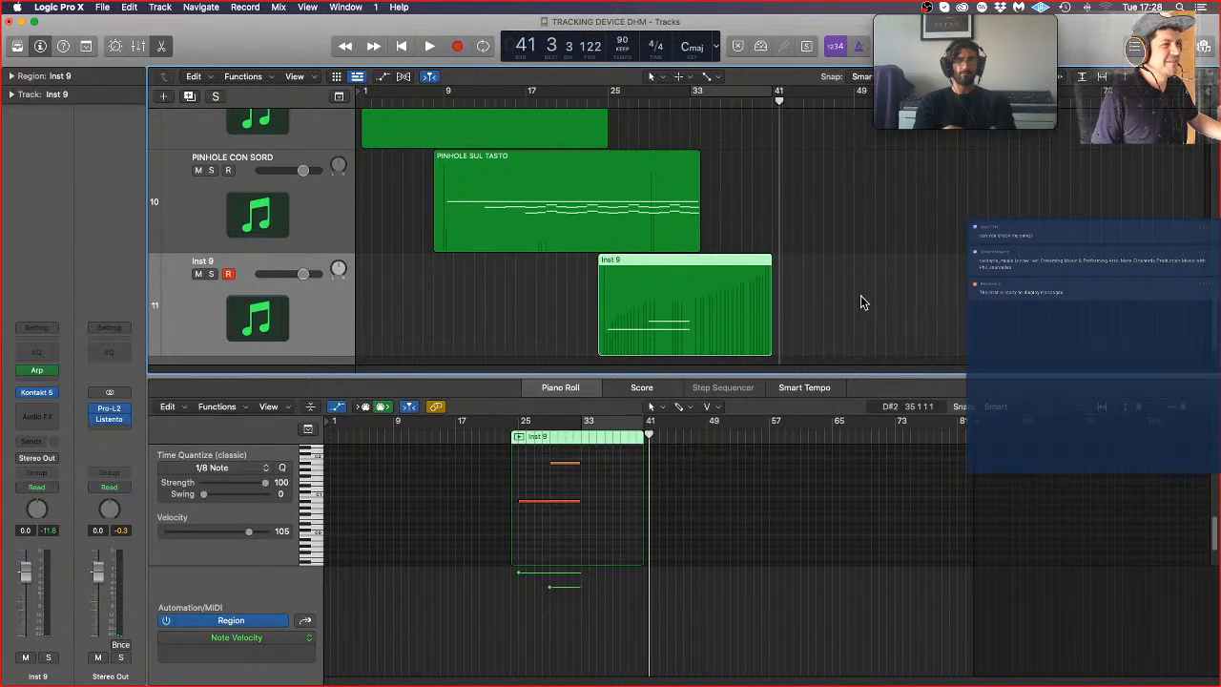
# Step: Select both overlapping Inst 9 regions and join them into one region with the Glue Tool
pyautogui.moveTo(860, 298); pyautogui.dragTo(696, 310)
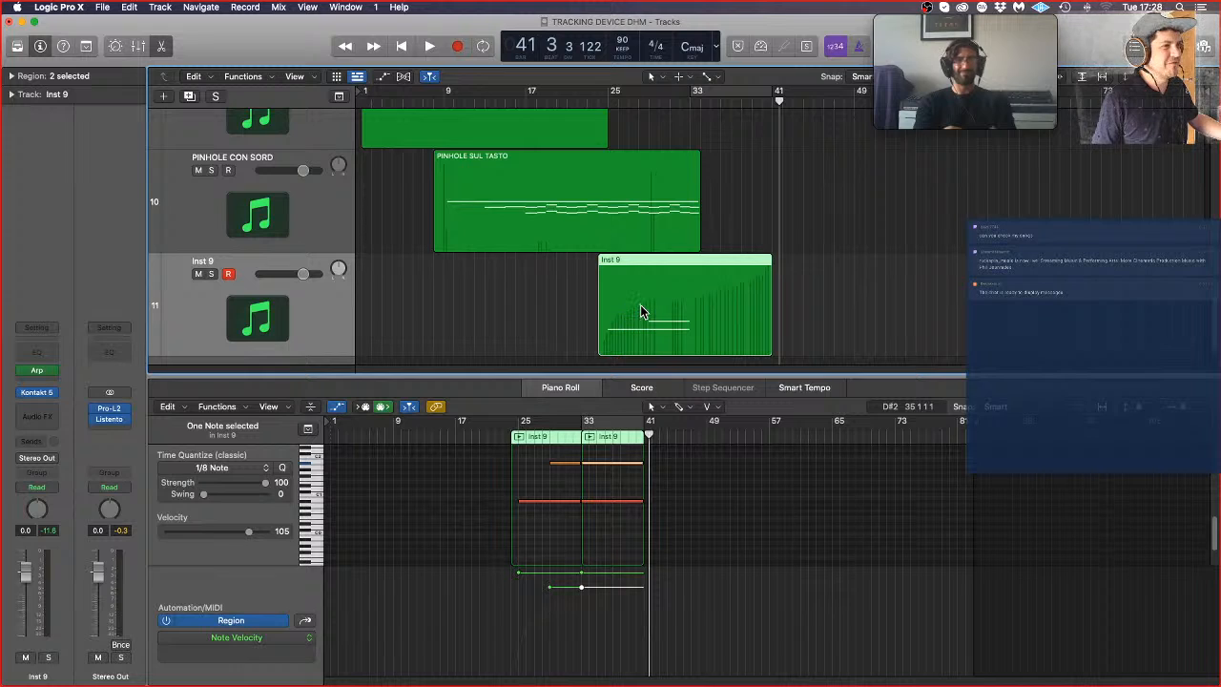
pyautogui.click(705, 80)
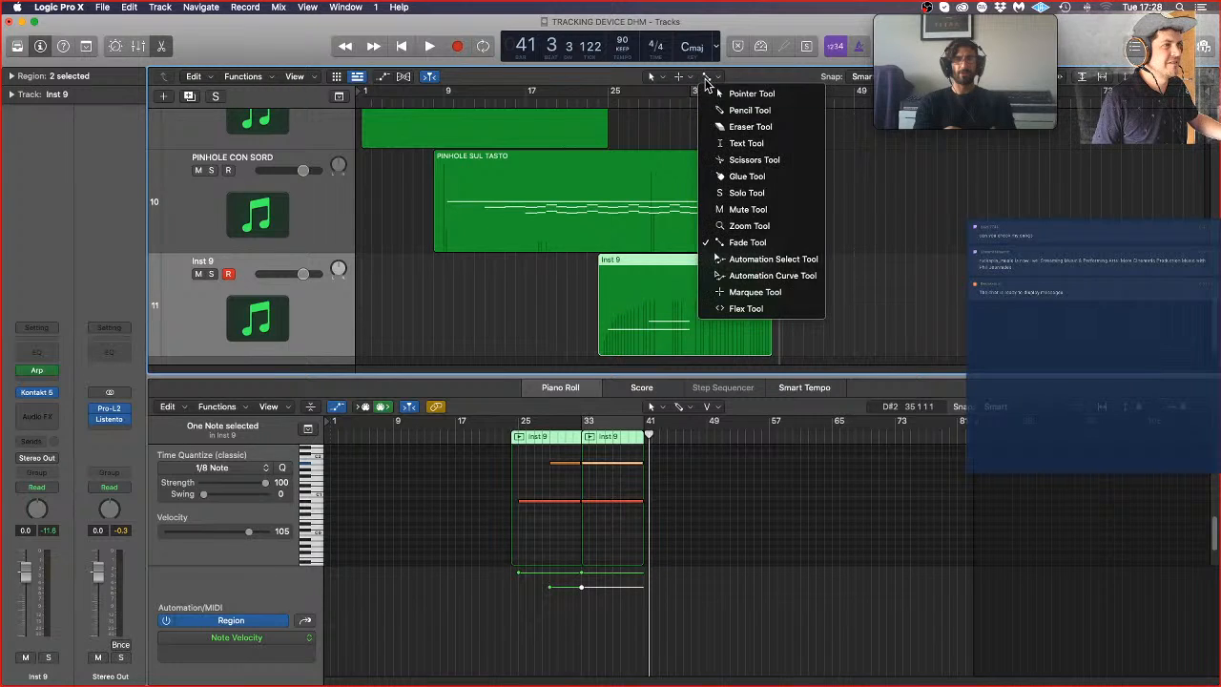
pyautogui.click(725, 173)
pyautogui.click(697, 341)
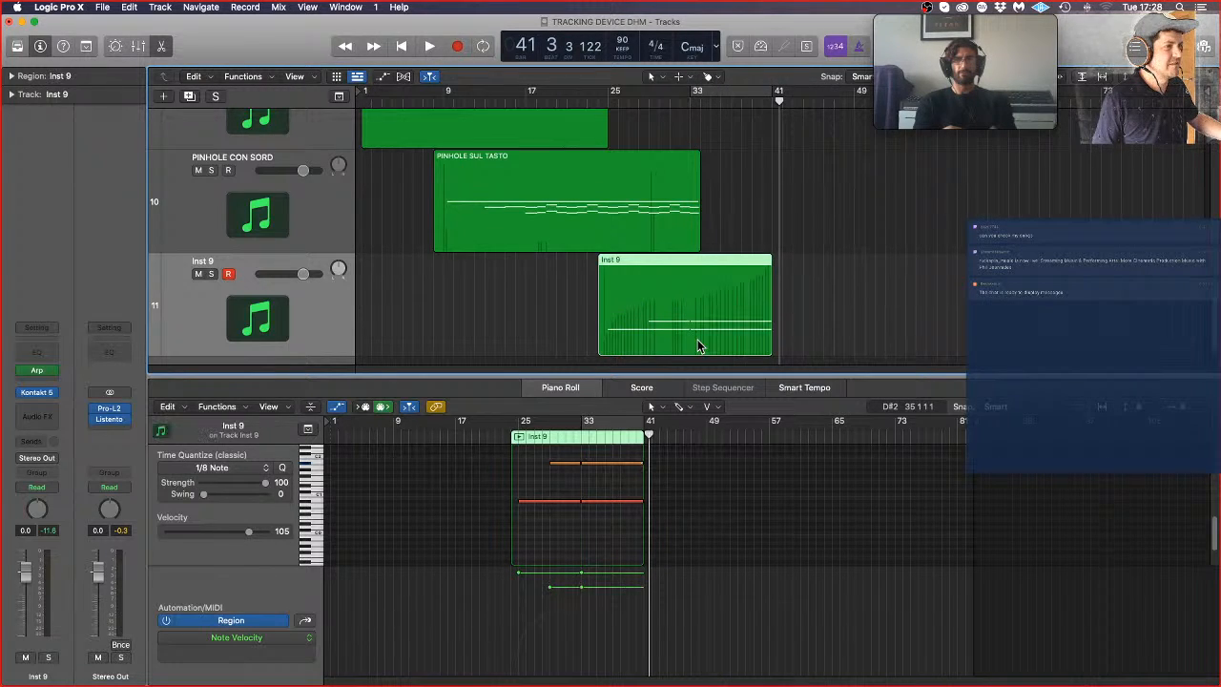
pyautogui.click(904, 274)
# Step: Move the starts of the Inst 9 notes at bars 25, 29 and 33 slightly earlier in the Piano Roll
pyautogui.doubleClick(717, 315)
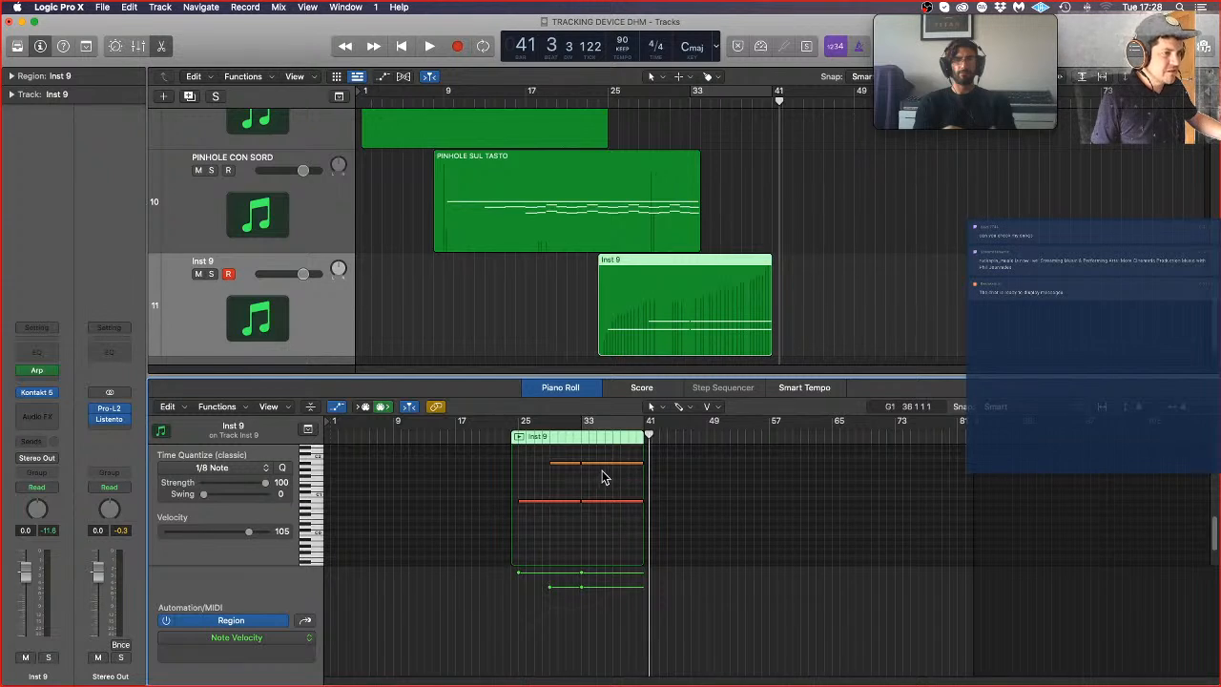
pyautogui.scroll(5, 593, 487)
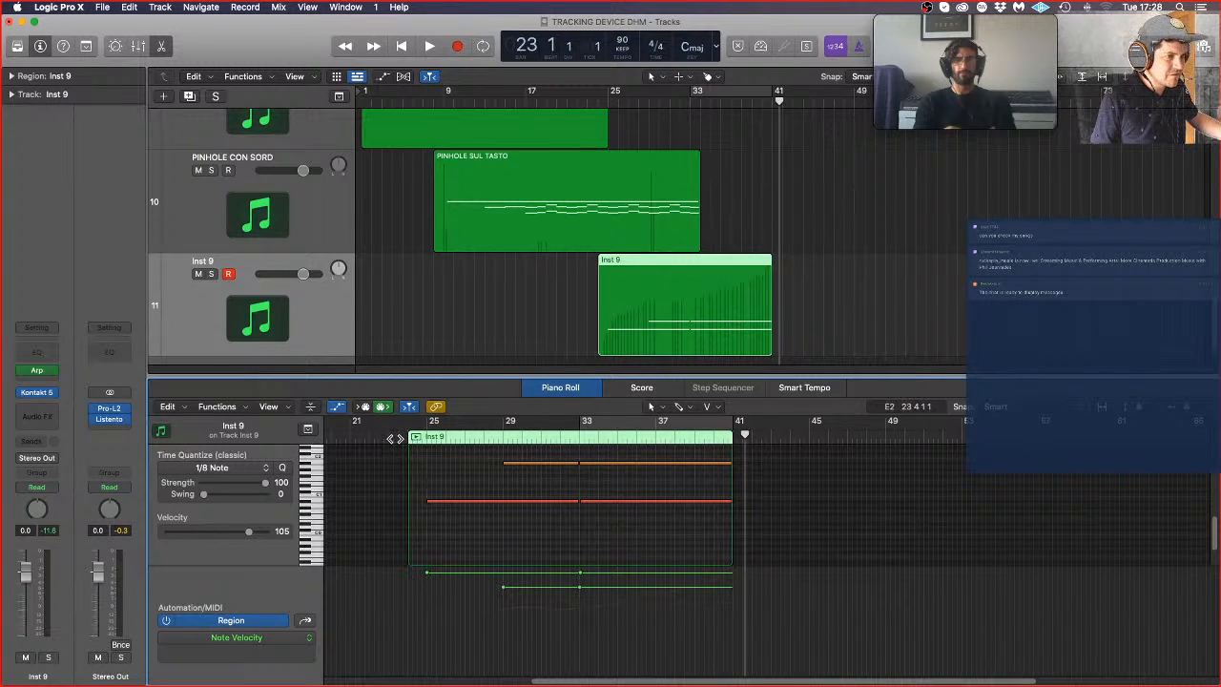
pyautogui.press('space')
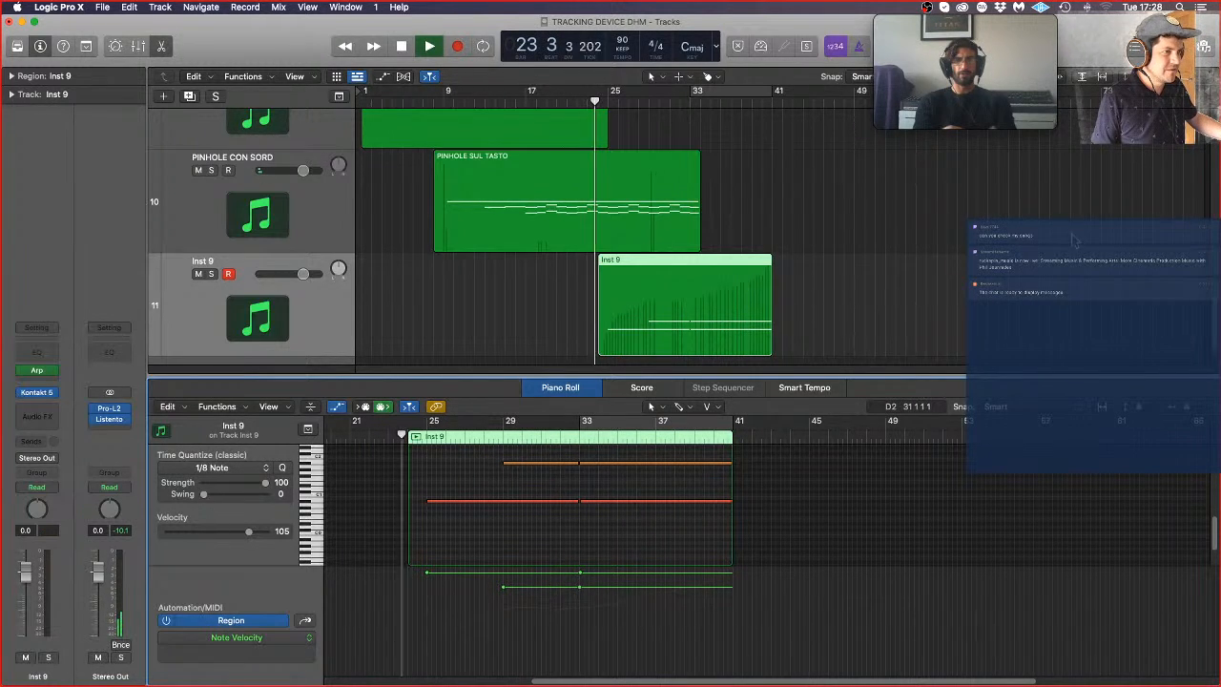
pyautogui.scroll(3, 557, 524)
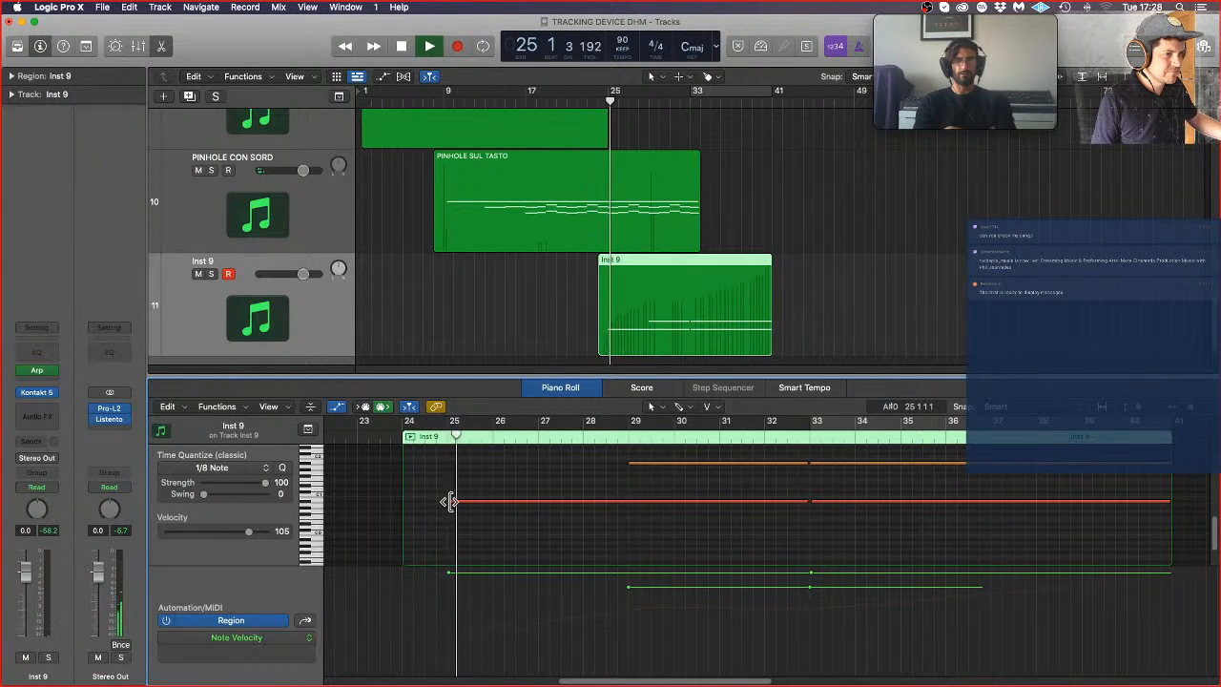
pyautogui.moveTo(451, 502); pyautogui.dragTo(444, 502)
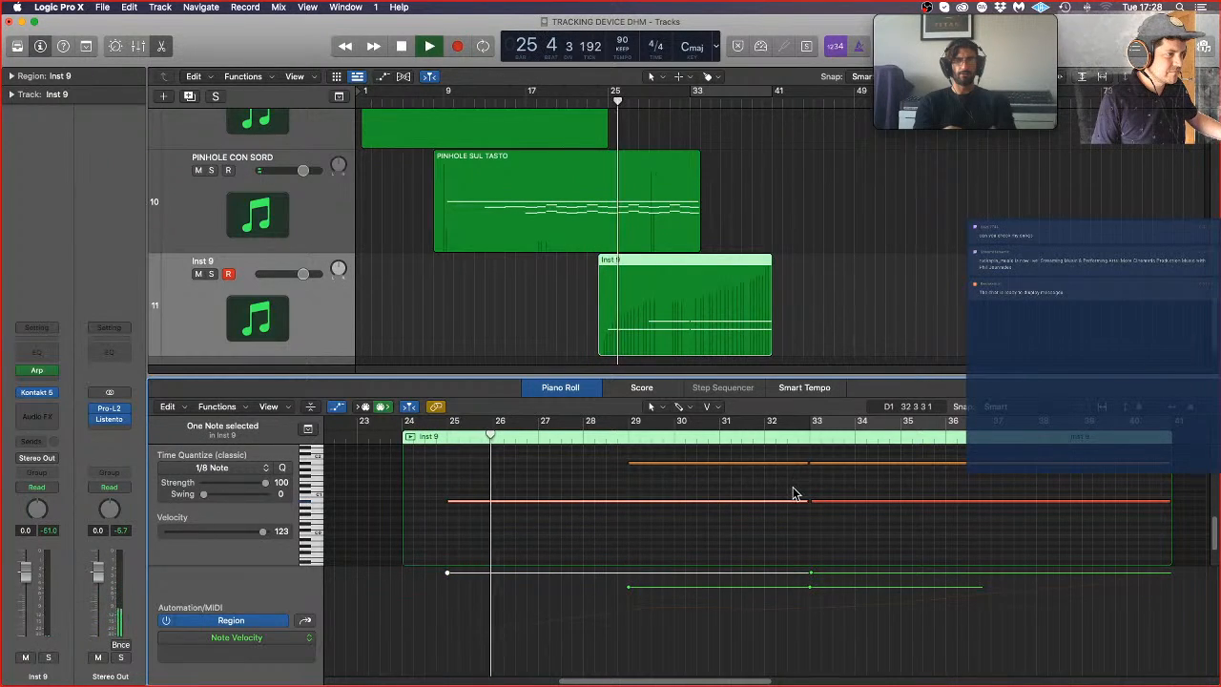
pyautogui.press('space')
pyautogui.moveTo(629, 465); pyautogui.dragTo(629, 465)
pyautogui.moveTo(811, 502); pyautogui.dragTo(811, 502)
# Step: Play the edited Inst 9 part from bar 23 to bar 35 to check the note entries and the swell
pyautogui.press('space')
pyautogui.click(390, 440)
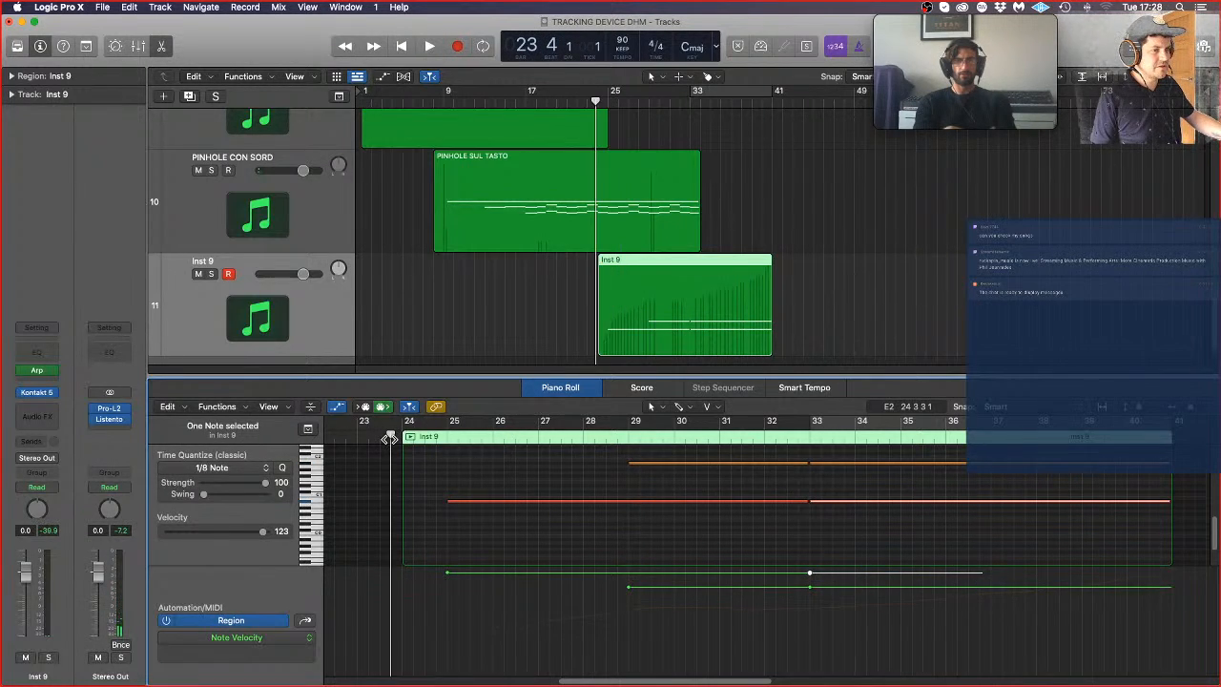
pyautogui.press('space')
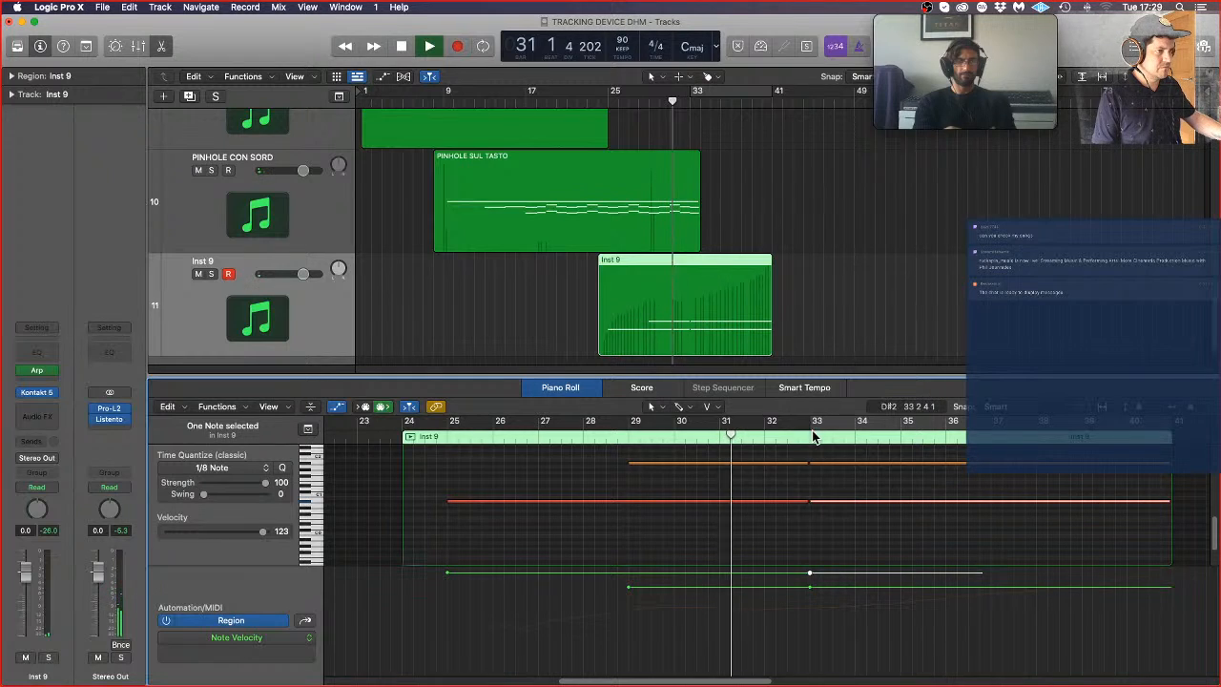
pyautogui.scroll(2, 691, 493)
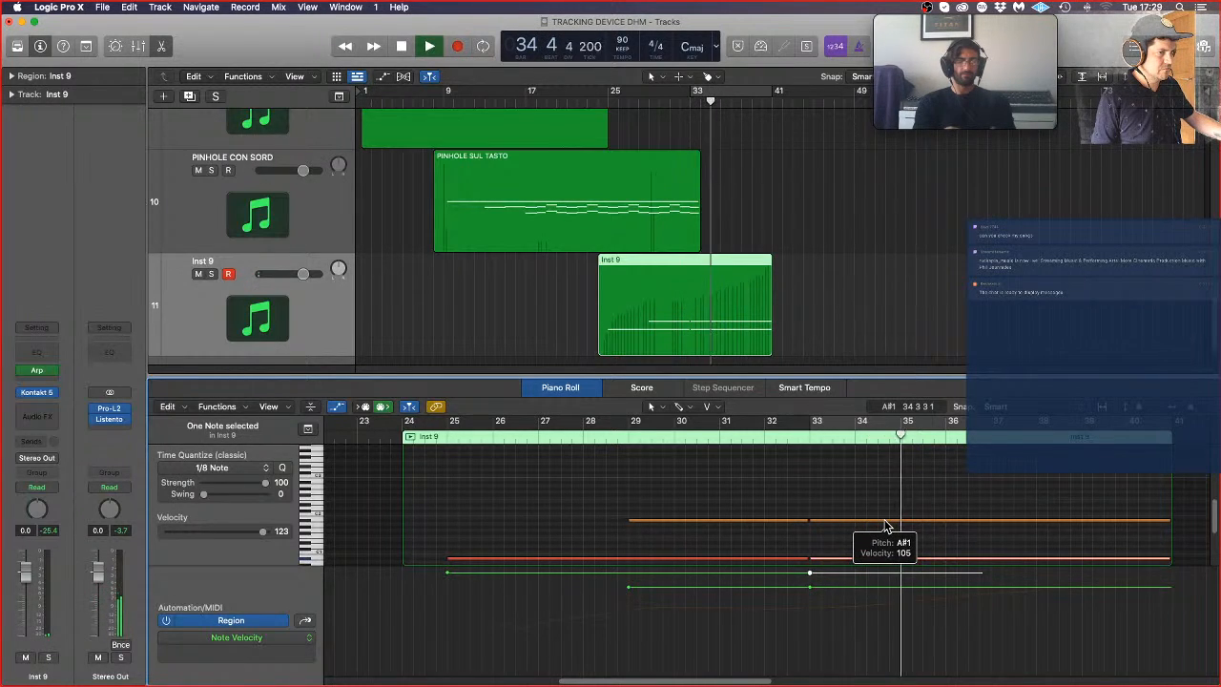
pyautogui.press('space')
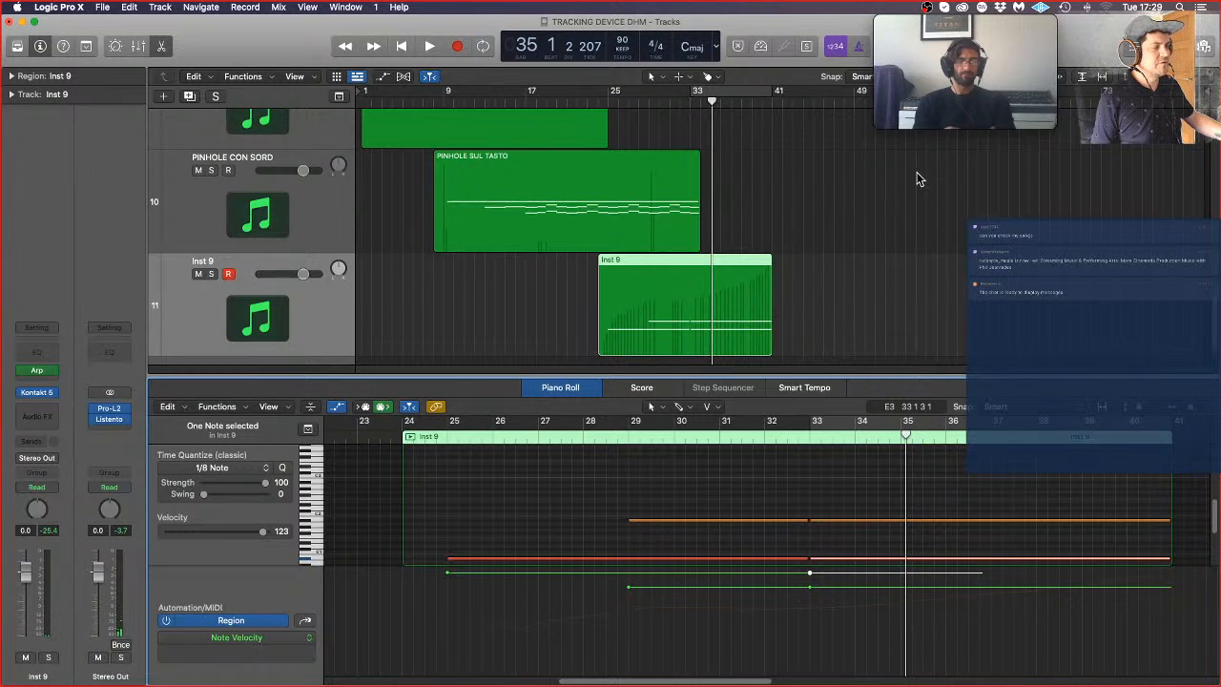
# Step: Duplicate the Inst 9 track with its settings and copy the Inst 9 region onto the new Inst 10 track
pyautogui.click(836, 294)
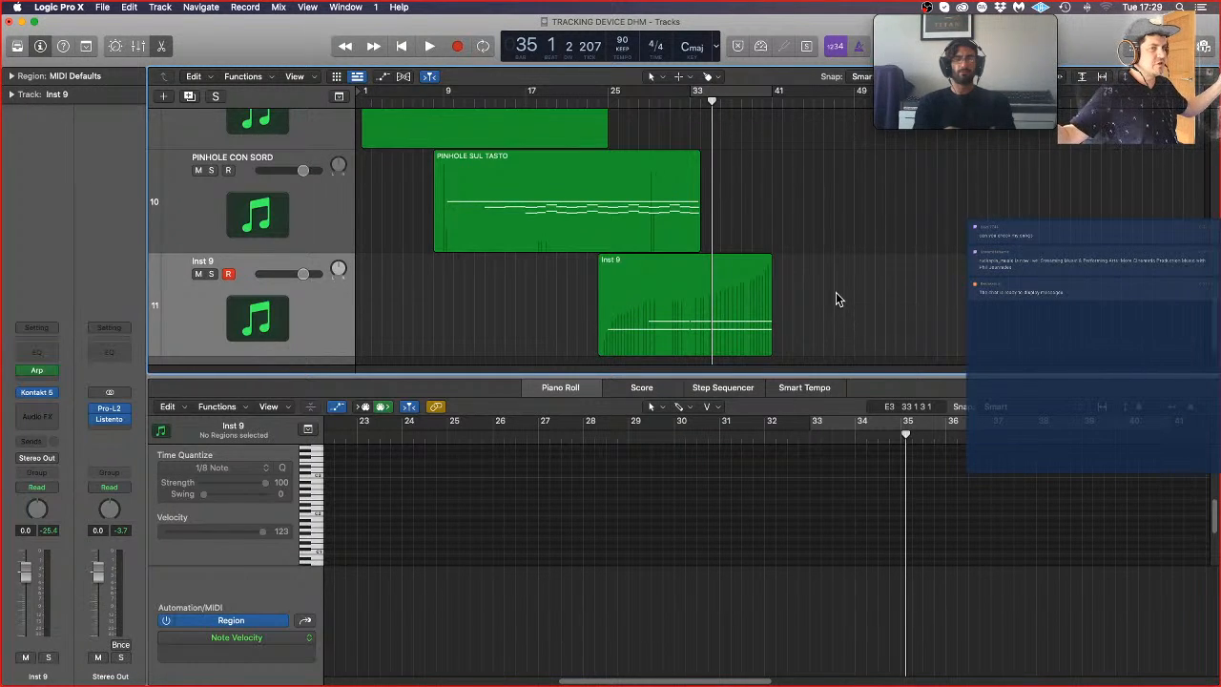
pyautogui.click(190, 97)
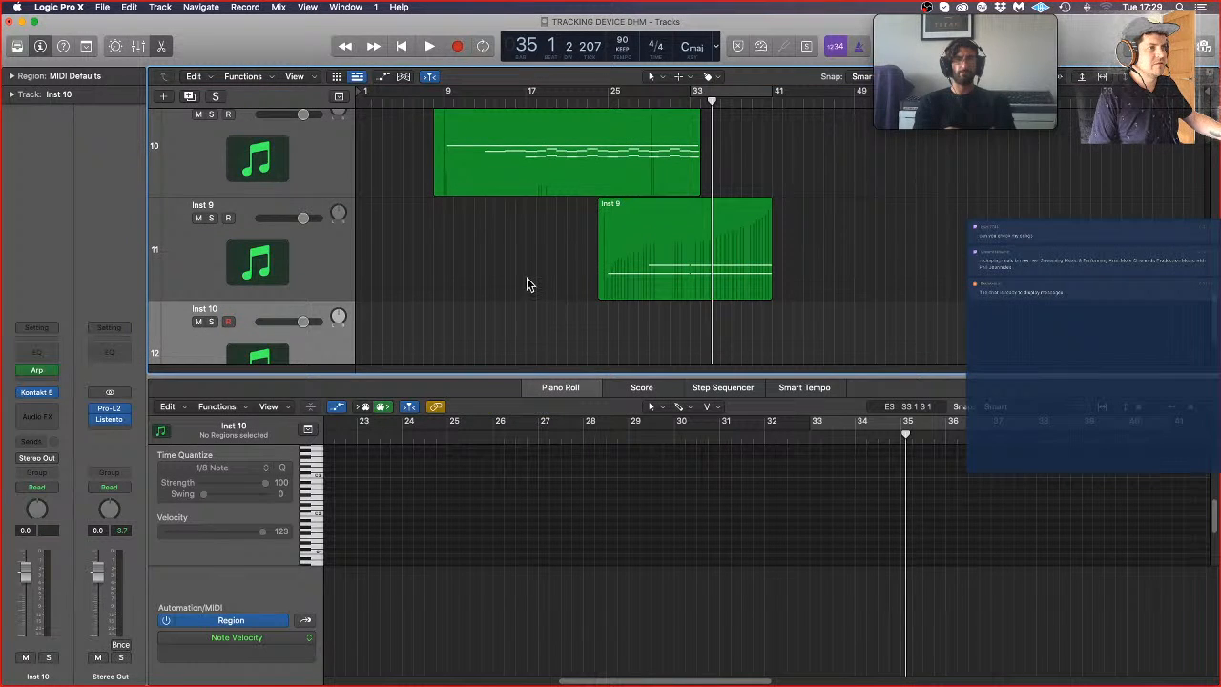
pyautogui.moveTo(655, 277); pyautogui.dragTo(652, 317)
pyautogui.scroll(-2, 781, 270)
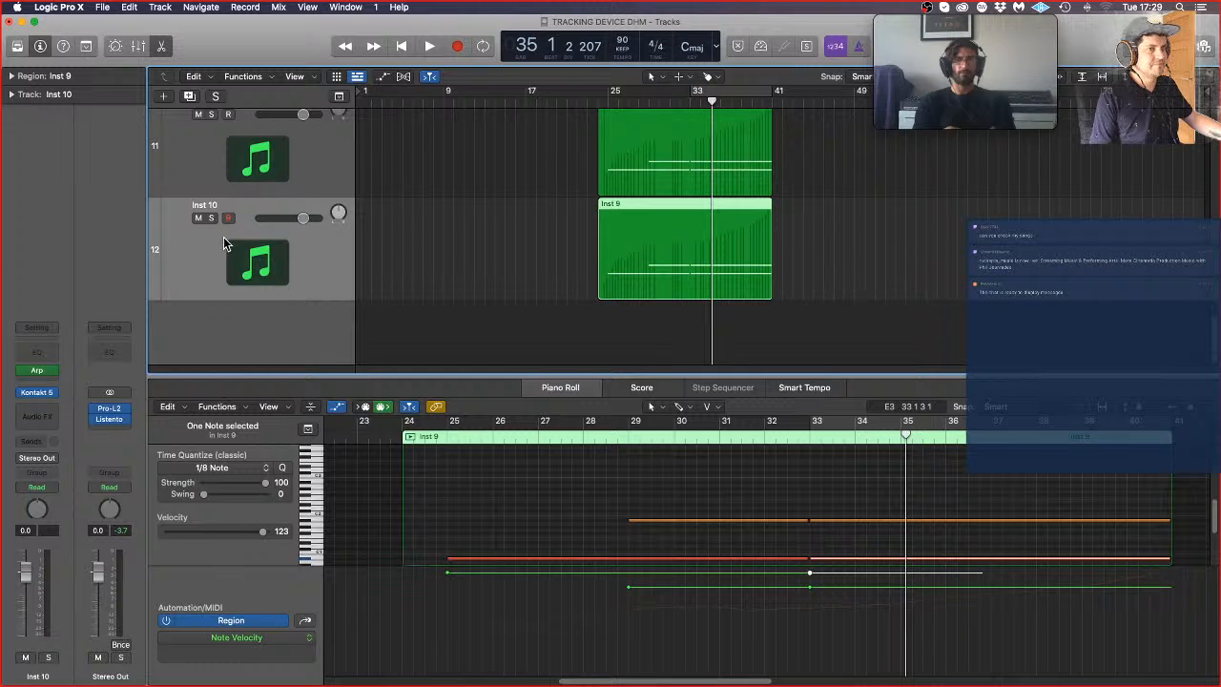
# Step: Replace Aperture Ensemble with Pinhole Ensemble in Inst 10's Kontakt, set it to Col Legno, close Kontakt and start playback
pyautogui.click(38, 394)
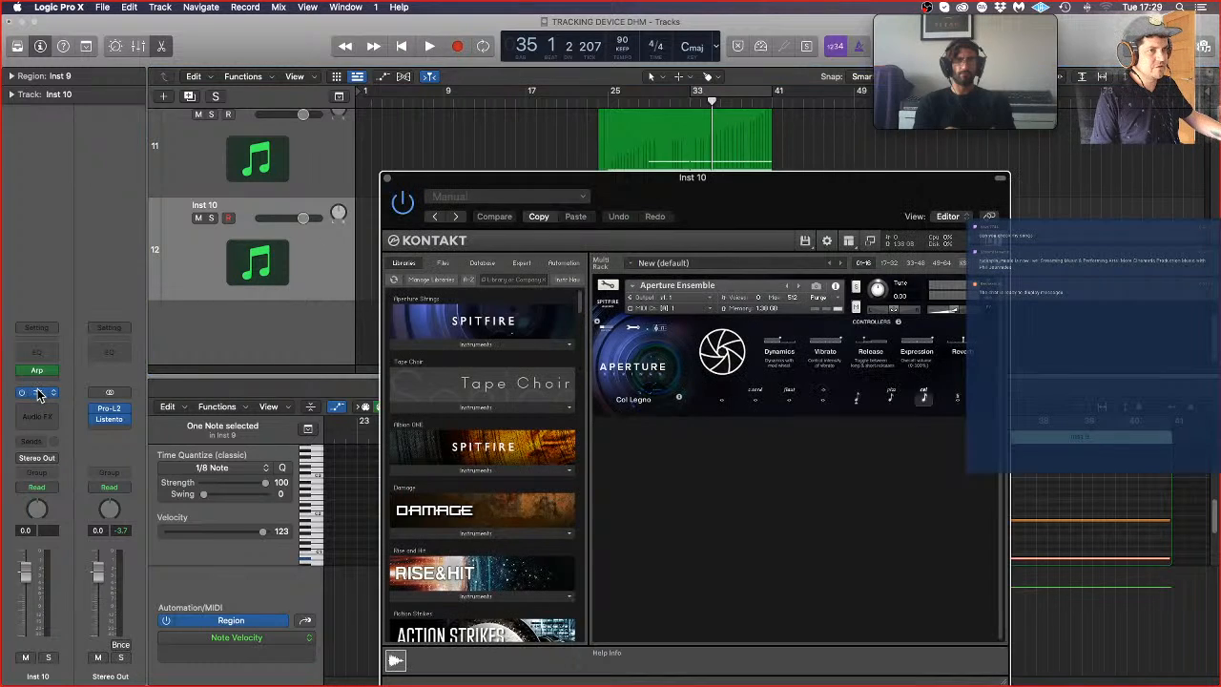
pyautogui.scroll(-2, 533, 423)
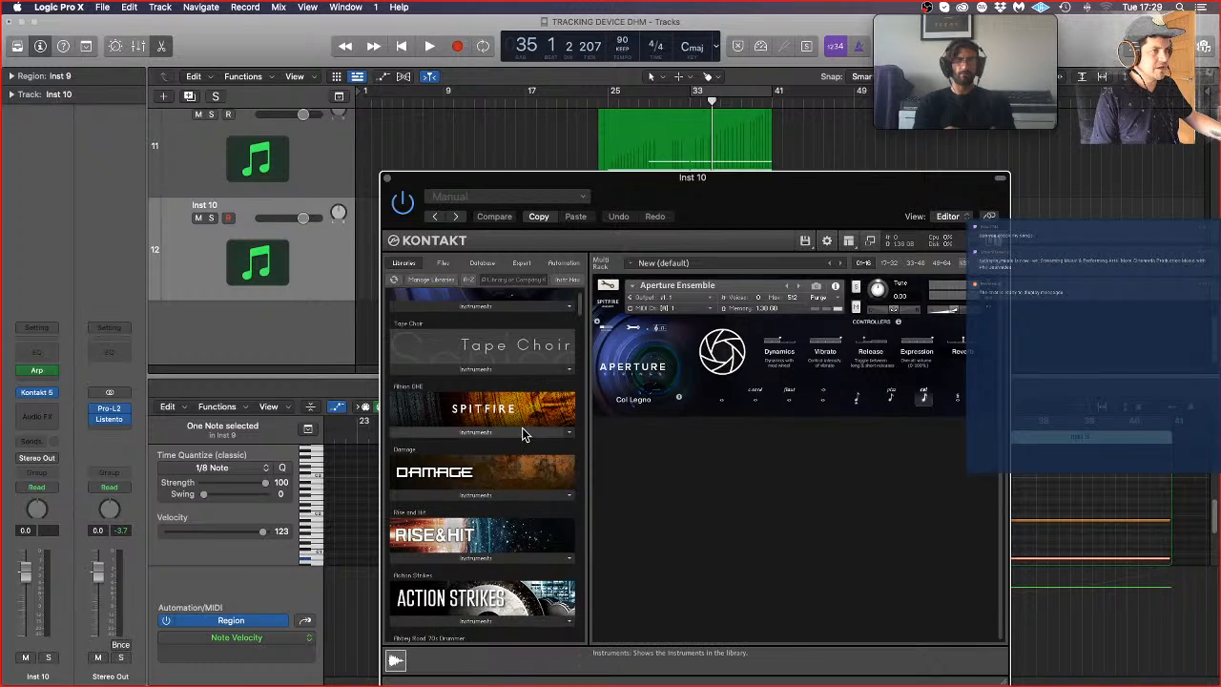
pyautogui.scroll(2, 516, 358)
pyautogui.click(509, 345)
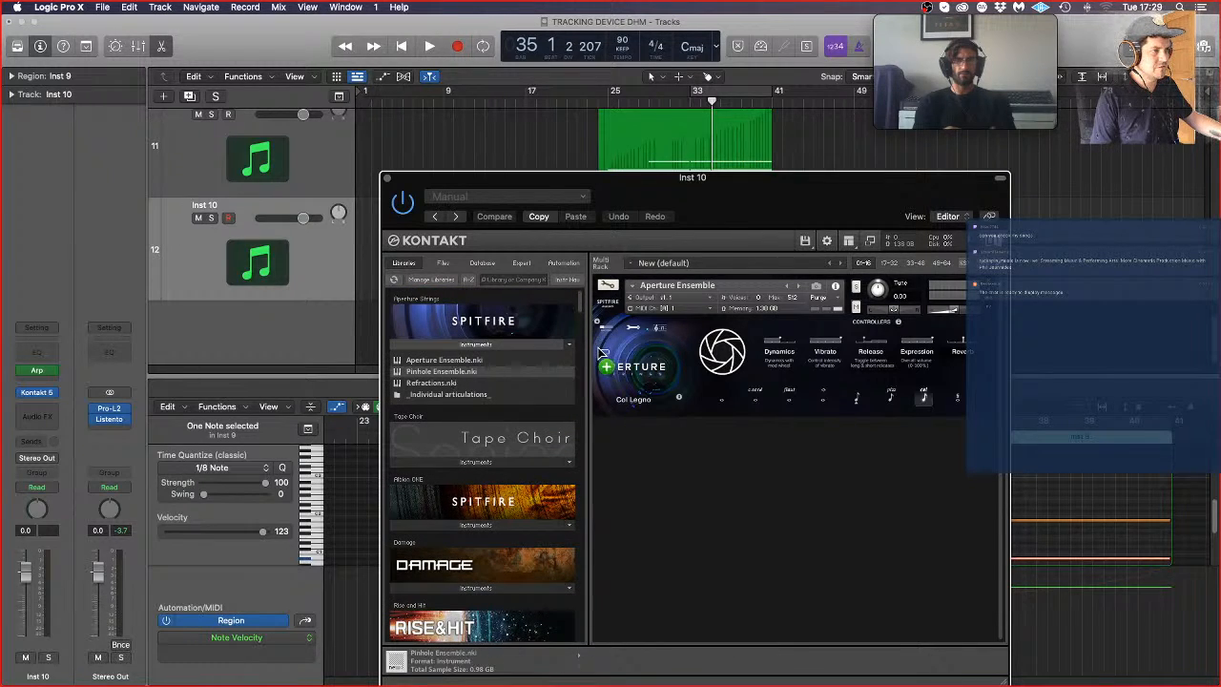
pyautogui.moveTo(441, 371); pyautogui.dragTo(671, 321)
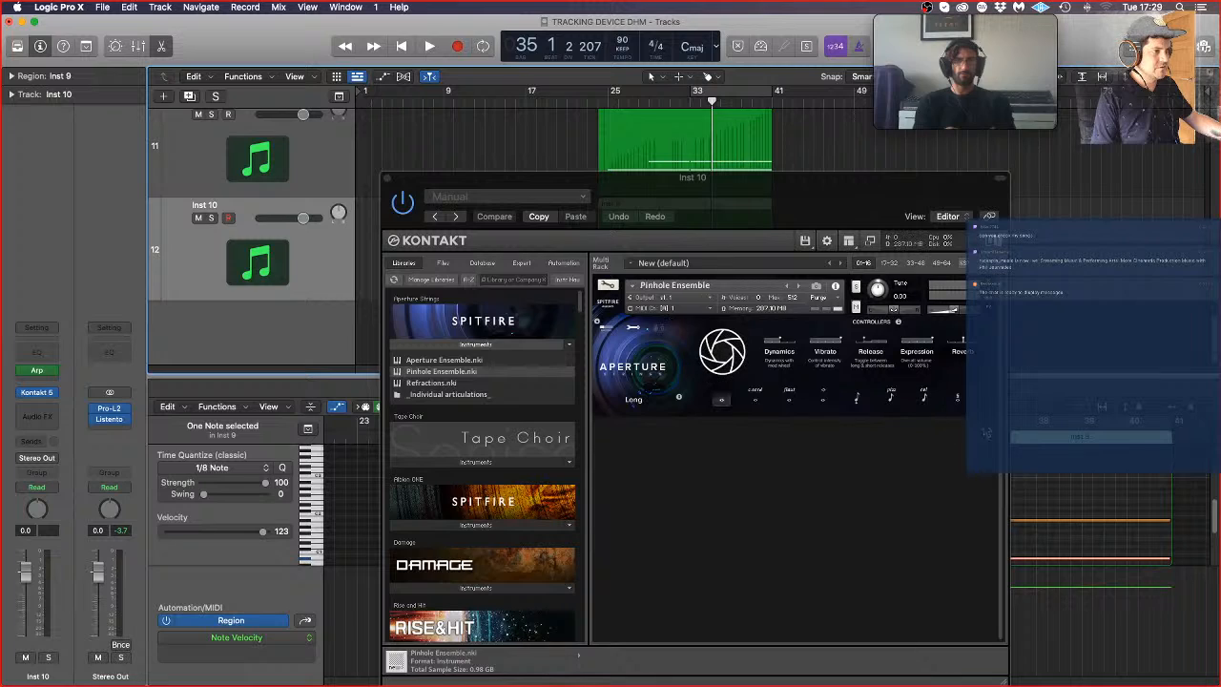
pyautogui.click(923, 399)
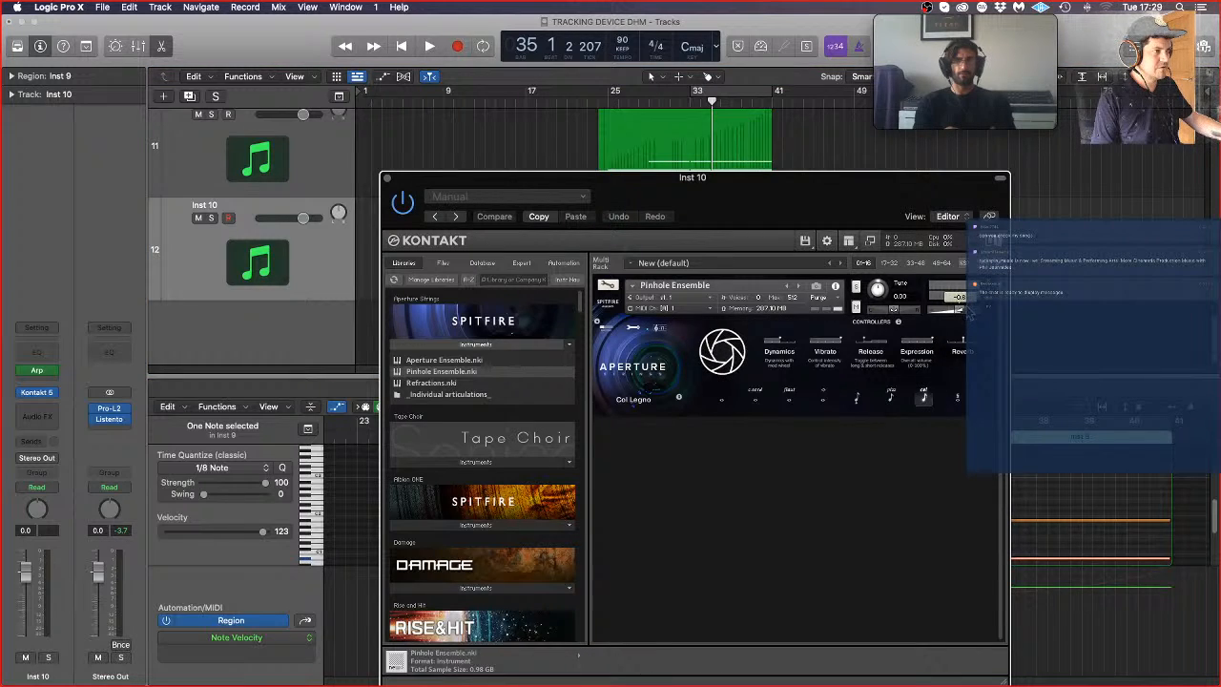
pyautogui.click(390, 177)
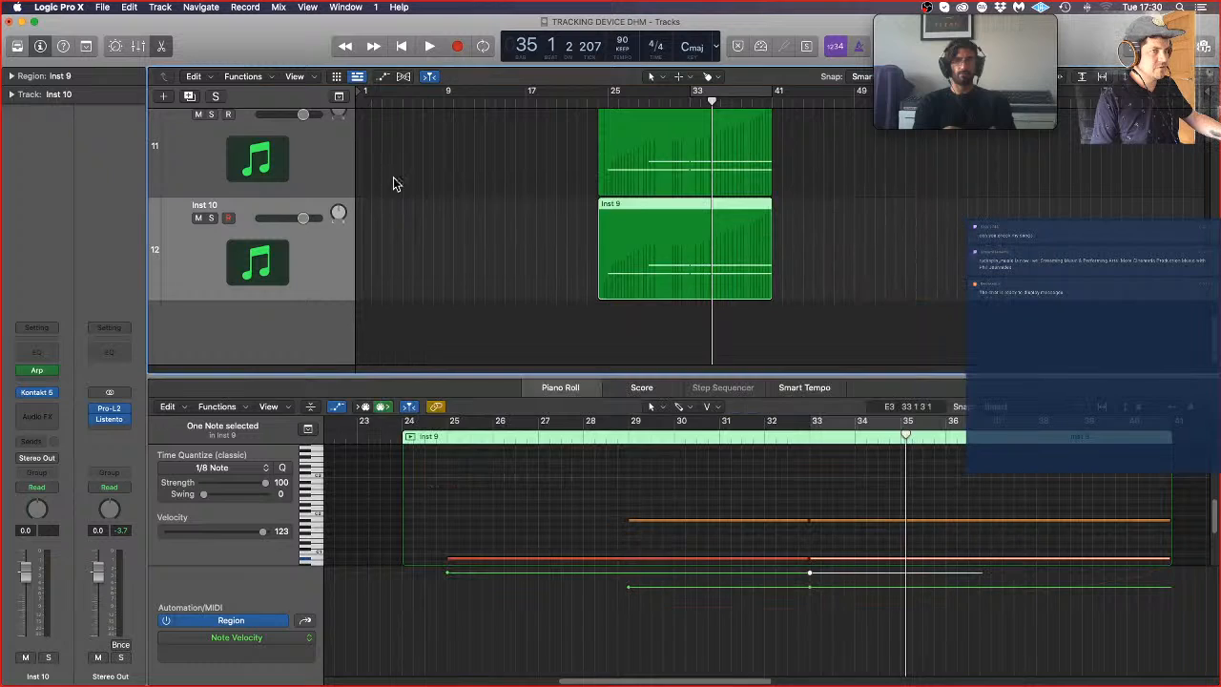
pyautogui.press('space')
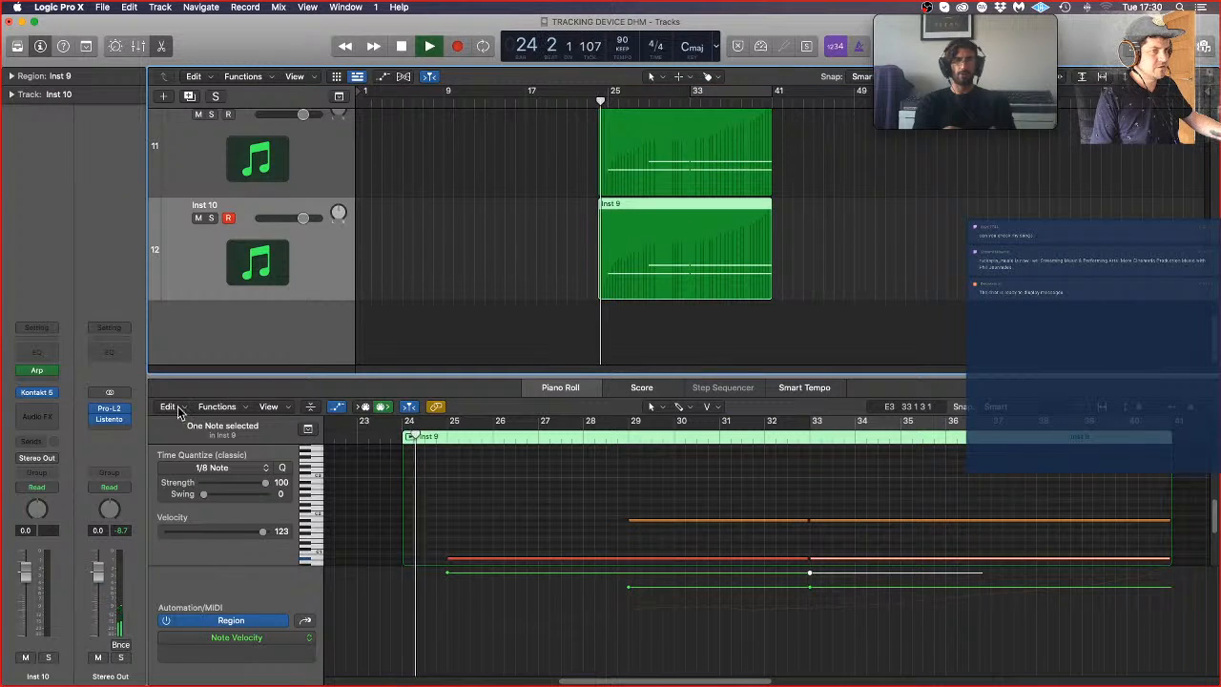
# Step: Insert Logic's stereo Gain utility on the Inst 10 track with Swap L/R on, and close its window
pyautogui.click(37, 411)
pyautogui.moveTo(57, 512)
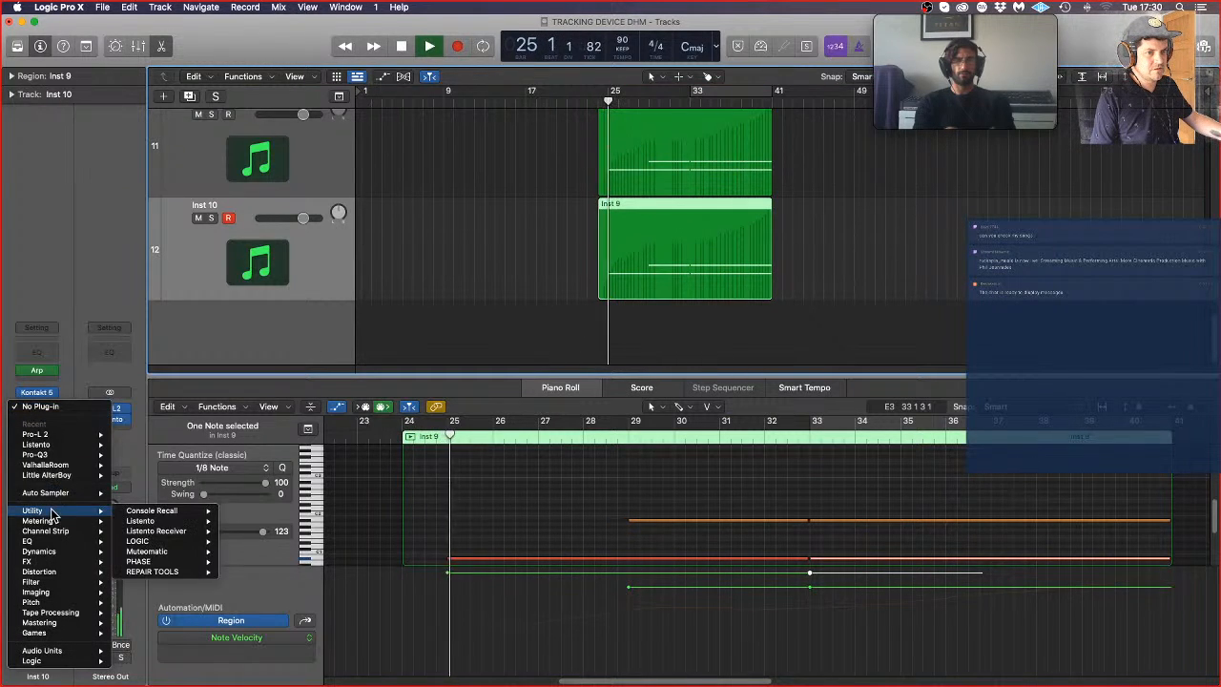
pyautogui.moveTo(269, 542)
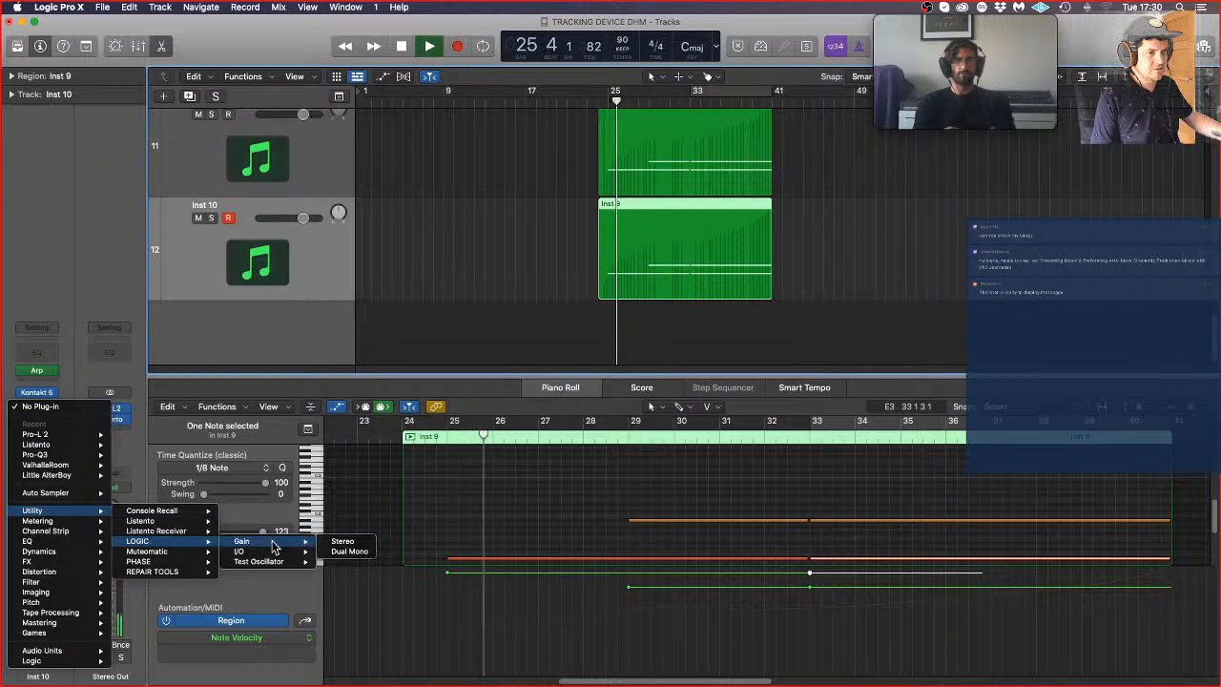
pyautogui.click(341, 542)
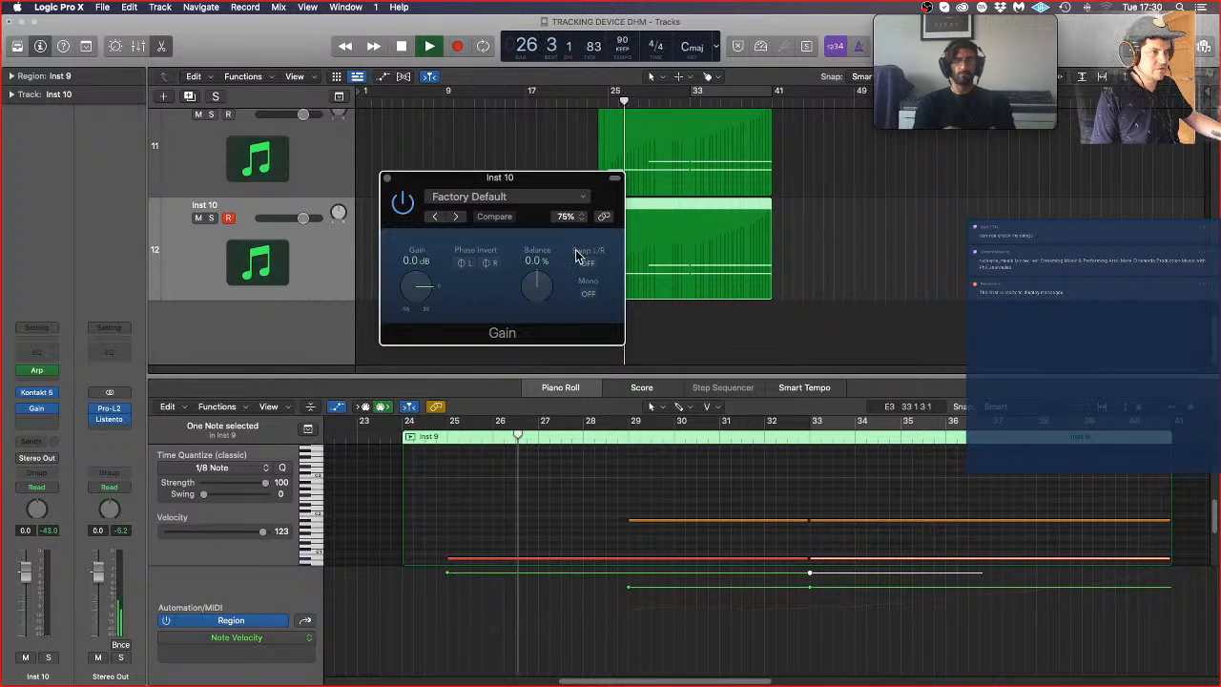
pyautogui.click(387, 178)
# Step: Clear the region selection, check Inst 10's Pinhole Ensemble patch in Kontakt during playback, and stop once the regions end
pyautogui.click(497, 243)
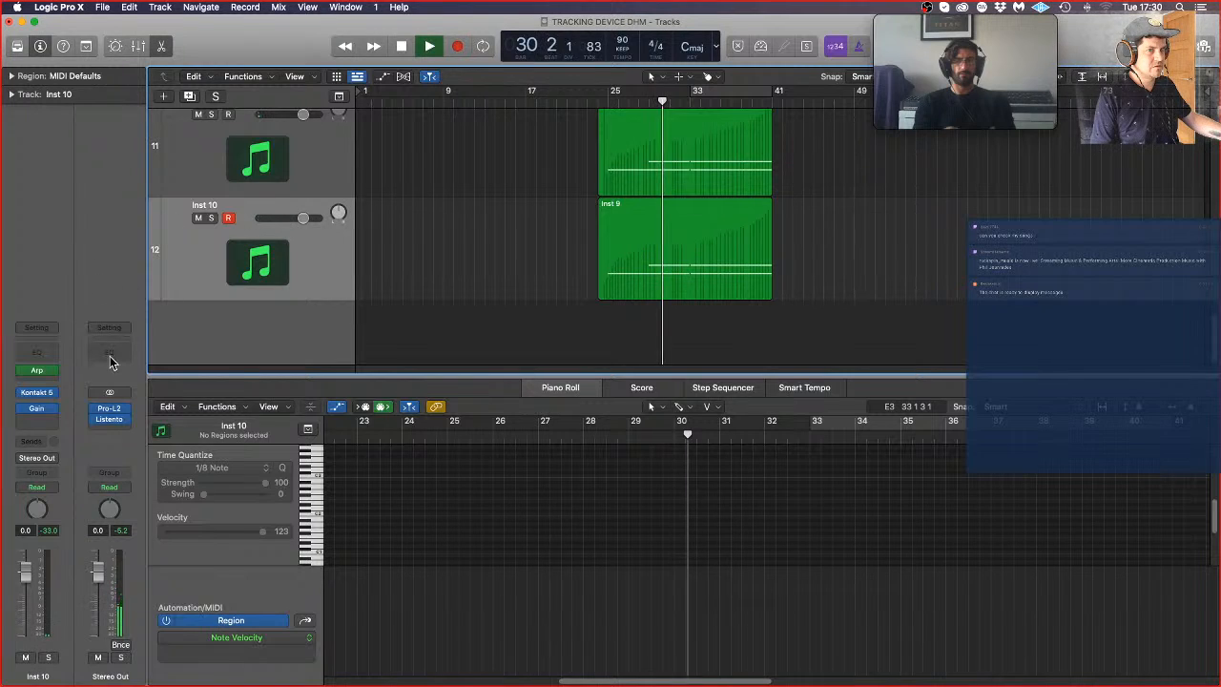
pyautogui.click(37, 392)
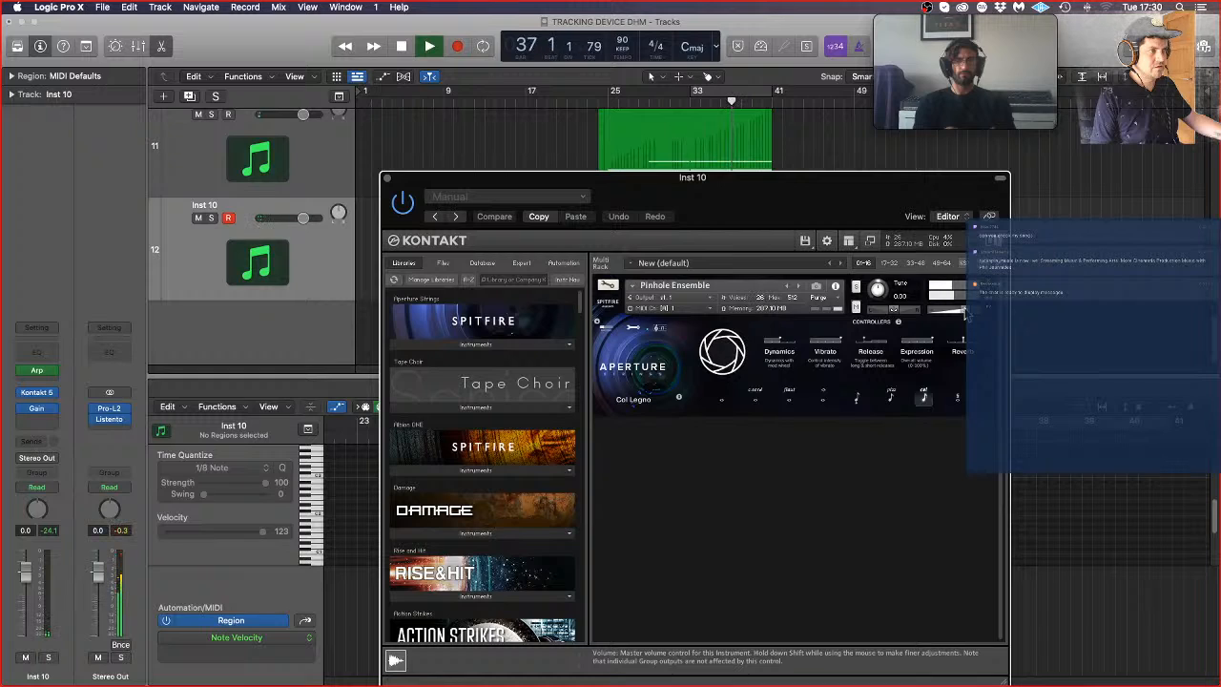
pyautogui.click(386, 178)
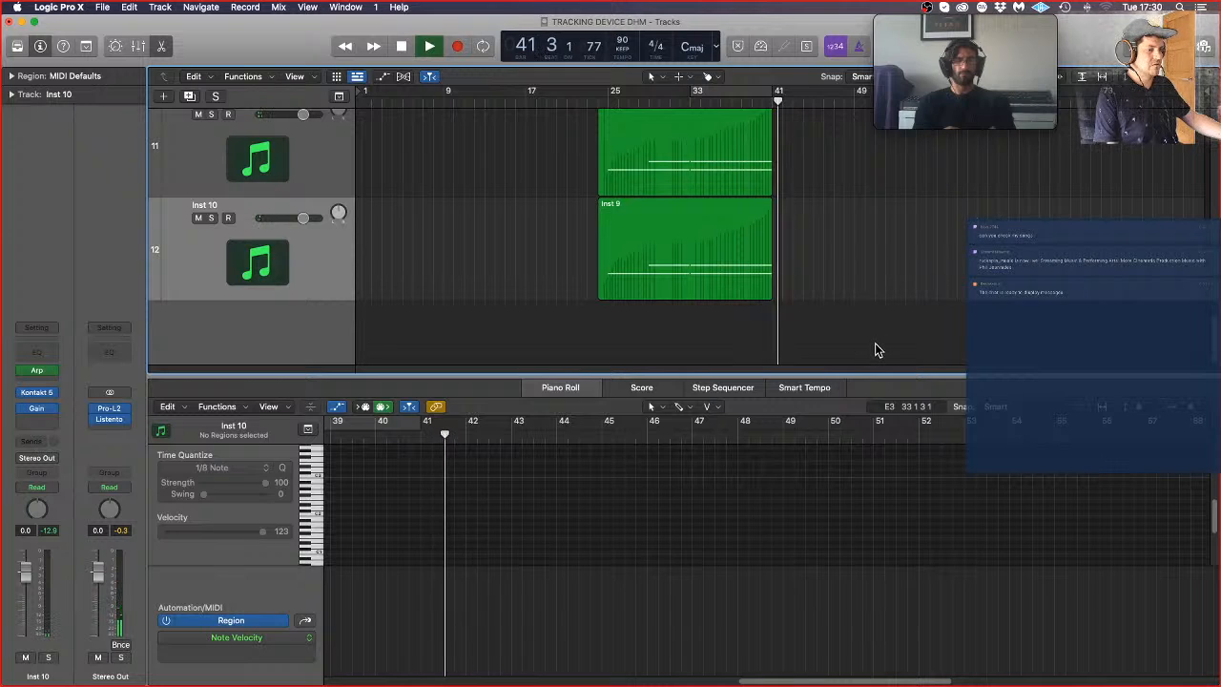
pyautogui.press('space')
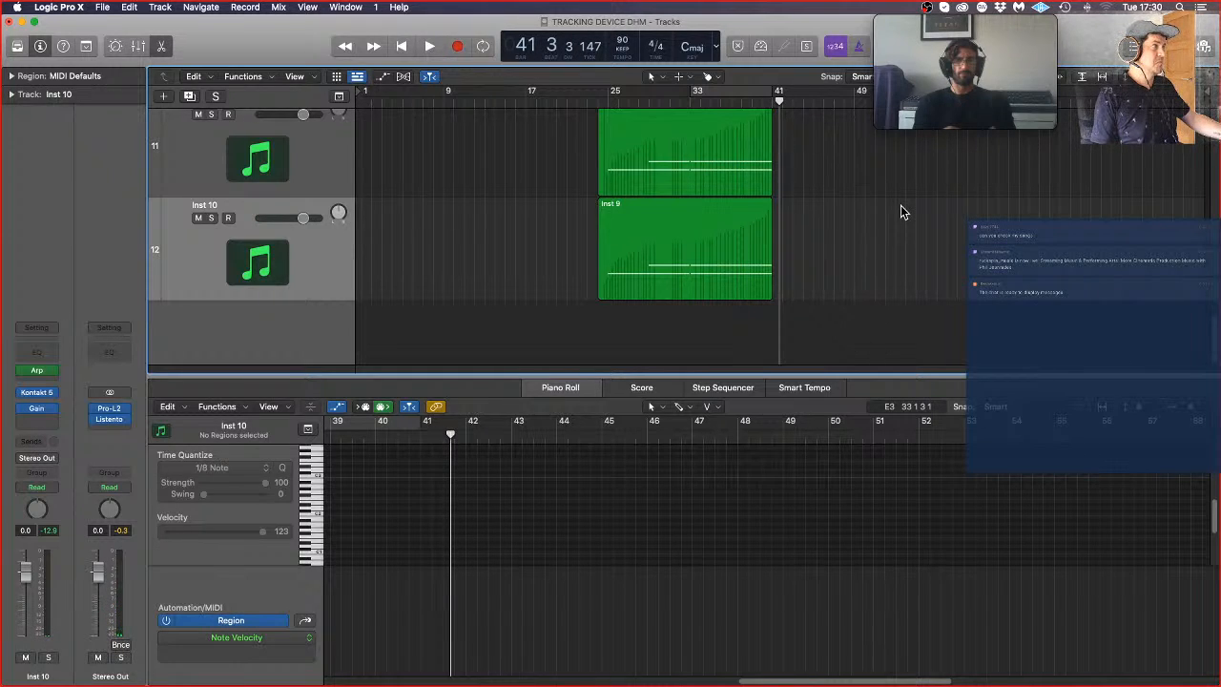
# Step: Shorten the last notes in both Inst 9 regions so they end slightly before bar 41
pyautogui.press('super+Right')
pyautogui.press('super+Right')
pyautogui.press('super+Right')
pyautogui.press('super+Right')
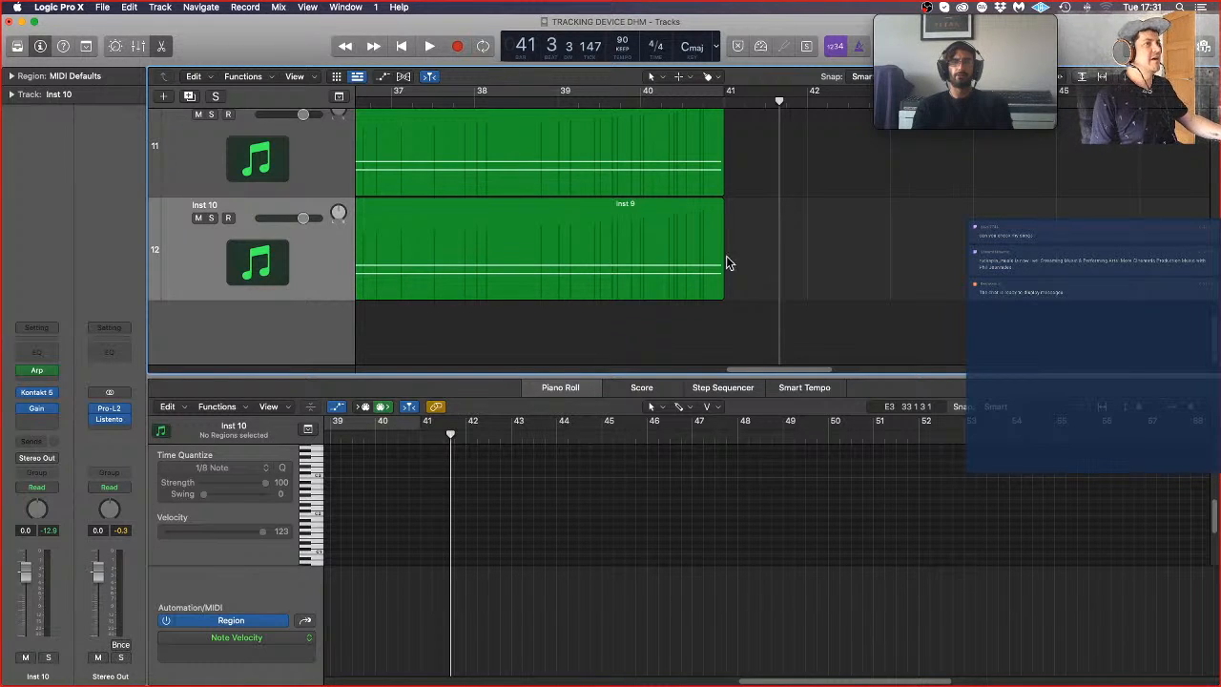
pyautogui.moveTo(711, 319); pyautogui.dragTo(684, 170)
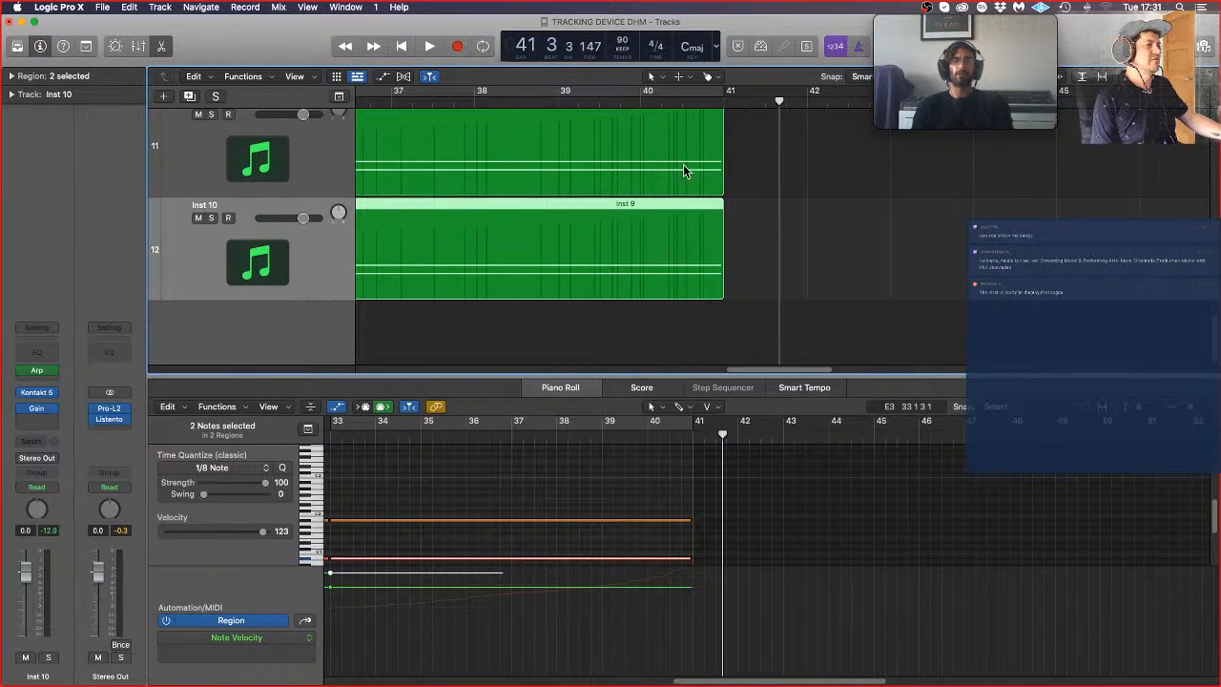
pyautogui.moveTo(674, 493); pyautogui.dragTo(679, 553)
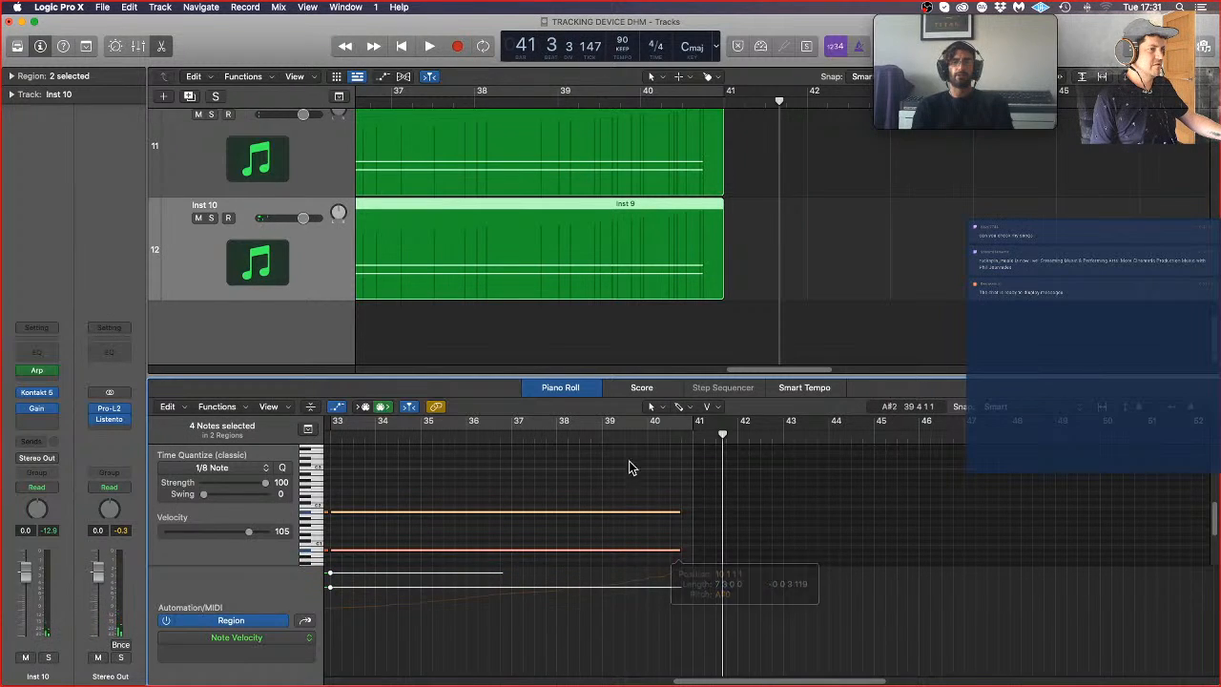
pyautogui.scroll(-5, 334, 184)
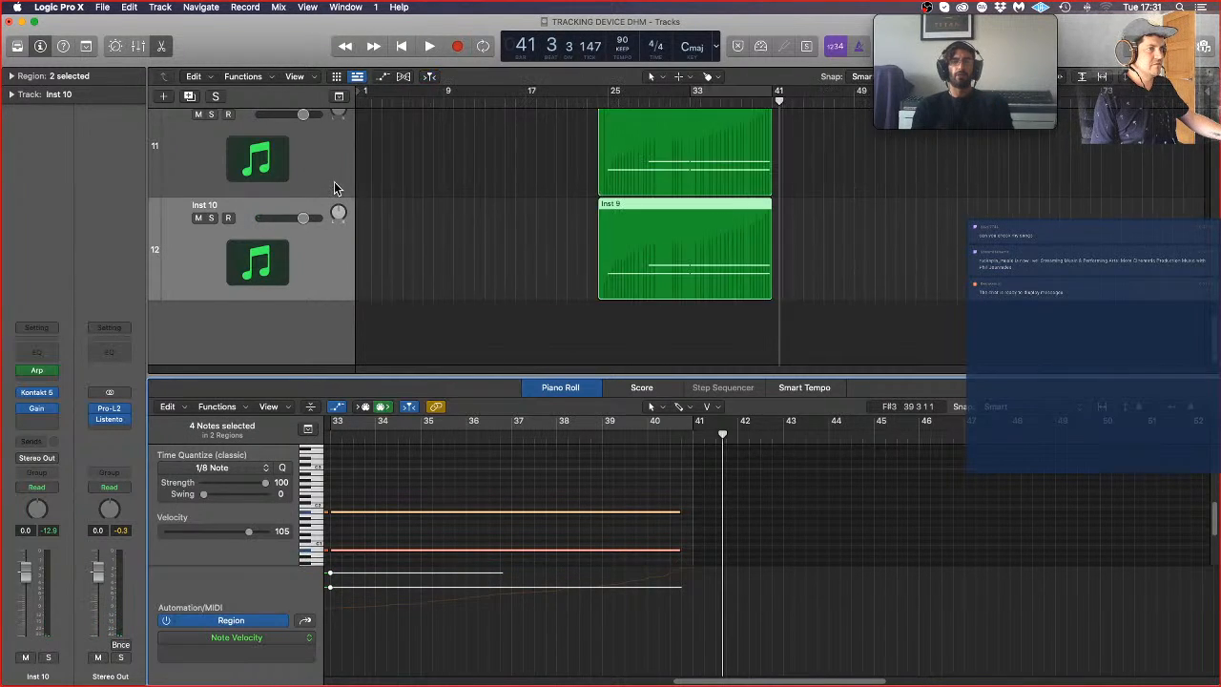
pyautogui.scroll(1, 754, 170)
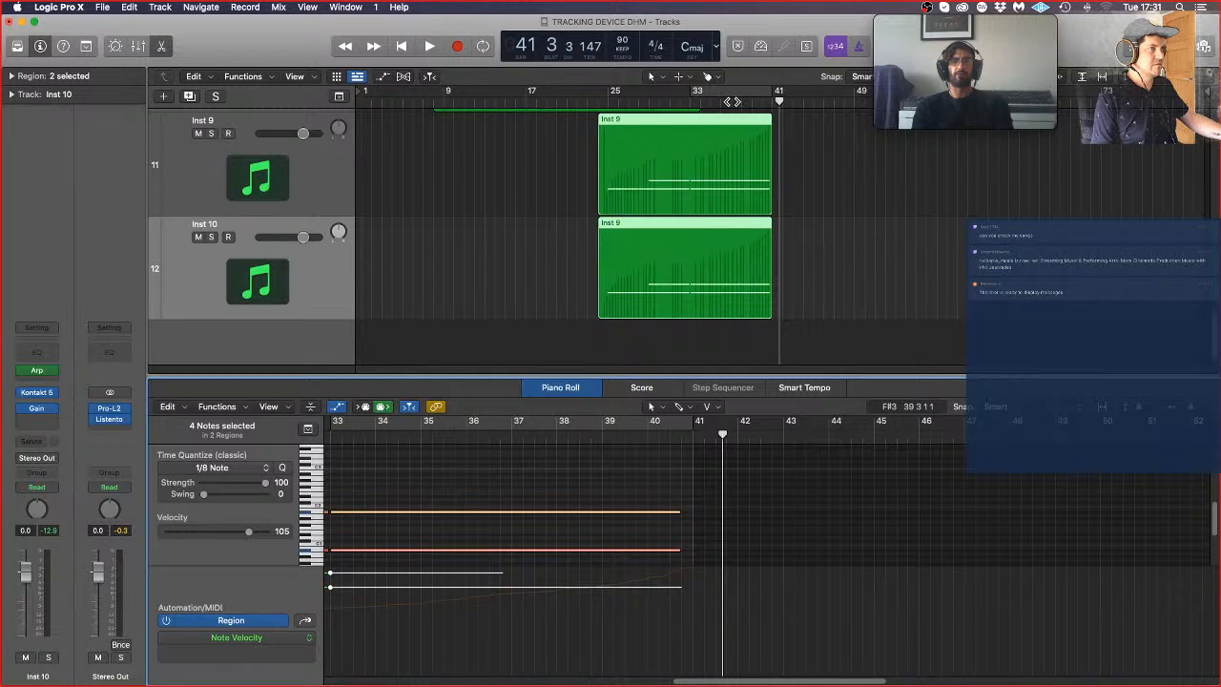
# Step: Rename the Inst 10 track PINHOLE COL LEG SWAP and the Inst 9 track APERTURE COL LEG
pyautogui.click(515, 224)
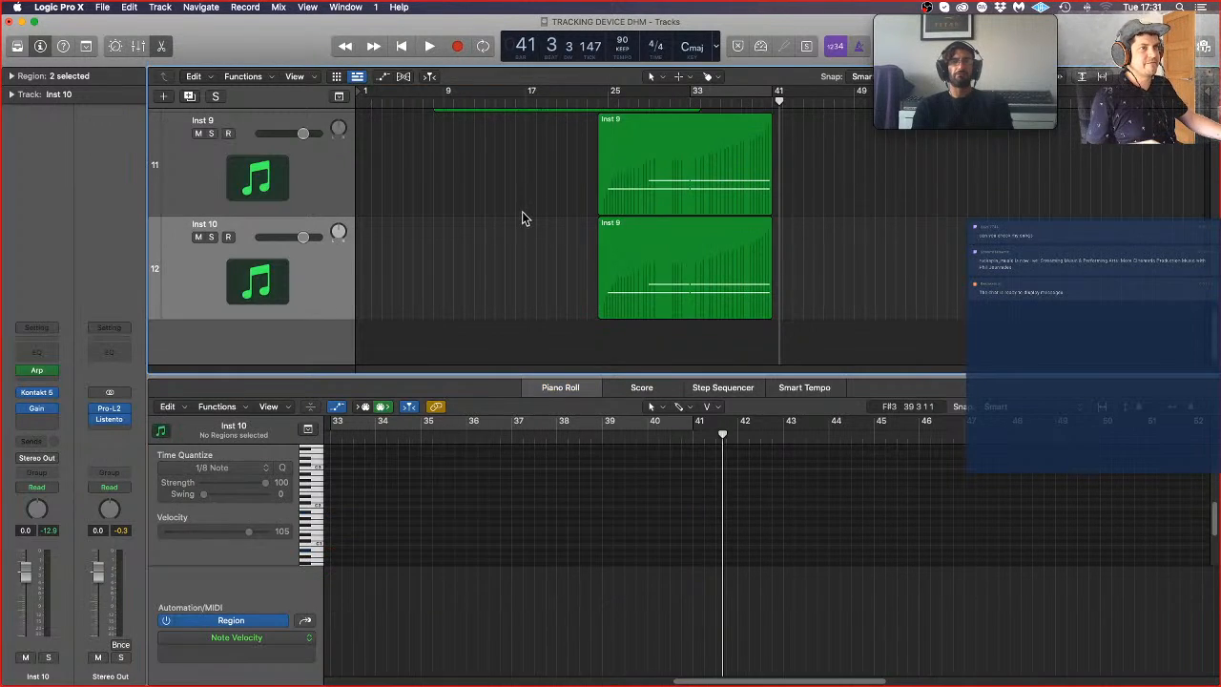
pyautogui.doubleClick(214, 225)
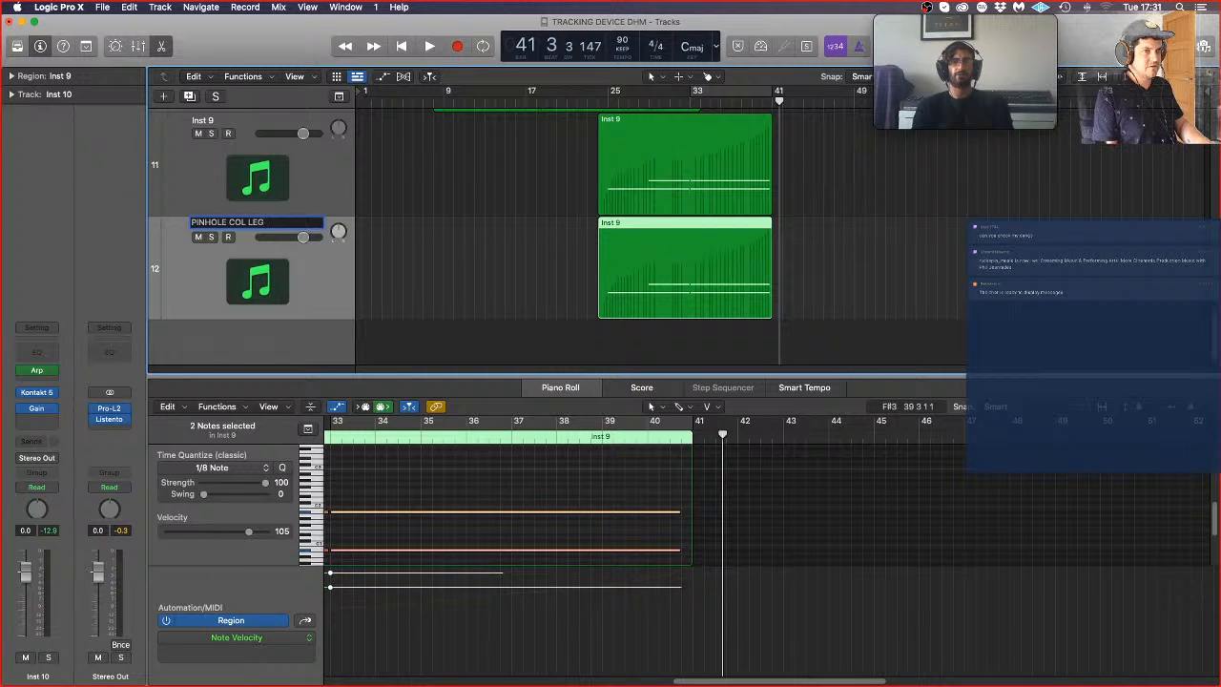
pyautogui.press('Return')
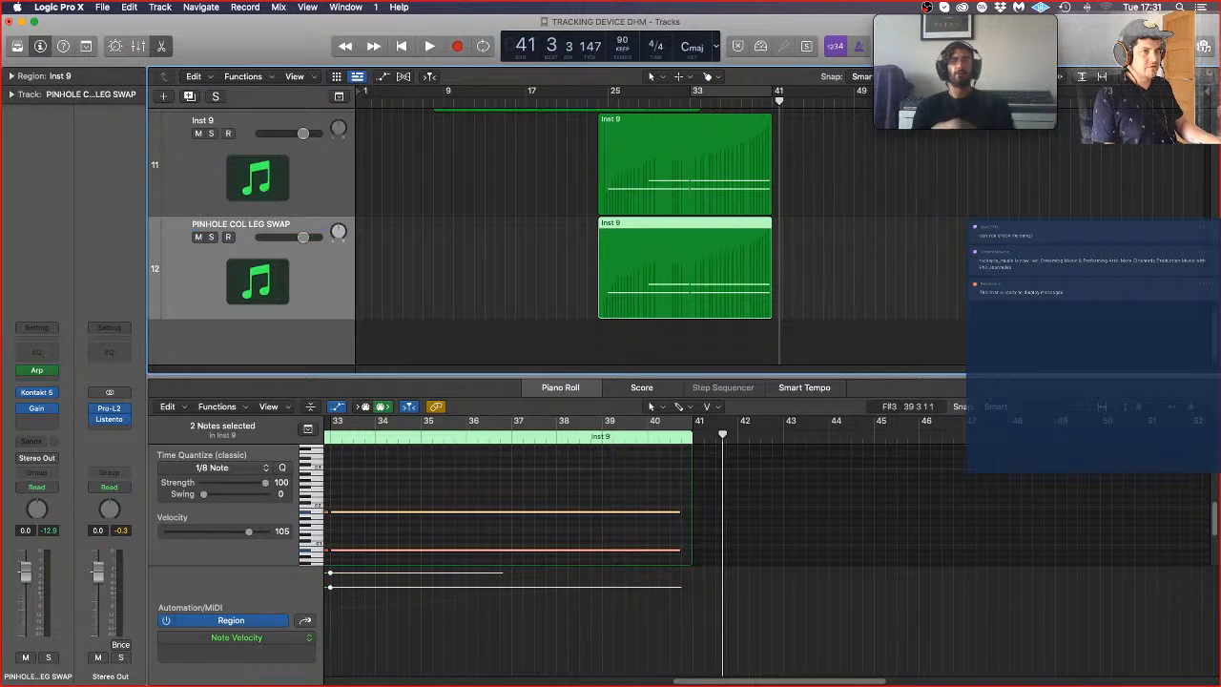
pyautogui.scroll(1, 402, 138)
pyautogui.doubleClick(233, 143)
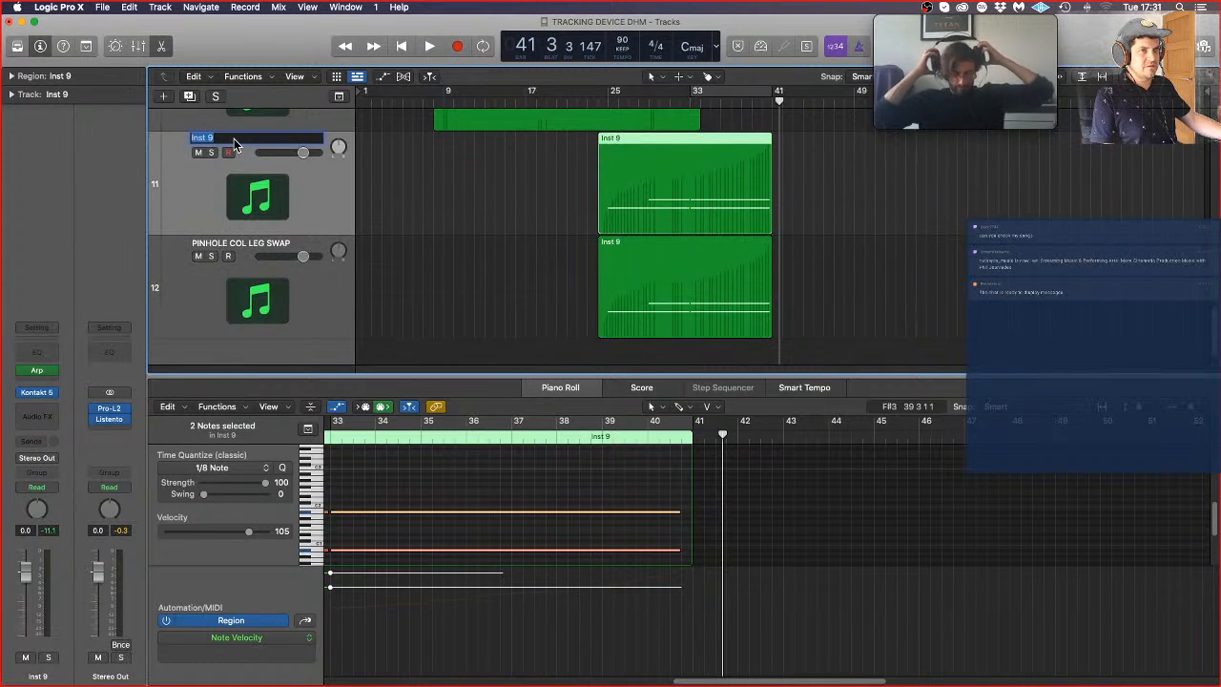
pyautogui.write('APERTURE CO')
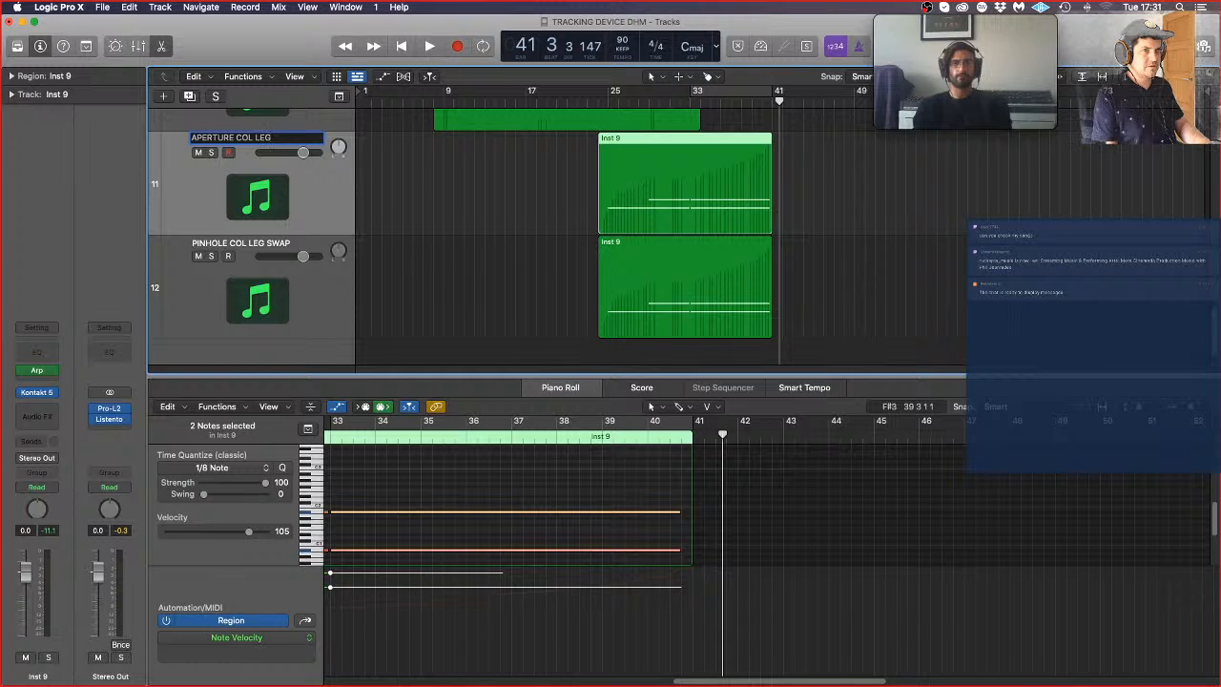
pyautogui.write('L LEG')
pyautogui.press('Return')
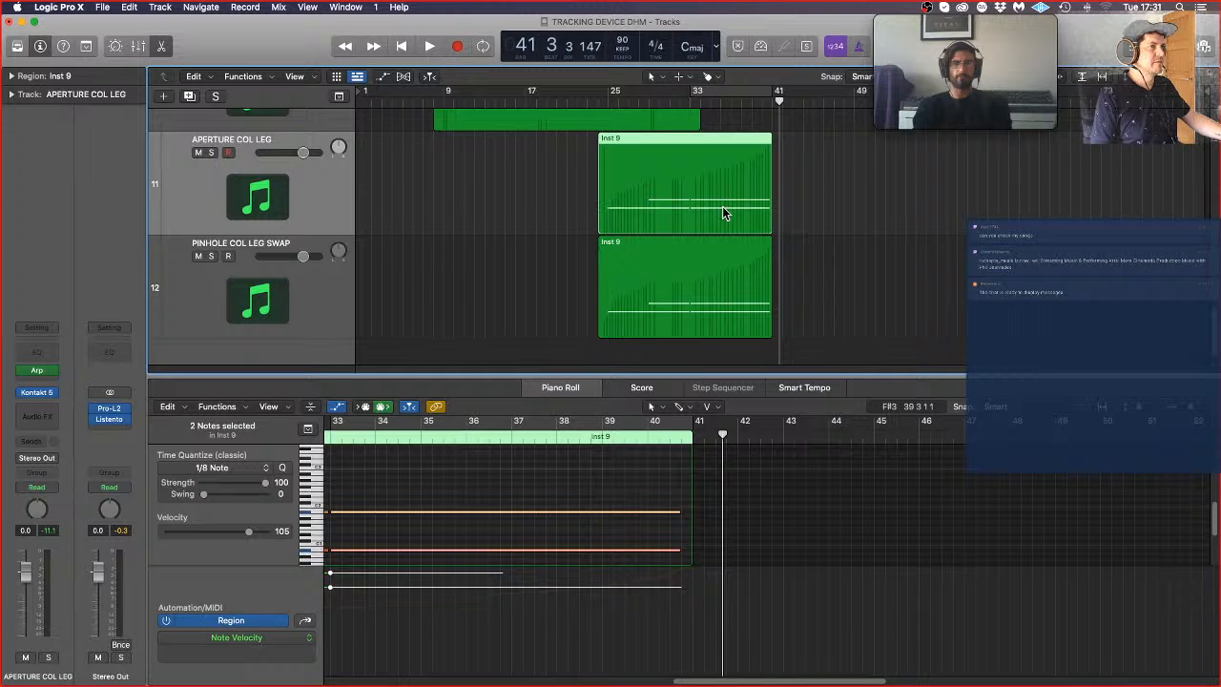
pyautogui.click(888, 252)
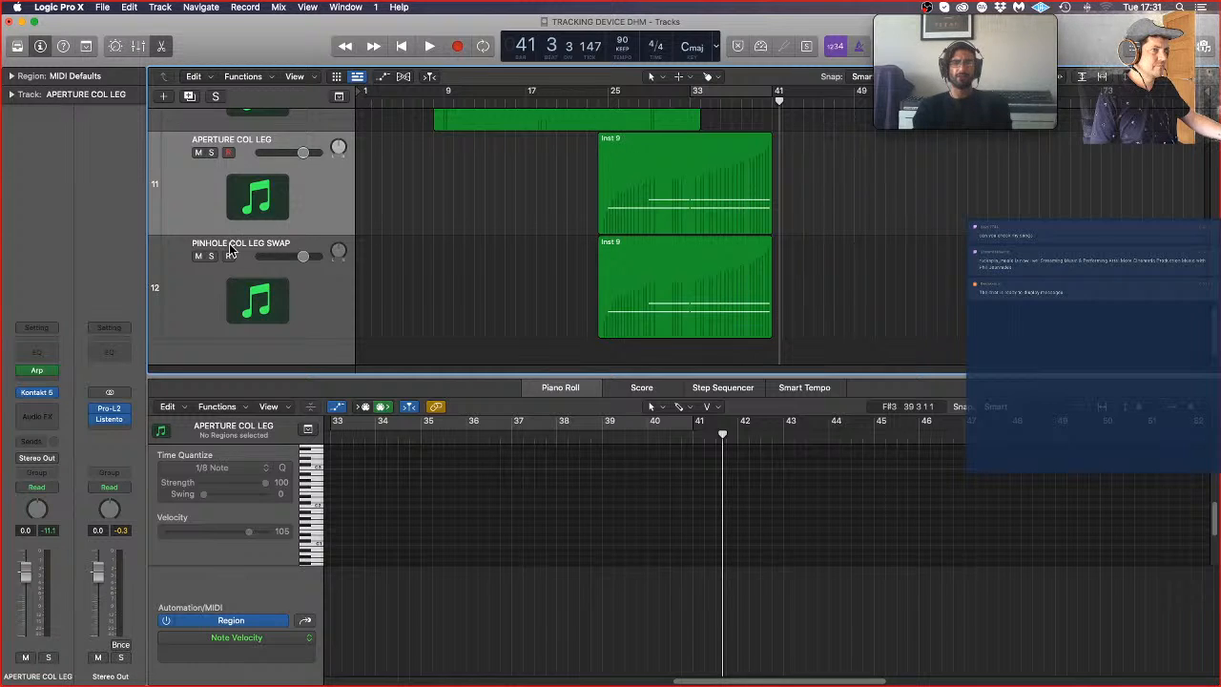
# Step: Solo the APERTURE COL LEG track and listen to it briefly from bar 24
pyautogui.click(210, 153)
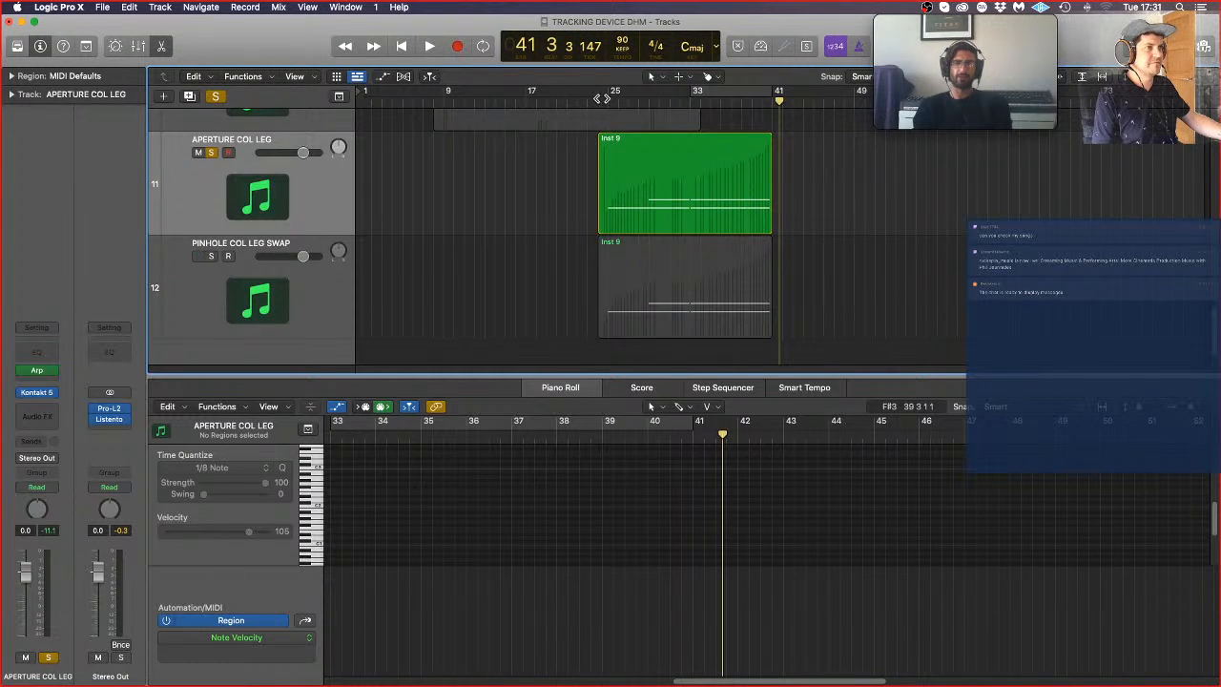
pyautogui.click(600, 100)
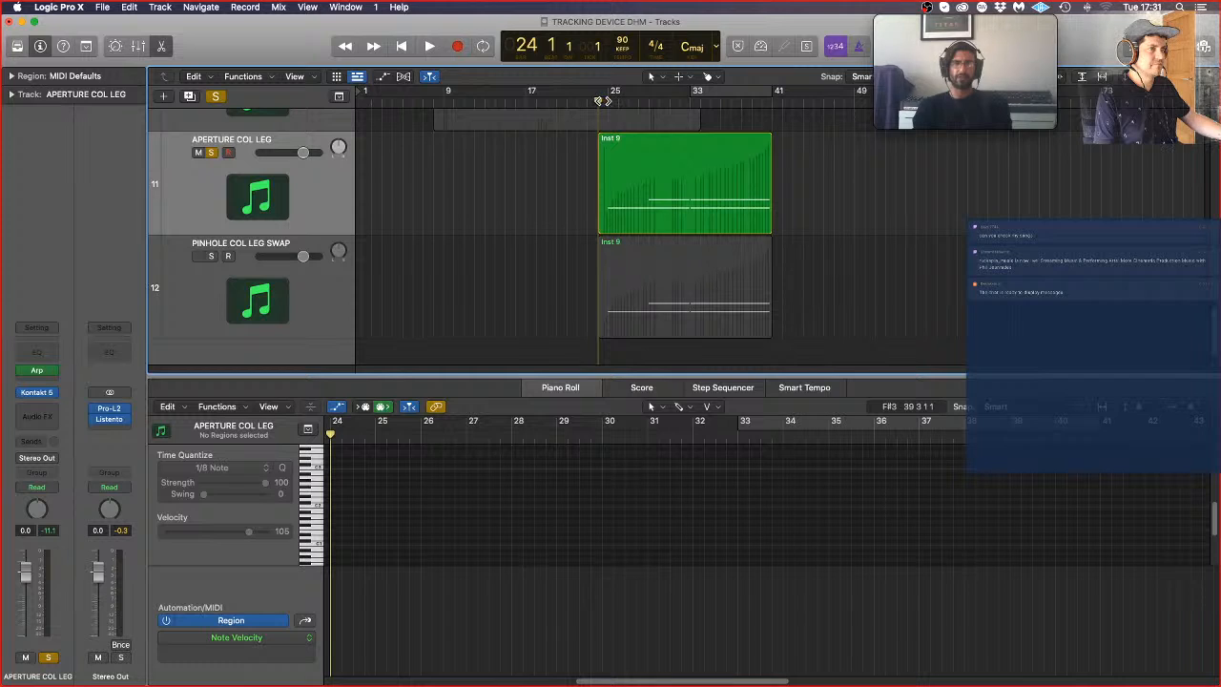
pyautogui.press('space')
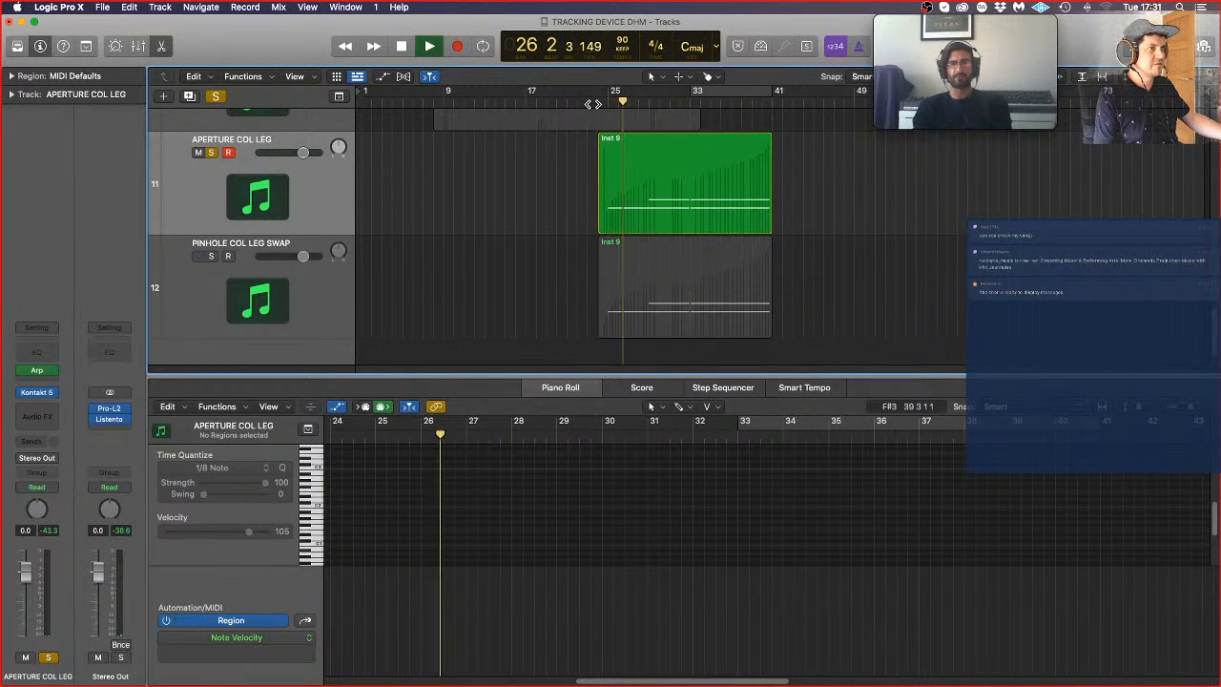
pyautogui.press('space')
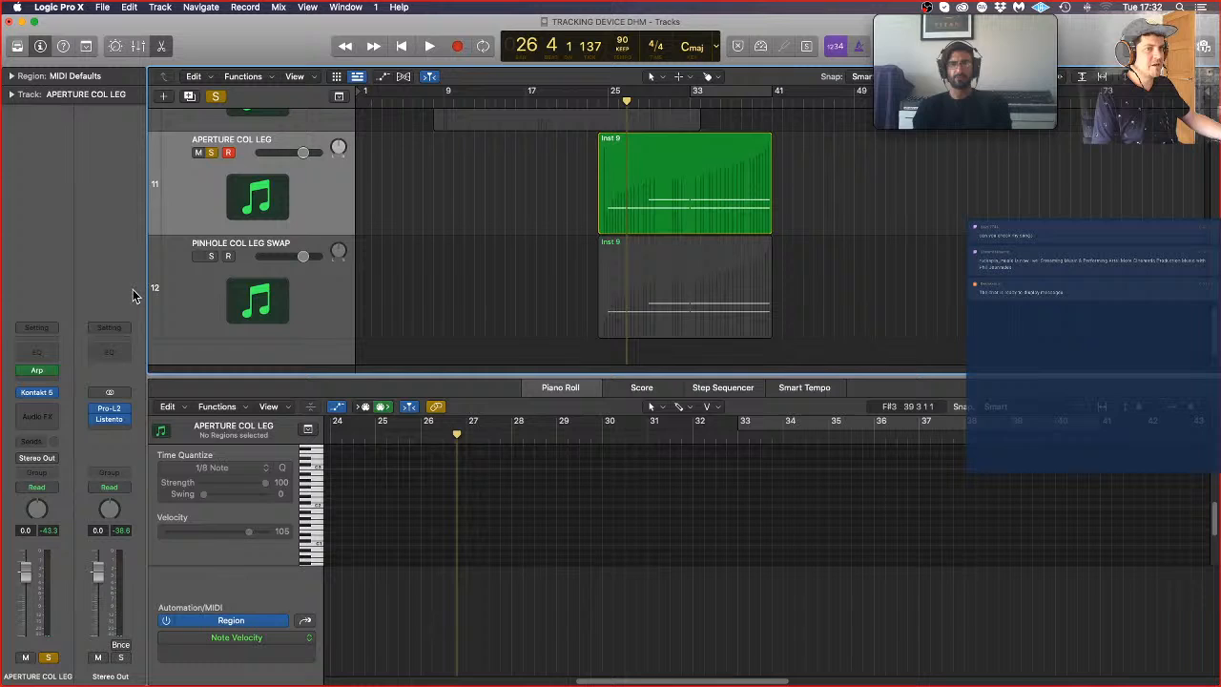
# Step: Insert a stereo Pro-Q3 on APERTURE COL LEG and start playback to see its spectrum
pyautogui.click(54, 412)
pyautogui.moveTo(64, 466)
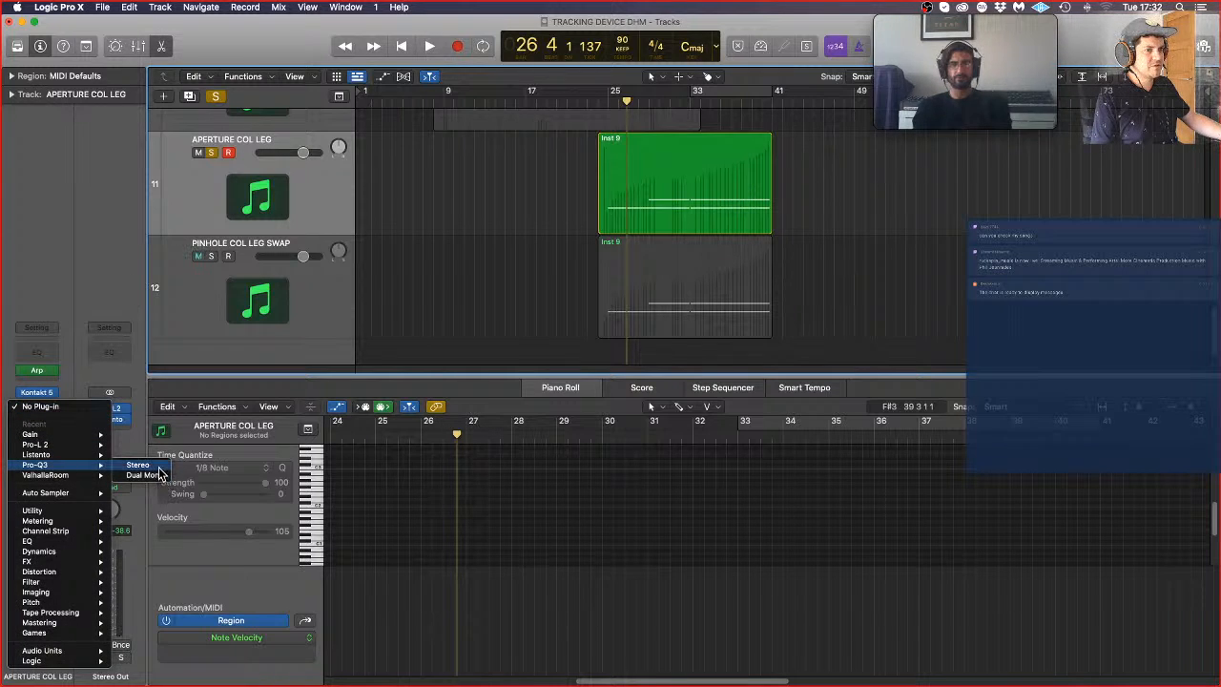
pyautogui.click(159, 467)
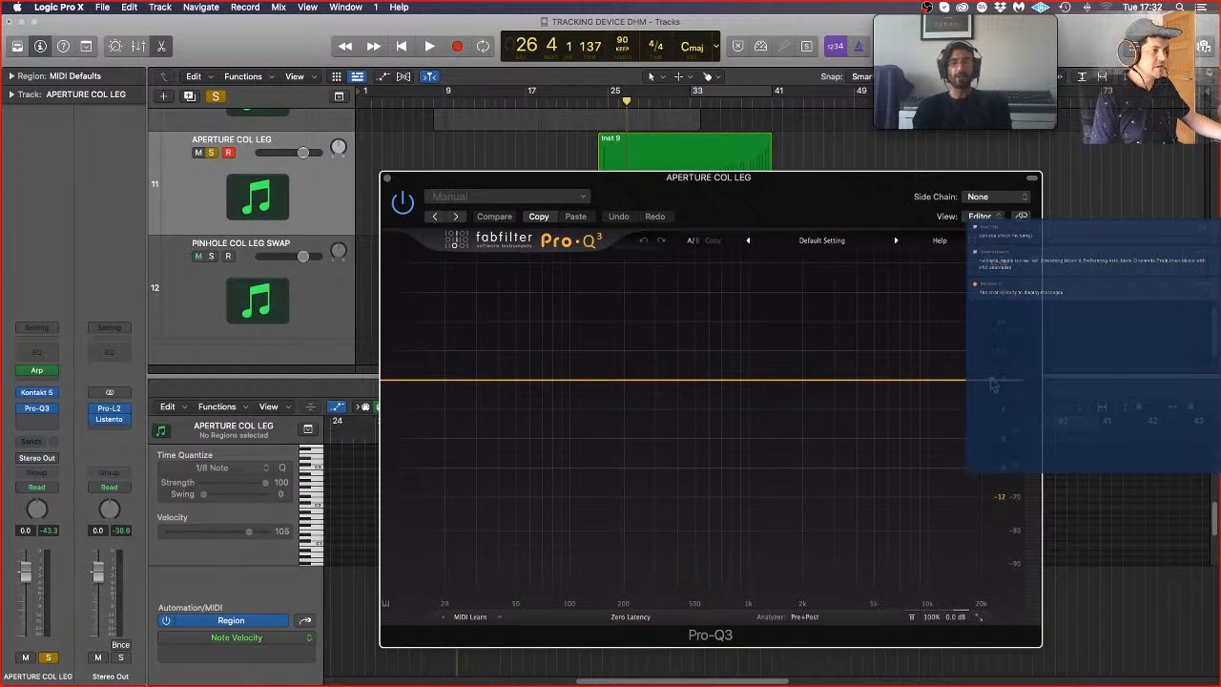
pyautogui.press('space')
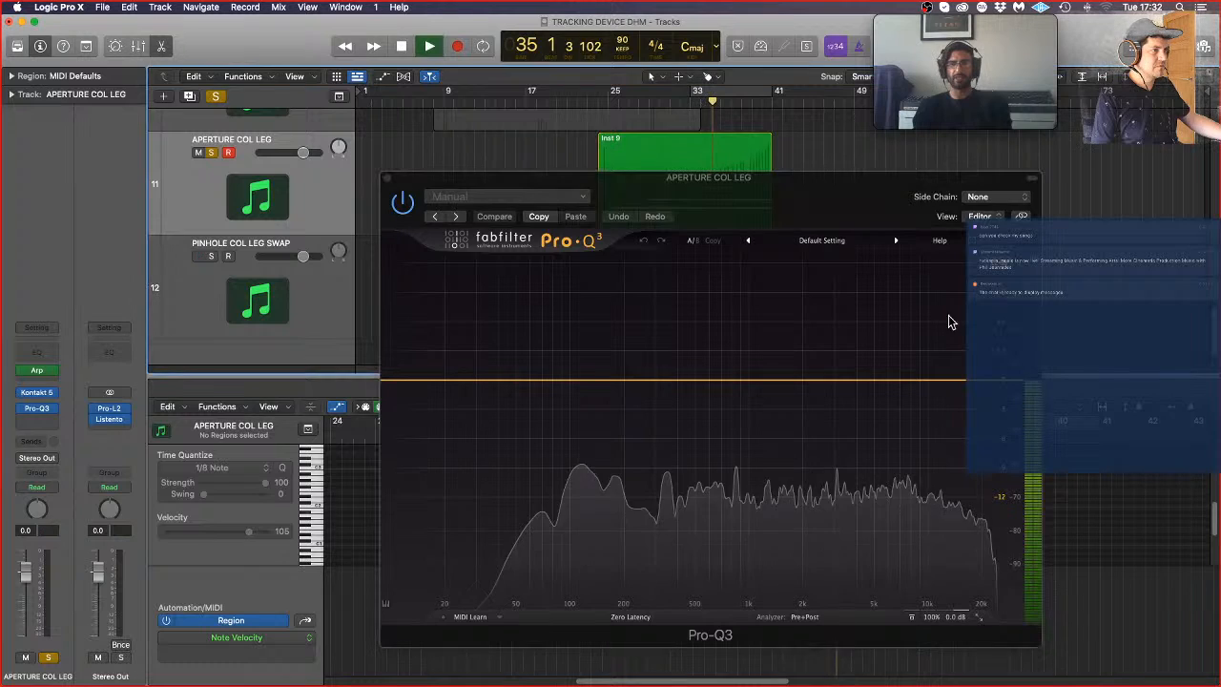
# Step: In Pro-Q3, make a wide bell cut of about 6 dB near 7.5 kHz and add a 12 dB/oct high cut, then stop playback and close it
pyautogui.moveTo(902, 384); pyautogui.dragTo(911, 435)
pyautogui.moveTo(962, 401); pyautogui.dragTo(962, 403)
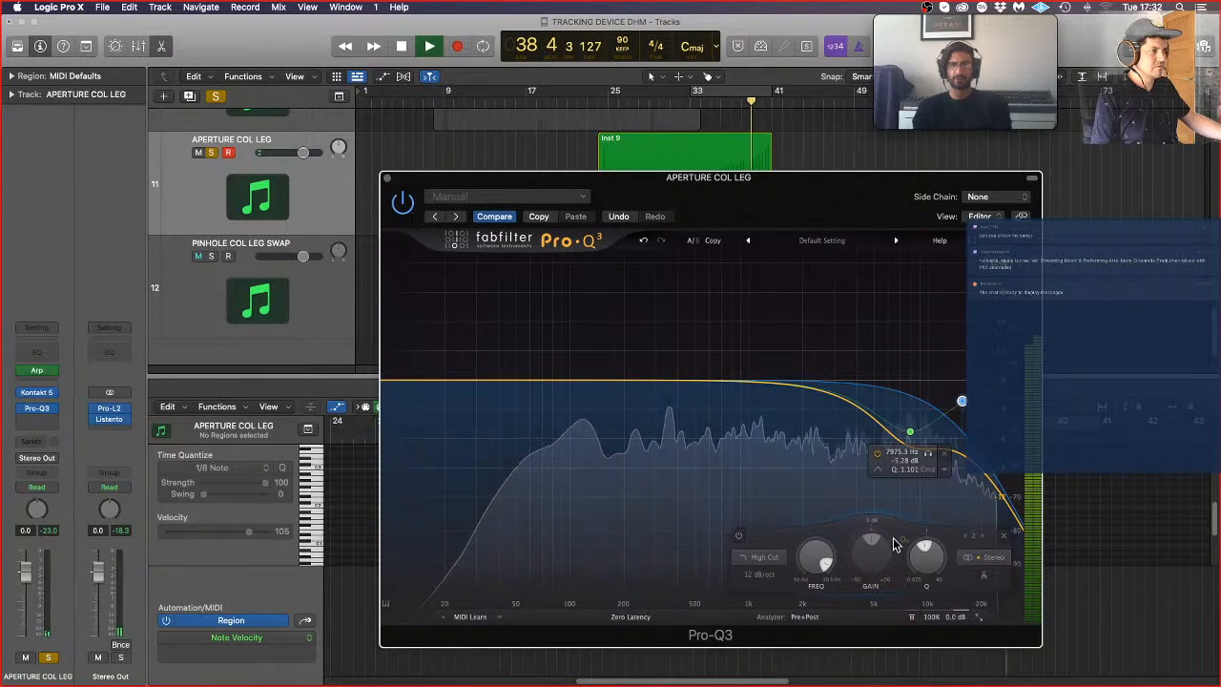
pyautogui.moveTo(911, 431); pyautogui.dragTo(906, 443)
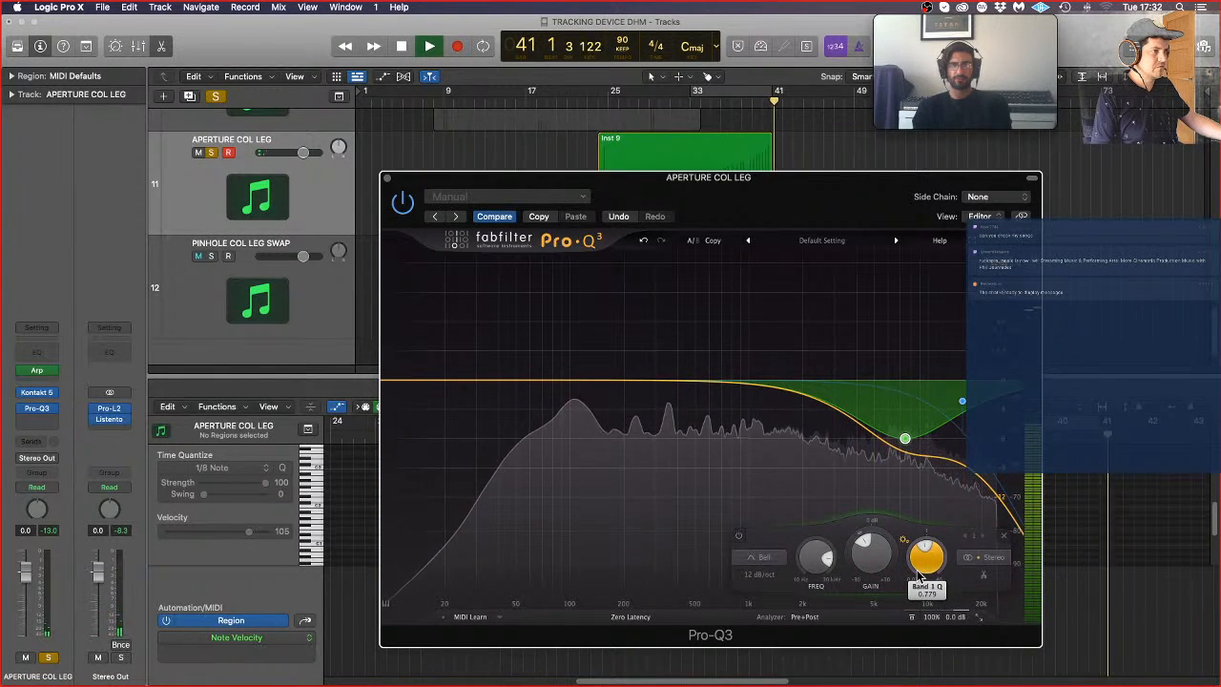
pyautogui.press('space')
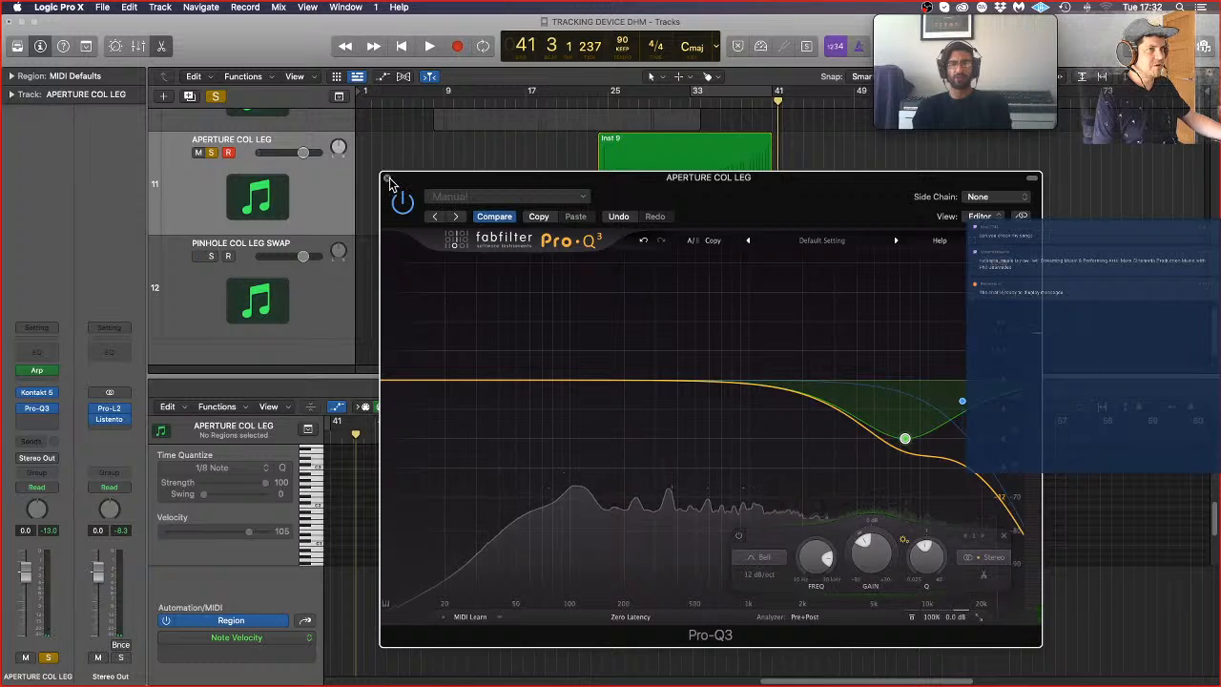
pyautogui.click(388, 177)
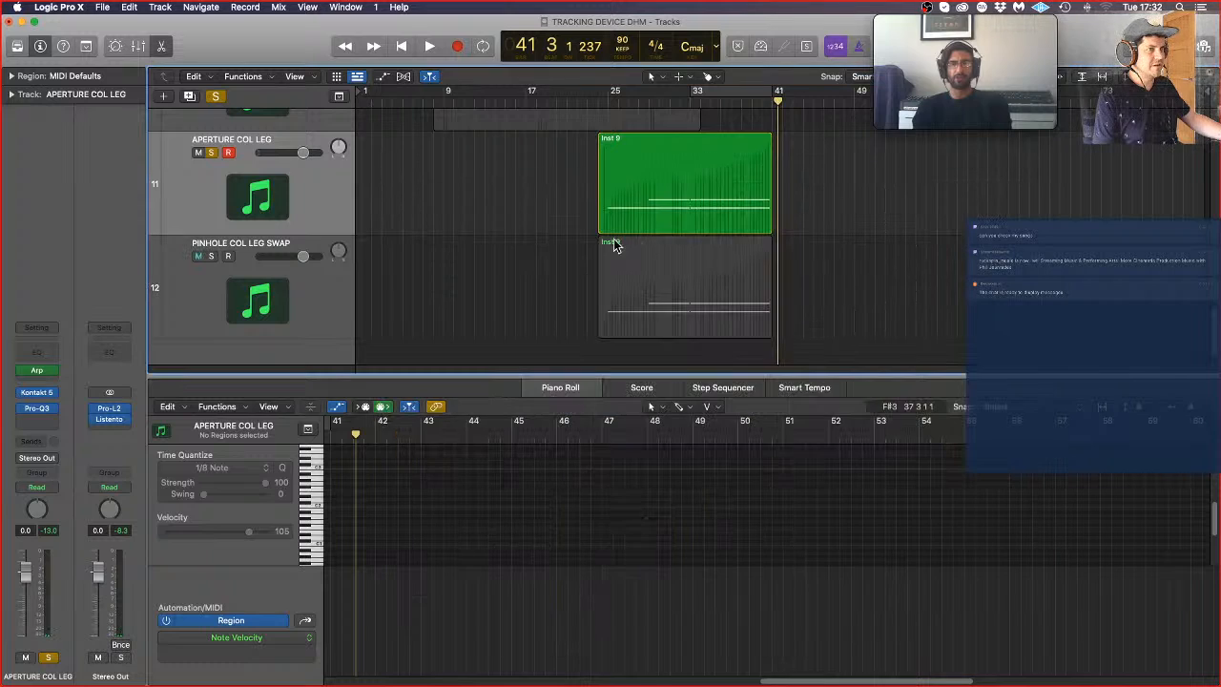
# Step: Move the solo from APERTURE COL LEG to PINHOLE COL LEG SWAP and play from about bar 25
pyautogui.click(211, 153)
pyautogui.click(212, 264)
pyautogui.click(211, 256)
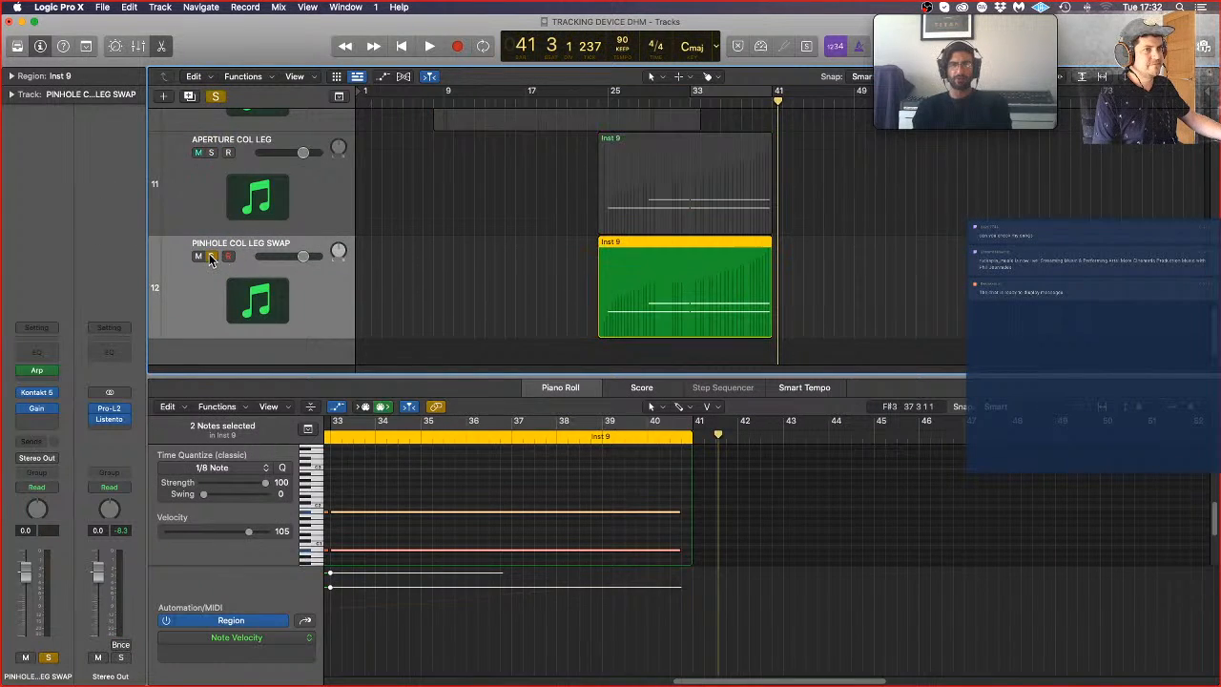
pyautogui.click(607, 100)
pyautogui.press('space')
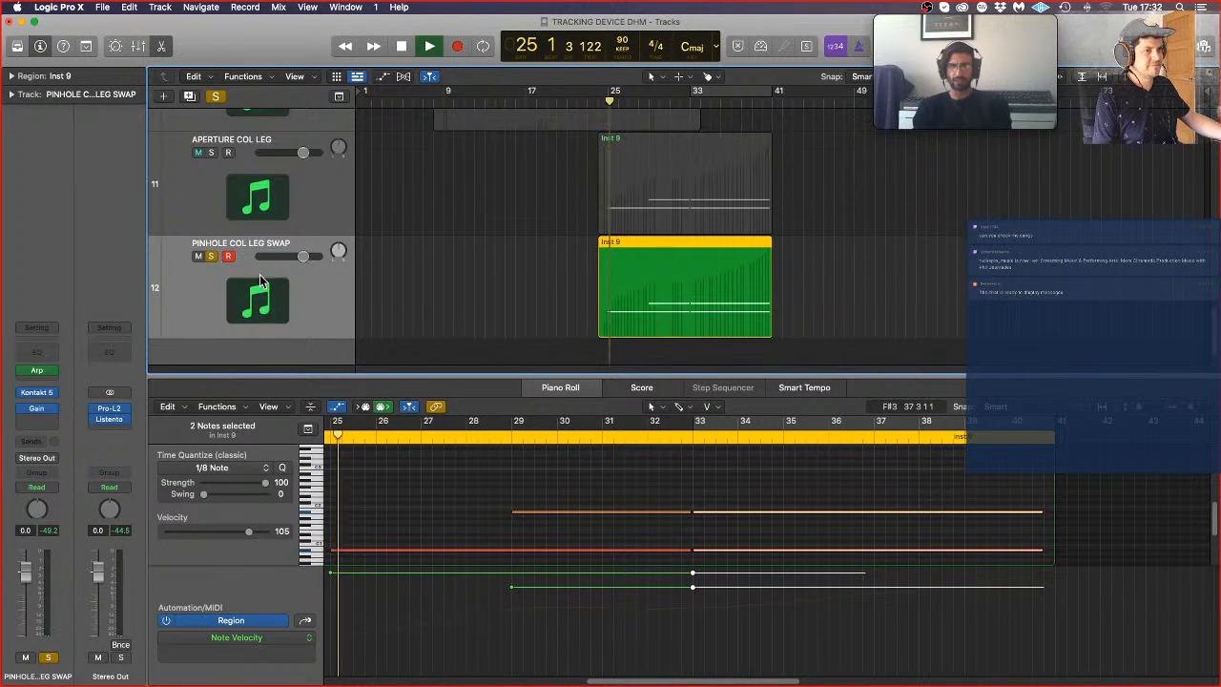
# Step: Insert a stereo Pro-Q3 on PINHOLE COL LEG SWAP and make a wide bell cut near 7.9 kHz
pyautogui.click(45, 413)
pyautogui.moveTo(58, 444)
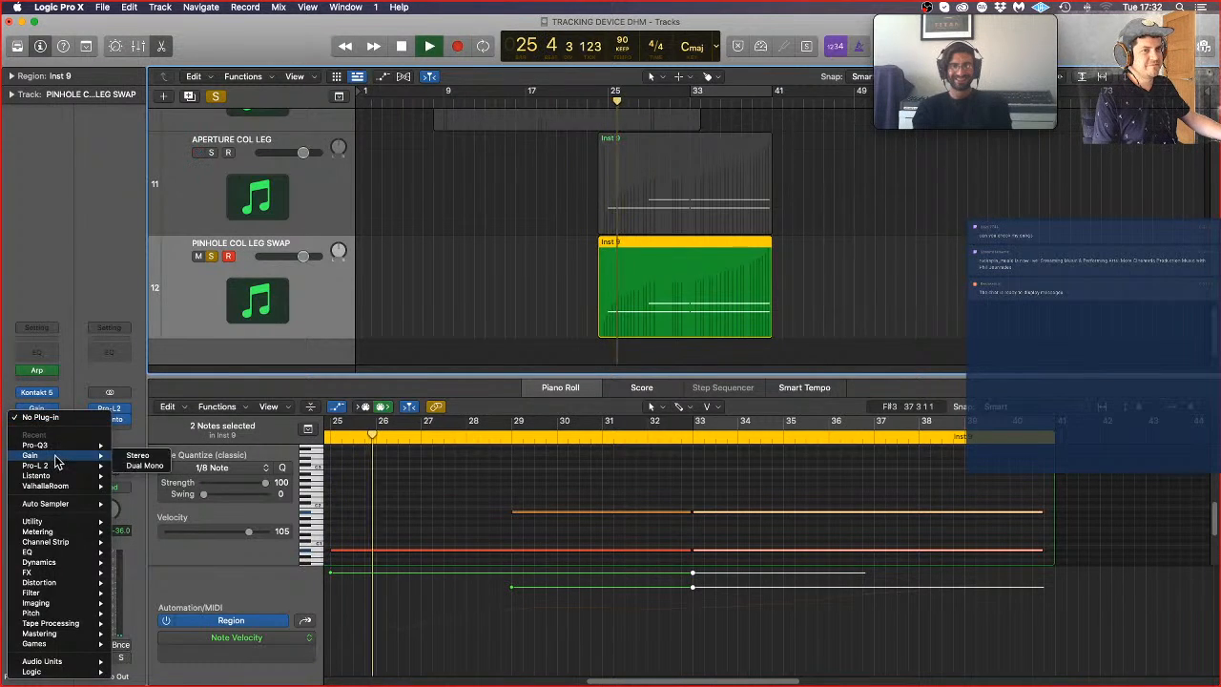
pyautogui.click(164, 445)
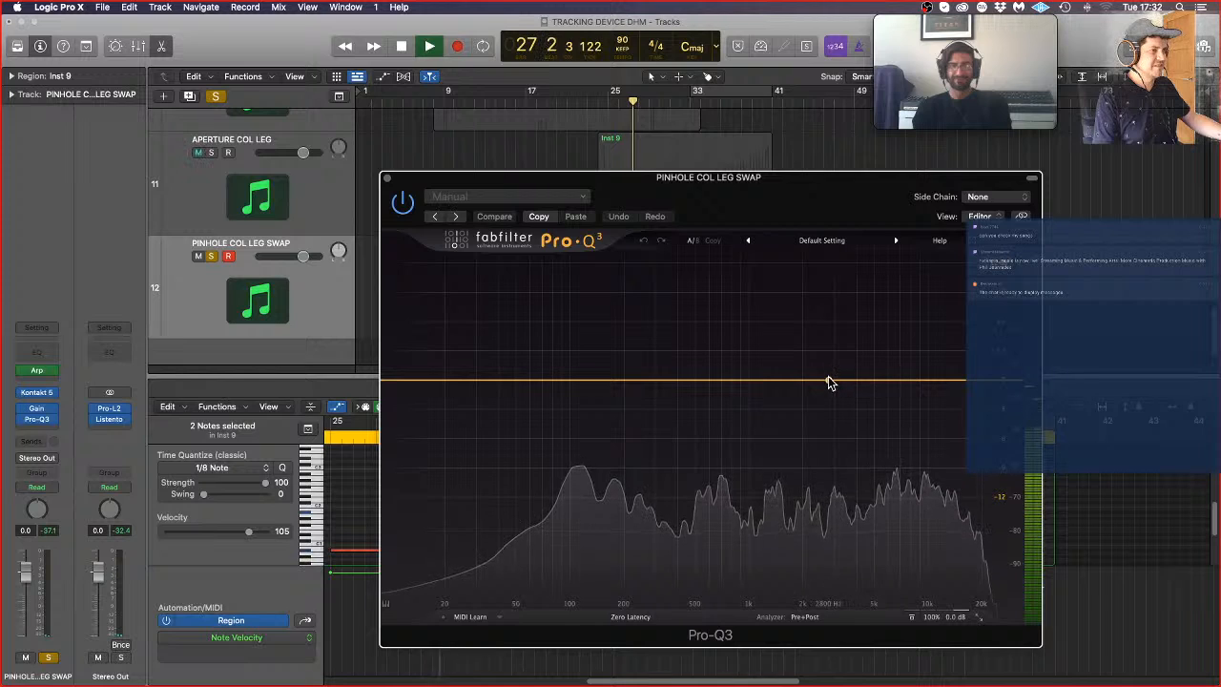
pyautogui.moveTo(829, 383); pyautogui.dragTo(892, 443)
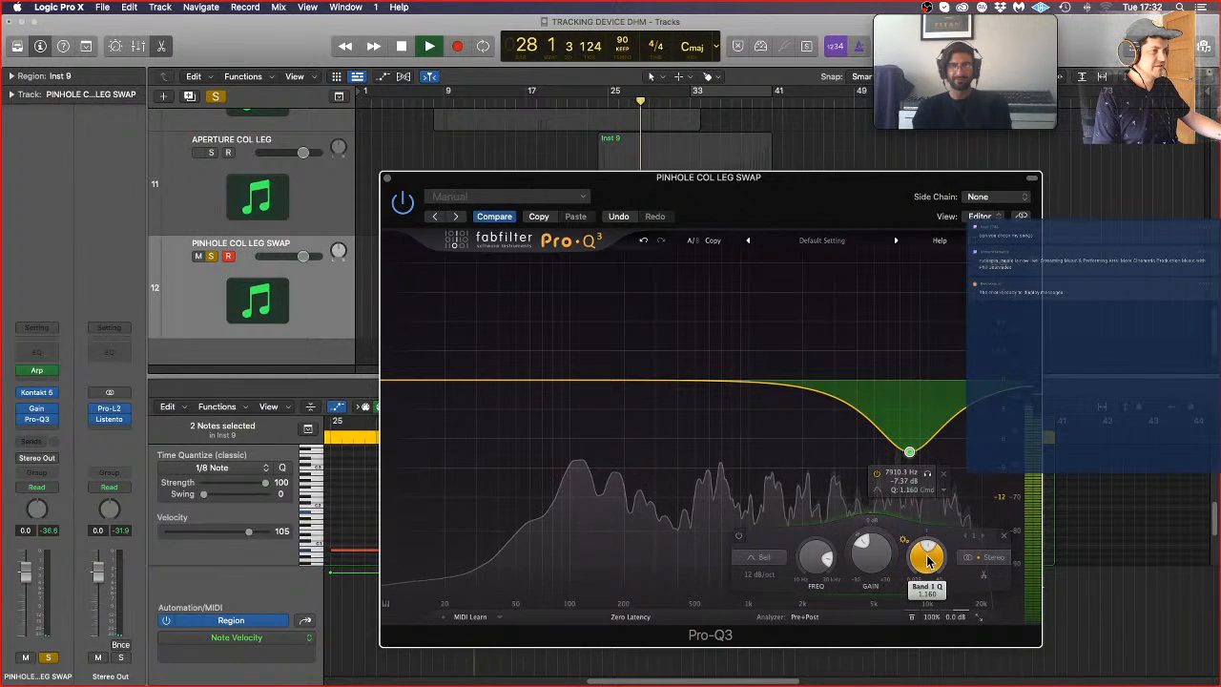
pyautogui.moveTo(928, 561); pyautogui.dragTo(937, 576)
# Step: Add a 12 dB/oct high cut near 15.5 kHz, ease the bell cut to about 5 dB and narrow it slightly, then close Pro-Q3
pyautogui.doubleClick(978, 381)
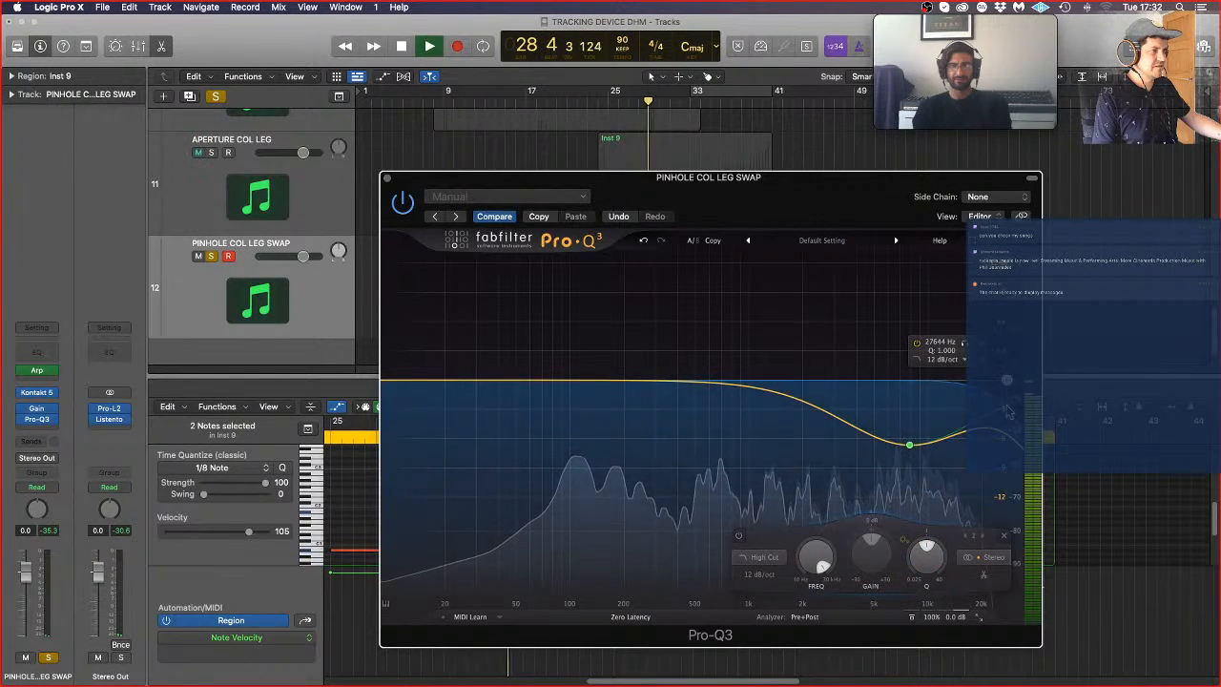
pyautogui.moveTo(978, 382); pyautogui.dragTo(980, 391)
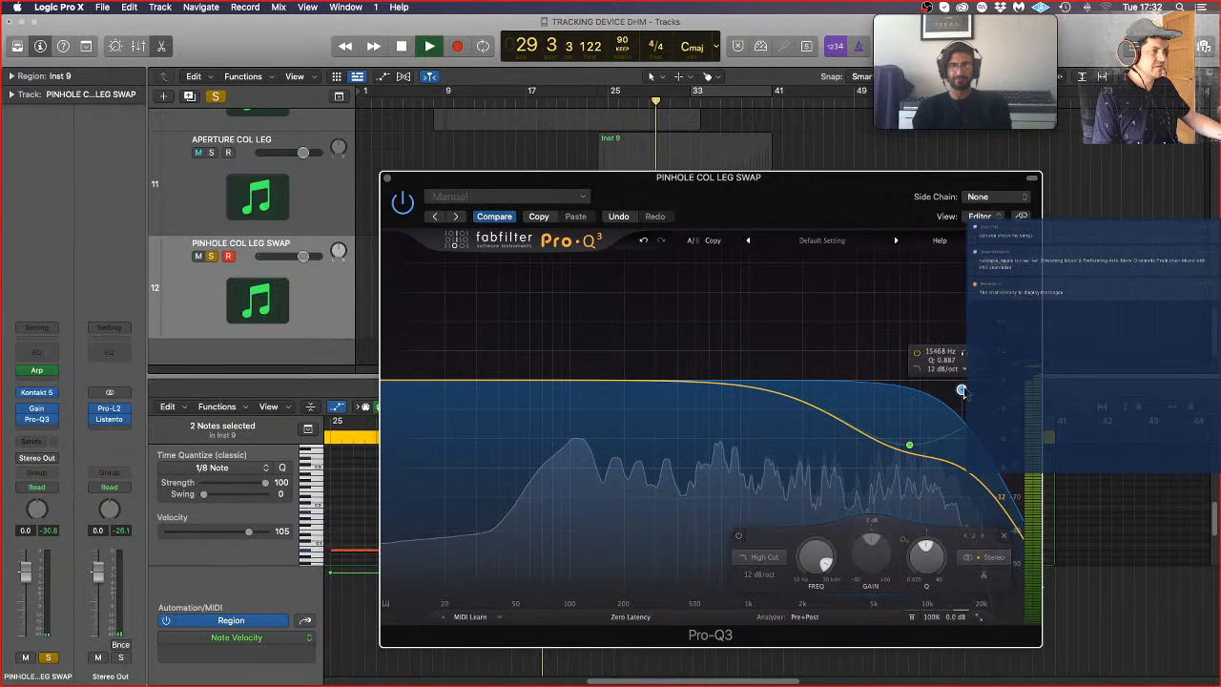
pyautogui.moveTo(910, 444); pyautogui.dragTo(911, 440)
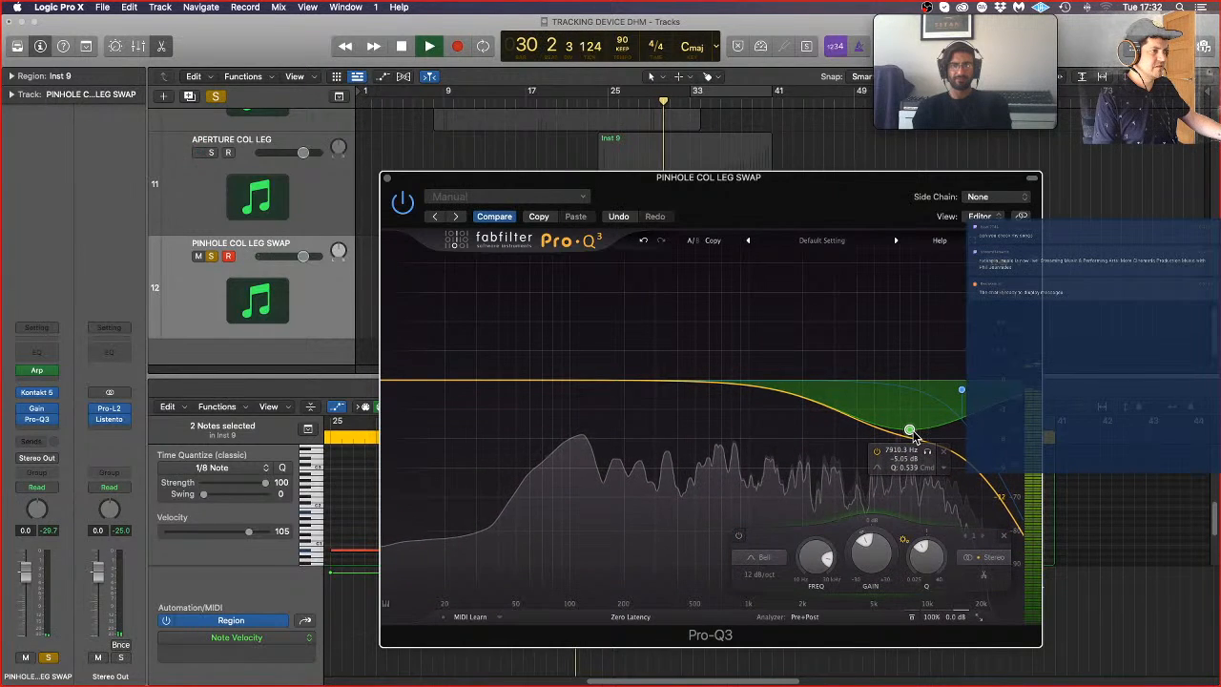
pyautogui.scroll(3, 913, 435)
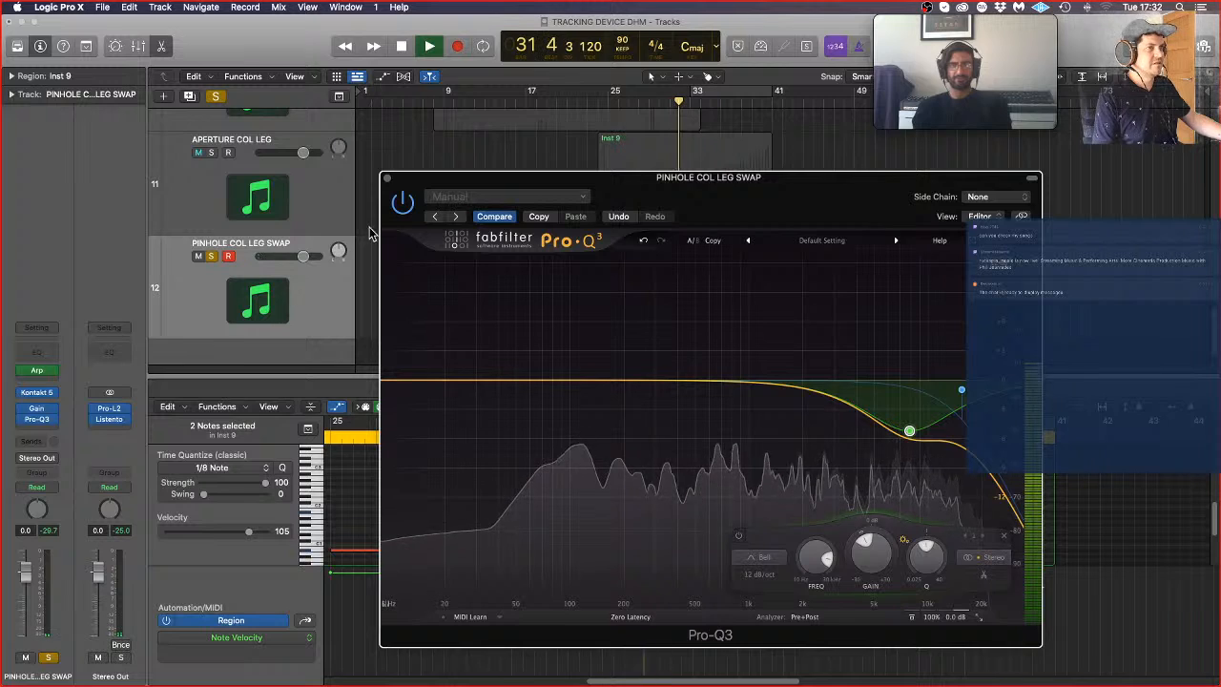
pyautogui.click(386, 178)
# Step: Unsolo PINHOLE COL LEG SWAP and lower its Pro-Q3 high cut to about 9.3 kHz while everything plays
pyautogui.click(212, 256)
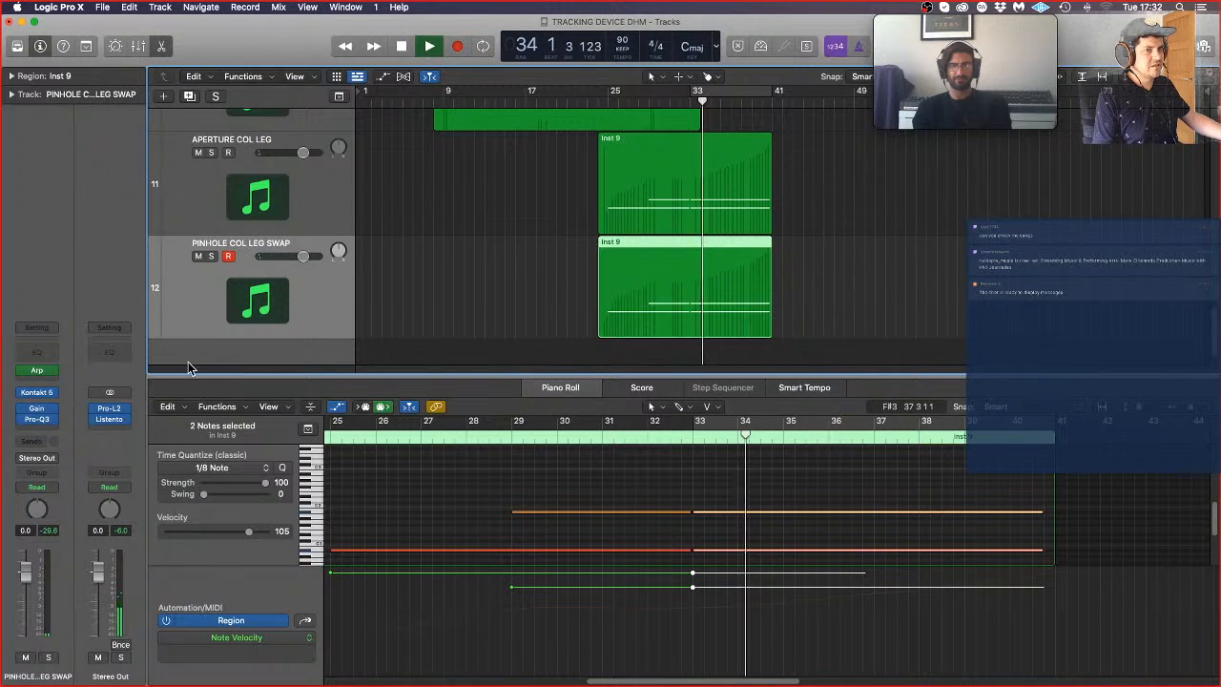
pyautogui.click(39, 420)
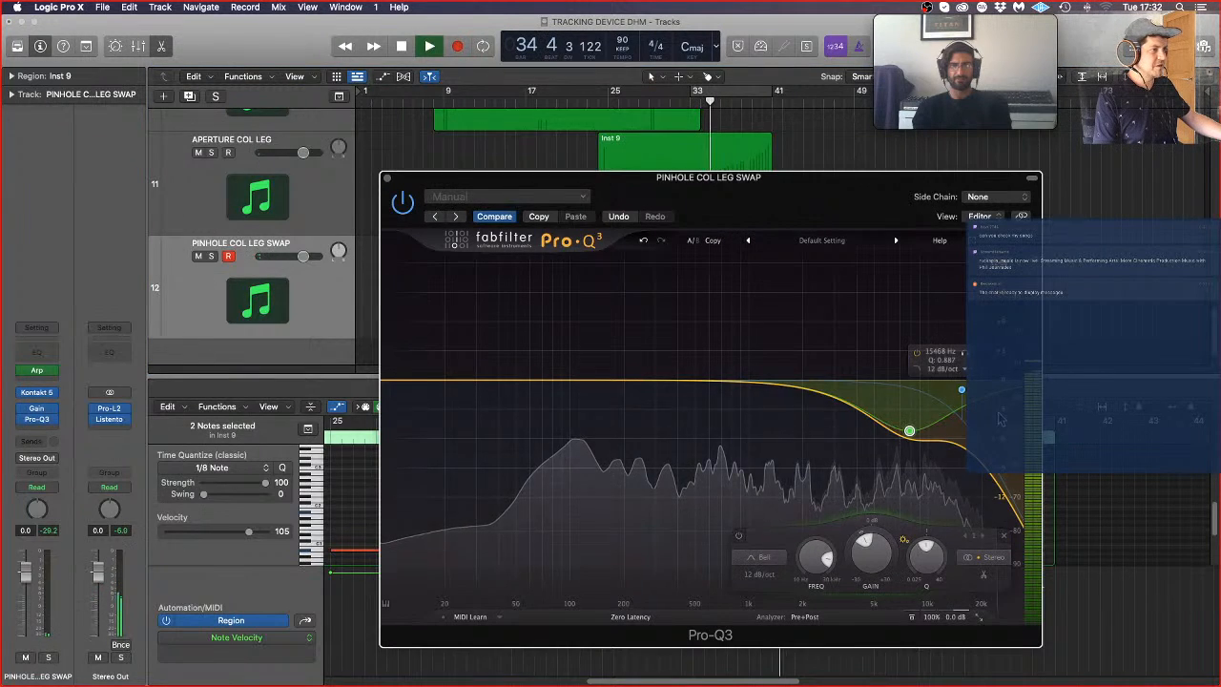
pyautogui.moveTo(962, 391); pyautogui.dragTo(923, 397)
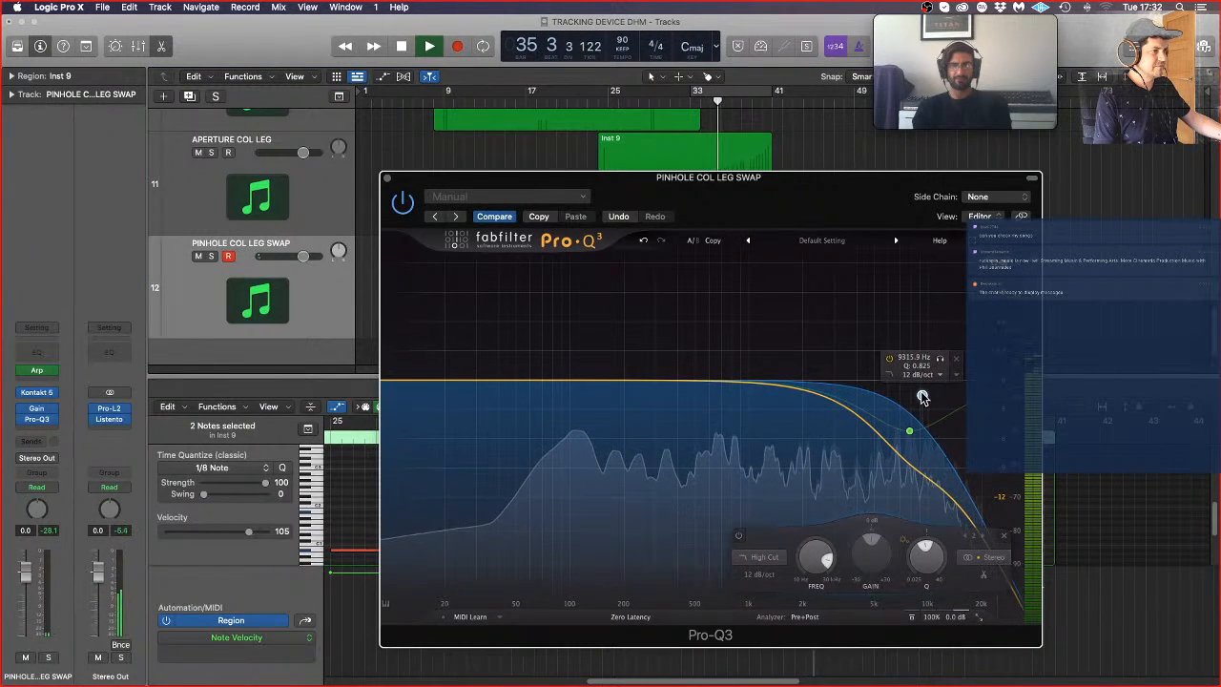
# Step: In the Pro-Q3 on APERTURE COL LEG, deepen the bell cut to about 7 dB and set the high cut near 11 kHz, then close both EQs
pyautogui.click(268, 201)
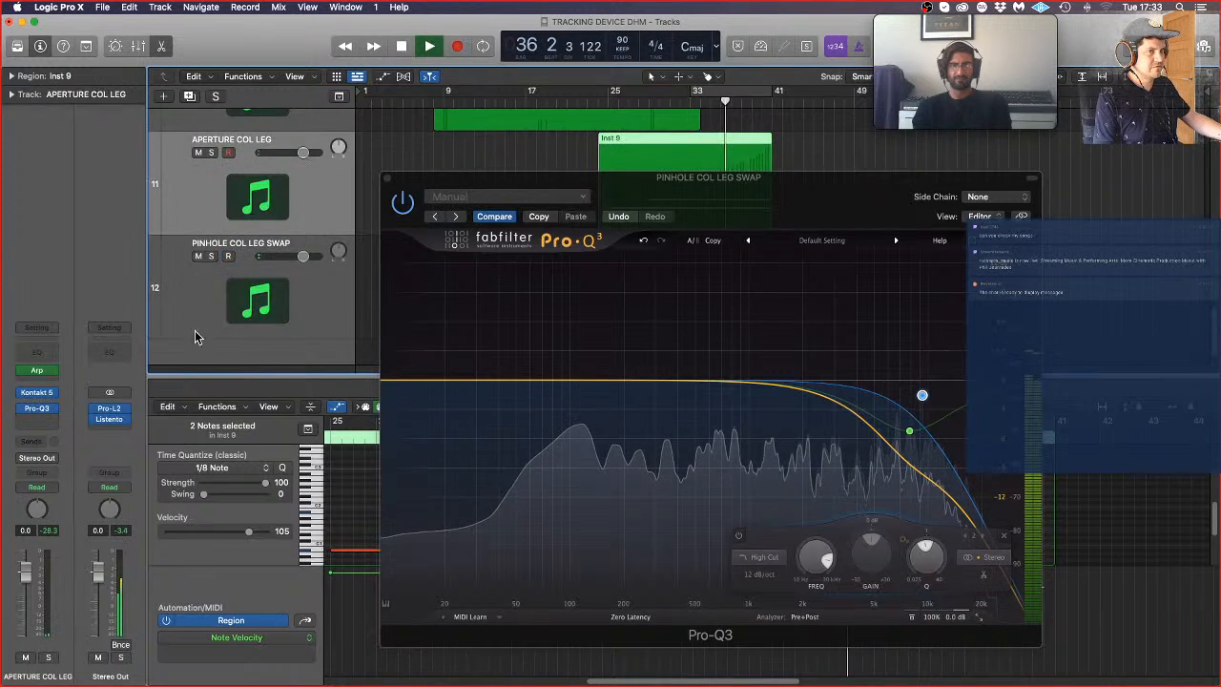
pyautogui.moveTo(936, 423); pyautogui.dragTo(905, 437)
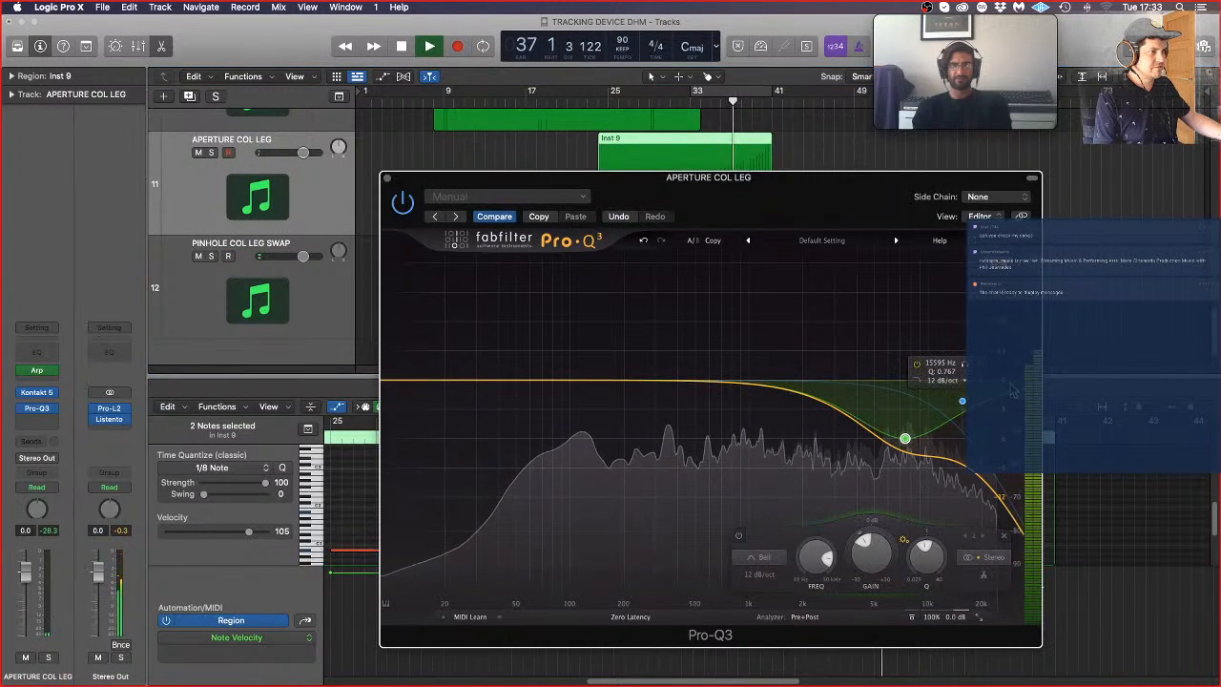
pyautogui.moveTo(962, 394); pyautogui.dragTo(924, 390)
pyautogui.moveTo(905, 440); pyautogui.dragTo(902, 456)
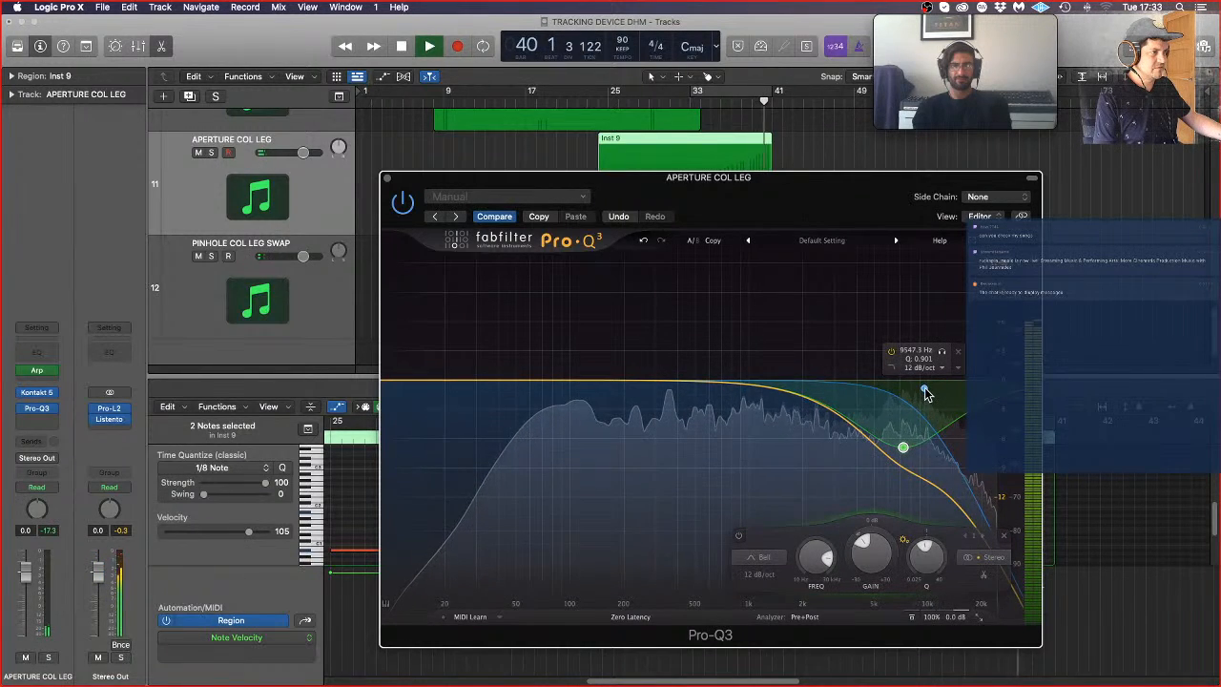
pyautogui.moveTo(923, 389); pyautogui.dragTo(937, 386)
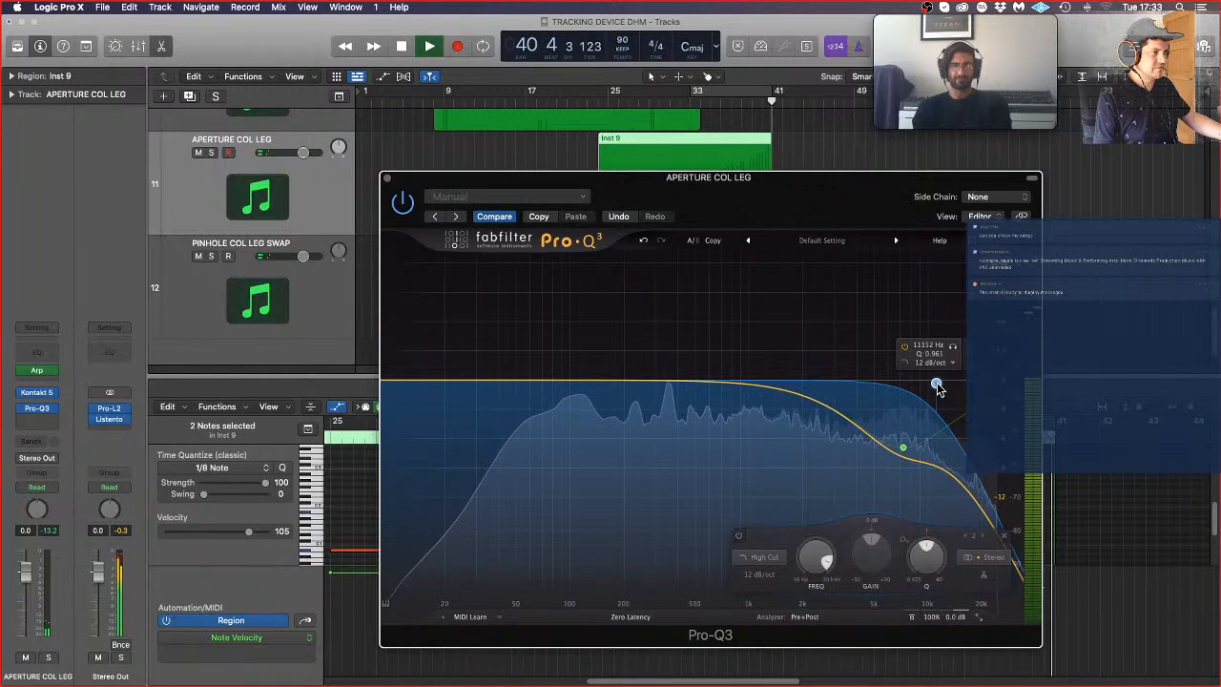
pyautogui.click(387, 179)
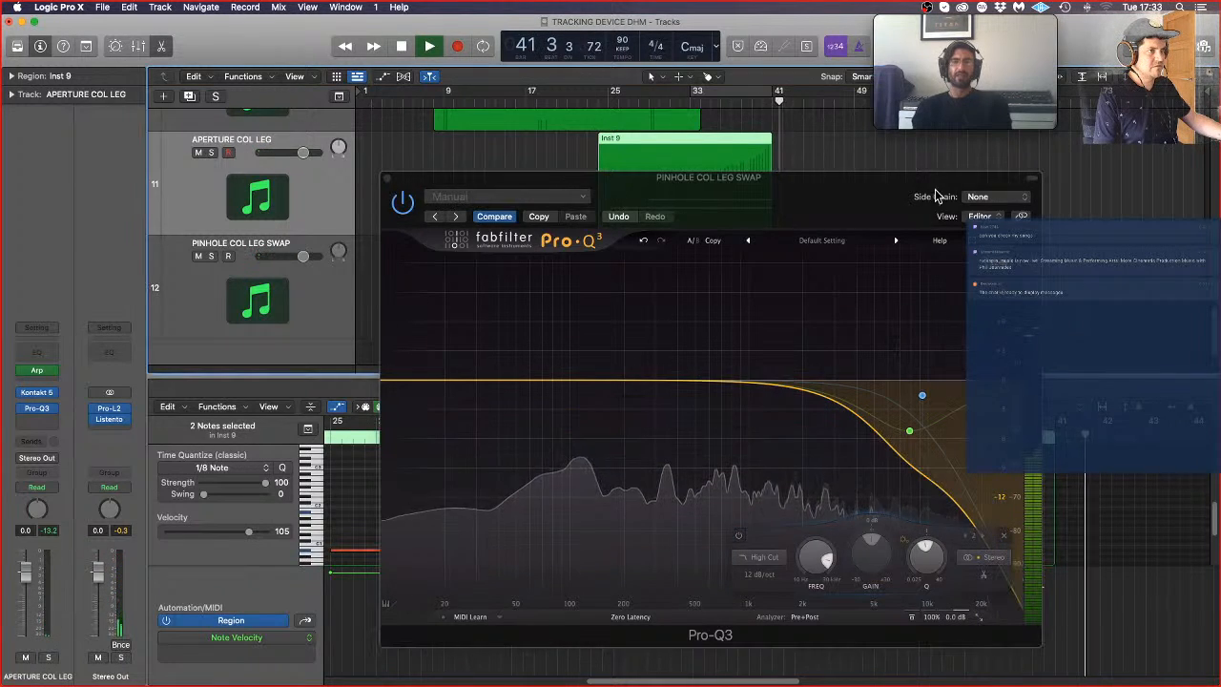
pyautogui.click(387, 179)
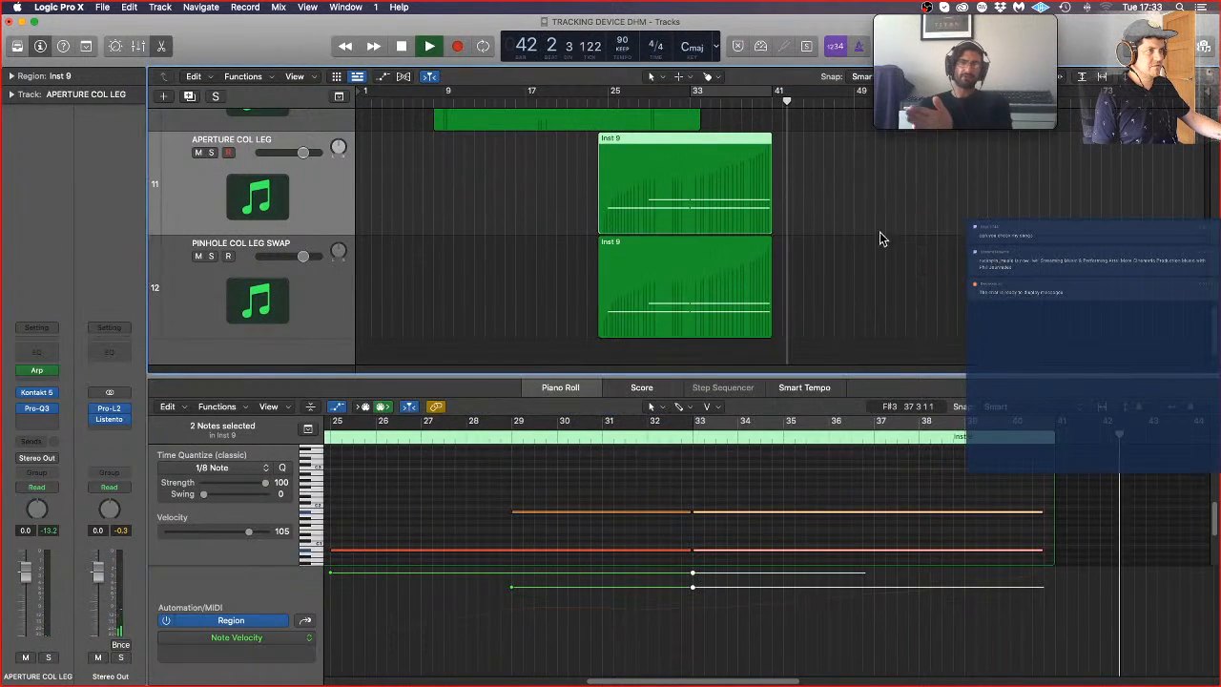
# Step: Stop playback, select both col leg regions and extend the ends of their last notes slightly towards bar 41
pyautogui.click(881, 245)
pyautogui.press('super+Right')
pyautogui.press('super+Right')
pyautogui.press('super+Right')
pyautogui.press('super+Right')
pyautogui.press('space')
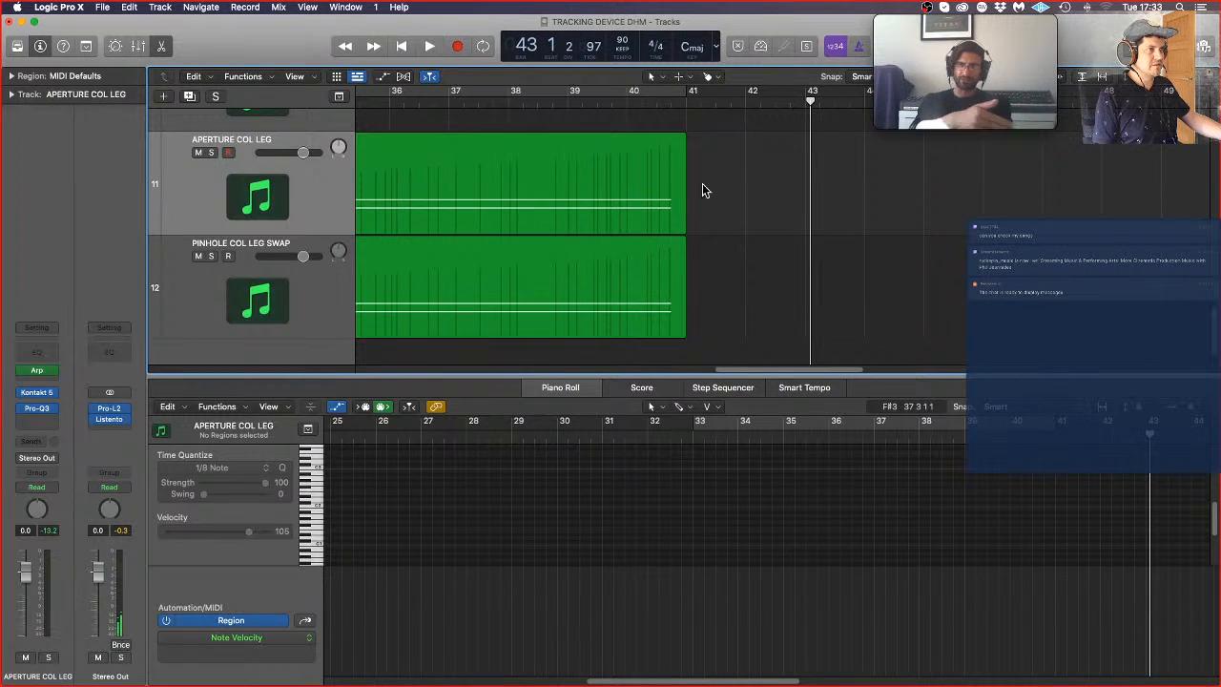
pyautogui.moveTo(720, 178); pyautogui.dragTo(657, 284)
pyautogui.moveTo(1028, 495); pyautogui.dragTo(1041, 534)
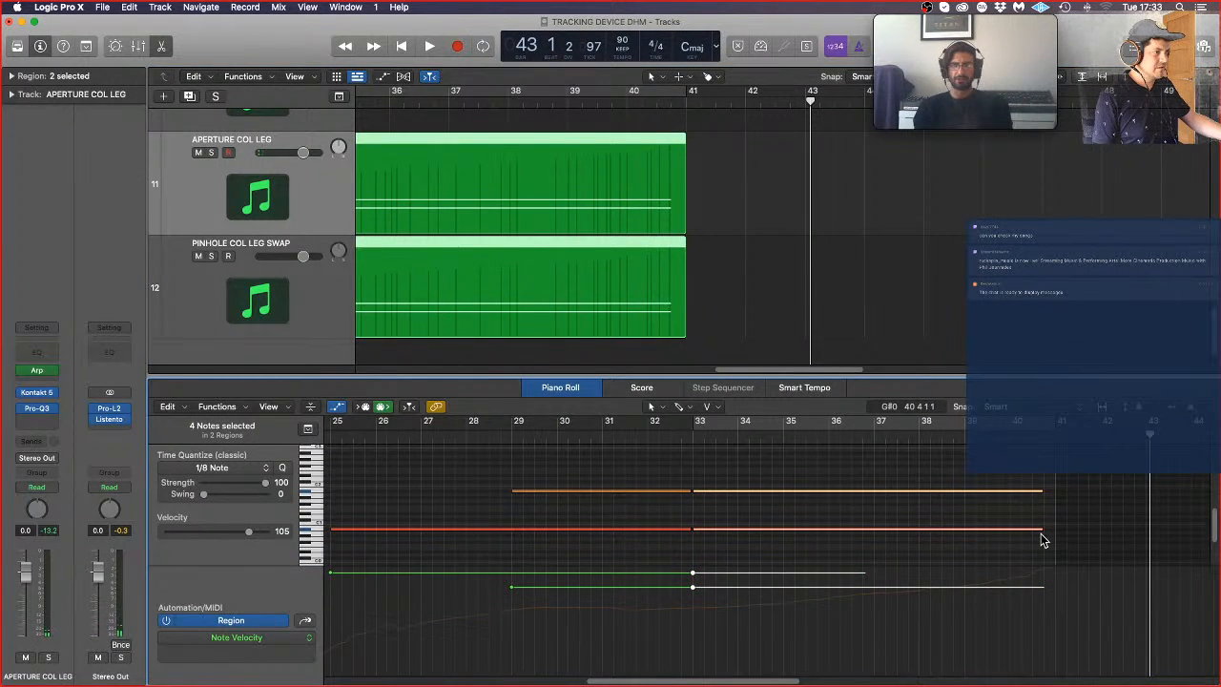
pyautogui.hotkey('alt', 'Up')
pyautogui.hotkey('alt', 'Up')
pyautogui.hotkey('alt', 'Up')
pyautogui.hotkey('alt', 'Up')
pyautogui.moveTo(1042, 514); pyautogui.dragTo(1045, 514)
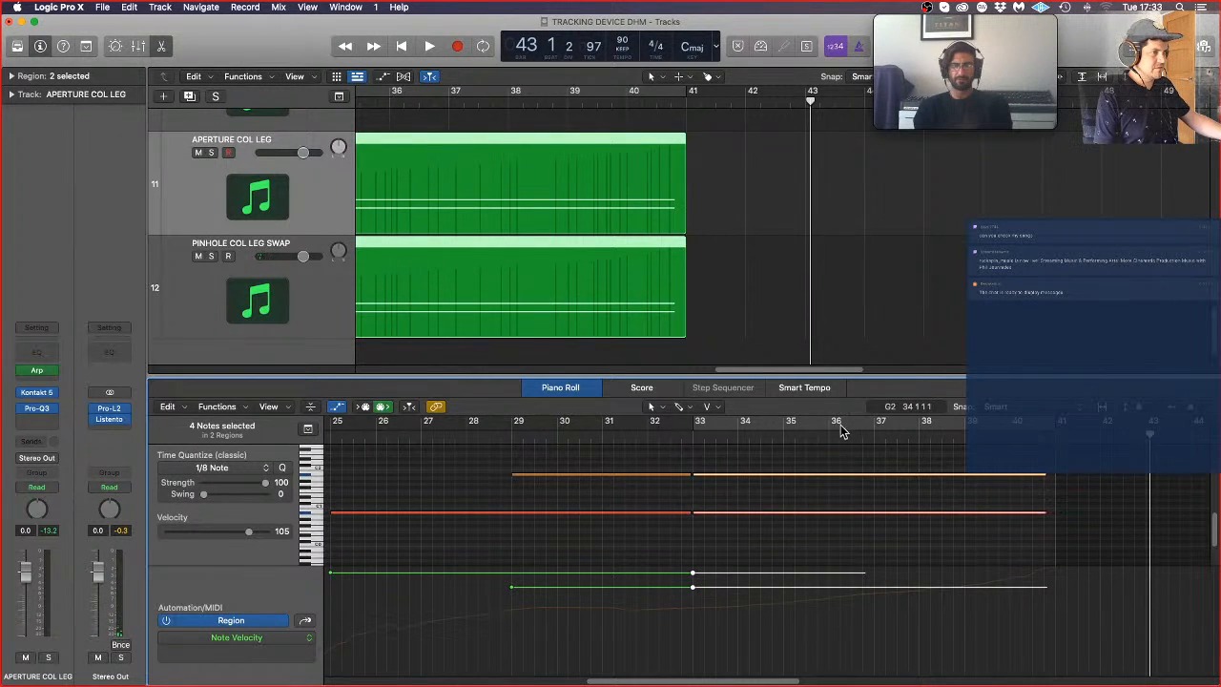
# Step: Play the extended col leg notes repeatedly from around bars 38 and 39 to check how they sound
pyautogui.doubleClick(960, 439)
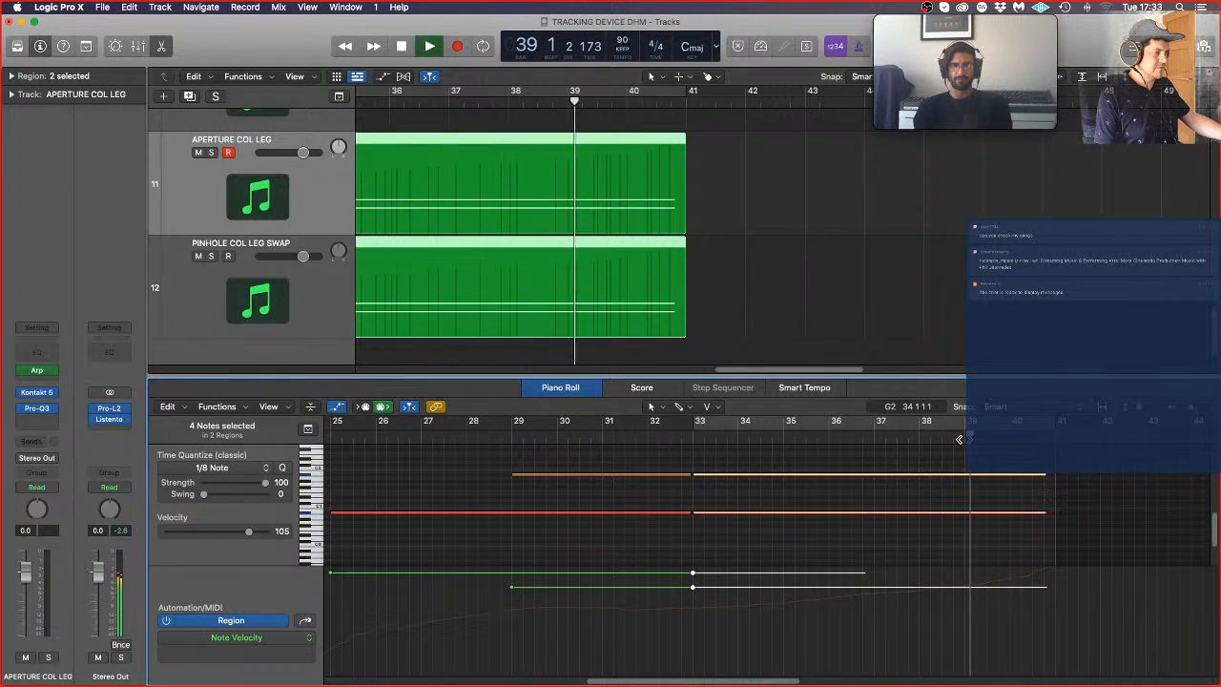
pyautogui.click(936, 438)
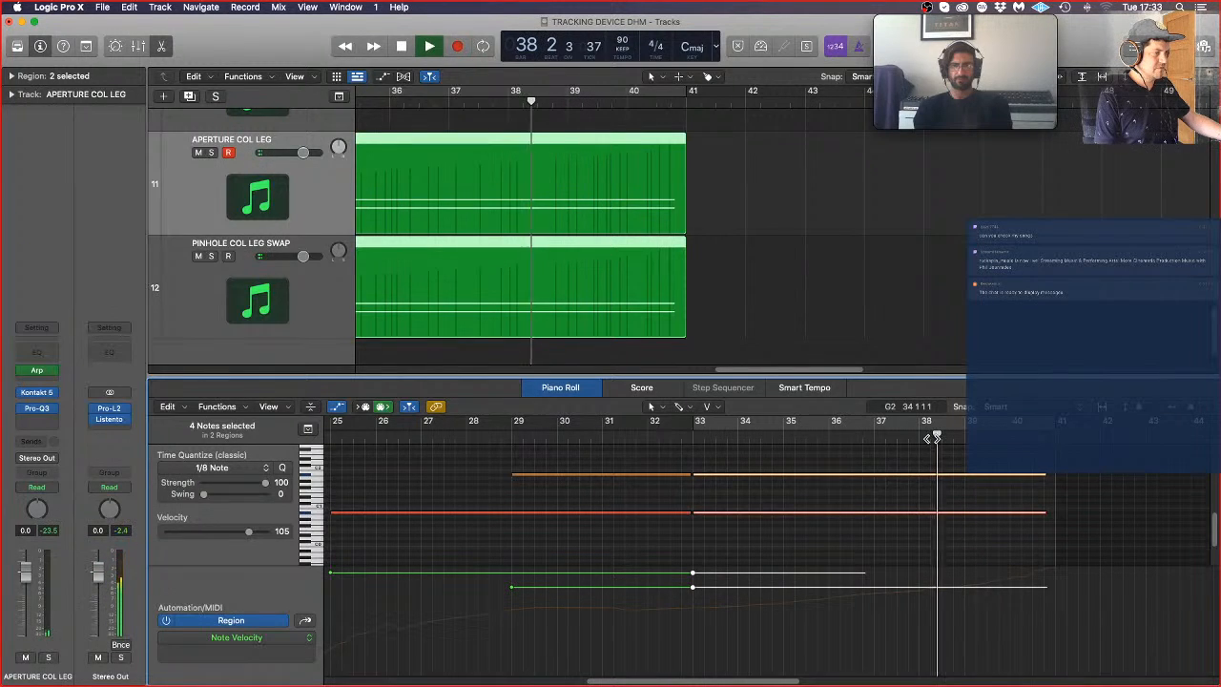
pyautogui.press('space')
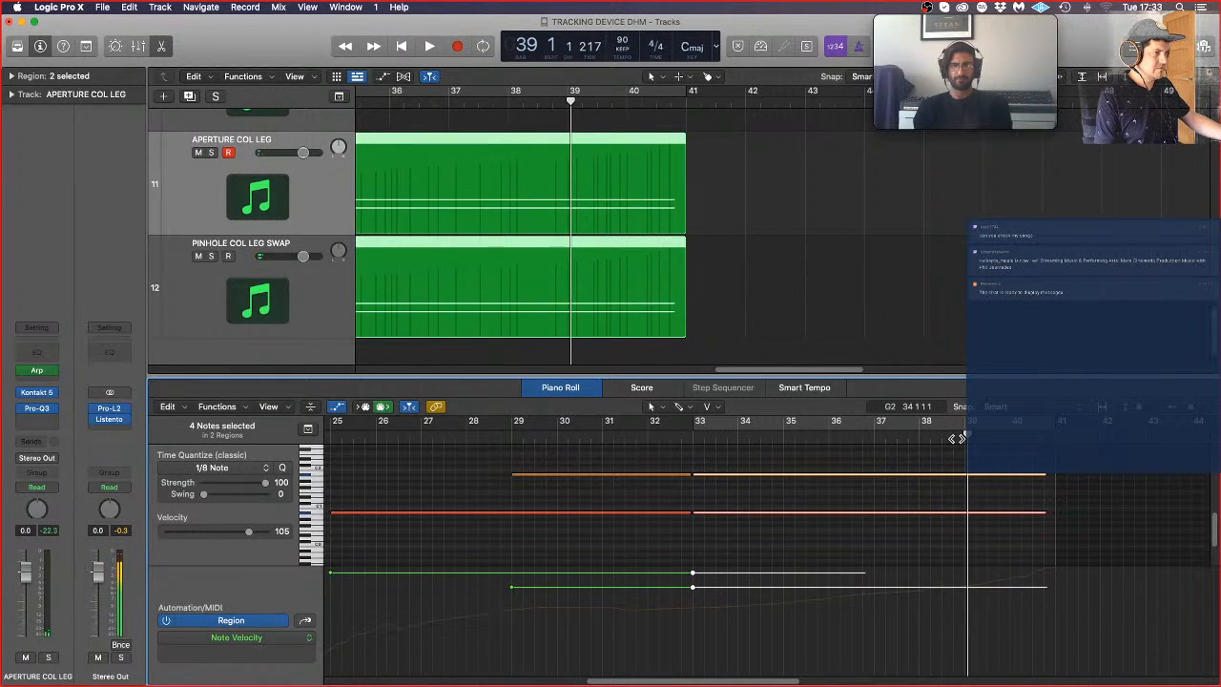
pyautogui.doubleClick(962, 439)
pyautogui.click(962, 438)
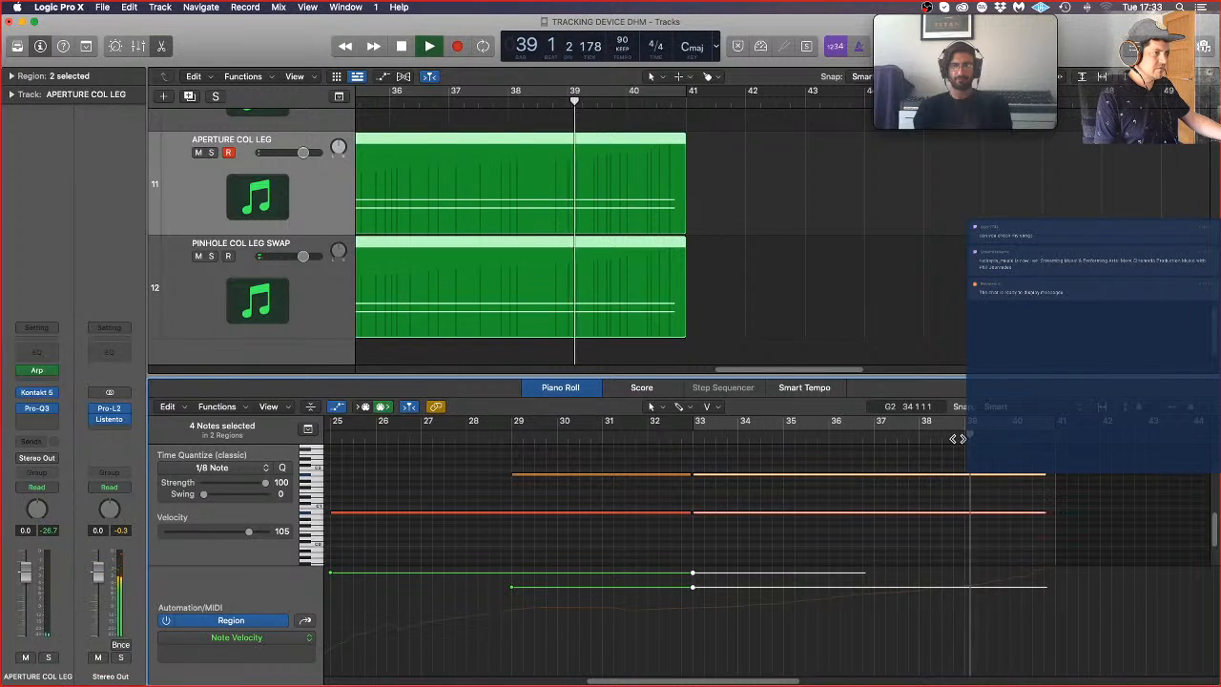
pyautogui.click(943, 438)
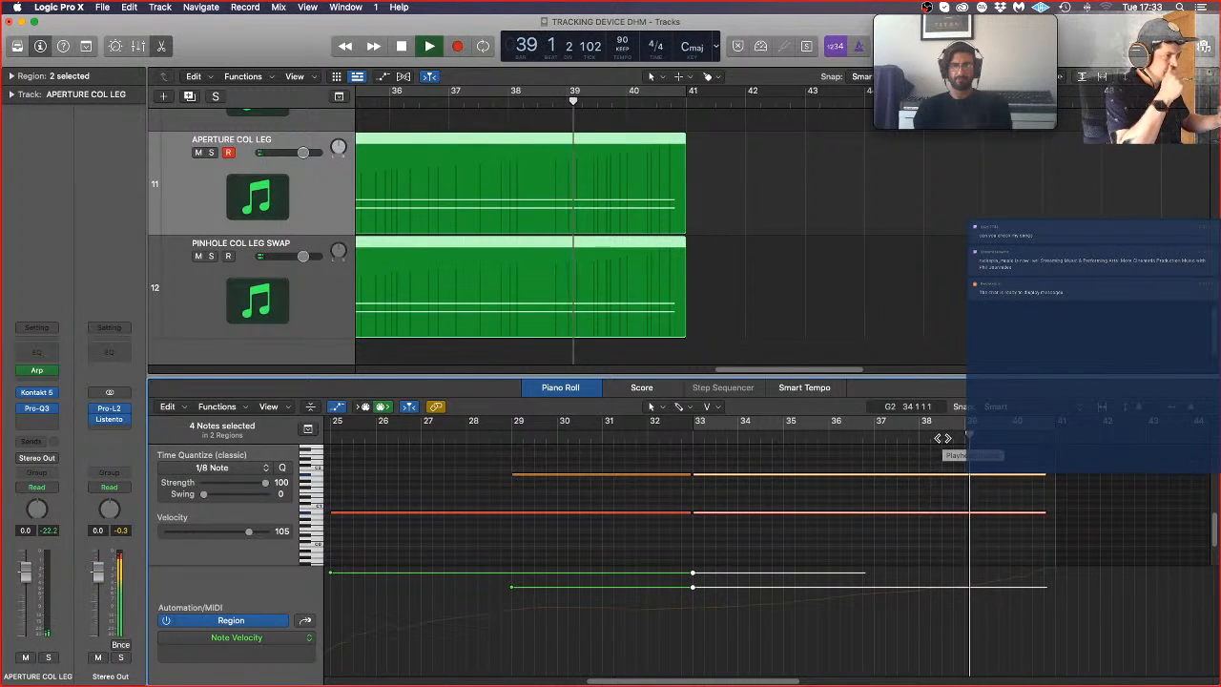
pyautogui.press('space')
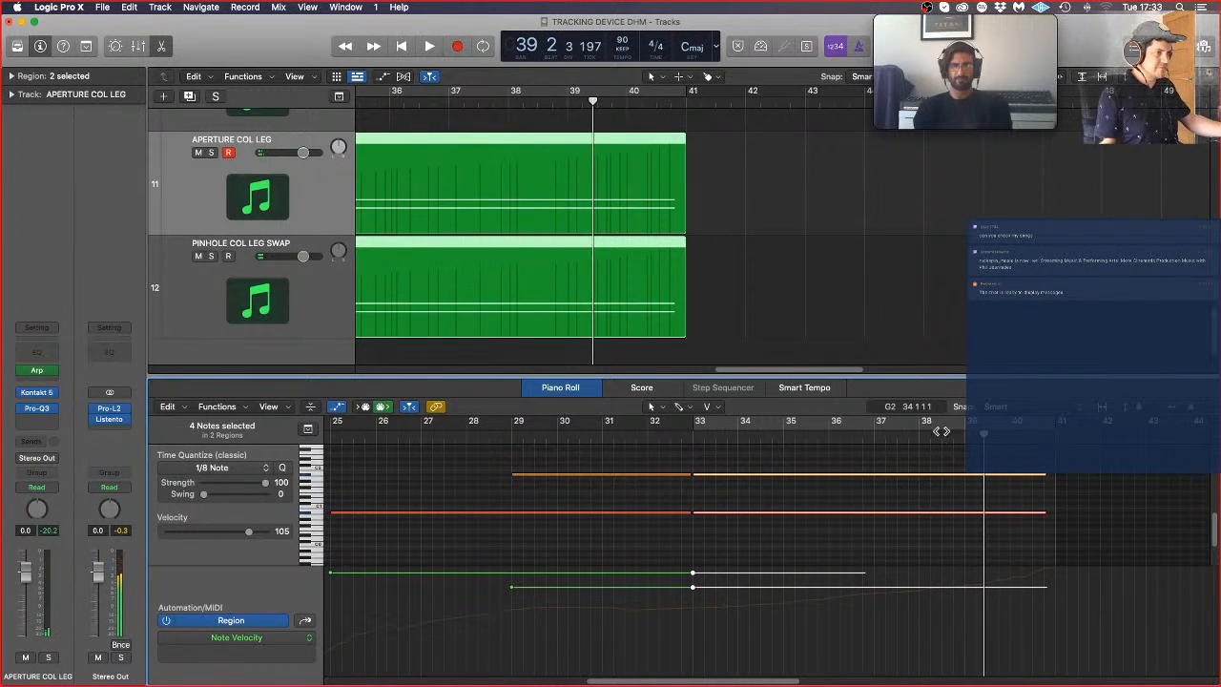
# Step: Play from the middle of bar 32, disarm recording on APERTURE COL LEG and stop after the regions end
pyautogui.doubleClick(669, 443)
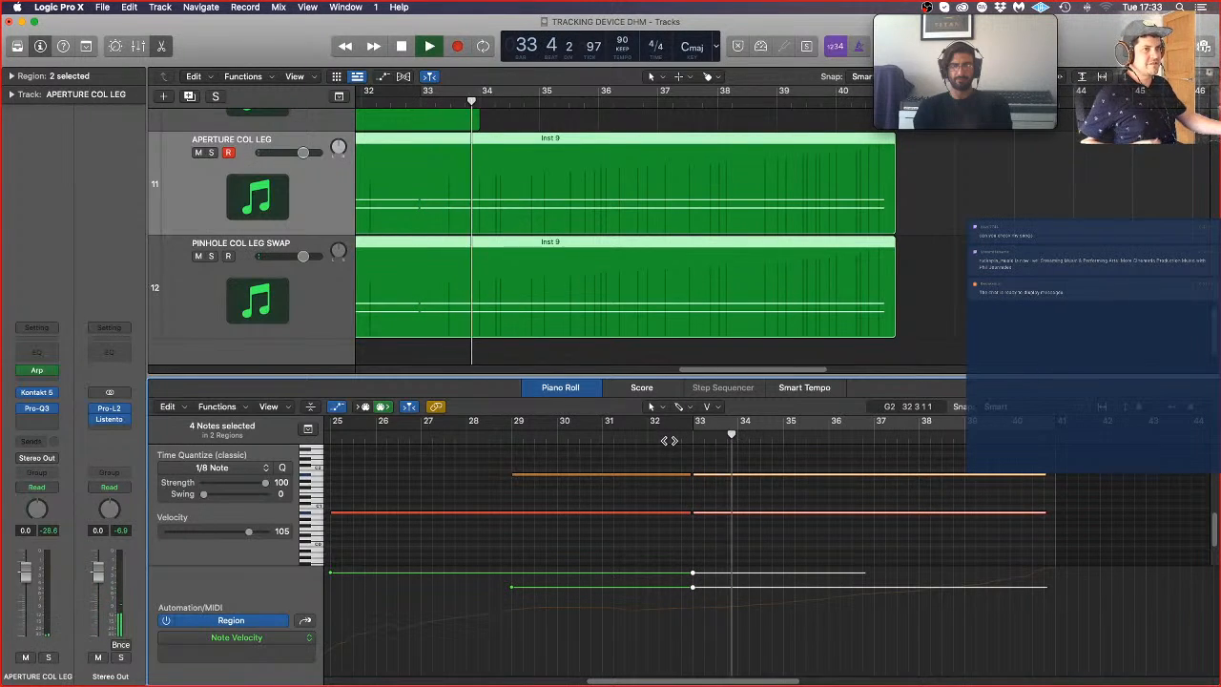
pyautogui.click(228, 154)
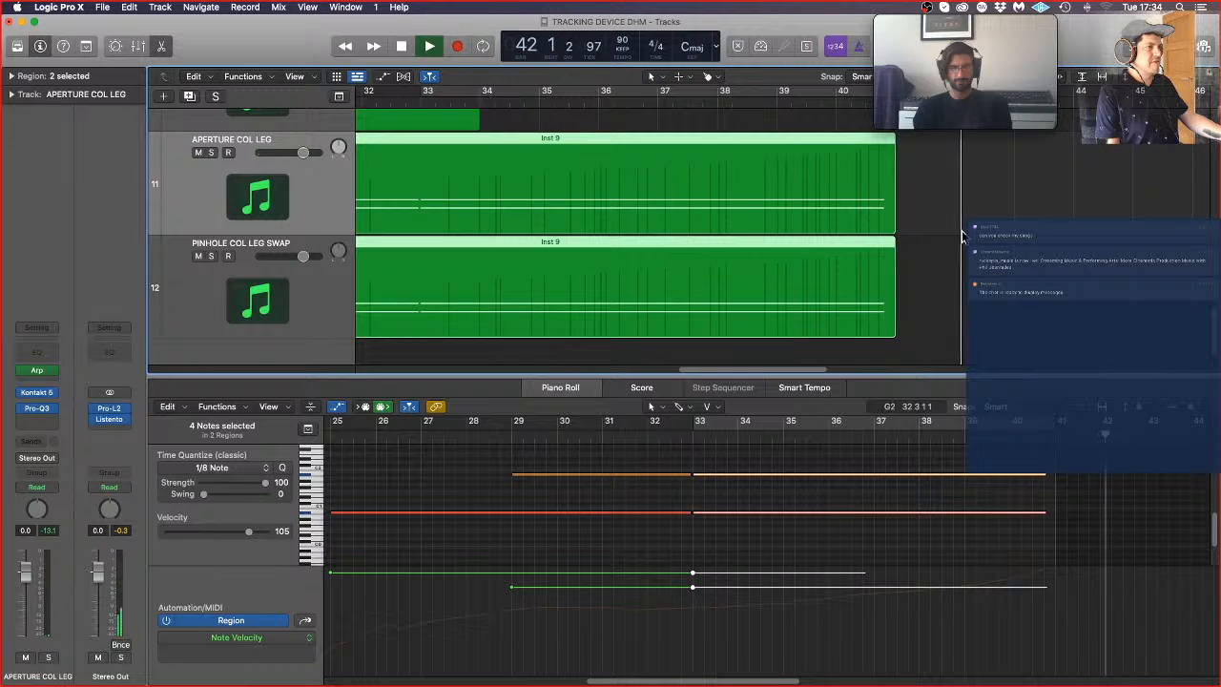
pyautogui.press('space')
# Step: Lengthen the selected col leg notes further so they end just before bar 41
pyautogui.press('super+Right')
pyautogui.hscroll(5, 1045, 520)
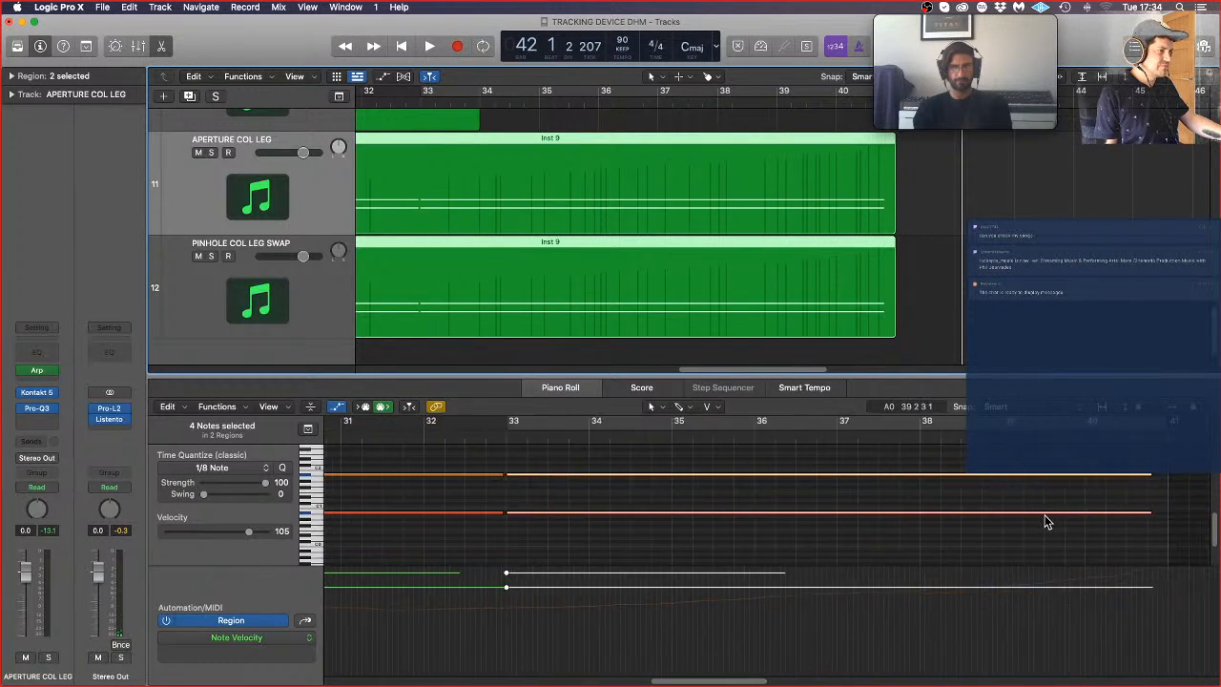
pyautogui.moveTo(1031, 514); pyautogui.dragTo(1043, 513)
pyautogui.press('super+Left')
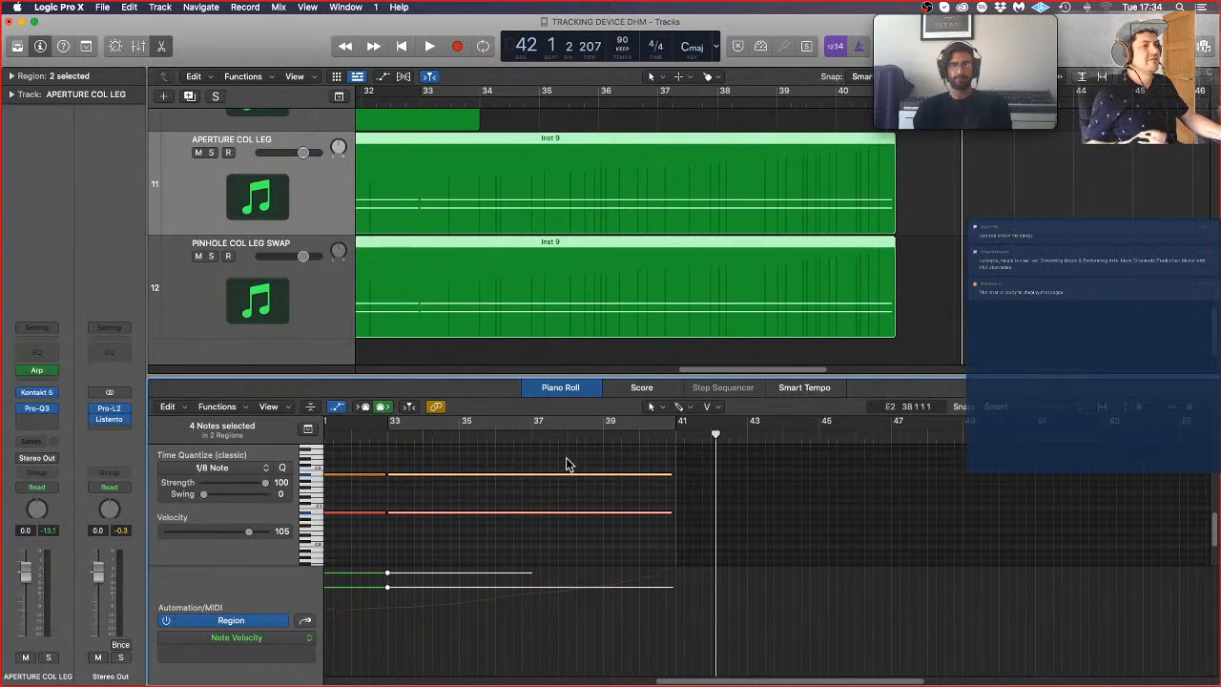
# Step: Play from bar 32 with the Piano Roll hidden and deepen APERTURE COL LEG's Pro-Q3 bell cut to about 9 dB near 8 kHz
pyautogui.doubleClick(367, 433)
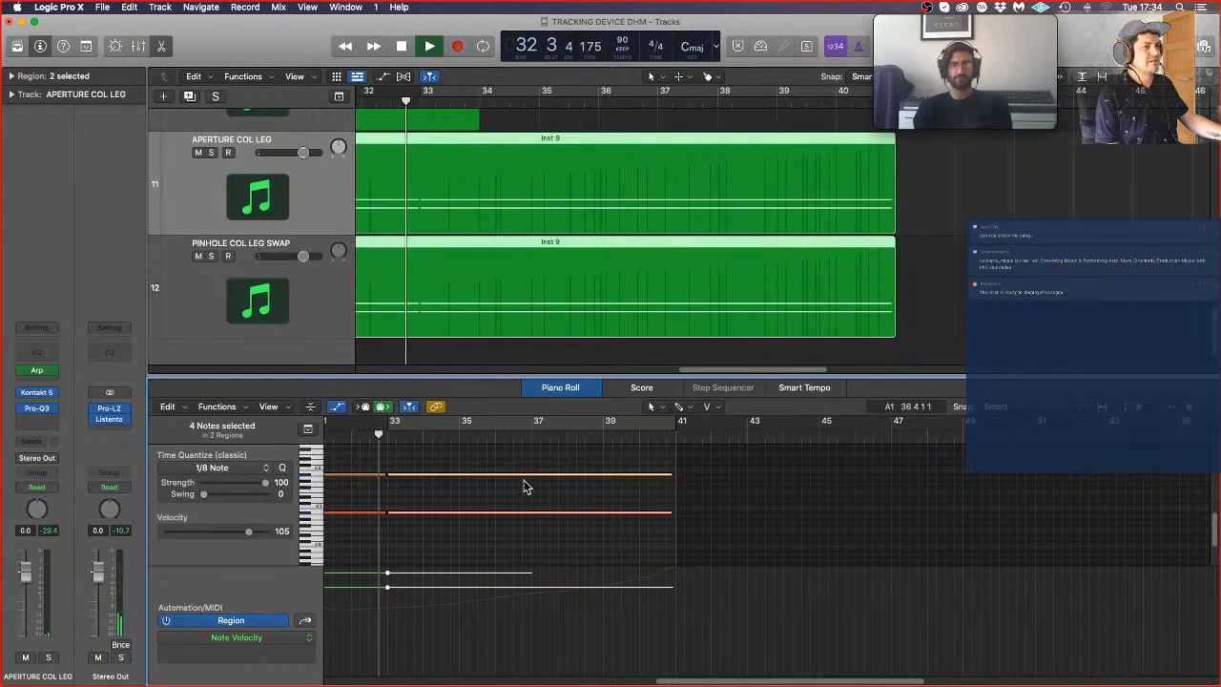
pyautogui.click(570, 384)
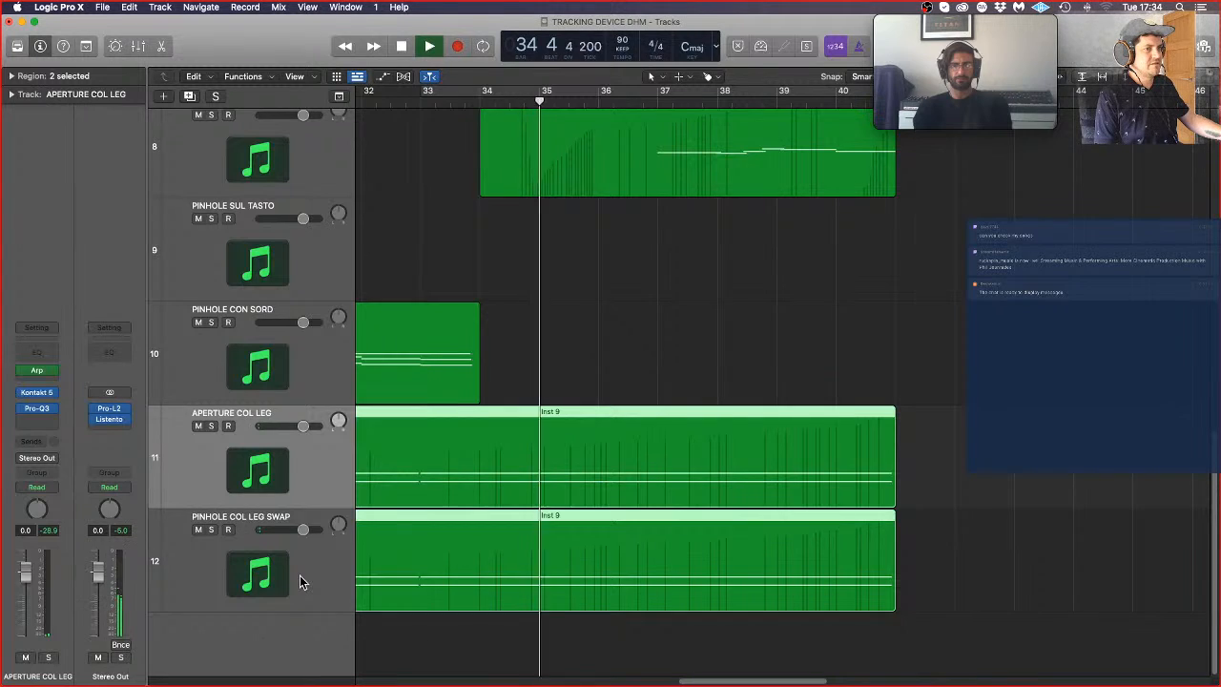
pyautogui.click(274, 467)
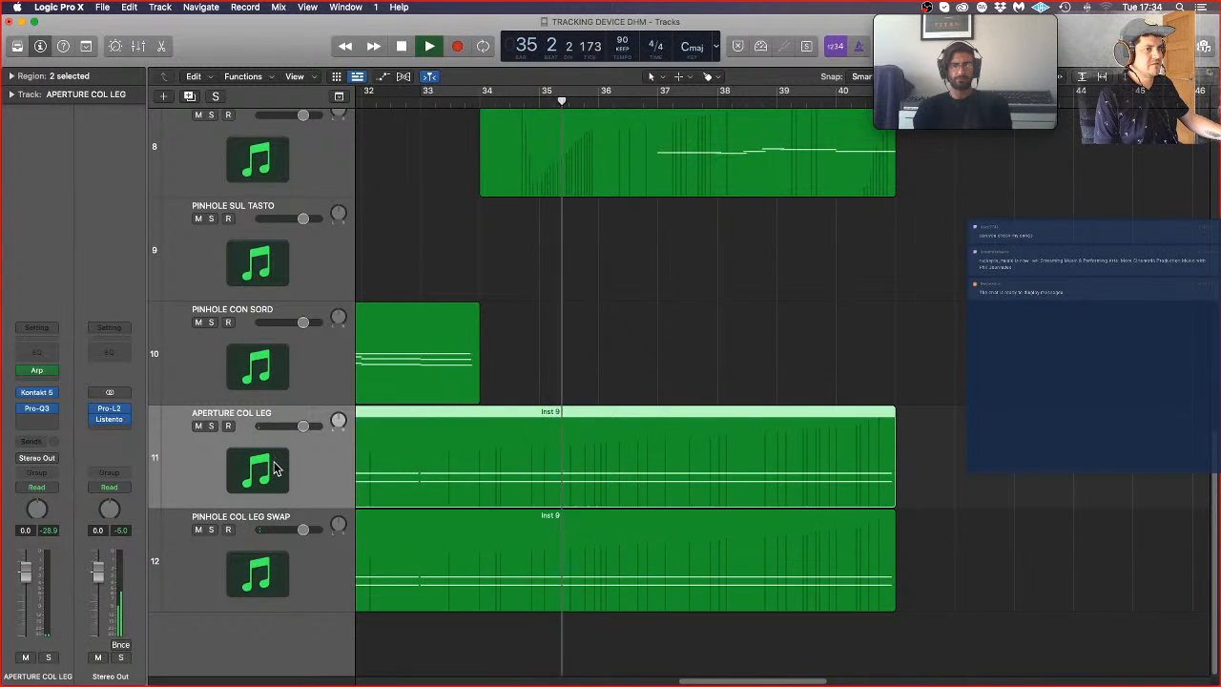
pyautogui.rightClick(39, 409)
pyautogui.click(38, 413)
pyautogui.click(39, 412)
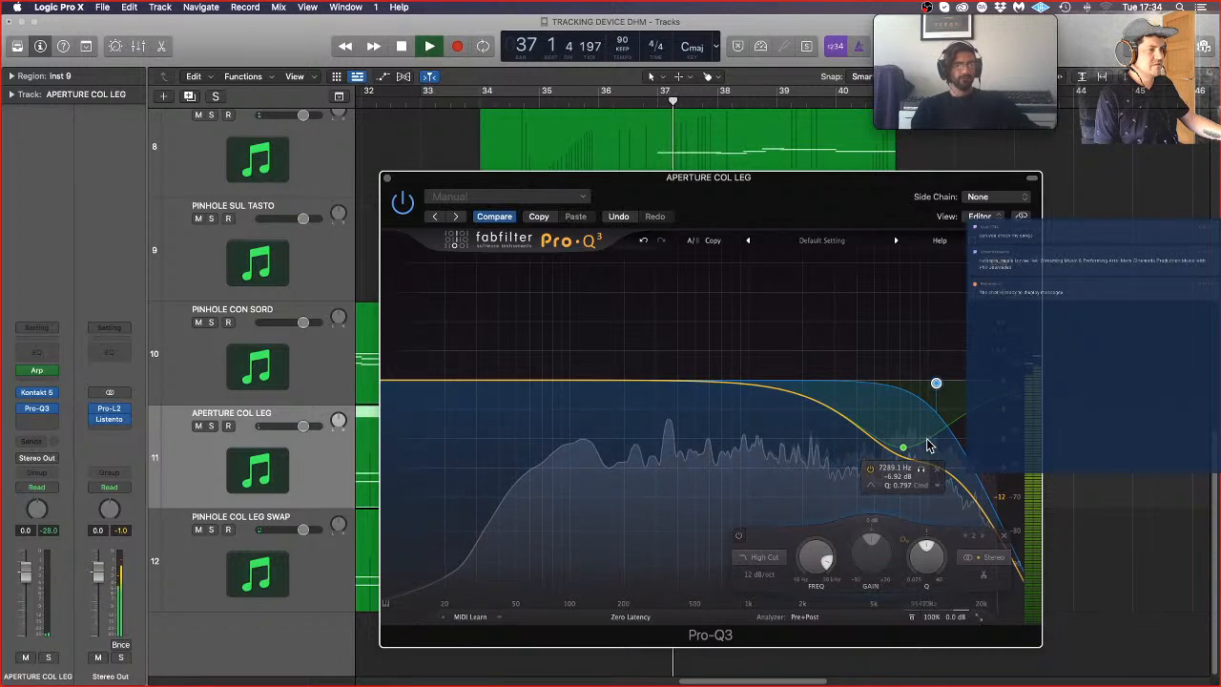
pyautogui.click(923, 464)
pyautogui.moveTo(922, 464); pyautogui.dragTo(915, 468)
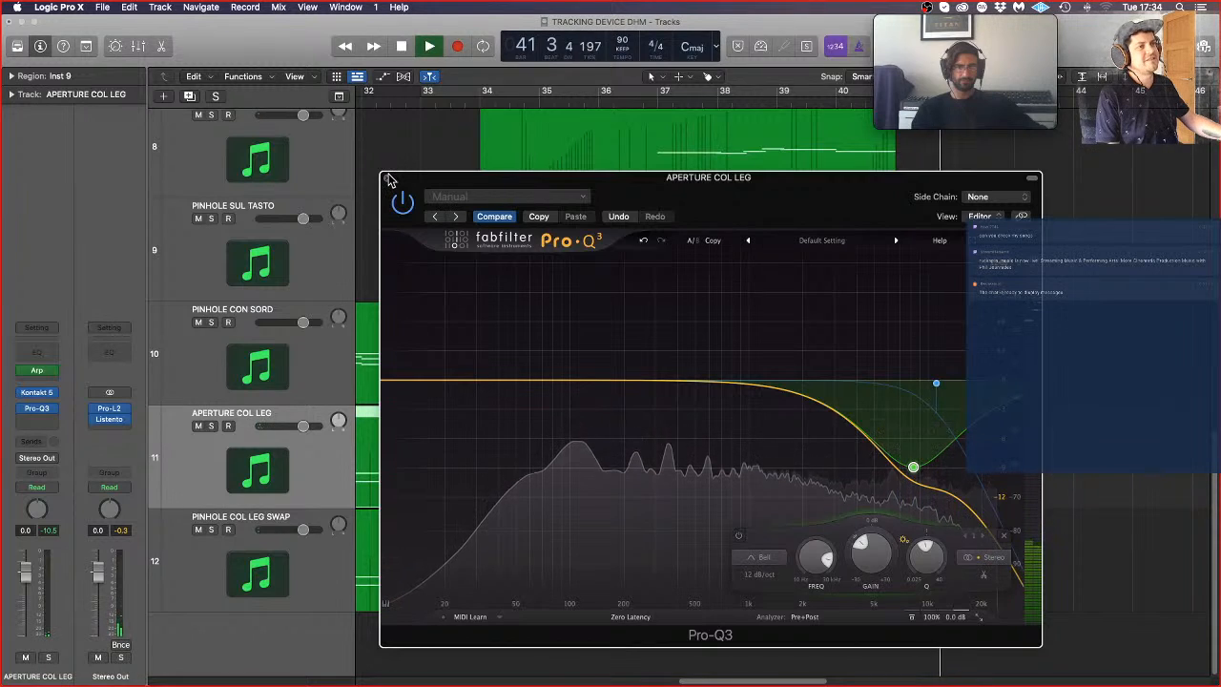
pyautogui.click(387, 178)
# Step: Deselect the regions and zoom the timeline out to view the col leg parts among the other tracks
pyautogui.click(941, 378)
pyautogui.press('super+Left')
pyautogui.press('super+Left')
pyautogui.press('super+Left')
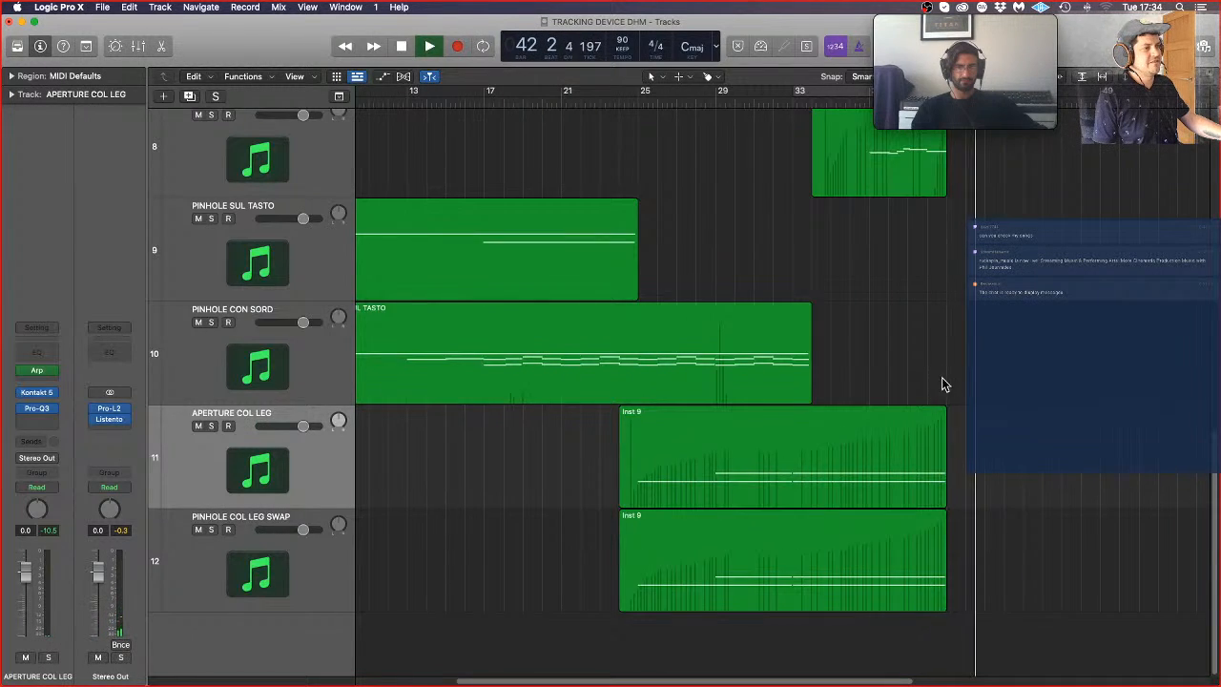
# Step: Return to the project start and transpose the second and fourth DOLPHIN PLUCK regions down 12 semitones, then deselect them
pyautogui.press('super+Up')
pyautogui.press('super+Up')
pyautogui.press('super+Up')
pyautogui.press('super+Left')
pyautogui.press('super+Up')
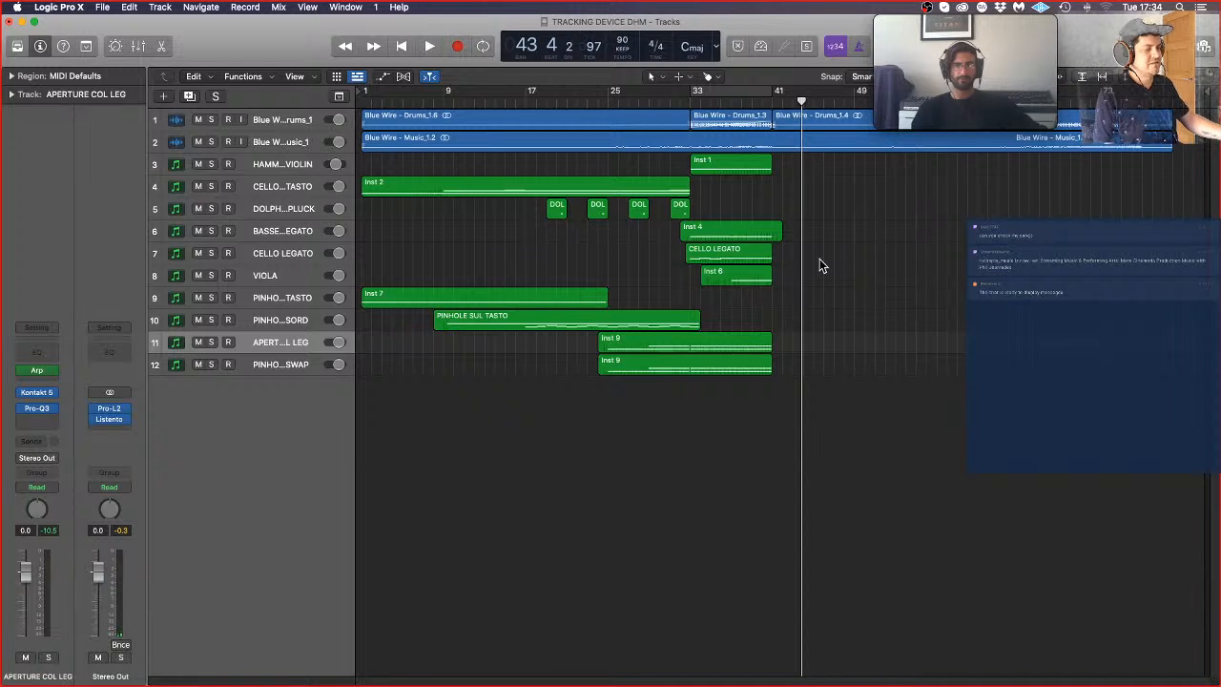
pyautogui.press('Return')
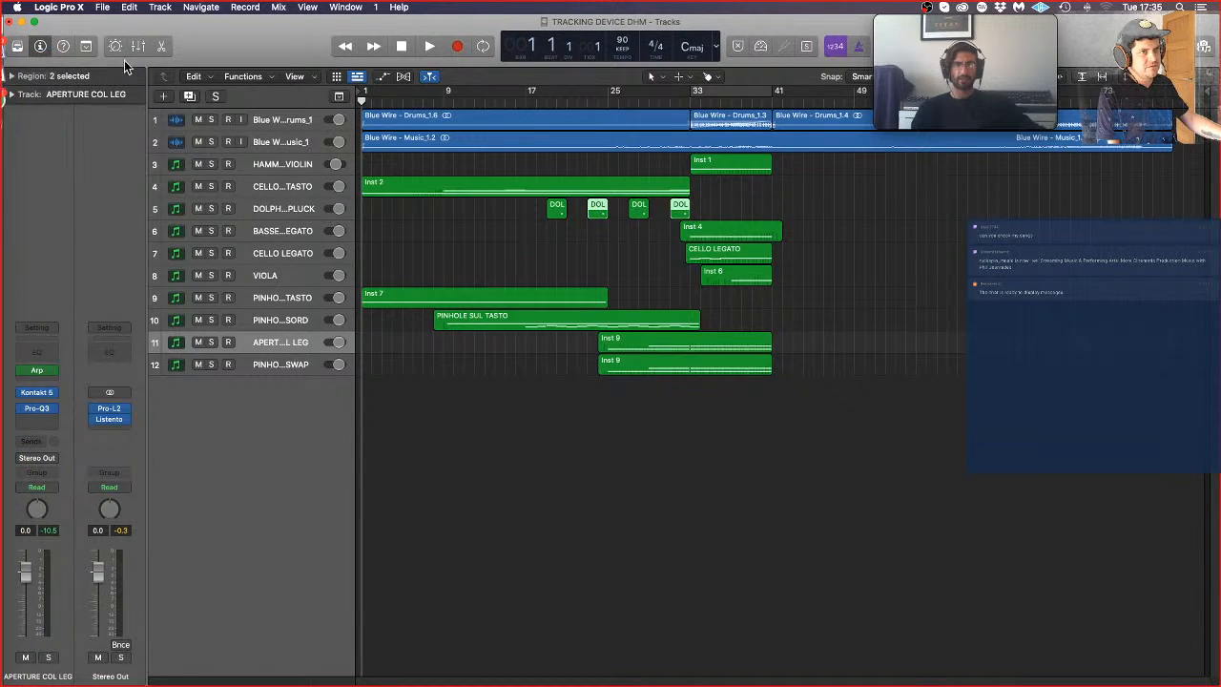
pyautogui.click(28, 76)
pyautogui.click(140, 141)
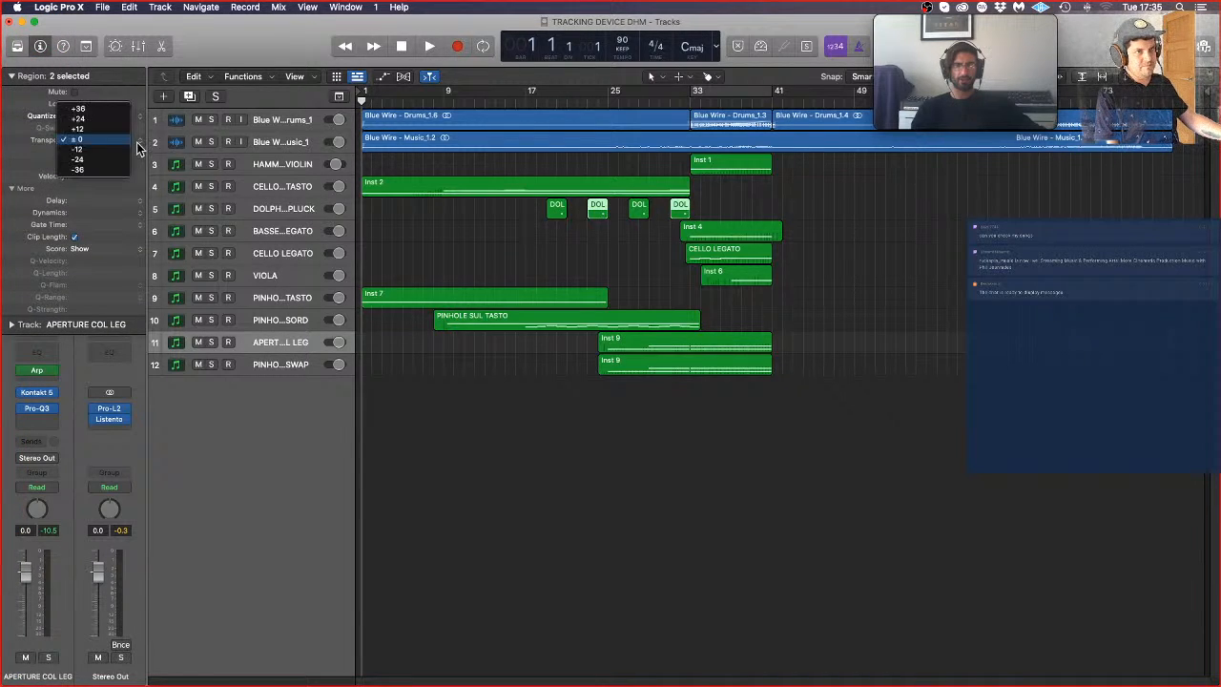
pyautogui.click(78, 150)
pyautogui.click(897, 252)
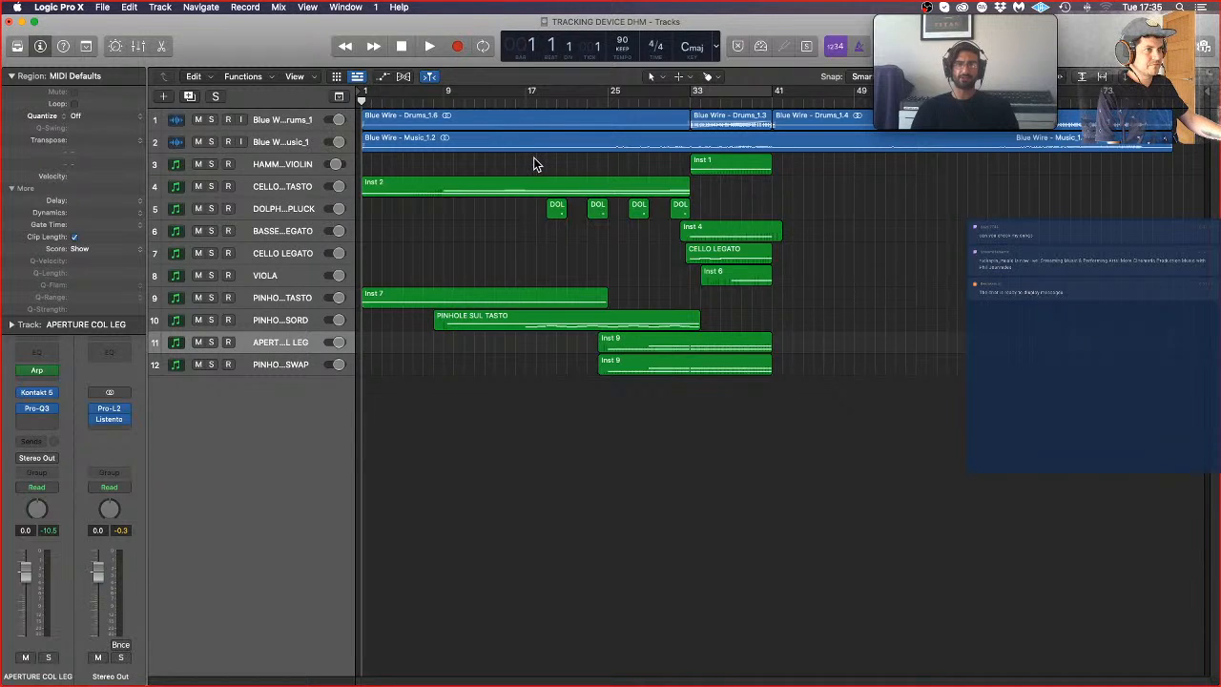
# Step: Play from about bar 16 and insert the stereo Portal delay effect on the DOLPHIN PLUCK track
pyautogui.doubleClick(518, 102)
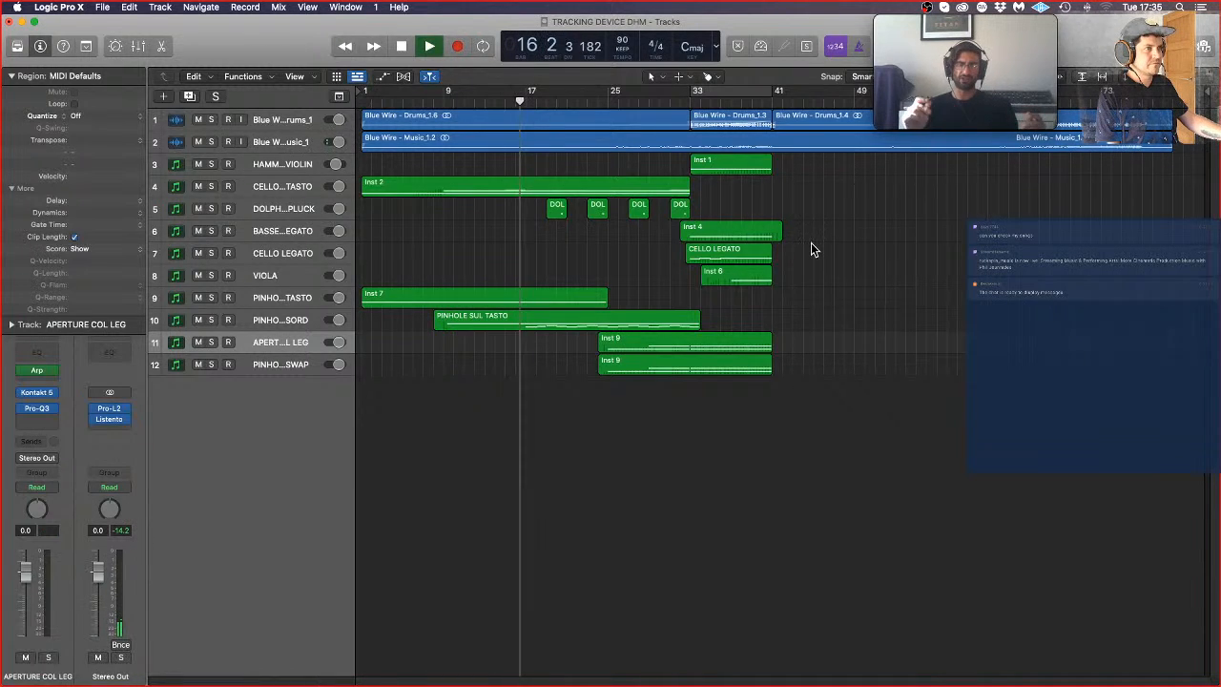
pyautogui.click(265, 211)
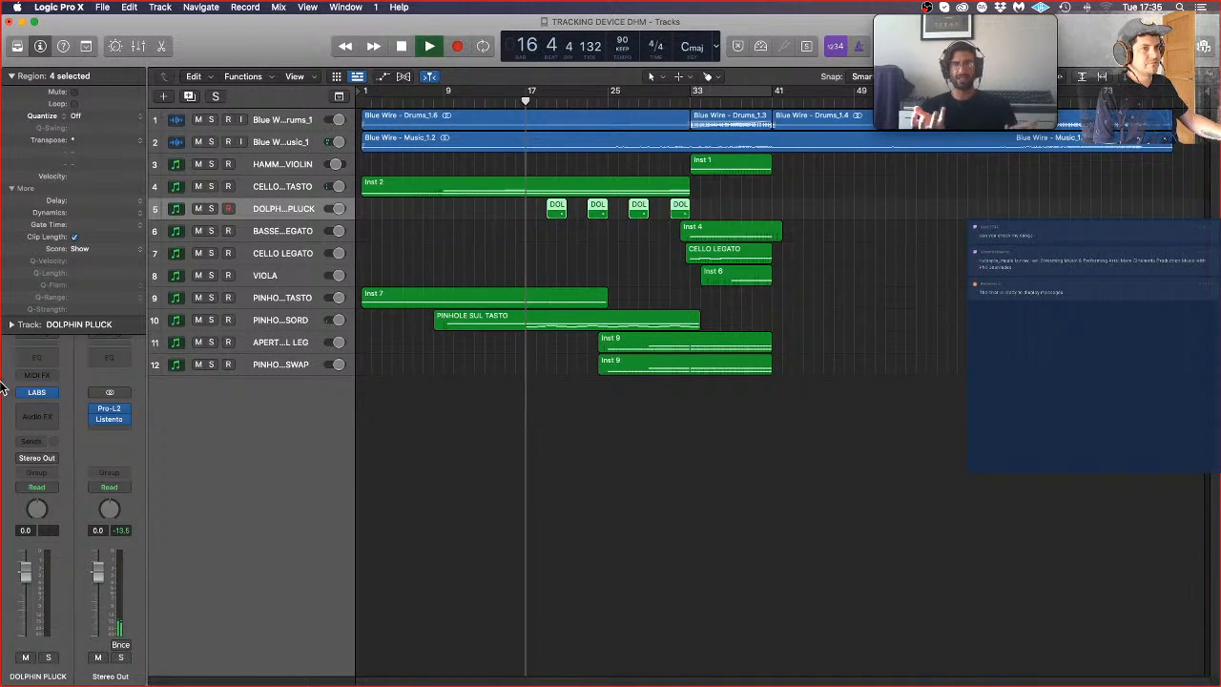
pyautogui.click(43, 414)
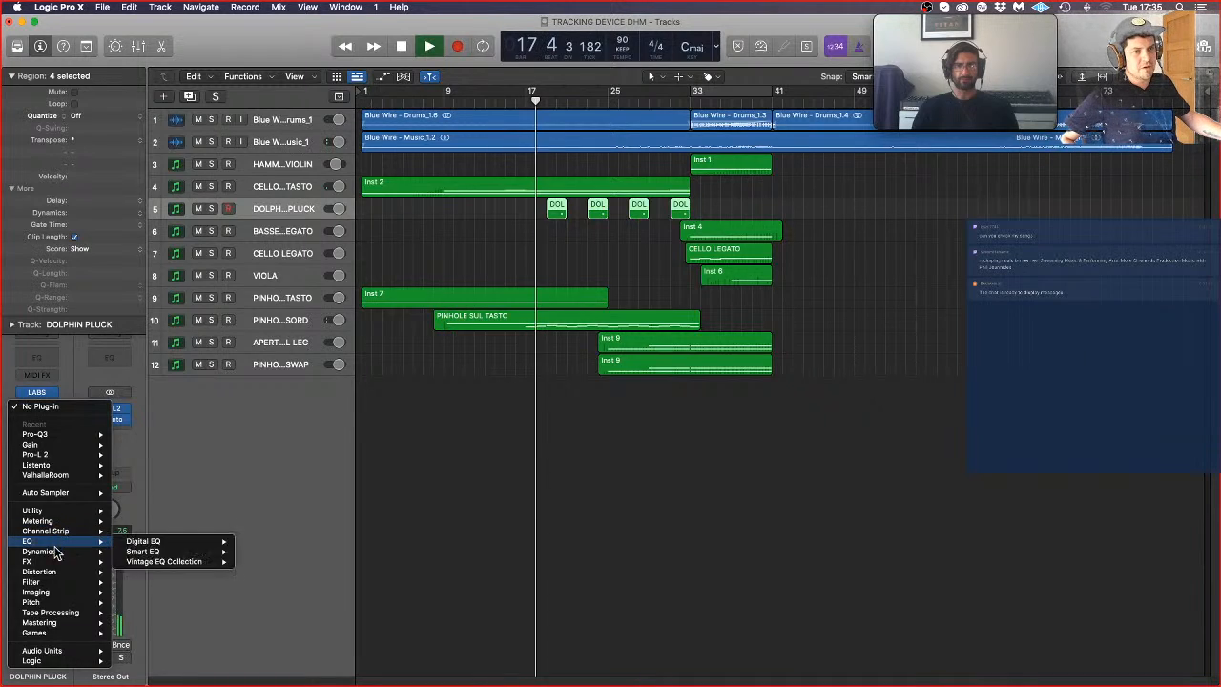
pyautogui.moveTo(55, 572)
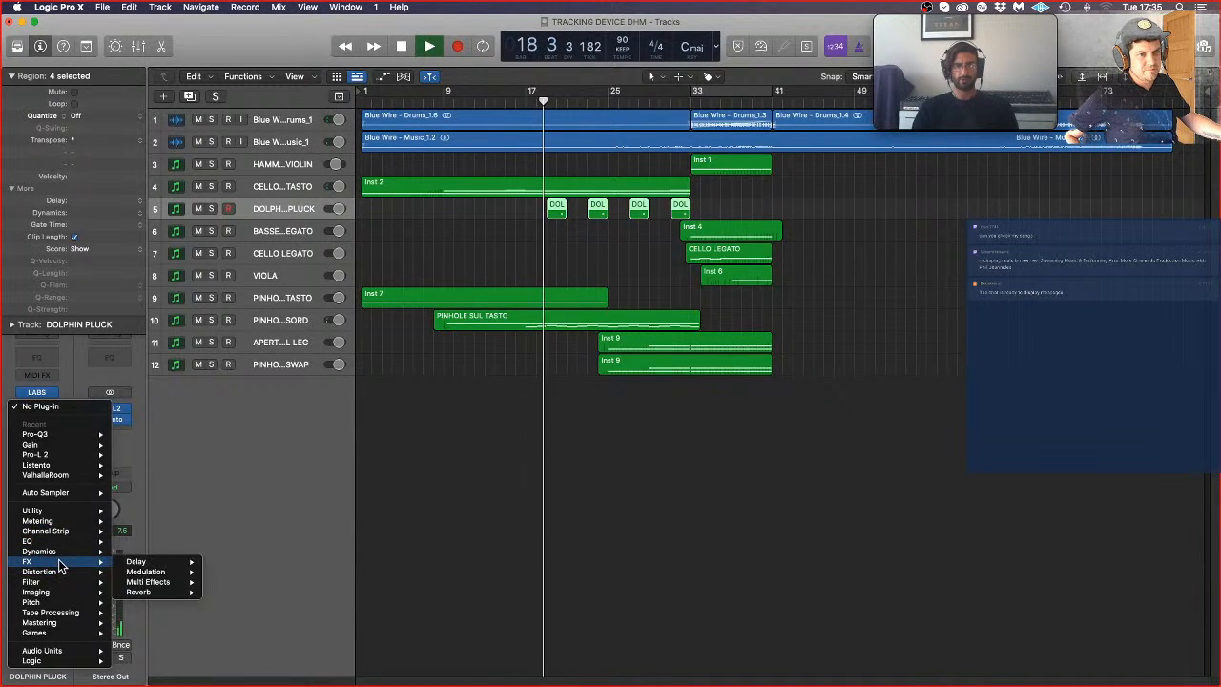
pyautogui.moveTo(148, 571)
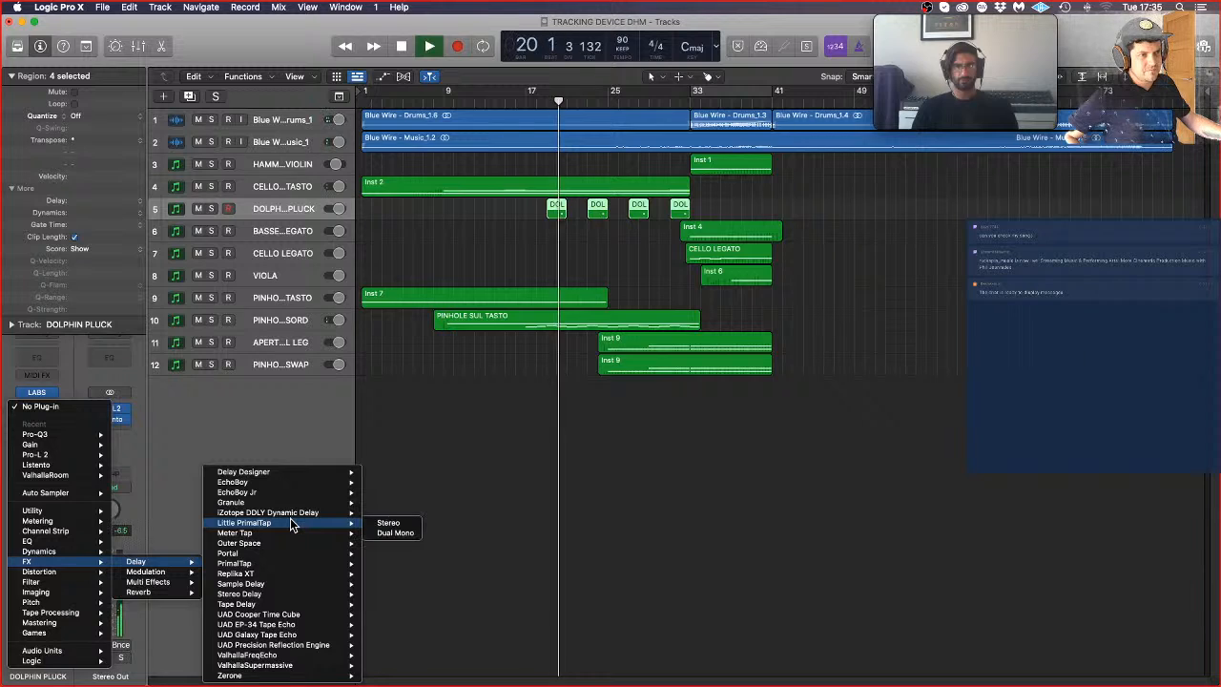
pyautogui.moveTo(297, 553)
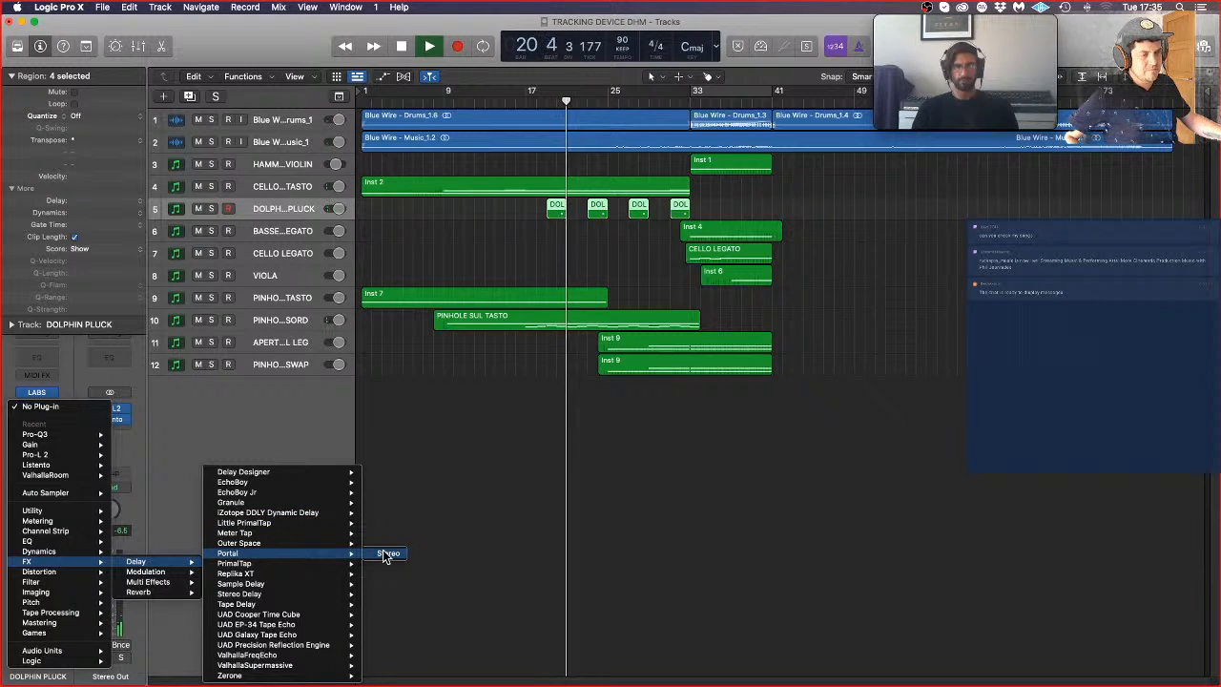
pyautogui.click(383, 551)
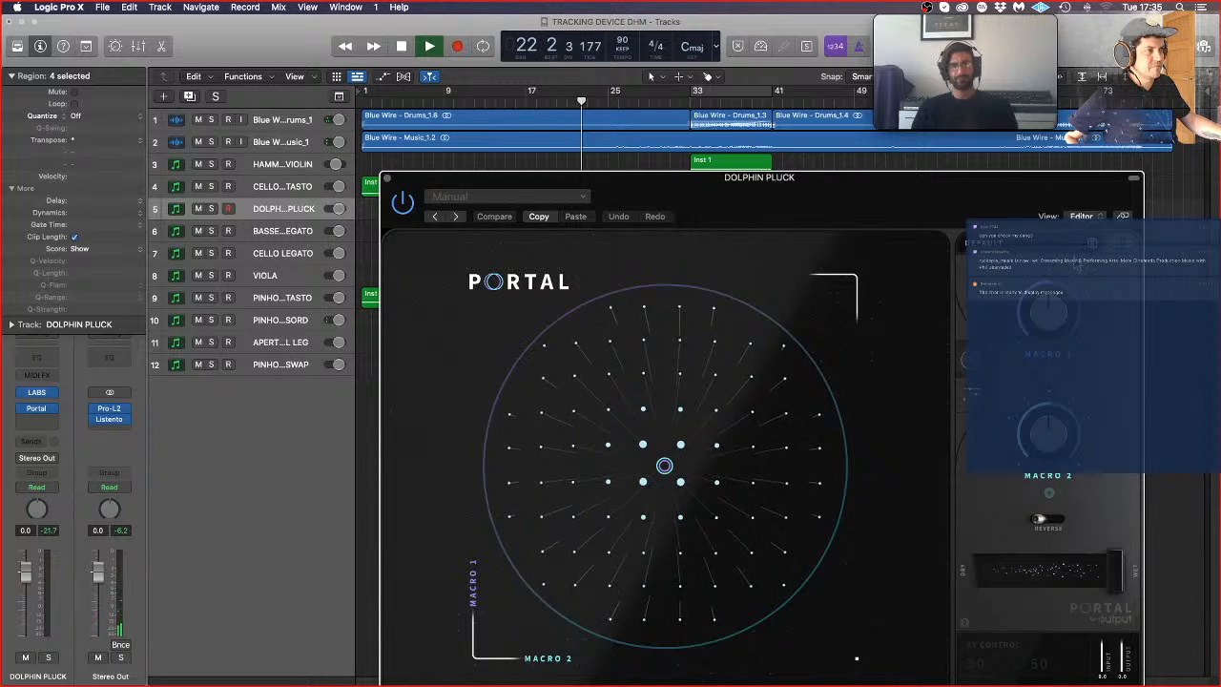
# Step: Try Portal's Sifter Delay preset, and the Sleep Cycle preset from the Guitar & Keys category
pyautogui.click(1014, 248)
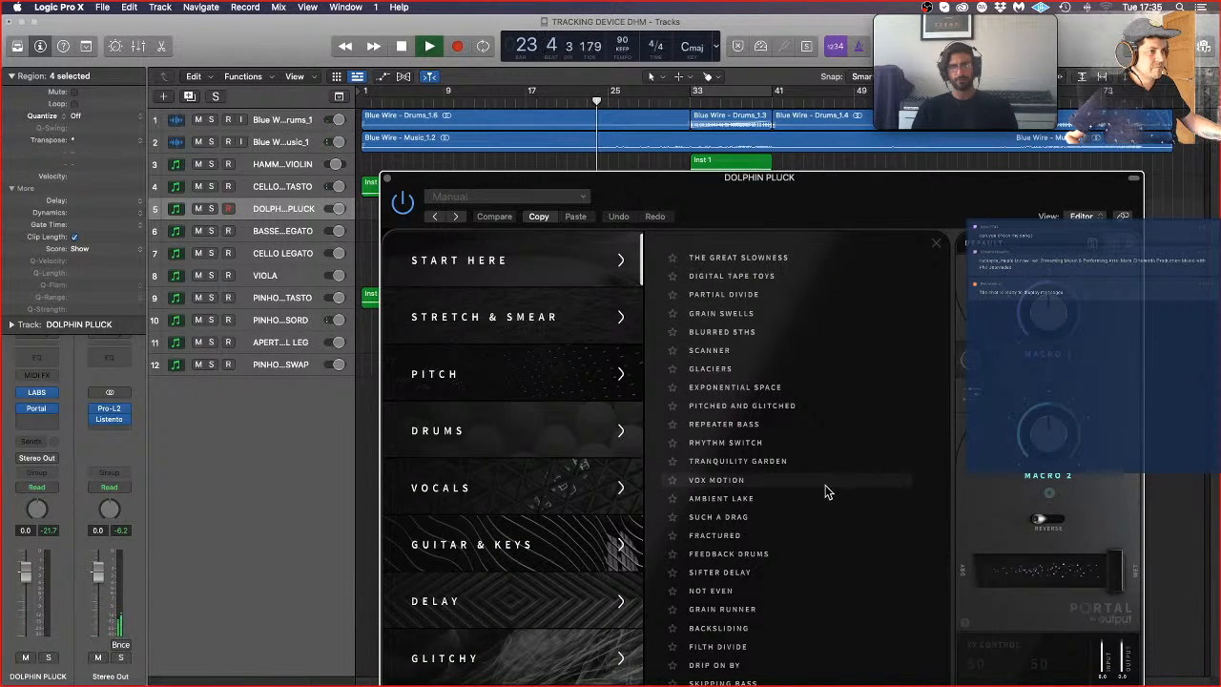
pyautogui.click(814, 575)
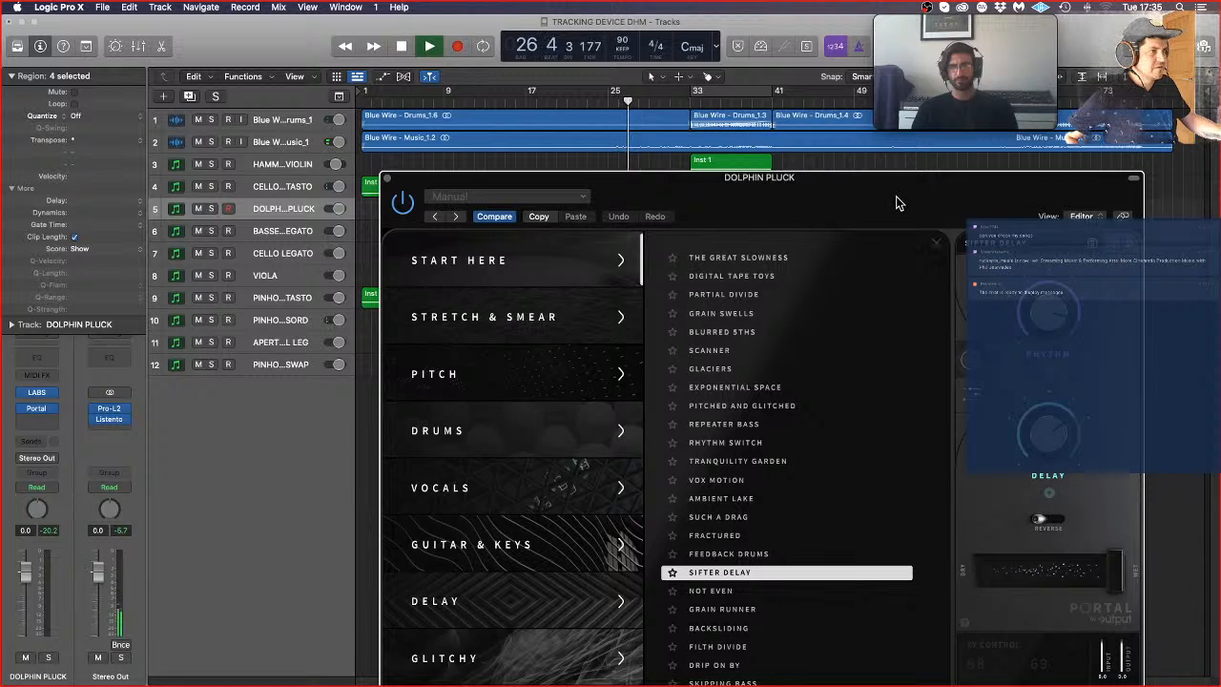
pyautogui.moveTo(897, 203); pyautogui.dragTo(695, 89)
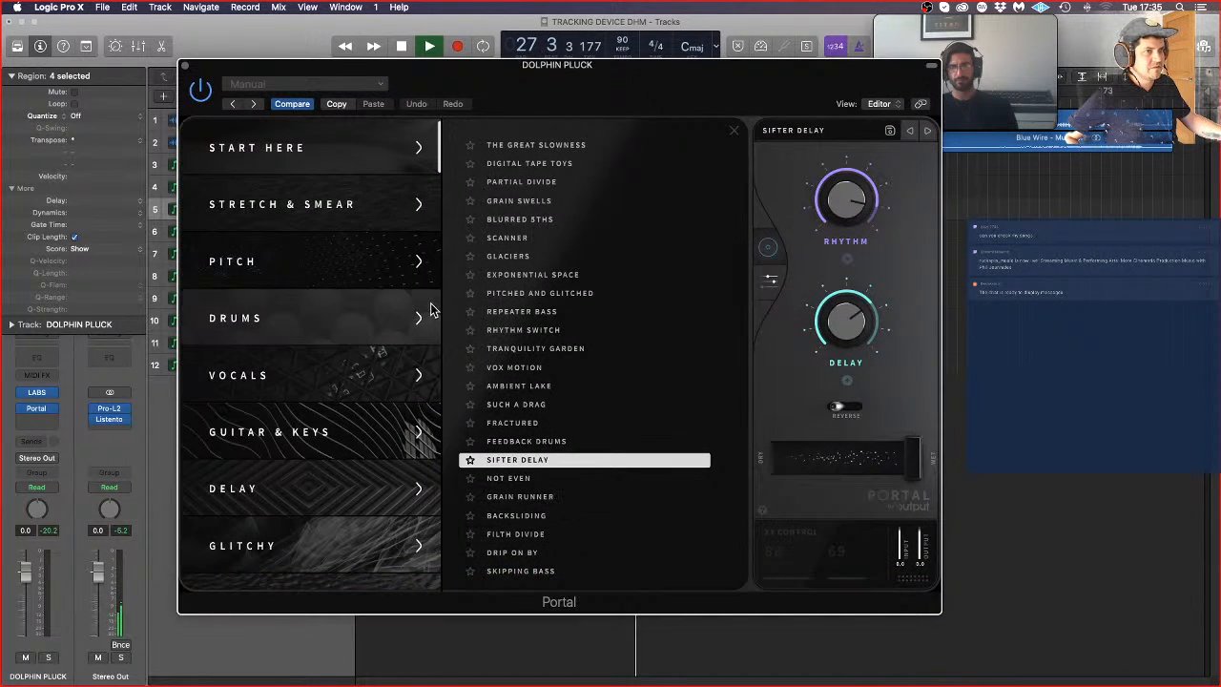
pyautogui.click(324, 434)
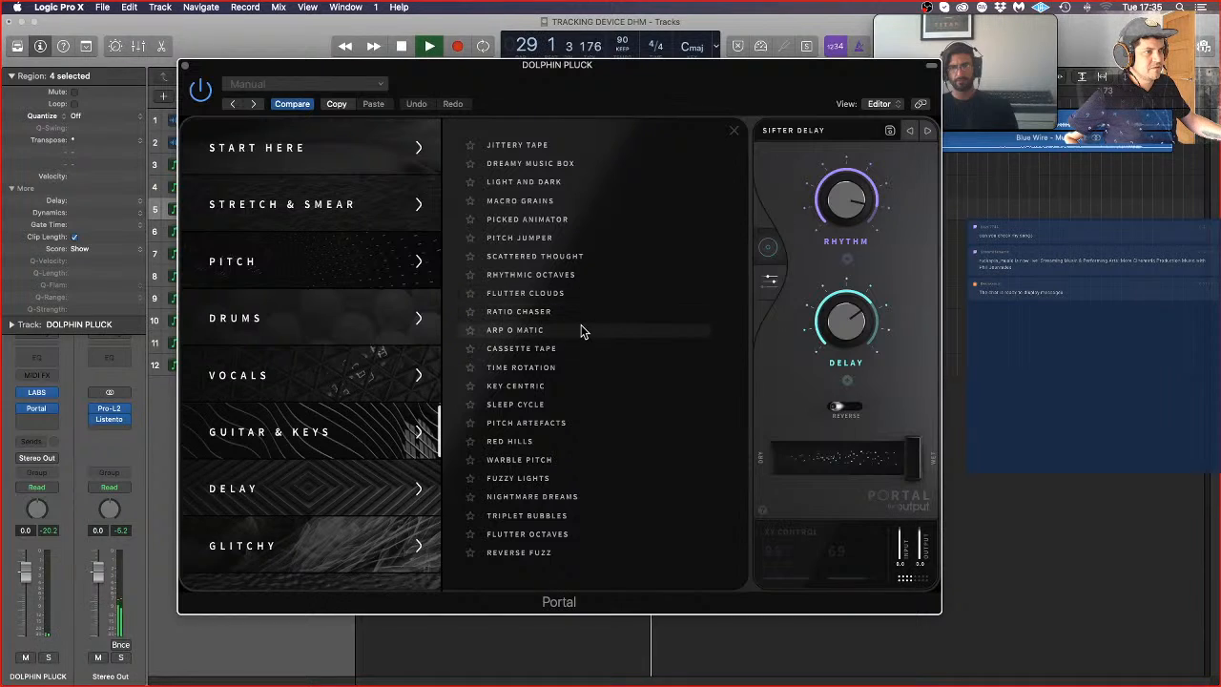
pyautogui.click(584, 408)
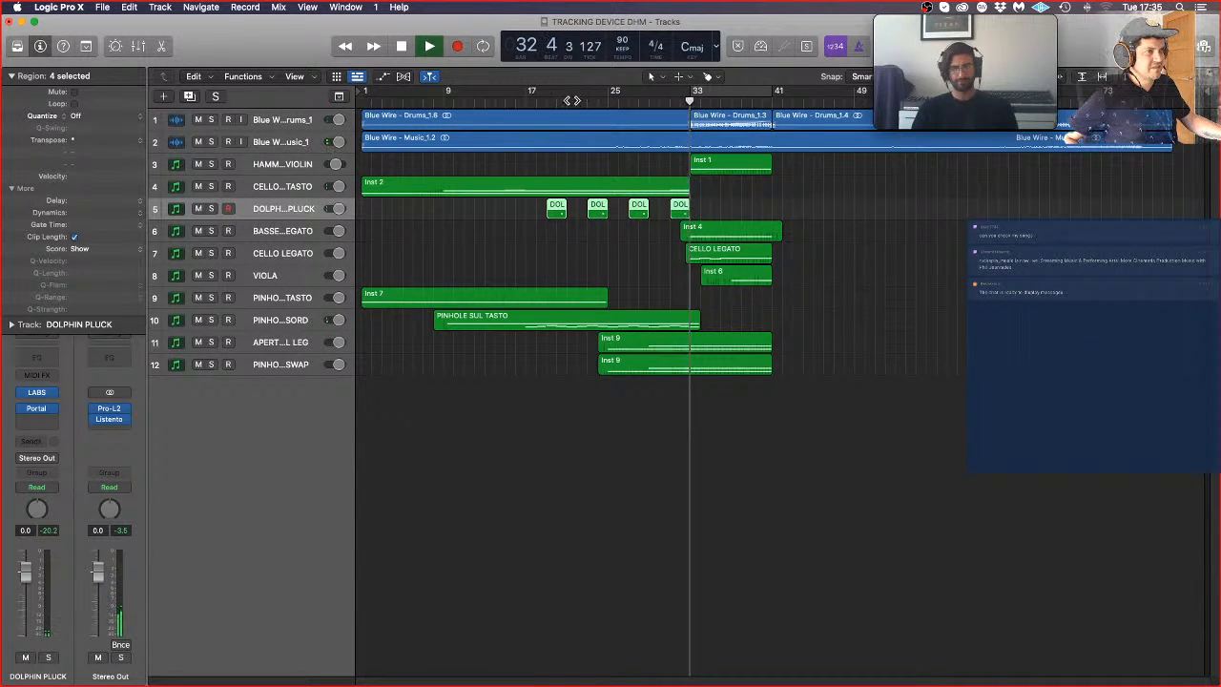
# Step: Restart playback from about bar 17 with DOLPHIN PLUCK soloed and reopen its Portal plug-in
pyautogui.click(536, 101)
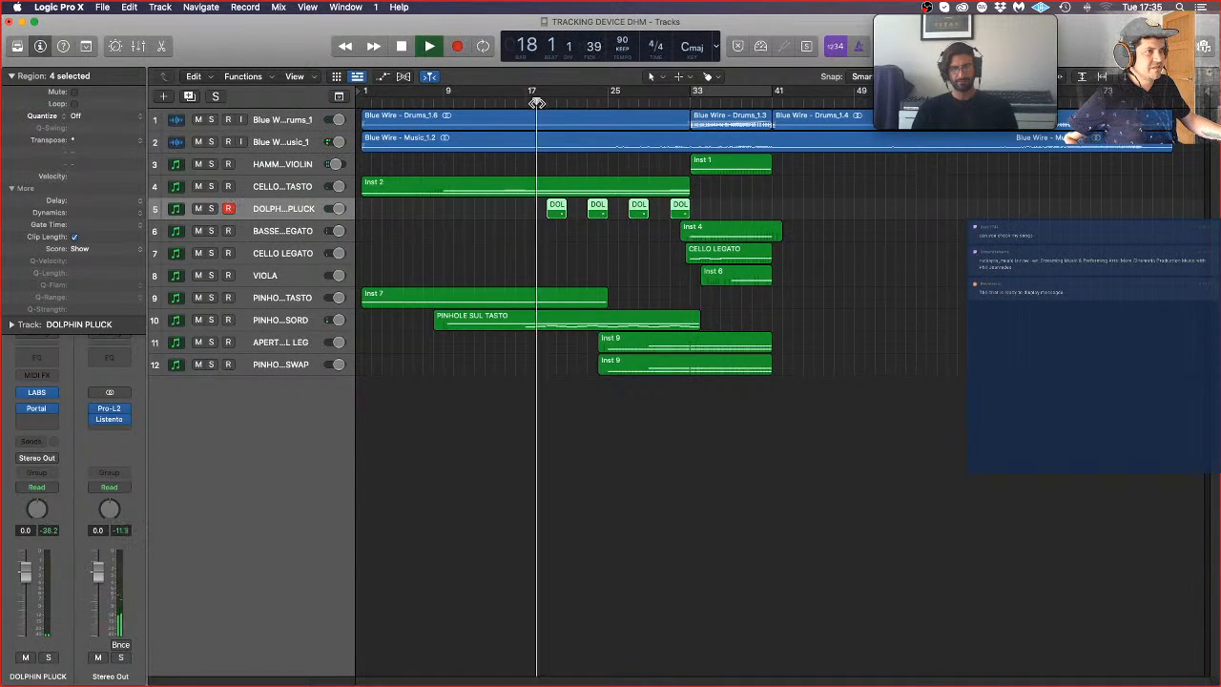
pyautogui.click(211, 208)
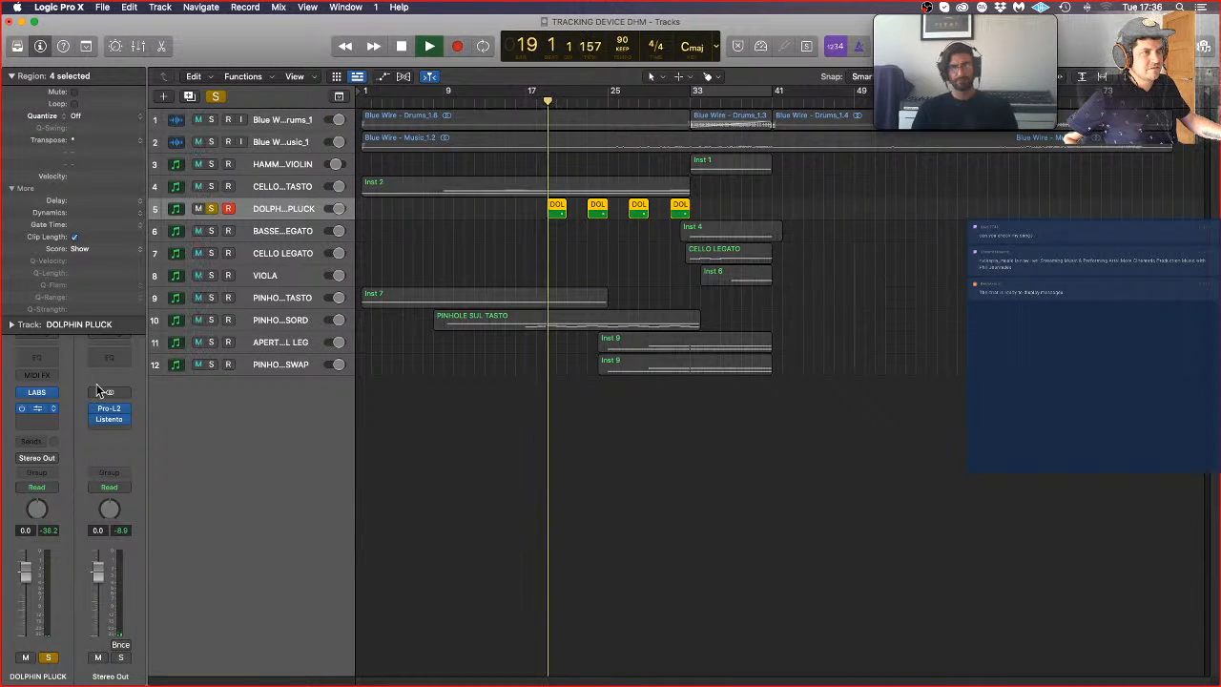
pyautogui.click(38, 408)
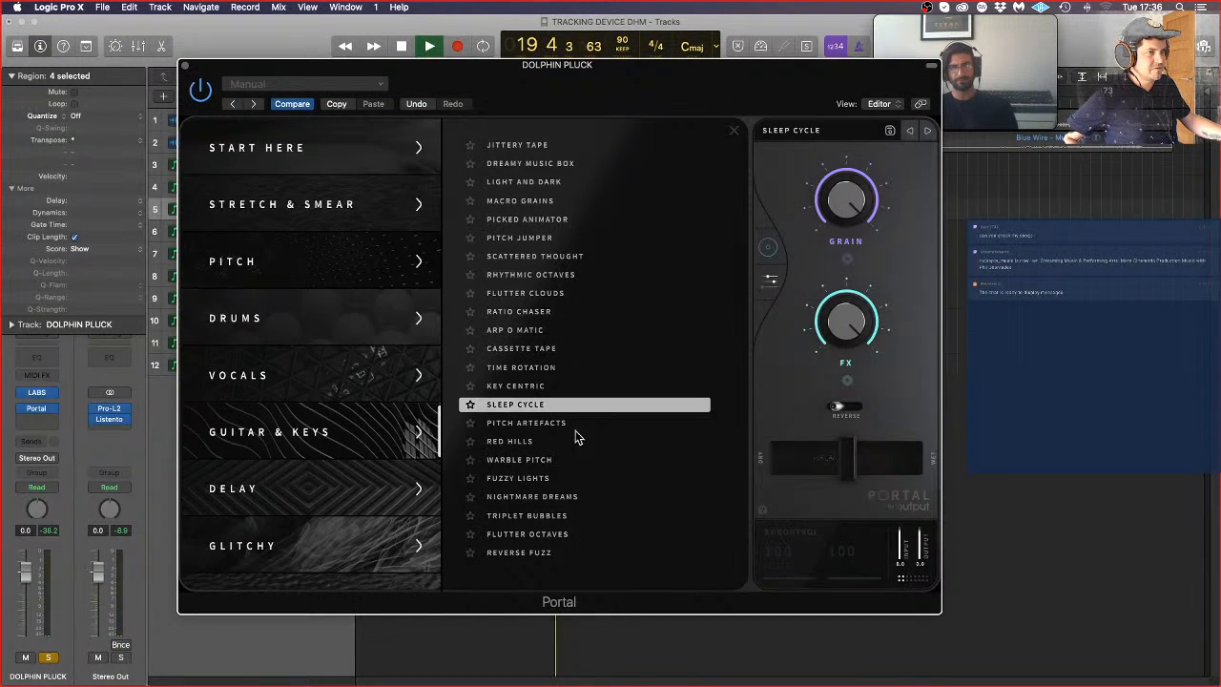
# Step: Audition Portal's Time Rotation, Nightmare Dreams, Fuzzy Lights, Picked Animator and Dreamy Music Box presets on the soloed pluck
pyautogui.click(519, 371)
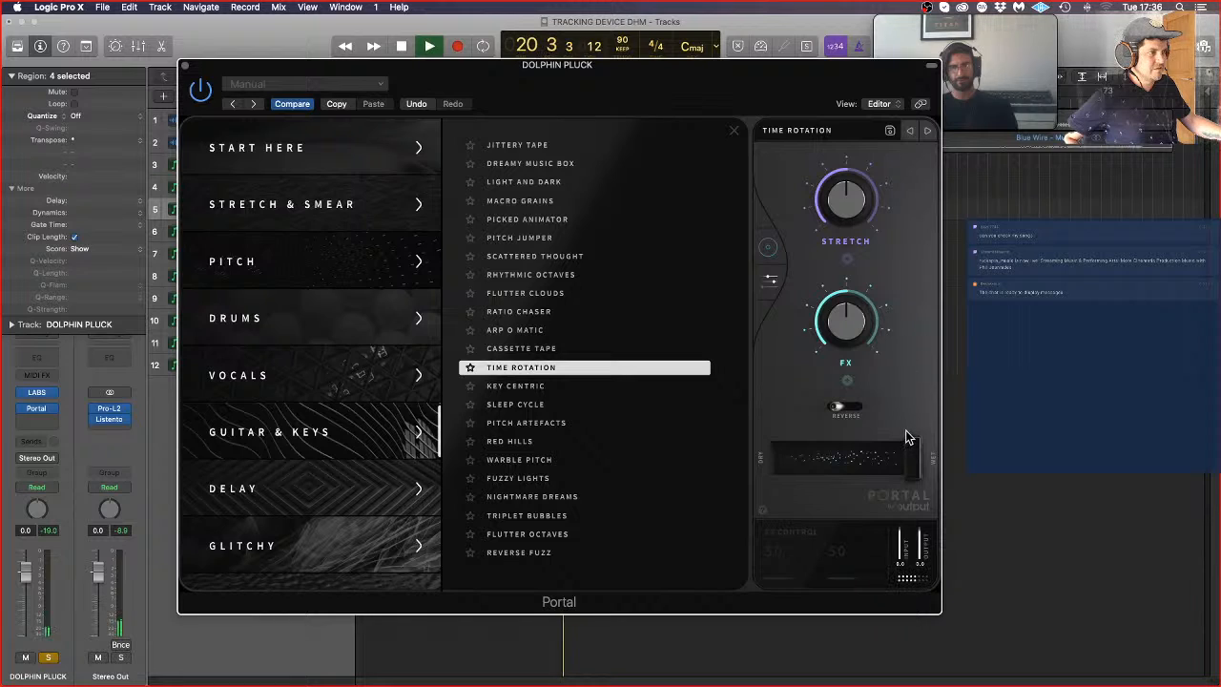
pyautogui.click(512, 498)
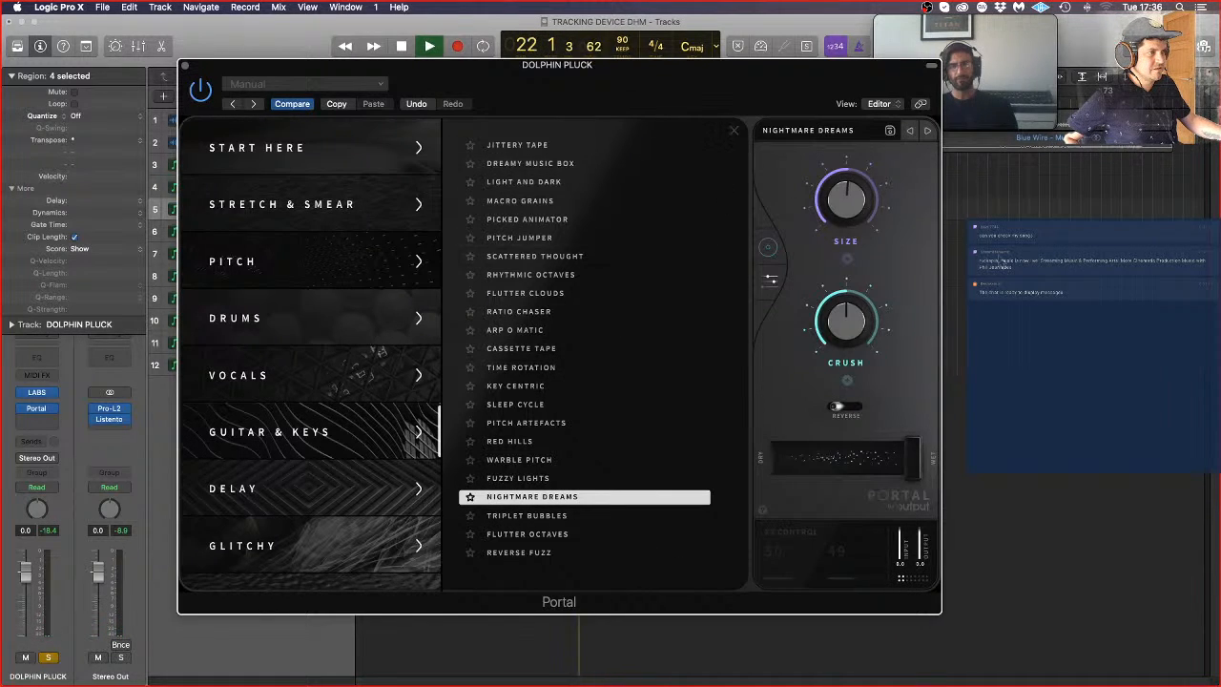
pyautogui.click(555, 478)
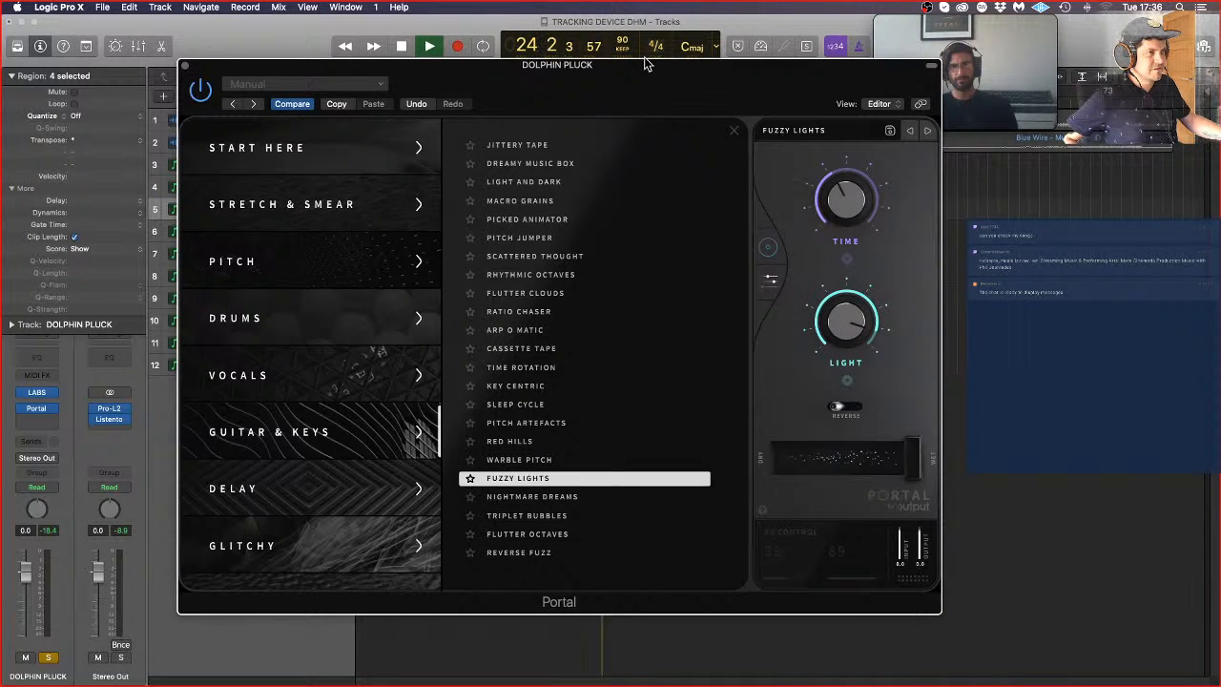
pyautogui.moveTo(645, 63); pyautogui.dragTo(685, 100)
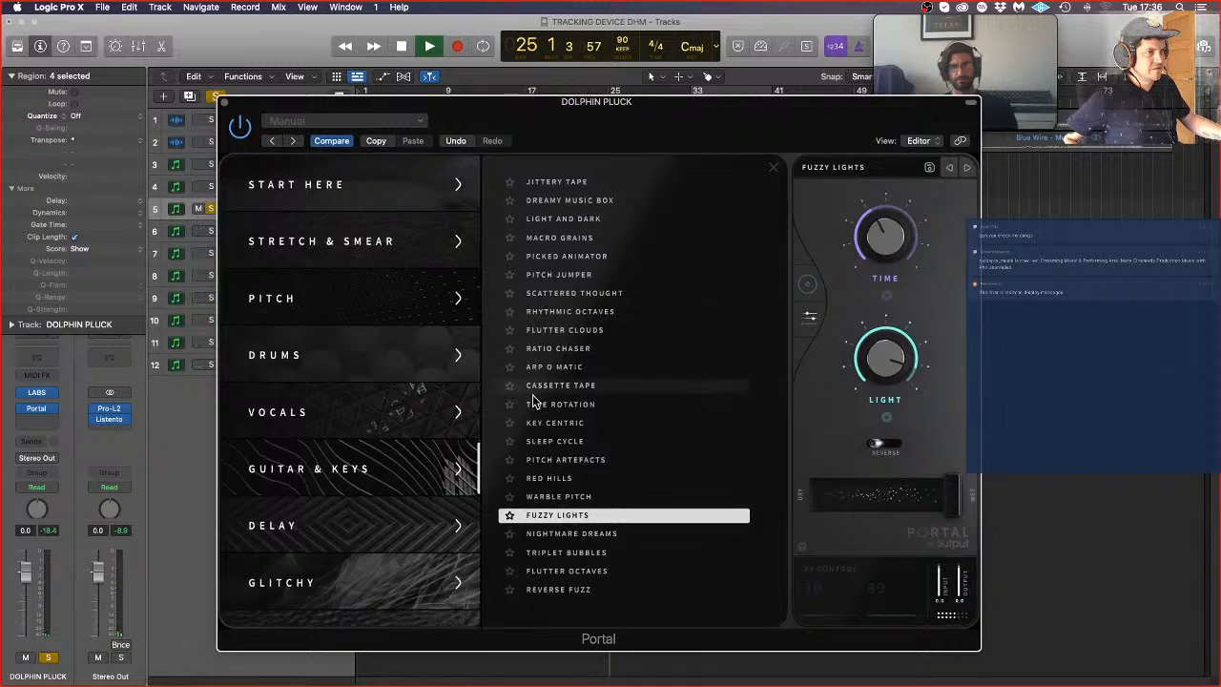
pyautogui.click(597, 259)
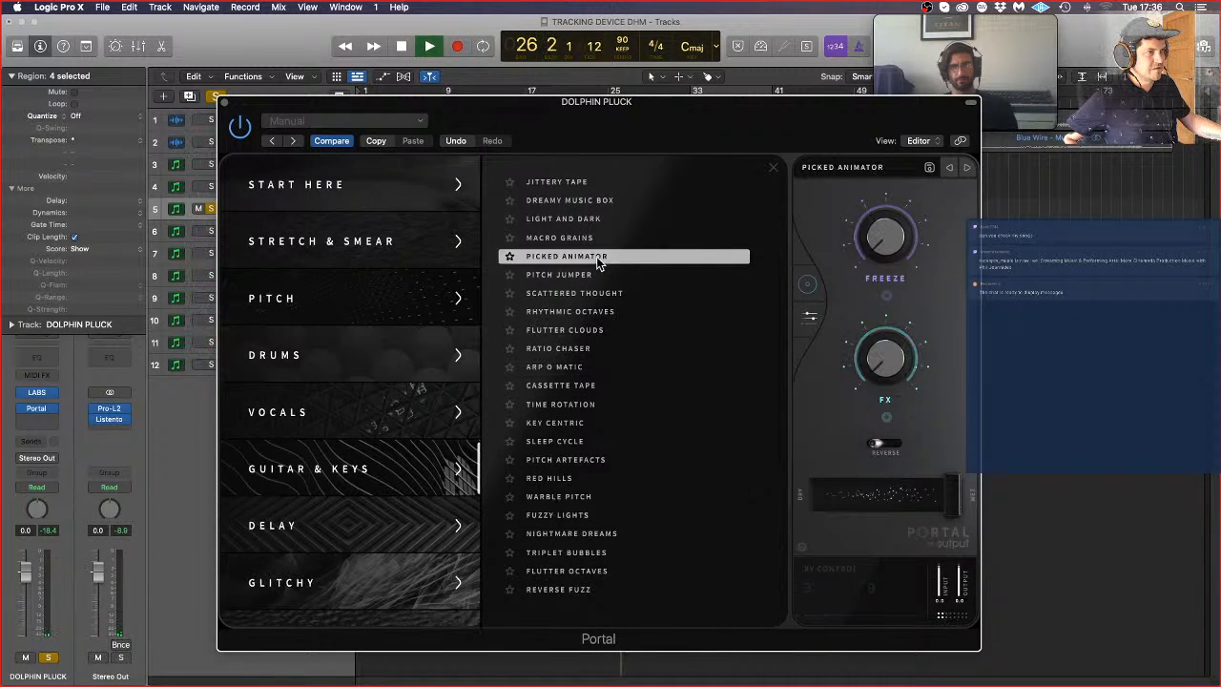
pyautogui.click(601, 203)
pyautogui.moveTo(659, 115); pyautogui.dragTo(663, 65)
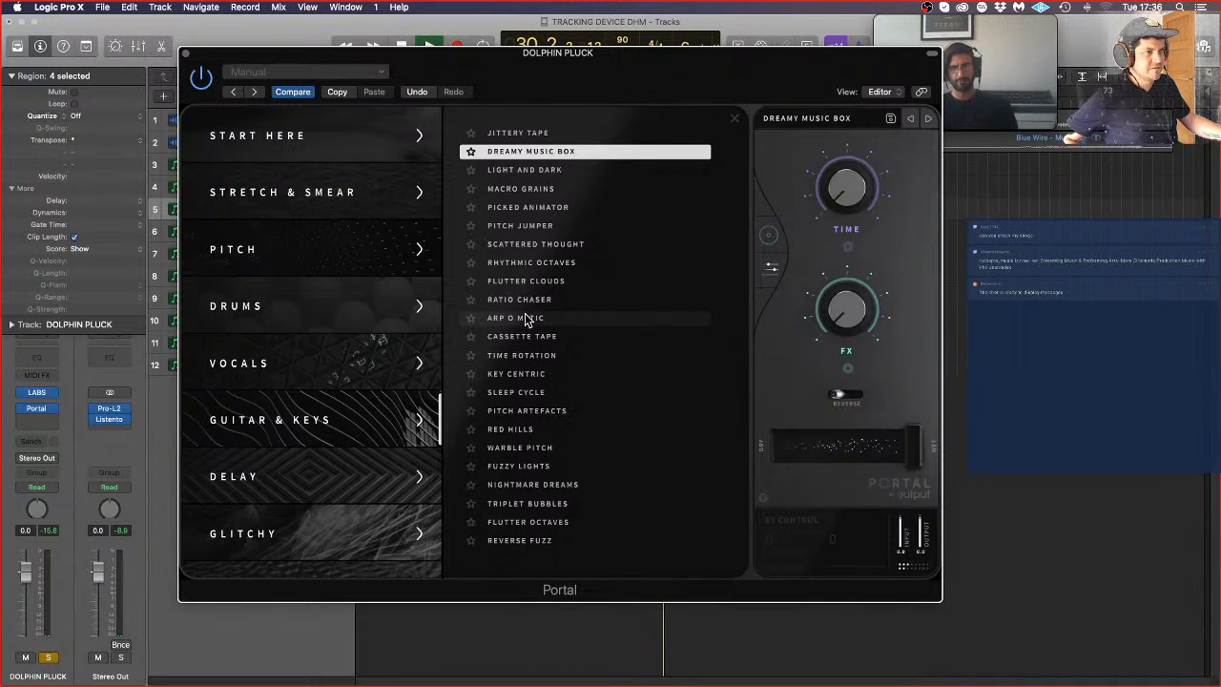
# Step: Try the Flutter Clouds preset, replaying from about bar 19 with Portal's dry/wet mix set to 57
pyautogui.click(526, 281)
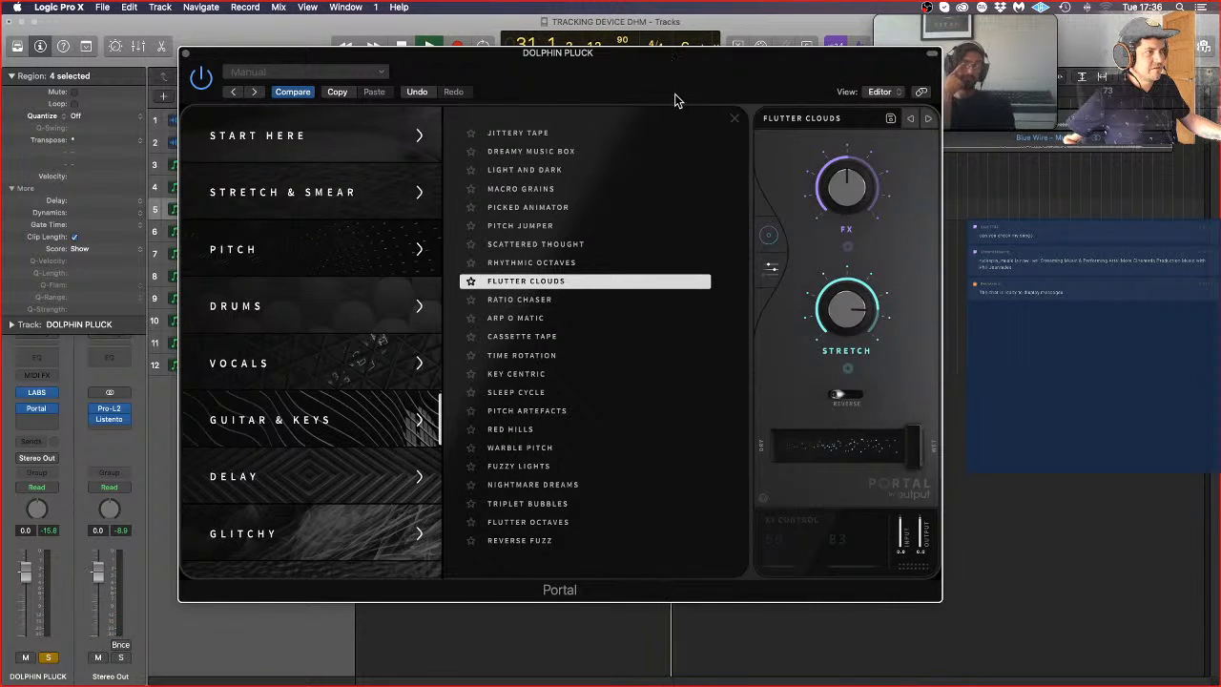
pyautogui.moveTo(675, 94); pyautogui.dragTo(719, 172)
pyautogui.click(556, 99)
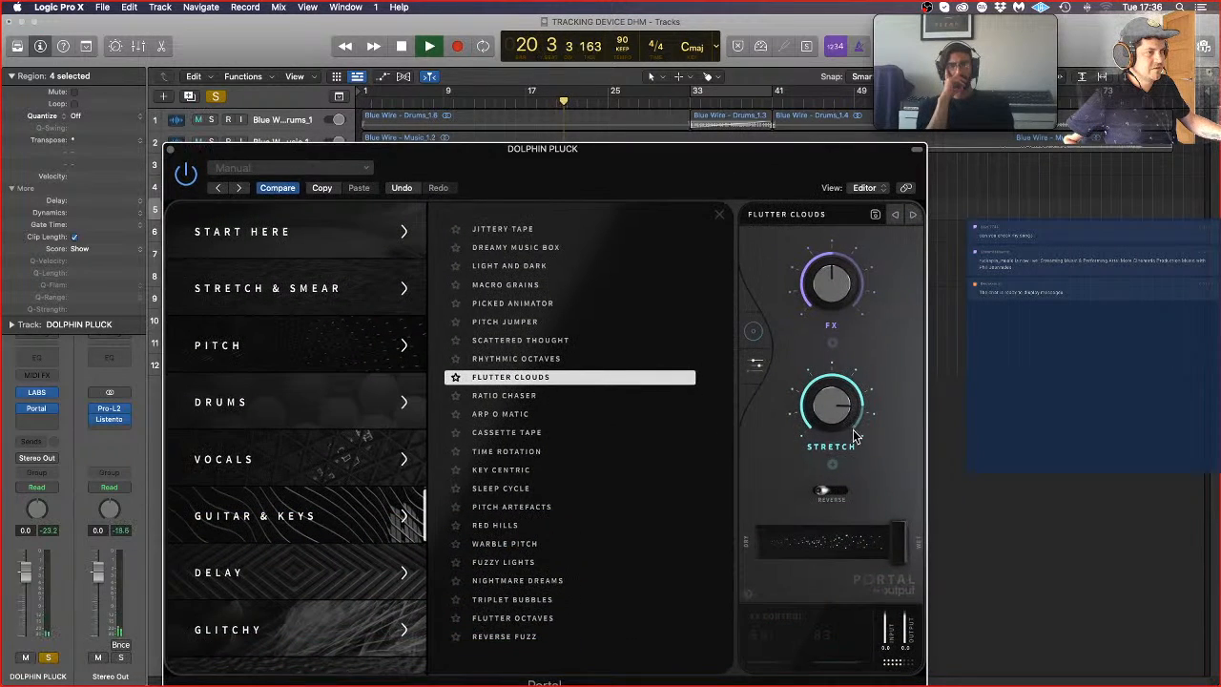
pyautogui.moveTo(891, 541); pyautogui.dragTo(875, 546)
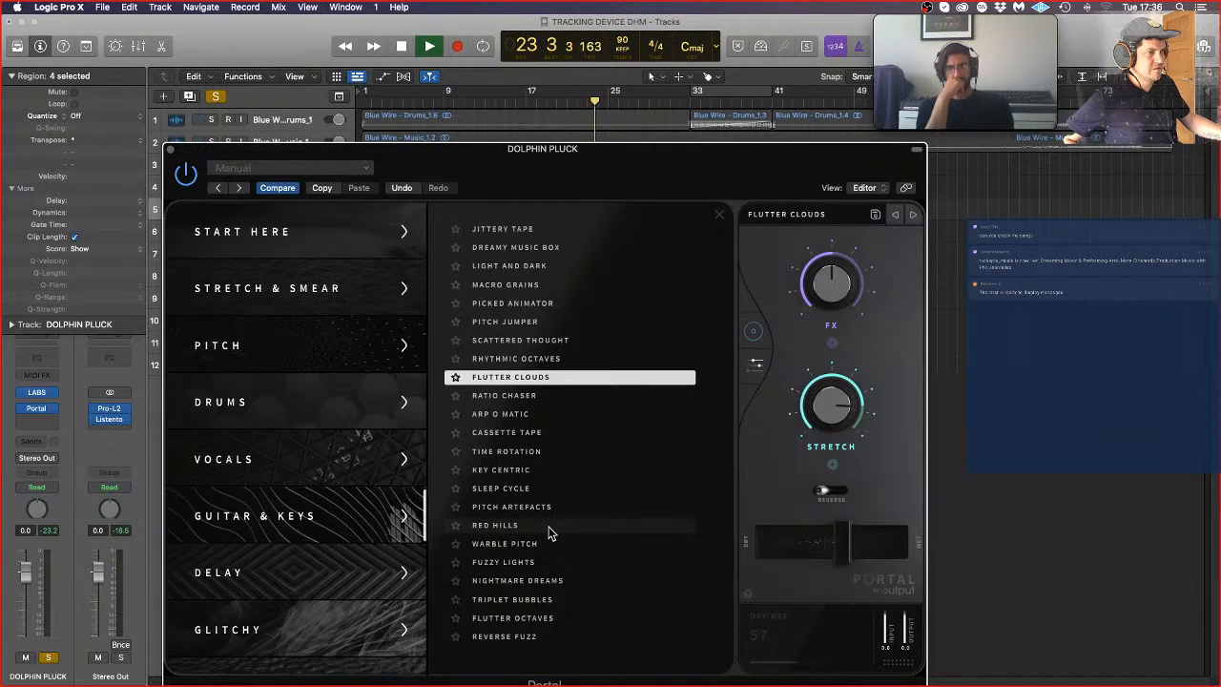
# Step: Try Portal's Red Hills preset on the soloed pluck
pyautogui.moveTo(658, 159); pyautogui.dragTo(697, 78)
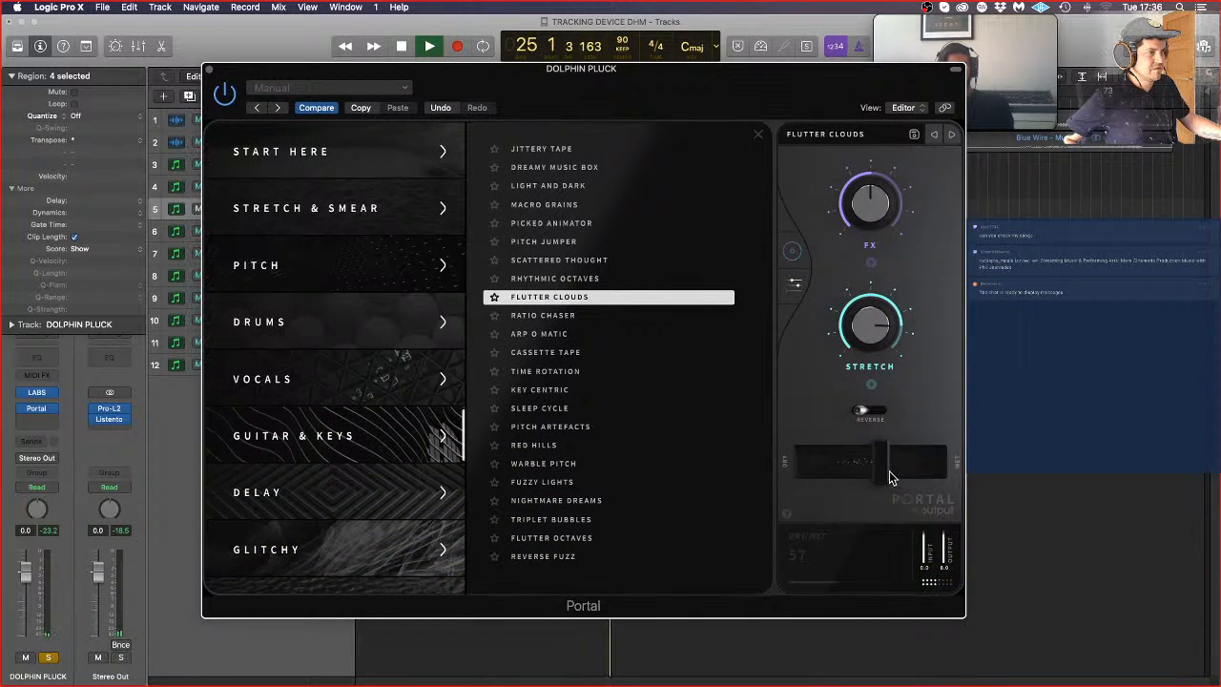
pyautogui.click(605, 441)
pyautogui.moveTo(631, 70); pyautogui.dragTo(673, 197)
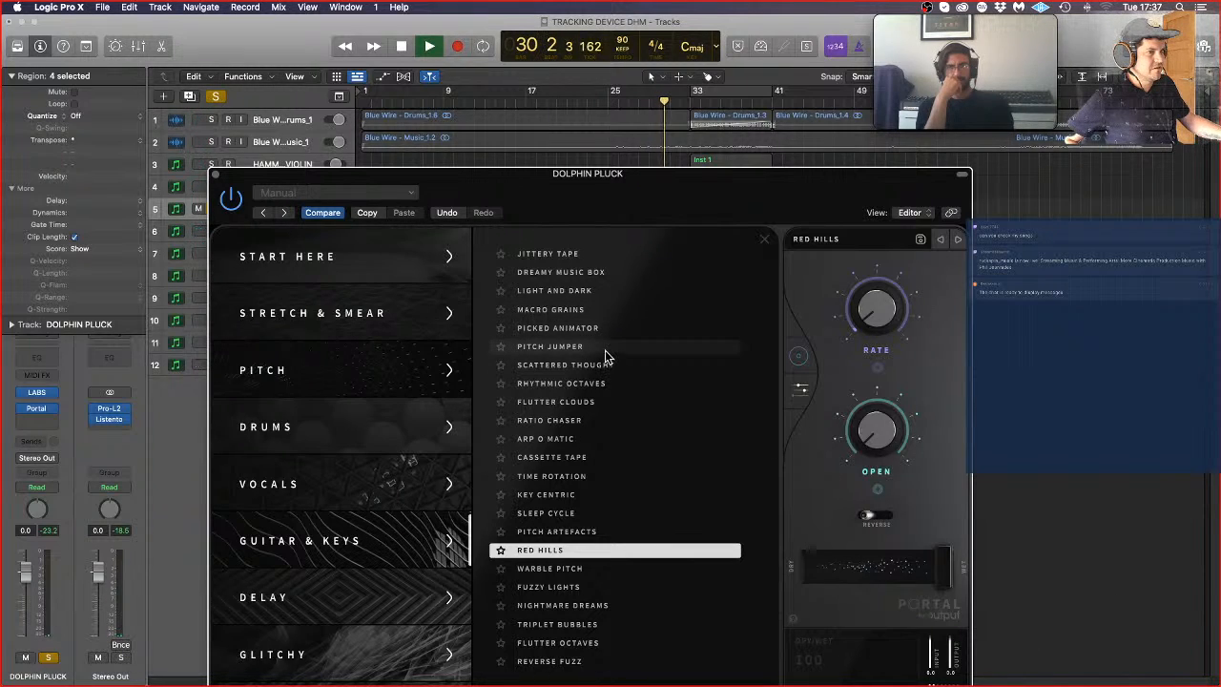
# Step: Load Portal's Macro Grains preset, replay from about bar 19 and lower the dry/wet mix towards the middle
pyautogui.click(536, 311)
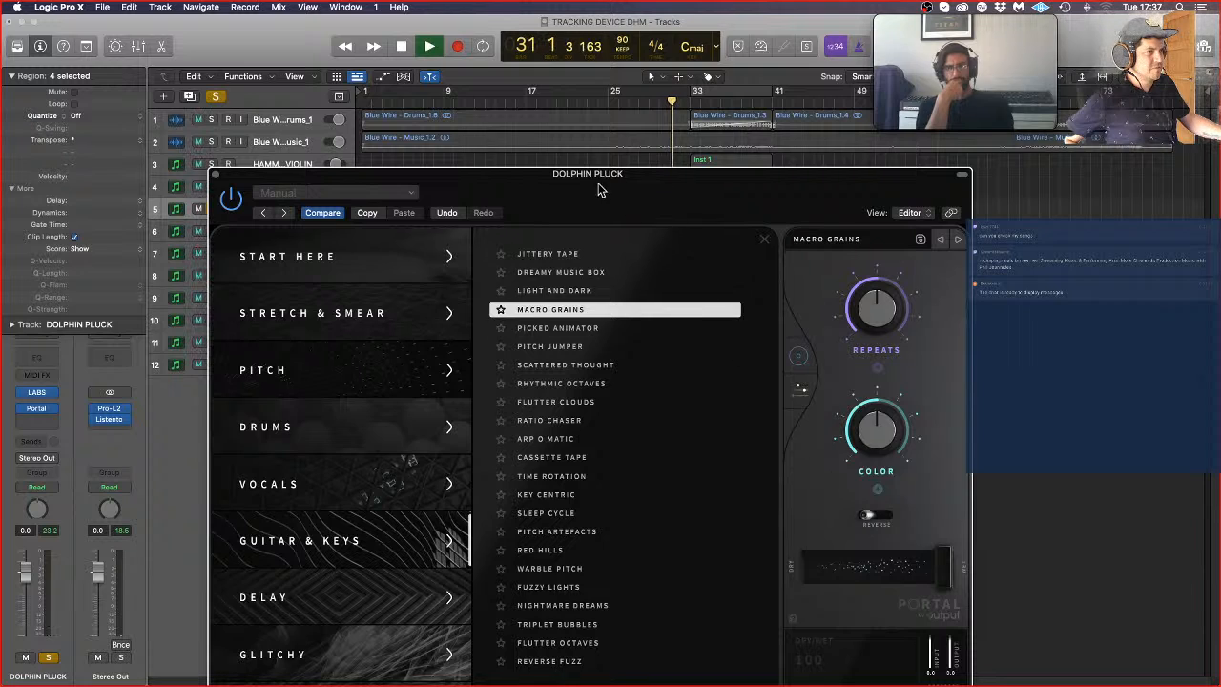
pyautogui.moveTo(599, 188); pyautogui.dragTo(584, 252)
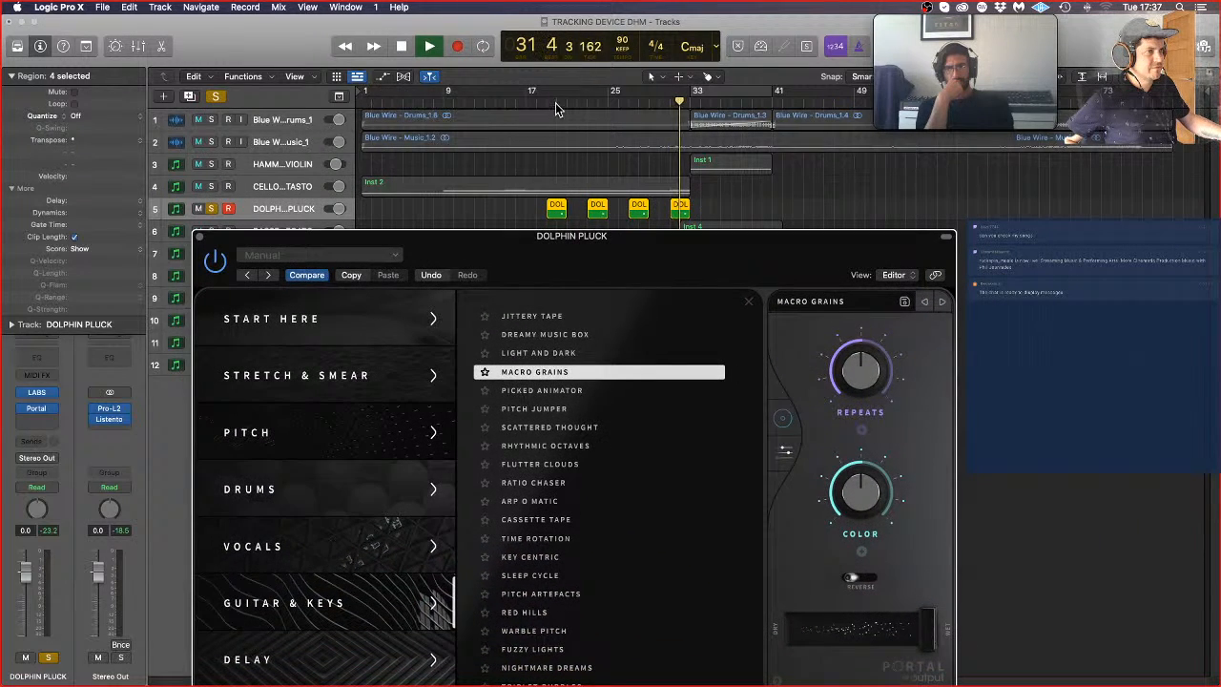
pyautogui.click(555, 108)
pyautogui.moveTo(924, 630); pyautogui.dragTo(854, 642)
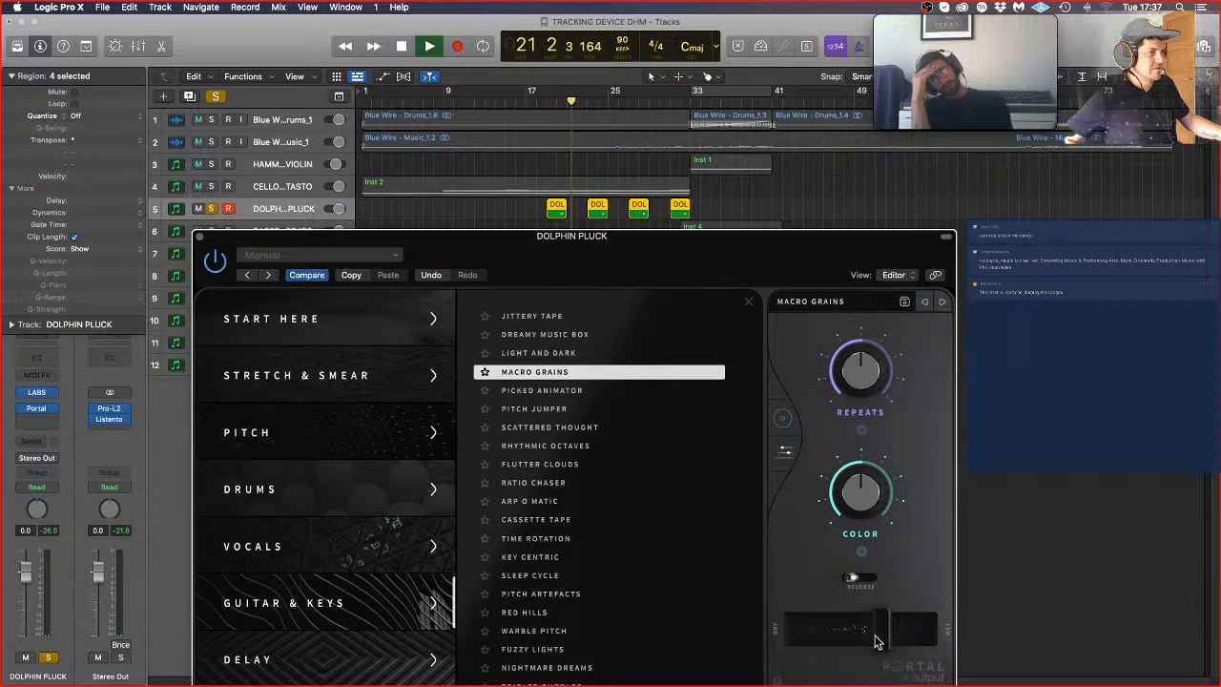
# Step: Replace Portal on the DOLPHIN PLUCK track with the Granule delay and raise its output to maximum
pyautogui.click(51, 412)
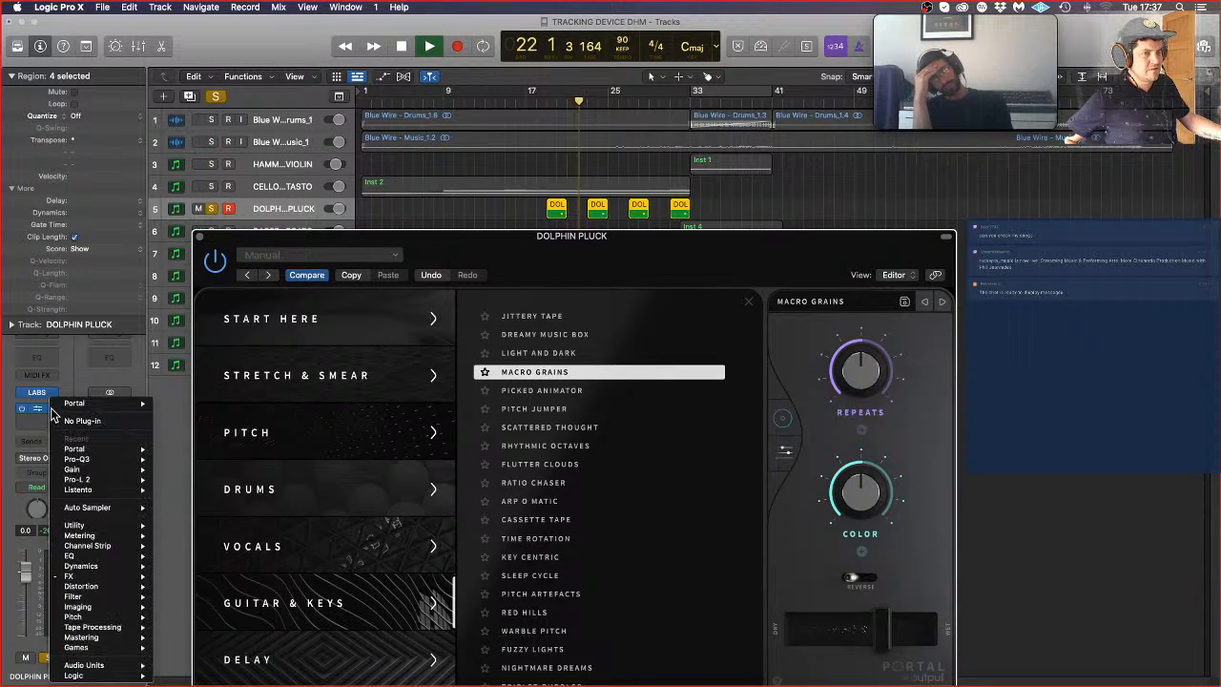
pyautogui.moveTo(121, 578)
pyautogui.moveTo(202, 590)
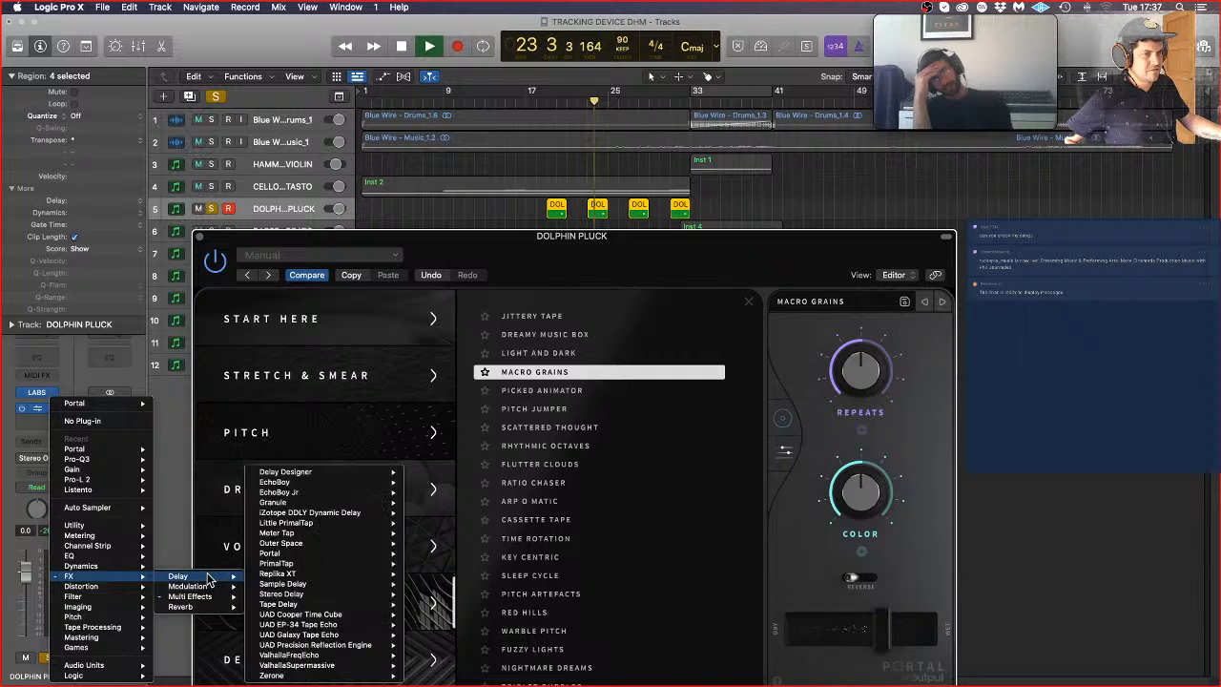
pyautogui.moveTo(315, 503)
pyautogui.click(429, 503)
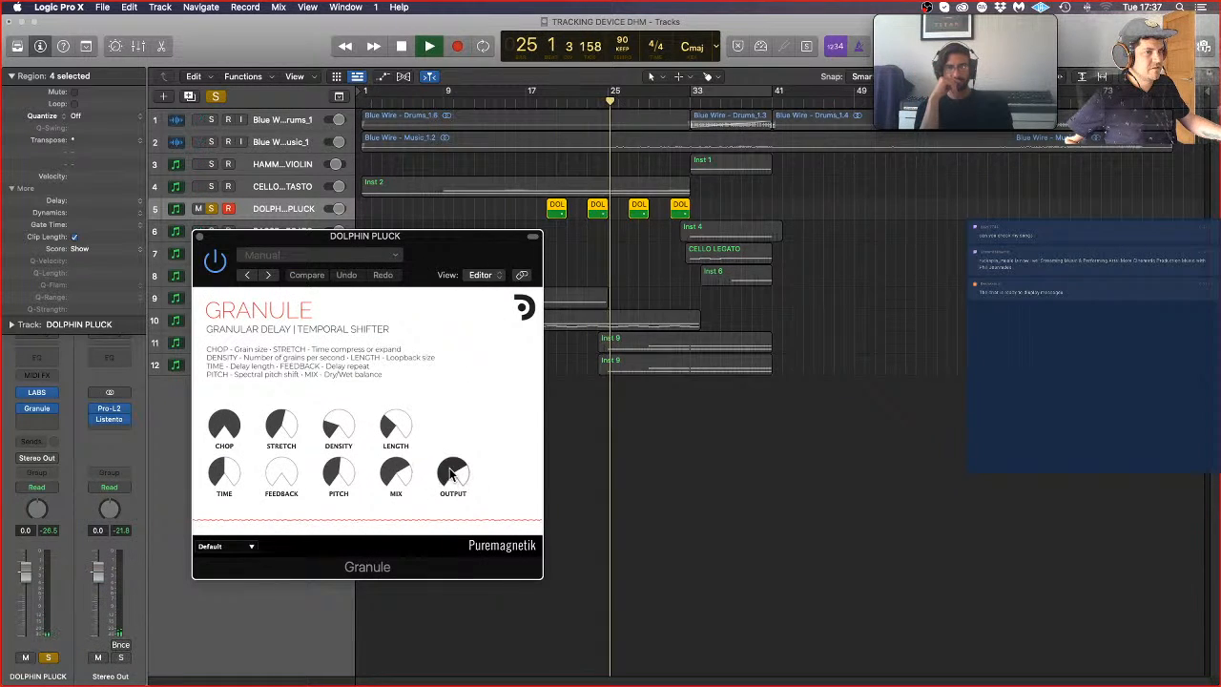
pyautogui.moveTo(453, 472); pyautogui.dragTo(438, 381)
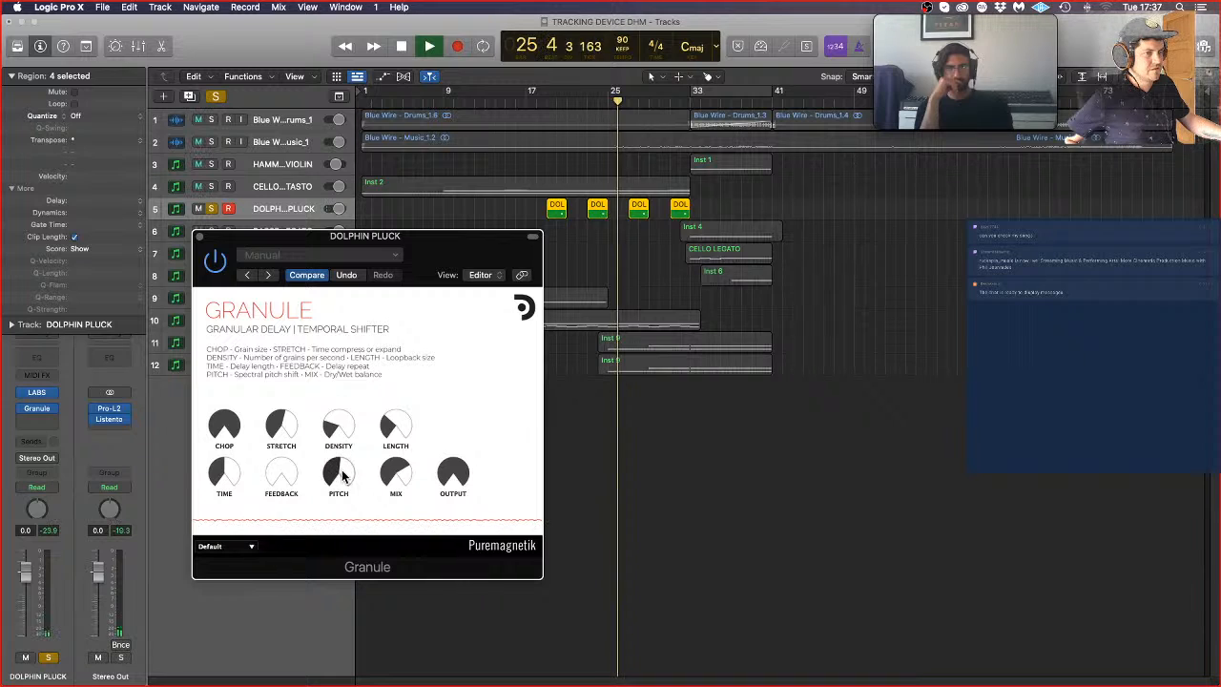
# Step: Replay from about bar 19 while lowering Granule's chop, stretch, time and mix and raising its density, length and feedback
pyautogui.click(558, 95)
pyautogui.moveTo(221, 427); pyautogui.dragTo(278, 540)
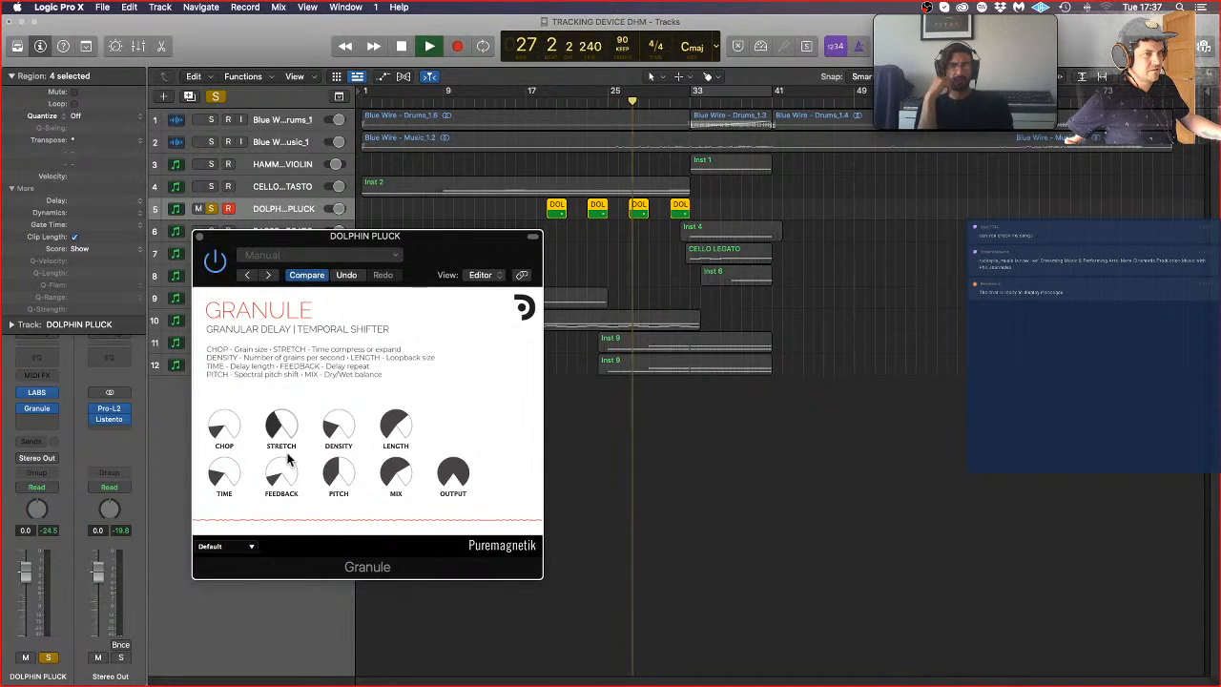
pyautogui.moveTo(336, 437); pyautogui.dragTo(347, 390)
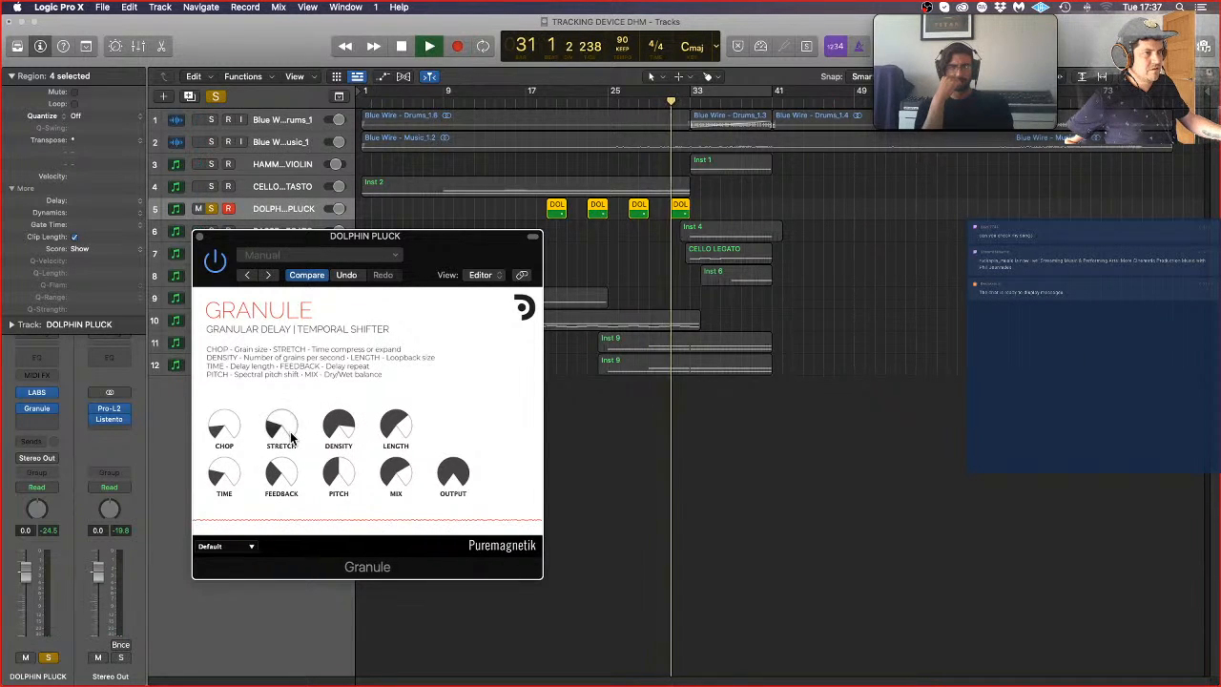
pyautogui.click(563, 110)
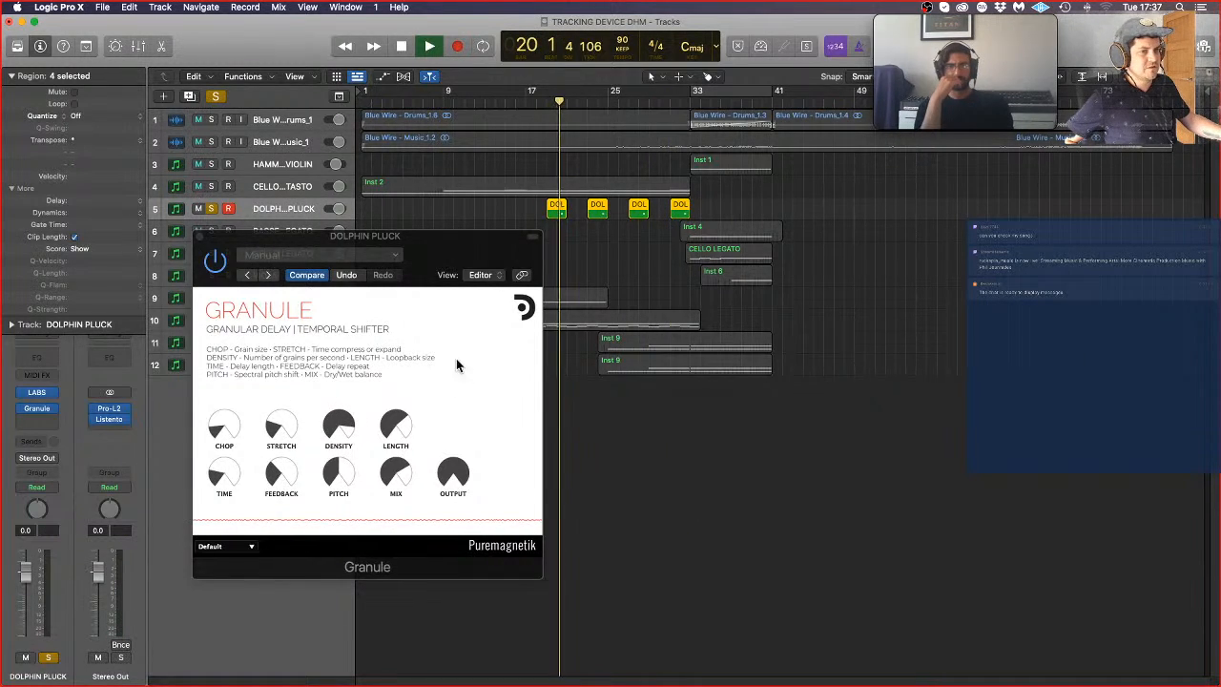
pyautogui.click(398, 477)
pyautogui.moveTo(399, 477); pyautogui.dragTo(399, 482)
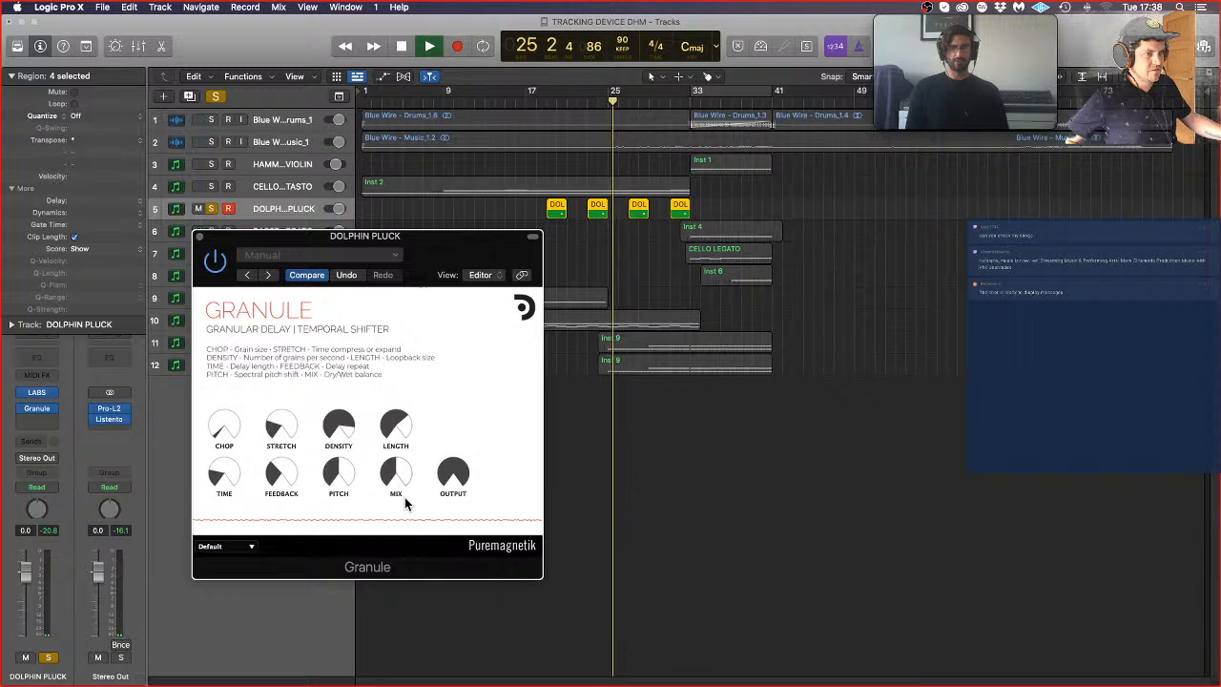
# Step: Add the Zerone delay effect after Granule on DOLPHIN PLUCK and close its window
pyautogui.click(38, 424)
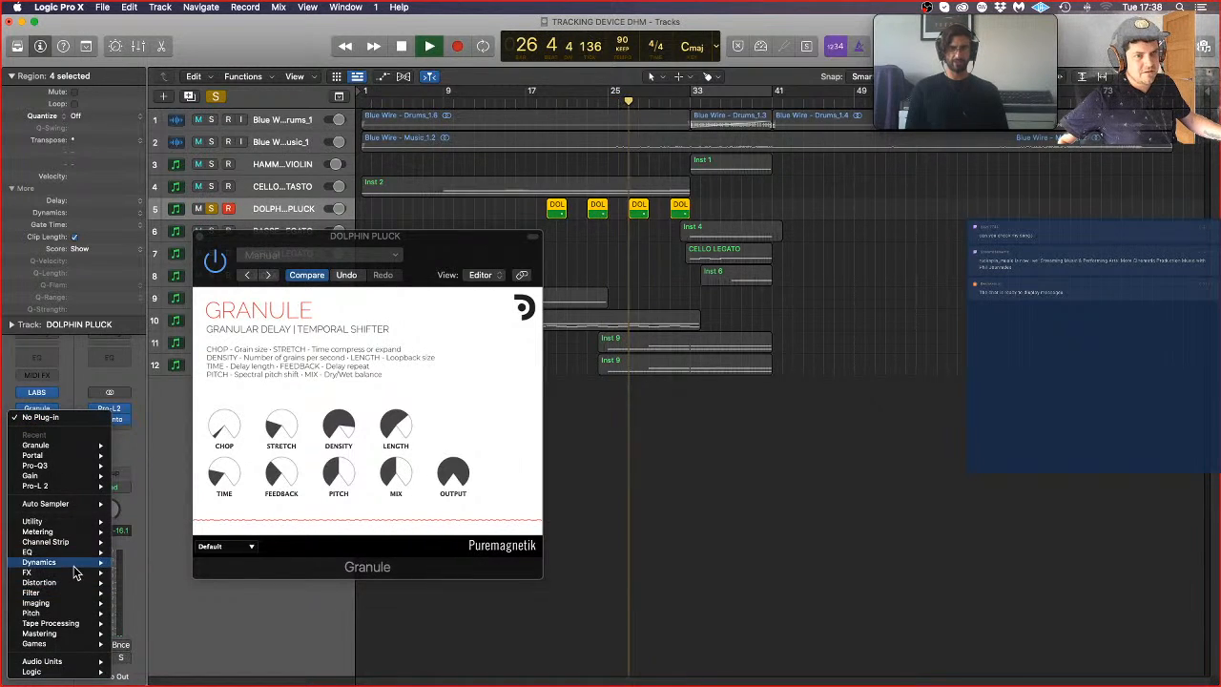
pyautogui.moveTo(74, 577)
pyautogui.moveTo(177, 575)
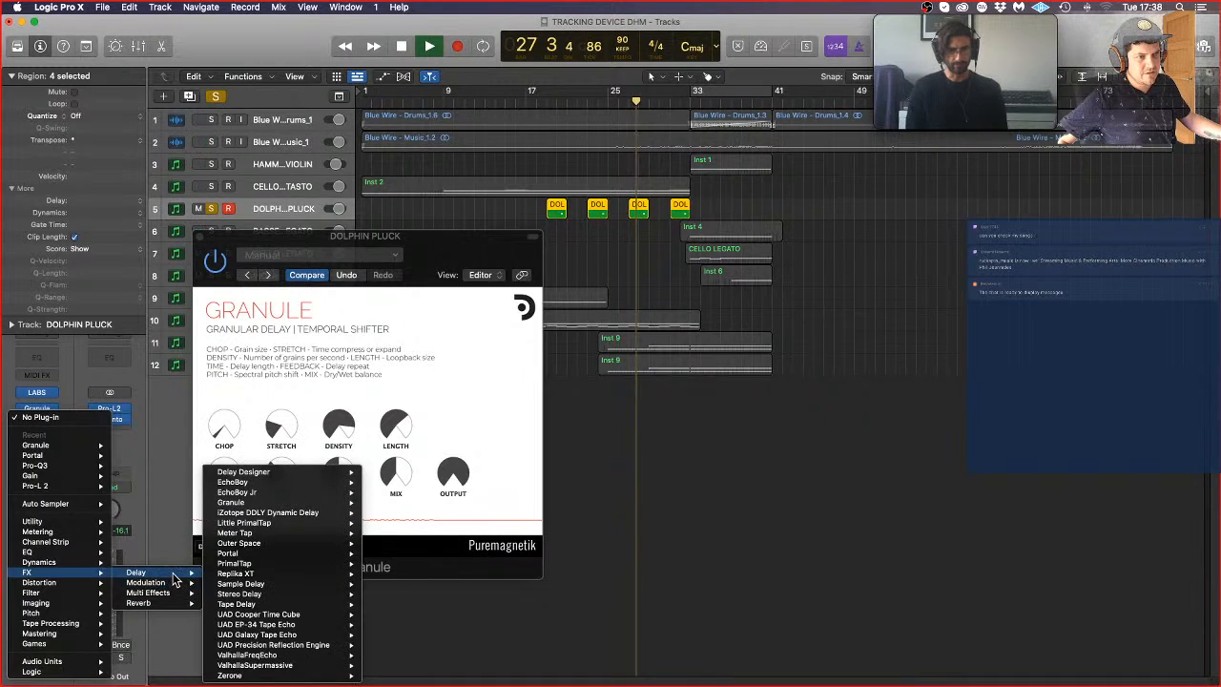
pyautogui.click(382, 660)
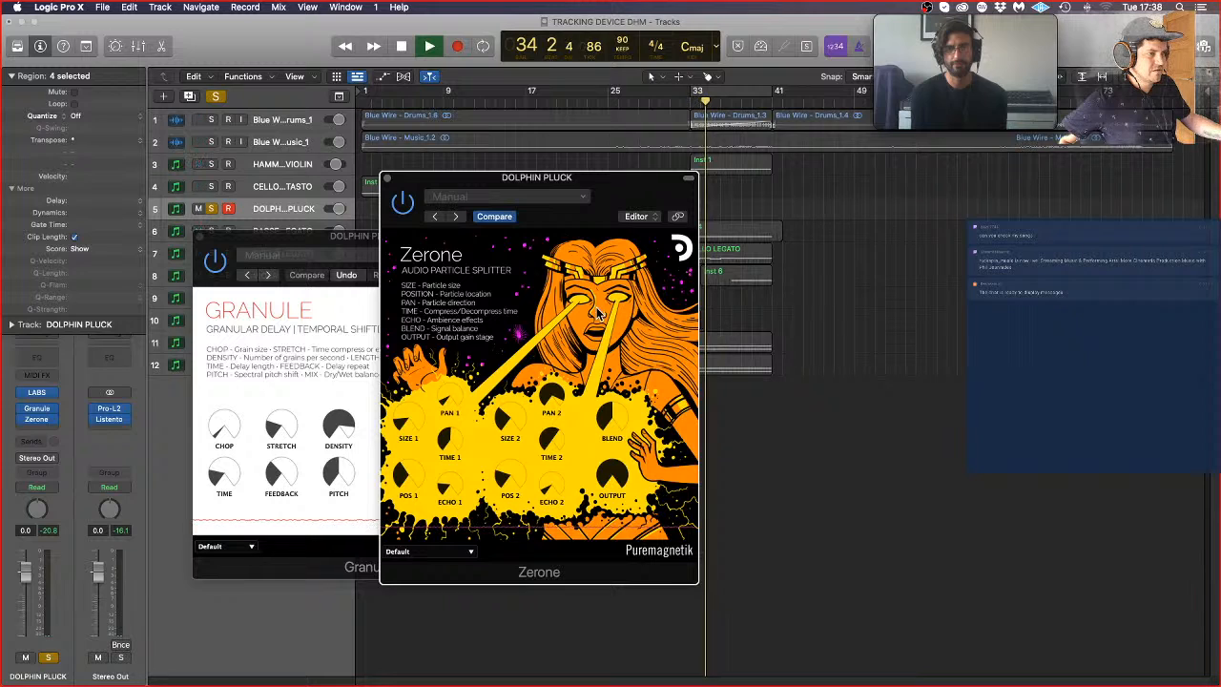
pyautogui.click(387, 180)
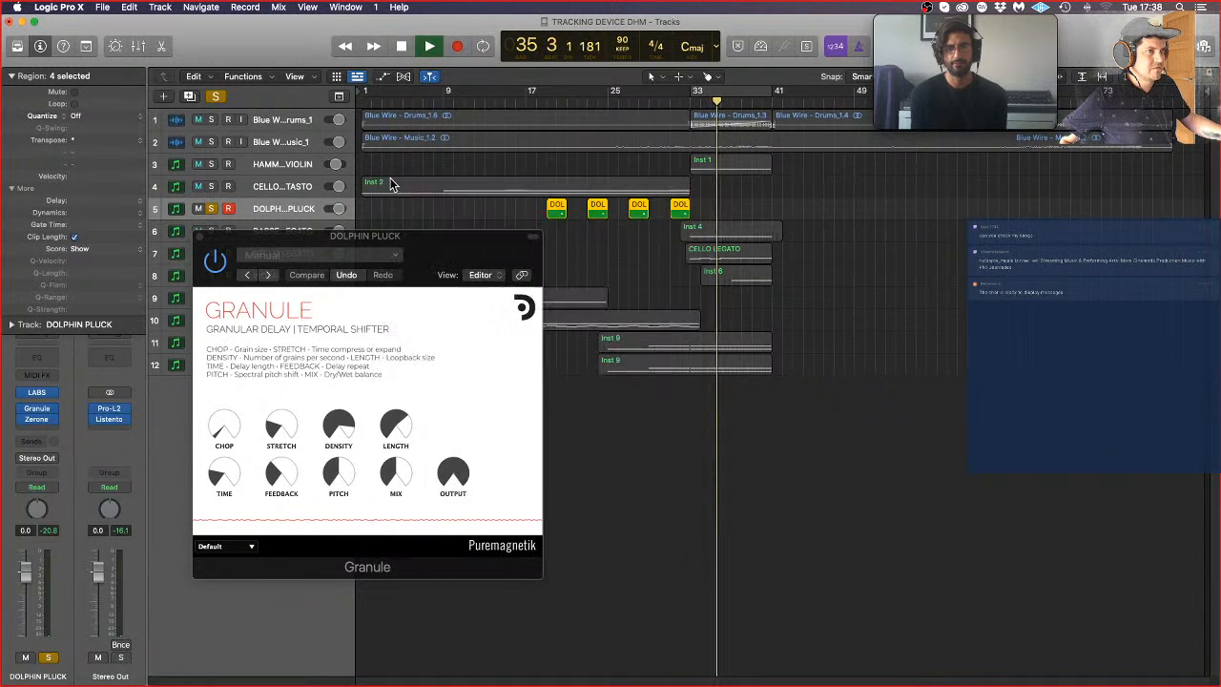
# Step: Play the full mix from about bar 19 with the pluck unsoloed, its regions deselected and the Granule window closed
pyautogui.click(554, 99)
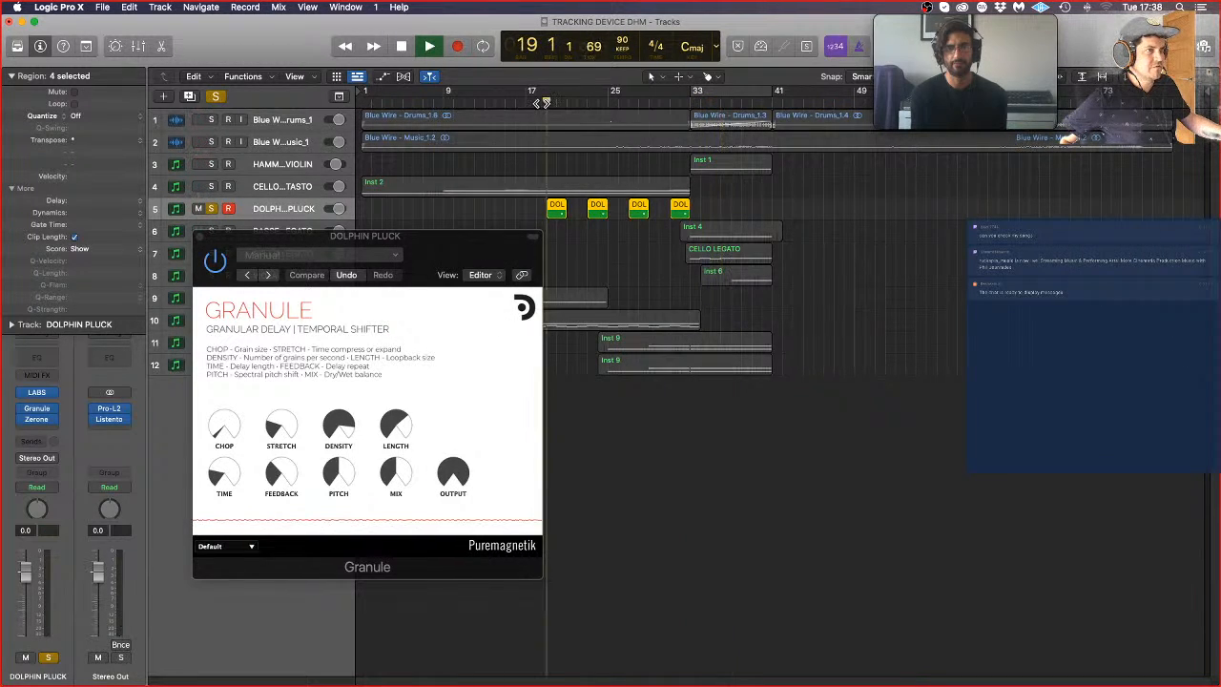
pyautogui.click(199, 238)
pyautogui.click(609, 254)
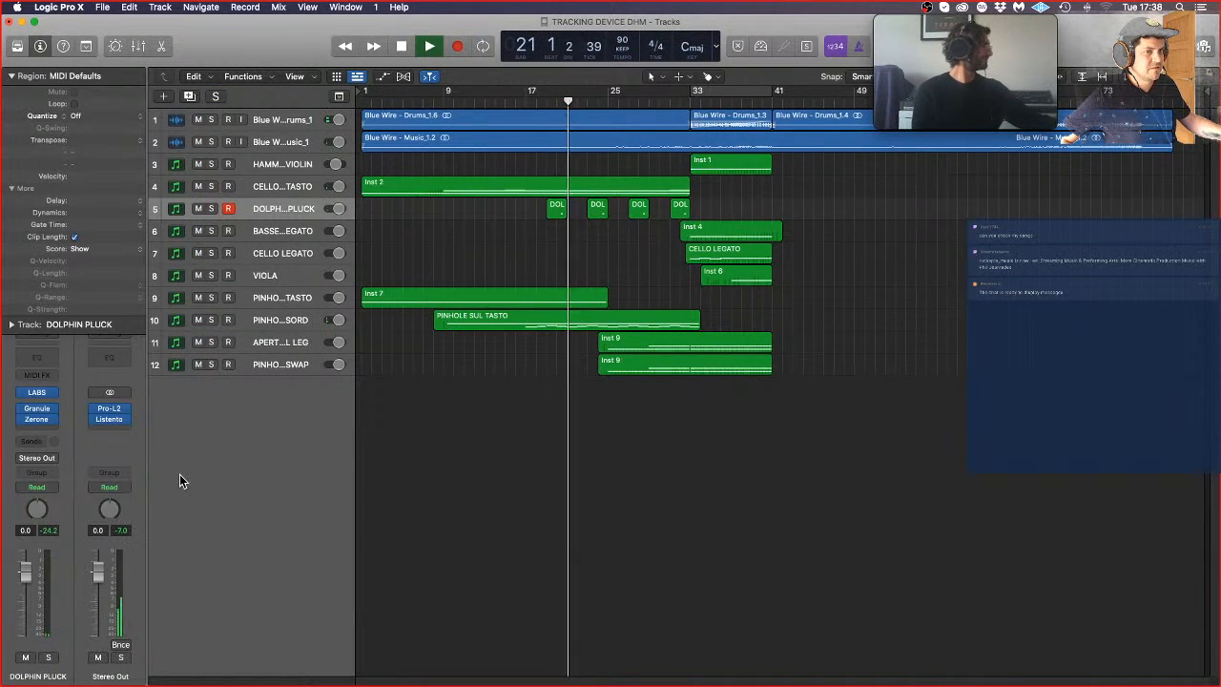
# Step: Try a higher Zerone blend and Granule mix during playback, and check the LABS Dolphin Whistle instrument
pyautogui.click(34, 415)
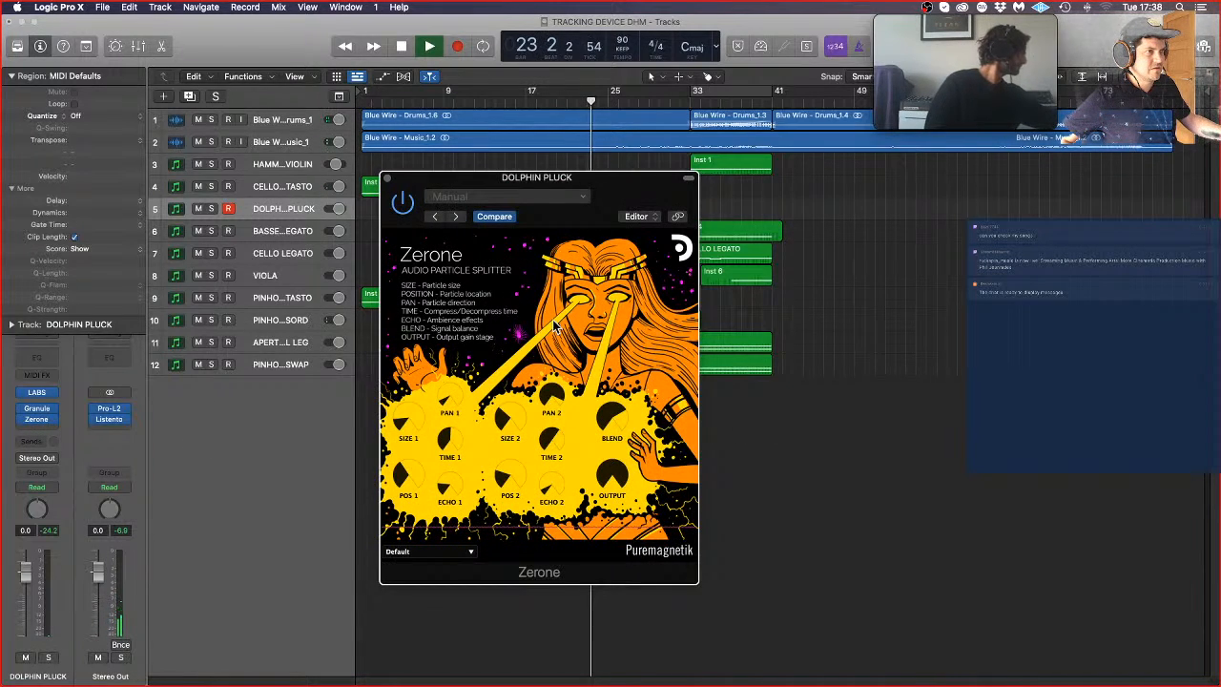
pyautogui.click(40, 411)
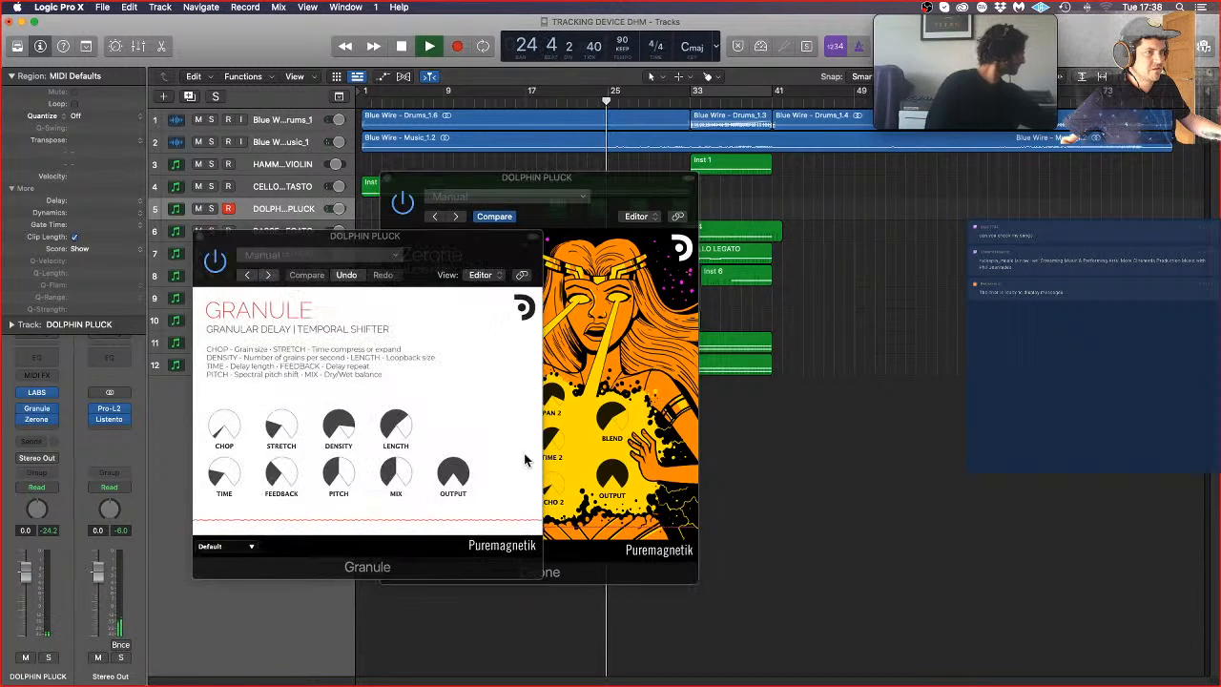
pyautogui.moveTo(387, 472); pyautogui.dragTo(398, 467)
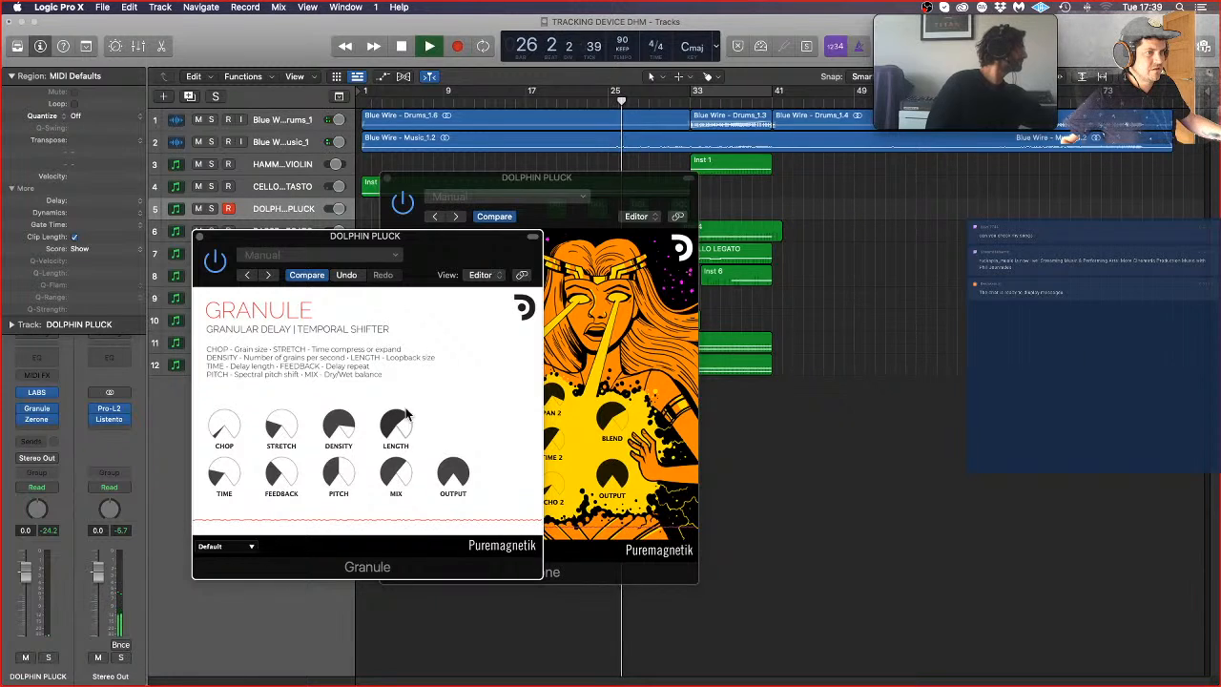
pyautogui.click(199, 235)
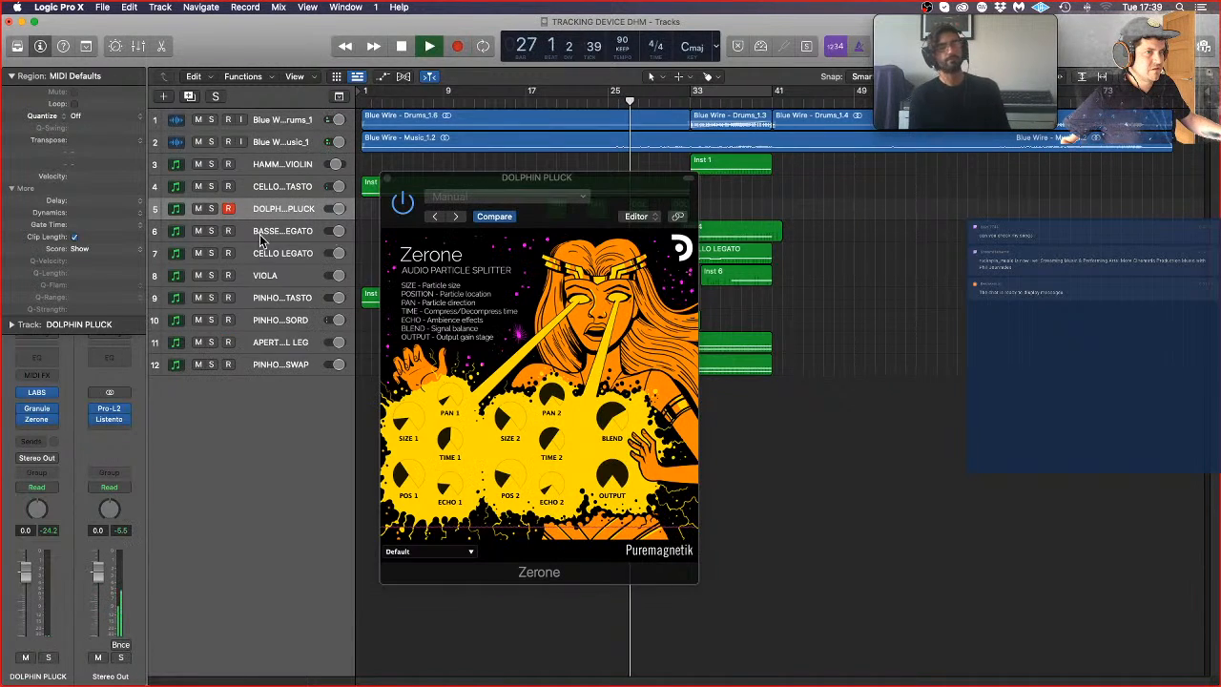
pyautogui.click(387, 179)
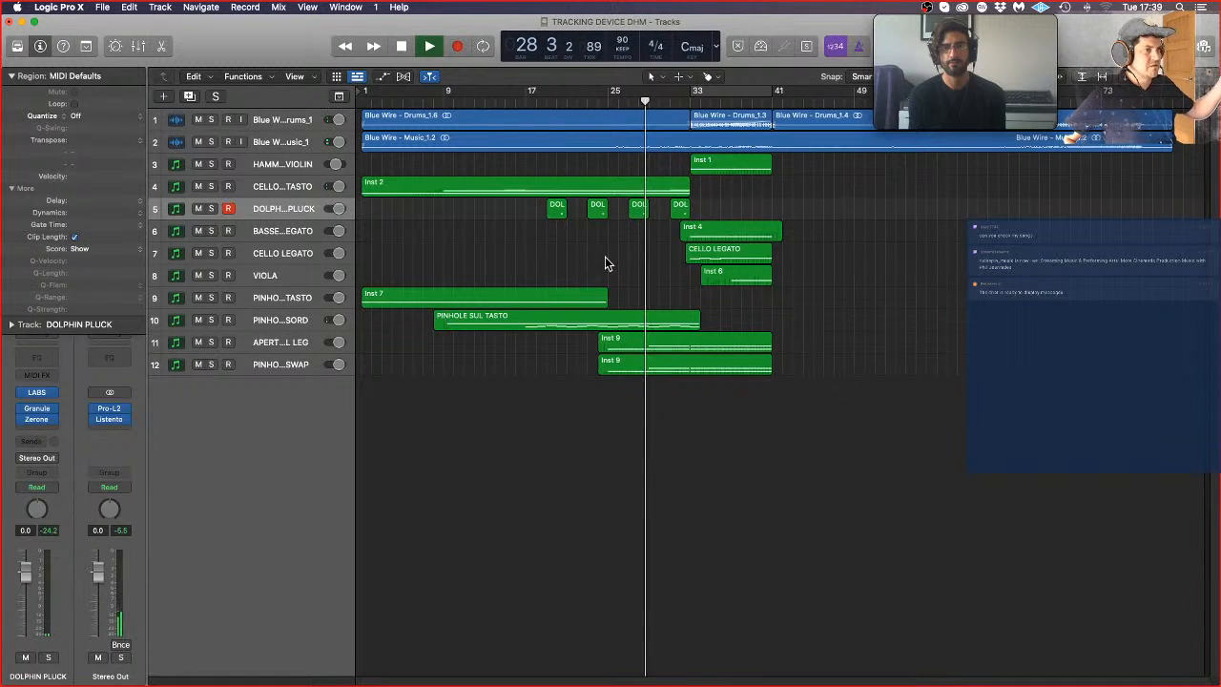
pyautogui.click(37, 392)
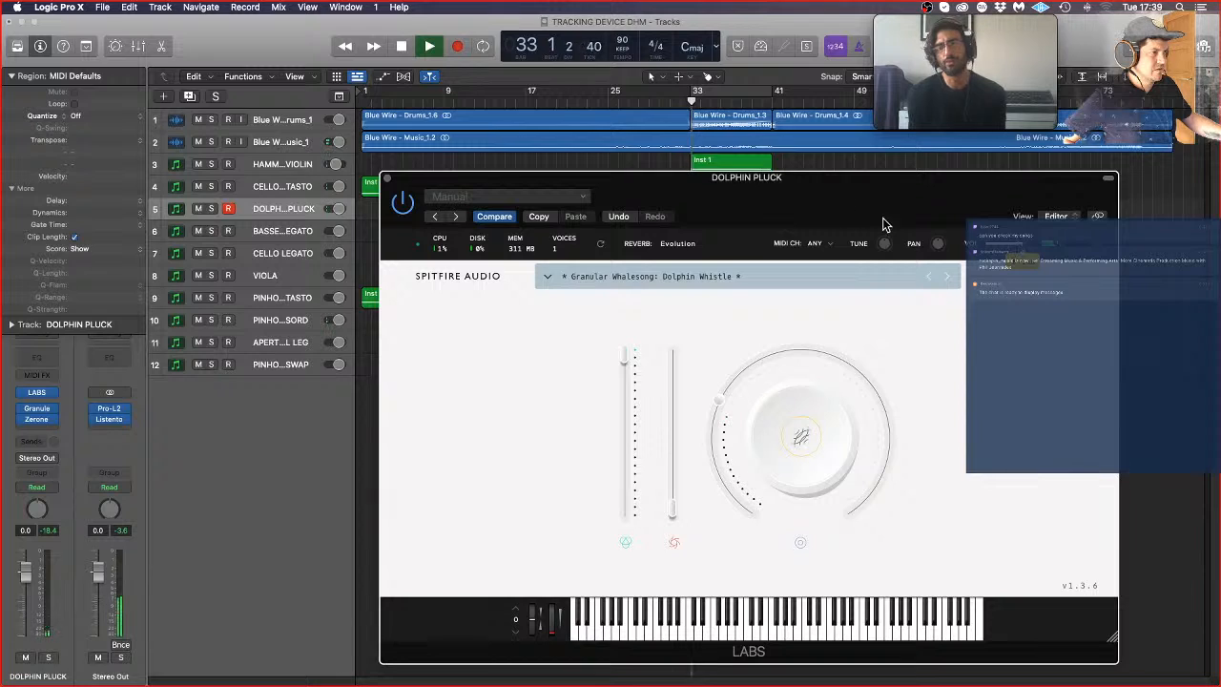
pyautogui.click(386, 180)
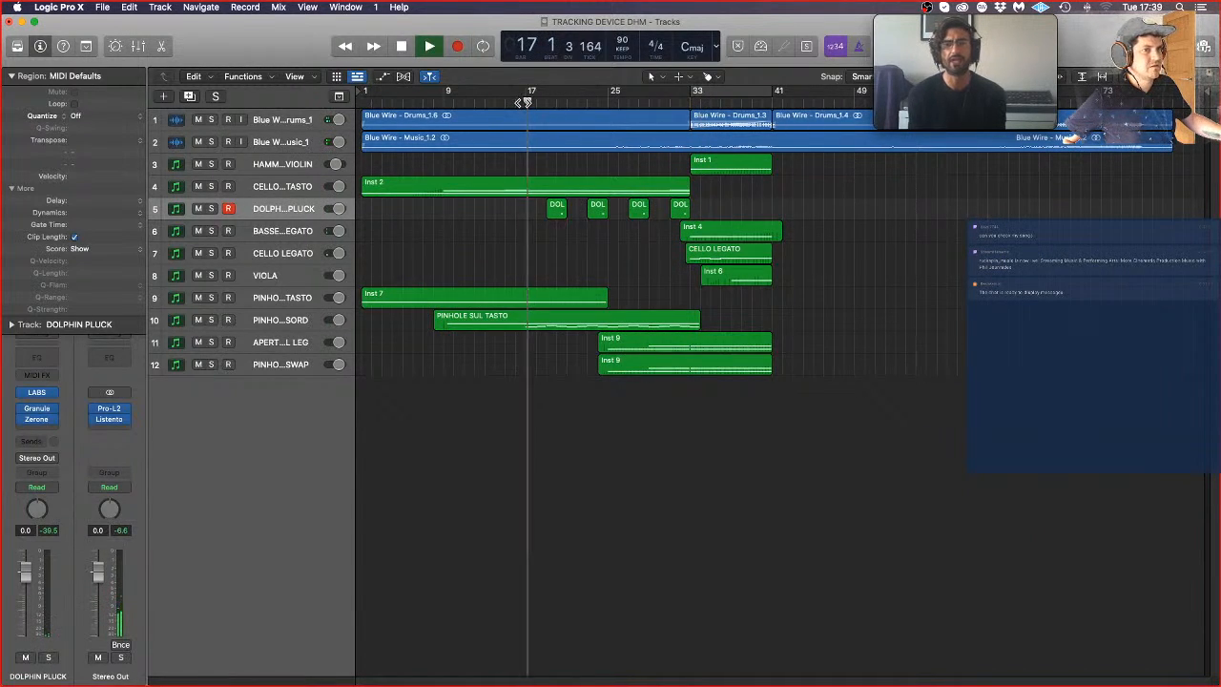
# Step: Reduce Zerone's blend and Granule's mix to around half and close both effect windows
pyautogui.click(39, 426)
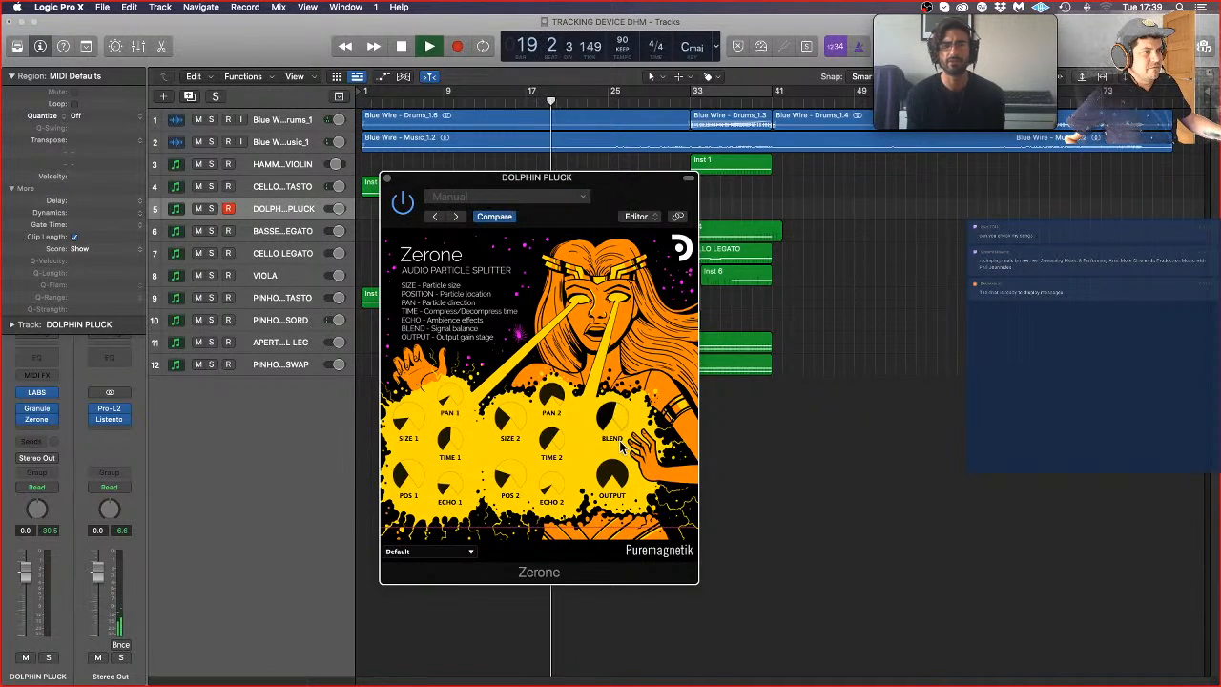
pyautogui.click(38, 409)
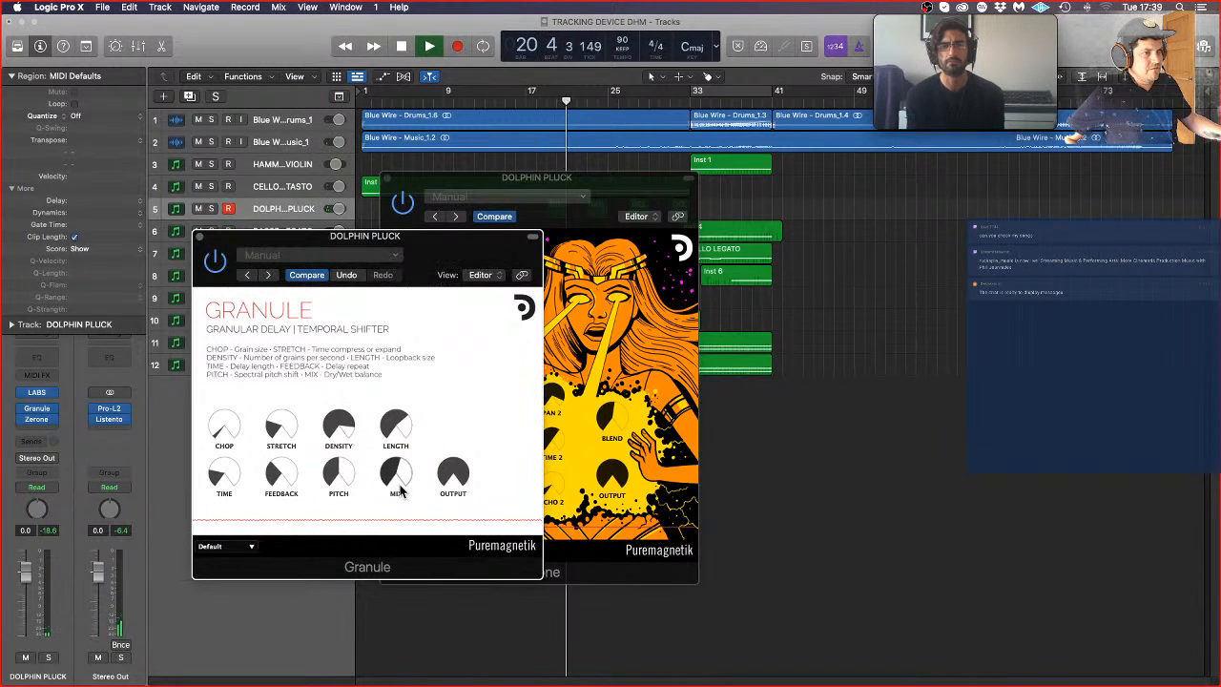
pyautogui.click(199, 238)
pyautogui.click(386, 179)
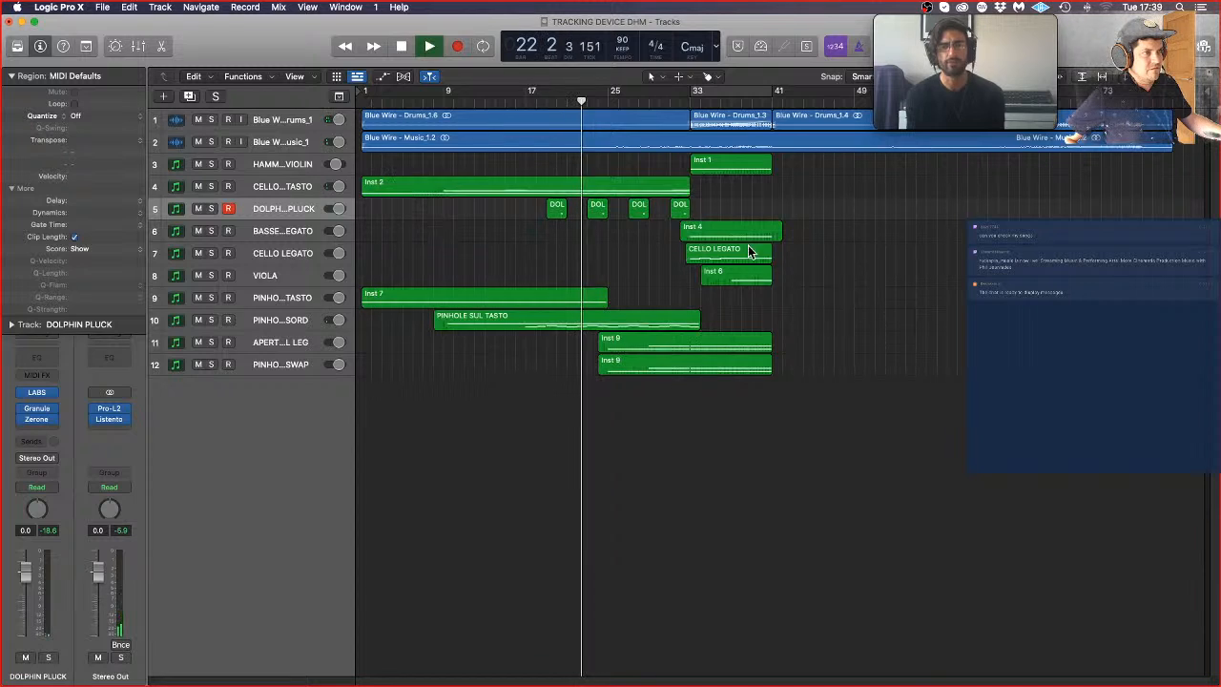
# Step: Transpose the last DOLPHIN PLUCK region, just before bar 33, to +12 and deselect it
pyautogui.click(679, 208)
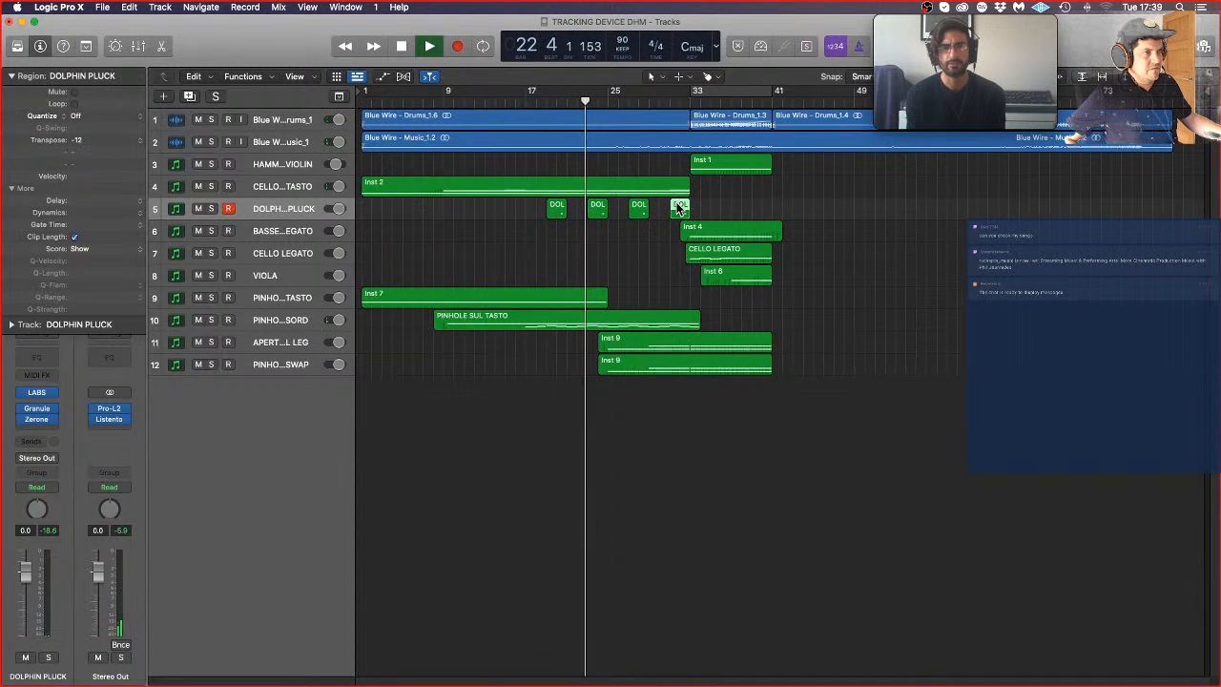
pyautogui.click(138, 136)
pyautogui.click(118, 116)
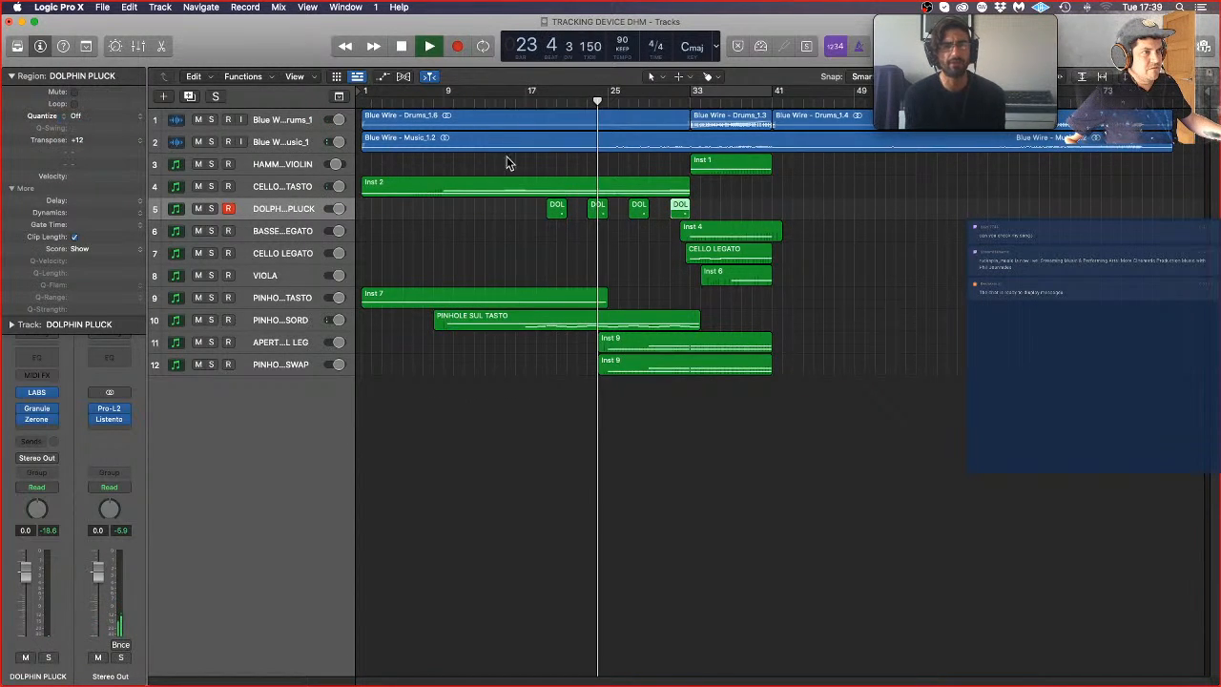
pyautogui.click(535, 240)
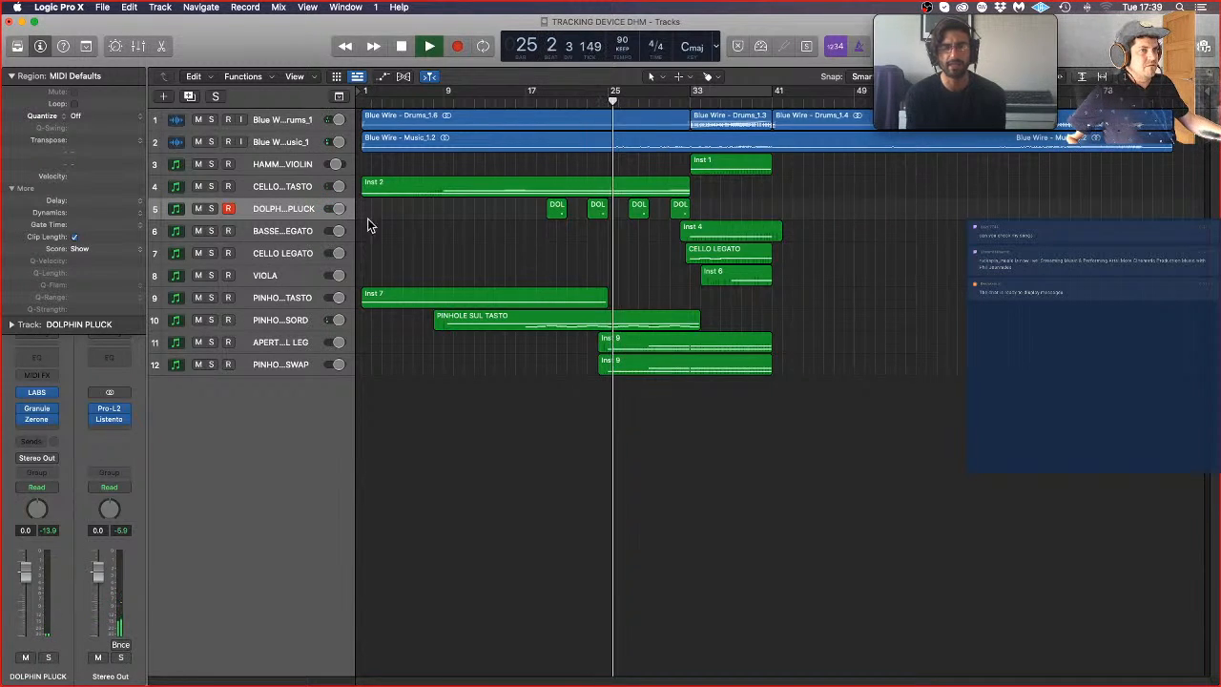
# Step: Disarm the DOLPHIN PLUCK track and insert a stereo Pro-Q3 ahead of Granule in its effect chain
pyautogui.click(222, 212)
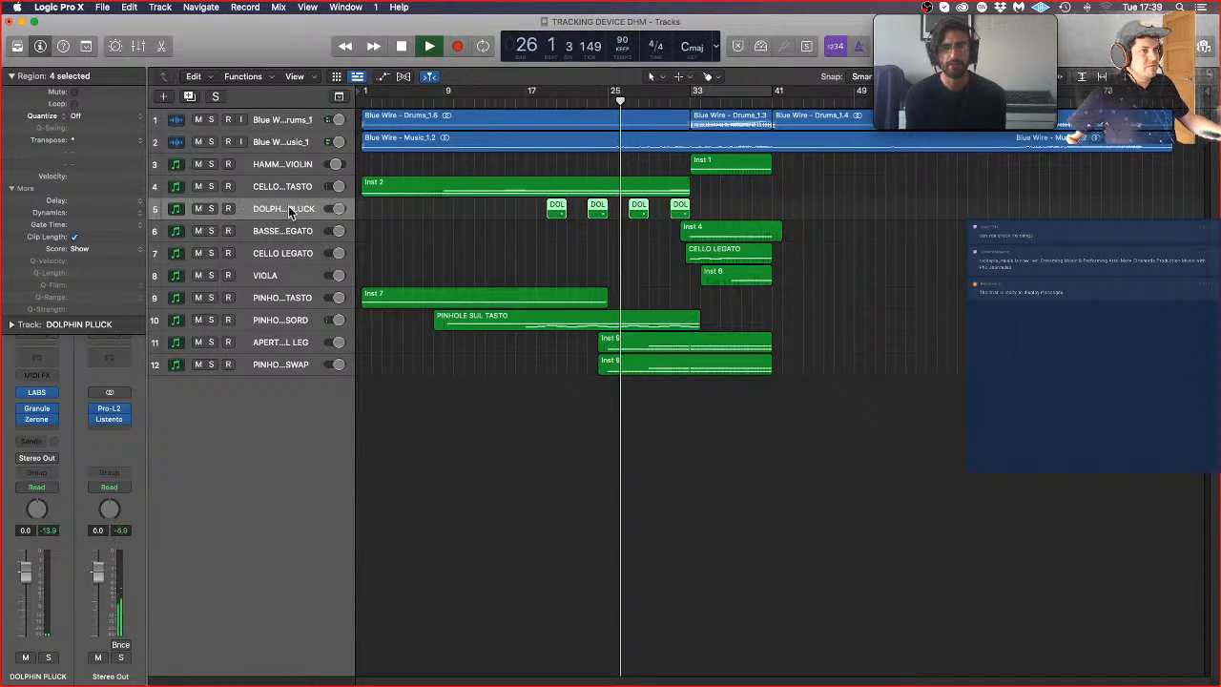
pyautogui.click(41, 428)
pyautogui.moveTo(95, 483)
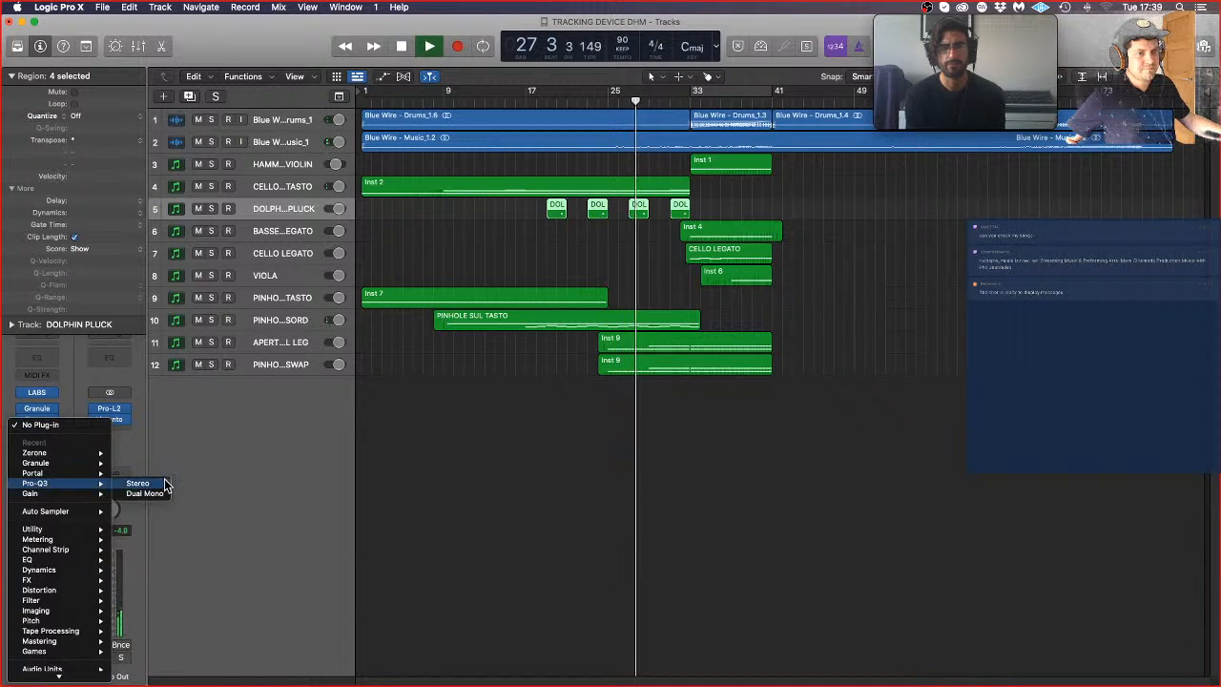
pyautogui.click(170, 483)
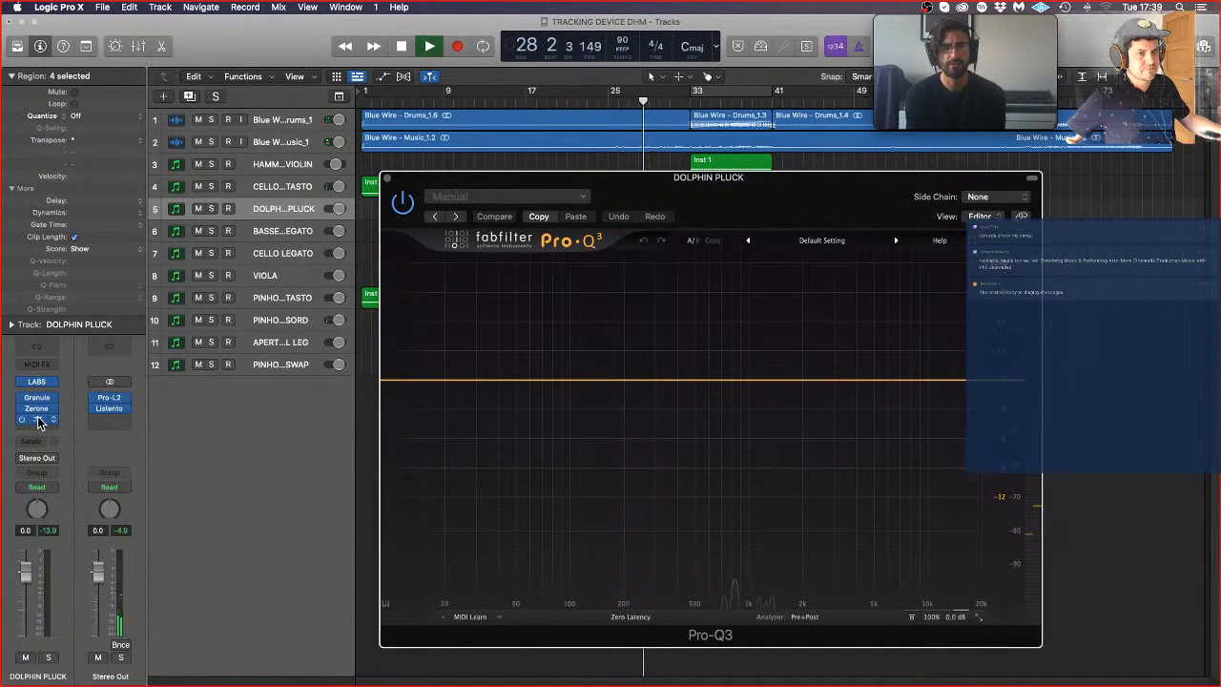
pyautogui.moveTo(39, 422); pyautogui.dragTo(45, 398)
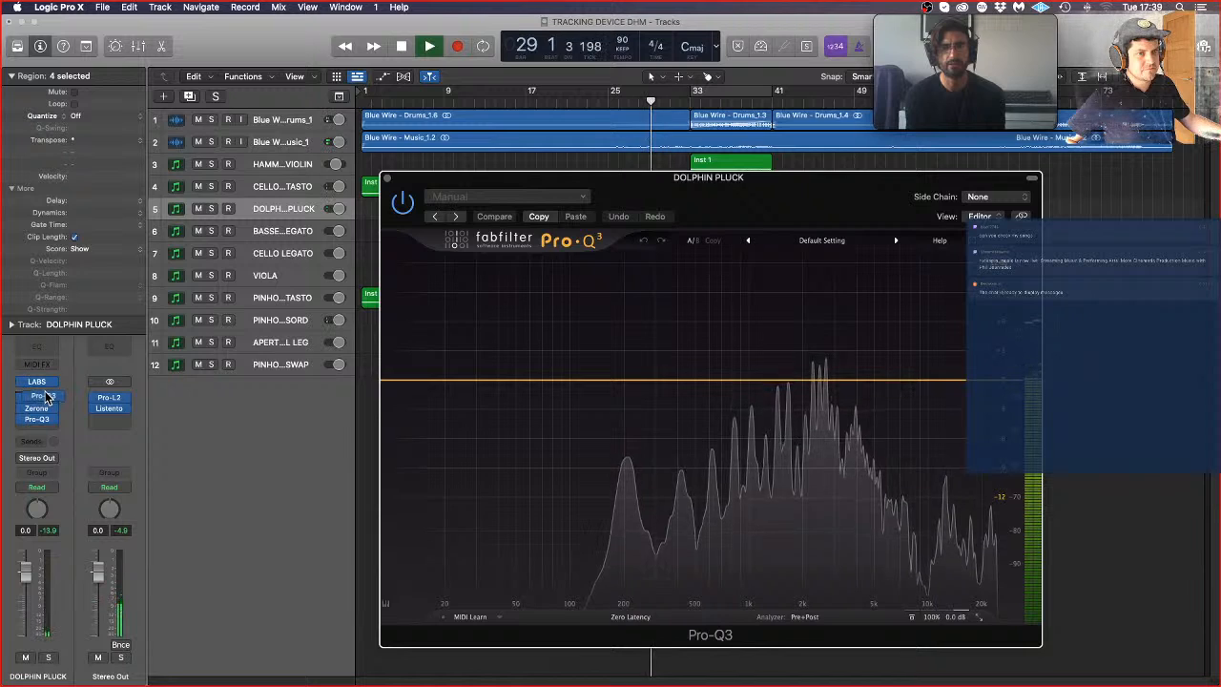
pyautogui.click(43, 402)
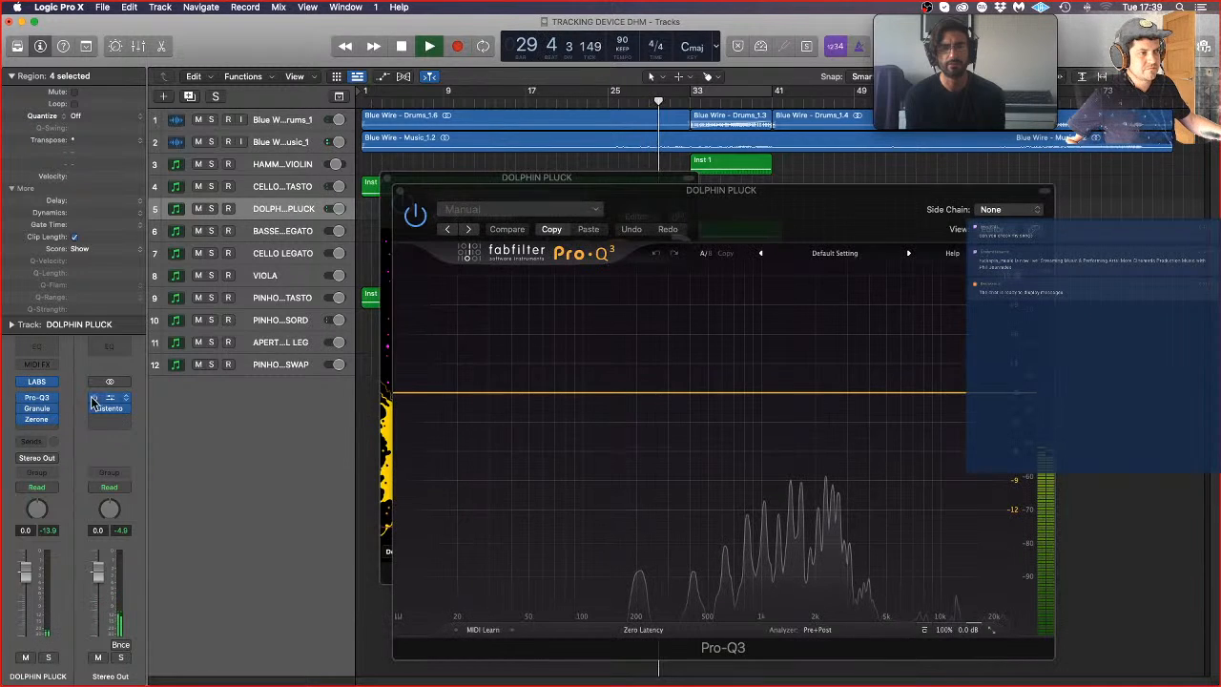
# Step: Add a 24 dB/oct high cut at about 7.3 kHz and an 18 dB/oct low cut at about 413 Hz in Pro-Q3, and close the effect windows
pyautogui.click(1031, 390)
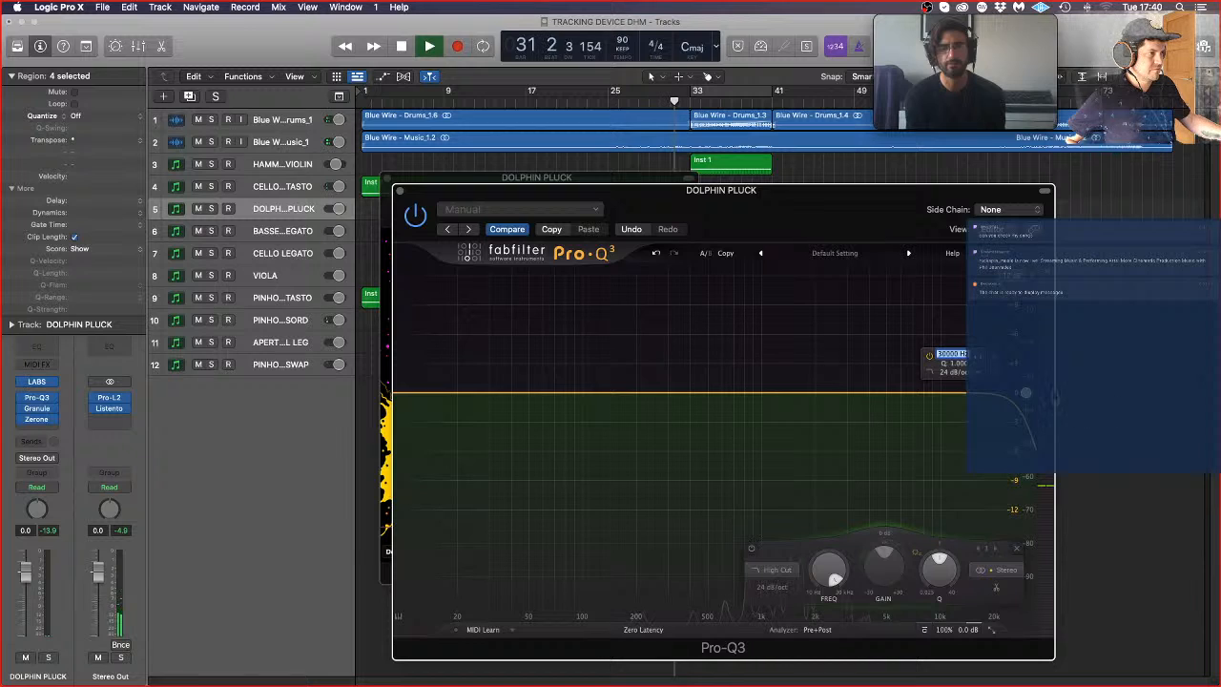
pyautogui.moveTo(1022, 396); pyautogui.dragTo(916, 403)
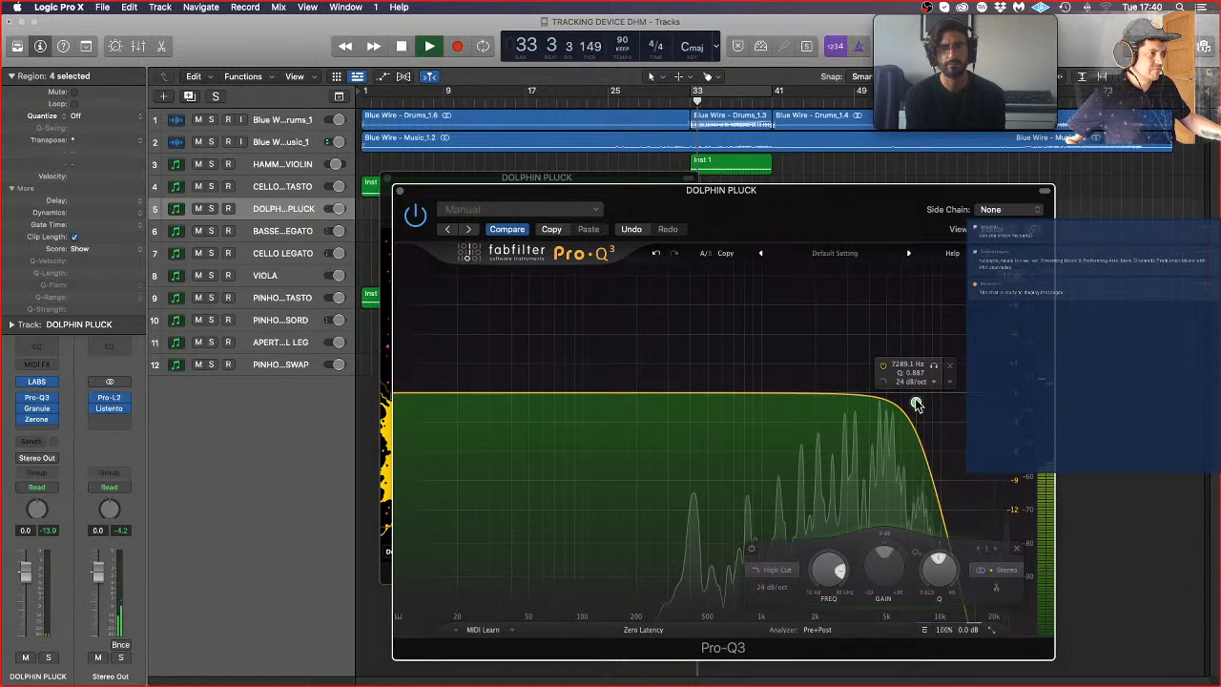
pyautogui.click(402, 396)
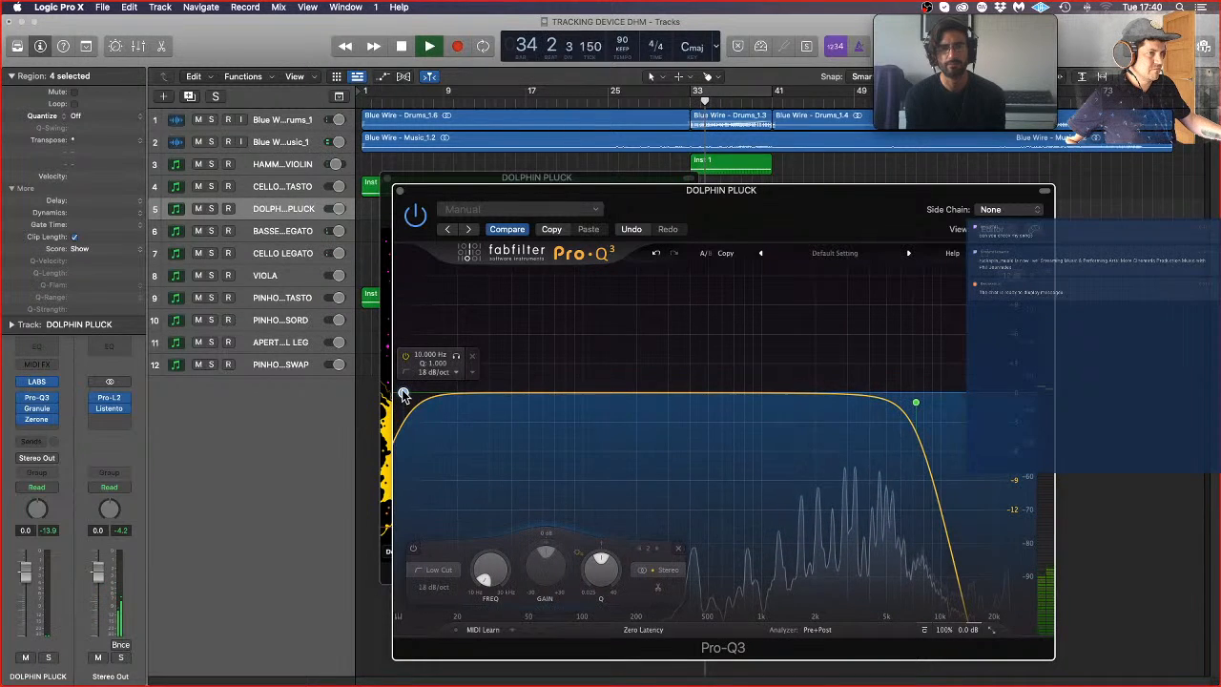
pyautogui.moveTo(431, 392); pyautogui.dragTo(662, 395)
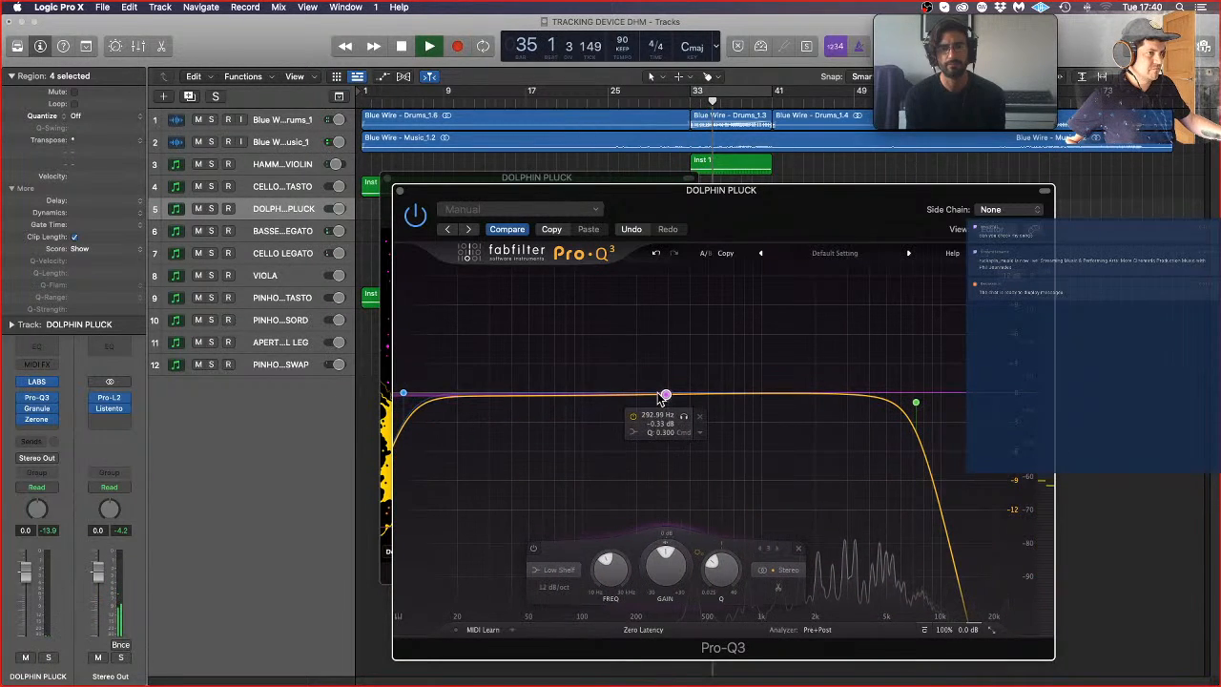
pyautogui.click(799, 548)
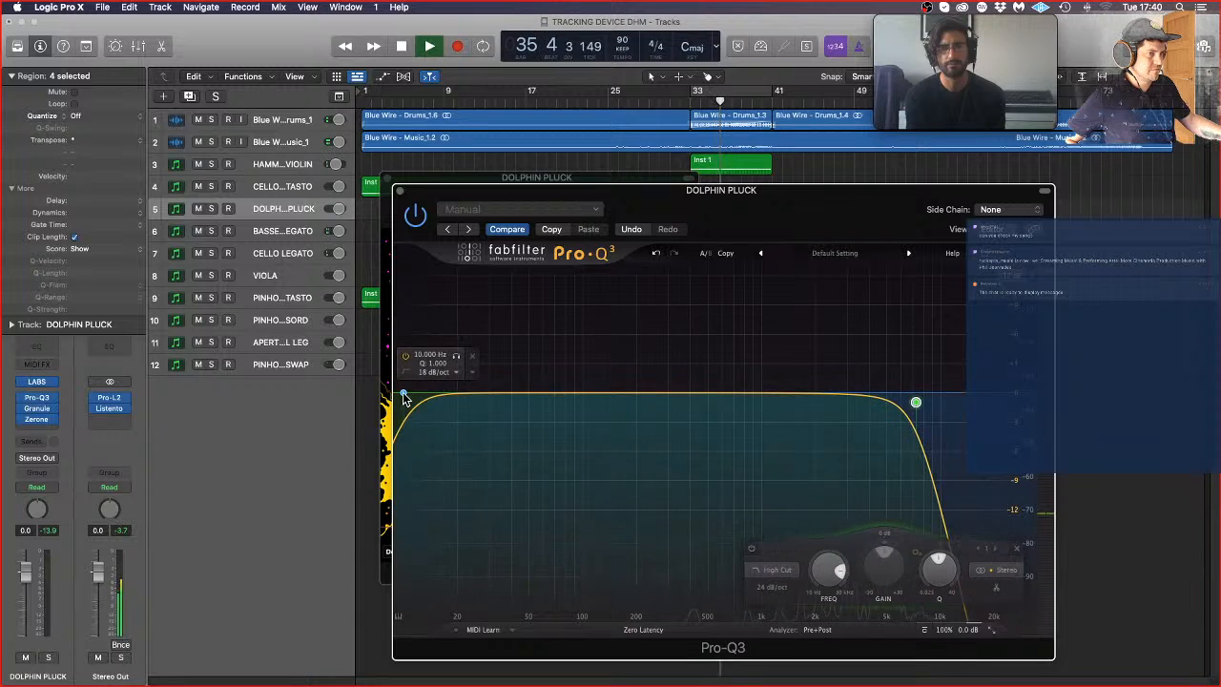
pyautogui.moveTo(403, 392); pyautogui.dragTo(693, 407)
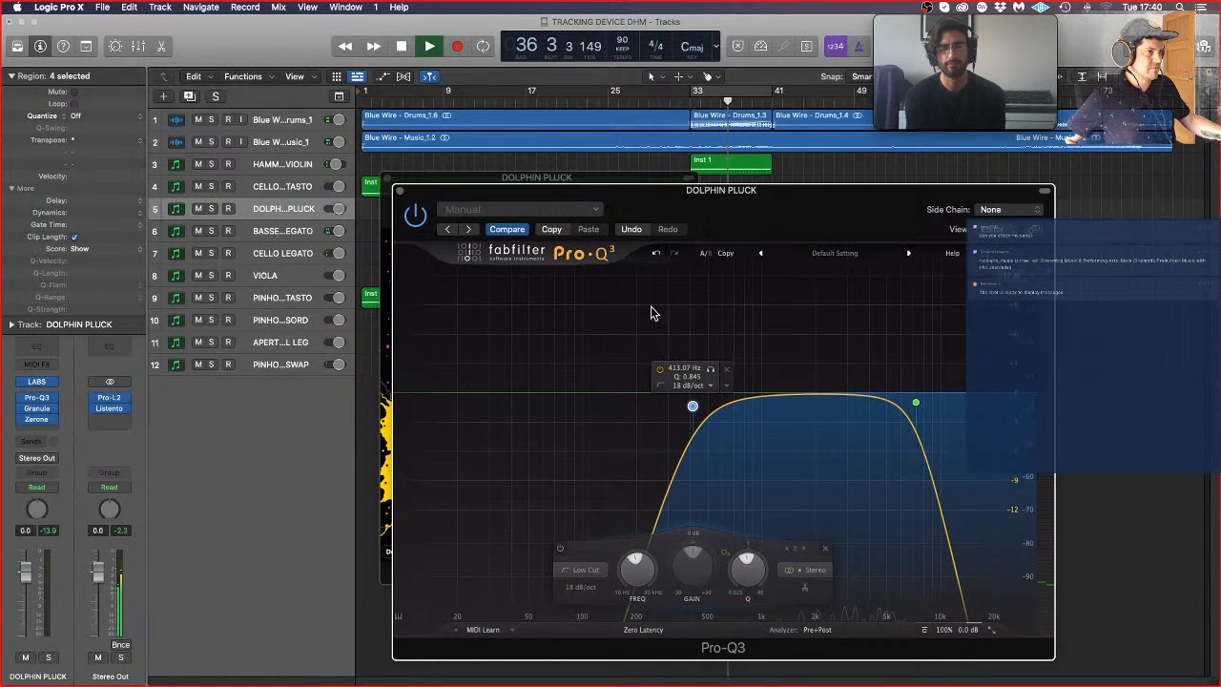
pyautogui.click(401, 193)
pyautogui.click(391, 180)
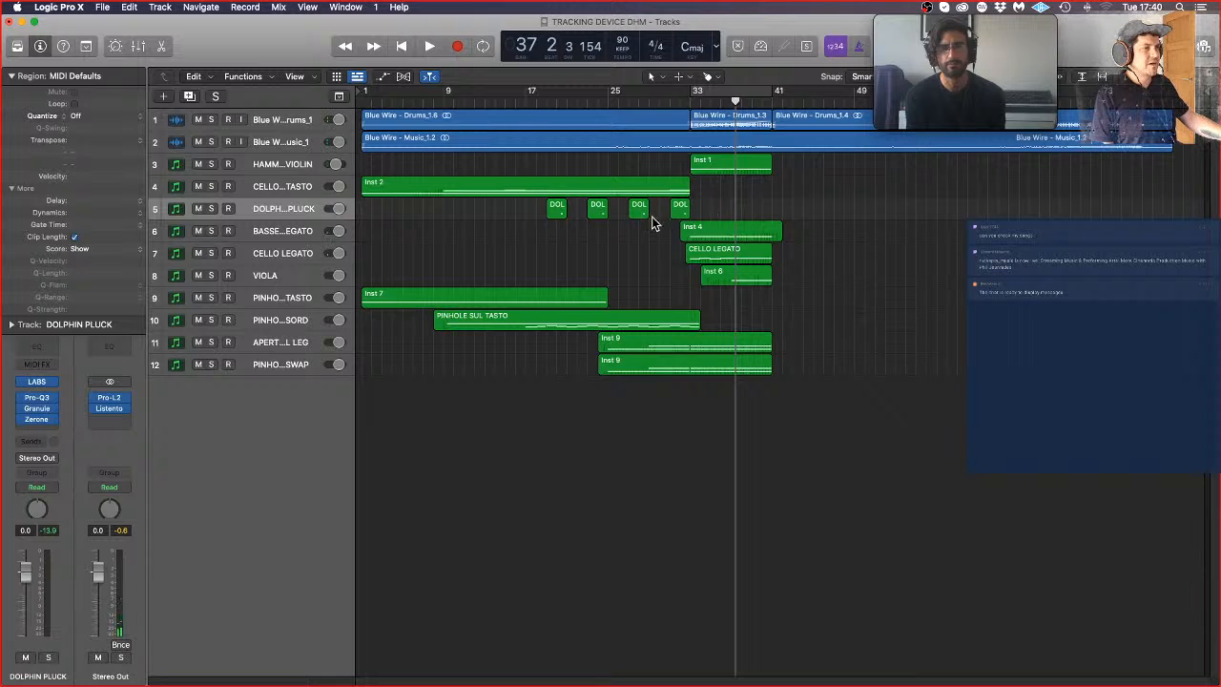
# Step: Copy the first DOLPHIN PLUCK region into the gap after bar 33 and play the arrangement from about bar 16
pyautogui.moveTo(558, 212); pyautogui.dragTo(725, 205)
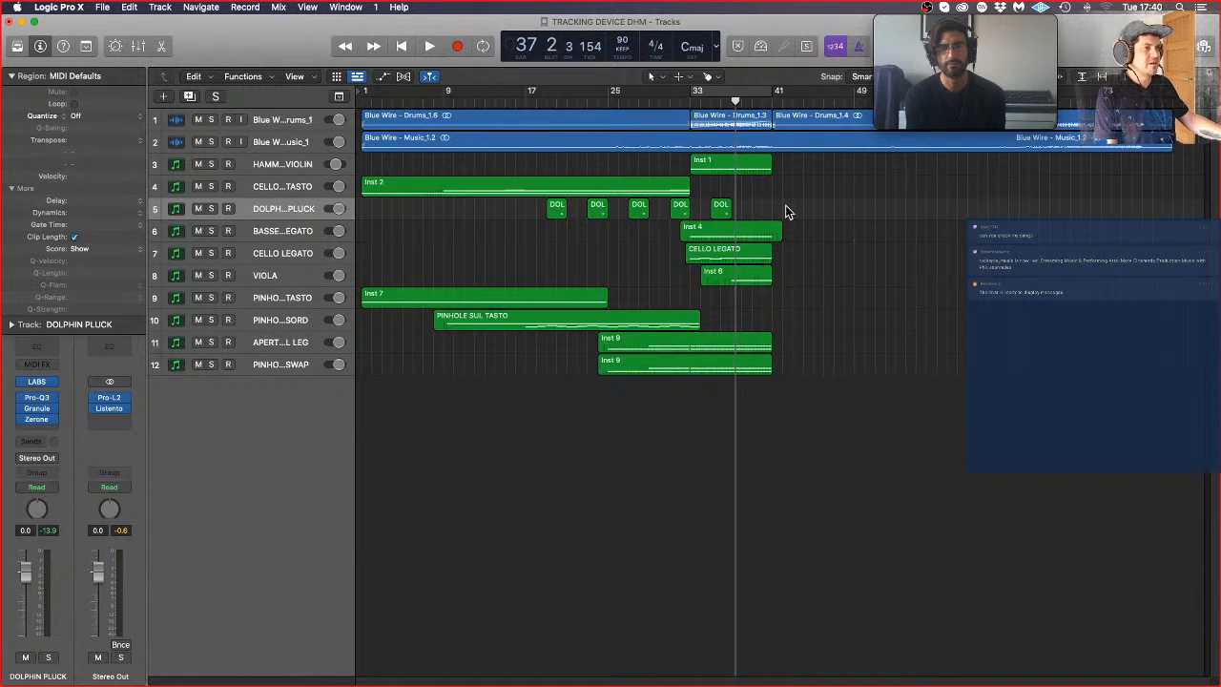
pyautogui.click(524, 107)
pyautogui.press('space')
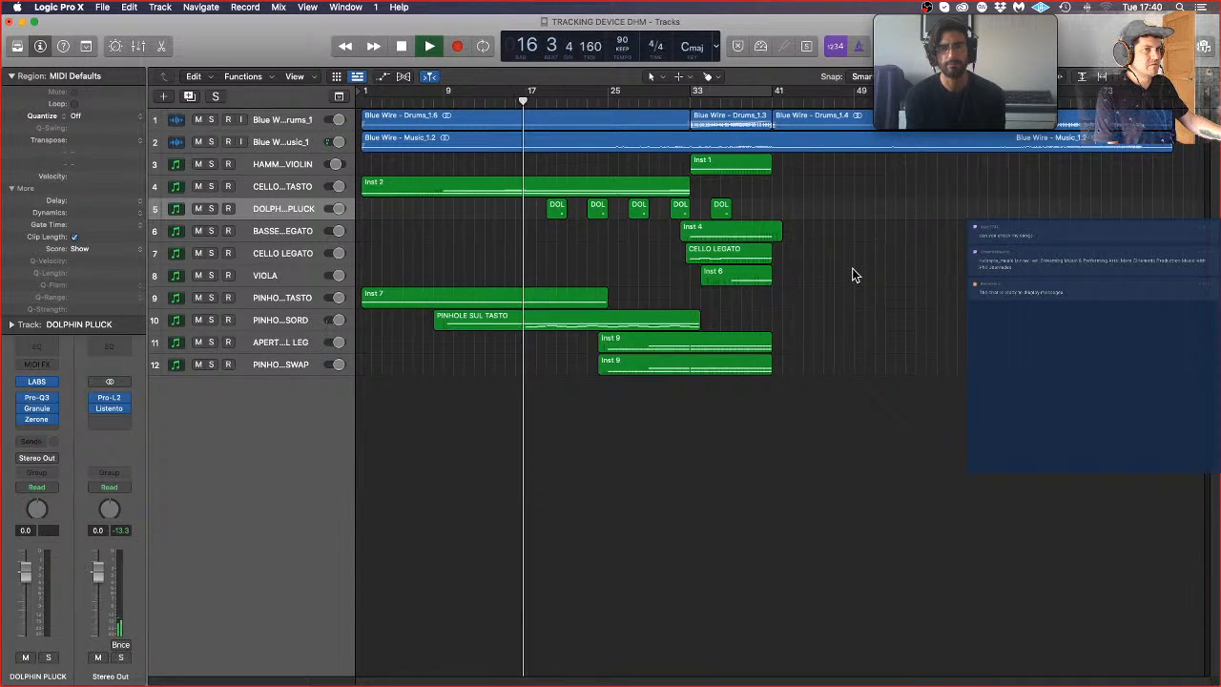
# Step: Switch to Safari to check the Restream live dashboard, and return to Logic Pro X
pyautogui.click(3, 168)
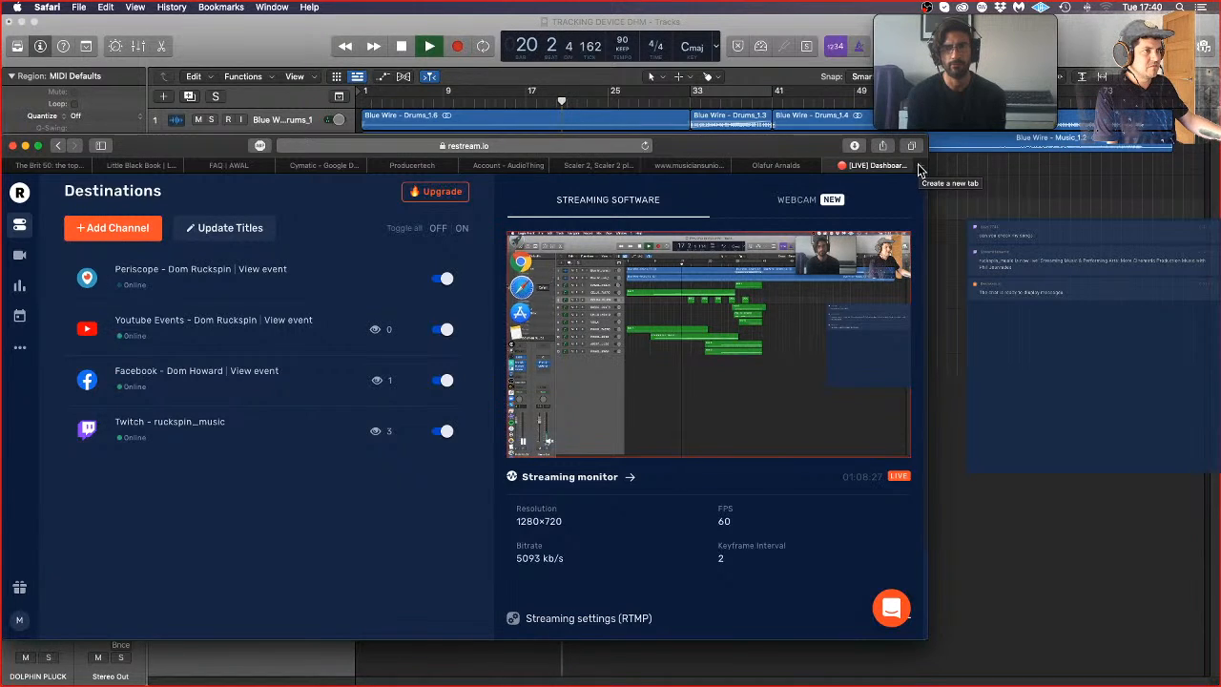
pyautogui.click(1011, 284)
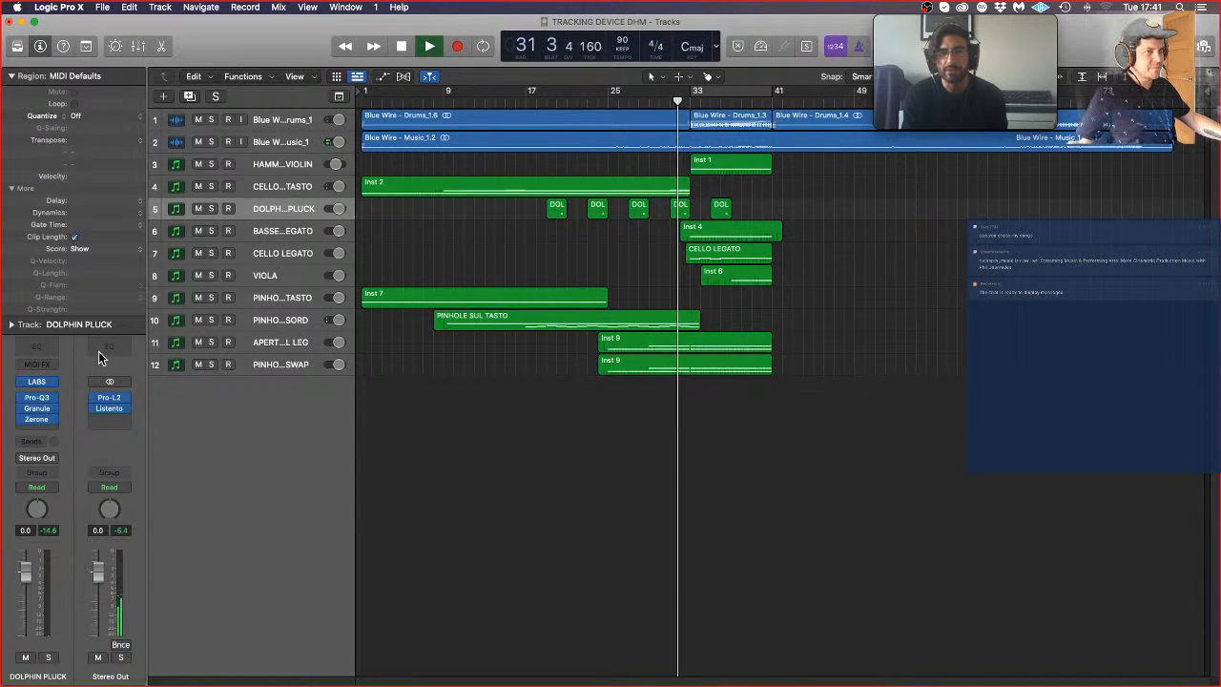
# Step: Lower Granule's Mix and Zerone's Blend and Time 2 slightly on DOLPHIN PLUCK during playback, and close Zerone's window
pyautogui.click(36, 408)
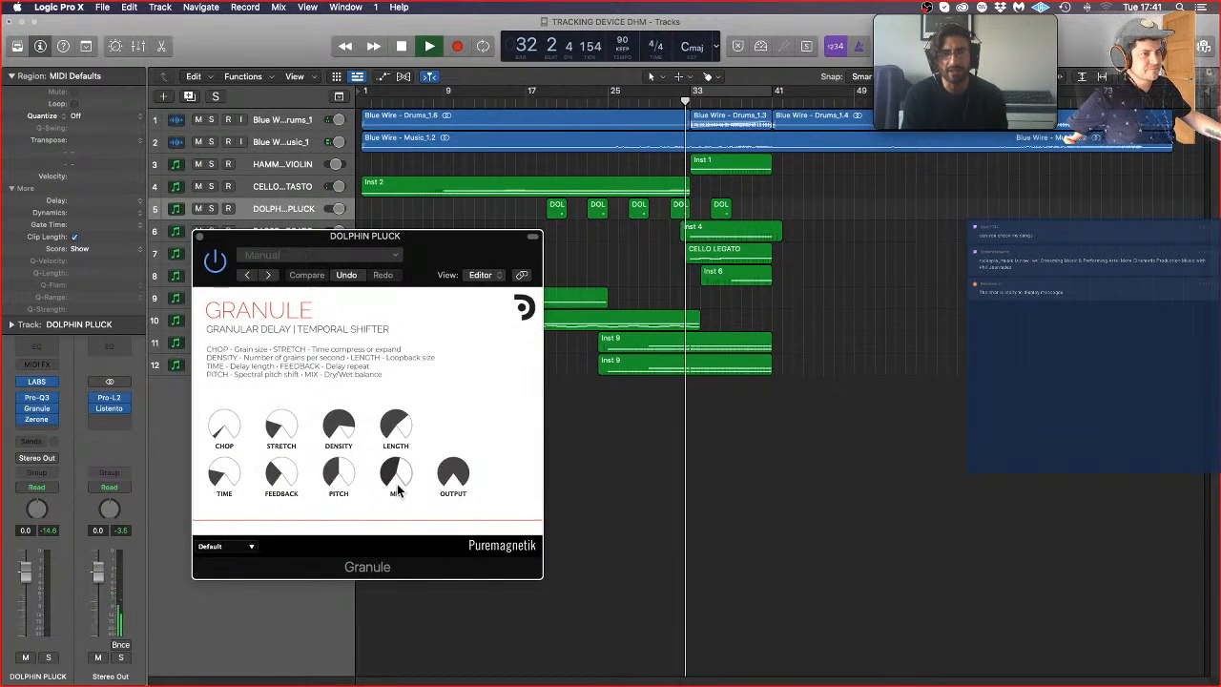
pyautogui.moveTo(398, 485); pyautogui.dragTo(398, 482)
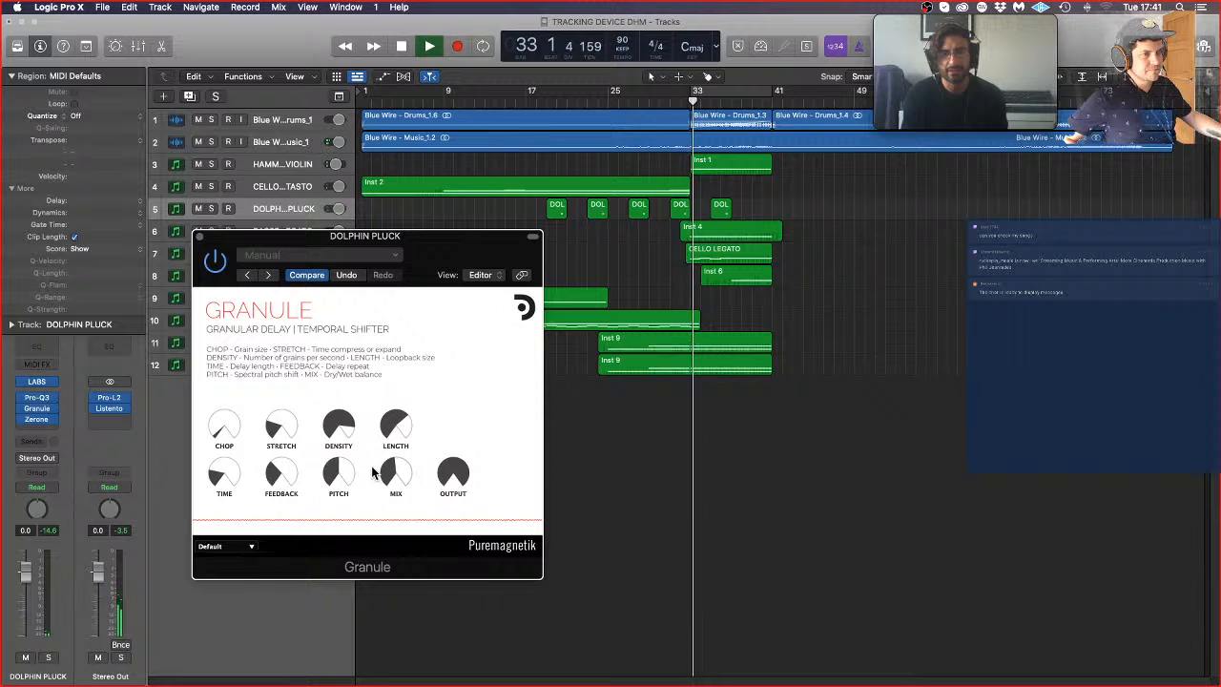
pyautogui.click(36, 418)
pyautogui.click(603, 439)
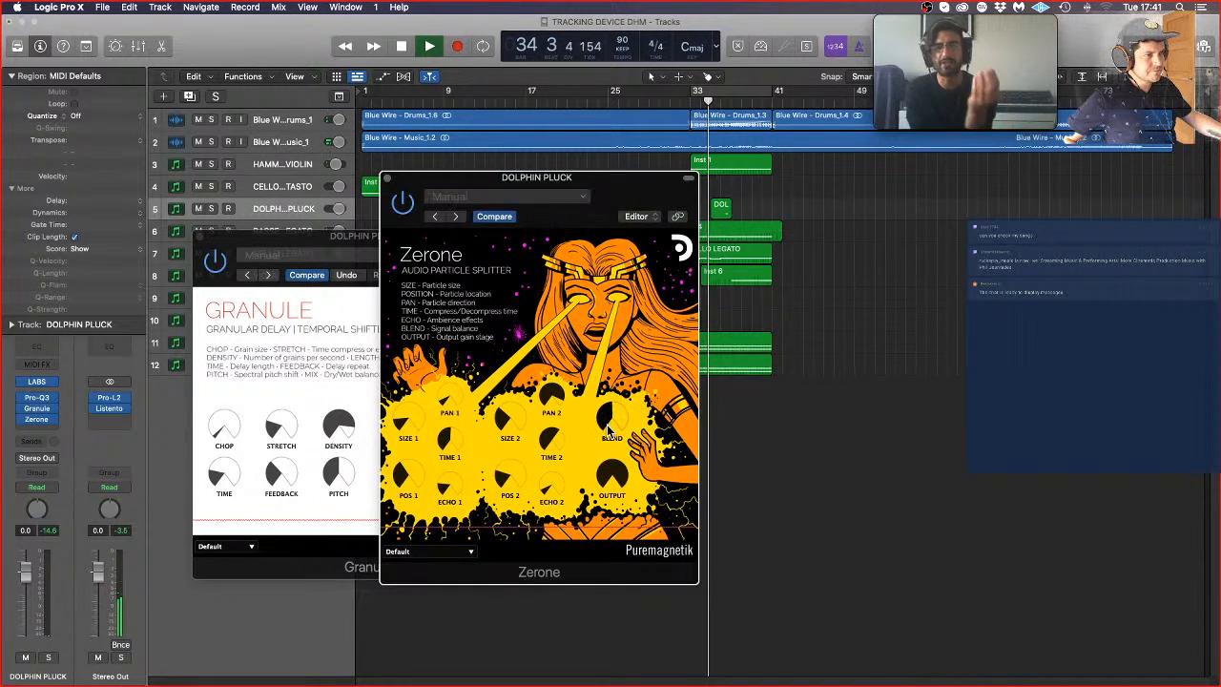
pyautogui.click(291, 406)
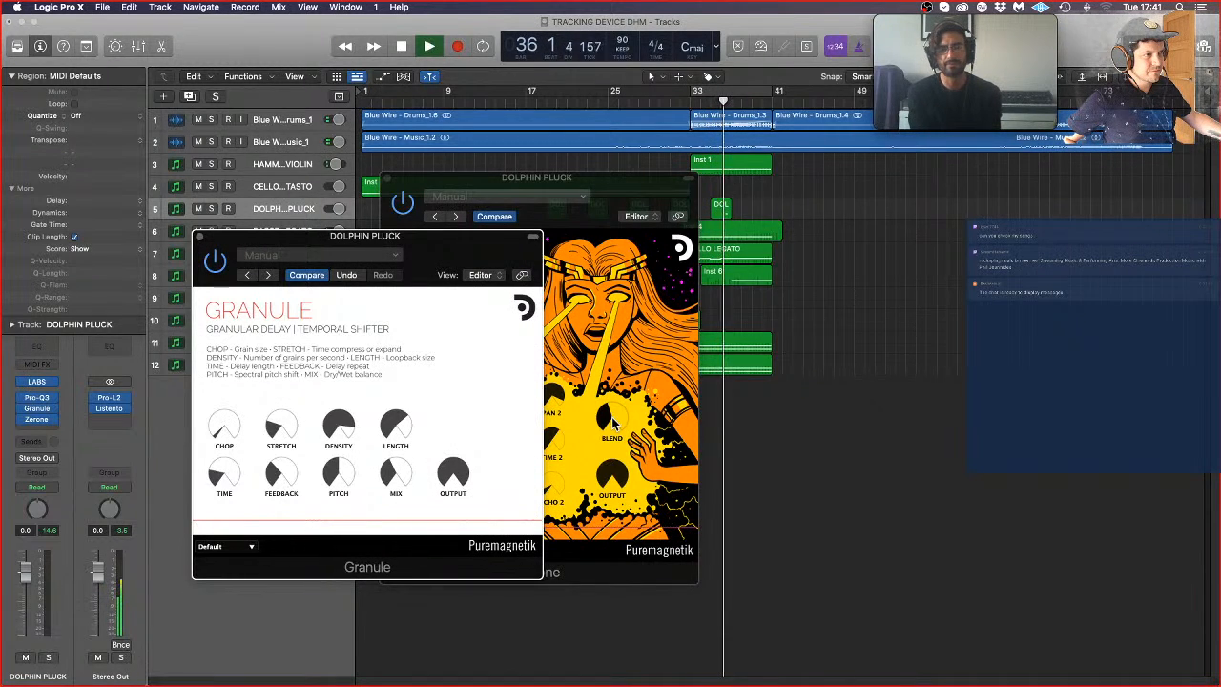
pyautogui.click(610, 420)
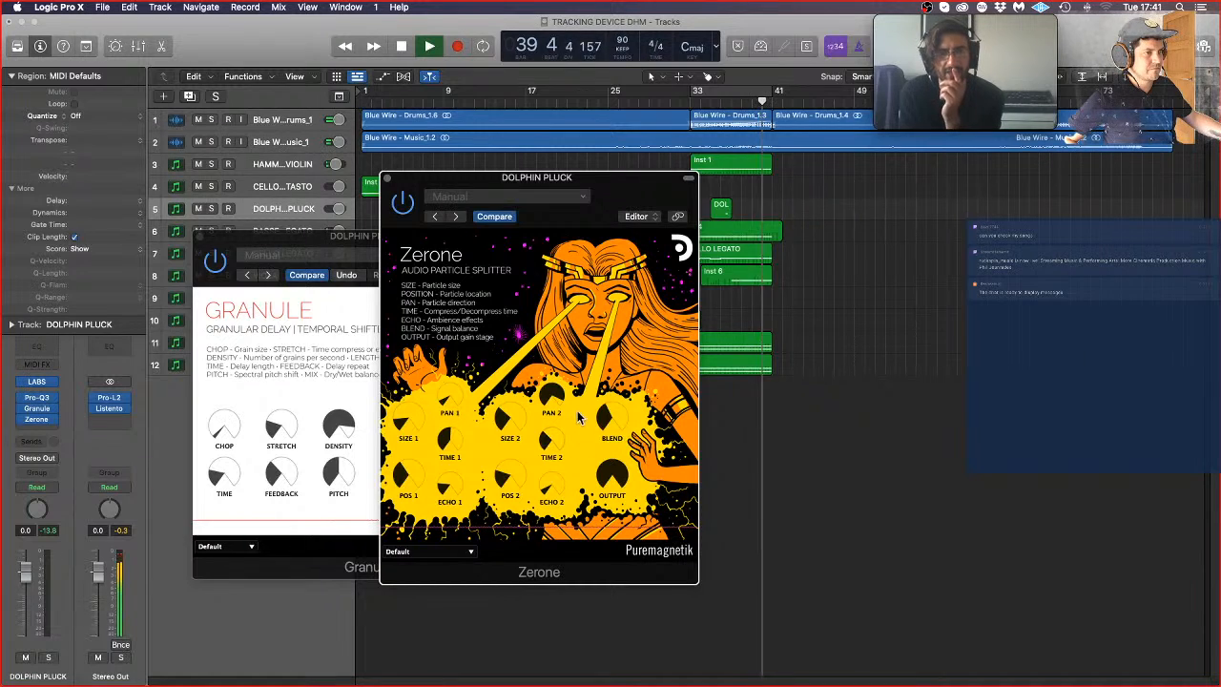
pyautogui.click(386, 181)
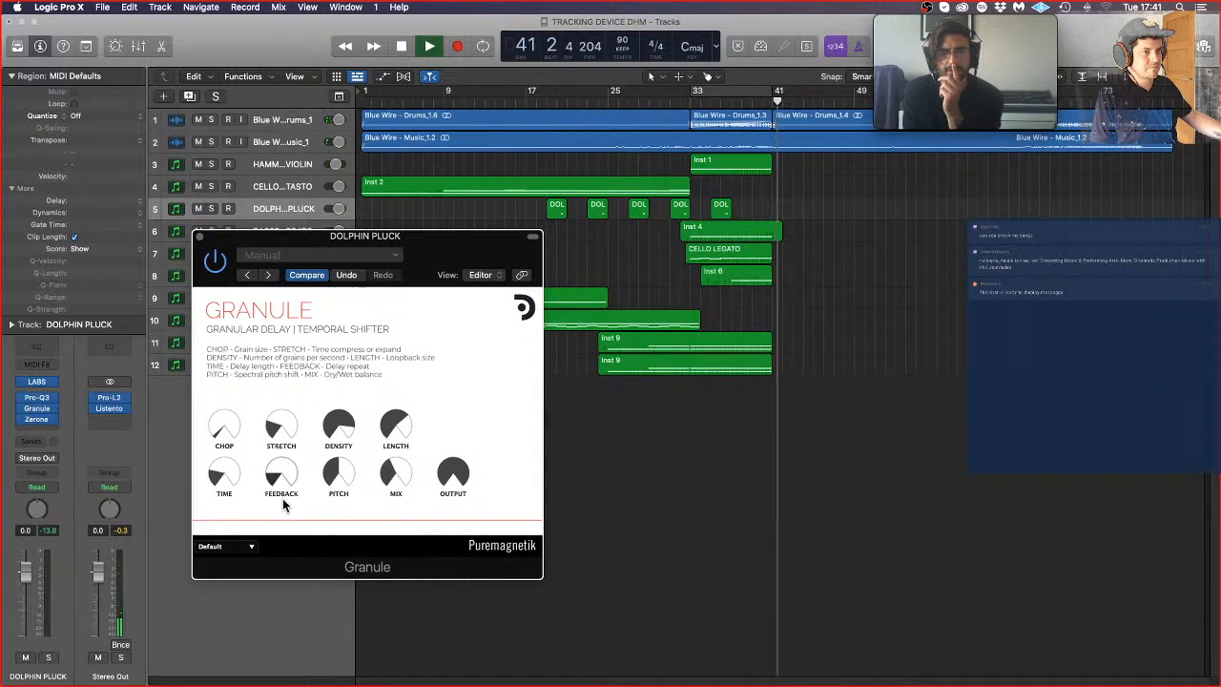
# Step: Replay from about bar 17, lower Granule's Feedback, raise Zerone's Pos 2, and close both effect windows
pyautogui.click(537, 101)
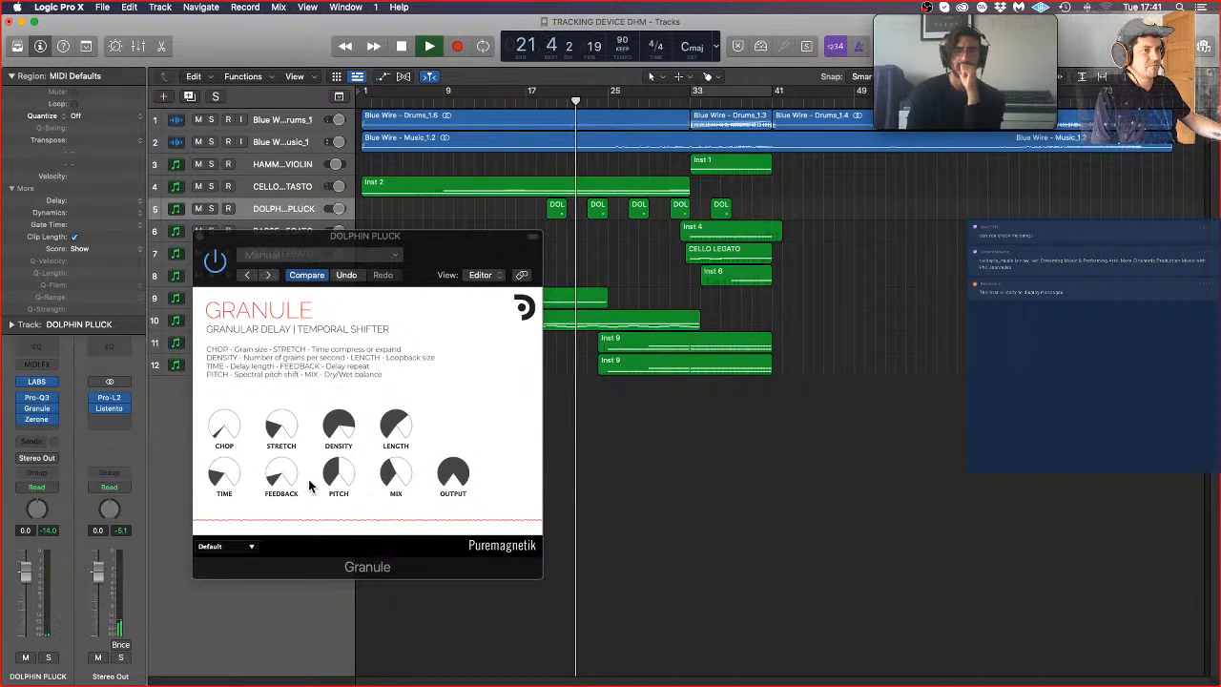
pyautogui.click(36, 418)
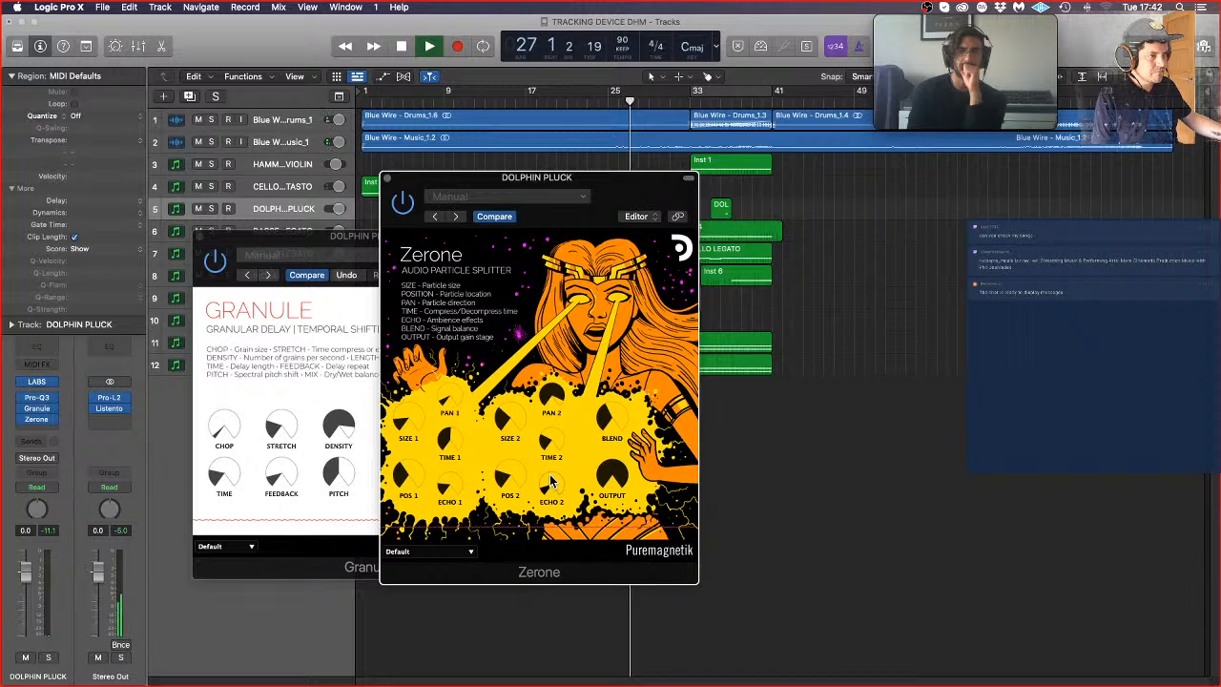
pyautogui.moveTo(510, 478); pyautogui.dragTo(513, 417)
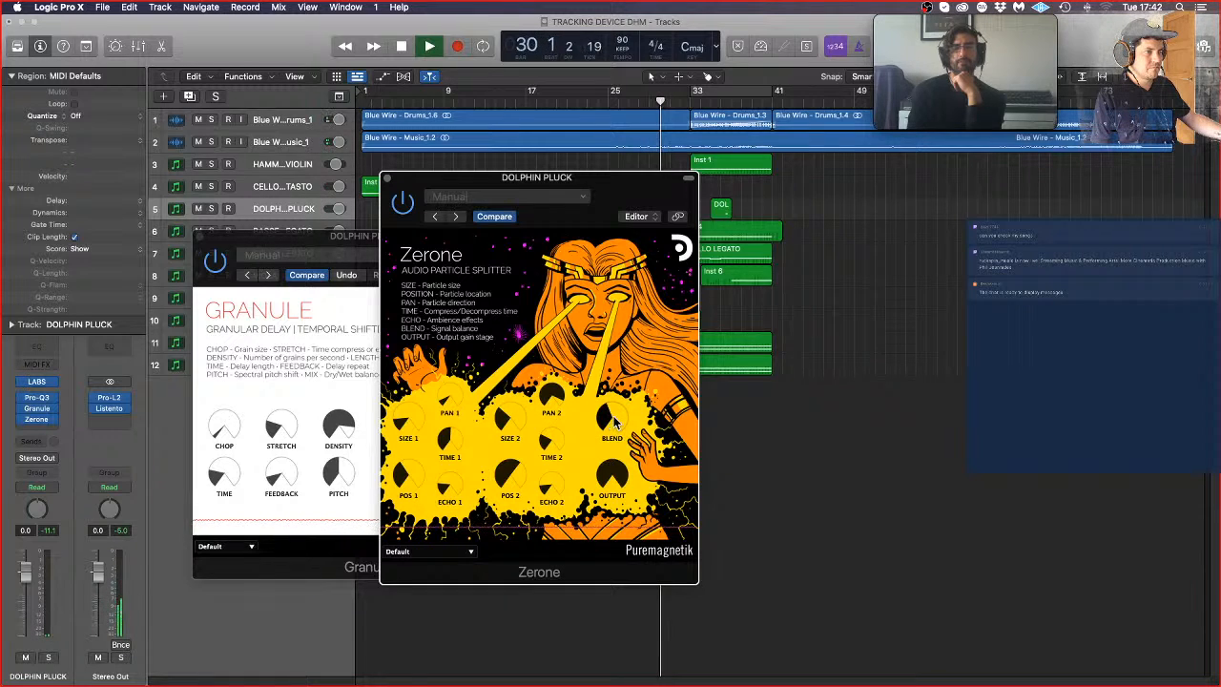
pyautogui.click(387, 179)
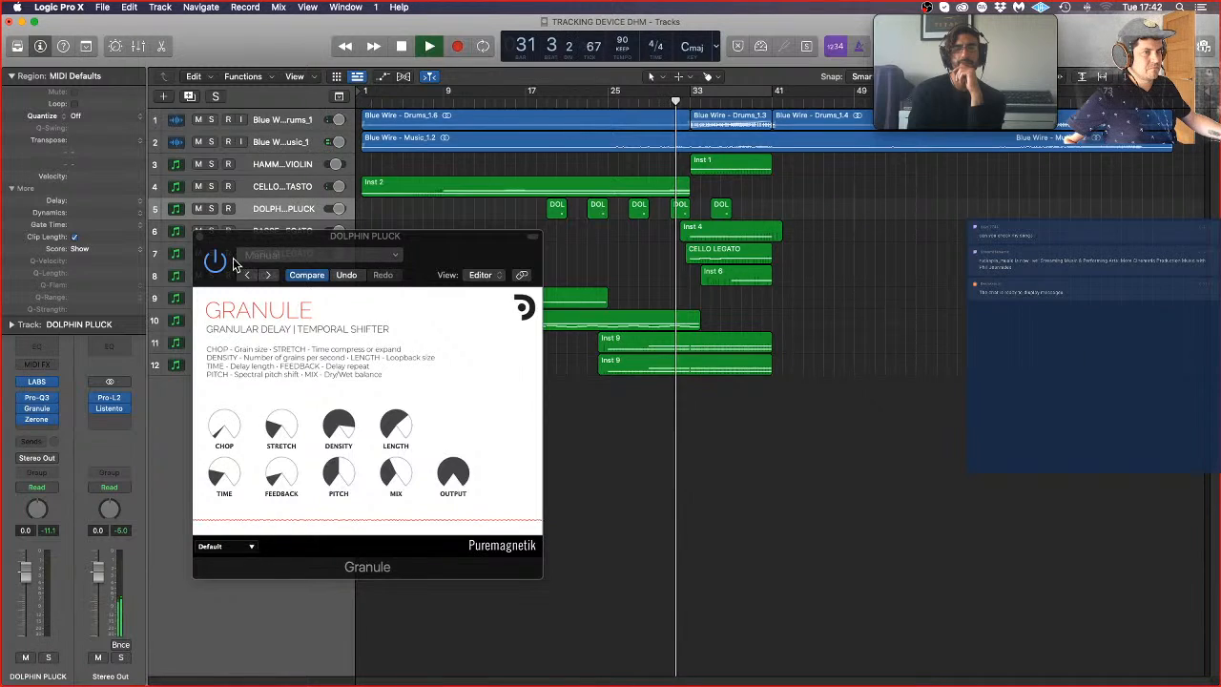
pyautogui.click(396, 473)
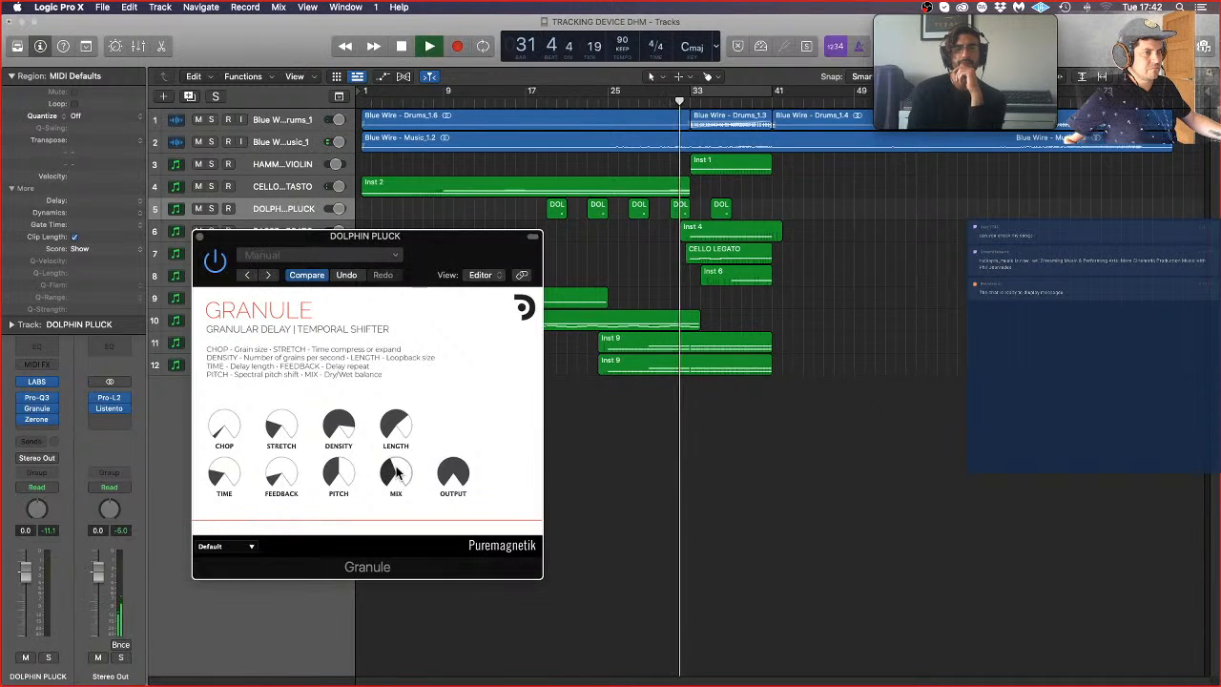
pyautogui.click(199, 238)
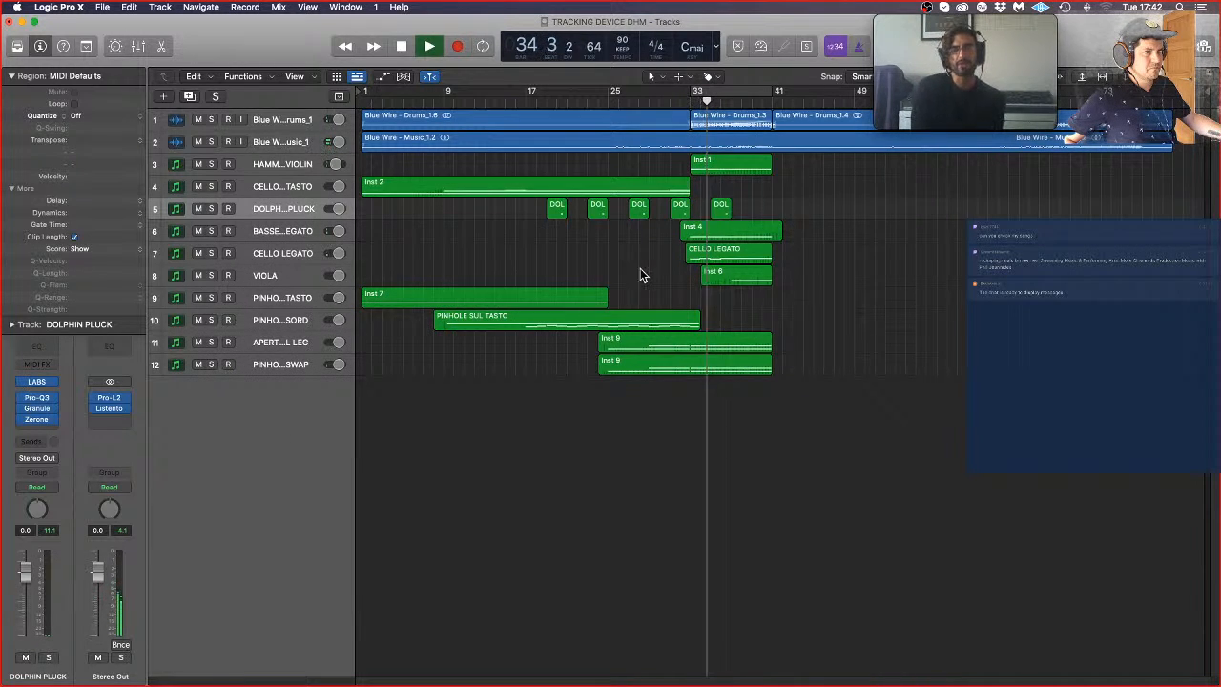
# Step: Add a bell cut in DOLPHIN PLUCK's Pro-Q3 at about 2.5 kHz with about -8.6 dB gain and a Q of about 2.7
pyautogui.click(38, 401)
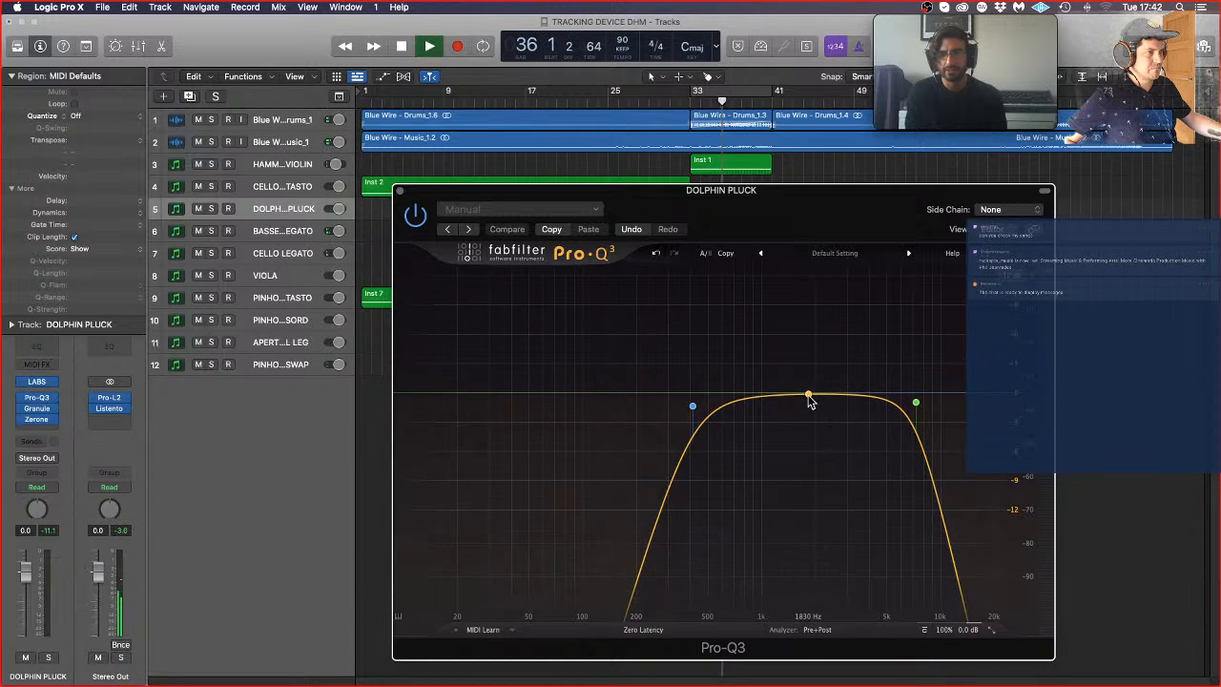
pyautogui.click(811, 414)
pyautogui.moveTo(811, 416); pyautogui.dragTo(835, 446)
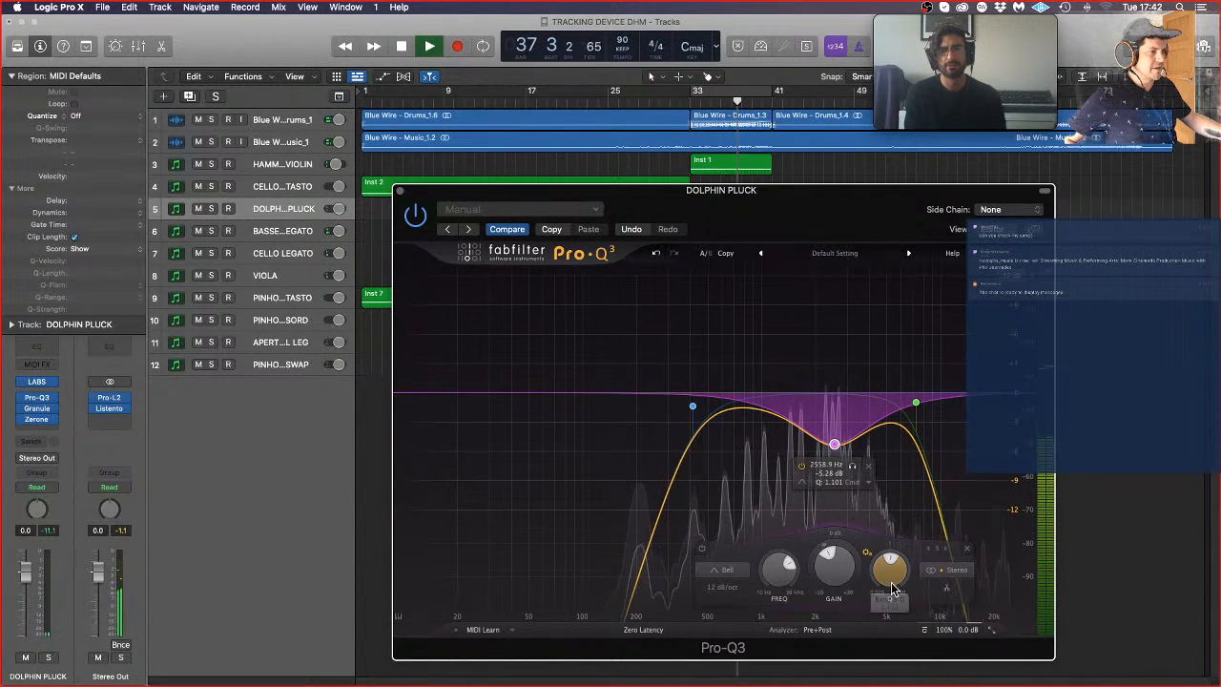
pyautogui.moveTo(889, 569); pyautogui.dragTo(889, 563)
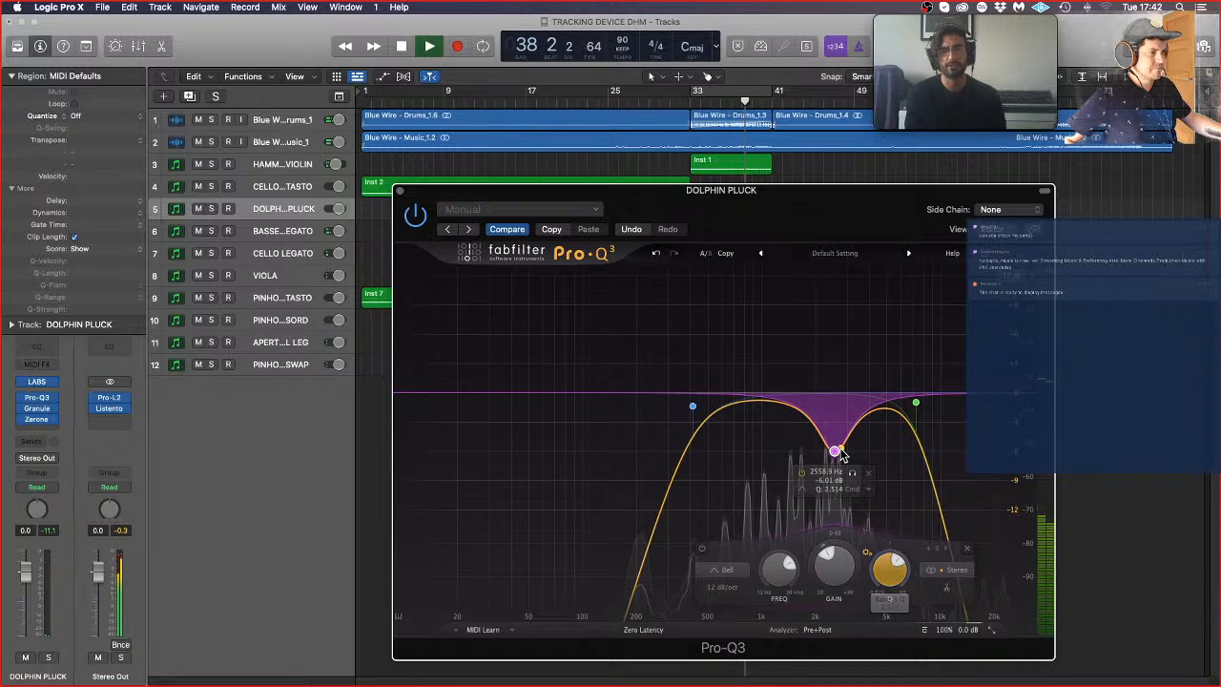
pyautogui.moveTo(835, 449); pyautogui.dragTo(834, 479)
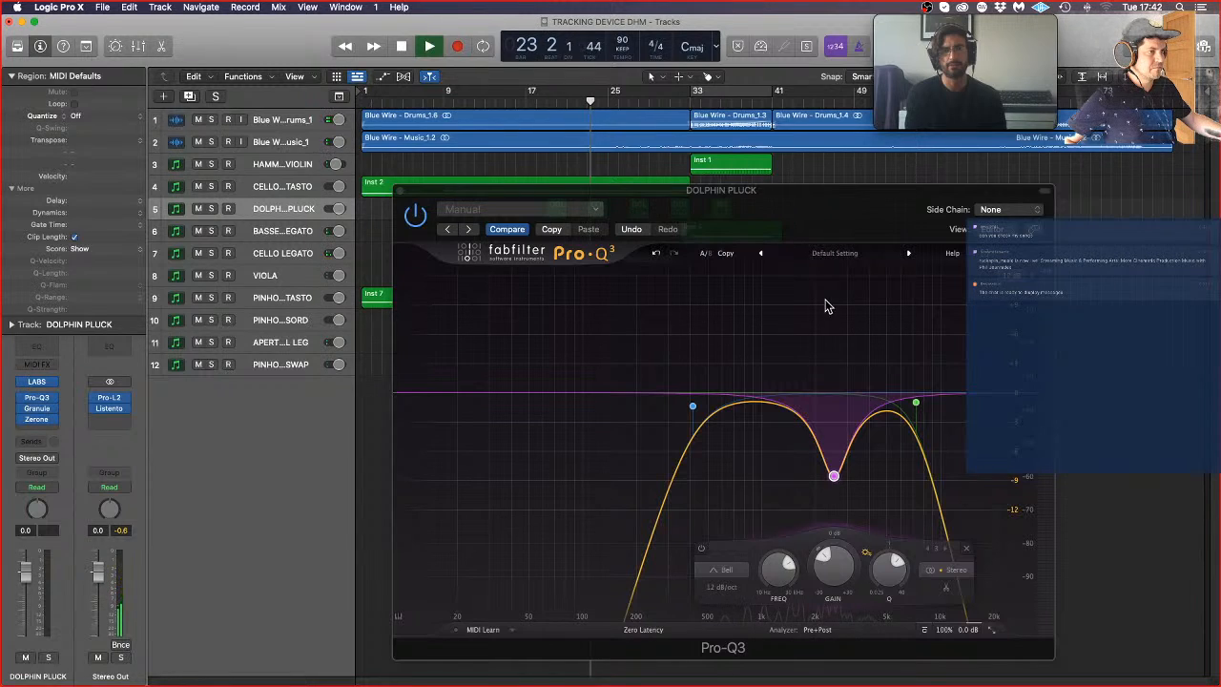
# Step: Lower the high cut to about 6 kHz and add a slight dynamic bell cut just above 1 kHz with a Q of about 3
pyautogui.moveTo(916, 408); pyautogui.dragTo(903, 401)
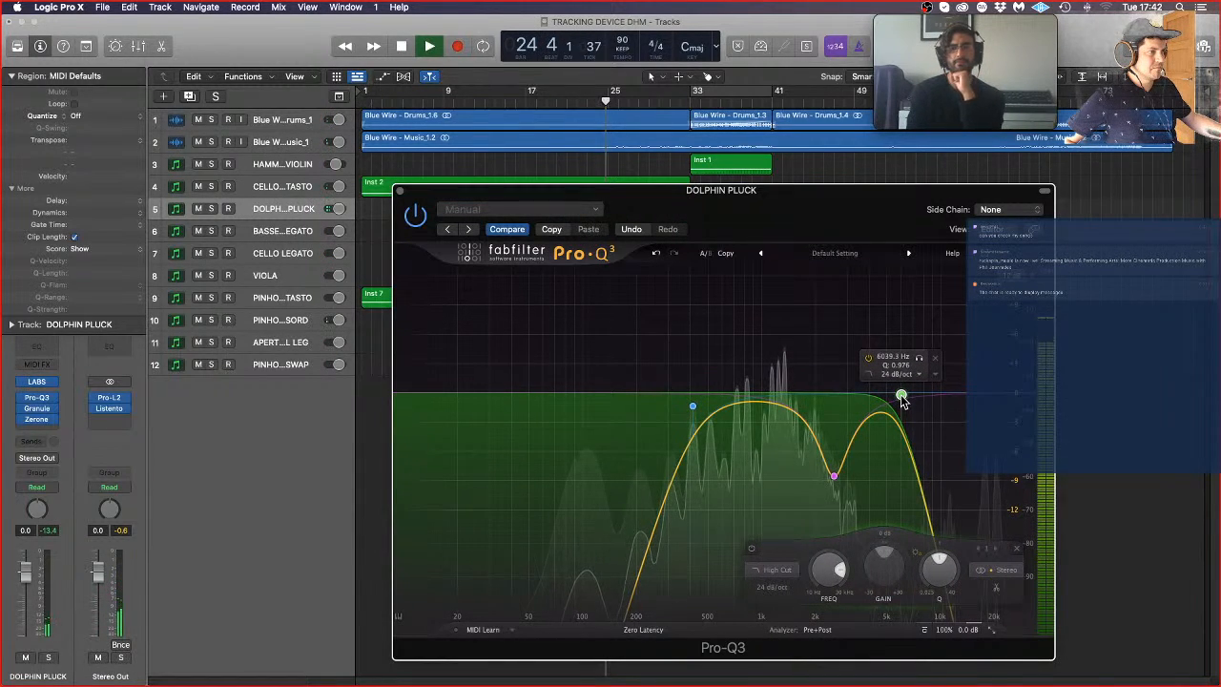
pyautogui.click(779, 407)
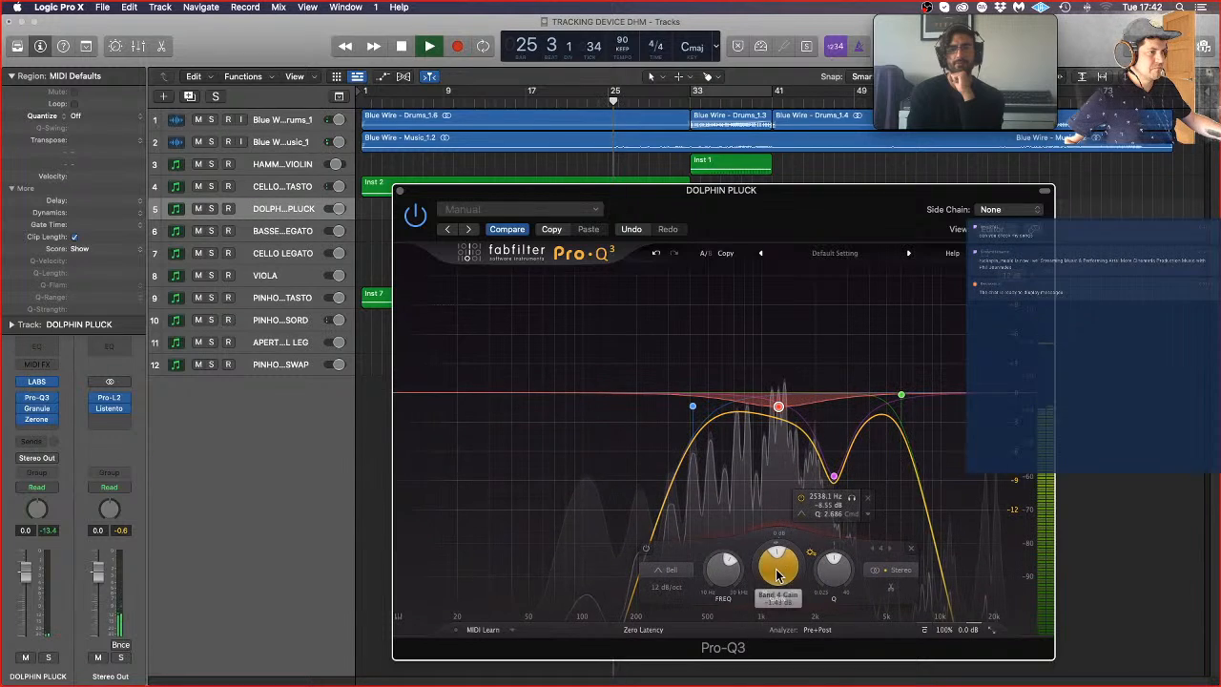
pyautogui.moveTo(760, 584); pyautogui.dragTo(761, 620)
pyautogui.moveTo(823, 588); pyautogui.dragTo(841, 546)
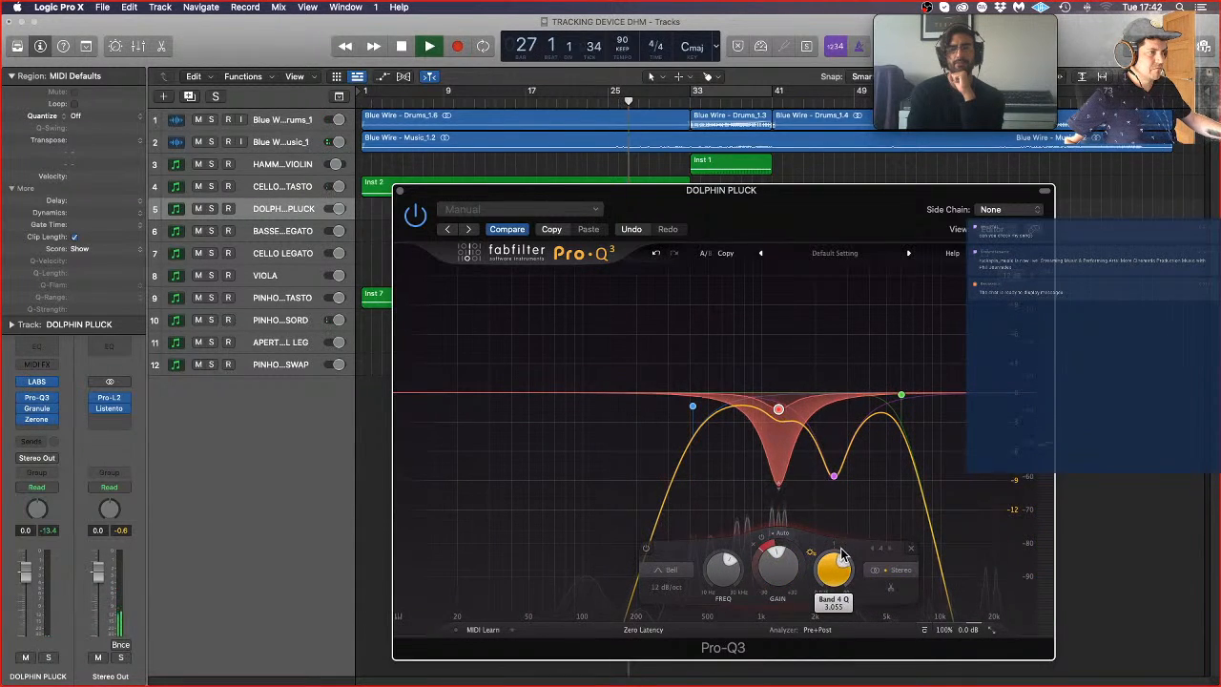
# Step: Make the 2.5 kHz bell dynamic with a shallower gain, a dynamic range of about -4.9 dB and a narrower Q
pyautogui.click(834, 475)
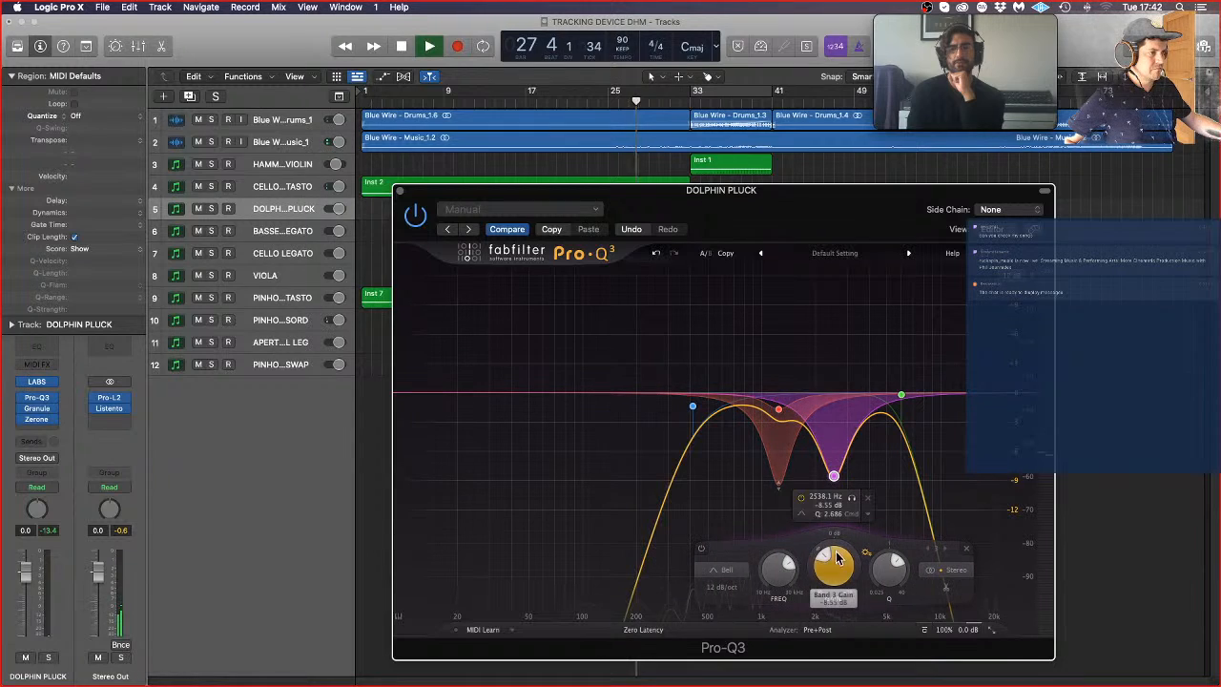
pyautogui.moveTo(836, 568); pyautogui.dragTo(810, 599)
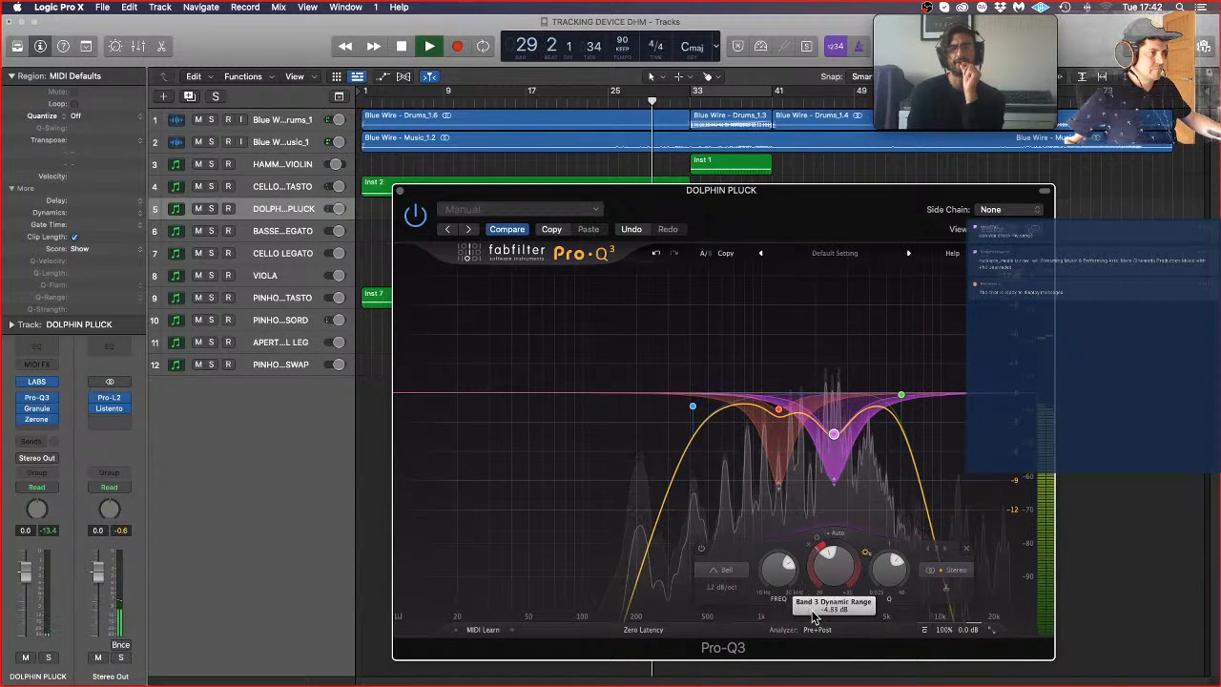
pyautogui.moveTo(886, 576); pyautogui.dragTo(885, 571)
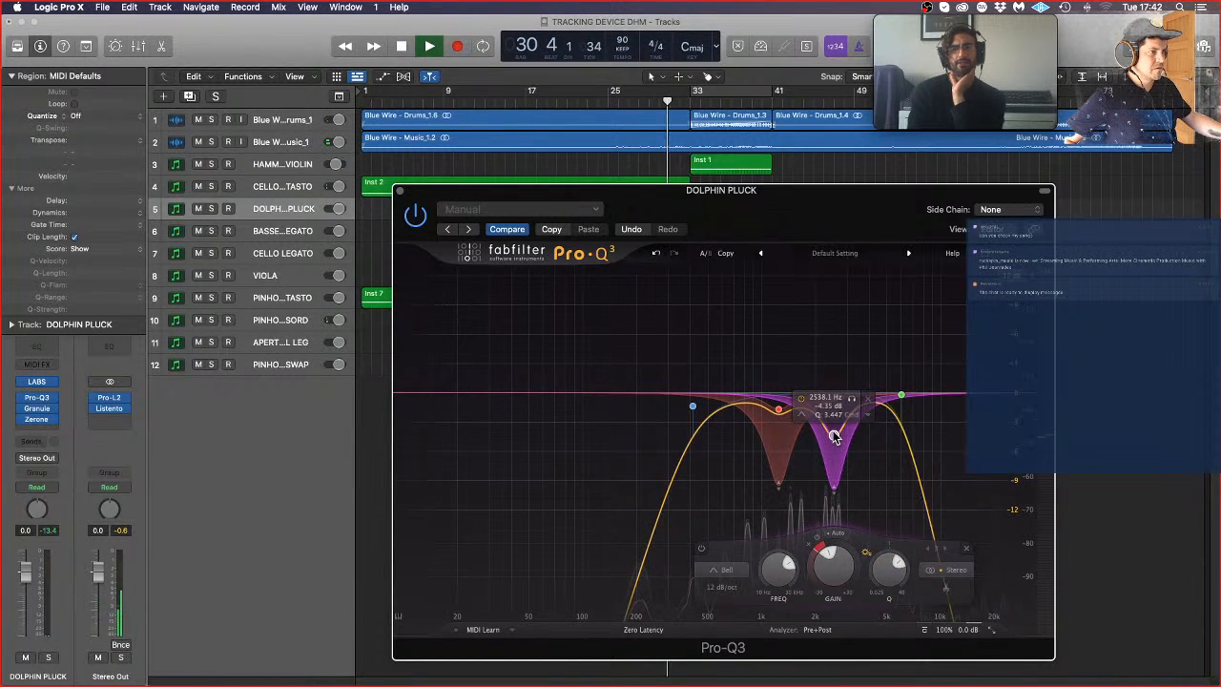
# Step: Open DOLPHIN PLUCK's Granule and Zerone effects, lower Zerone's Size 2 and Pos 2, and raise its Time 2
pyautogui.click(37, 409)
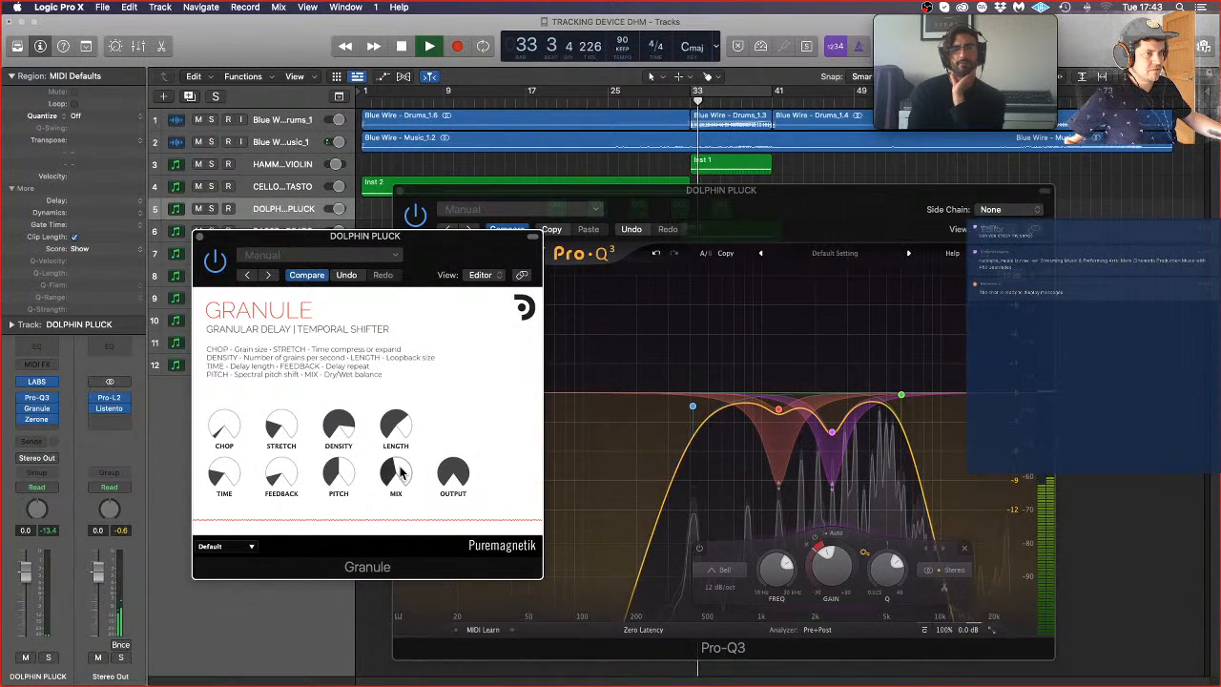
pyautogui.click(36, 420)
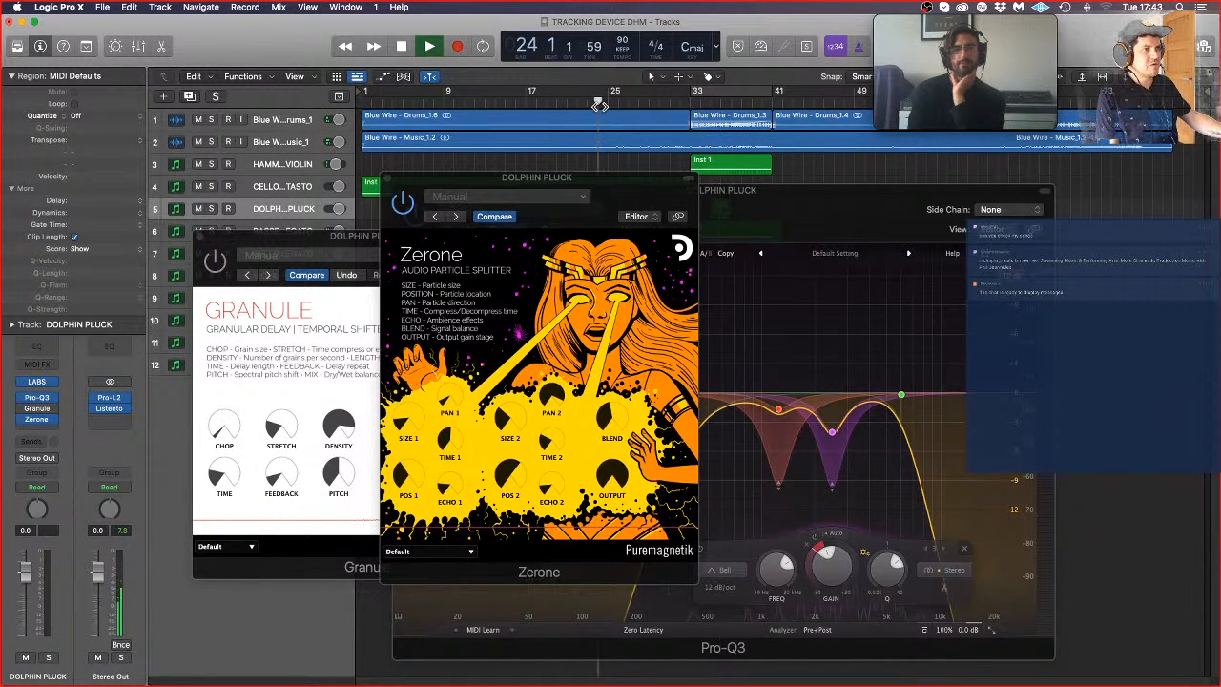
pyautogui.click(513, 472)
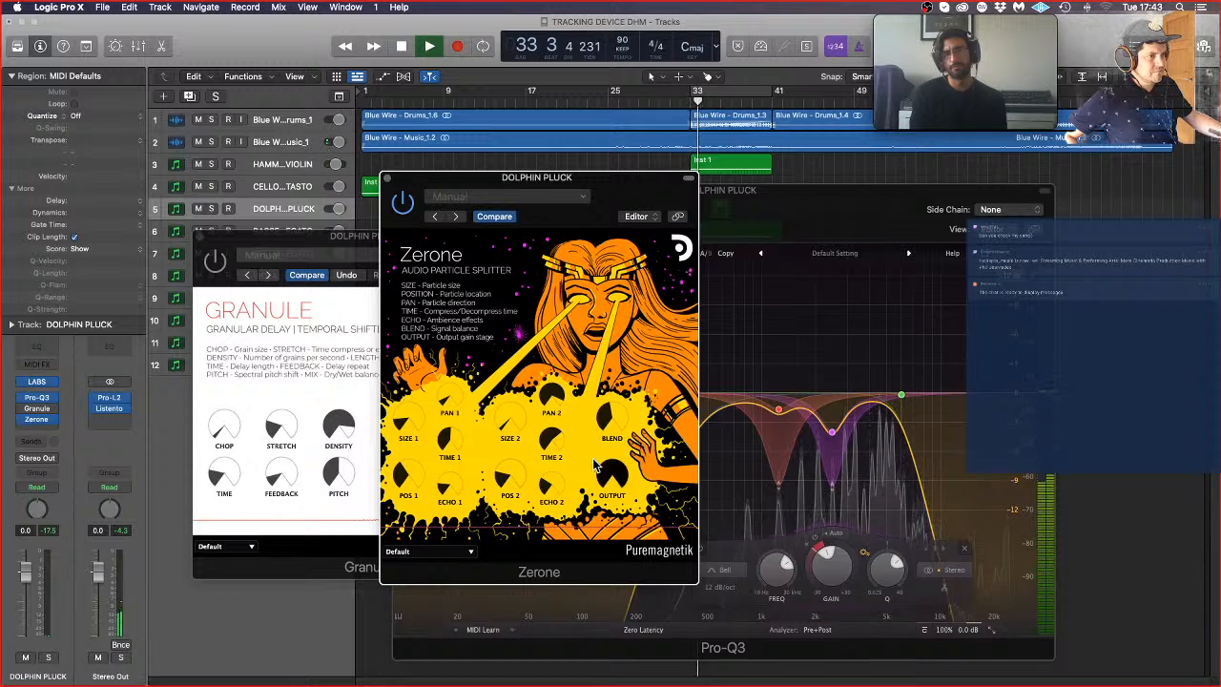
# Step: Compare the Granule and Zerone settings during playback and switch DOLPHIN PLUCK's bypassed Granule effect back on
pyautogui.click(352, 518)
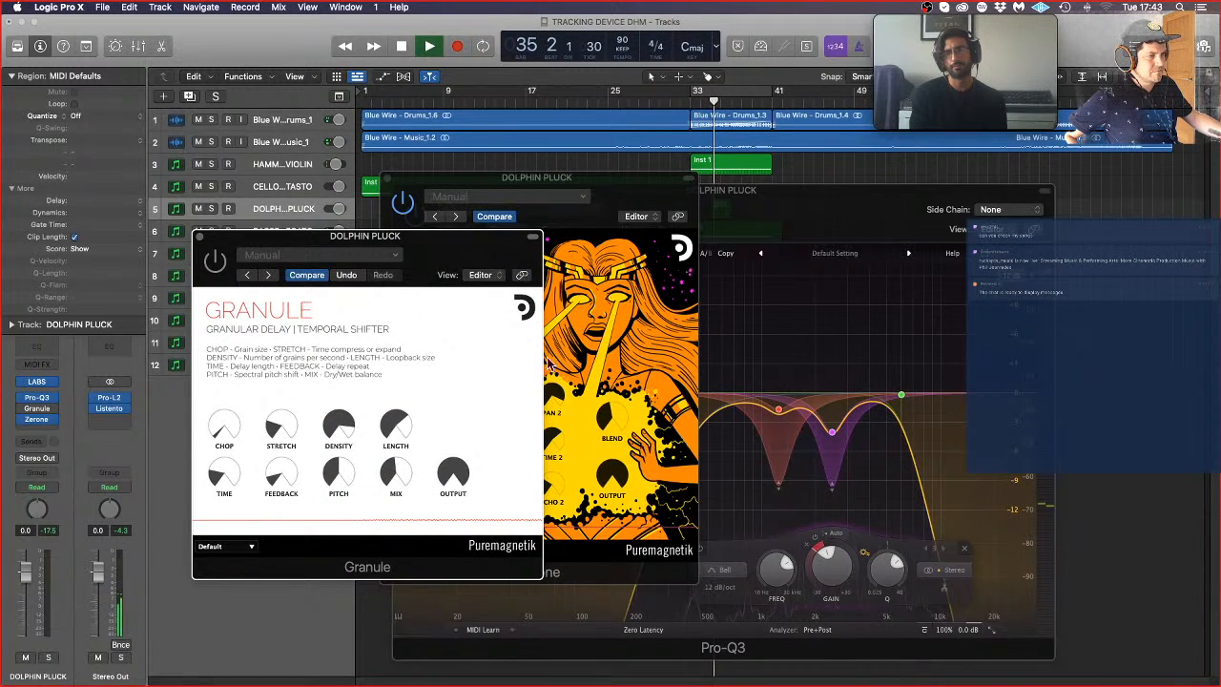
pyautogui.click(611, 323)
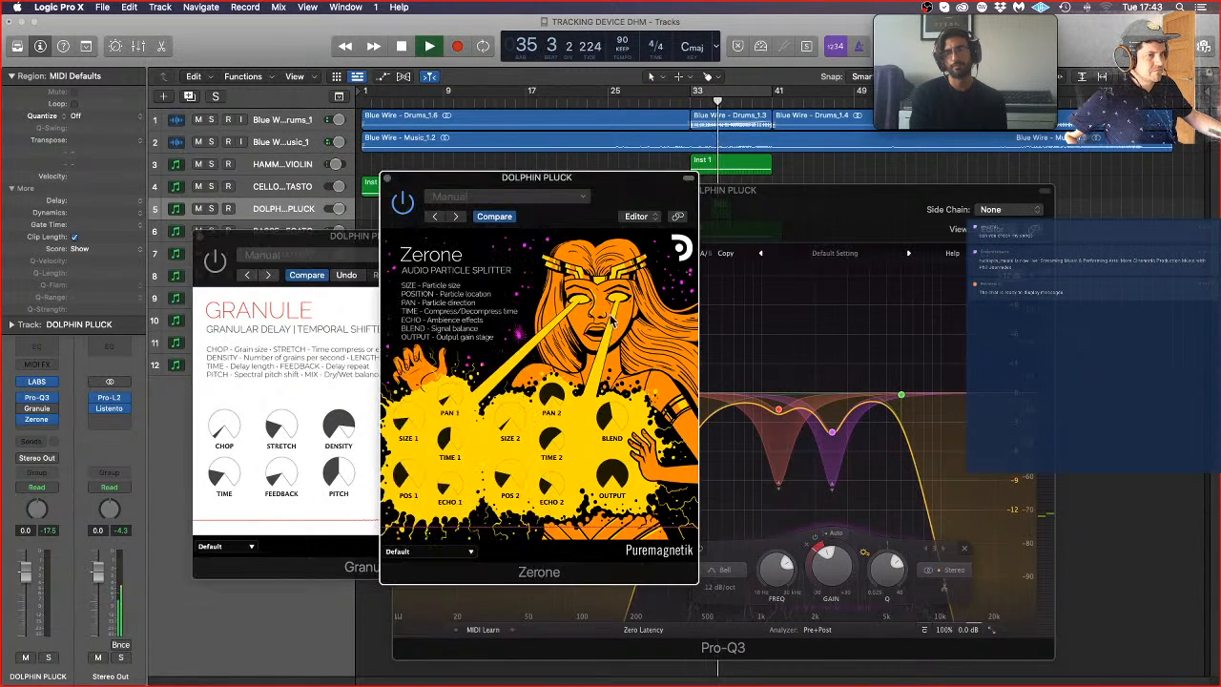
pyautogui.click(23, 410)
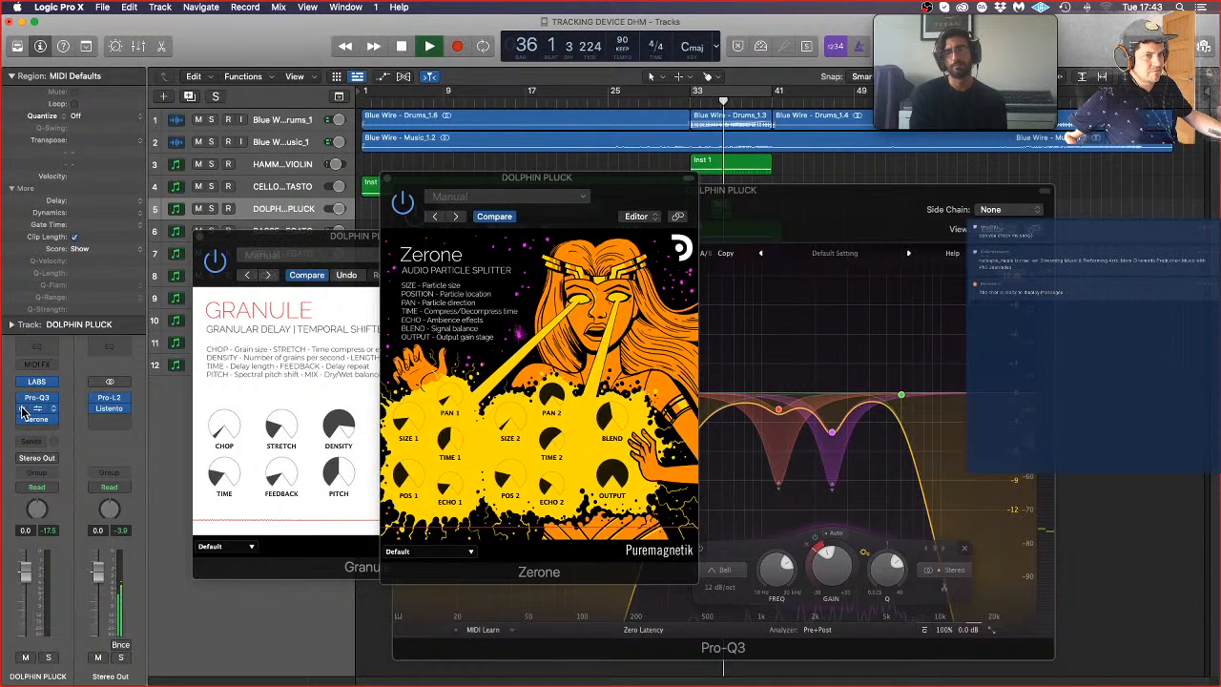
# Step: Close the Granule, Zerone and Pro-Q3 windows and stop playback
pyautogui.click(333, 520)
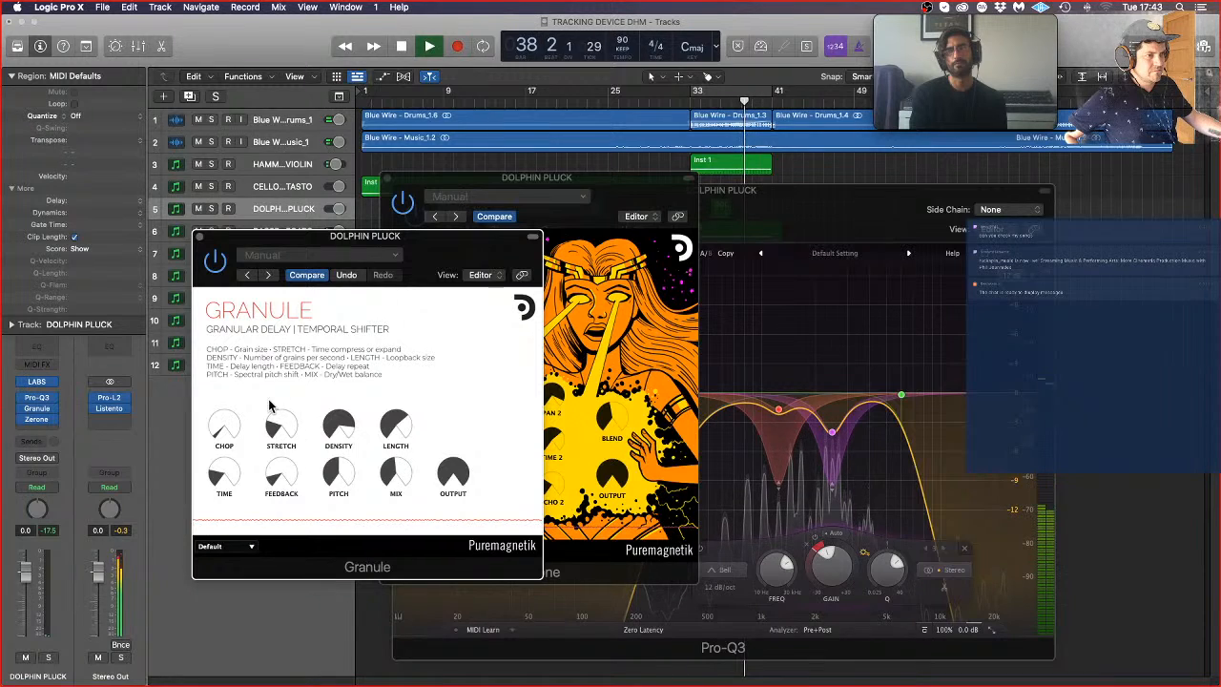
pyautogui.click(200, 235)
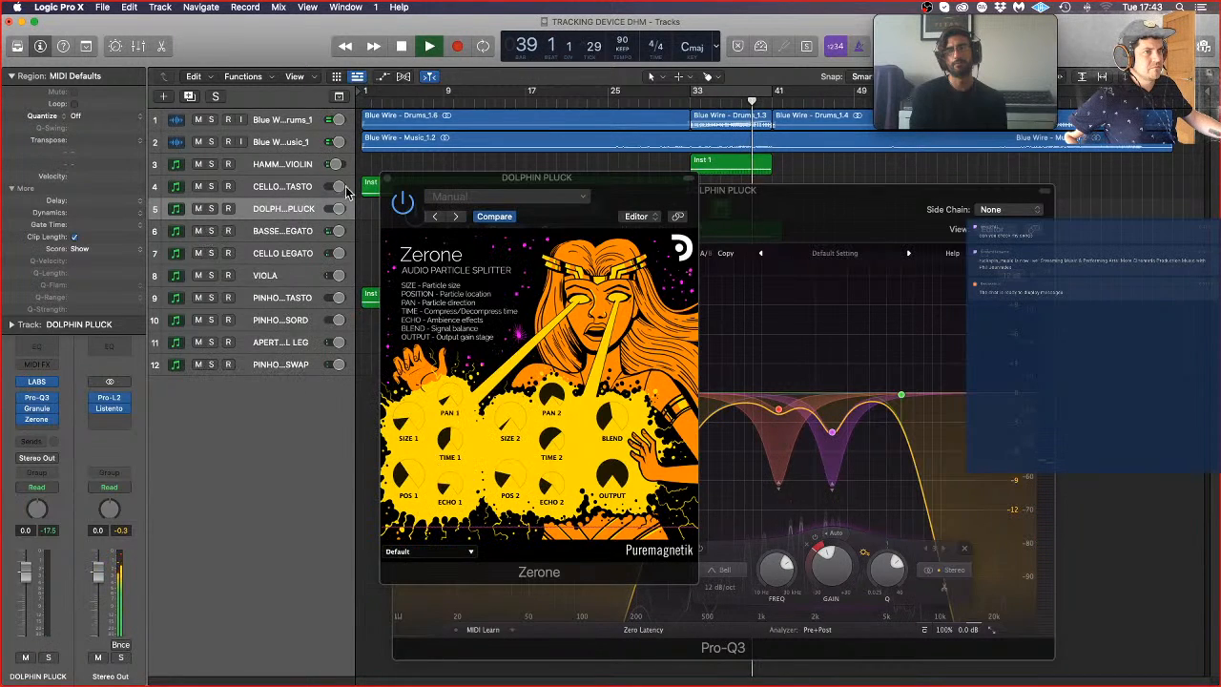
pyautogui.click(387, 180)
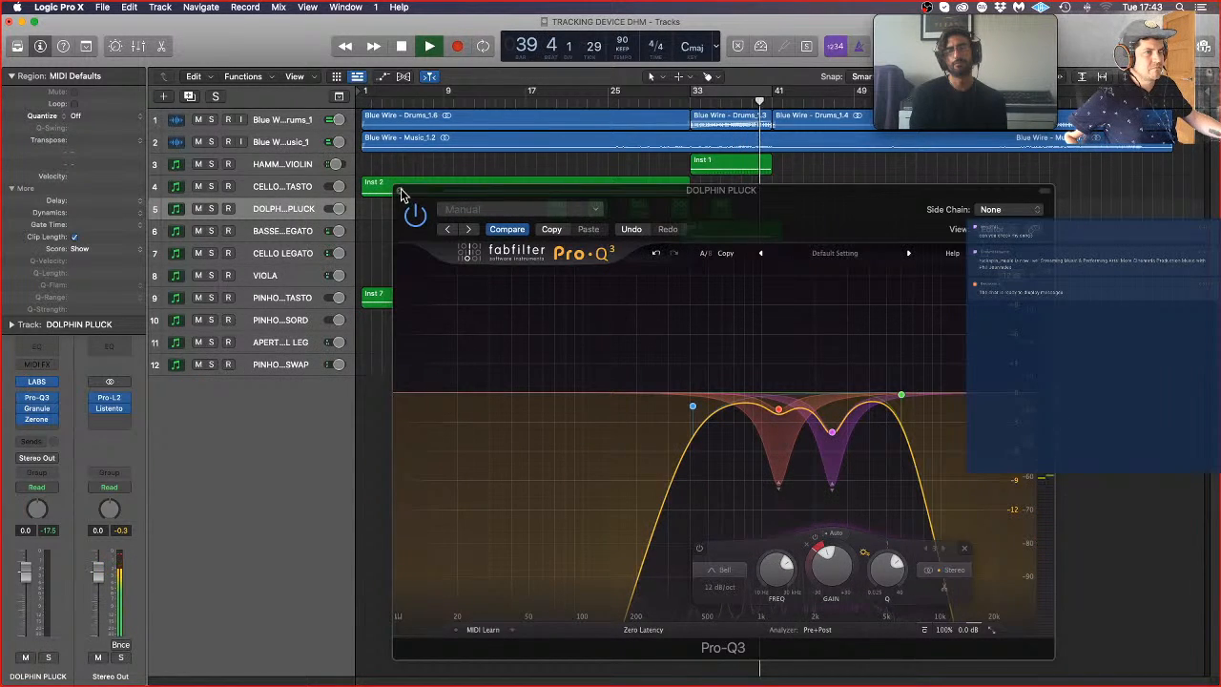
pyautogui.click(401, 189)
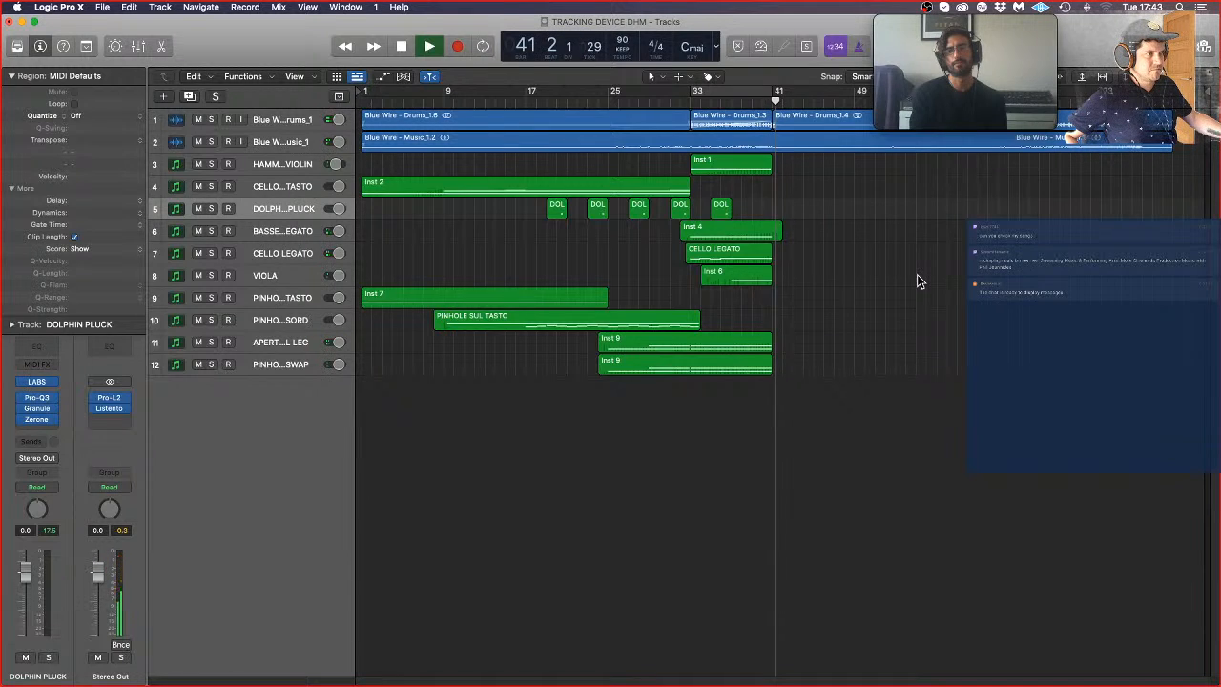
pyautogui.press('space')
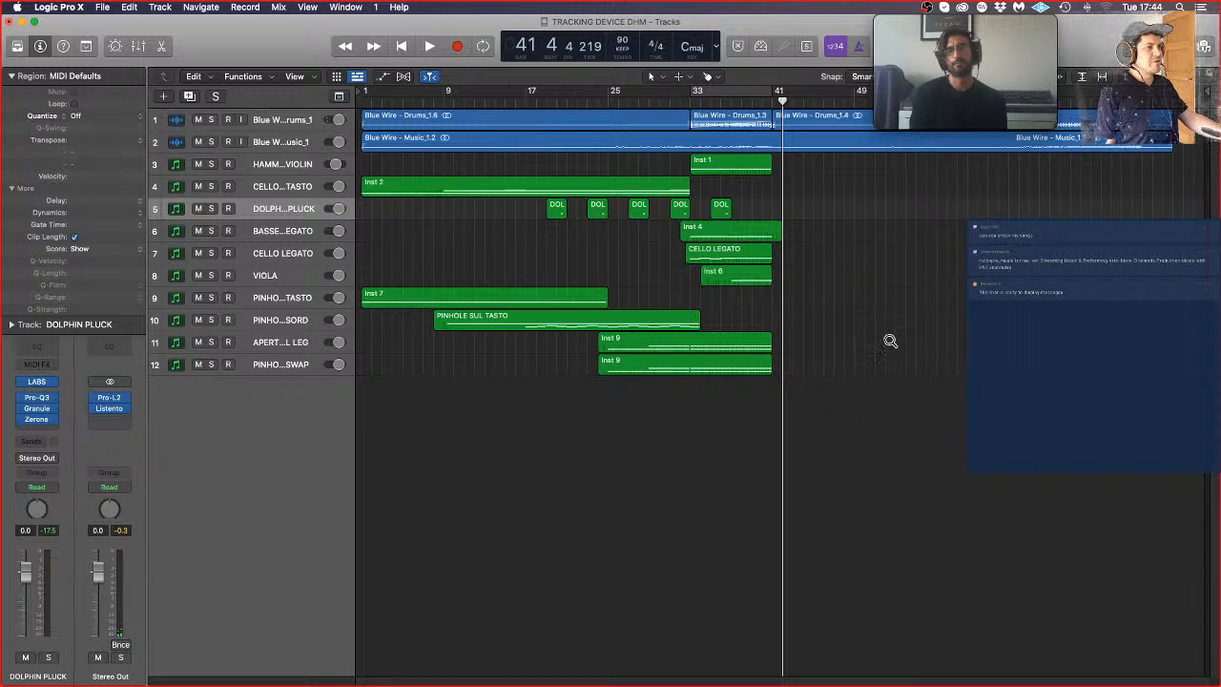
# Step: Enlarge the tracks, return the playhead to bar 1 and look over the regions on all the tracks
pyautogui.scroll(5, 891, 341)
pyautogui.scroll(4, 891, 341)
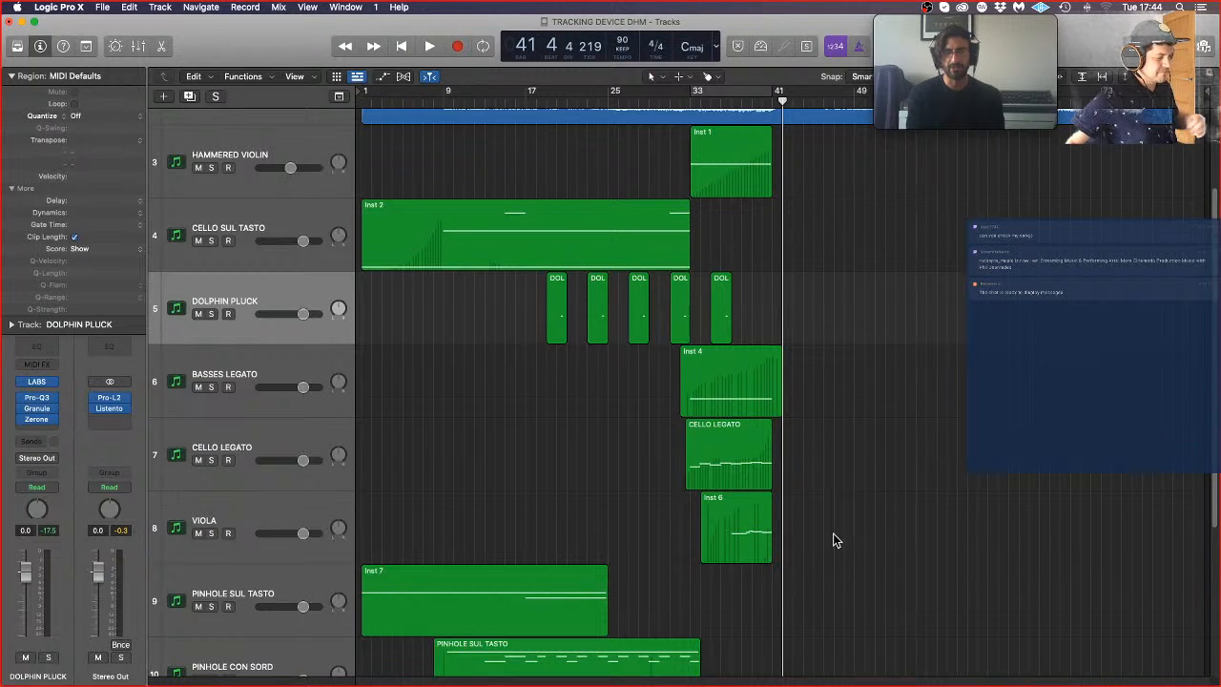
pyautogui.press('Return')
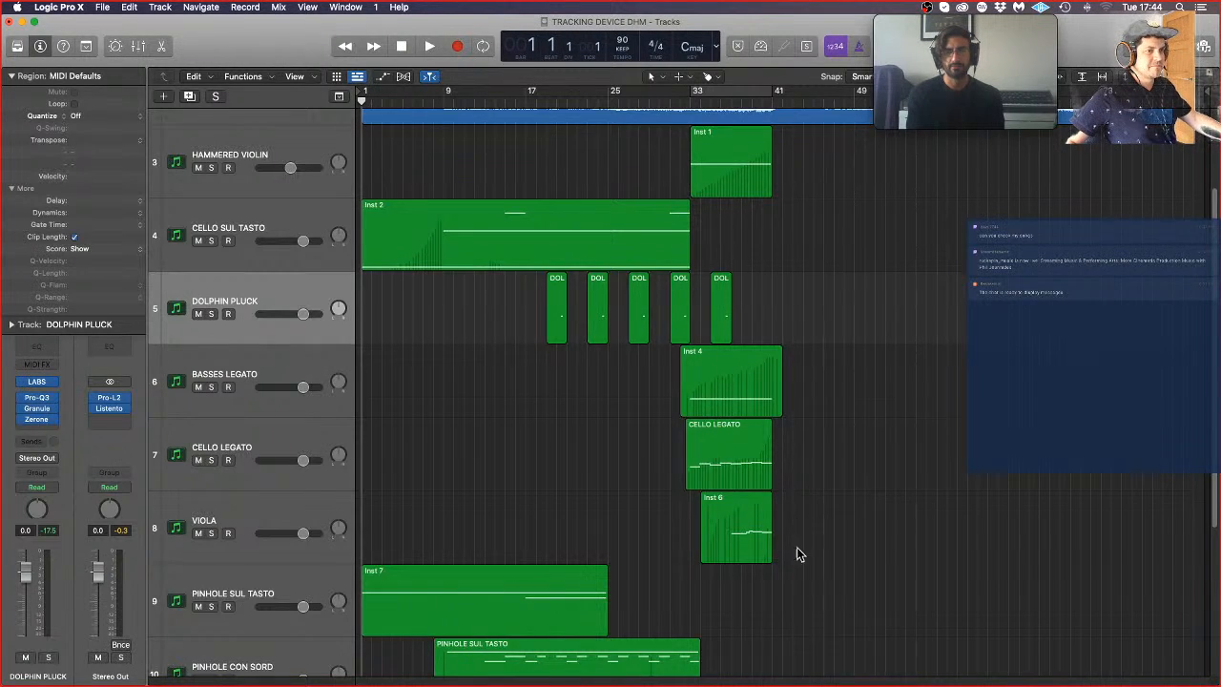
pyautogui.scroll(-5, 802, 558)
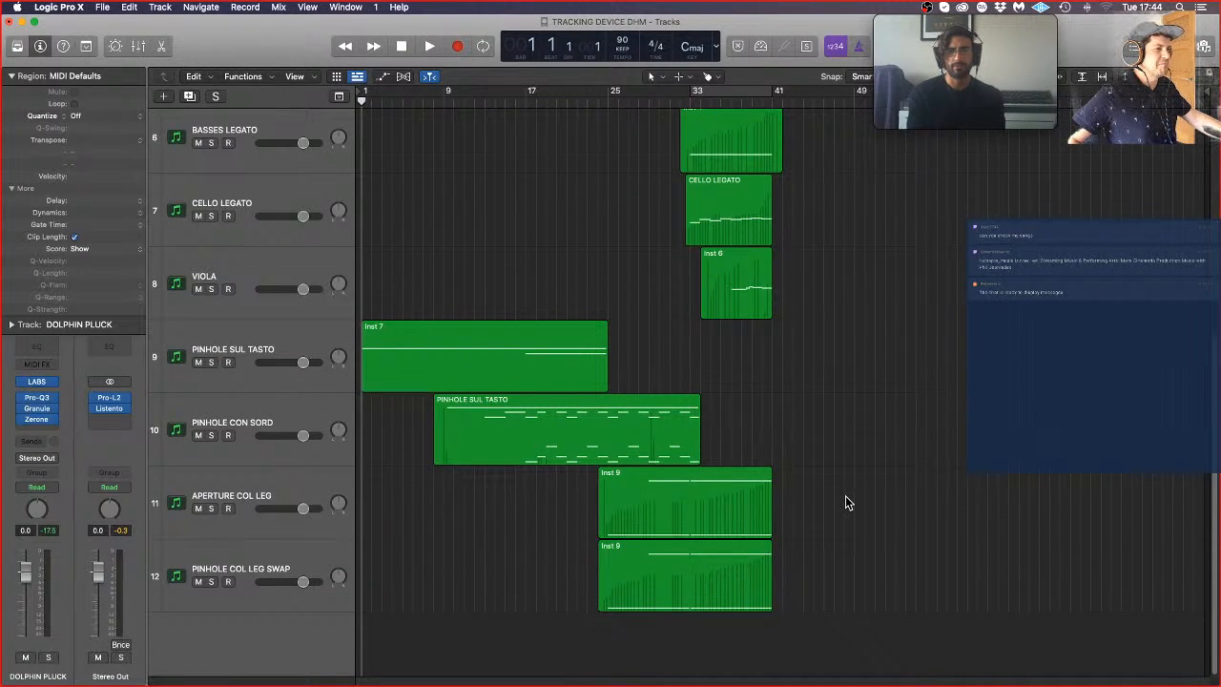
pyautogui.scroll(8, 845, 497)
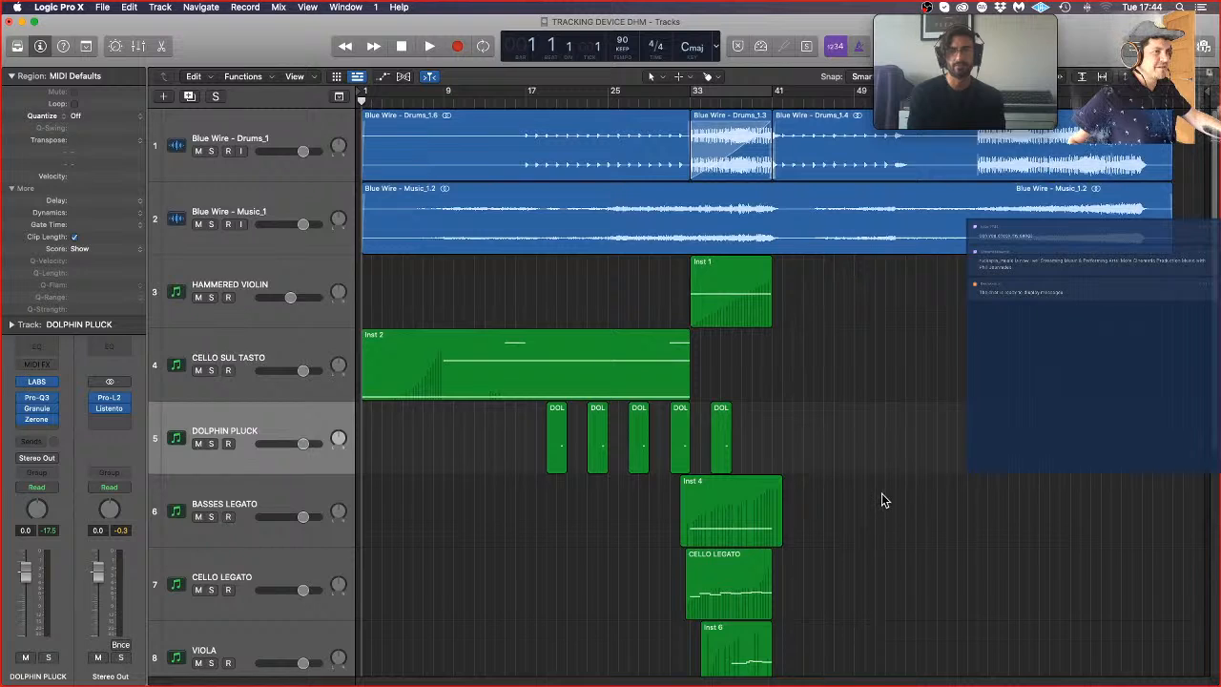
pyautogui.scroll(-8, 878, 506)
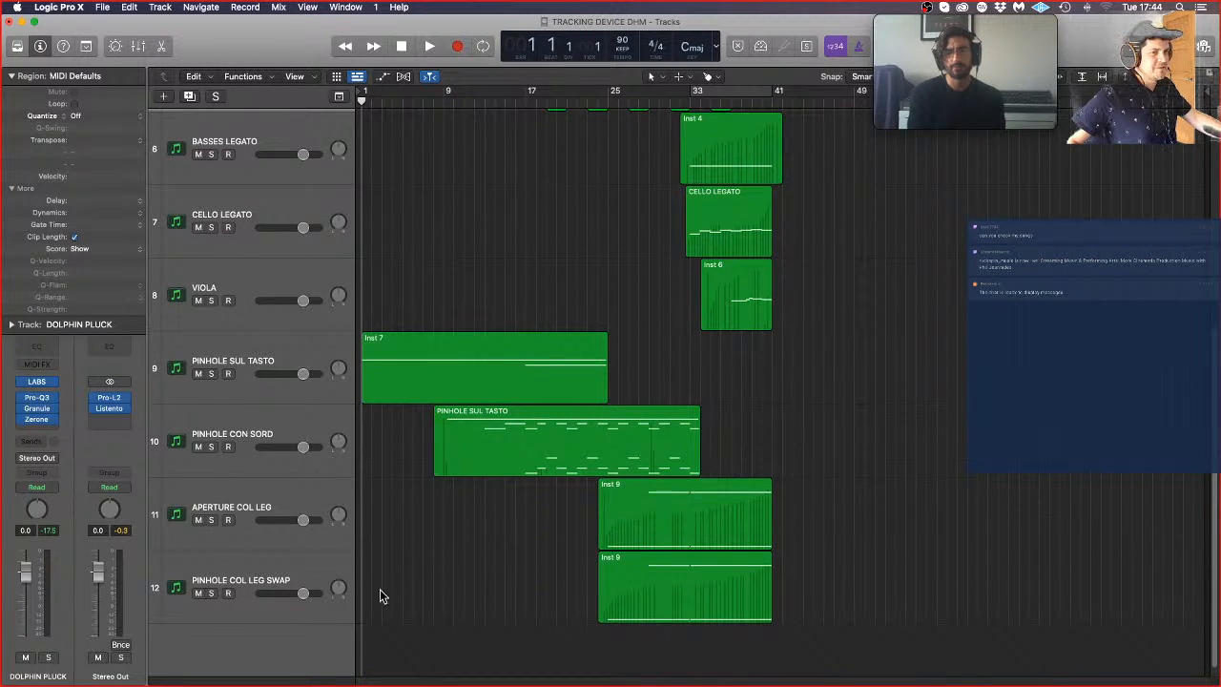
# Step: Select the PINHOLE COL LEG SWAP track, review the string parts above it, and clear the region selection
pyautogui.click(282, 570)
pyautogui.scroll(6, 281, 572)
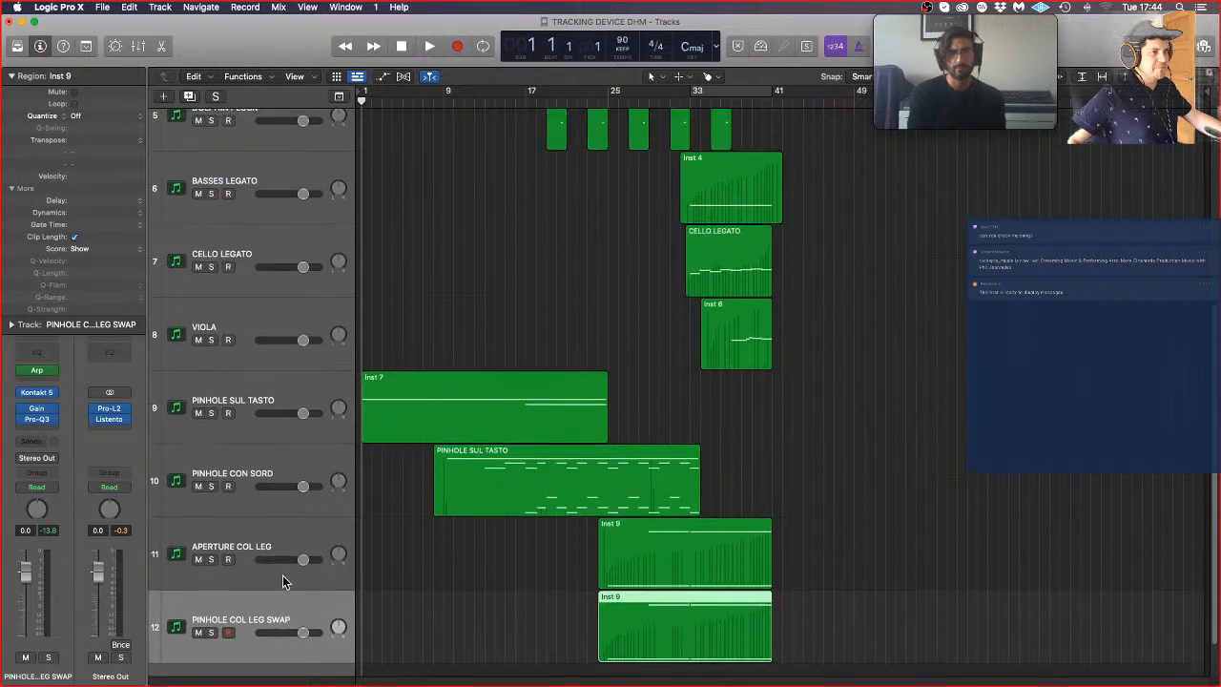
pyautogui.scroll(-4, 660, 483)
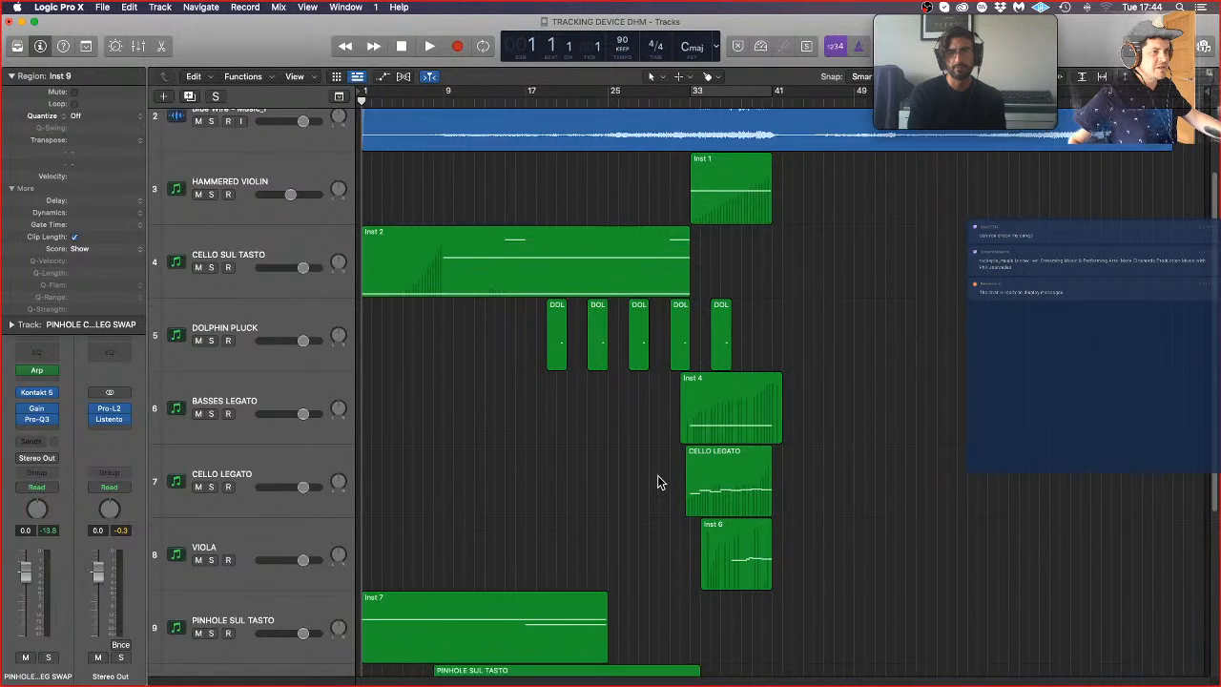
pyautogui.scroll(6, 769, 491)
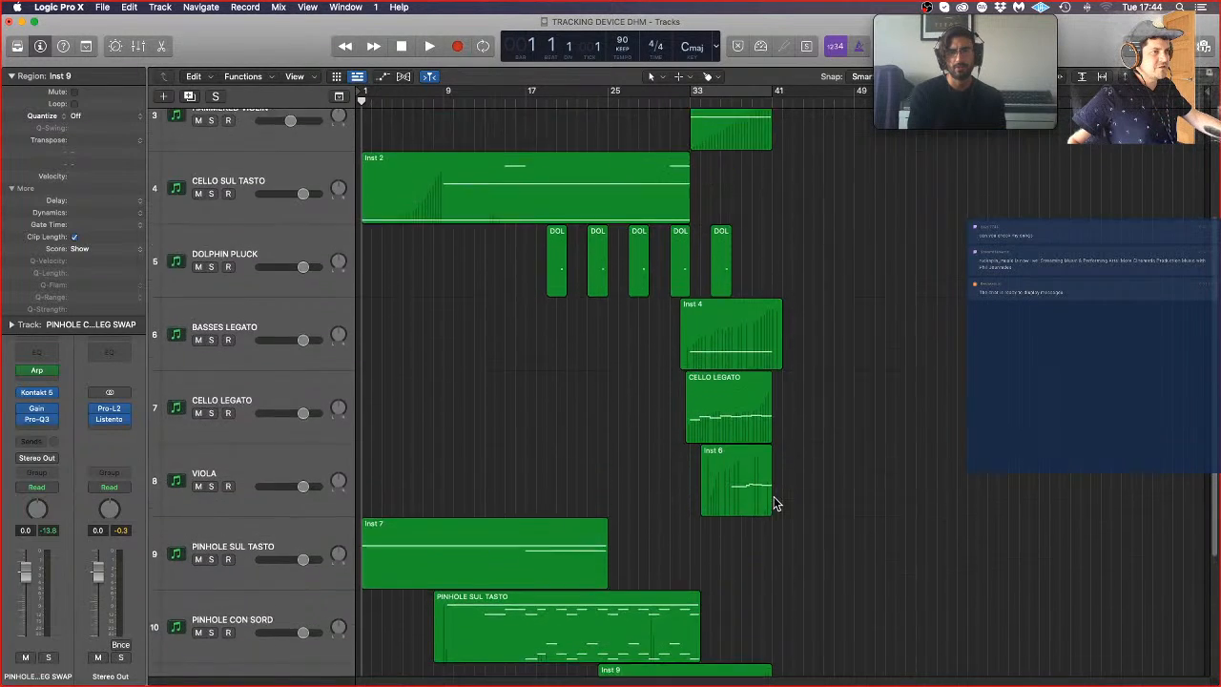
pyautogui.scroll(-4, 774, 496)
pyautogui.scroll(-4, 712, 534)
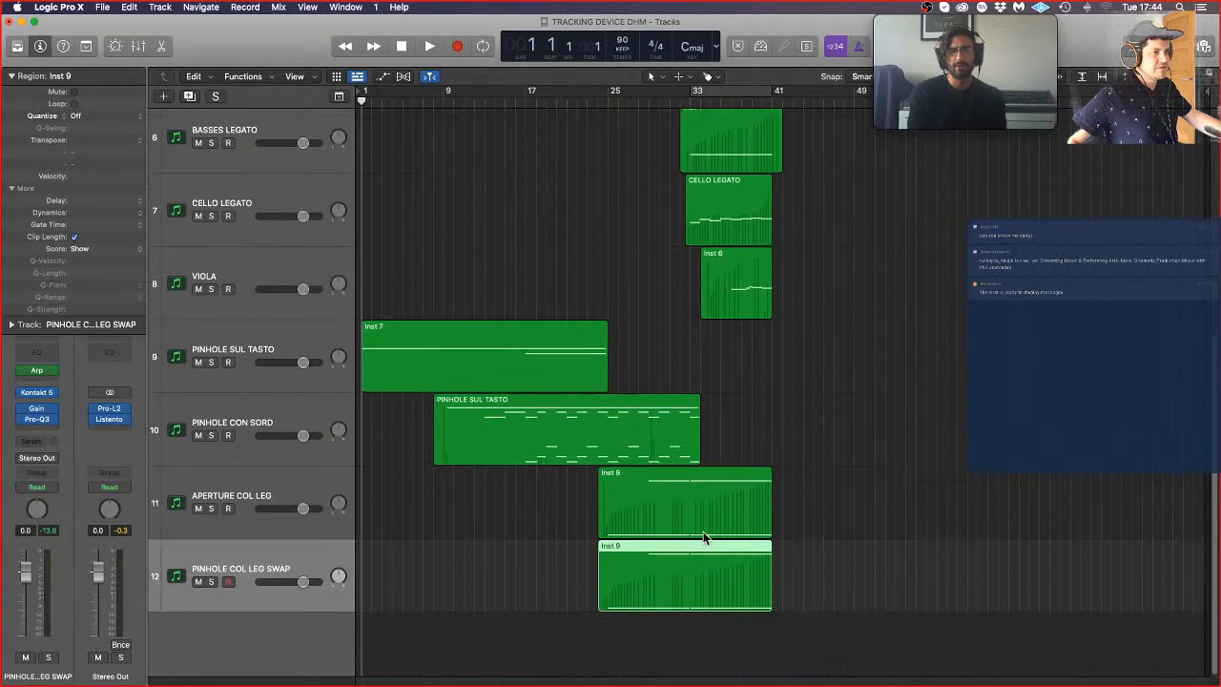
pyautogui.click(889, 363)
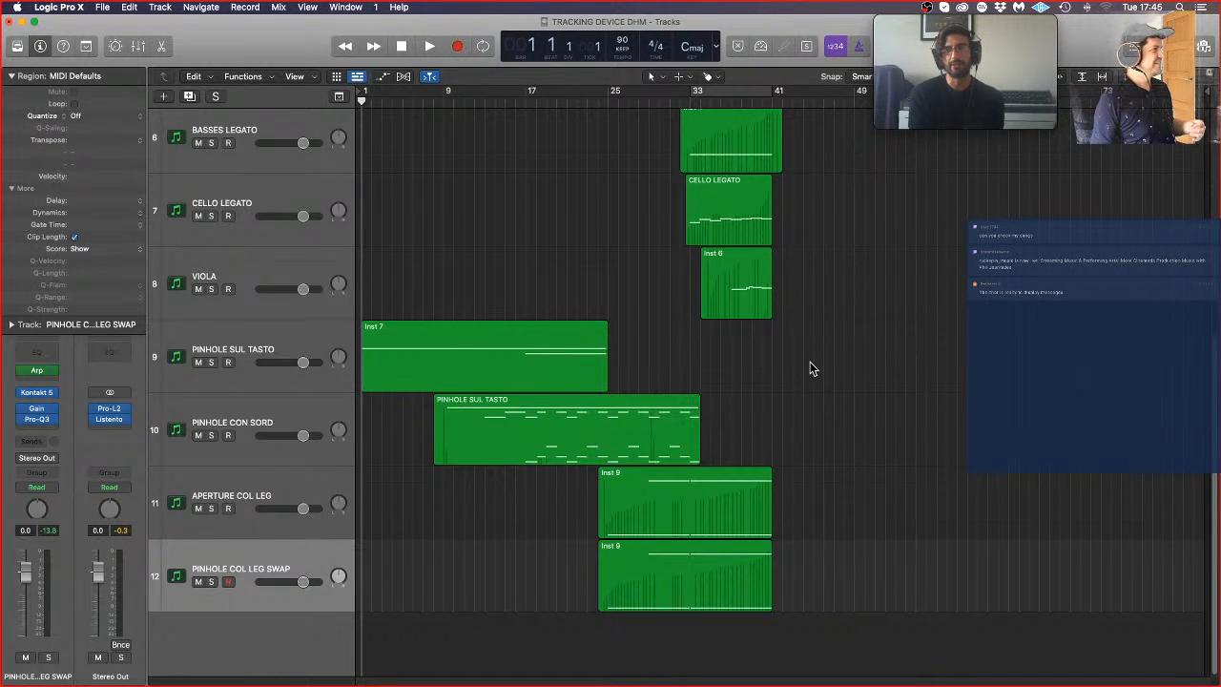
pyautogui.keyDown('ctrl'); pyautogui.keyDown('alt'); pyautogui.click(931, 324); pyautogui.keyUp('alt'); pyautogui.keyUp('ctrl')
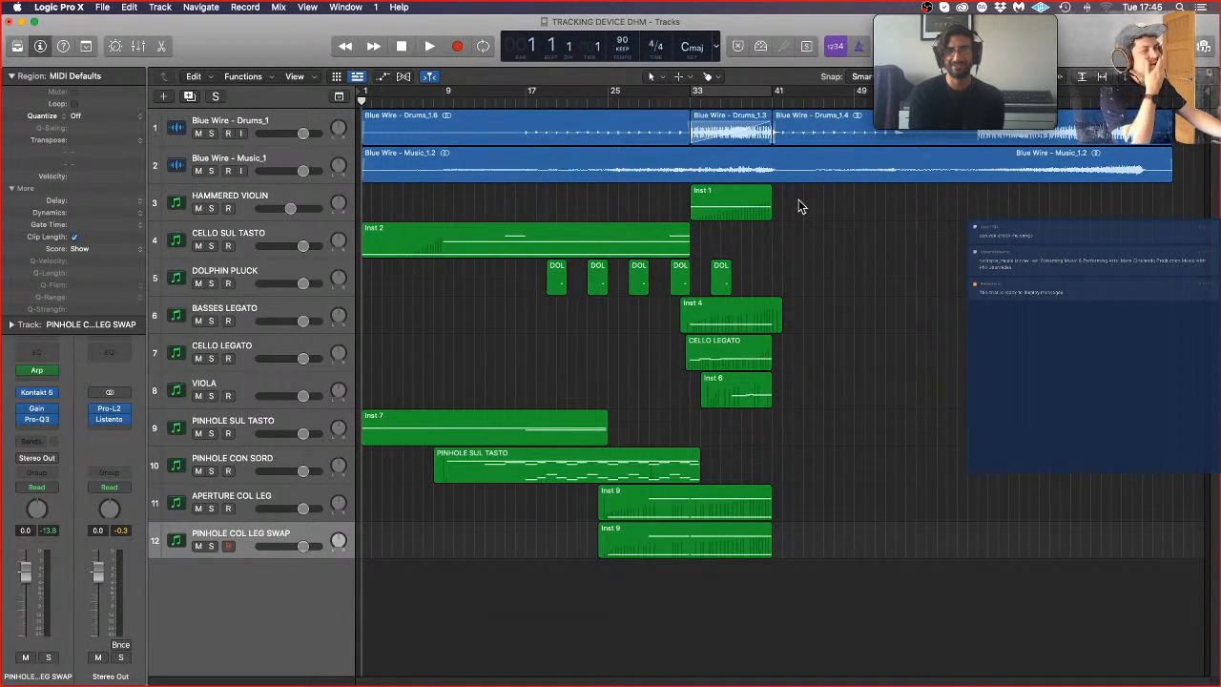
# Step: Audition a brief moment of the arrangement from bar 40
pyautogui.click(761, 103)
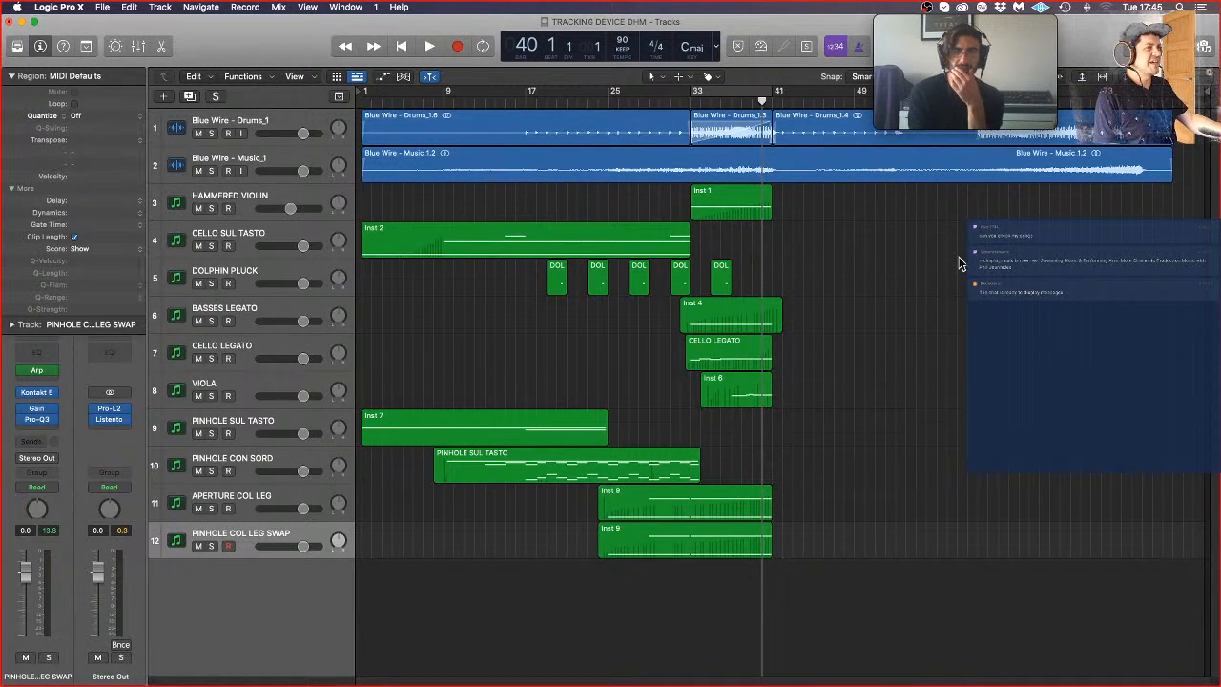
pyautogui.press('space')
pyautogui.press('space')
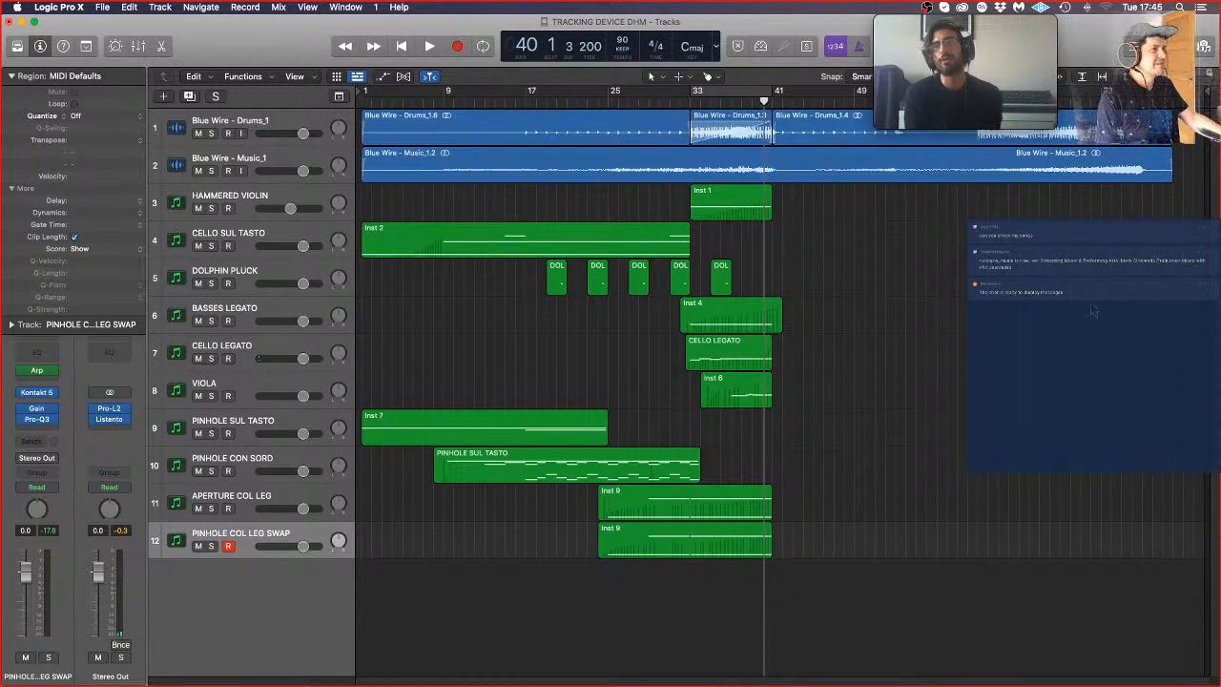
# Step: Play the arrangement from bar 1 and disarm recording on the PINHOLE COL LEG SWAP track
pyautogui.press('Return')
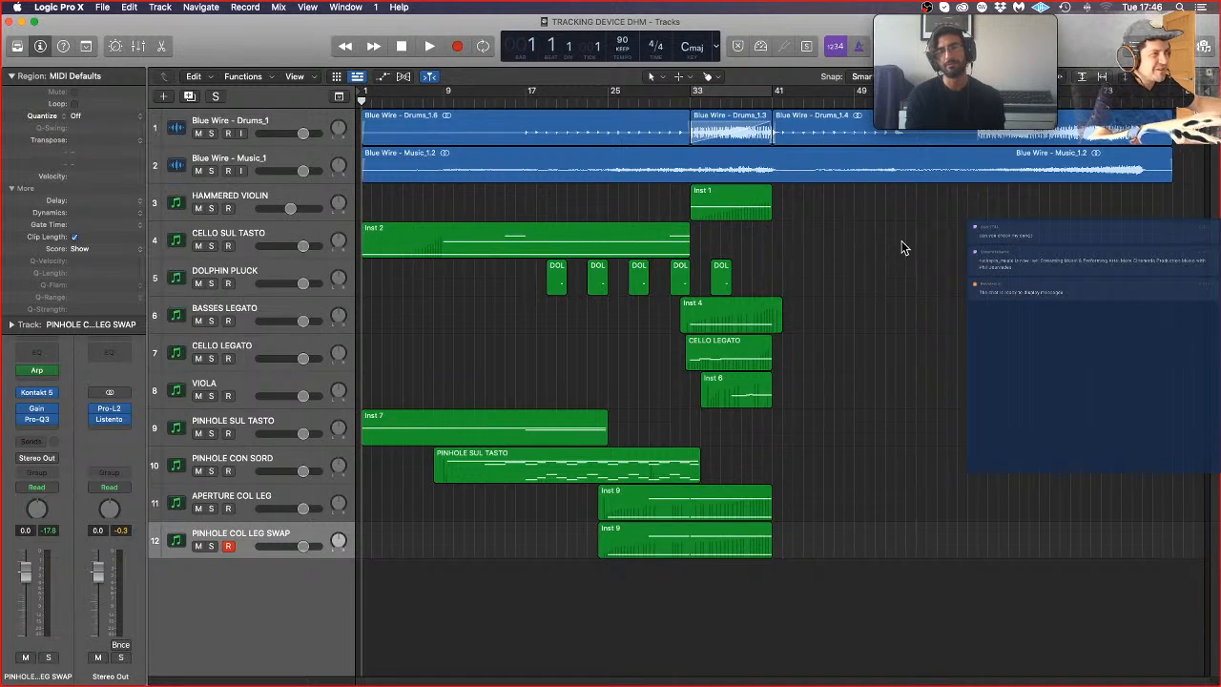
pyautogui.scroll(-5, 918, 281)
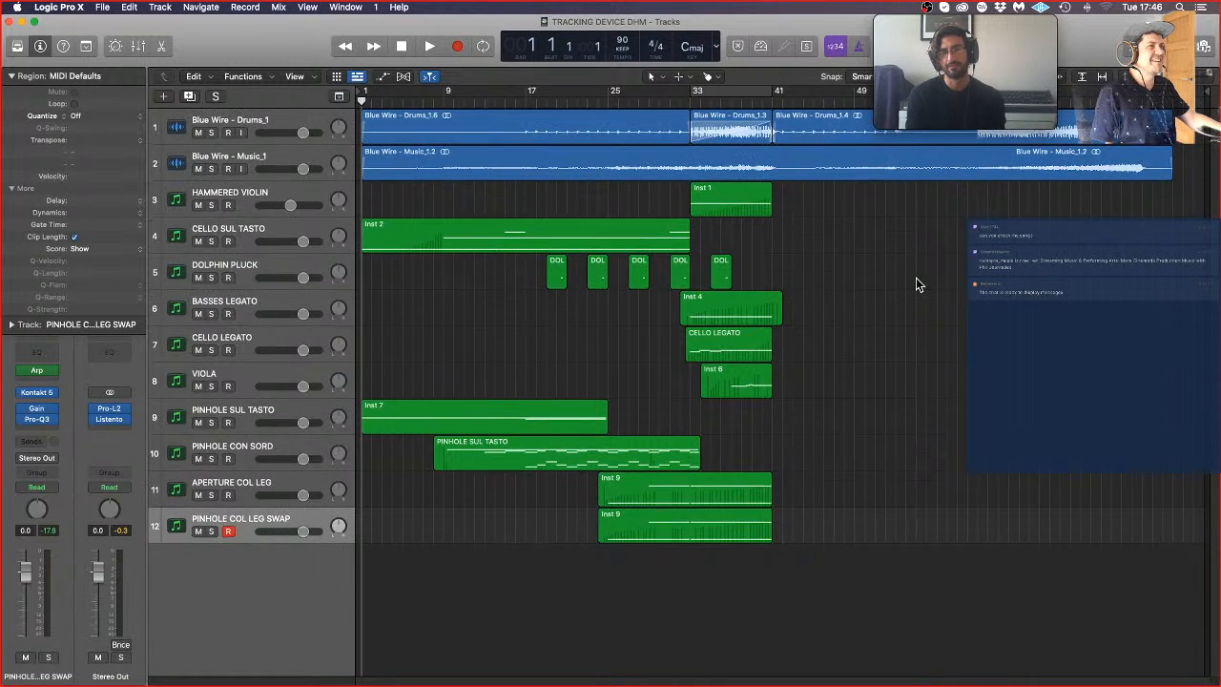
pyautogui.scroll(5, 933, 273)
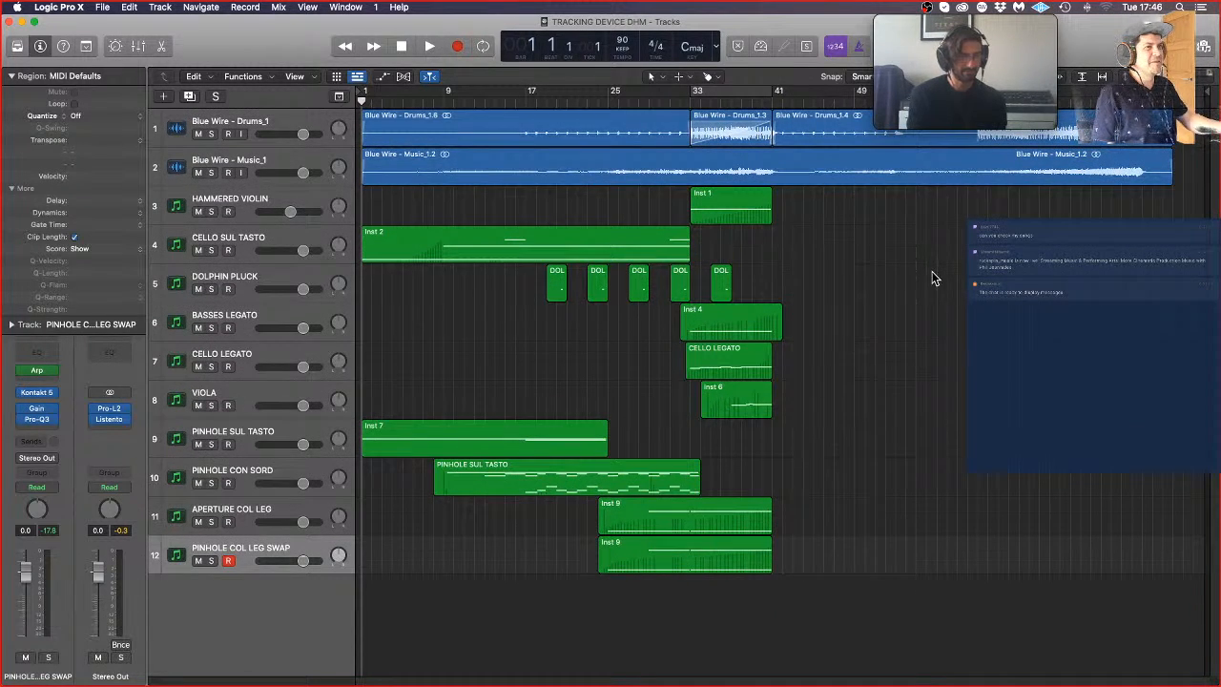
pyautogui.press('space')
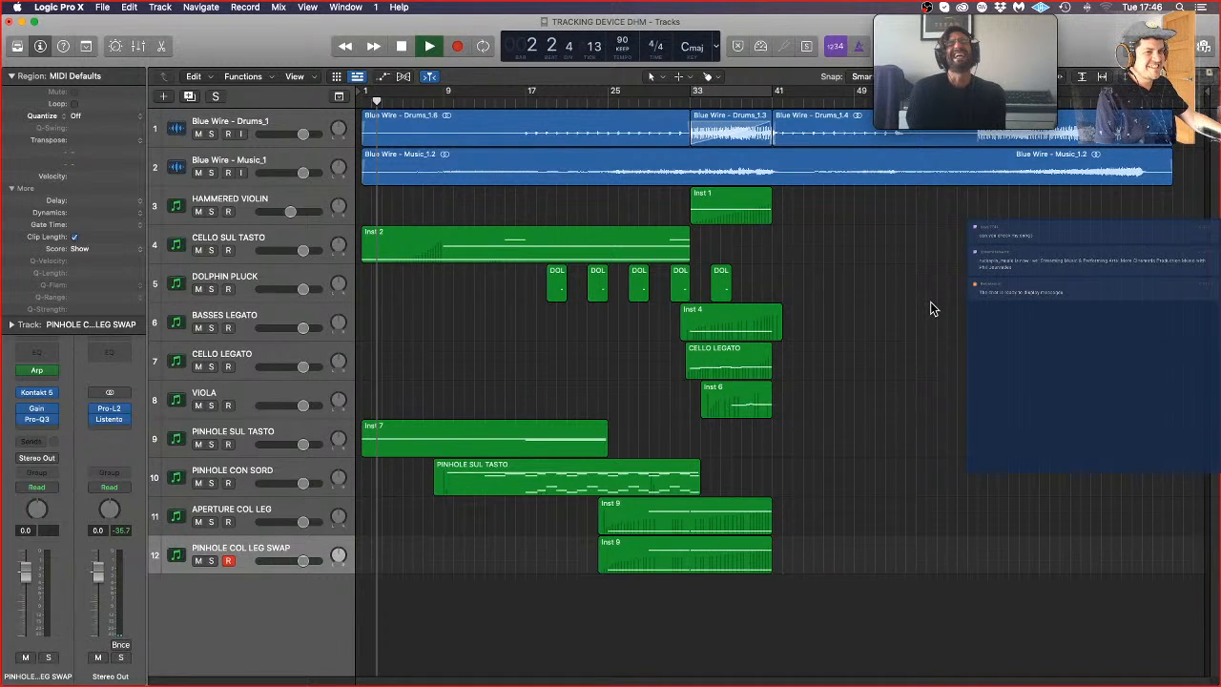
pyautogui.click(228, 560)
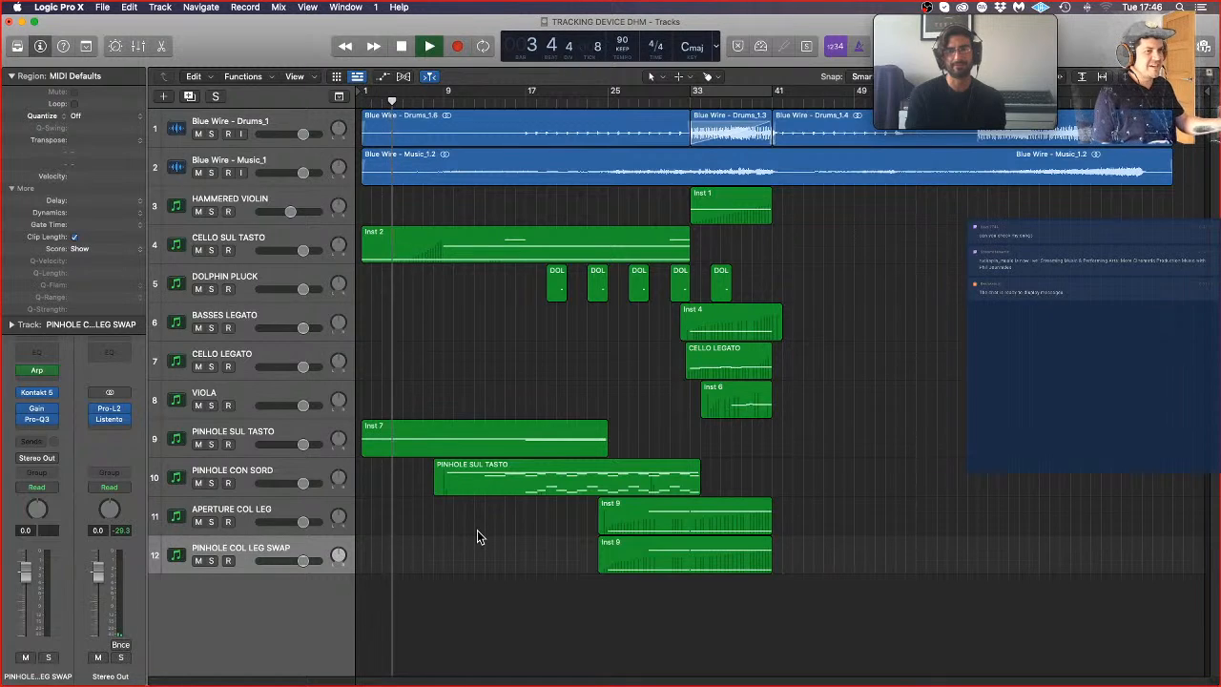
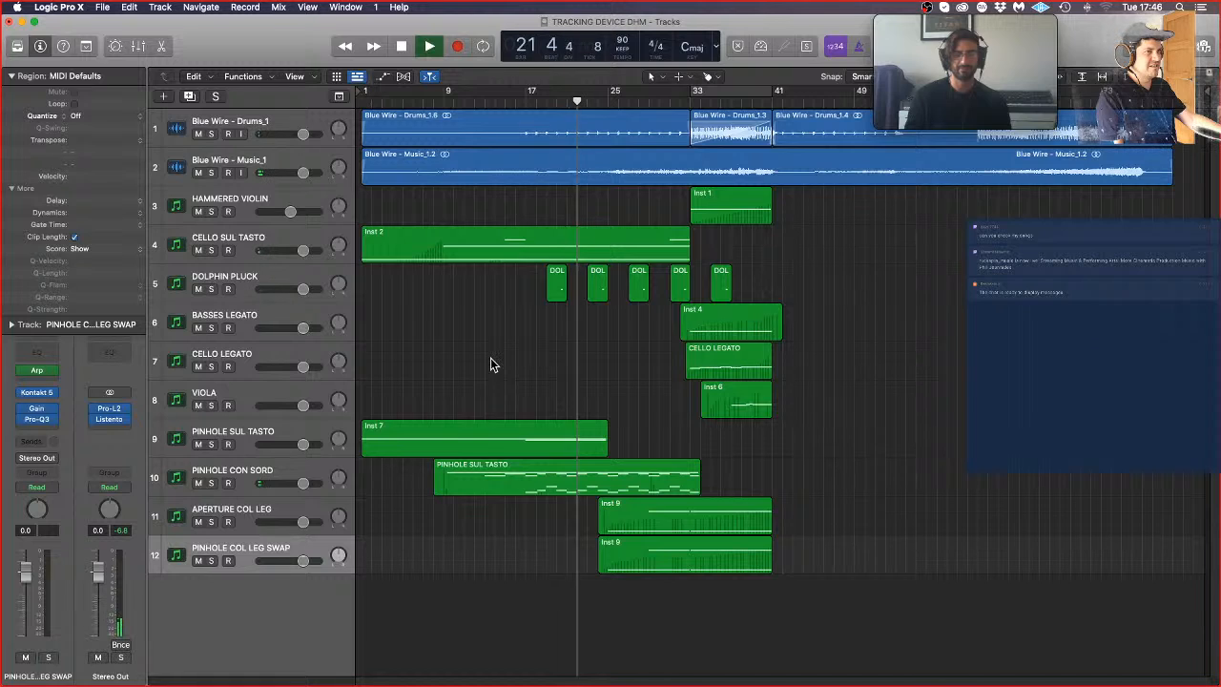
# Step: Adjust Granule's MIX and Zerone's BLEND slightly on the DOLPHIN PLUCK track, and close both effect windows
pyautogui.click(292, 278)
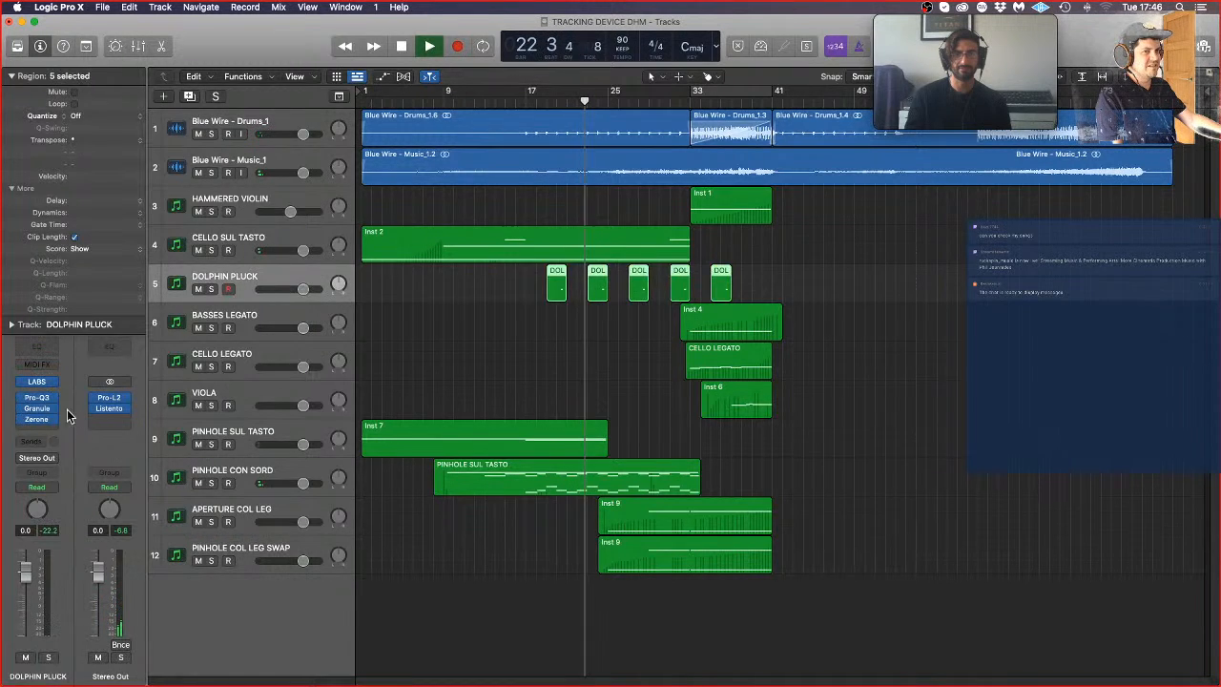
pyautogui.click(40, 408)
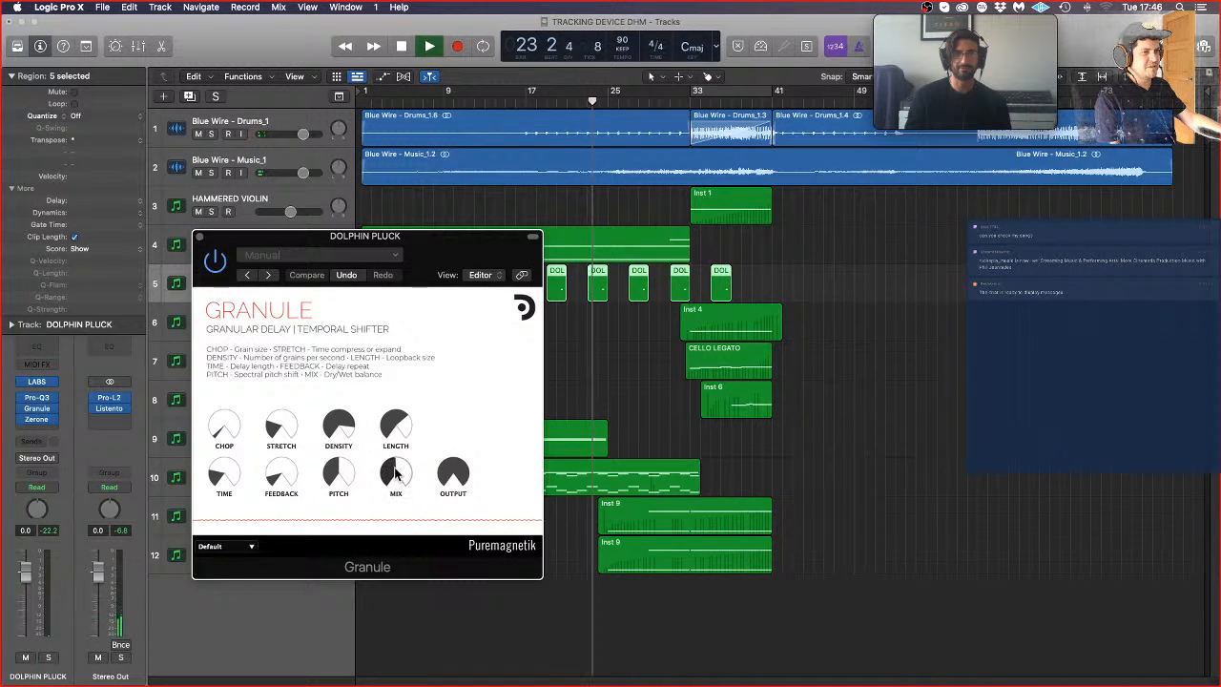
pyautogui.moveTo(396, 472); pyautogui.dragTo(396, 465)
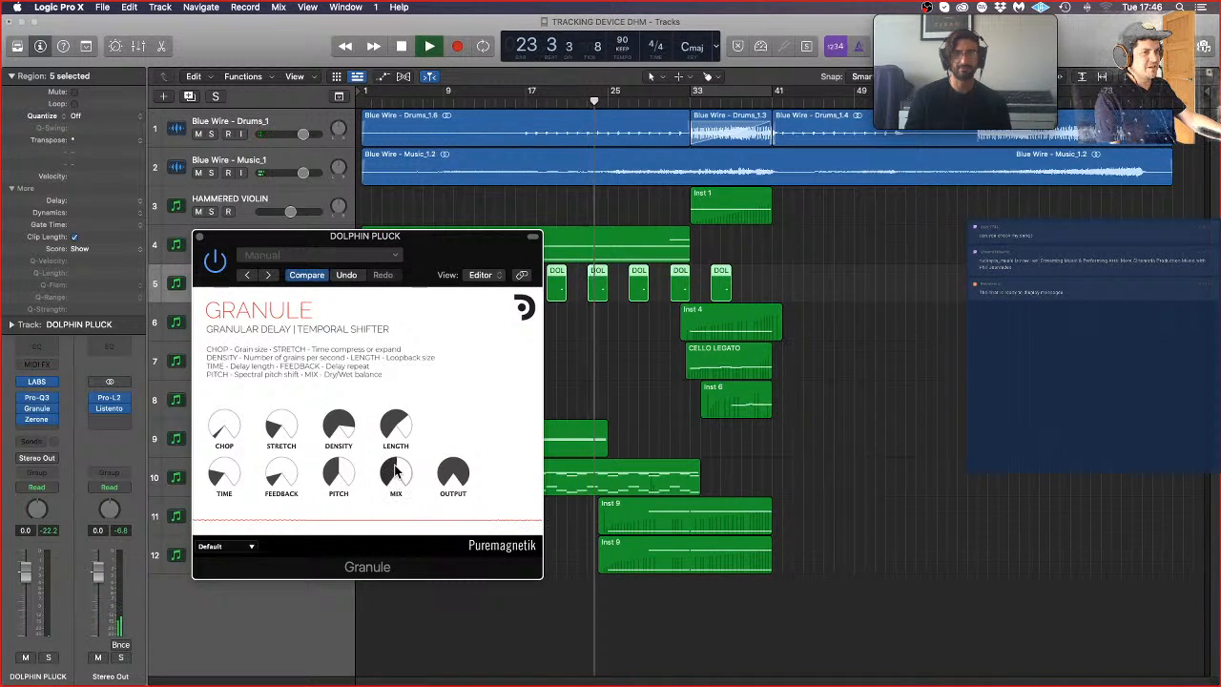
pyautogui.click(39, 420)
pyautogui.moveTo(633, 420); pyautogui.dragTo(622, 416)
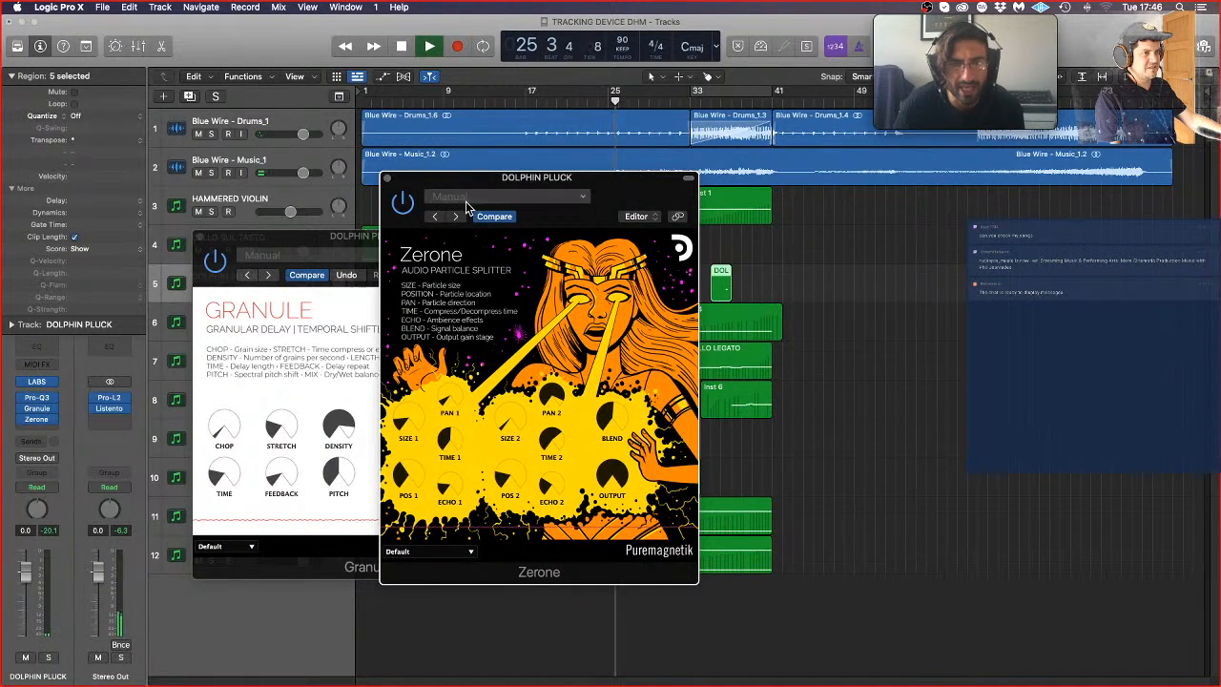
pyautogui.click(387, 178)
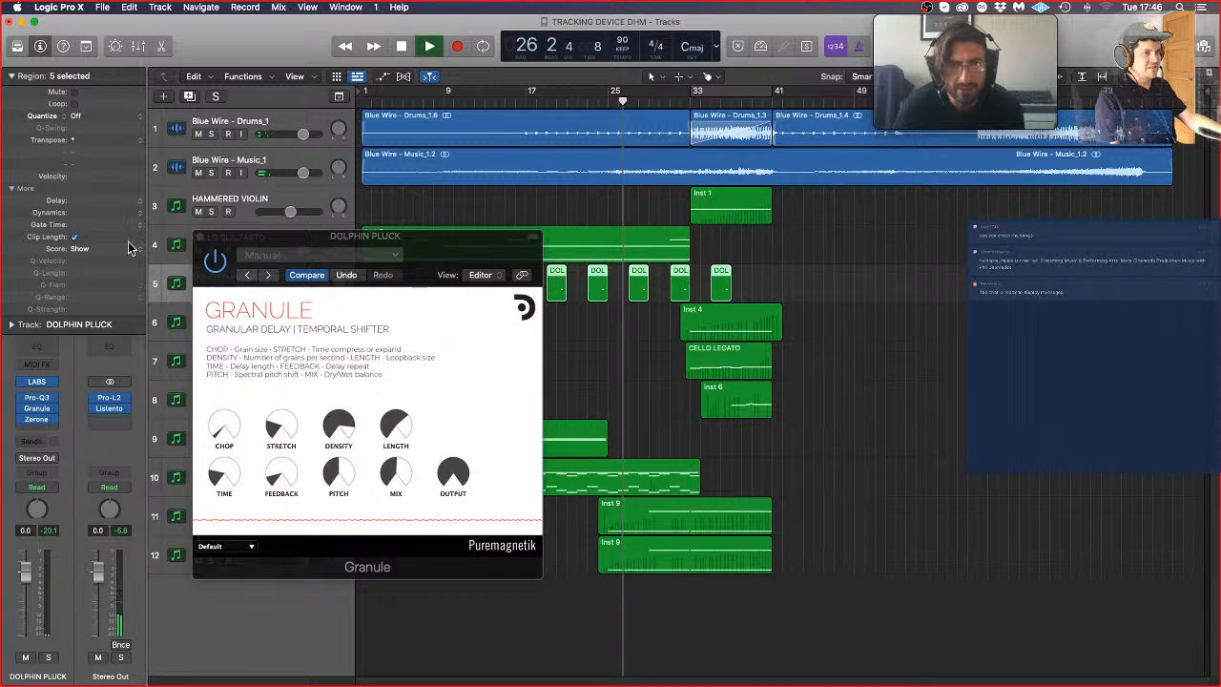
pyautogui.click(199, 236)
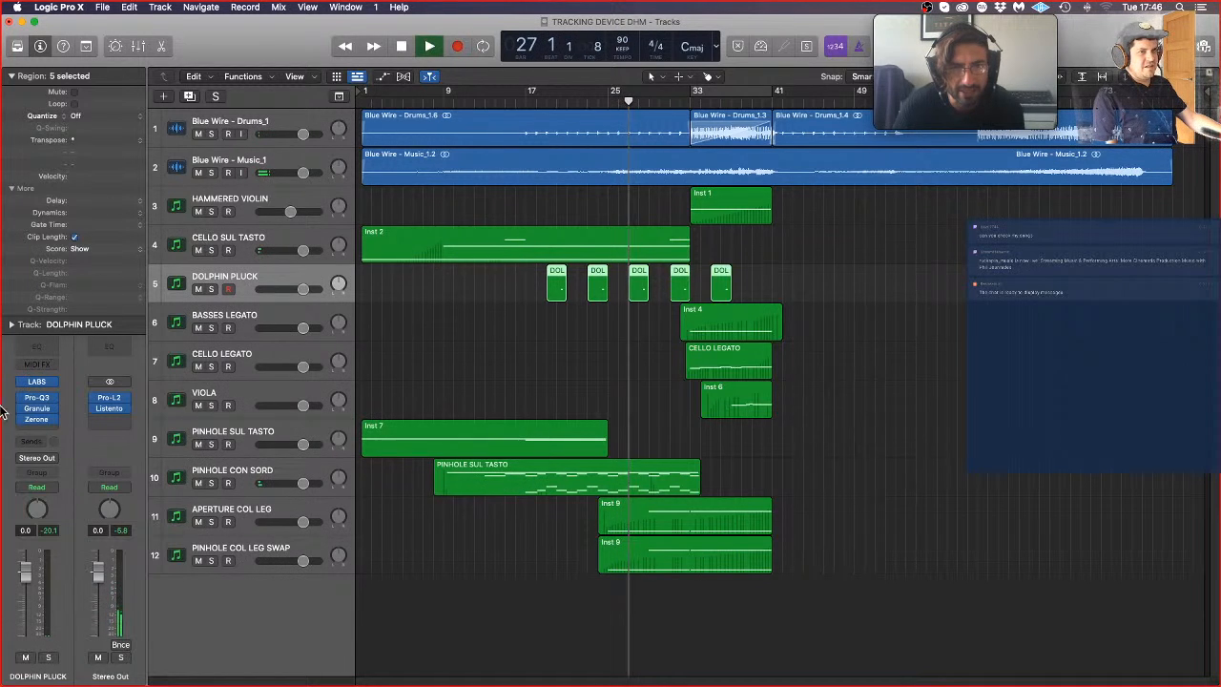
# Step: Solo DOLPHIN PLUCK, listen to it on its own, and inspect its Granule effect settings
pyautogui.click(54, 410)
pyautogui.click(37, 412)
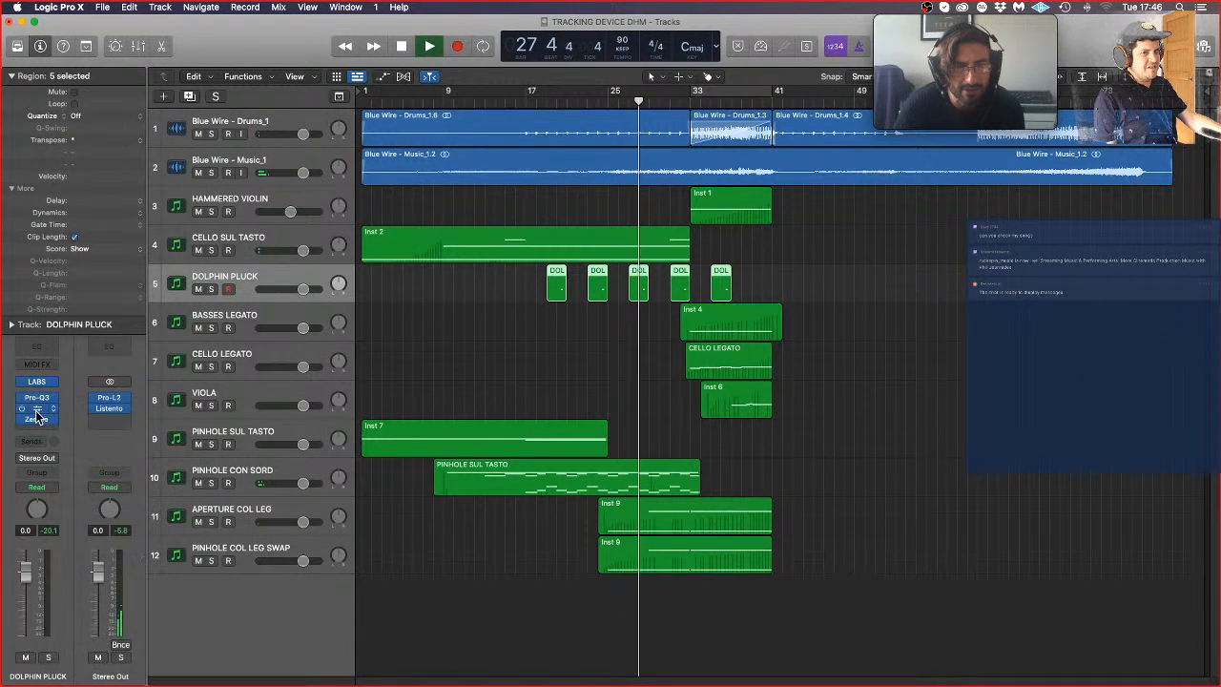
pyautogui.click(48, 658)
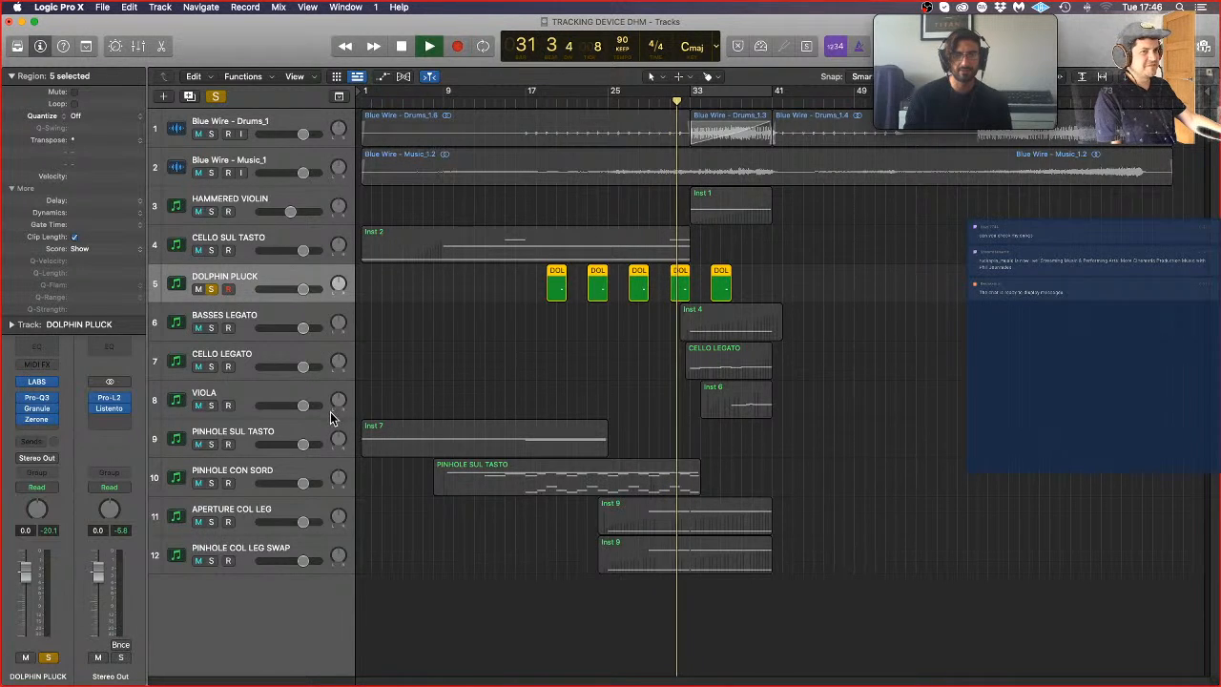
pyautogui.click(44, 409)
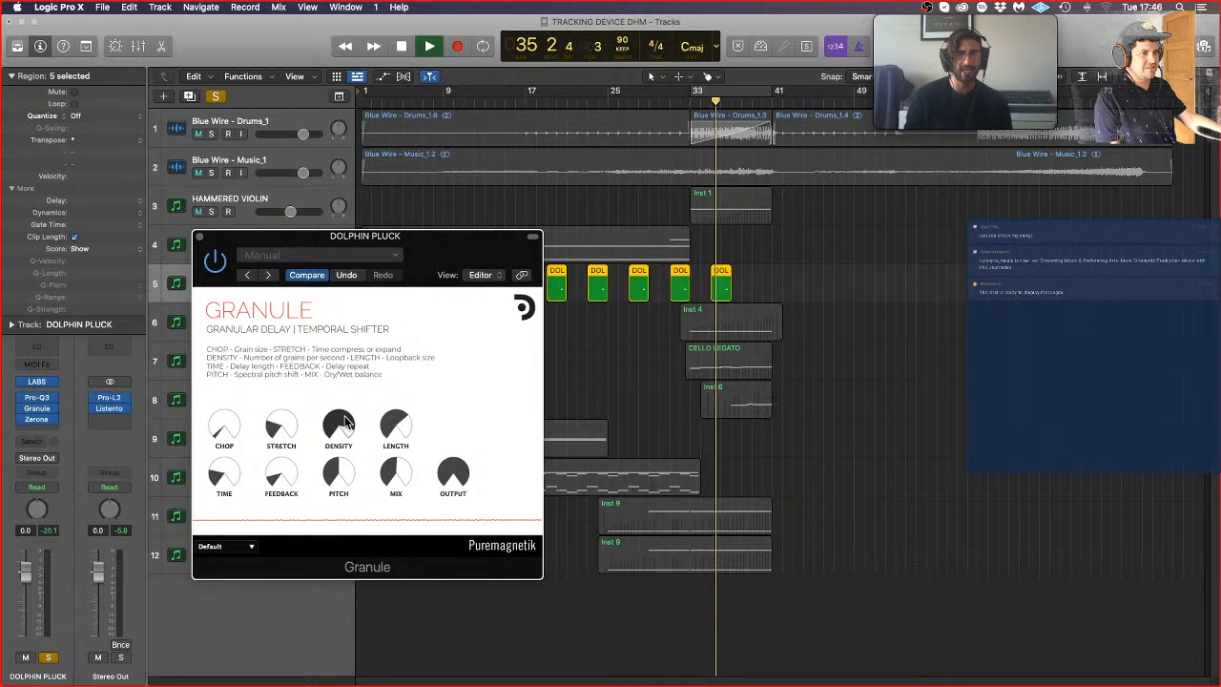
pyautogui.click(199, 236)
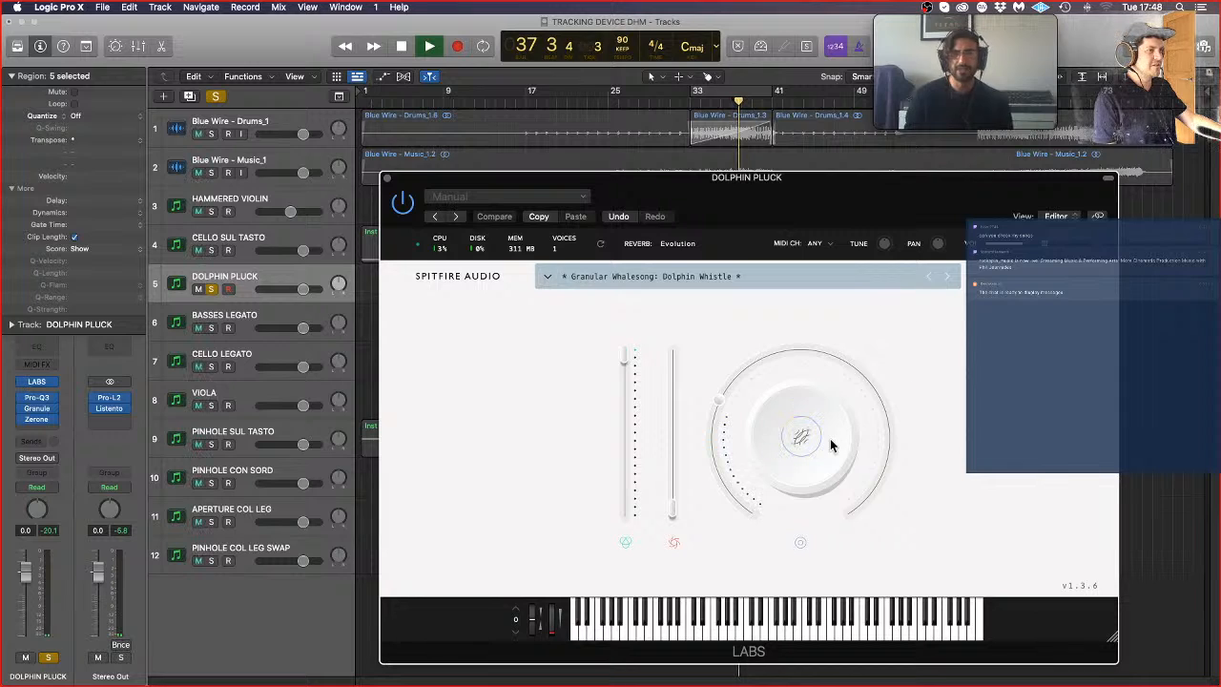
# Step: Turn the Dolphin Whistle reverb in LABS down to its minimum on DOLPHIN PLUCK, and close the instrument
pyautogui.click(824, 438)
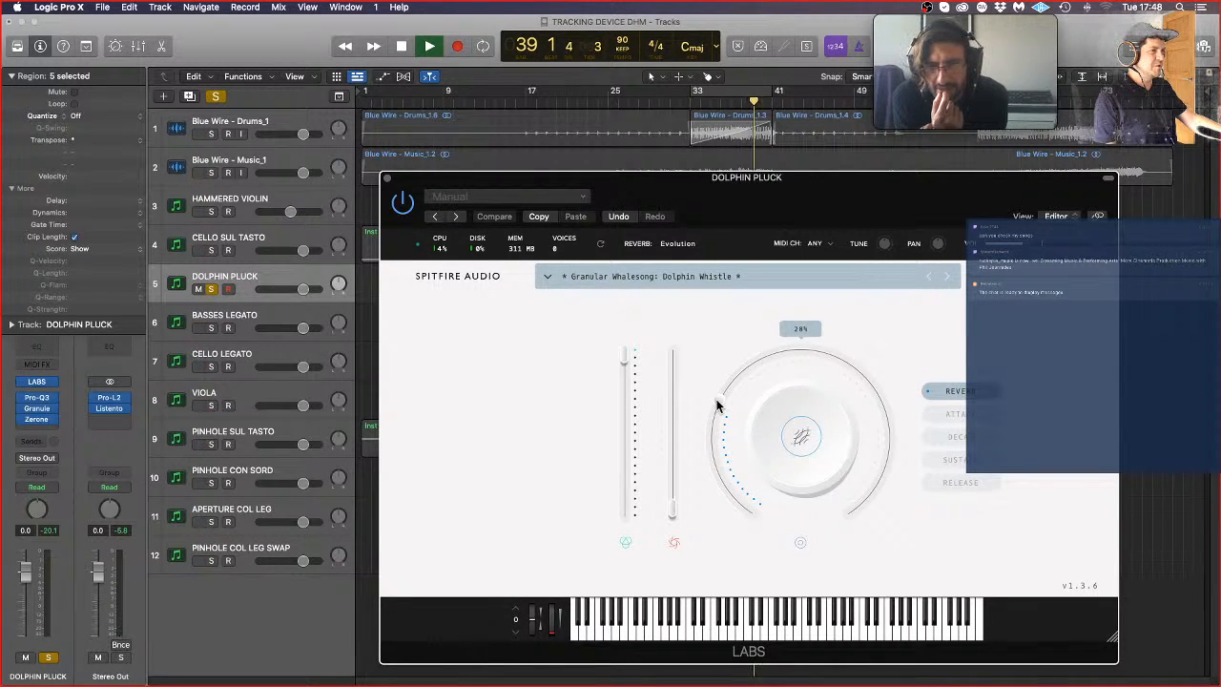
pyautogui.moveTo(719, 405); pyautogui.dragTo(700, 530)
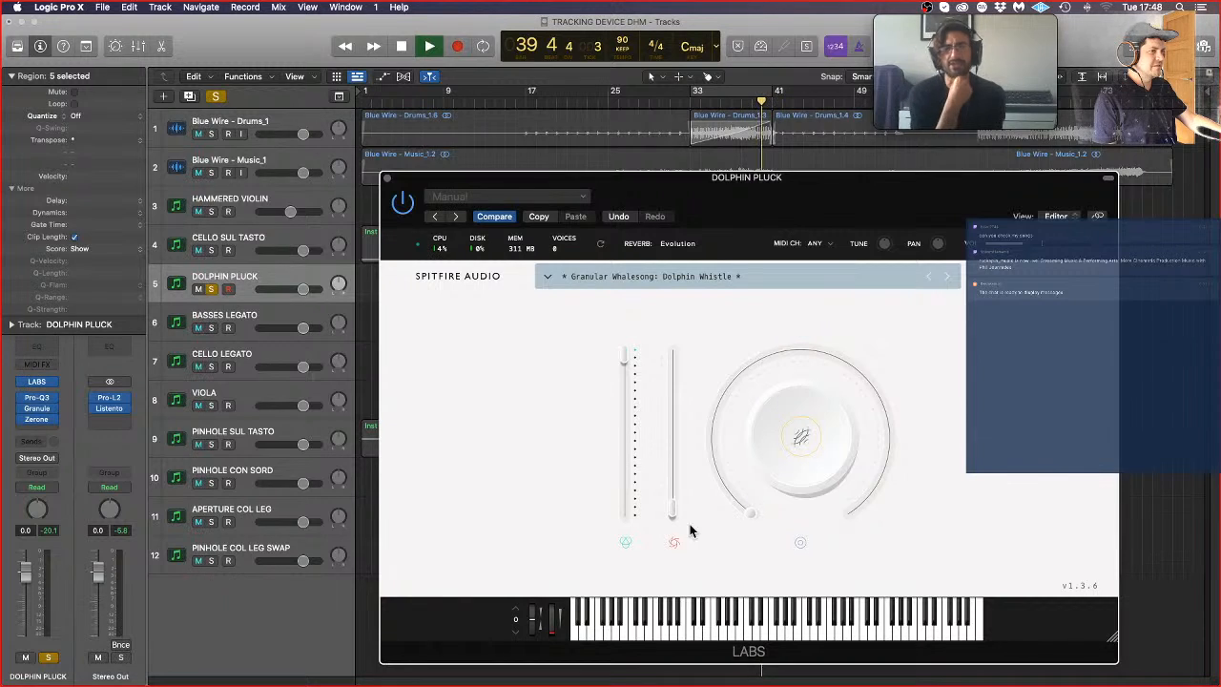
pyautogui.click(388, 180)
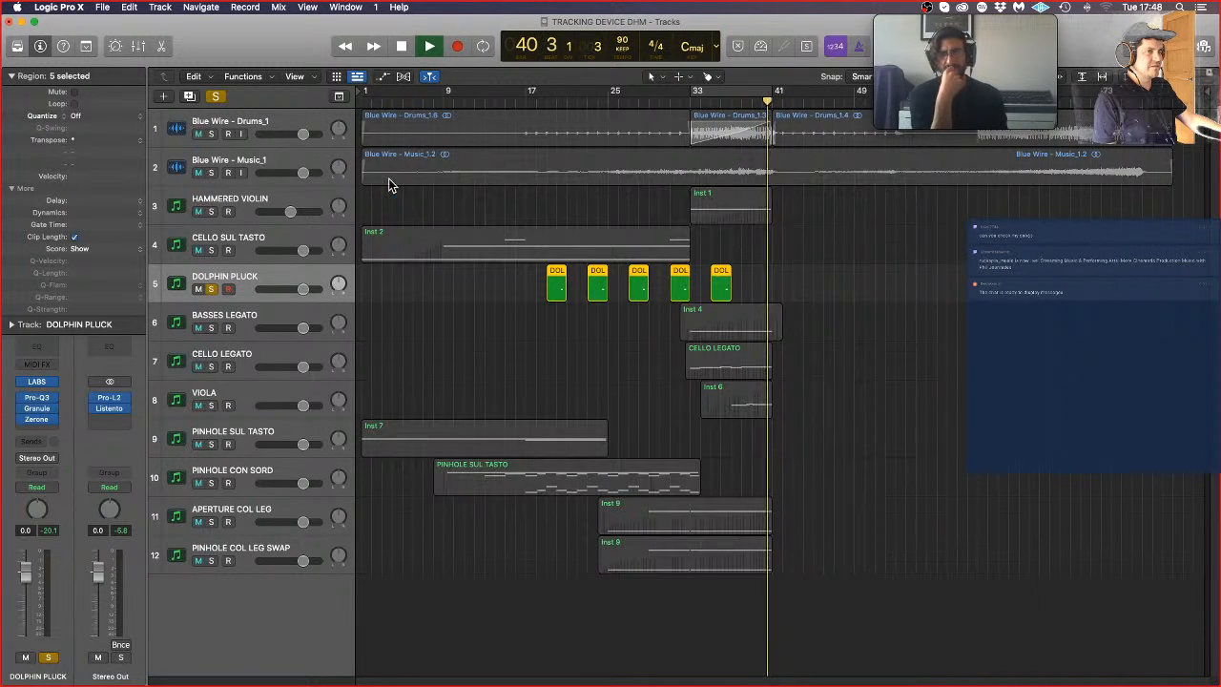
# Step: While playing from around bar 19, lower DOLPHIN PLUCK's Pro-Q3 high-cut and low-cut frequencies and deepen the dynamic cut near 2.5 kHz
pyautogui.click(556, 103)
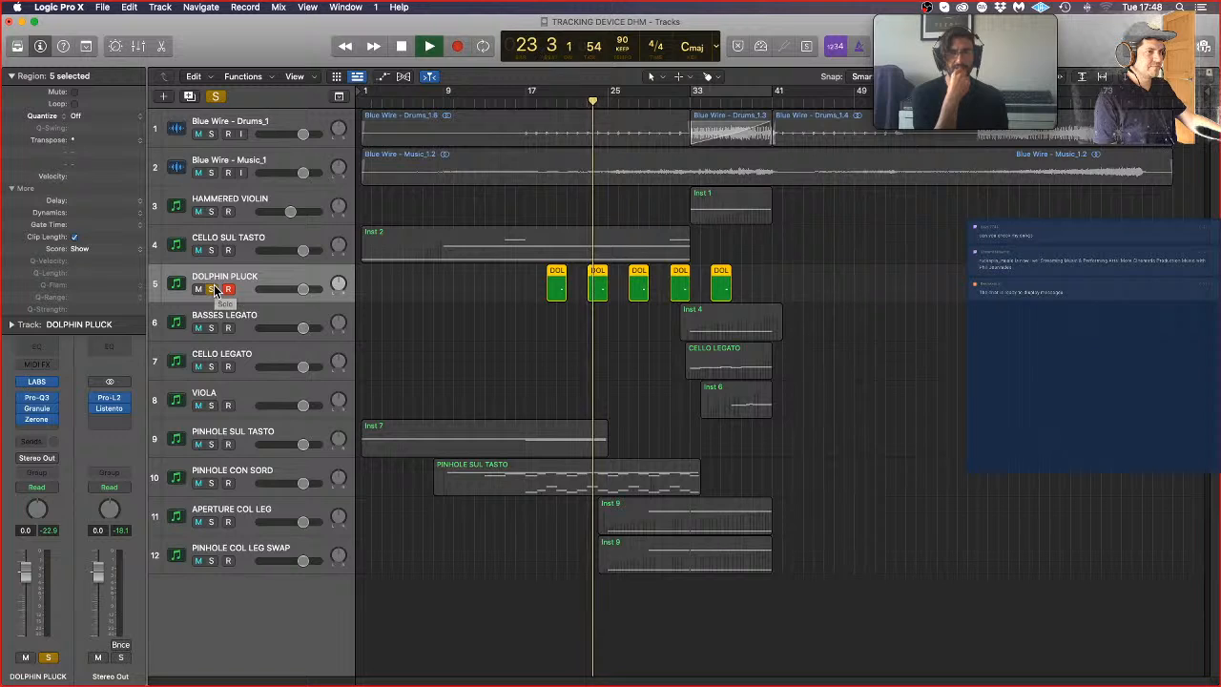
pyautogui.click(37, 397)
pyautogui.moveTo(902, 399); pyautogui.dragTo(868, 406)
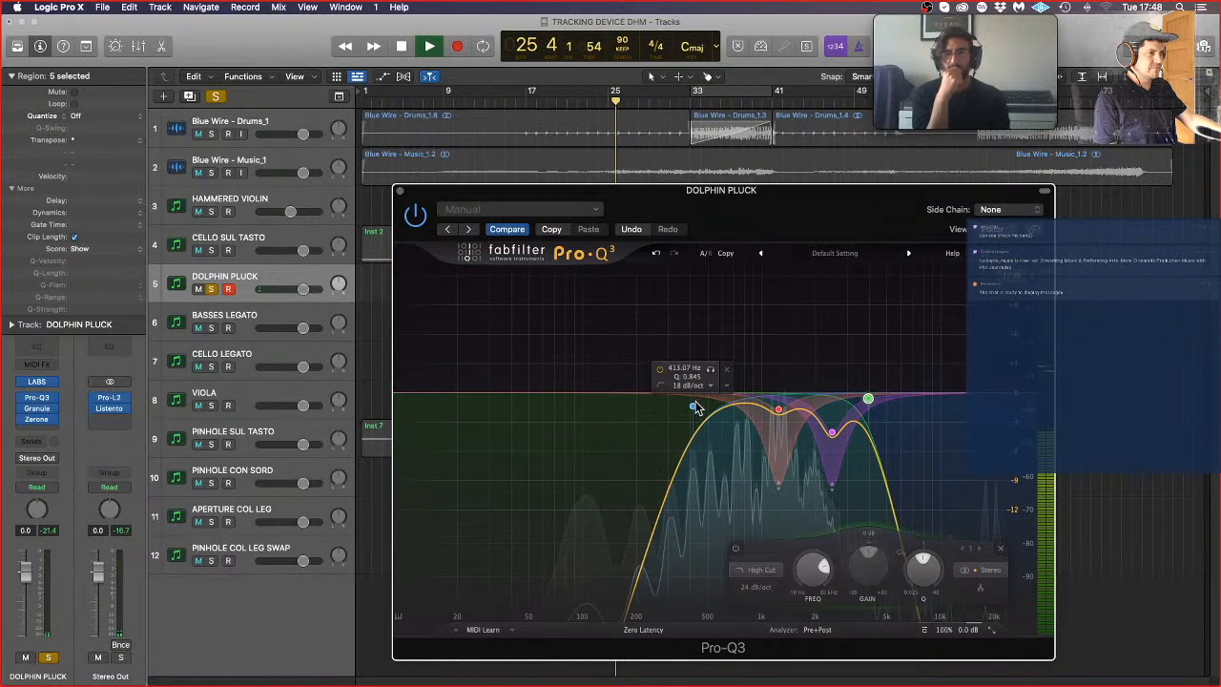
pyautogui.moveTo(693, 407)
pyautogui.mouseDown()
pyautogui.moveTo(647, 401)
pyautogui.moveTo(671, 402)
pyautogui.mouseUp()
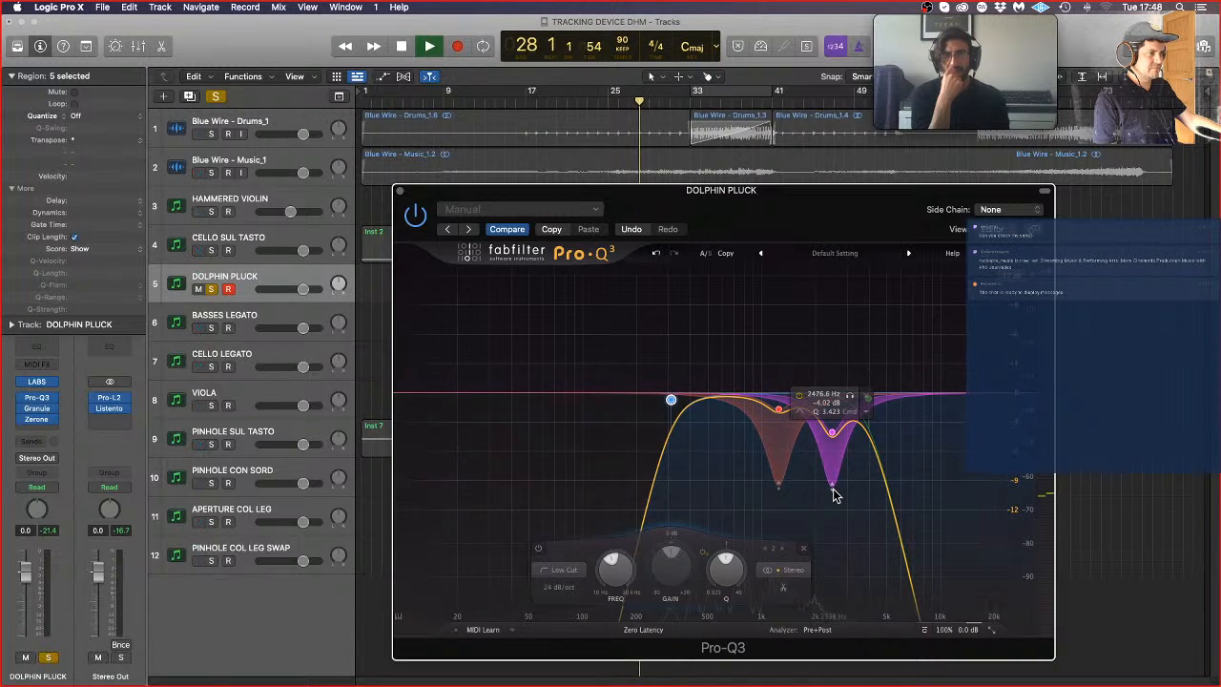
pyautogui.moveTo(833, 491); pyautogui.dragTo(835, 520)
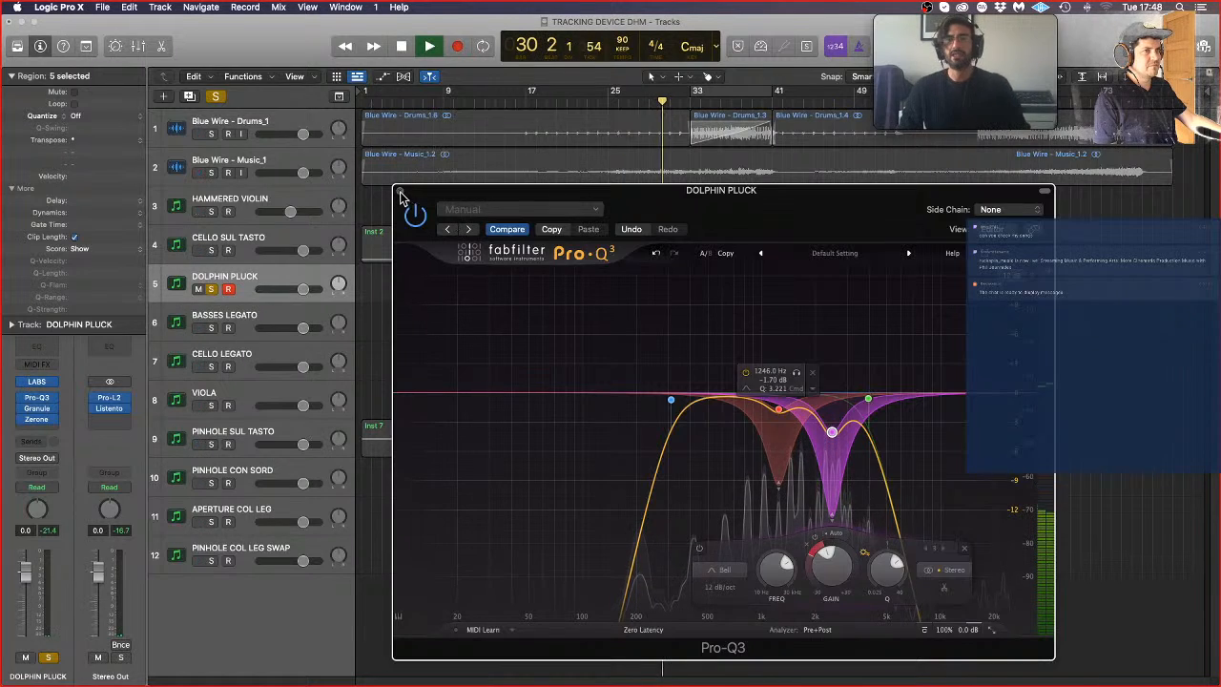
pyautogui.press('super+w')
pyautogui.press('space')
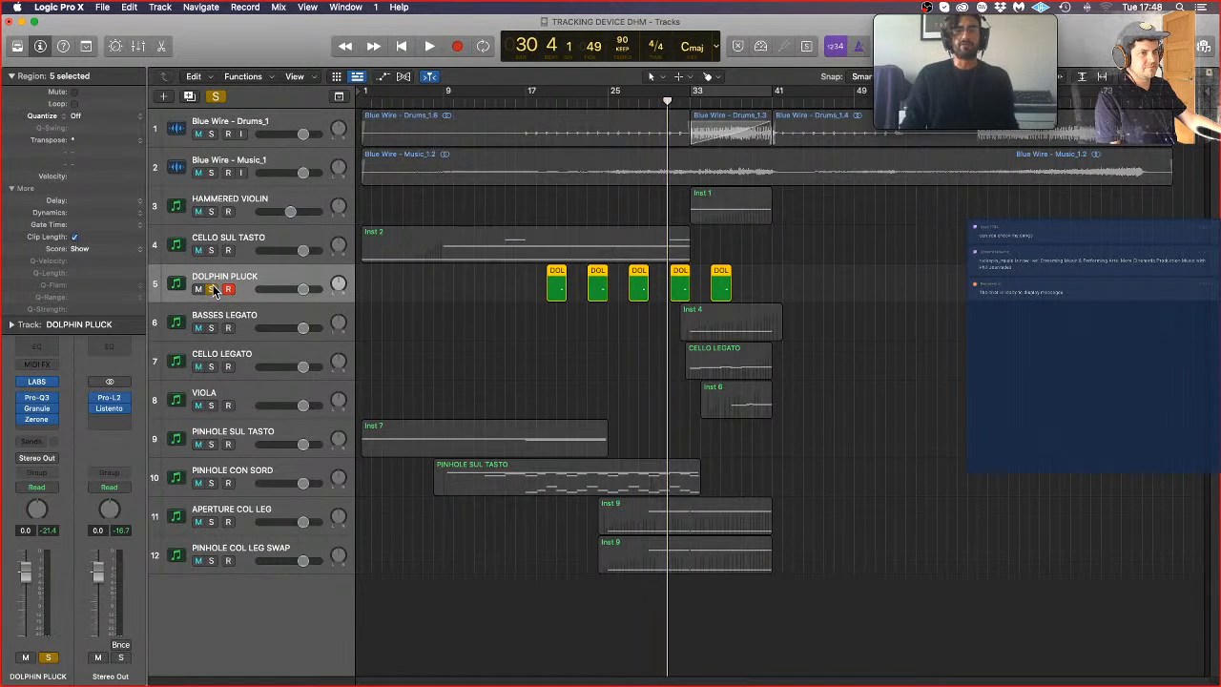
# Step: Unsolo and record-disarm DOLPHIN PLUCK, clear the region selection, and return the playhead to bar 1
pyautogui.click(212, 289)
pyautogui.click(546, 339)
pyautogui.press('Return')
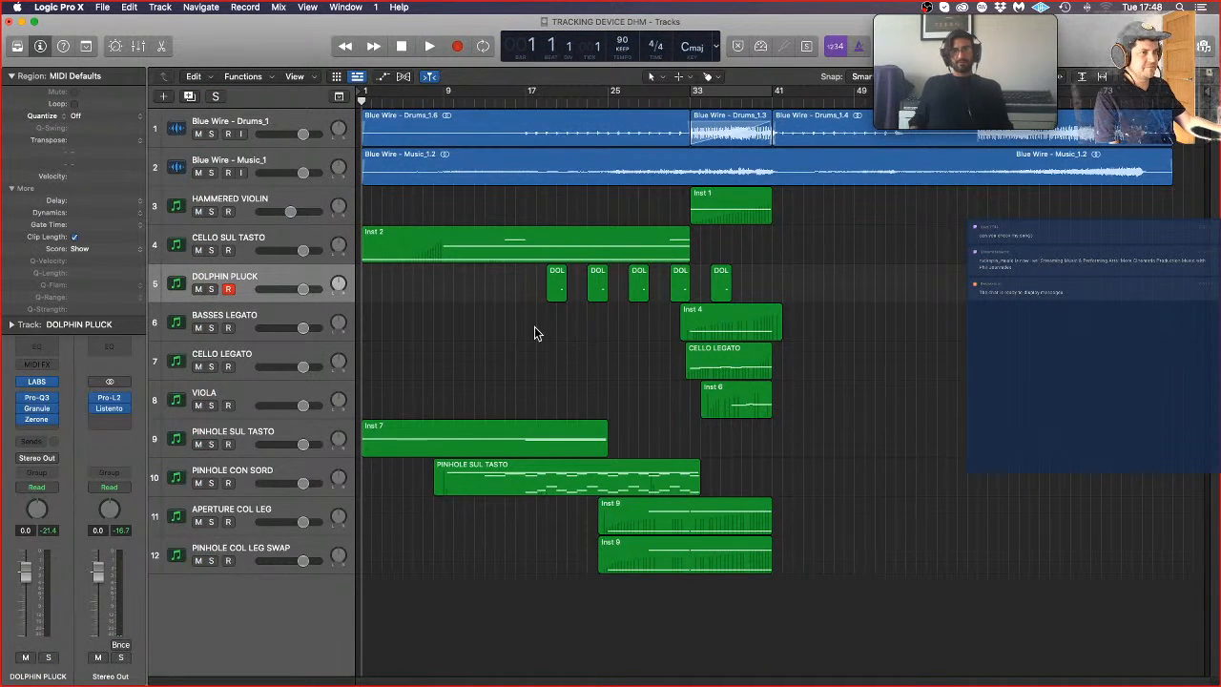
pyautogui.click(230, 289)
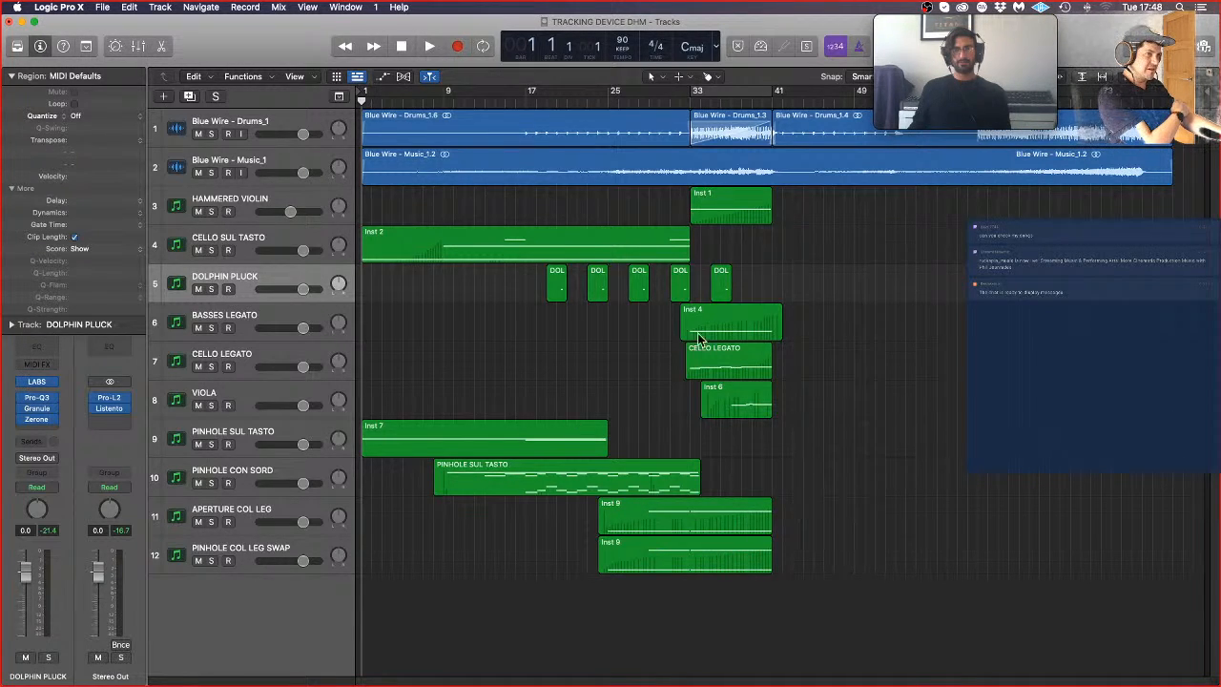
# Step: Place the playhead at bar 17 and duplicate the HAMMERED VIOLIN track without its region as HAMMERED VIOLIN LOW
pyautogui.click(527, 99)
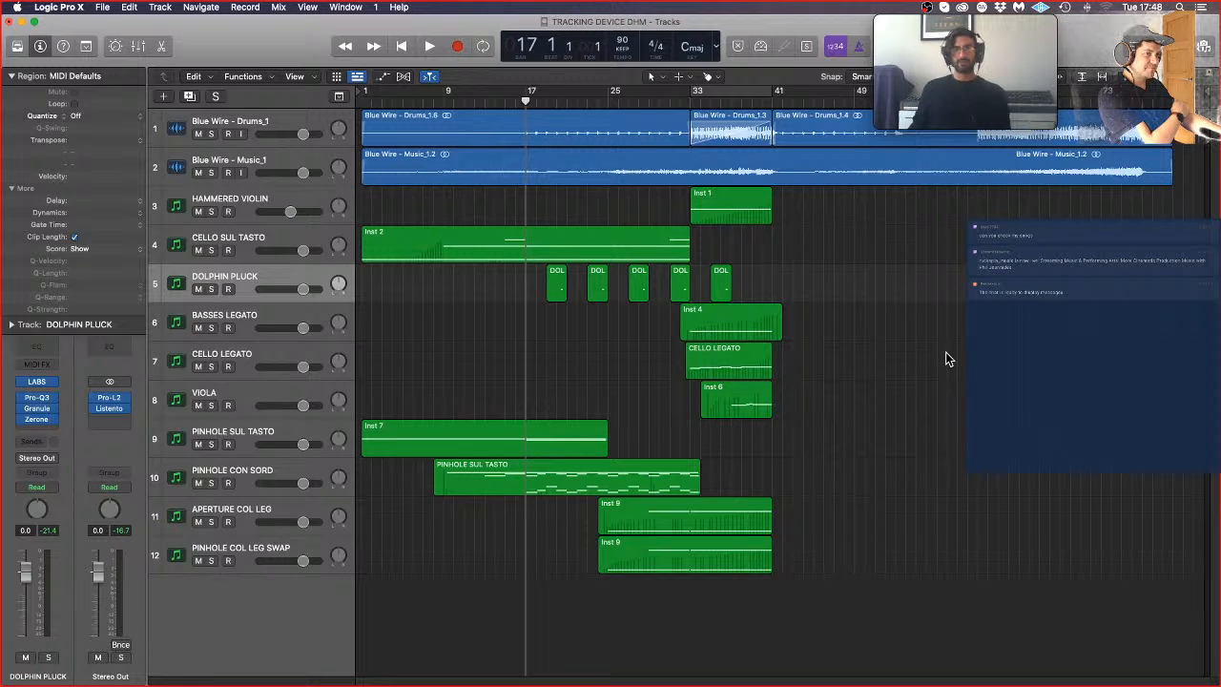
pyautogui.click(272, 201)
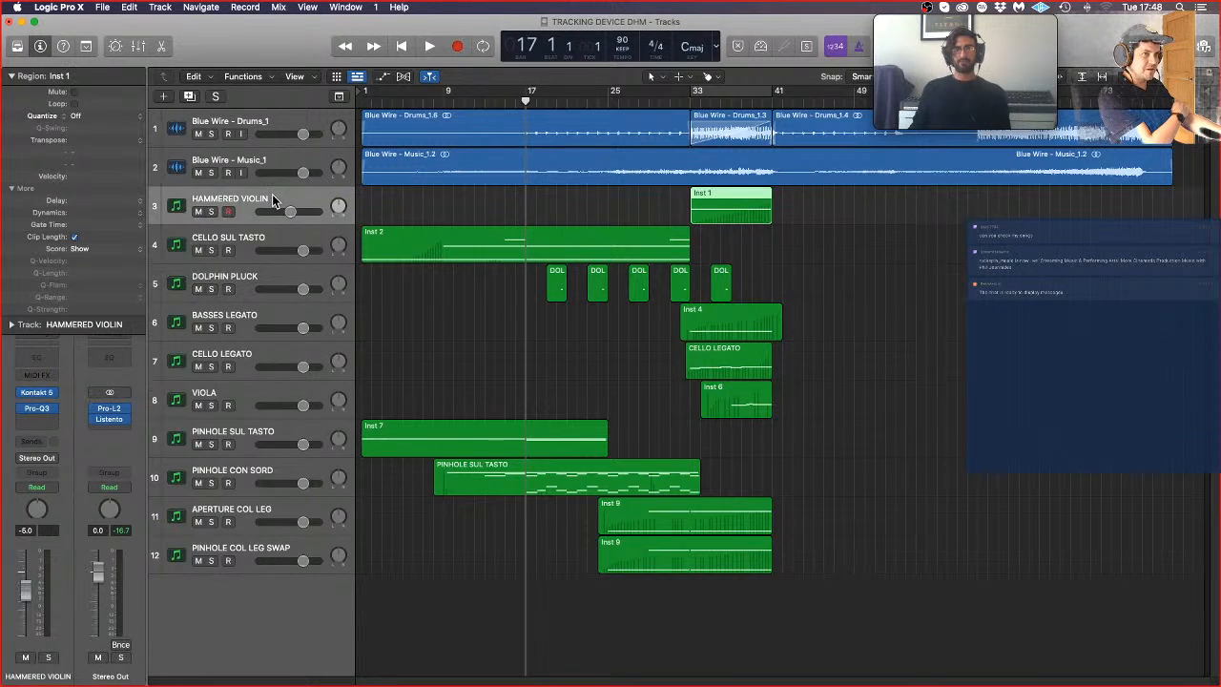
pyautogui.click(190, 97)
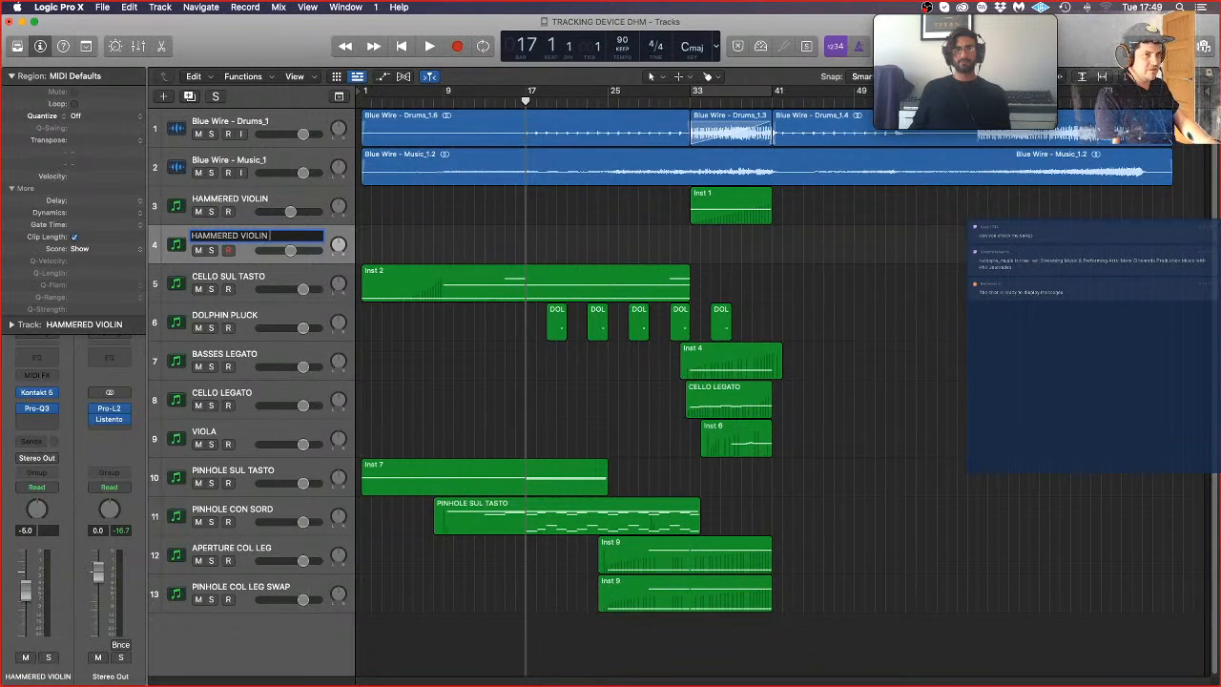
pyautogui.press('Return')
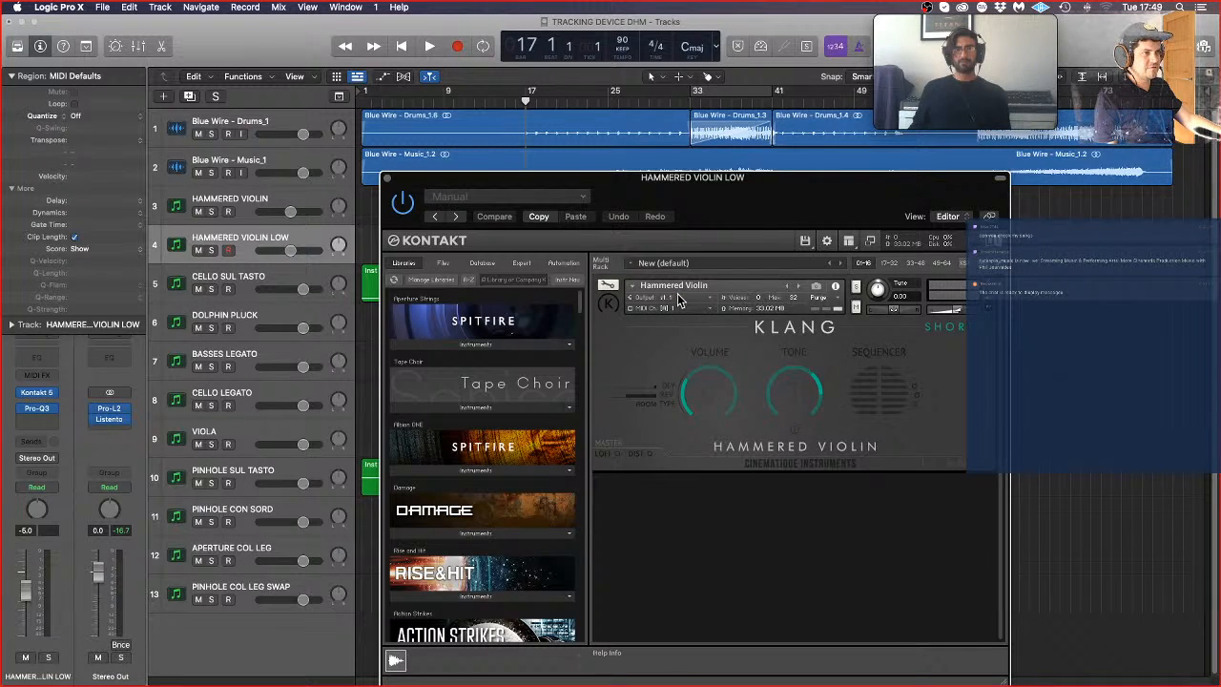
# Step: Tune the Hammered Violin instrument in Kontakt to -12.00 semitones on the HAMMERED VIOLIN LOW track
pyautogui.moveTo(883, 297); pyautogui.dragTo(895, 406)
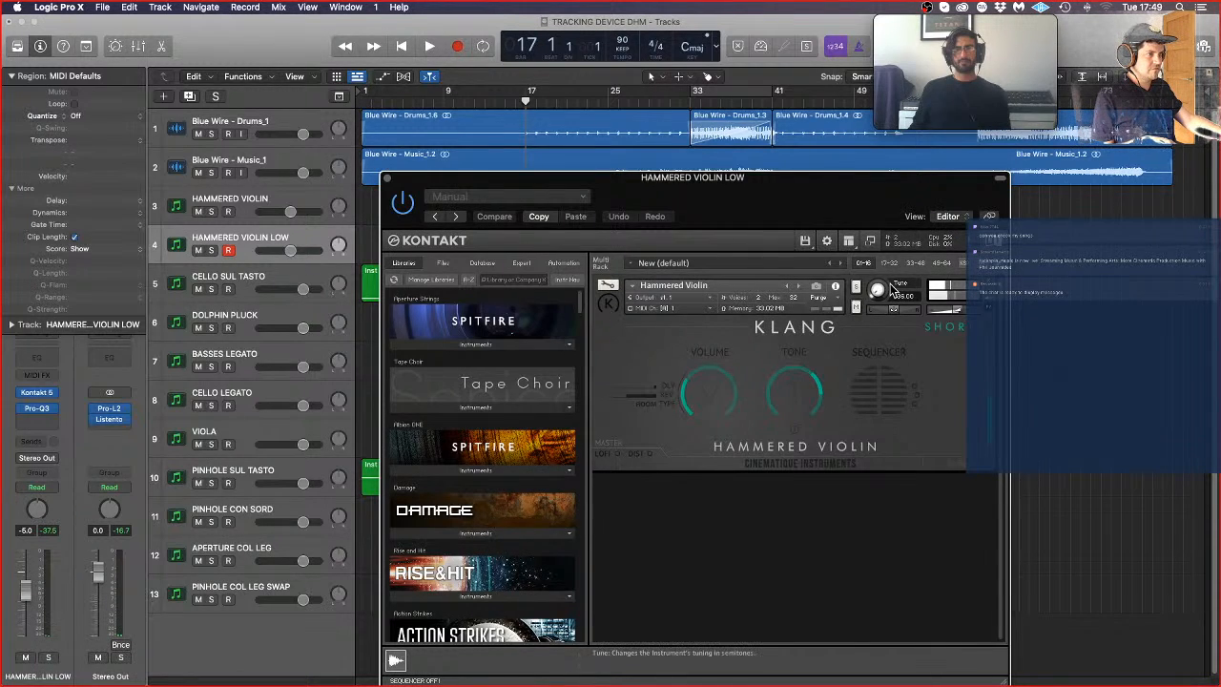
pyautogui.moveTo(879, 260); pyautogui.dragTo(881, 245)
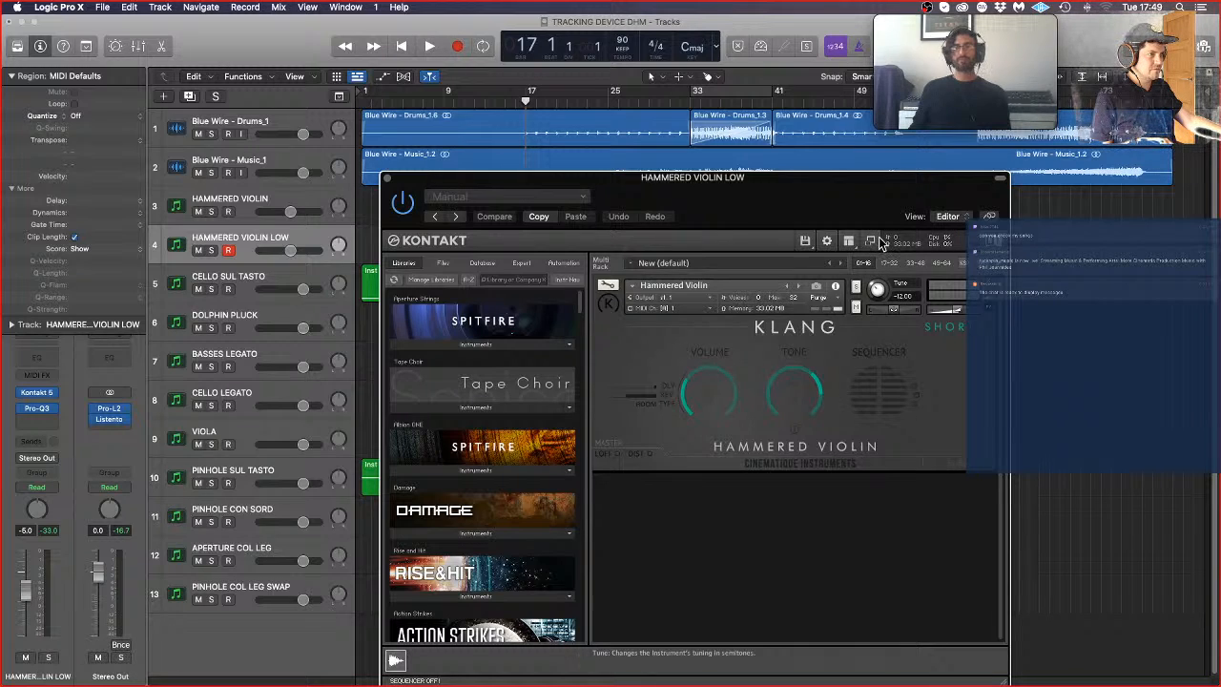
# Step: Try a Hammered Violin sequencer pattern by activating several steps in both columns, and adjust the instrument's tone
pyautogui.click(877, 374)
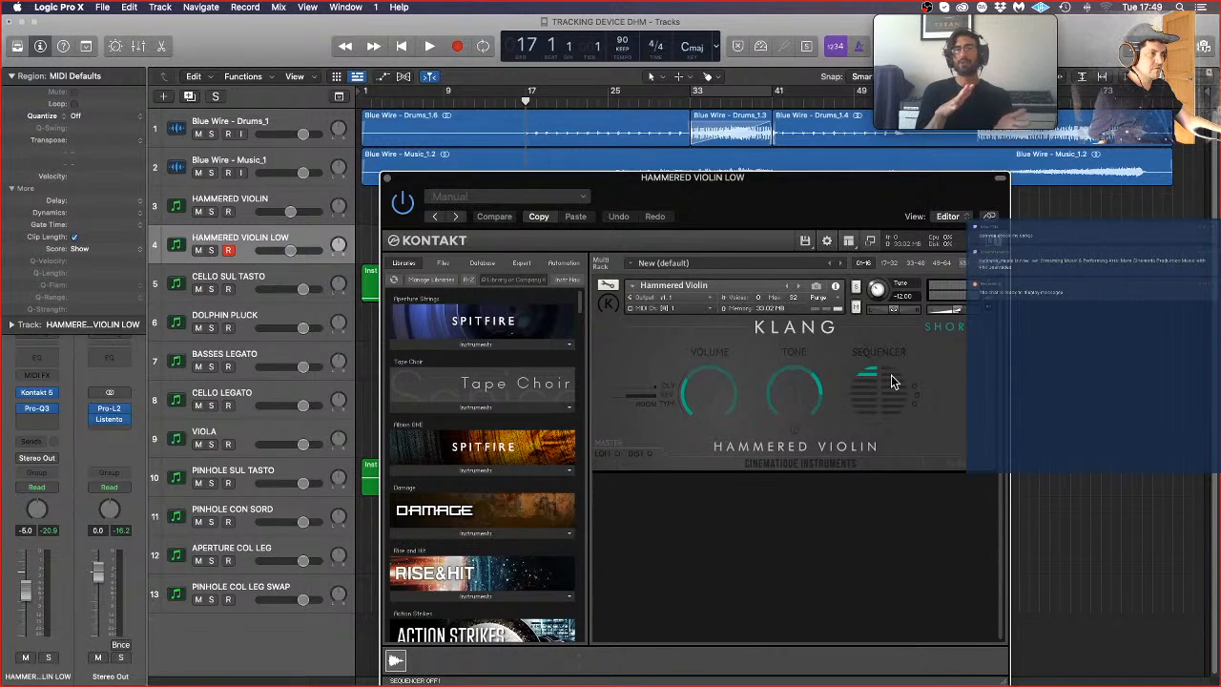
pyautogui.click(892, 386)
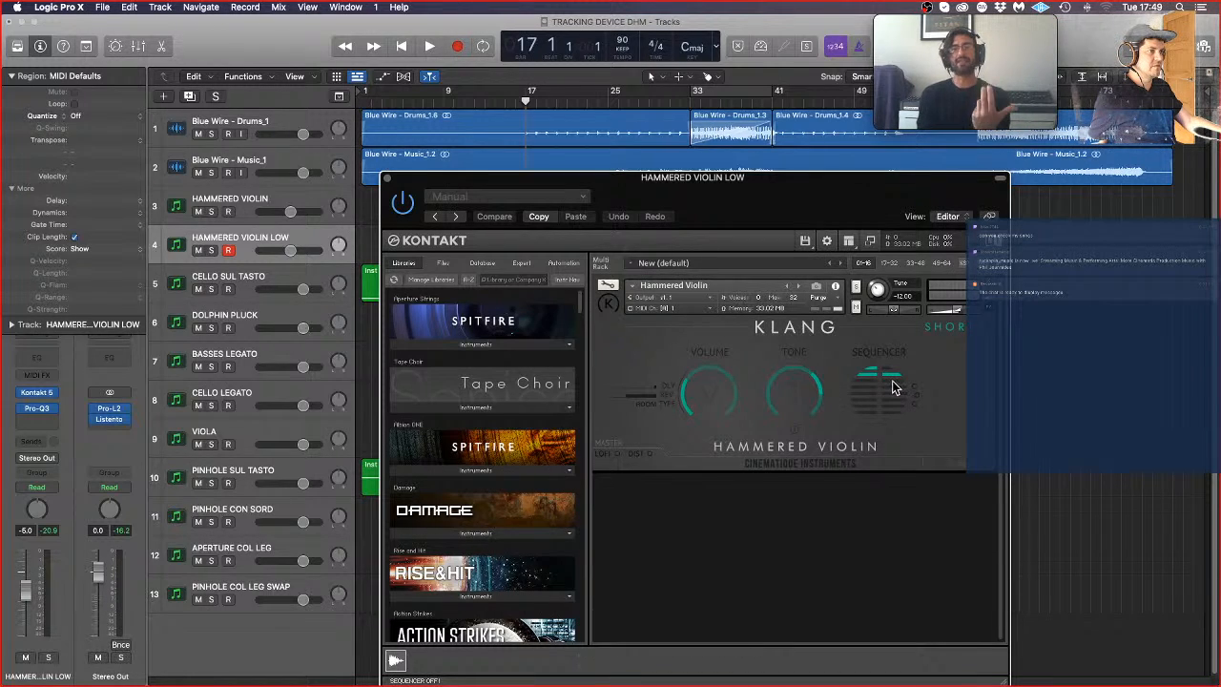
pyautogui.click(895, 390)
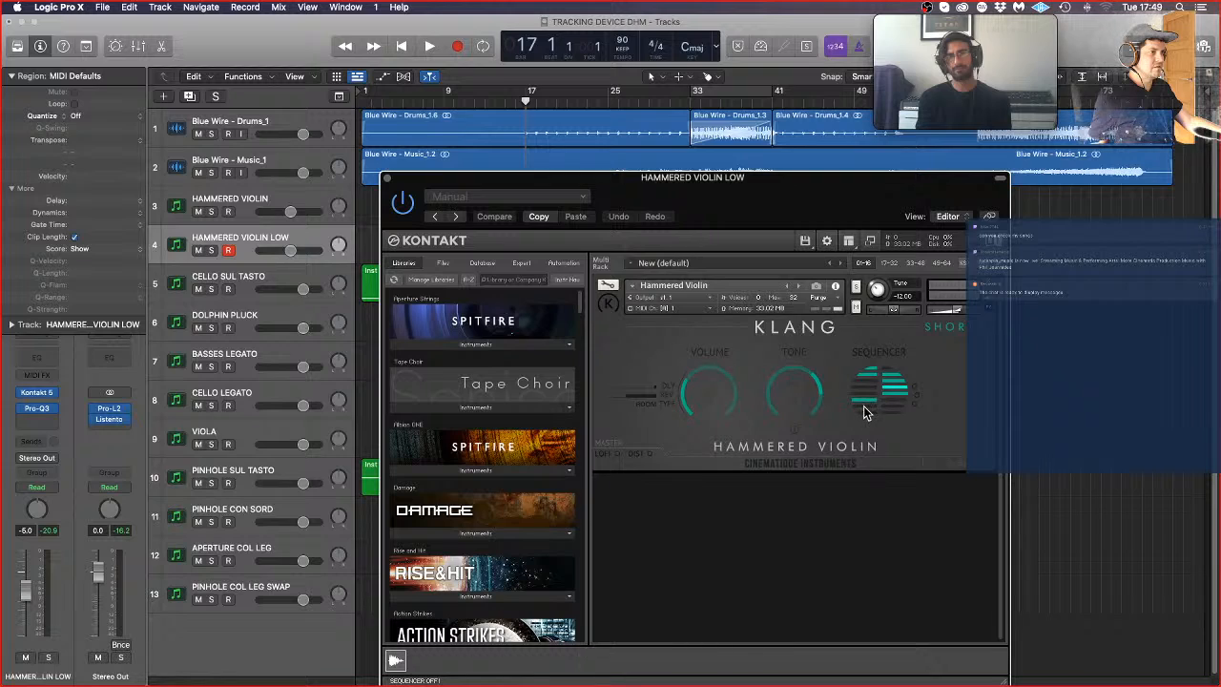
pyautogui.click(867, 411)
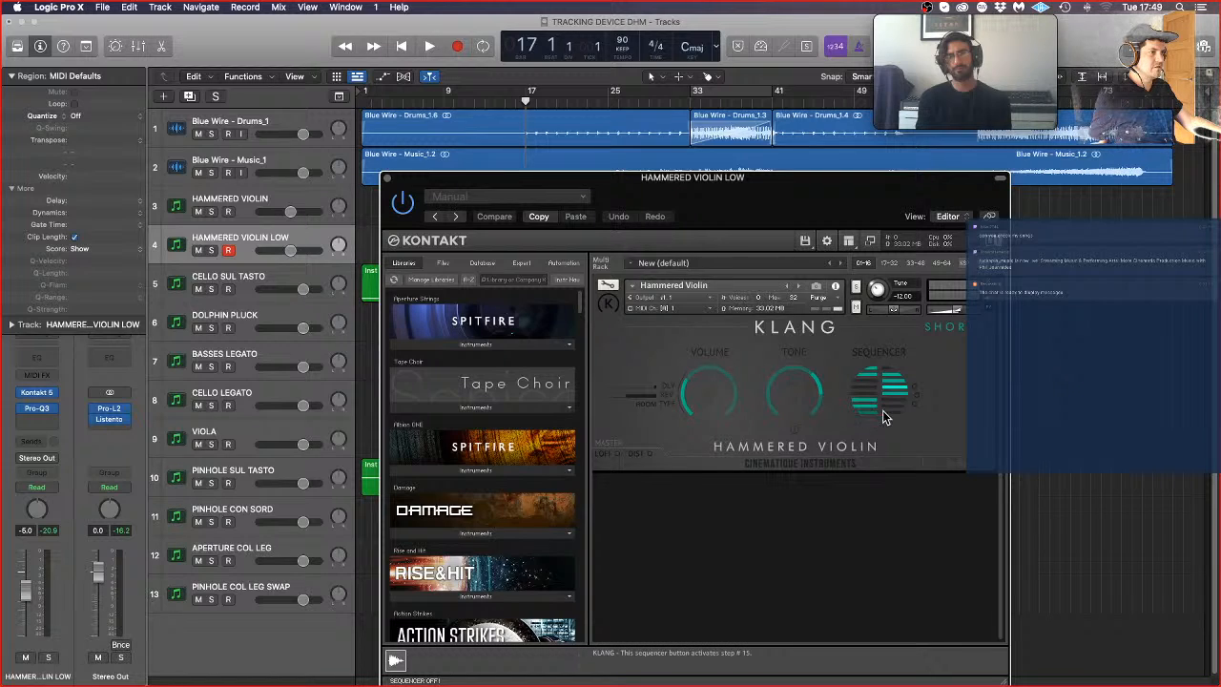
pyautogui.click(891, 412)
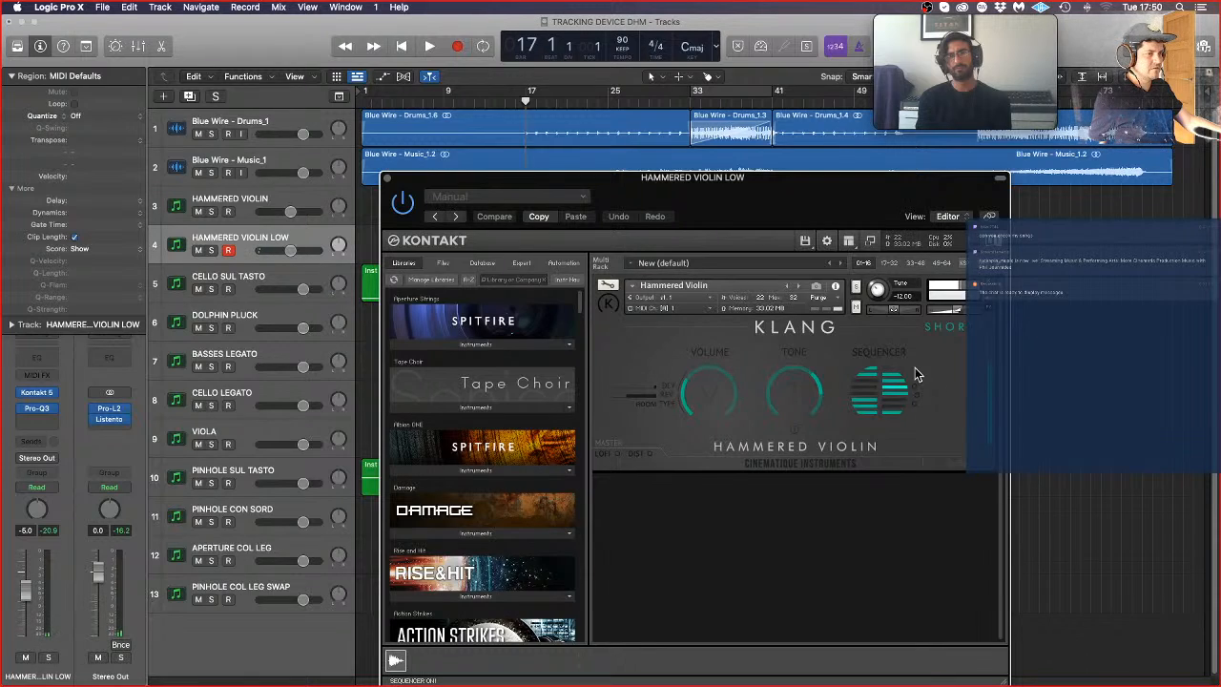
pyautogui.click(801, 399)
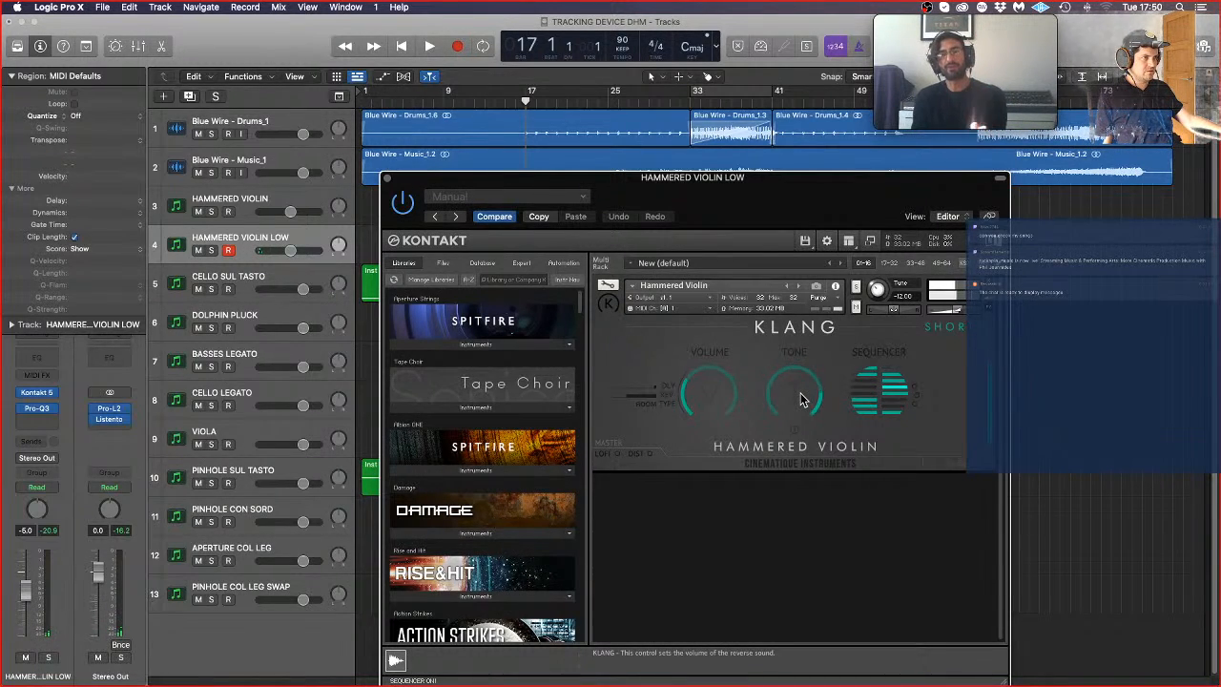
# Step: Audition a brief moment from bar 17, close Kontakt, and delete the HAMMERED VIOLIN LOW track
pyautogui.press('space')
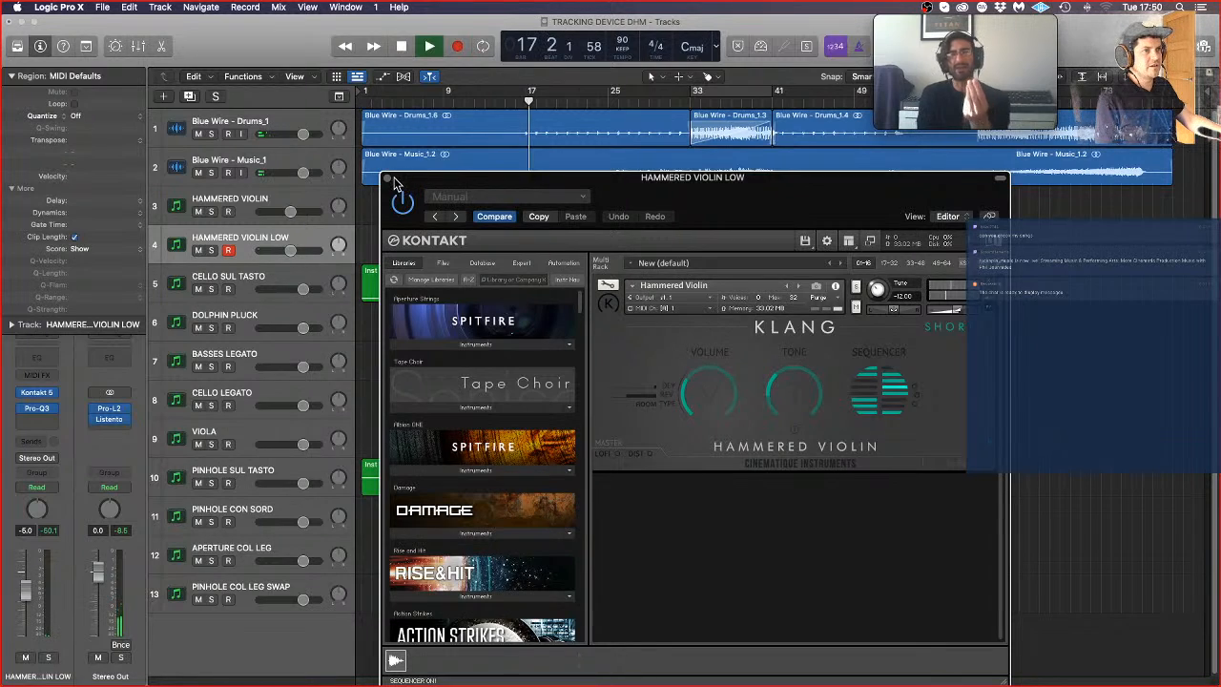
pyautogui.press('space')
pyautogui.click(388, 178)
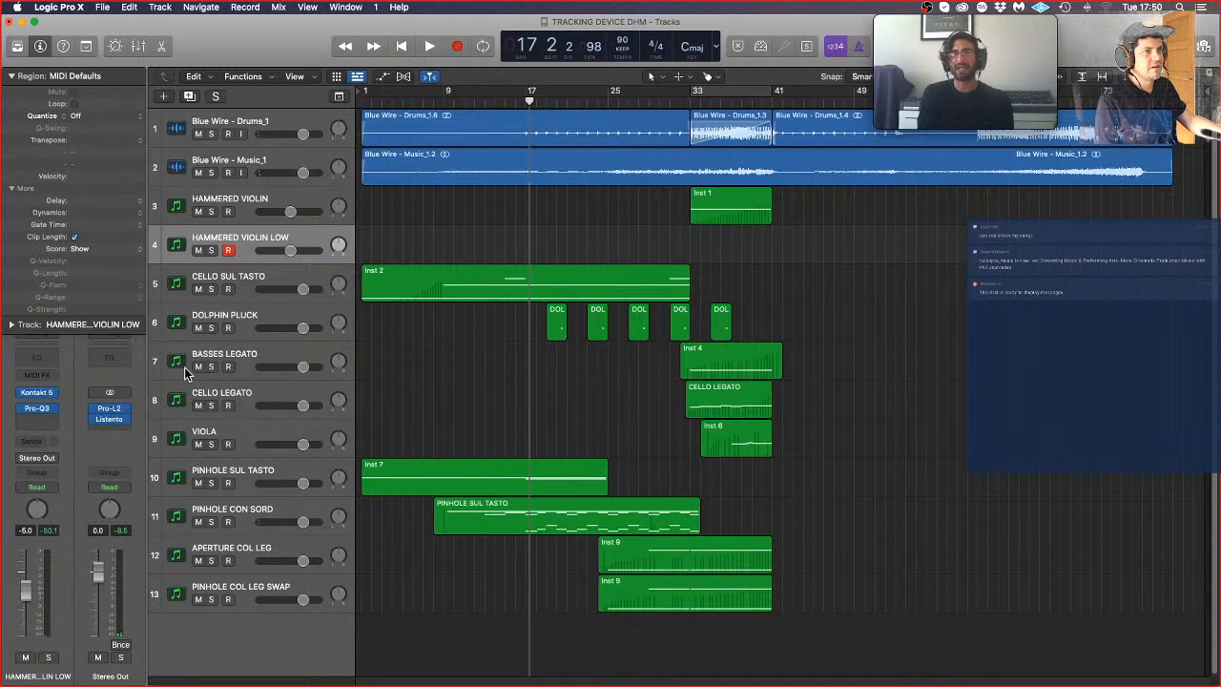
pyautogui.press('super+BackSpace')
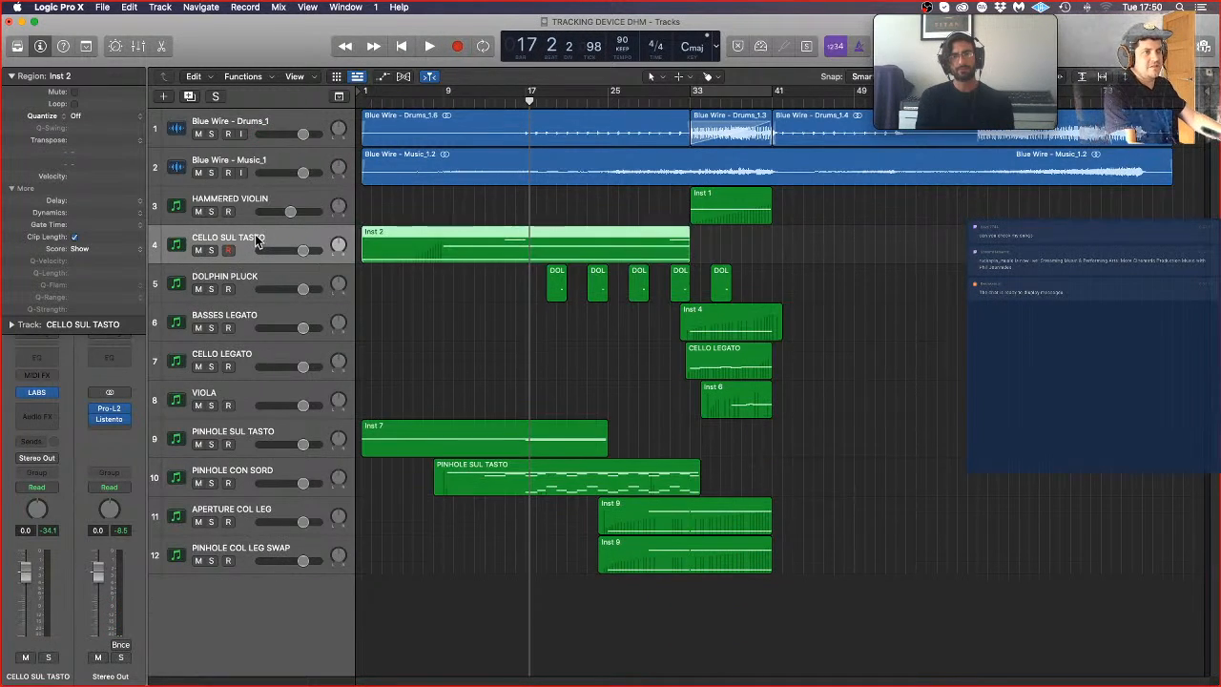
# Step: Bounce the HAMMERED VIOLIN region in place to a new track named HAMMERED VIOLIN, muting the source
pyautogui.rightClick(737, 204)
pyautogui.click(784, 222)
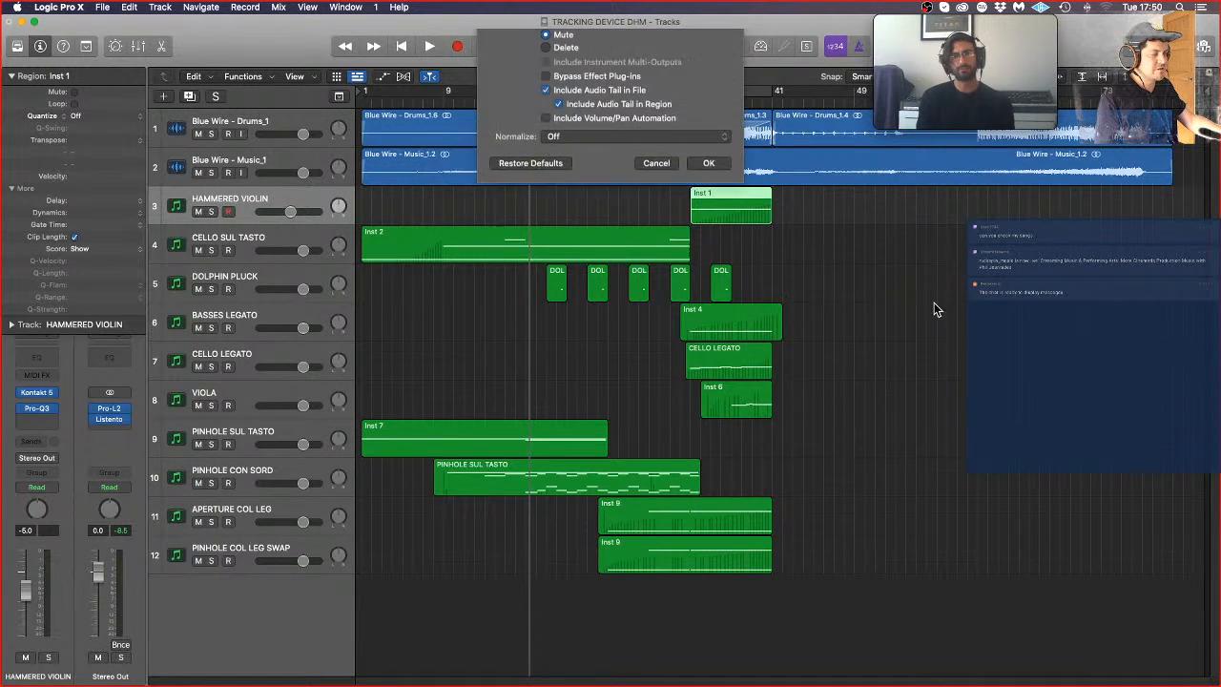
pyautogui.write('HA')
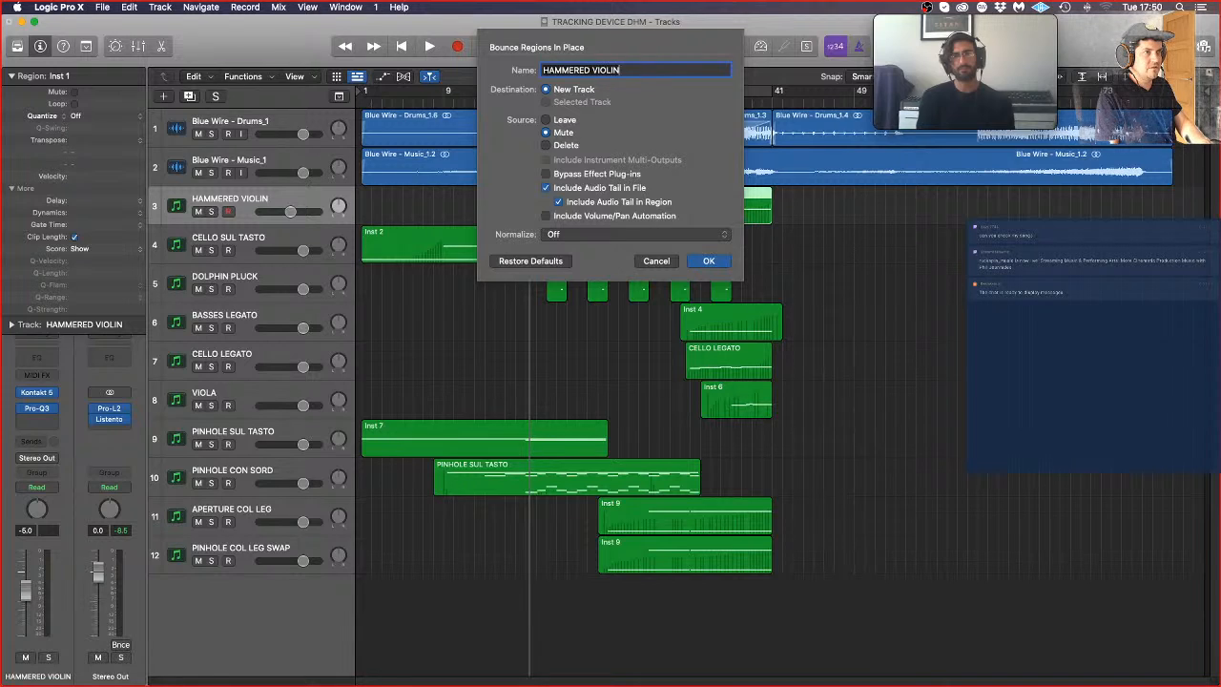
pyautogui.write('MMERED VIOLIN')
pyautogui.press('Return')
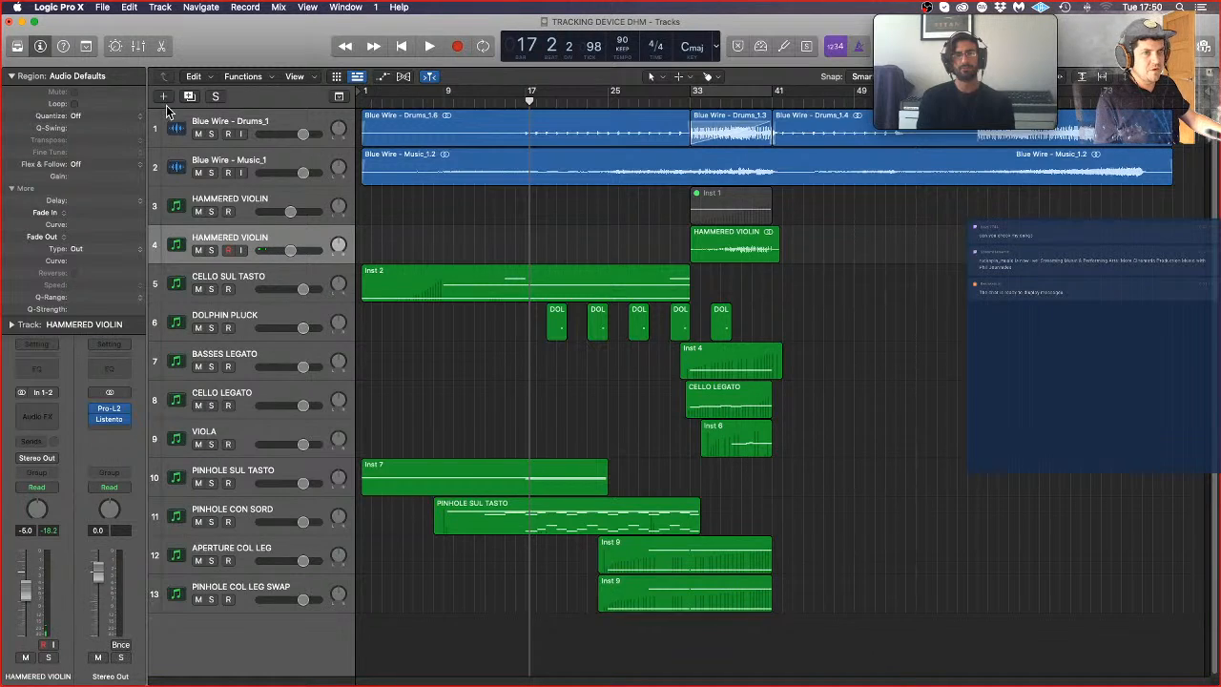
# Step: Add one empty software instrument track below PINHOLE COL LEG SWAP and load LABS in stereo on it
pyautogui.click(267, 592)
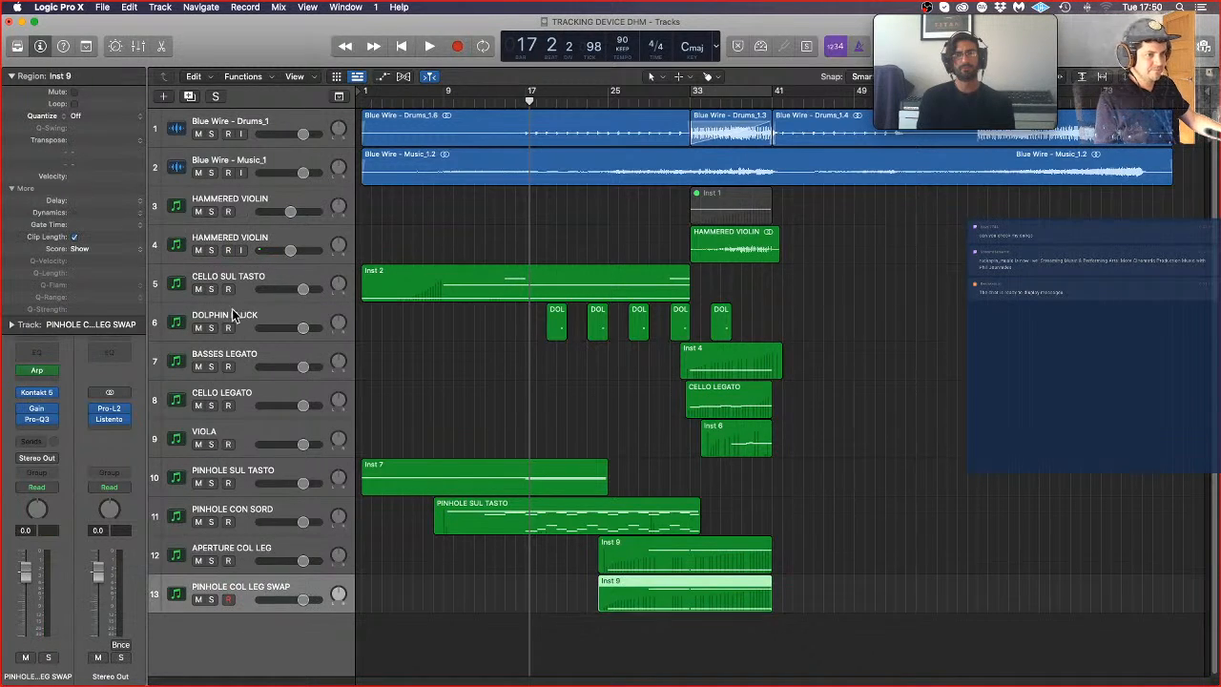
pyautogui.click(163, 96)
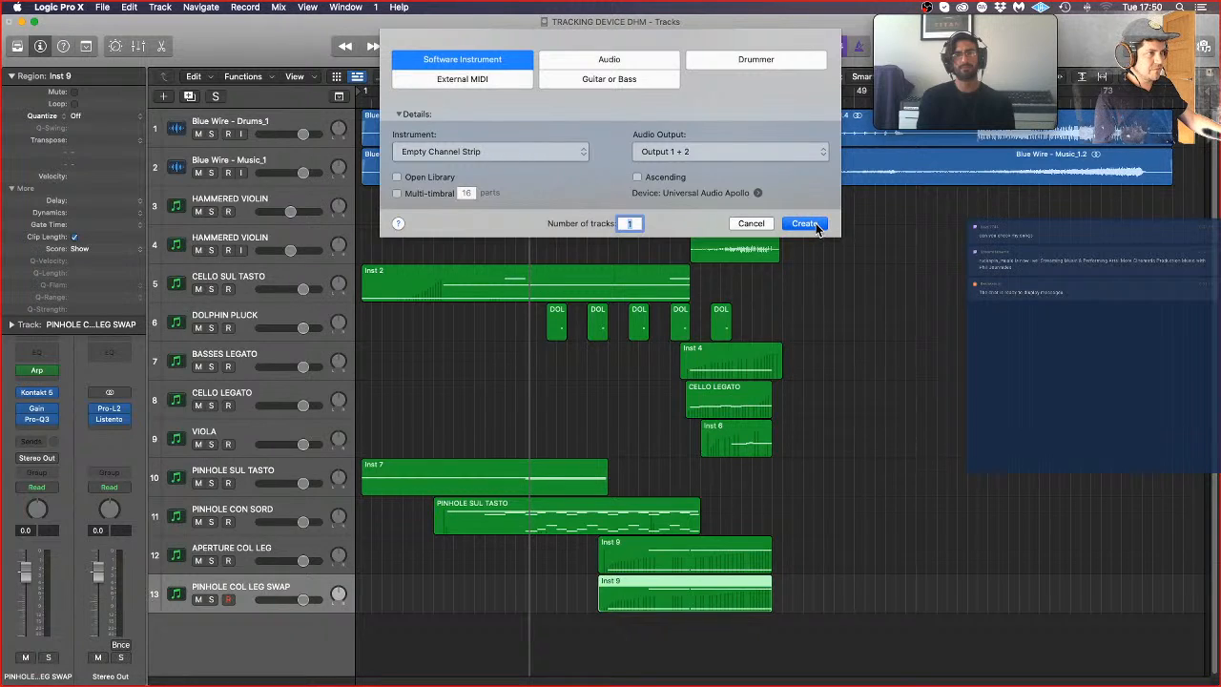
pyautogui.click(805, 223)
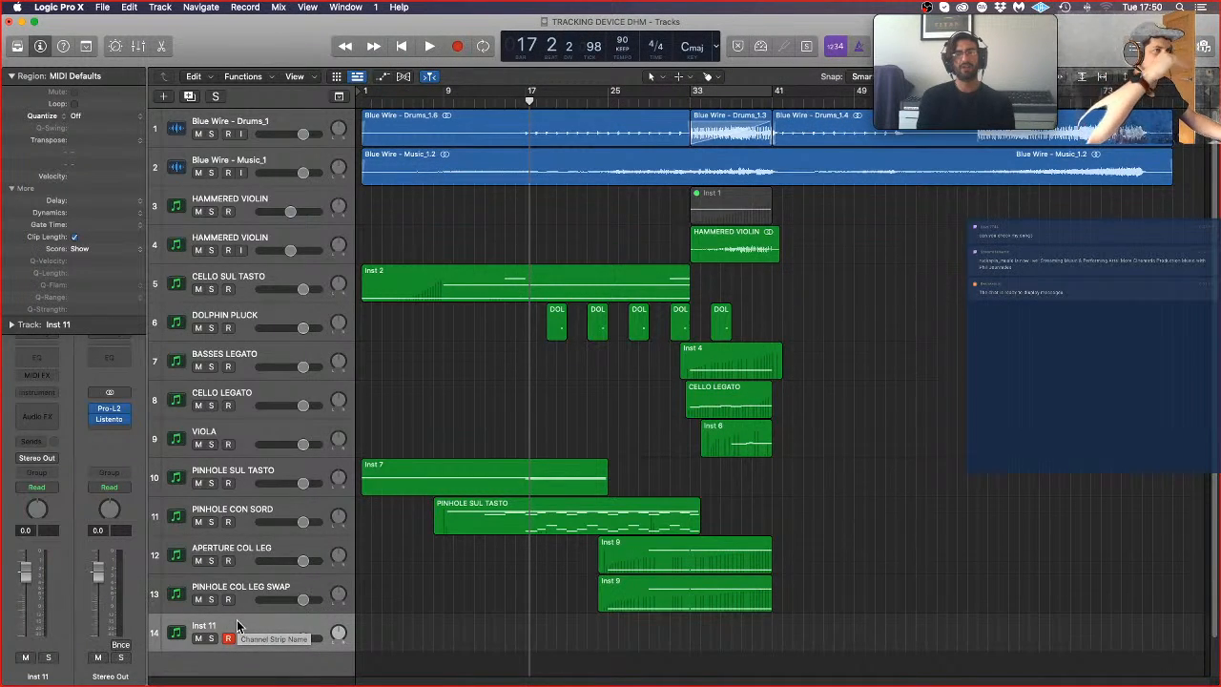
pyautogui.click(50, 401)
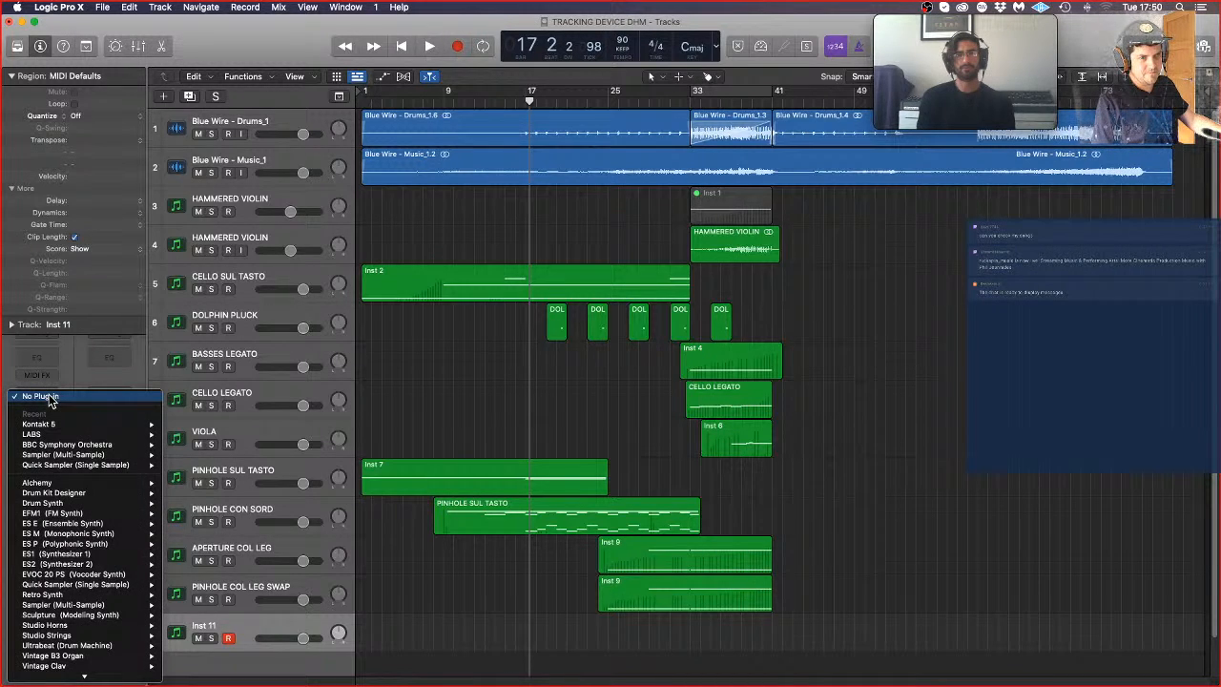
pyautogui.moveTo(74, 628)
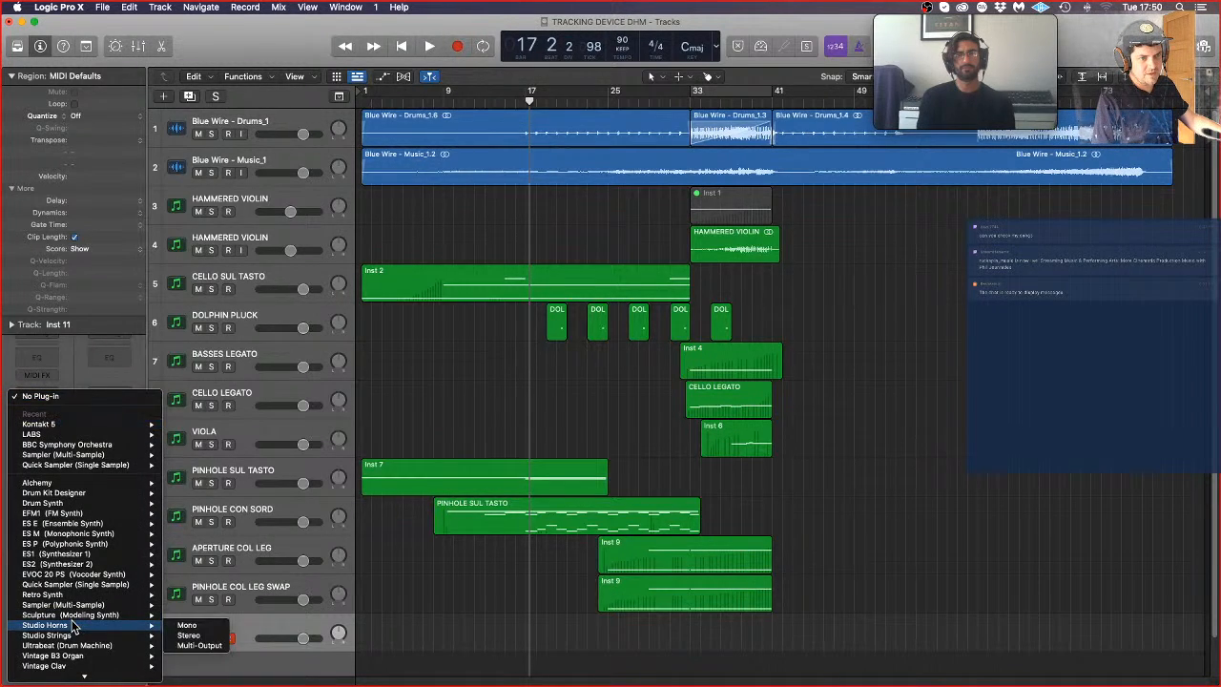
pyautogui.moveTo(95, 436)
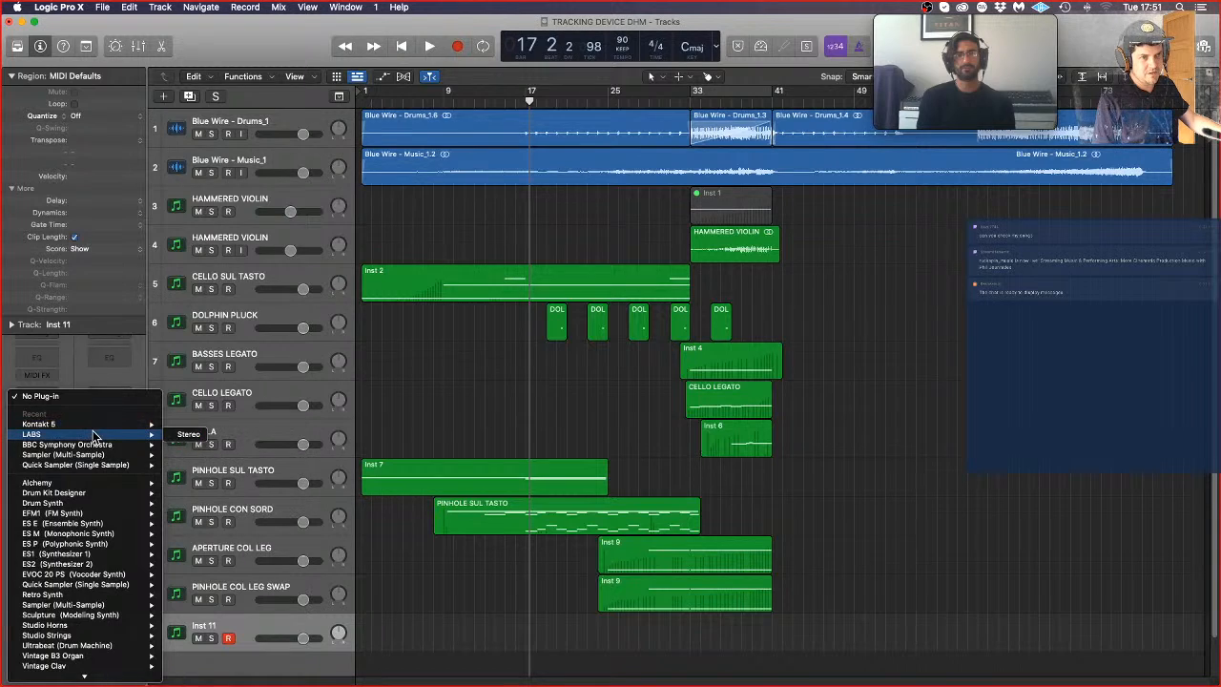
pyautogui.click(188, 434)
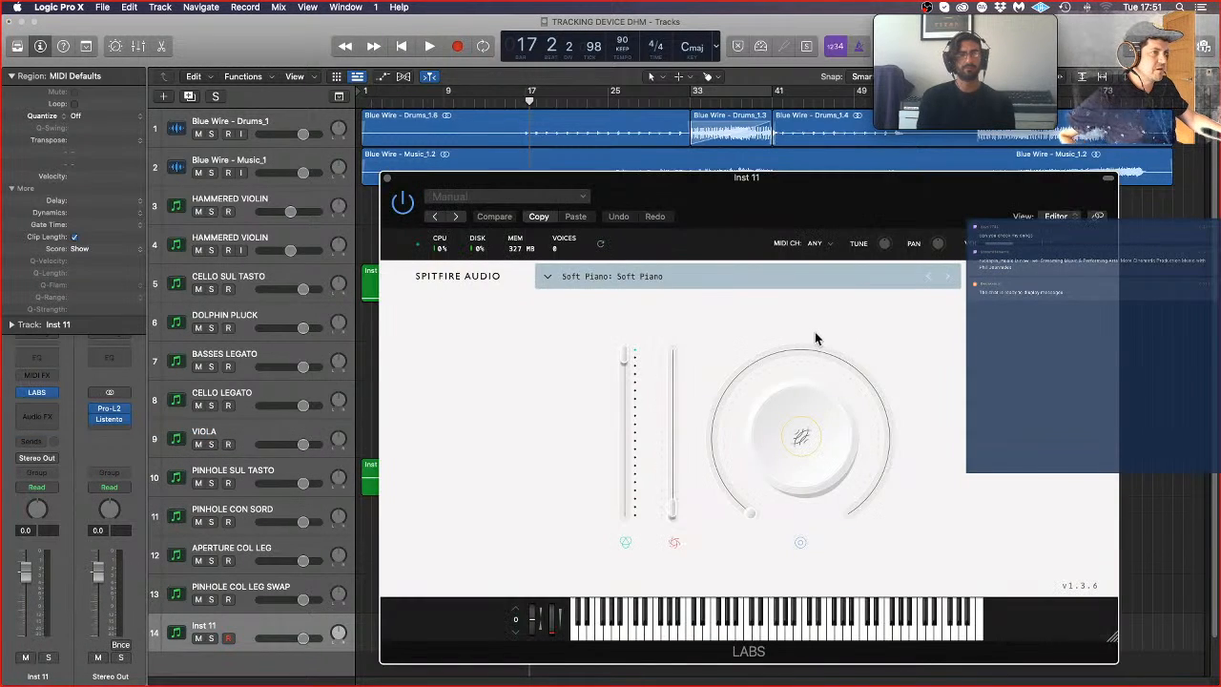
# Step: Filter the LABS presets by Strings and load the Hammered preset from Dulcimer
pyautogui.click(702, 274)
pyautogui.scroll(-5, 873, 434)
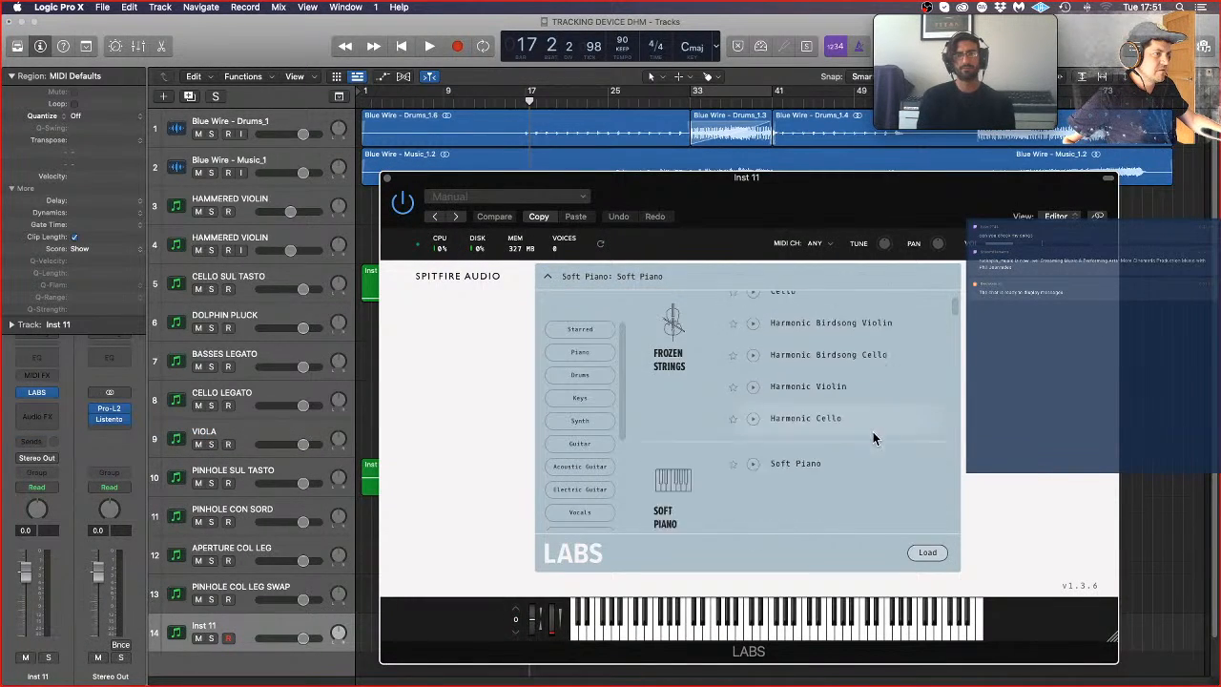
pyautogui.scroll(-5, 865, 433)
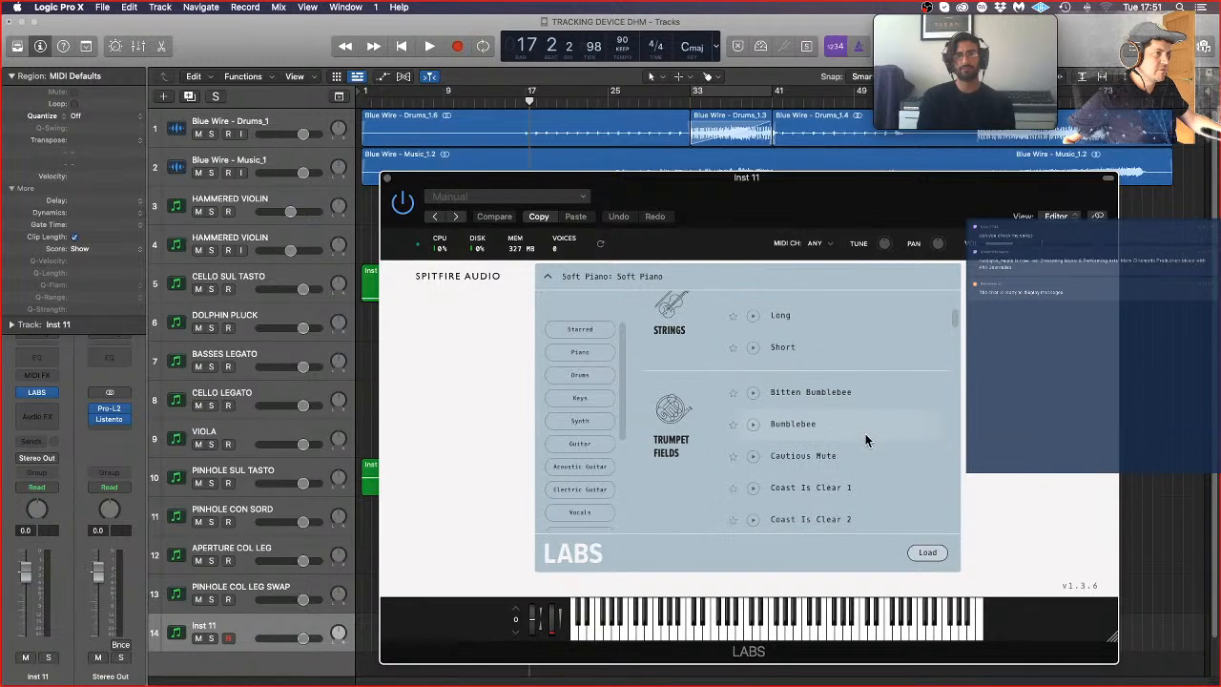
pyautogui.scroll(1, 816, 377)
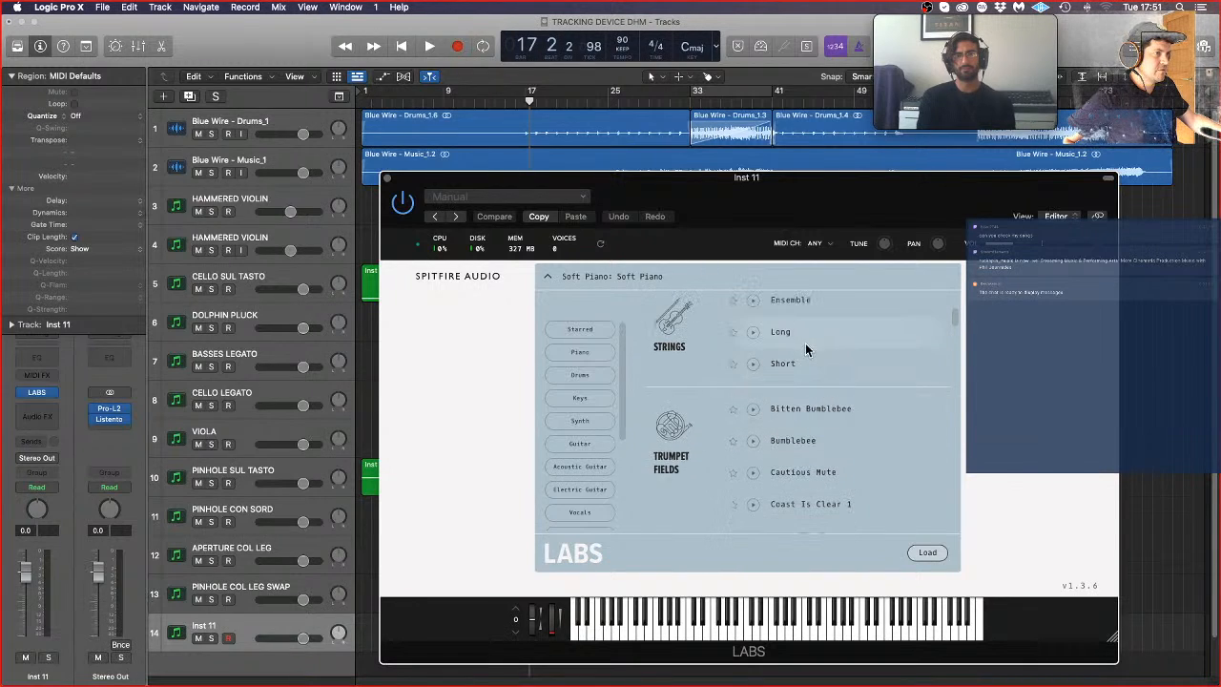
pyautogui.scroll(-3, 582, 501)
pyautogui.click(572, 509)
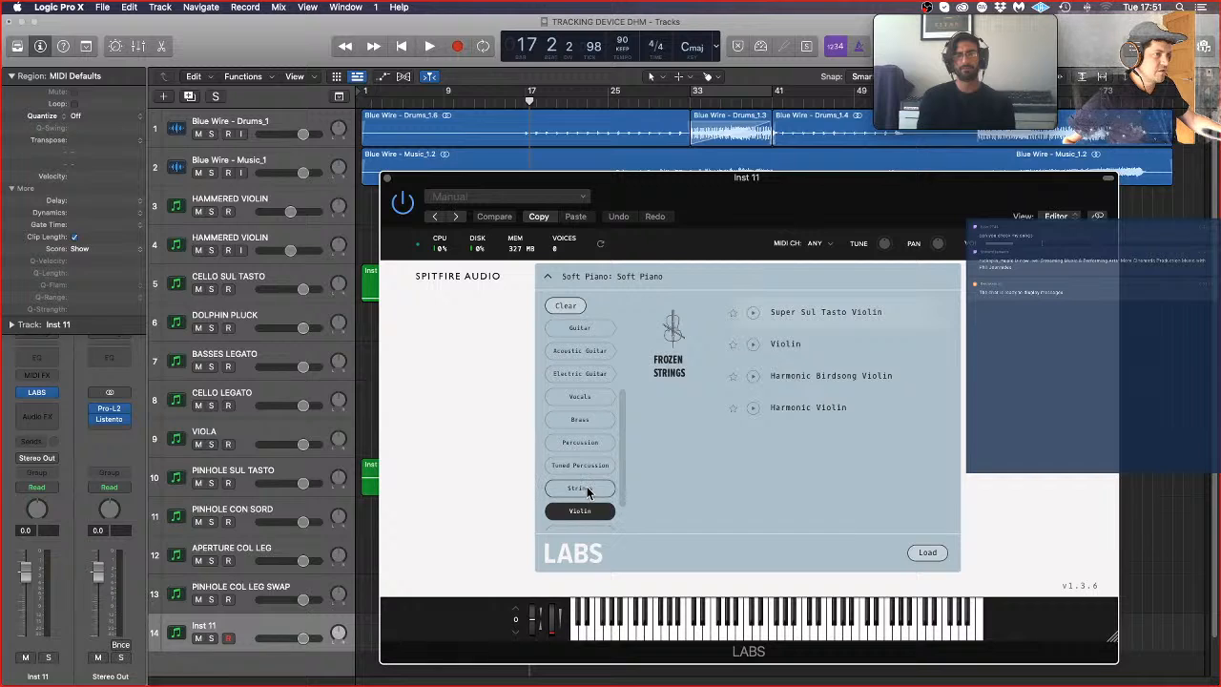
pyautogui.click(587, 488)
pyautogui.scroll(-10, 797, 440)
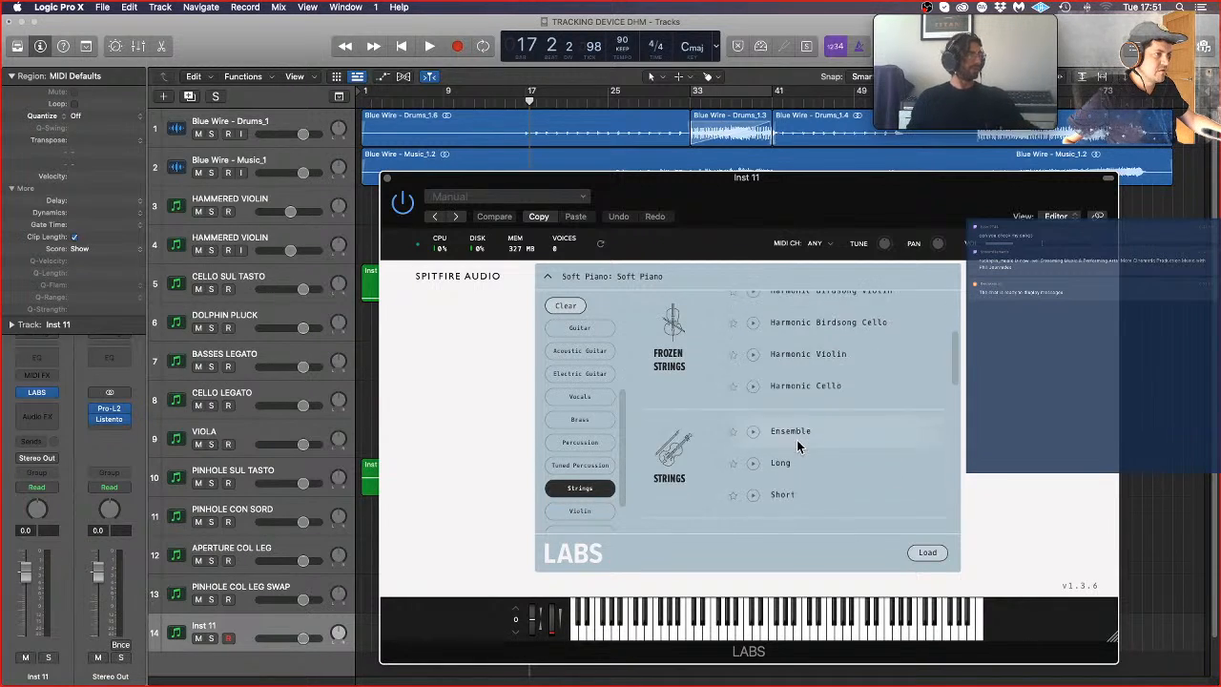
pyautogui.scroll(-3, 797, 439)
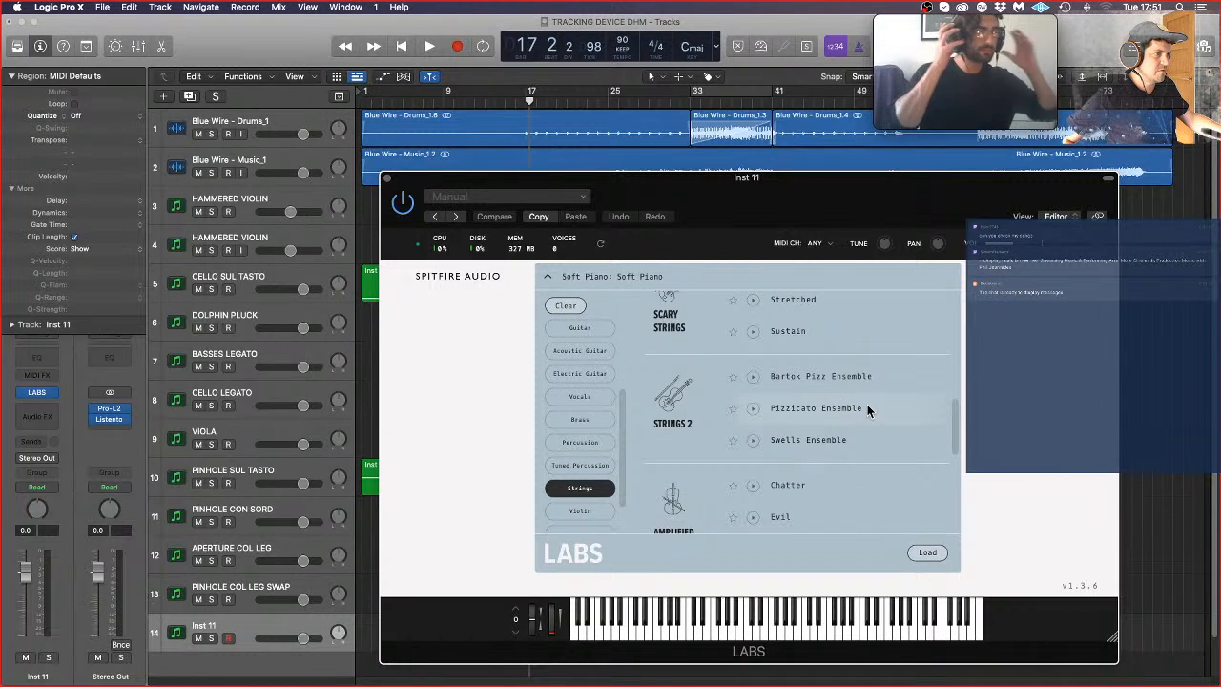
pyautogui.scroll(-1, 869, 448)
pyautogui.scroll(-5, 870, 457)
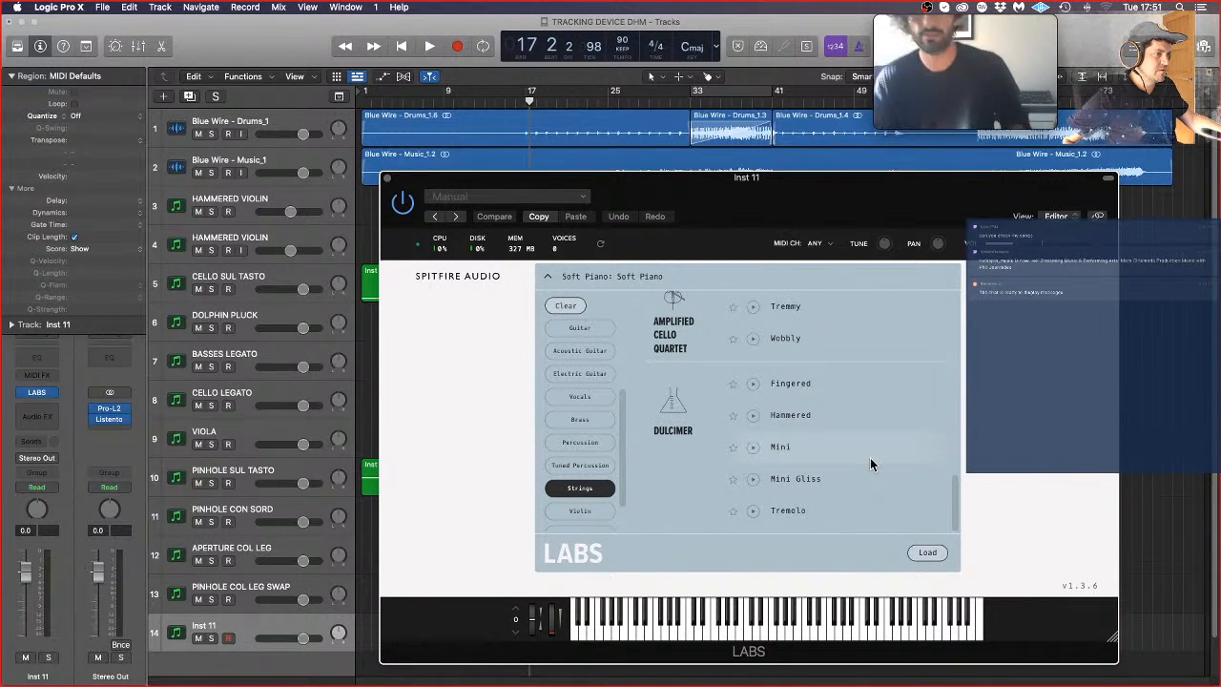
pyautogui.scroll(1, 871, 429)
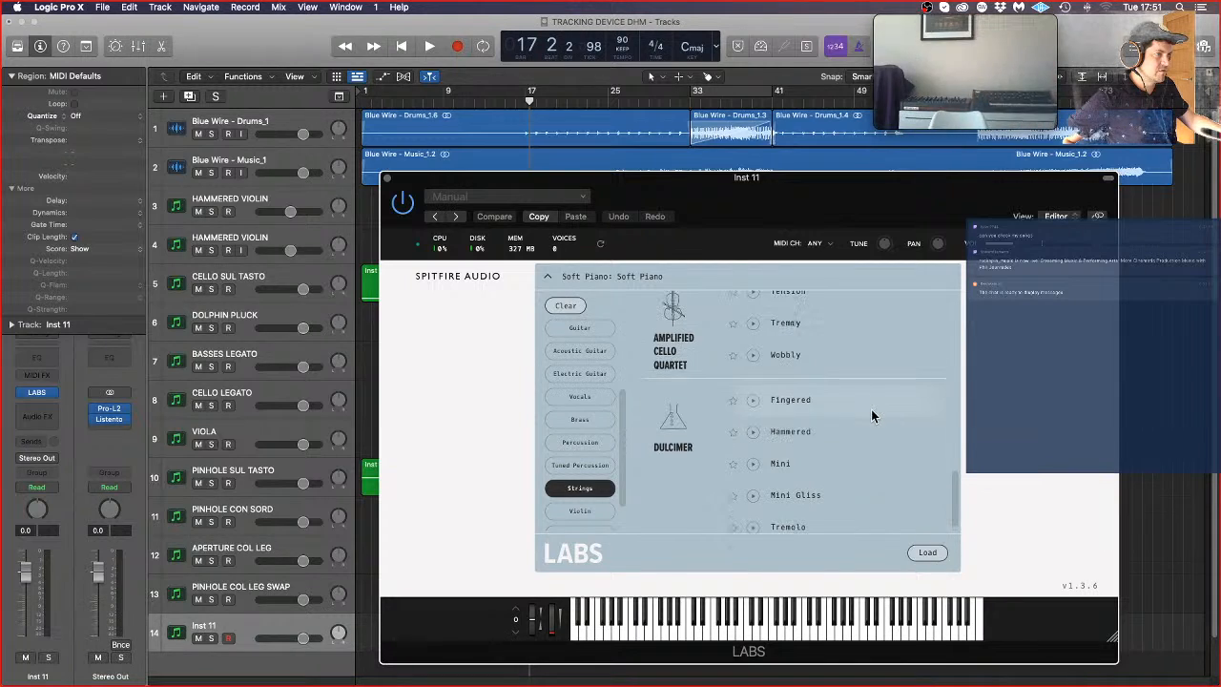
pyautogui.click(866, 437)
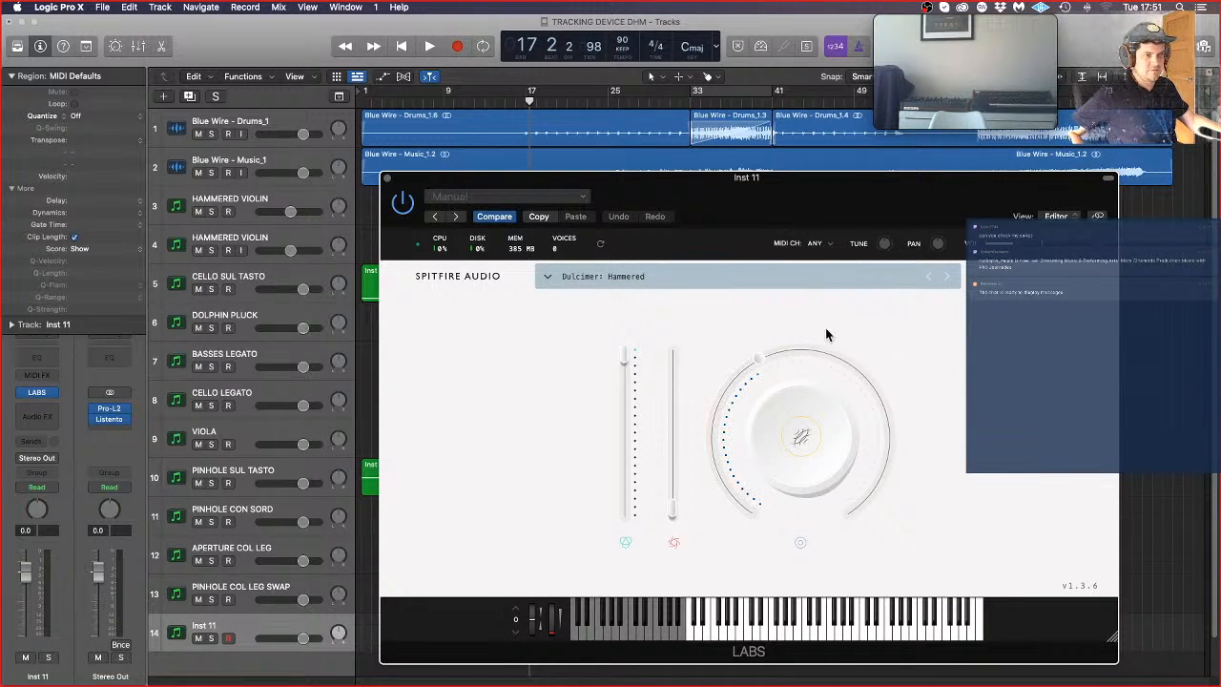
# Step: Insert an Arpeggiator on the new LABS track, switch its pattern to Grid, and raise step 1 to full height
pyautogui.click(36, 375)
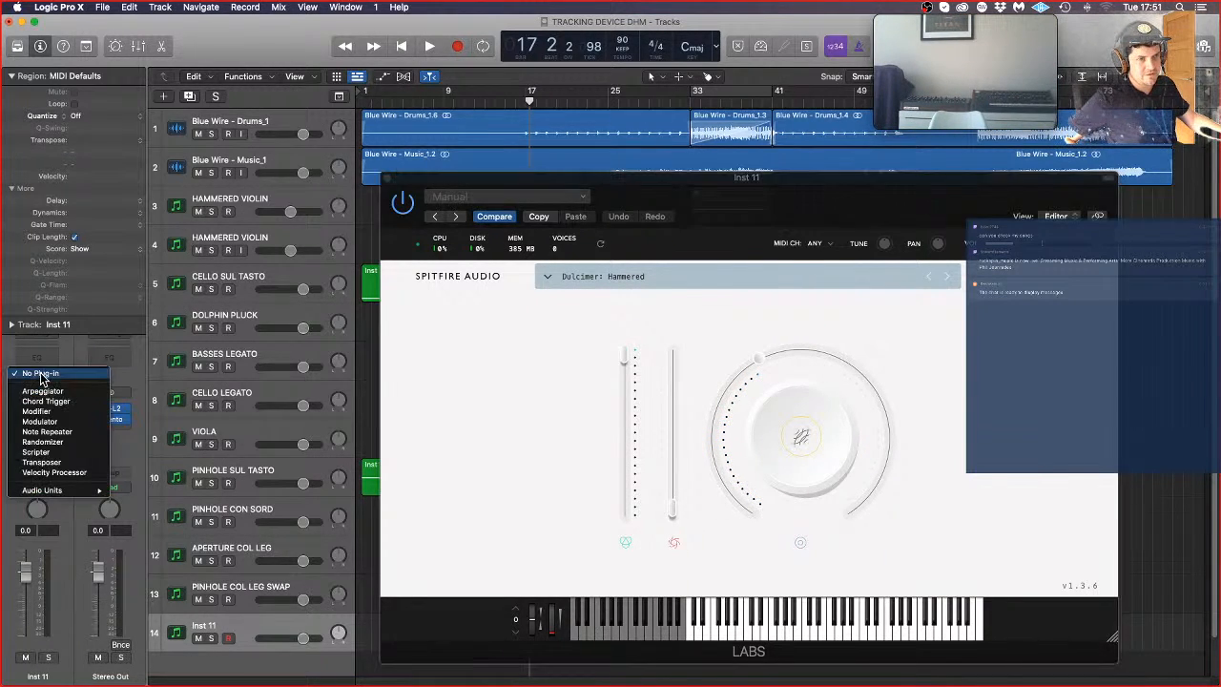
pyautogui.click(165, 386)
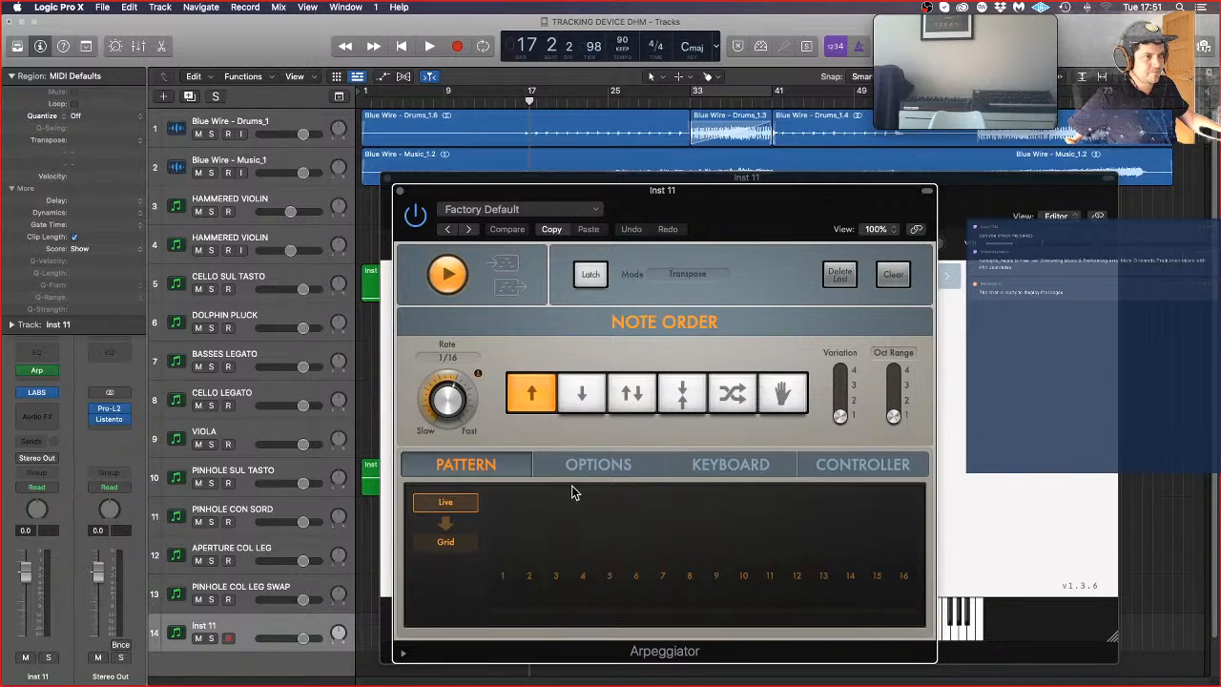
pyautogui.click(462, 542)
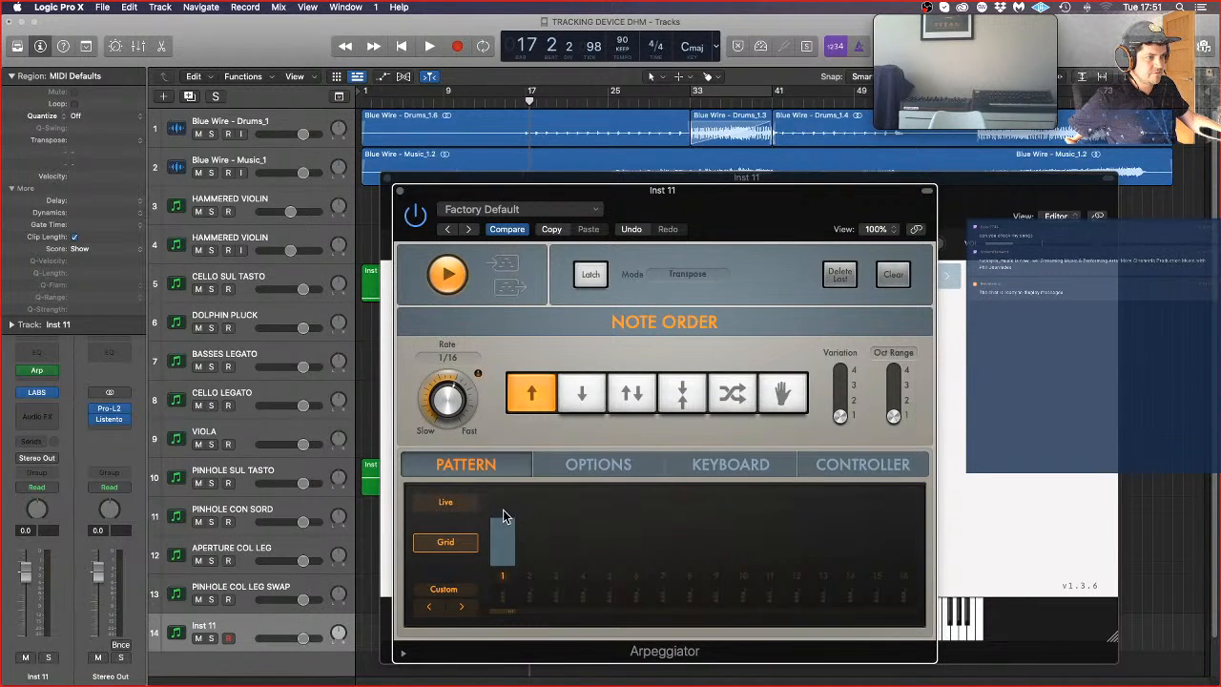
pyautogui.moveTo(503, 510); pyautogui.dragTo(507, 473)
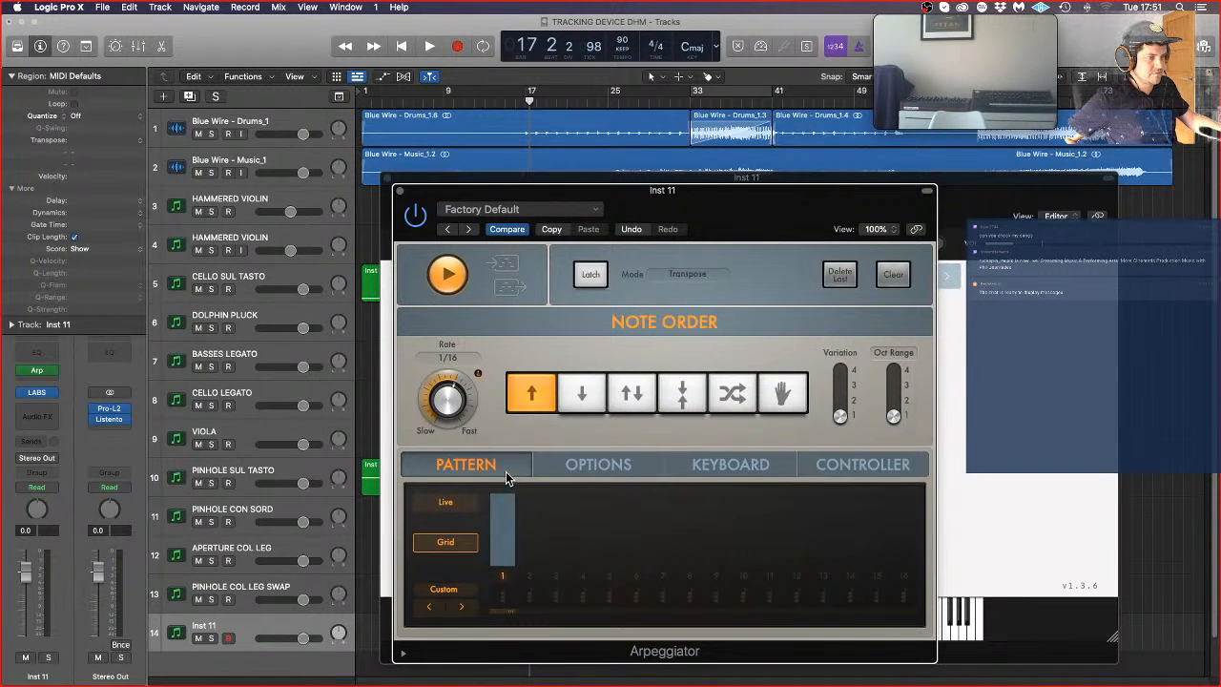
# Step: Activate steps 3, 4, 6, 8, 10, 11, 13, 15 and 16 in the arpeggiator's grid pattern
pyautogui.click(558, 579)
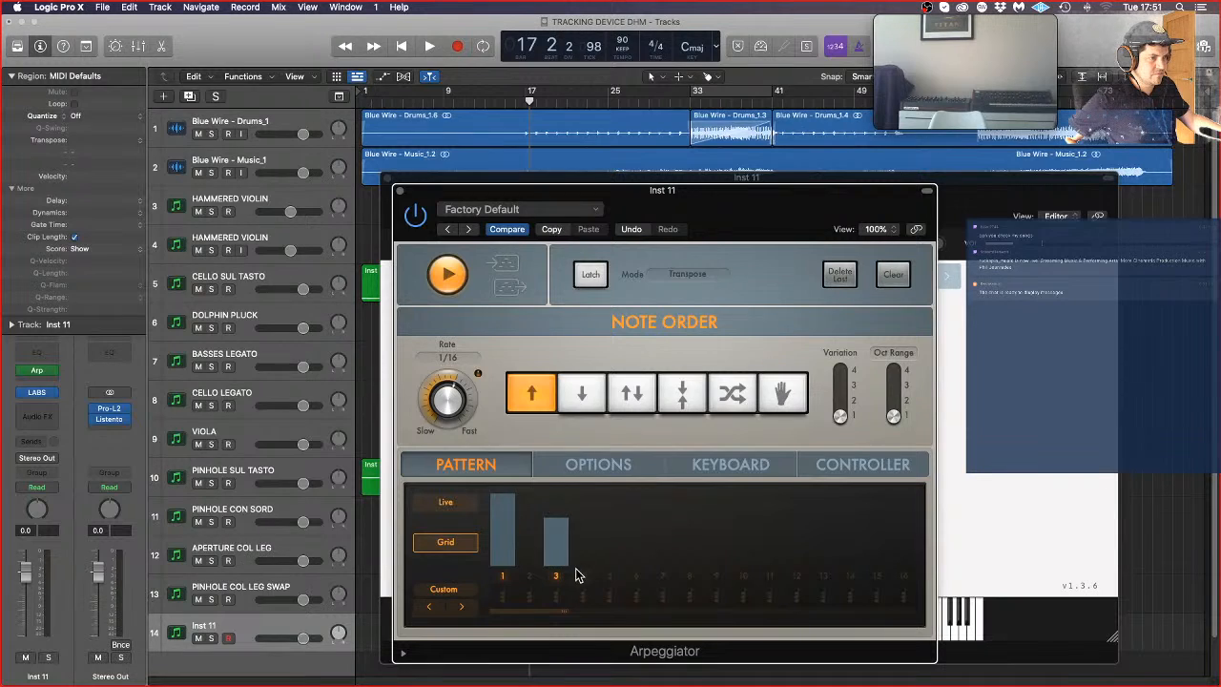
pyautogui.click(583, 578)
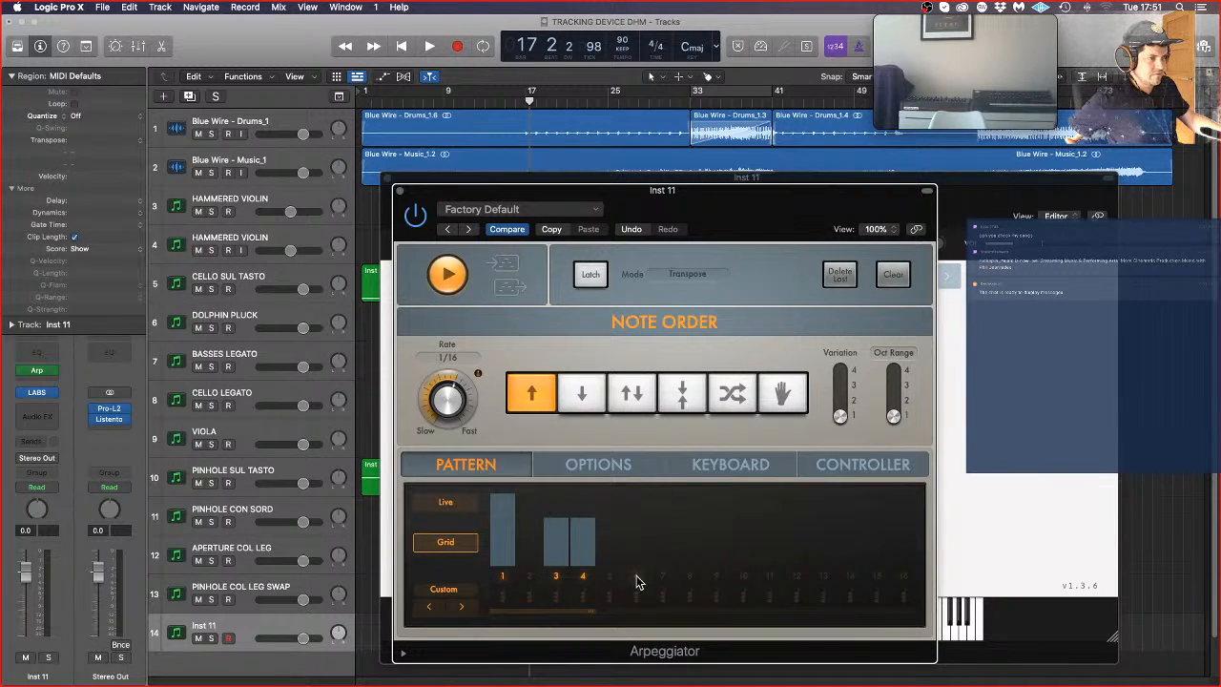
pyautogui.click(637, 578)
pyautogui.click(690, 578)
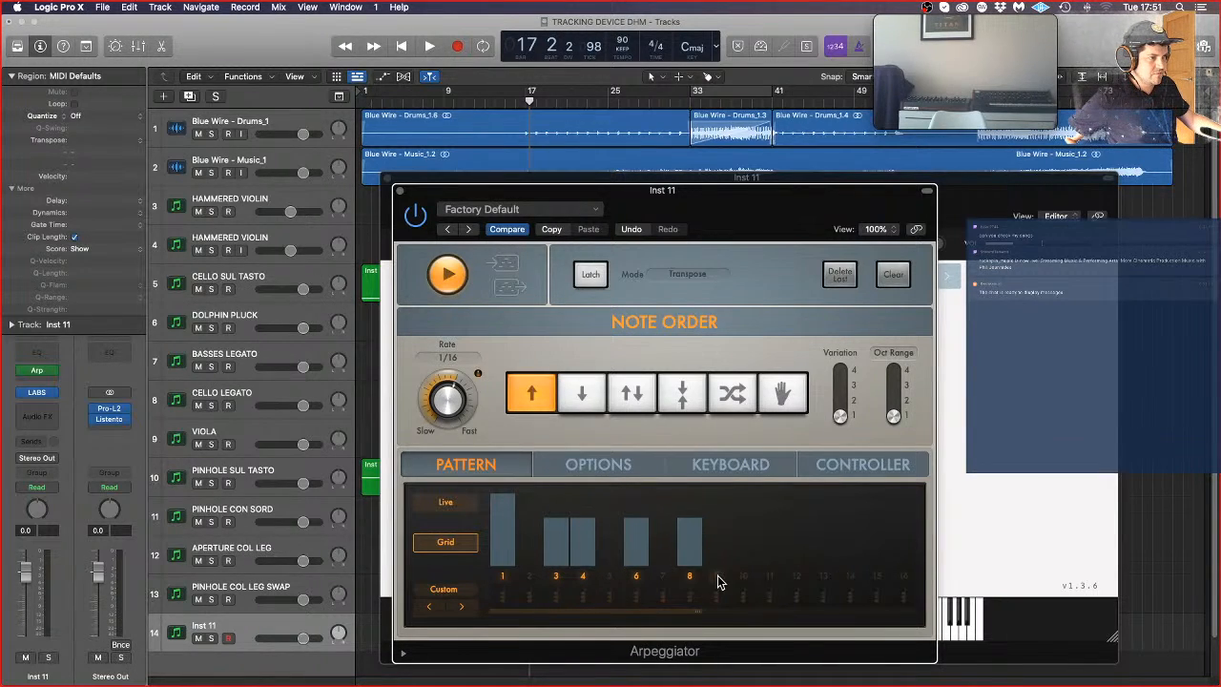
pyautogui.click(743, 579)
pyautogui.click(770, 579)
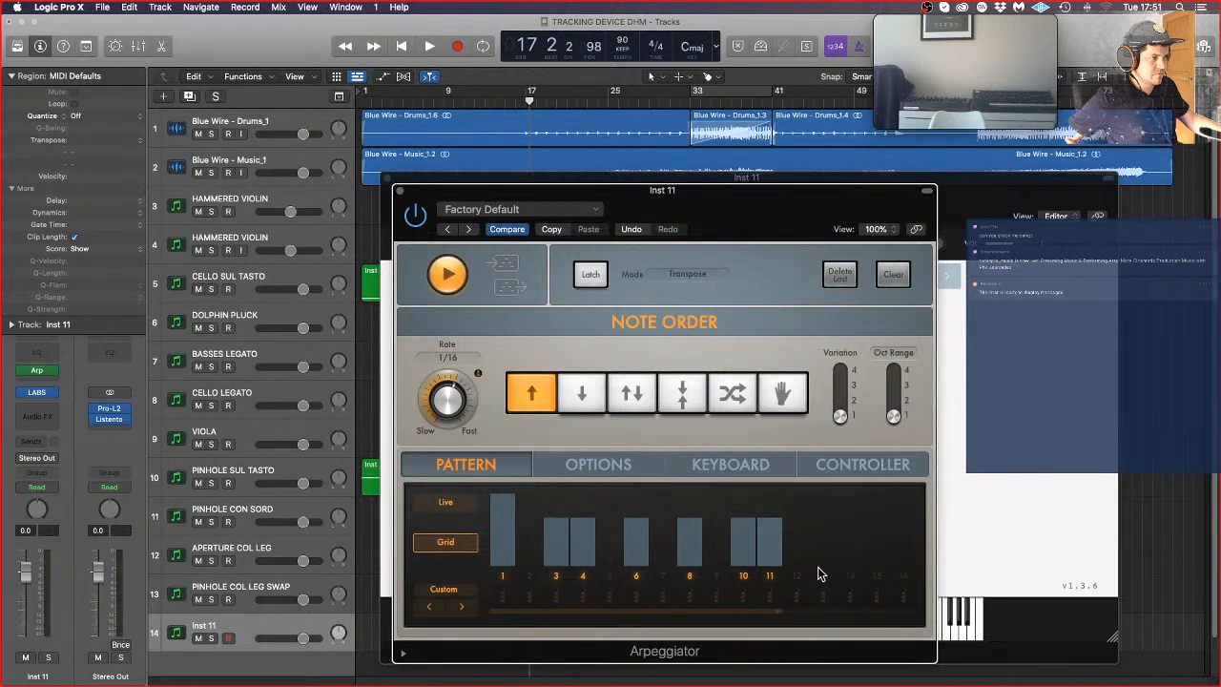
pyautogui.click(823, 578)
pyautogui.click(877, 579)
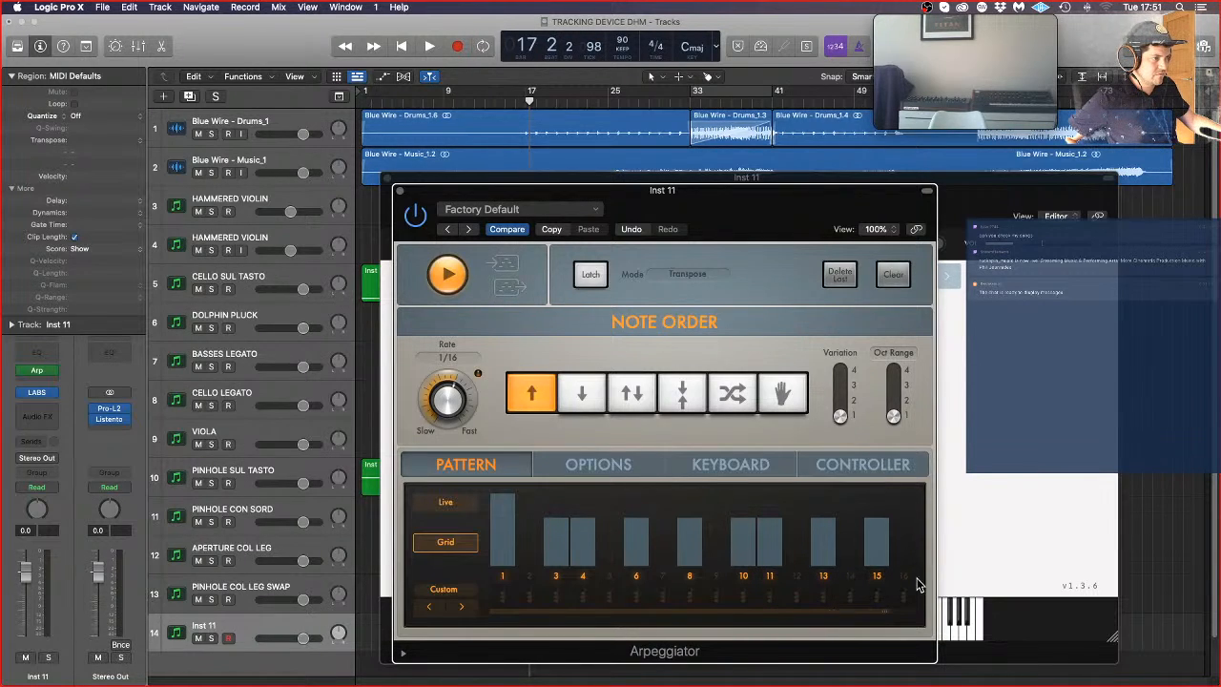
pyautogui.click(905, 579)
pyautogui.click(909, 582)
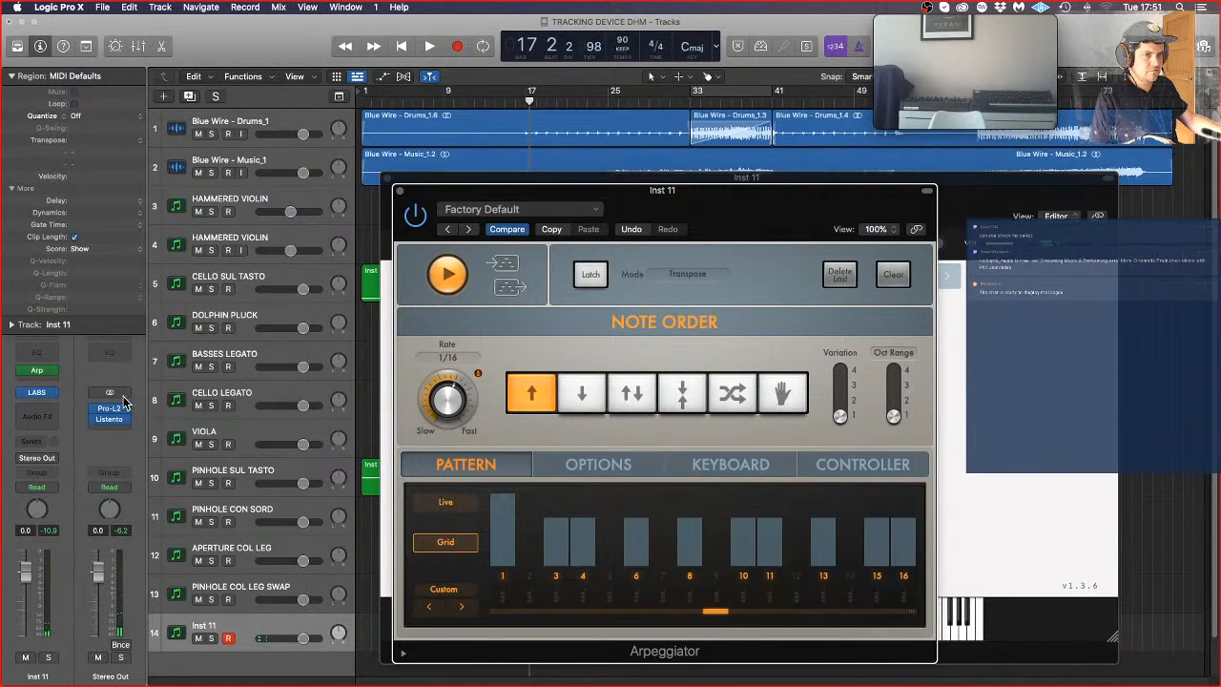
# Step: Close the Arpeggiator and replace the LABS preset with Pizzicato Ensemble from Strings 2
pyautogui.click(401, 190)
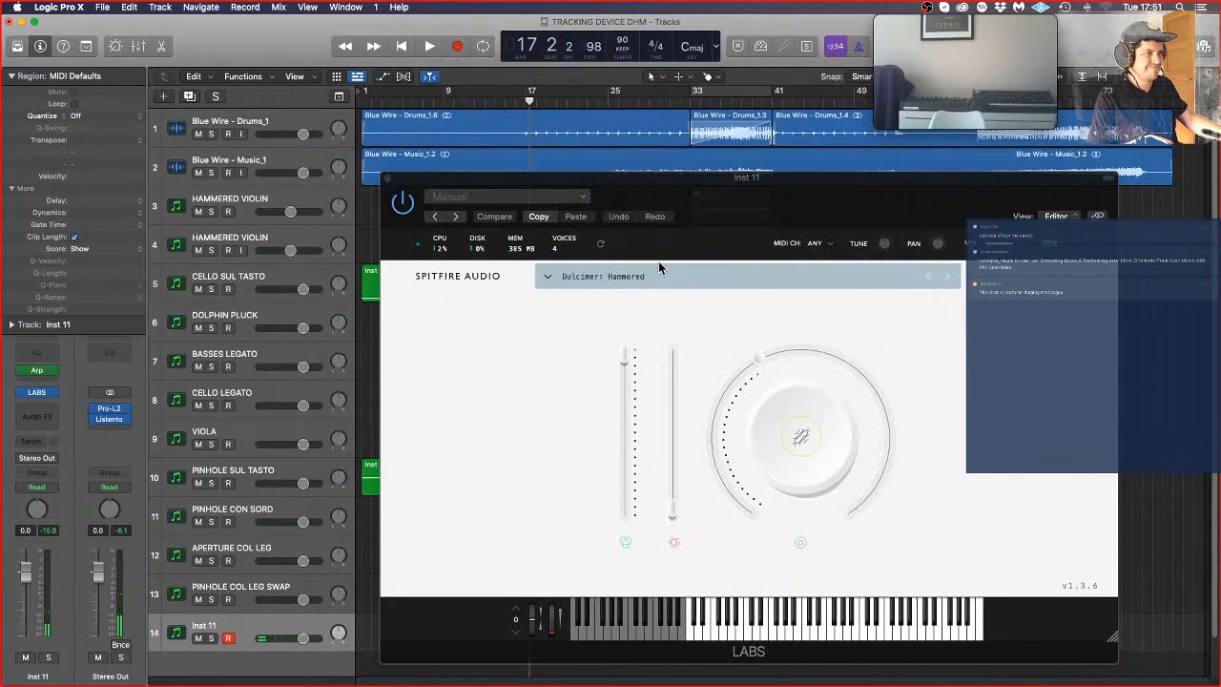
pyautogui.click(652, 278)
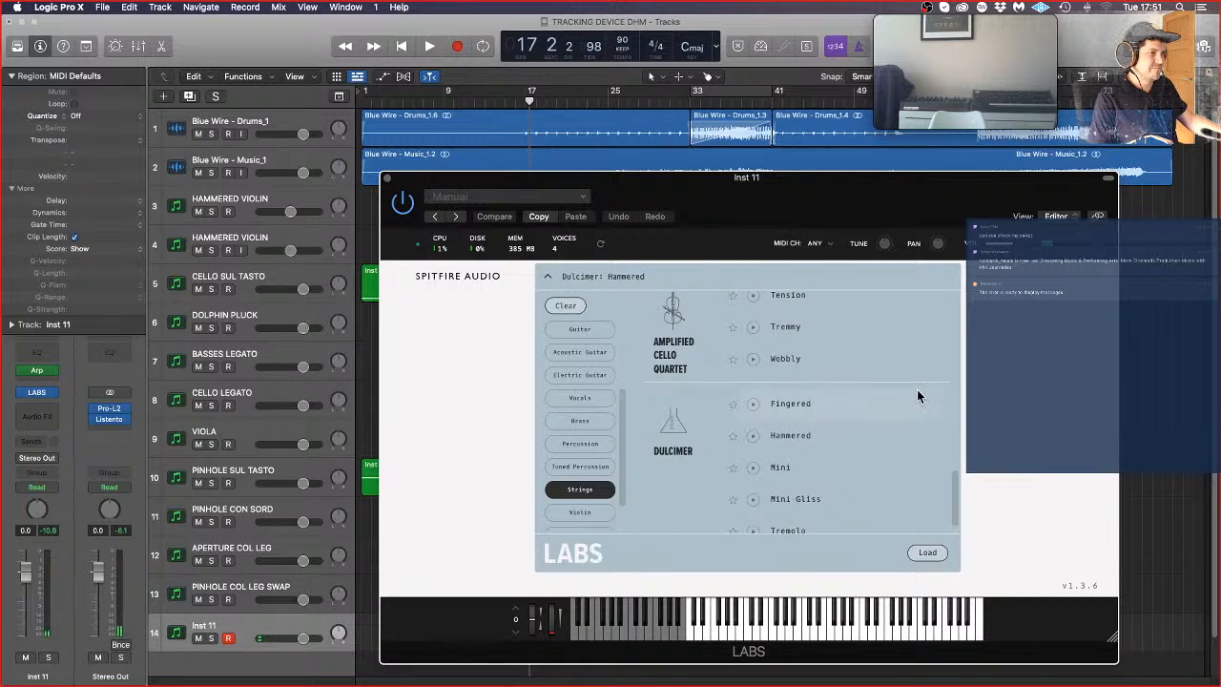
pyautogui.scroll(5, 917, 390)
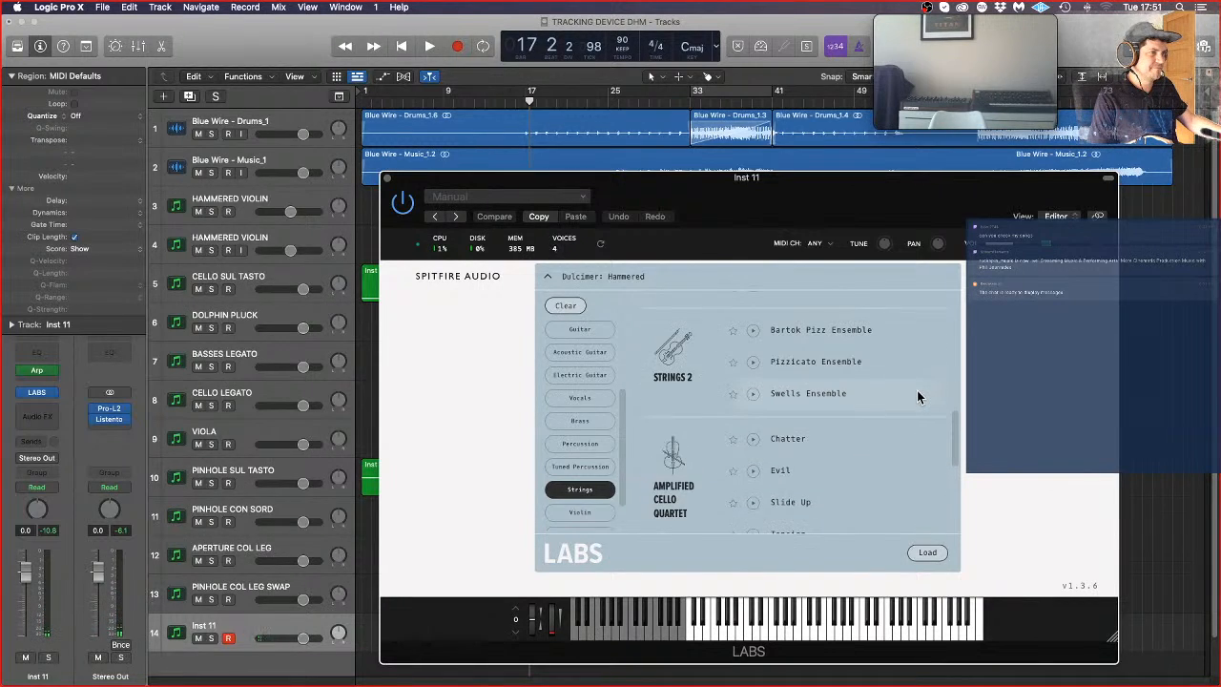
pyautogui.click(837, 362)
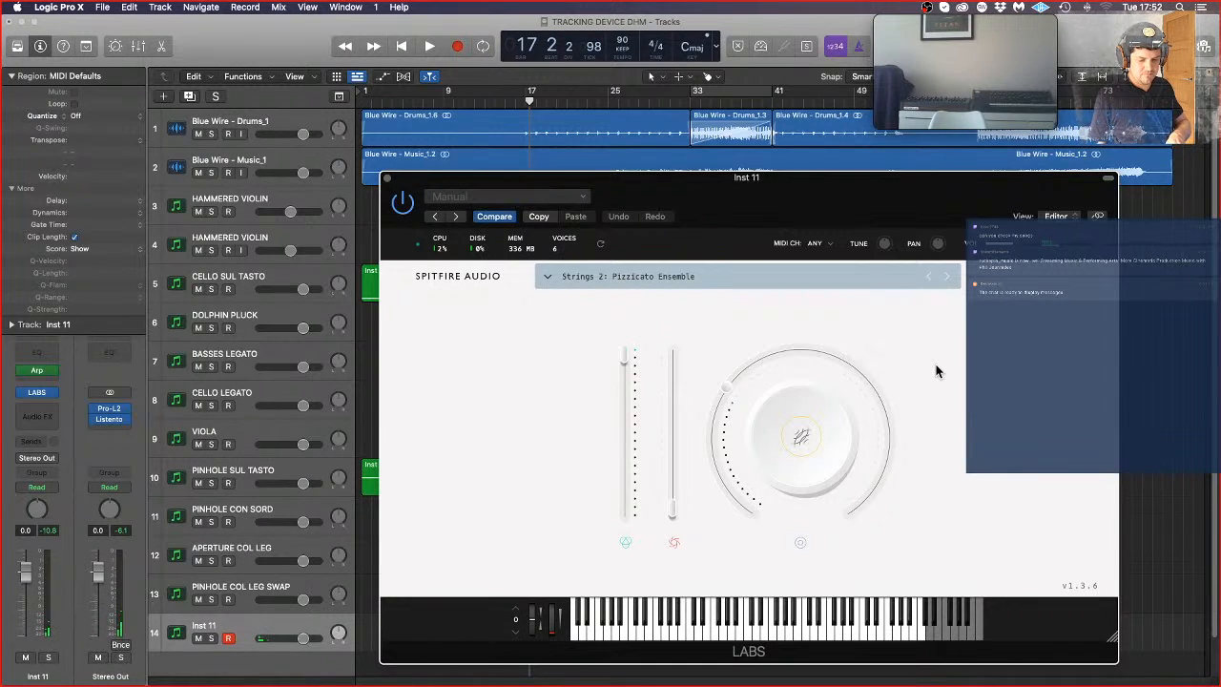
# Step: Reopen the Arpeggiator and vary the grid velocities, lowering steps 3 and 15 and slightly raising steps 4 and 16
pyautogui.click(44, 373)
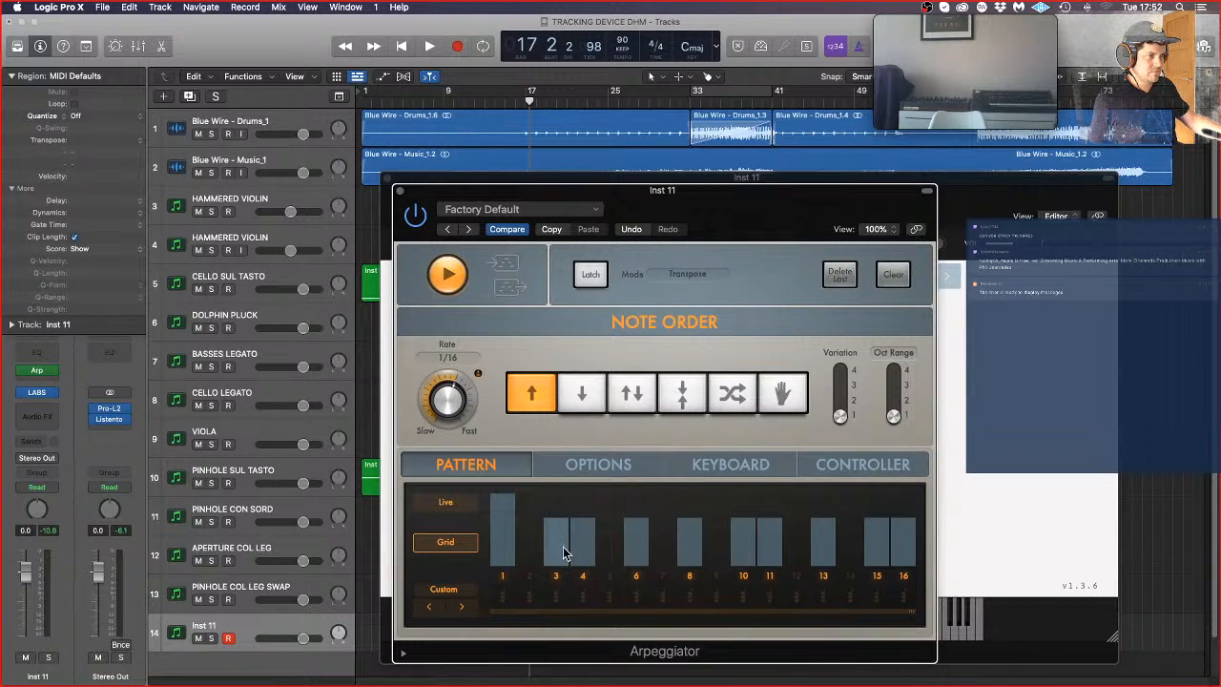
pyautogui.moveTo(564, 548)
pyautogui.mouseDown()
pyautogui.moveTo(564, 578)
pyautogui.moveTo(581, 576)
pyautogui.mouseUp()
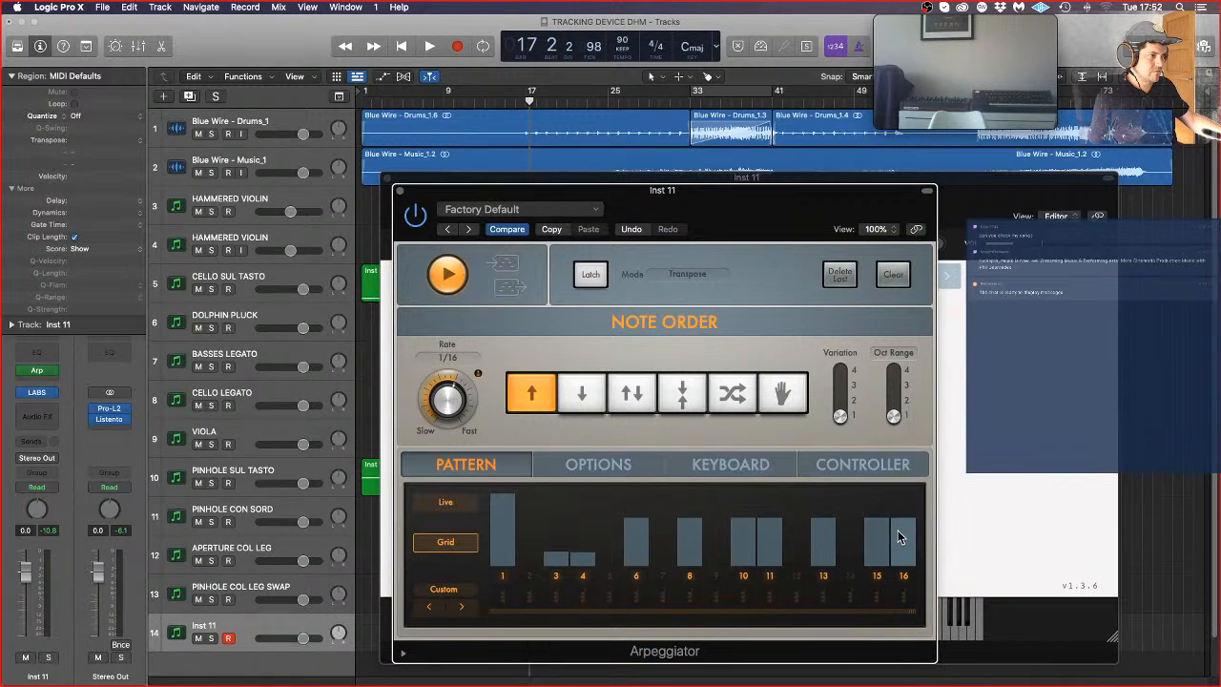
pyautogui.moveTo(899, 537)
pyautogui.mouseDown()
pyautogui.moveTo(899, 521)
pyautogui.moveTo(880, 543)
pyautogui.mouseUp()
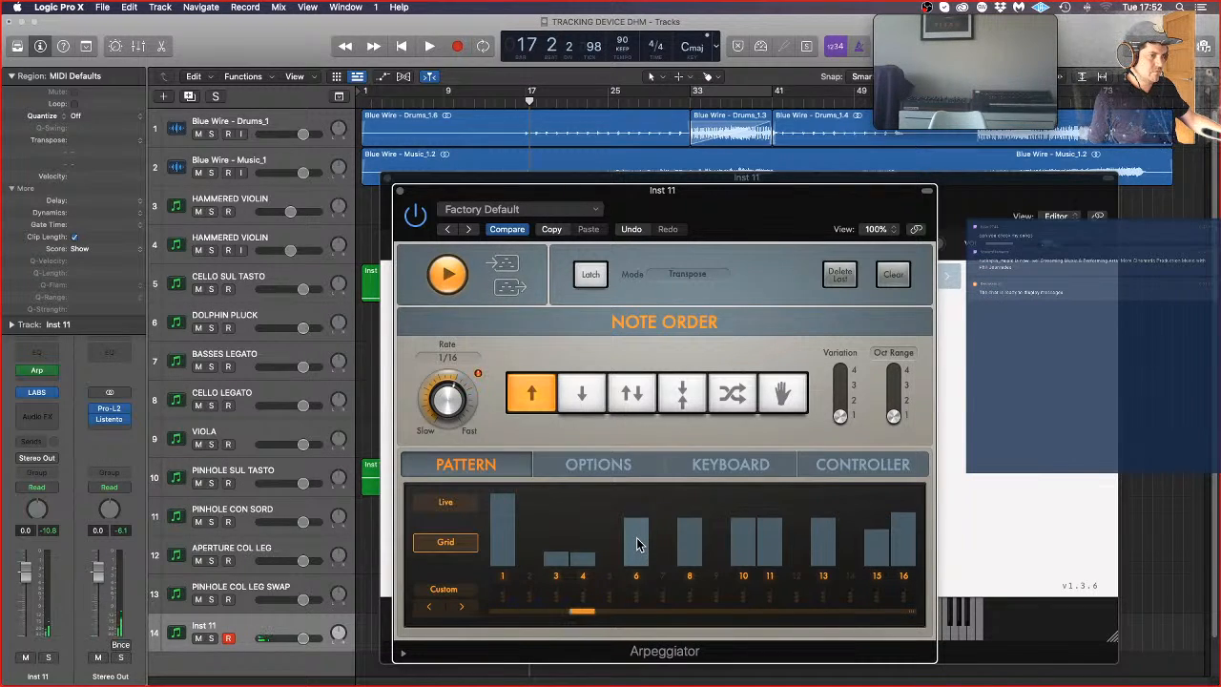
pyautogui.click(532, 546)
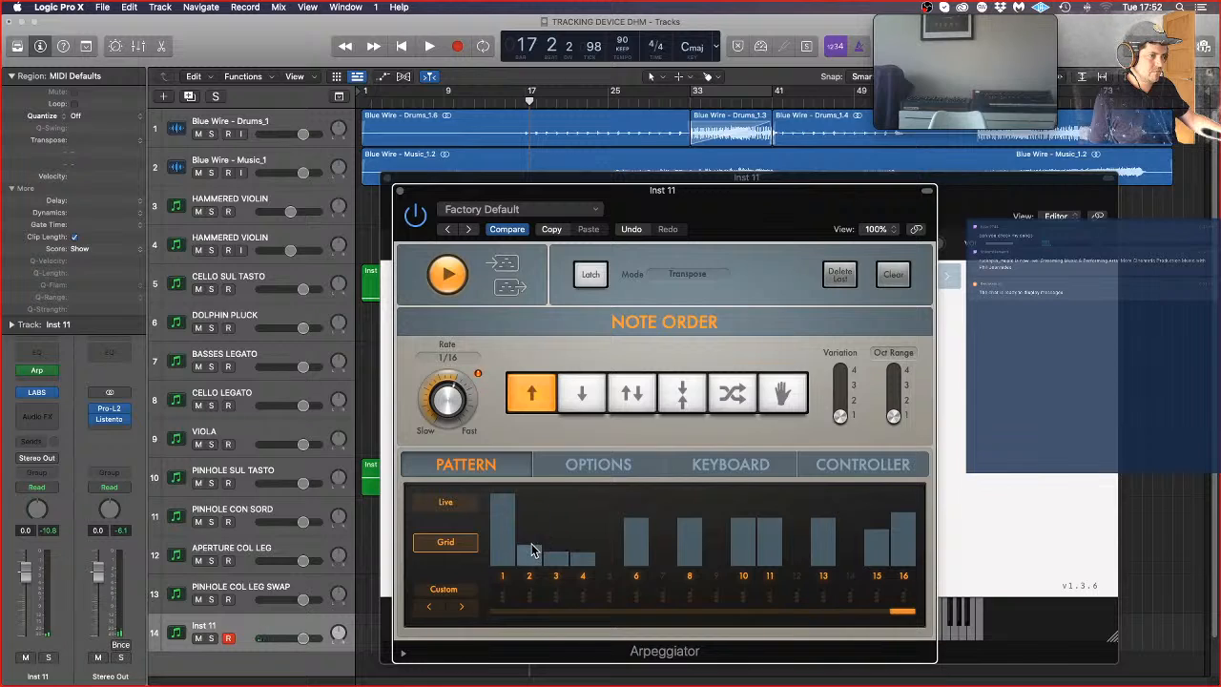
pyautogui.click(533, 577)
pyautogui.moveTo(558, 552); pyautogui.dragTo(558, 540)
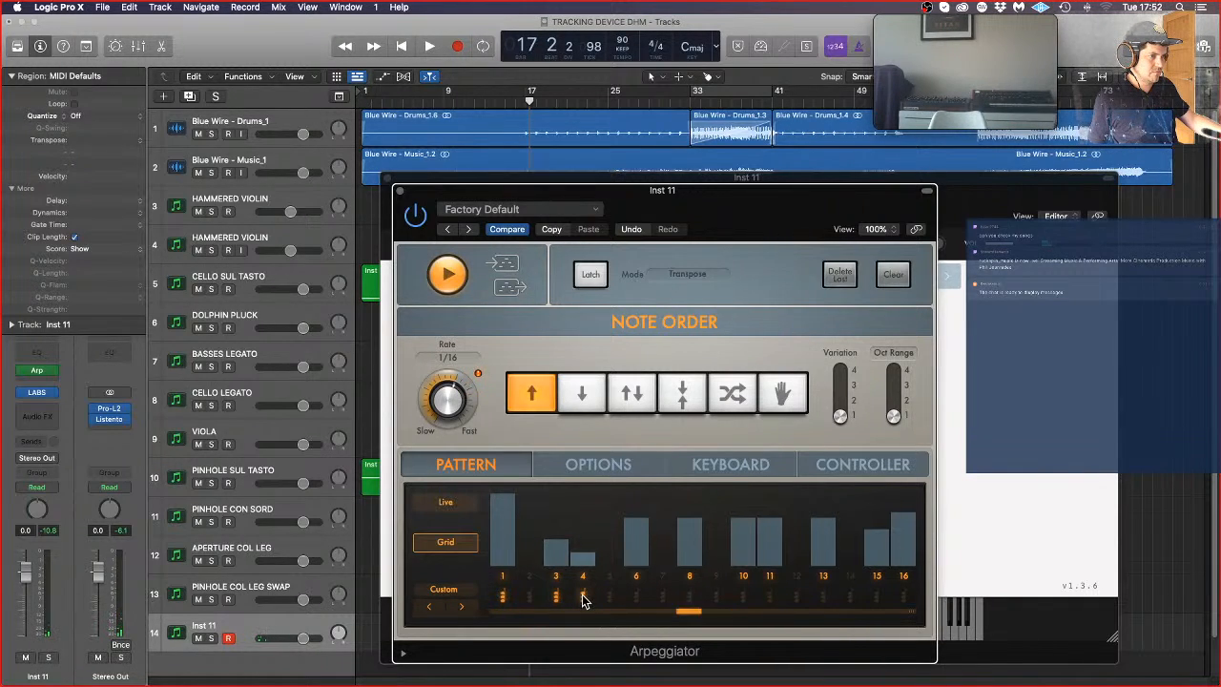
pyautogui.moveTo(584, 552)
pyautogui.mouseDown()
pyautogui.moveTo(584, 510)
pyautogui.moveTo(584, 521)
pyautogui.mouseUp()
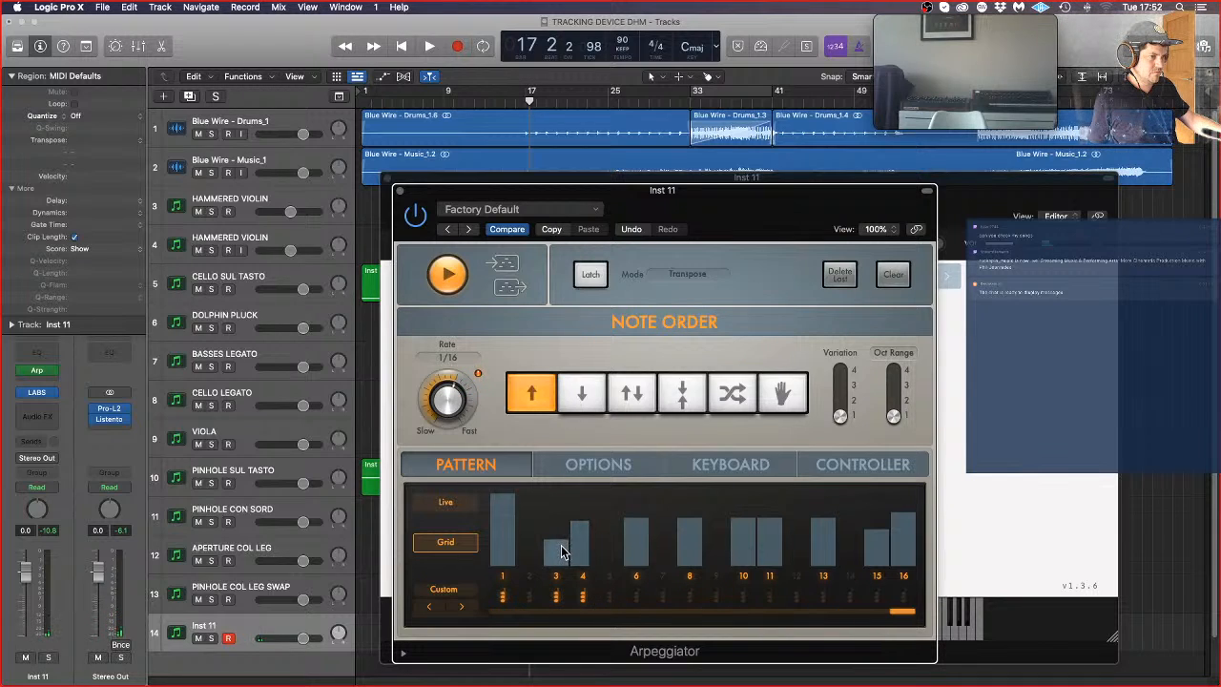
pyautogui.moveTo(561, 551); pyautogui.dragTo(579, 512)
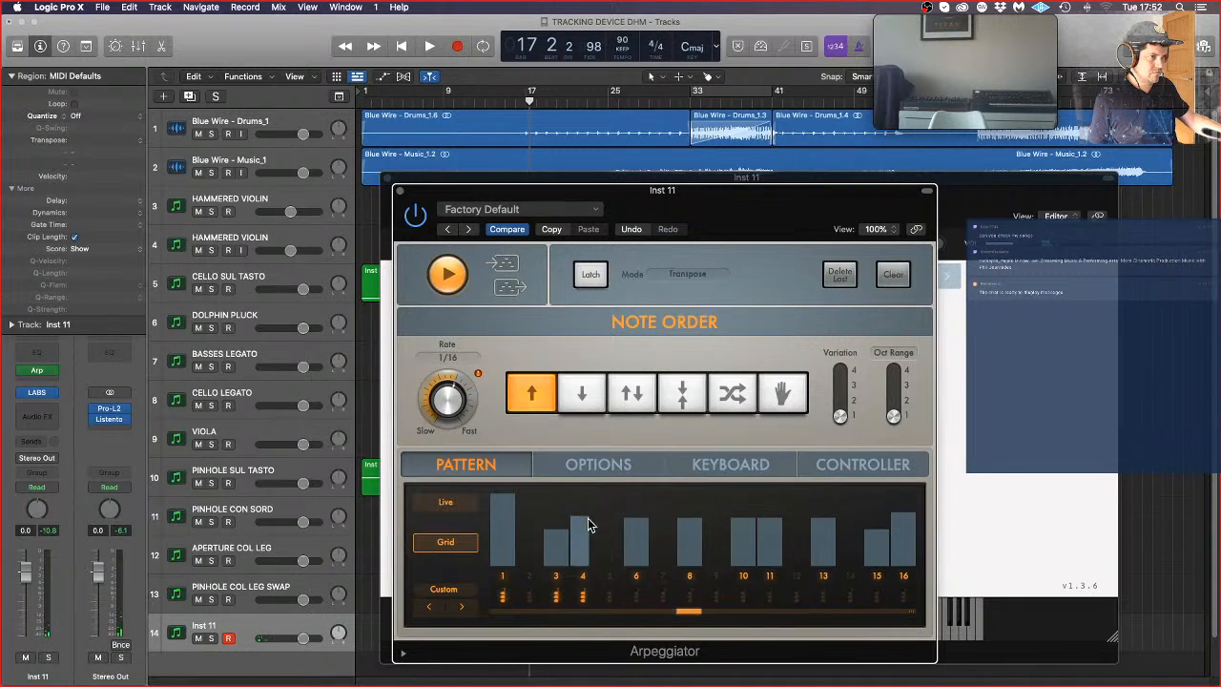
# Step: Enable chord playback for the remaining active arpeggiator grid steps 6, 8, 10, 11, 13, 15 and 16
pyautogui.click(636, 597)
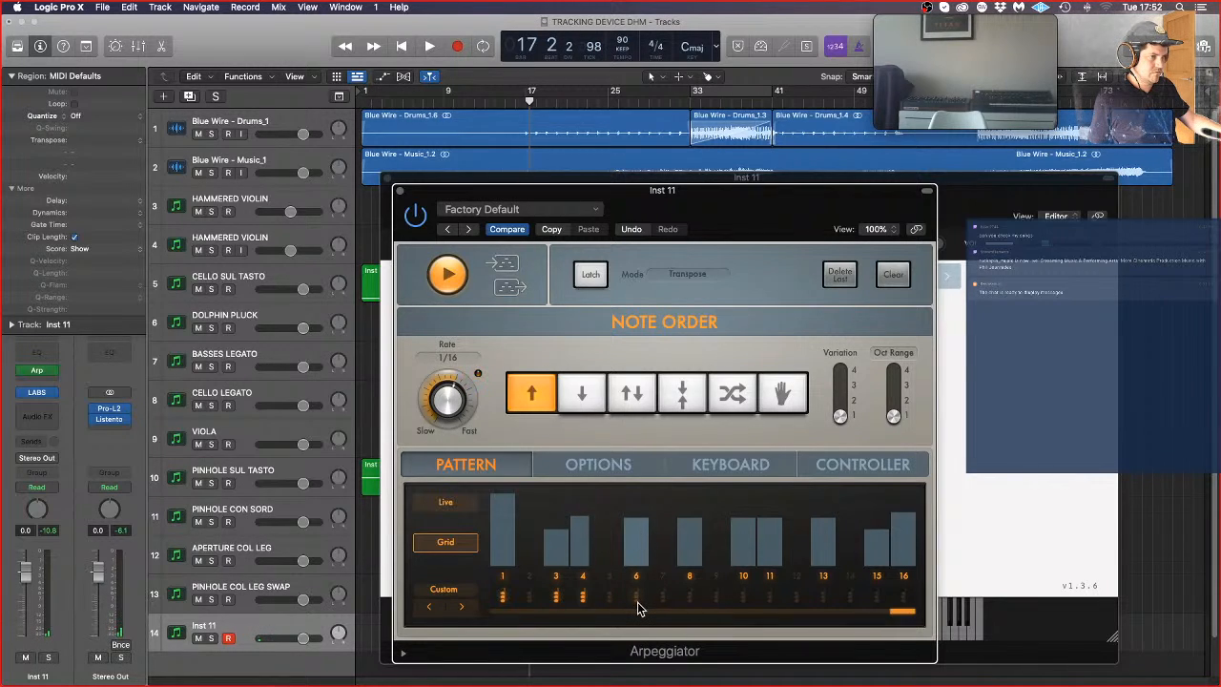
pyautogui.click(689, 596)
pyautogui.click(743, 597)
pyautogui.click(770, 596)
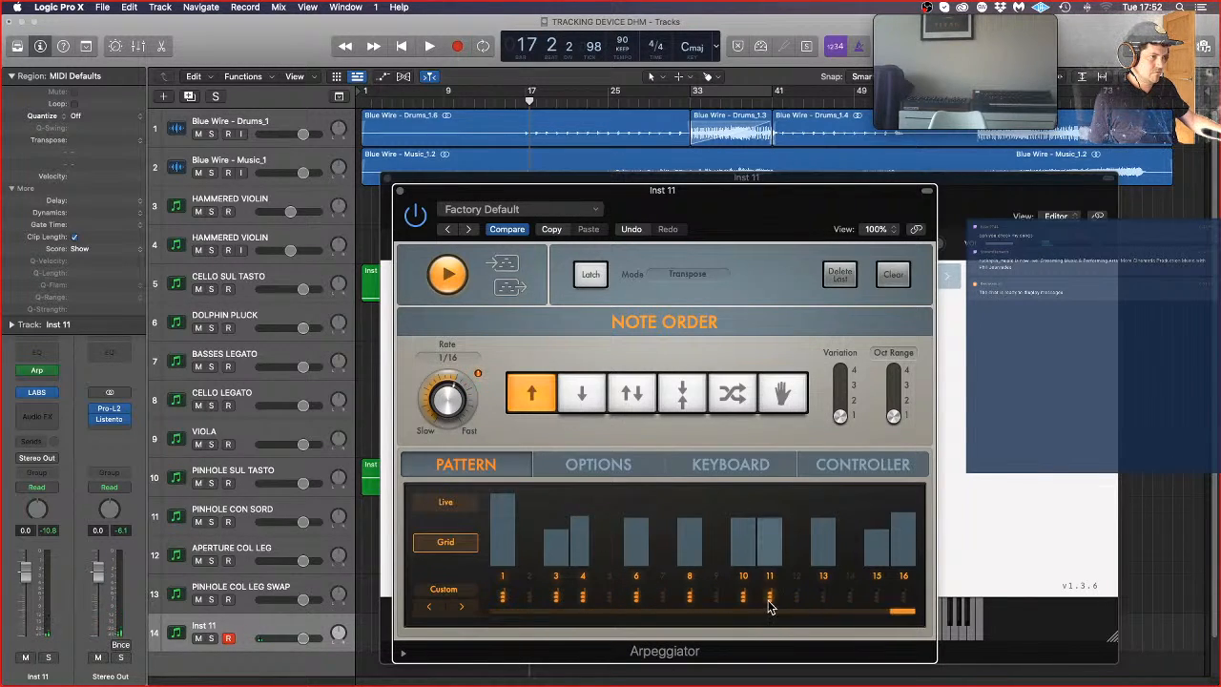
pyautogui.click(826, 598)
pyautogui.click(877, 598)
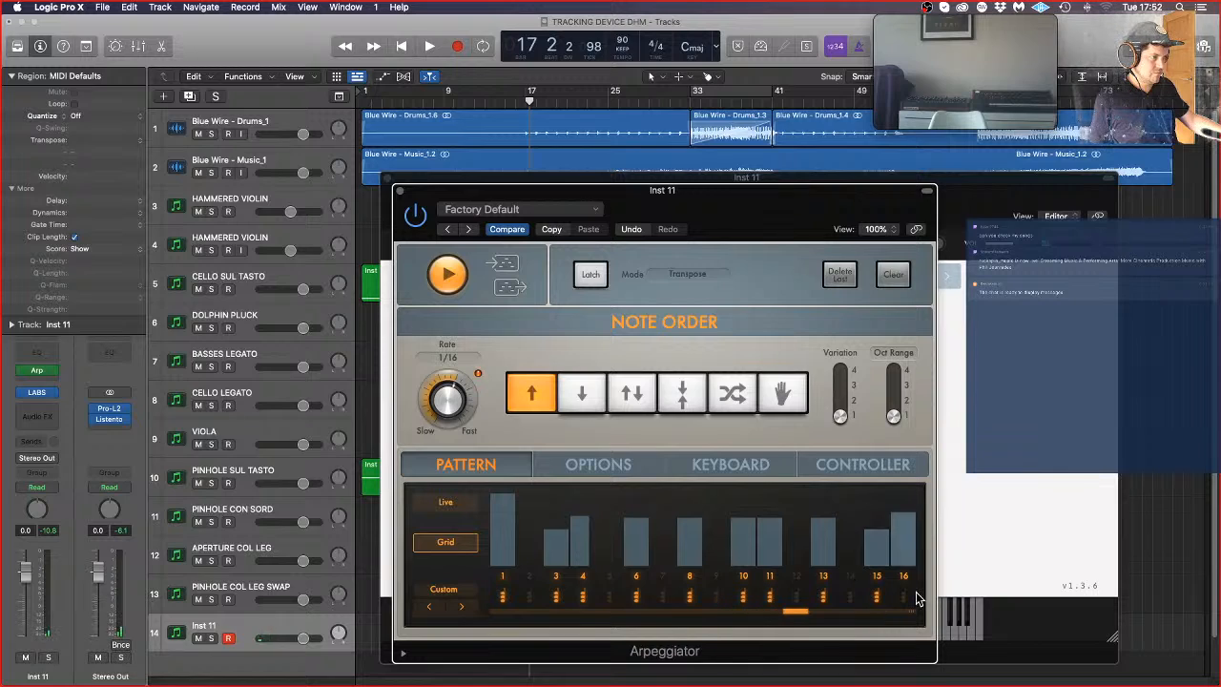
# Step: Raise the velocities of grid steps 8, 13 and 16, lower step 10, and set the arpeggiator's note length to 30%
pyautogui.click(687, 503)
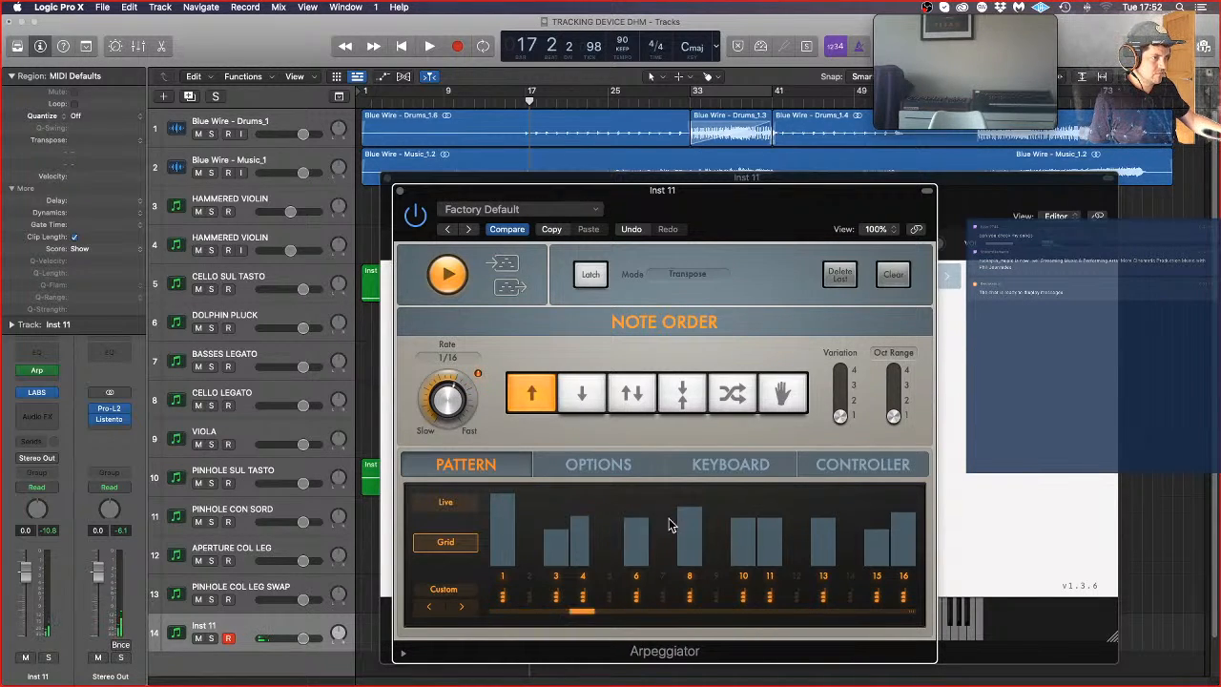
pyautogui.click(743, 532)
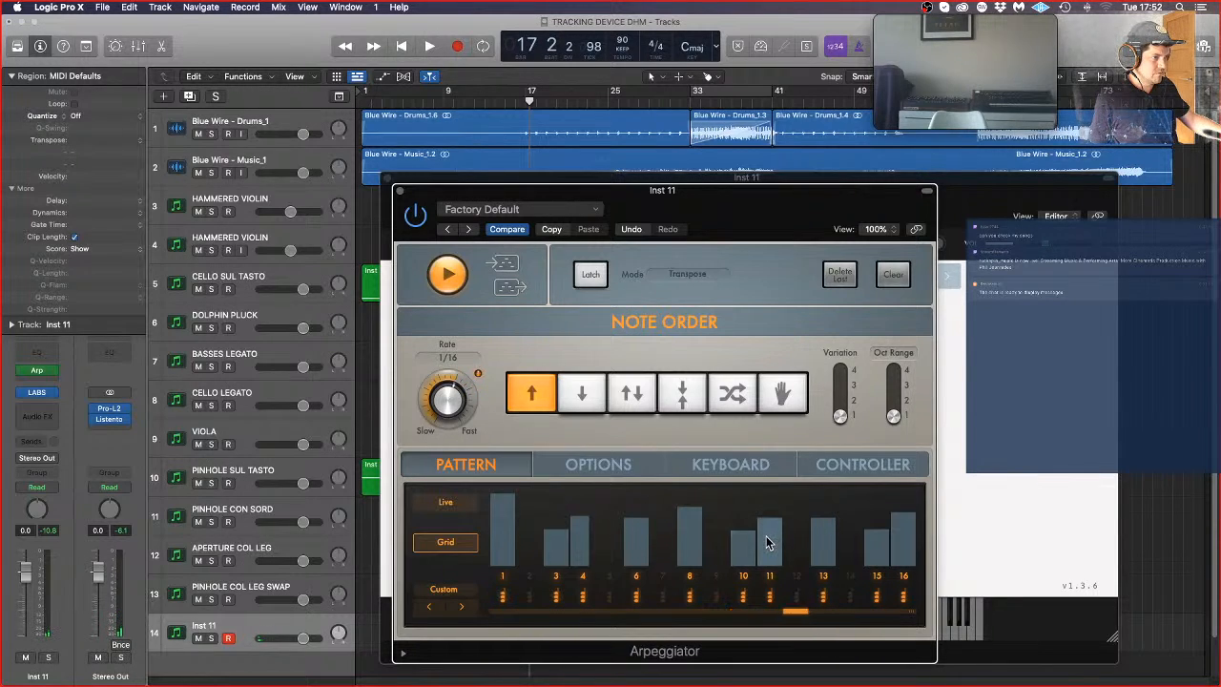
pyautogui.moveTo(820, 525); pyautogui.dragTo(820, 512)
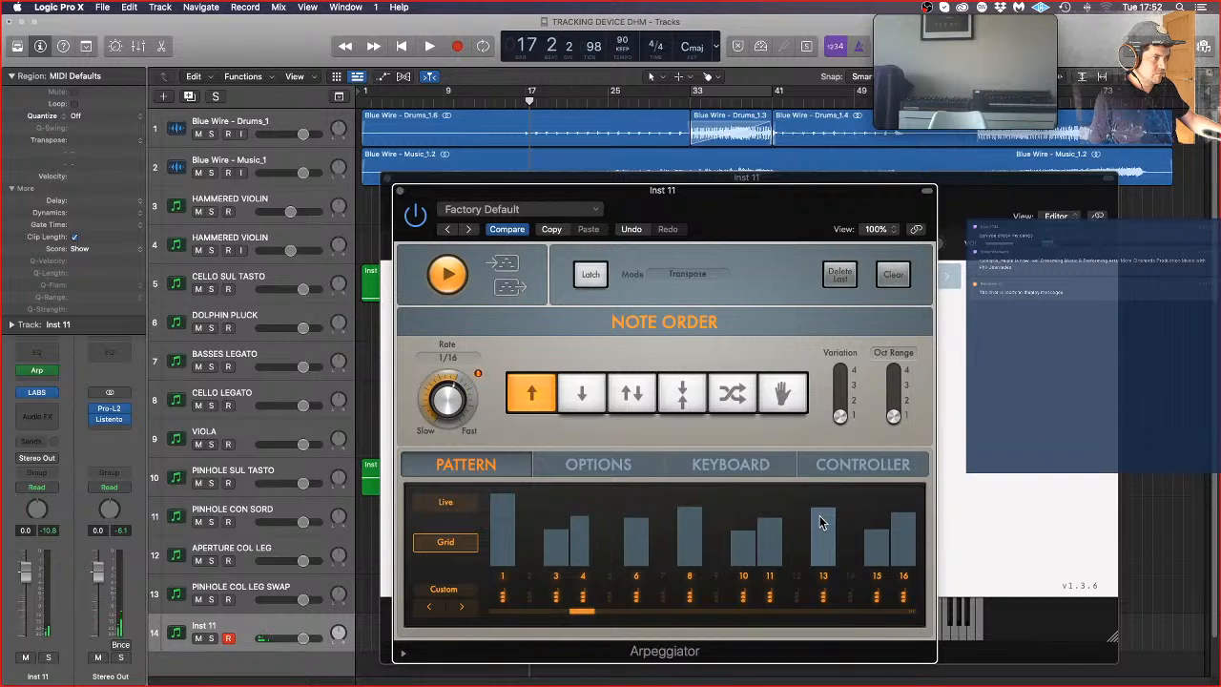
pyautogui.click(902, 506)
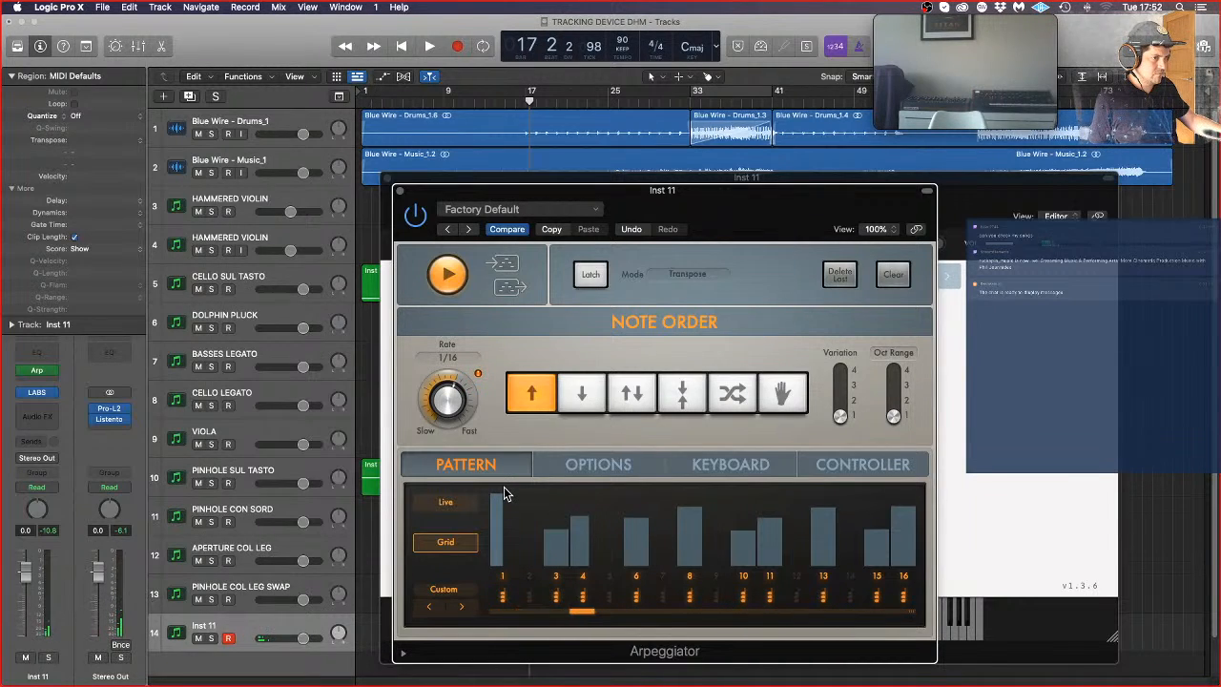
pyautogui.click(597, 466)
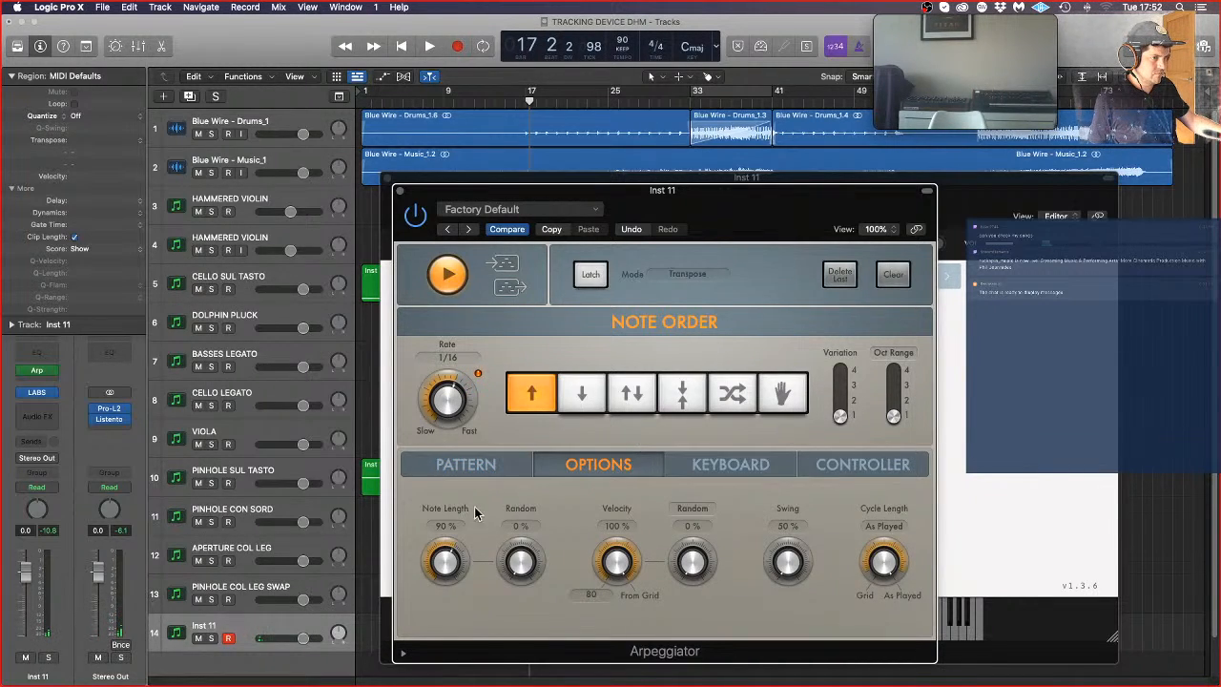
pyautogui.moveTo(457, 603); pyautogui.dragTo(457, 609)
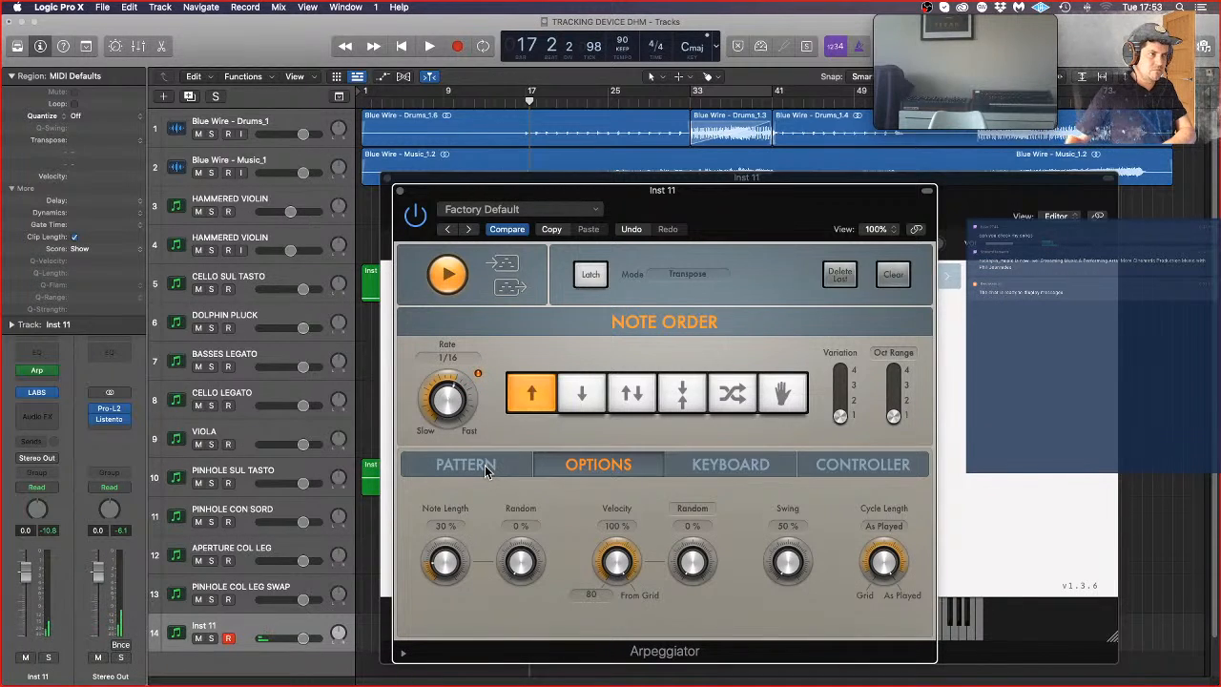
# Step: Close the Arpeggiator and LABS windows and place the playhead at bar 17
pyautogui.click(400, 192)
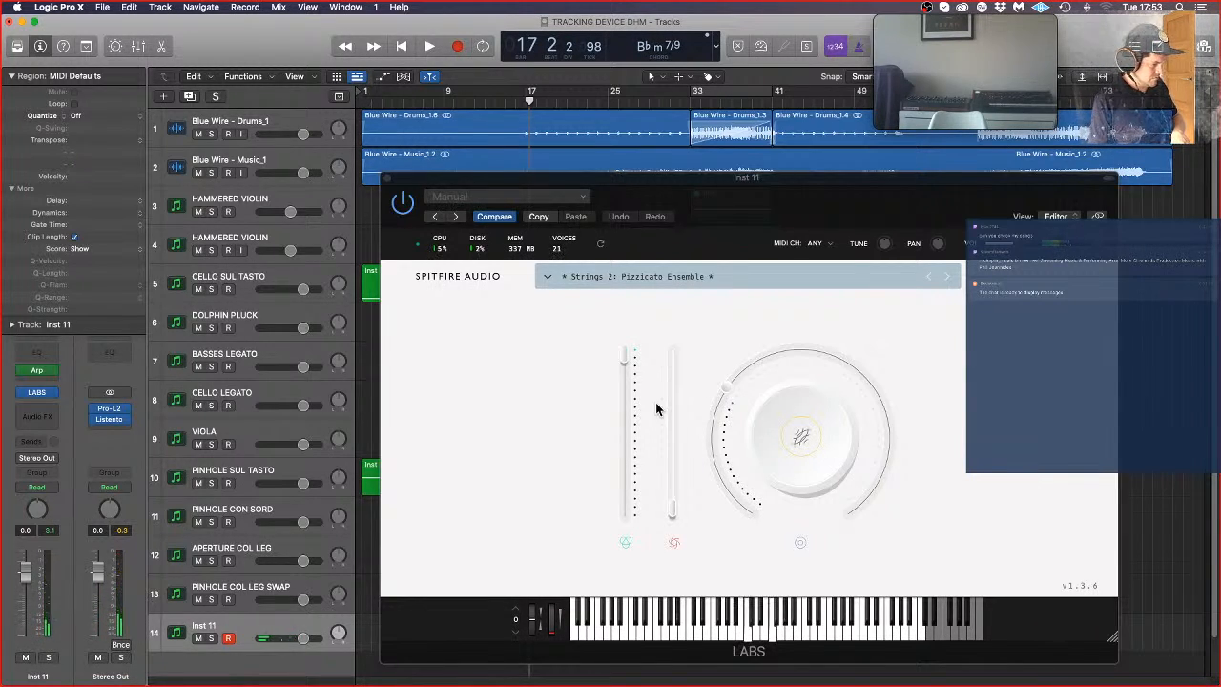
pyautogui.click(385, 179)
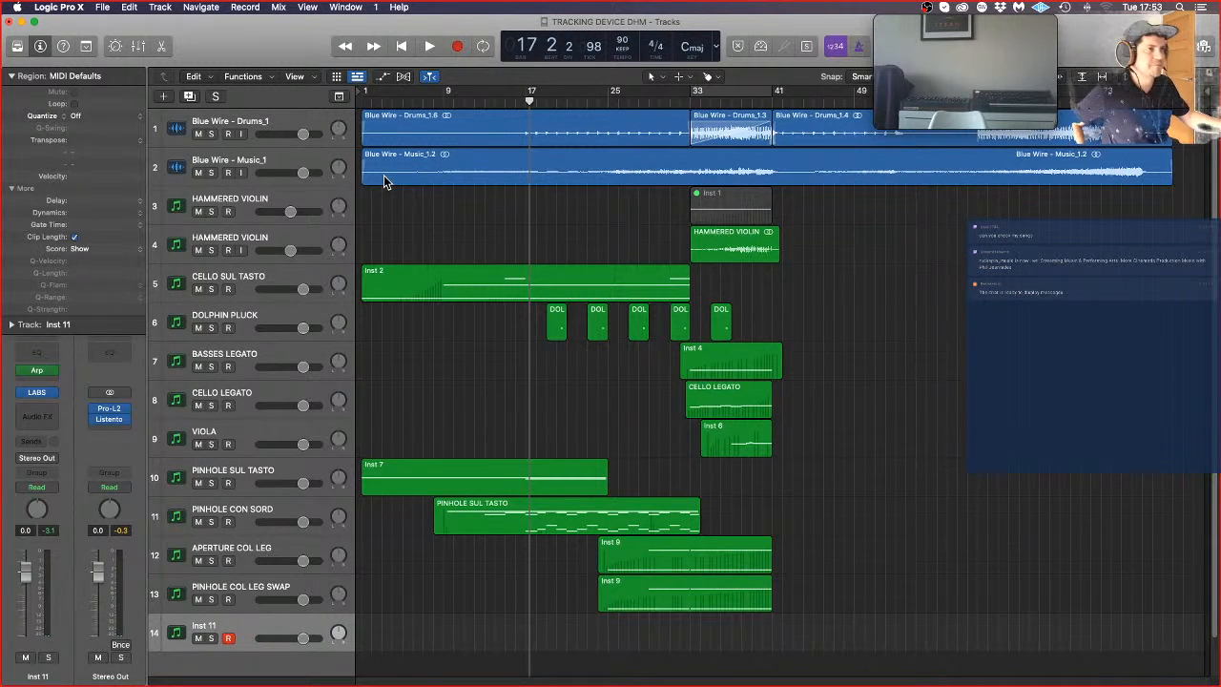
pyautogui.click(528, 99)
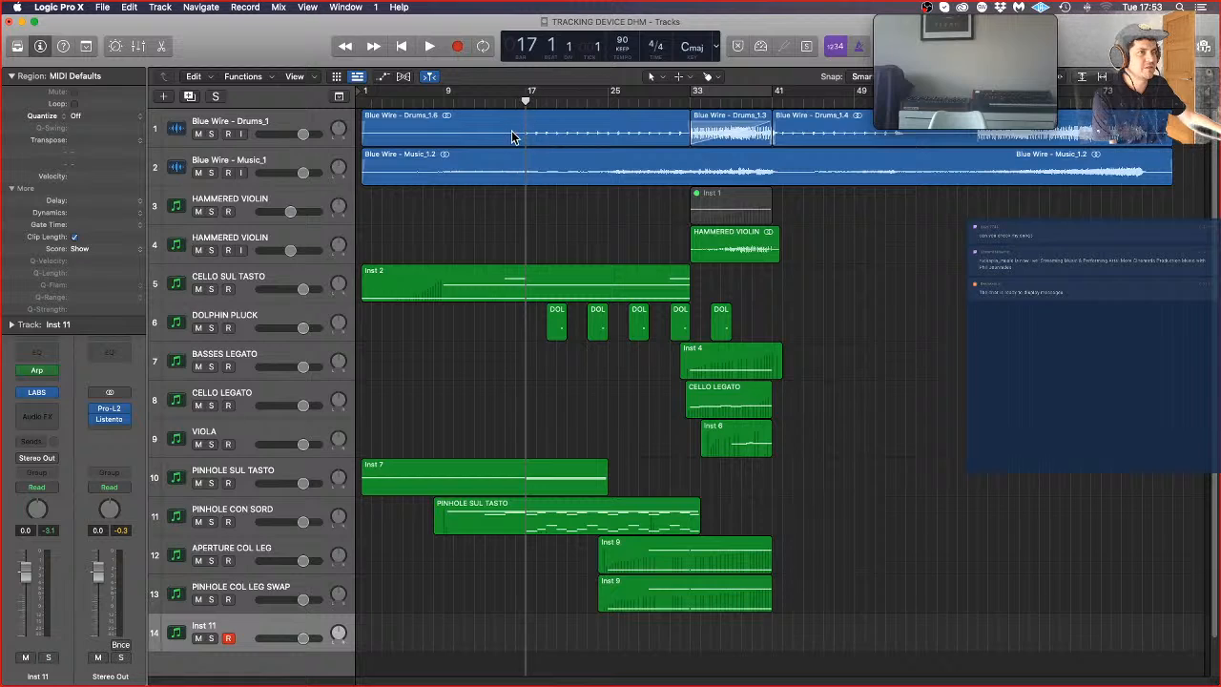
# Step: Switch to Safari and open the Facebook home page in a new tab
pyautogui.moveTo(4, 191)
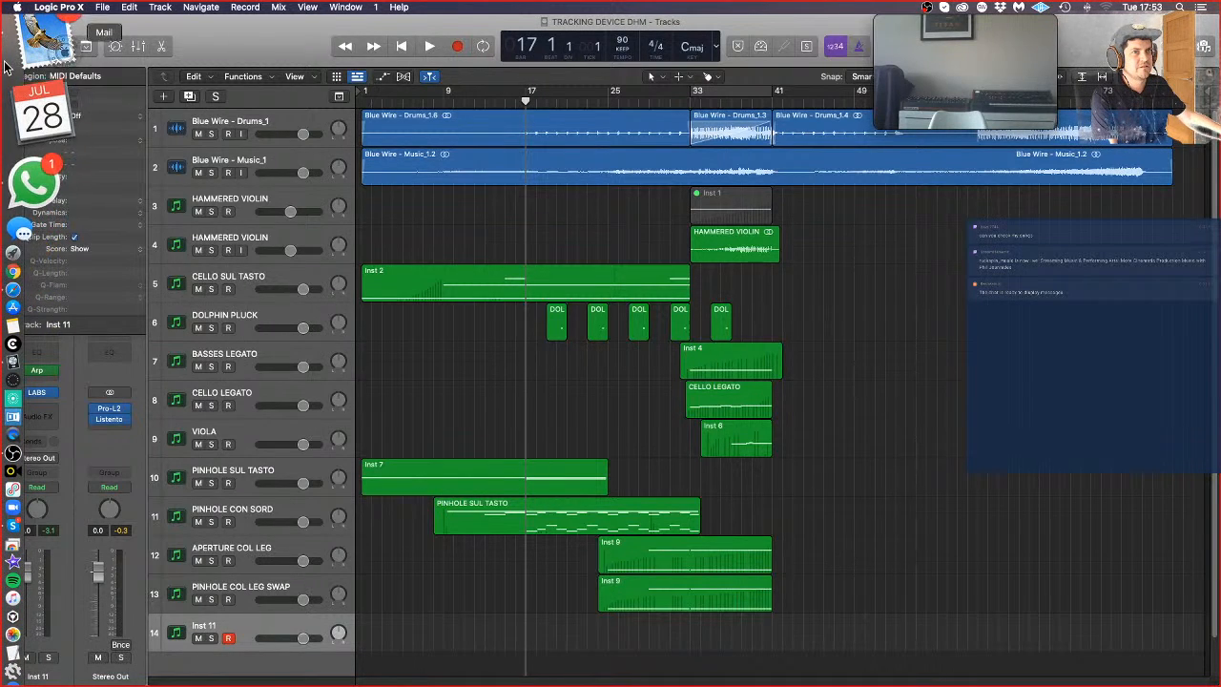
pyautogui.click(5, 172)
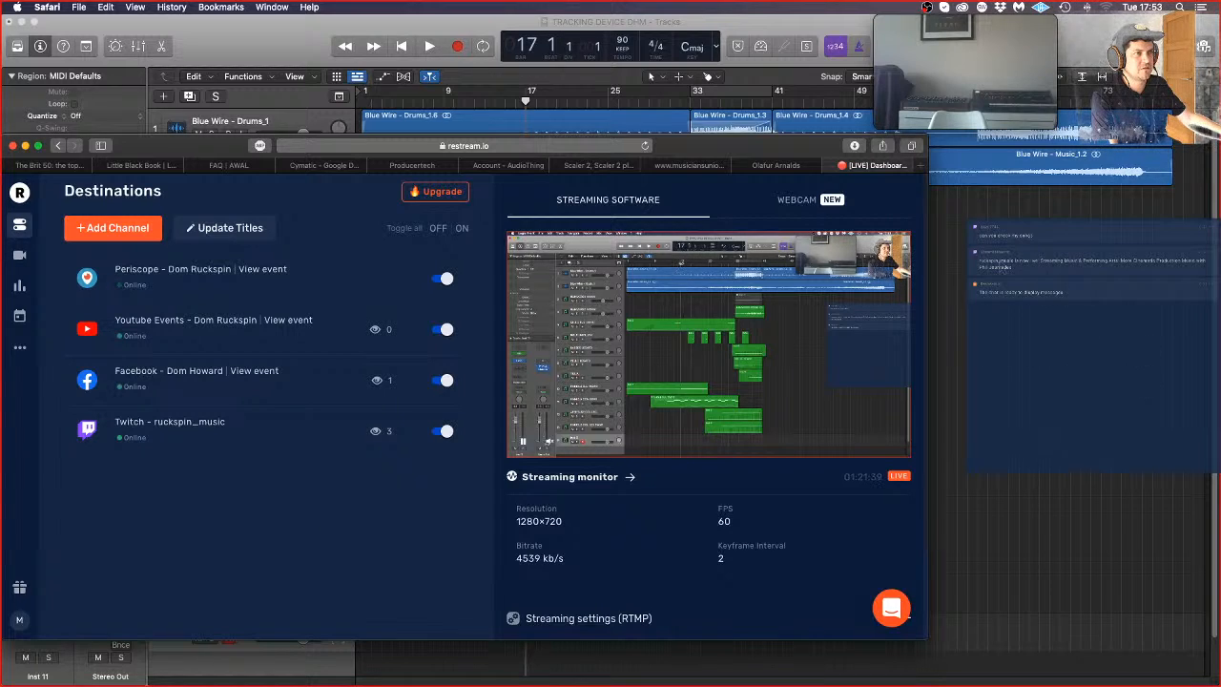
pyautogui.click(924, 169)
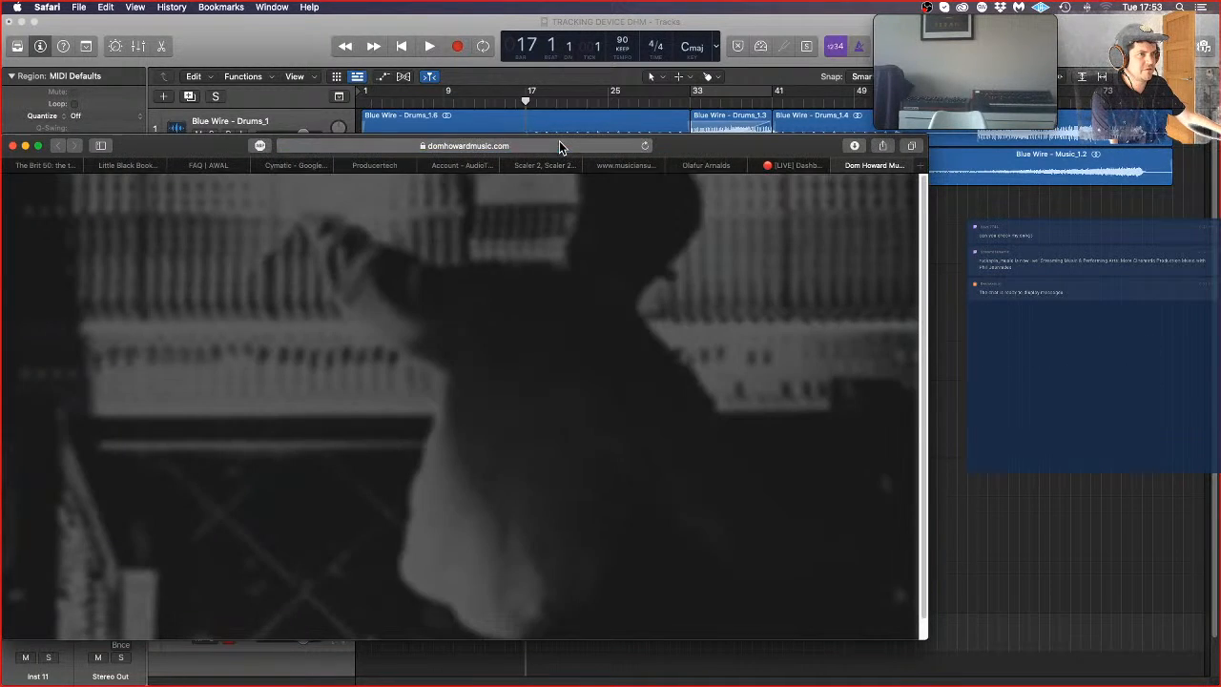
pyautogui.click(559, 145)
pyautogui.click(552, 233)
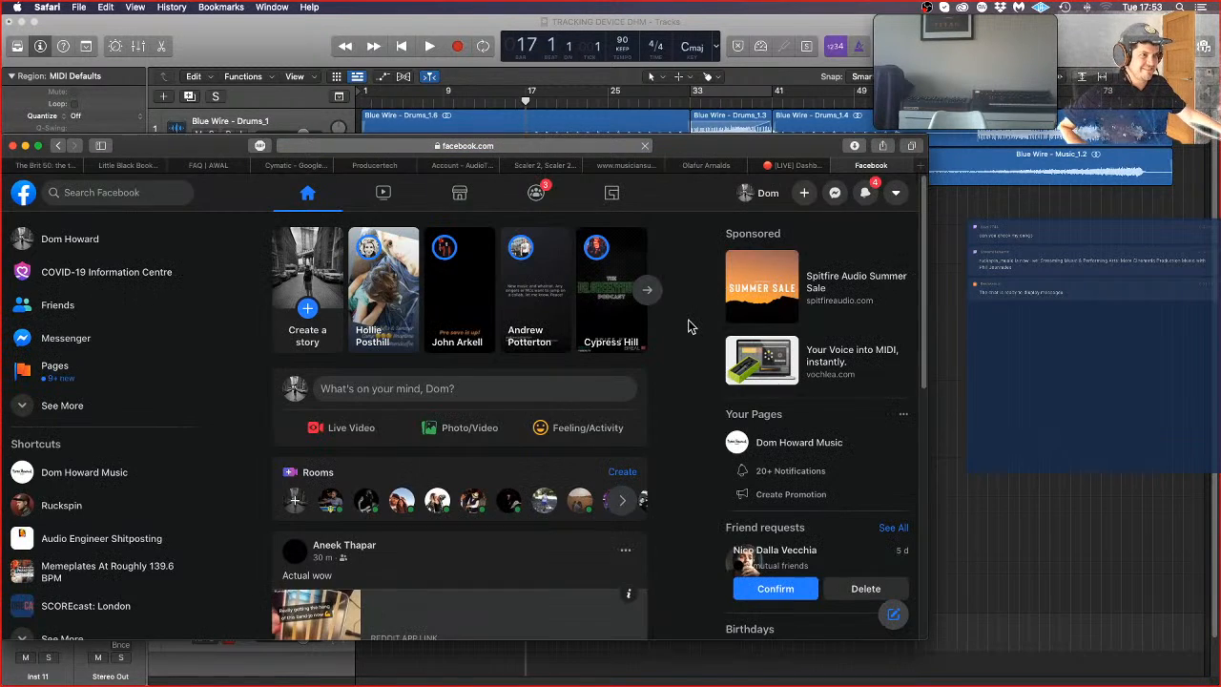
# Step: Open the live video from the Facebook notifications and post the comment "twitch.tv/ruckspin_music" on it
pyautogui.scroll(-5, 666, 296)
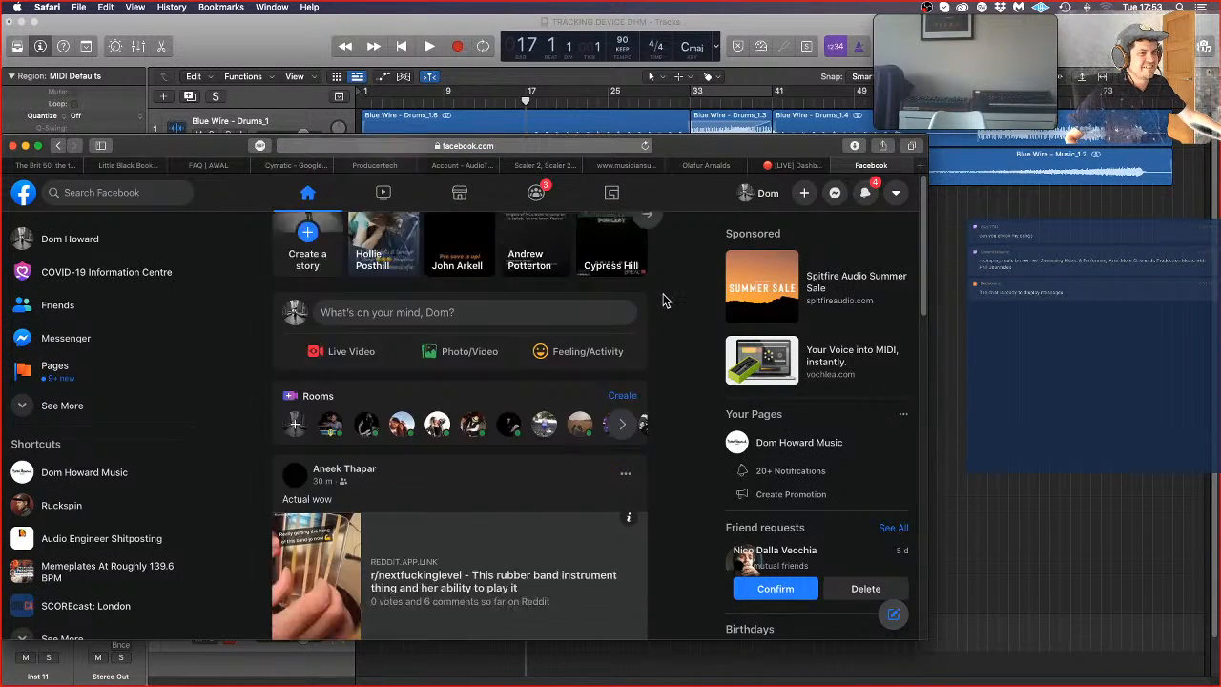
pyautogui.scroll(5, 666, 301)
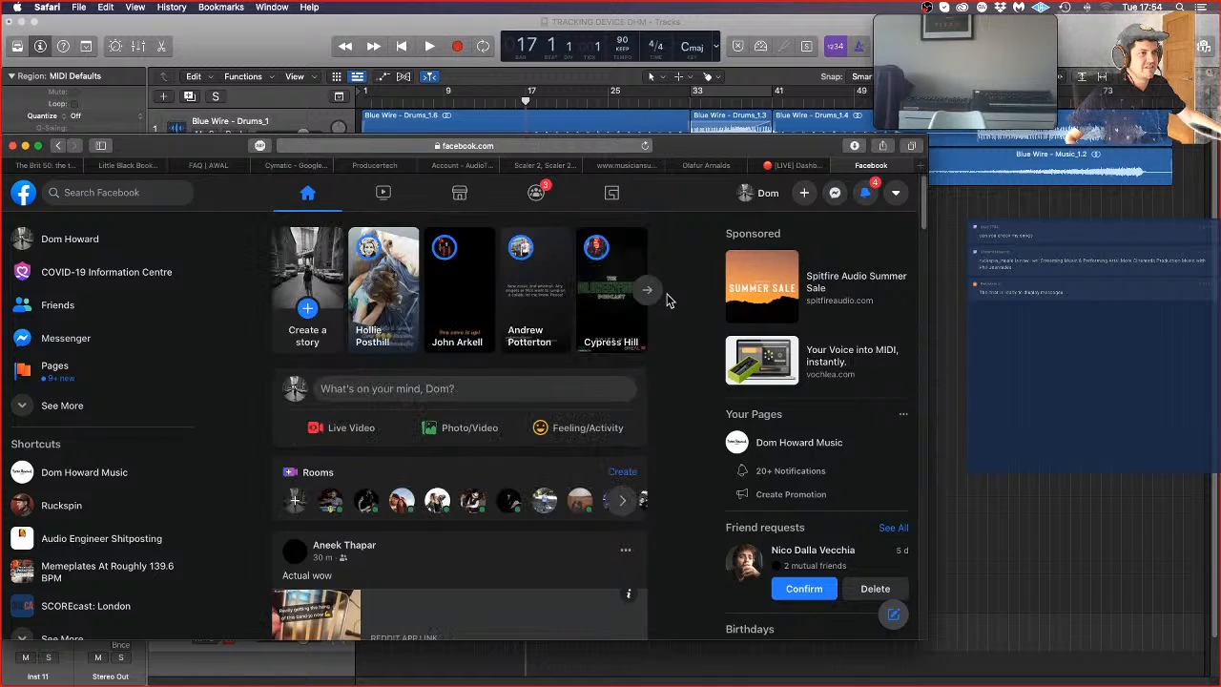
pyautogui.click(865, 196)
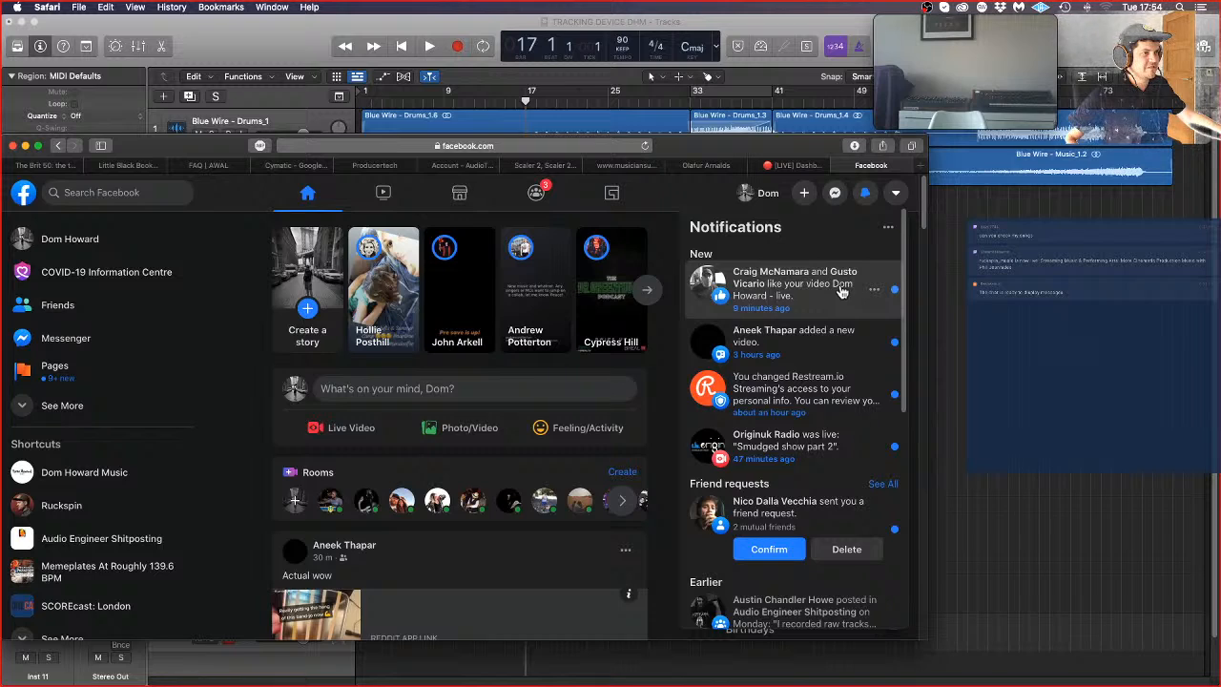
pyautogui.click(842, 292)
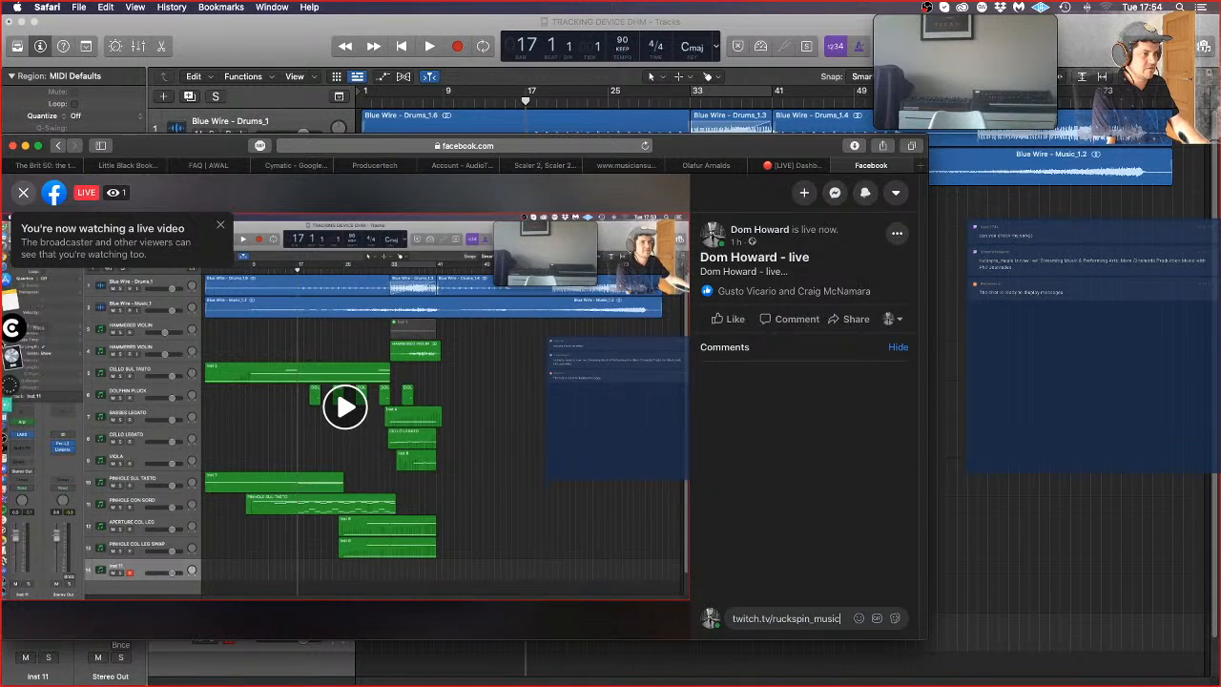
pyautogui.press('Return')
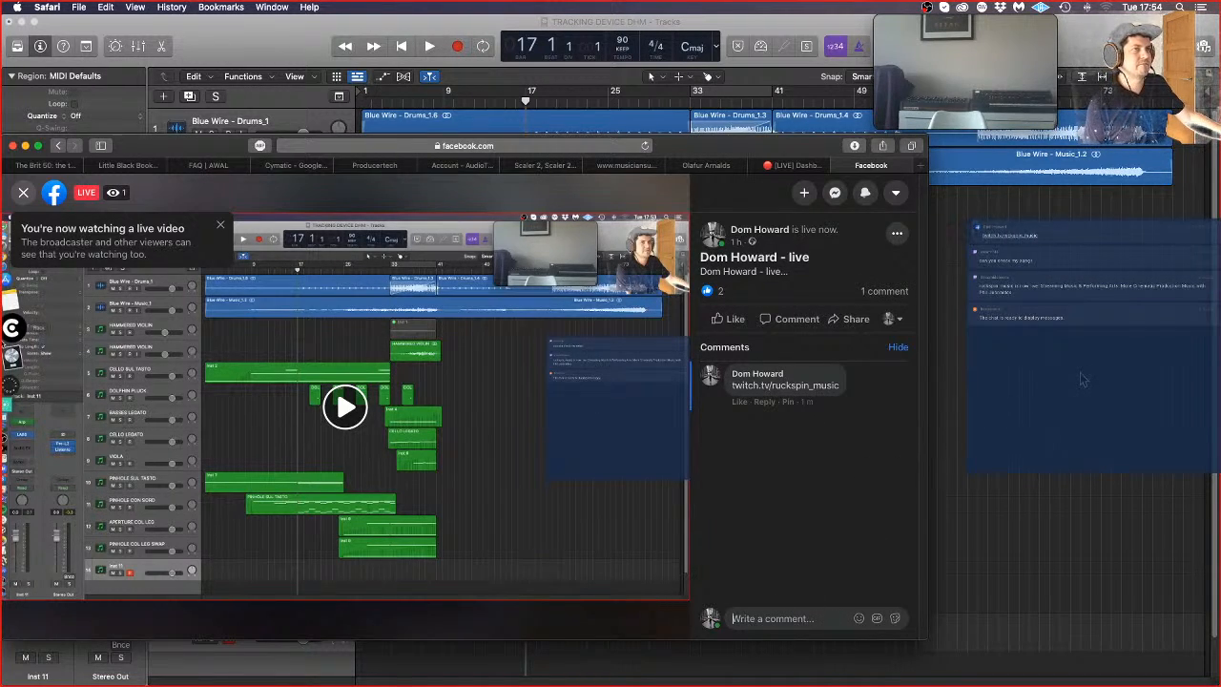
# Step: Return to the Logic Pro X project and play the arrangement from the beginning
pyautogui.click(1009, 445)
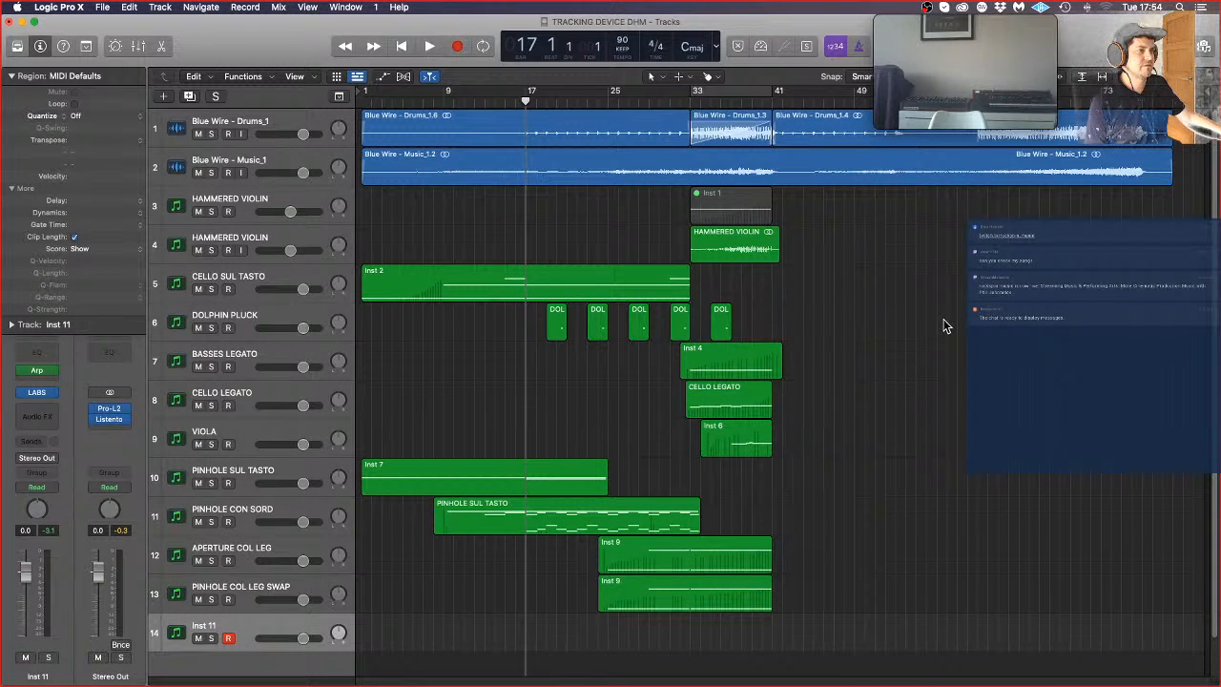
pyautogui.press('Return')
pyautogui.press('space')
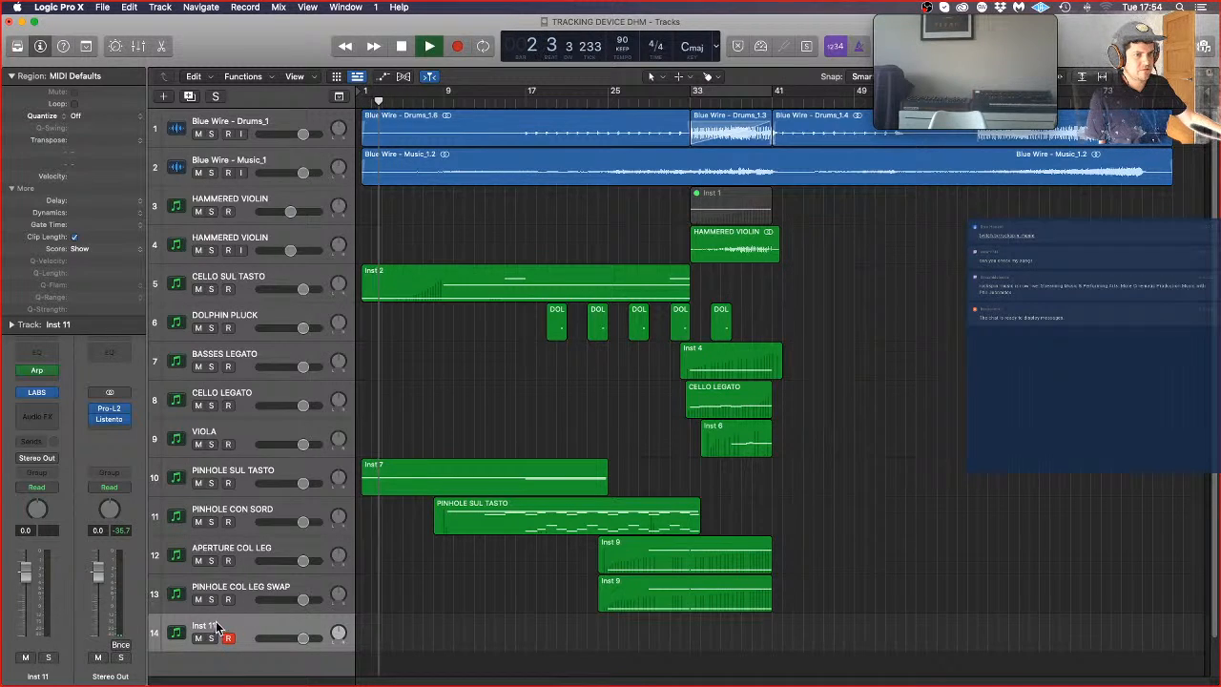
# Step: Assign the 1 Mod Wheel controller to Velocity Base in the Inst 11 track's Arpeggiator
pyautogui.click(36, 370)
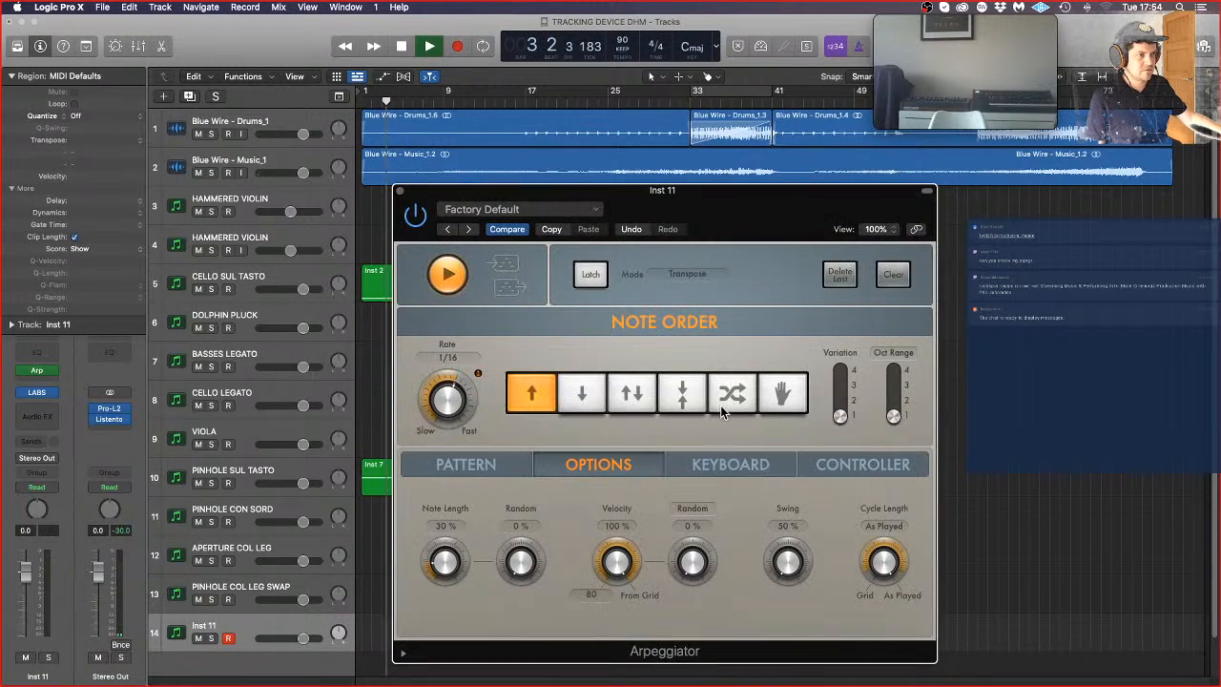
pyautogui.click(731, 464)
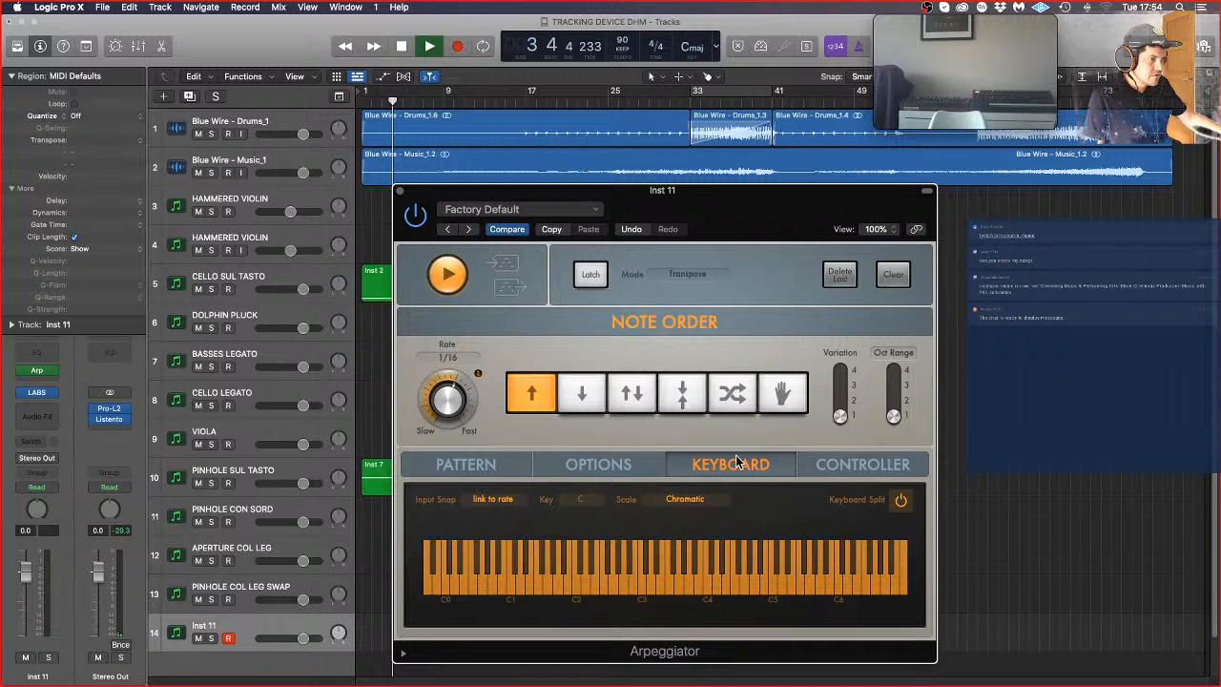
pyautogui.click(849, 464)
pyautogui.click(639, 530)
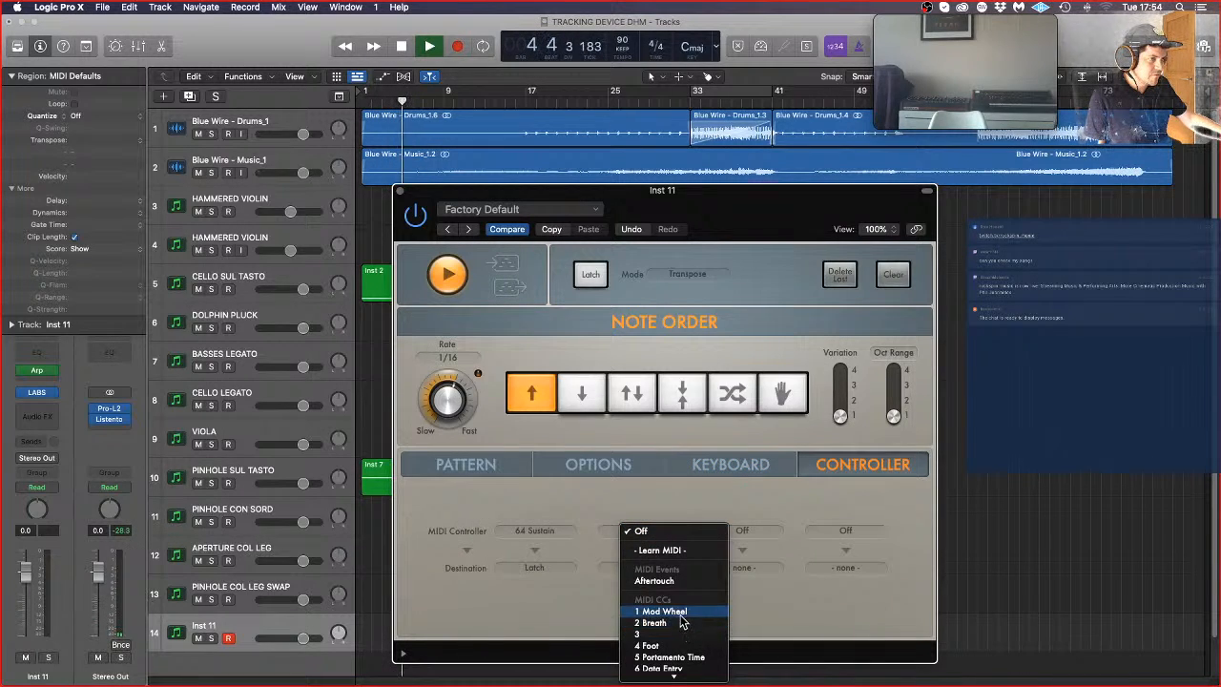
pyautogui.click(680, 612)
pyautogui.click(621, 568)
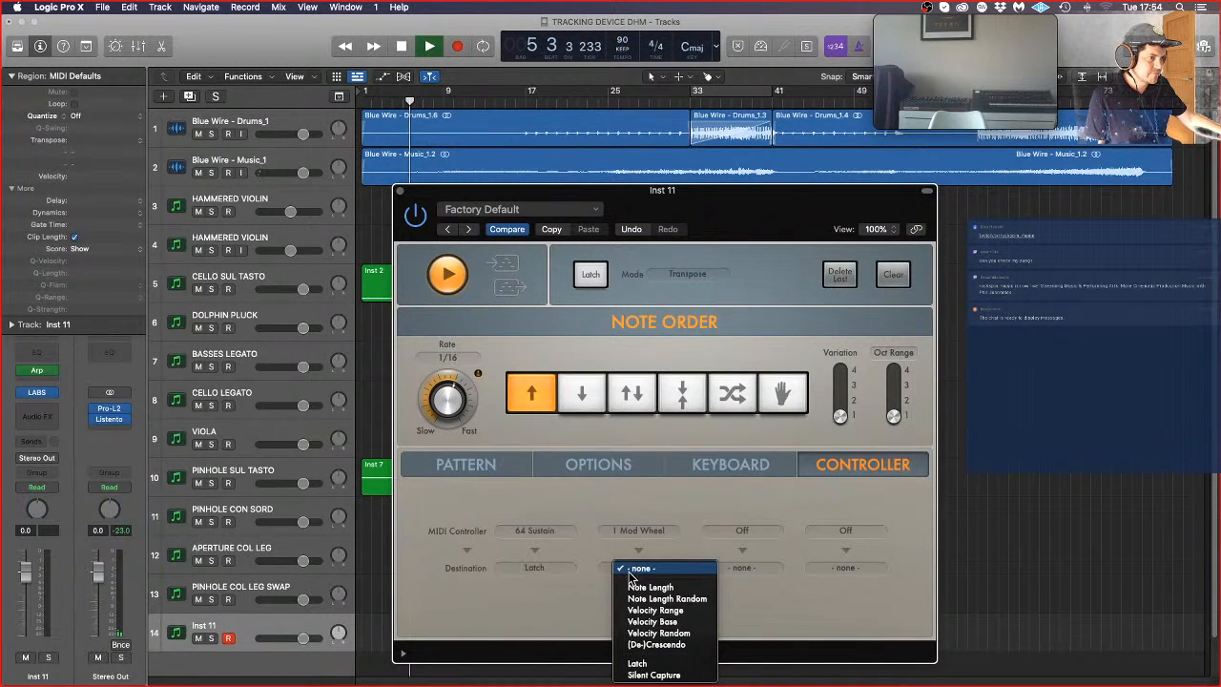
pyautogui.click(672, 622)
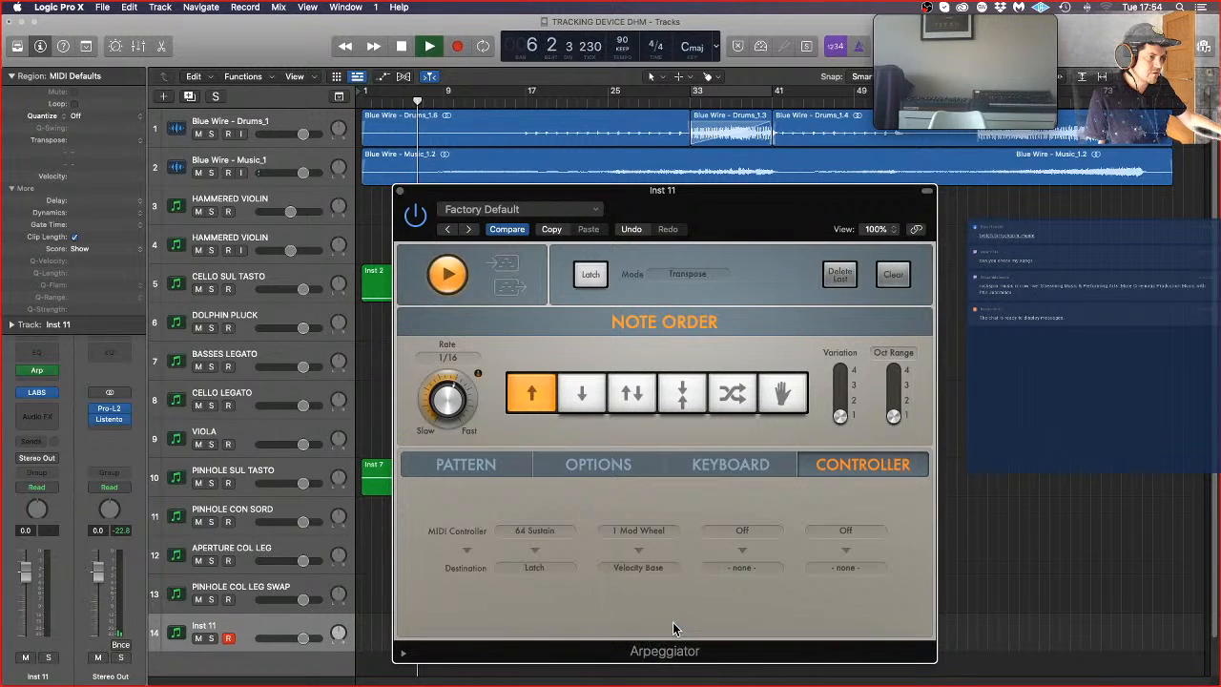
# Step: Set the Velocity option of the Inst 11 Arpeggiator to 30 % and close the plug-in window
pyautogui.click(599, 465)
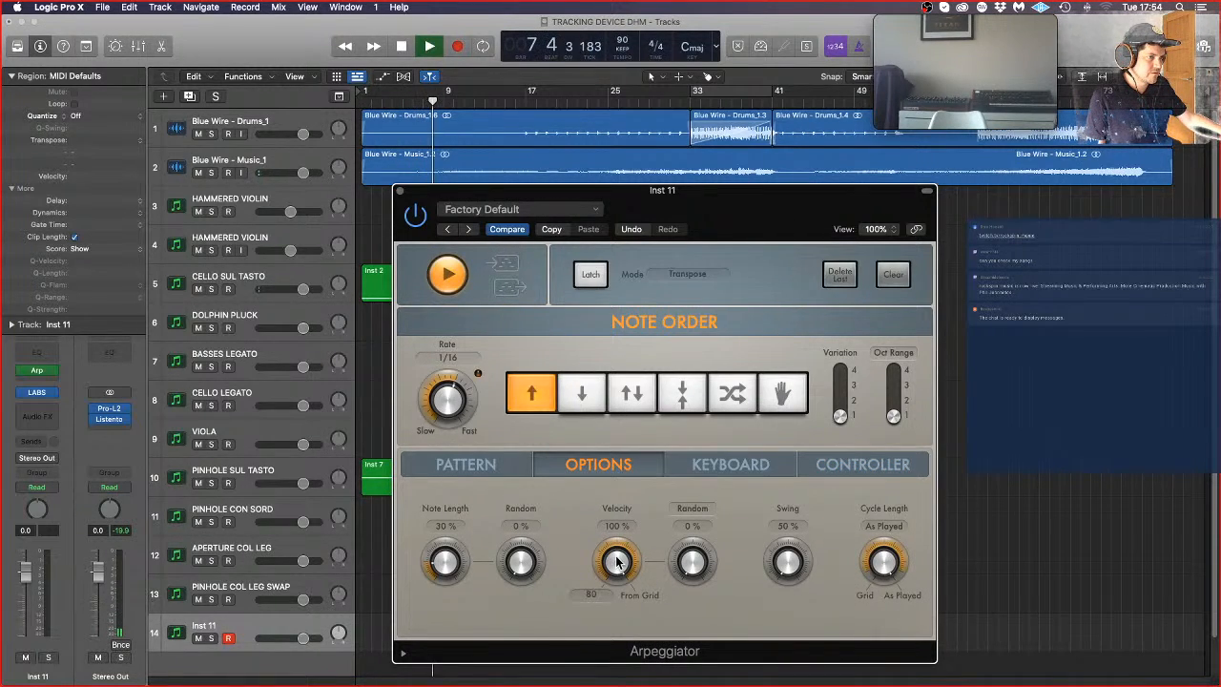
pyautogui.moveTo(617, 561); pyautogui.dragTo(661, 668)
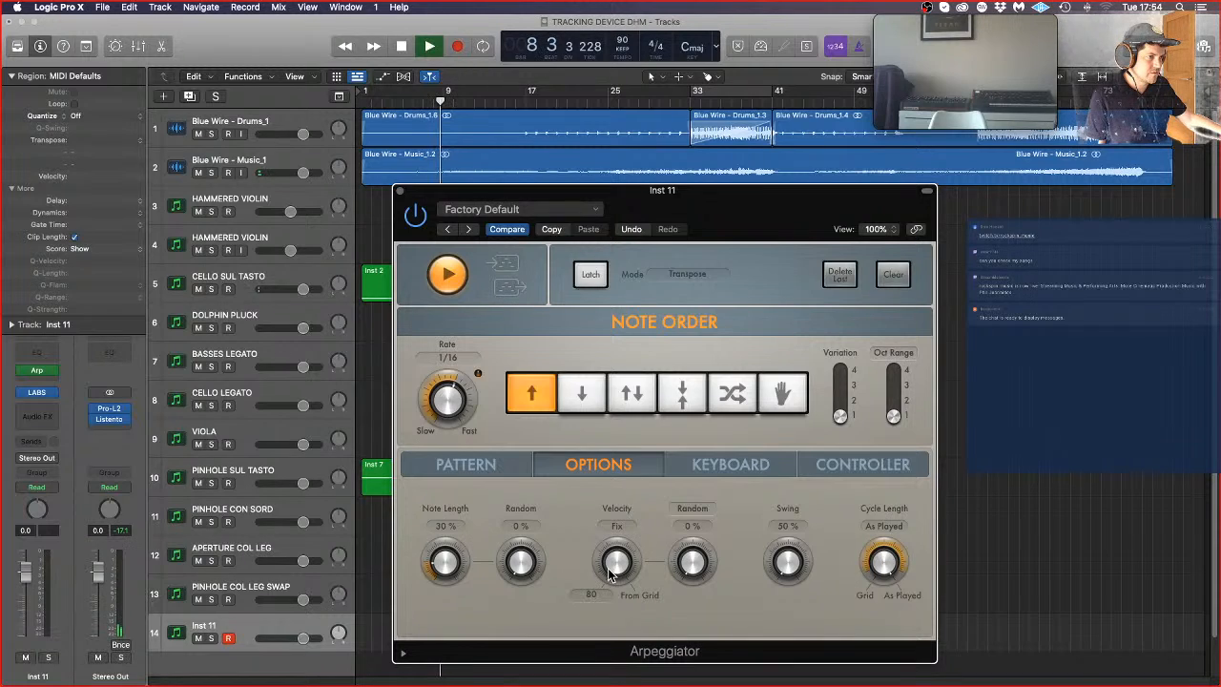
pyautogui.moveTo(611, 565)
pyautogui.mouseDown()
pyautogui.moveTo(605, 515)
pyautogui.moveTo(605, 553)
pyautogui.mouseUp()
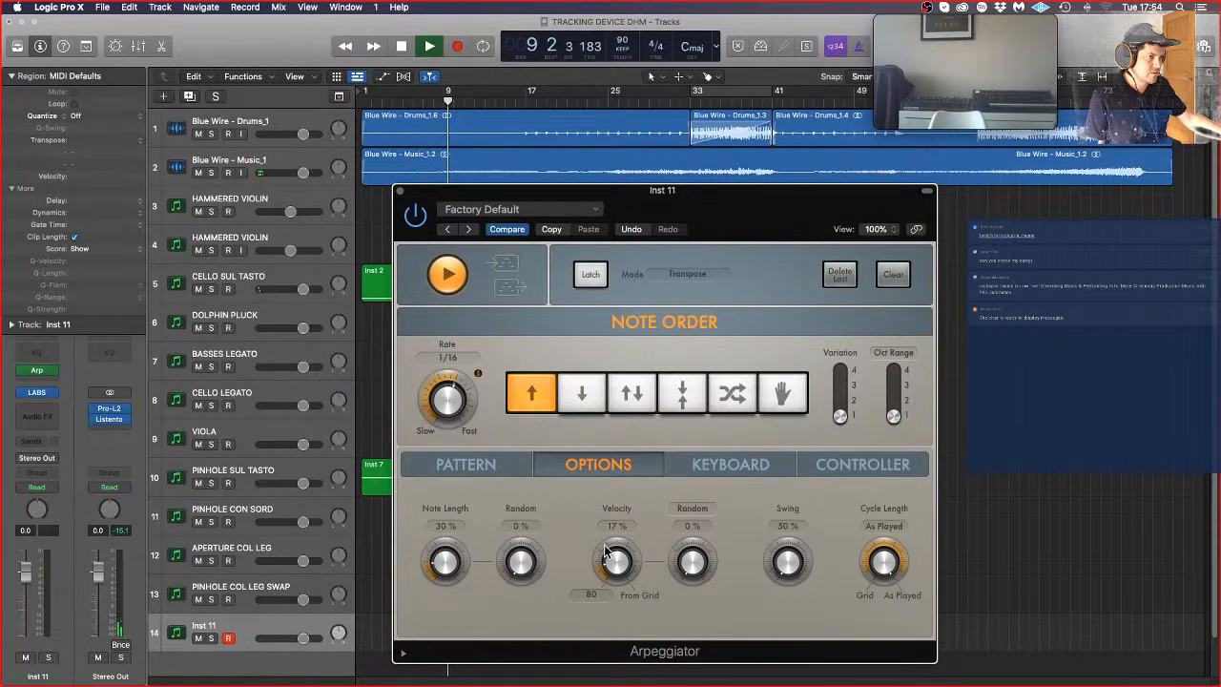
pyautogui.click(516, 474)
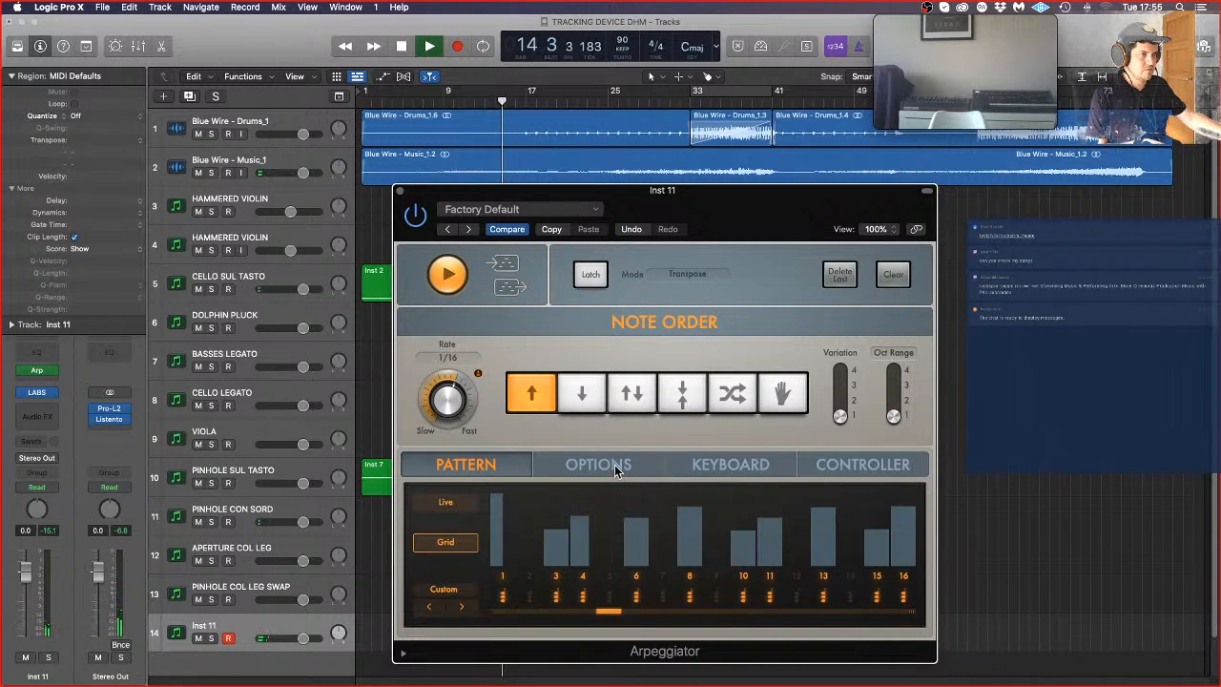
pyautogui.click(704, 464)
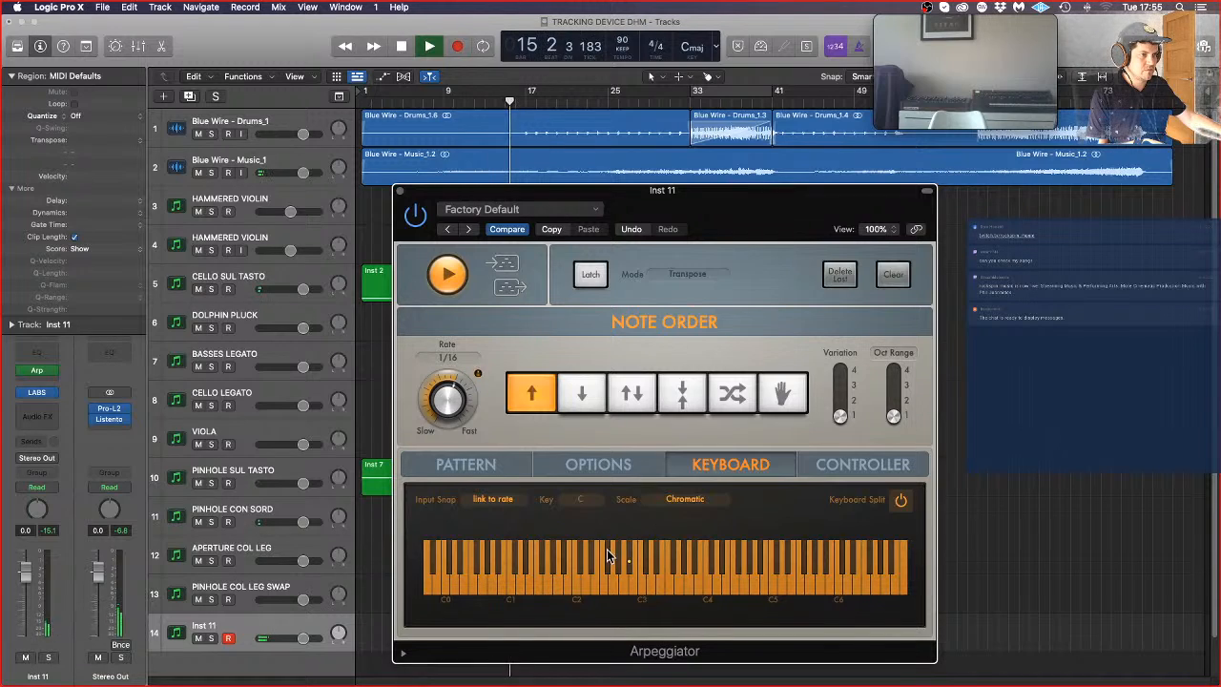
pyautogui.click(622, 465)
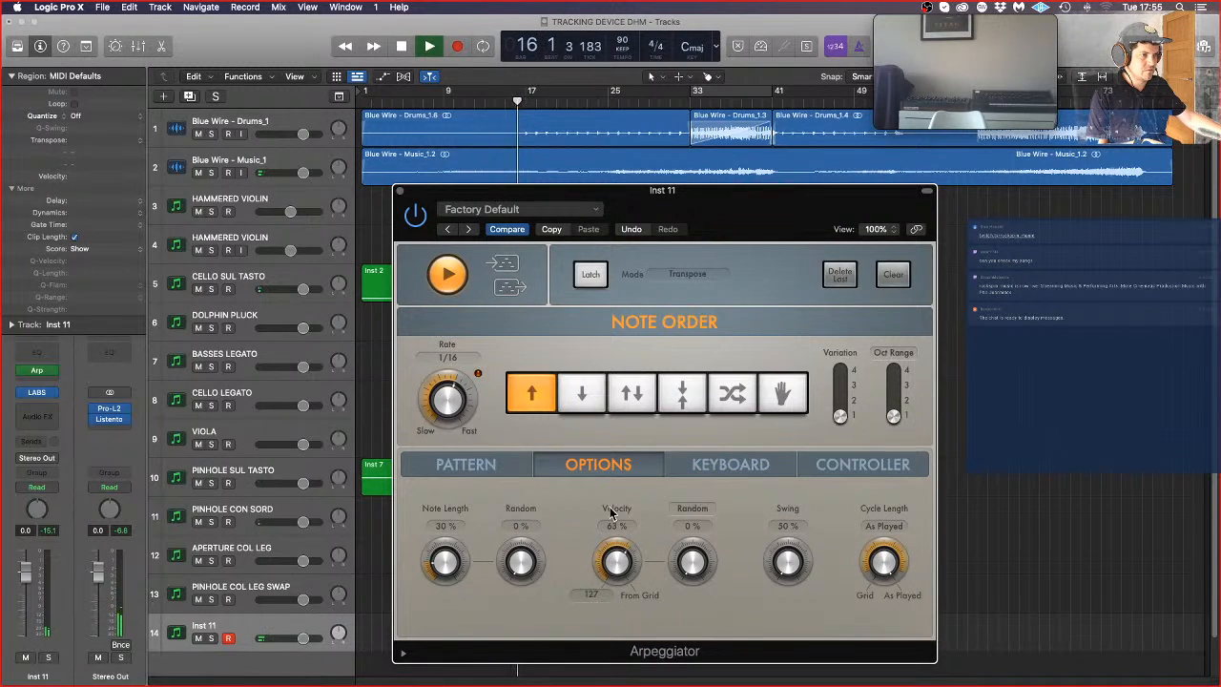
pyautogui.moveTo(617, 553); pyautogui.dragTo(618, 630)
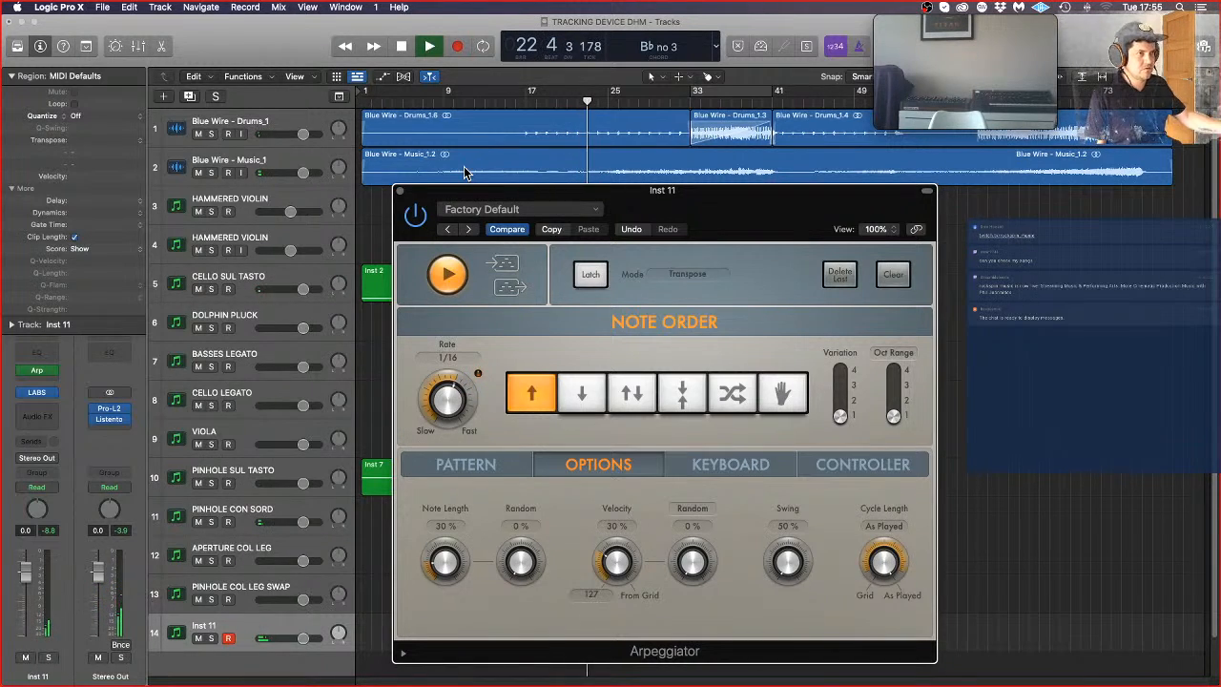
pyautogui.click(399, 191)
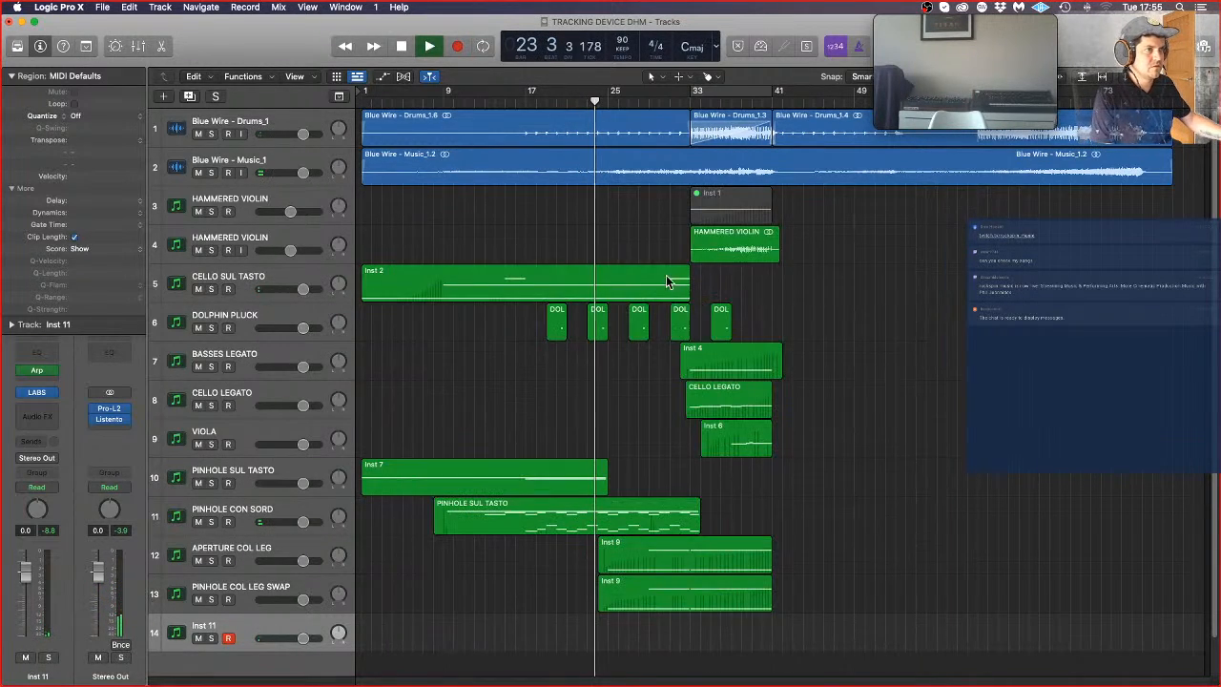
# Step: Enable Low Latency Mode and record the arpeggiated part on the Inst 11 track from bar 16 to about bar 41
pyautogui.press('space')
pyautogui.click(517, 102)
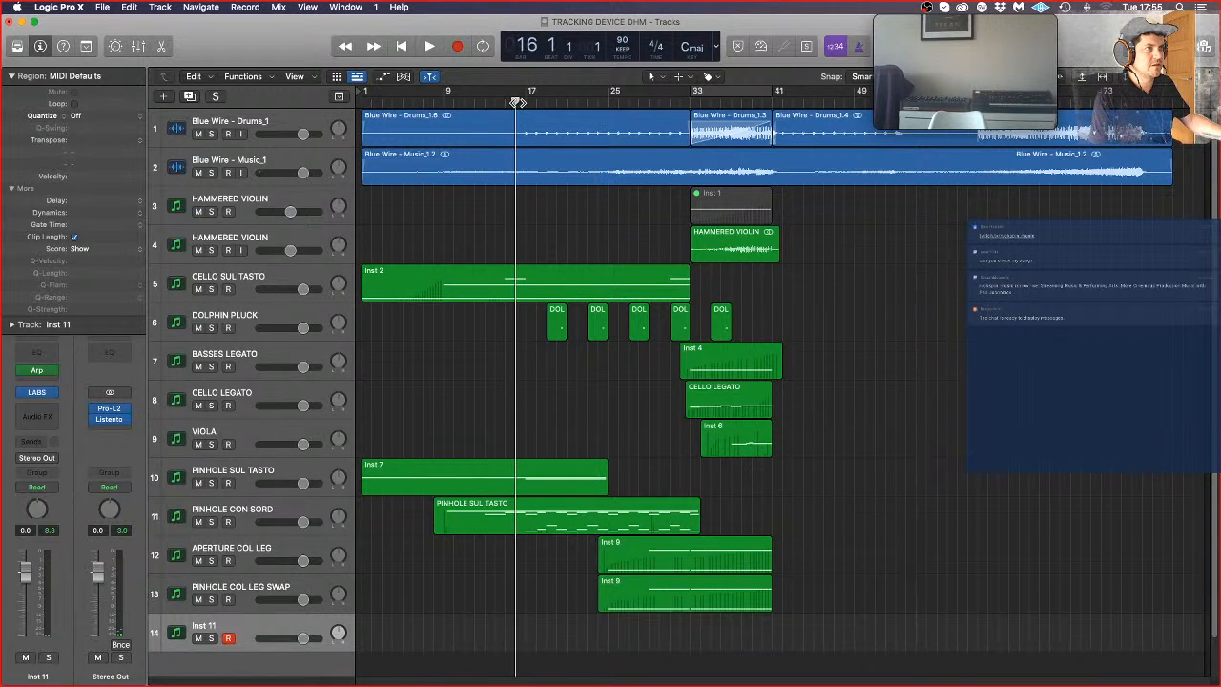
pyautogui.click(757, 53)
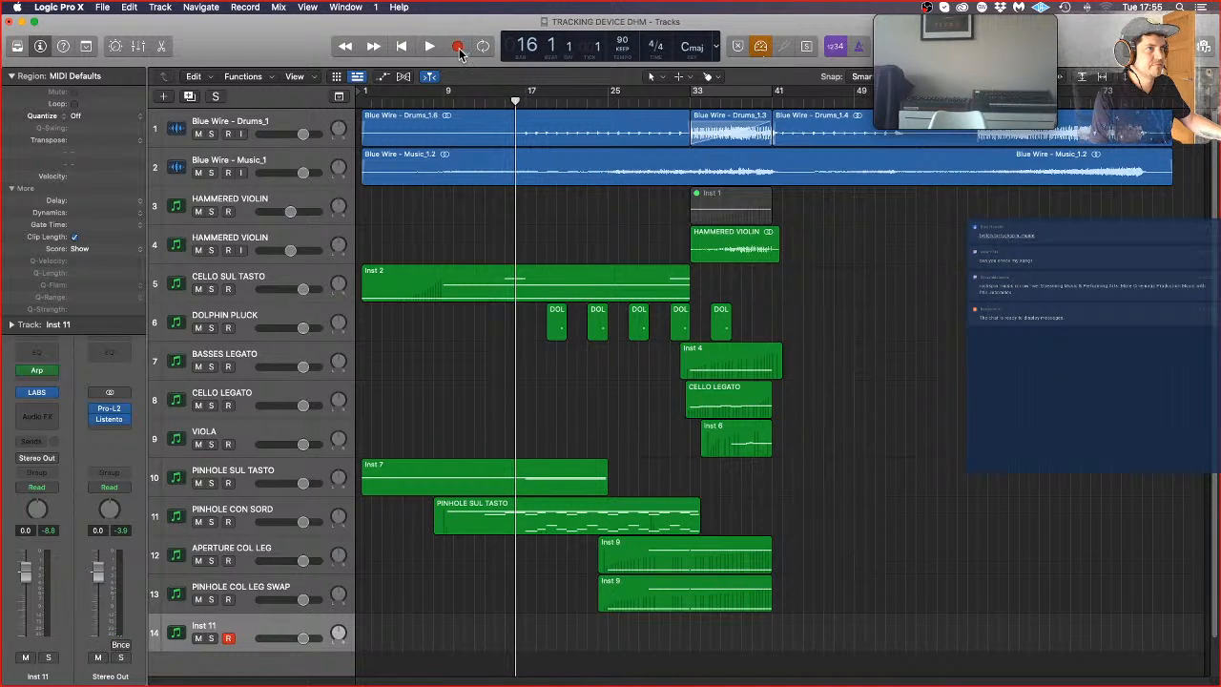
pyautogui.click(459, 48)
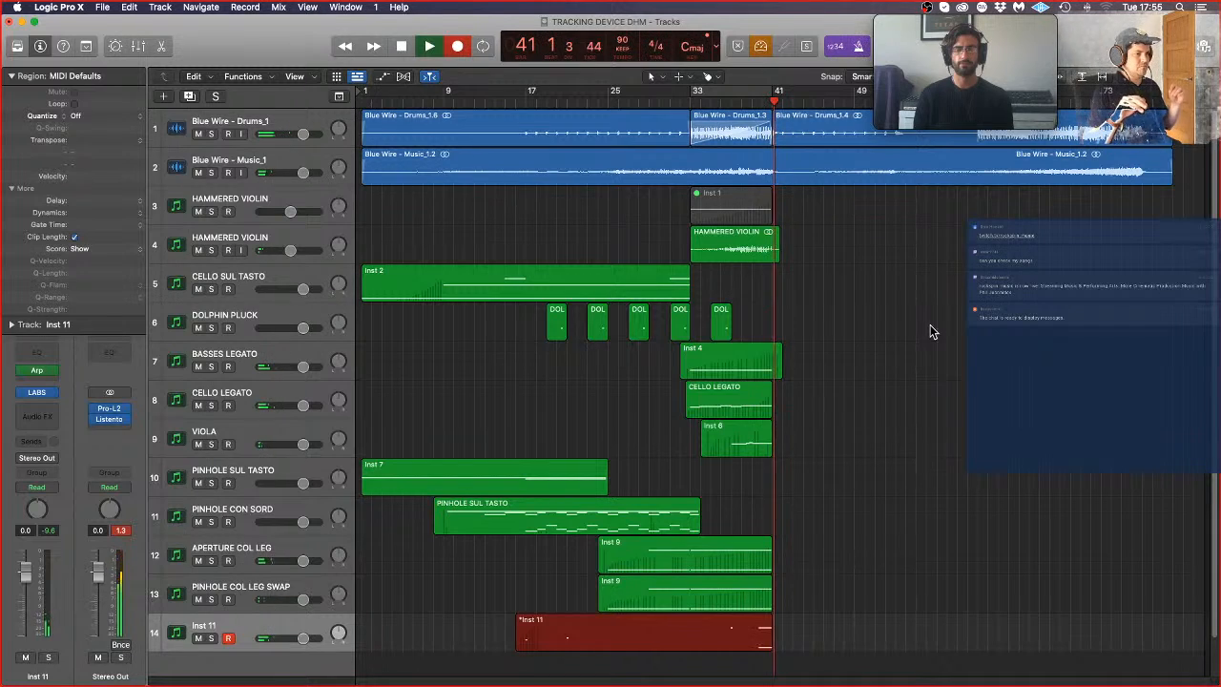
pyautogui.press('space')
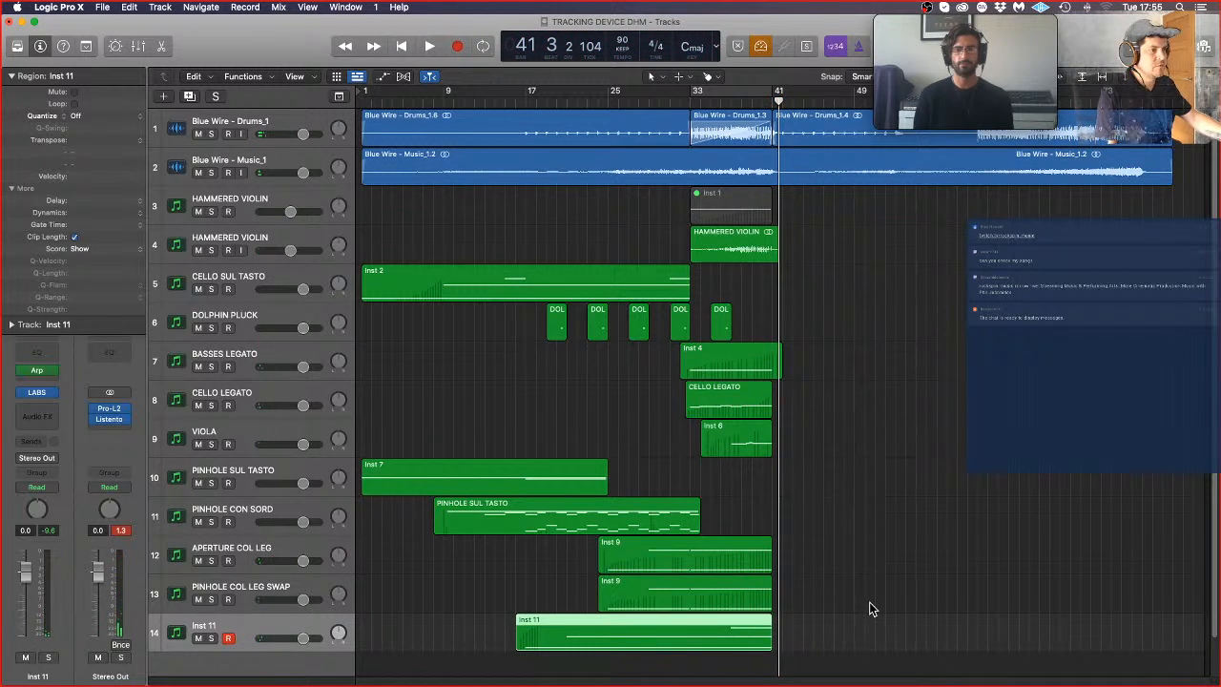
# Step: Examine all the notes of the newly recorded Inst 11 region in the Piano Roll, then close the editor
pyautogui.doubleClick(713, 630)
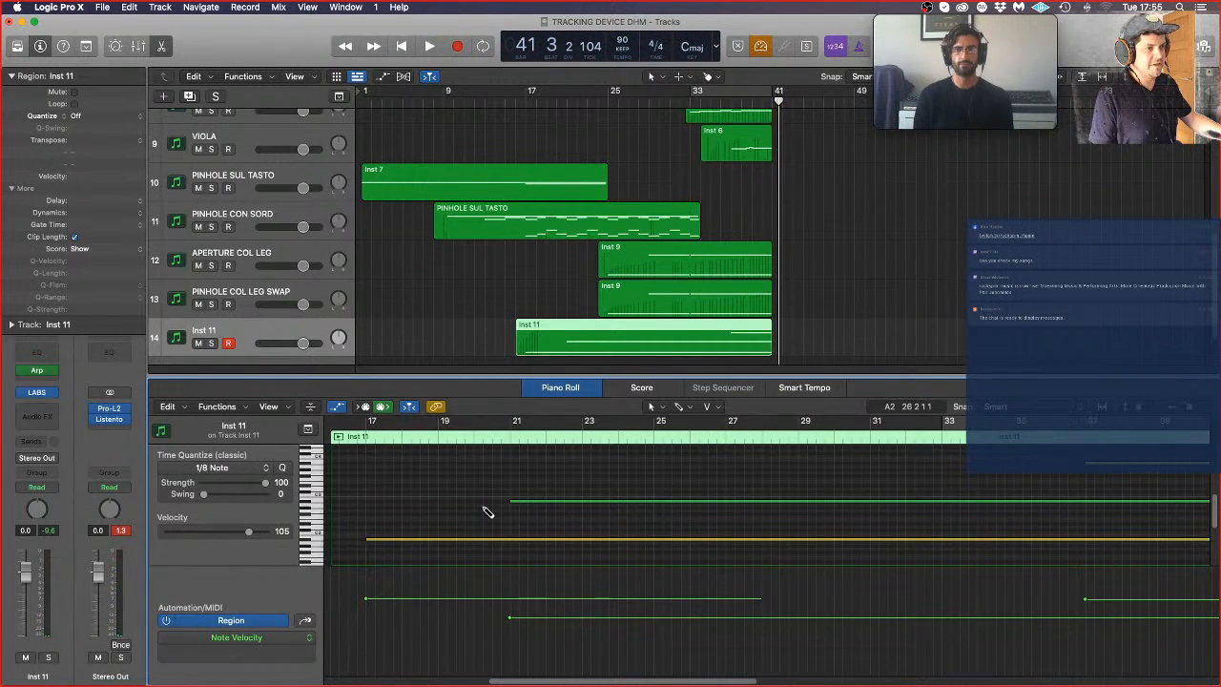
pyautogui.press('super+a')
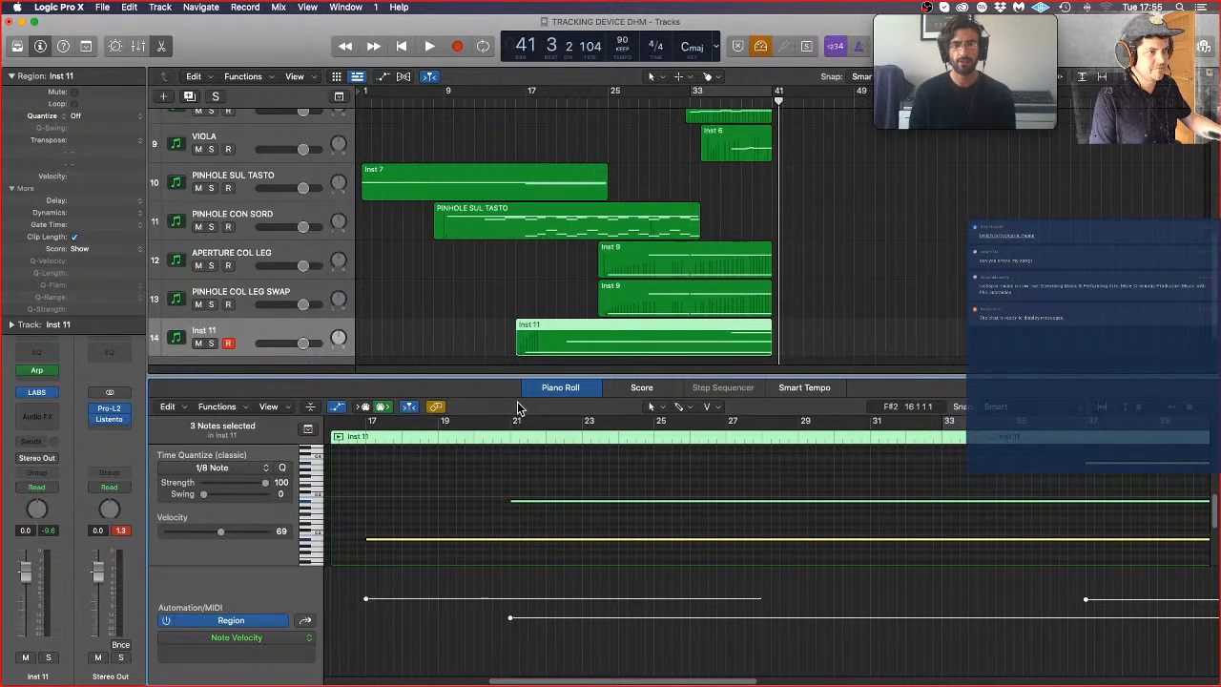
pyautogui.click(528, 383)
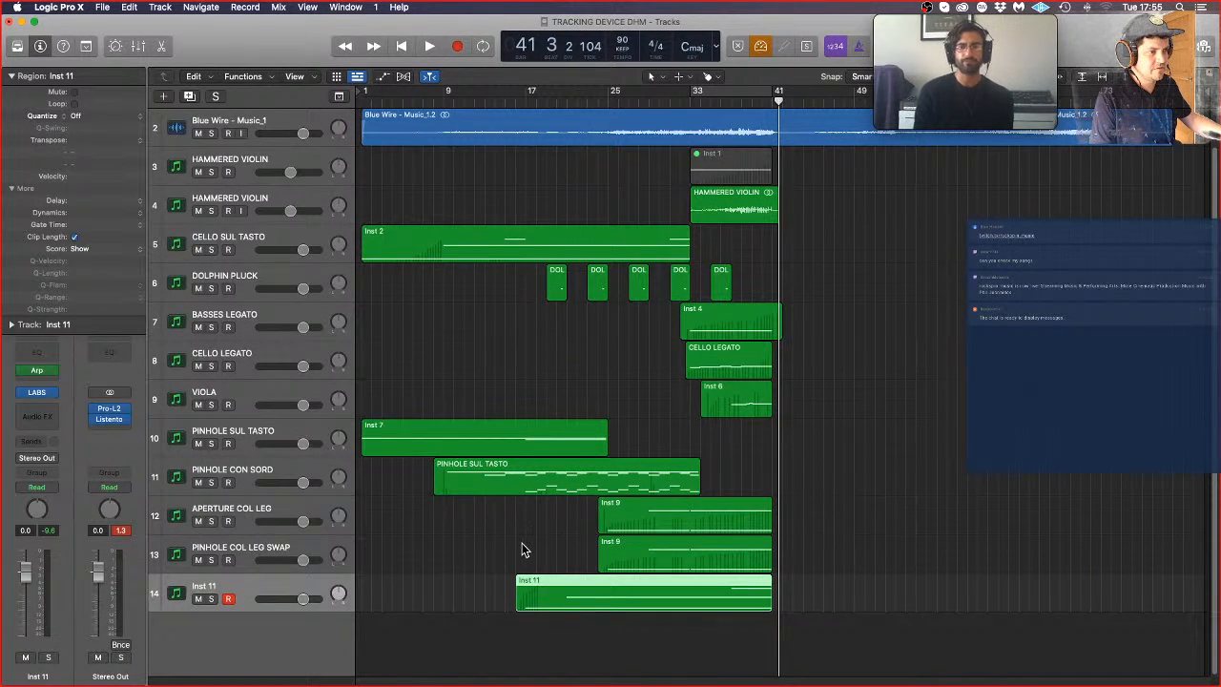
pyautogui.click(523, 550)
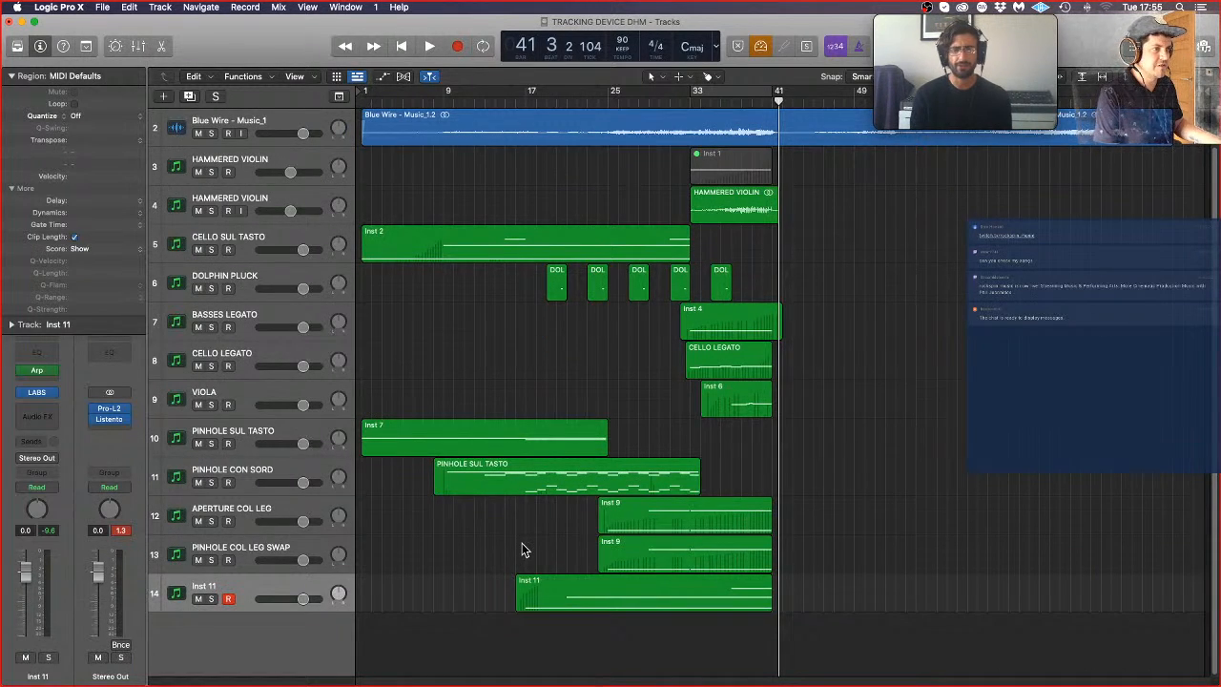
# Step: Play the arrangement from the beginning to hear the newly recorded Inst 11 region in context
pyautogui.press('Return')
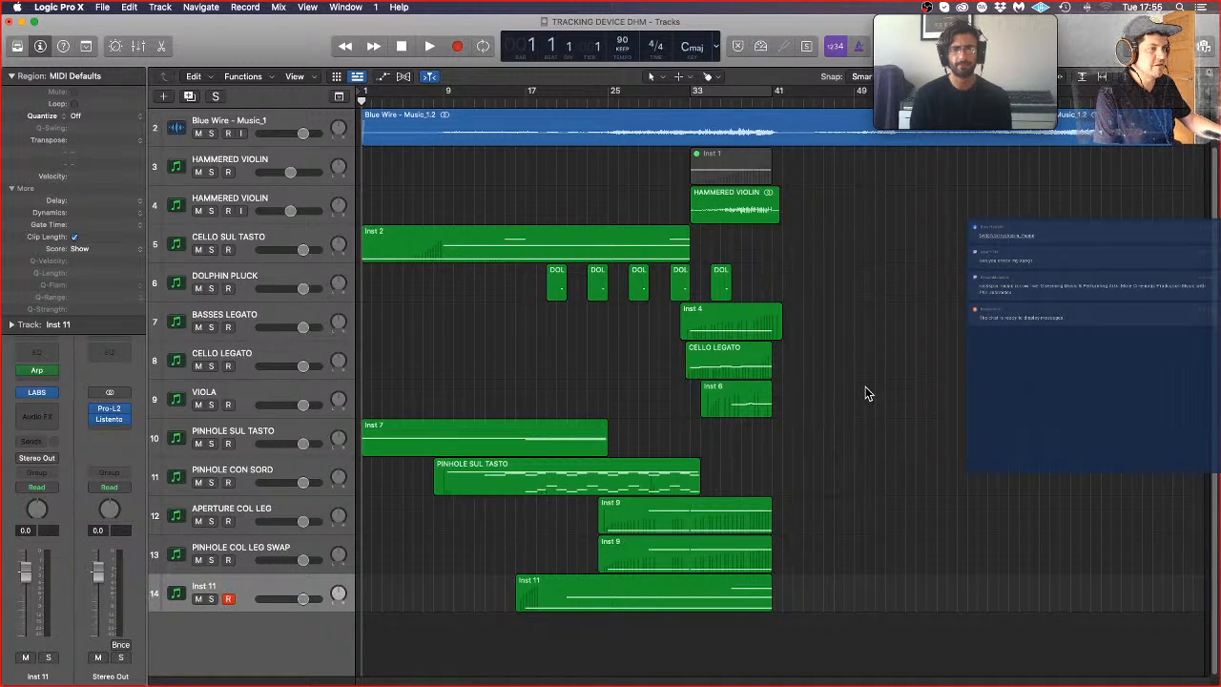
pyautogui.click(543, 594)
pyautogui.press('space')
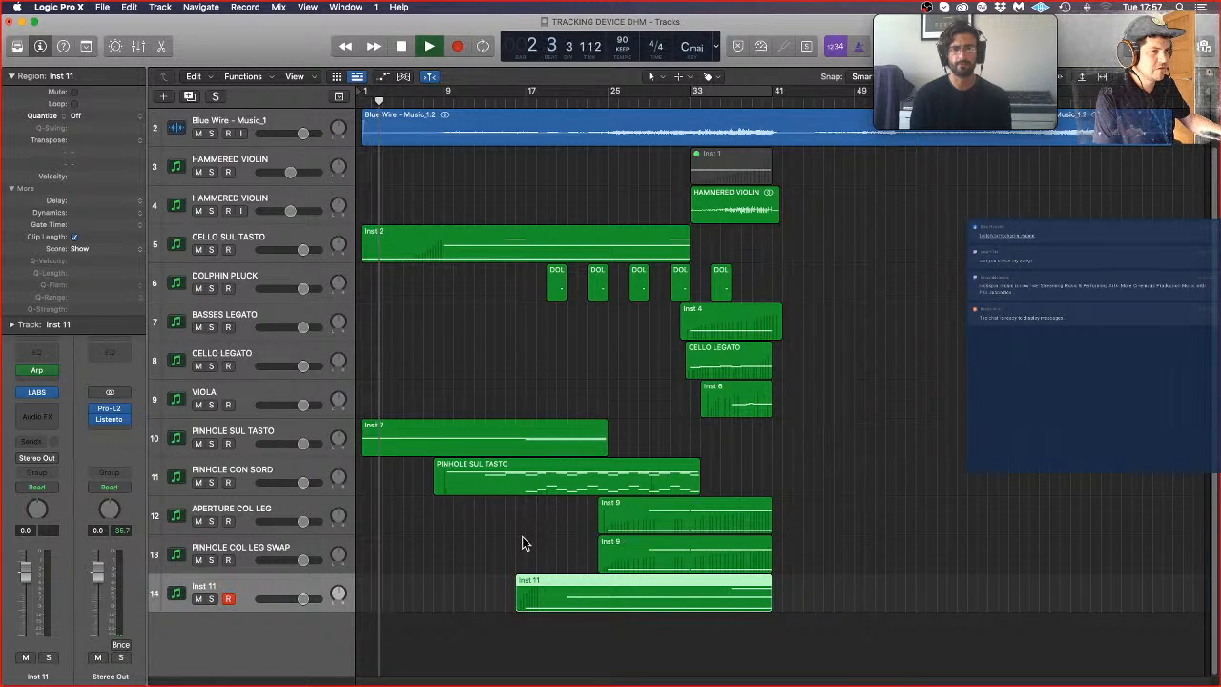
pyautogui.click(523, 544)
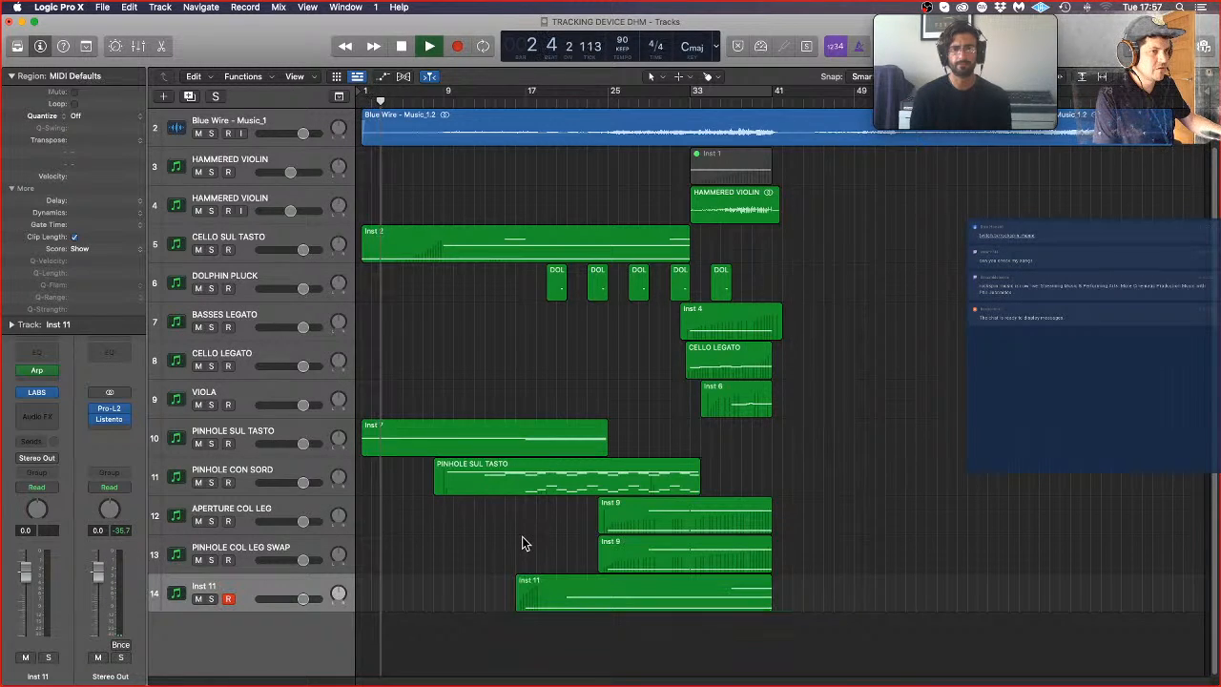
# Step: Rename the Inst 11 track as PIZZ STRINGS
pyautogui.doubleClick(202, 585)
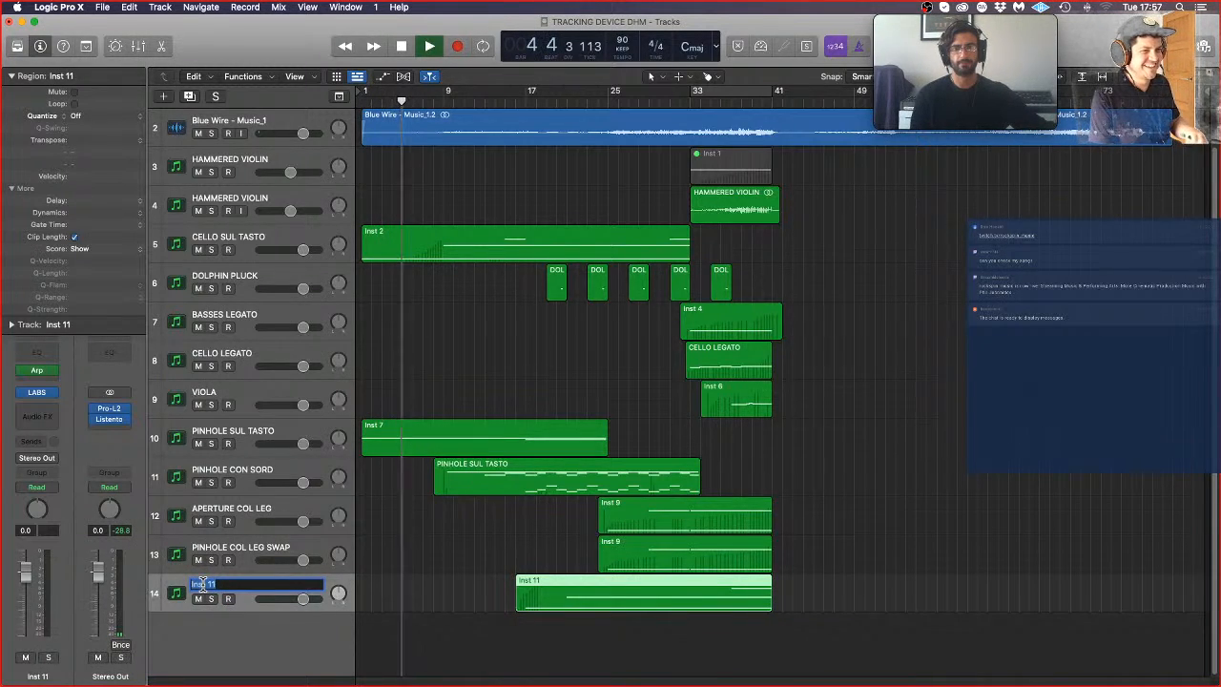
pyautogui.write('PIZZ')
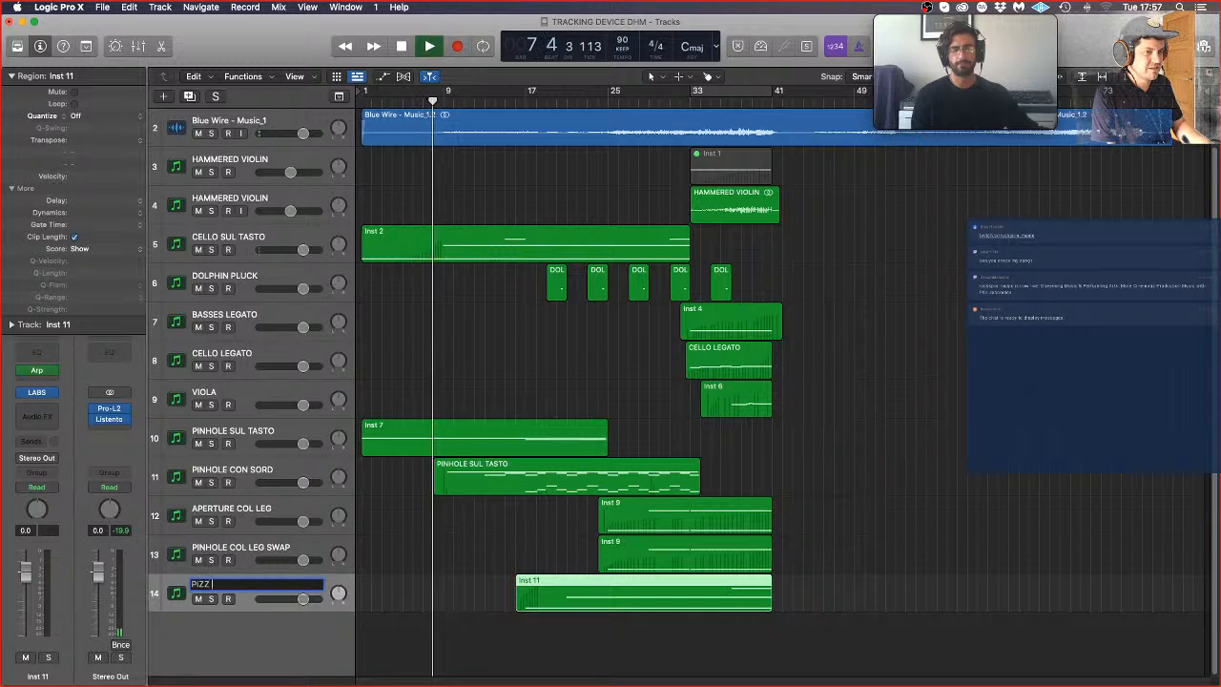
pyautogui.write('STRIN')
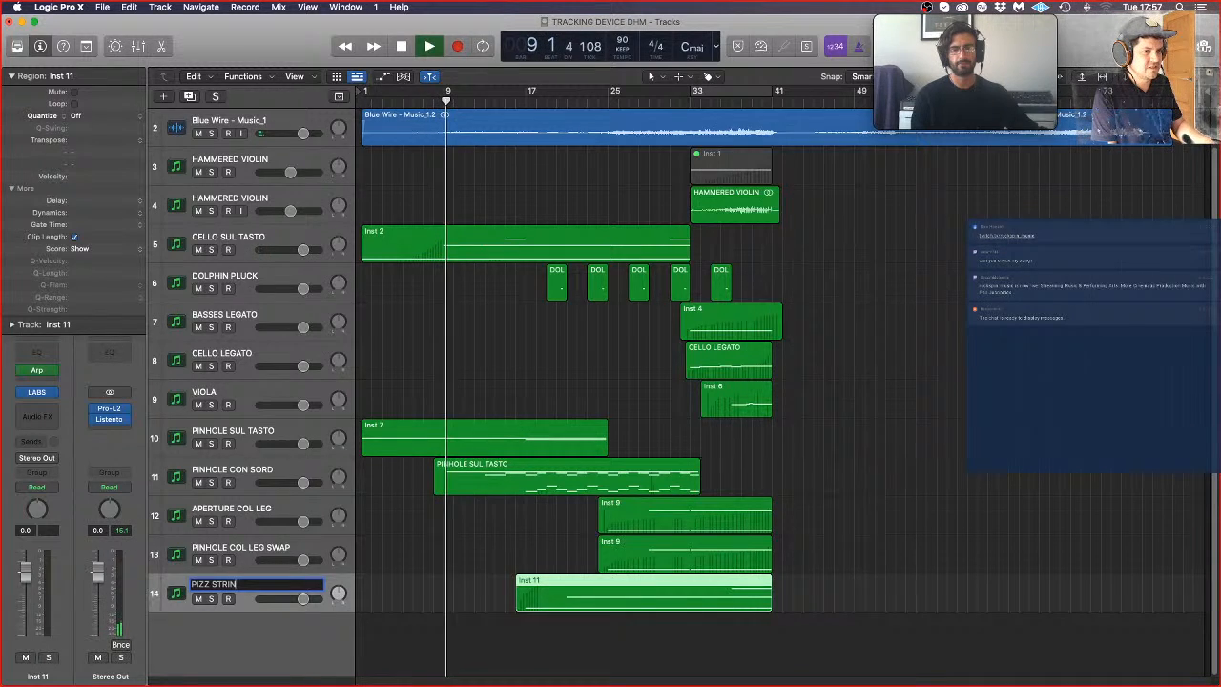
pyautogui.press('BackSpace')
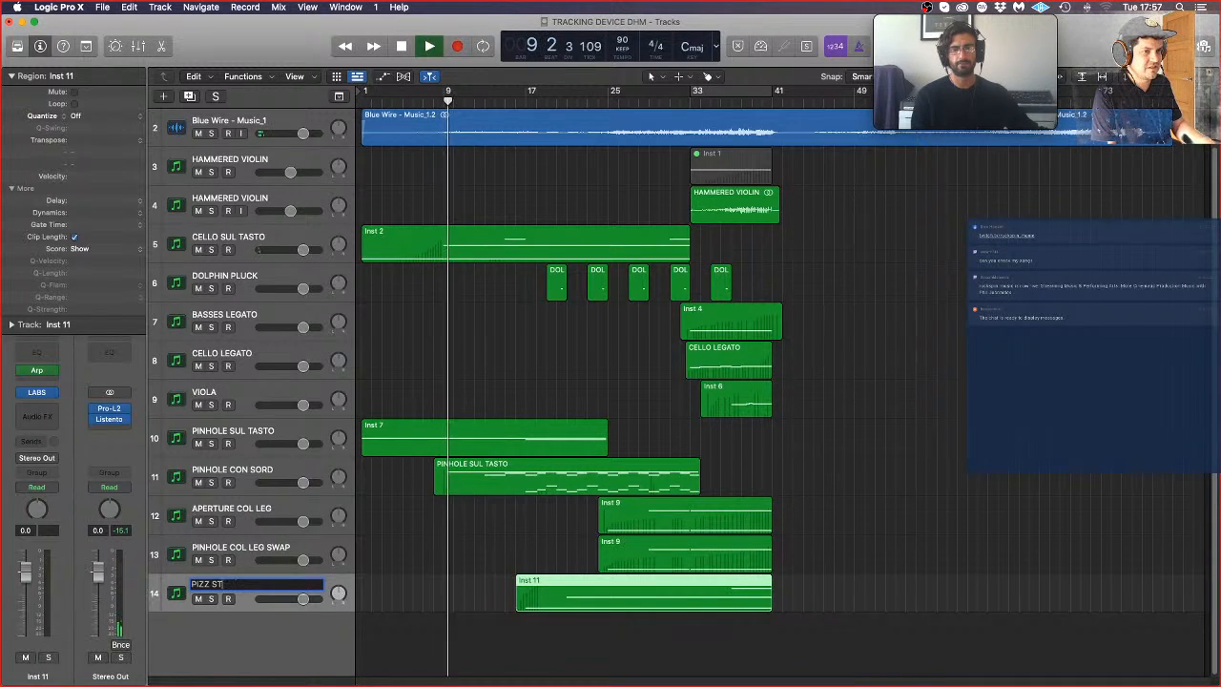
pyautogui.press('BackSpace')
pyautogui.press('BackSpace')
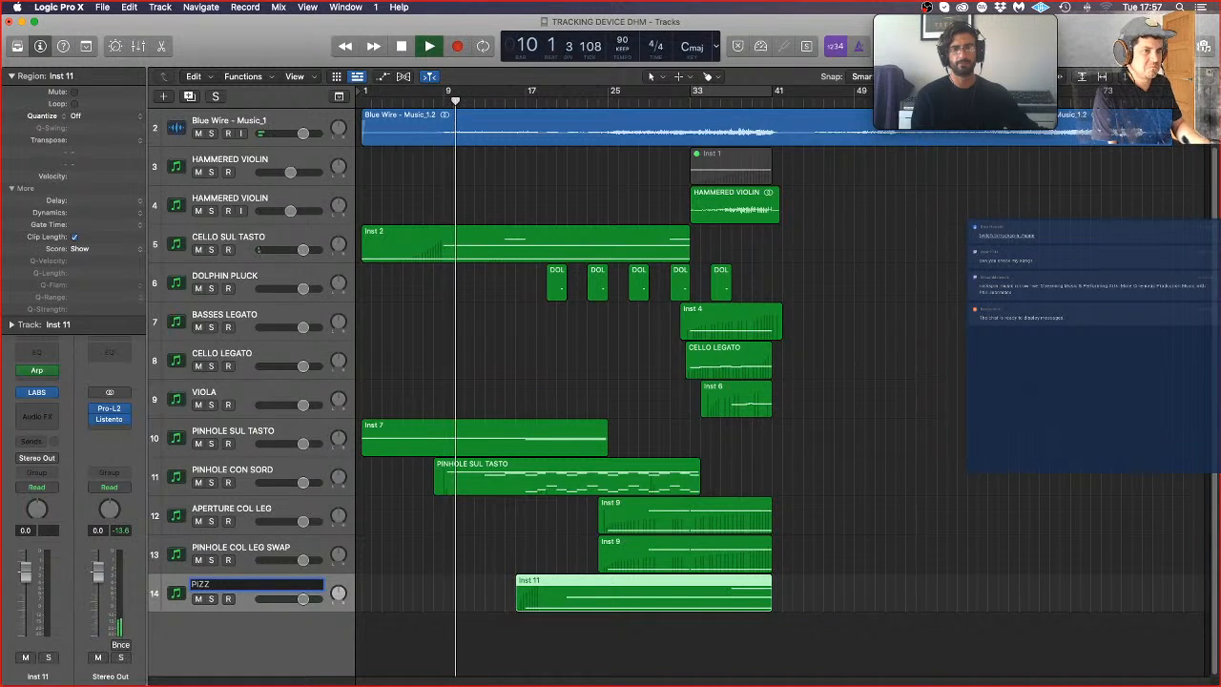
pyautogui.write('ST')
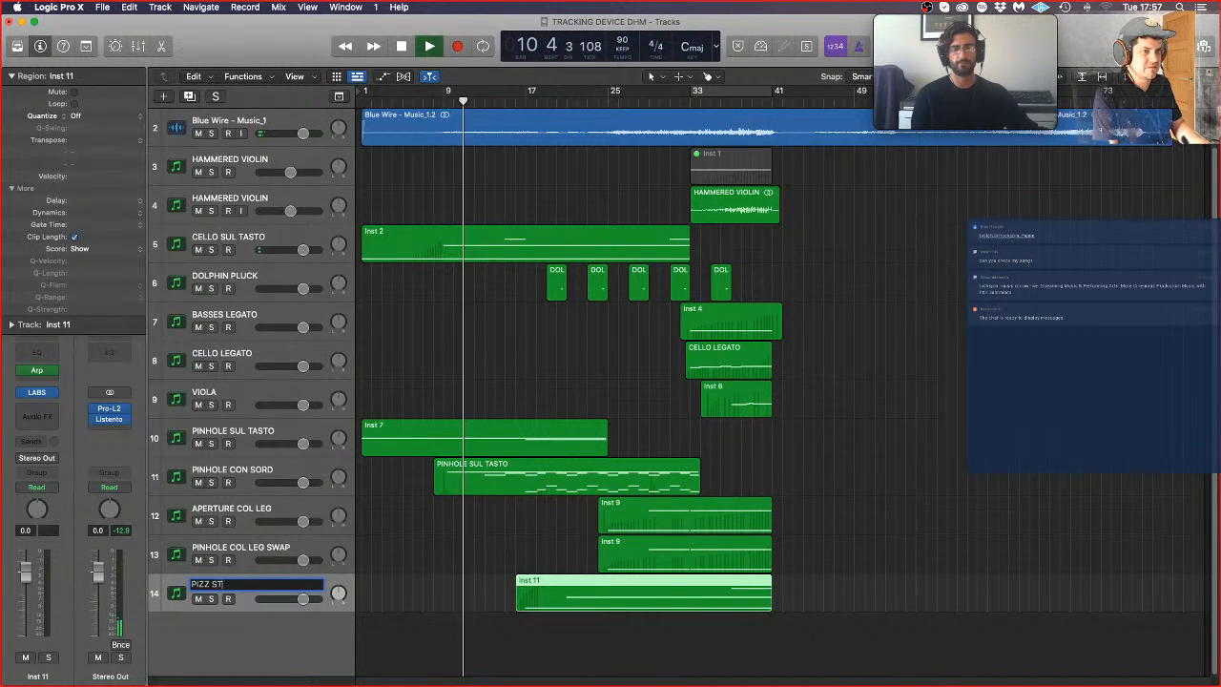
pyautogui.write('RINGS')
pyautogui.press('Return')
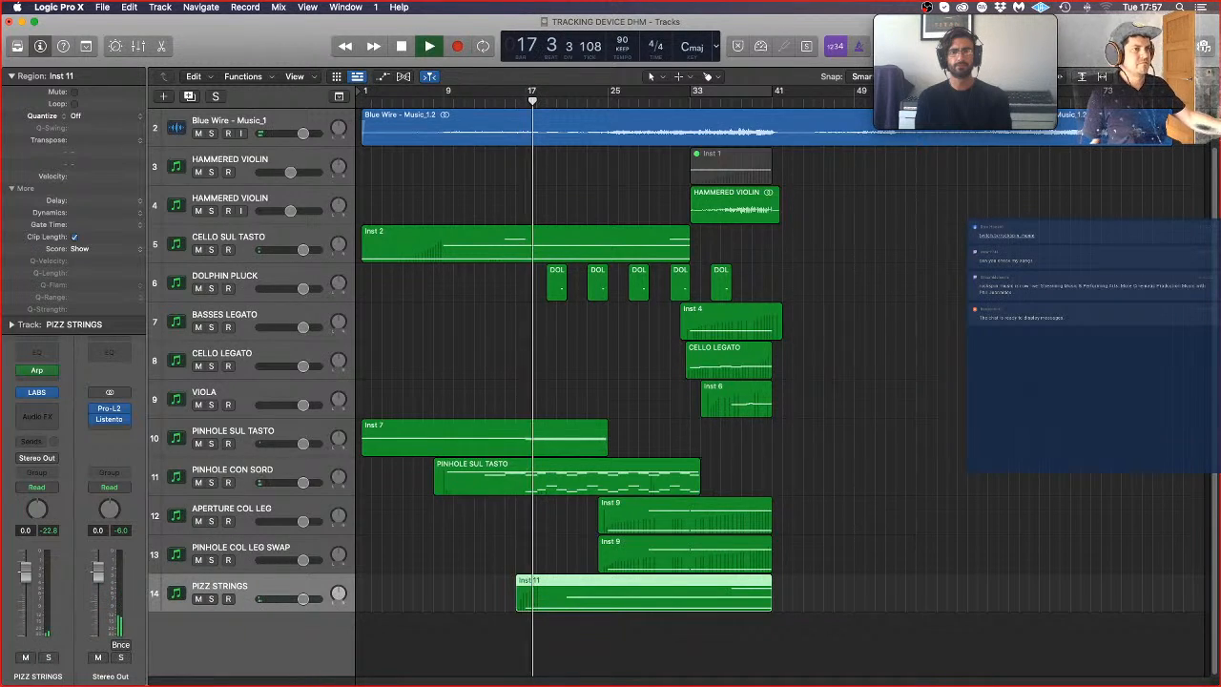
# Step: Open the PINHOLE SUL TASTO region in the Piano Roll and examine its notes from about bar 13 onward
pyautogui.click(505, 487)
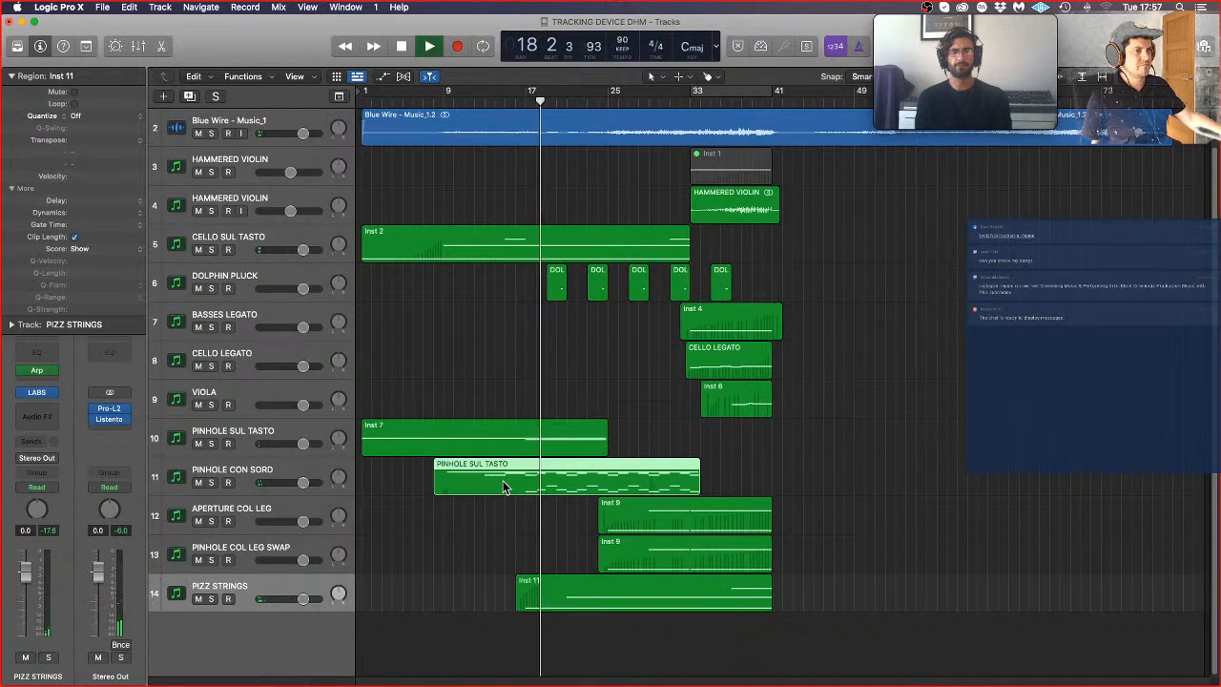
pyautogui.doubleClick(505, 487)
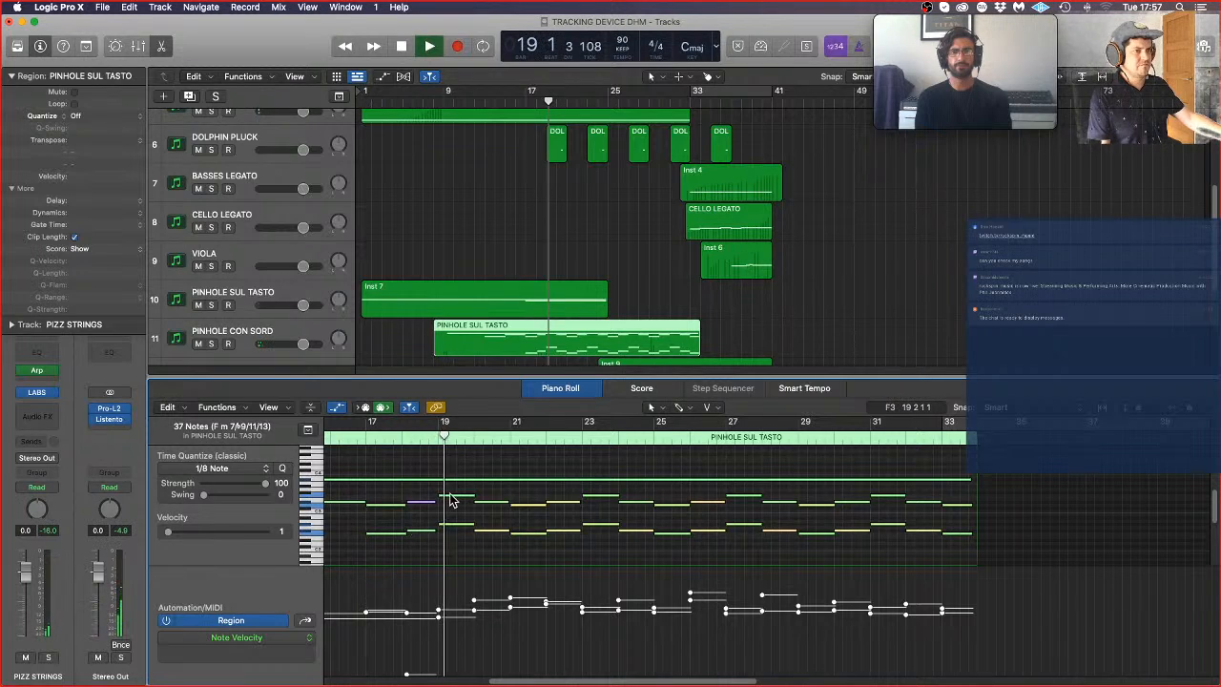
pyautogui.hscroll(-5, 449, 496)
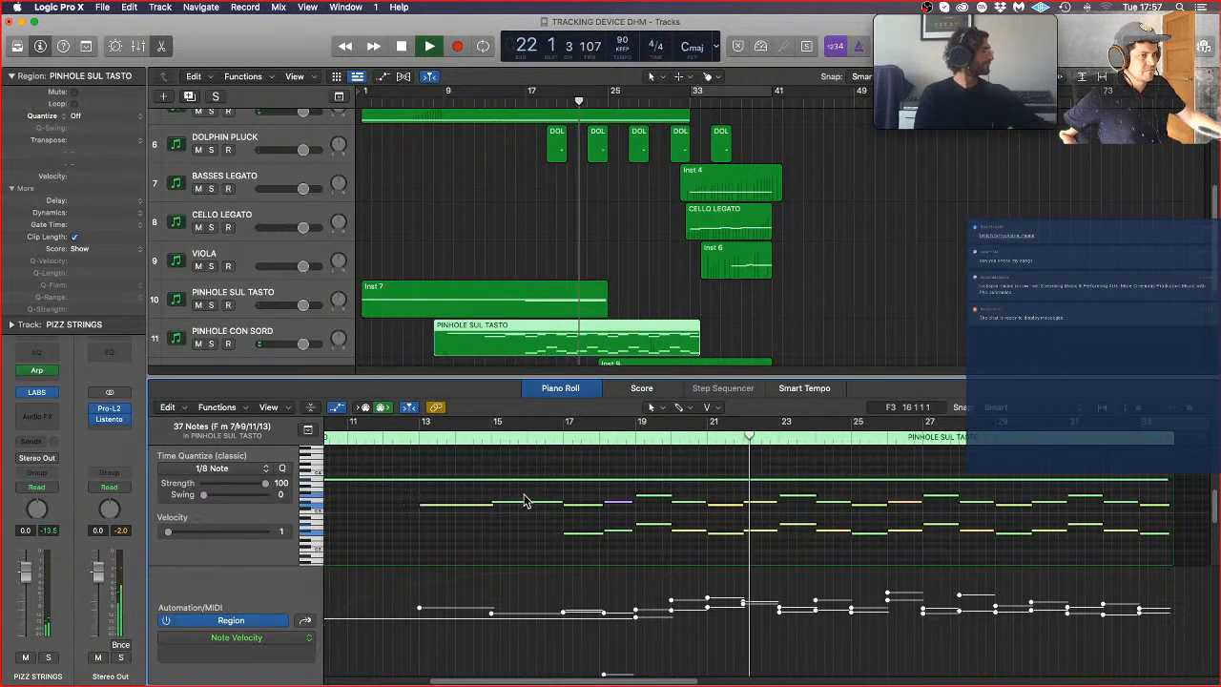
pyautogui.scroll(-5, 582, 336)
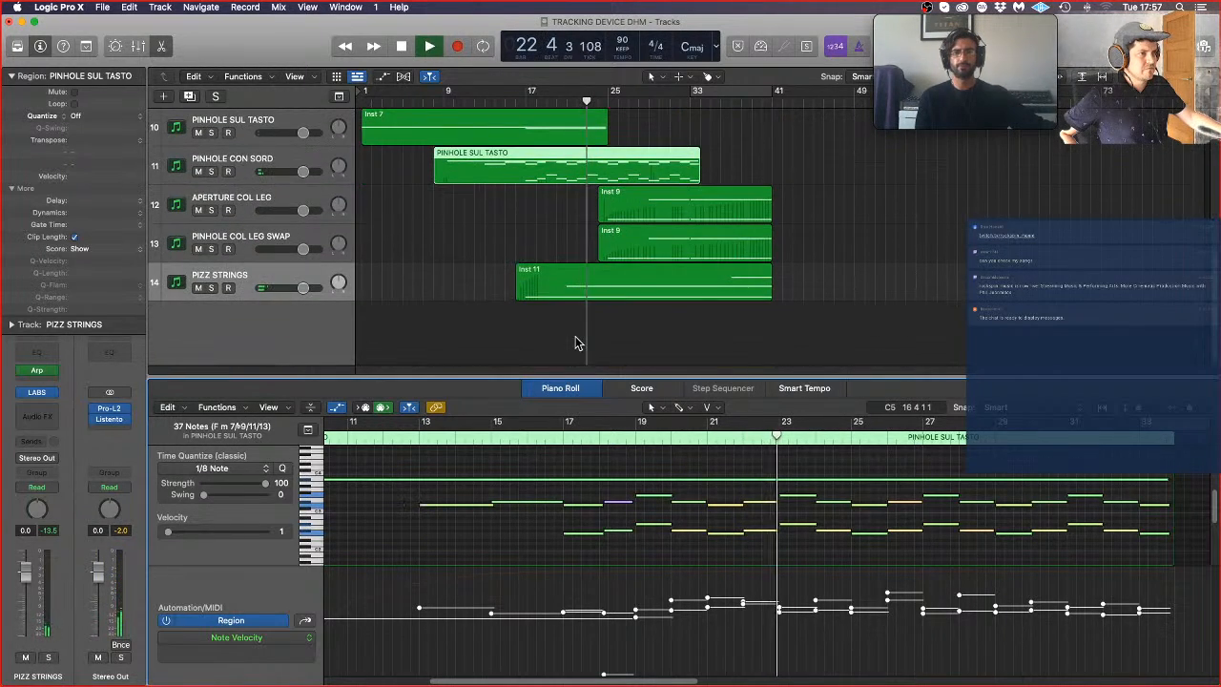
# Step: Display the PIZZ STRINGS region's Ch. 1 Modulation data and shorten the note starting at bar 21 so it begins at bar 25
pyautogui.click(609, 274)
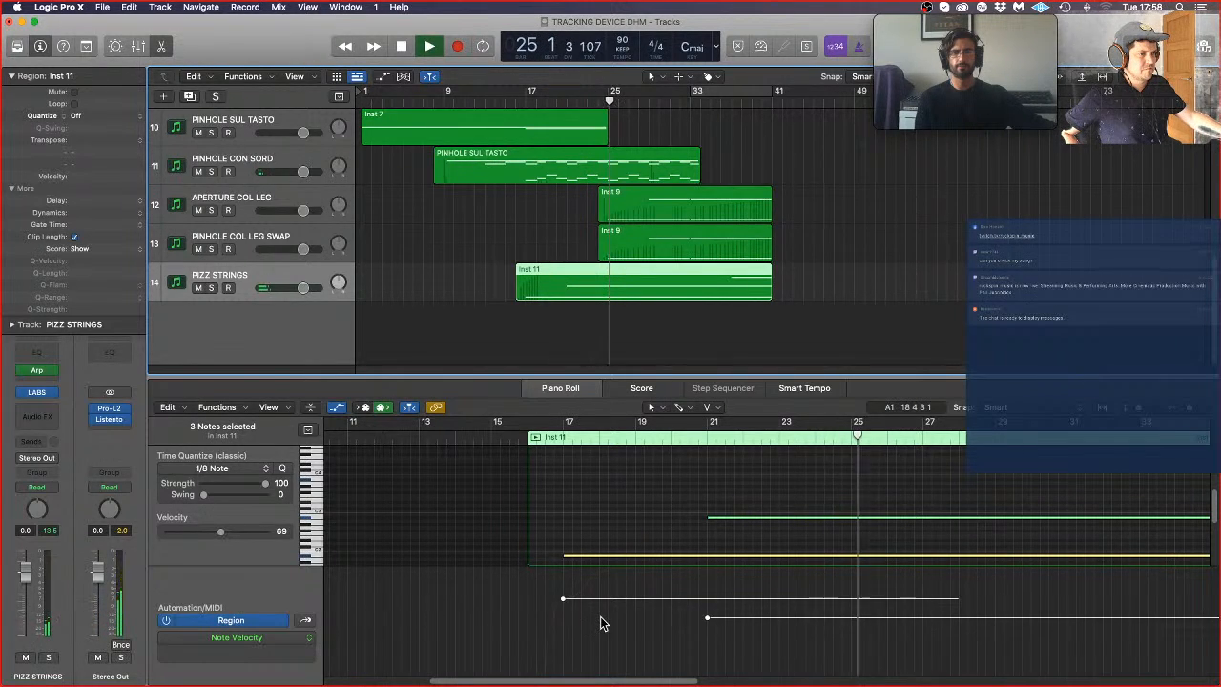
pyautogui.click(306, 622)
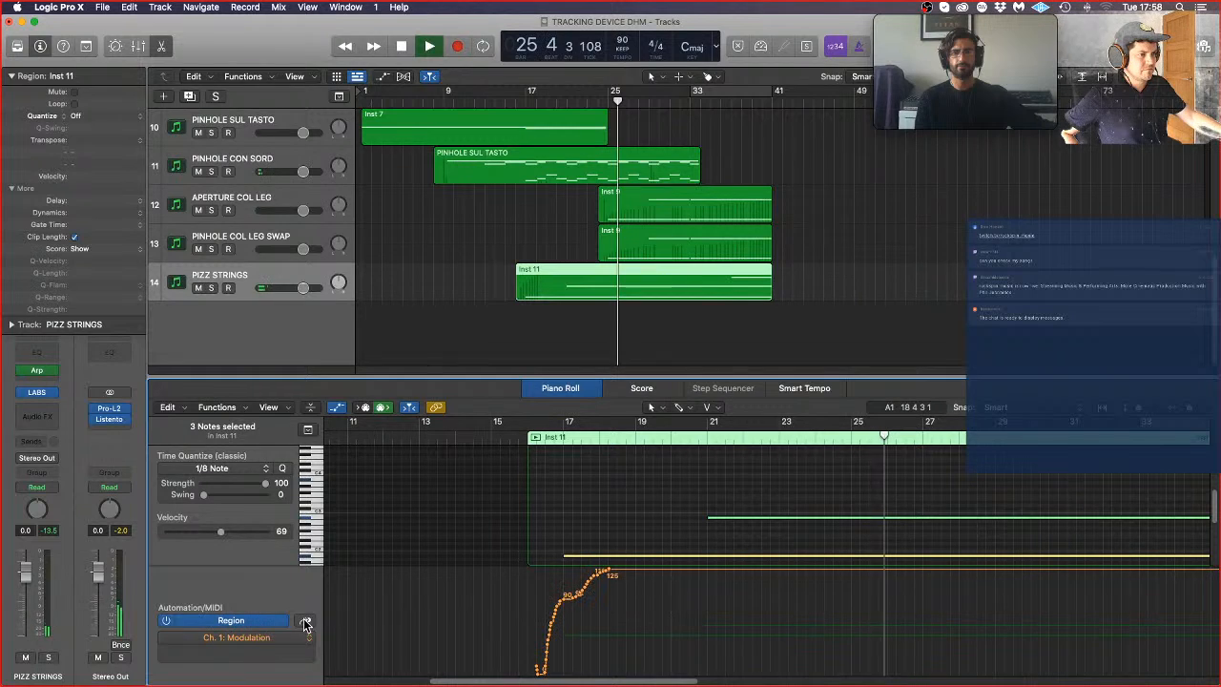
pyautogui.click(759, 489)
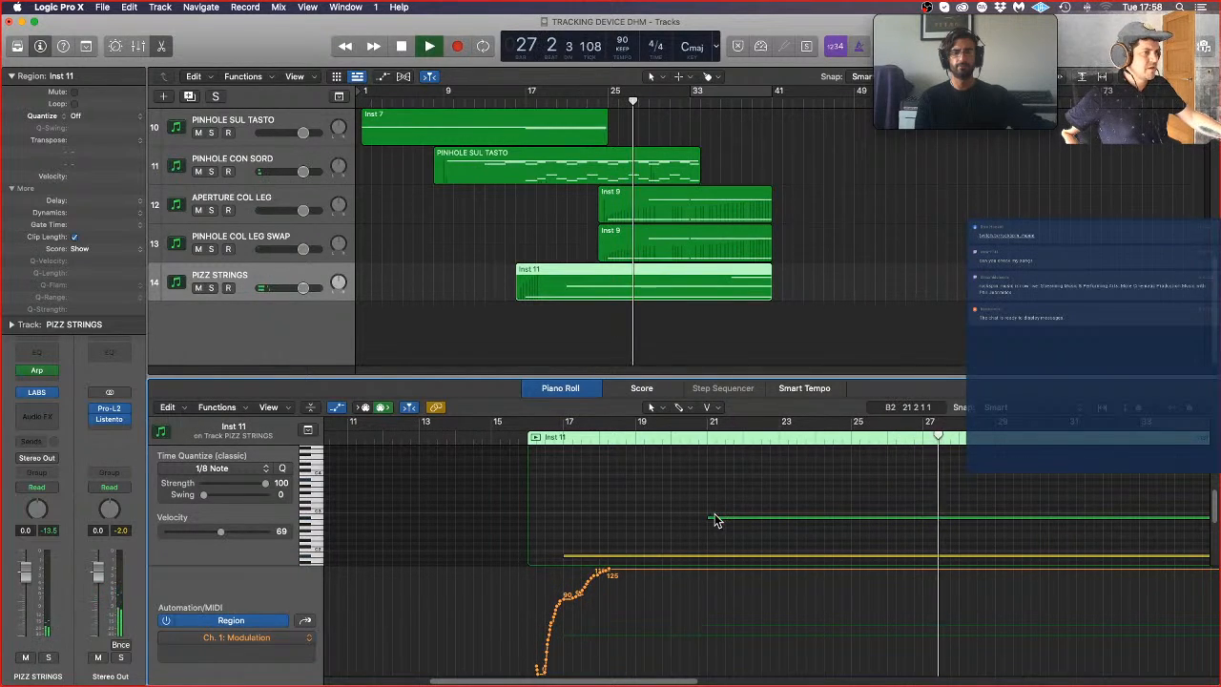
pyautogui.moveTo(709, 517); pyautogui.dragTo(851, 517)
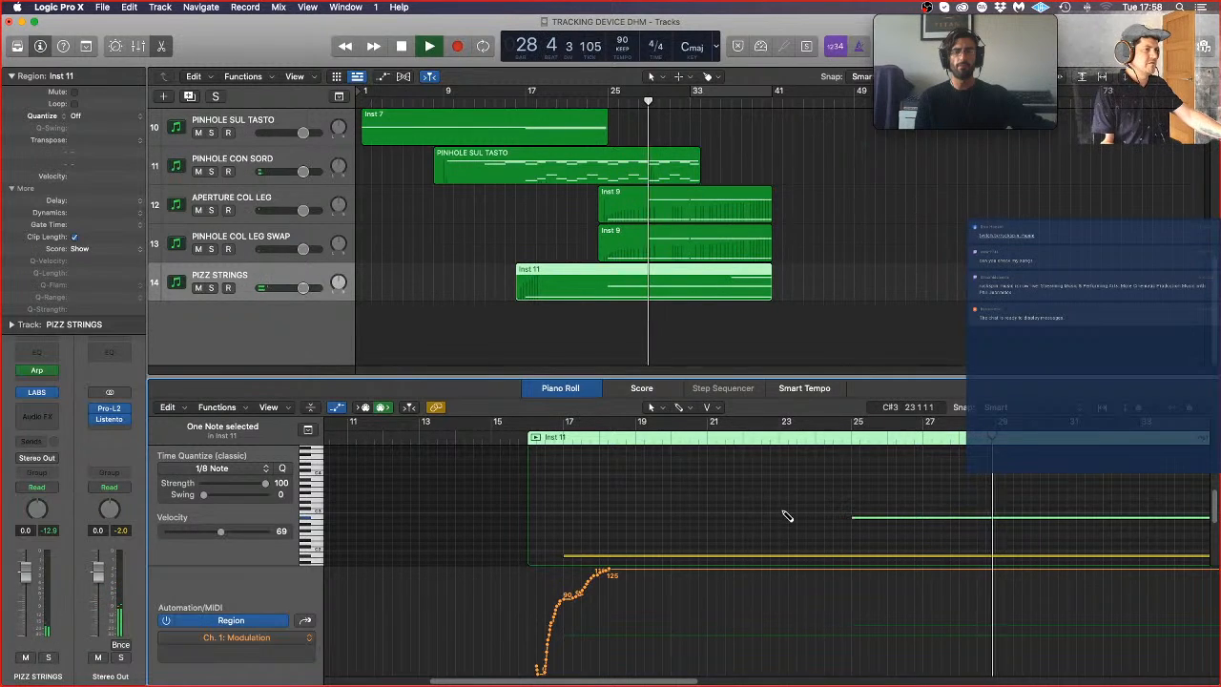
pyautogui.press('super+Left')
pyautogui.press('super+Left')
pyautogui.press('super+Left')
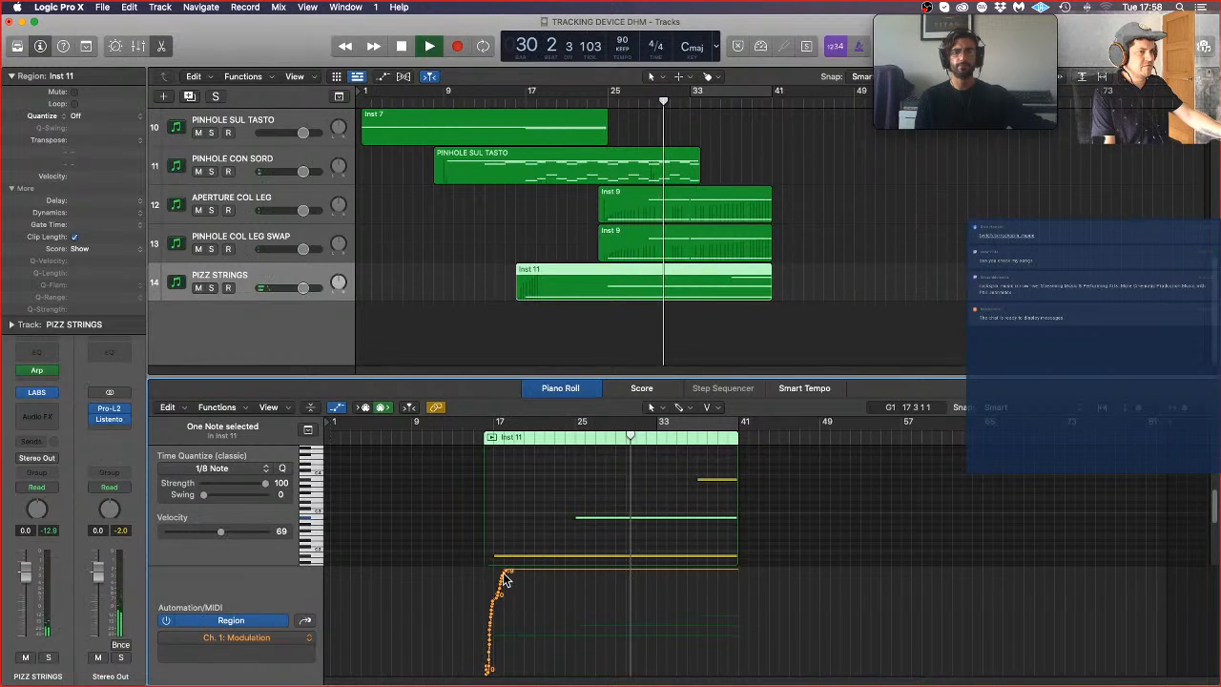
# Step: Reshape the PIZZ STRINGS Ch. 1 Modulation curve into one ramp rising from 29 at the region start to 127 at bar 33
pyautogui.moveTo(509, 575); pyautogui.dragTo(657, 562)
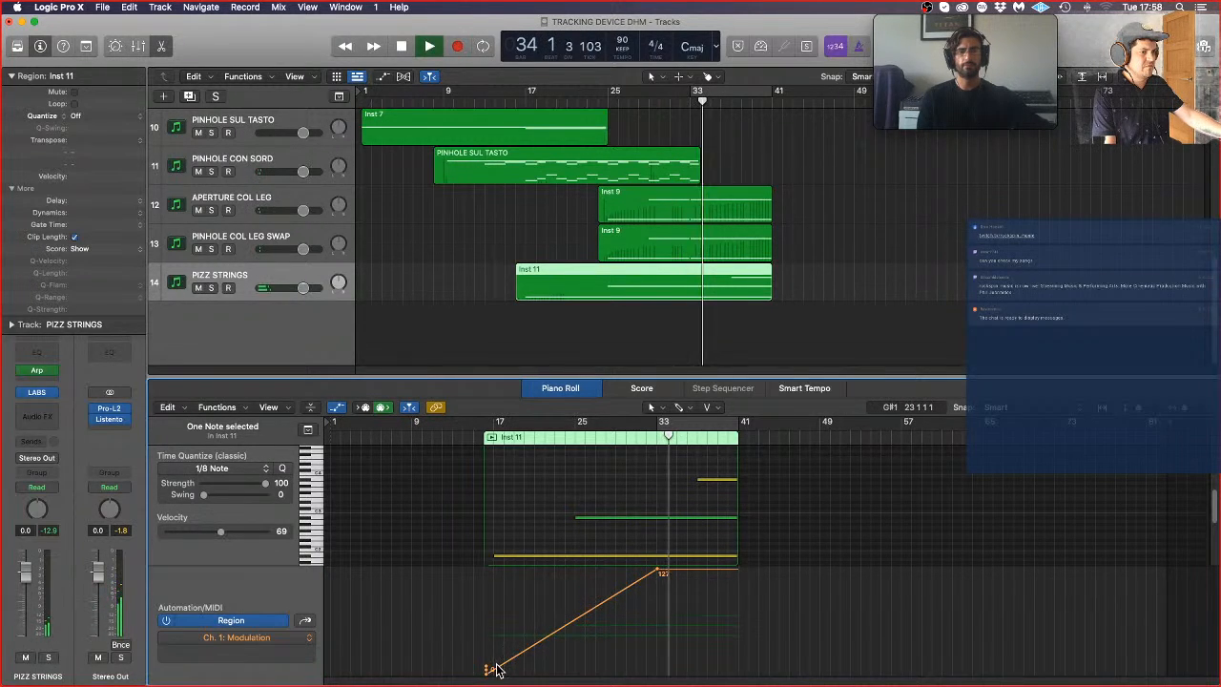
pyautogui.moveTo(486, 669); pyautogui.dragTo(485, 652)
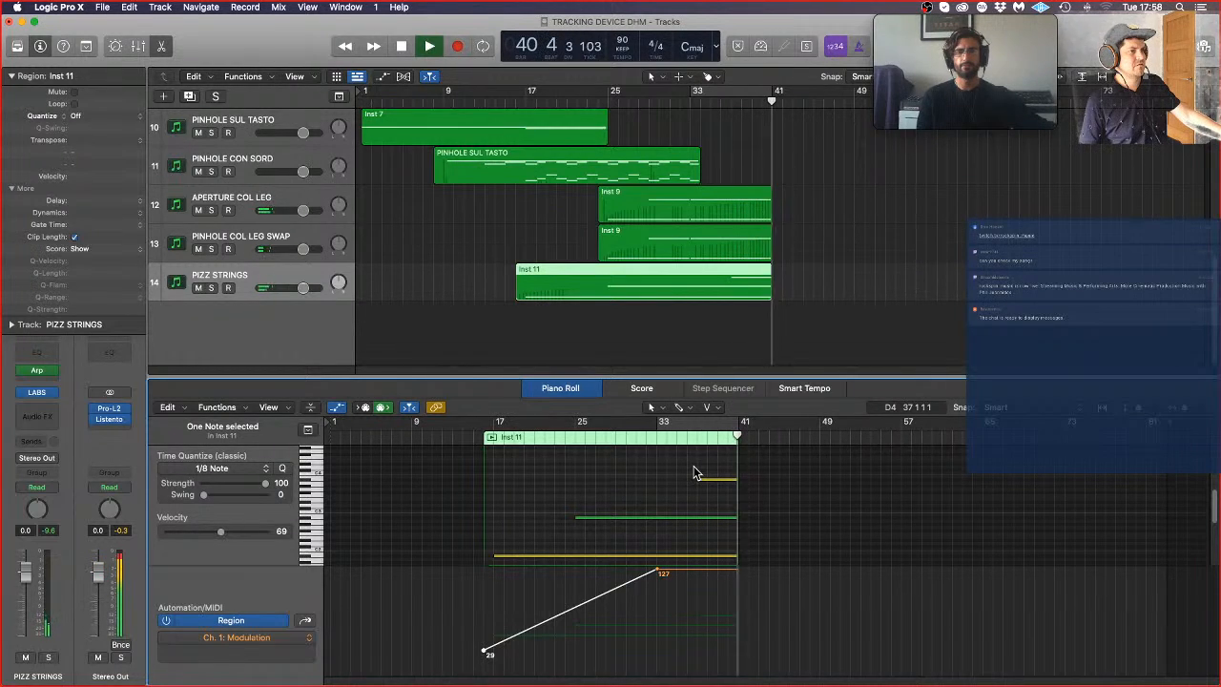
# Step: Stop playback and trim the ends of the three sustained PIZZ STRINGS notes to just before bar 41
pyautogui.scroll(5, 694, 468)
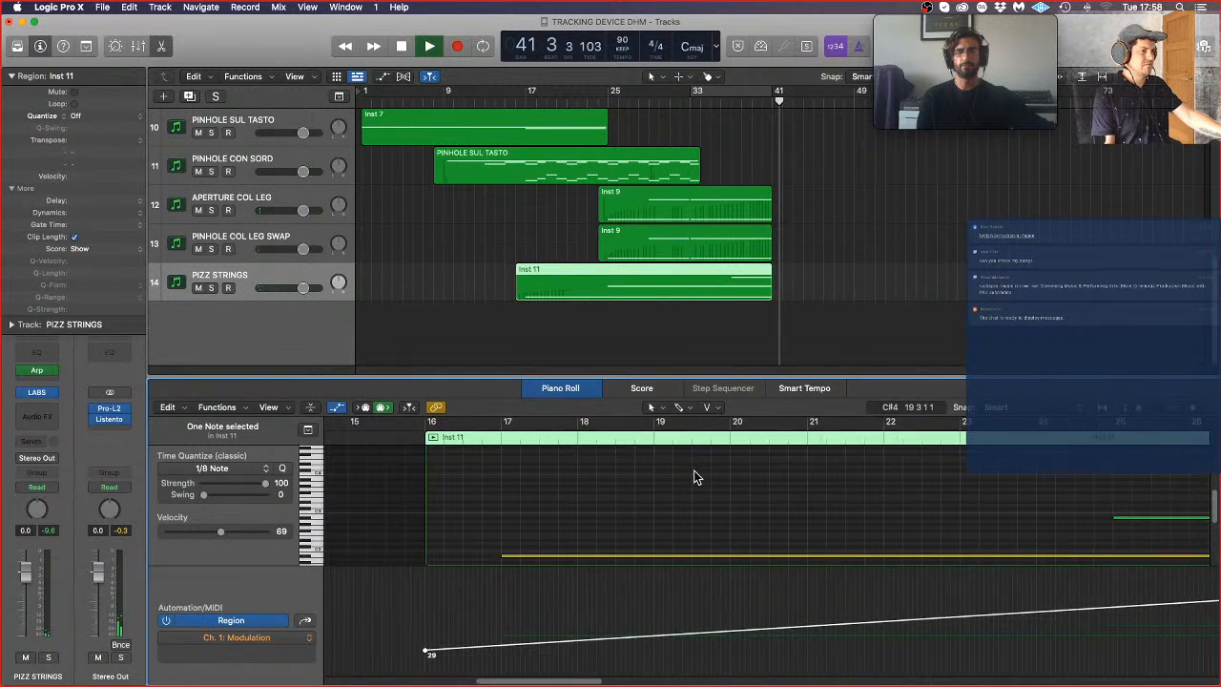
pyautogui.hscroll(10, 668, 487)
pyautogui.hscroll(10, 503, 506)
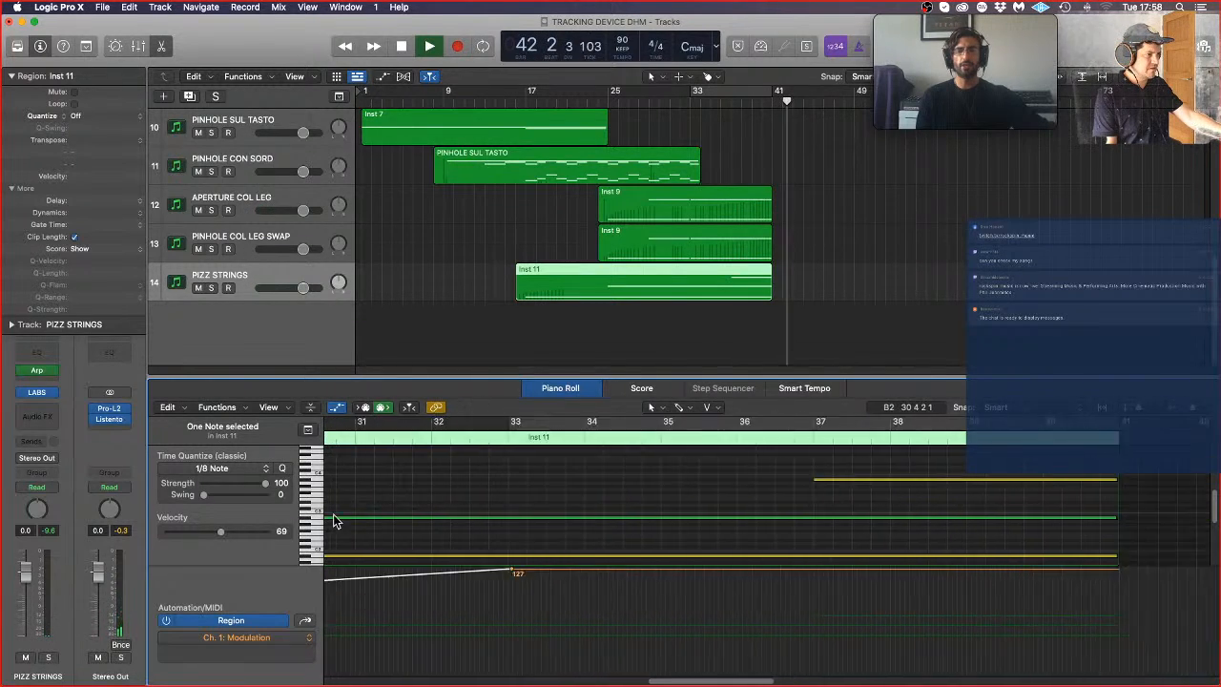
pyautogui.press('space')
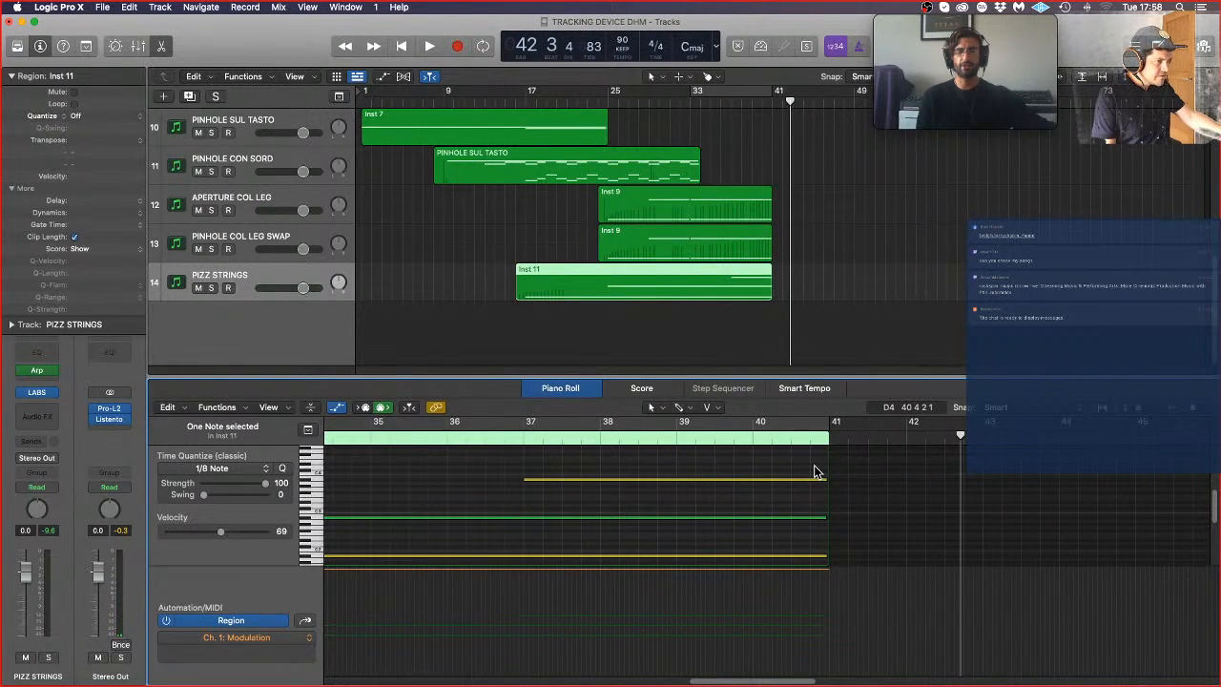
pyautogui.moveTo(816, 471); pyautogui.dragTo(818, 555)
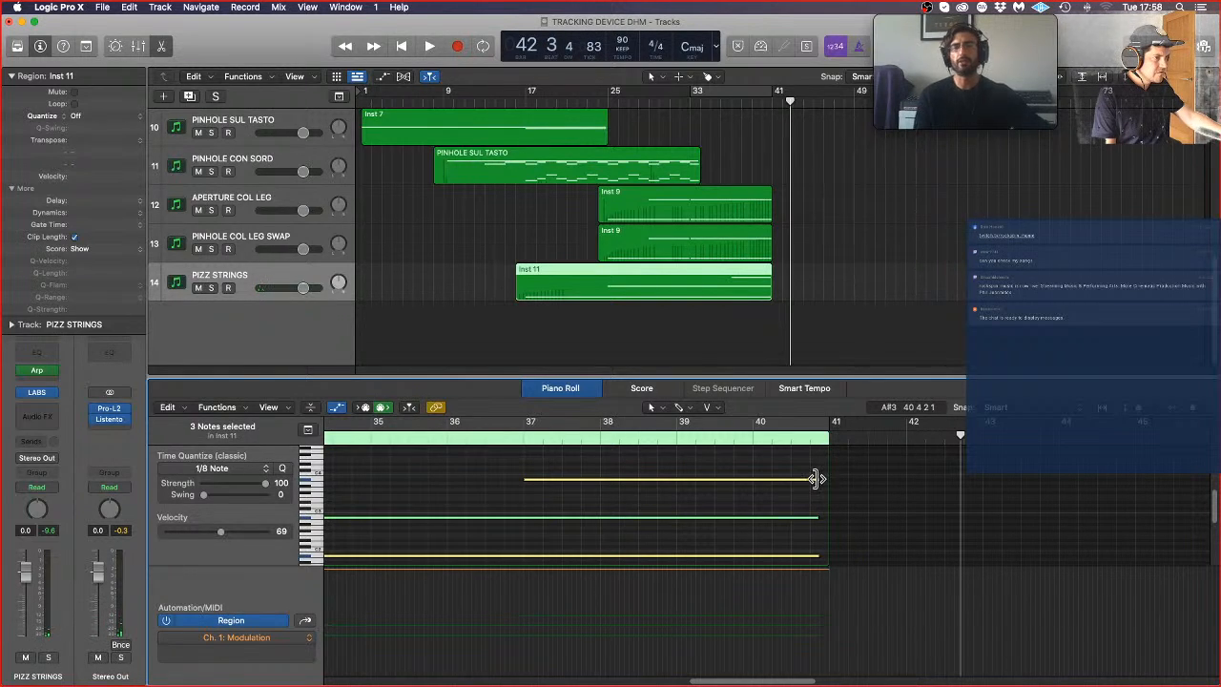
pyautogui.moveTo(816, 478); pyautogui.dragTo(821, 479)
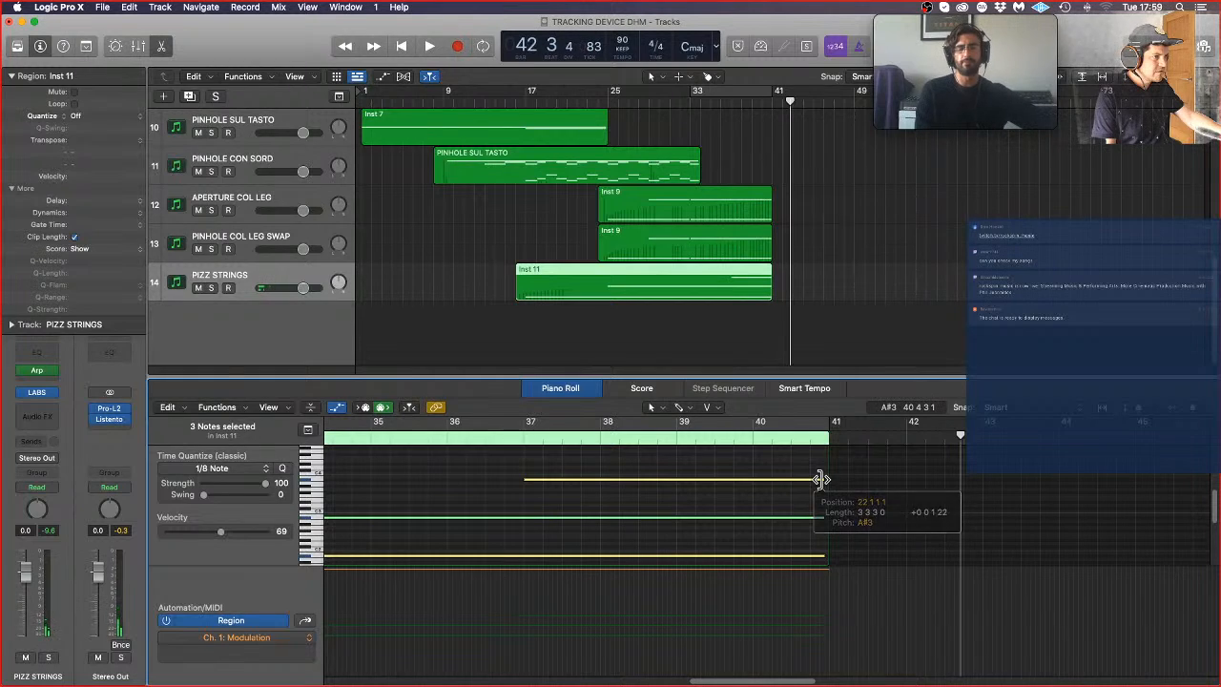
# Step: Play the ending from just before bar 40 to hear the trimmed PIZZ STRINGS notes stop
pyautogui.scroll(-4, 821, 480)
pyautogui.press('super+Right')
pyautogui.press('super+Right')
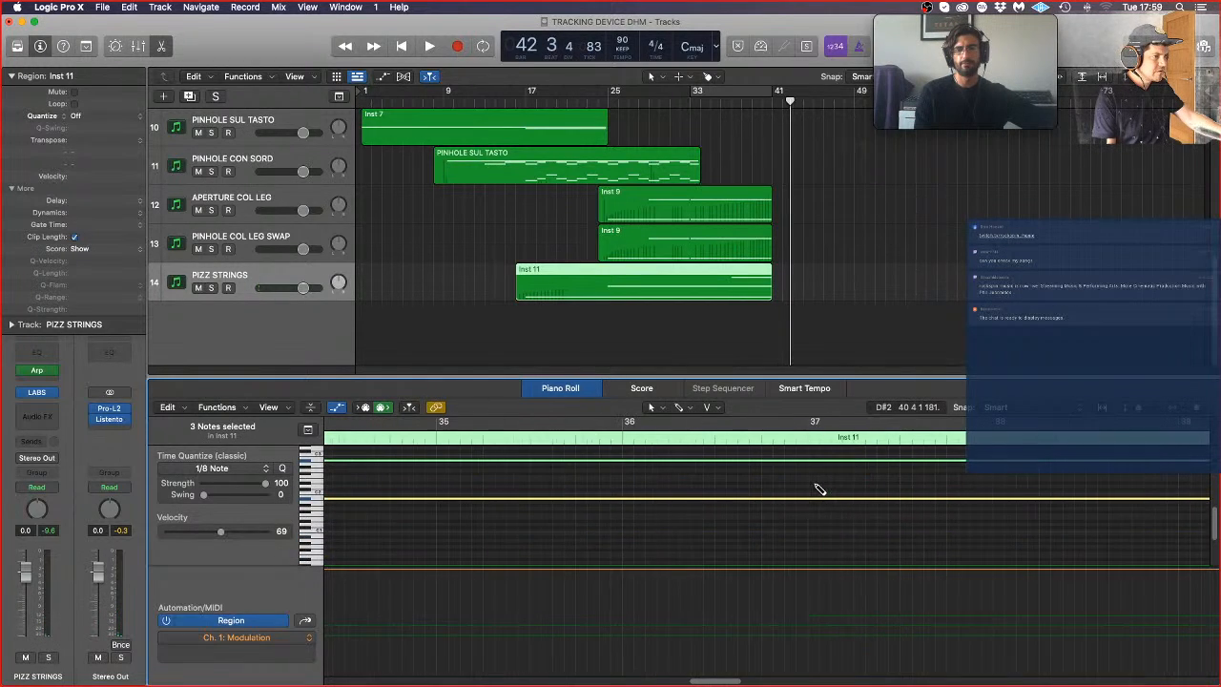
pyautogui.press('super+Left')
pyautogui.press('super+Left')
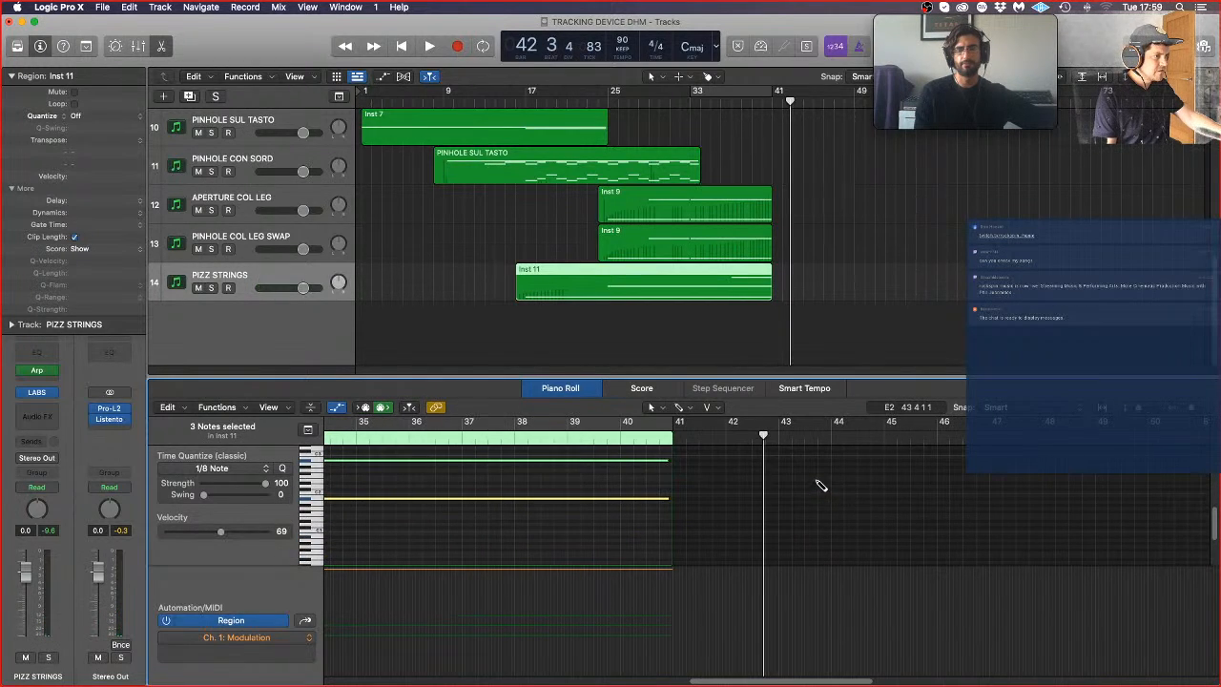
pyautogui.doubleClick(617, 436)
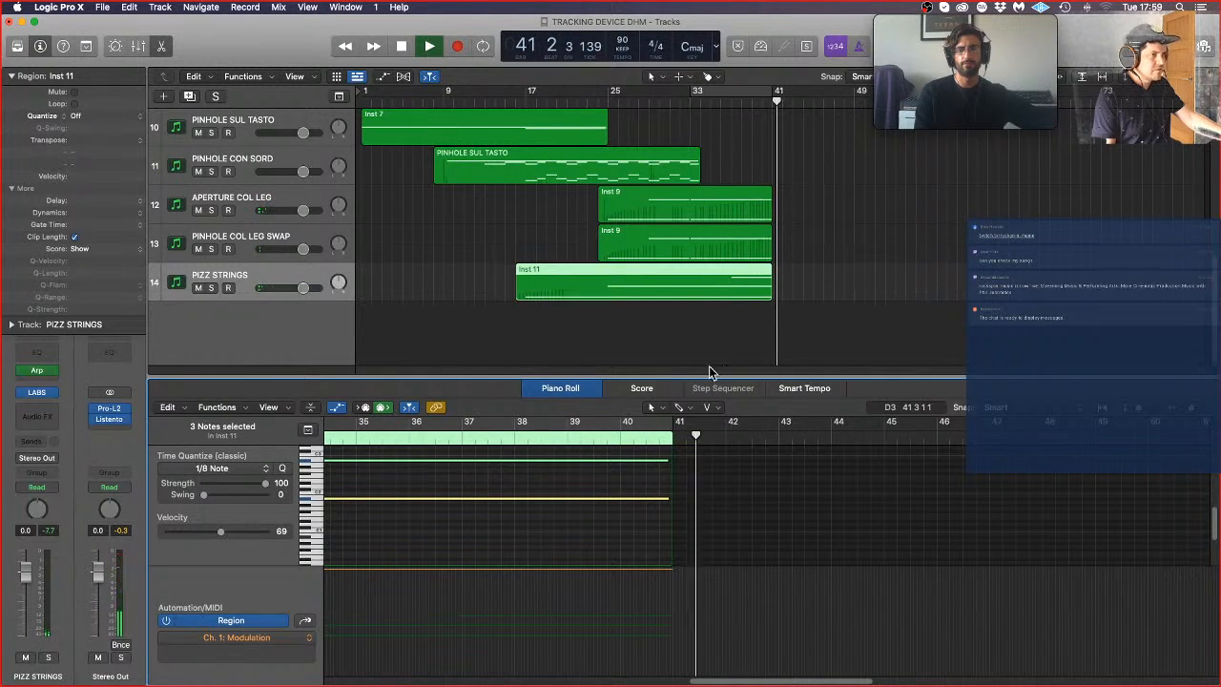
pyautogui.press('space')
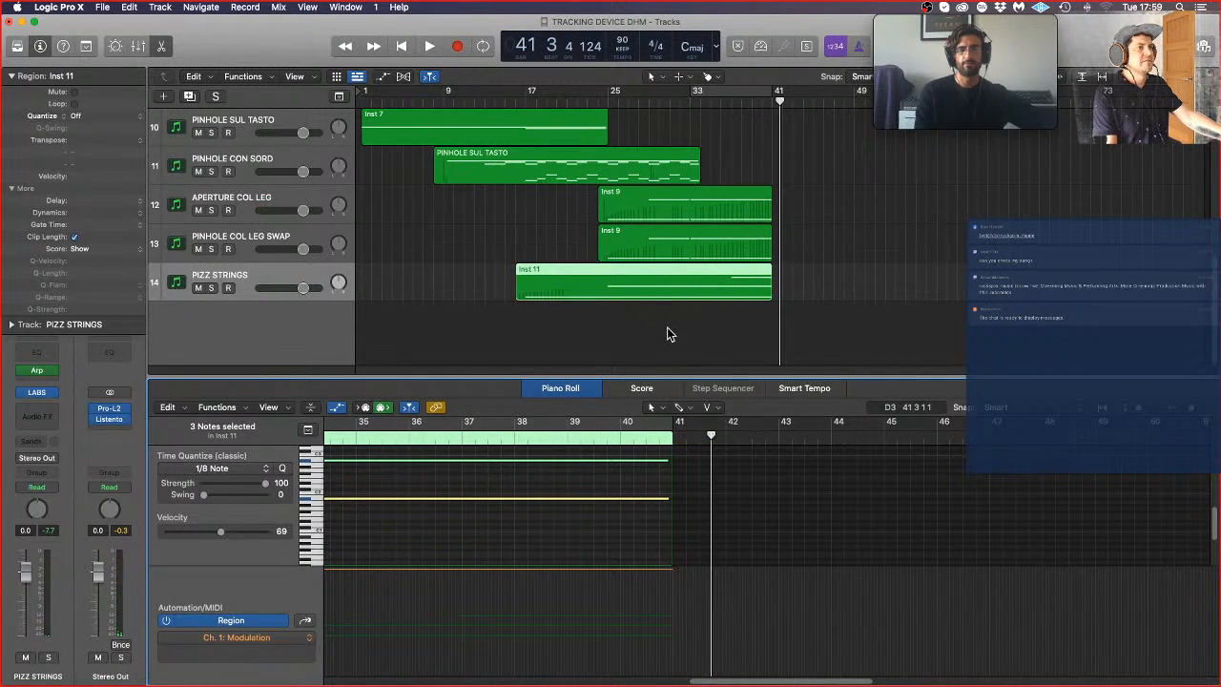
# Step: Open both Inst 9 regions together in the Piano Roll and select their sustained notes ending near bar 41
pyautogui.click(667, 327)
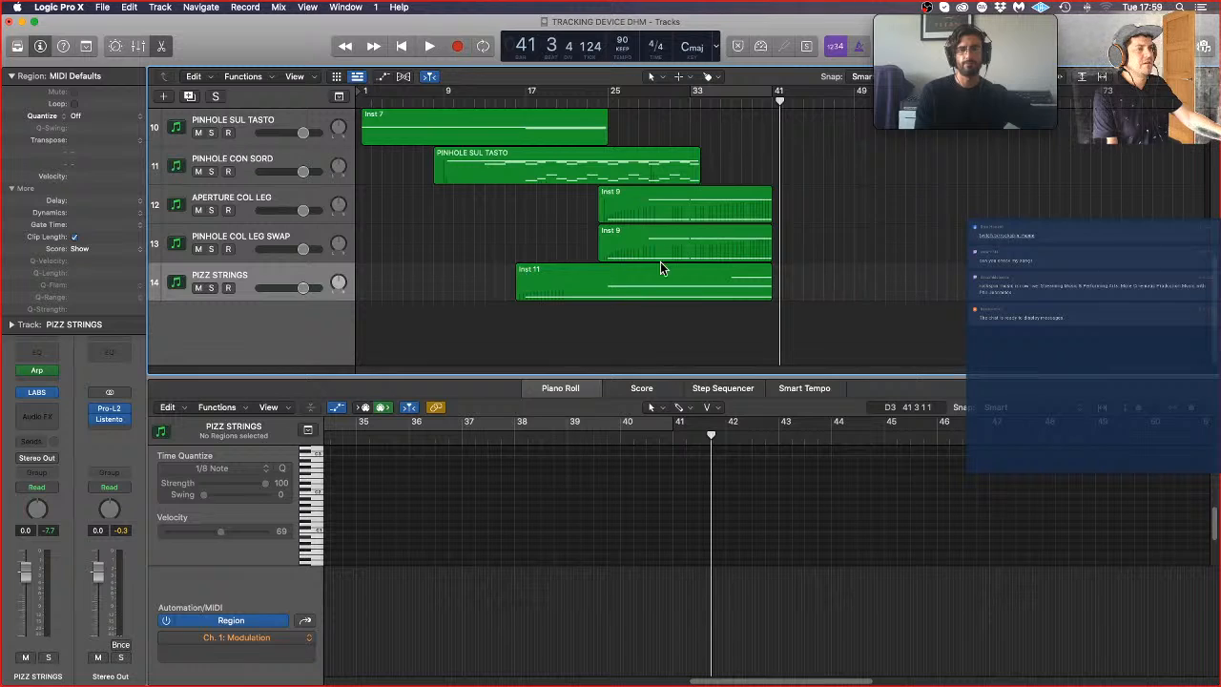
pyautogui.click(754, 246)
pyautogui.keyDown('shift'); pyautogui.click(756, 216); pyautogui.keyUp('shift')
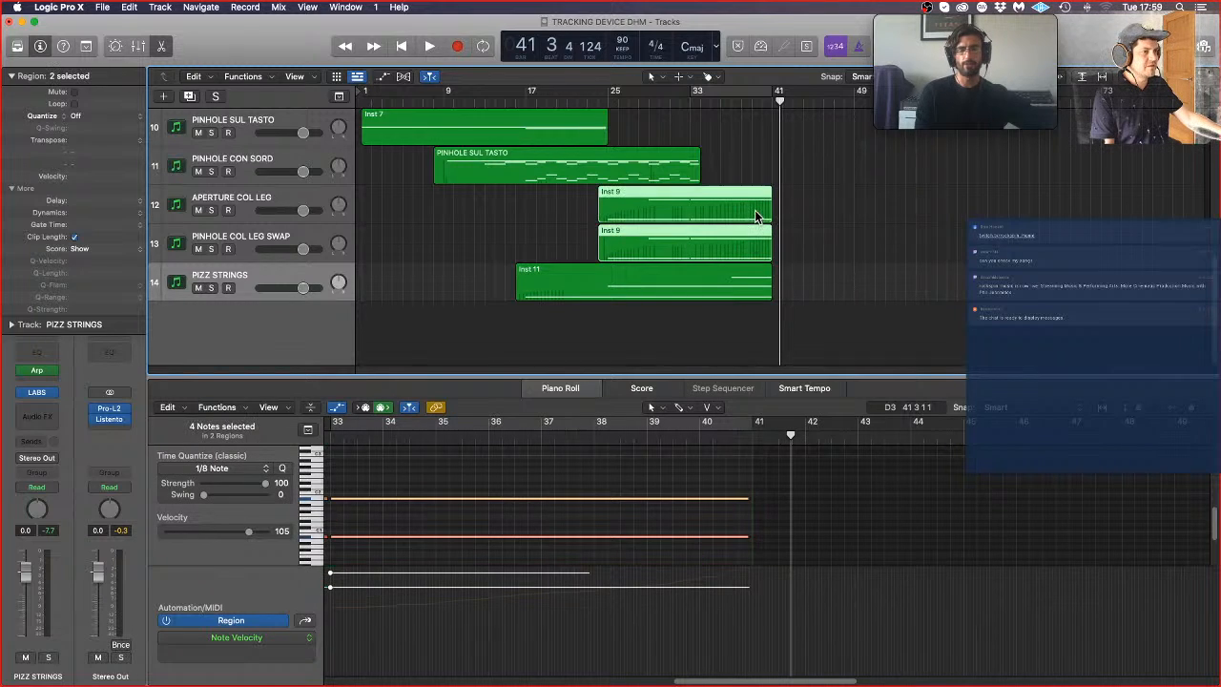
pyautogui.moveTo(733, 498); pyautogui.dragTo(733, 541)
# Step: Trim the final notes of the BASSES LEGATO, CELLO LEGATO and VIOLA regions together to end slightly before bar 41
pyautogui.scroll(5, 815, 253)
pyautogui.moveTo(776, 273); pyautogui.dragTo(754, 157)
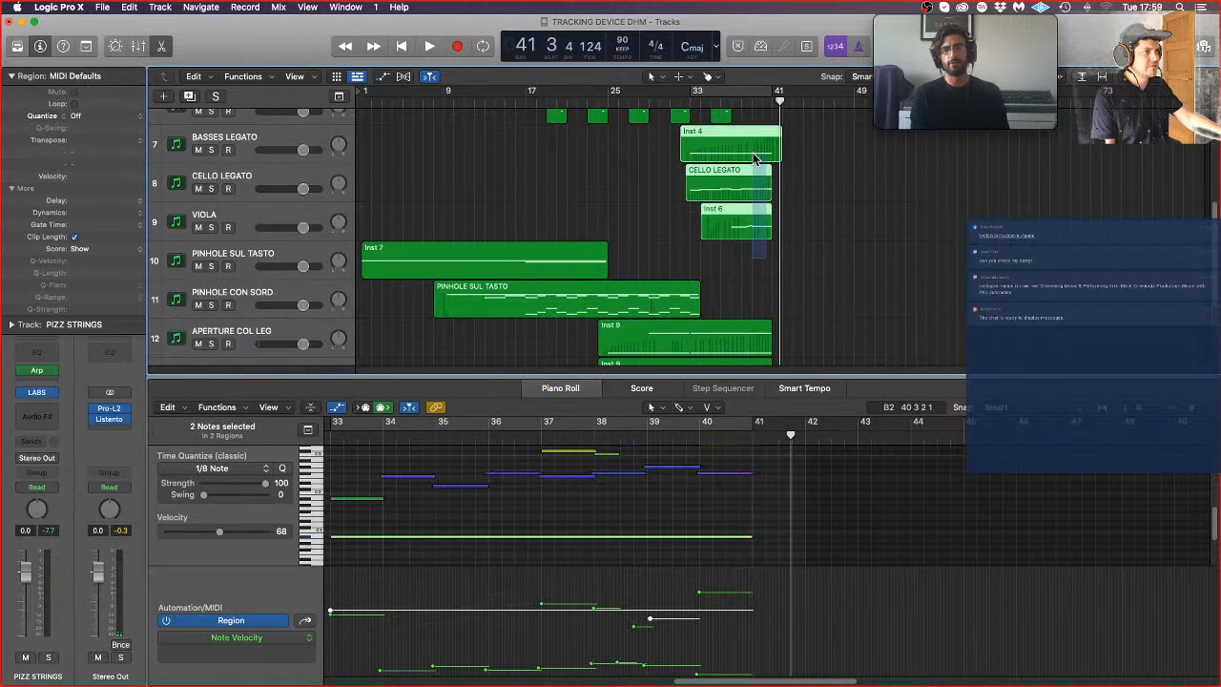
pyautogui.scroll(-3, 738, 552)
pyautogui.click(738, 543)
pyautogui.scroll(10, 738, 544)
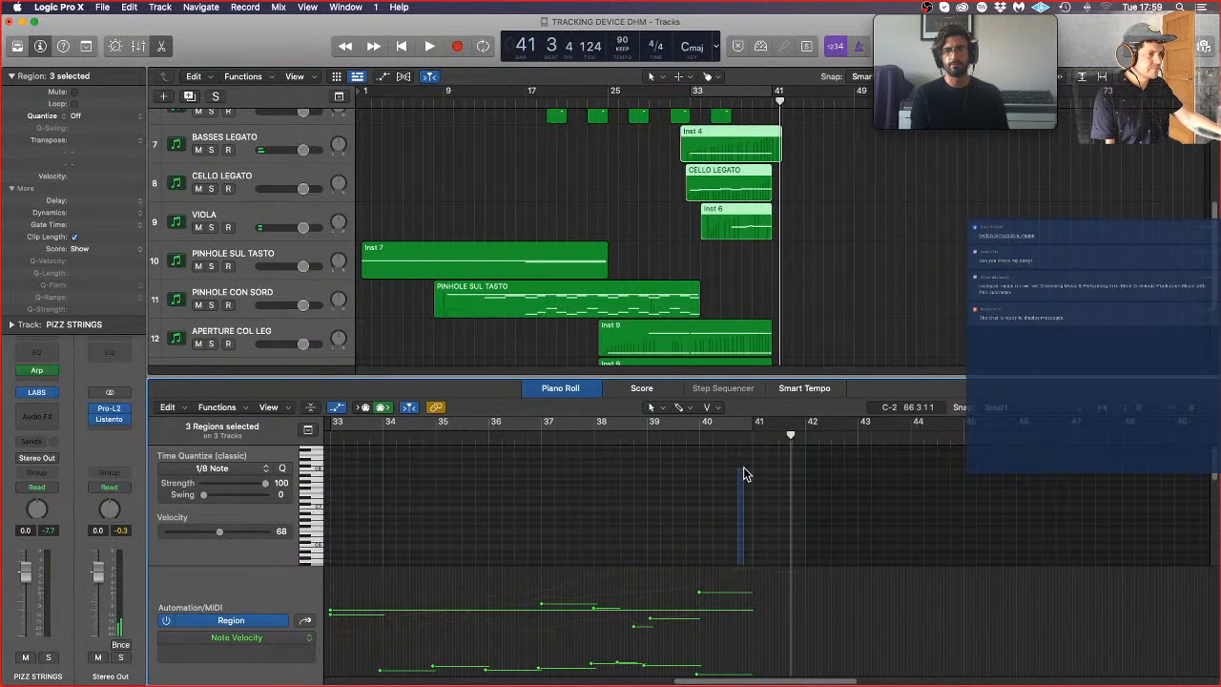
pyautogui.moveTo(744, 469); pyautogui.dragTo(743, 471)
pyautogui.press('super+Right')
pyautogui.press('super+Right')
pyautogui.press('super+Right')
pyautogui.scroll(-5, 680, 540)
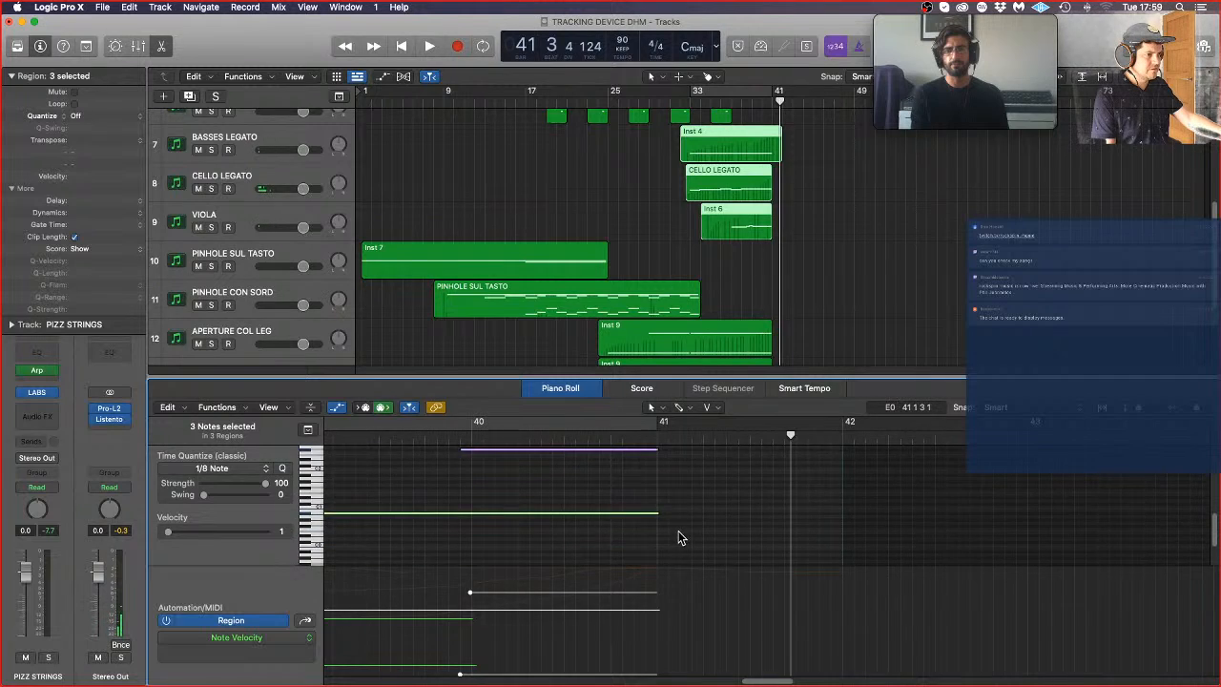
pyautogui.moveTo(657, 531); pyautogui.dragTo(649, 529)
pyautogui.click(645, 500)
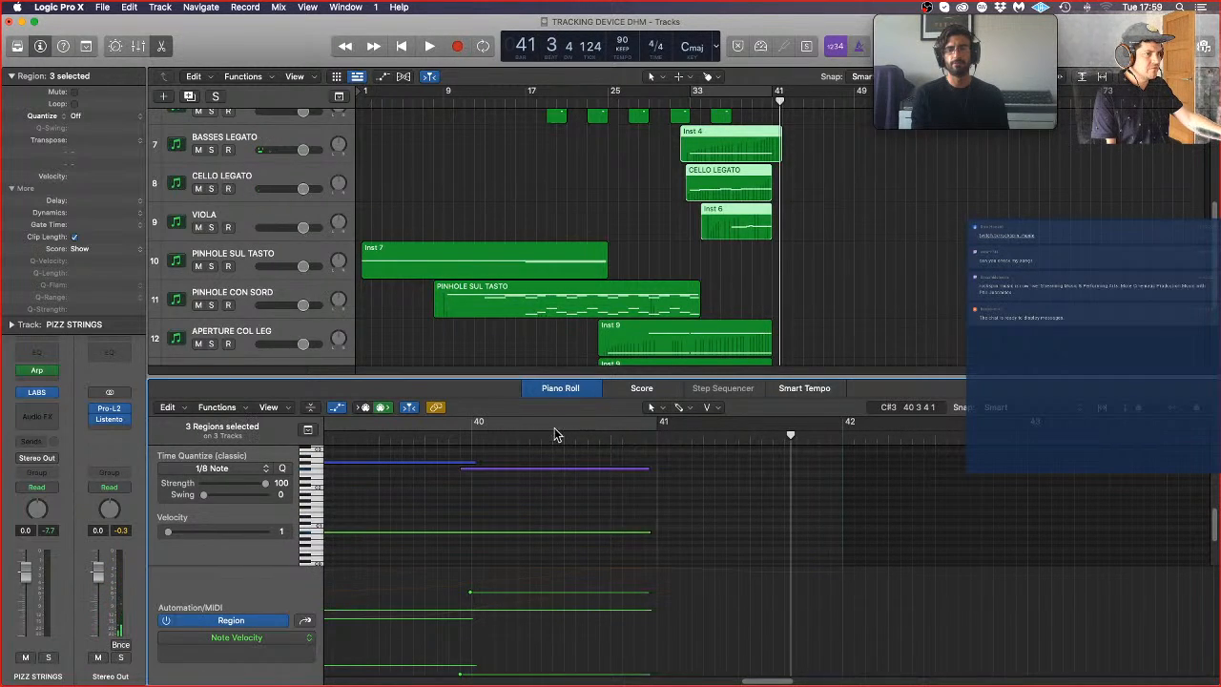
# Step: Play the passage from shortly before bar 40 to check how the legato strings' final notes end
pyautogui.click(422, 441)
pyautogui.press('space')
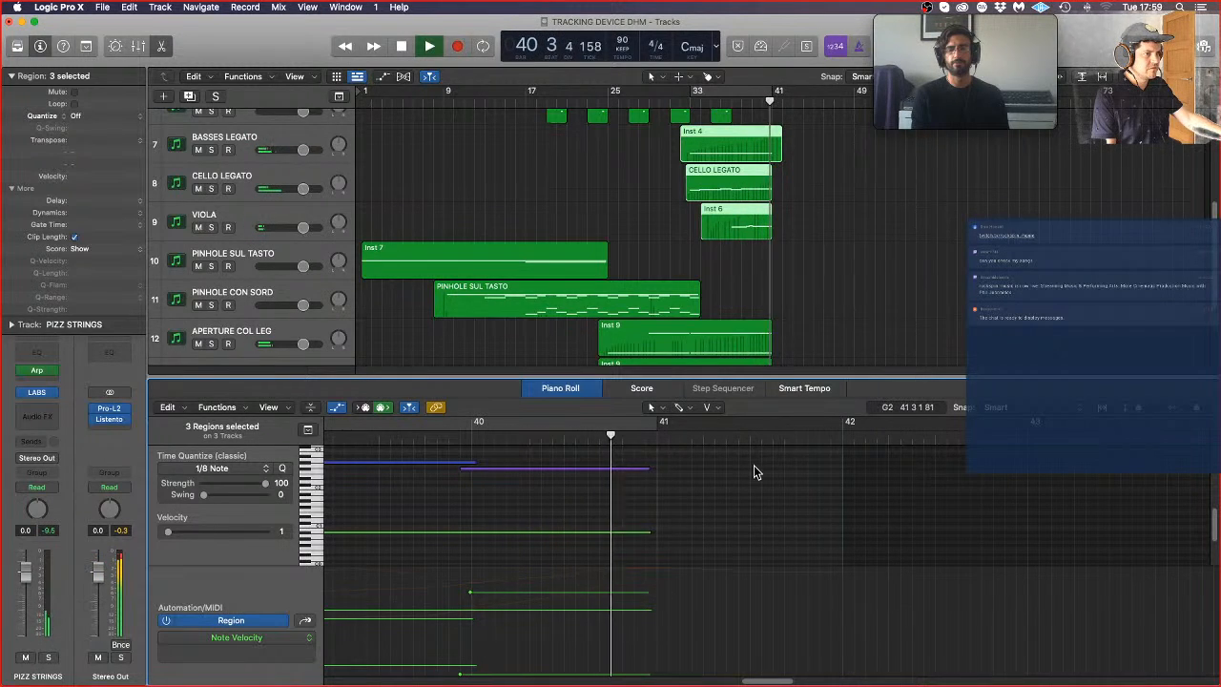
pyautogui.press('space')
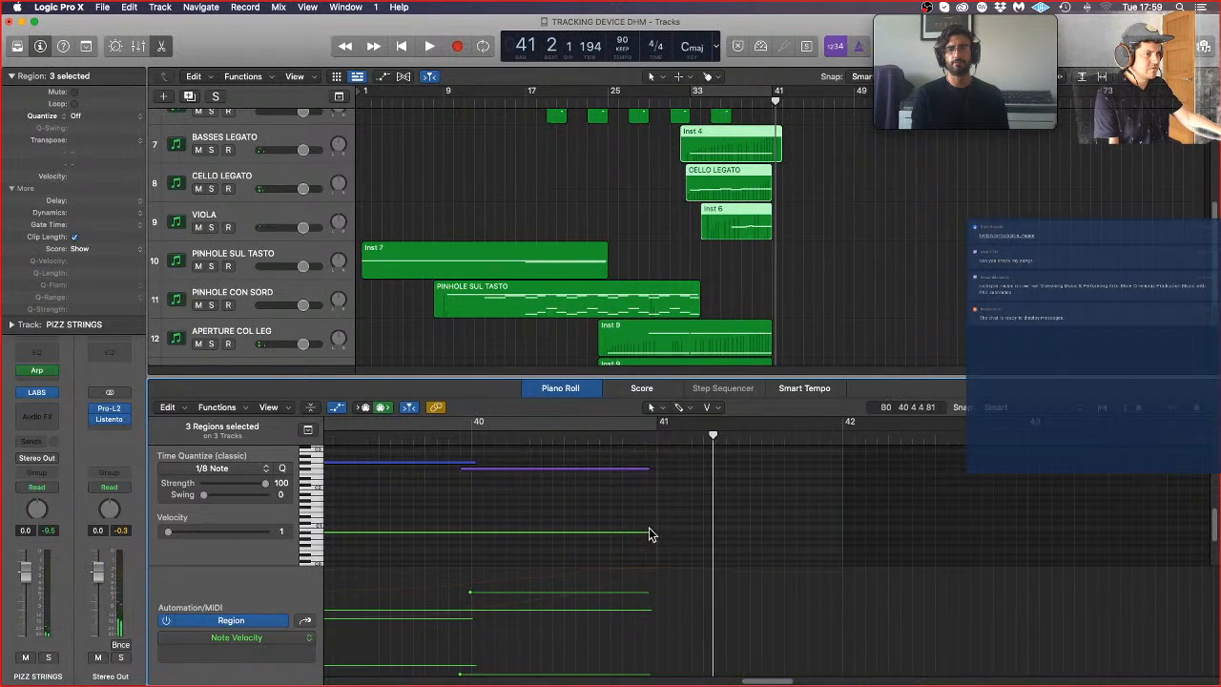
# Step: Reselect the final notes of the three legato string regions and shorten their ends a little further
pyautogui.moveTo(637, 557); pyautogui.dragTo(638, 478)
pyautogui.scroll(-5, 619, 506)
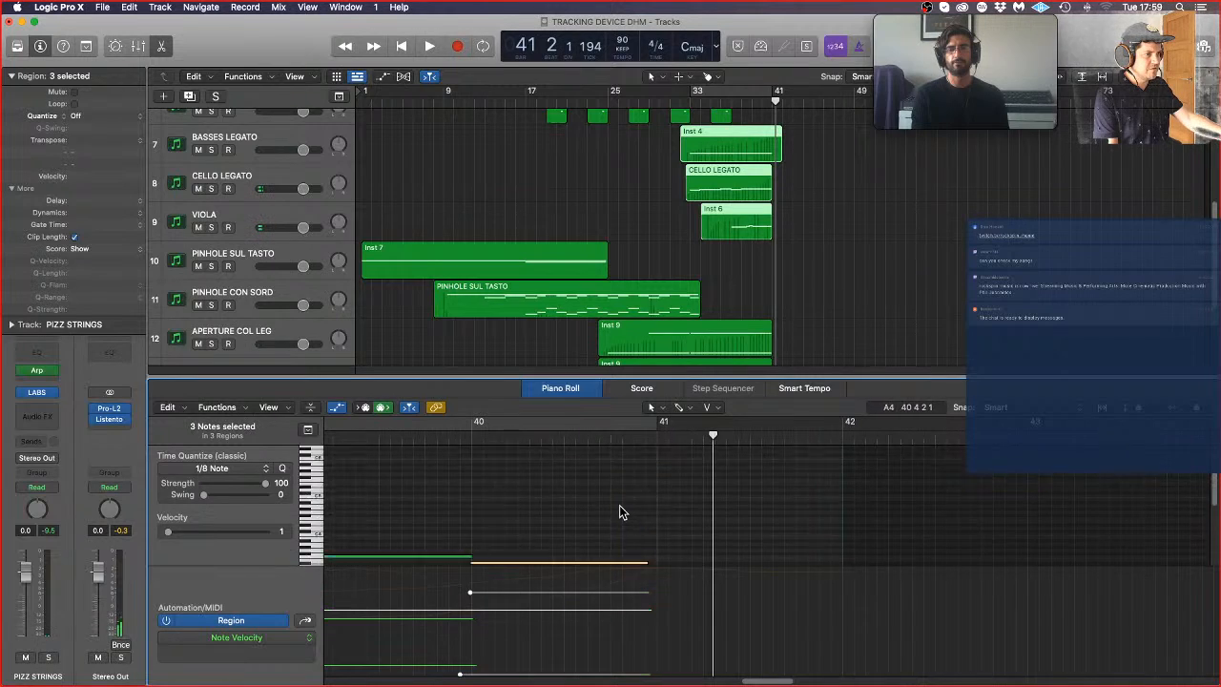
pyautogui.moveTo(652, 519); pyautogui.dragTo(632, 515)
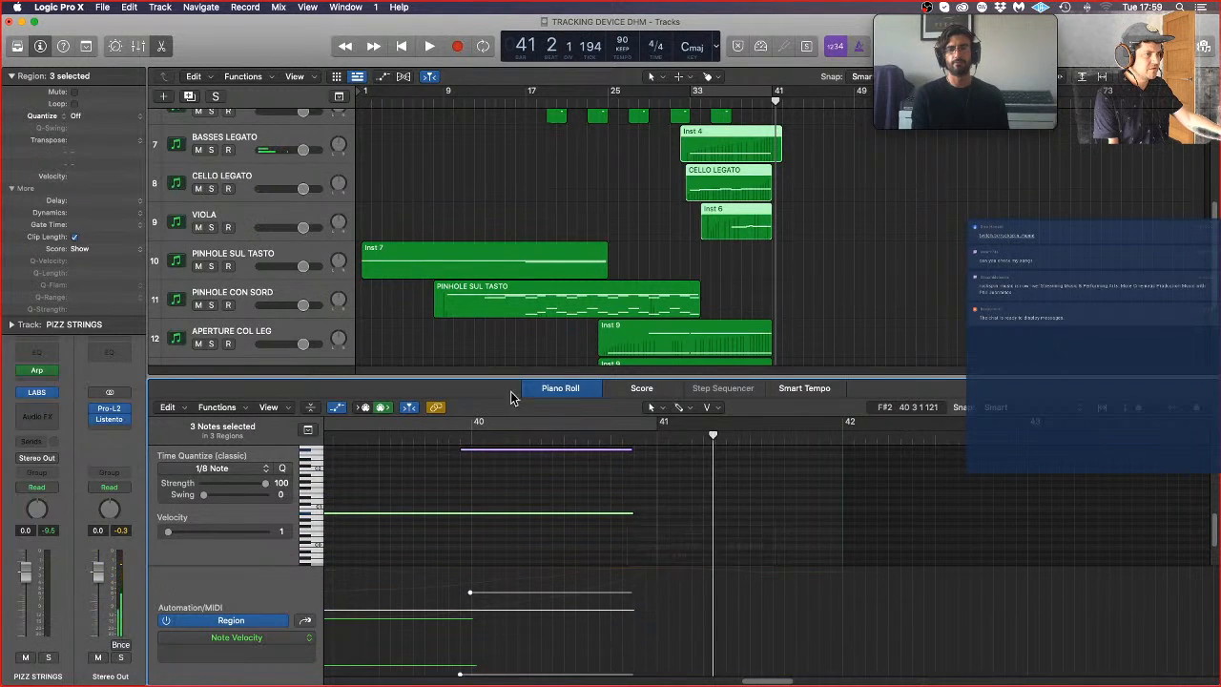
# Step: Replay the ending from about bar 39 past bar 41 to hear the legato cutoff, and deselect the regions
pyautogui.doubleClick(358, 439)
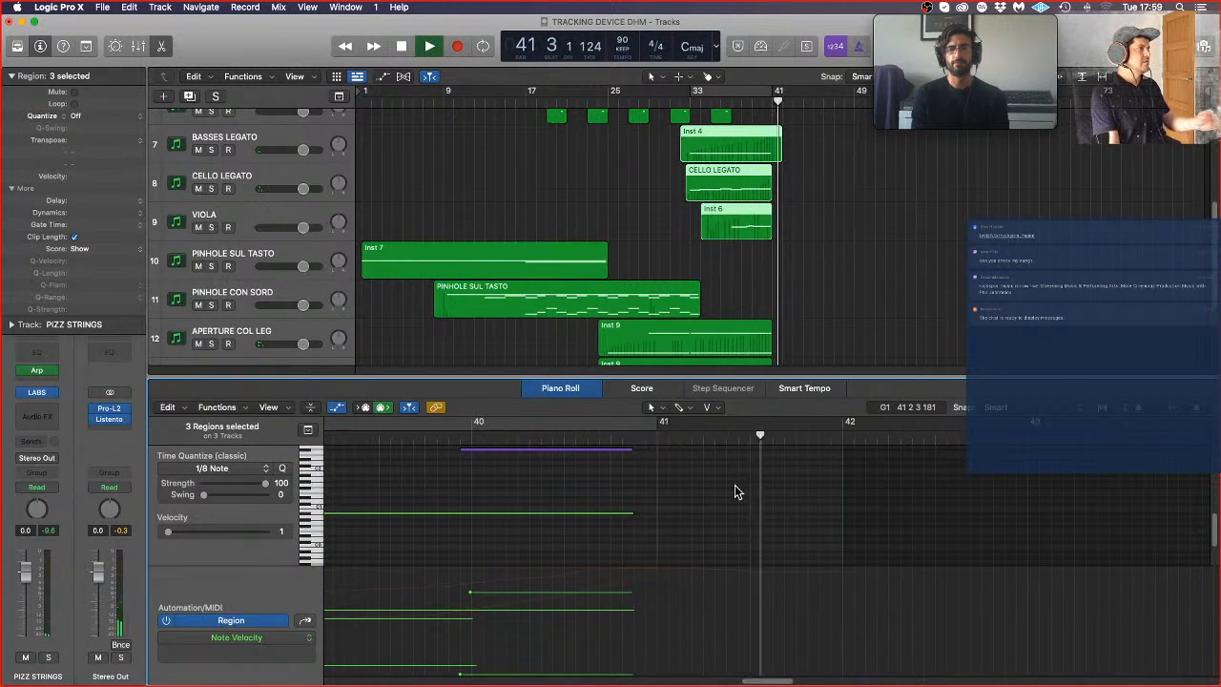
pyautogui.press('space')
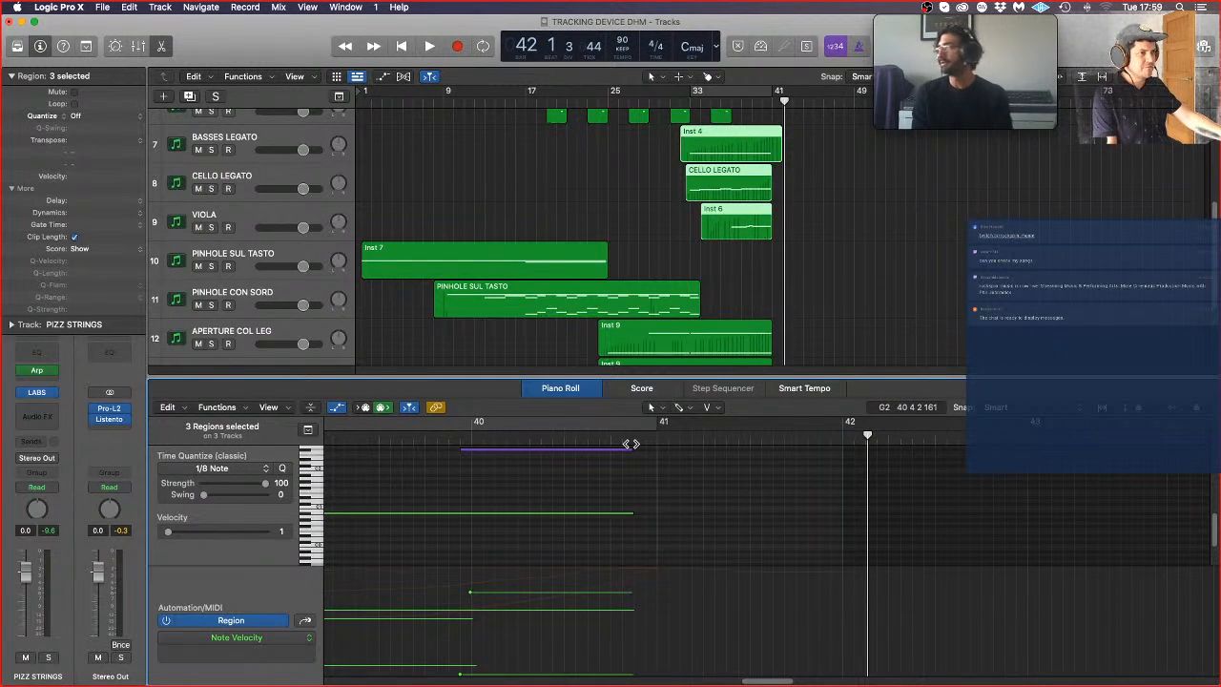
pyautogui.click(775, 257)
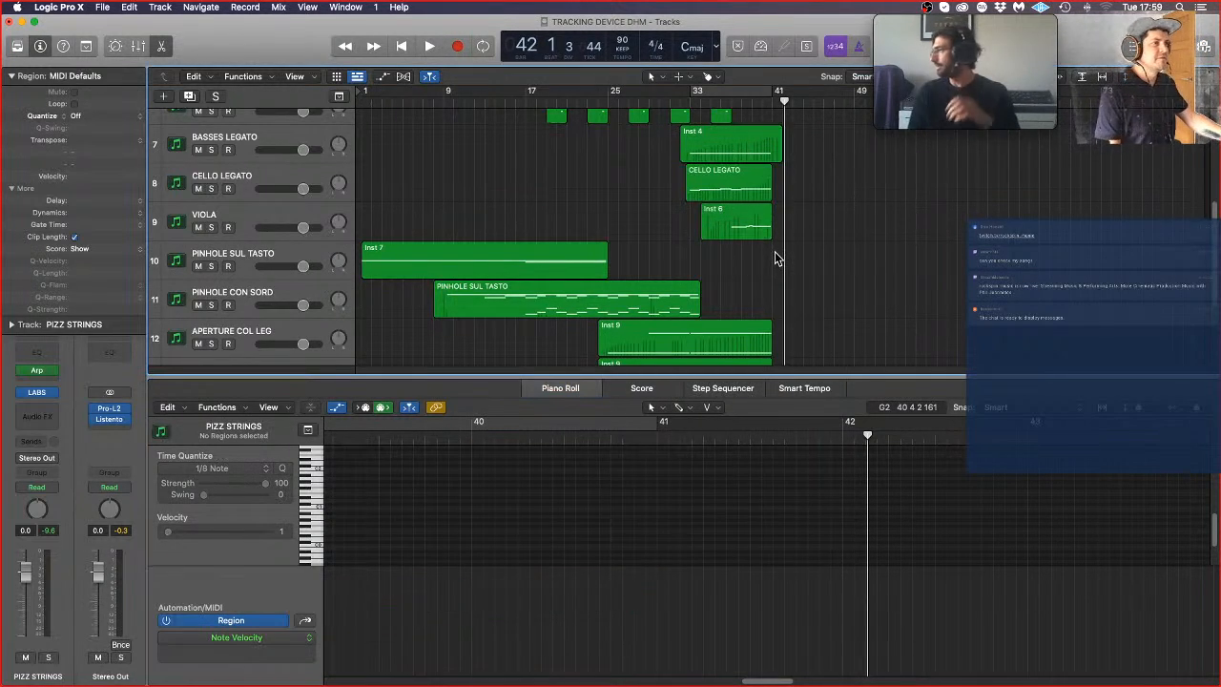
# Step: Reopen the Inst 11 region on PIZZ STRINGS in the Piano Roll and select its highest note, starting at bar 37
pyautogui.press('Return')
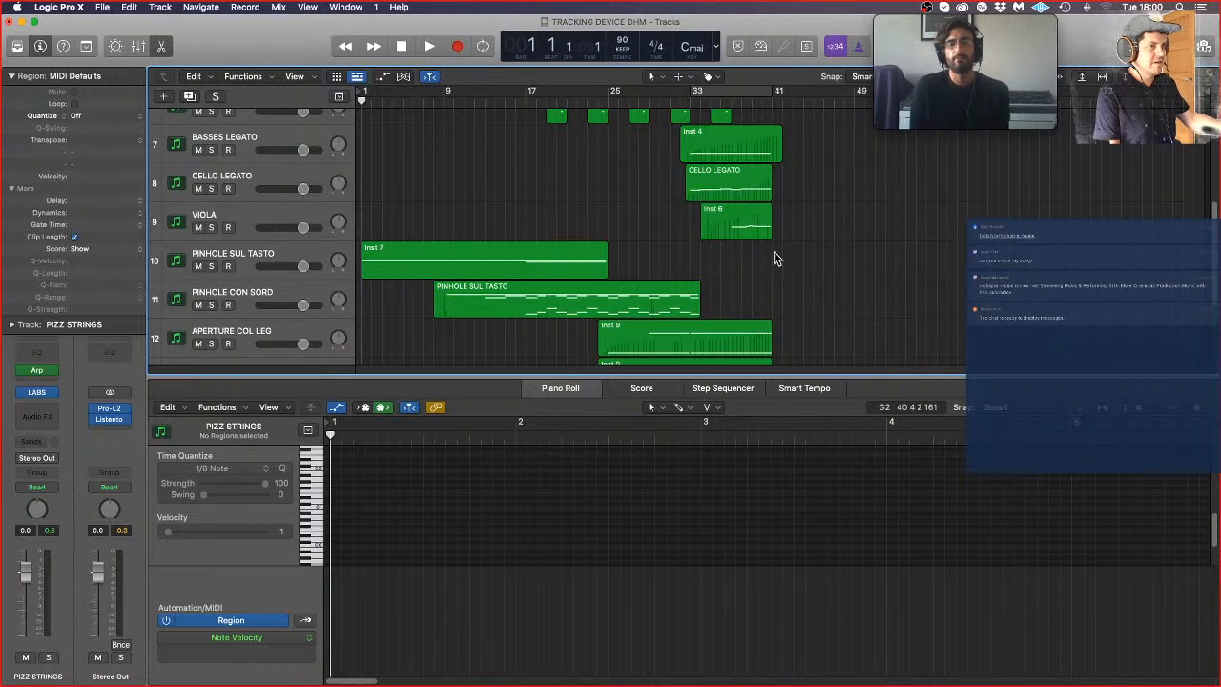
pyautogui.scroll(-3, 611, 282)
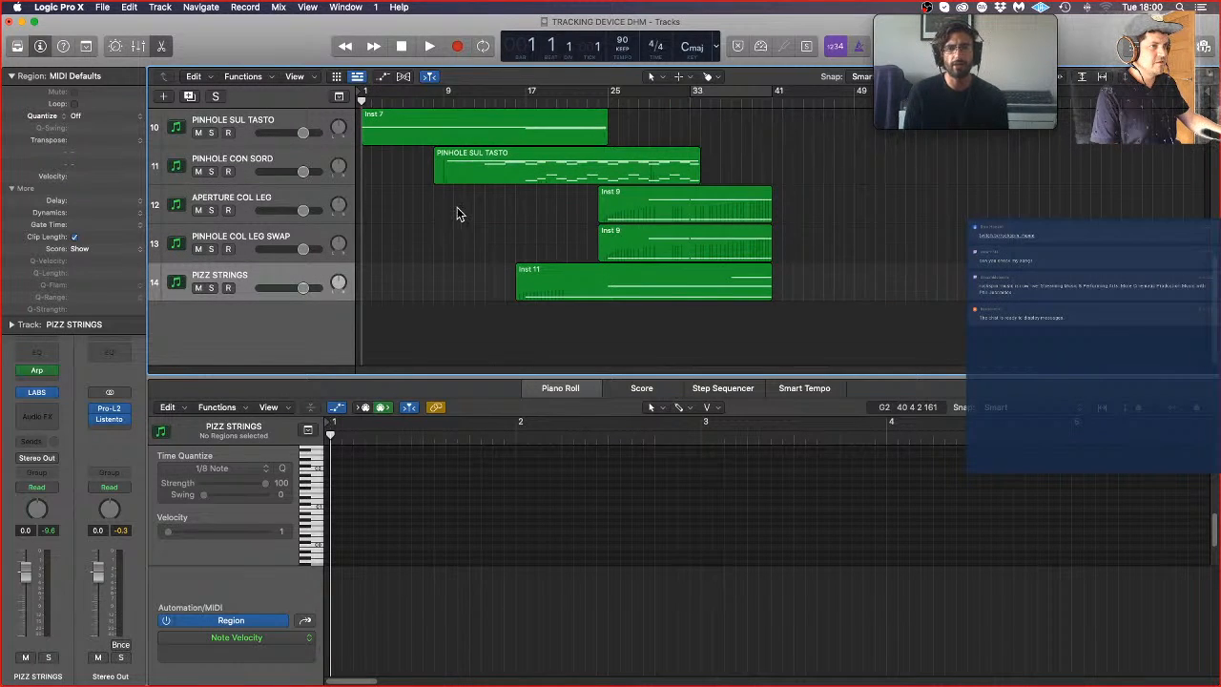
pyautogui.click(547, 284)
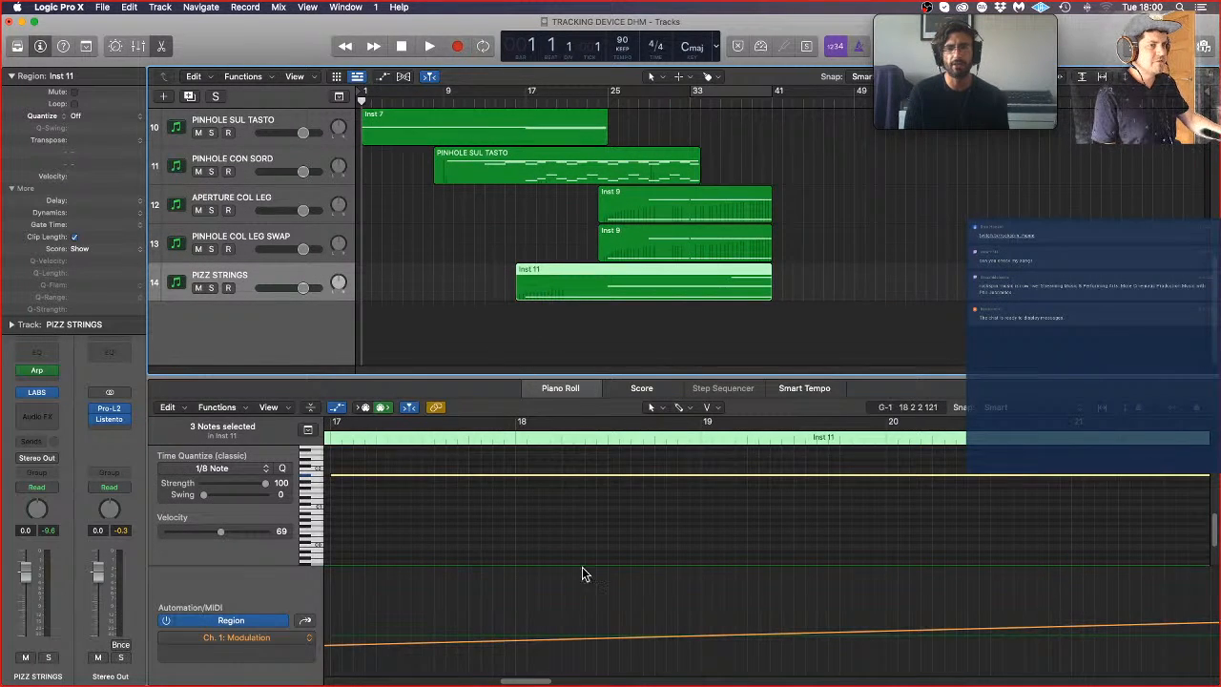
pyautogui.scroll(-1, 587, 585)
pyautogui.scroll(5, 539, 564)
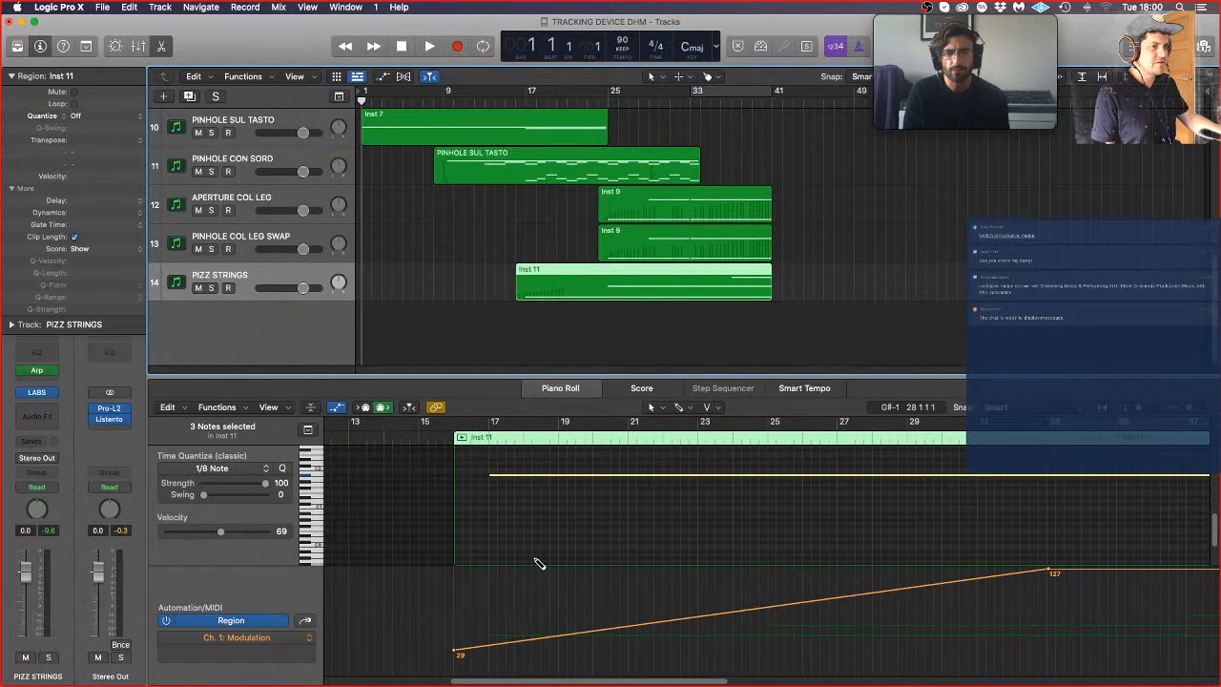
pyautogui.scroll(3, 629, 529)
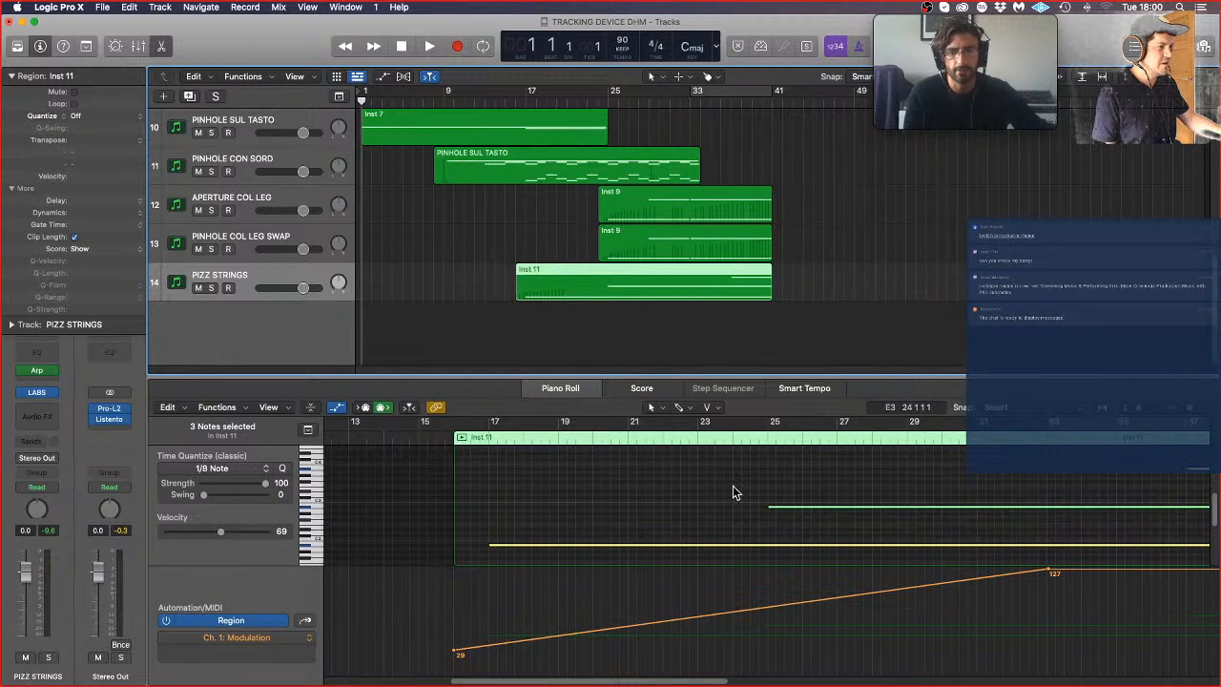
pyautogui.hscroll(5, 733, 485)
pyautogui.hscroll(1, 733, 488)
pyautogui.click(919, 468)
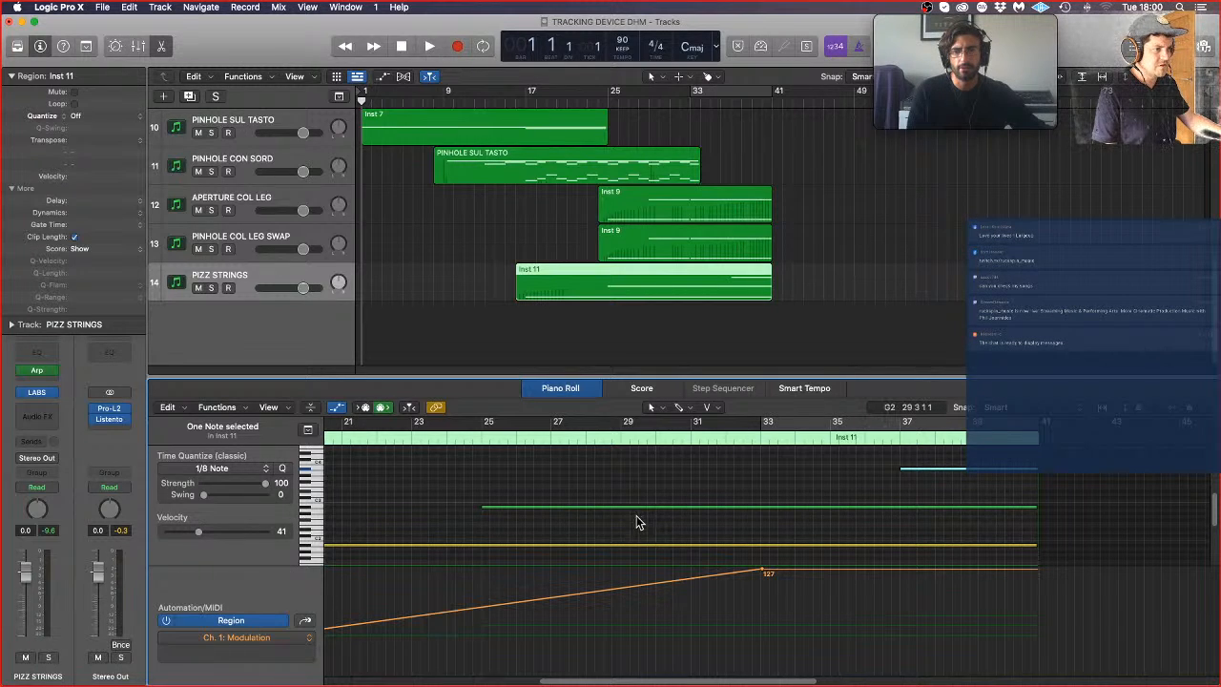
# Step: Place the playhead at bar 15, just ahead of the PIZZ STRINGS region
pyautogui.press('super+Left')
pyautogui.press('super+Left')
pyautogui.click(492, 440)
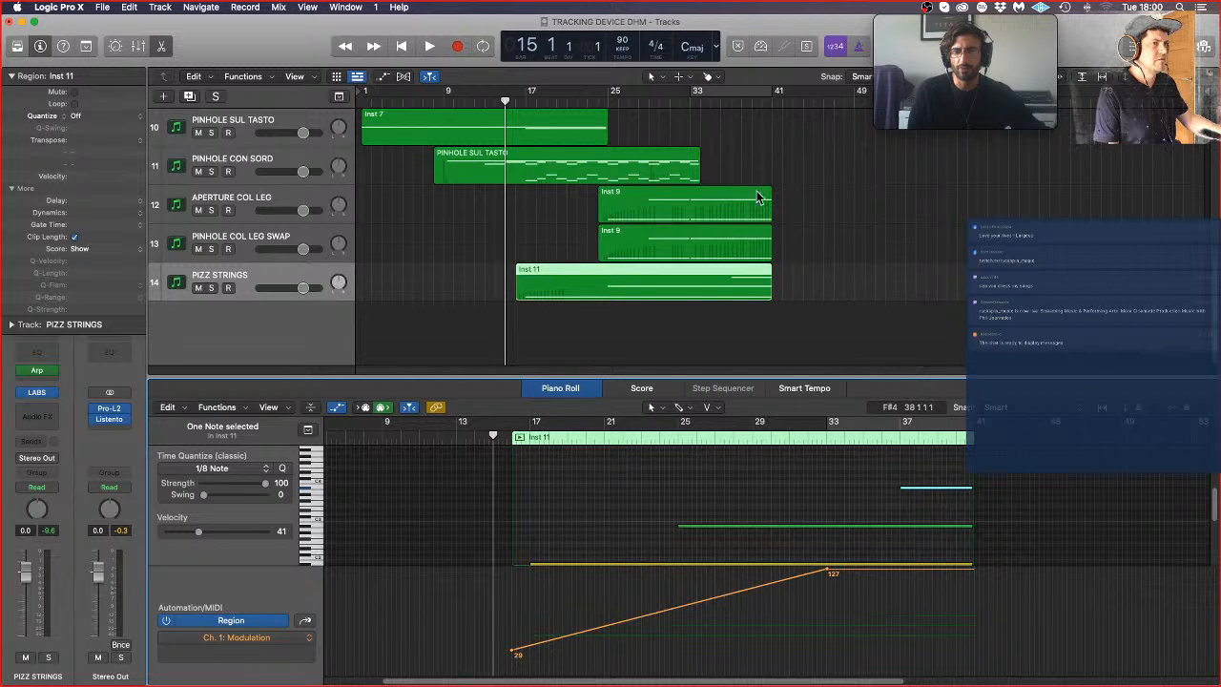
# Step: Examine the VIOLA region's melody notes from bar 37 and return to the PIZZ STRINGS region's notes for comparison
pyautogui.click(824, 287)
pyautogui.scroll(4, 824, 288)
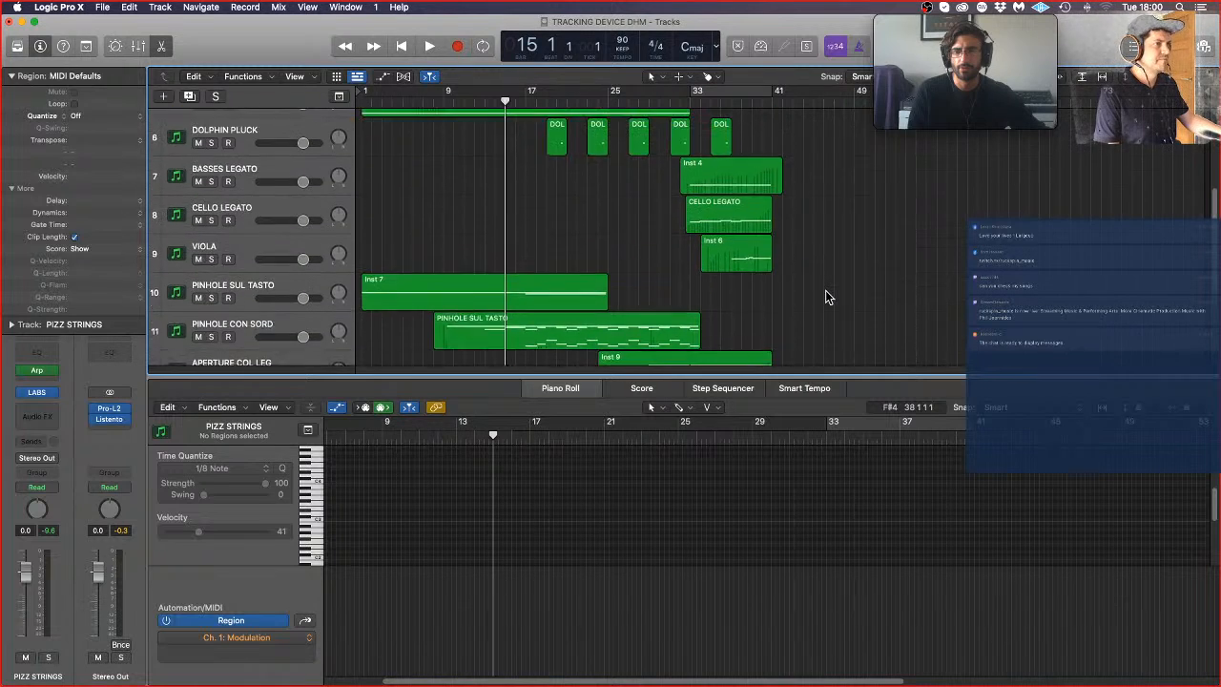
pyautogui.click(736, 263)
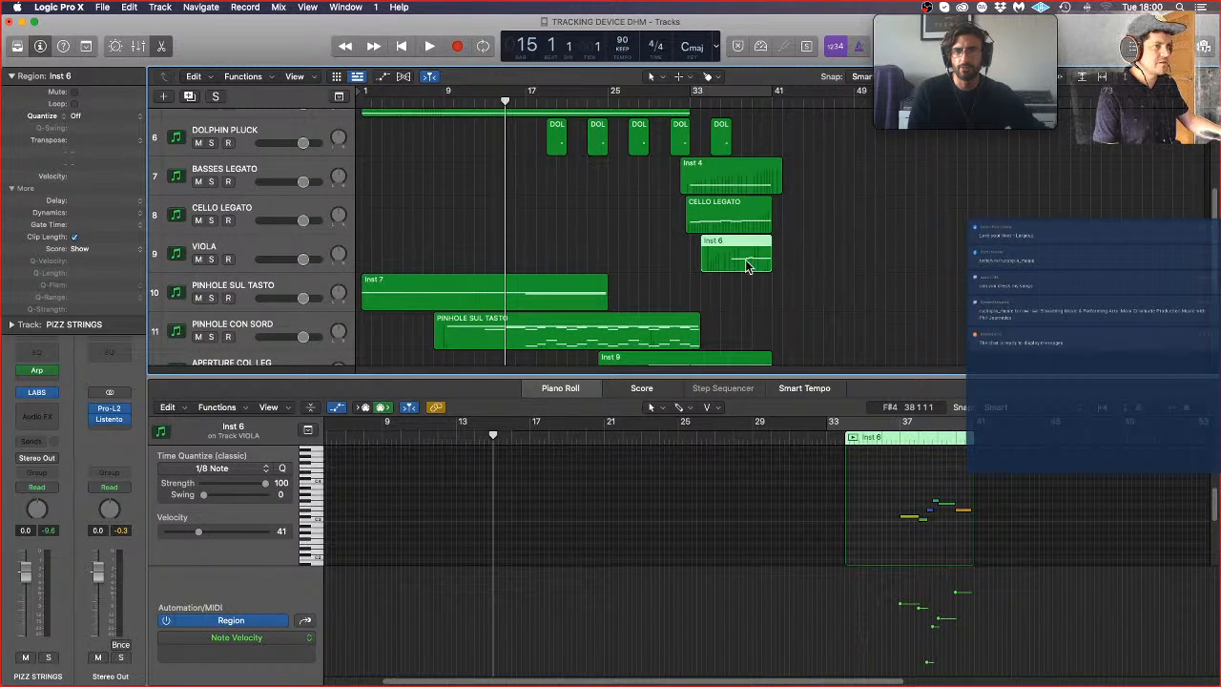
pyautogui.scroll(-4, 773, 272)
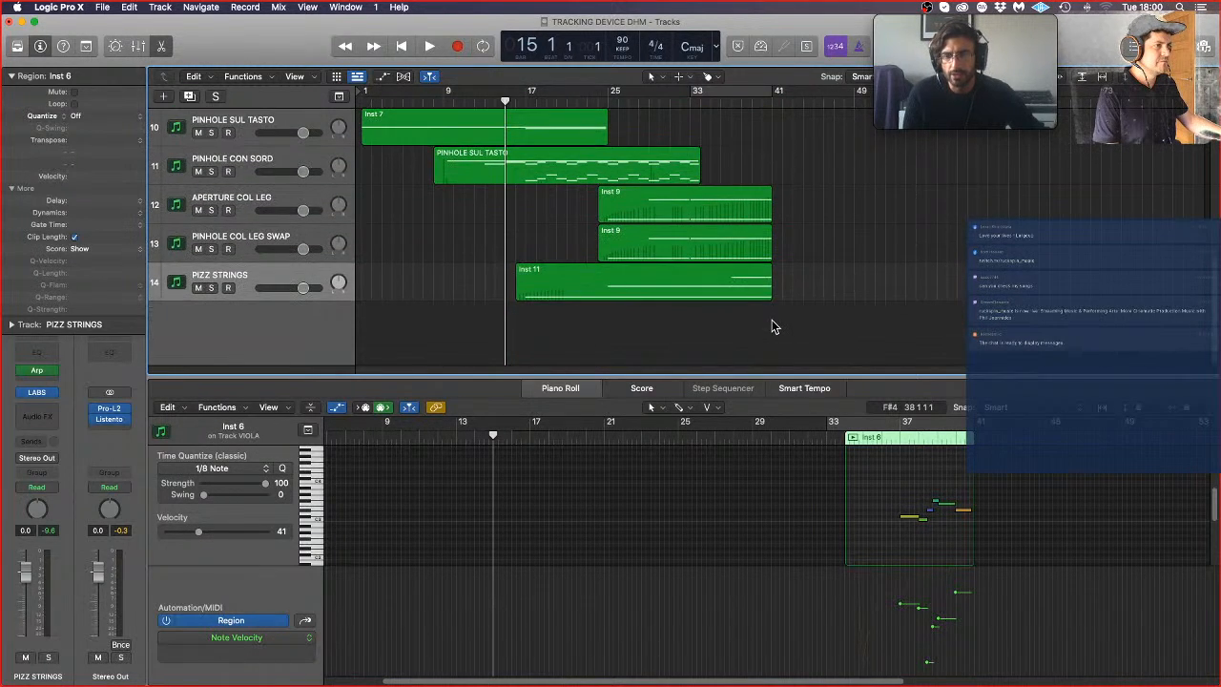
pyautogui.click(747, 286)
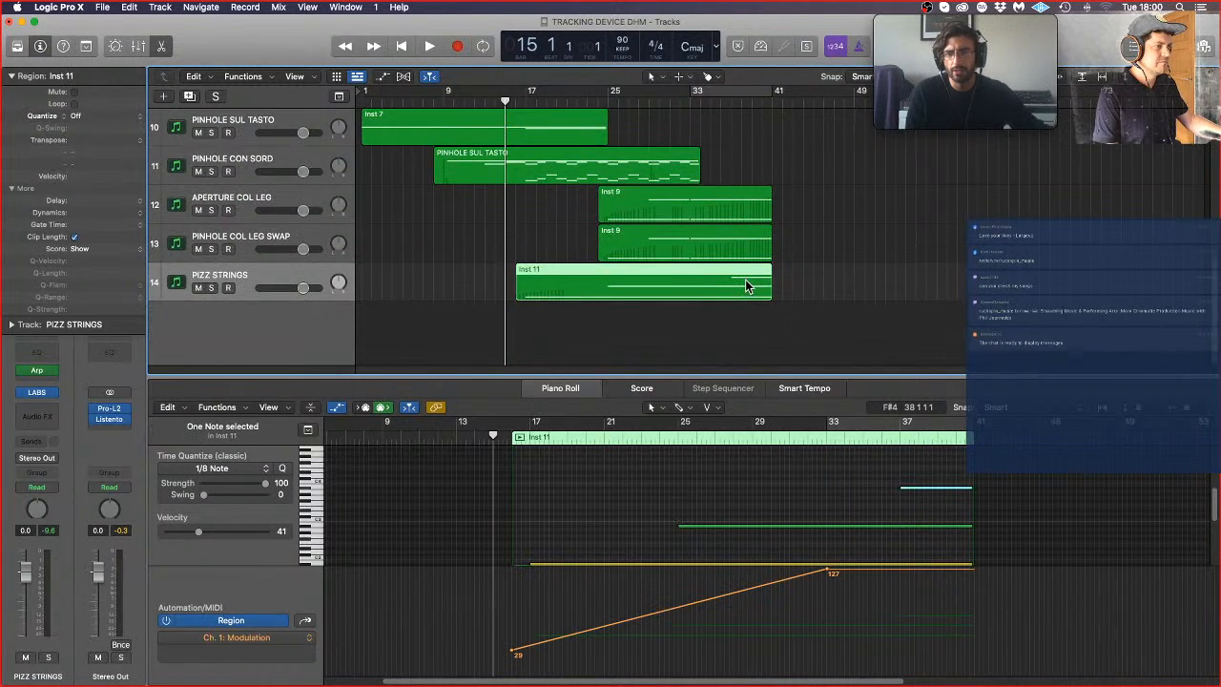
# Step: Compare the VIOLA region's notes from bar 37 with the PIZZ STRINGS notes once more
pyautogui.click(923, 506)
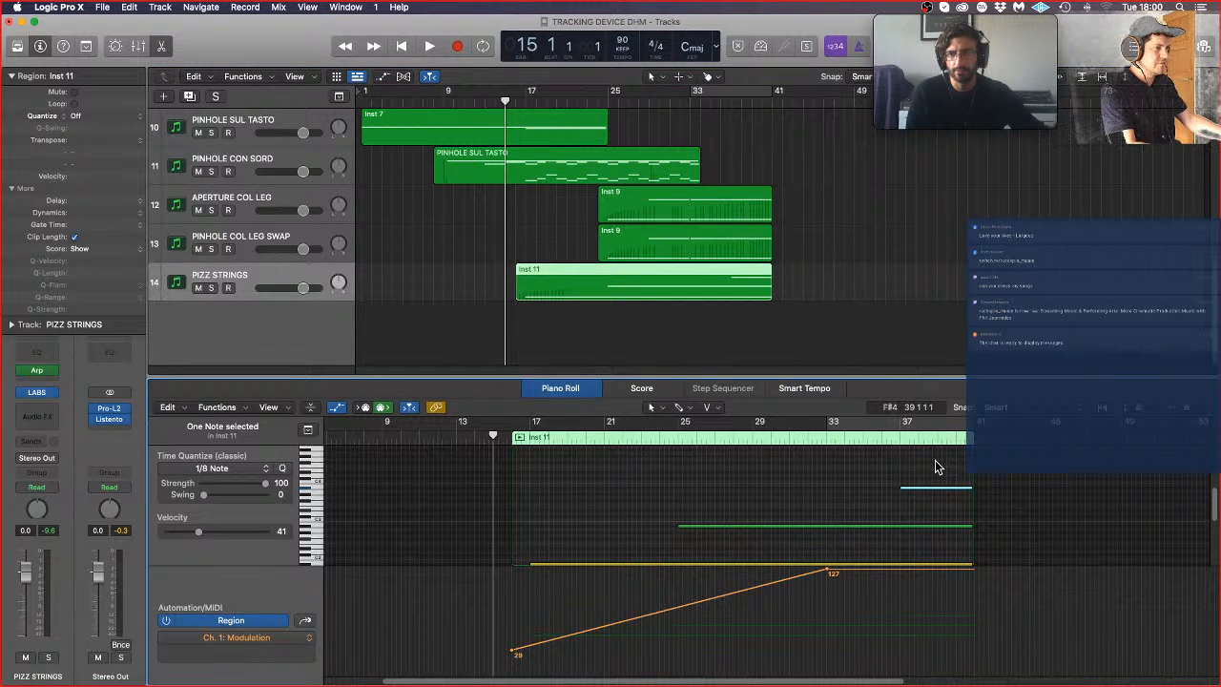
pyautogui.scroll(4, 821, 172)
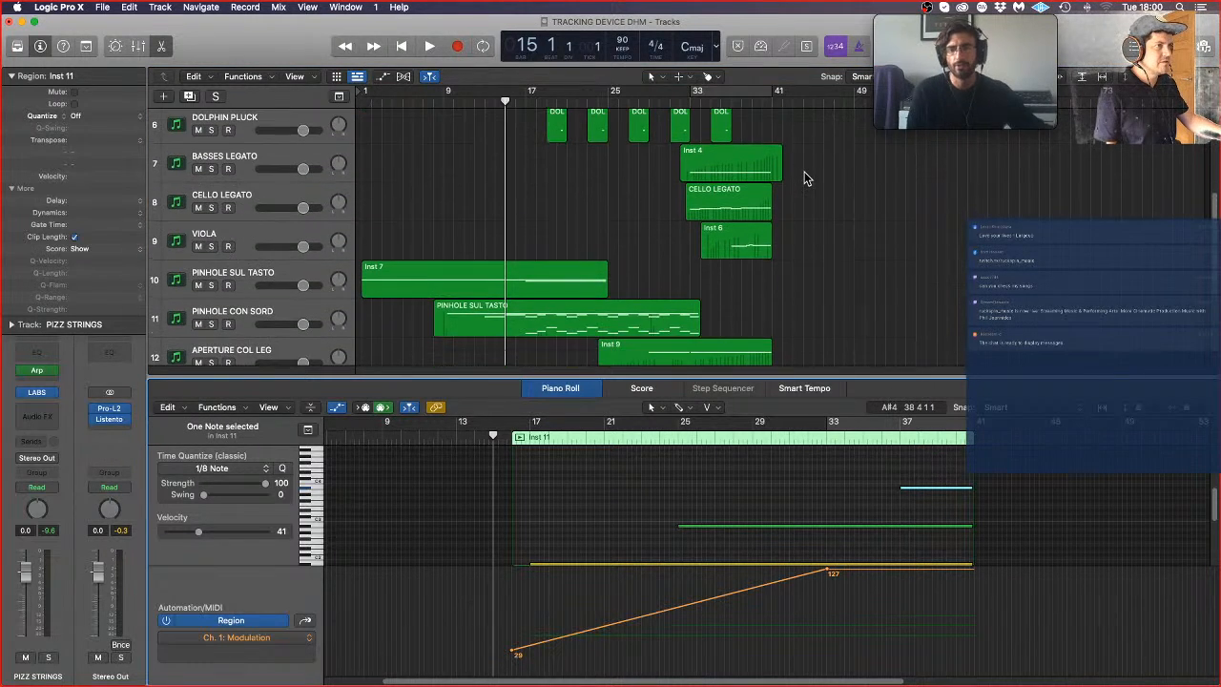
pyautogui.click(753, 237)
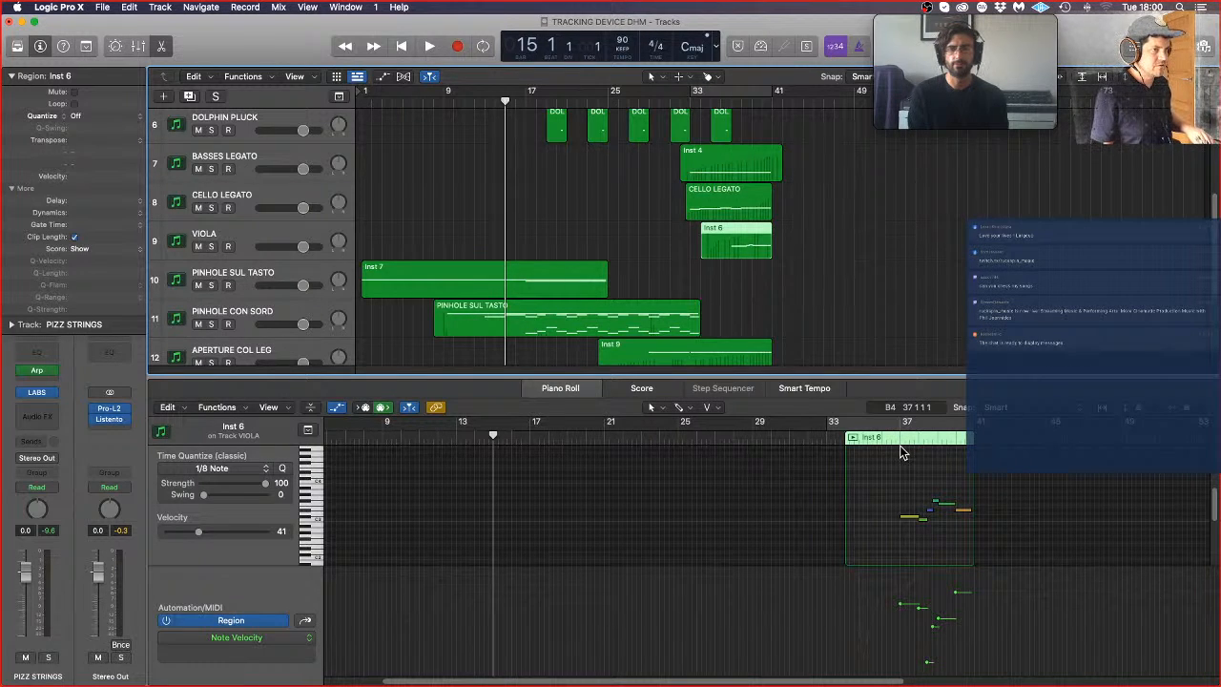
pyautogui.scroll(-4, 585, 258)
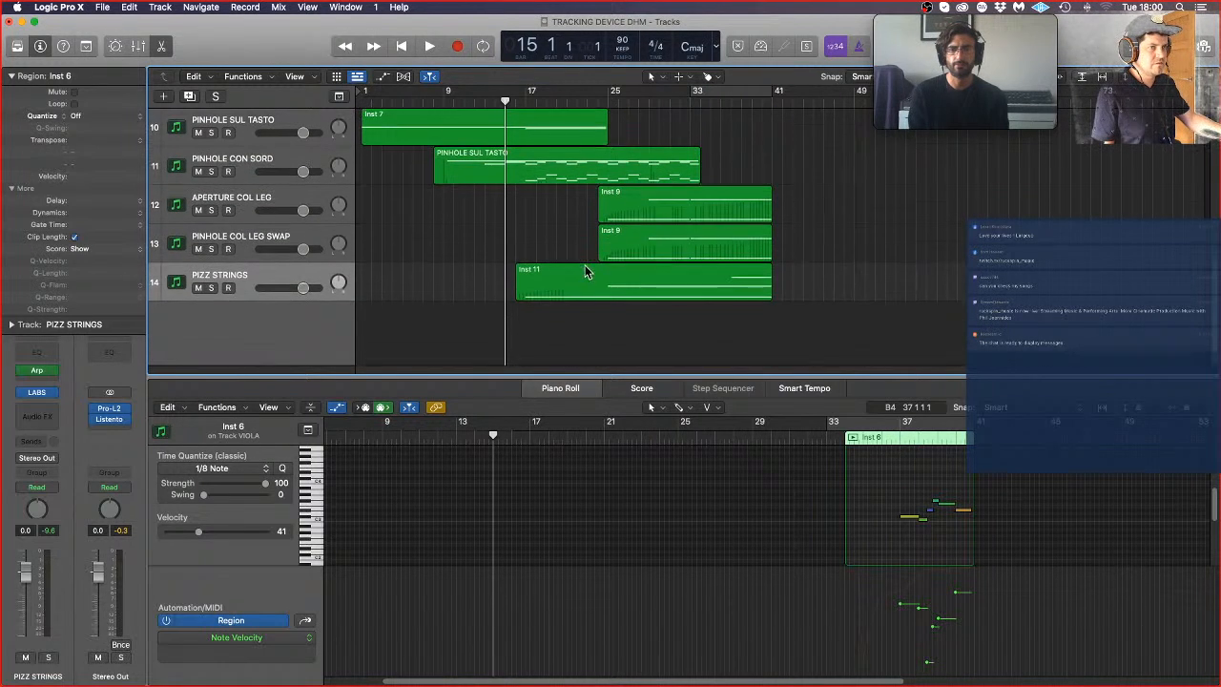
pyautogui.click(226, 291)
pyautogui.scroll(5, 477, 172)
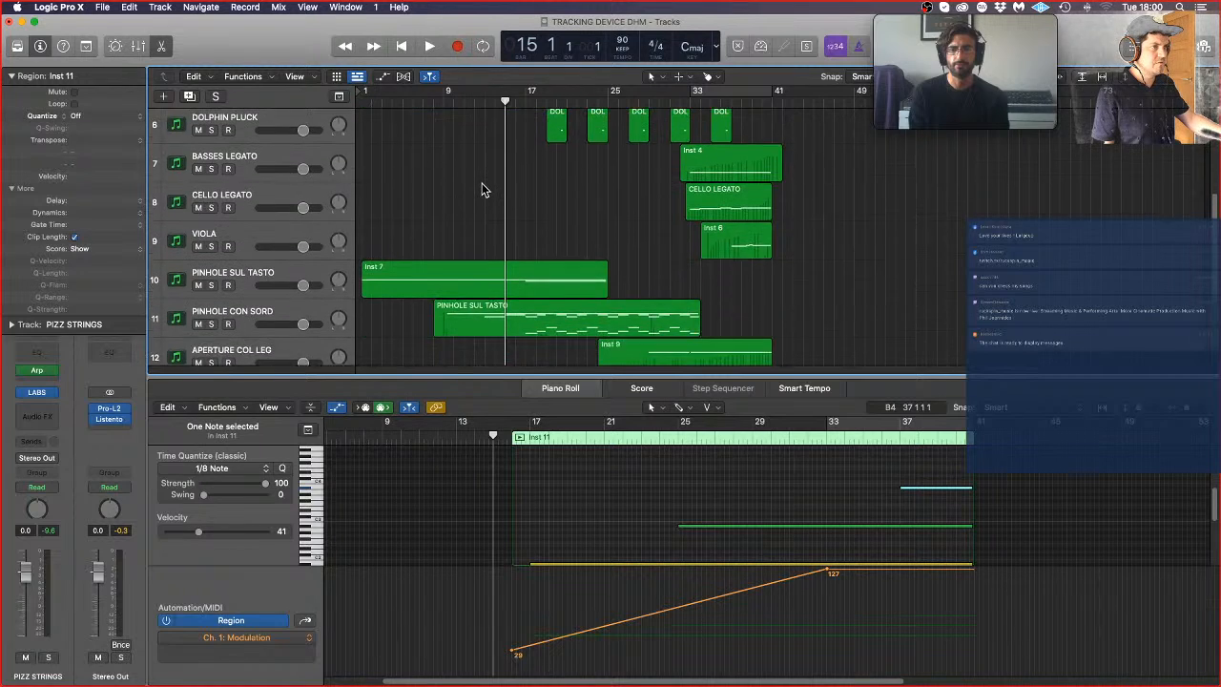
pyautogui.click(753, 264)
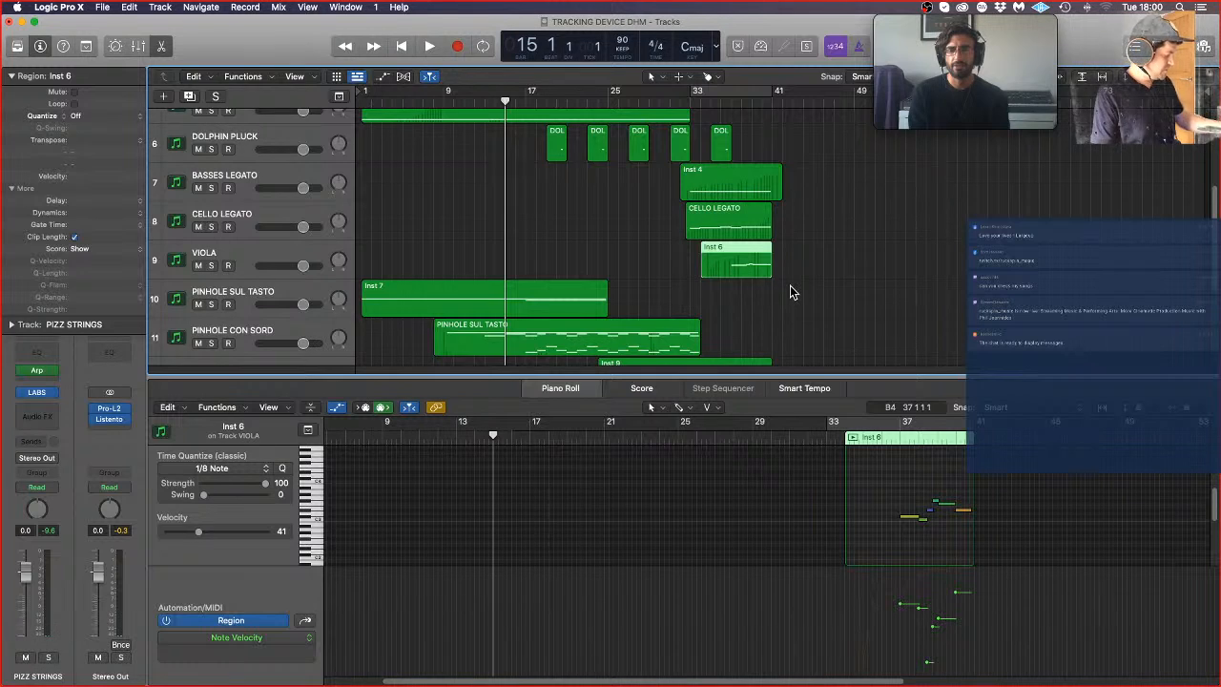
pyautogui.scroll(-4, 830, 329)
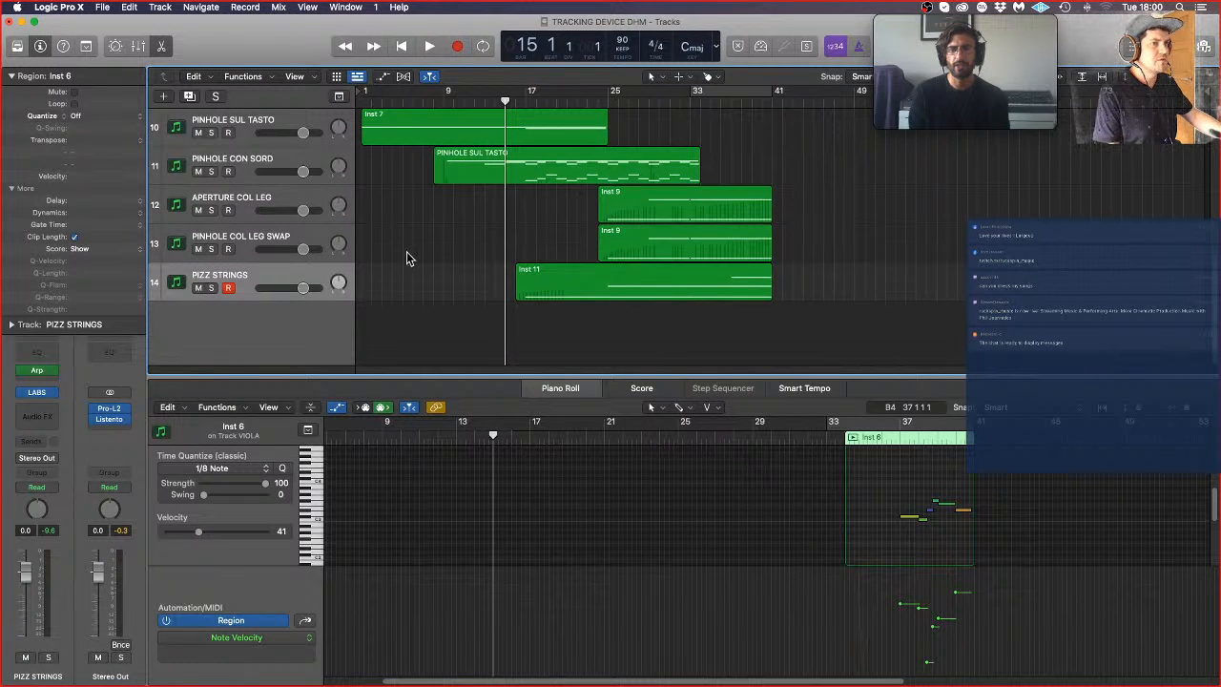
# Step: Open the PINHOLE SUL TASTO region on the PINHOLE CON SORD track and listen to its opening notes from bar 9 to bar 14
pyautogui.click(485, 172)
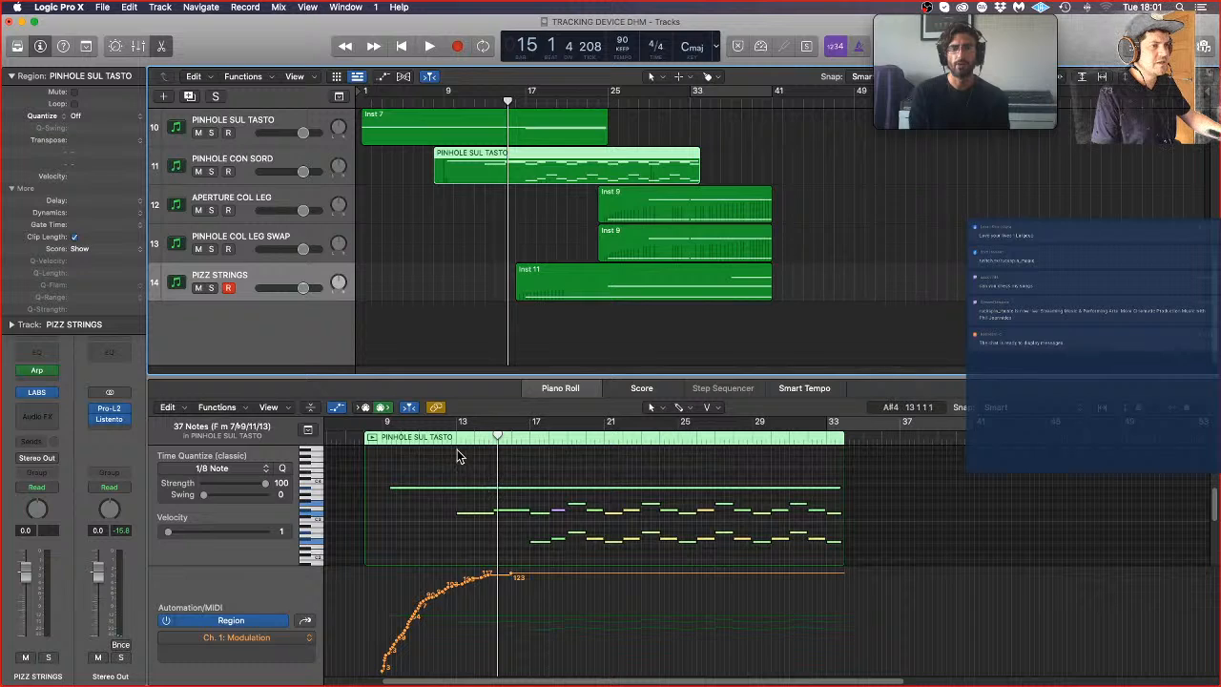
pyautogui.doubleClick(383, 439)
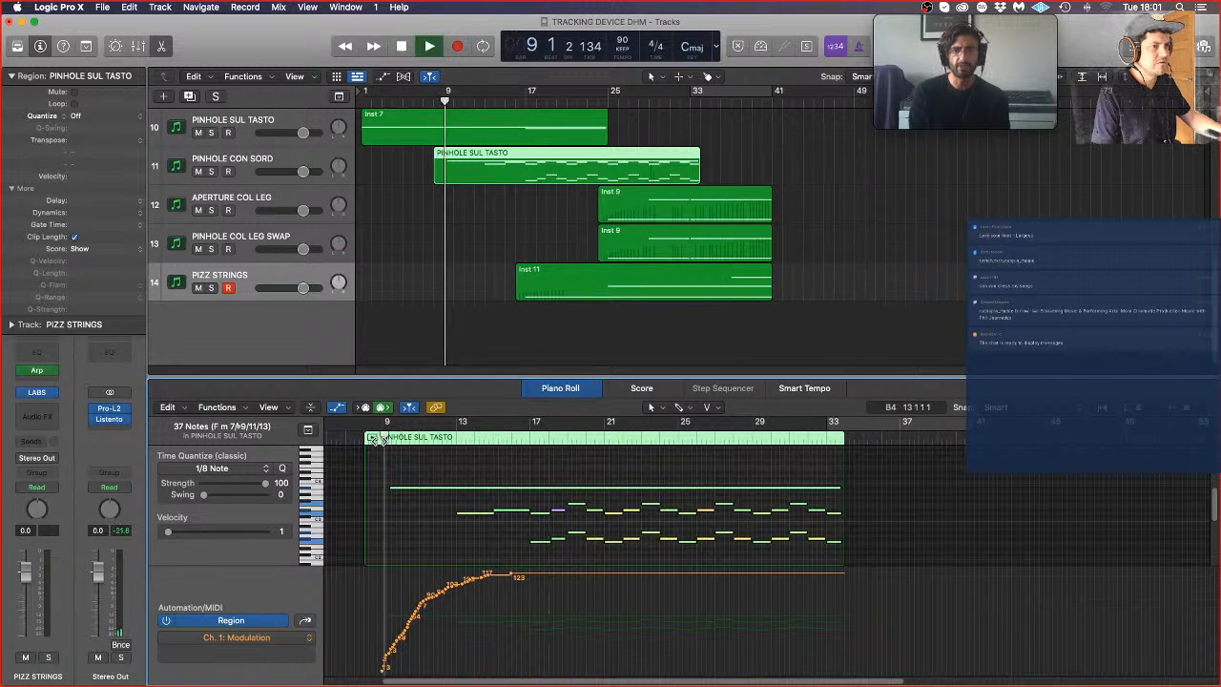
pyautogui.click(474, 538)
pyautogui.press('super+Right')
pyautogui.press('super+Right')
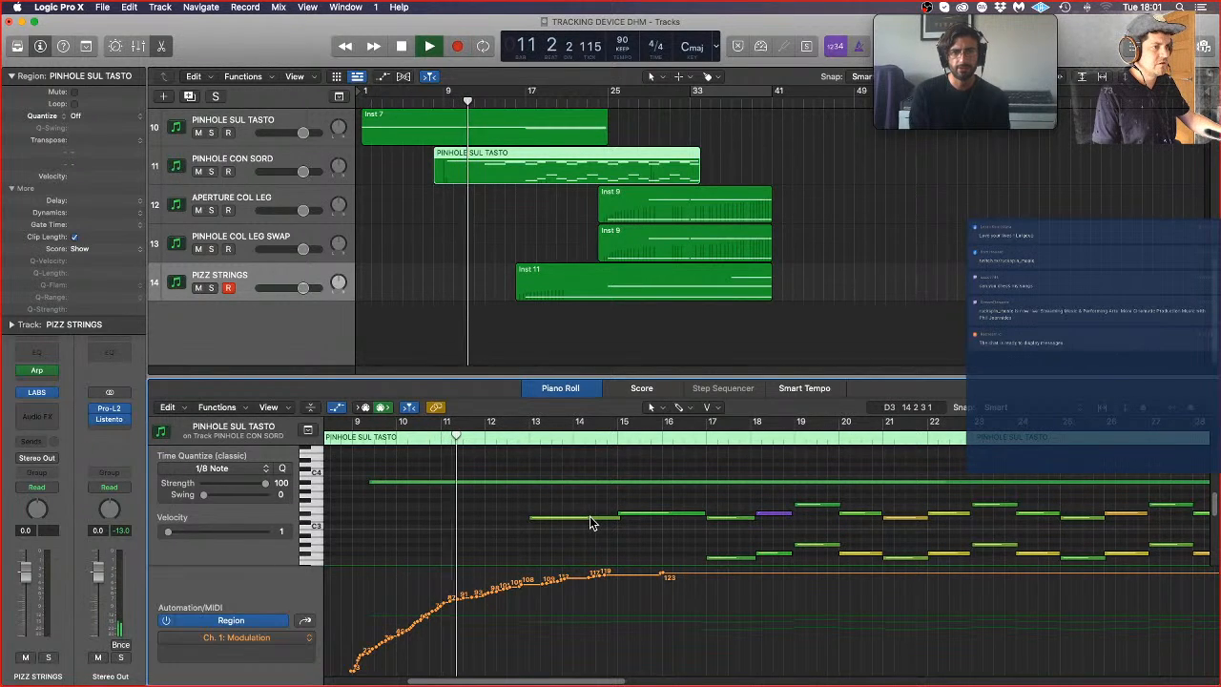
pyautogui.moveTo(590, 519)
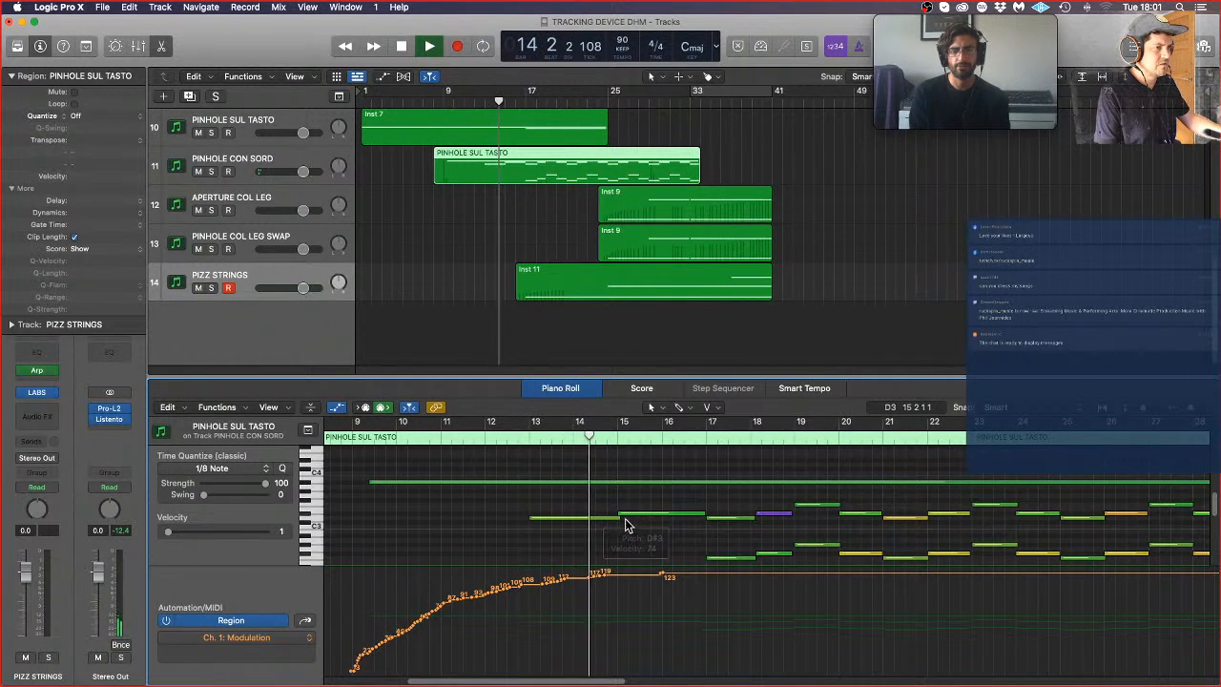
pyautogui.press('space')
# Step: Shorten the bar 13 note to about bar 14 beat 3, with a short D#3 at velocity 14 leading into a higher note at bar 15
pyautogui.moveTo(618, 518); pyautogui.dragTo(585, 517)
pyautogui.press('super+Right')
pyautogui.press('super+Right')
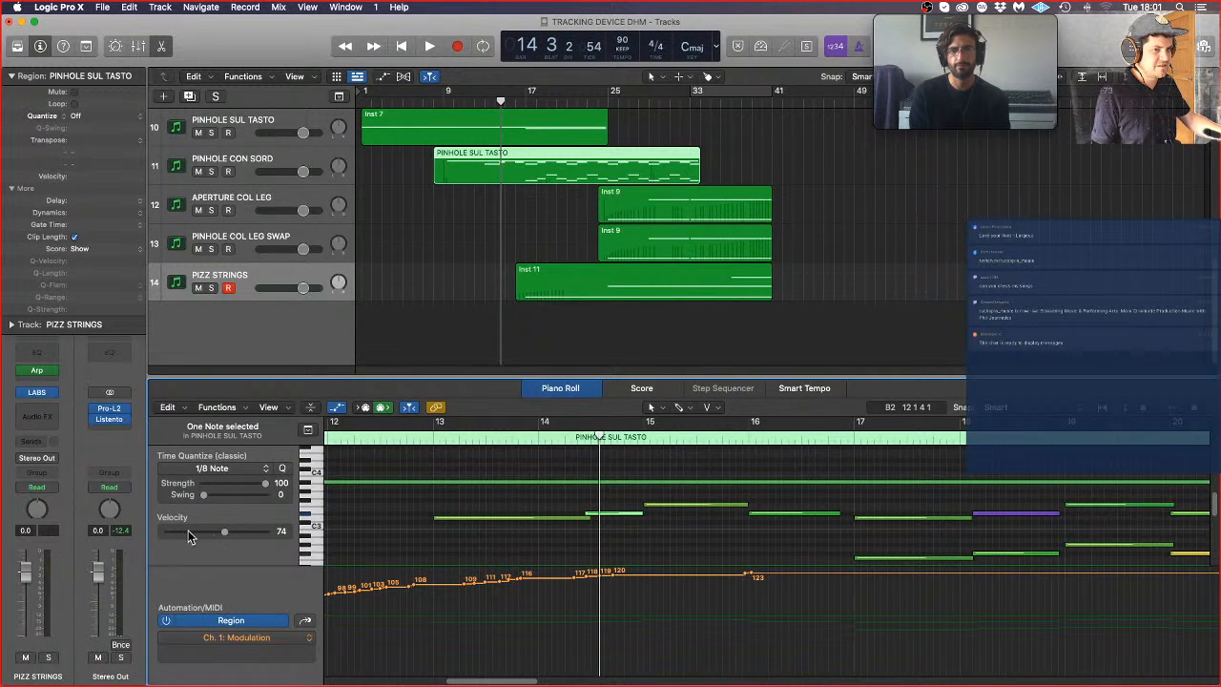
pyautogui.moveTo(188, 530); pyautogui.dragTo(177, 532)
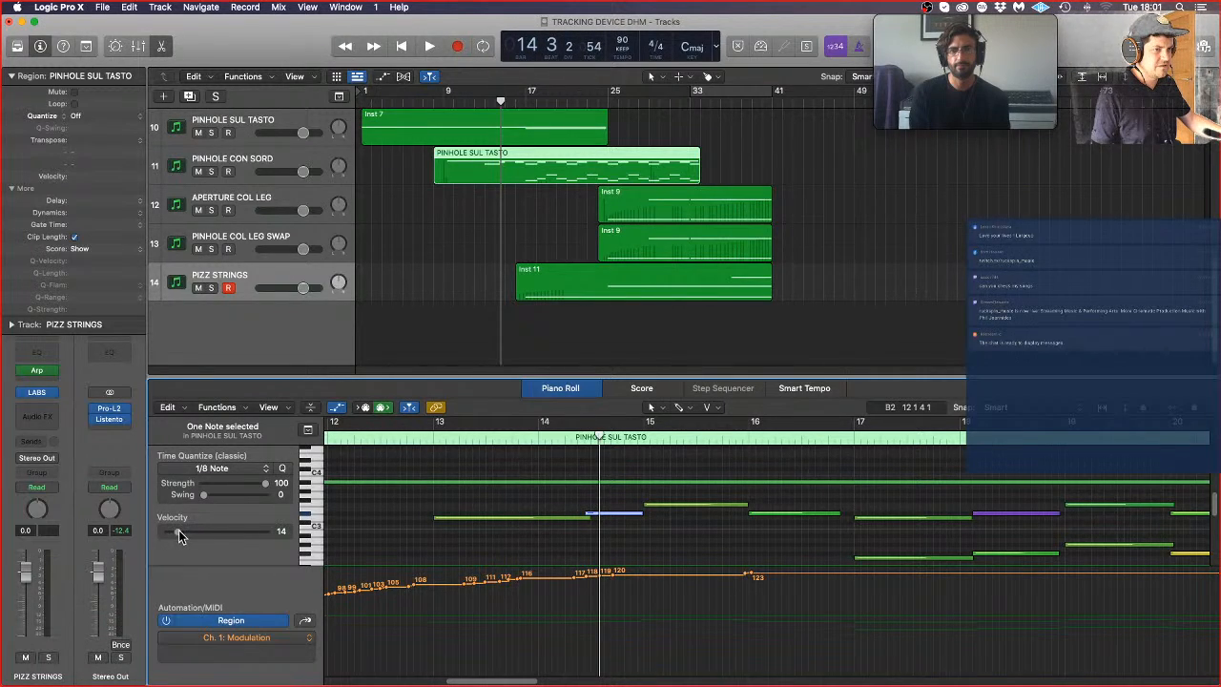
# Step: Play the reworked PINHOLE CON SORD line from bar 10 to just past bar 17
pyautogui.hscroll(-3, 401, 442)
pyautogui.press('super+Left')
pyautogui.click(402, 441)
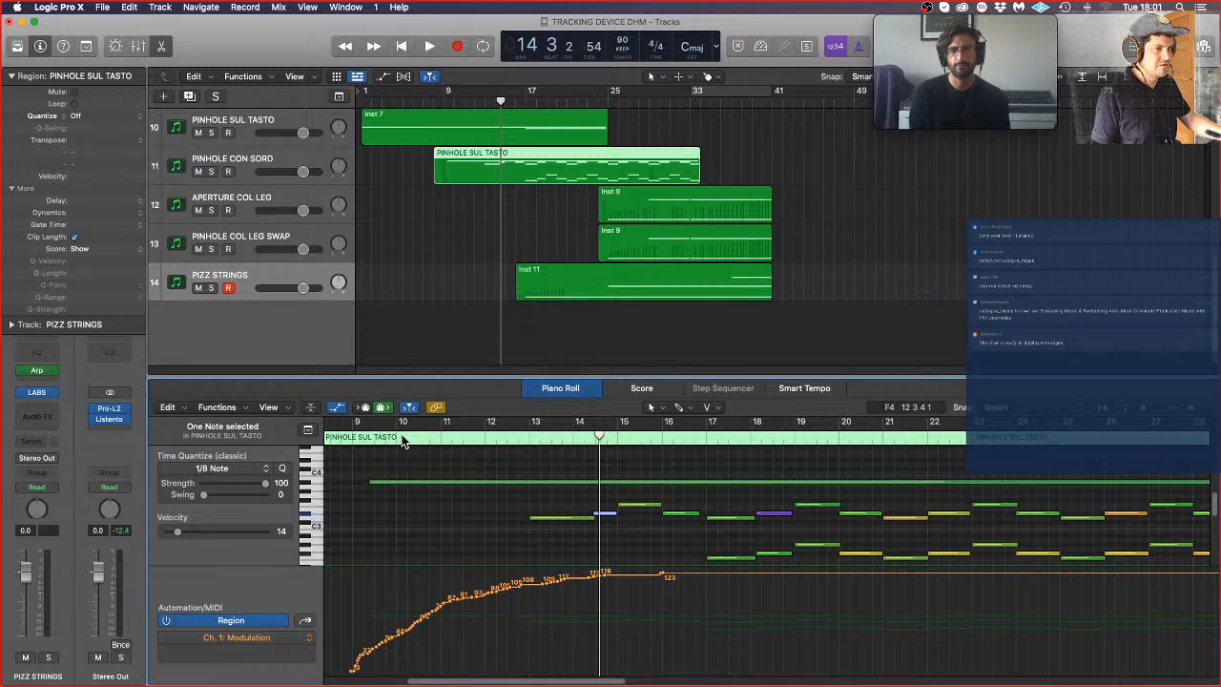
pyautogui.press('space')
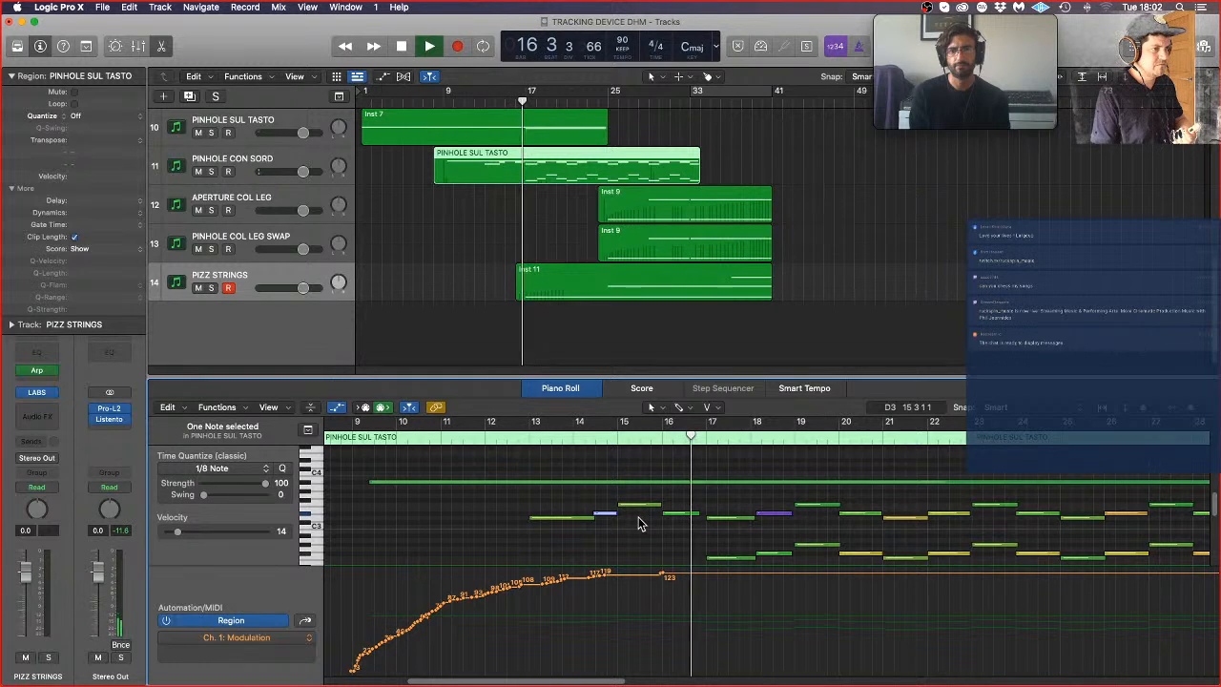
pyautogui.press('space')
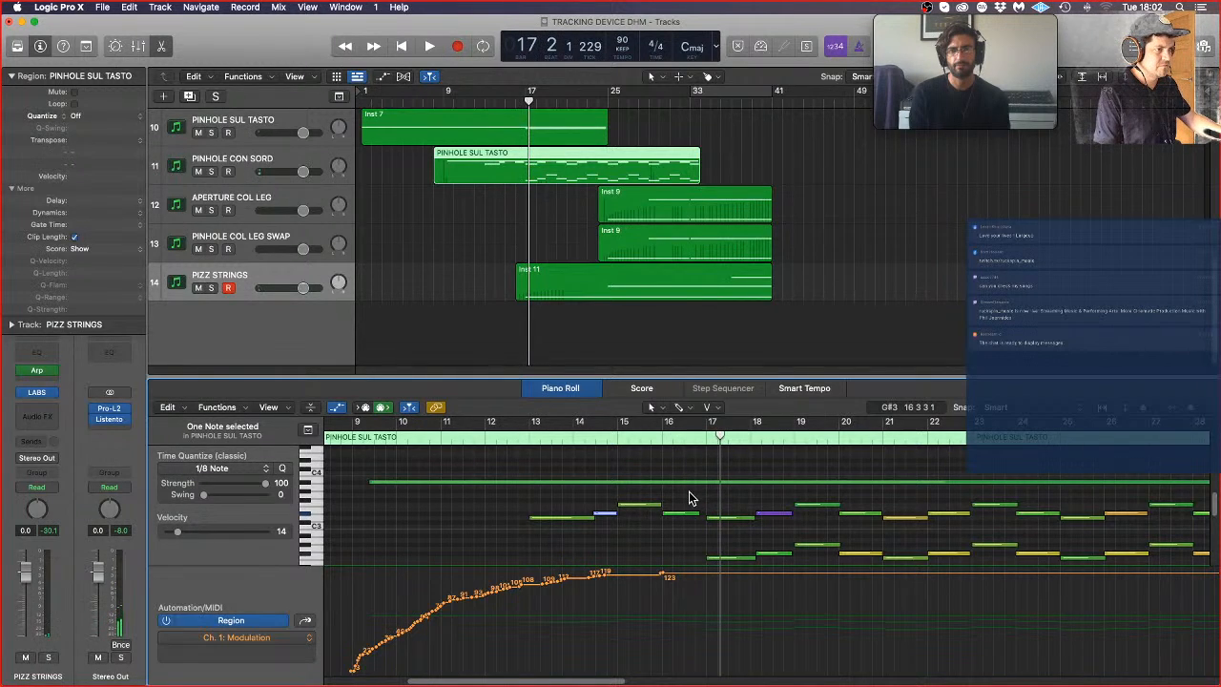
# Step: Delete the short note at bar 16, extend the bar 15 note to bar 17, and replay the phrase from bar 9
pyautogui.click(686, 514)
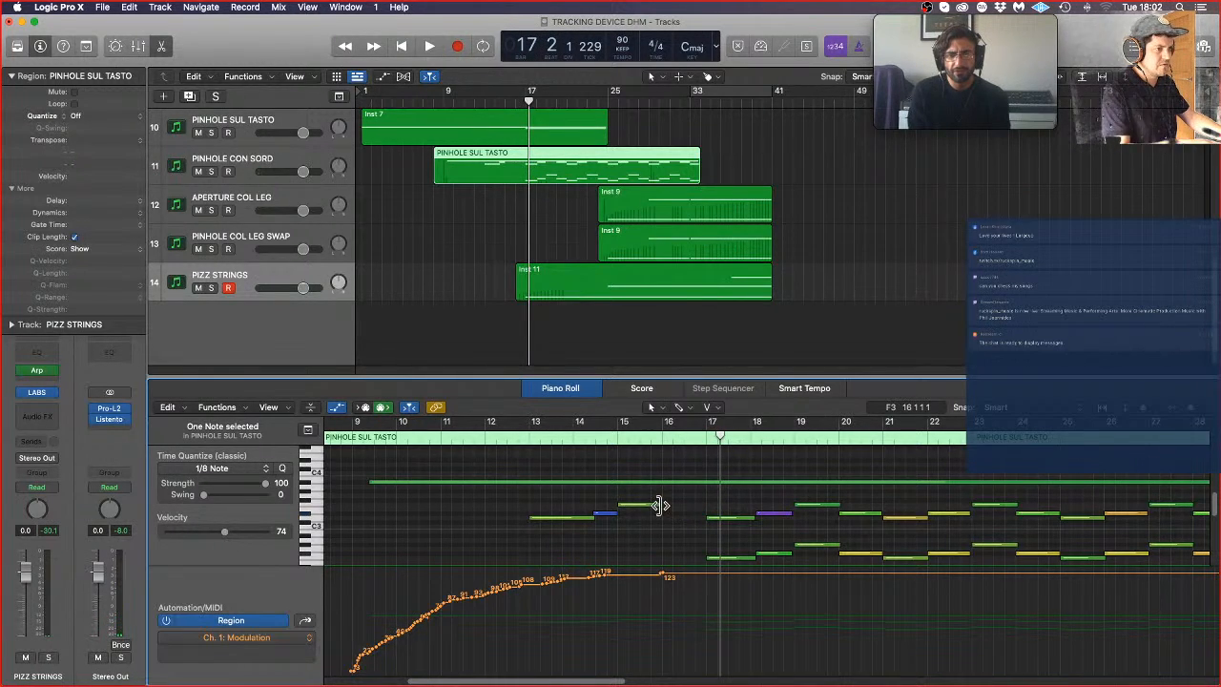
pyautogui.moveTo(660, 506); pyautogui.dragTo(704, 503)
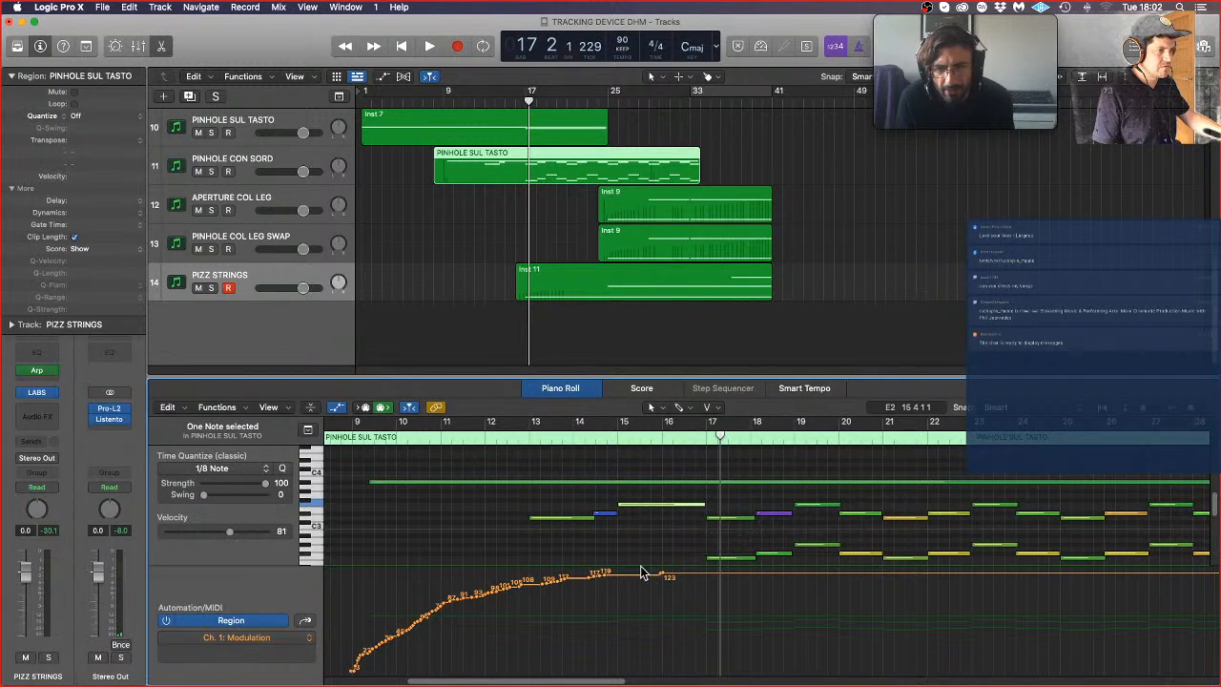
pyautogui.doubleClick(350, 438)
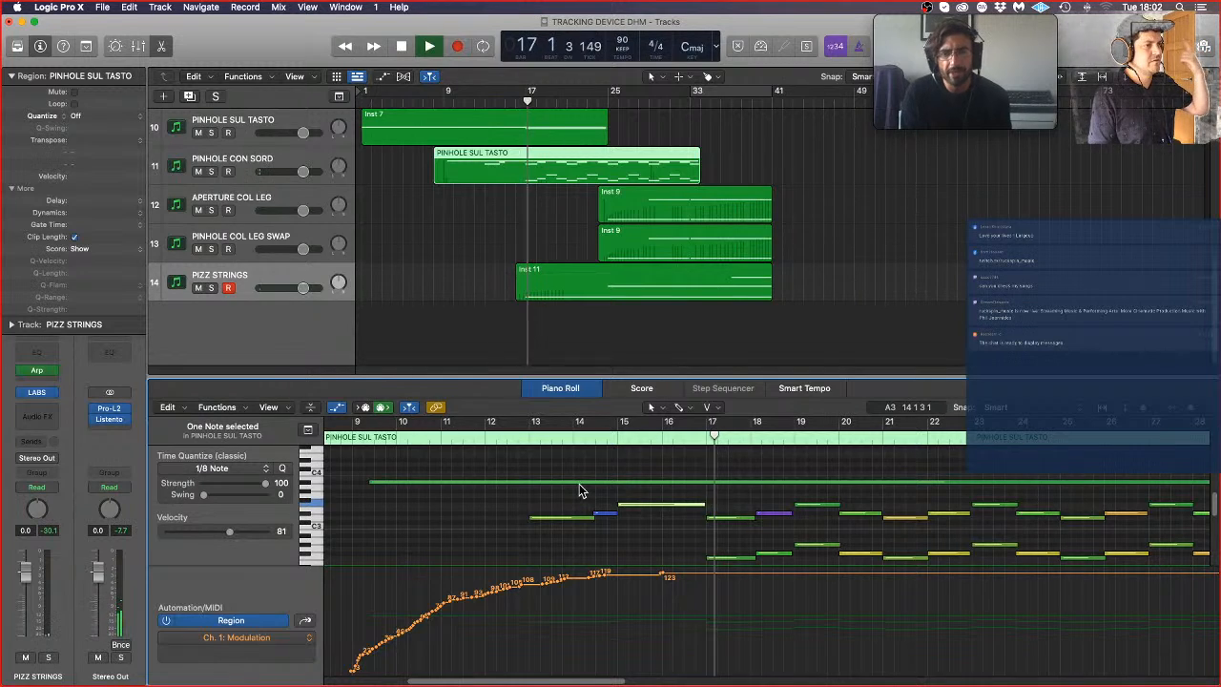
pyautogui.press('space')
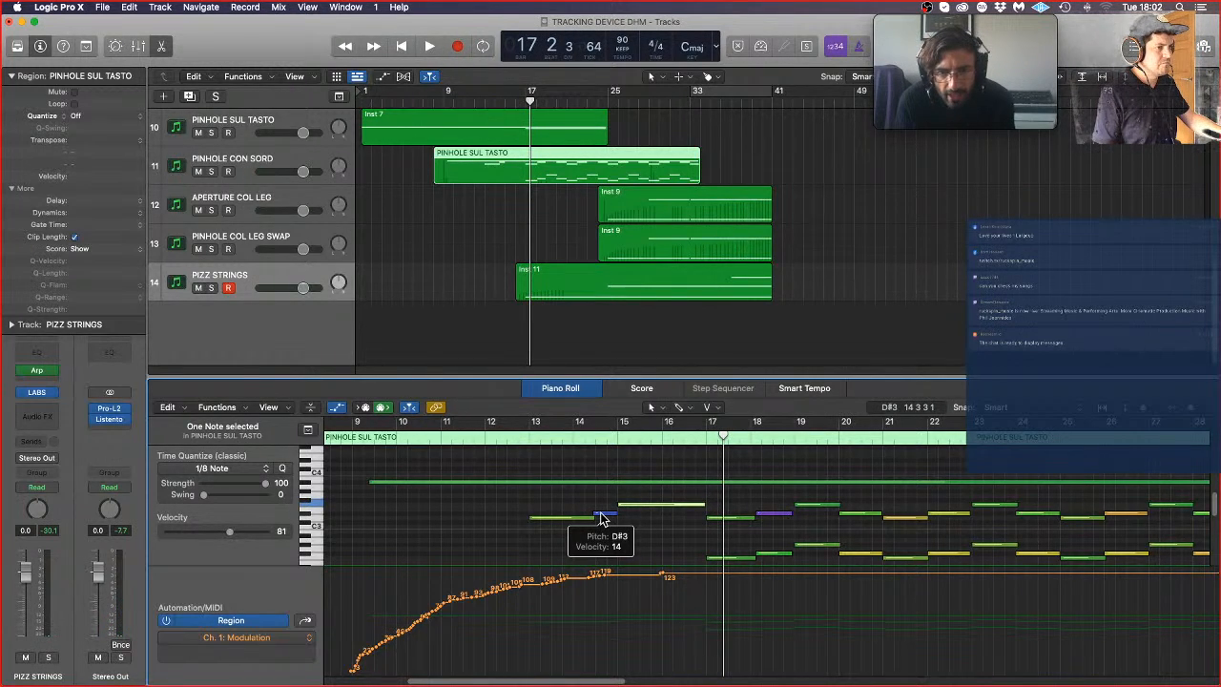
# Step: Mute the short D#3 note before bar 15 and the note at bar 13, and replay the phrase past bar 20
pyautogui.click(601, 518)
pyautogui.hotkey('ctrl', 'm')
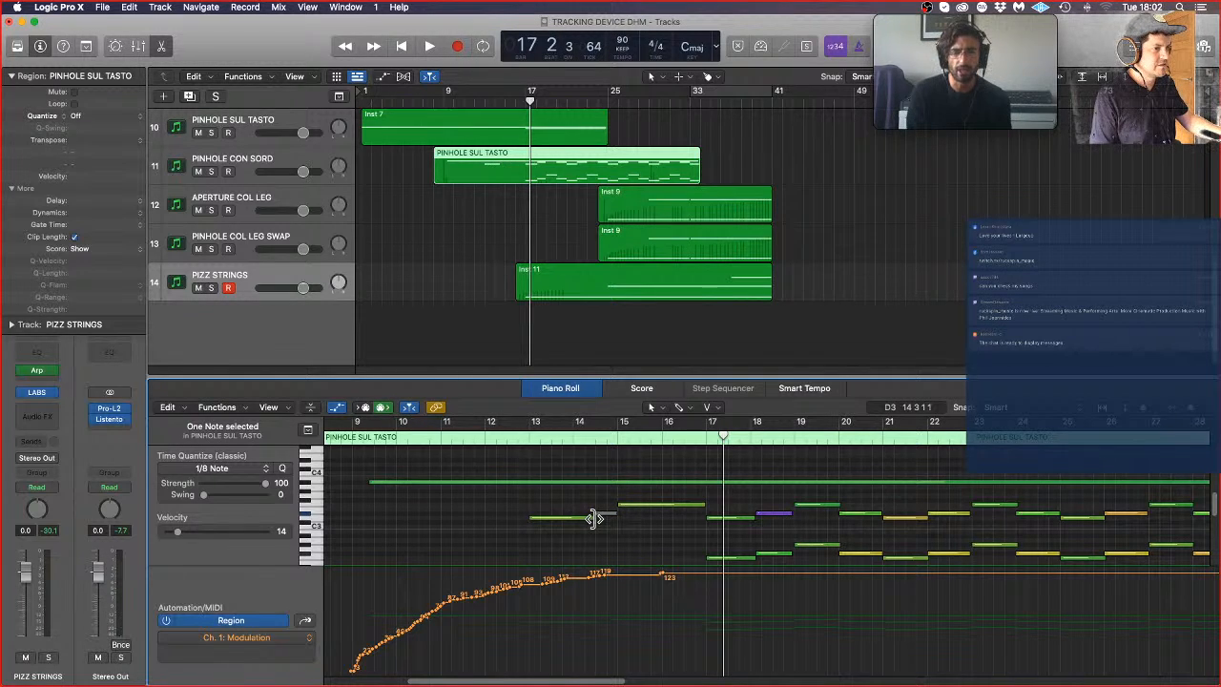
pyautogui.click(570, 511)
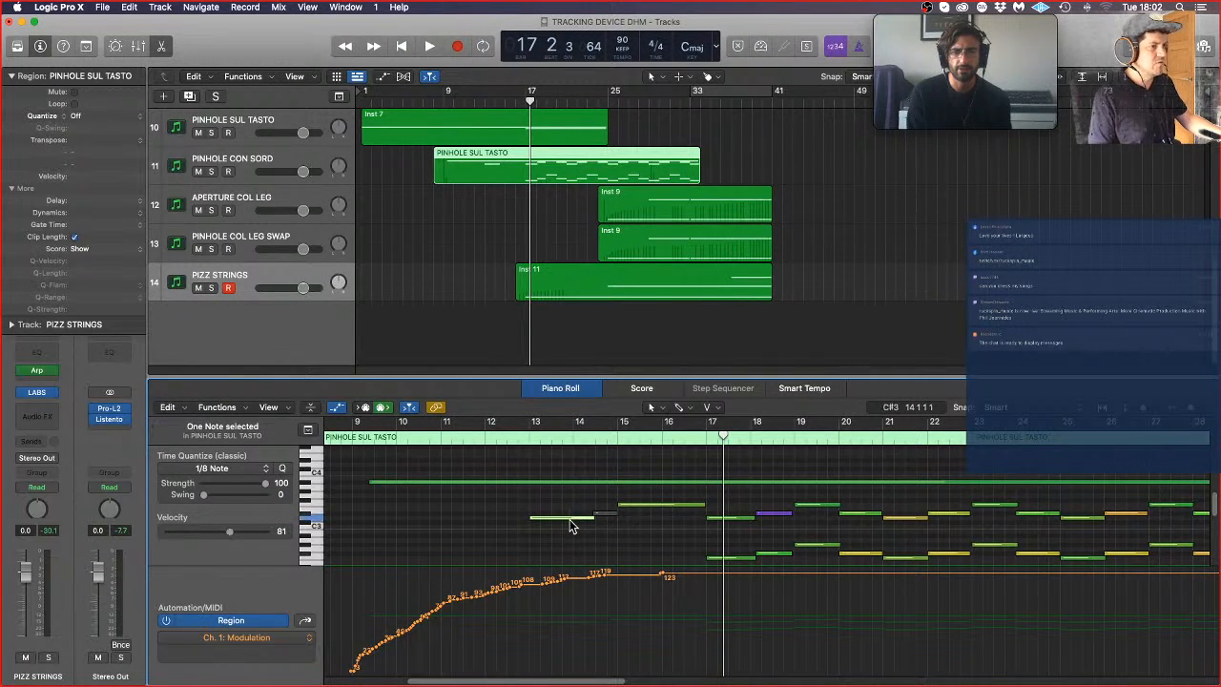
pyautogui.doubleClick(372, 447)
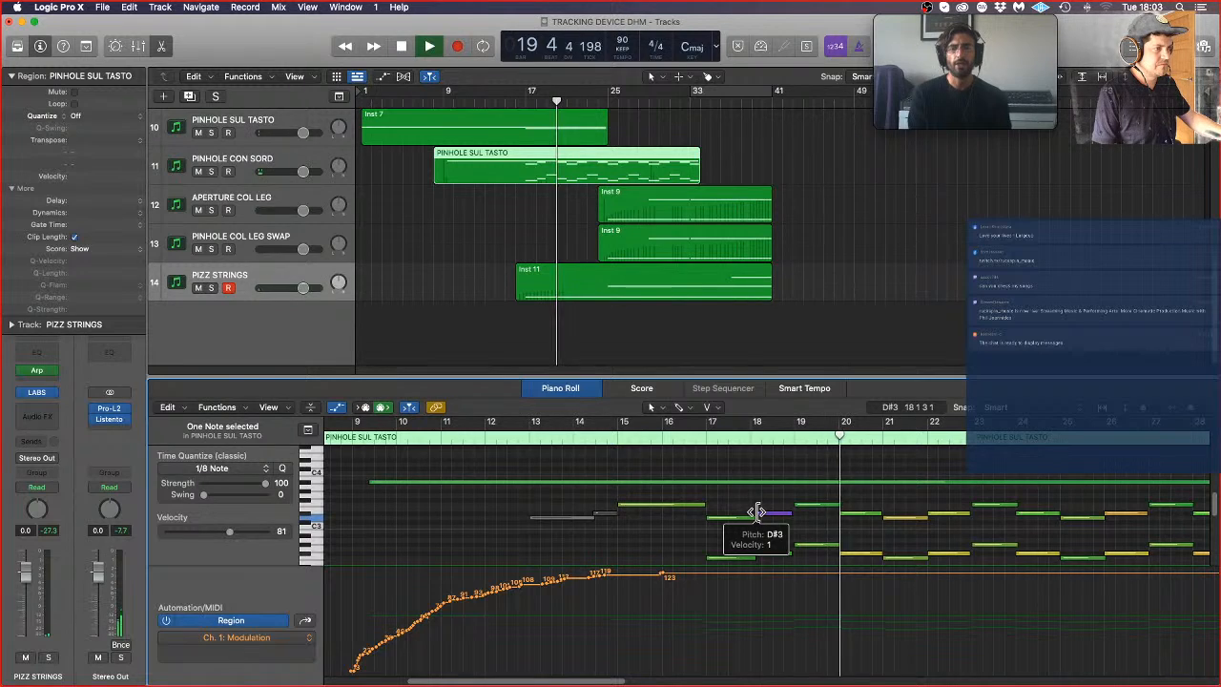
pyautogui.press('space')
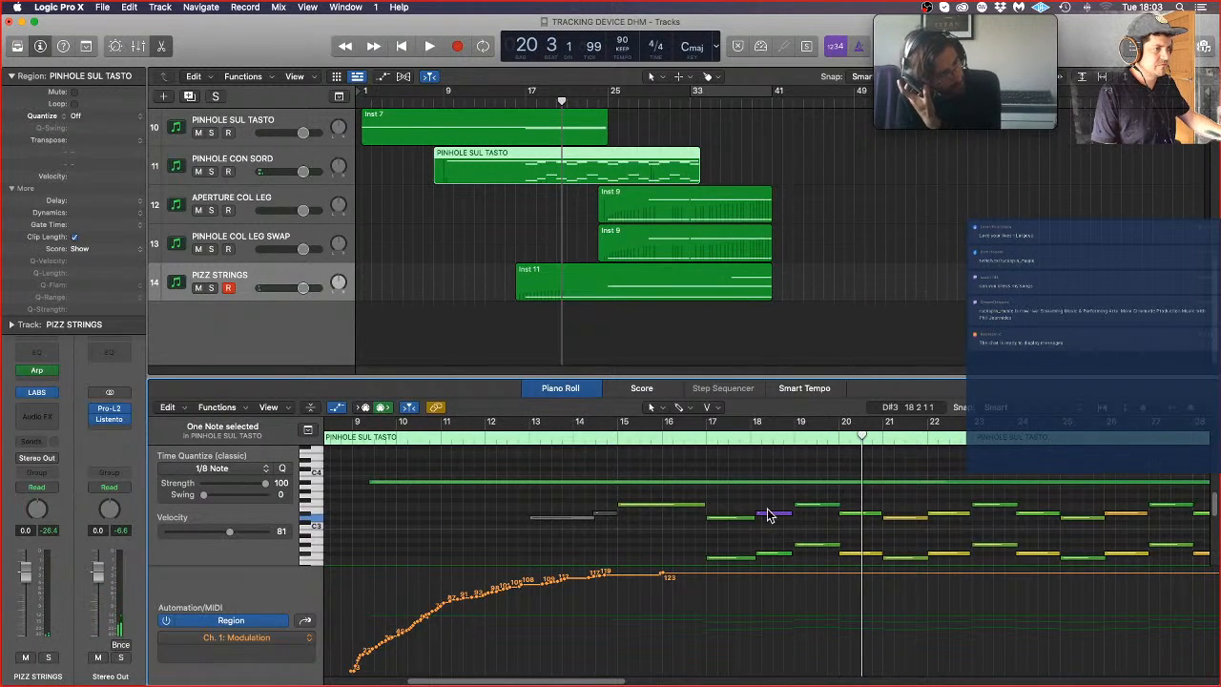
pyautogui.moveTo(757, 513); pyautogui.dragTo(754, 507)
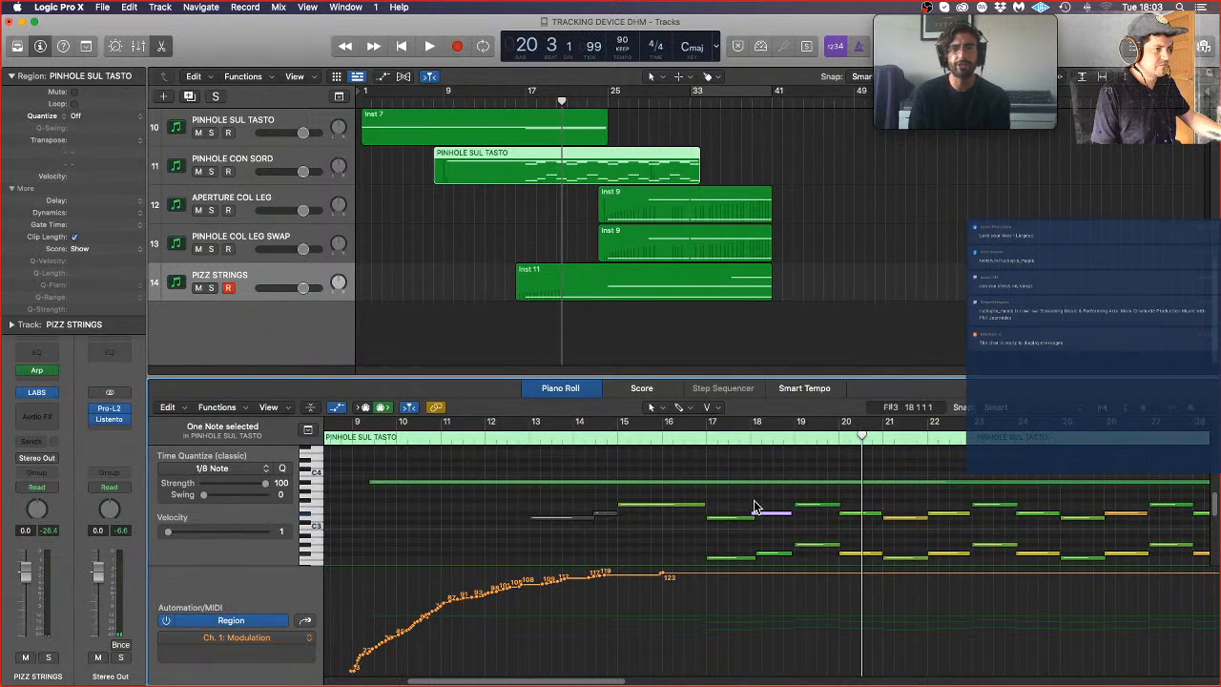
# Step: Lower the PINHOLE SUL TASTO track's volume to -4.1 dB and start playback from the beginning of the song
pyautogui.scroll(2, 756, 160)
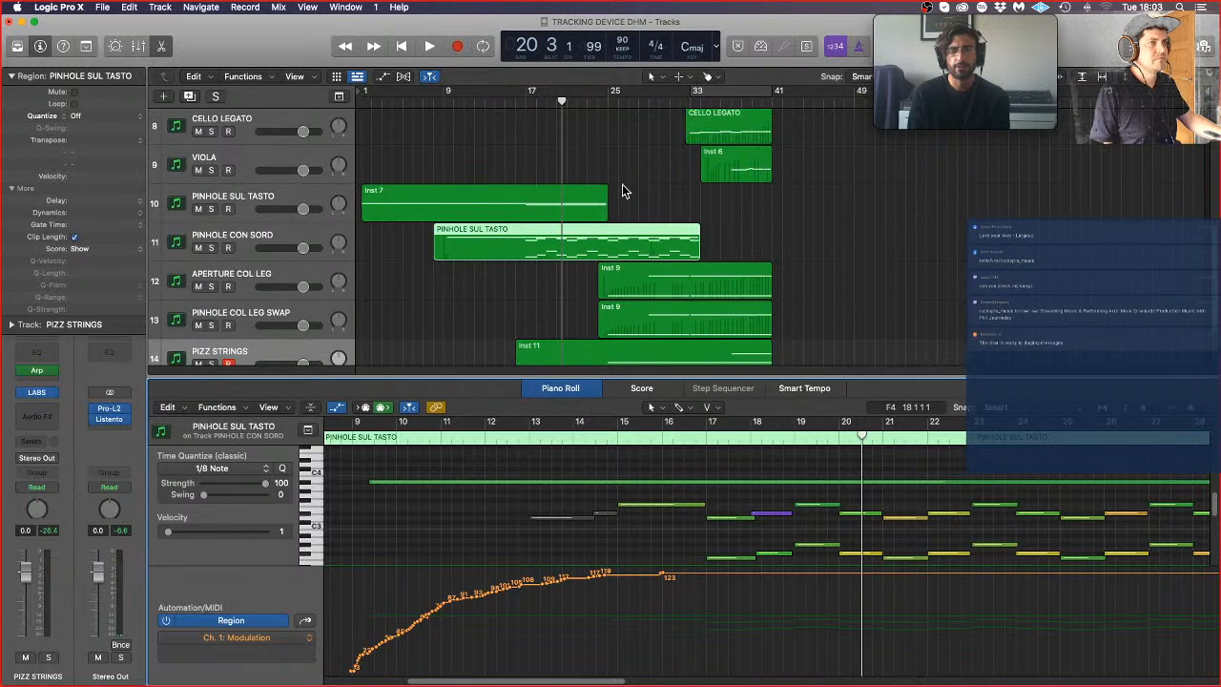
pyautogui.click(263, 217)
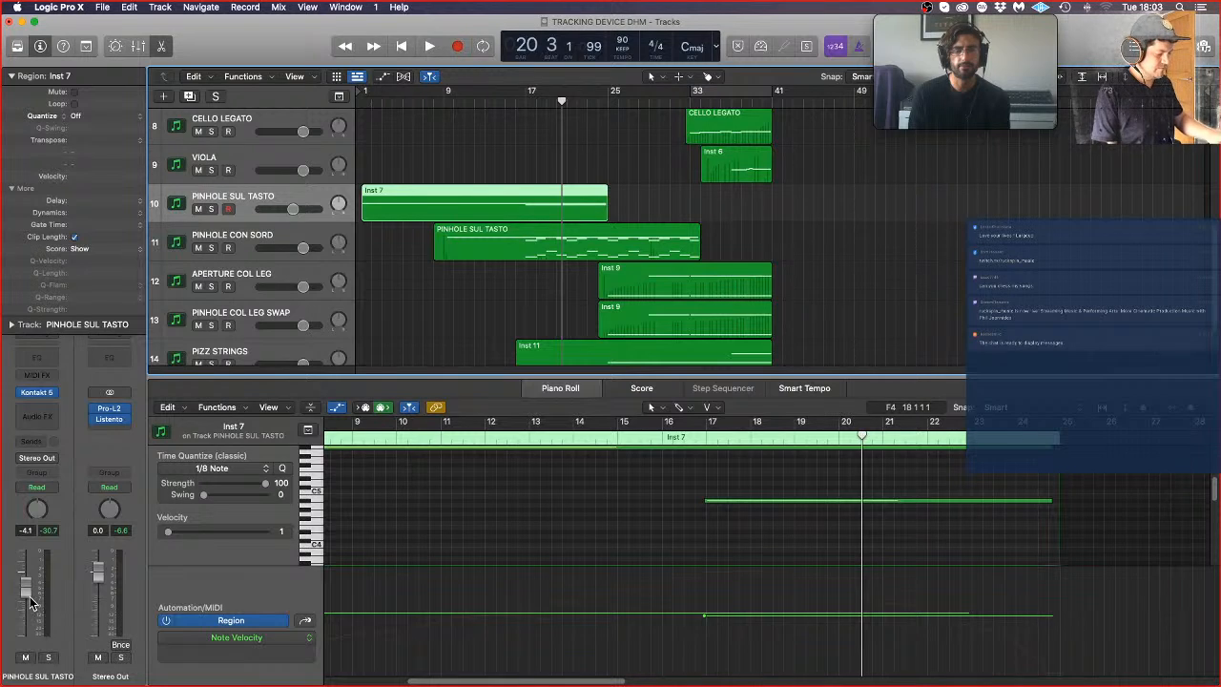
pyautogui.press('Return')
pyautogui.press('space')
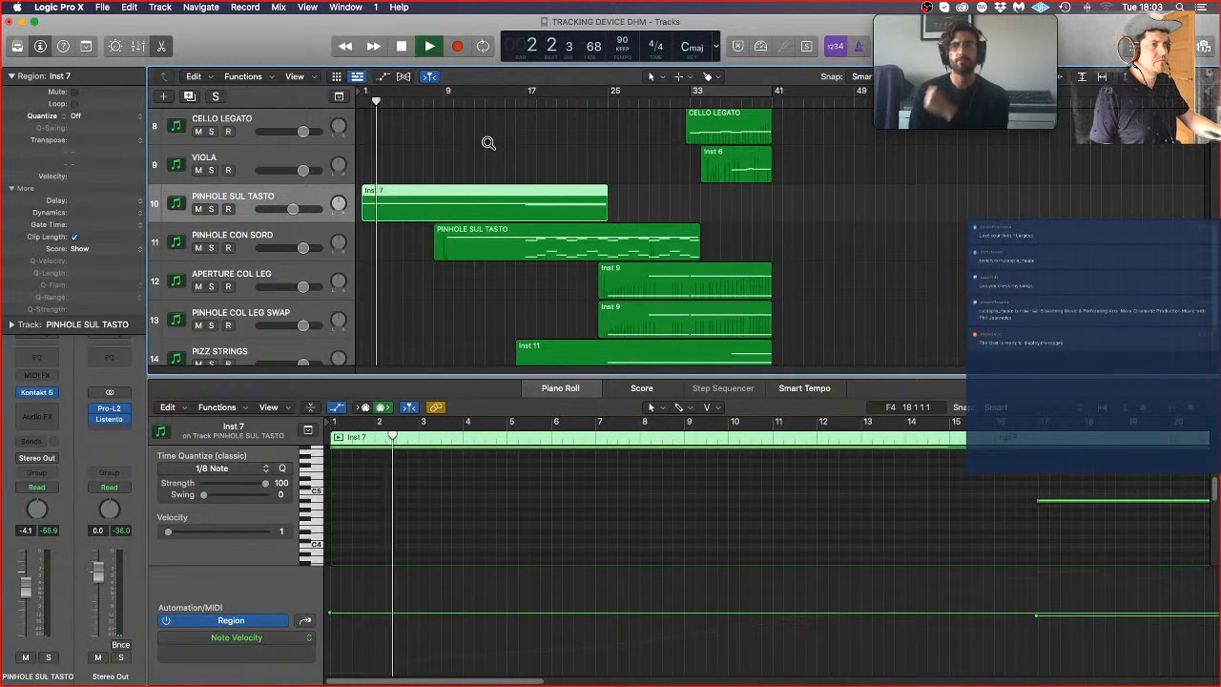
# Step: Listen through the whole arrangement, close the PINHOLE SUL TASTO Kontakt window, and deselect the regions
pyautogui.scroll(-6, 489, 142)
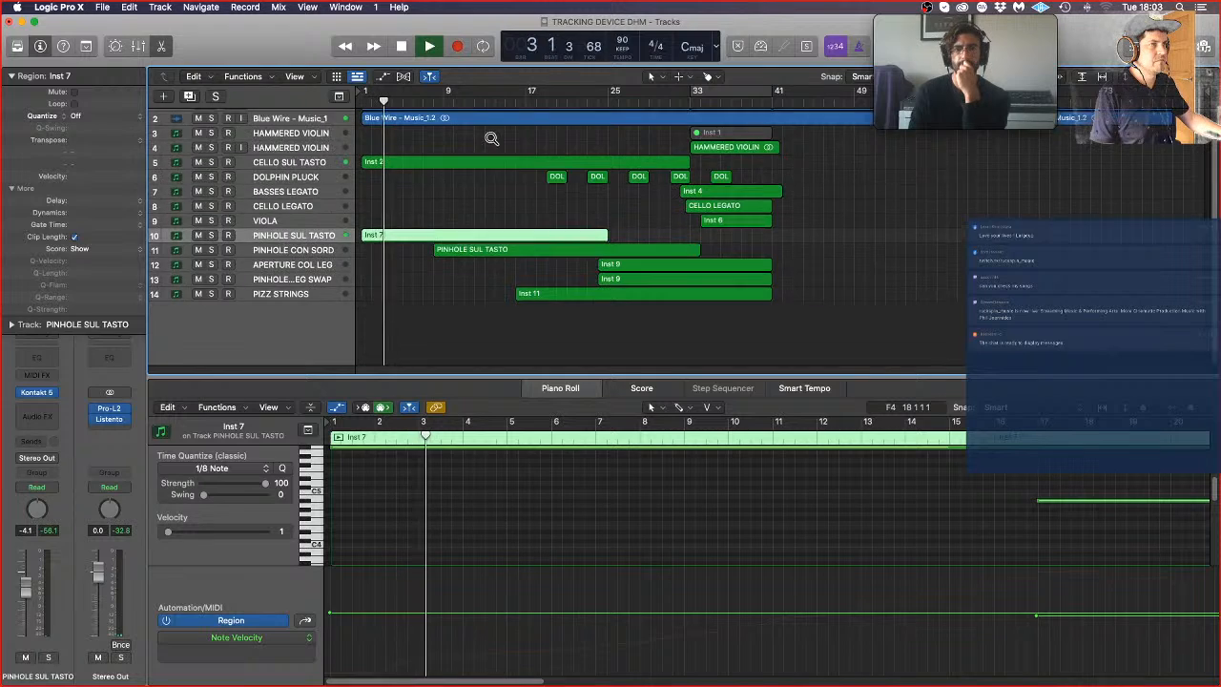
pyautogui.scroll(-3, 492, 138)
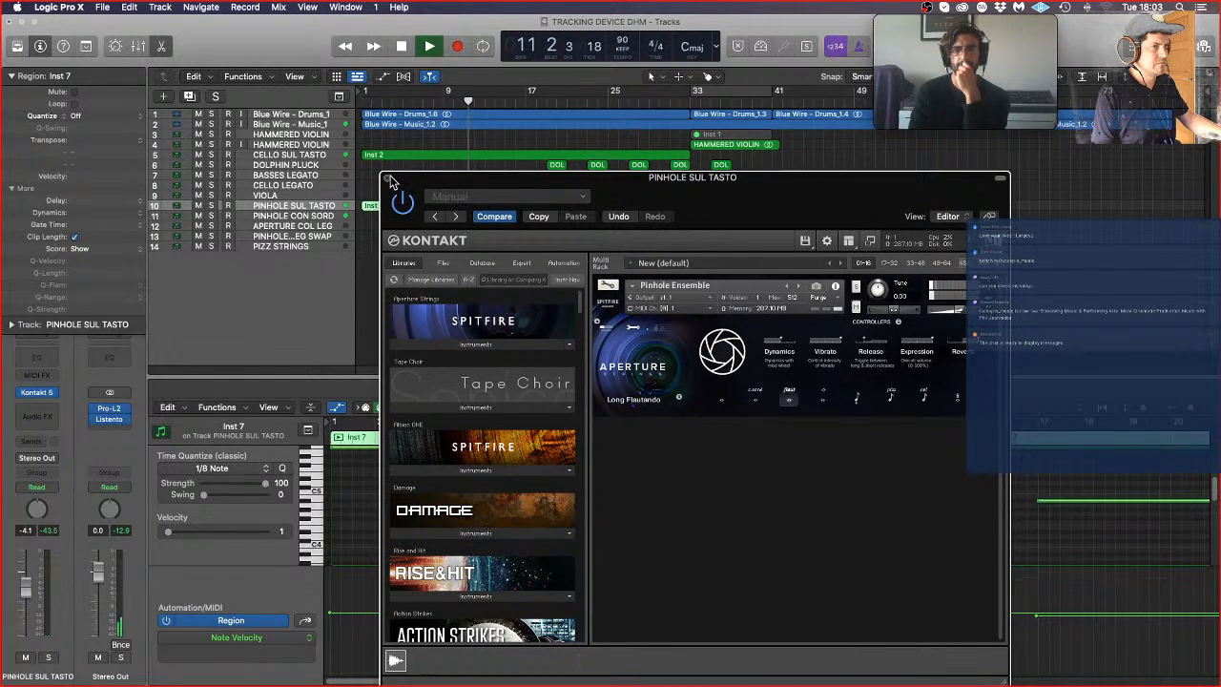
pyautogui.click(387, 178)
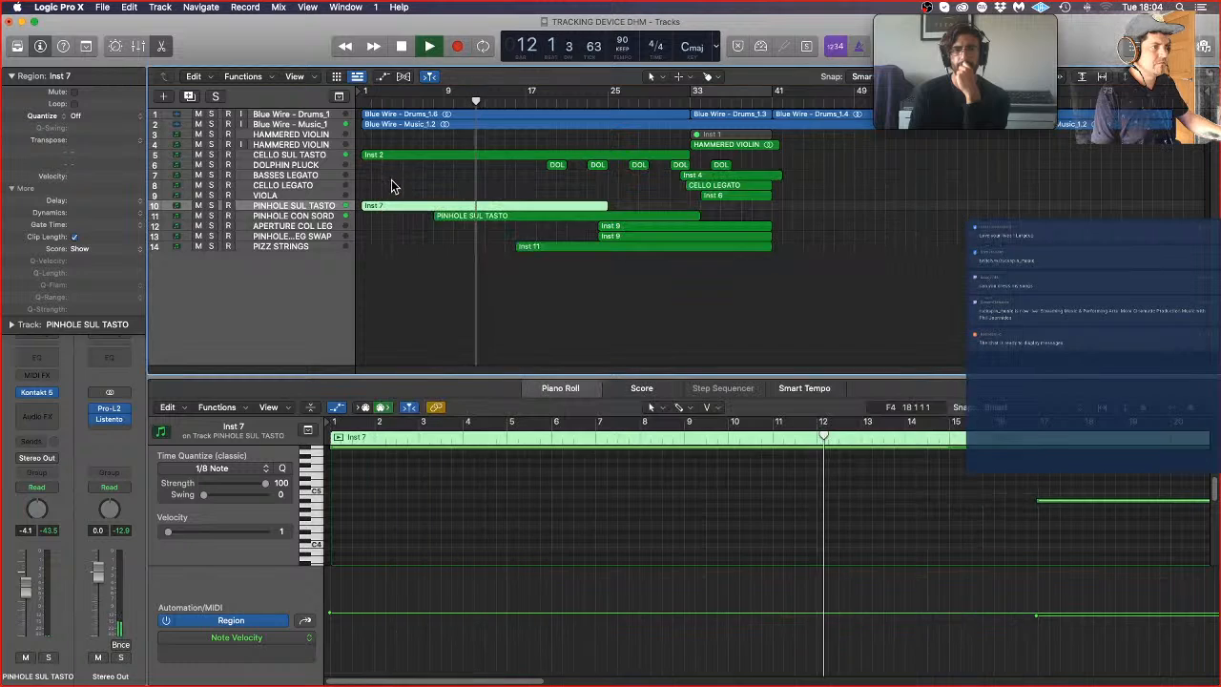
pyautogui.click(766, 293)
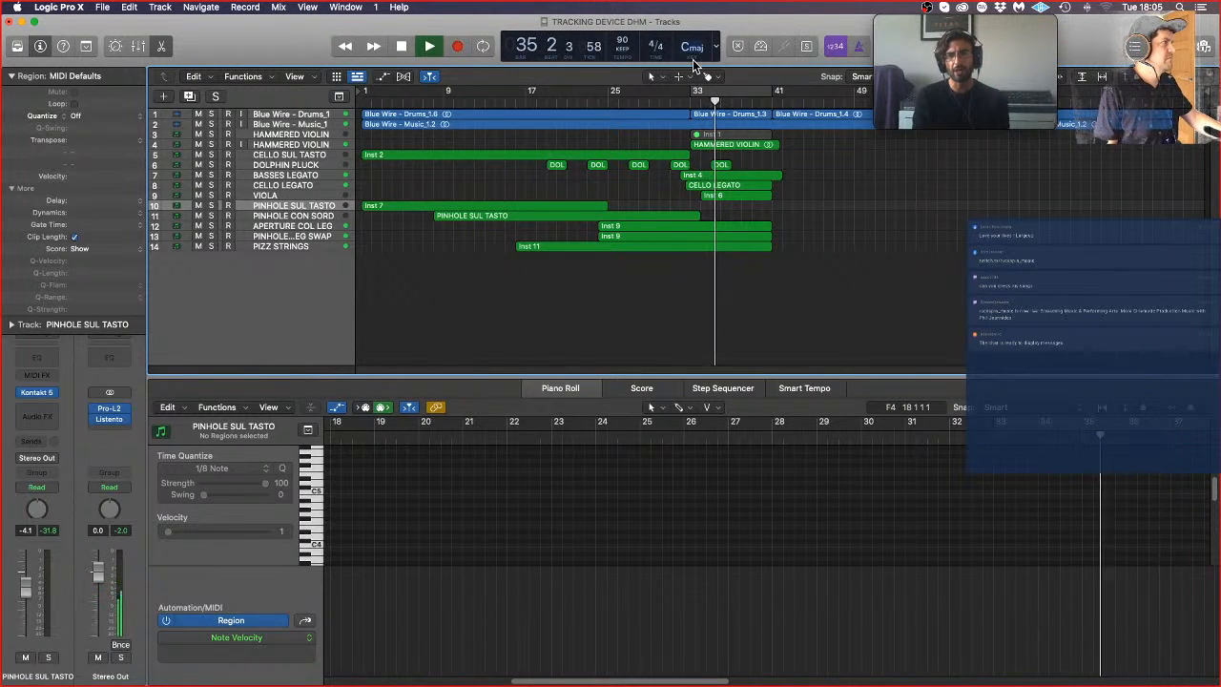
# Step: Open the HAMMERED VIOLIN audio region at bar 33 and inspect its waveform up close during playback
pyautogui.click(734, 143)
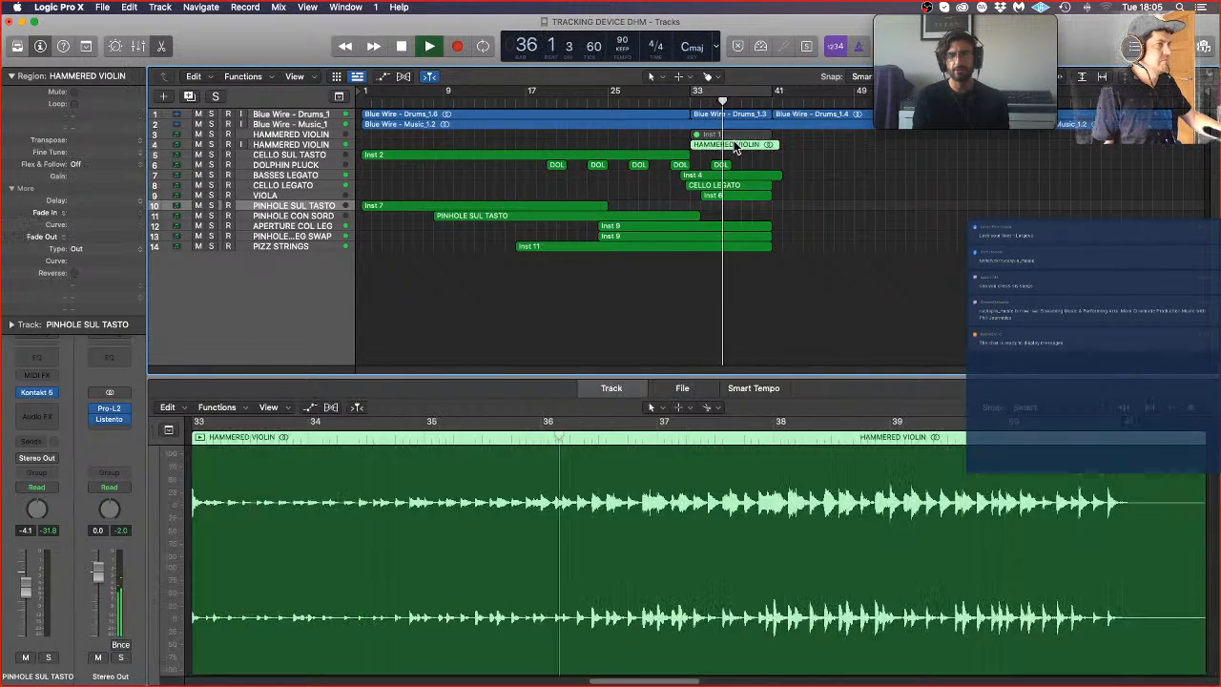
pyautogui.press('super+Down')
pyautogui.press('super+Down')
pyautogui.press('super+Down')
pyautogui.press('super+Down')
pyautogui.press('super+Down')
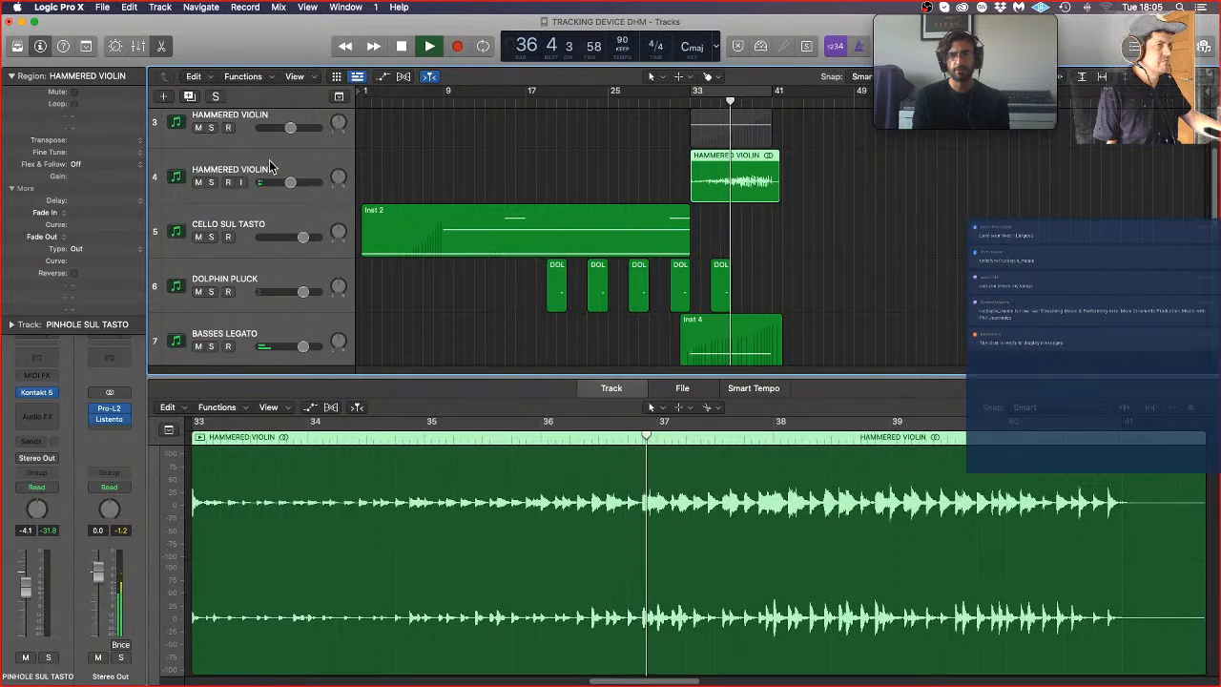
pyautogui.hotkey('ctrl', 'alt', 'Right')
pyautogui.hotkey('ctrl', 'alt', 'Right')
pyautogui.hotkey('ctrl', 'alt', 'Right')
pyautogui.hotkey('ctrl', 'alt', 'Right')
pyautogui.hotkey('ctrl', 'alt', 'Right')
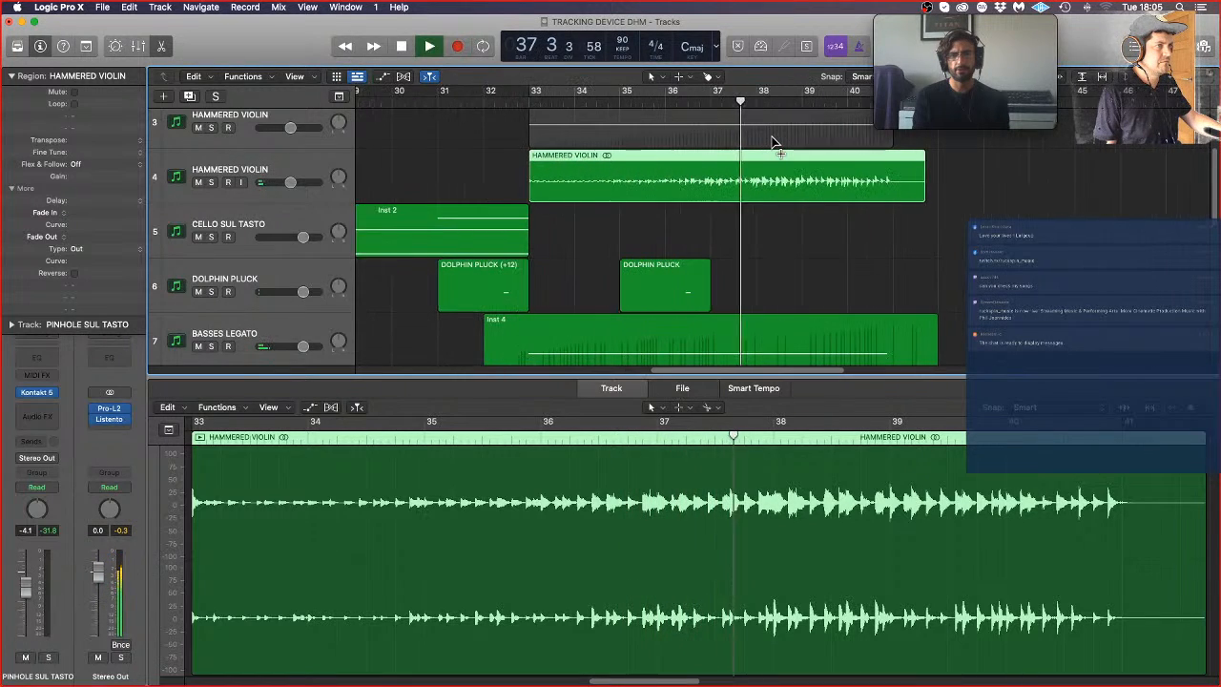
# Step: Add a fade-in of 692 to the HAMMERED VIOLIN audio region and audition its entry from just before bar 33
pyautogui.click(506, 170)
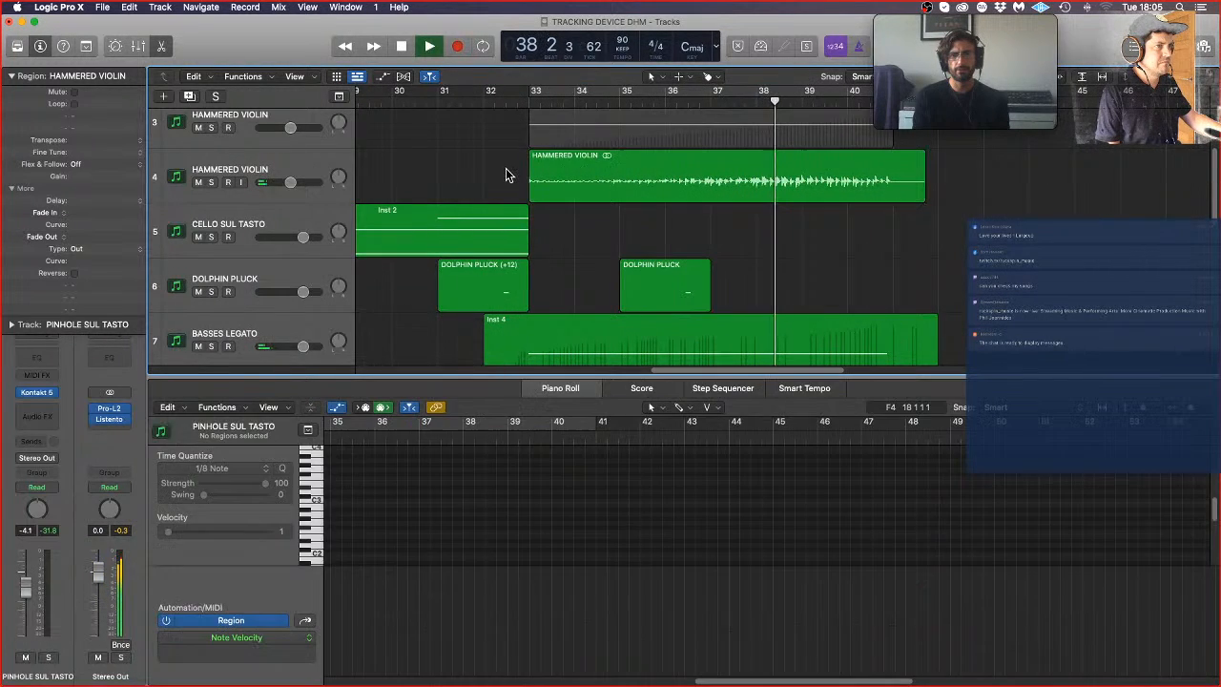
pyautogui.click(578, 170)
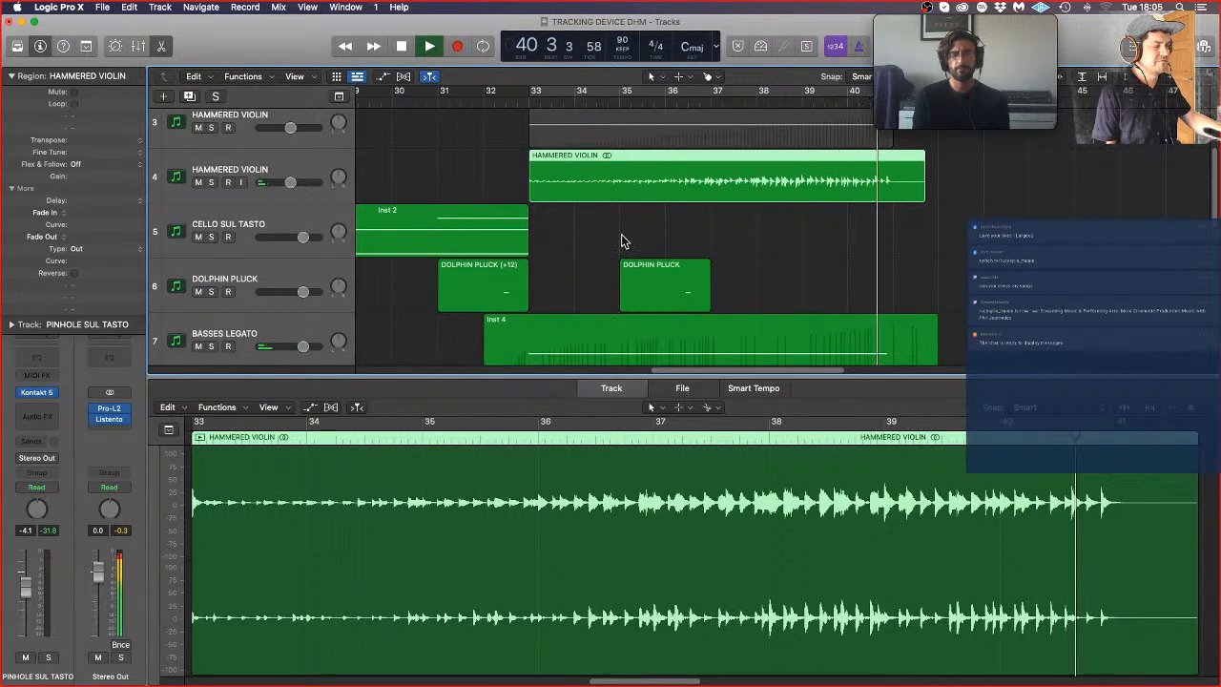
pyautogui.press('space')
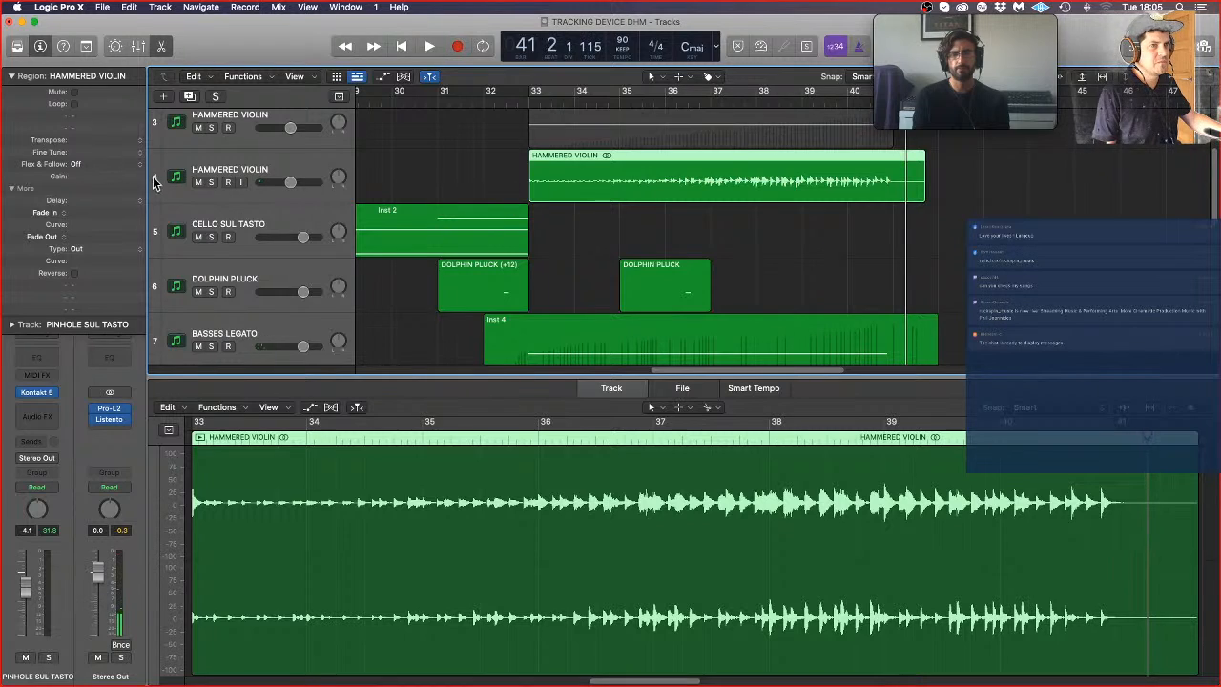
pyautogui.moveTo(107, 128); pyautogui.dragTo(123, 35)
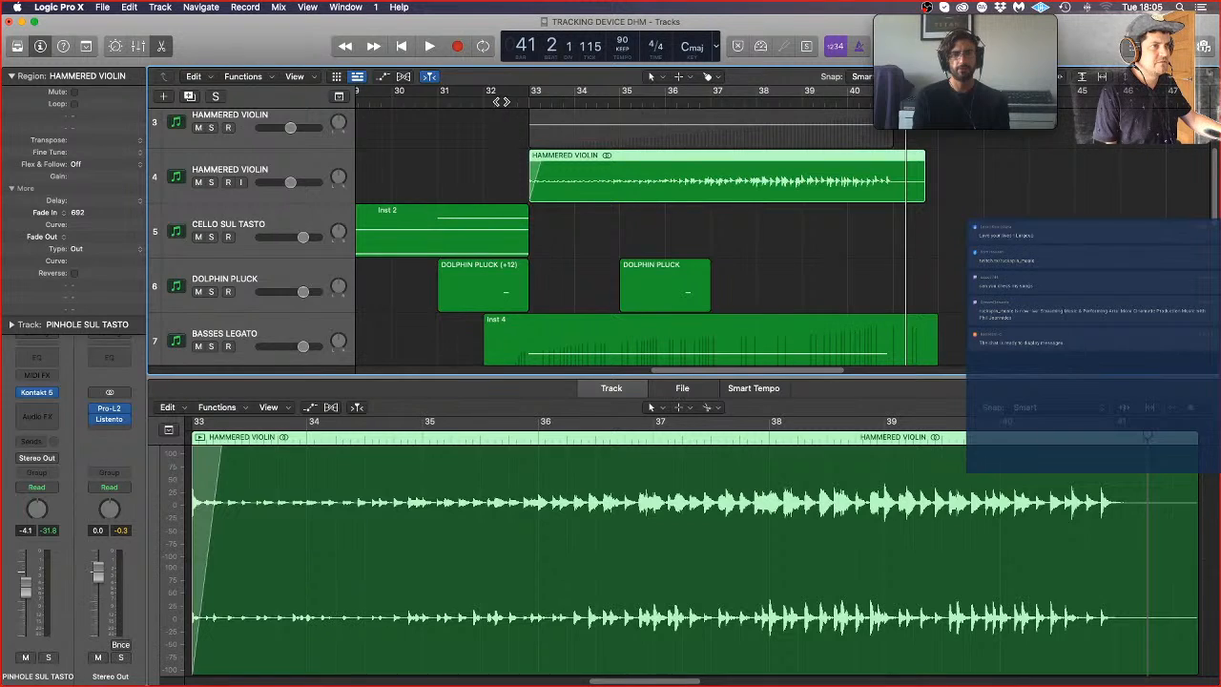
pyautogui.doubleClick(500, 101)
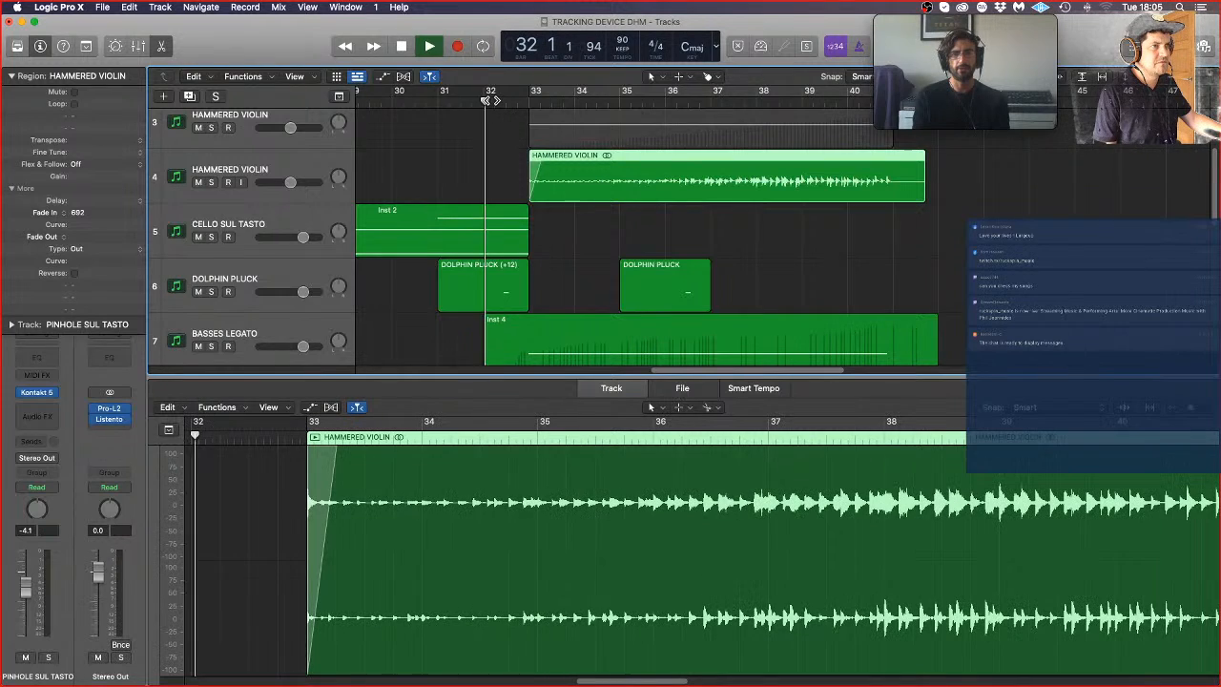
pyautogui.click(595, 233)
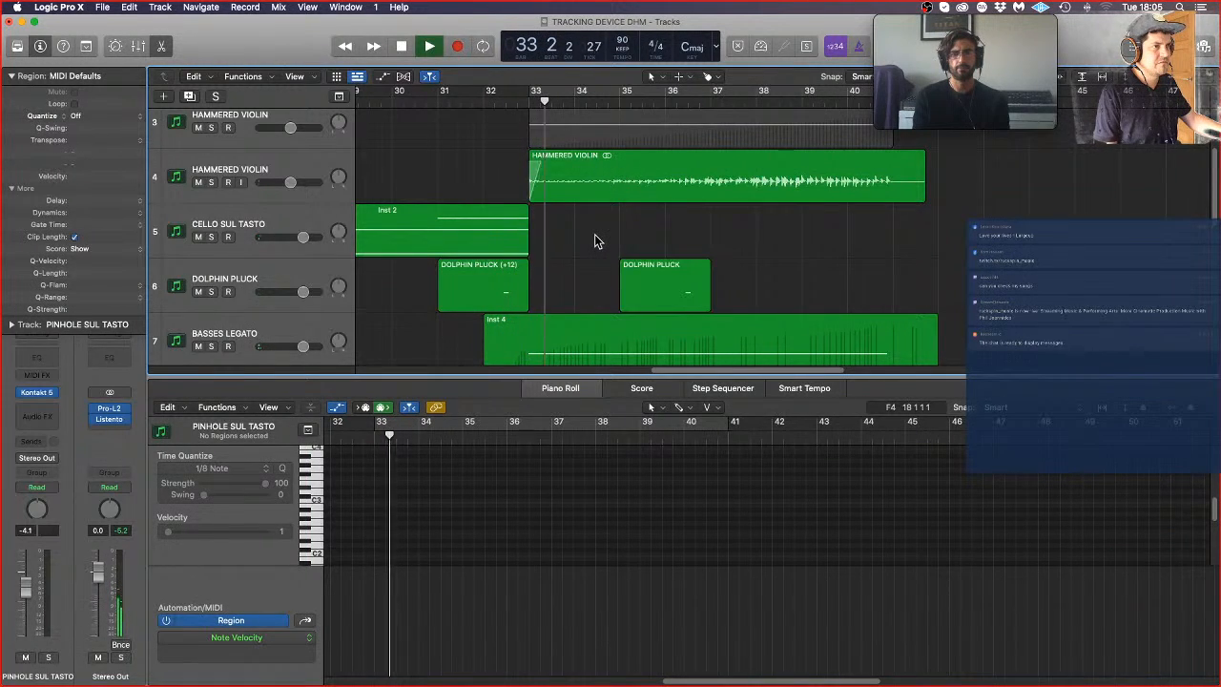
pyautogui.press('space')
# Step: Set the fade-in of the HAMMERED VIOLIN audio region to 306
pyautogui.press('super+Right')
pyautogui.press('super+Right')
pyautogui.press('super+Right')
pyautogui.press('super+Right')
pyautogui.press('super+Right')
pyautogui.press('super+Right')
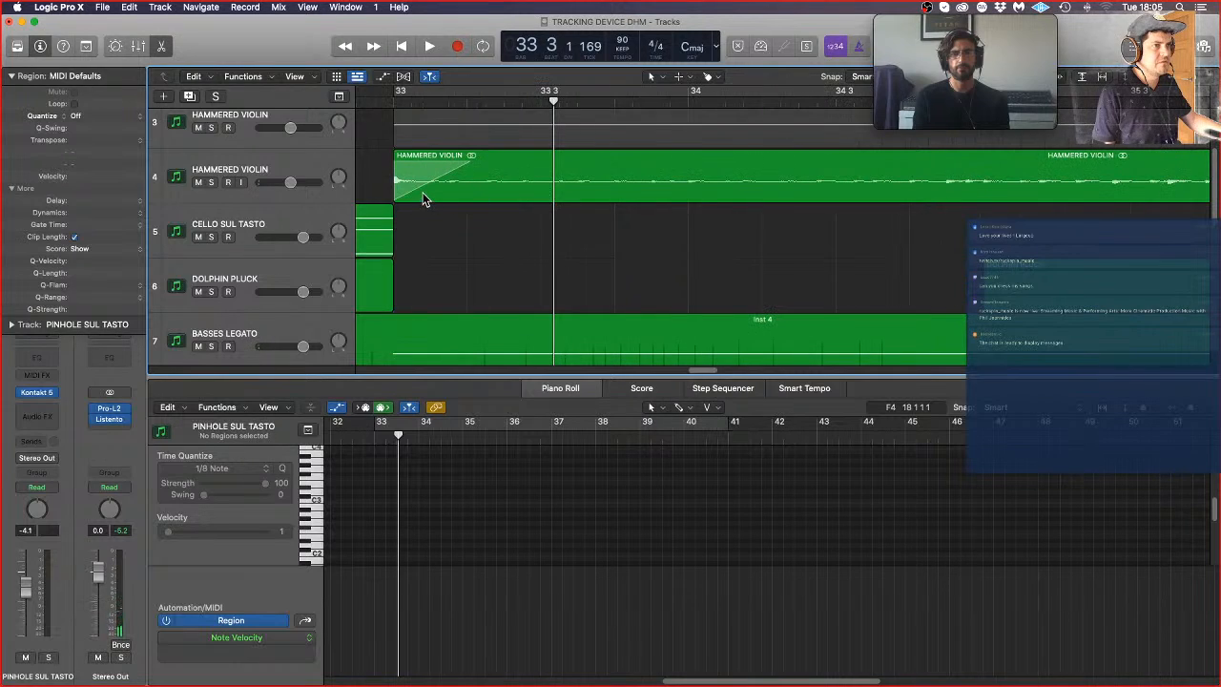
pyautogui.moveTo(399, 194); pyautogui.dragTo(432, 194)
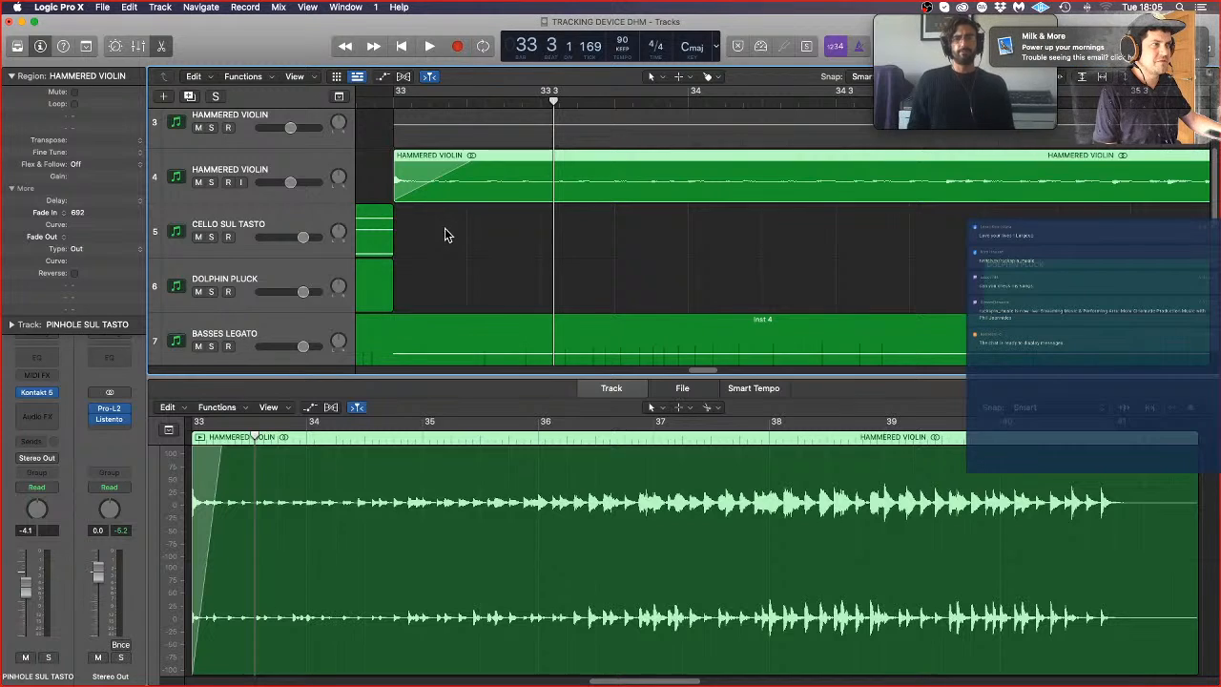
pyautogui.press('super+z')
pyautogui.click(495, 187)
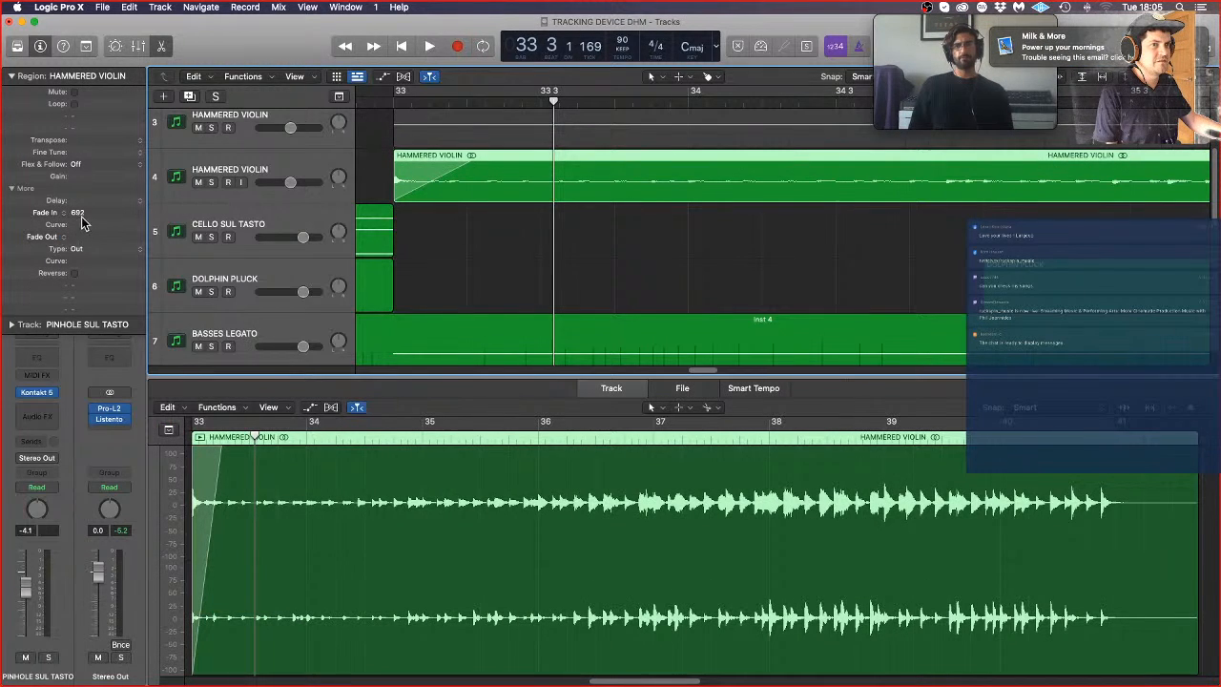
pyautogui.moveTo(140, 513); pyautogui.dragTo(145, 679)
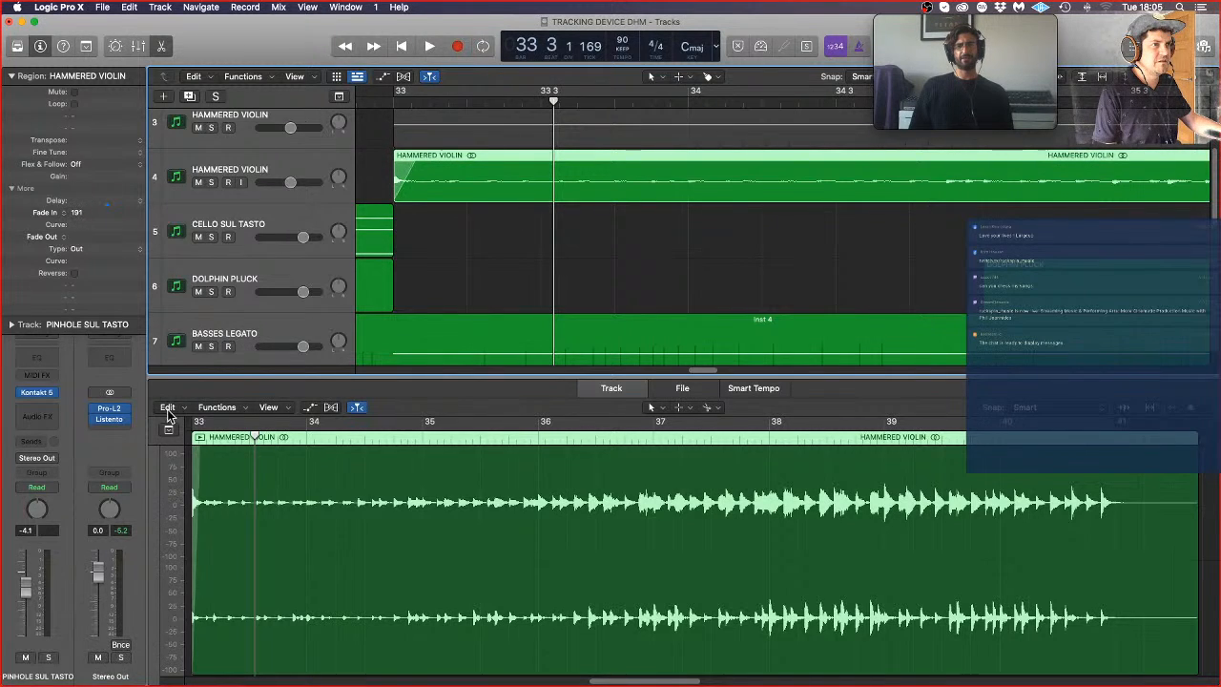
pyautogui.scroll(-8, 444, 232)
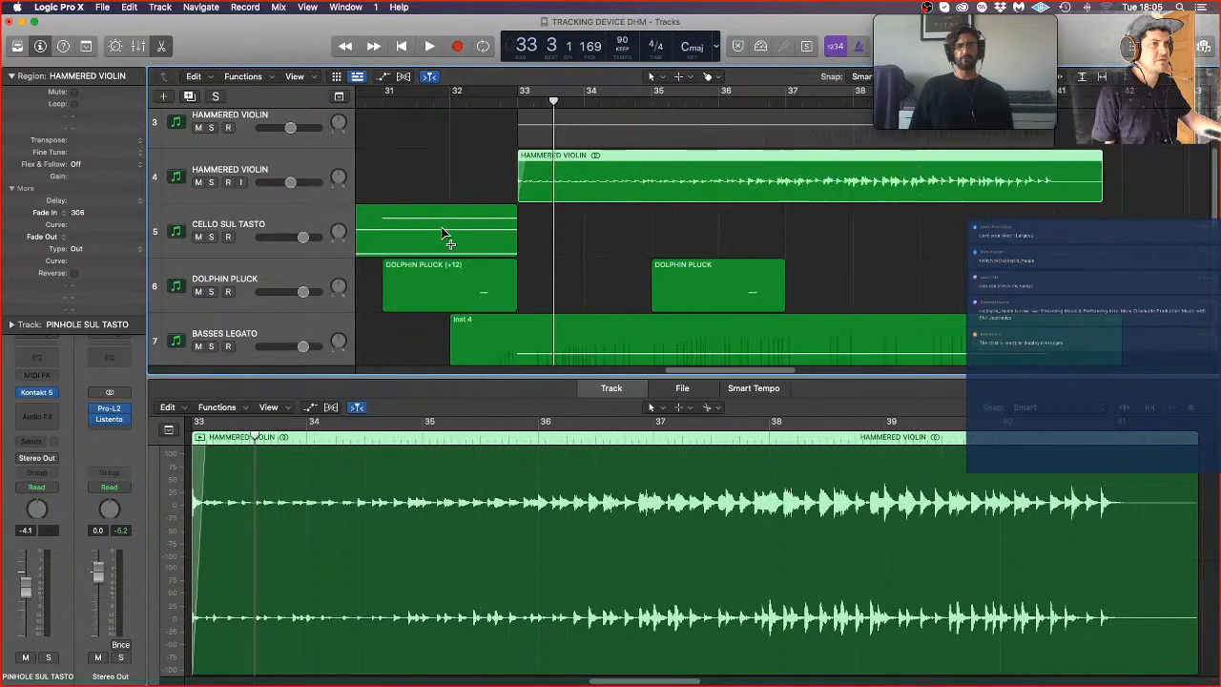
# Step: Play the transition into bar 33 from about bar 31 to check the hammered violin's entry, and stop playback
pyautogui.doubleClick(429, 102)
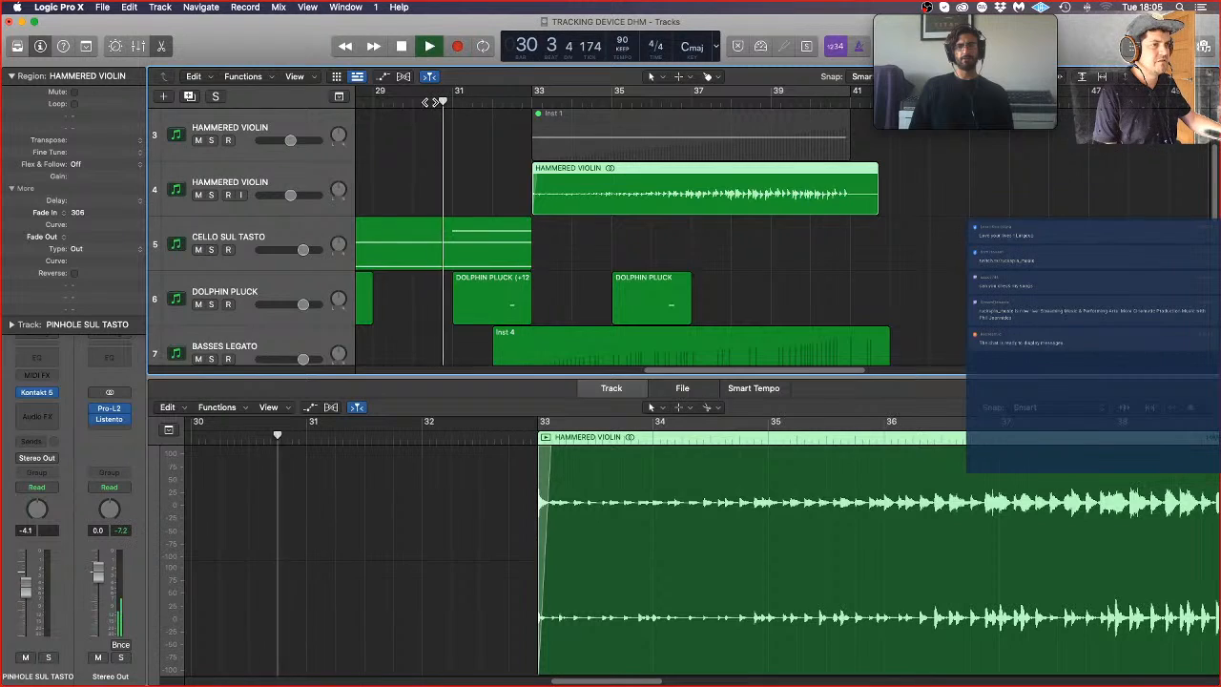
pyautogui.click(578, 246)
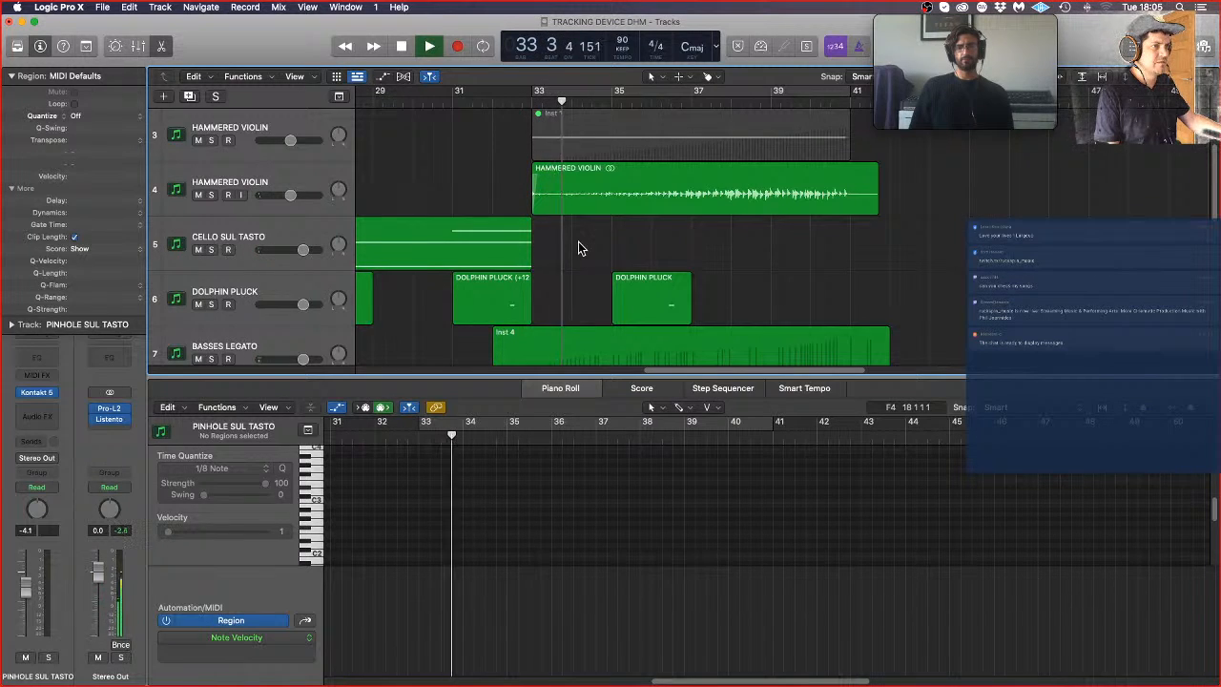
pyautogui.press('z')
pyautogui.press('space')
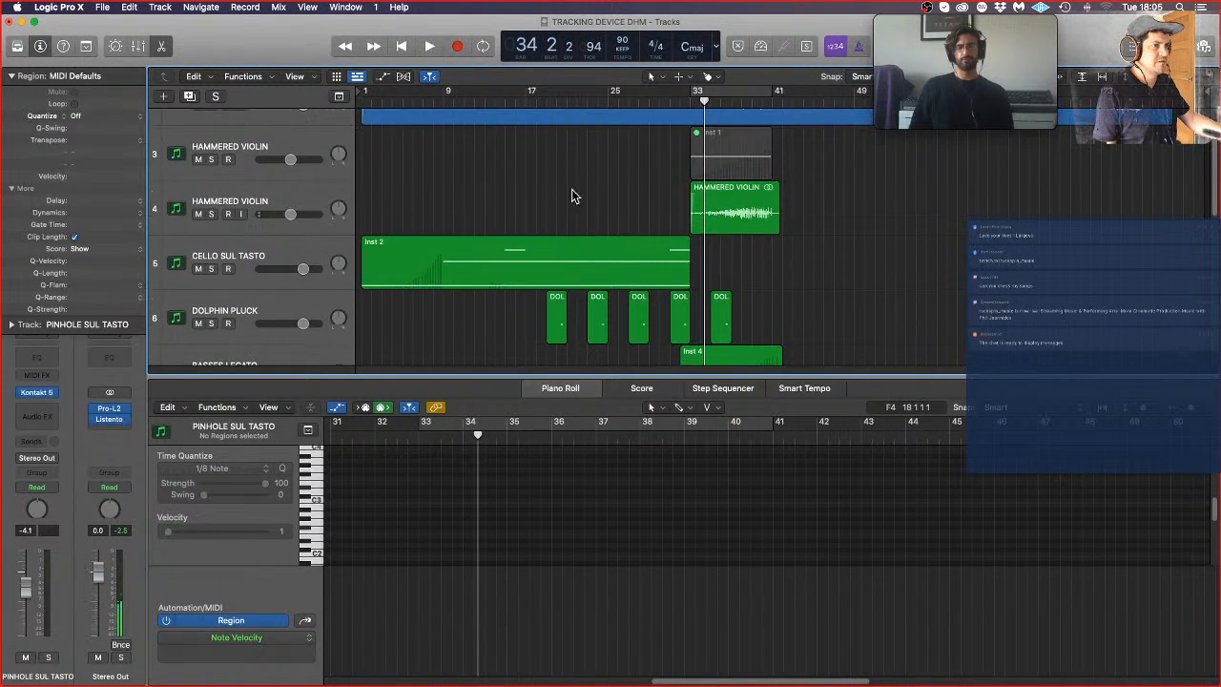
# Step: Play the arrangement from about bar 8 and from bar 16, shrinking the track heights to view all layers together
pyautogui.scroll(-5, 571, 189)
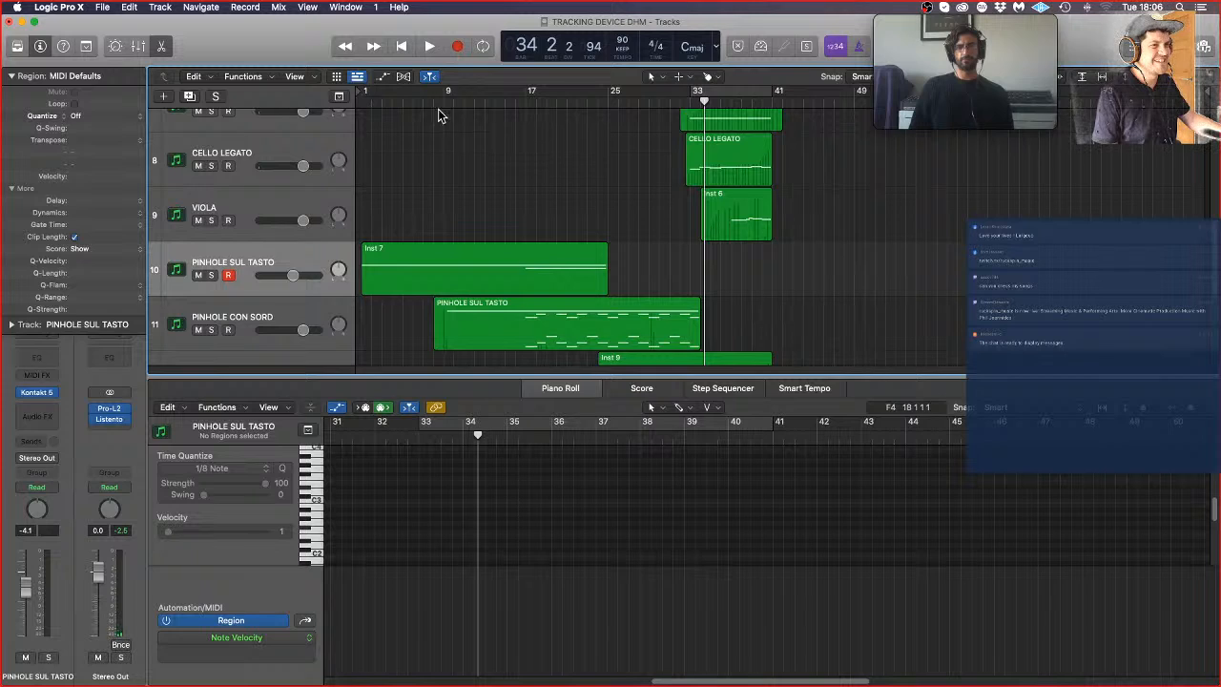
pyautogui.doubleClick(430, 102)
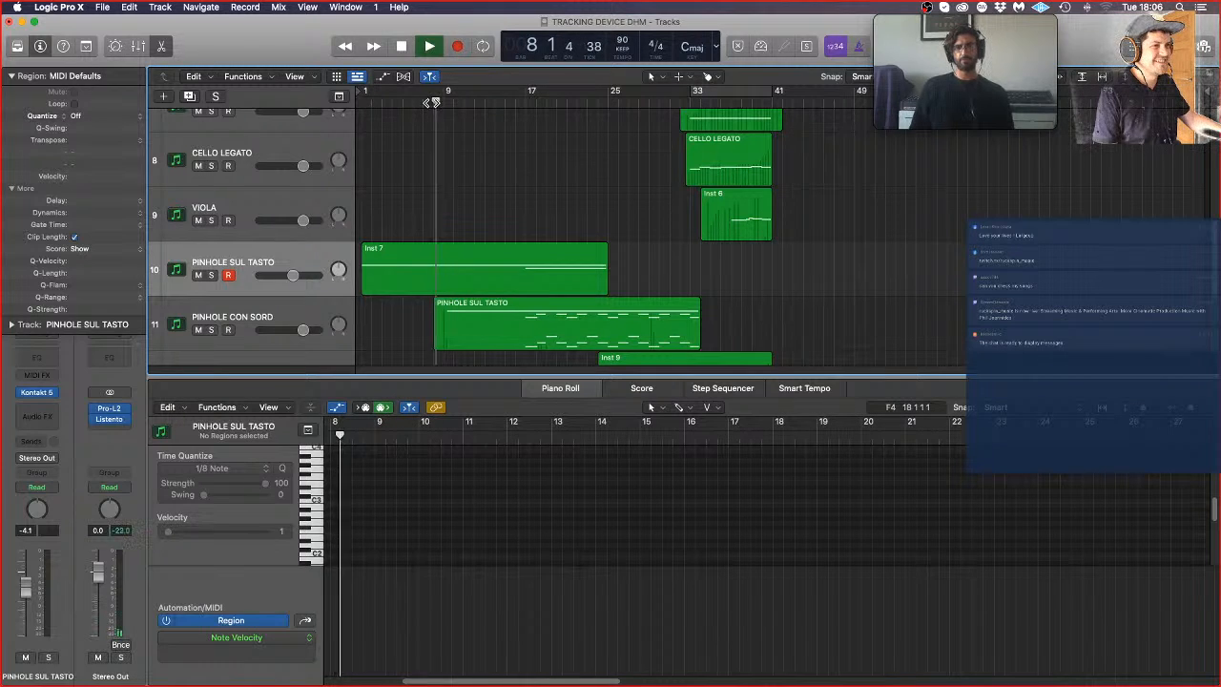
pyautogui.scroll(-4, 614, 263)
pyautogui.scroll(-1, 615, 263)
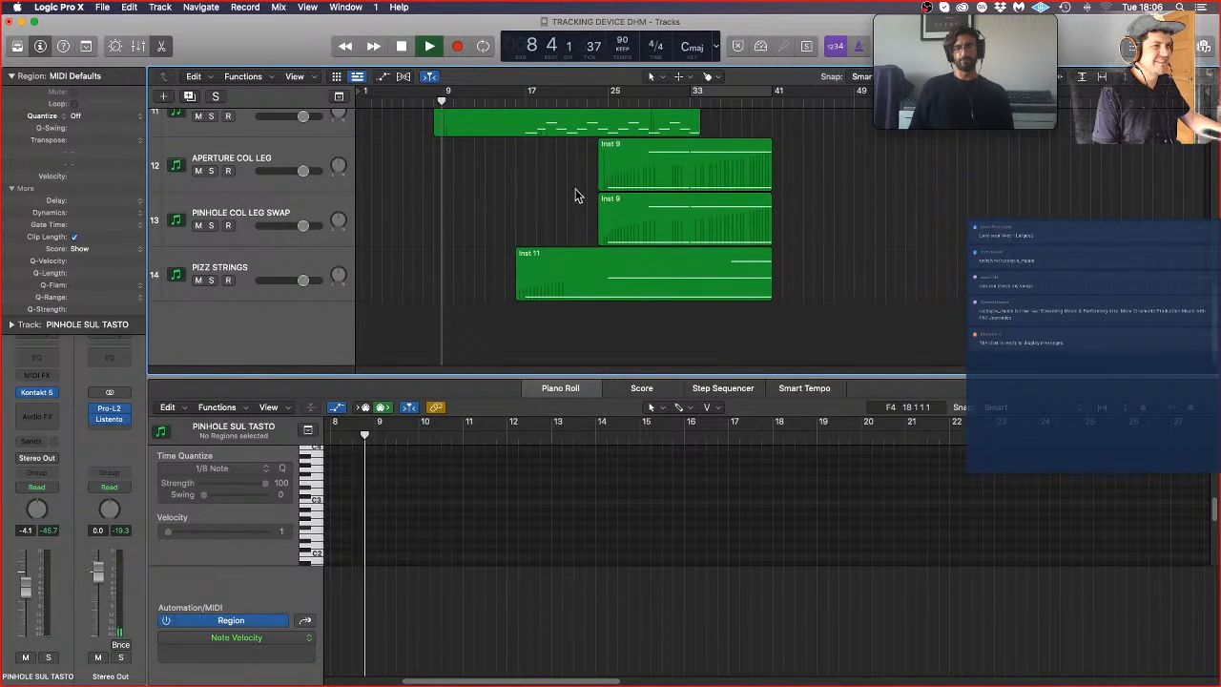
pyautogui.click(520, 102)
pyautogui.scroll(6, 728, 194)
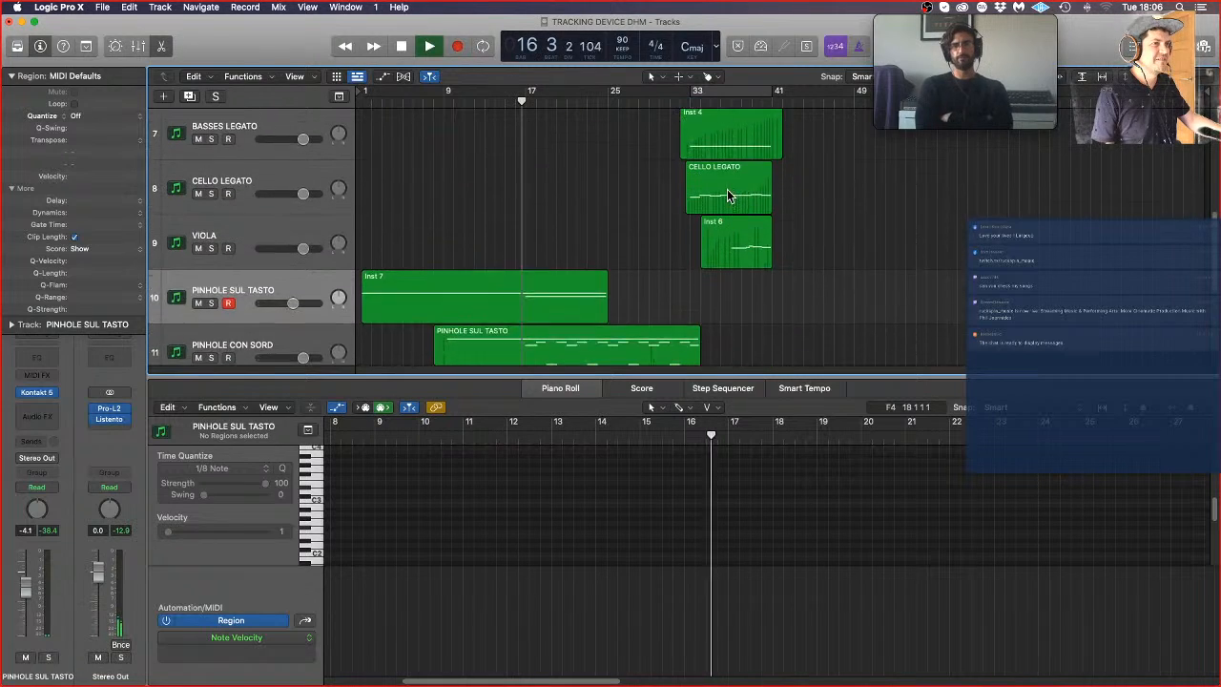
pyautogui.scroll(4, 733, 196)
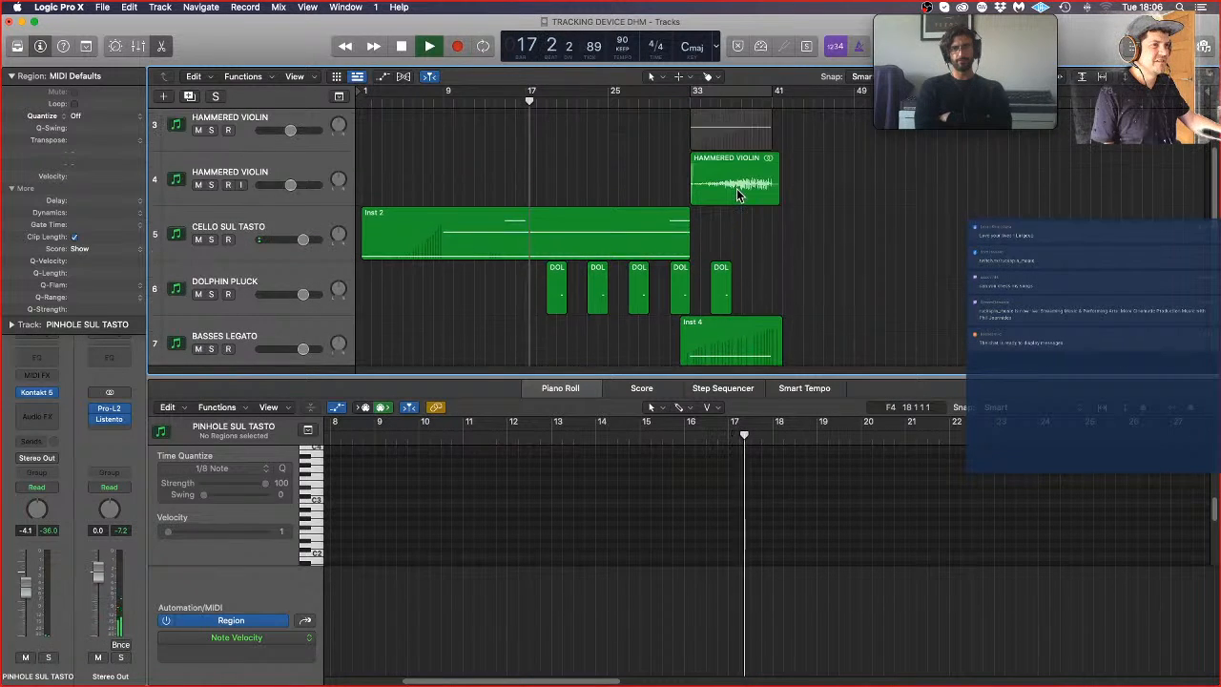
pyautogui.press('super+Up')
pyautogui.press('super+Up')
pyautogui.press('super+Up')
pyautogui.press('super+Up')
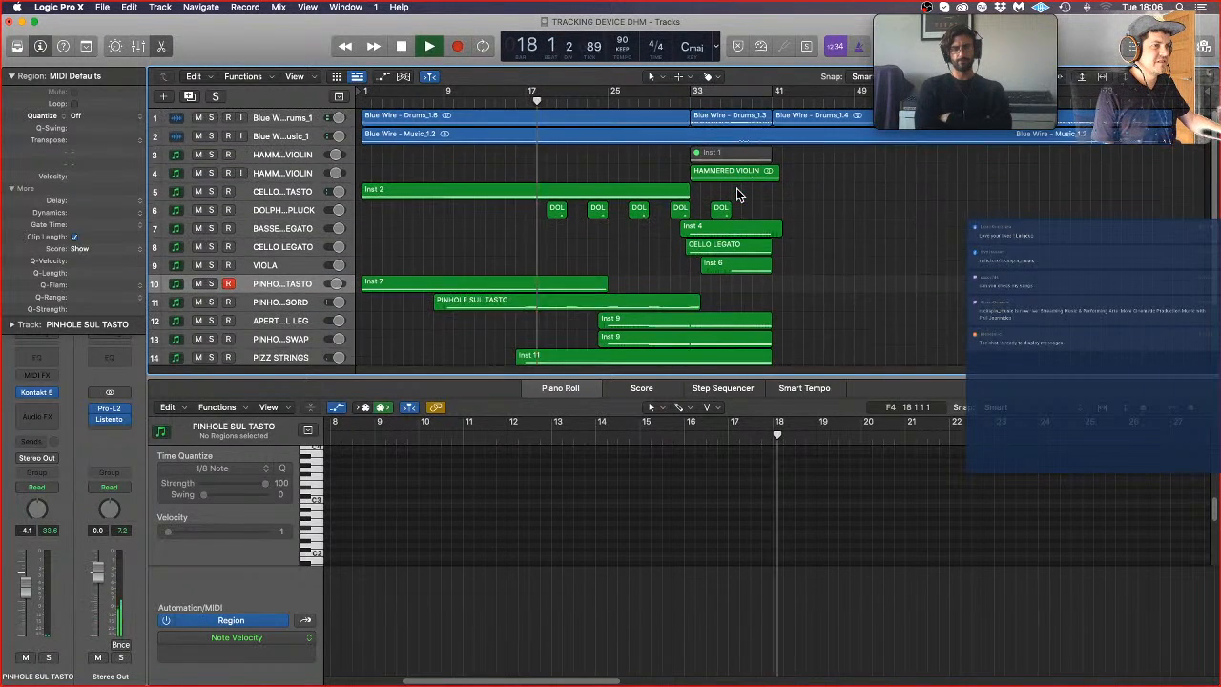
pyautogui.scroll(-3, 736, 197)
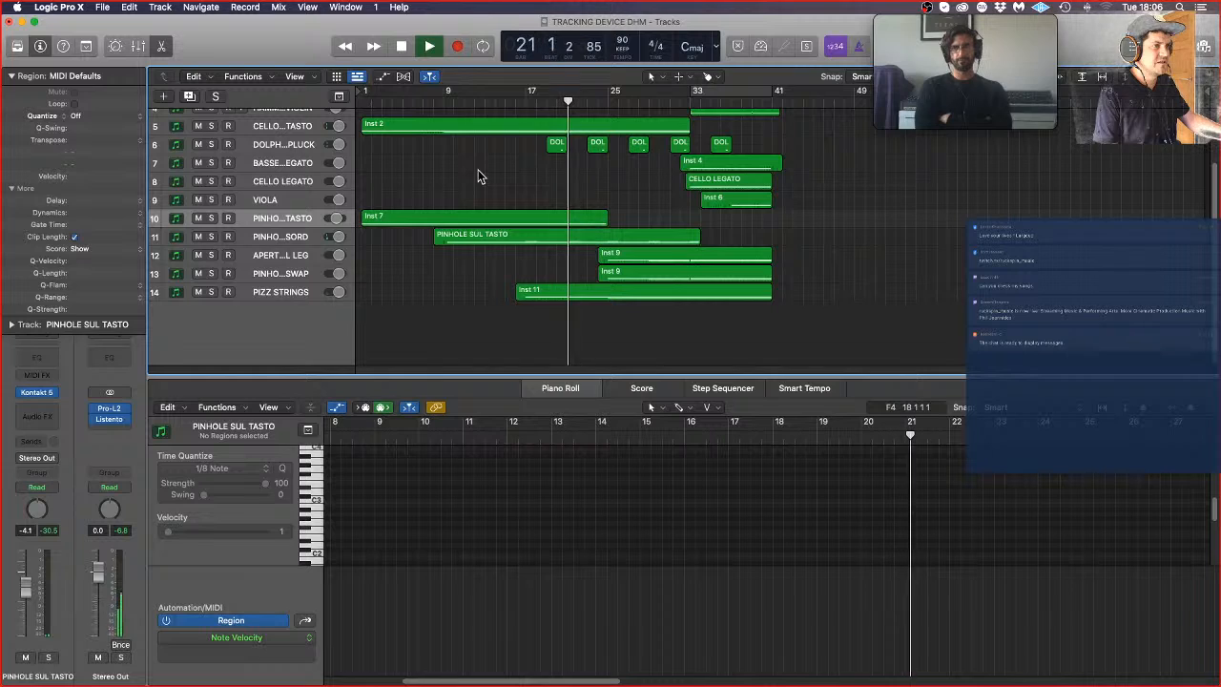
# Step: Shorten the long sustained top note in the PINHOLE CON SORD track's region so that it ends at bar 25
pyautogui.click(290, 235)
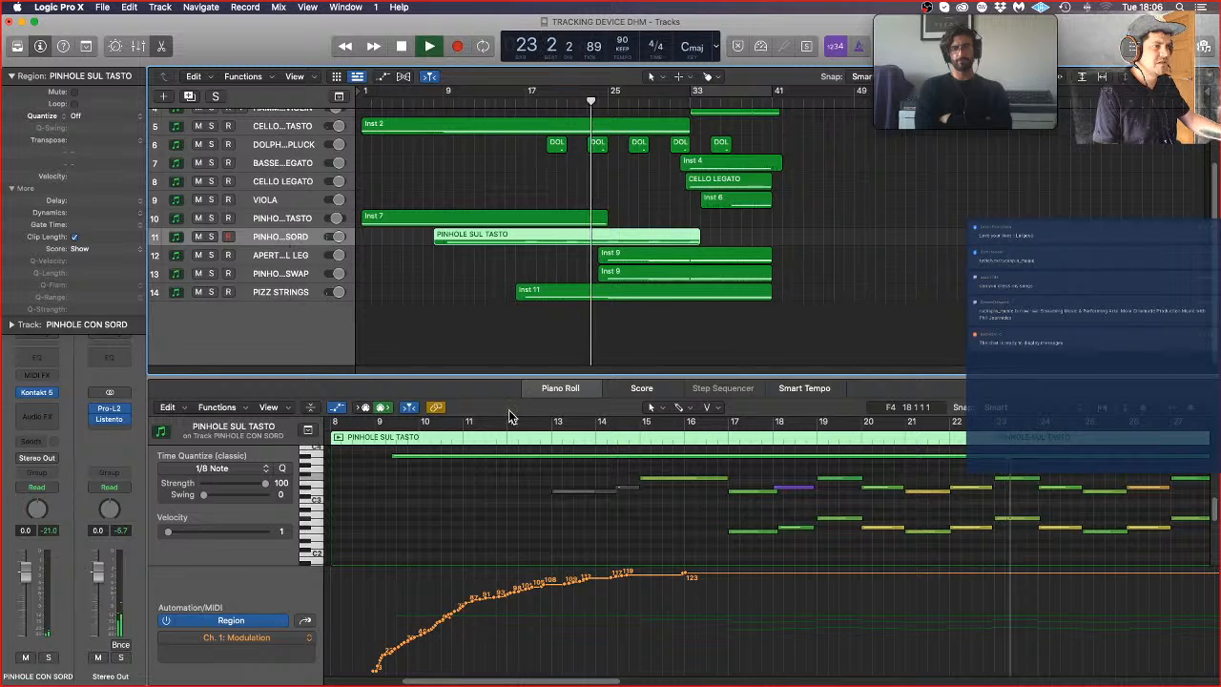
pyautogui.scroll(-5, 942, 499)
pyautogui.scroll(-3, 939, 497)
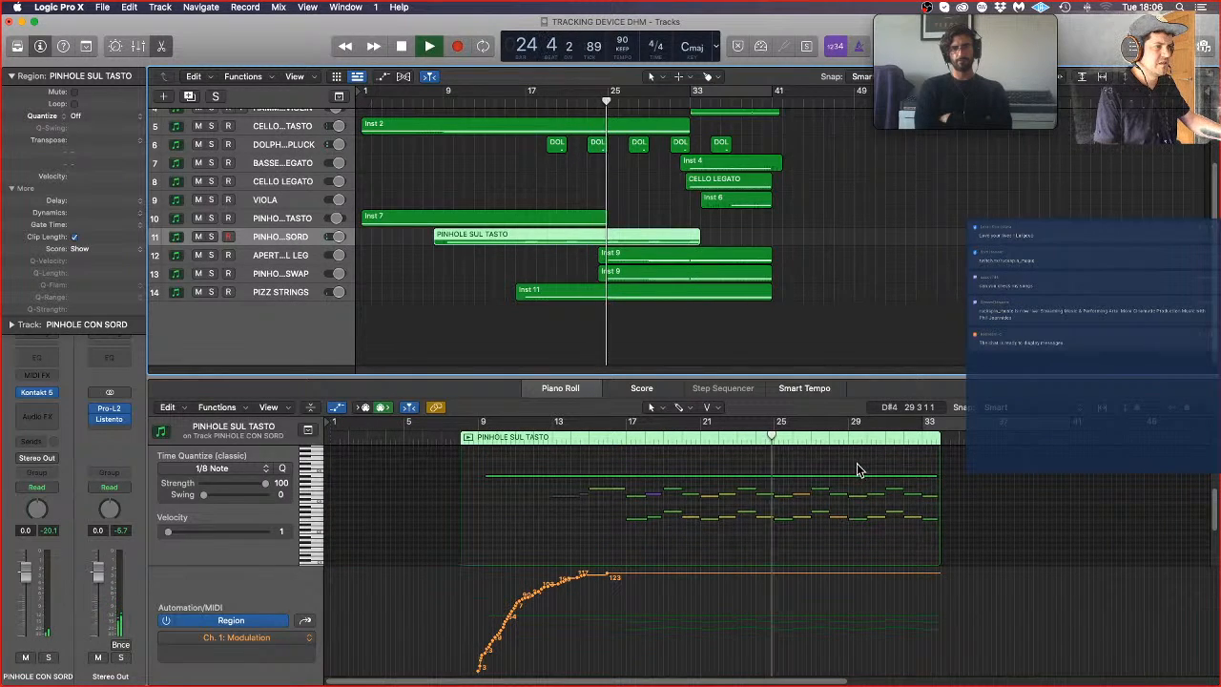
pyautogui.moveTo(935, 477); pyautogui.dragTo(771, 482)
pyautogui.click(775, 468)
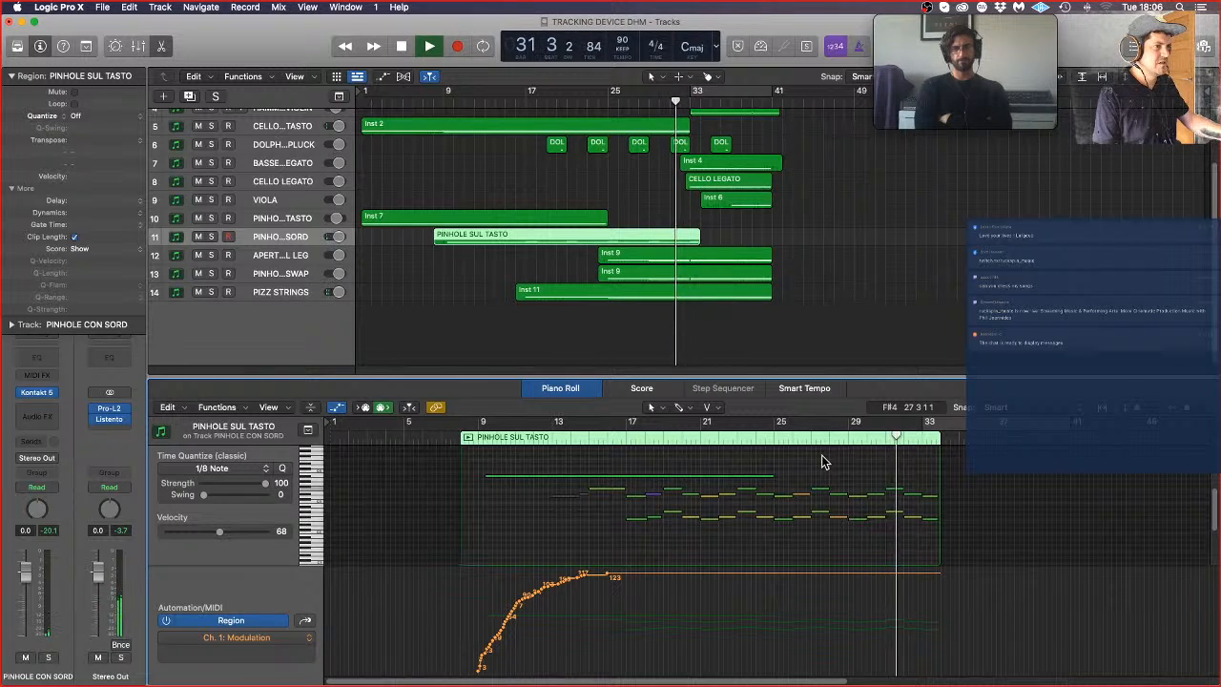
# Step: Close the Piano Roll, enlarge the tracks and listen to the arrangement through to bar 41
pyautogui.press('p')
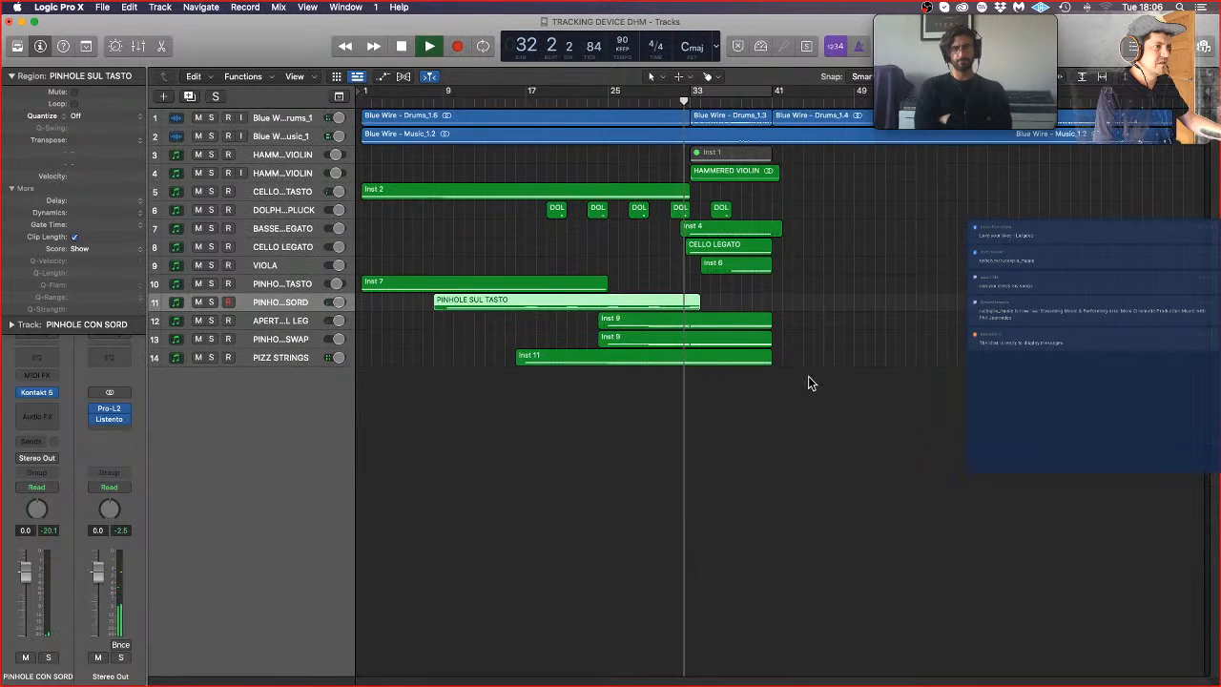
pyautogui.click(883, 414)
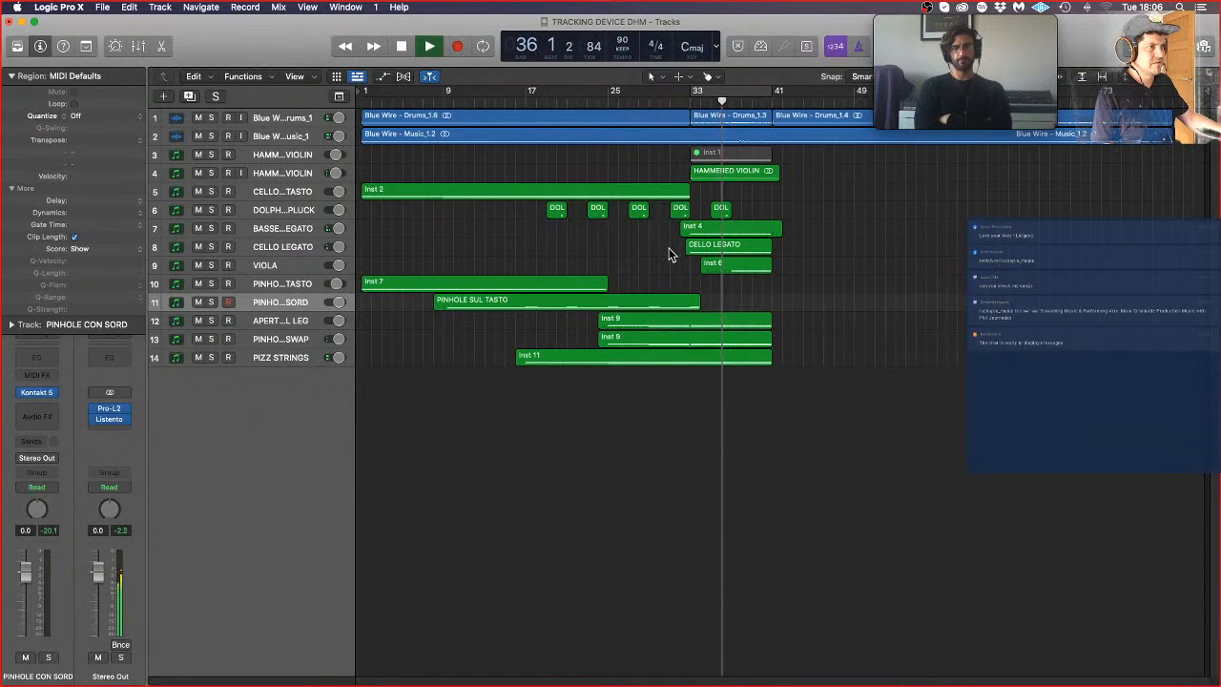
pyautogui.scroll(5, 884, 232)
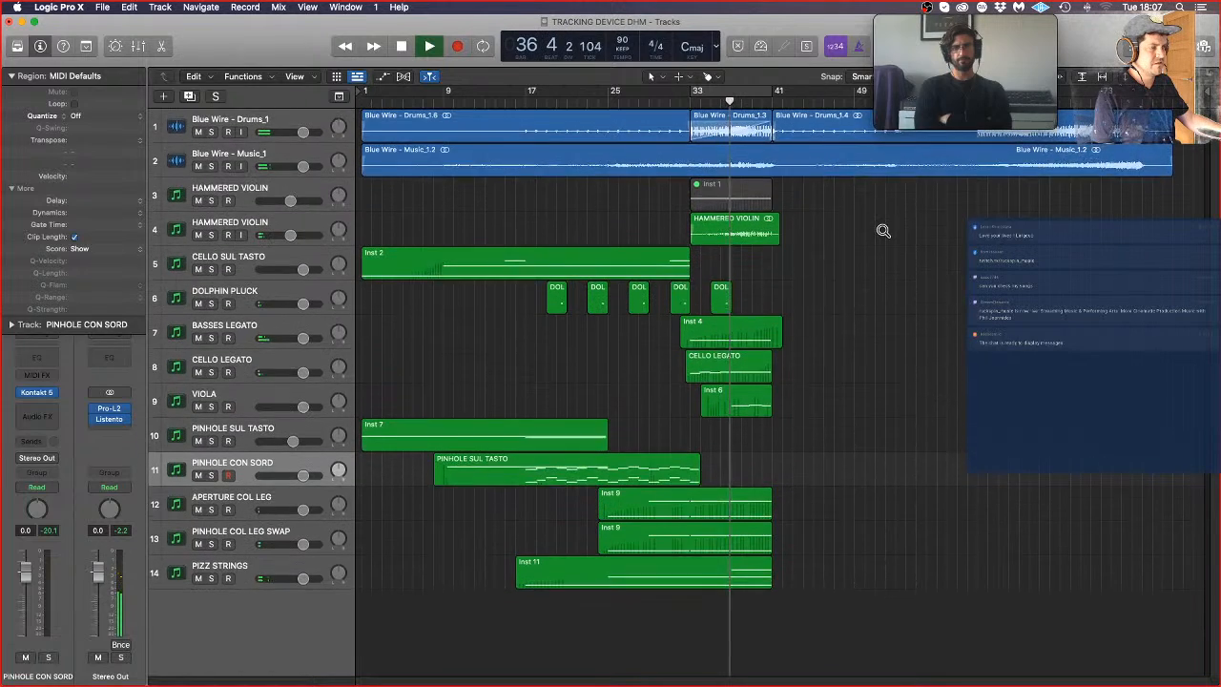
pyautogui.scroll(3, 884, 238)
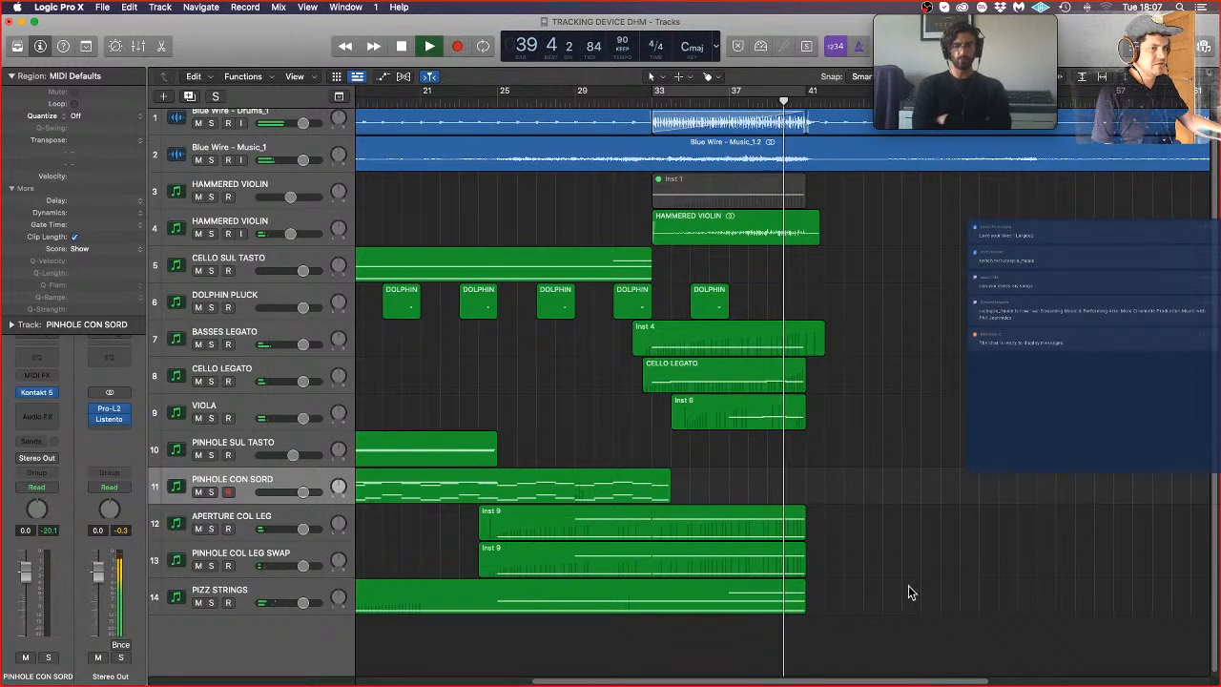
pyautogui.keyDown('ctrl'); pyautogui.keyDown('alt'); pyautogui.click(883, 601); pyautogui.keyUp('alt'); pyautogui.keyUp('ctrl')
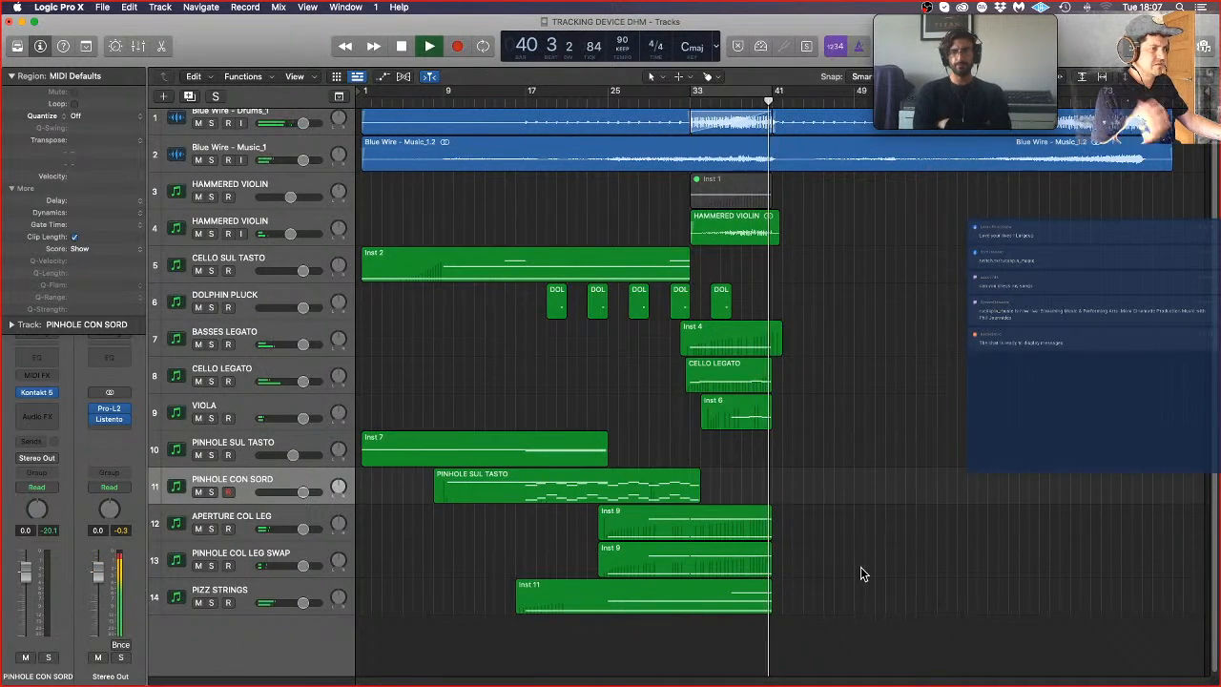
pyautogui.press('space')
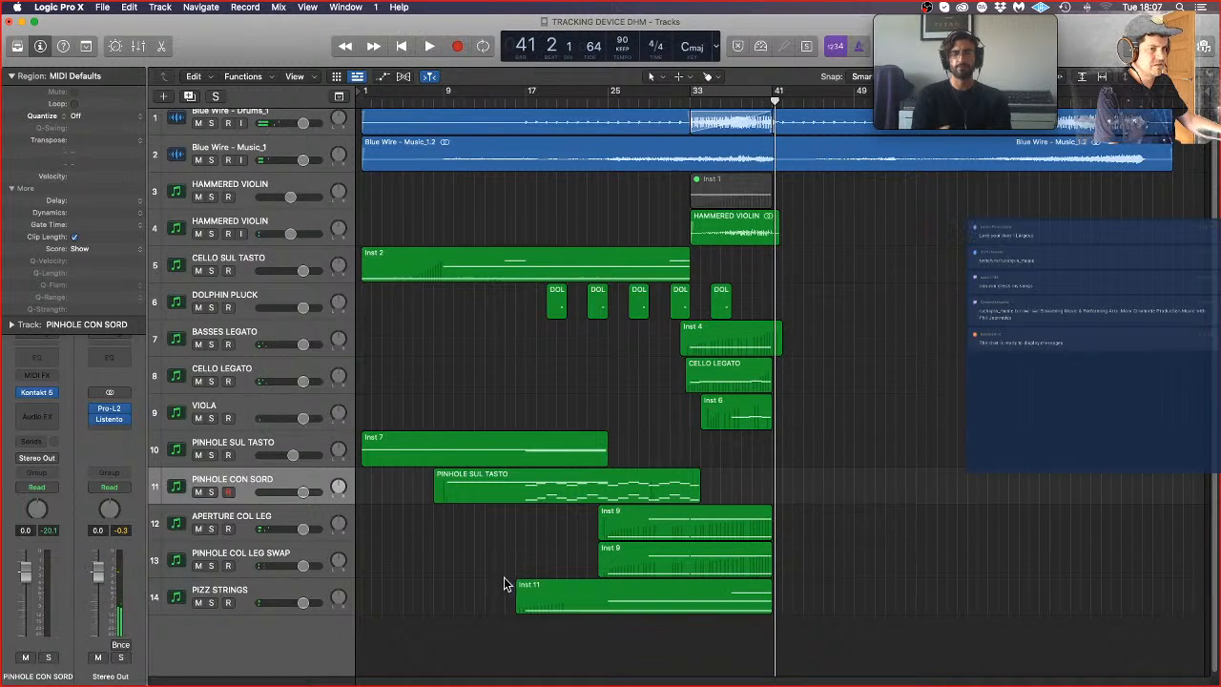
# Step: Solo the PIZZ STRINGS track, play it from bar 16 and inspect its notes and modulation in the Piano Roll
pyautogui.click(246, 593)
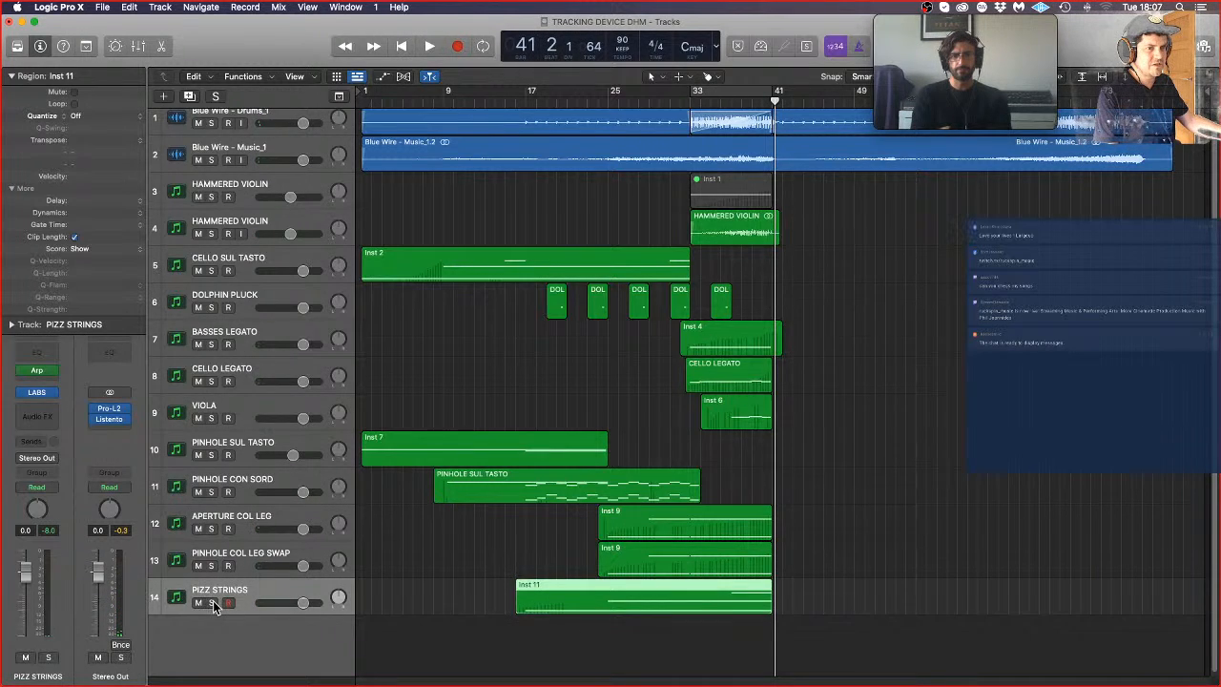
pyautogui.click(212, 603)
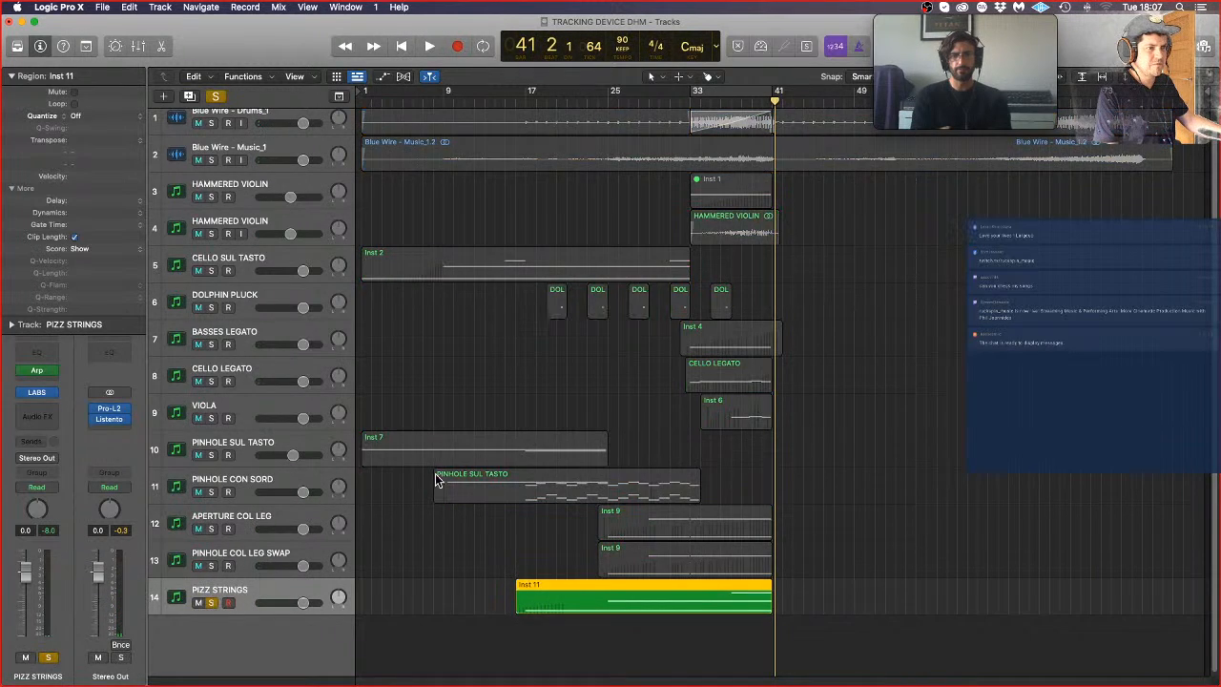
pyautogui.click(524, 106)
pyautogui.press('space')
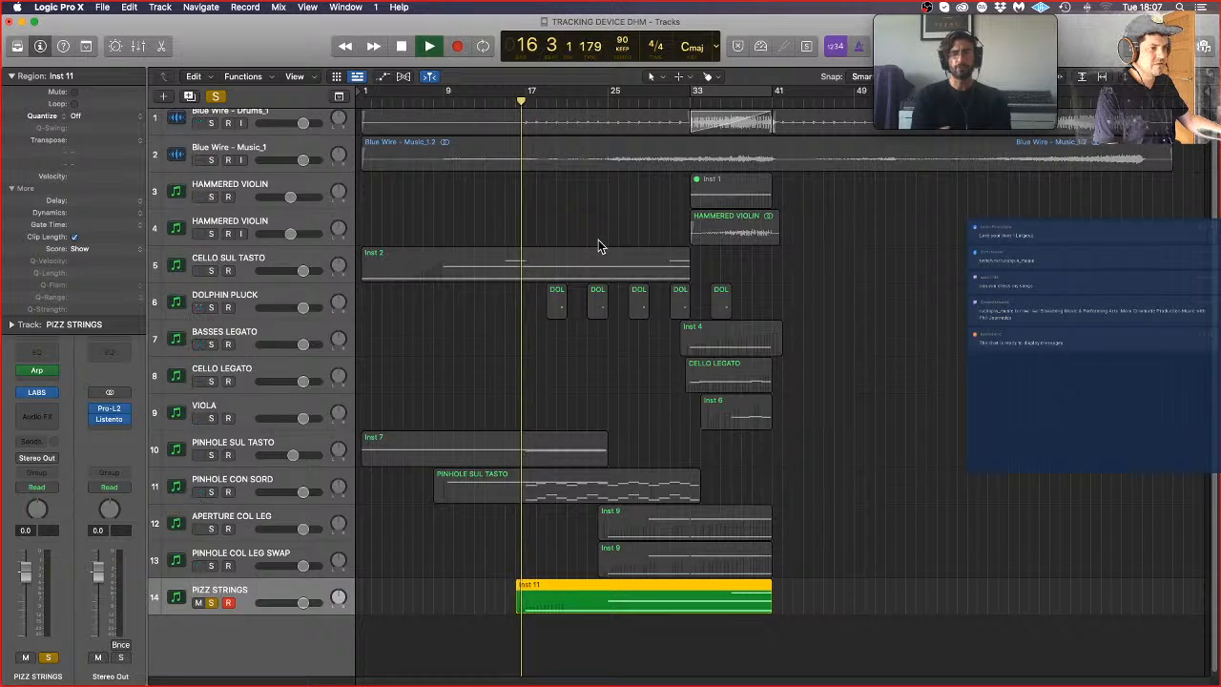
pyautogui.doubleClick(610, 596)
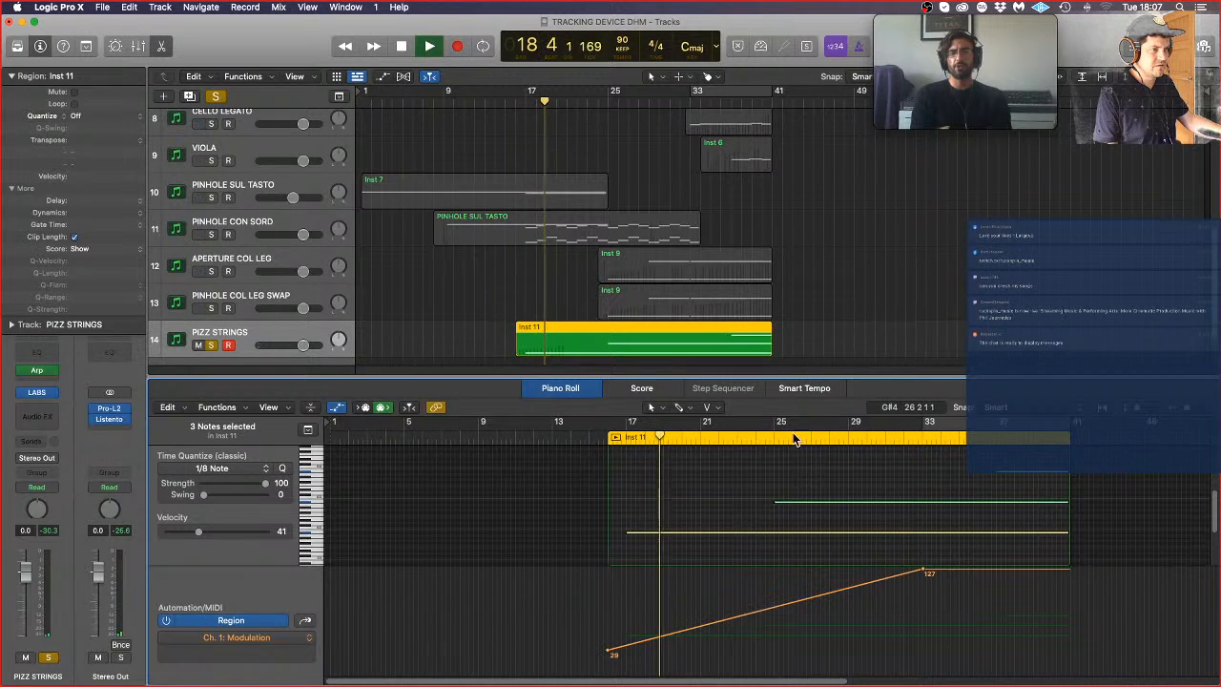
pyautogui.press('p')
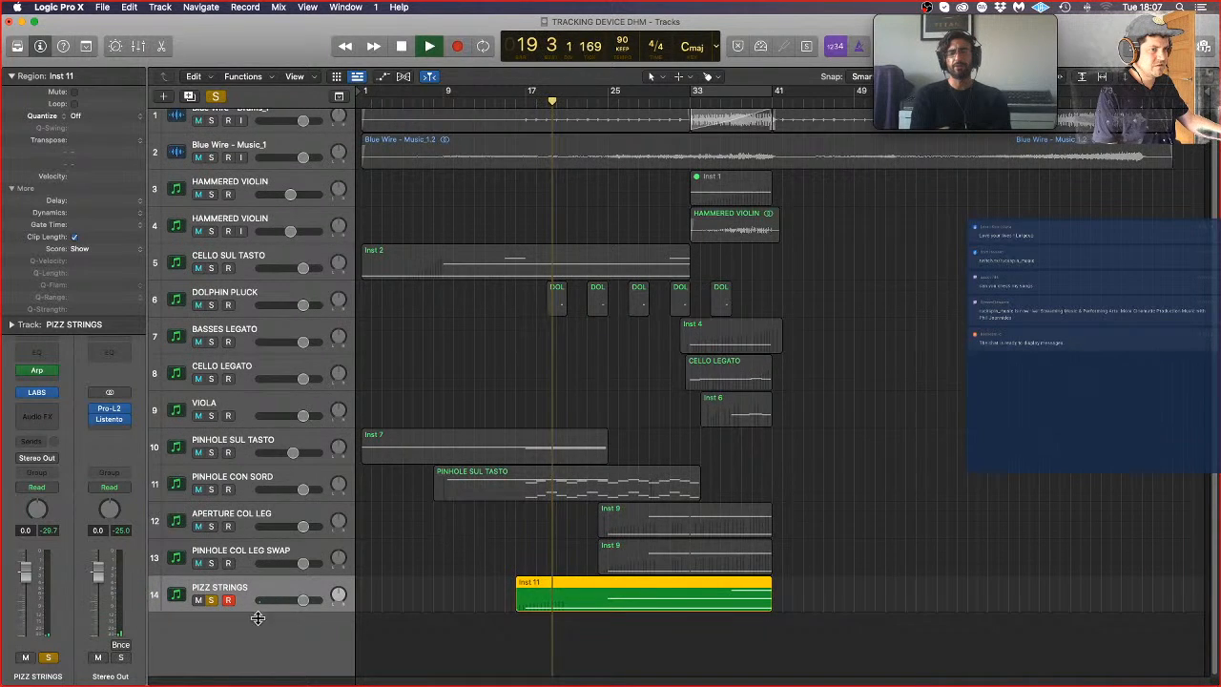
# Step: Lower the fade-in of the Blue Wire - Drums_1.3 region to 19000 and further to 18000
pyautogui.scroll(1, 745, 315)
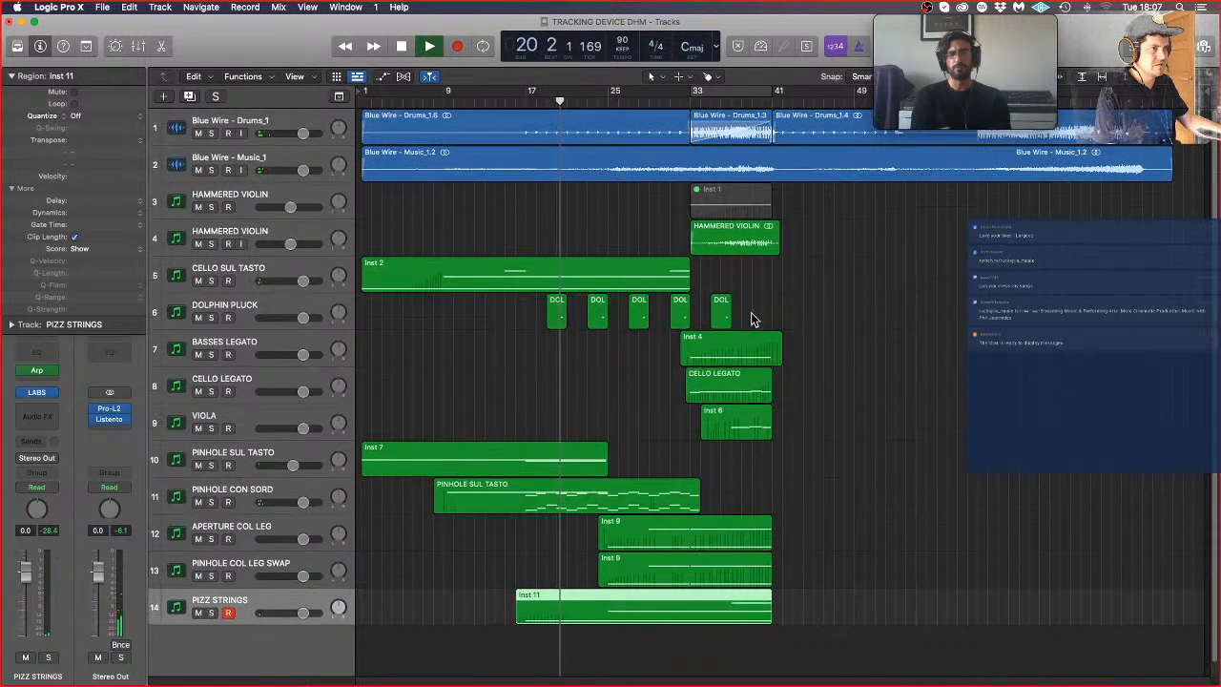
pyautogui.click(932, 333)
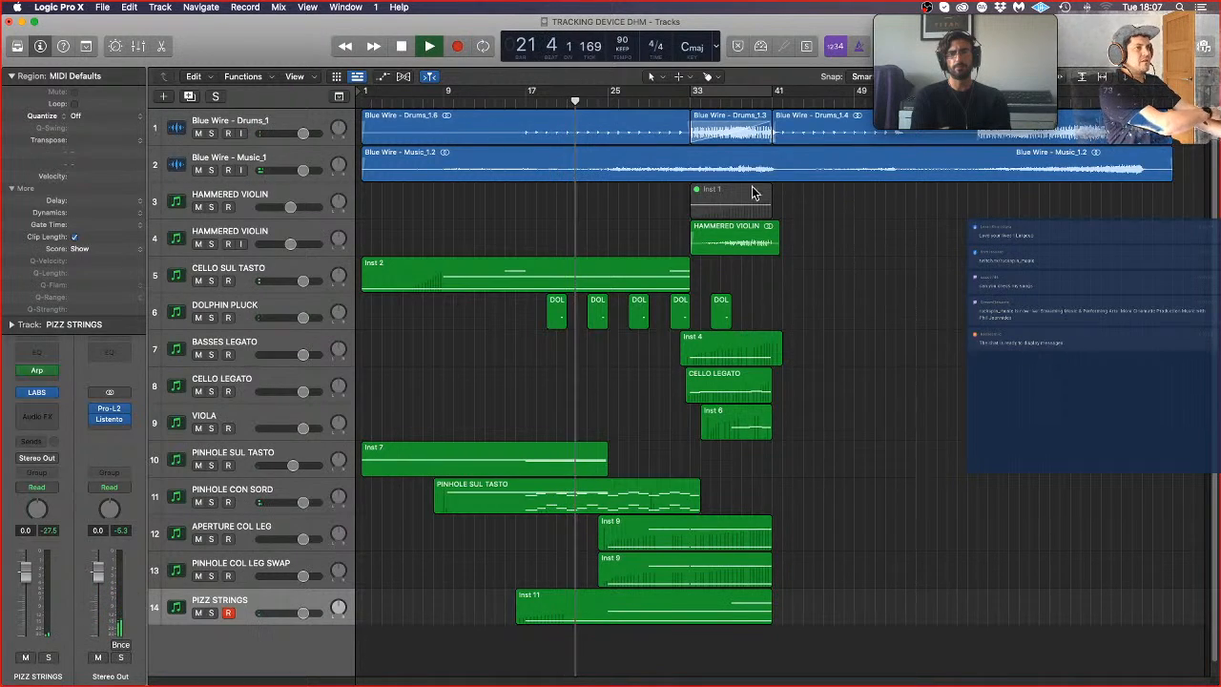
pyautogui.click(749, 132)
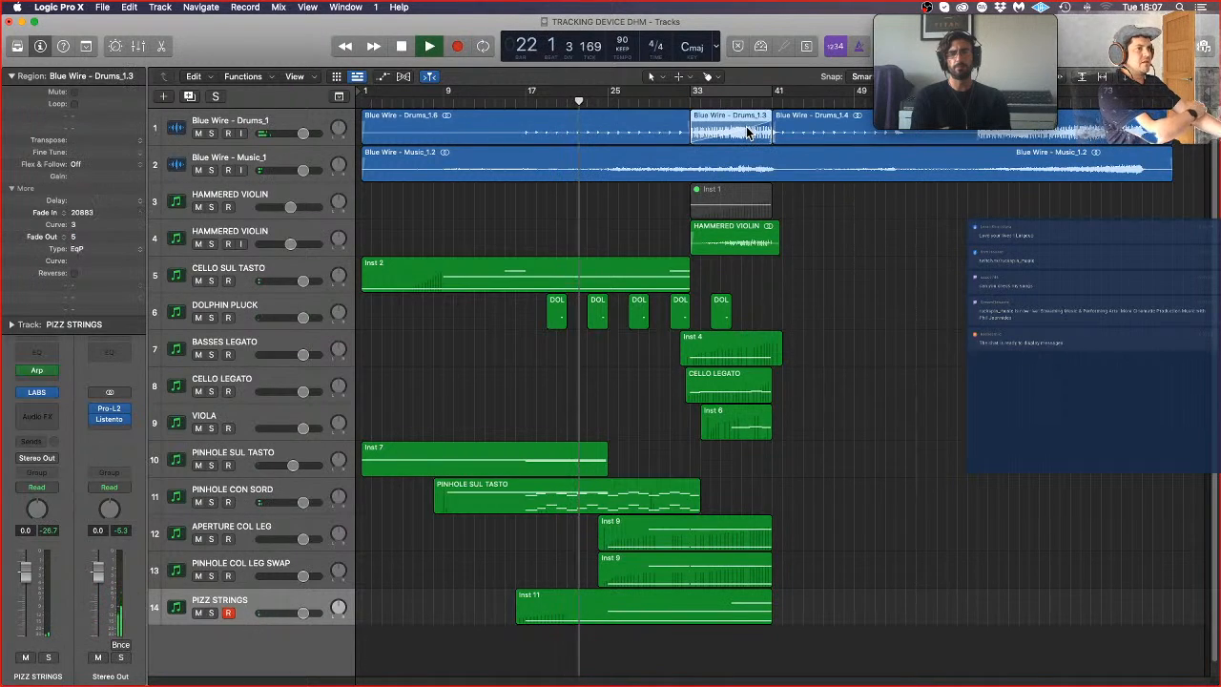
pyautogui.doubleClick(80, 213)
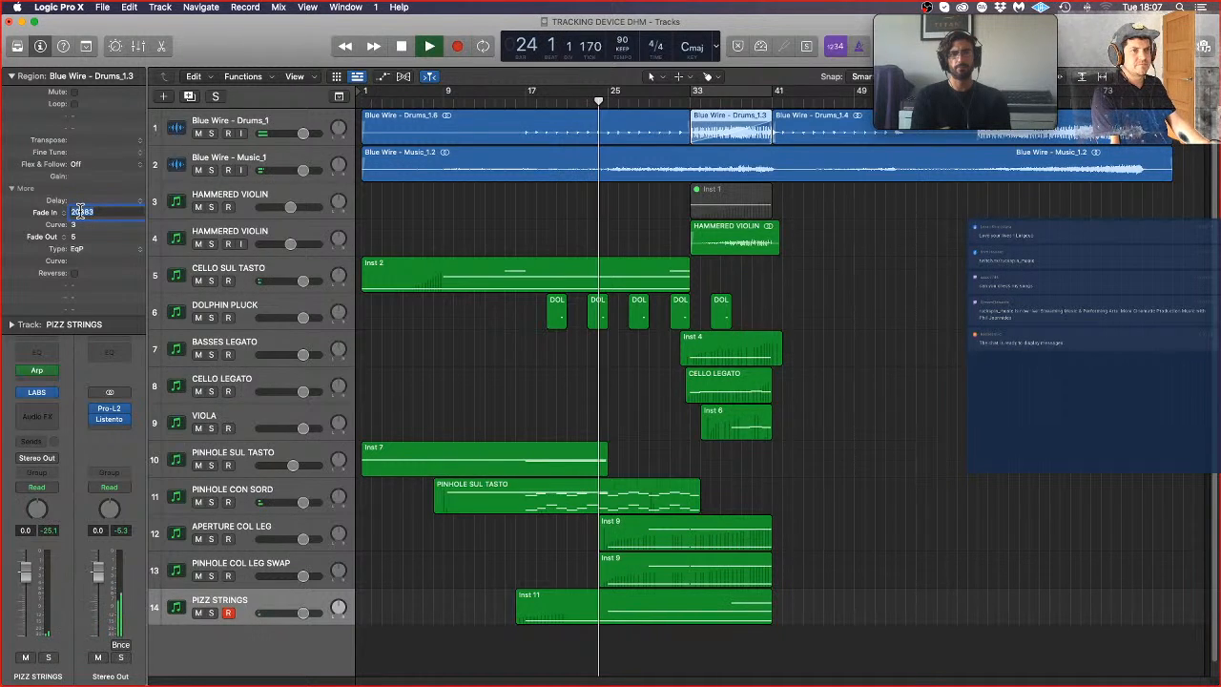
pyautogui.write('19000')
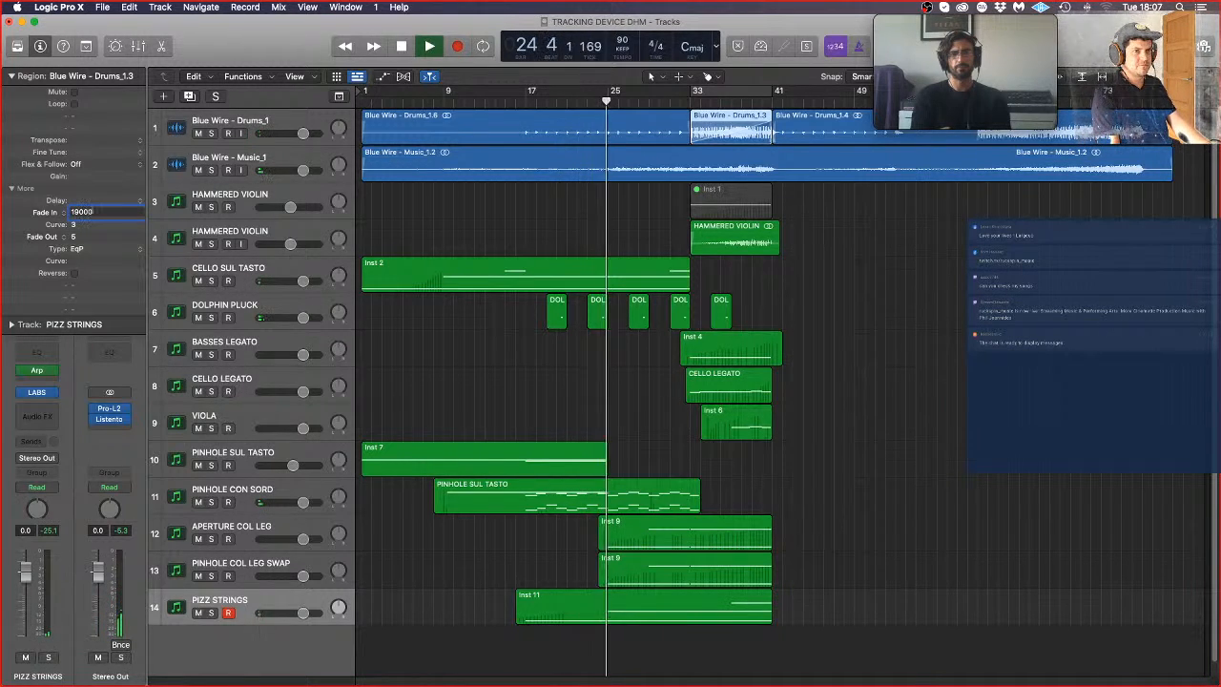
pyautogui.press('Return')
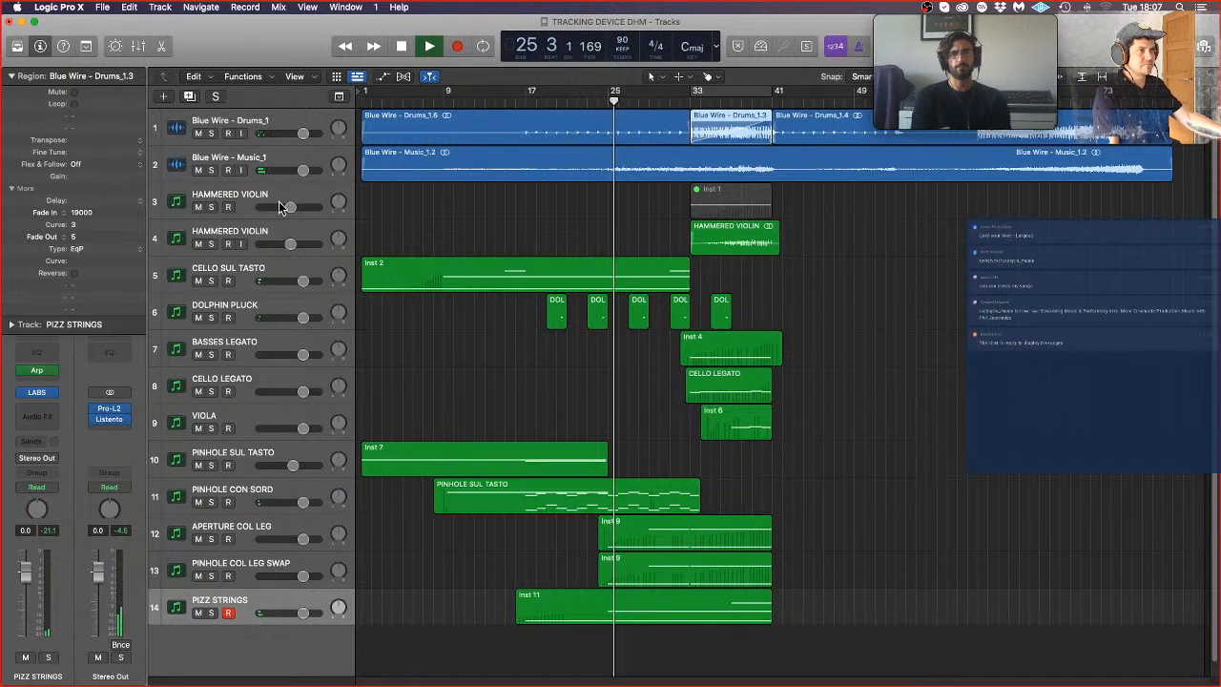
pyautogui.doubleClick(140, 212)
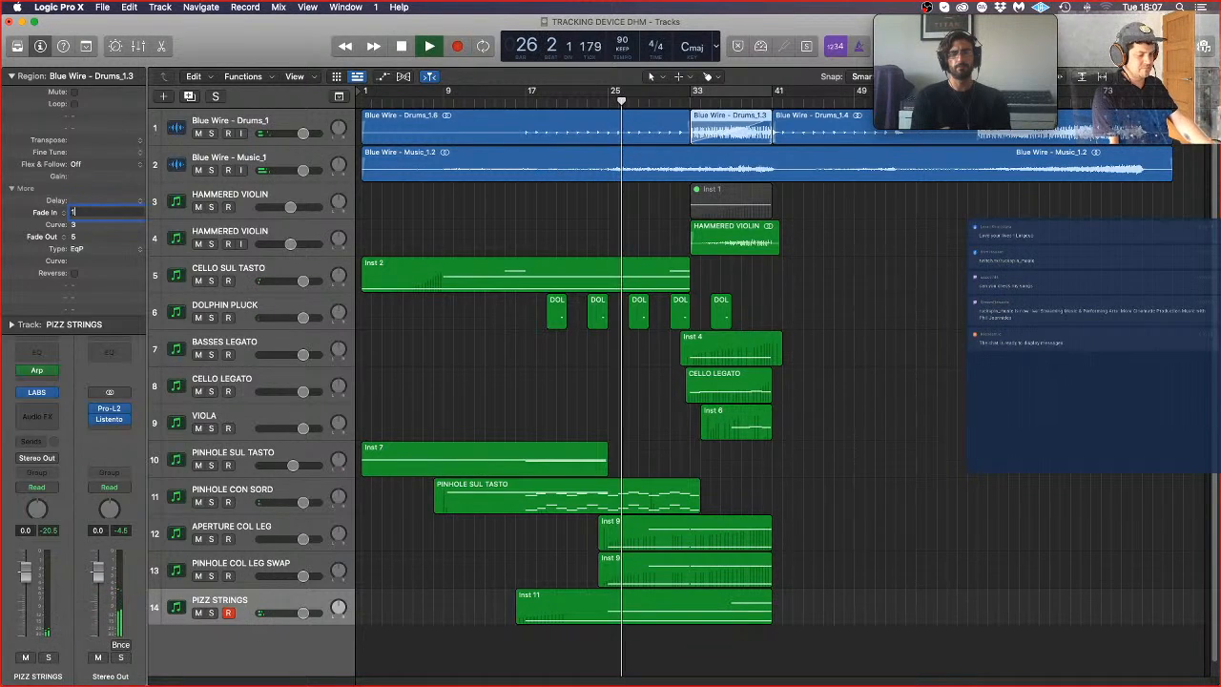
pyautogui.write('18000')
pyautogui.press('Return')
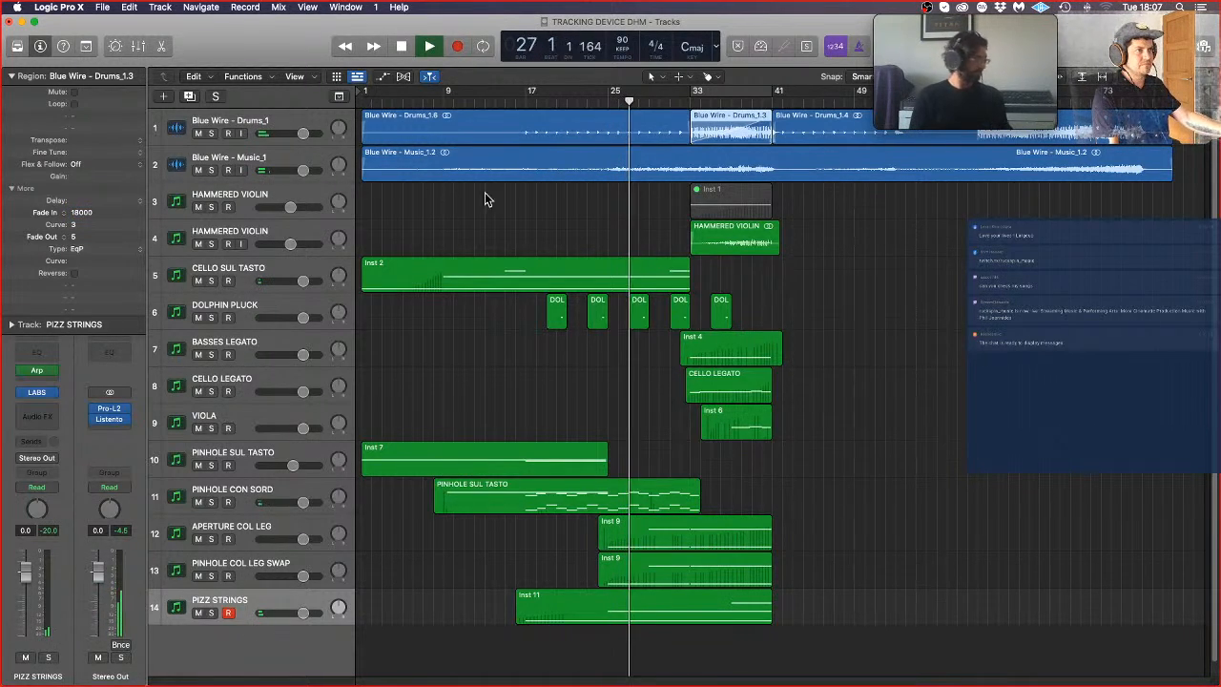
pyautogui.click(900, 304)
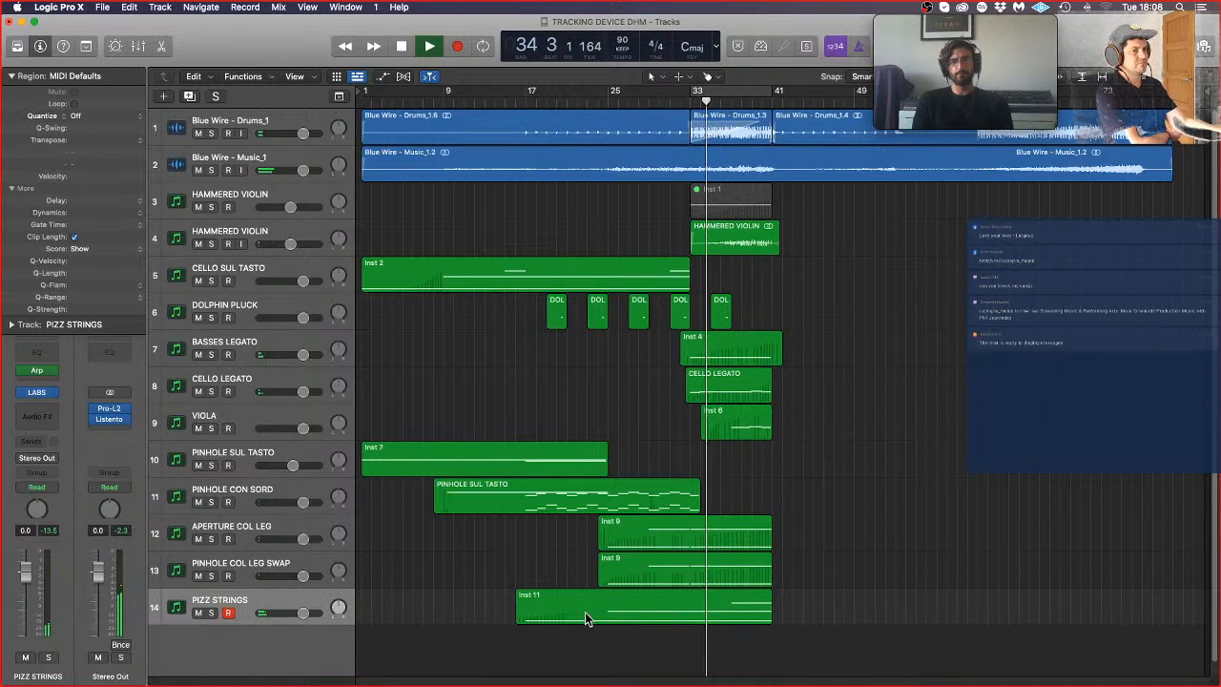
# Step: Disarm recording on the PIZZ STRINGS track and open its Inst 11 region in the Piano Roll
pyautogui.click(228, 613)
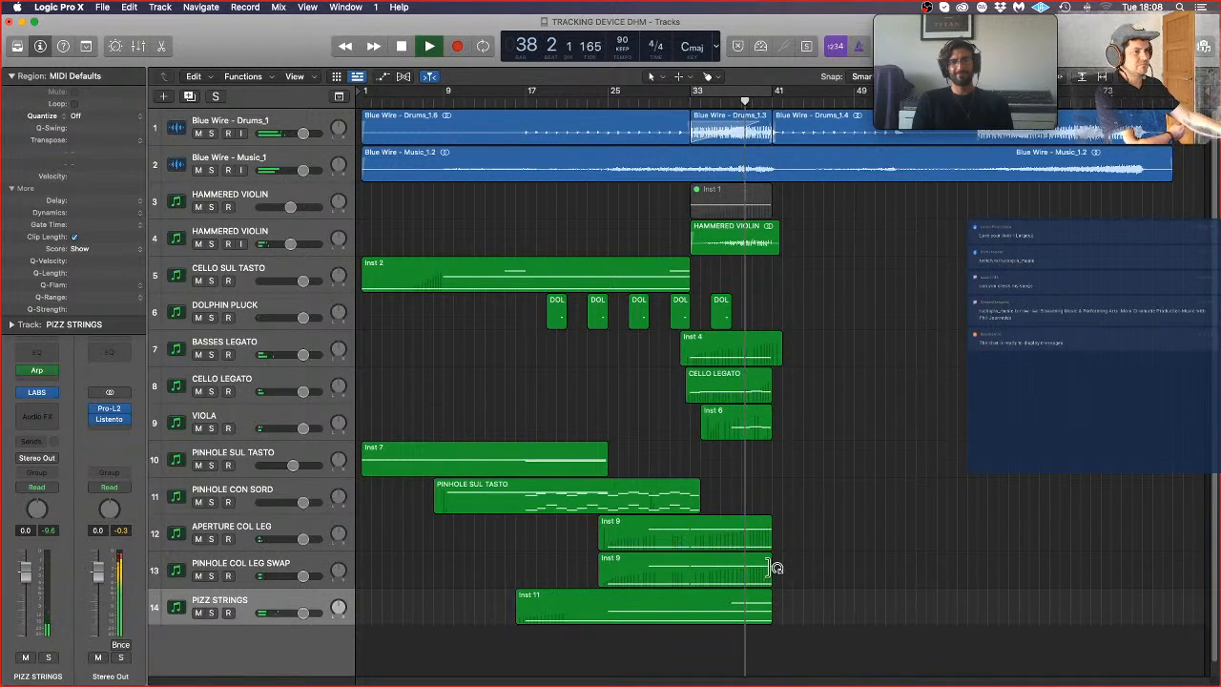
pyautogui.click(764, 609)
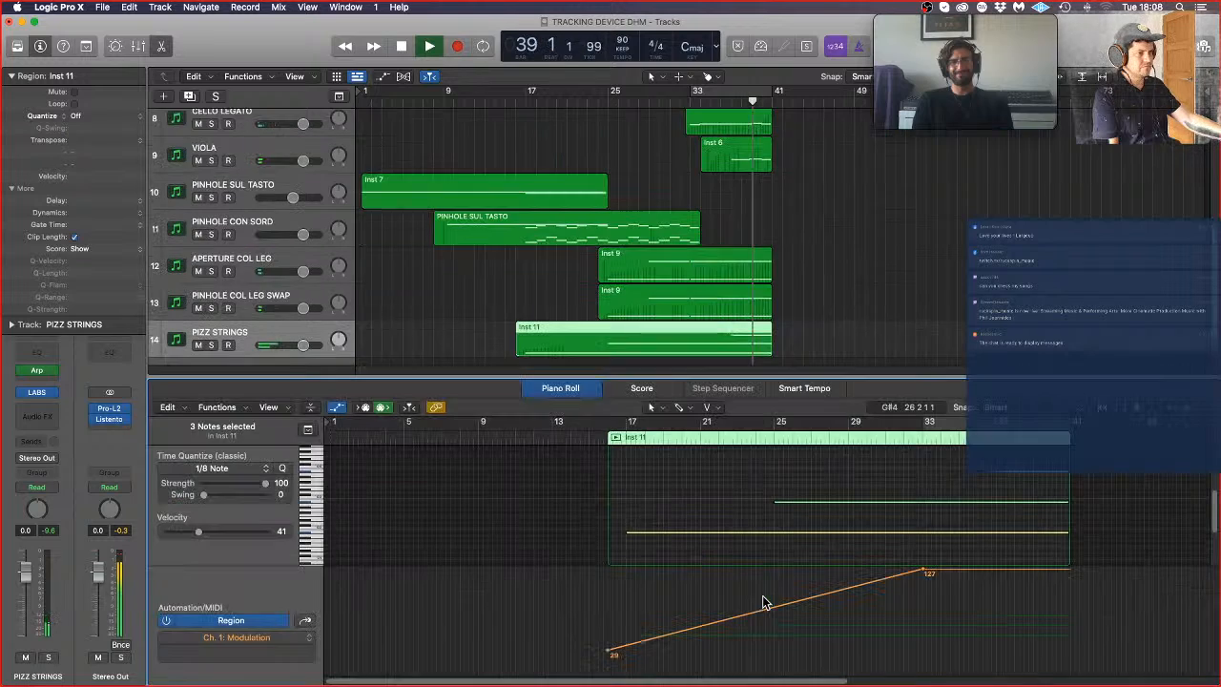
pyautogui.doubleClick(764, 603)
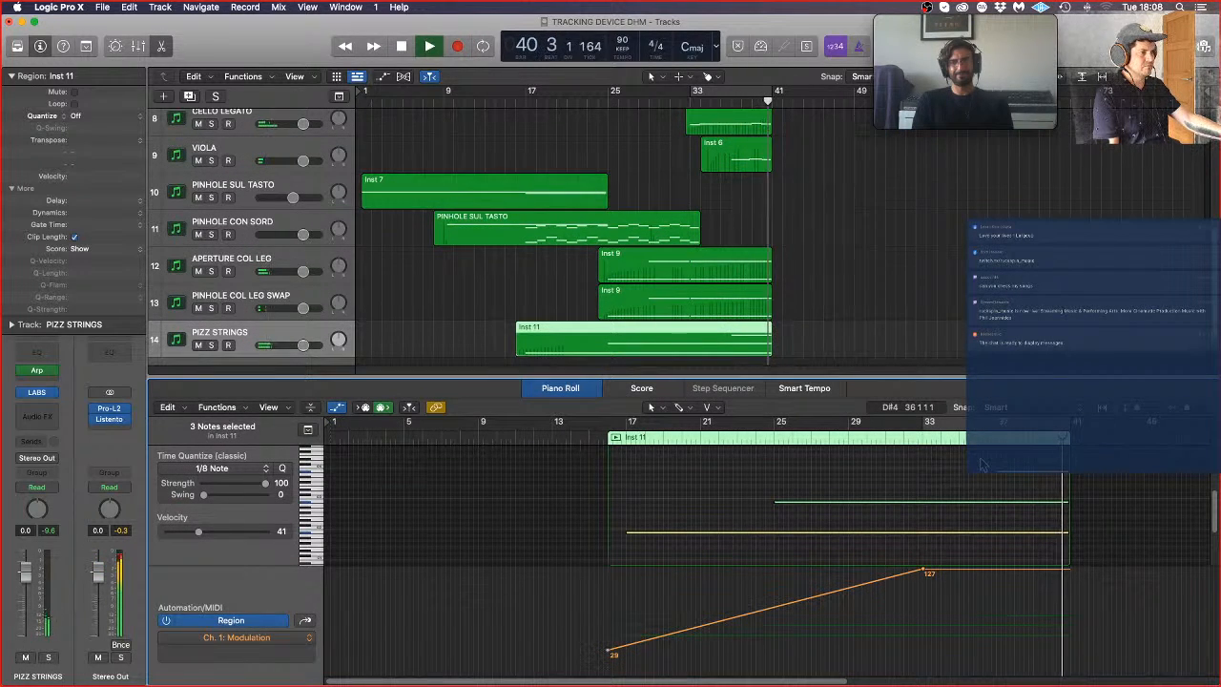
# Step: Stop playback and trim the start of the highest PIZZ STRINGS note so that it begins at about bar 40, closing the Piano Roll
pyautogui.press('super+Right')
pyautogui.press('super+Right')
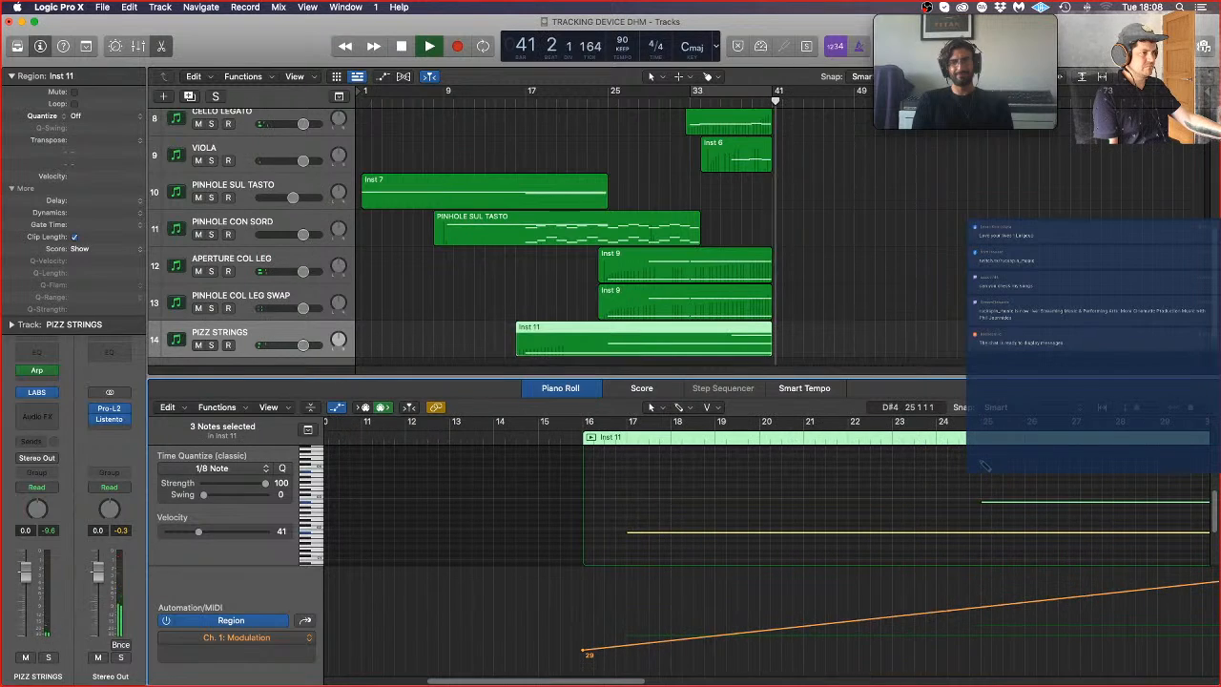
pyautogui.hscroll(3, 987, 466)
pyautogui.press('space')
pyautogui.scroll(-3, 1005, 467)
pyautogui.scroll(2, 1005, 467)
pyautogui.scroll(2, 1003, 467)
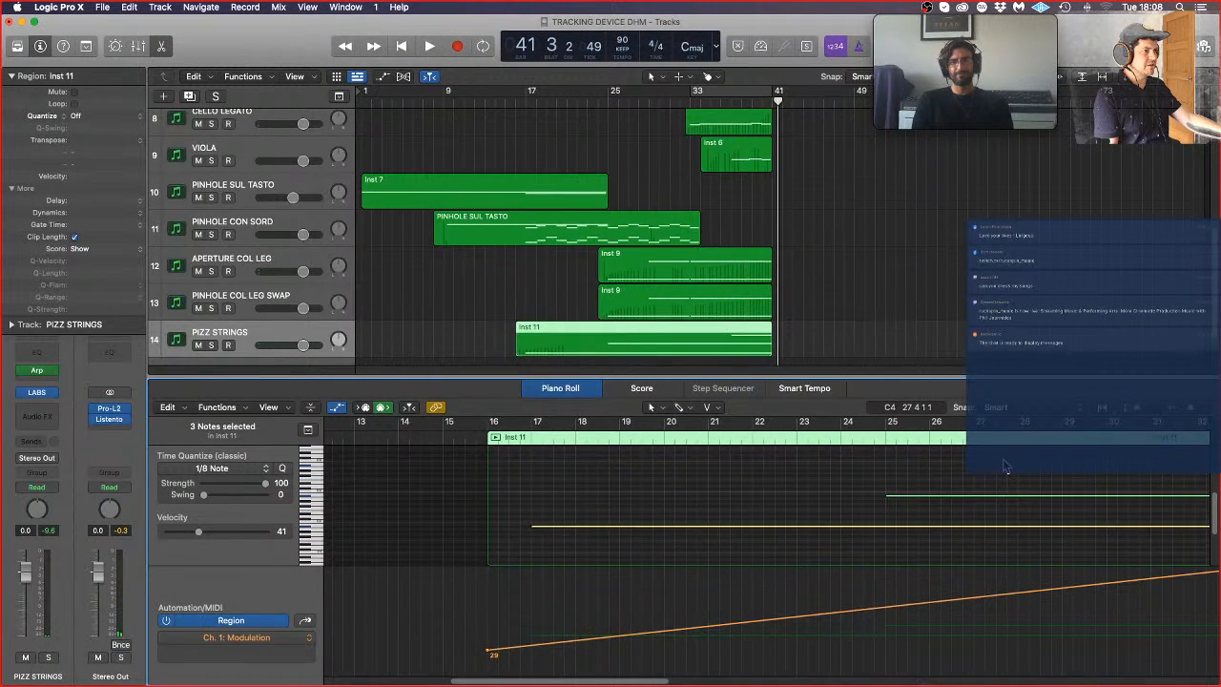
pyautogui.hscroll(10, 1002, 468)
pyautogui.click(958, 483)
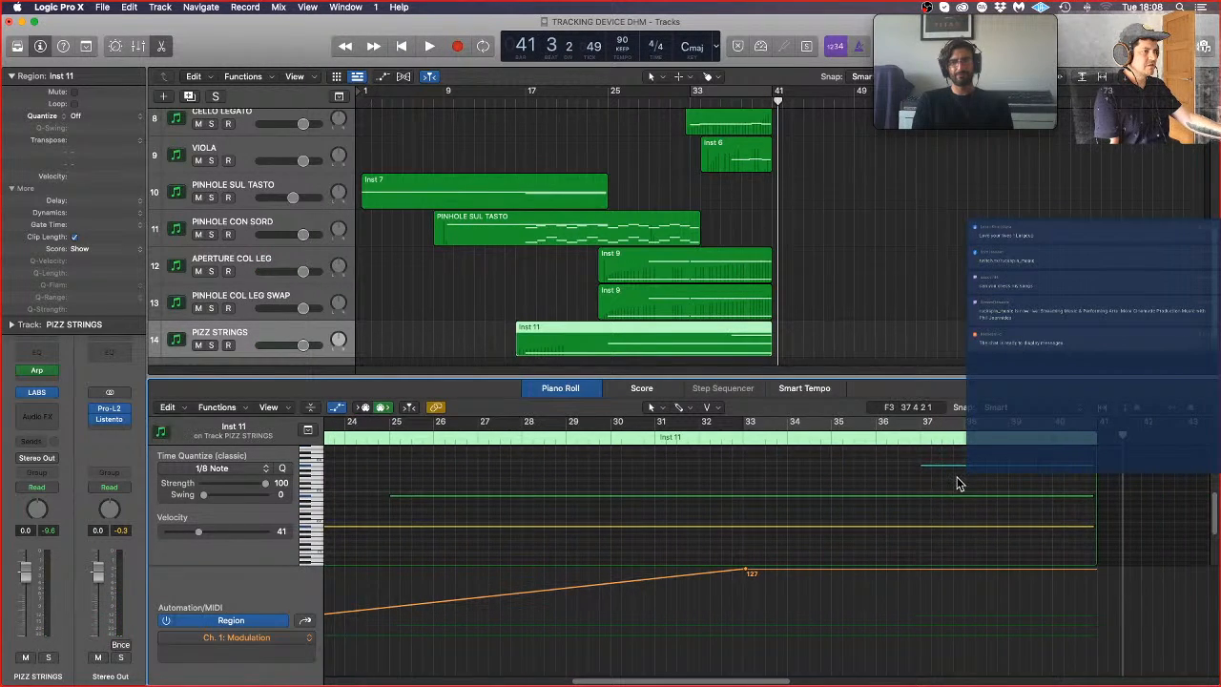
pyautogui.click(922, 468)
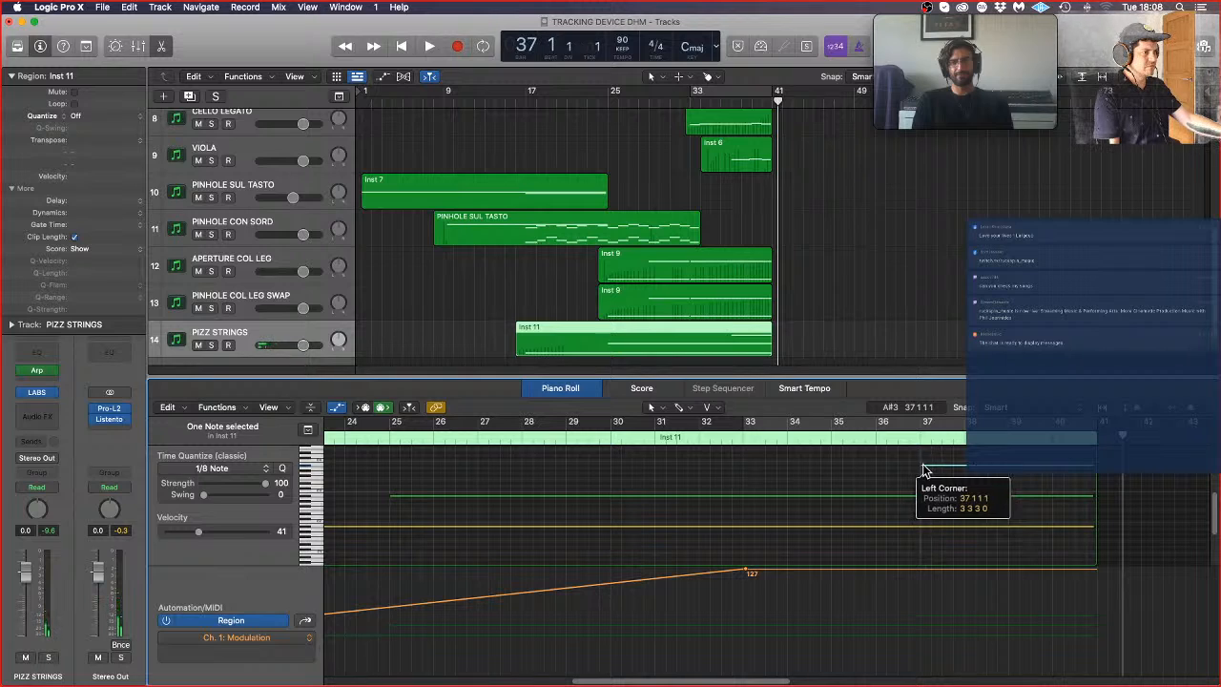
pyautogui.moveTo(923, 470); pyautogui.dragTo(1048, 469)
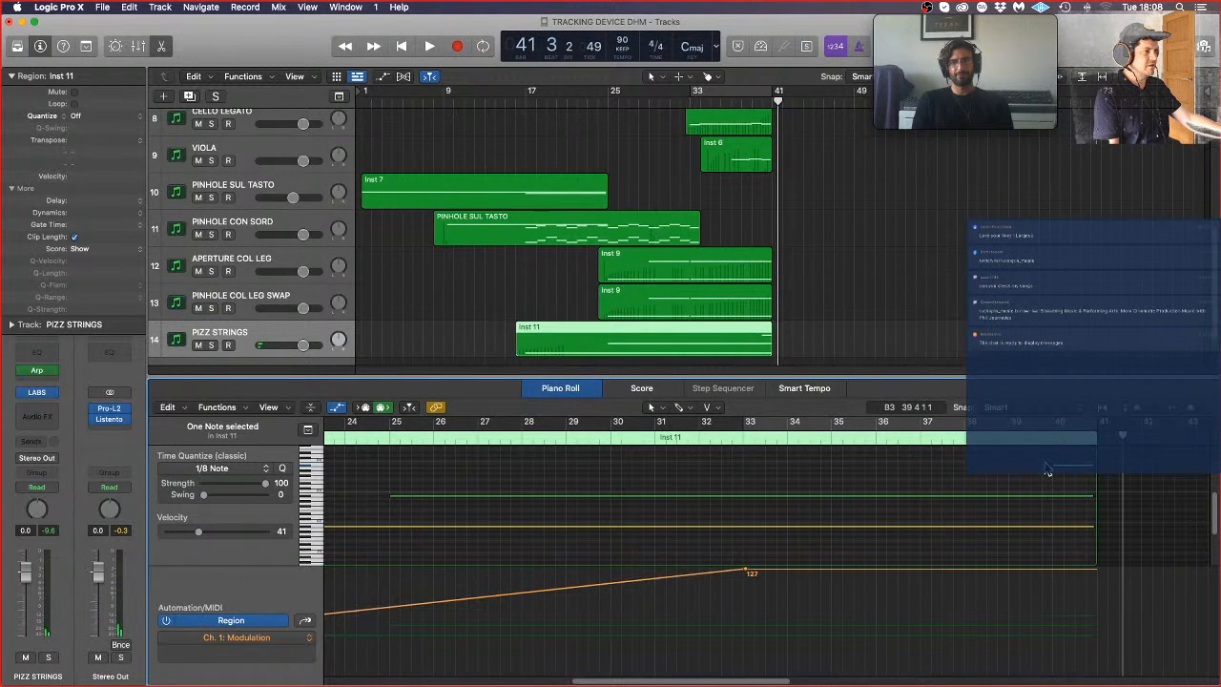
pyautogui.press('p')
pyautogui.click(940, 360)
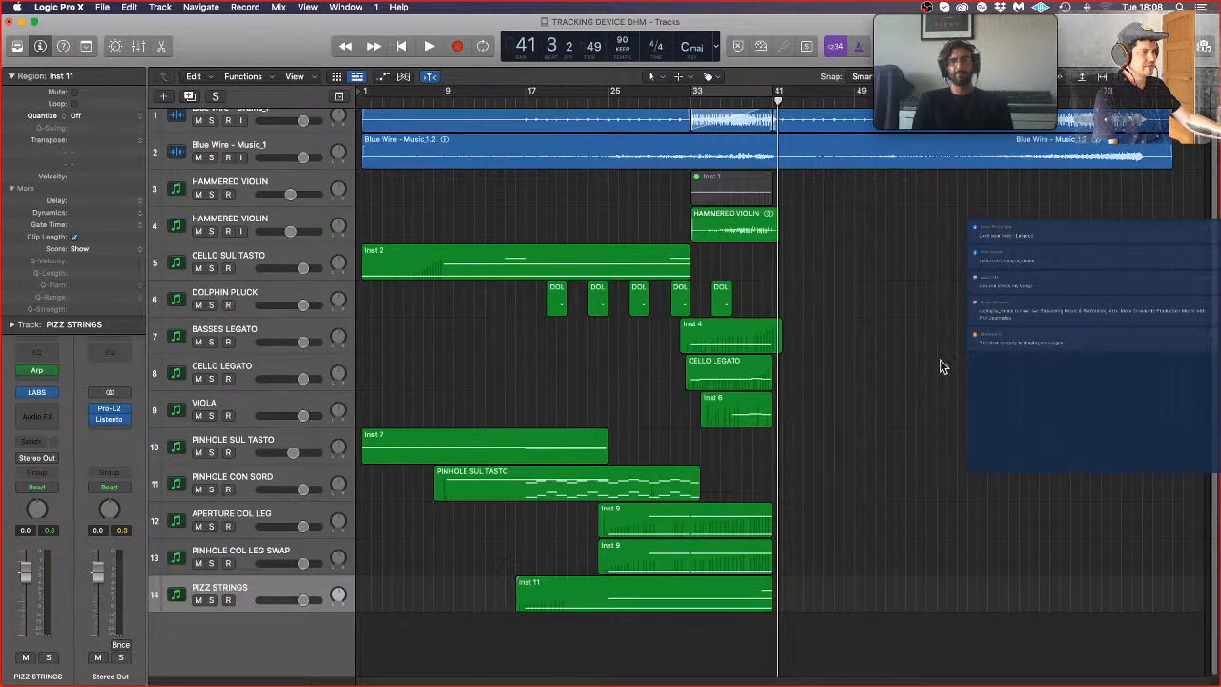
# Step: Fit all the tracks in view and play the arrangement from bar 1
pyautogui.scroll(-3, 942, 362)
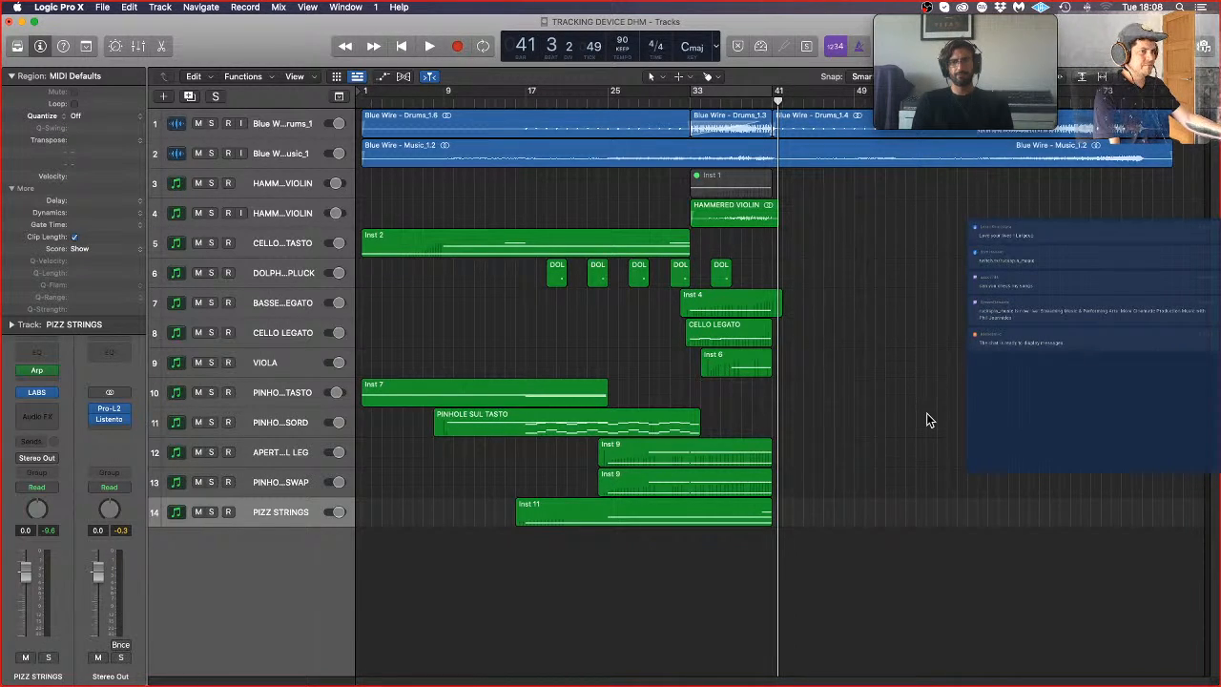
pyautogui.press('Return')
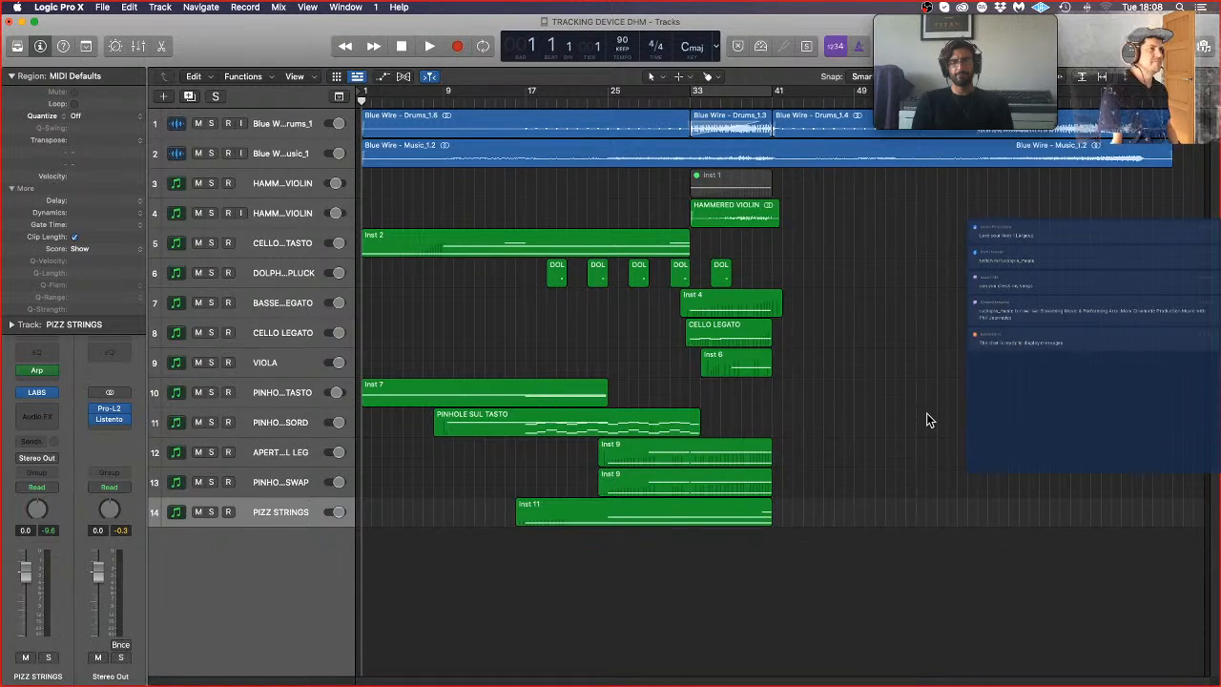
pyautogui.scroll(3, 849, 482)
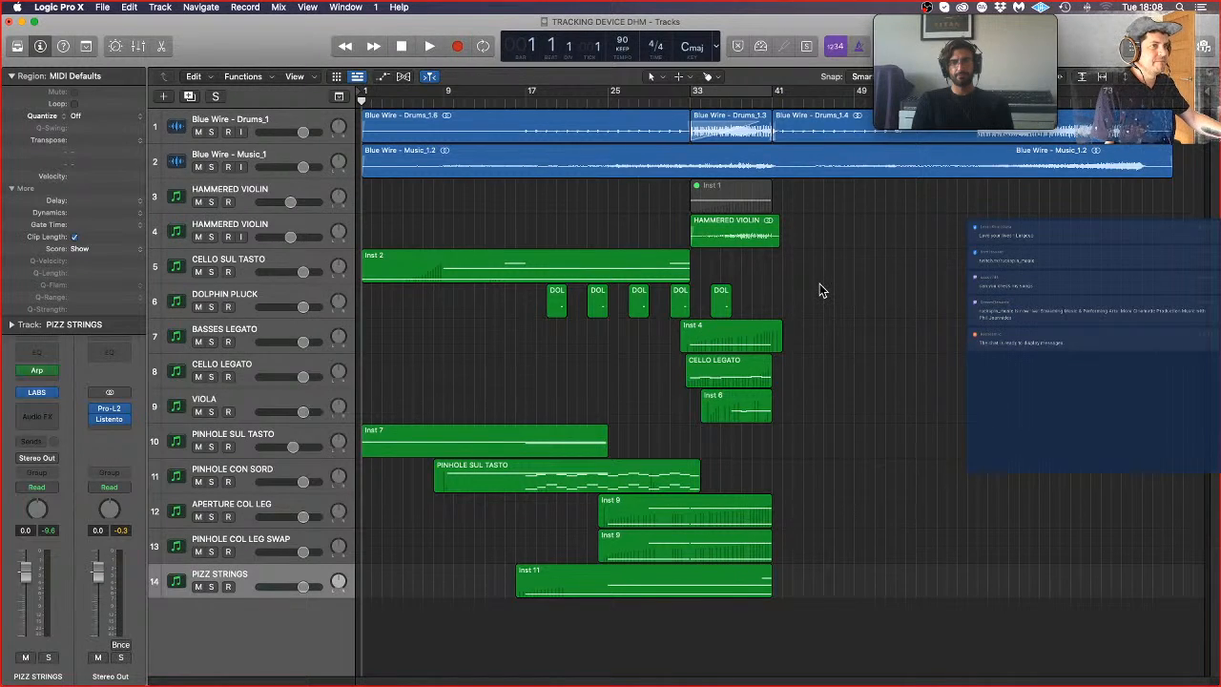
pyautogui.press('space')
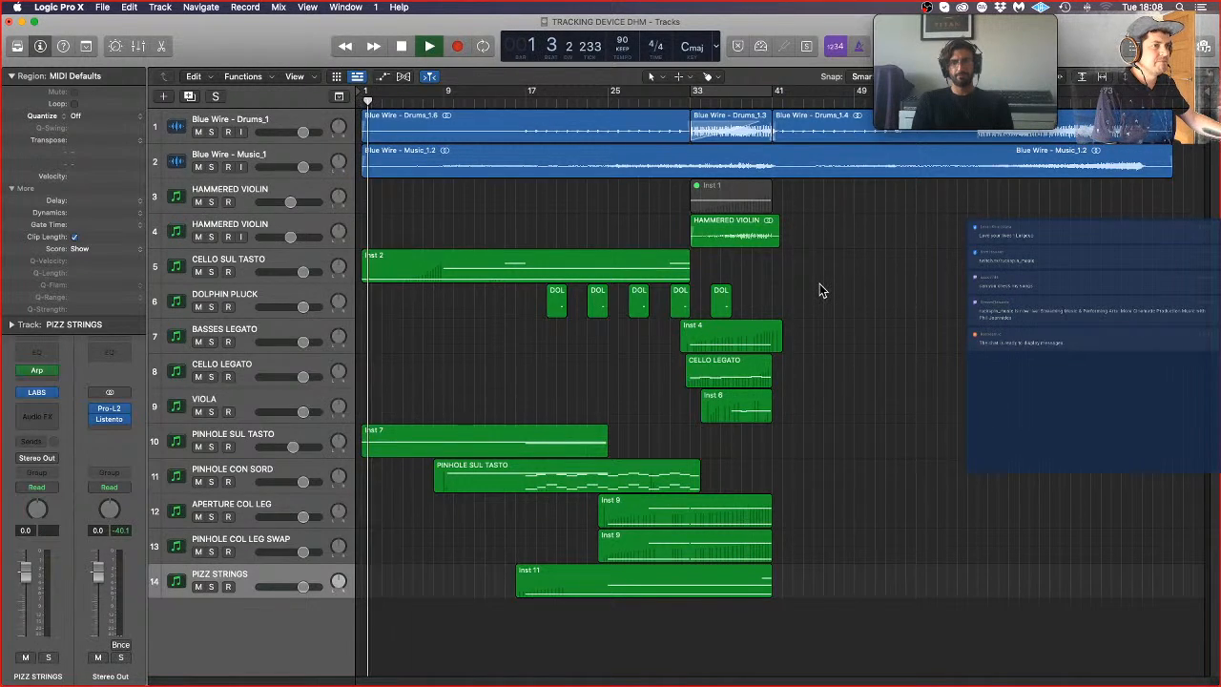
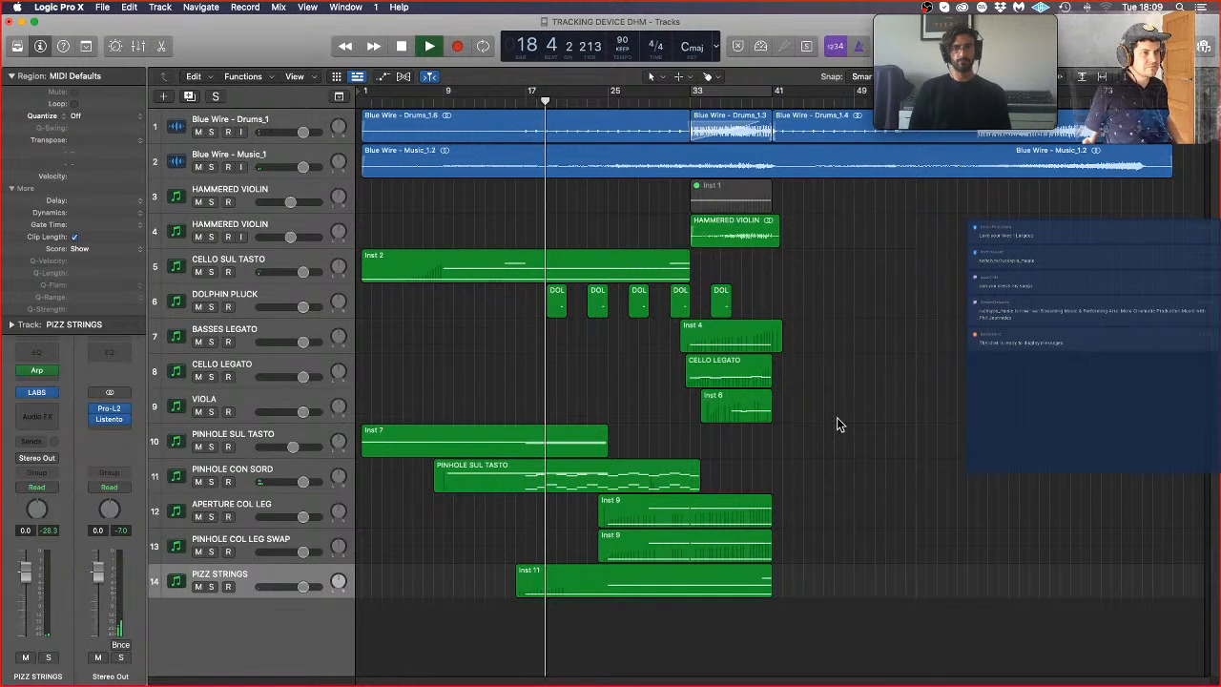
# Step: Open the MIDI region on the PINHOLE CON SORD track and extend the lower note's start back to bar 18
pyautogui.doubleClick(586, 477)
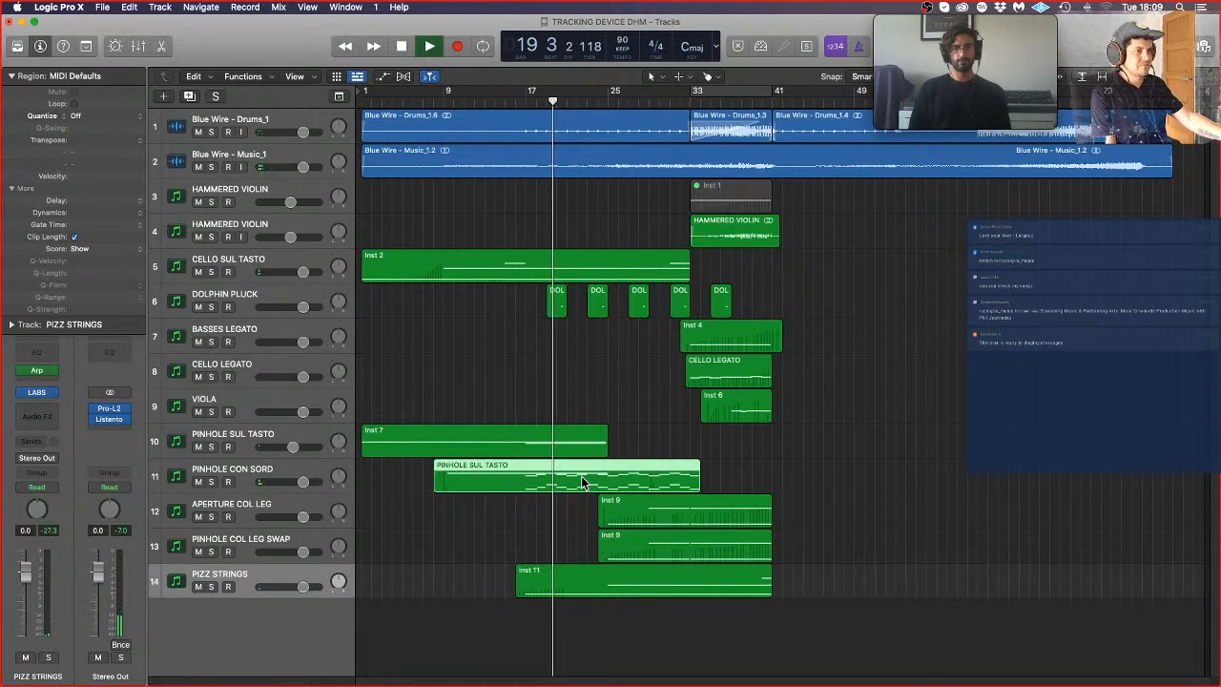
pyautogui.hscroll(-5, 504, 545)
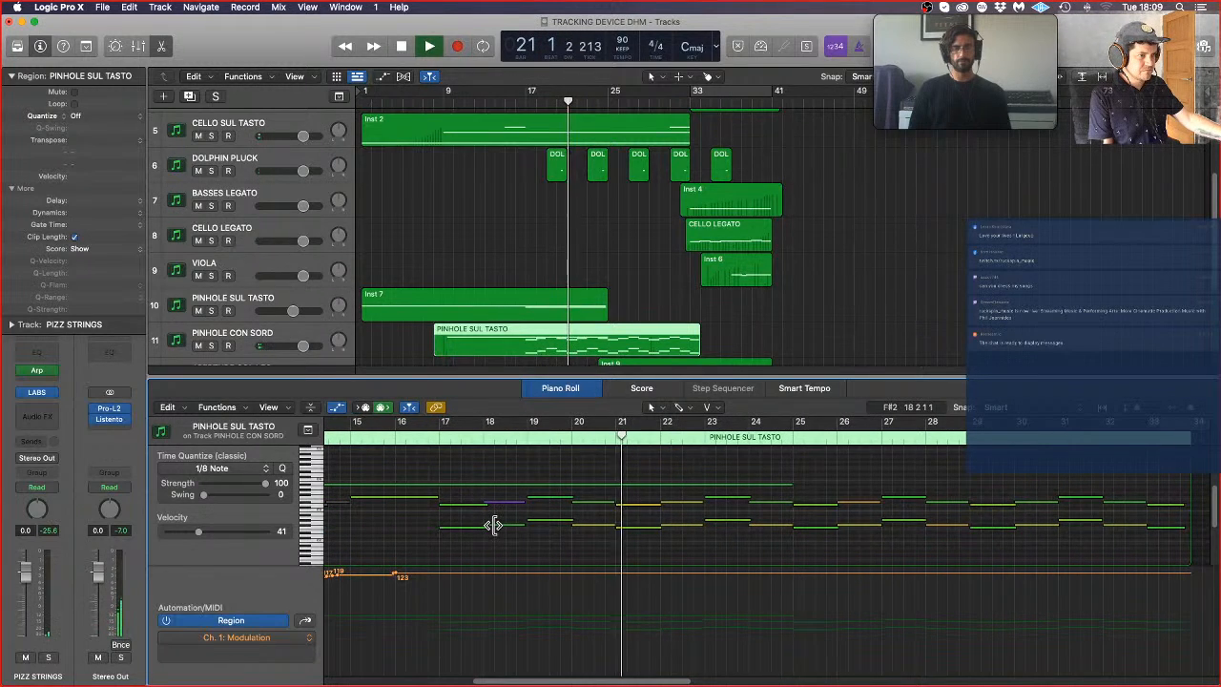
pyautogui.press('super+Right')
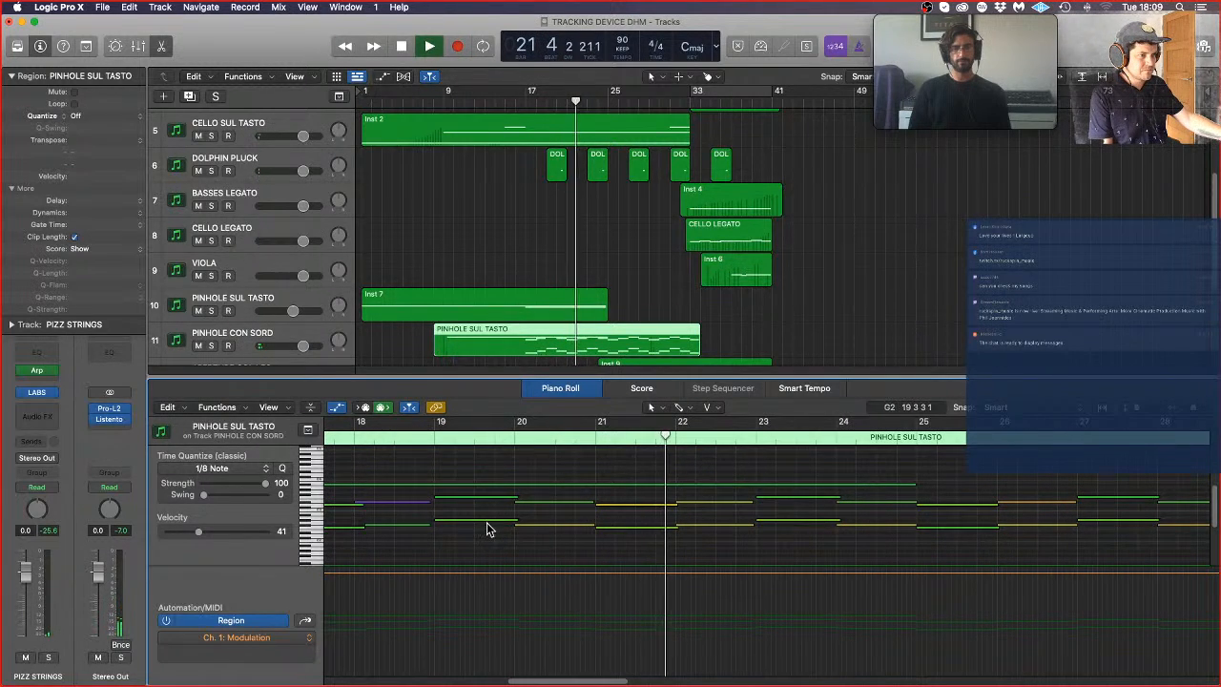
pyautogui.hscroll(-1, 410, 510)
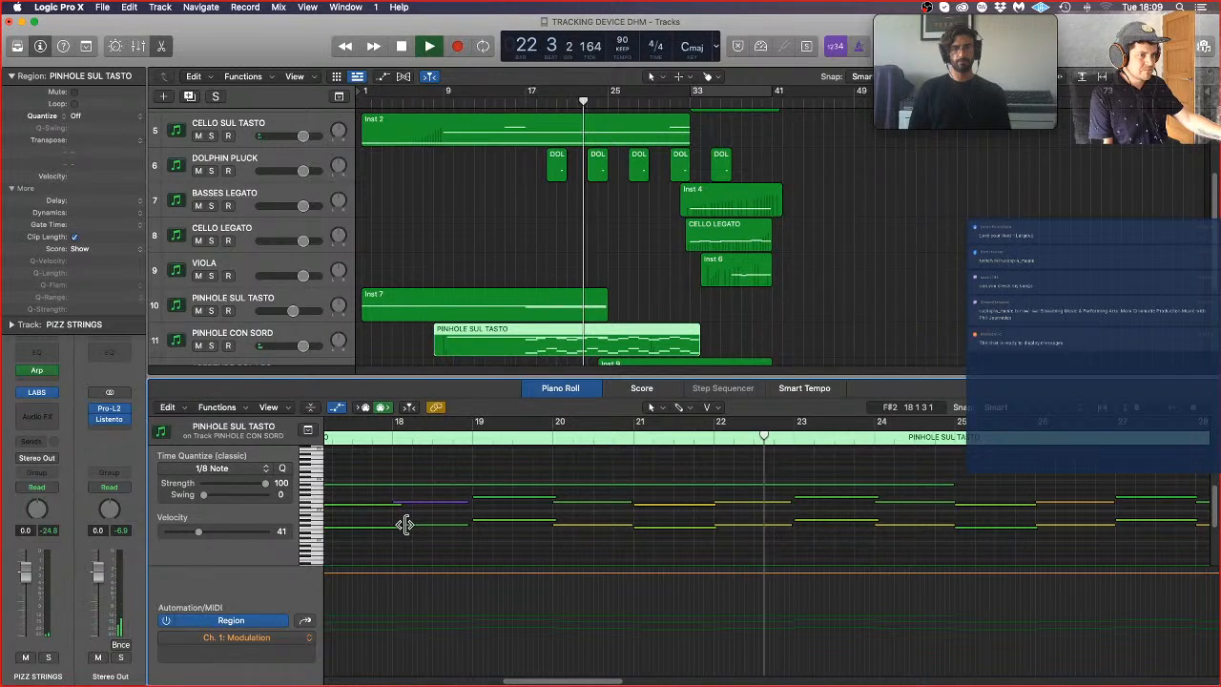
pyautogui.moveTo(404, 525); pyautogui.dragTo(394, 524)
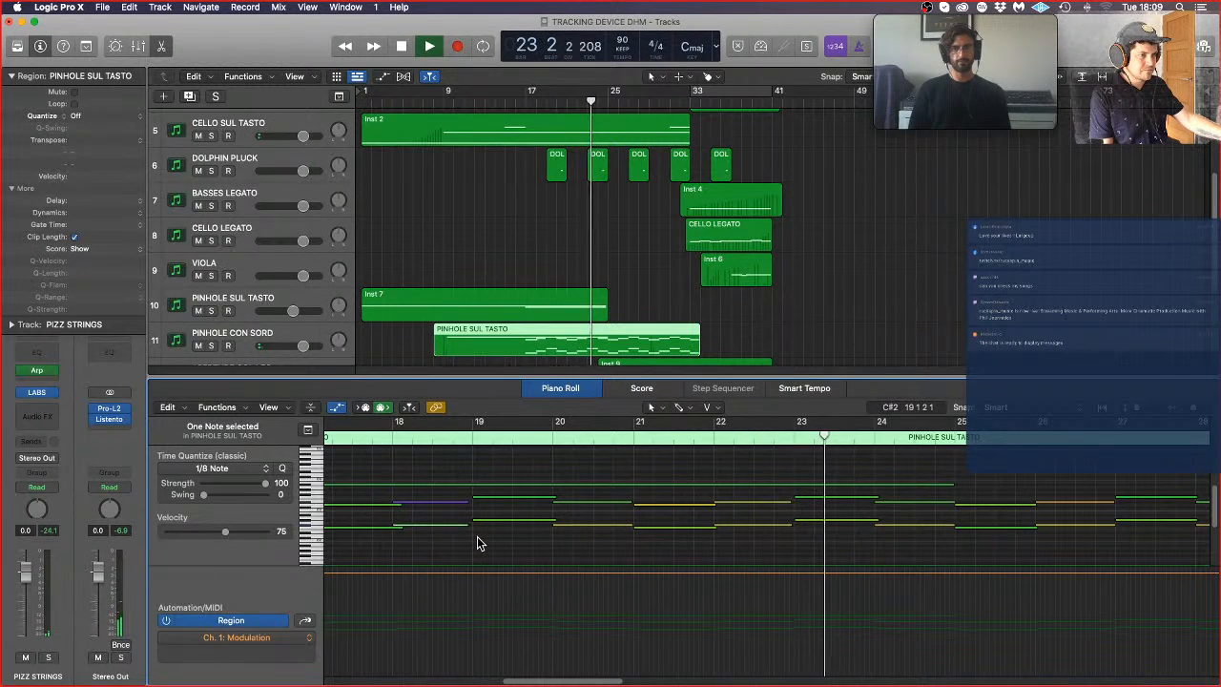
# Step: Lengthen both the upper and lower bar 18 notes so they end at bar 19, and close the note editor
pyautogui.keyDown('shift'); pyautogui.click(463, 506); pyautogui.keyUp('shift')
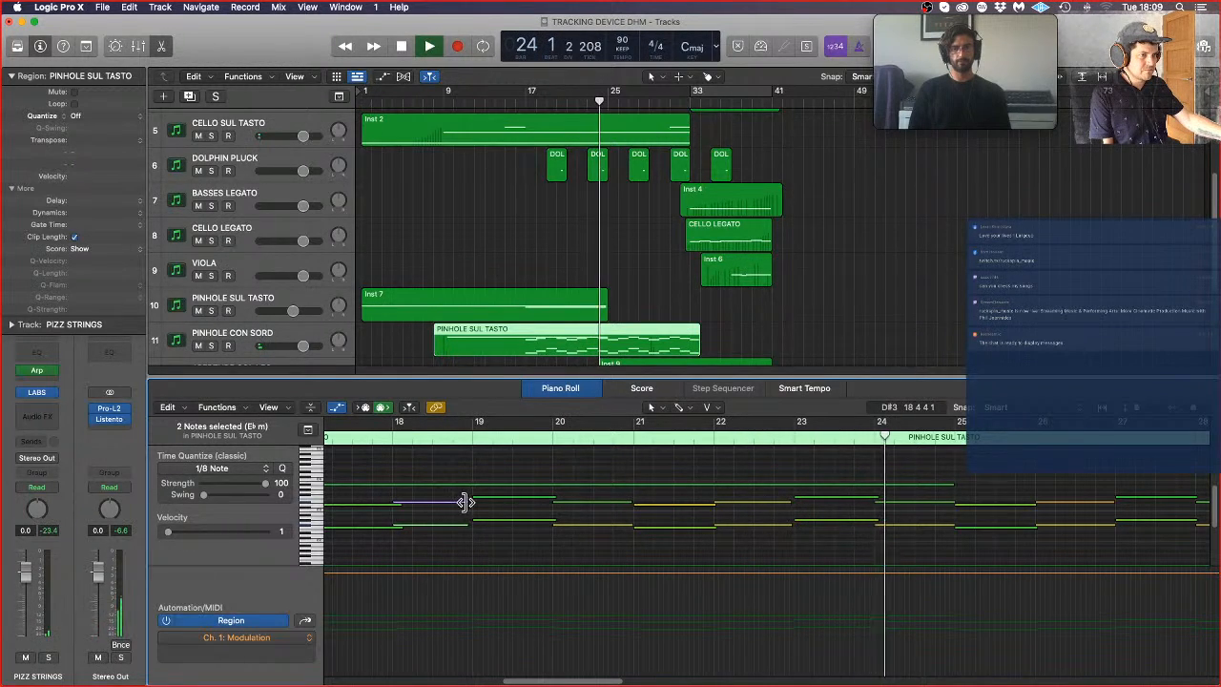
pyautogui.moveTo(464, 502); pyautogui.dragTo(473, 501)
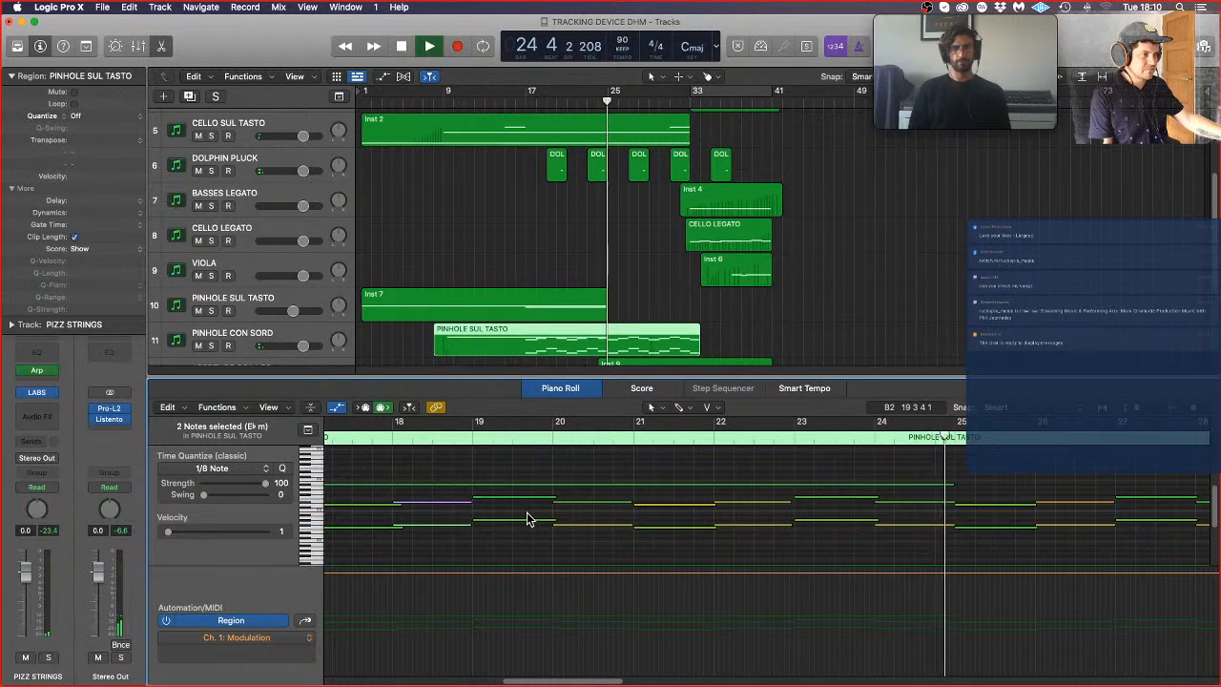
pyautogui.press('super+Left')
pyautogui.press('super+Left')
pyautogui.press('super+Left')
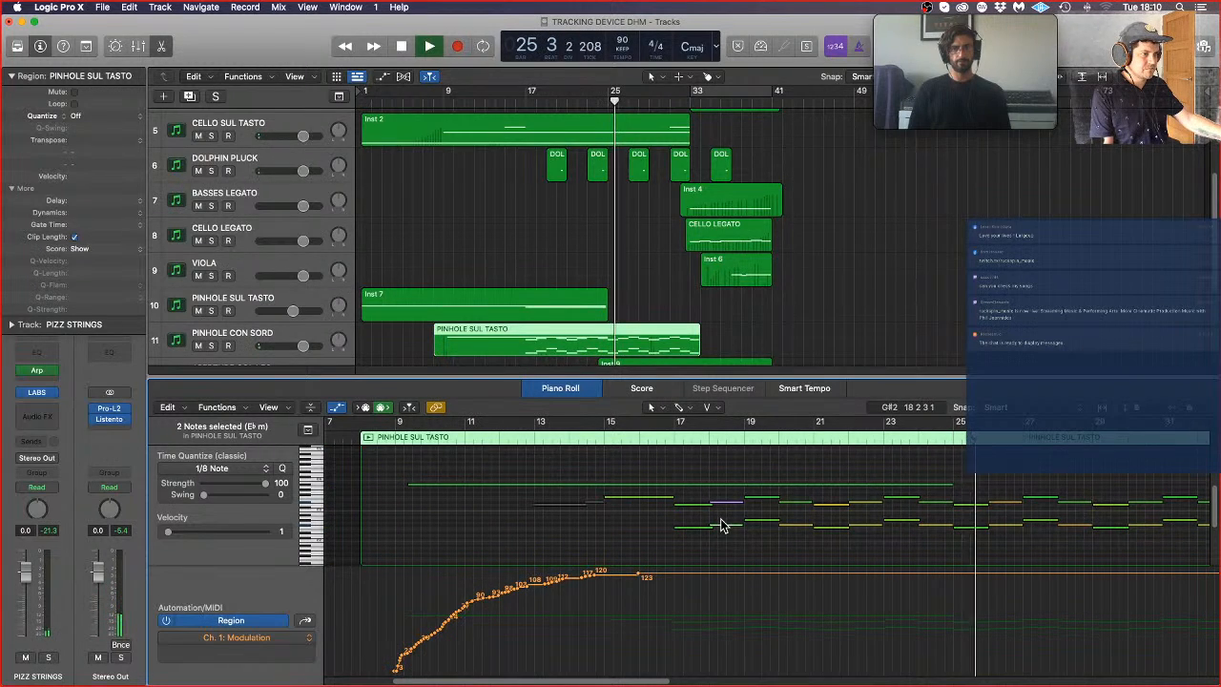
pyautogui.press('super+Left')
pyautogui.press('super+Left')
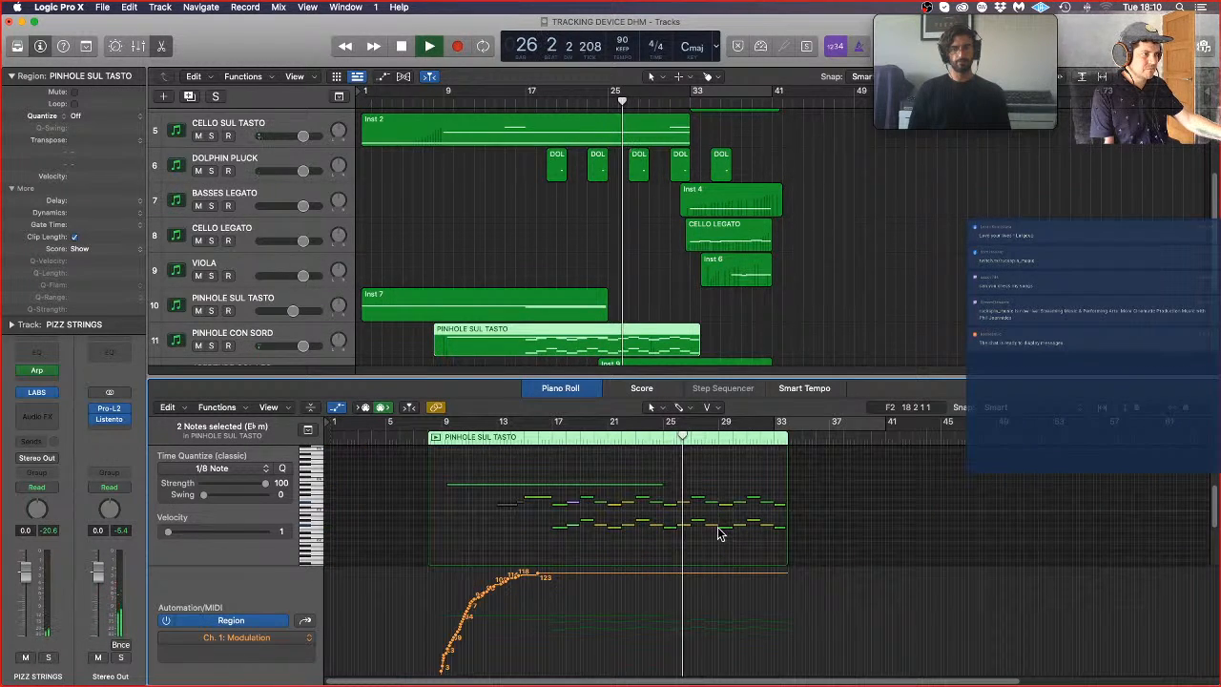
pyautogui.press('p')
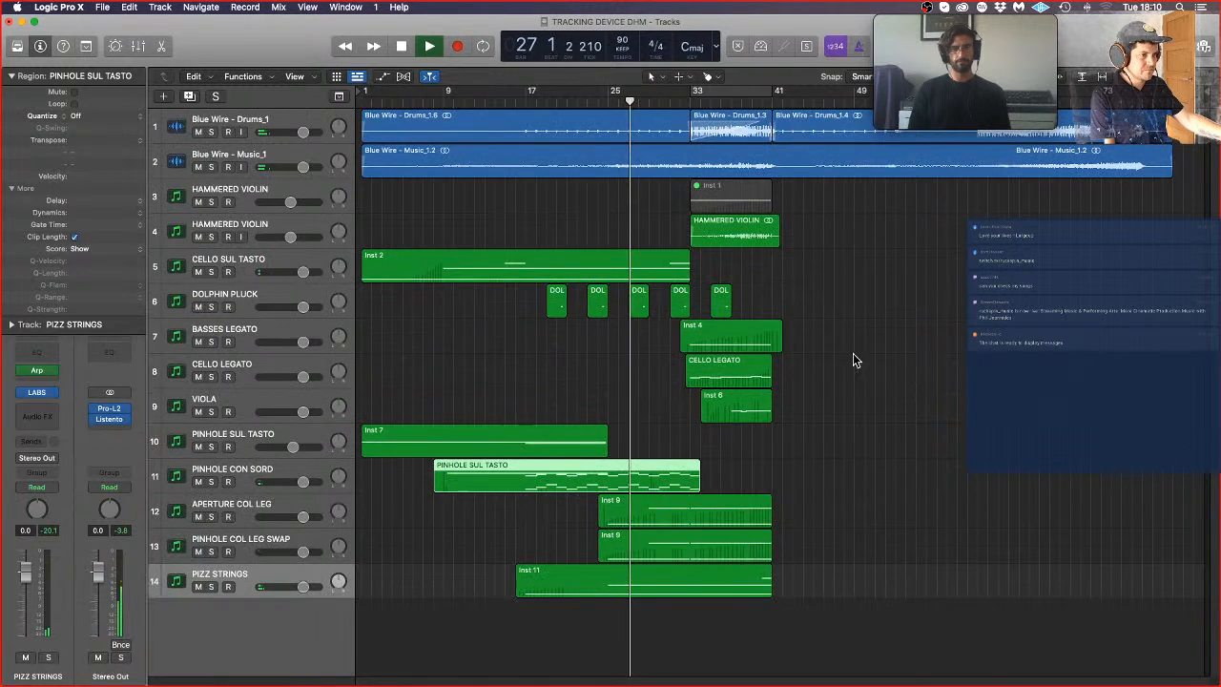
pyautogui.click(909, 445)
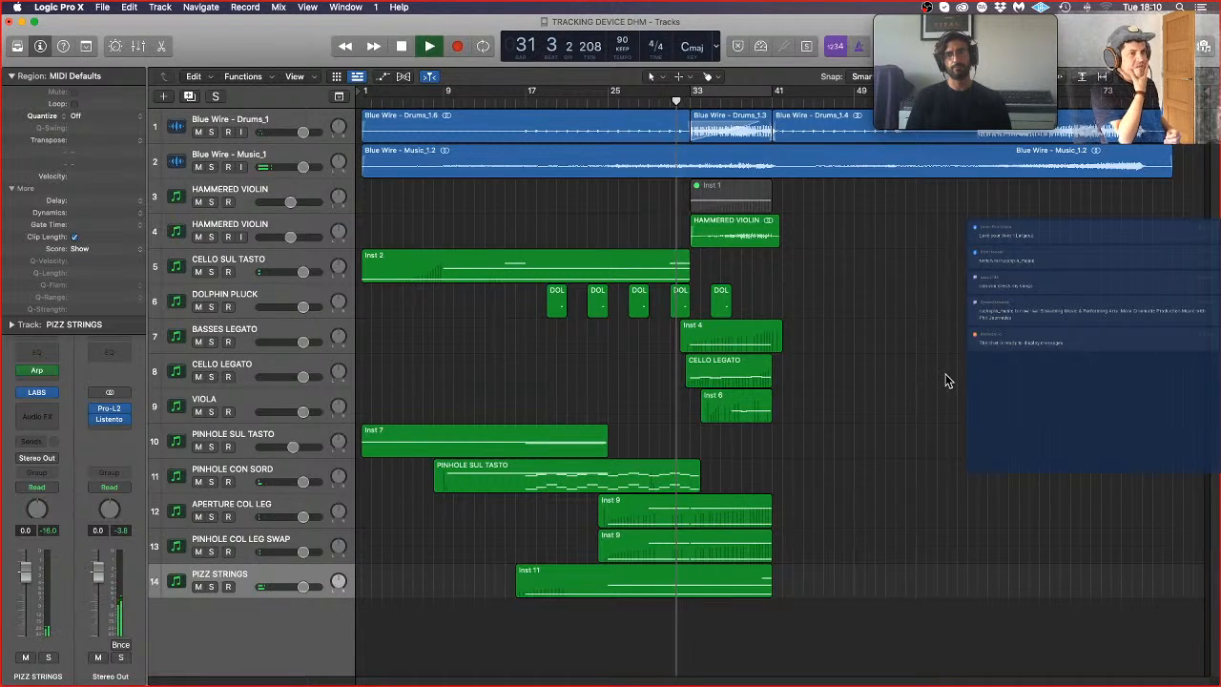
# Step: Lower the gain of the Pro-L 2 limiter on the Stereo Out channel to +3.02 dB and close the plug-in
pyautogui.click(243, 473)
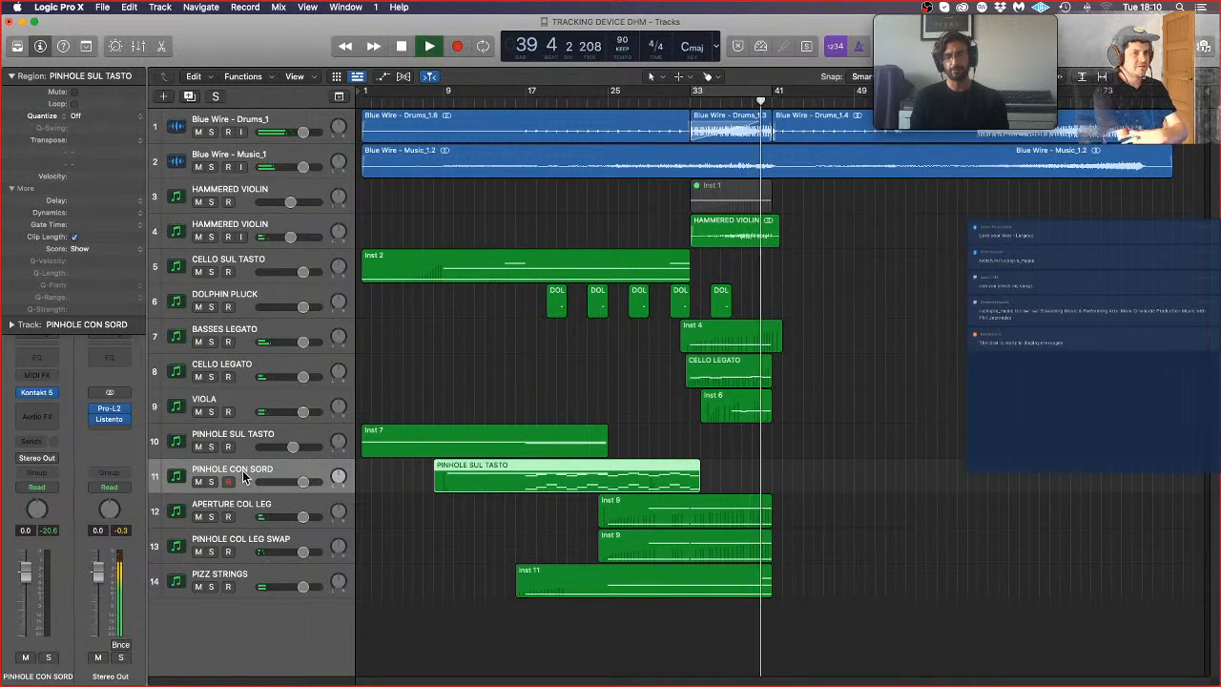
pyautogui.click(109, 412)
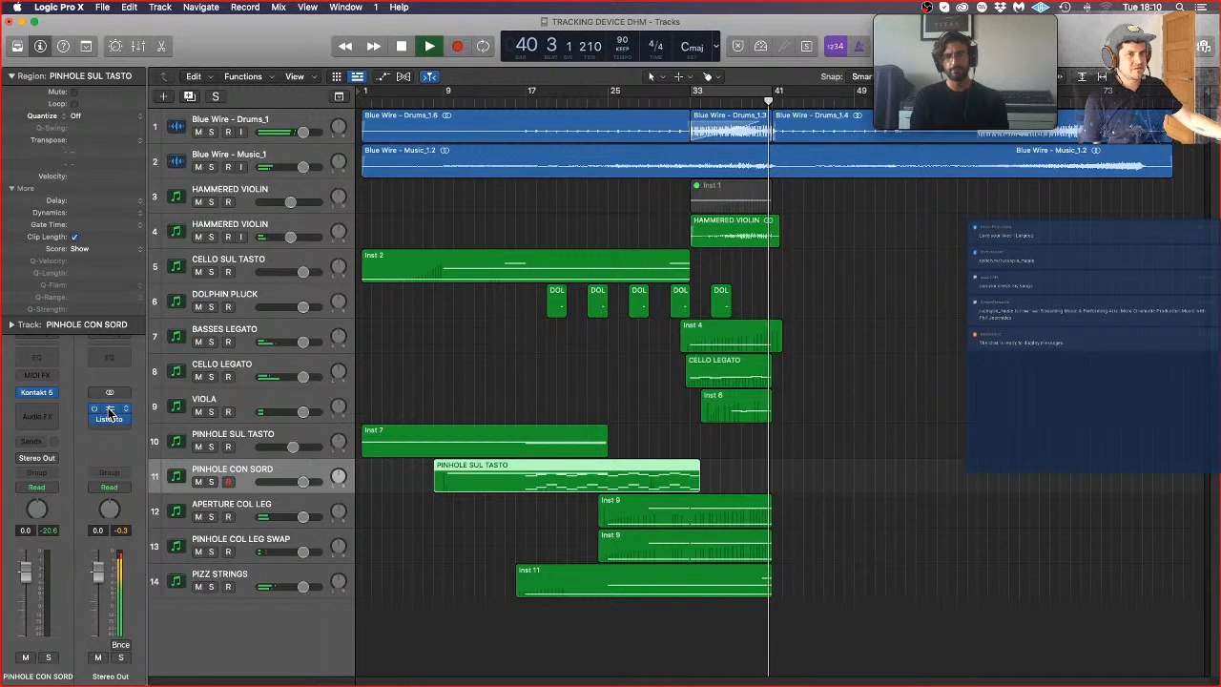
pyautogui.moveTo(415, 430); pyautogui.dragTo(417, 454)
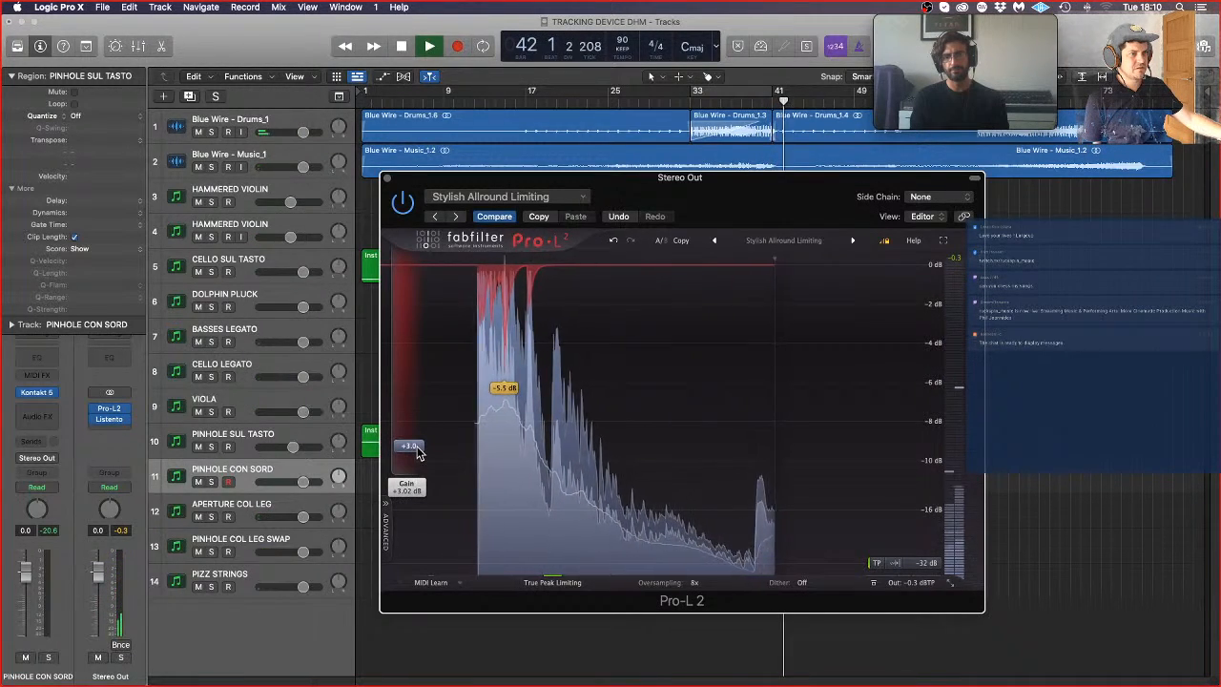
pyautogui.click(388, 179)
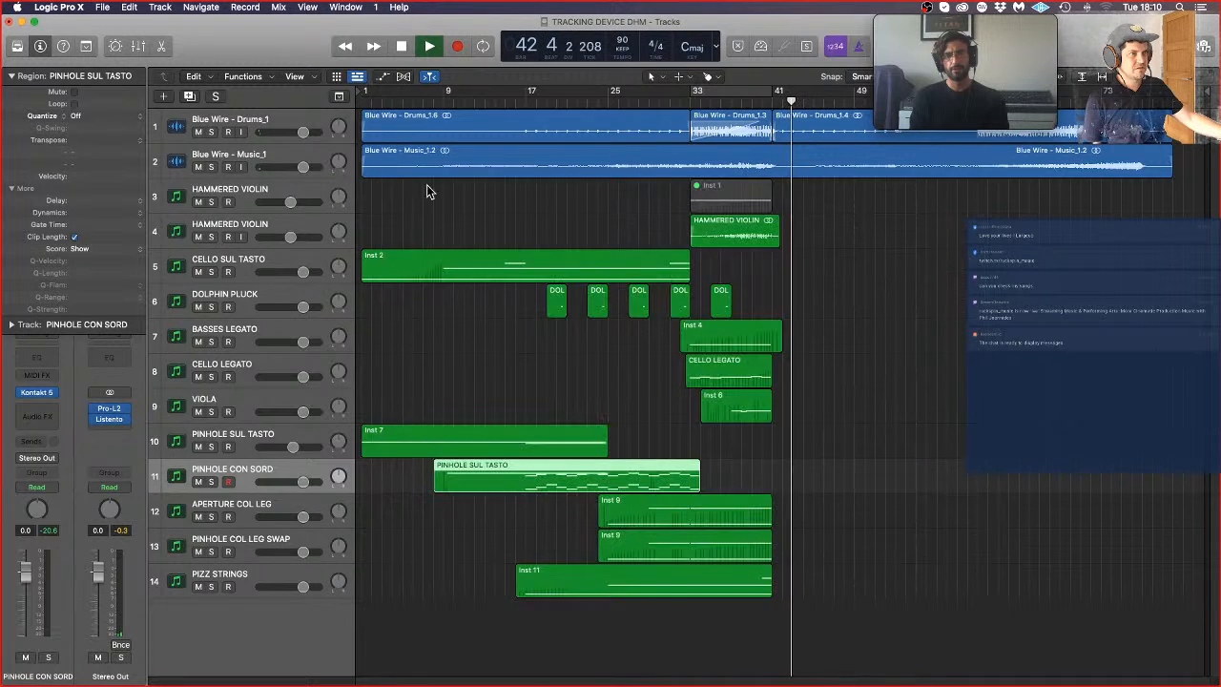
pyautogui.click(602, 418)
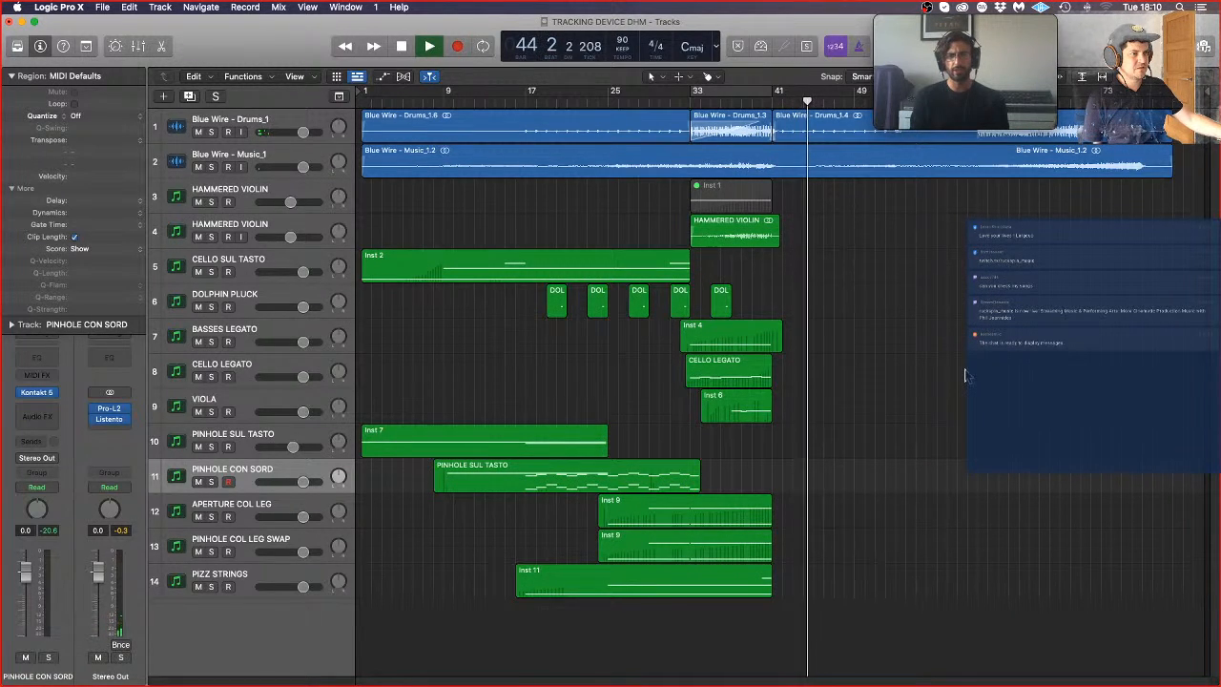
# Step: Set the velocity of the short high note at the end of the PIZZ STRINGS region to 25, and close the note editor
pyautogui.click(729, 590)
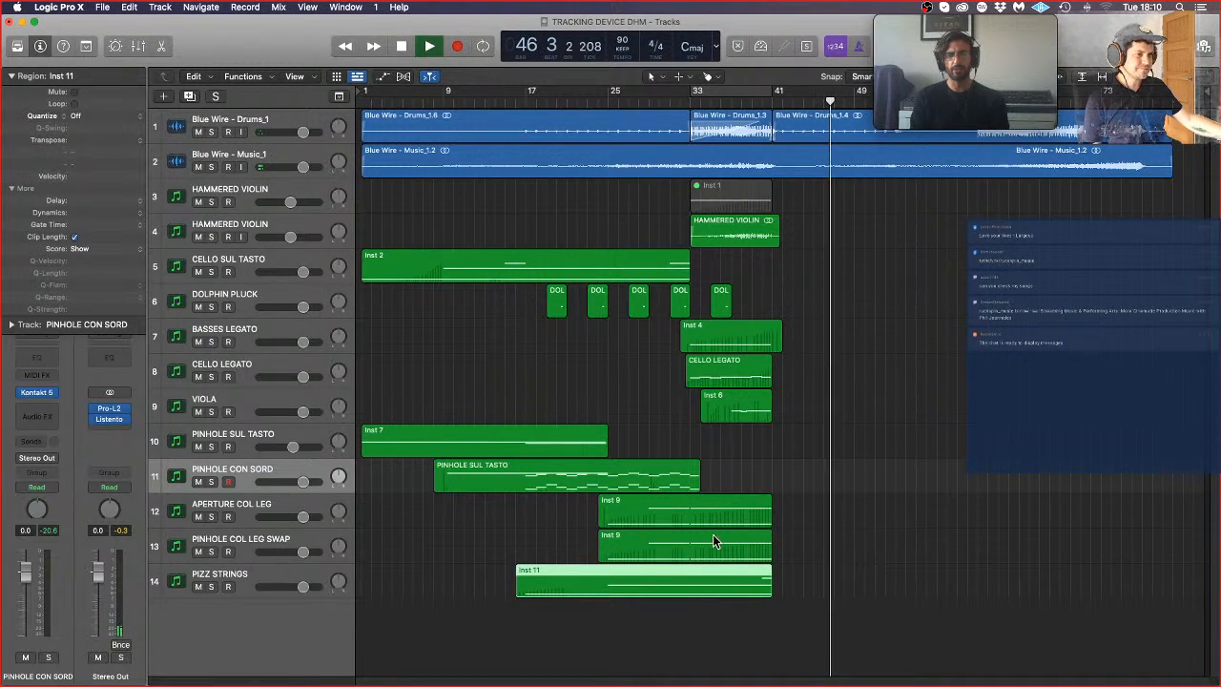
pyautogui.doubleClick(726, 571)
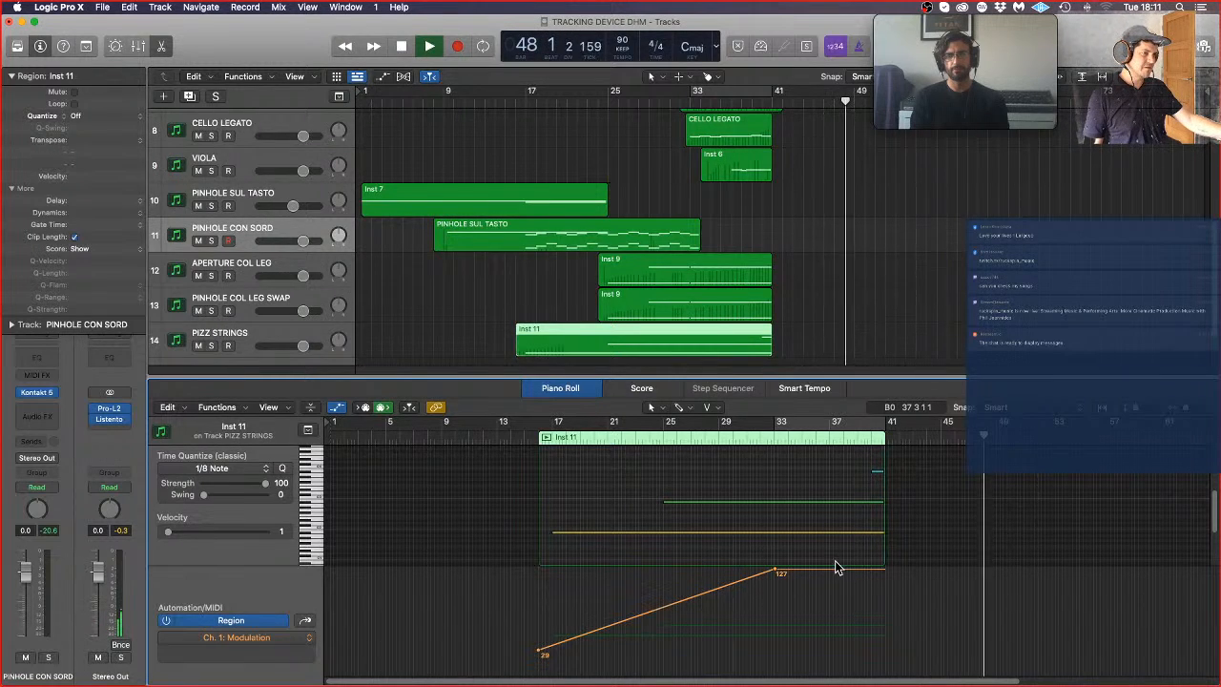
pyautogui.click(401, 335)
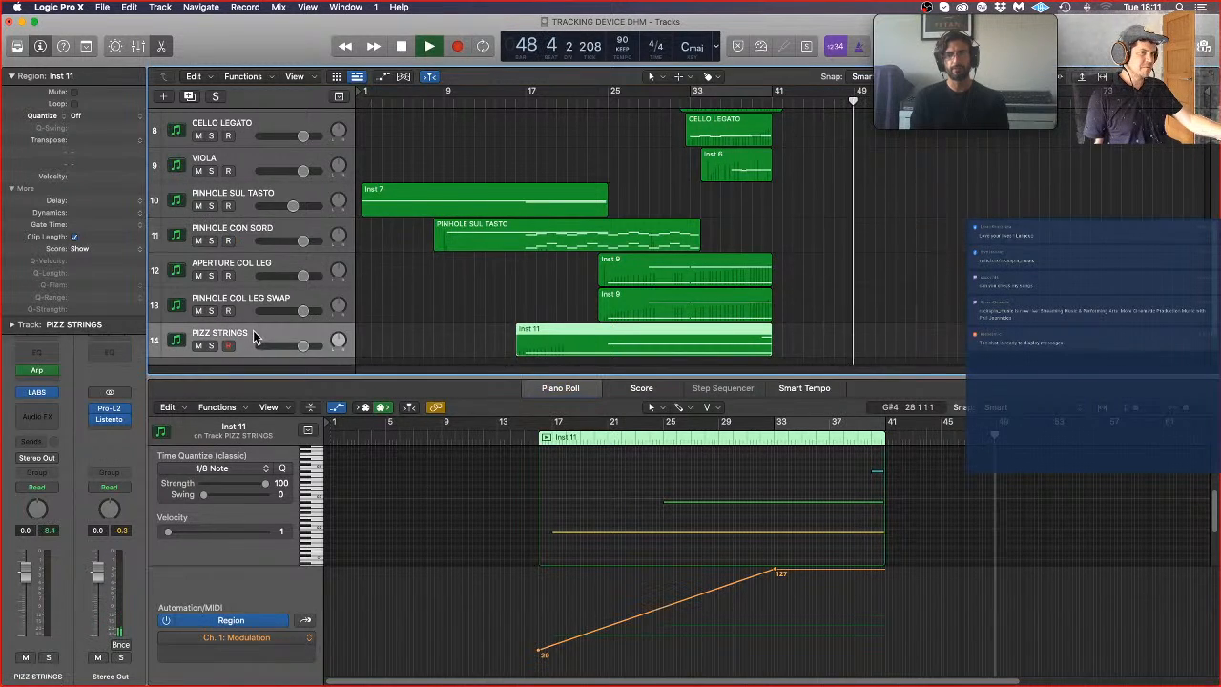
pyautogui.click(870, 492)
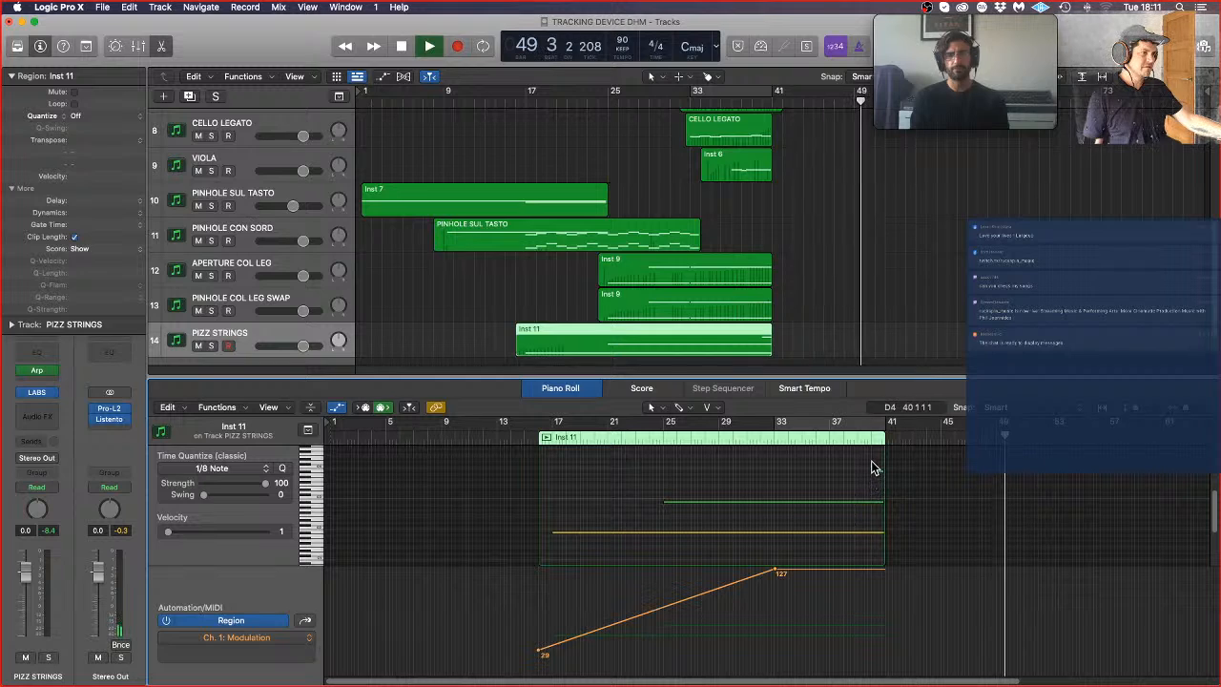
pyautogui.click(876, 472)
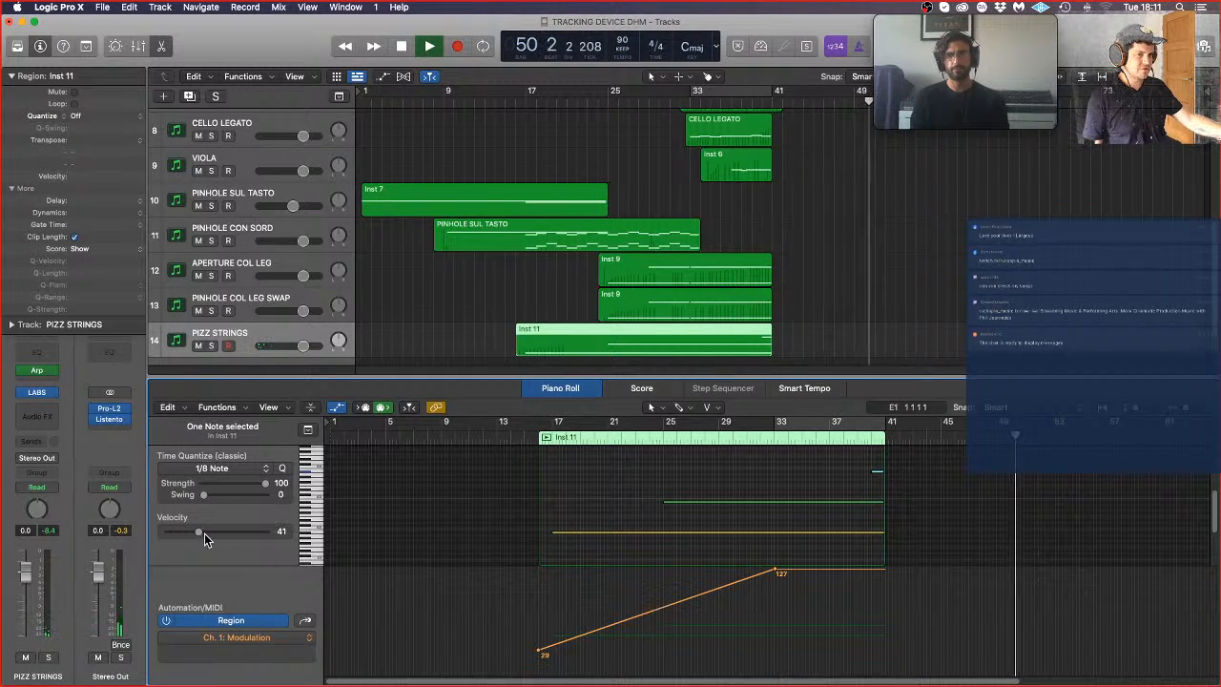
pyautogui.moveTo(195, 536); pyautogui.dragTo(188, 536)
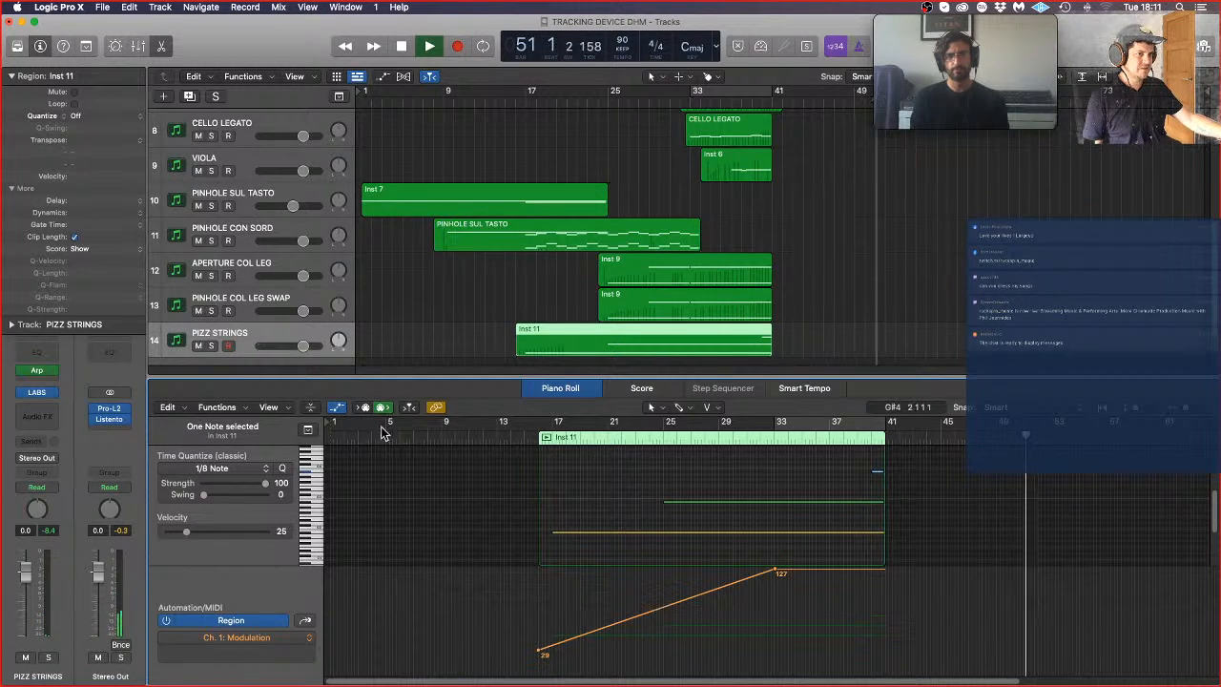
pyautogui.press('p')
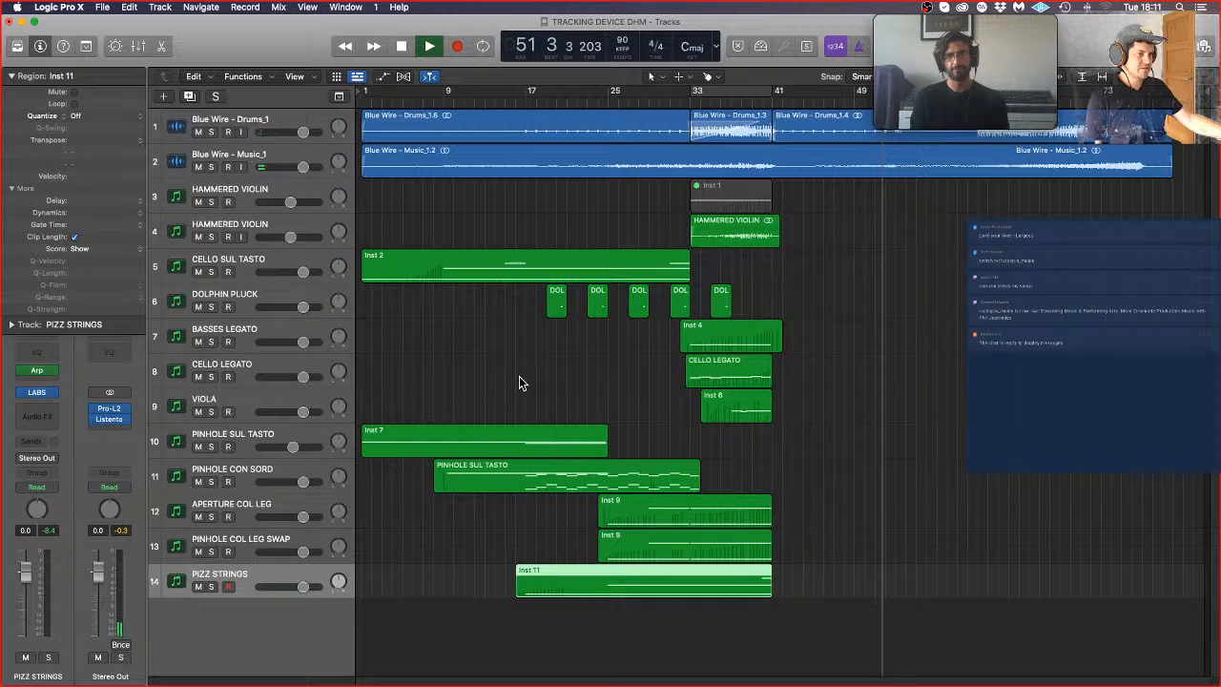
pyautogui.click(950, 414)
# Step: Reduce the track height, stop playback and place the playhead at the start of bar 53
pyautogui.scroll(-2, 885, 337)
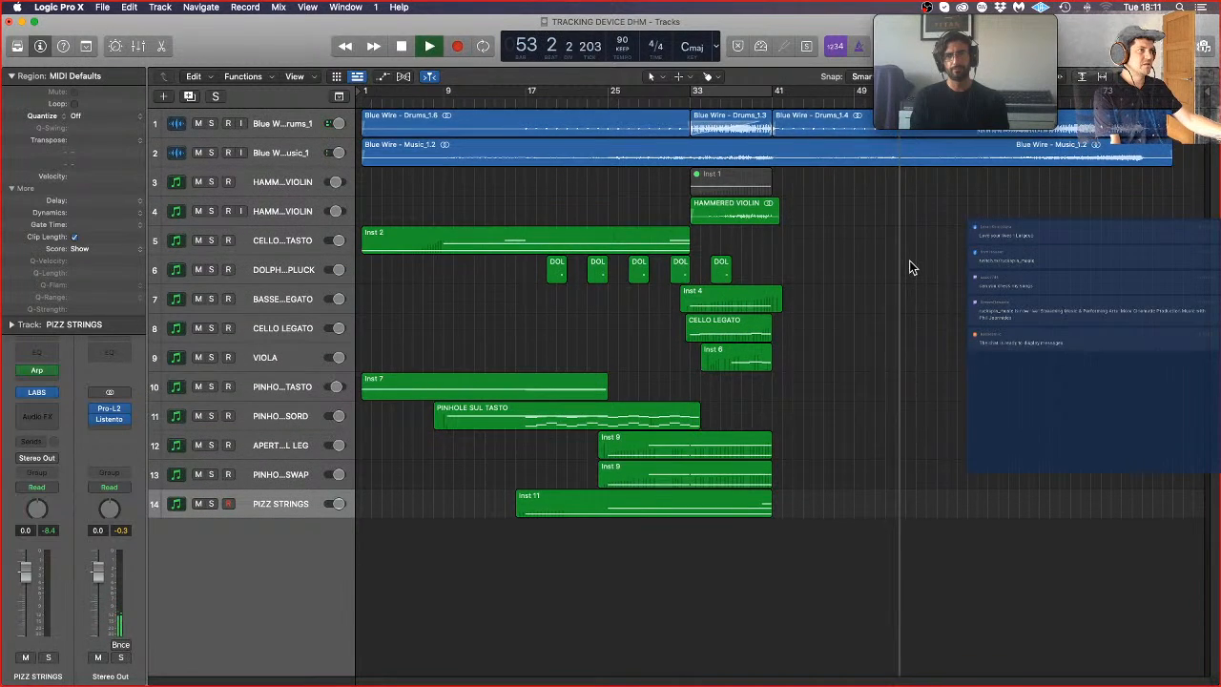
pyautogui.press('space')
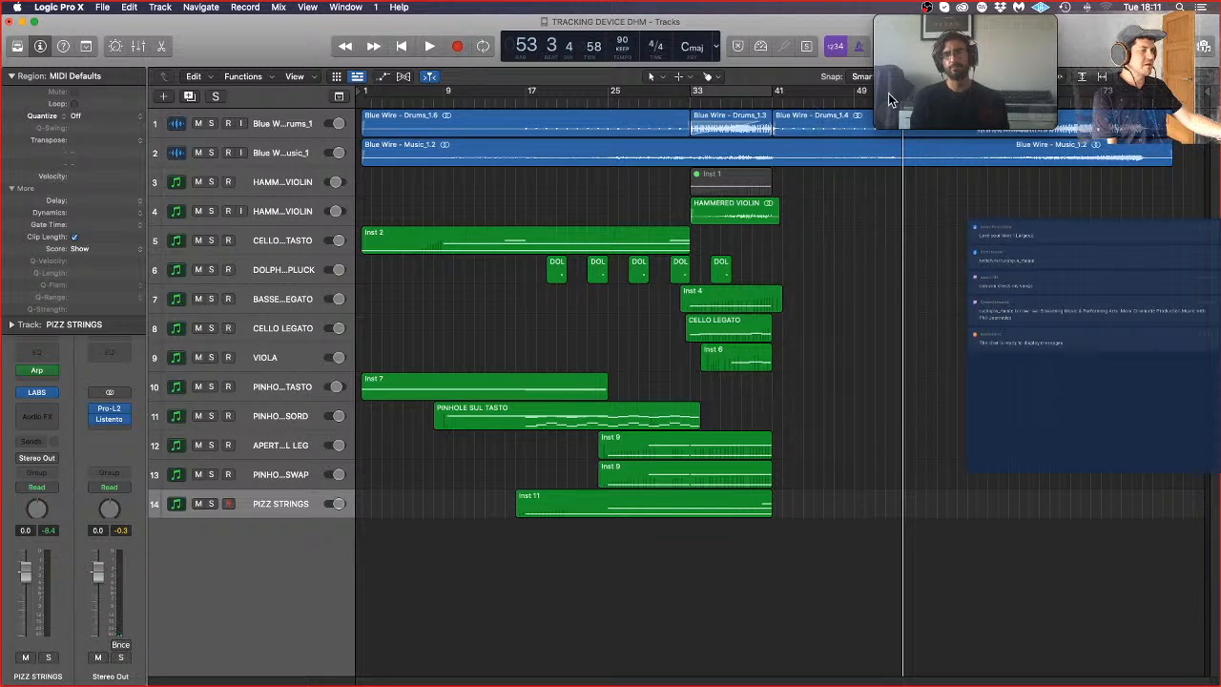
pyautogui.moveTo(839, 103); pyautogui.dragTo(892, 112)
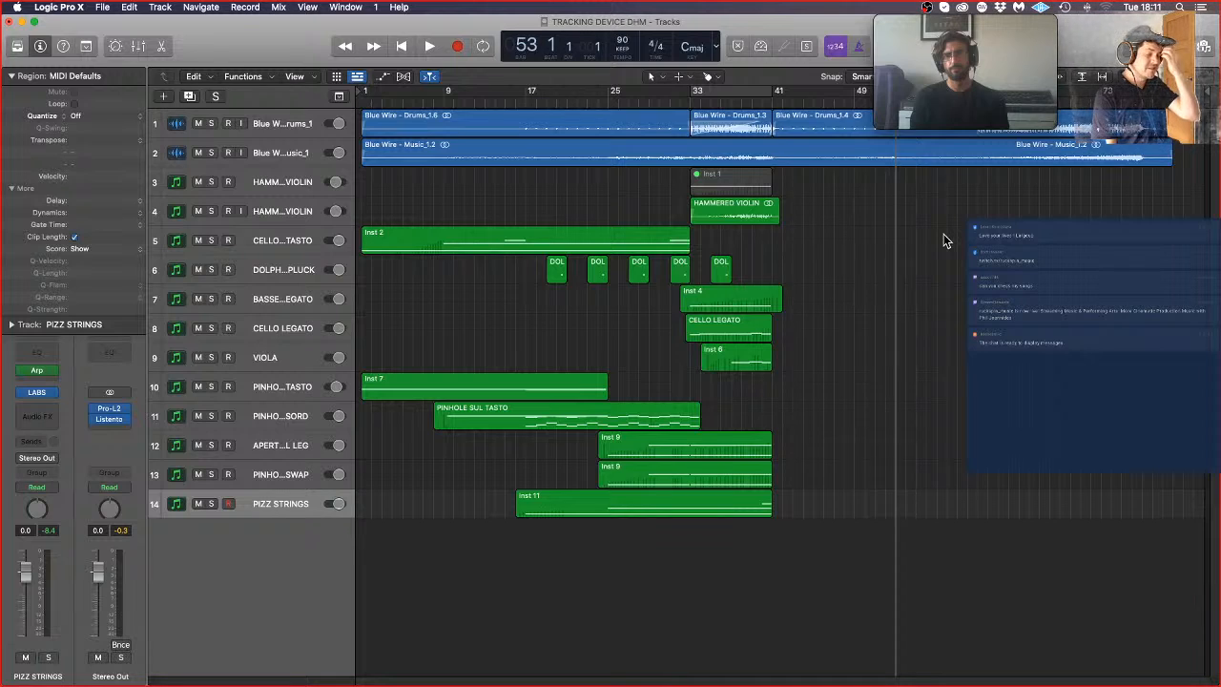
# Step: Create one new software instrument track and load LABS in stereo as its instrument
pyautogui.click(163, 96)
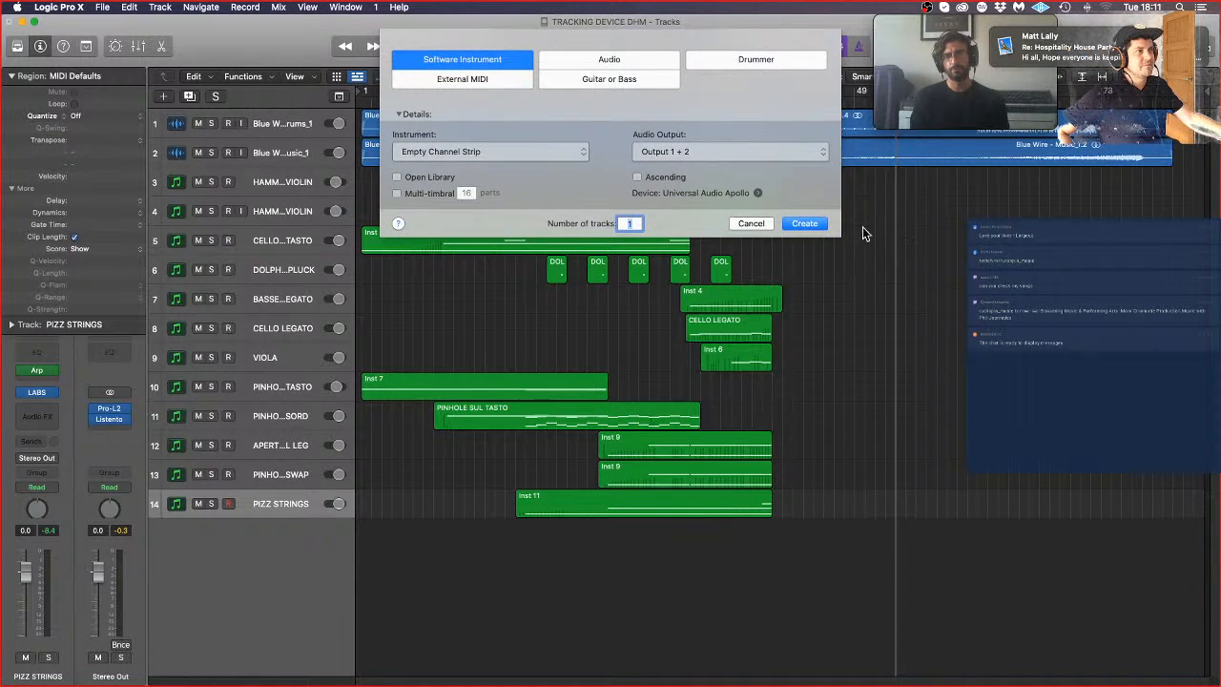
pyautogui.click(806, 224)
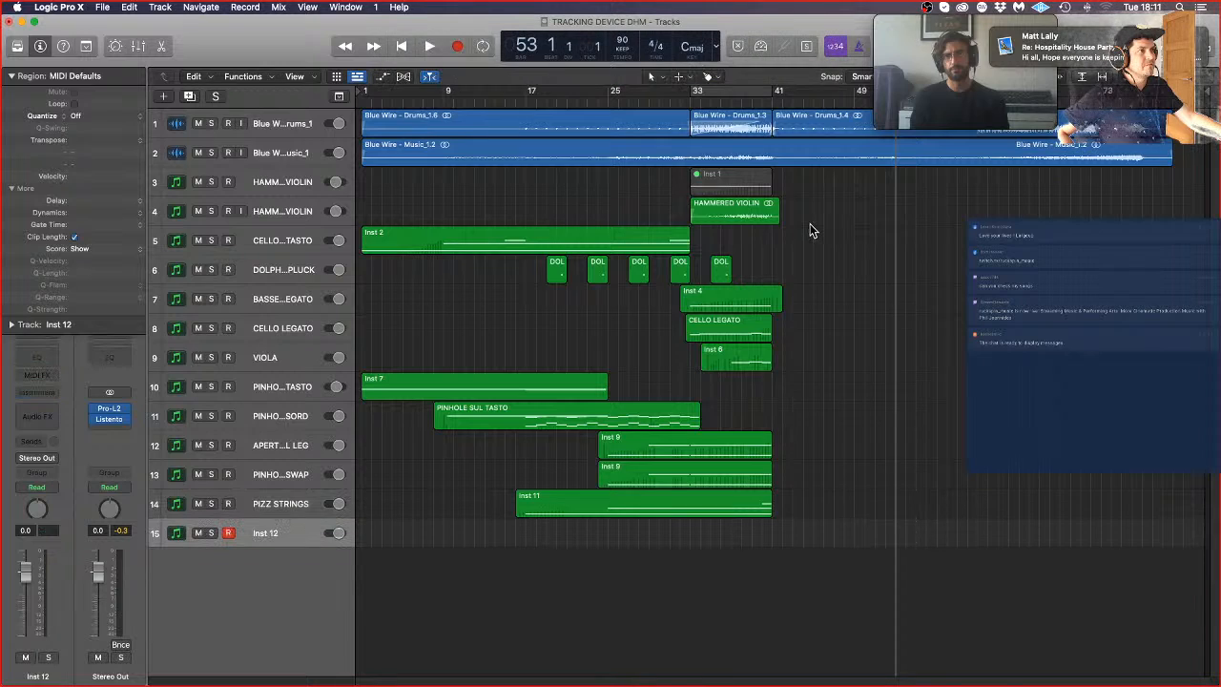
pyautogui.click(40, 392)
pyautogui.moveTo(61, 437)
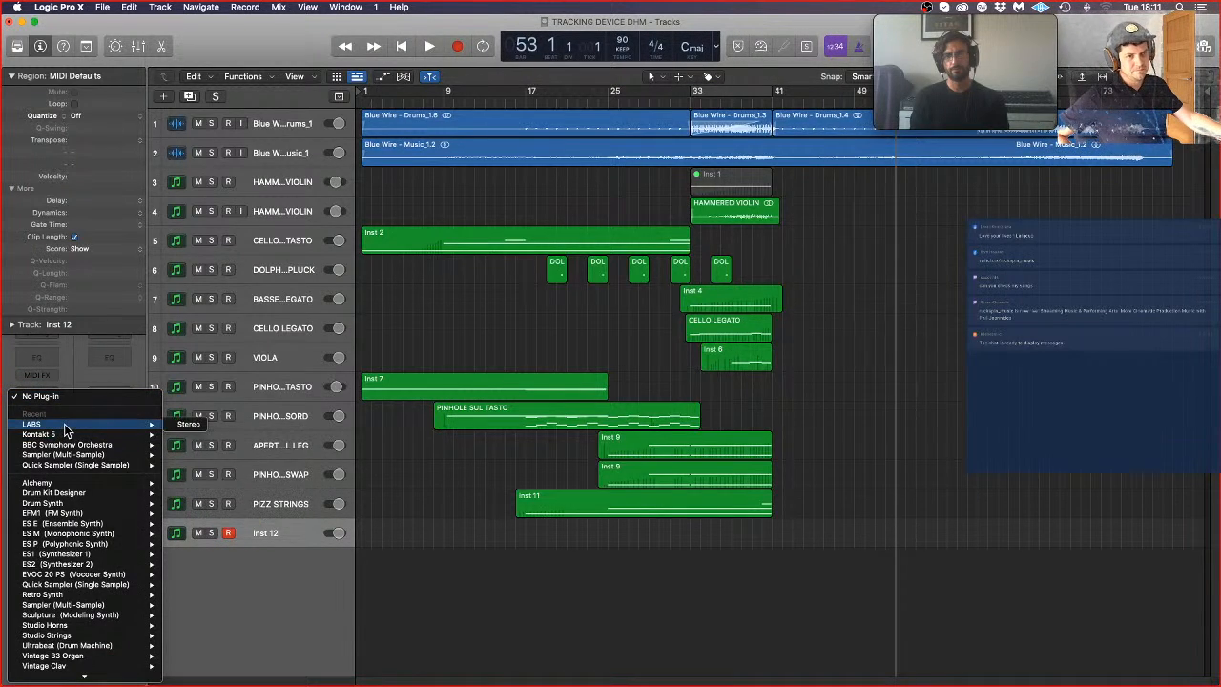
pyautogui.click(190, 427)
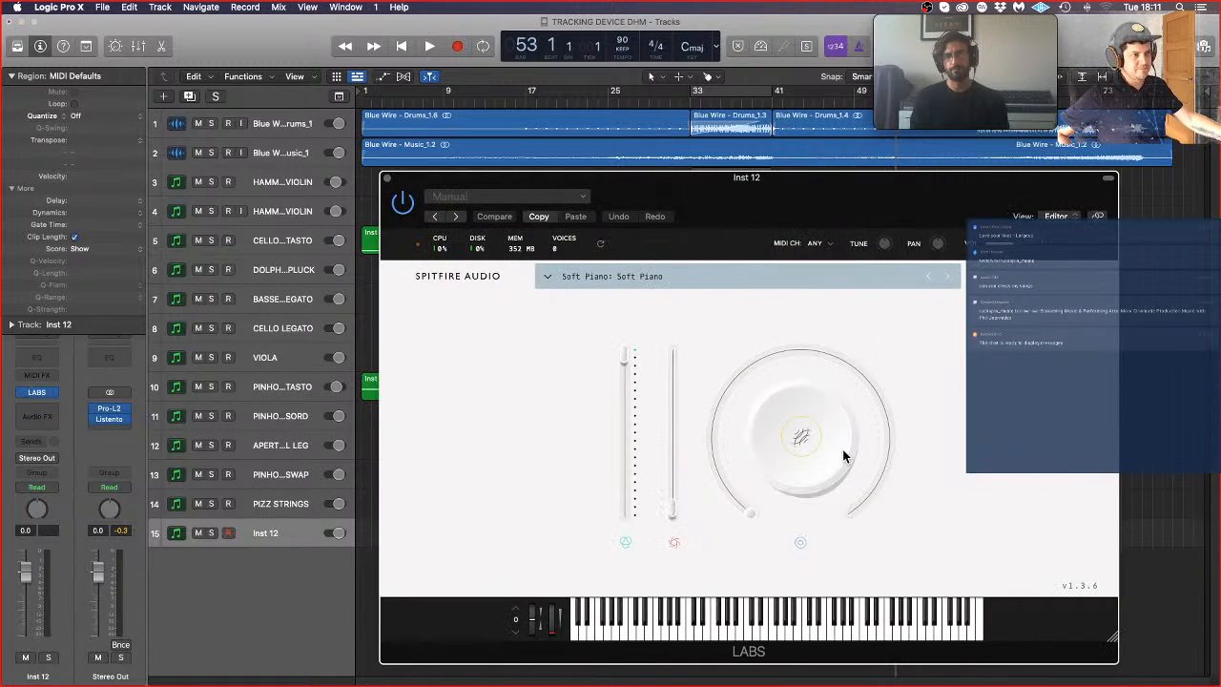
# Step: Load the Chorus preset of the Electric Piano library in LABS on the Inst 12 track
pyautogui.click(637, 275)
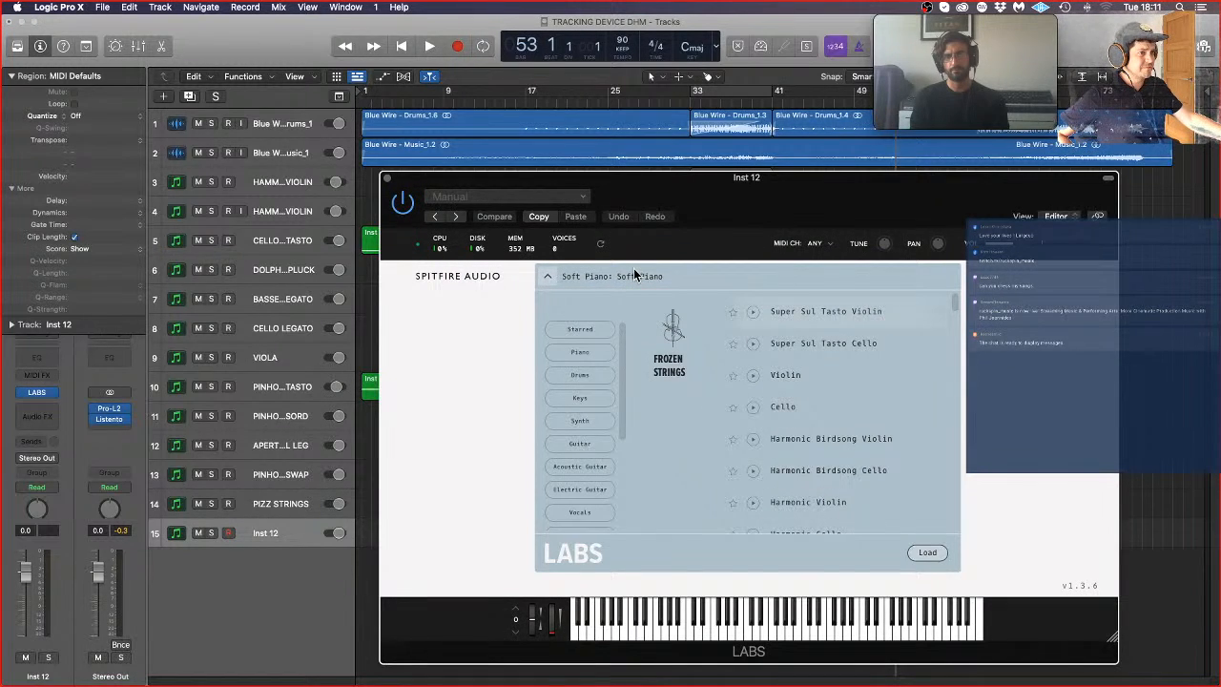
pyautogui.click(637, 276)
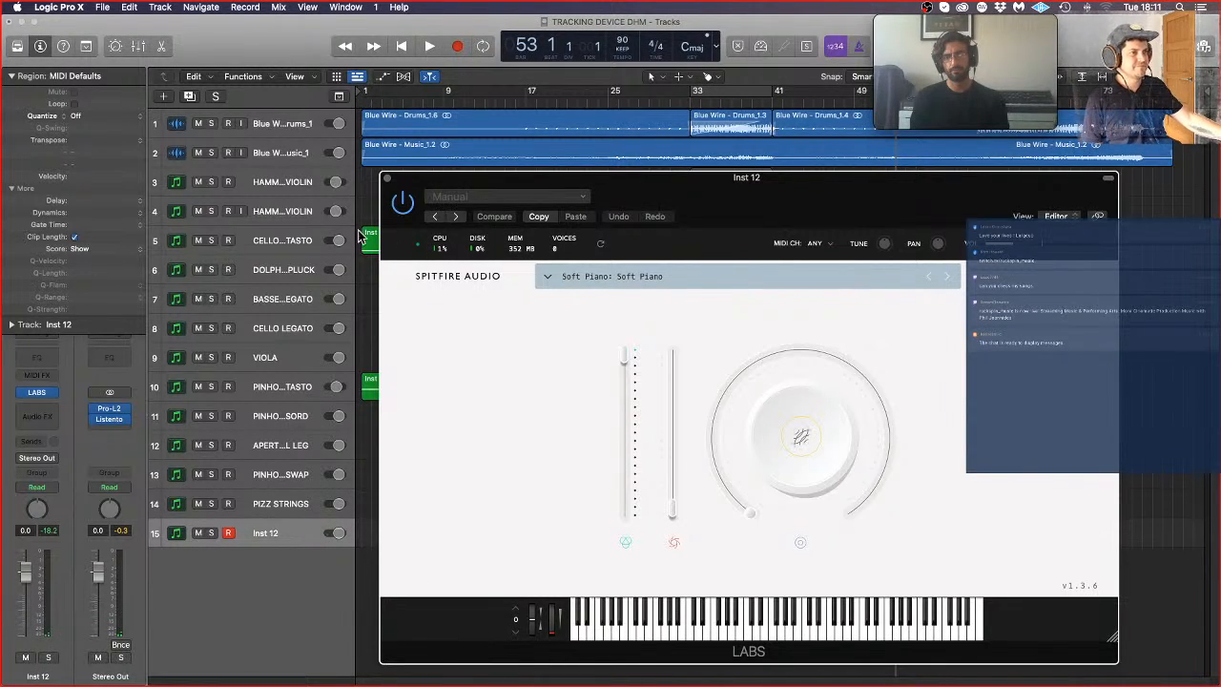
pyautogui.click(632, 278)
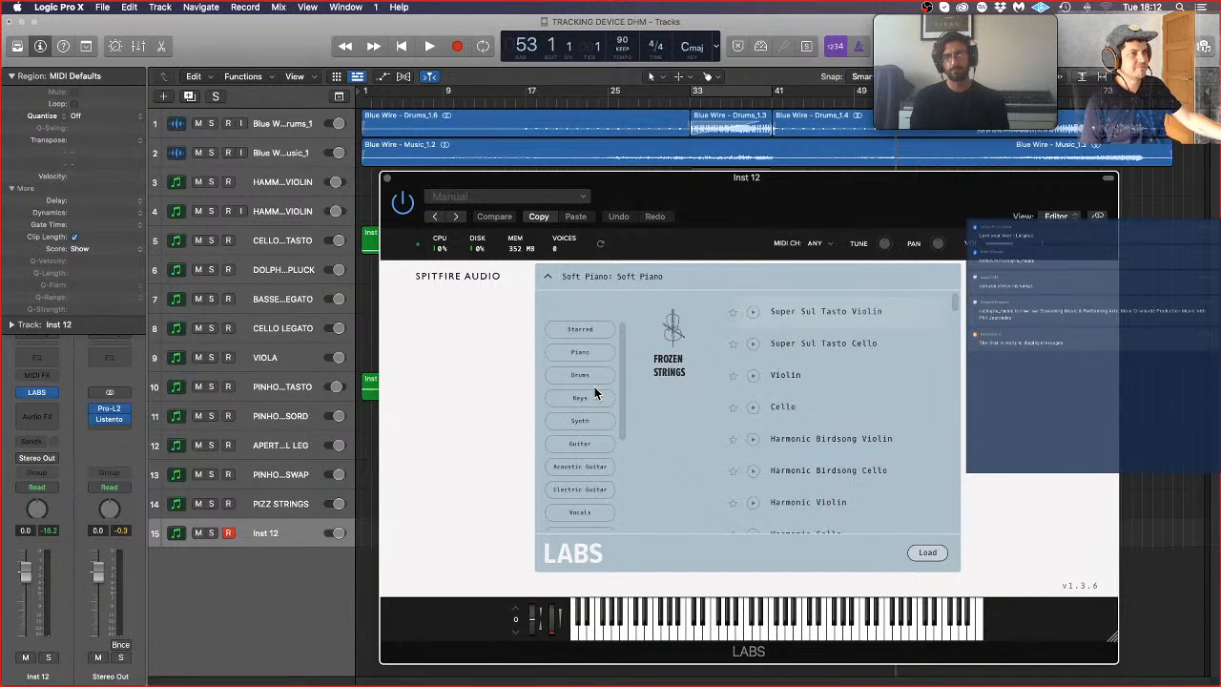
pyautogui.scroll(-5, 725, 449)
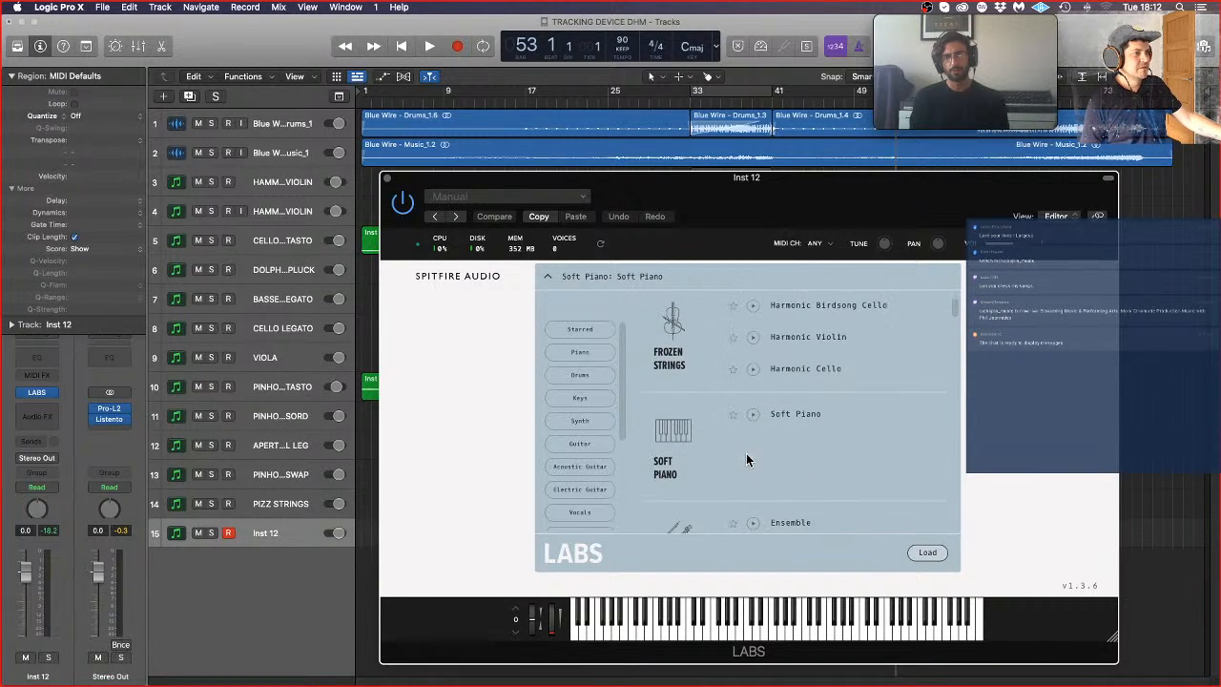
pyautogui.scroll(-8, 747, 463)
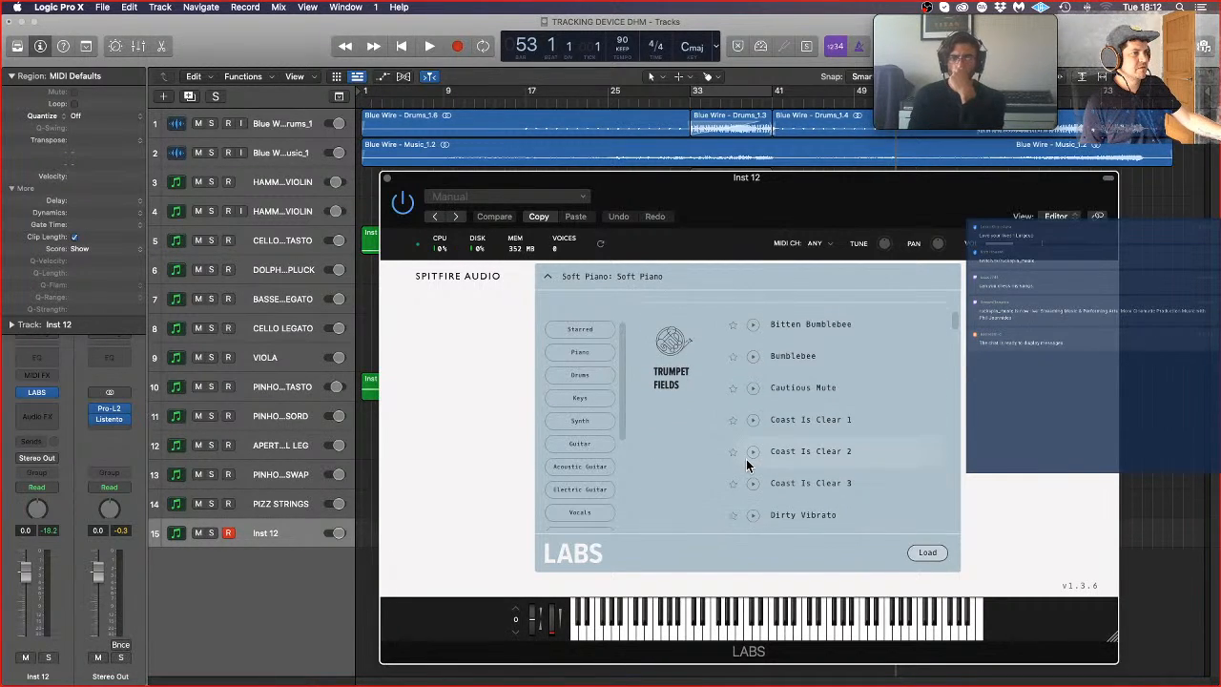
pyautogui.scroll(-5, 747, 464)
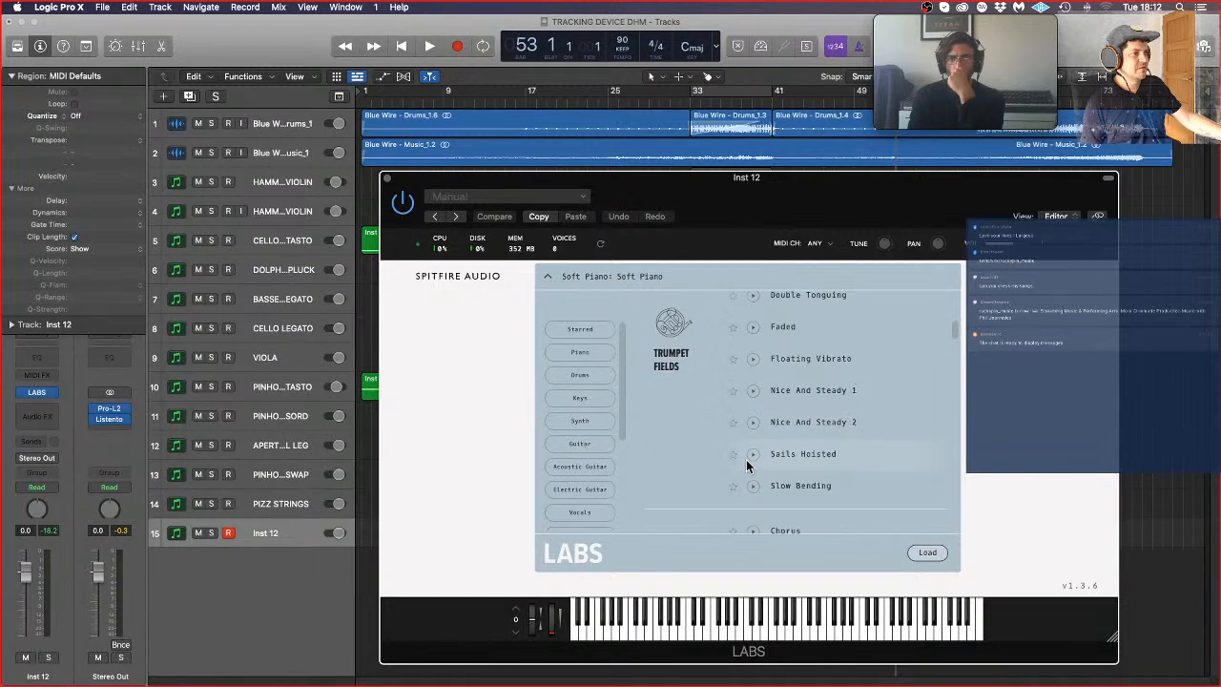
pyautogui.scroll(-1, 747, 459)
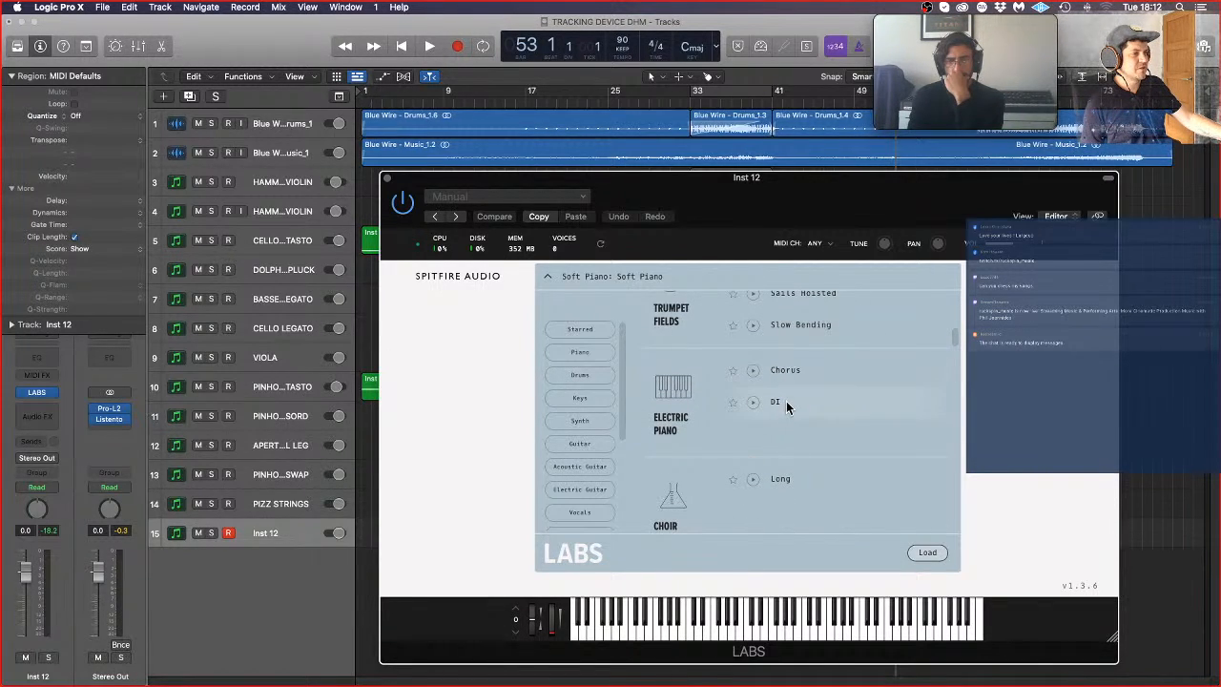
pyautogui.click(787, 369)
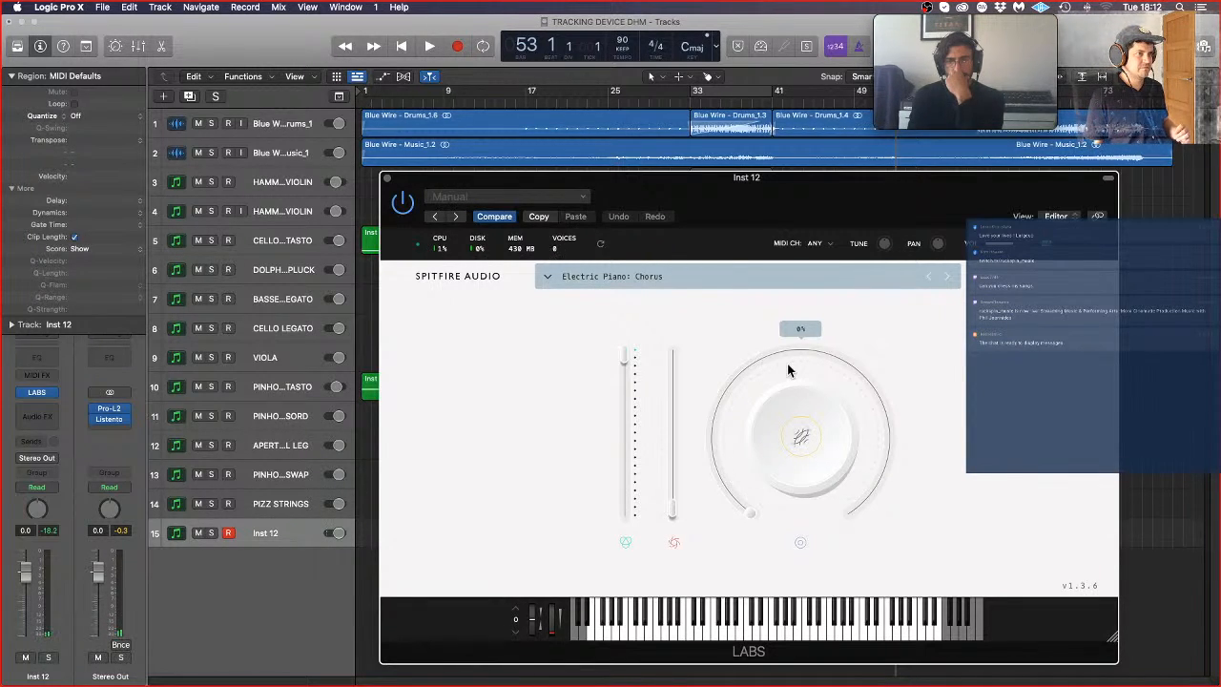
# Step: Switch the LABS sound to the 05 Pipes & Bombs preset from the Modular Pianos library
pyautogui.click(853, 278)
pyautogui.scroll(-5, 849, 455)
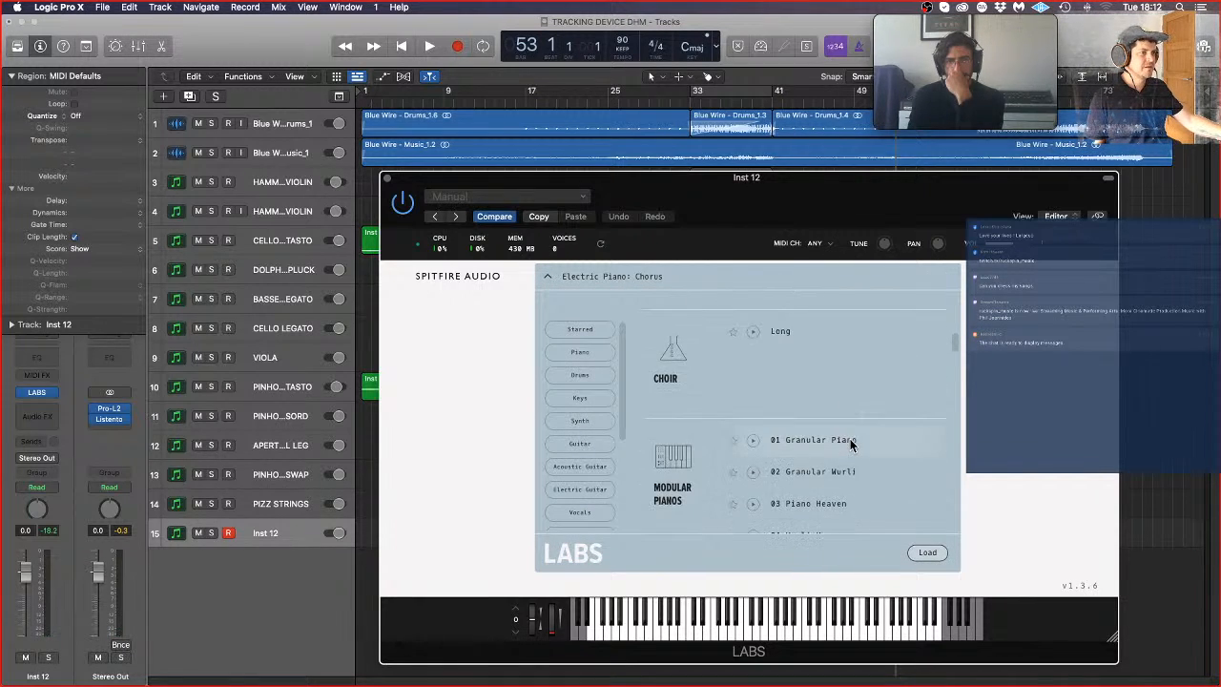
pyautogui.scroll(-2, 850, 438)
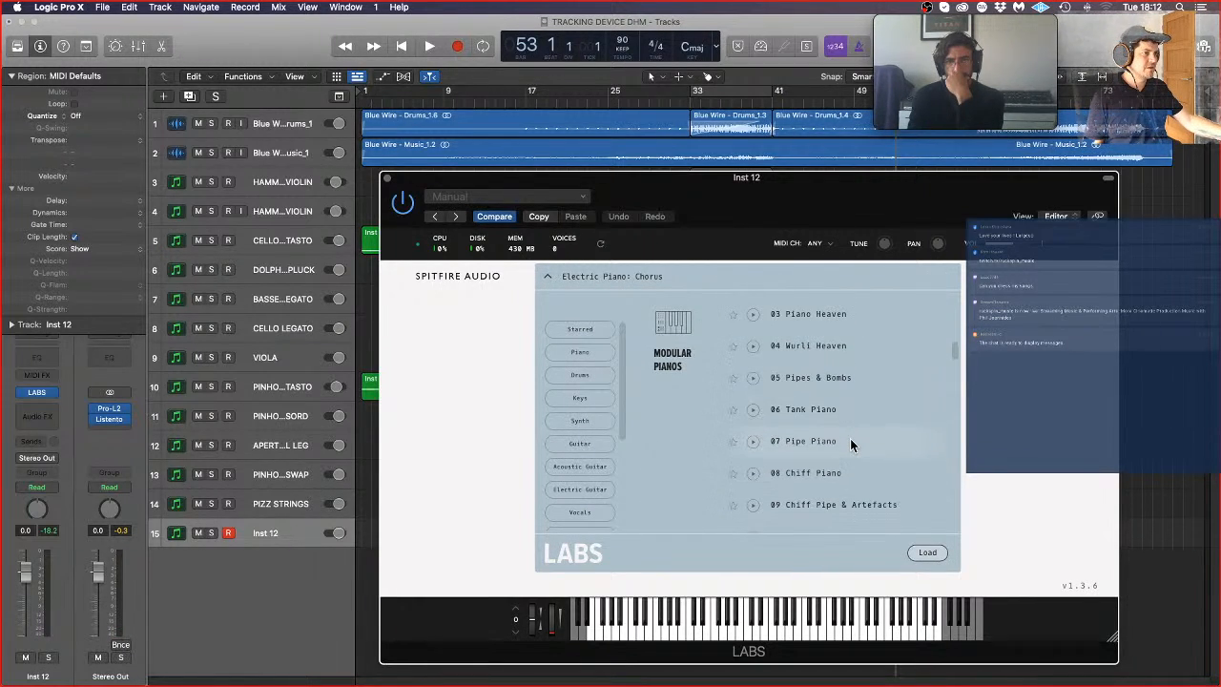
pyautogui.click(862, 377)
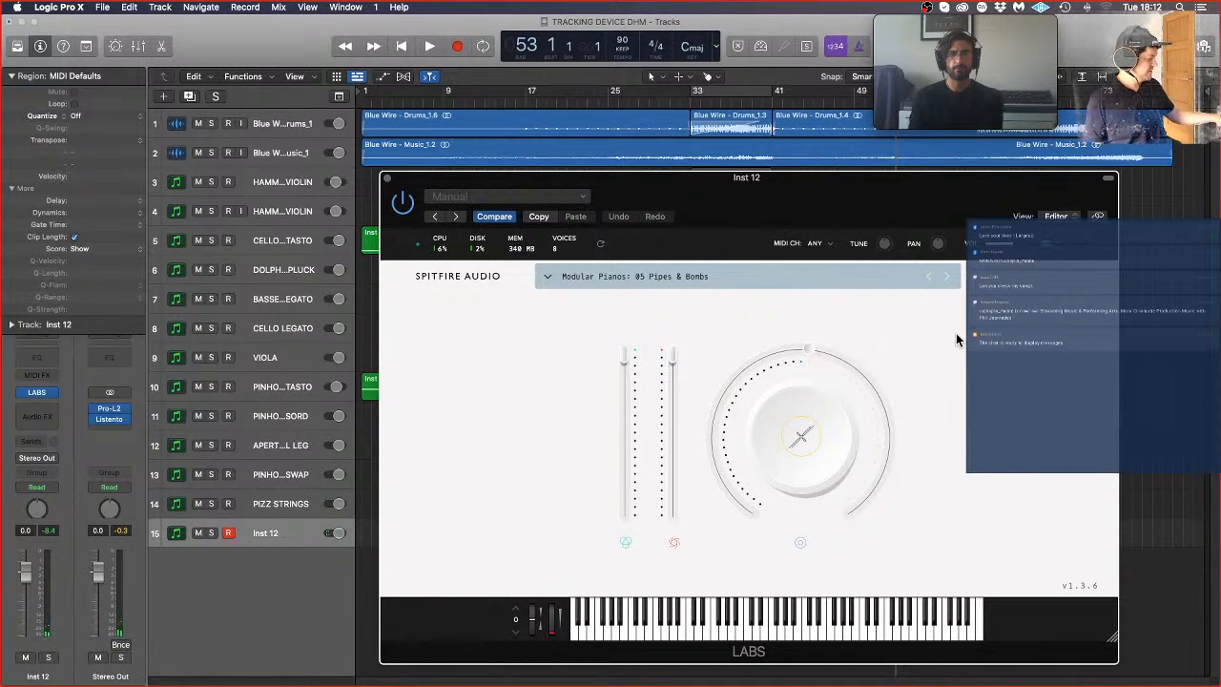
# Step: Change the LABS preset to 09 Chiff Pipe & Artefacts from the Modular Pianos library
pyautogui.click(813, 277)
pyautogui.scroll(-3, 868, 451)
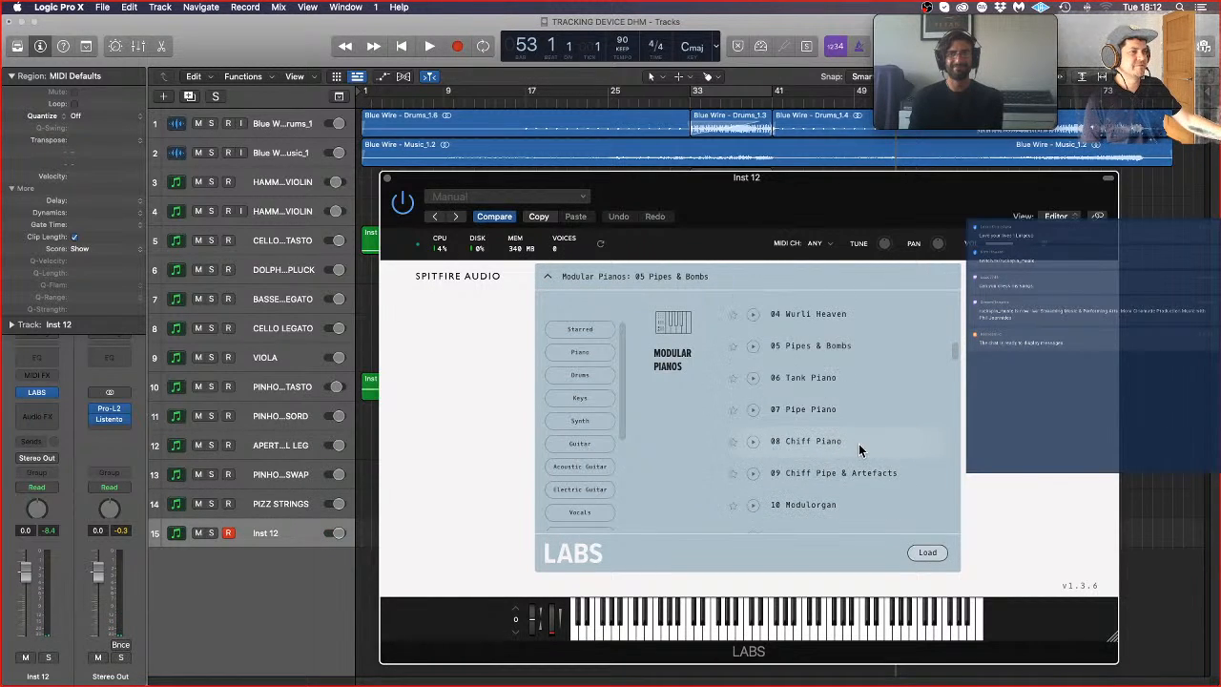
pyautogui.click(842, 440)
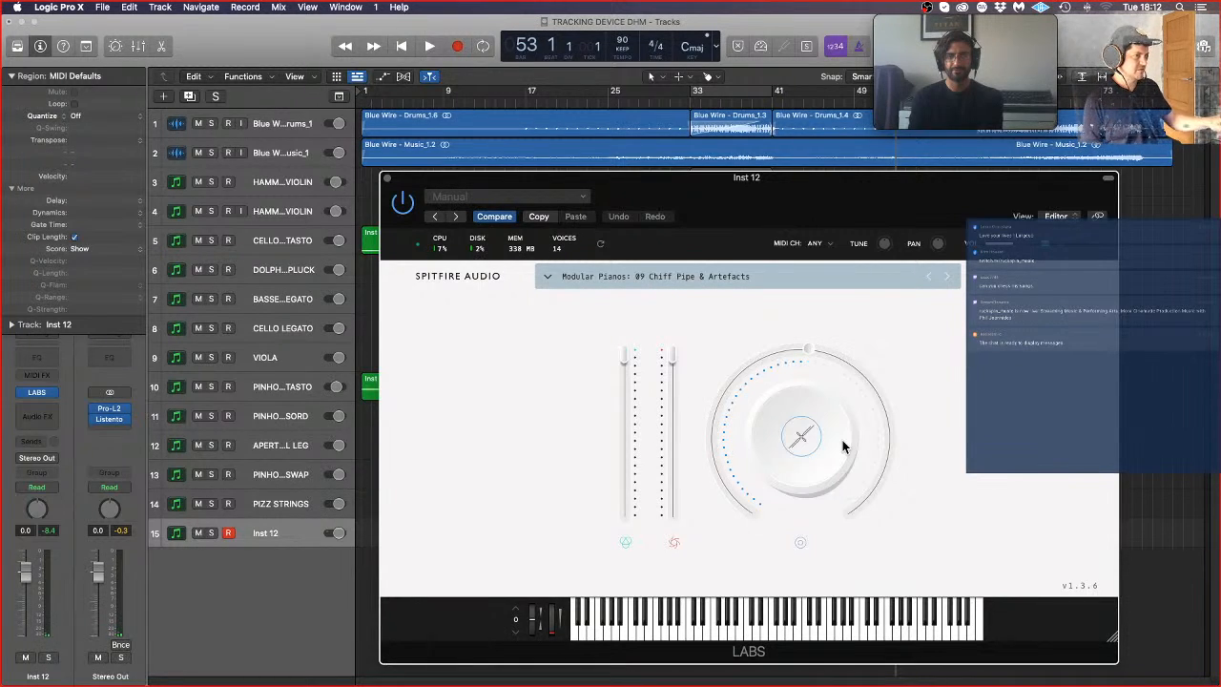
# Step: Browse the LABS presets past the hand bells and scary strings, and load Ensemble from the Moon Guitar library
pyautogui.click(825, 274)
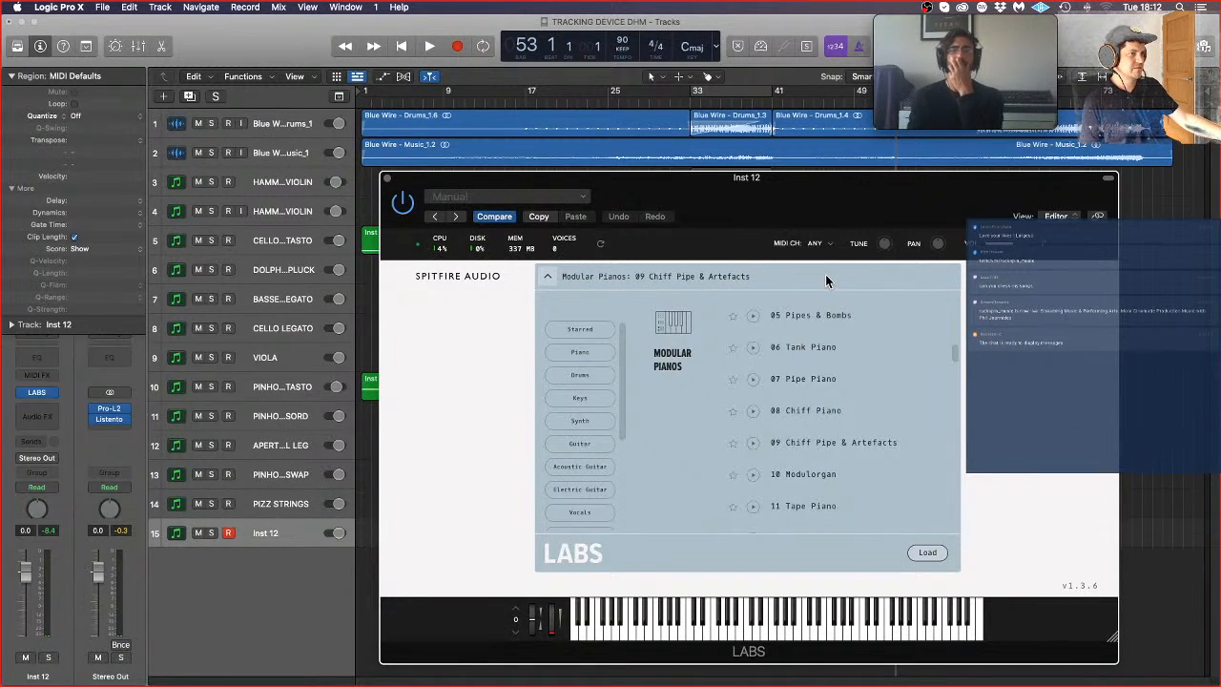
pyautogui.scroll(-2, 935, 398)
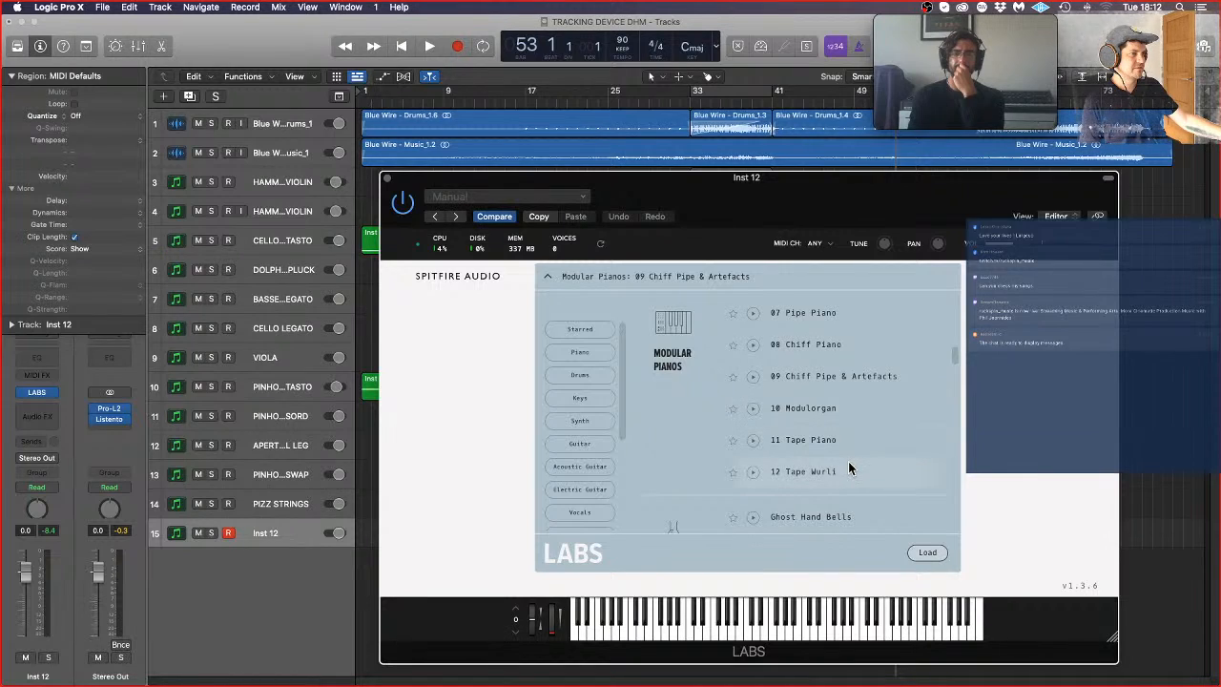
pyautogui.scroll(-2, 849, 469)
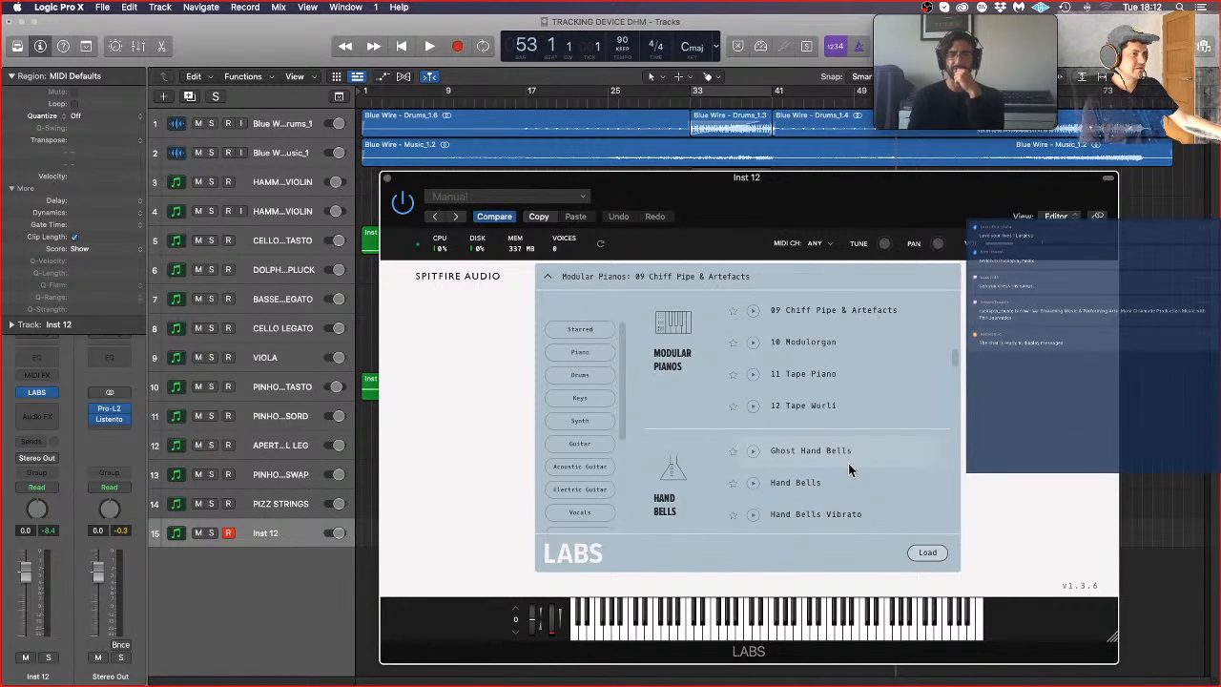
pyautogui.scroll(-4, 848, 463)
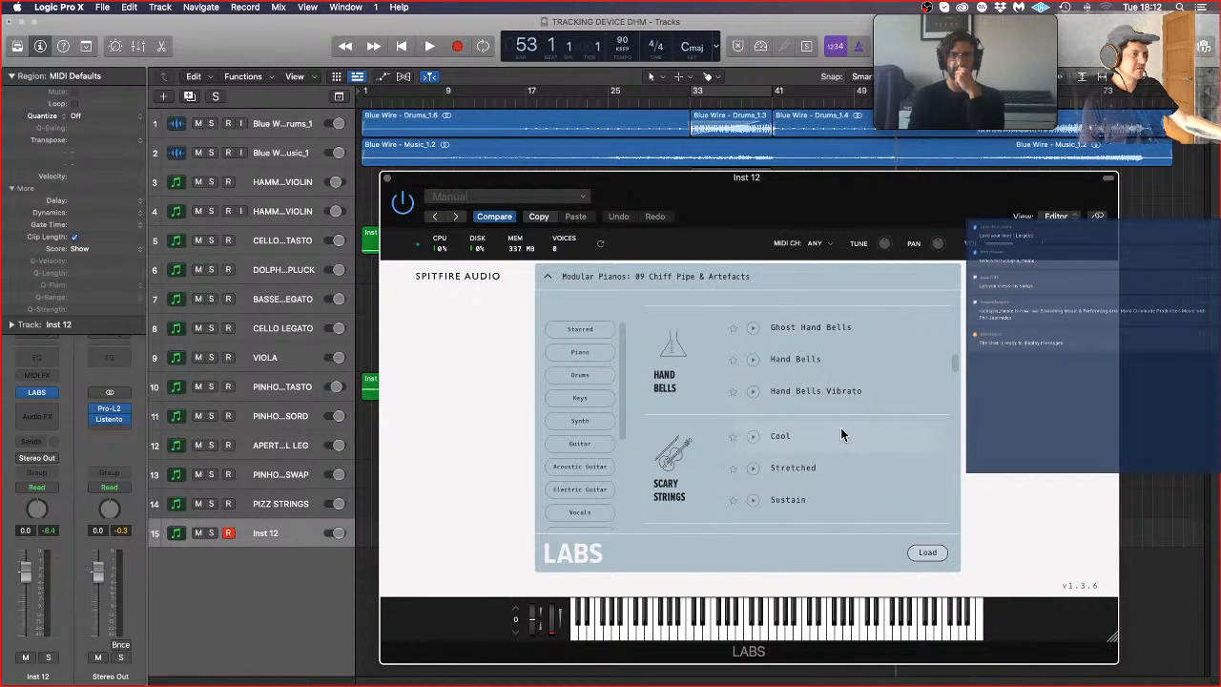
pyautogui.scroll(3, 848, 384)
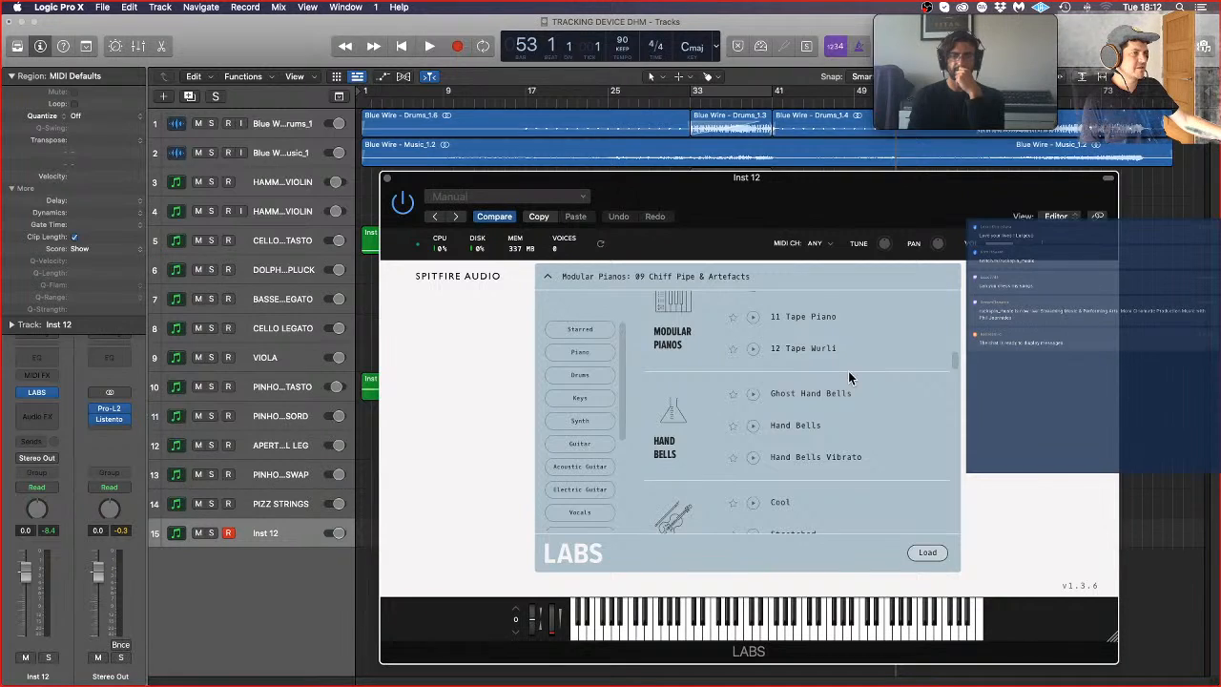
pyautogui.scroll(2, 849, 377)
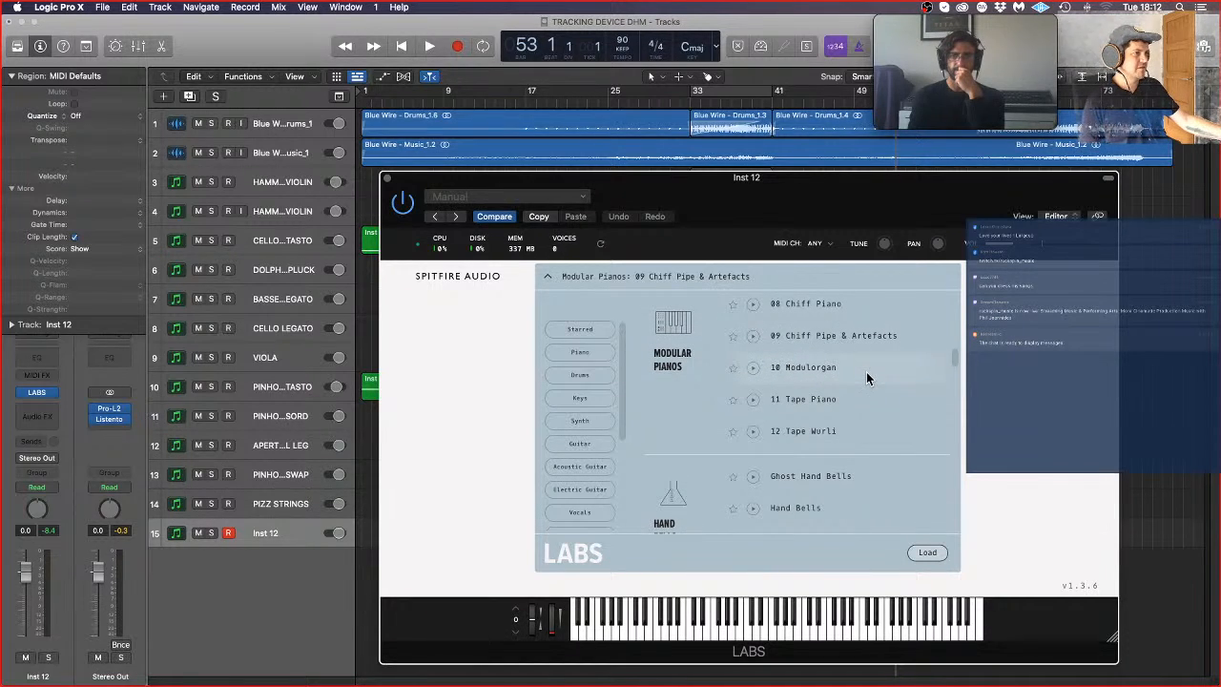
pyautogui.scroll(-3, 868, 373)
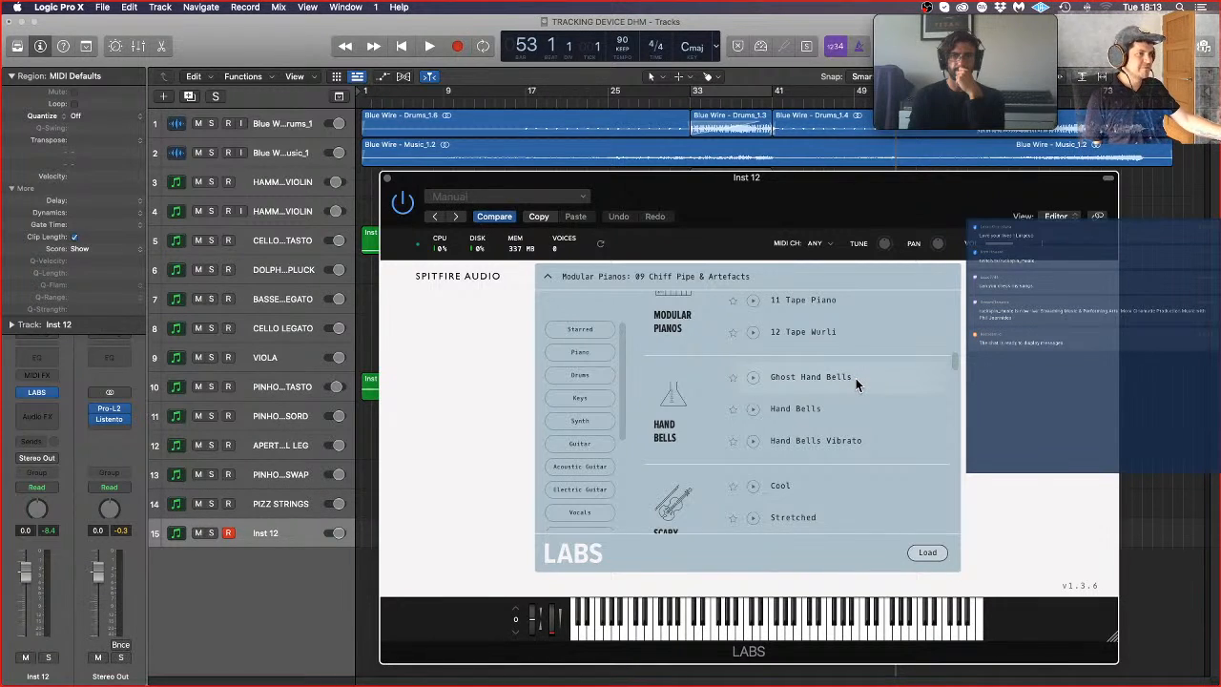
pyautogui.scroll(-6, 861, 383)
pyautogui.scroll(-1, 860, 389)
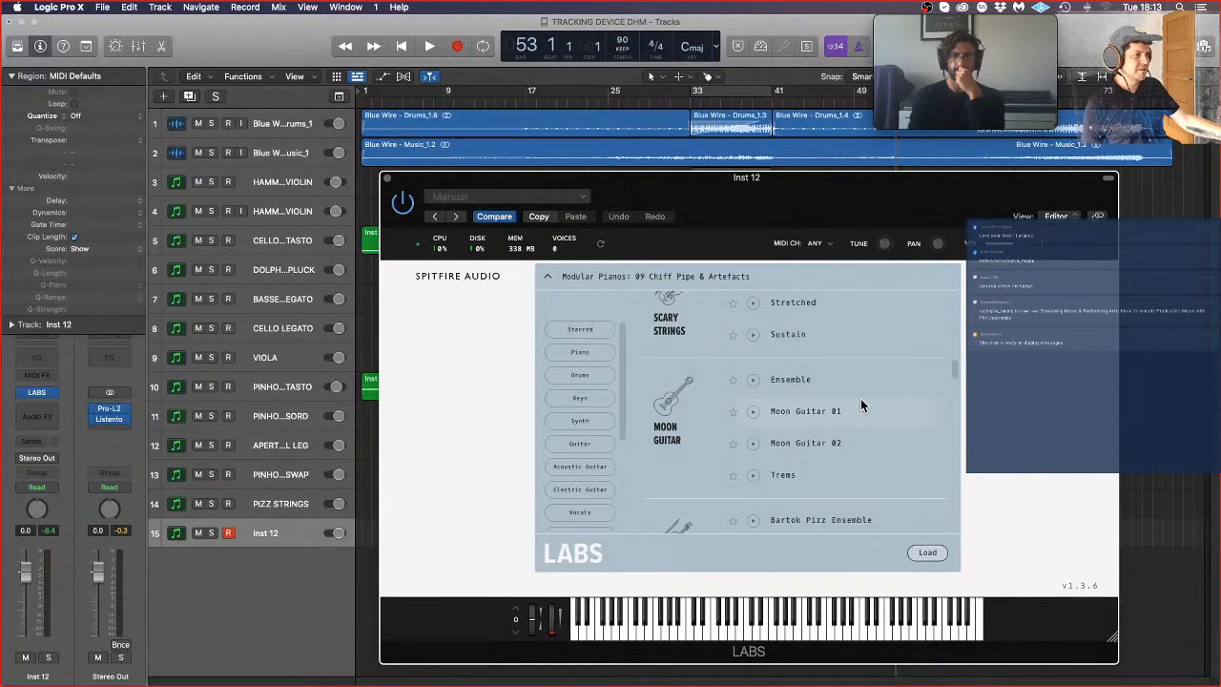
pyautogui.doubleClick(854, 378)
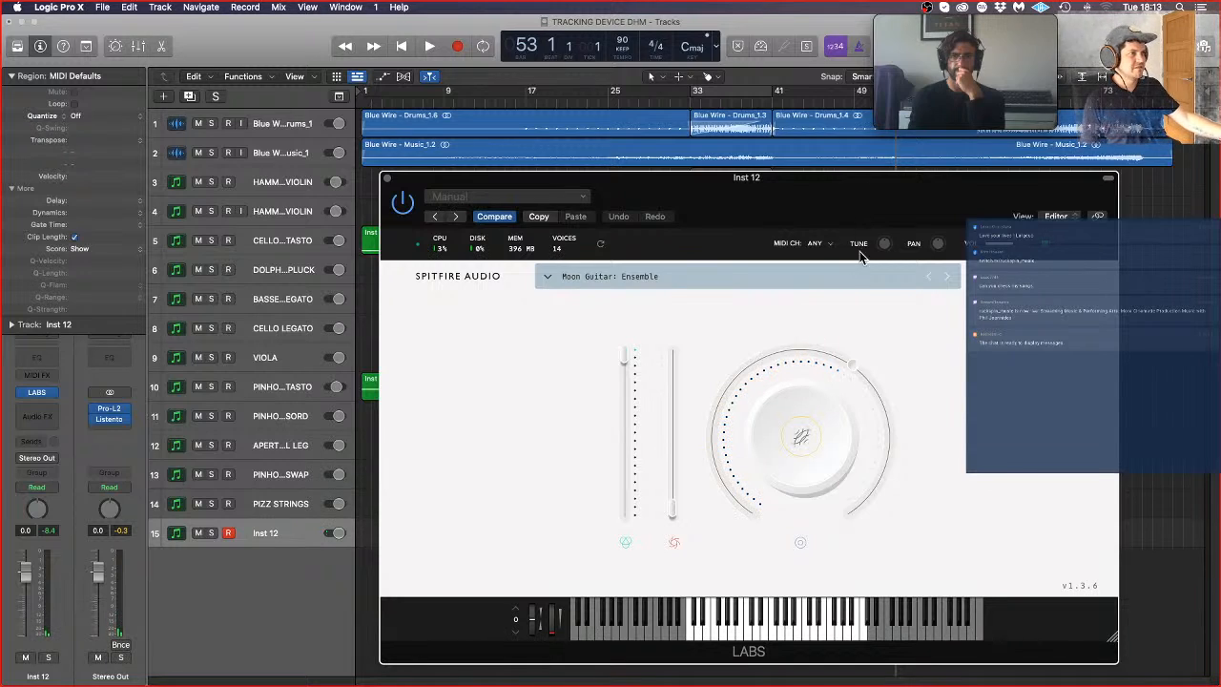
# Step: Browse further through the LABS presets and load Short from the Rare Groove Piano library
pyautogui.click(867, 280)
pyautogui.scroll(-2, 909, 427)
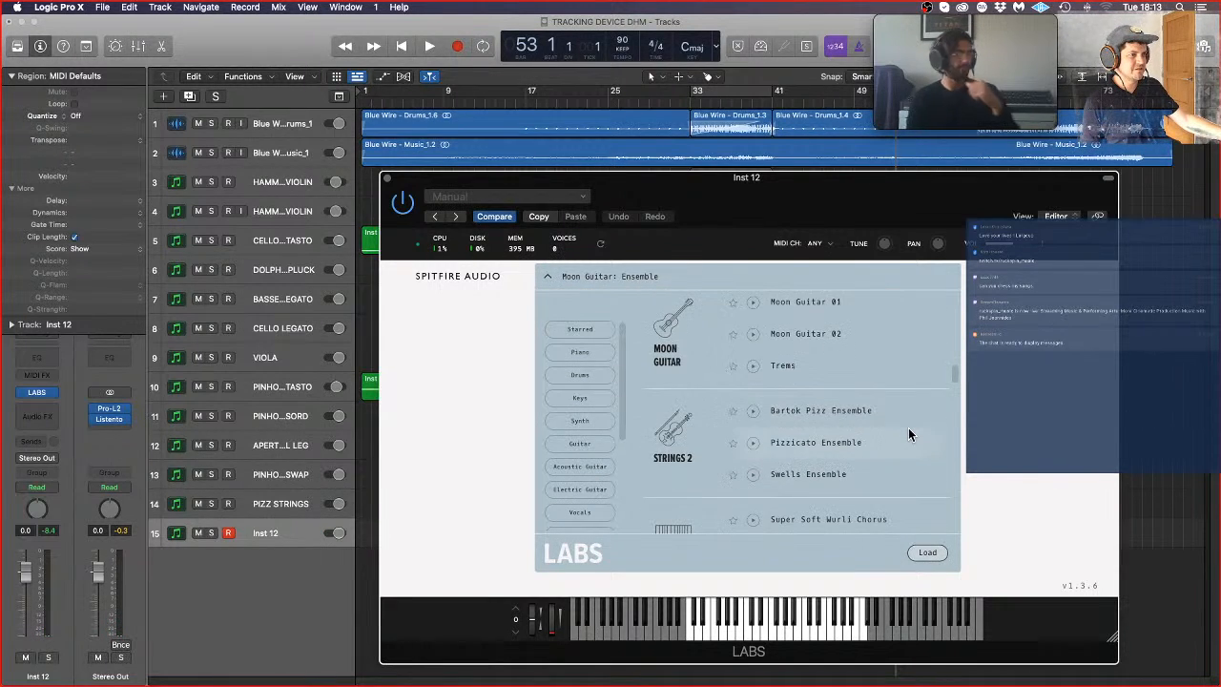
pyautogui.scroll(-2, 908, 435)
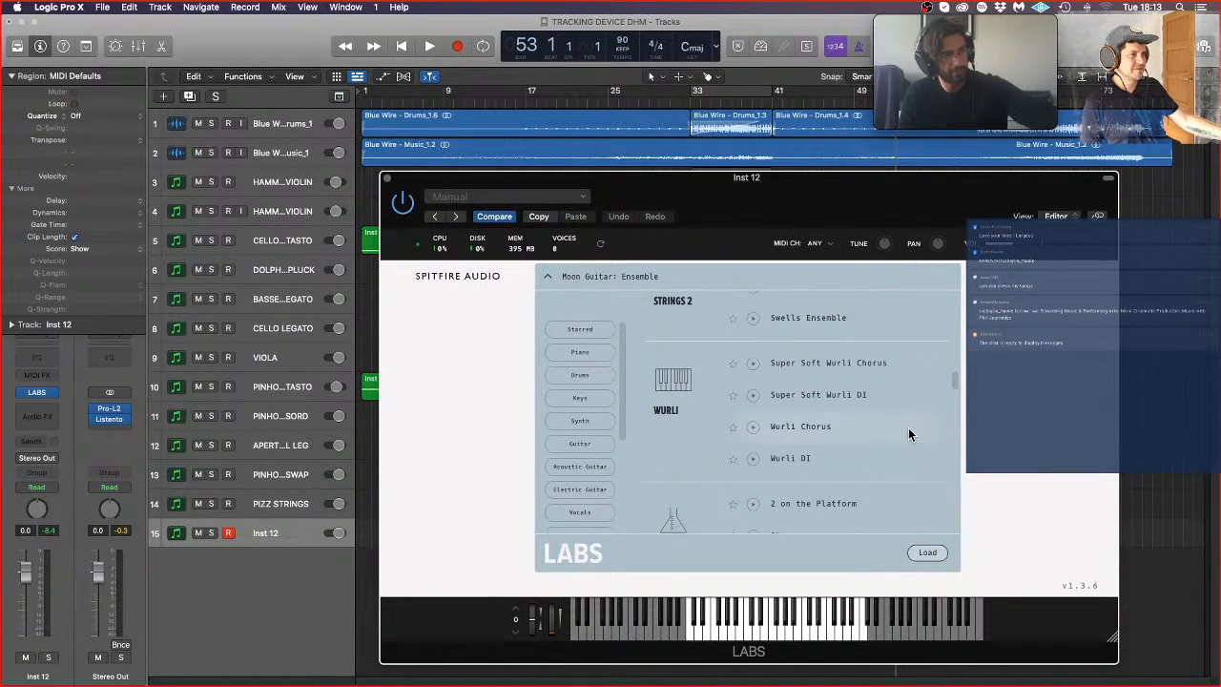
pyautogui.scroll(-5, 910, 435)
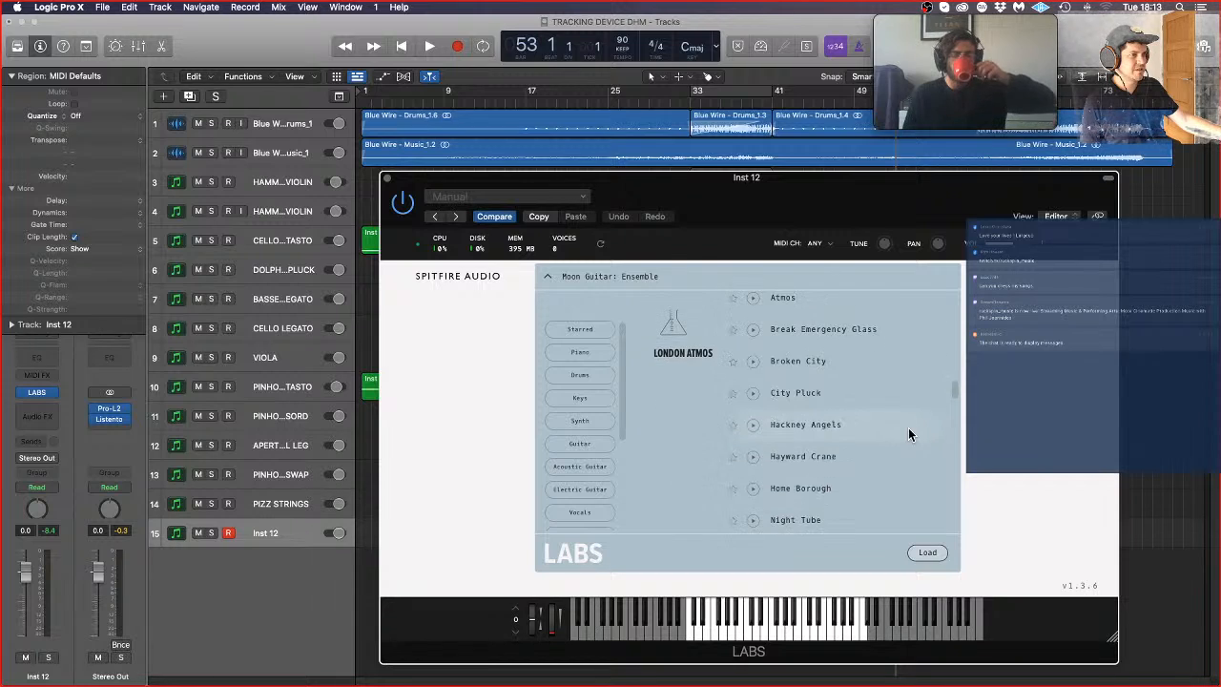
pyautogui.scroll(-4, 906, 438)
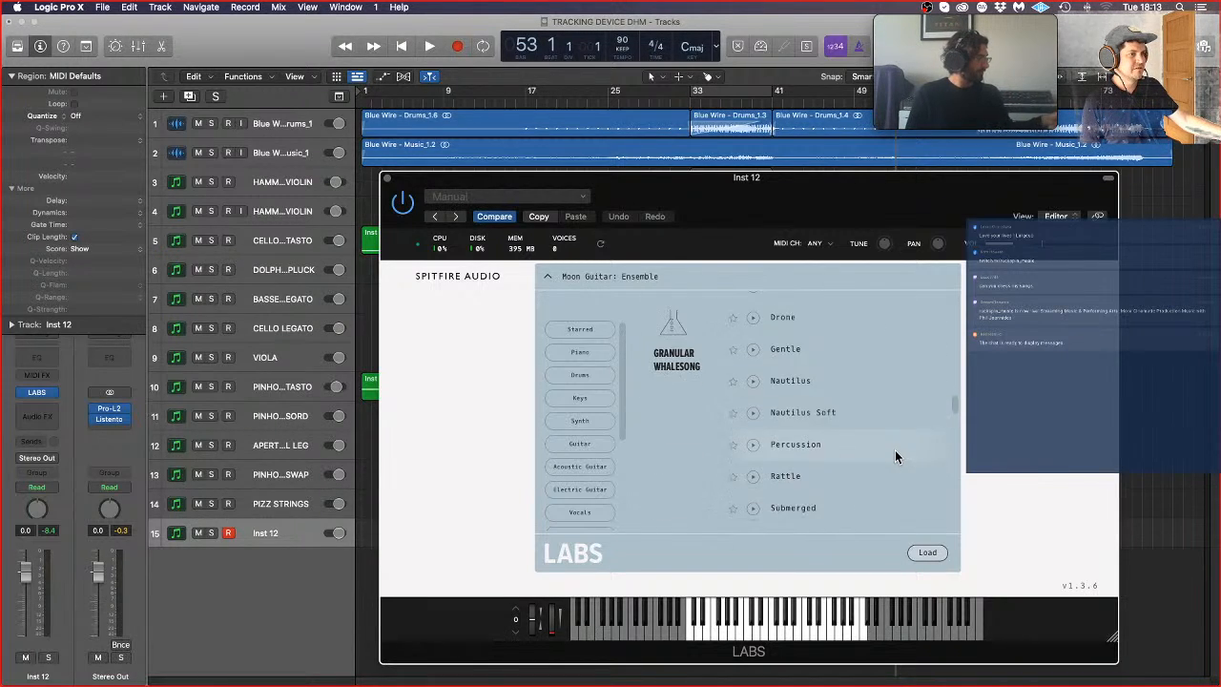
pyautogui.scroll(-4, 896, 455)
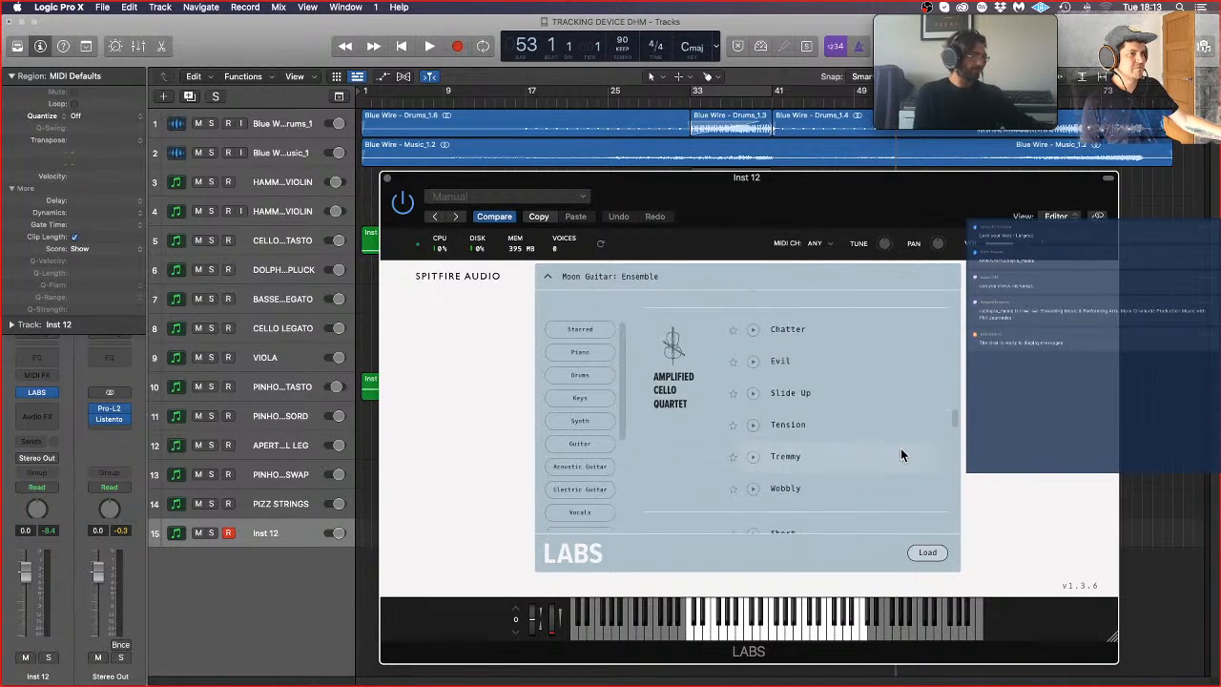
pyautogui.scroll(-3, 897, 454)
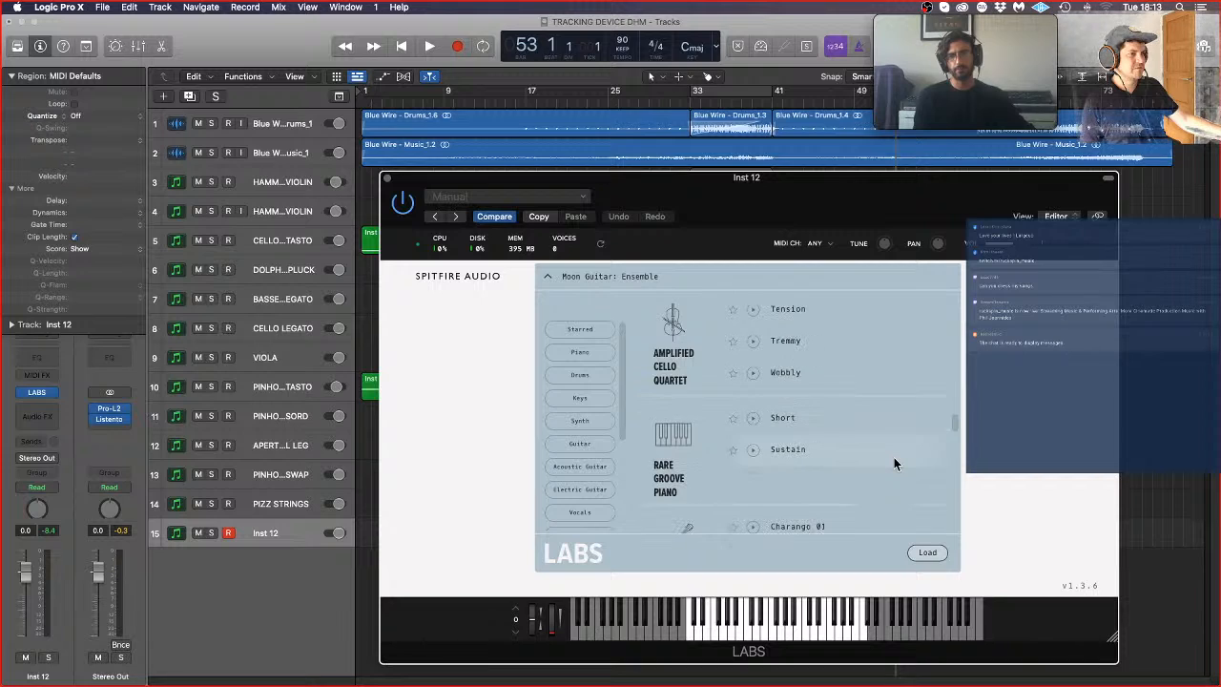
pyautogui.scroll(-2, 894, 457)
pyautogui.scroll(3, 881, 430)
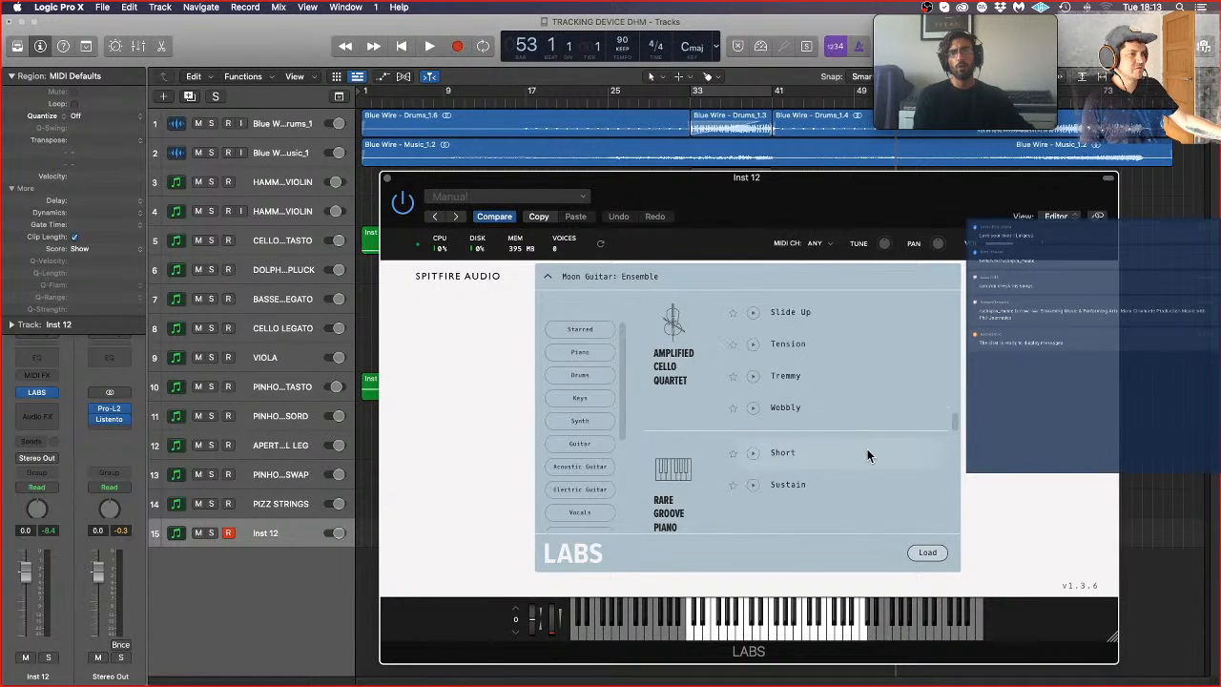
pyautogui.click(868, 451)
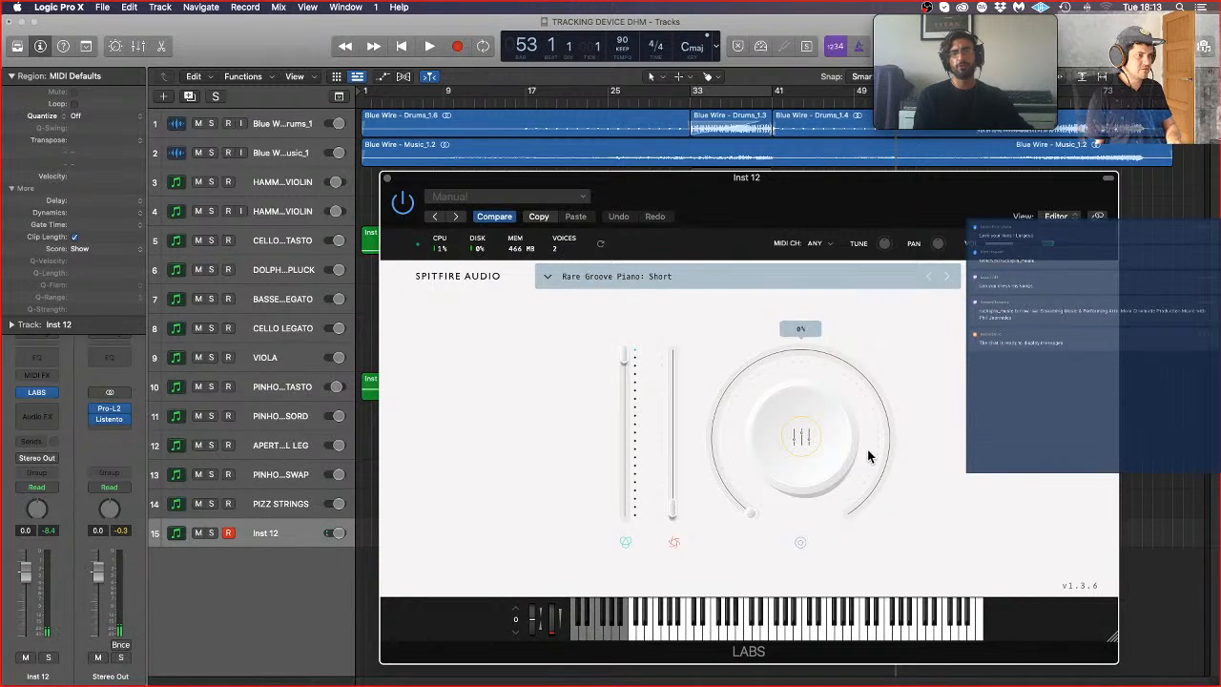
pyautogui.click(56, 394)
pyautogui.moveTo(117, 660)
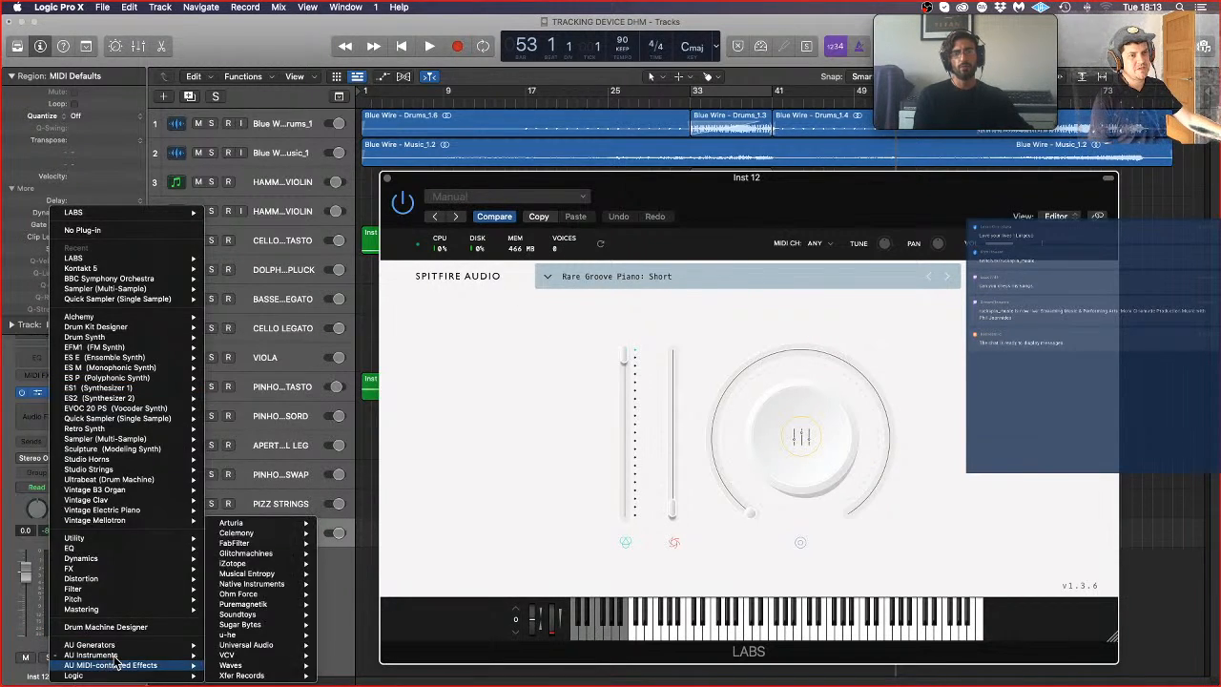
pyautogui.moveTo(257, 559)
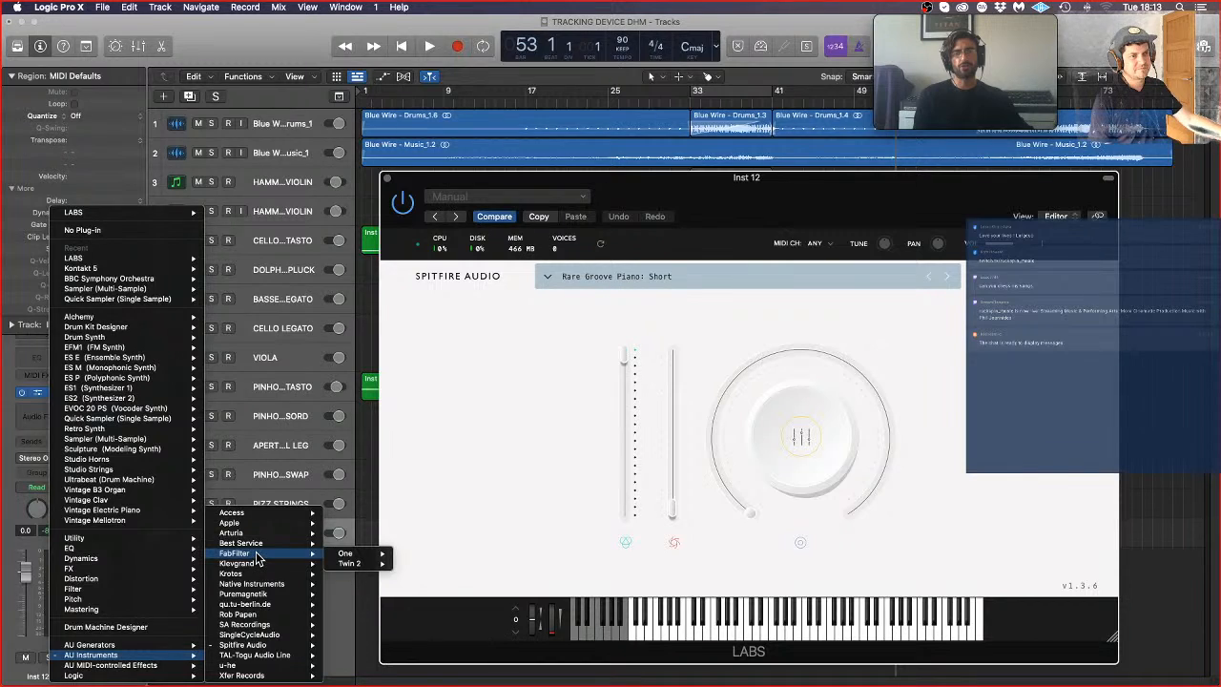
pyautogui.moveTo(267, 586)
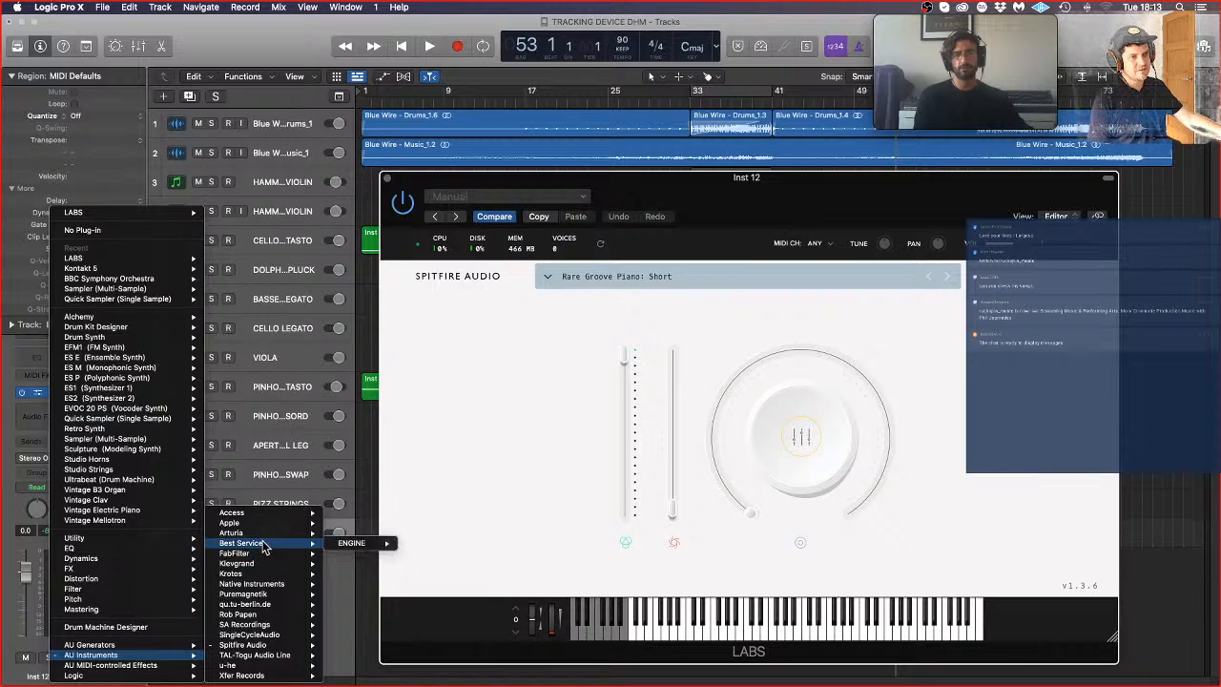
pyautogui.moveTo(266, 535)
pyautogui.moveTo(362, 535)
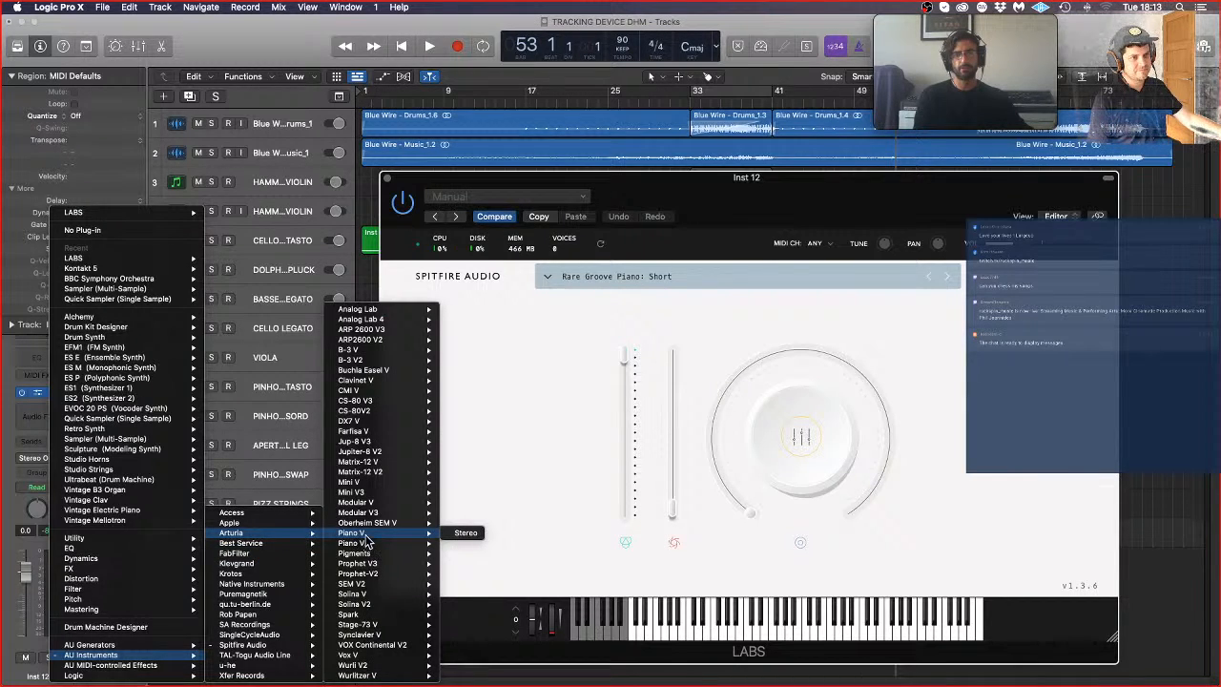
pyautogui.moveTo(401, 492)
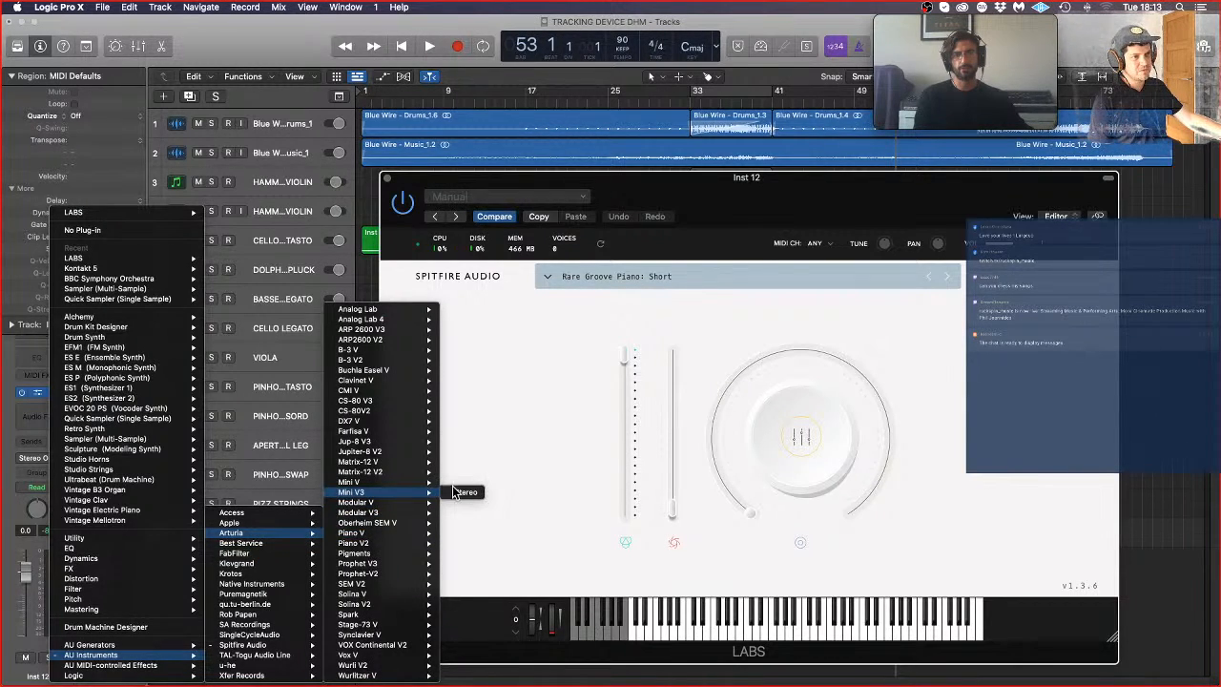
pyautogui.click(455, 491)
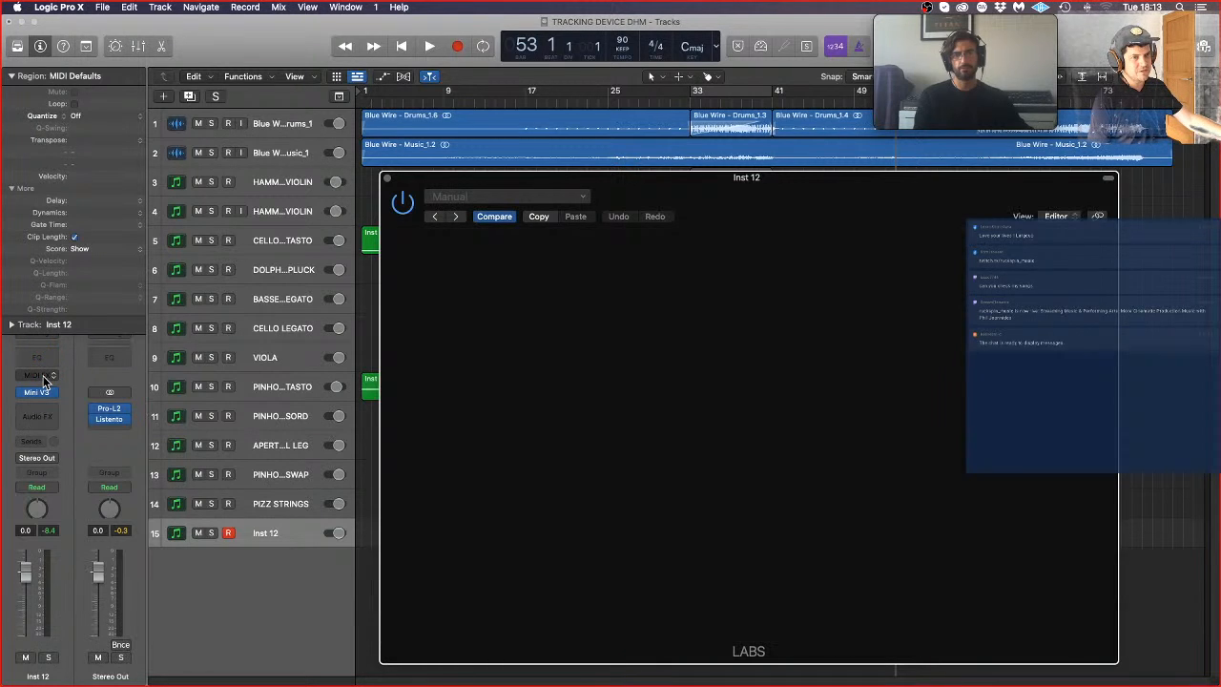
# Step: Add the Arpeggiator MIDI effect to the Inst 12 track and move its window clear of the synth
pyautogui.click(43, 380)
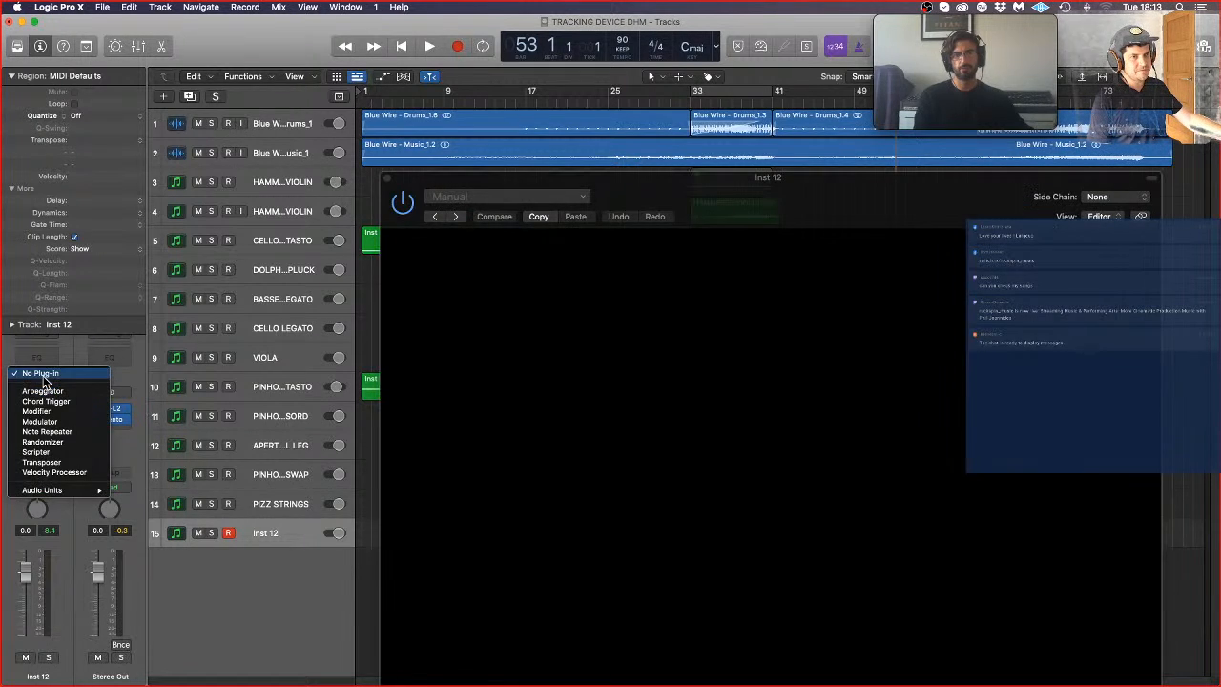
pyautogui.click(46, 391)
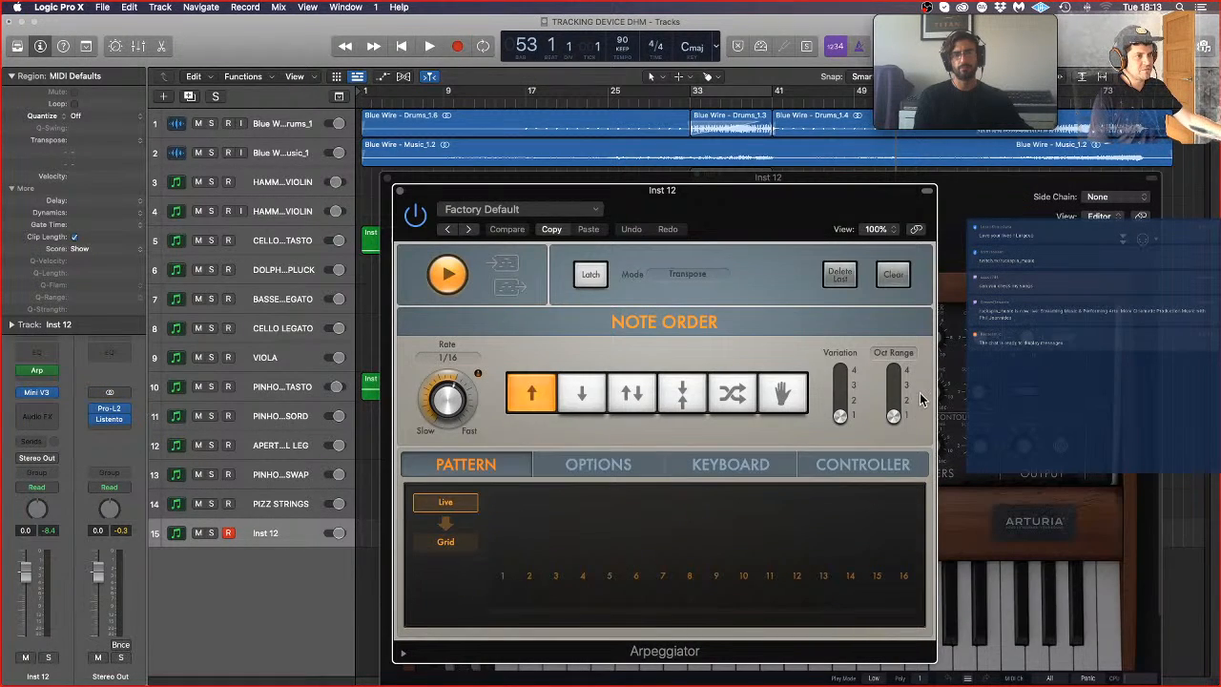
pyautogui.moveTo(672, 192); pyautogui.dragTo(374, 169)
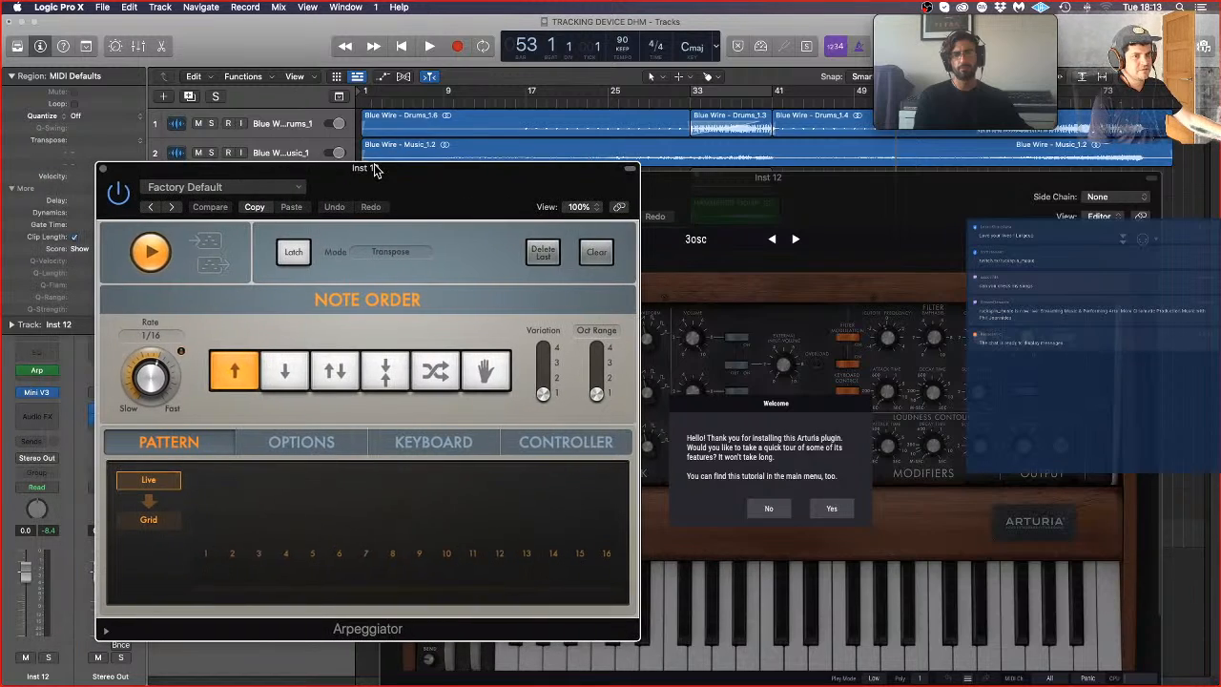
# Step: Set the arpeggiator pattern to Grid and activate steps 3, 4, 6, 8, 10, 11, 13, 15 and 16 alongside step 1
pyautogui.click(150, 521)
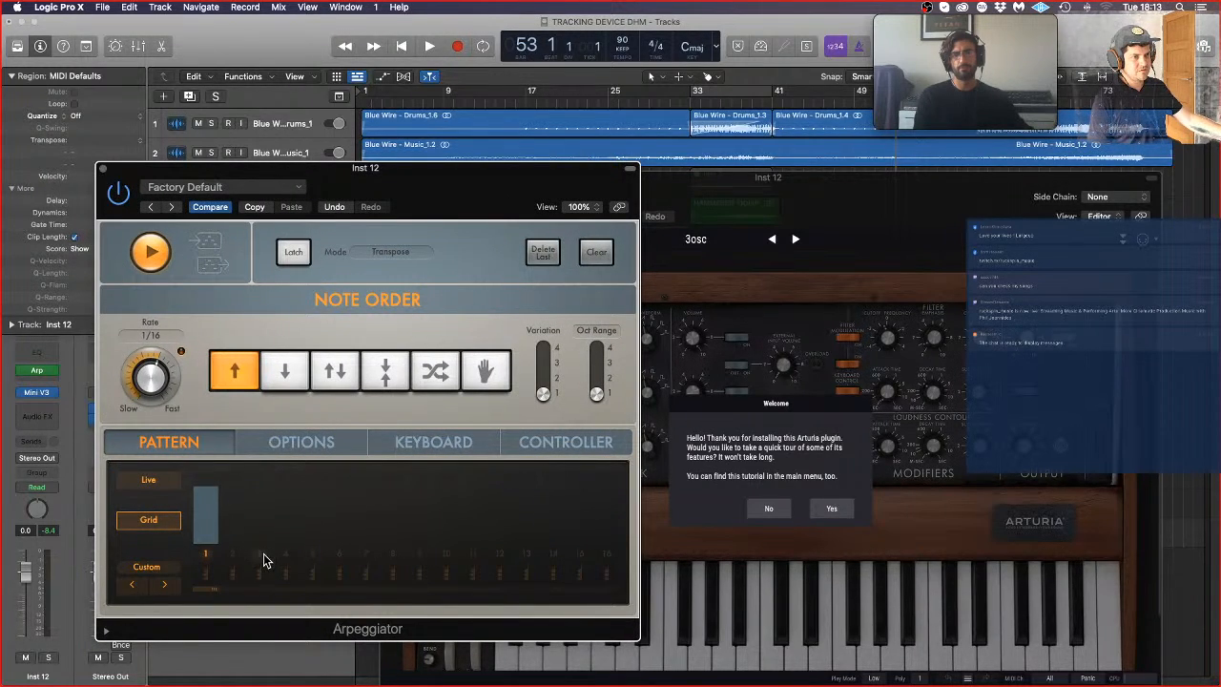
pyautogui.click(260, 553)
pyautogui.click(287, 555)
pyautogui.click(339, 555)
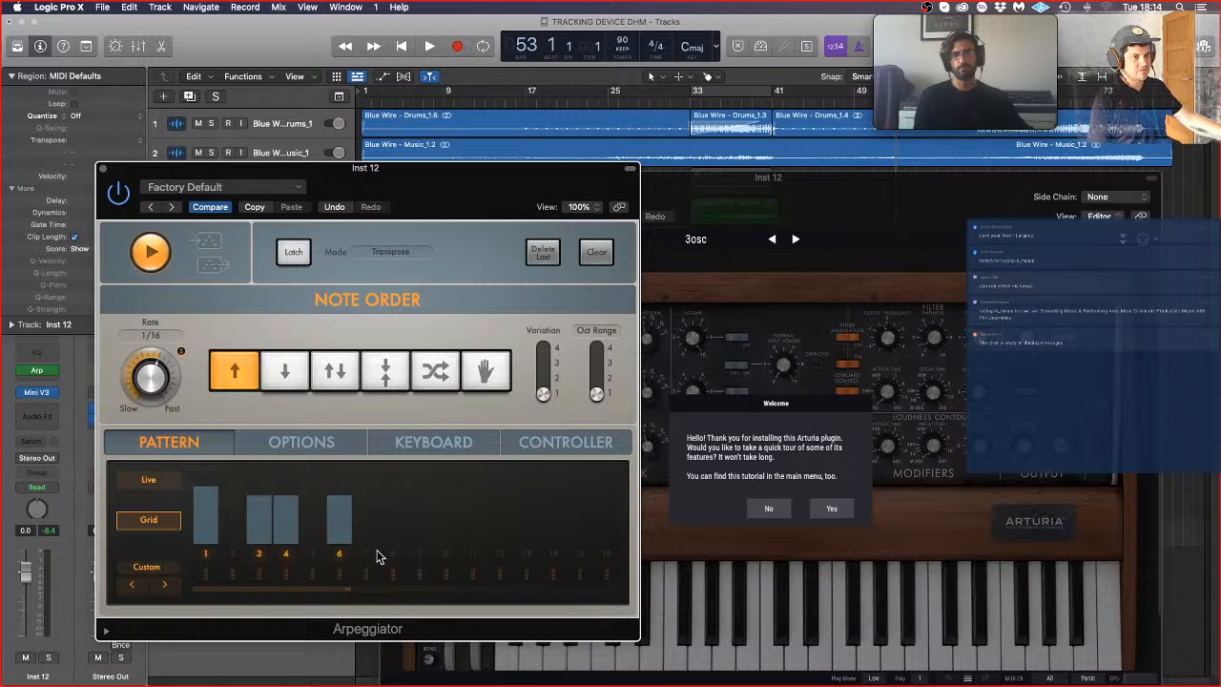
pyautogui.click(392, 556)
pyautogui.click(446, 555)
pyautogui.click(473, 551)
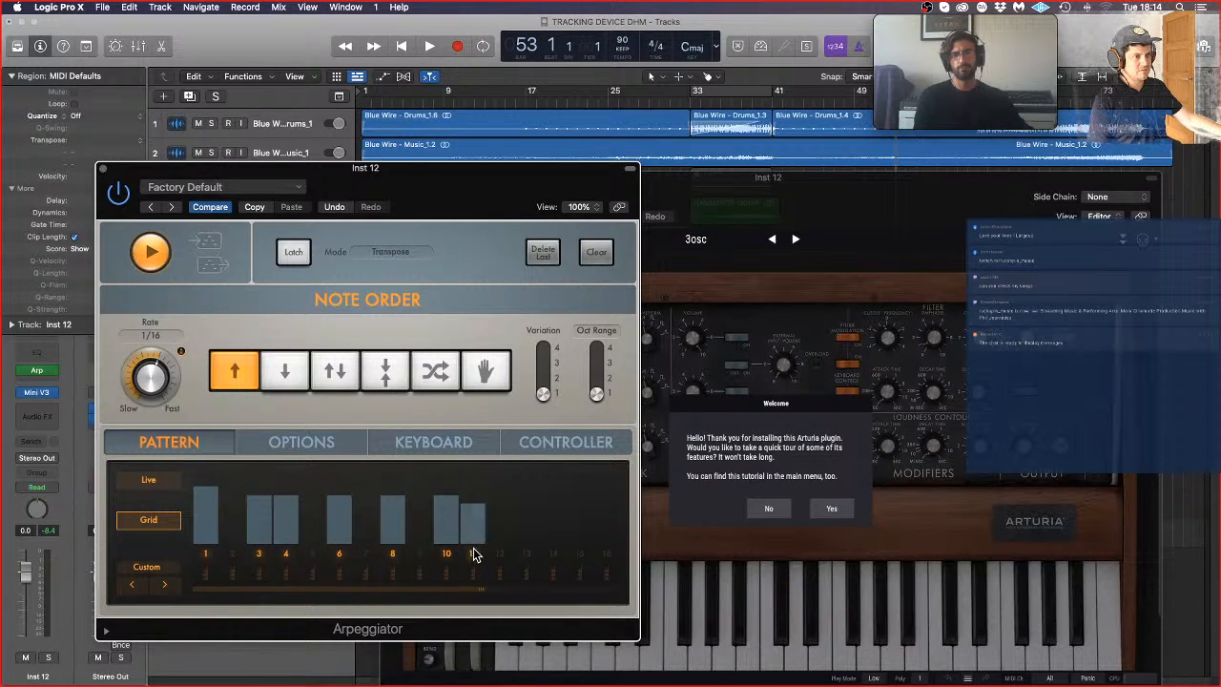
pyautogui.click(526, 555)
pyautogui.click(577, 556)
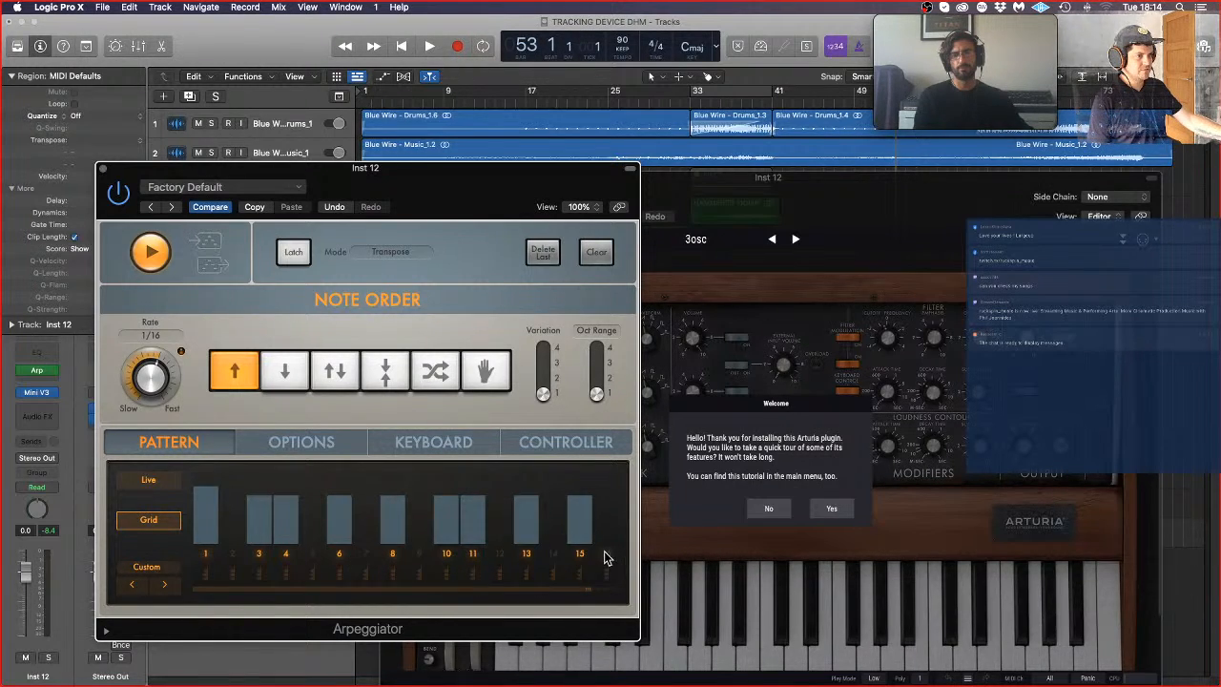
pyautogui.click(607, 555)
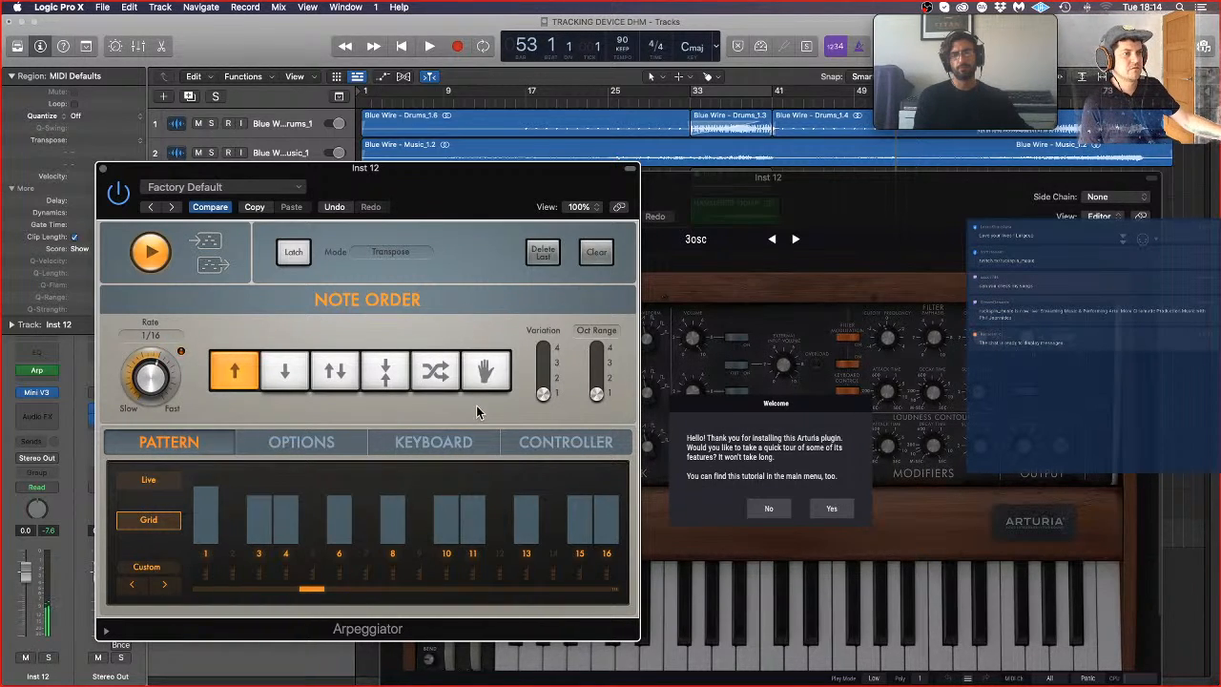
# Step: Adjust the velocity bars of arpeggiator steps 15 and 16, leaving step 16 lower than step 15
pyautogui.click(576, 523)
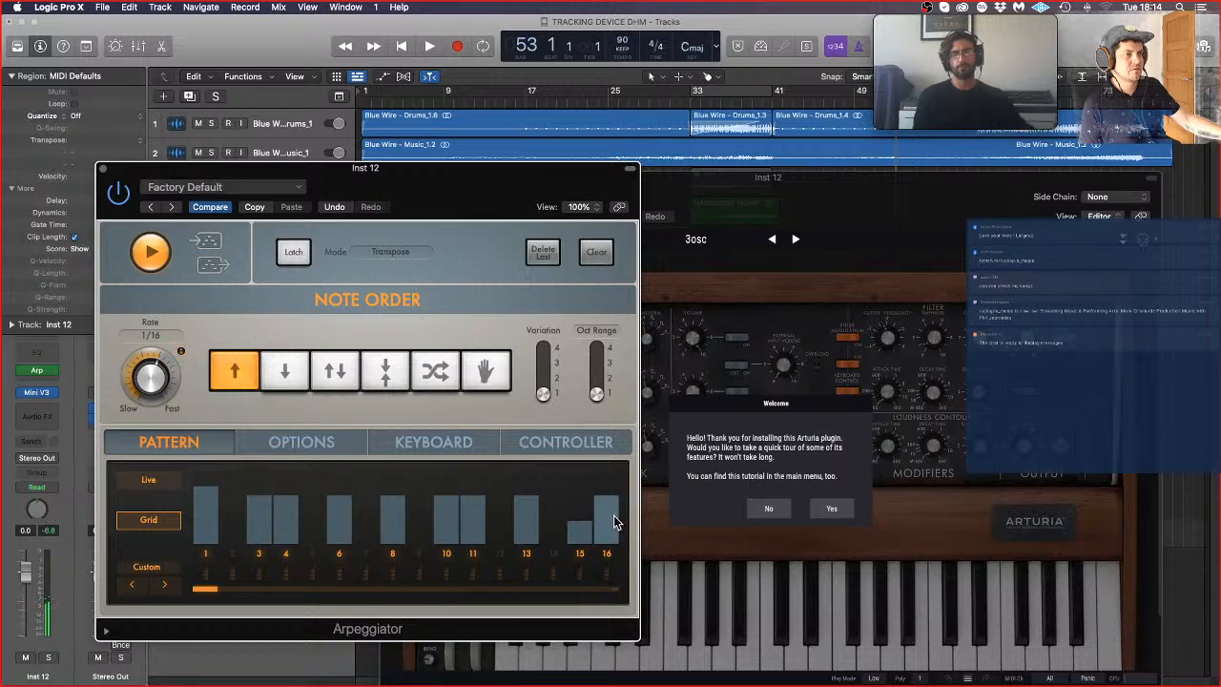
pyautogui.click(609, 516)
pyautogui.click(587, 501)
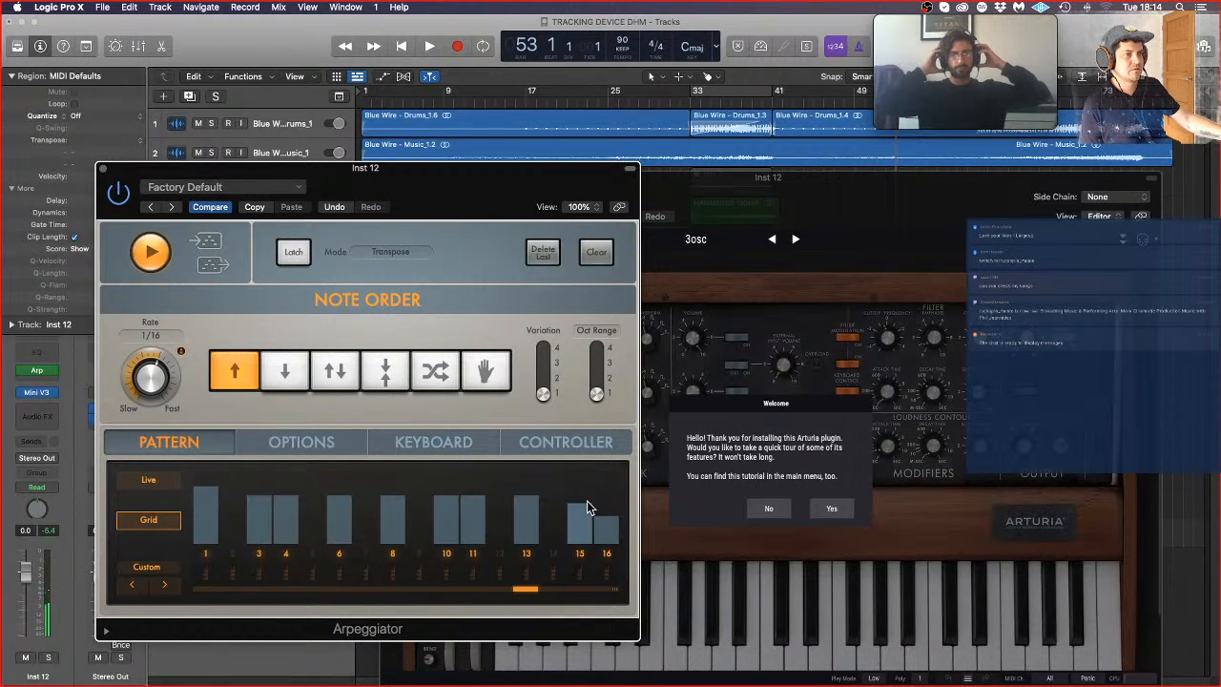
# Step: Decline the Mini V3 welcome tour and load the Conversation preset from the Lead category
pyautogui.click(754, 497)
pyautogui.click(773, 504)
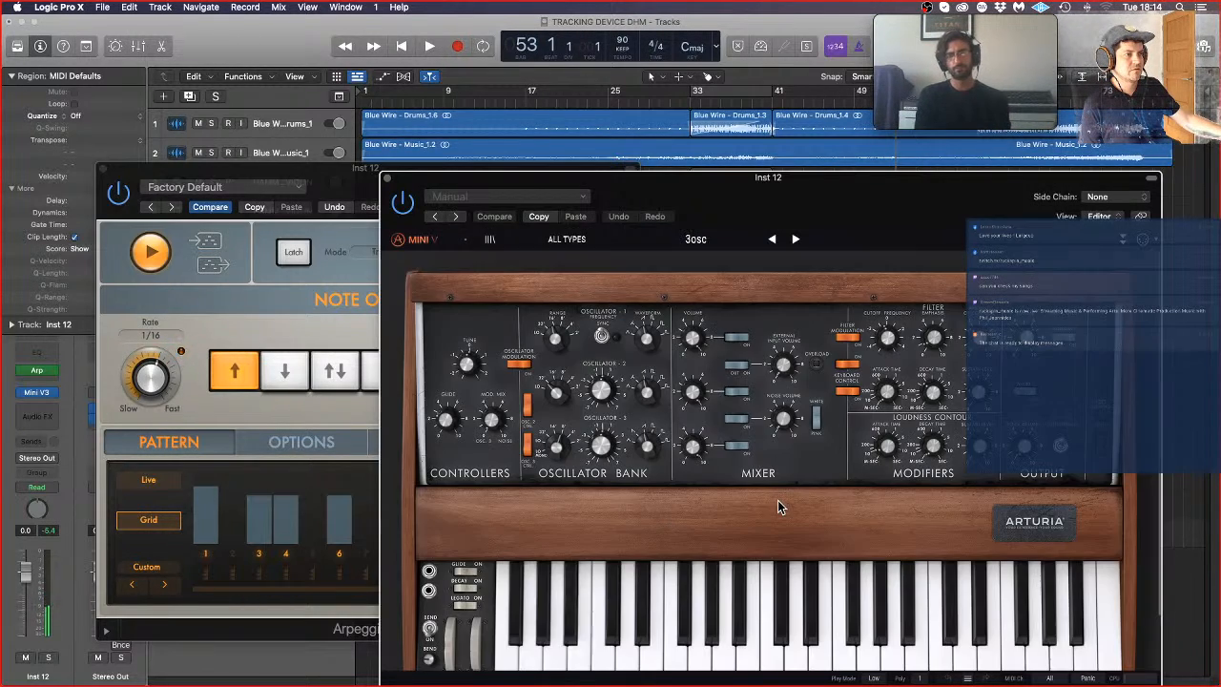
pyautogui.click(570, 239)
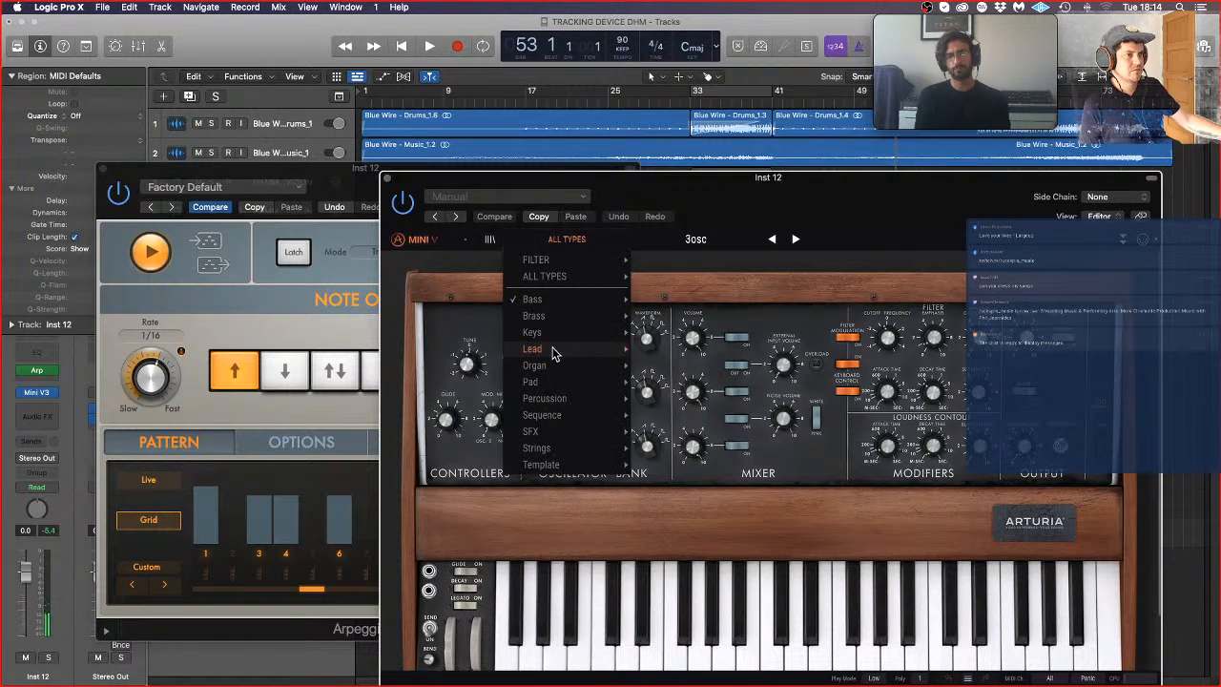
pyautogui.moveTo(554, 351)
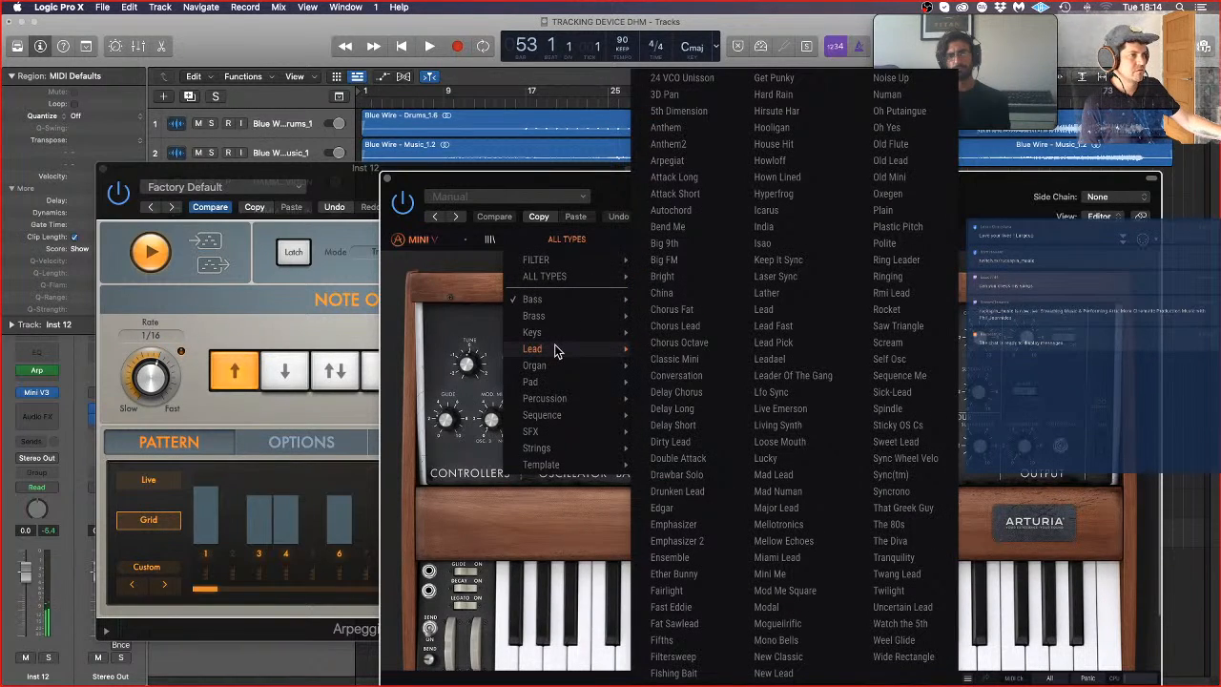
pyautogui.click(675, 375)
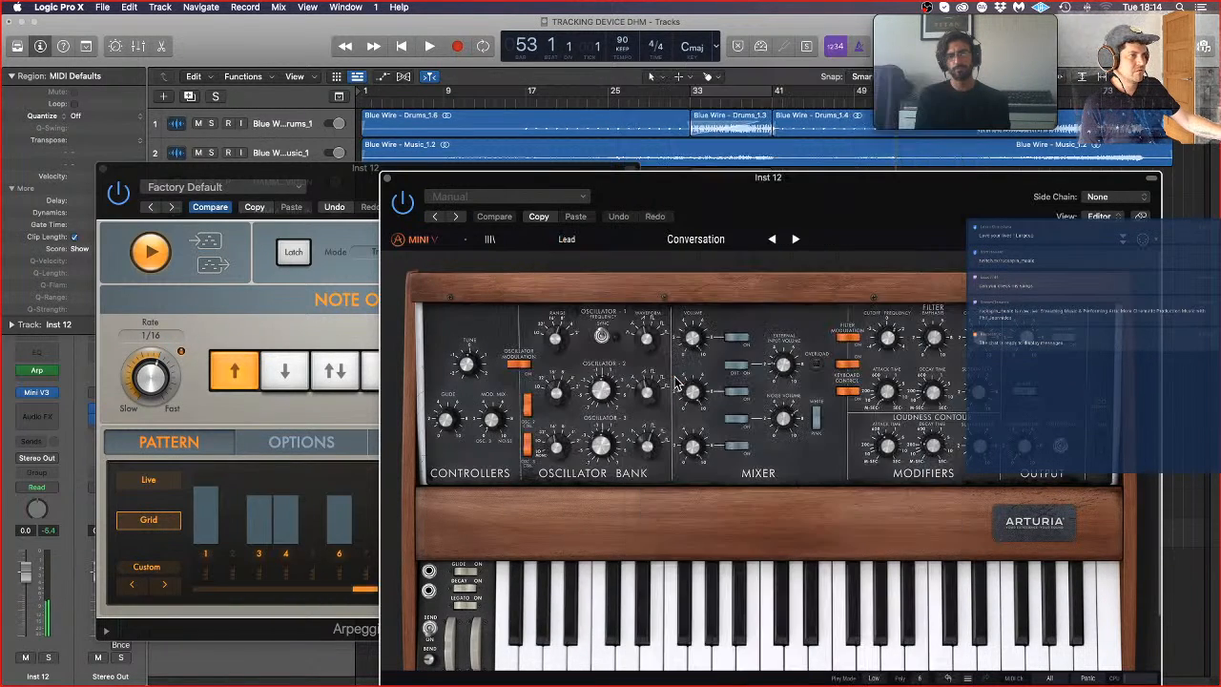
# Step: Audition the following Lead presets one by one, through Delay Short and Dirty Lead, up to Double Attack
pyautogui.click(791, 238)
pyautogui.click(791, 239)
pyautogui.click(792, 238)
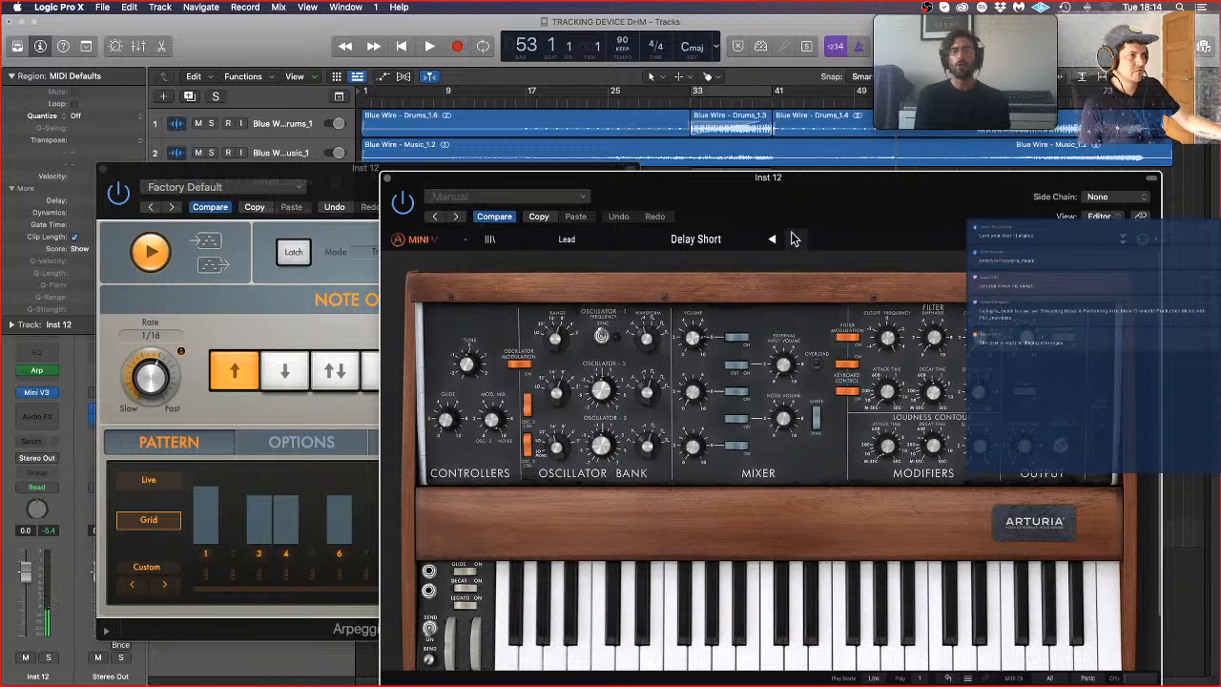
pyautogui.click(792, 238)
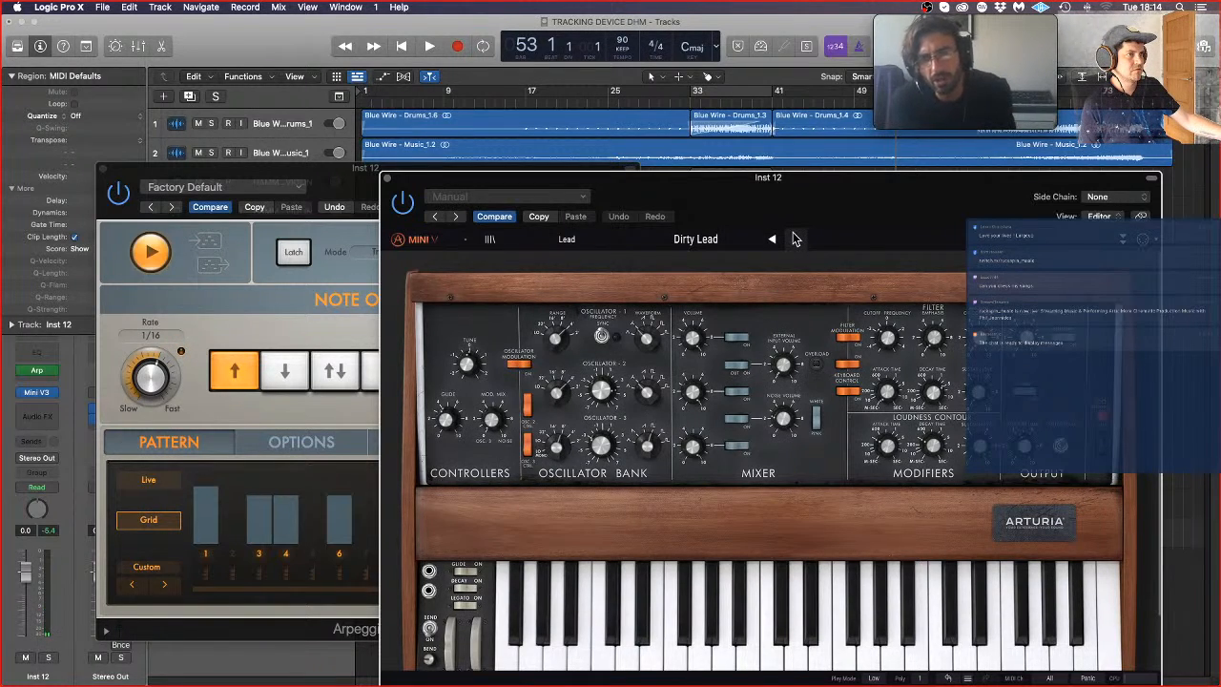
pyautogui.click(792, 238)
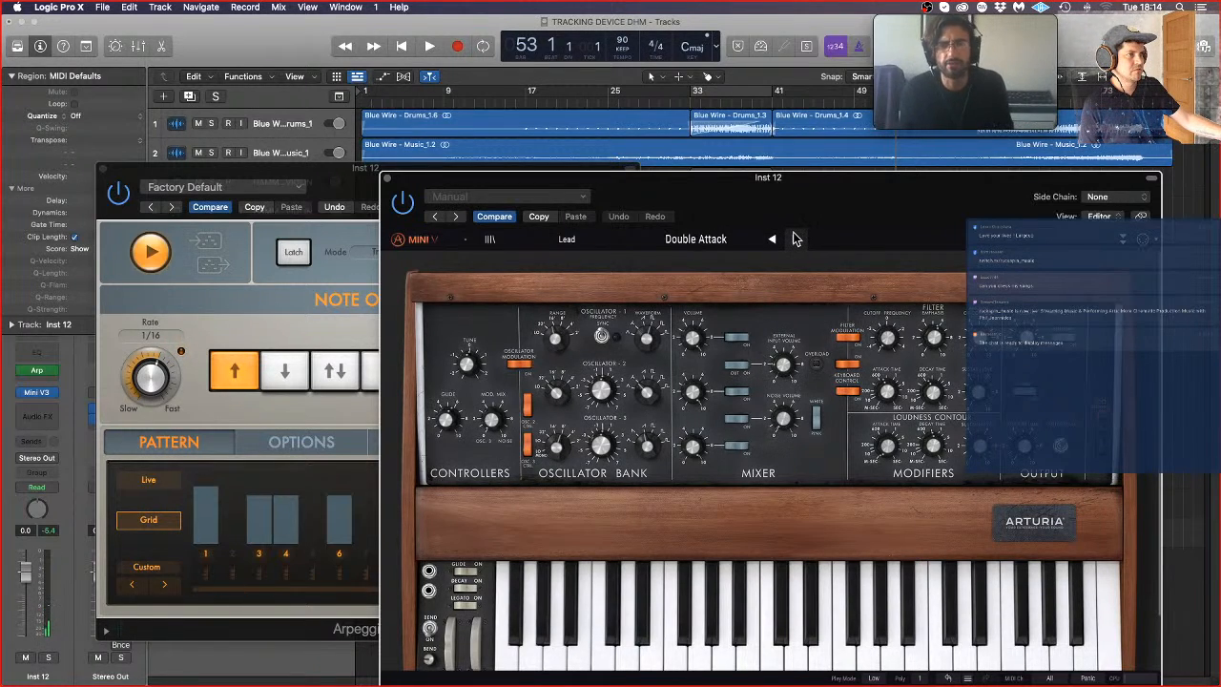
# Step: Load the Snare Drum preset from the Percussion category, then go back through the presets to Seed Bass Drum
pyautogui.click(575, 243)
pyautogui.moveTo(584, 396)
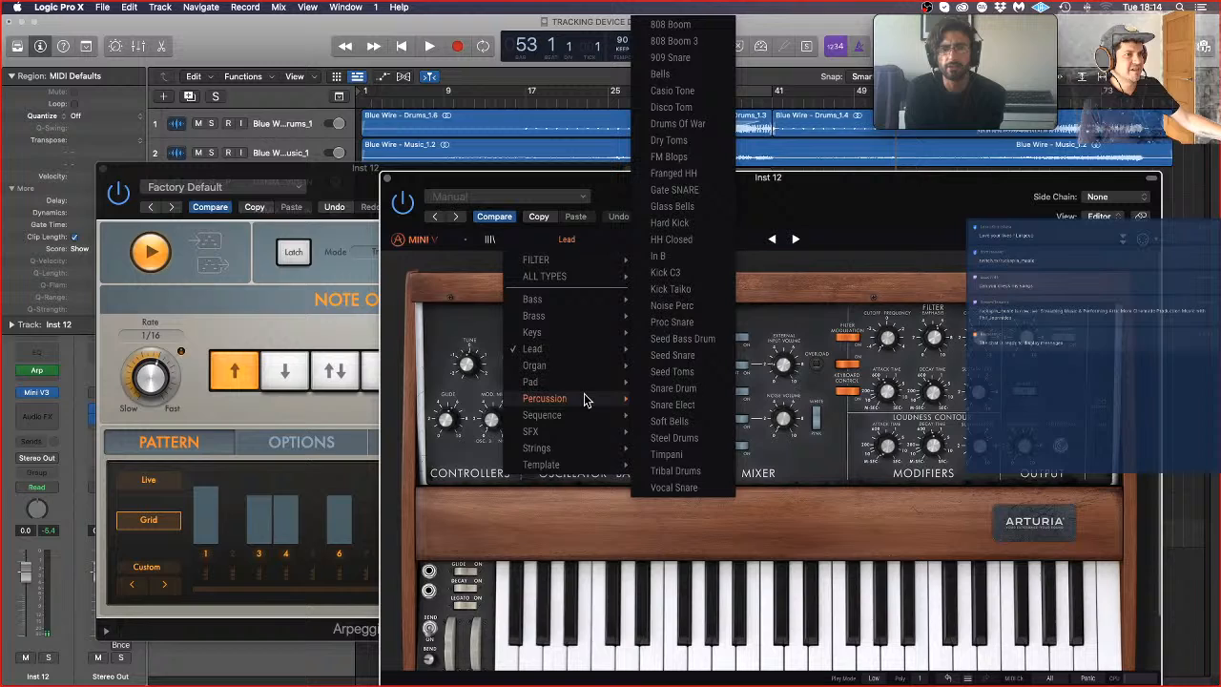
pyautogui.click(661, 390)
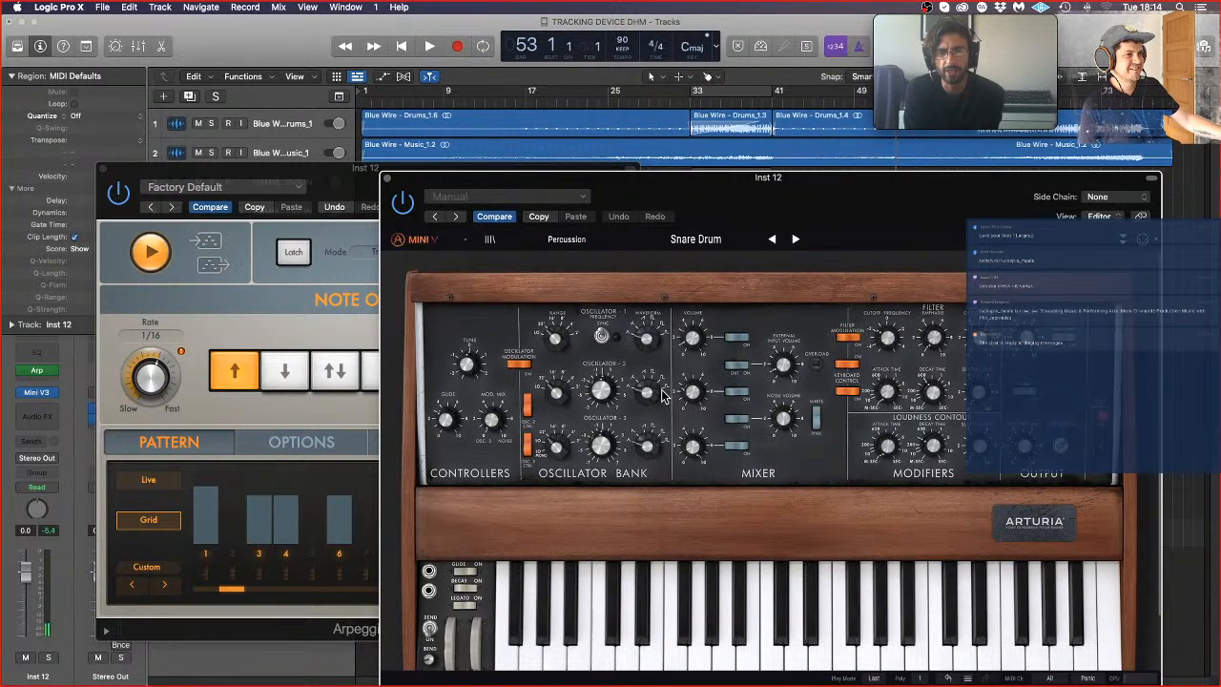
pyautogui.click(773, 239)
pyautogui.click(773, 240)
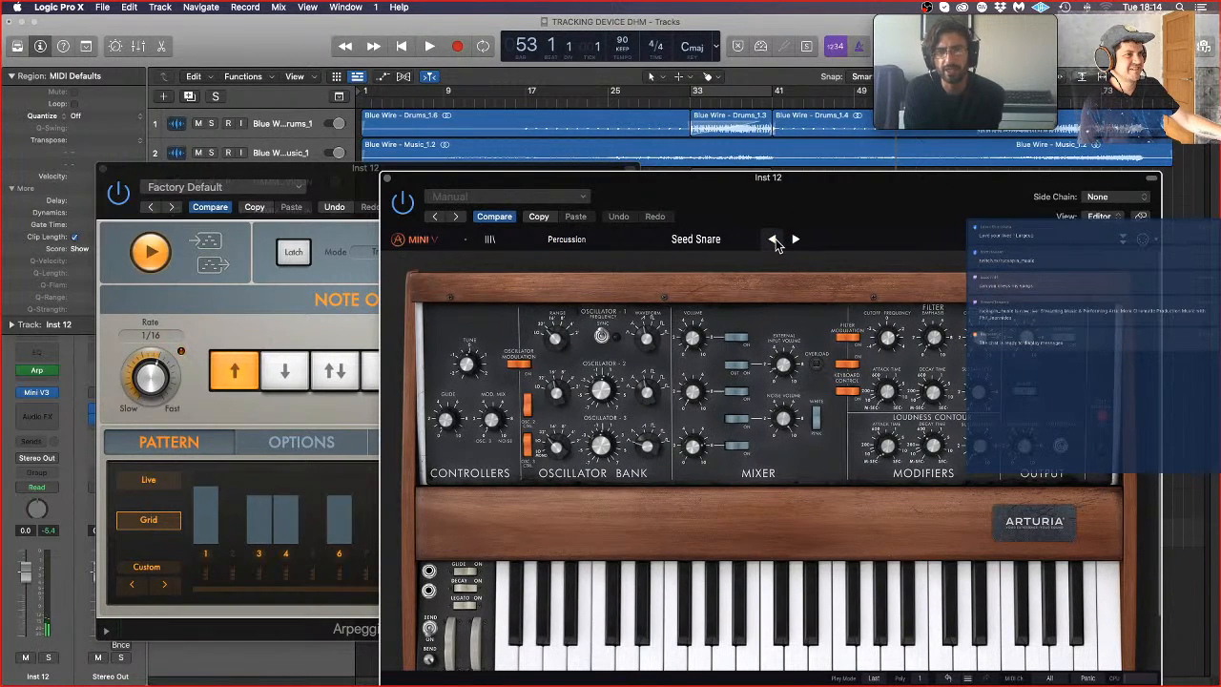
pyautogui.click(773, 240)
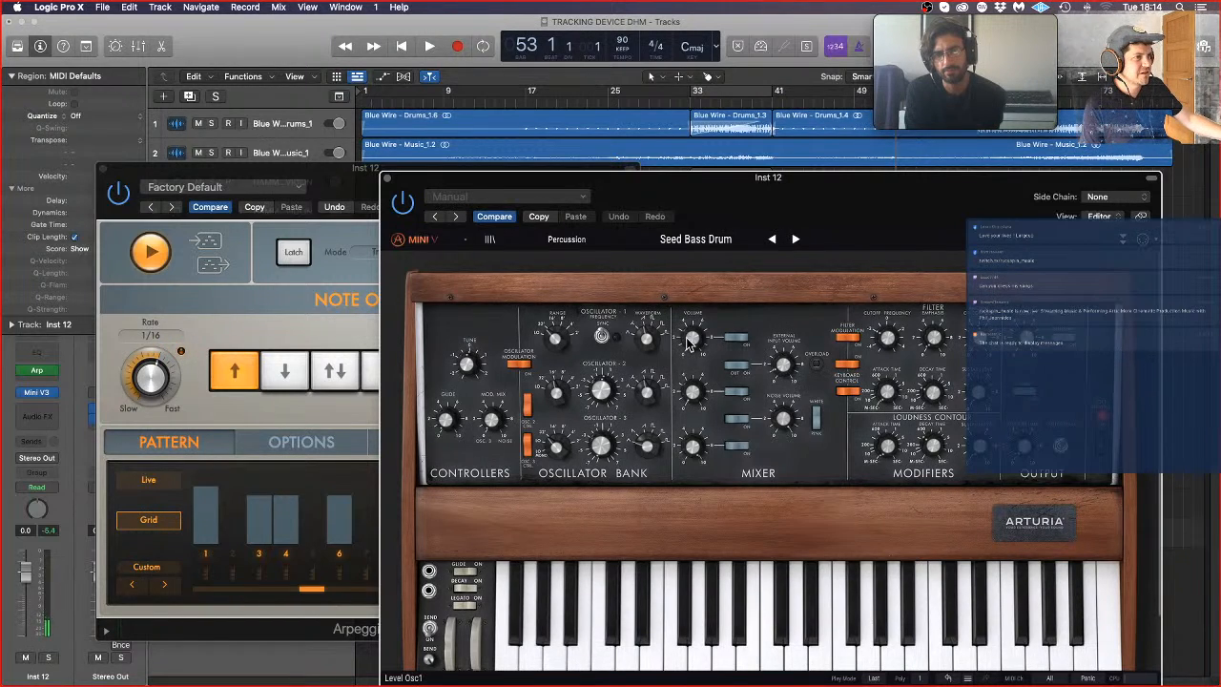
# Step: Adjust the oscillator 1 volume in the Mini V3 mixer
pyautogui.moveTo(692, 341)
pyautogui.moveTo(692, 341); pyautogui.dragTo(692, 313)
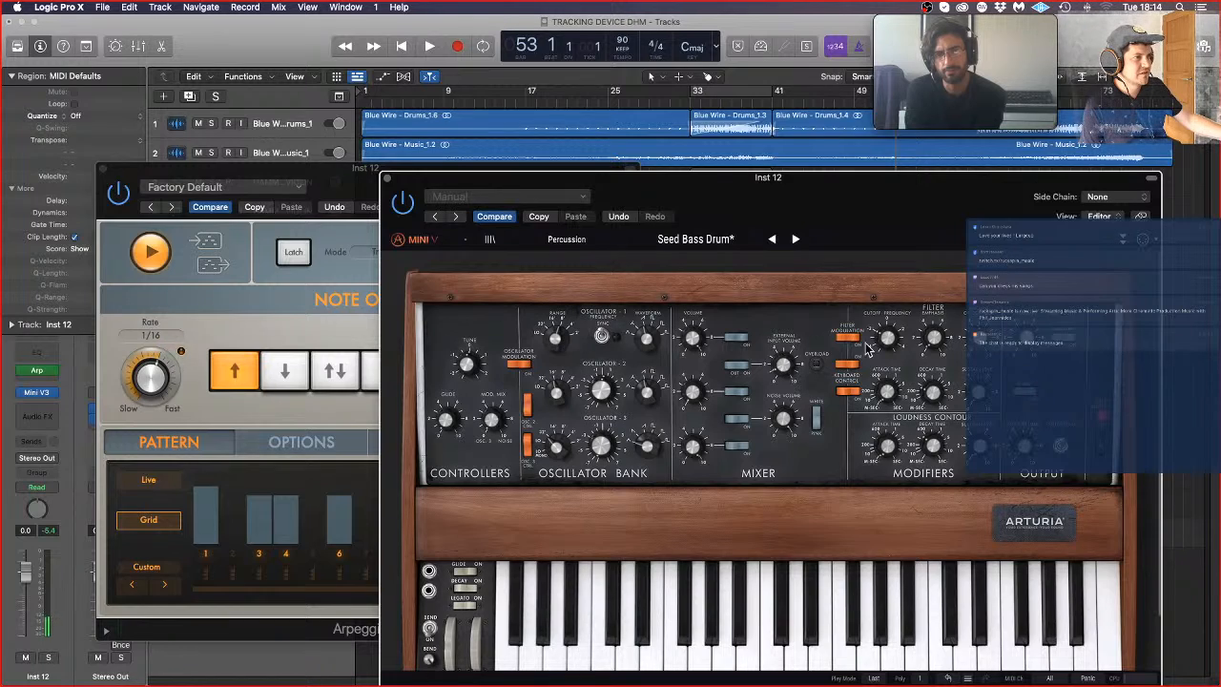
pyautogui.moveTo(784, 365)
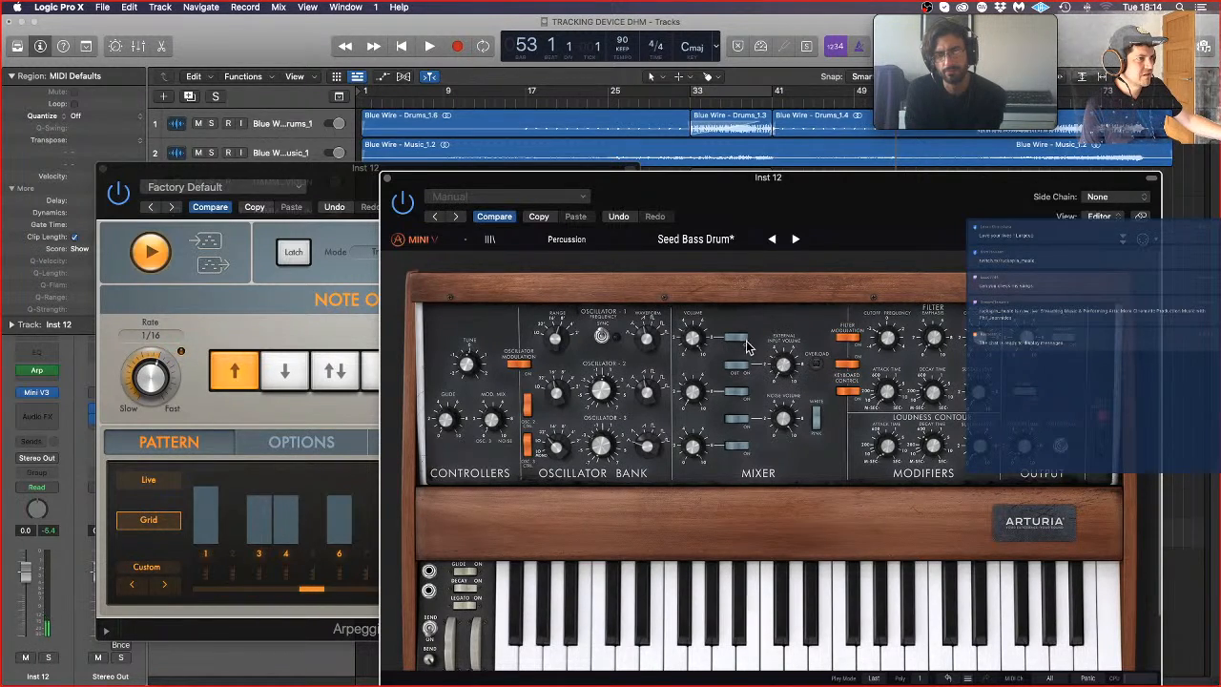
pyautogui.moveTo(557, 339)
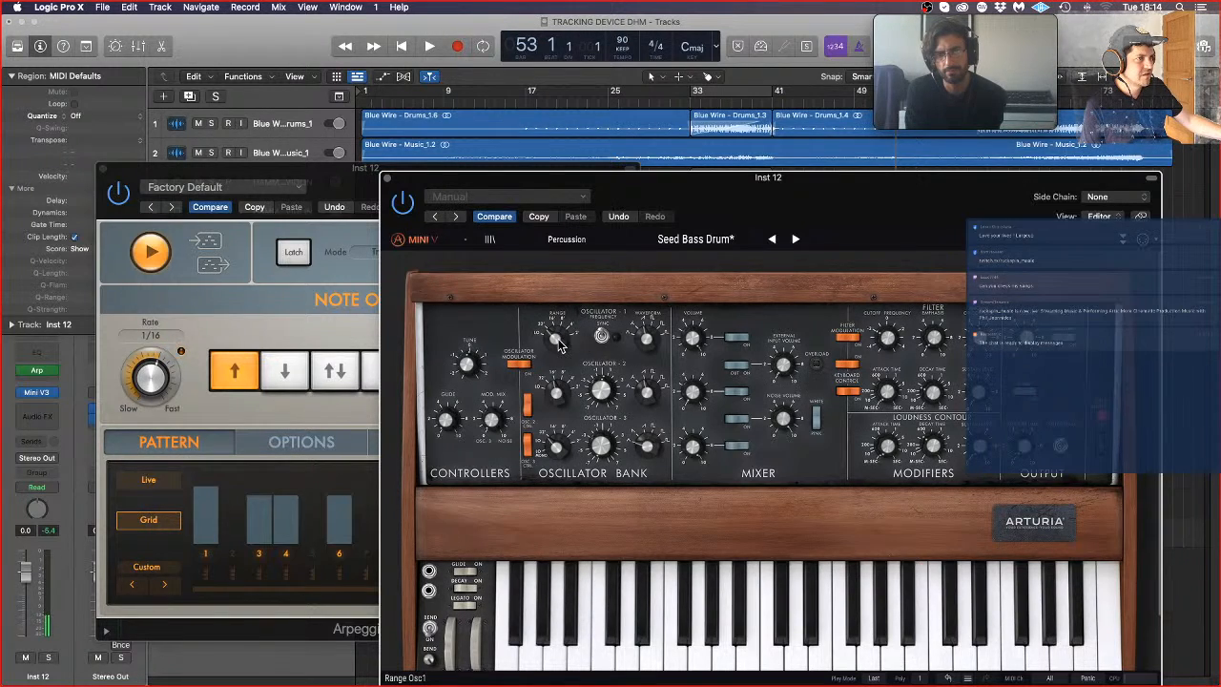
pyautogui.moveTo(652, 341)
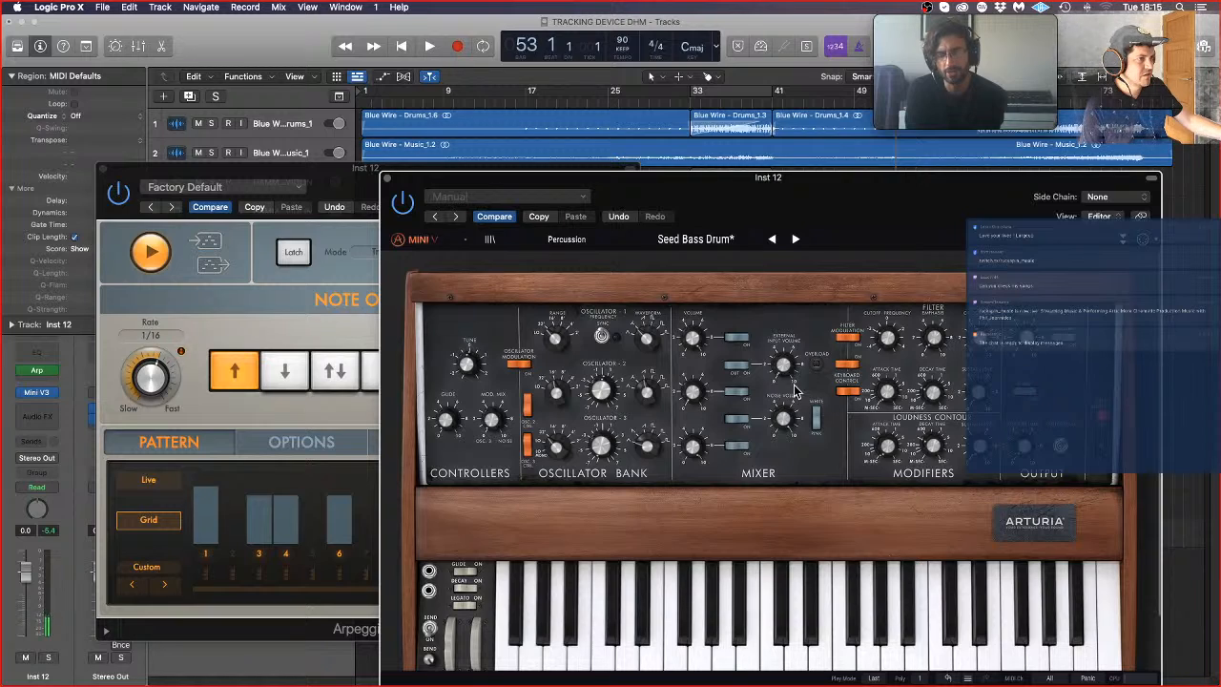
# Step: Set the filter cutoff frequency to about 165 Hz and adjust the filter's contour amount
pyautogui.moveTo(890, 344); pyautogui.dragTo(889, 343)
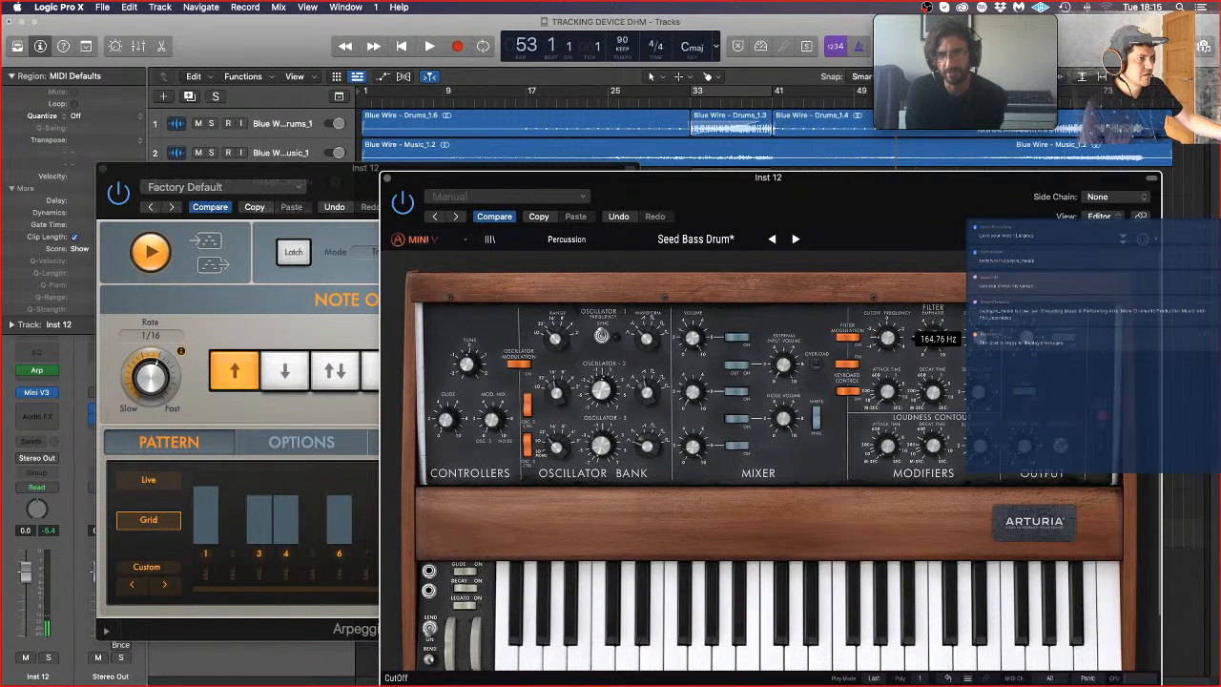
pyautogui.moveTo(980, 344); pyautogui.dragTo(981, 342)
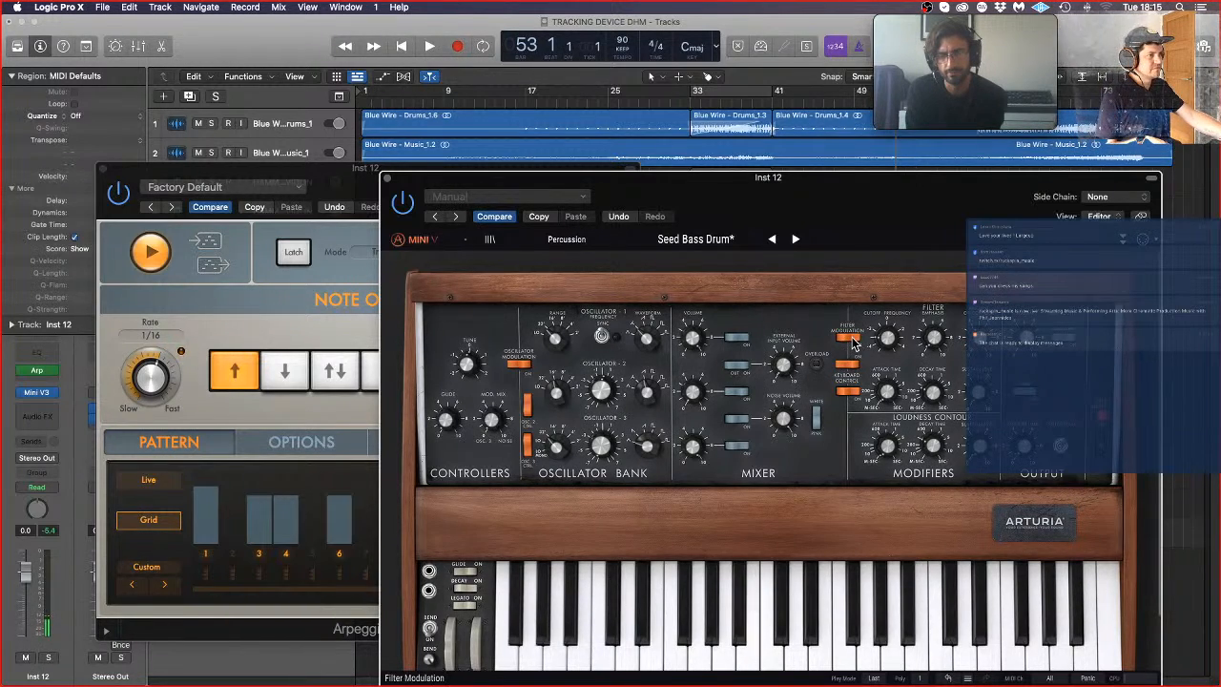
pyautogui.moveTo(886, 347)
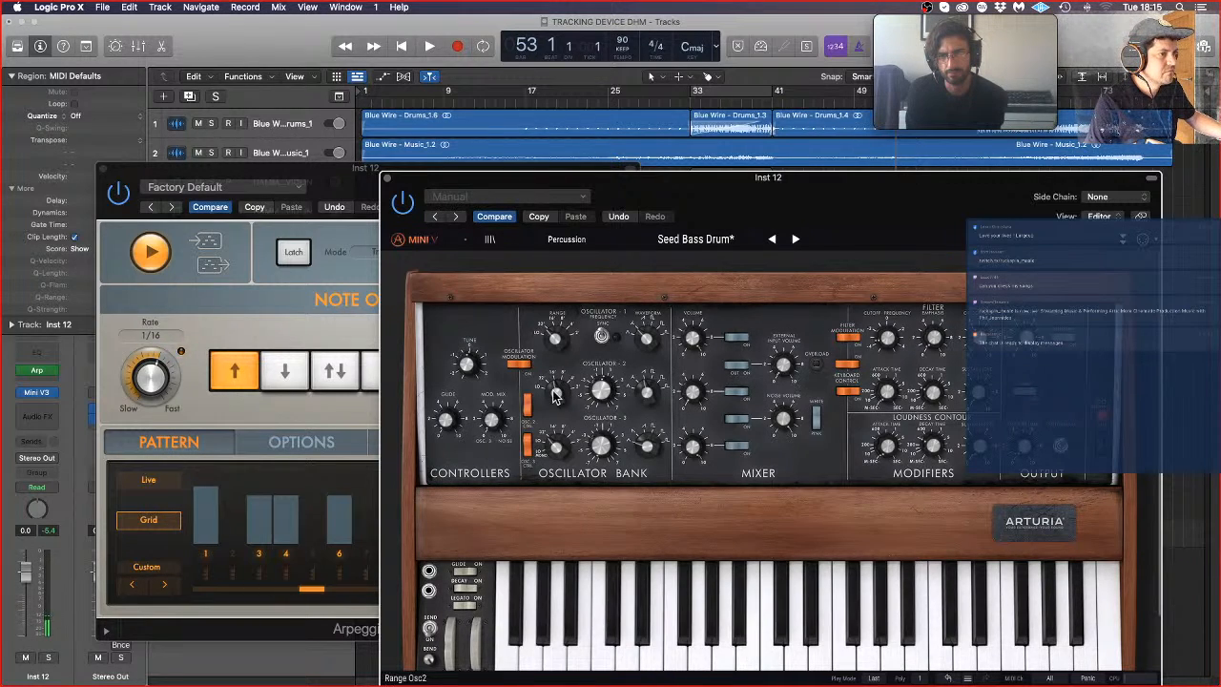
# Step: Adjust the mixer volume and the range of oscillator 2
pyautogui.moveTo(693, 395); pyautogui.dragTo(650, 353)
pyautogui.moveTo(554, 389); pyautogui.dragTo(554, 391)
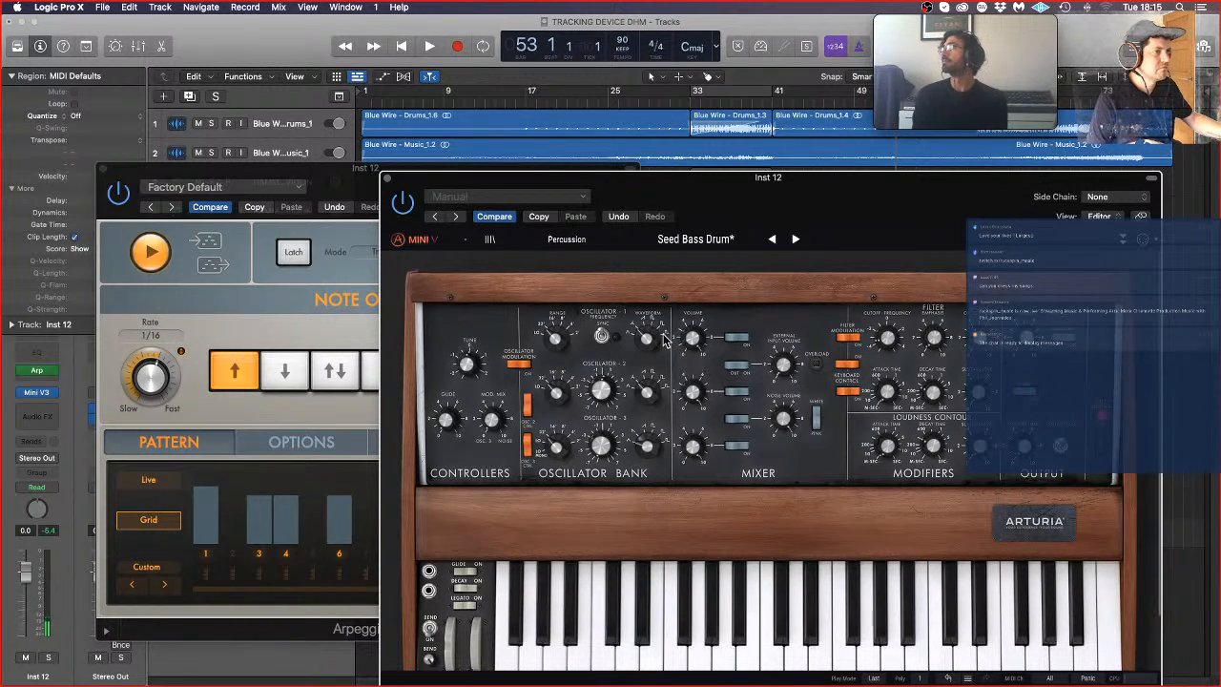
# Step: Set the oscillator 2 volume in the mixer to about 0 dB, and close the Mini V3 and Arpeggiator windows
pyautogui.moveTo(648, 391); pyautogui.dragTo(694, 391)
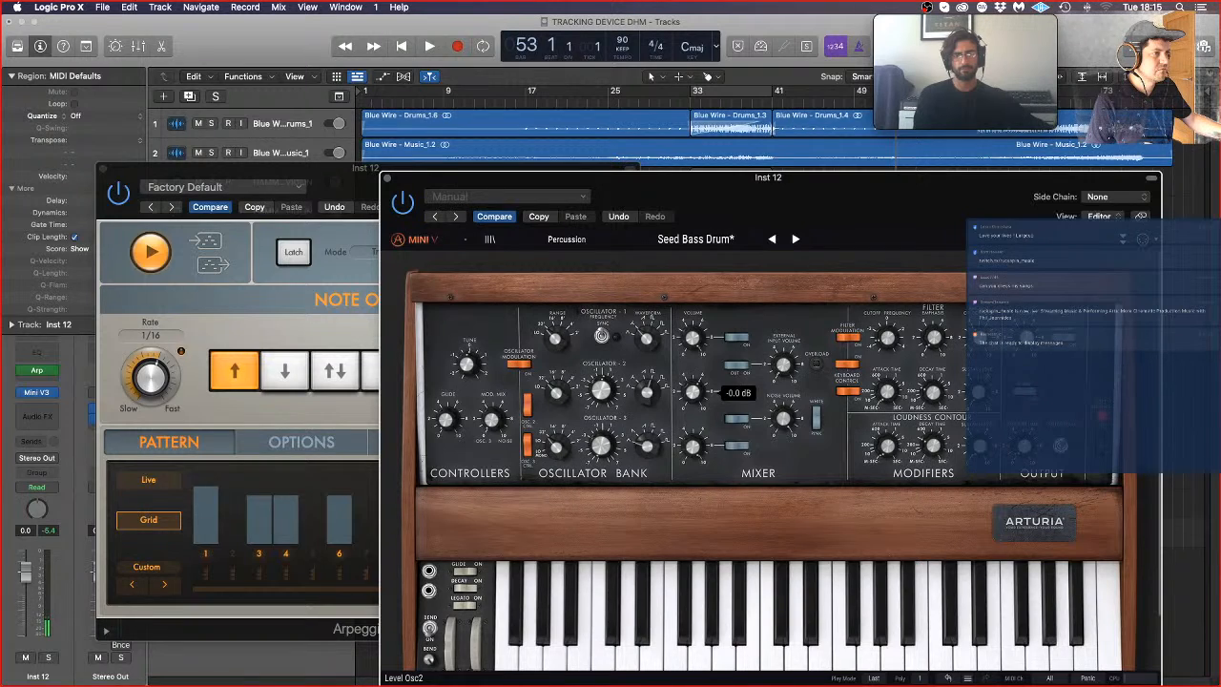
pyautogui.moveTo(694, 391); pyautogui.dragTo(693, 391)
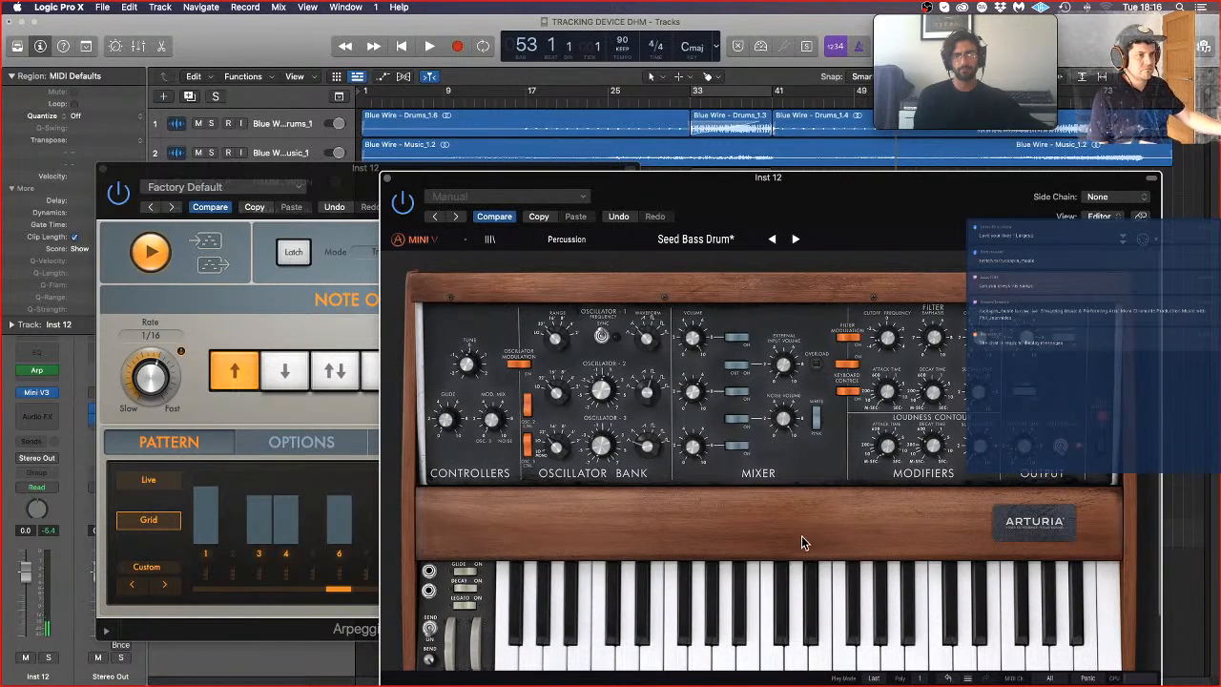
pyautogui.click(387, 179)
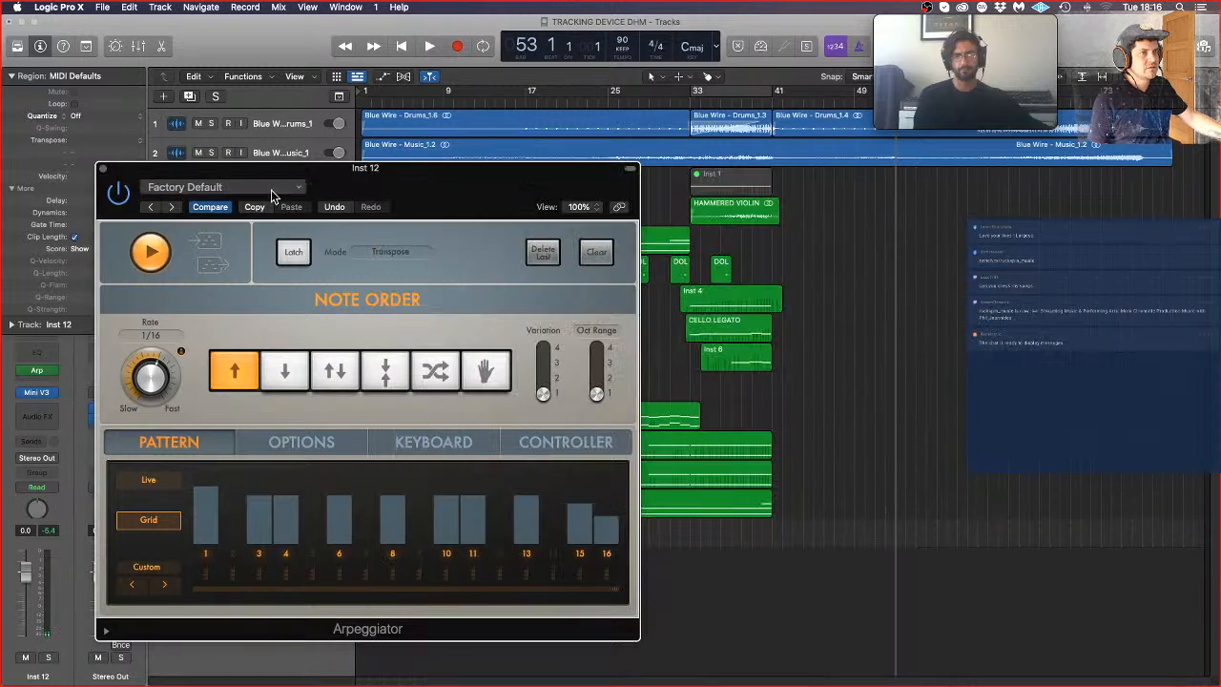
pyautogui.click(104, 169)
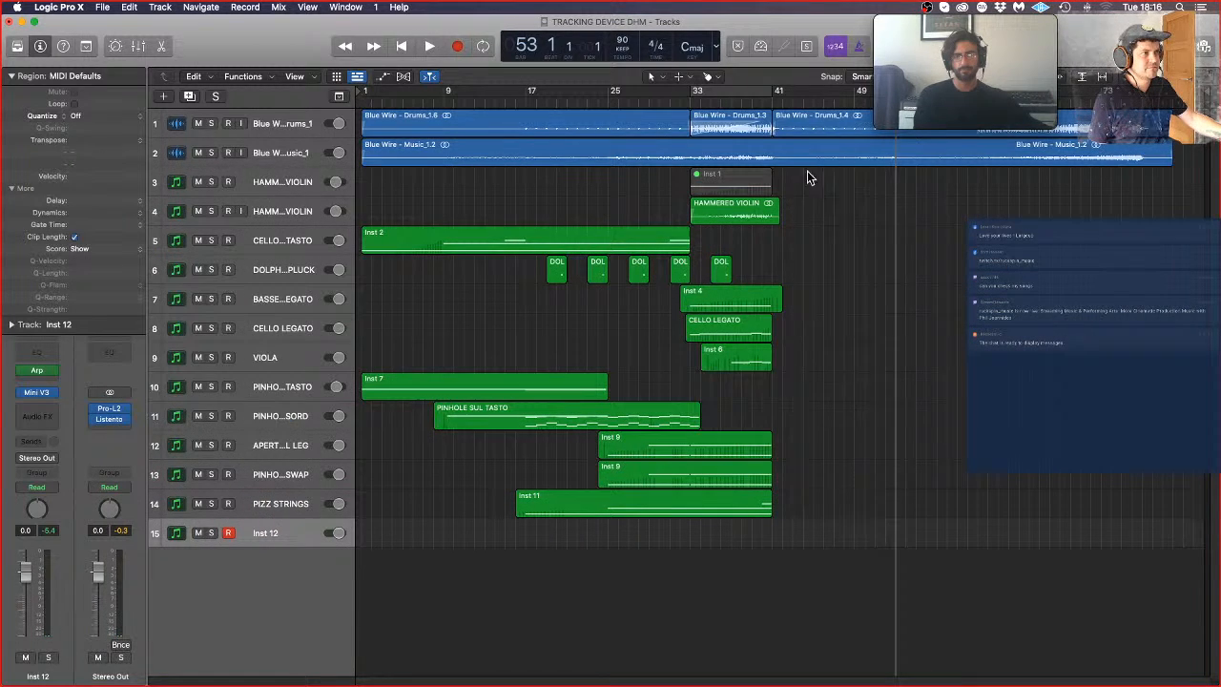
# Step: Record a MIDI part on the Inst 12 track, starting from bar 49 and stopping at bar 62
pyautogui.click(844, 99)
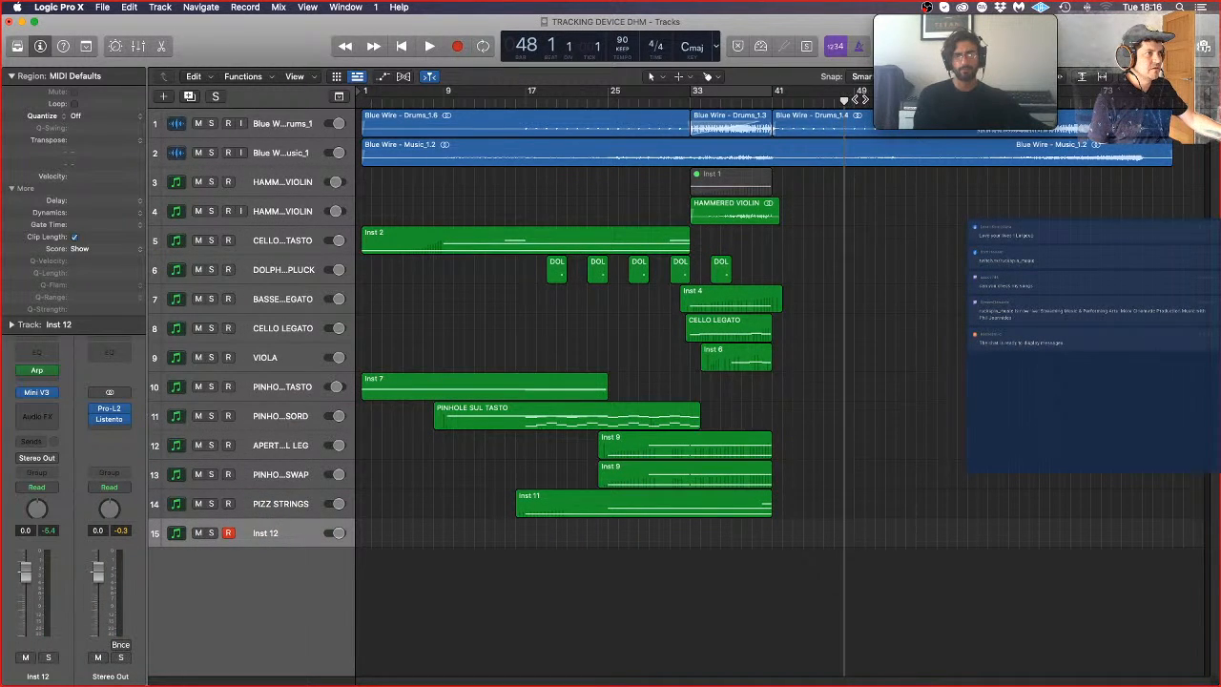
pyautogui.click(855, 99)
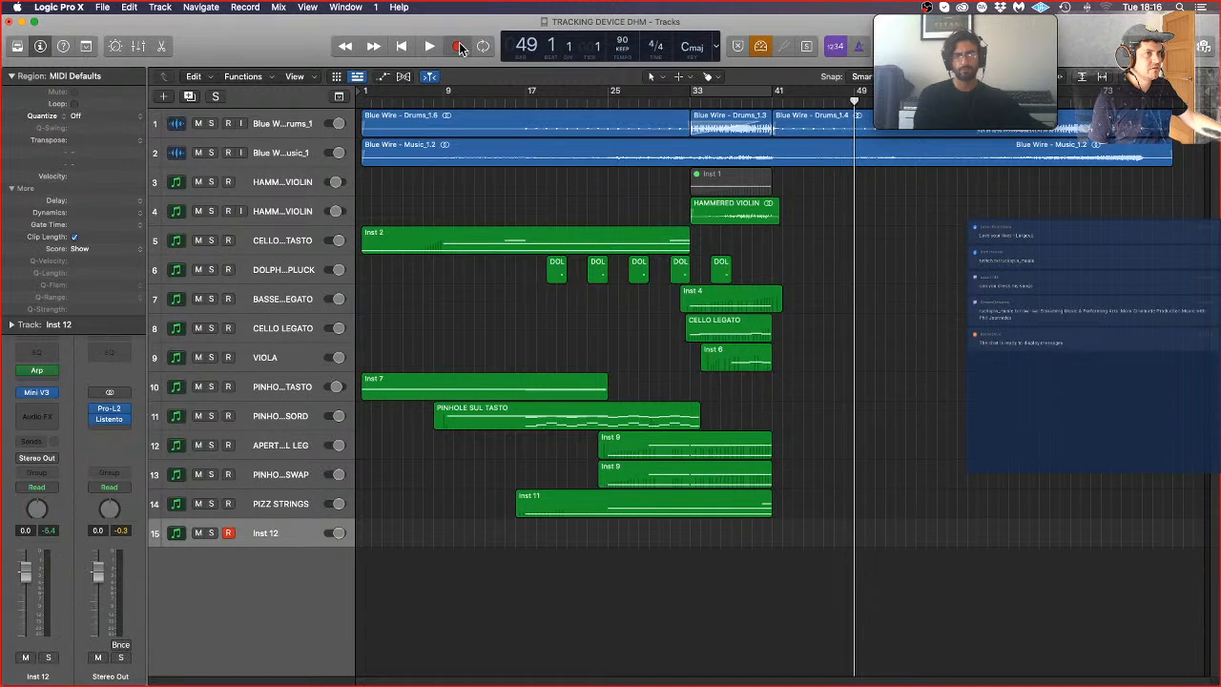
pyautogui.click(459, 49)
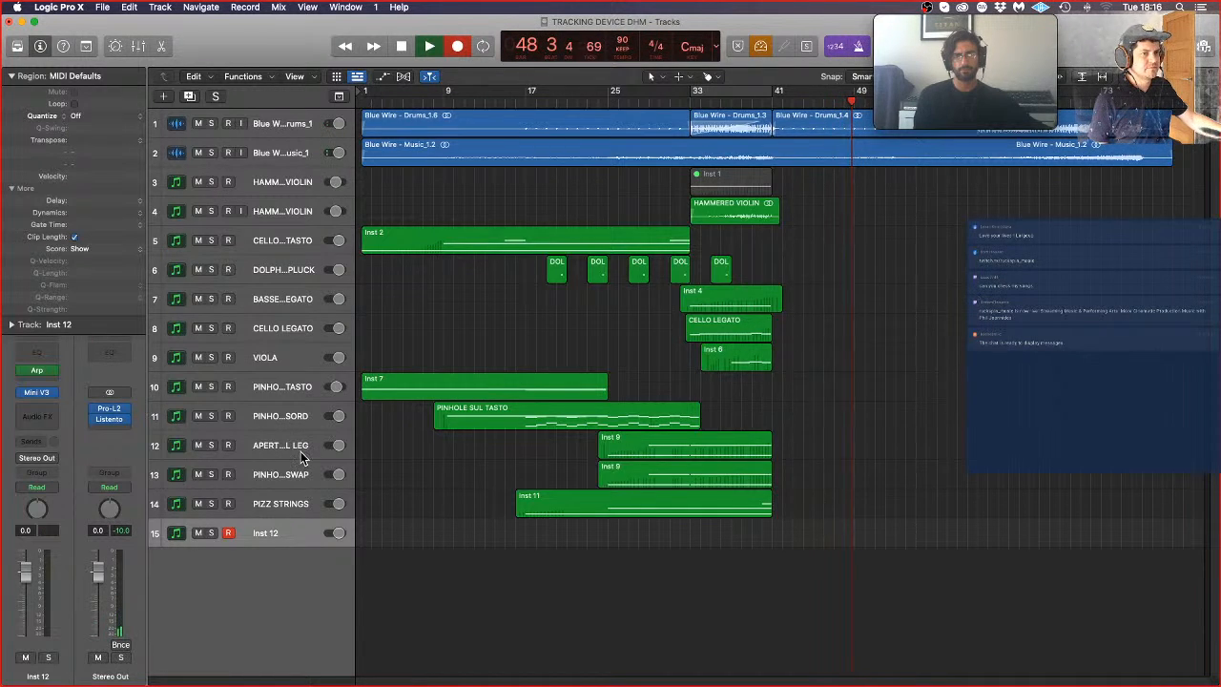
pyautogui.click(38, 393)
pyautogui.moveTo(780, 416)
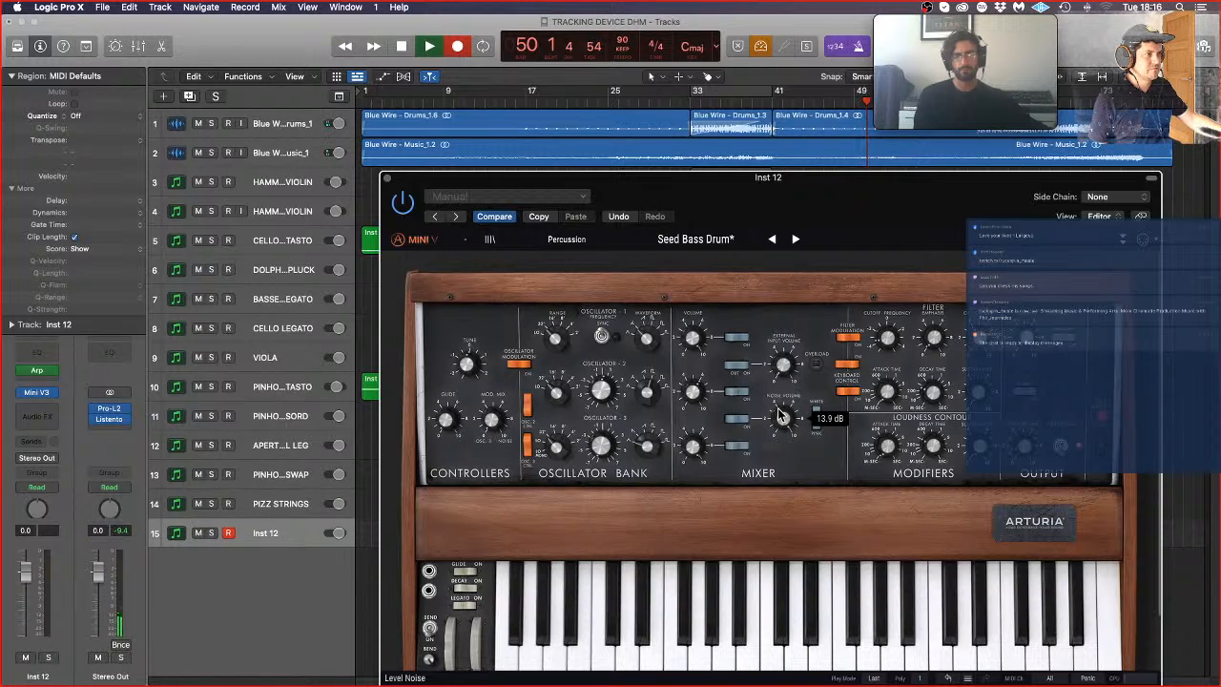
pyautogui.click(387, 179)
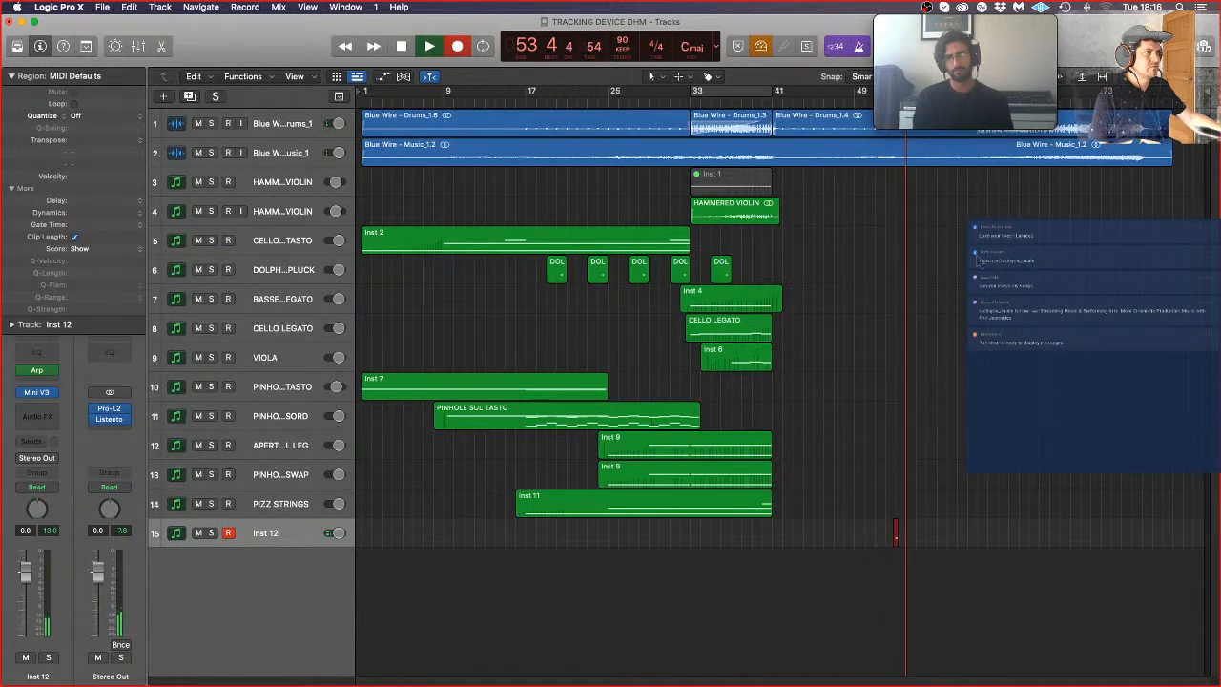
pyautogui.moveTo(975, 65); pyautogui.dragTo(749, 75)
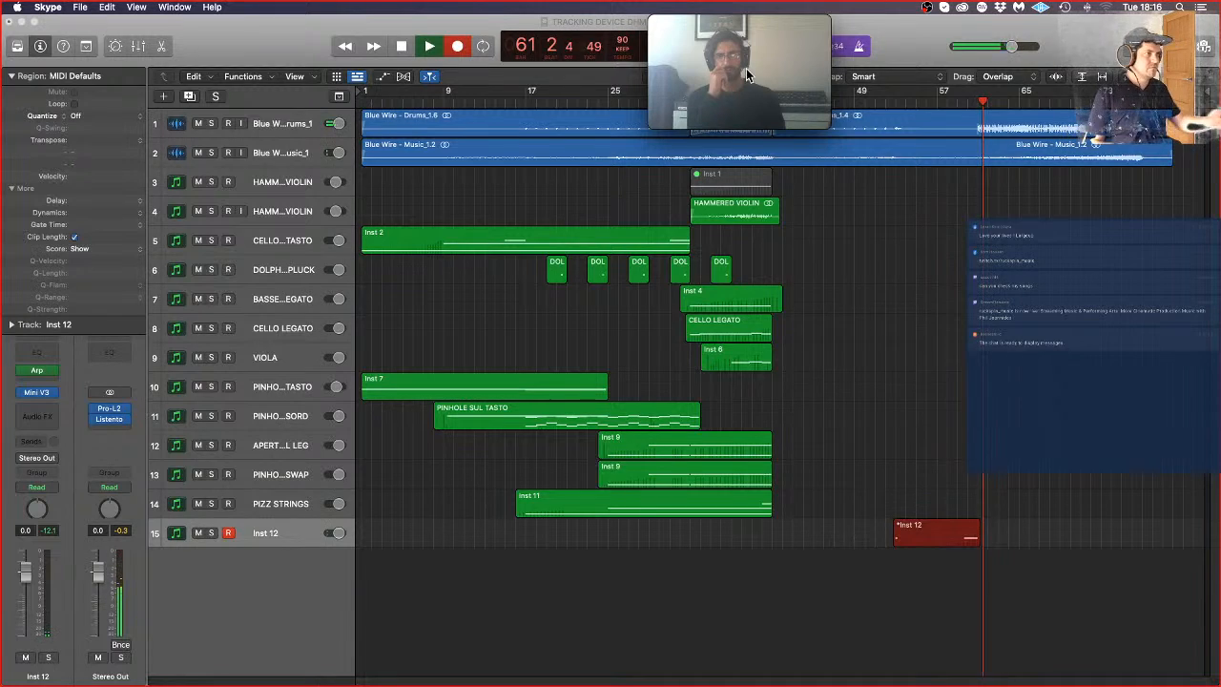
pyautogui.click(1050, 572)
pyautogui.press('space')
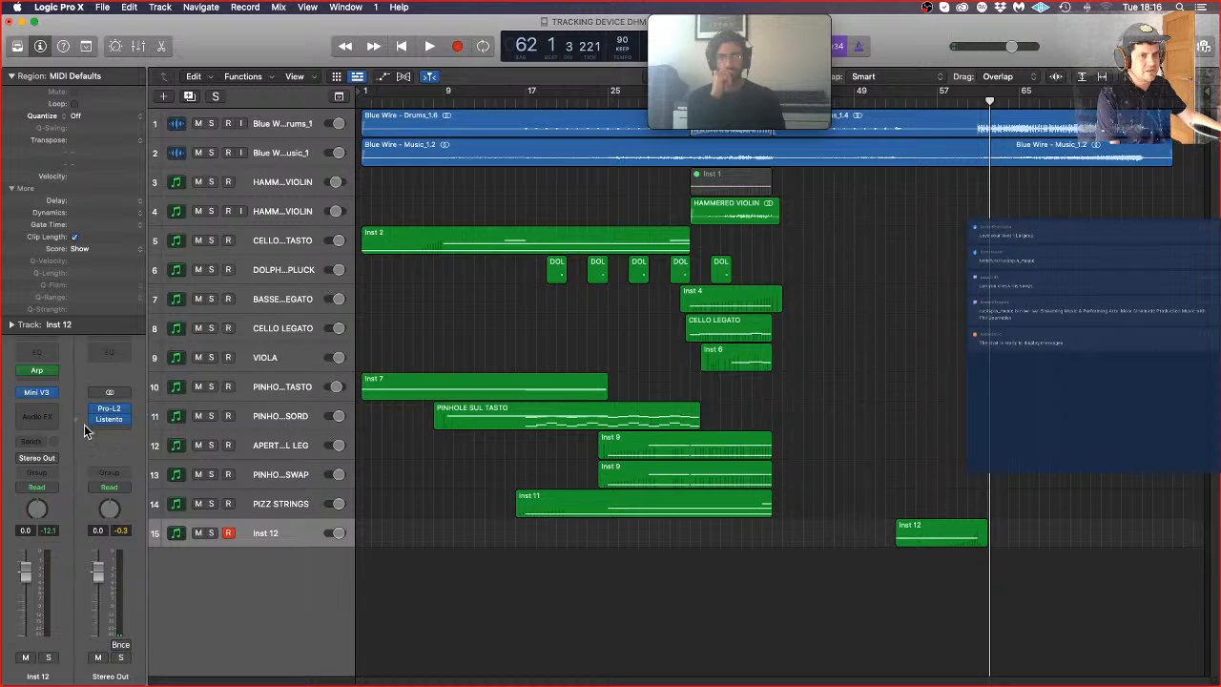
# Step: Open Mini V3's modulation matrix on Inst 12 and set the first slot's destination to Mod. Wheel
pyautogui.click(36, 392)
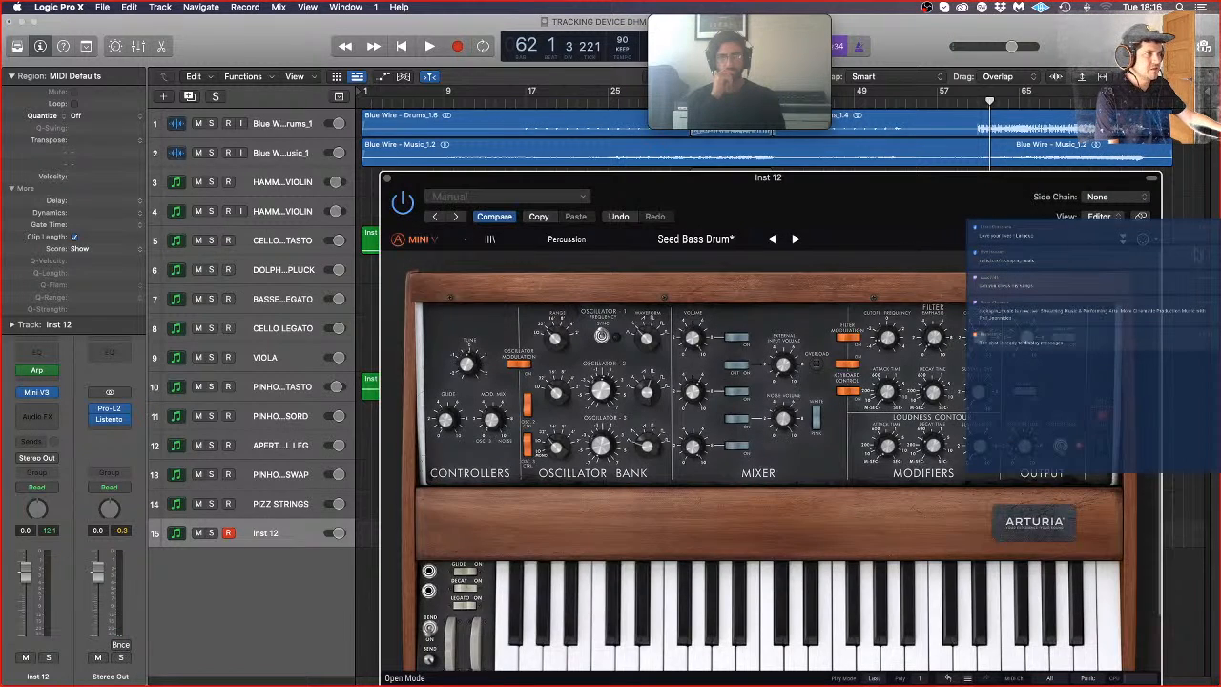
pyautogui.click(1120, 242)
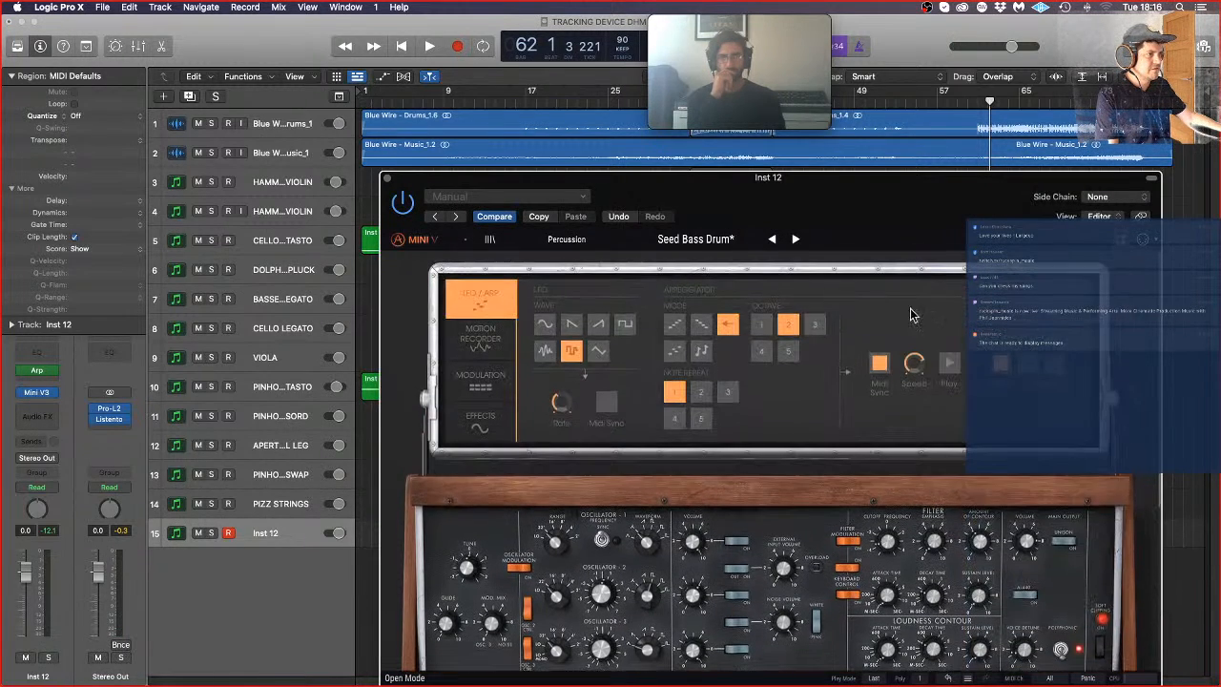
pyautogui.click(480, 389)
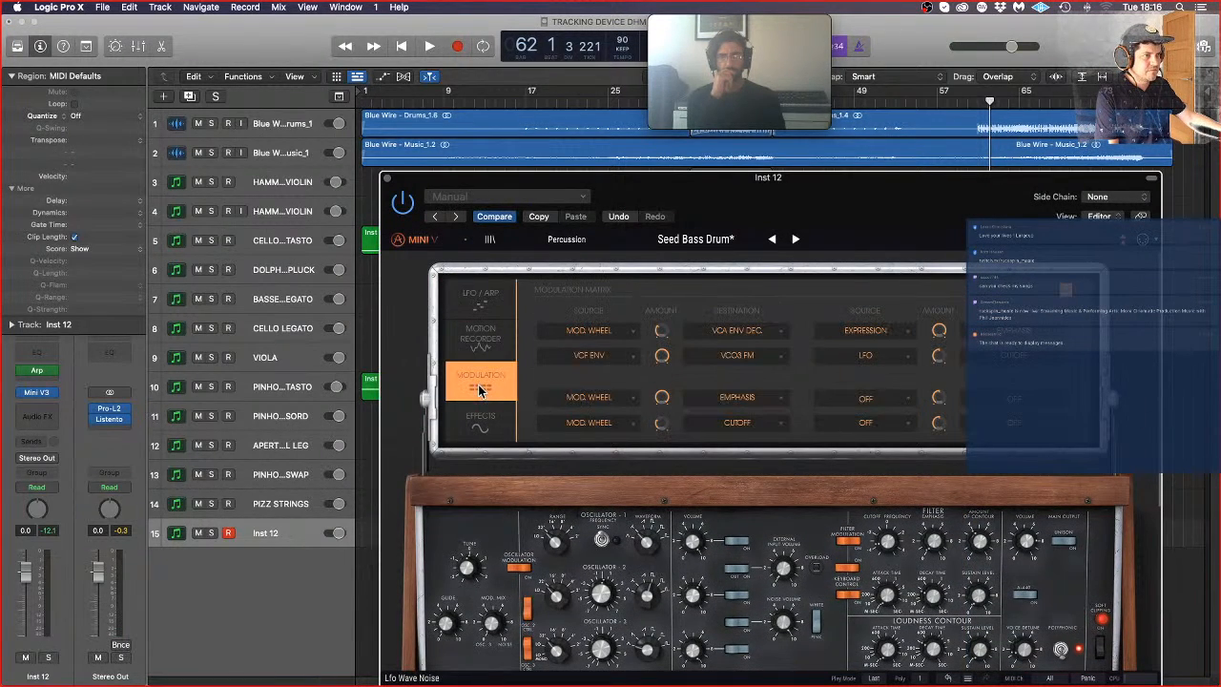
pyautogui.click(754, 331)
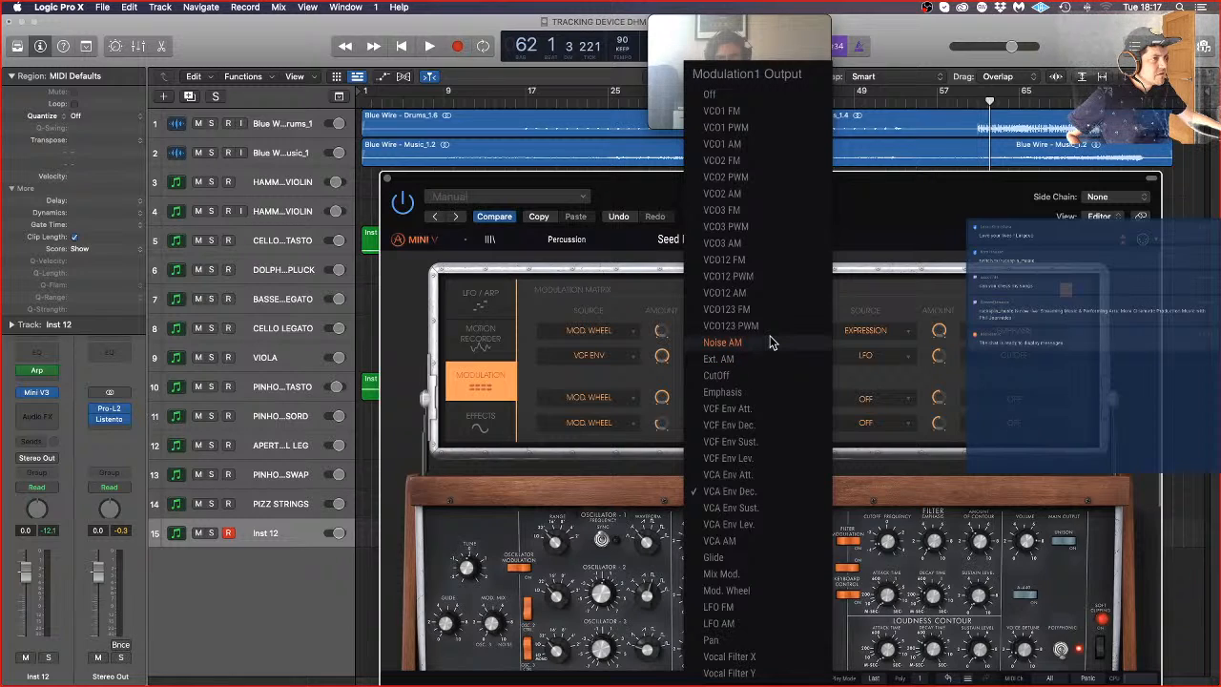
pyautogui.click(767, 593)
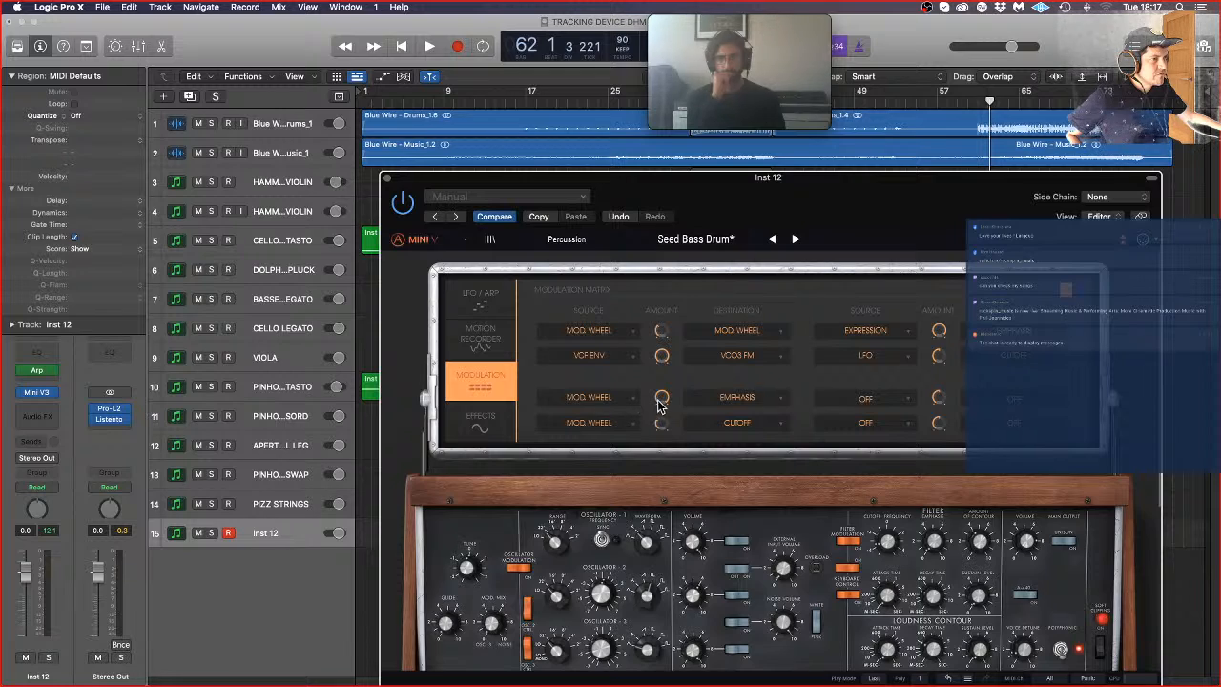
# Step: Adjust the amount of the Mod. Wheel to Emphasis modulation while playing back the recorded Inst 12 part from bar 53
pyautogui.moveTo(659, 401); pyautogui.dragTo(660, 434)
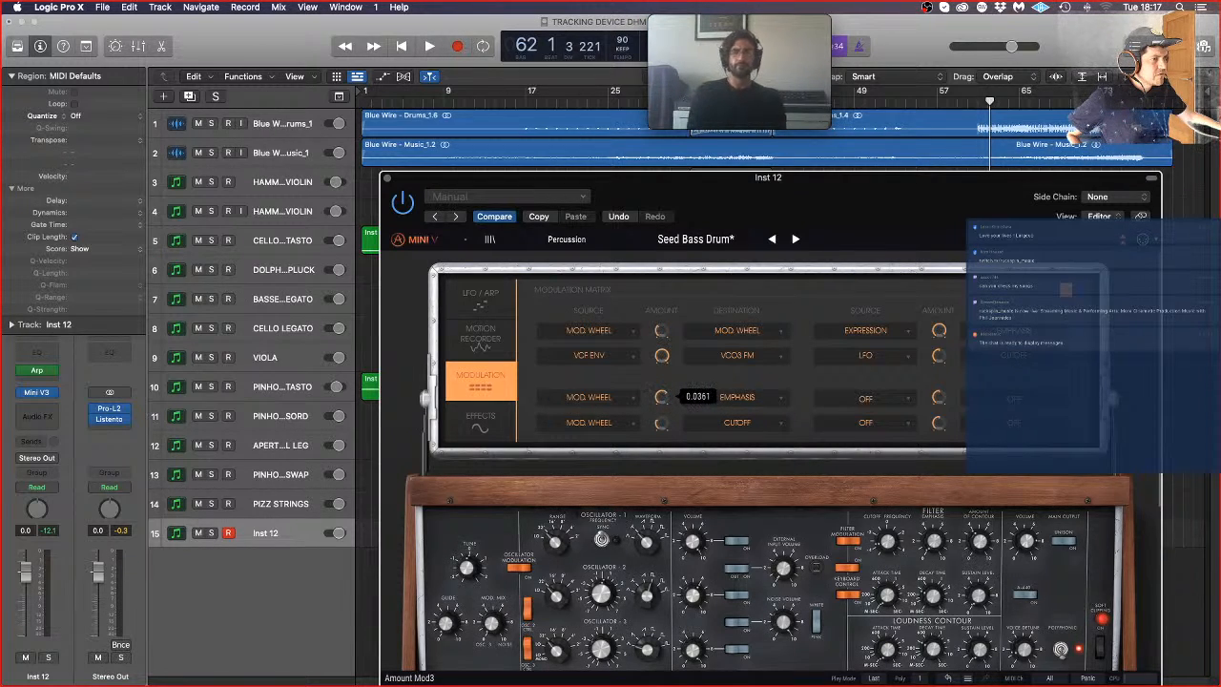
pyautogui.moveTo(659, 401); pyautogui.dragTo(660, 387)
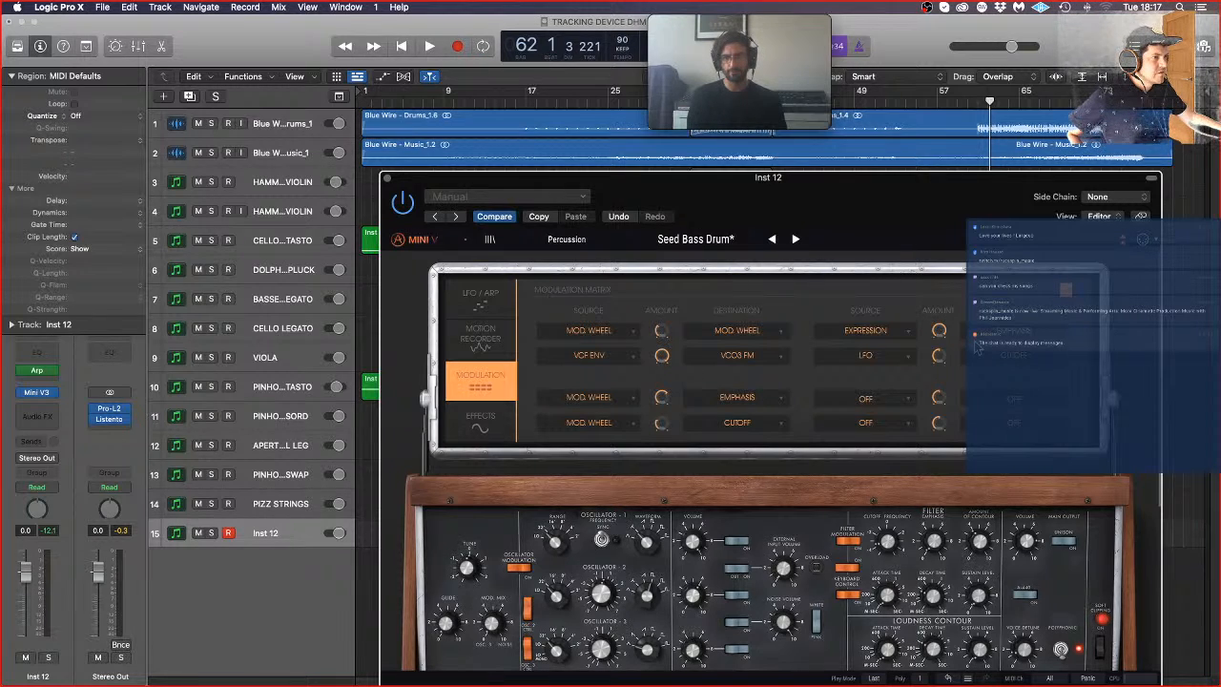
pyautogui.doubleClick(902, 104)
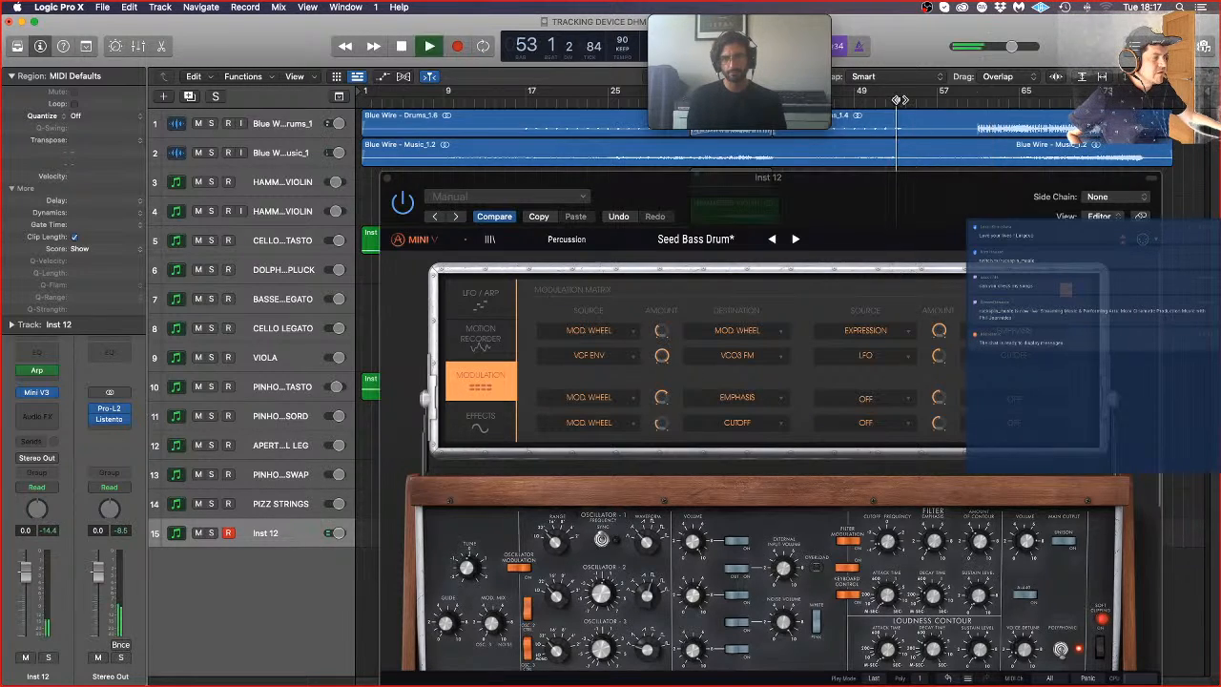
pyautogui.click(963, 100)
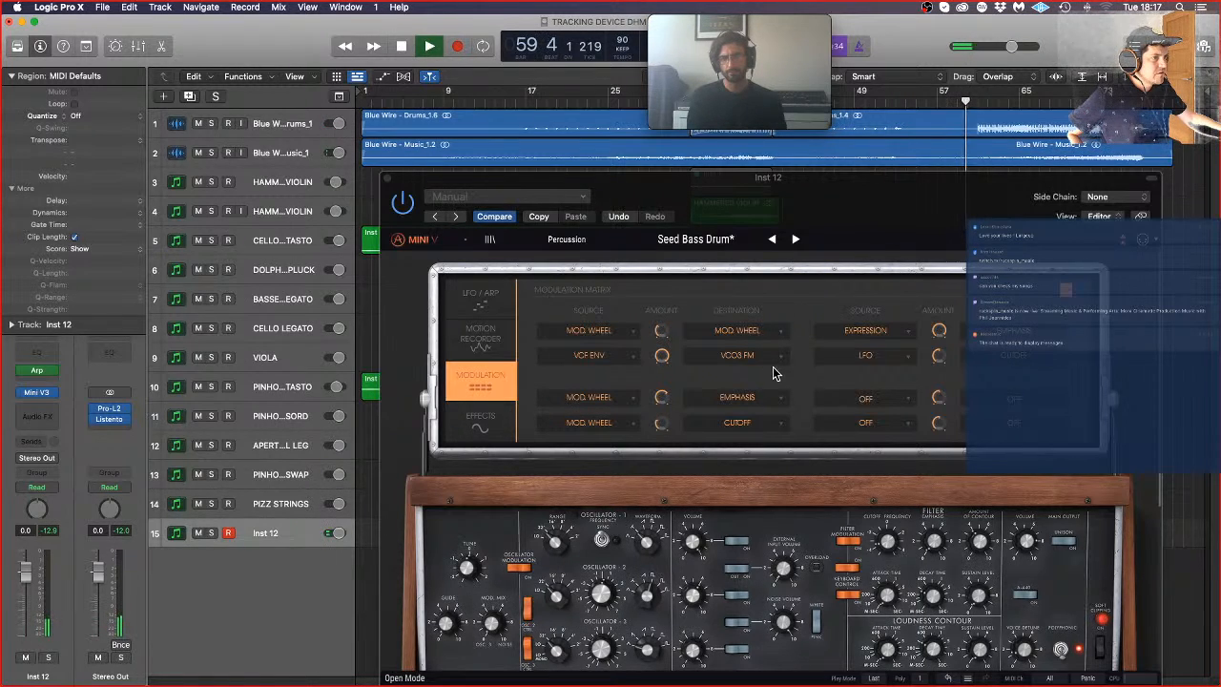
pyautogui.moveTo(665, 399)
pyautogui.mouseDown()
pyautogui.moveTo(665, 387)
pyautogui.moveTo(663, 406)
pyautogui.mouseUp()
pyautogui.press('space')
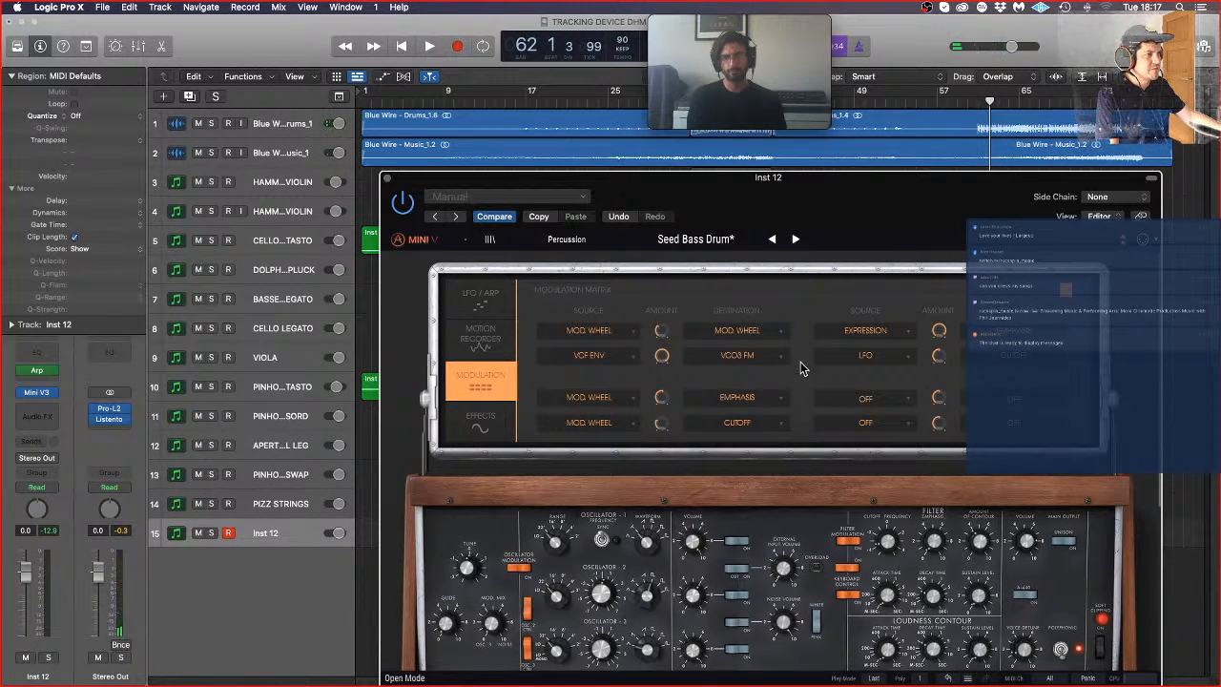
# Step: Change the third modulation slot's destination to CutOff and the fourth slot's destination to Off
pyautogui.click(754, 398)
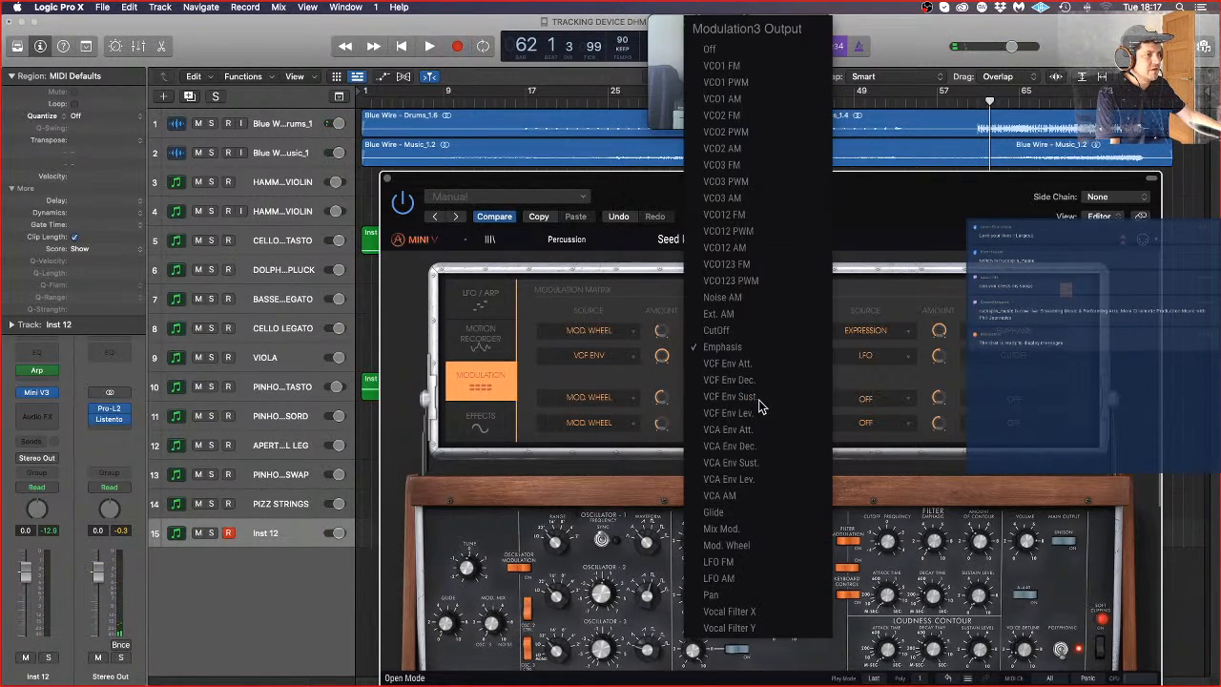
pyautogui.click(763, 334)
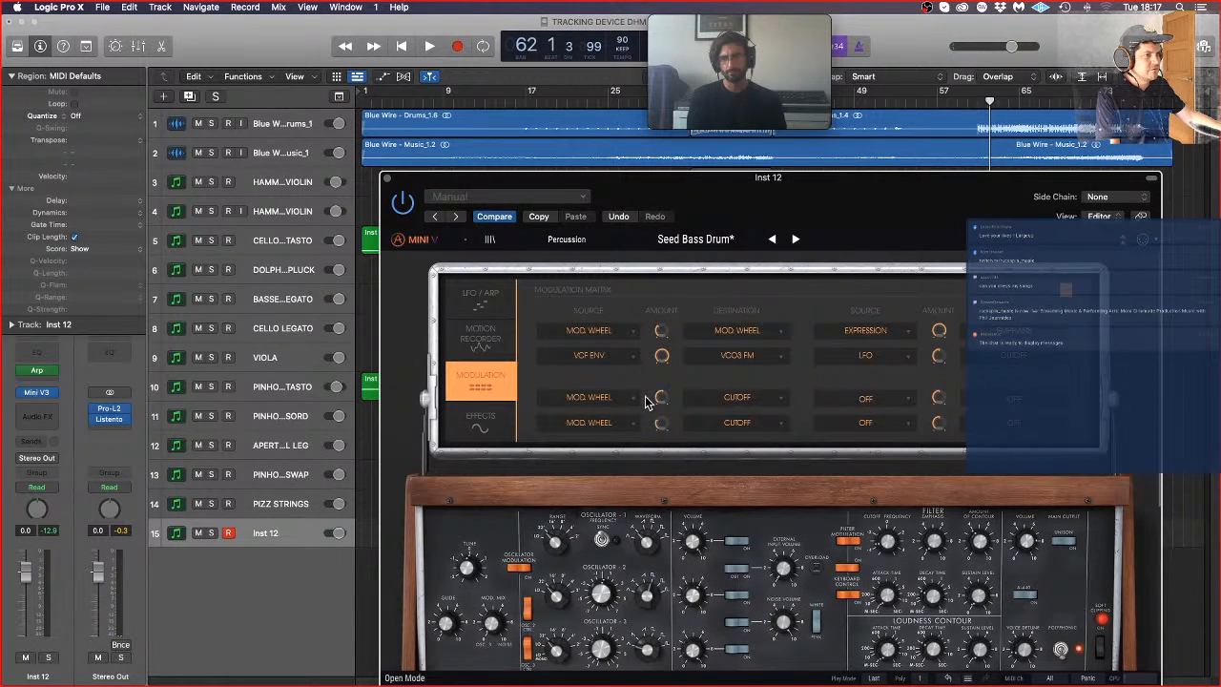
pyautogui.click(718, 438)
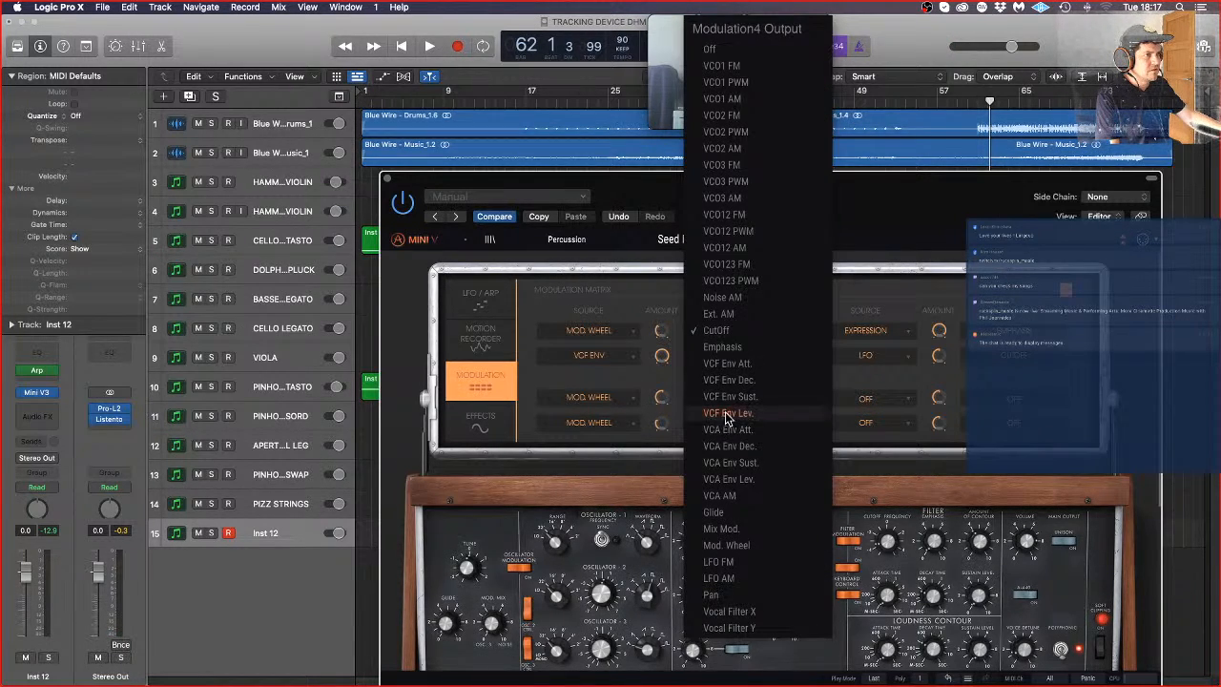
pyautogui.click(759, 47)
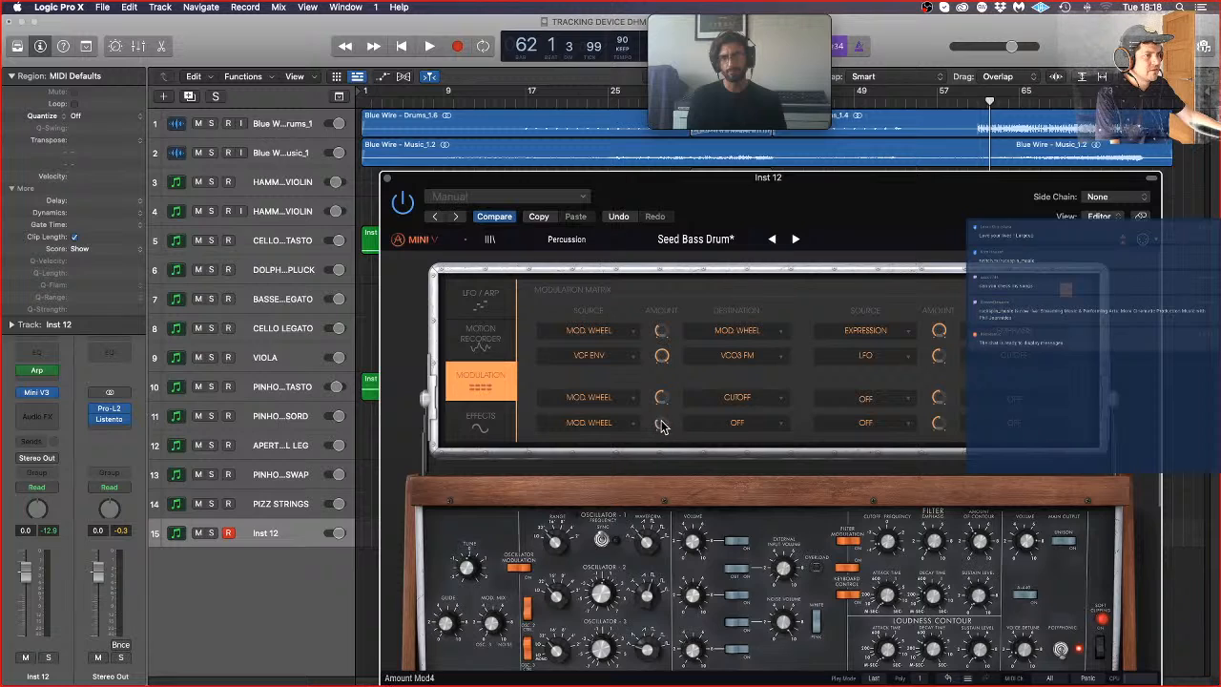
# Step: Set the Mod. Wheel to CutOff modulation amount to about 0.11 while playing back the part from bar 55
pyautogui.click(921, 109)
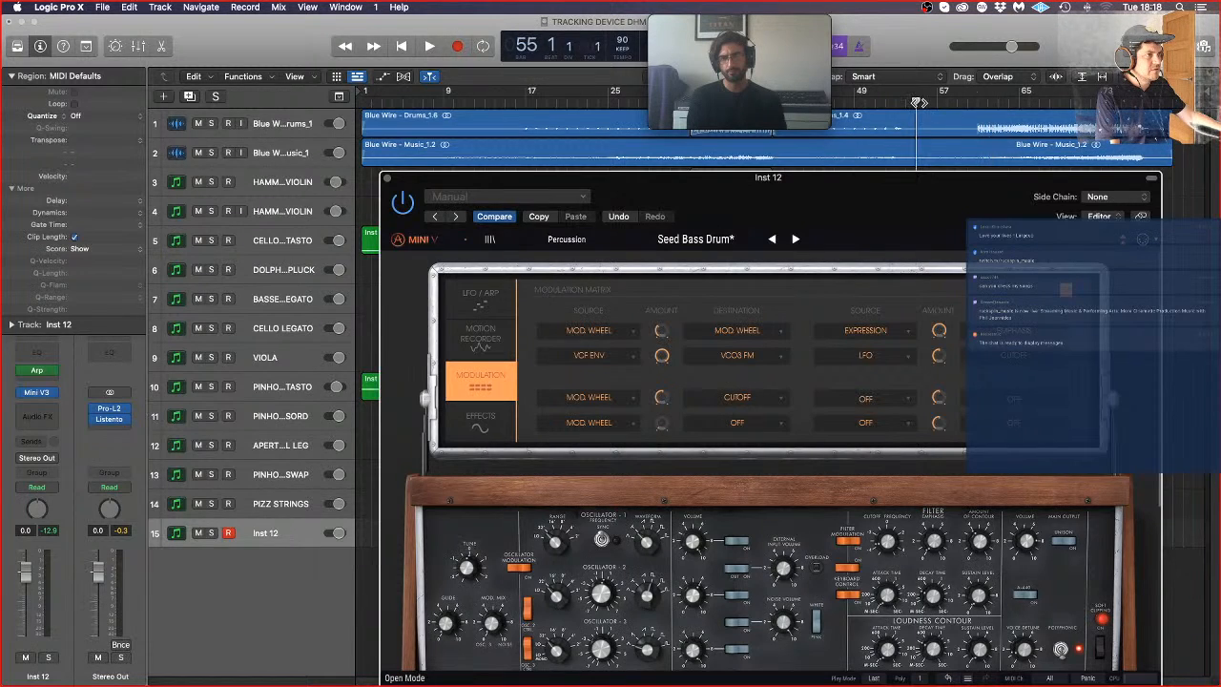
pyautogui.press('space')
pyautogui.click(949, 101)
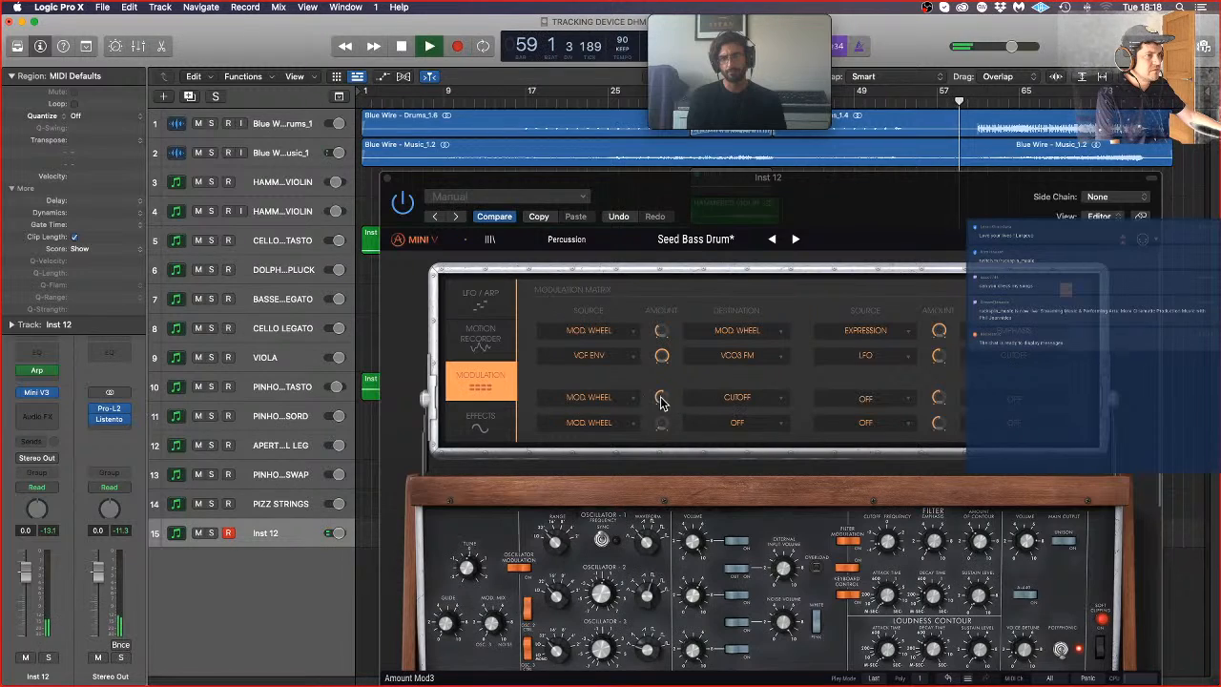
pyautogui.moveTo(662, 399); pyautogui.dragTo(663, 401)
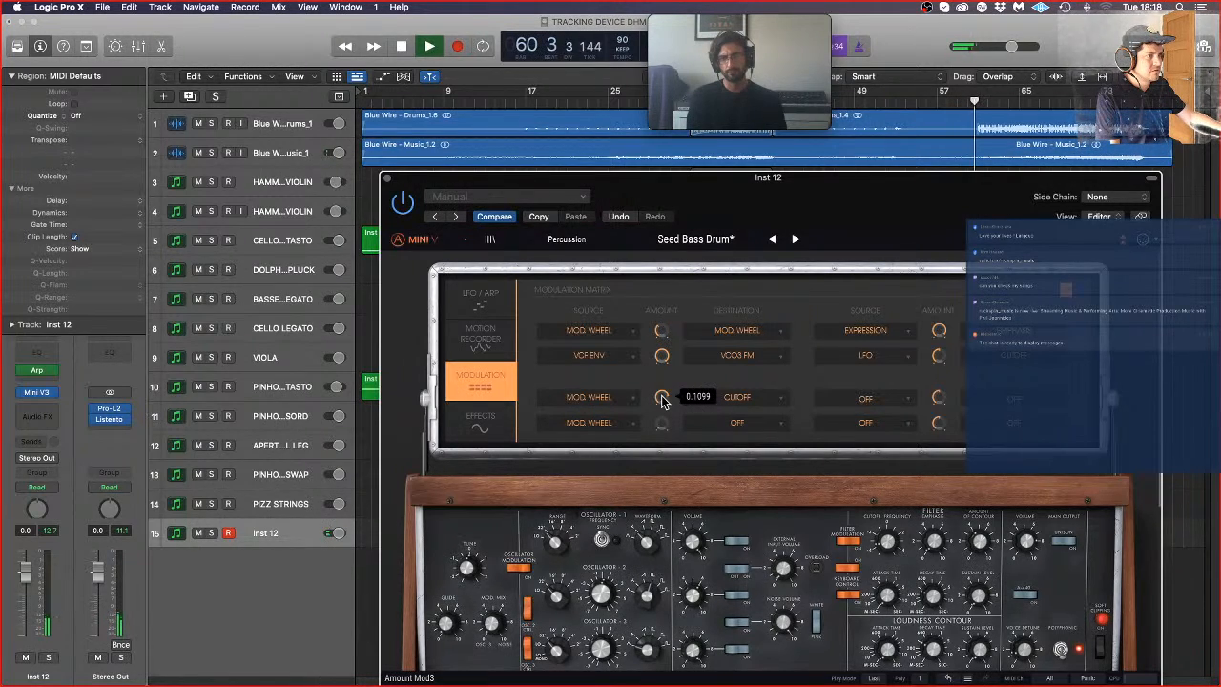
pyautogui.press('space')
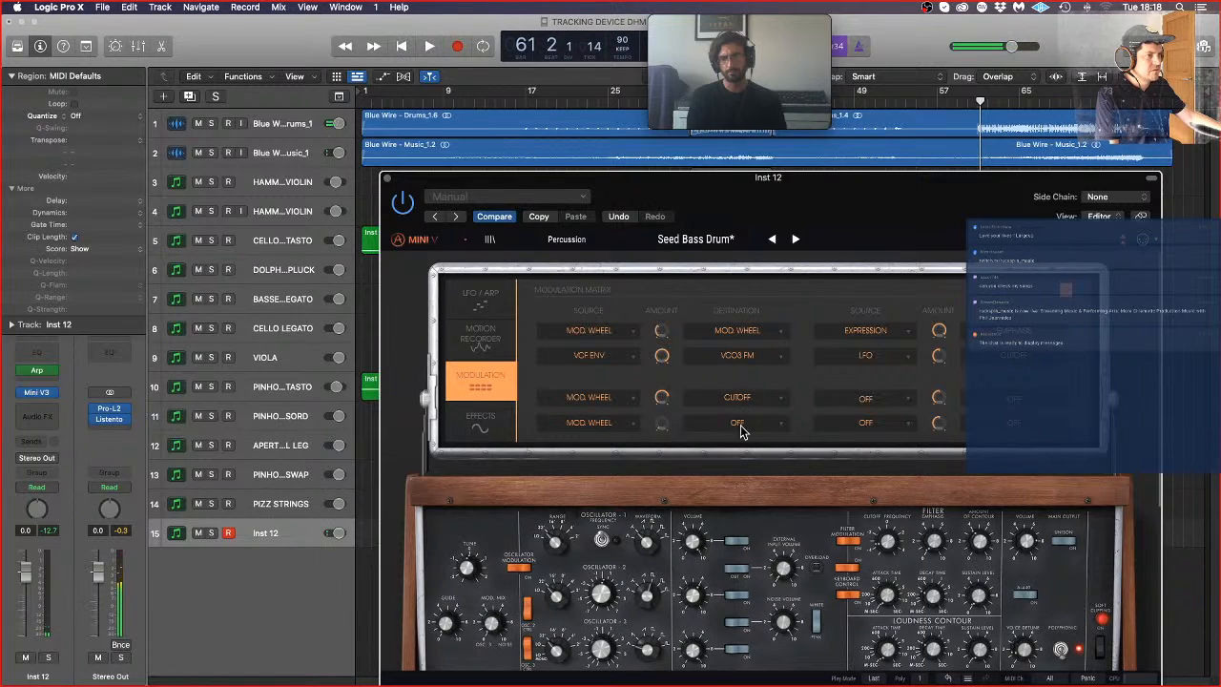
# Step: Set the fourth modulation slot's destination to VCA Env Dec., raise its amount, and play back the part from bar 53
pyautogui.click(755, 423)
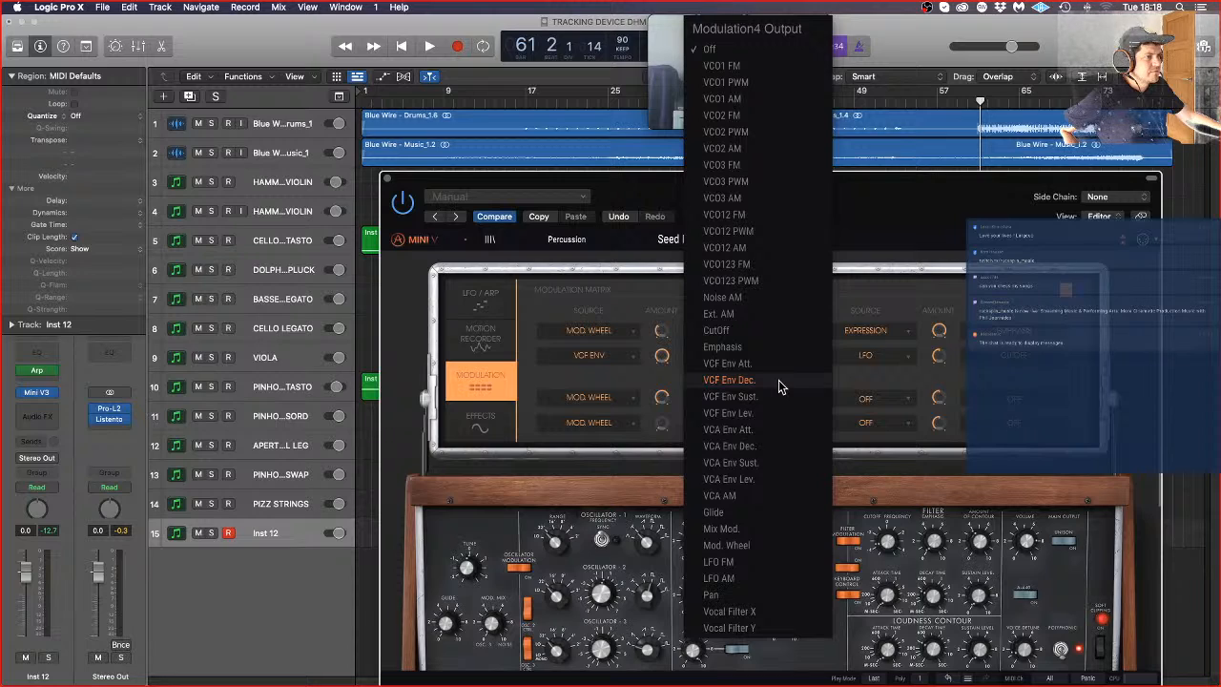
pyautogui.click(791, 450)
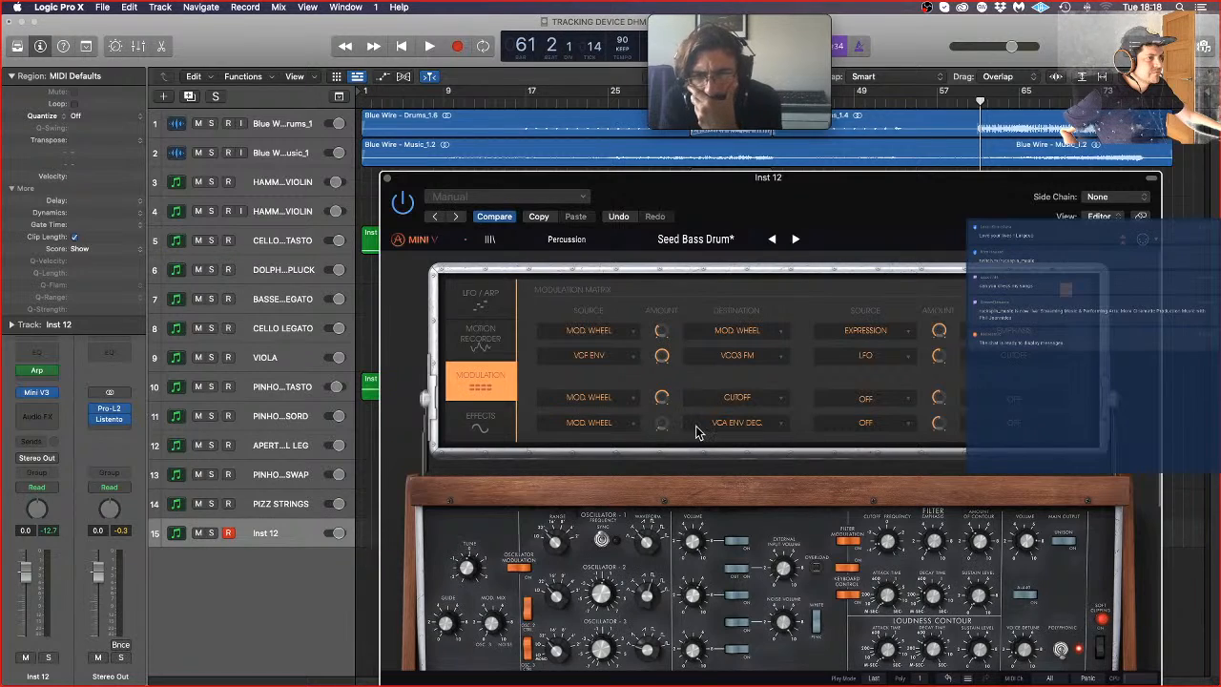
pyautogui.moveTo(881, 198); pyautogui.dragTo(590, 174)
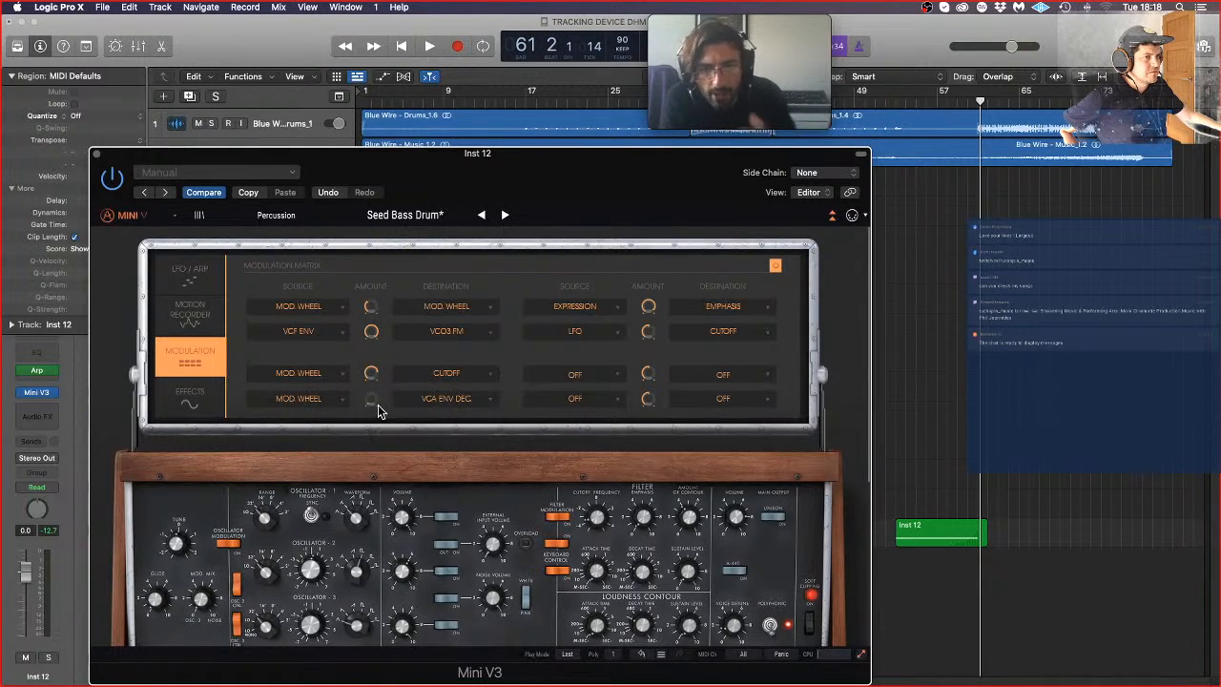
pyautogui.moveTo(374, 402)
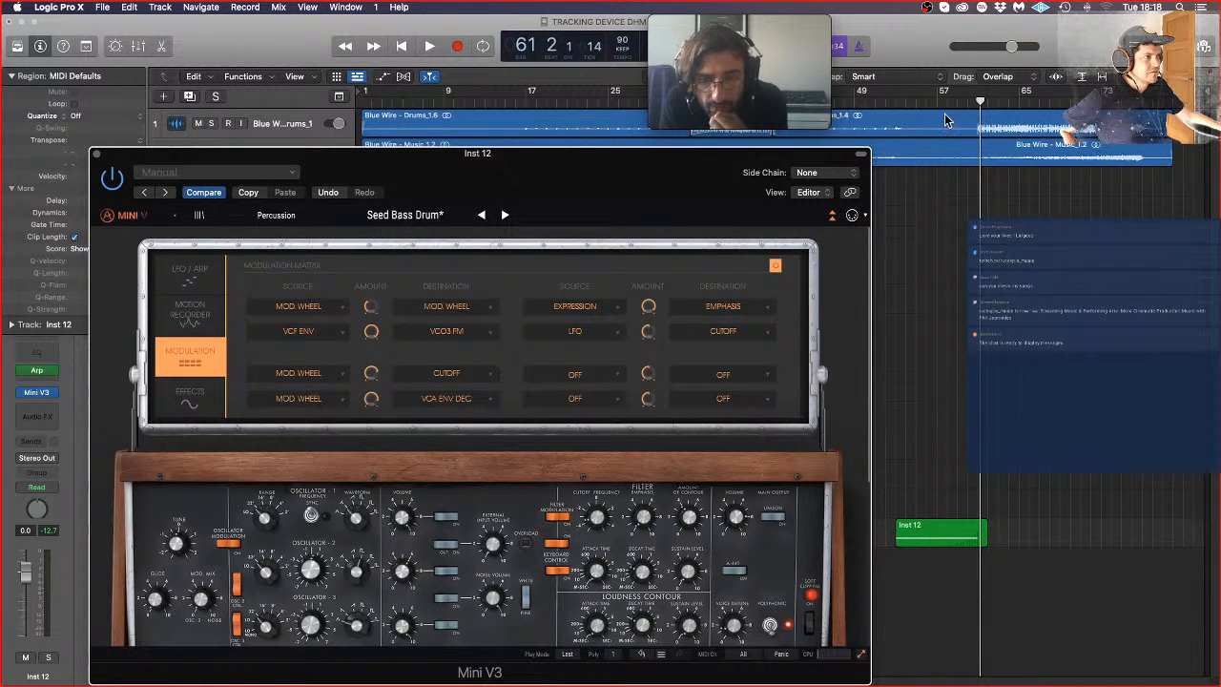
pyautogui.click(895, 101)
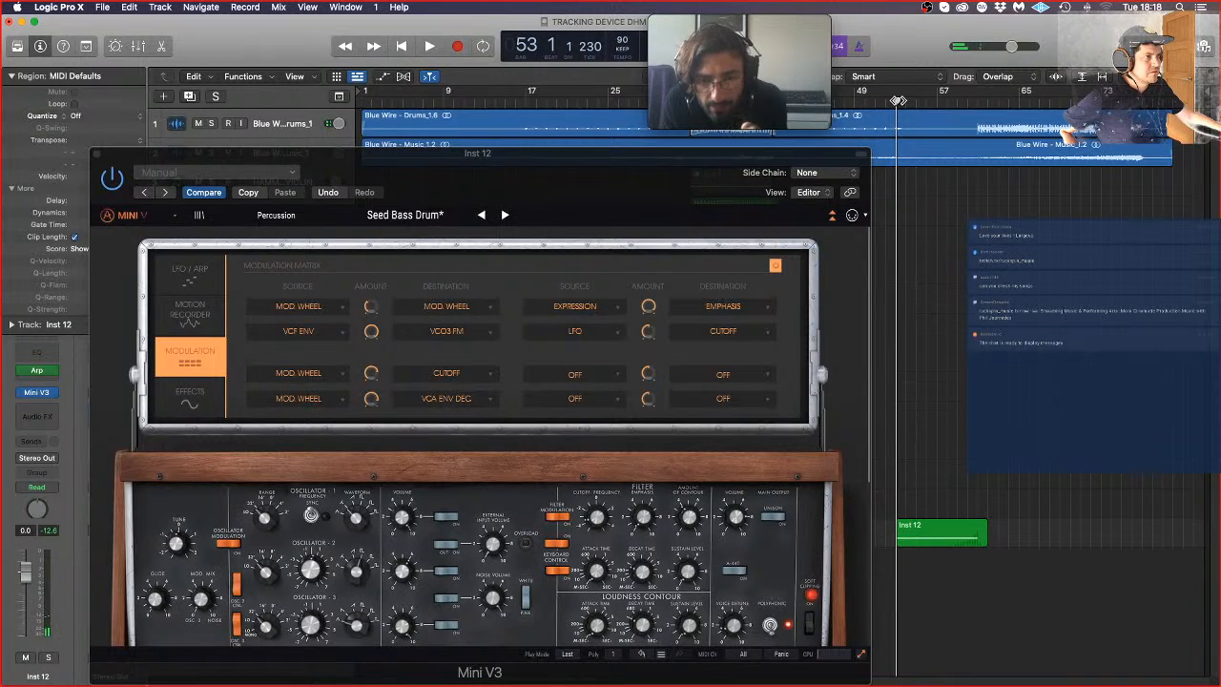
pyautogui.press('space')
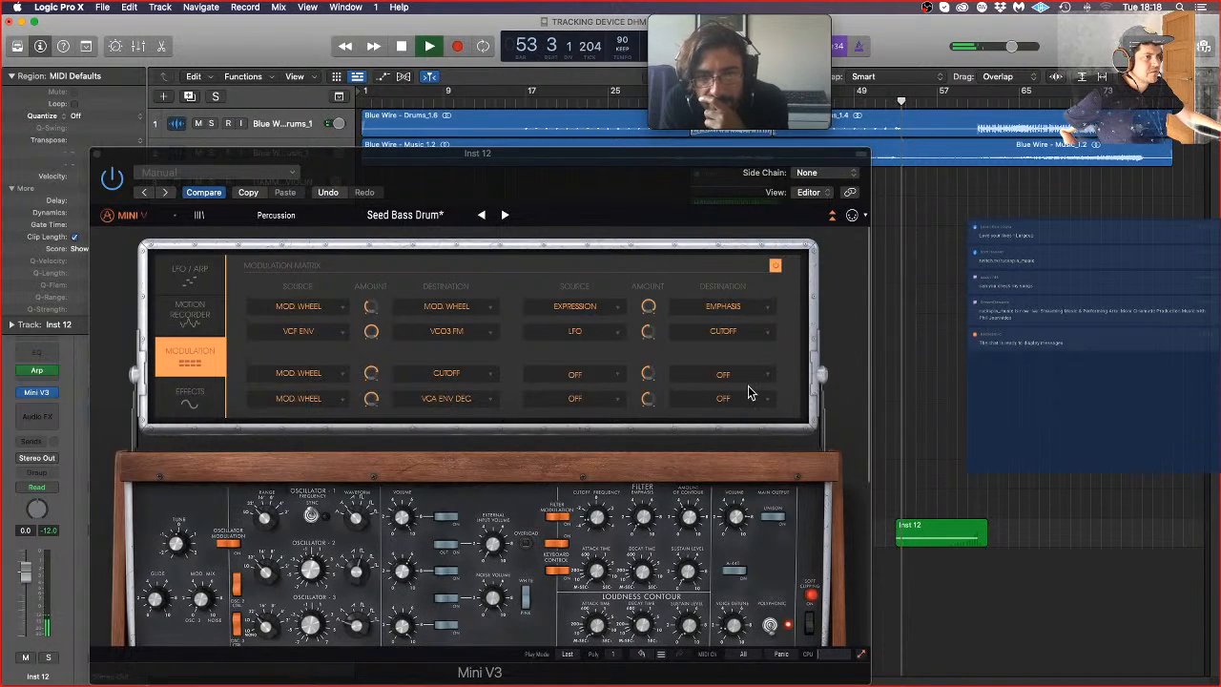
# Step: Change the fourth modulation slot's destination to VCF Env Dec. and play back the Inst 12 part from about bar 57
pyautogui.click(959, 101)
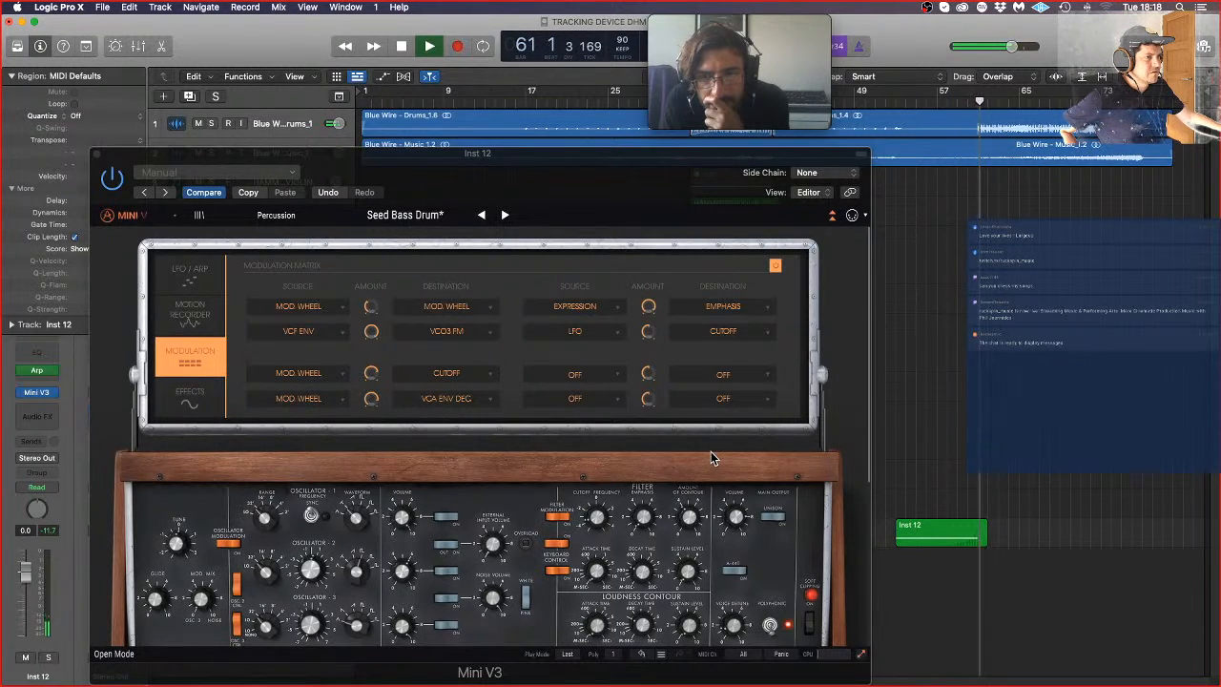
pyautogui.press('space')
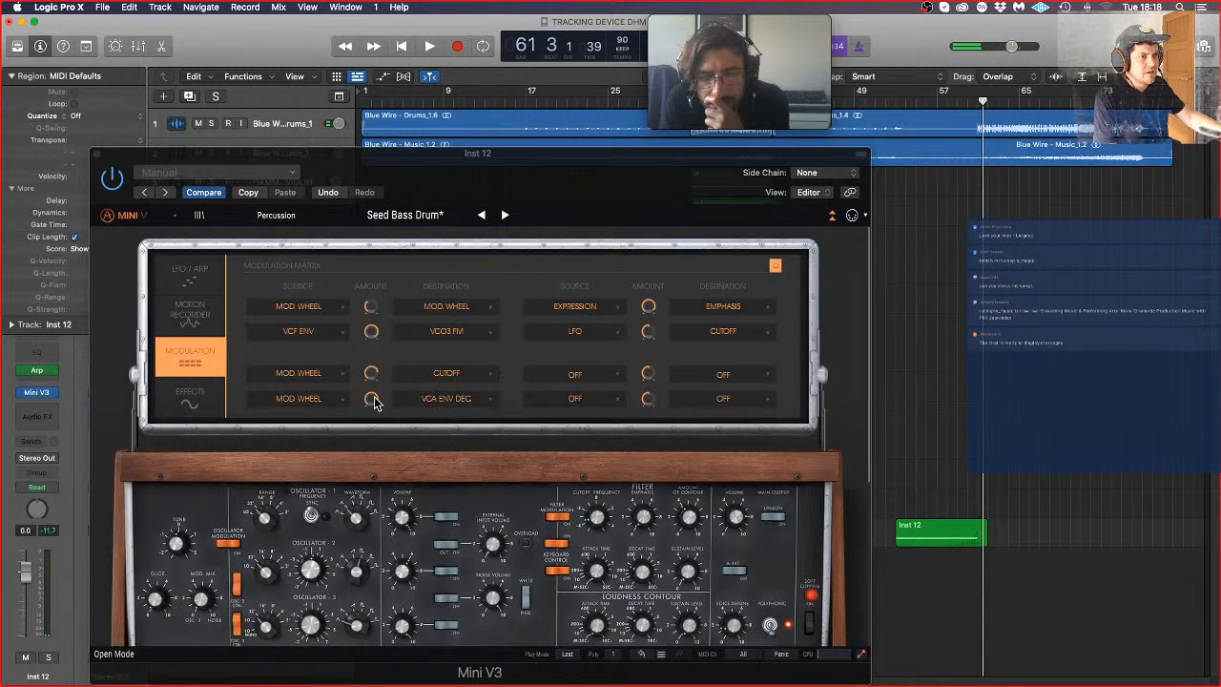
pyautogui.click(441, 399)
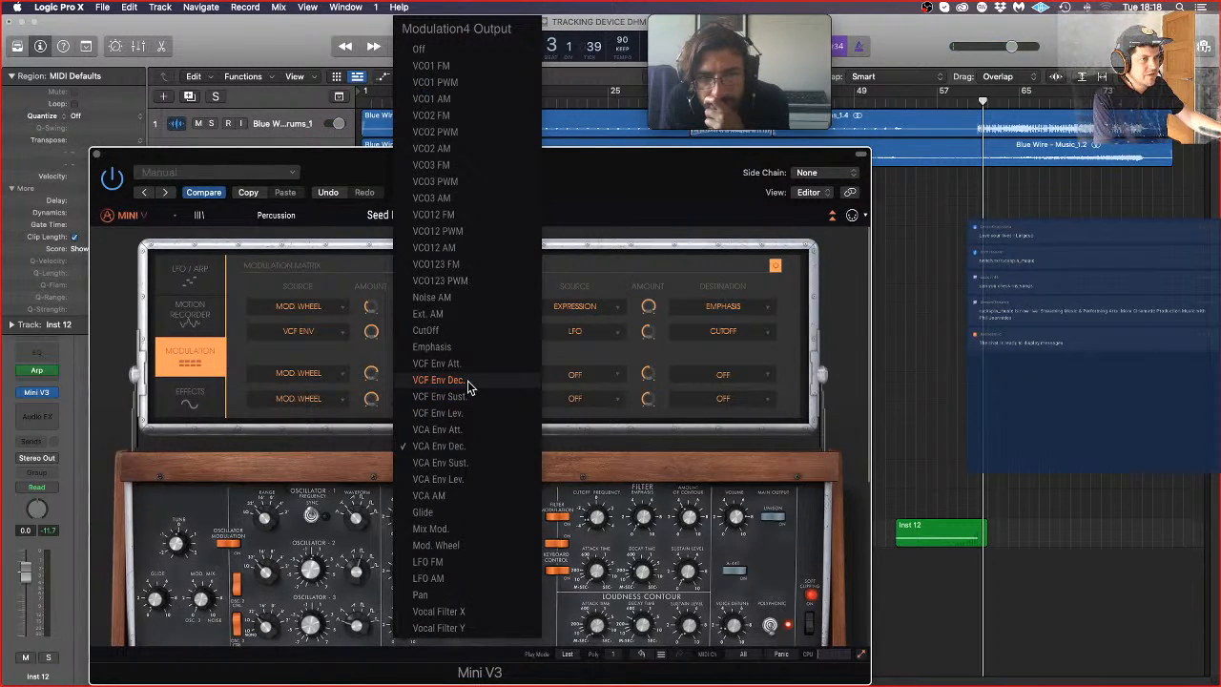
pyautogui.click(467, 381)
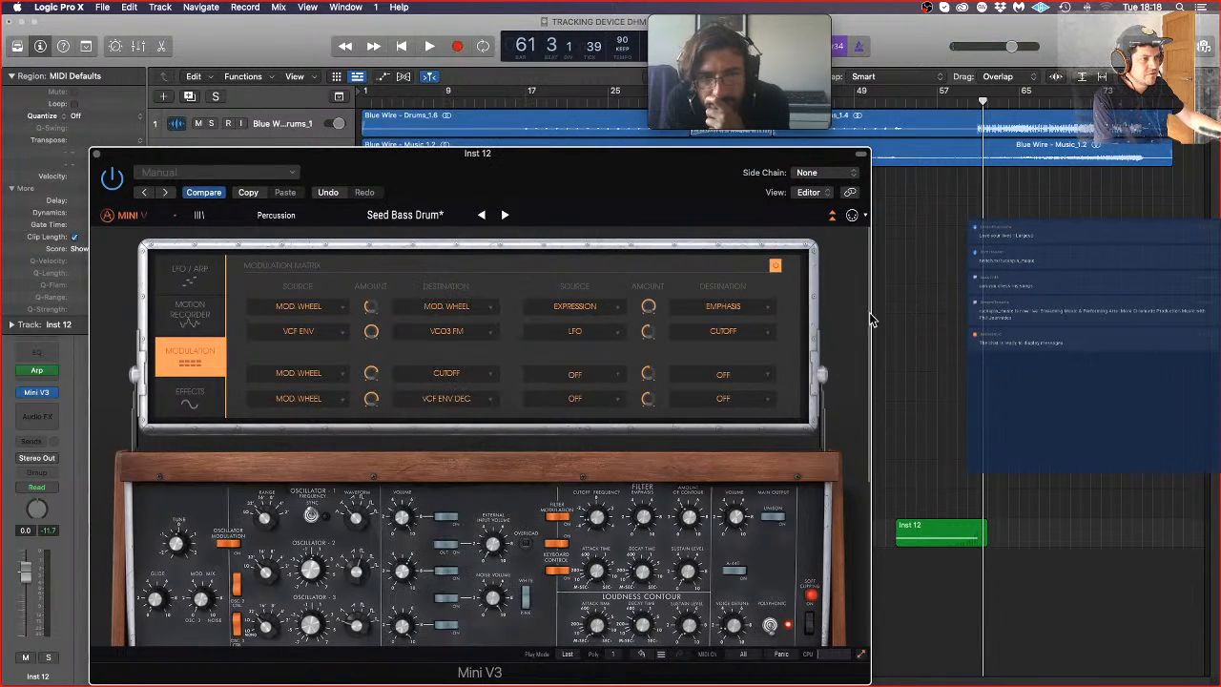
pyautogui.click(936, 101)
pyautogui.press('space')
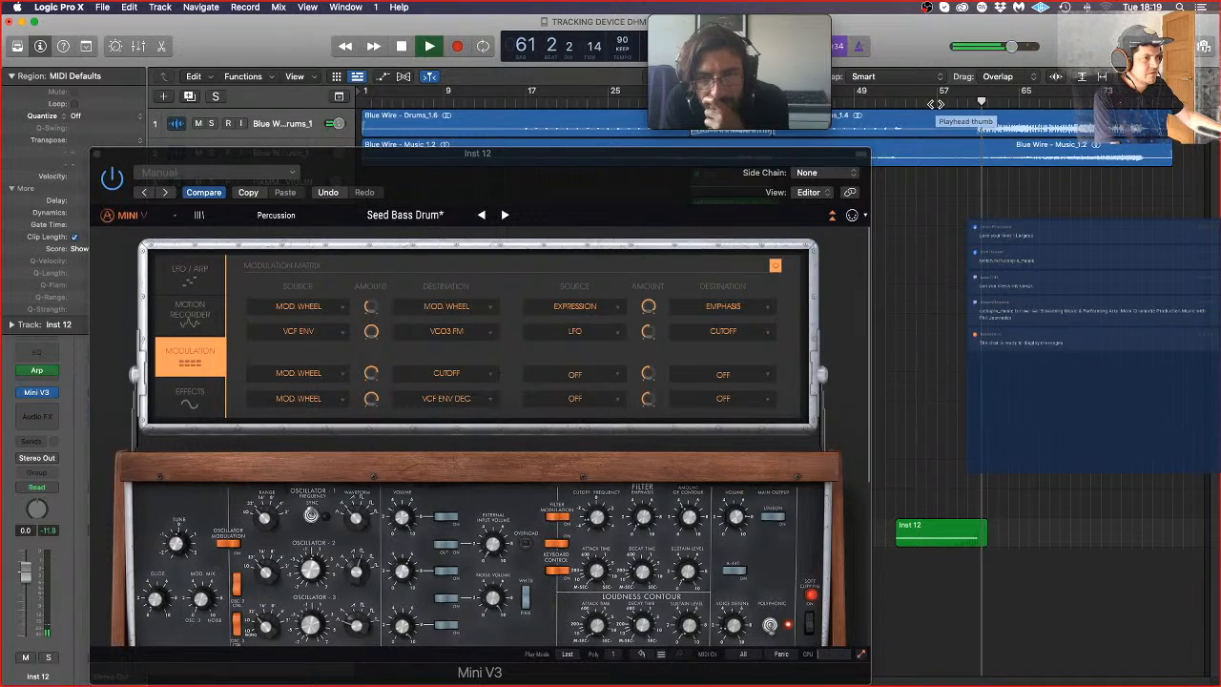
pyautogui.press('space')
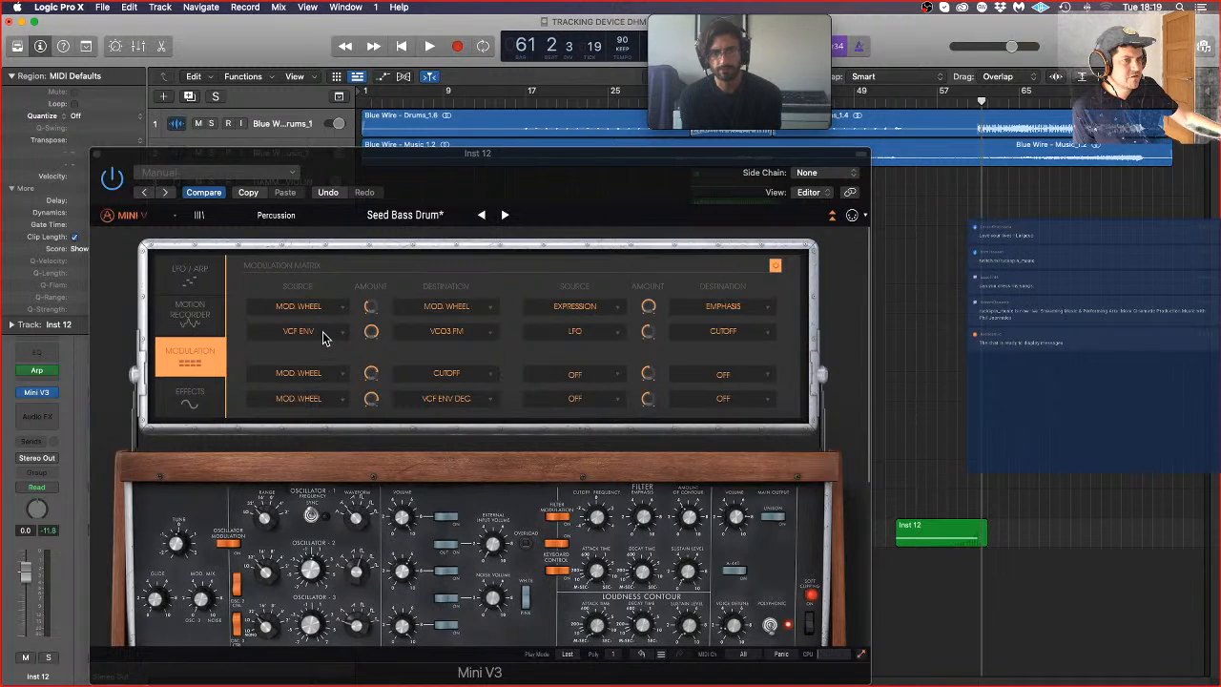
# Step: Set the first modulation slot's destination to VCA Env Dec. and adjust the first and fourth slots' amounts during playback
pyautogui.click(459, 309)
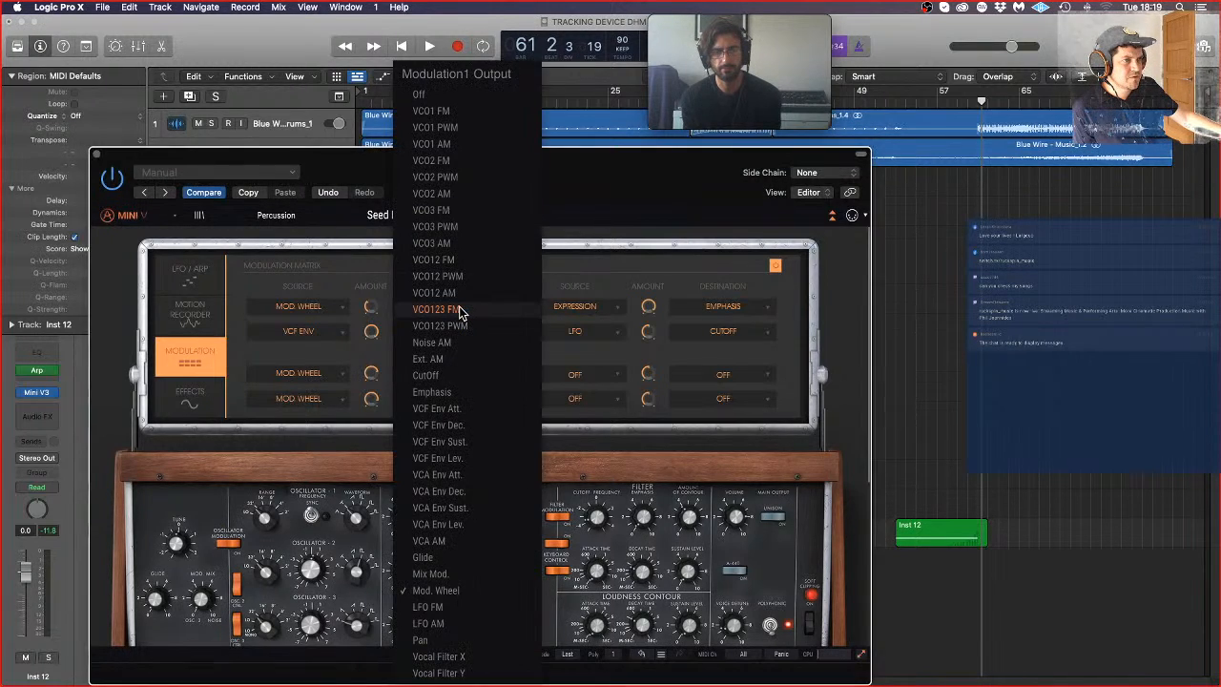
pyautogui.click(485, 495)
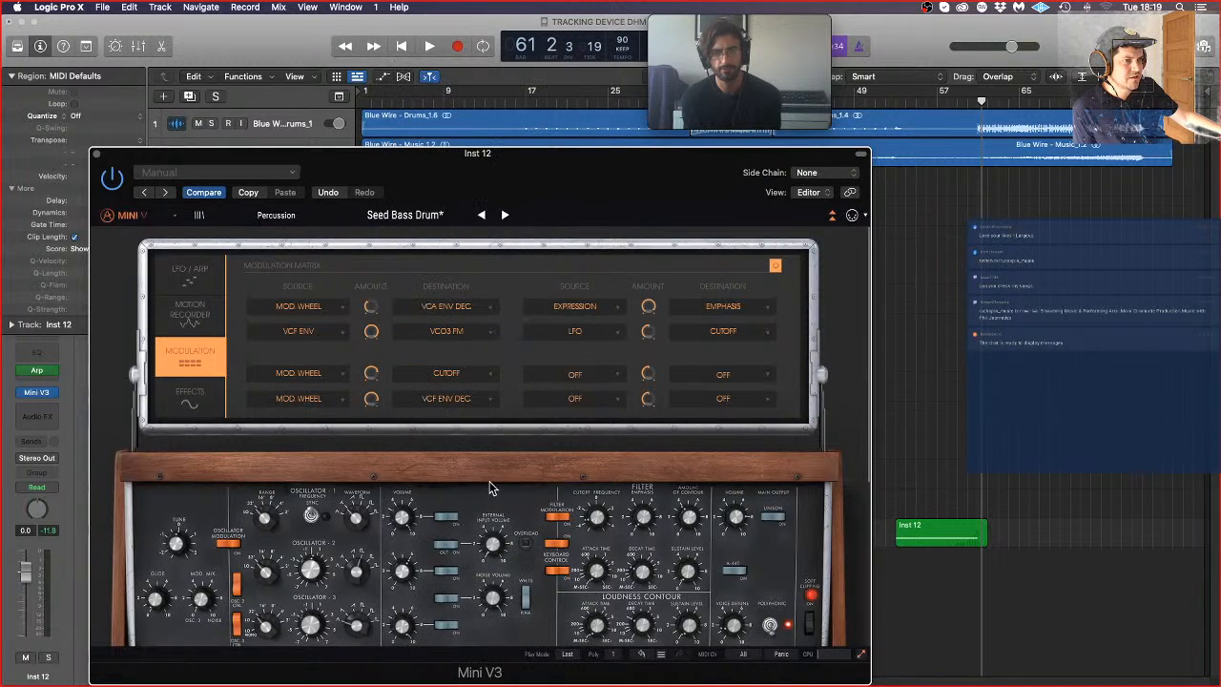
pyautogui.doubleClick(915, 101)
pyautogui.moveTo(371, 306); pyautogui.dragTo(371, 300)
pyautogui.moveTo(372, 398); pyautogui.dragTo(371, 409)
pyautogui.moveTo(371, 308); pyautogui.dragTo(372, 315)
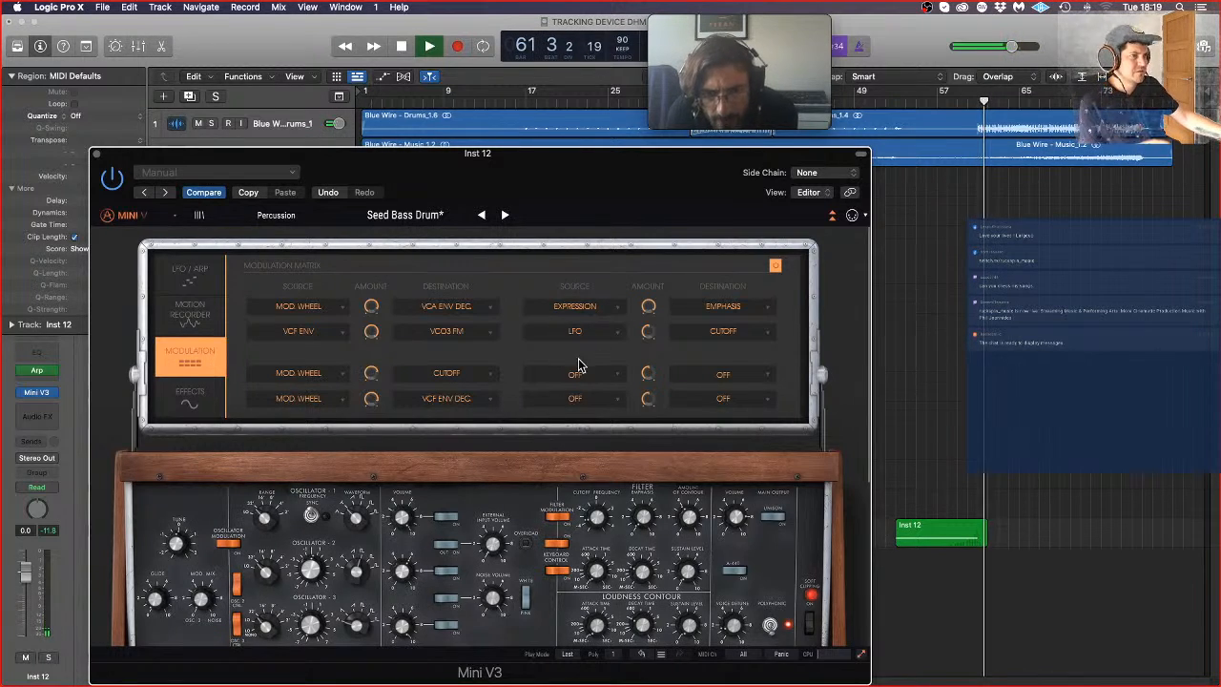
pyautogui.press('space')
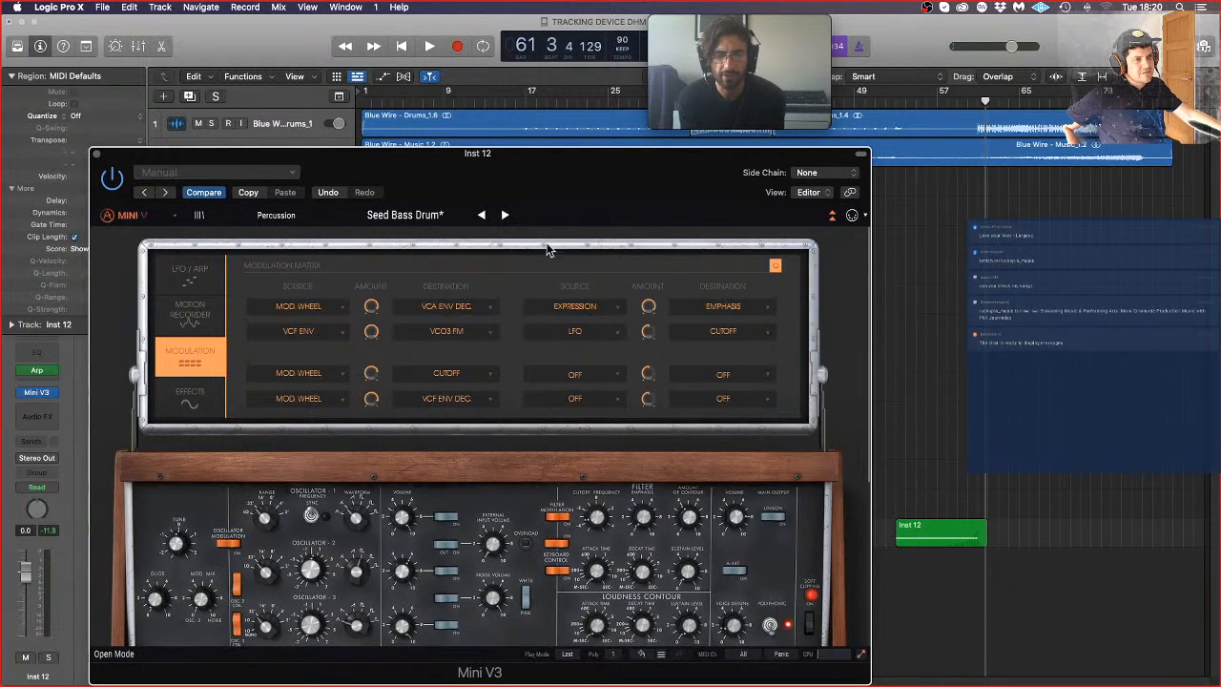
# Step: Move the Mini V3 window up to reach the envelope controls and adjust the filter's decay time while playing from bar 53
pyautogui.moveTo(554, 158); pyautogui.dragTo(534, 78)
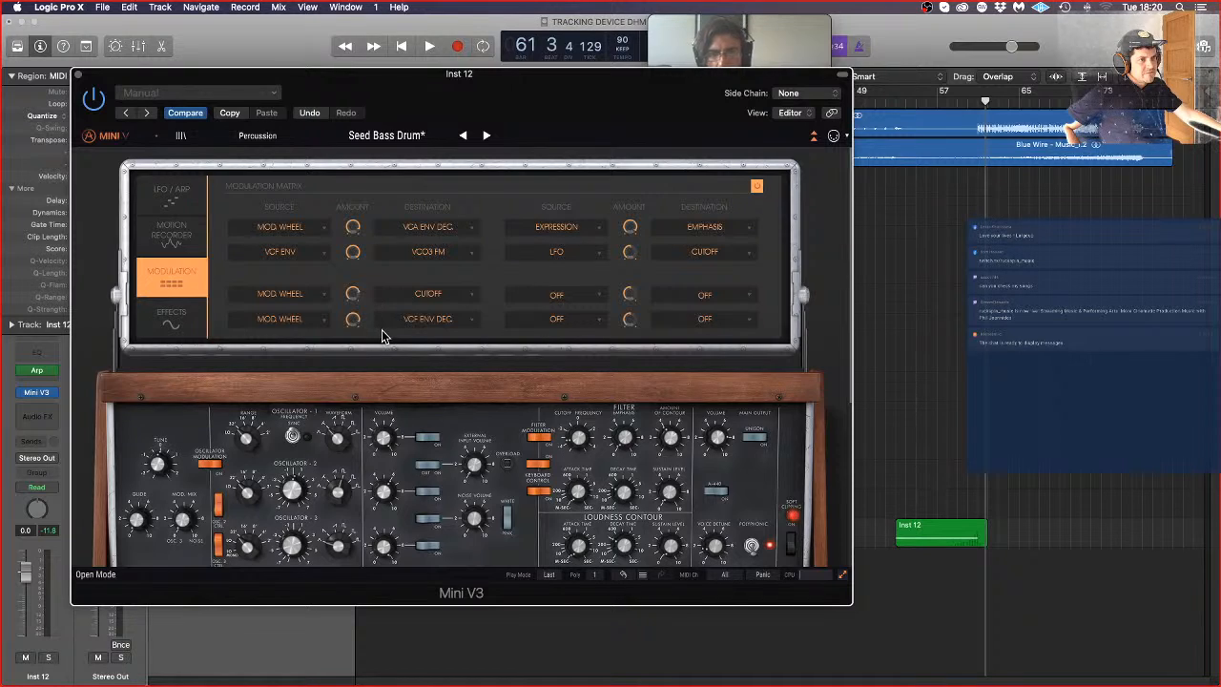
pyautogui.moveTo(353, 253)
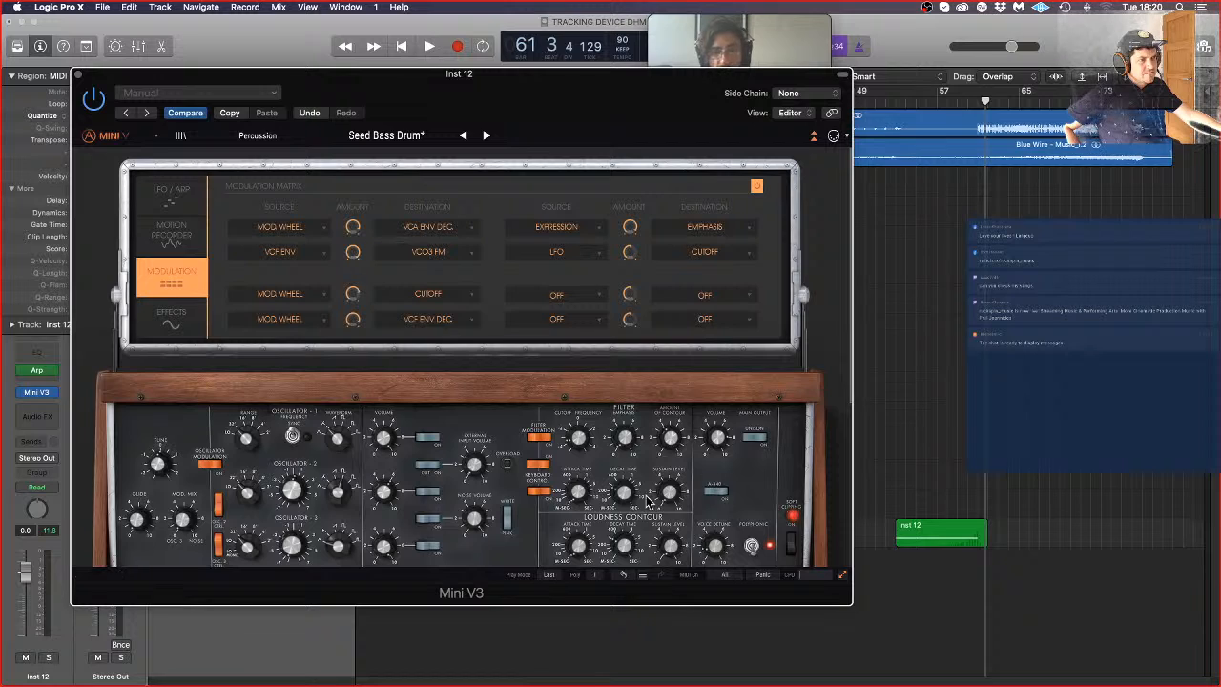
pyautogui.moveTo(625, 546)
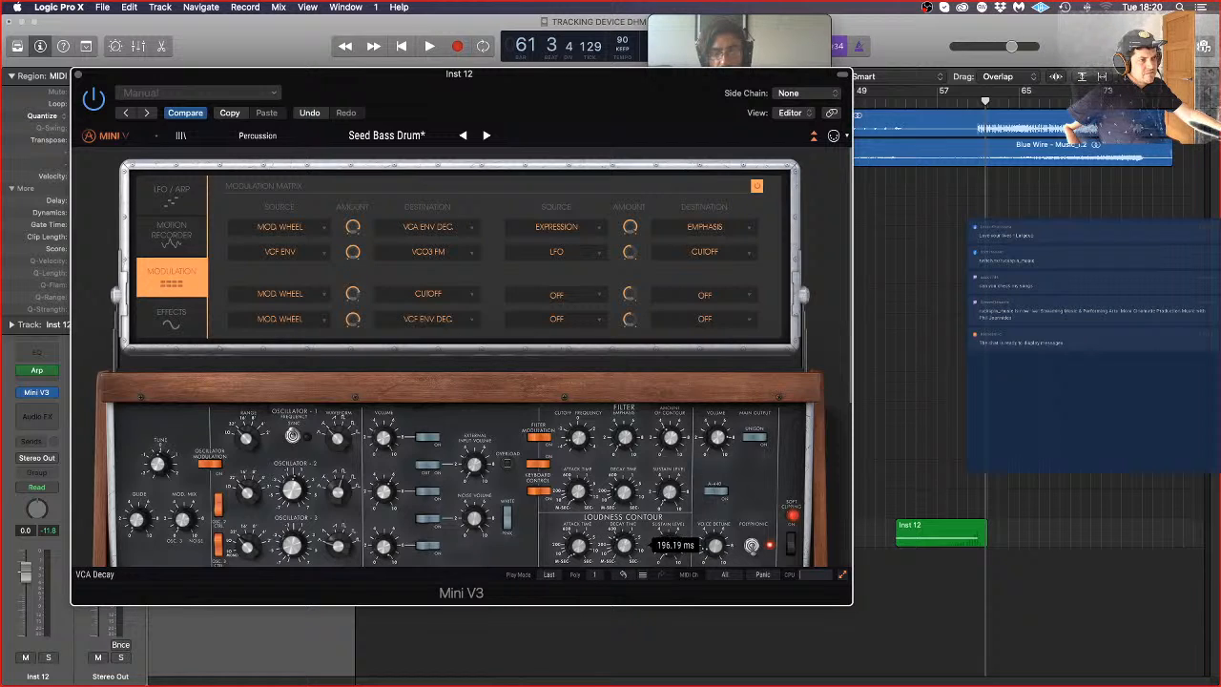
pyautogui.moveTo(625, 492)
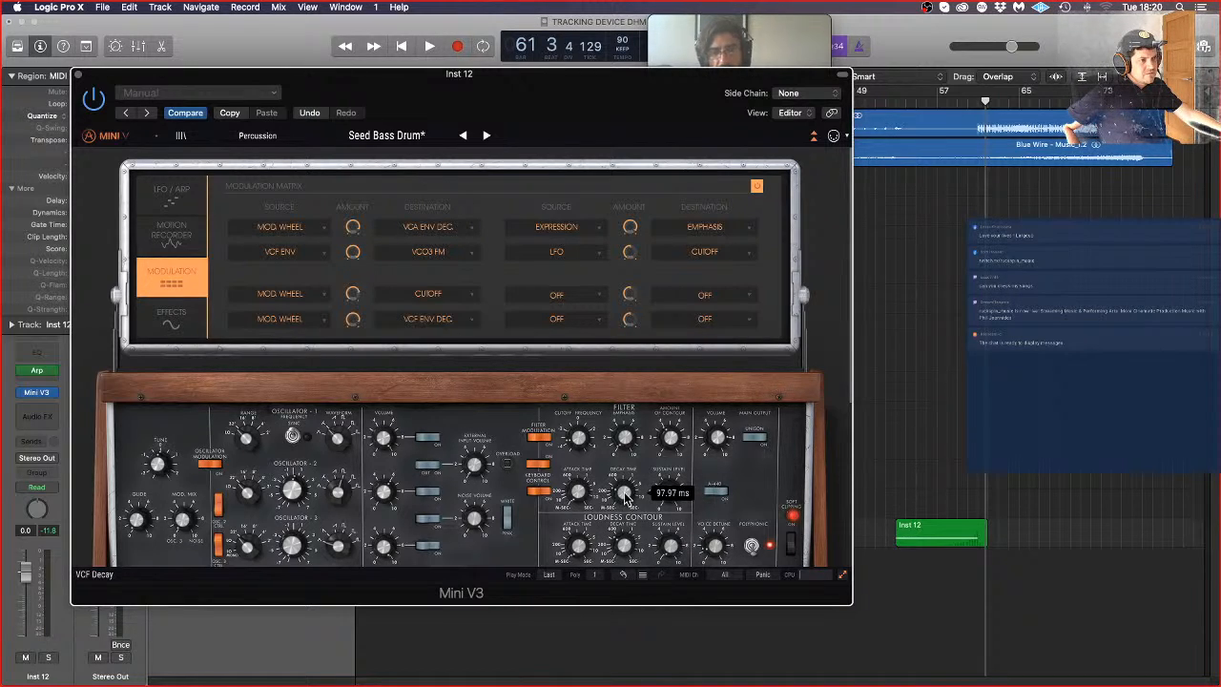
pyautogui.doubleClick(895, 108)
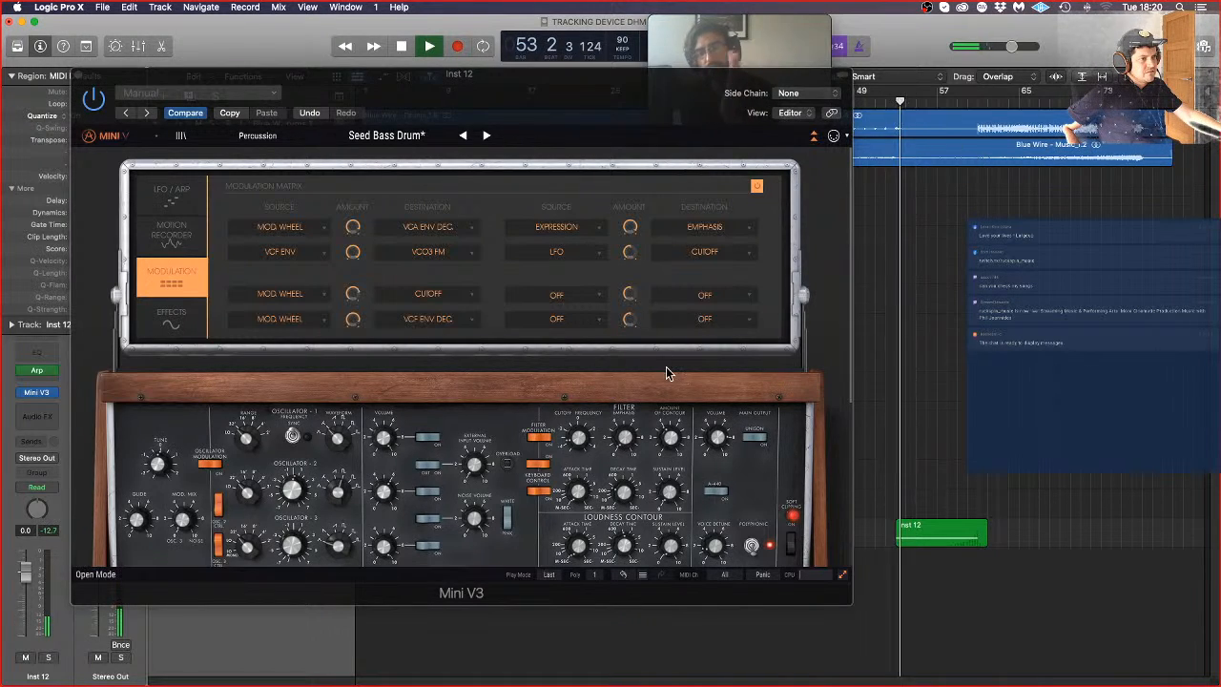
pyautogui.moveTo(625, 502); pyautogui.dragTo(626, 509)
pyautogui.moveTo(623, 545)
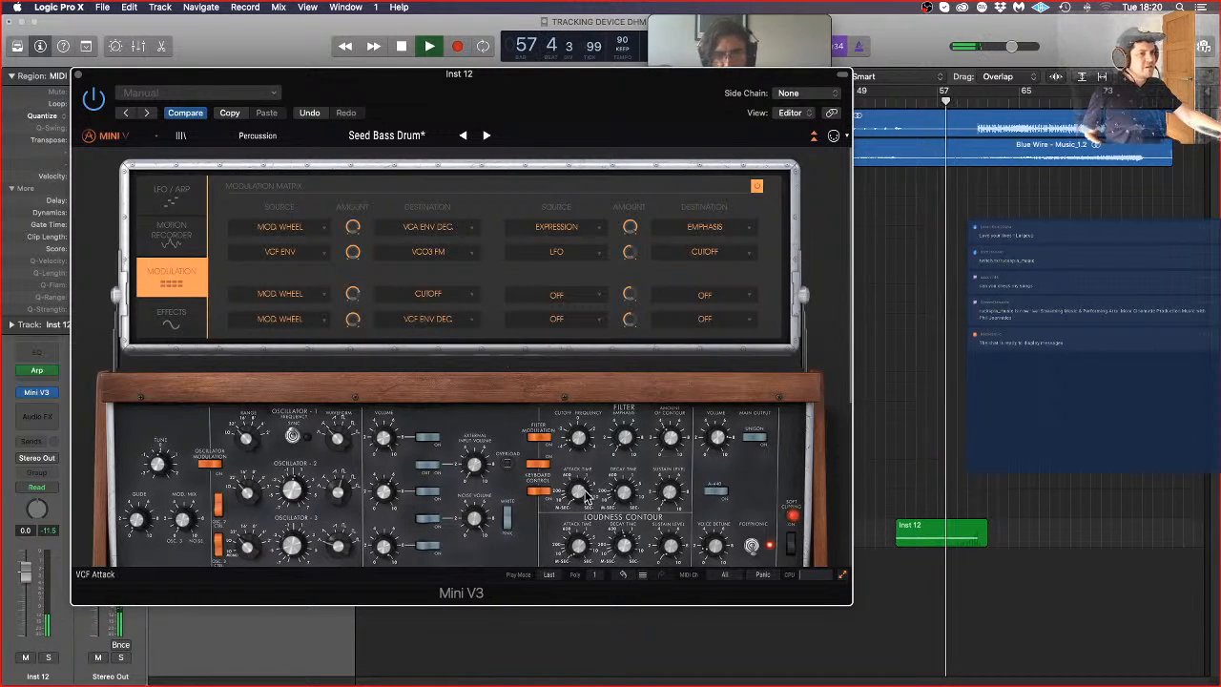
pyautogui.press('space')
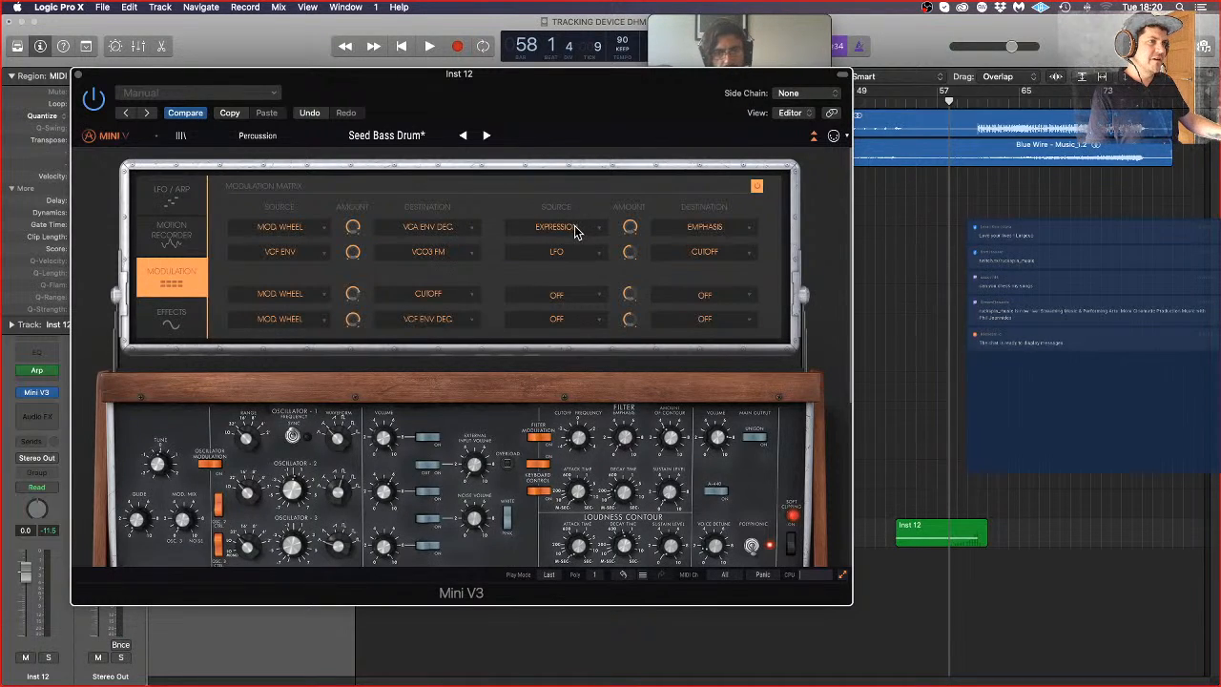
# Step: Set the fifth and sixth modulation slots' sources to Mod. Wheel and reset both amounts to neutral
pyautogui.click(576, 256)
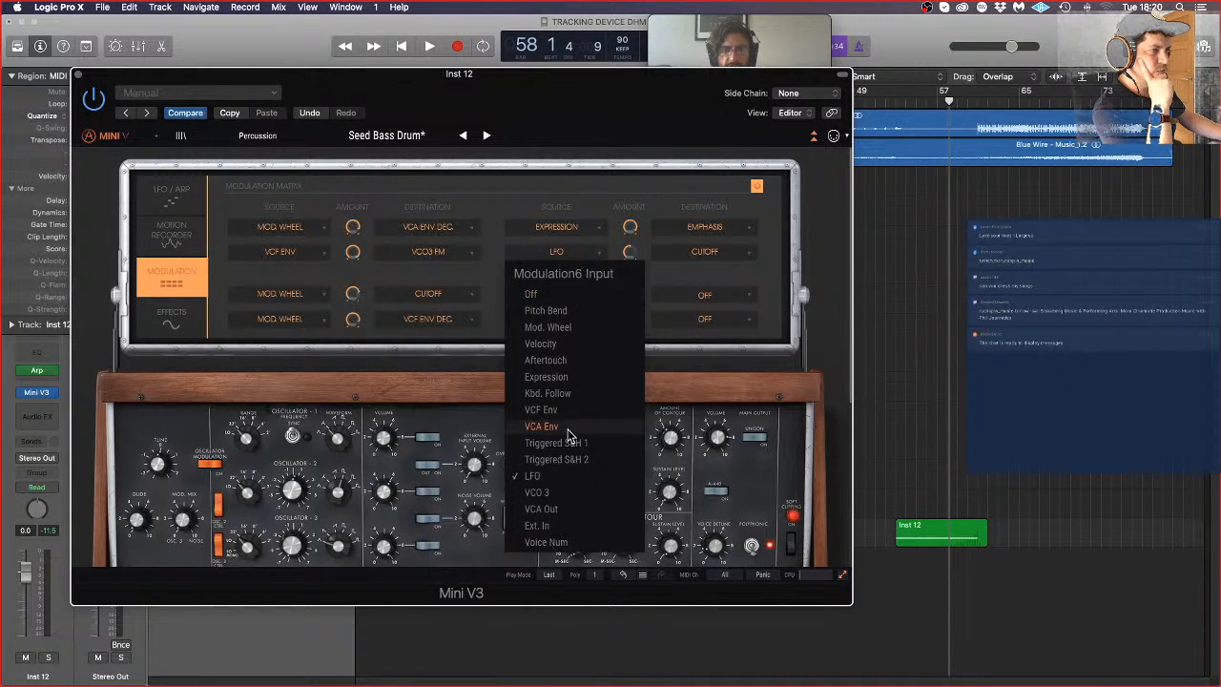
pyautogui.click(580, 327)
pyautogui.click(583, 227)
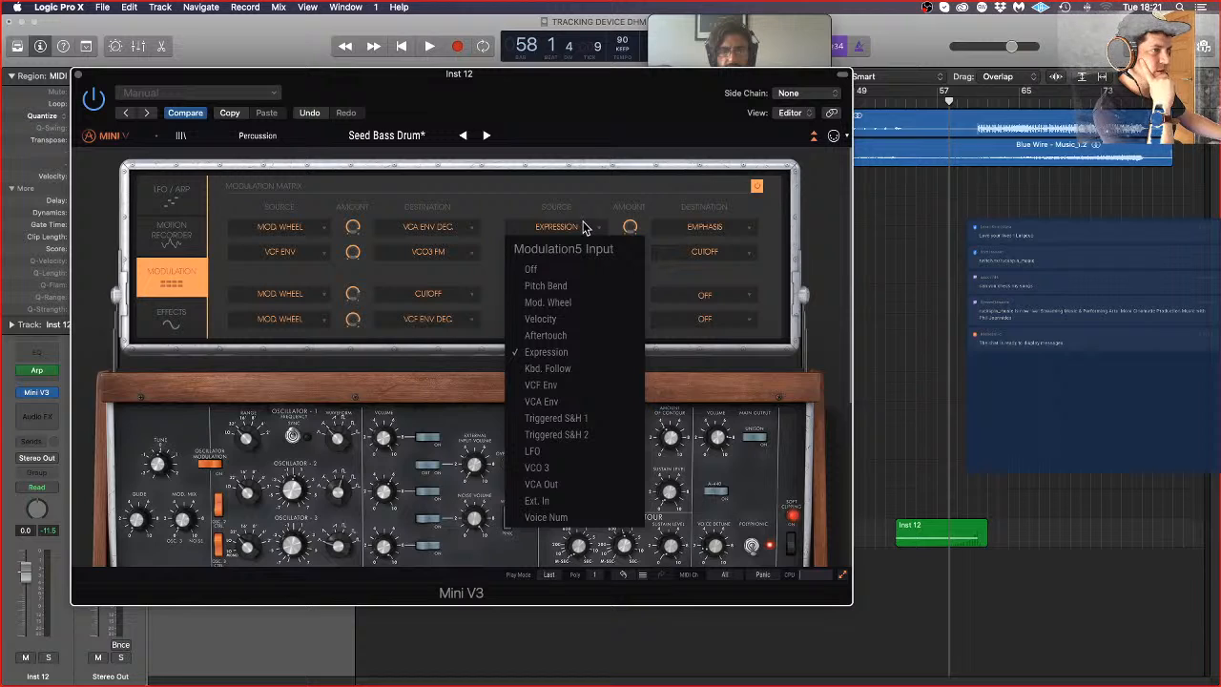
pyautogui.click(576, 302)
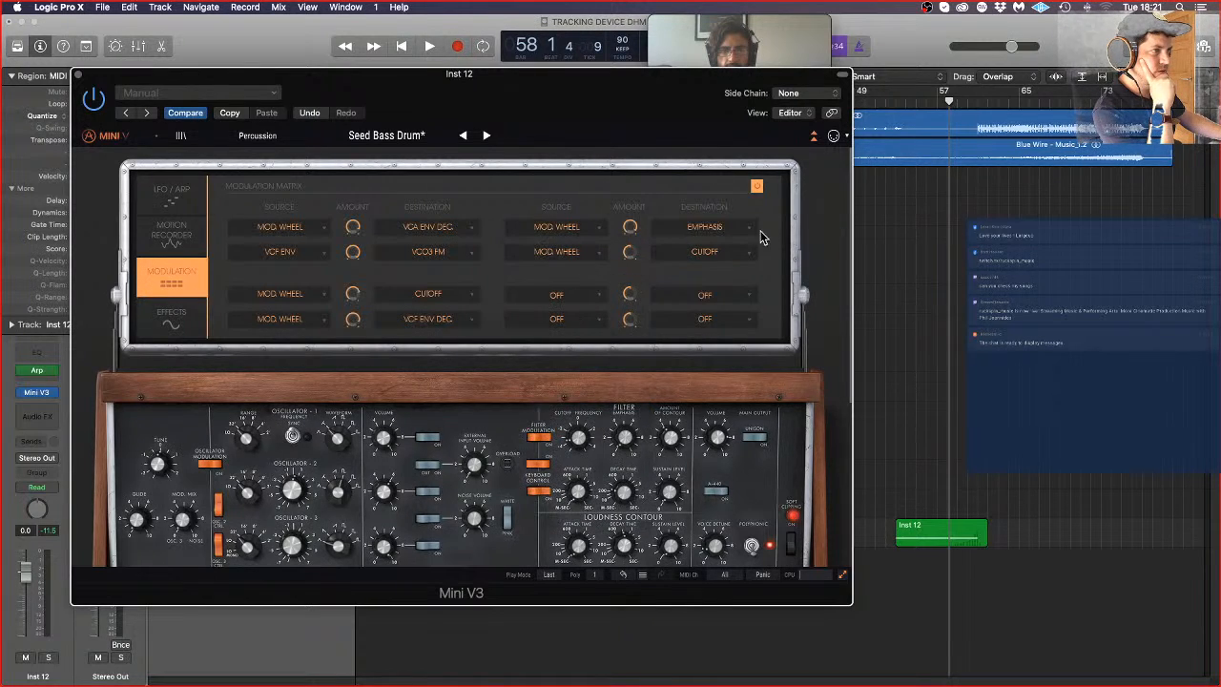
pyautogui.moveTo(642, 232); pyautogui.dragTo(637, 276)
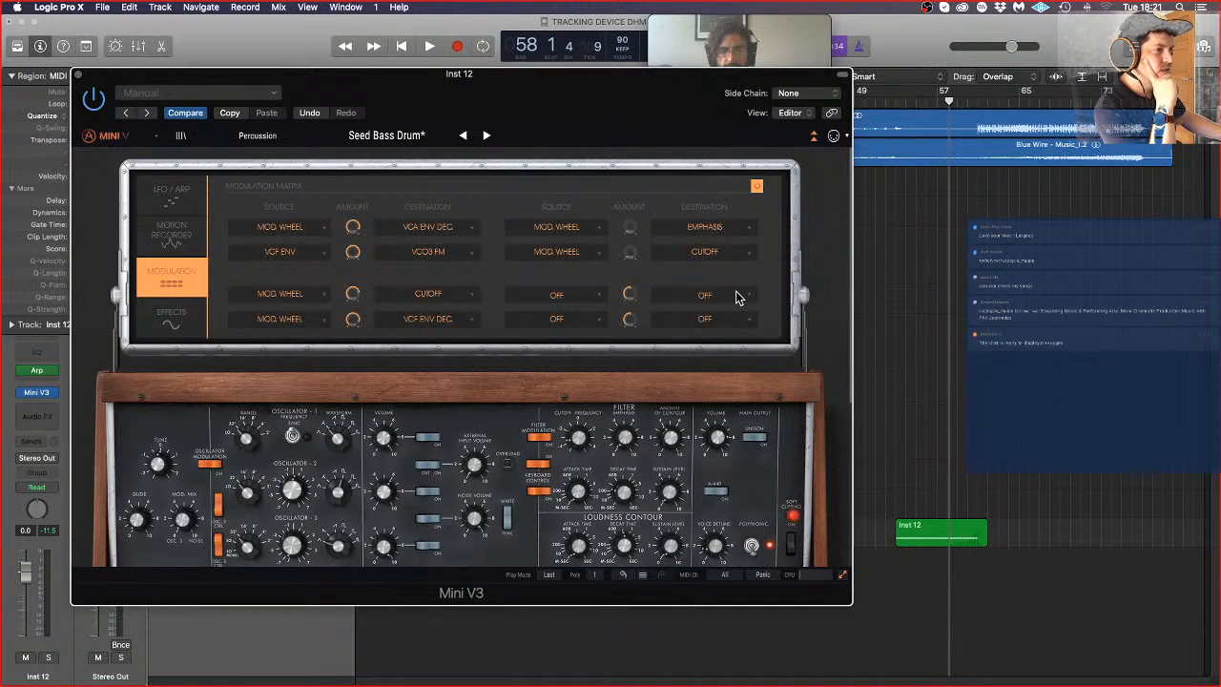
# Step: Try VCO1 AM and VCO2 AM as the fifth and sixth modulation slots' destinations and play back the part from bar 53
pyautogui.click(749, 228)
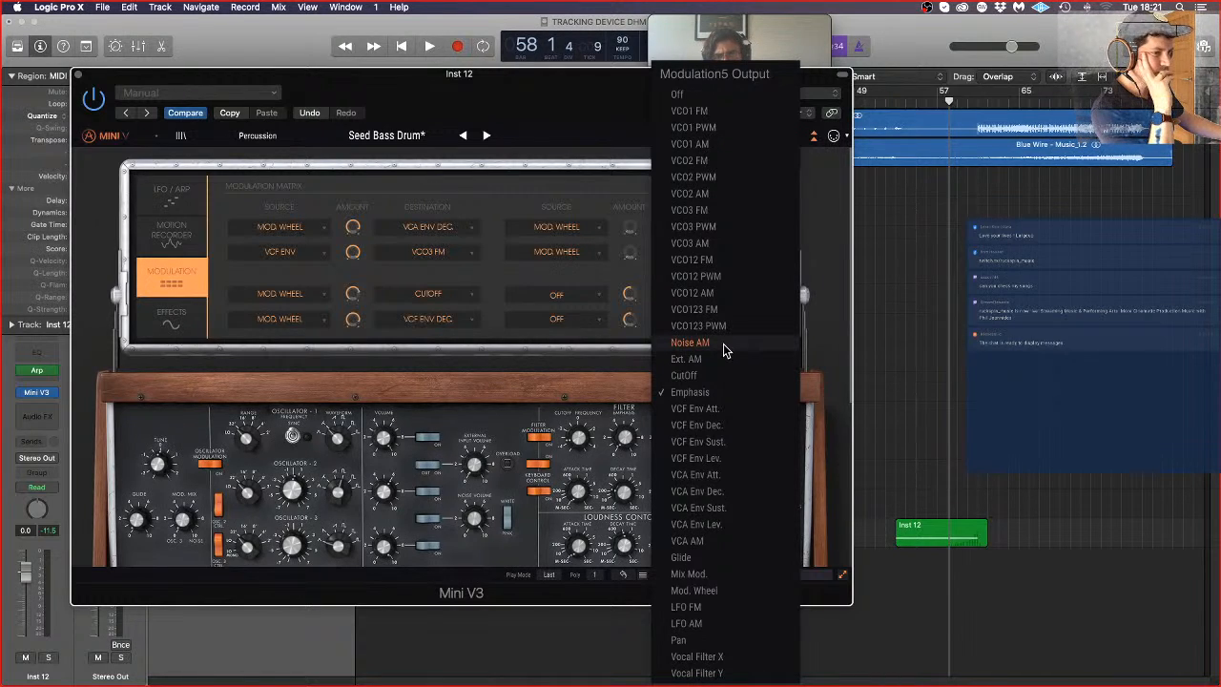
pyautogui.click(734, 149)
pyautogui.click(699, 255)
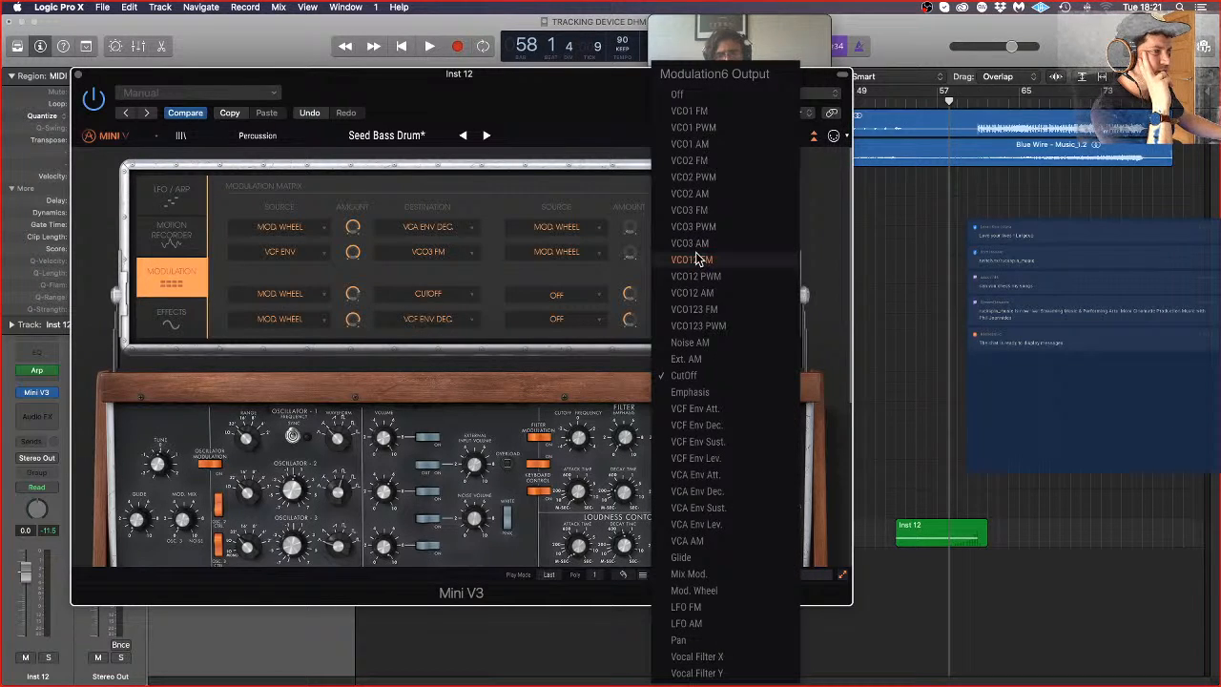
pyautogui.click(722, 194)
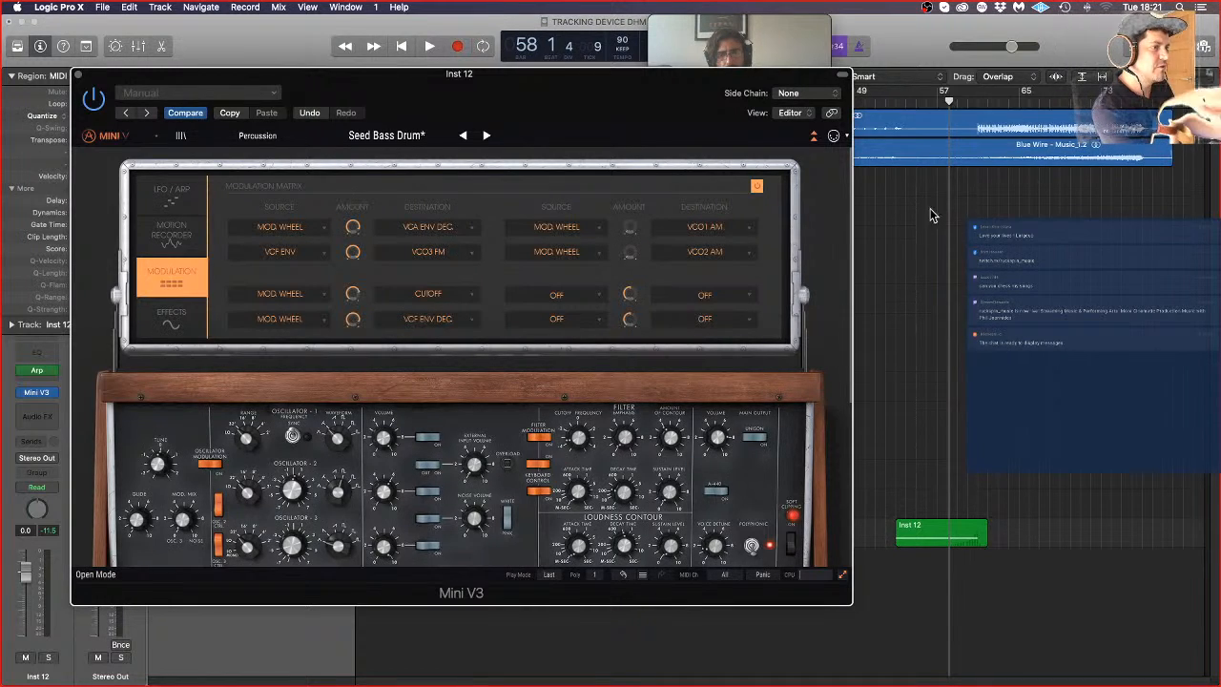
pyautogui.doubleClick(895, 106)
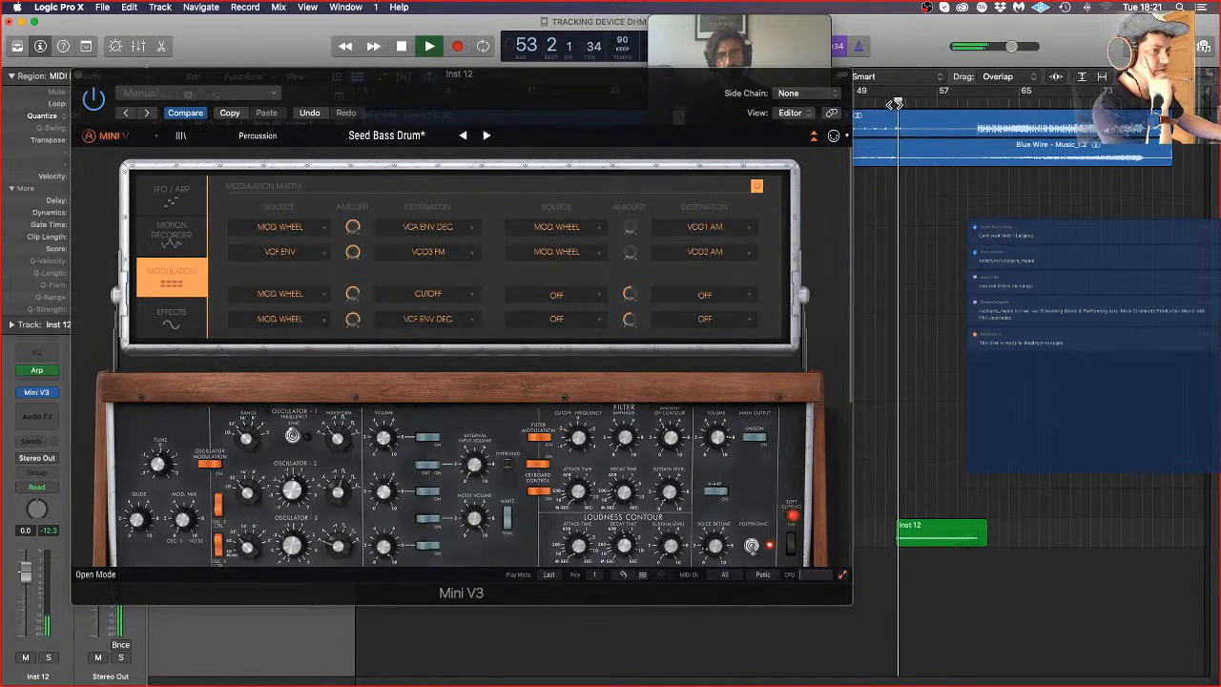
pyautogui.click(947, 103)
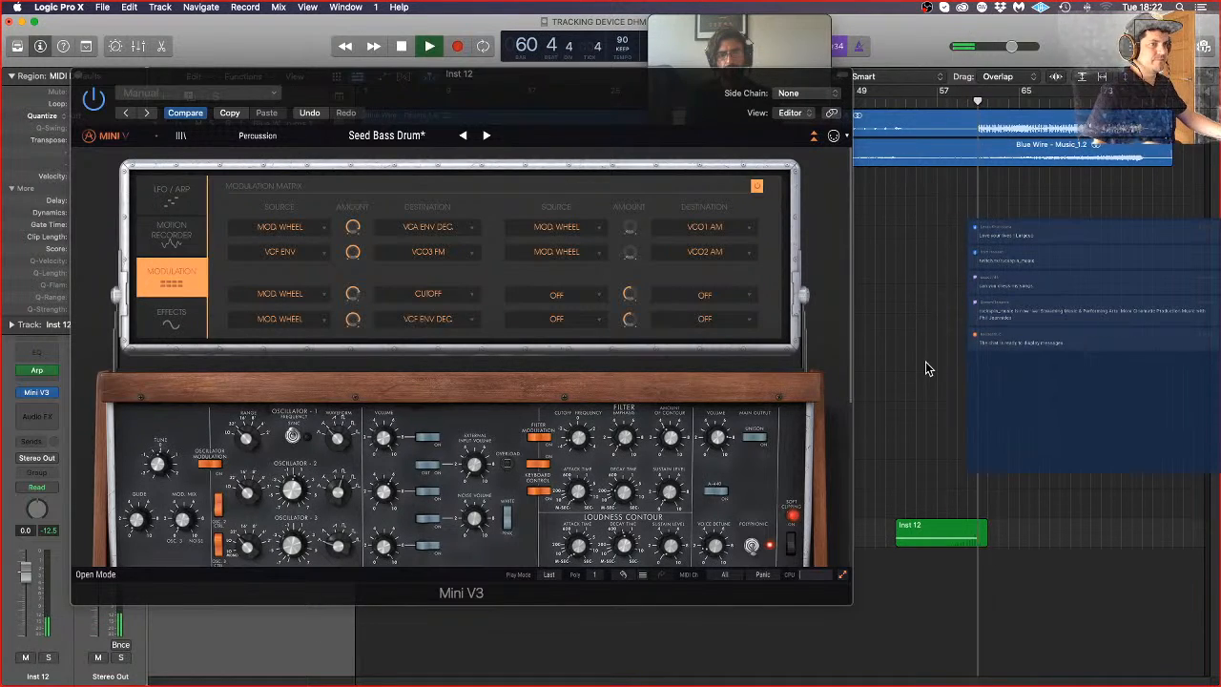
pyautogui.press('space')
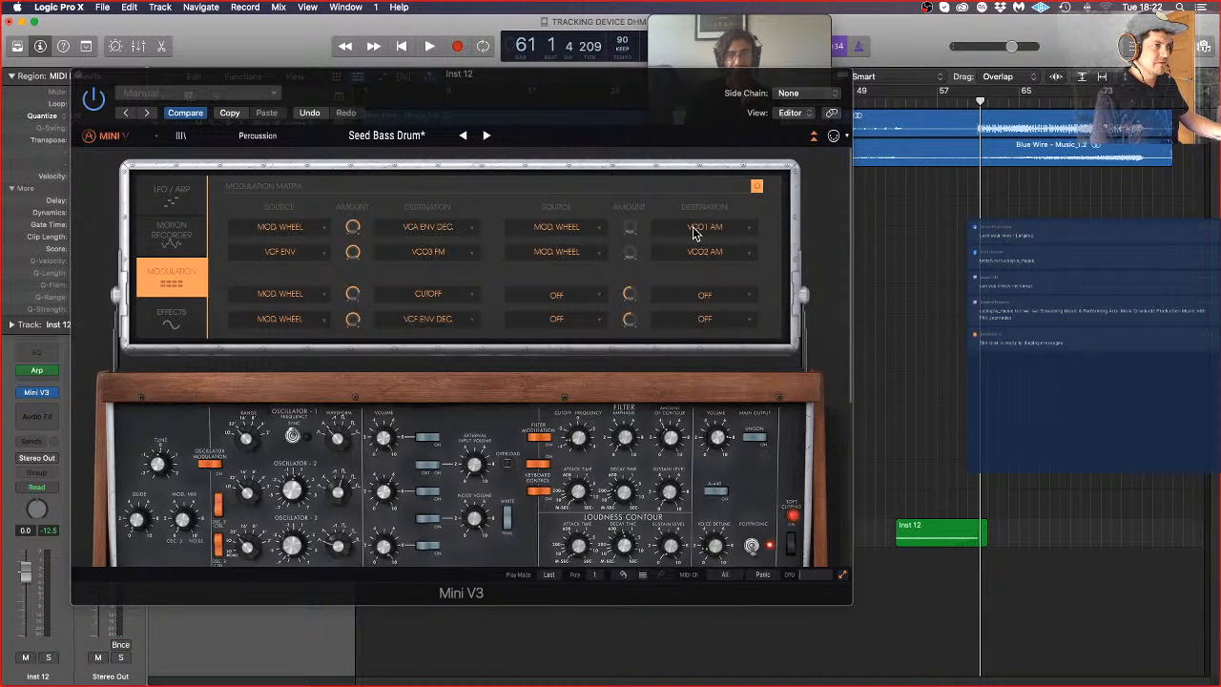
# Step: Try VCO1 FM and VCO2 FM as the fifth and sixth modulation slots' destinations and play back from about bar 57
pyautogui.click(694, 229)
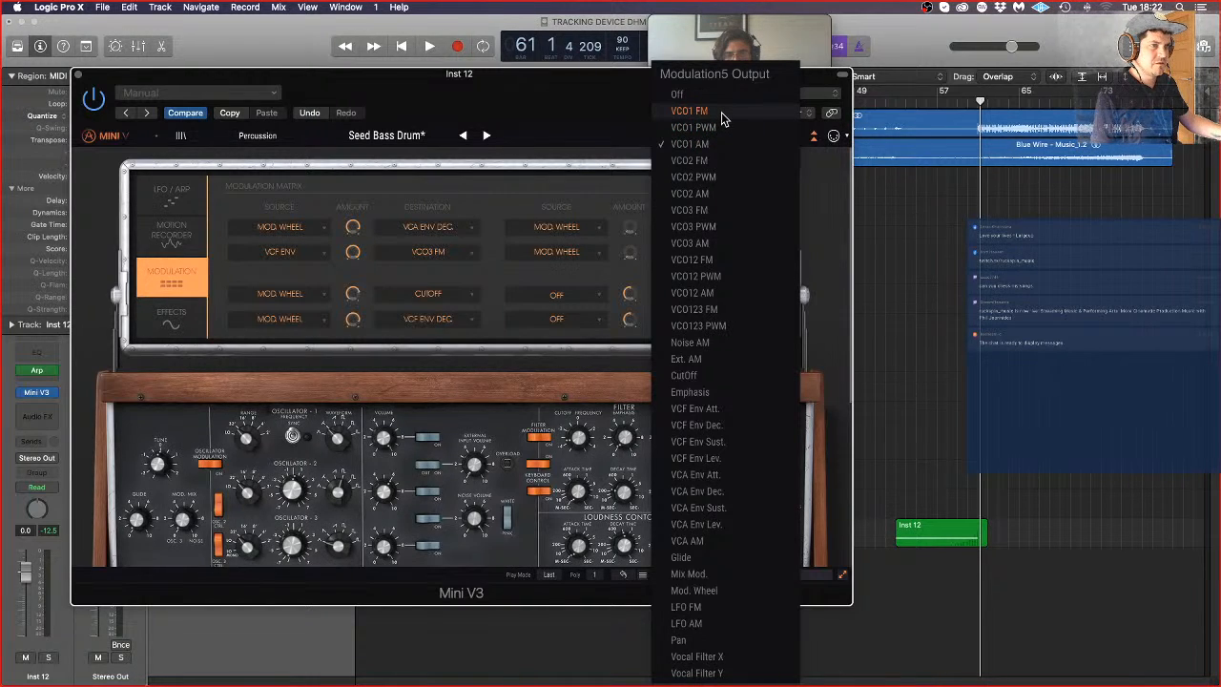
pyautogui.click(723, 115)
pyautogui.click(722, 257)
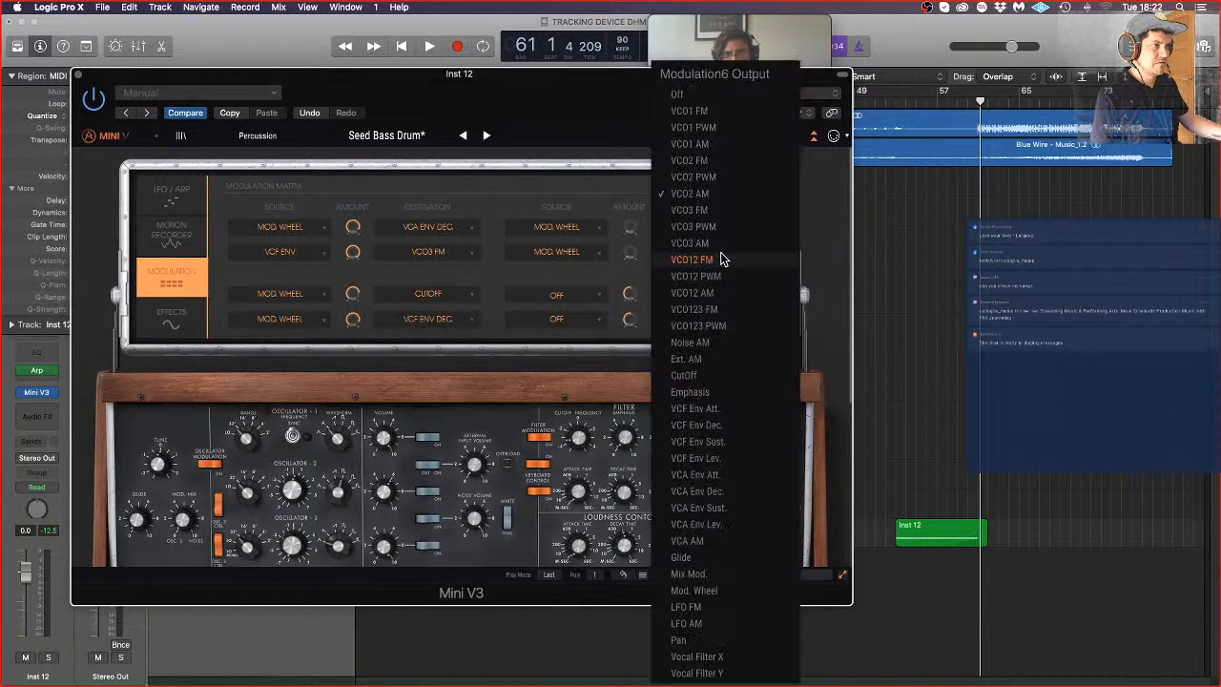
pyautogui.click(689, 160)
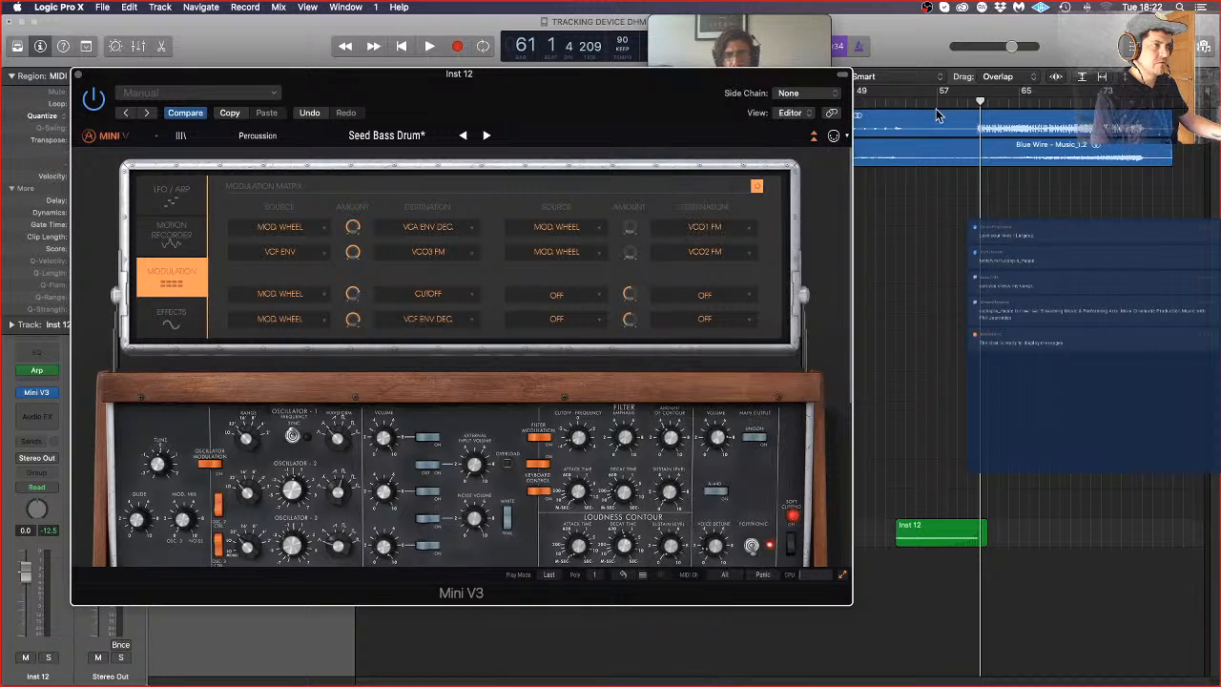
pyautogui.click(940, 101)
pyautogui.press('space')
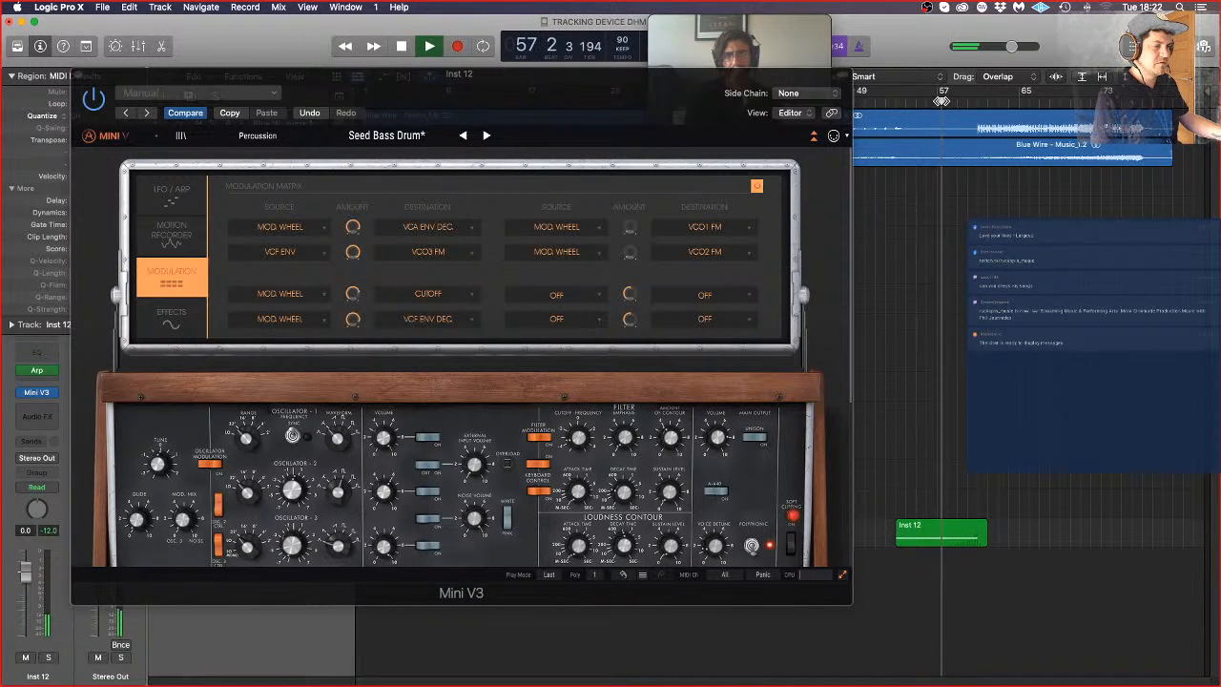
# Step: Set the fifth modulation slot's destination to VCO1 PWM and the sixth slot's to VCO2 PWM during playback
pyautogui.click(721, 226)
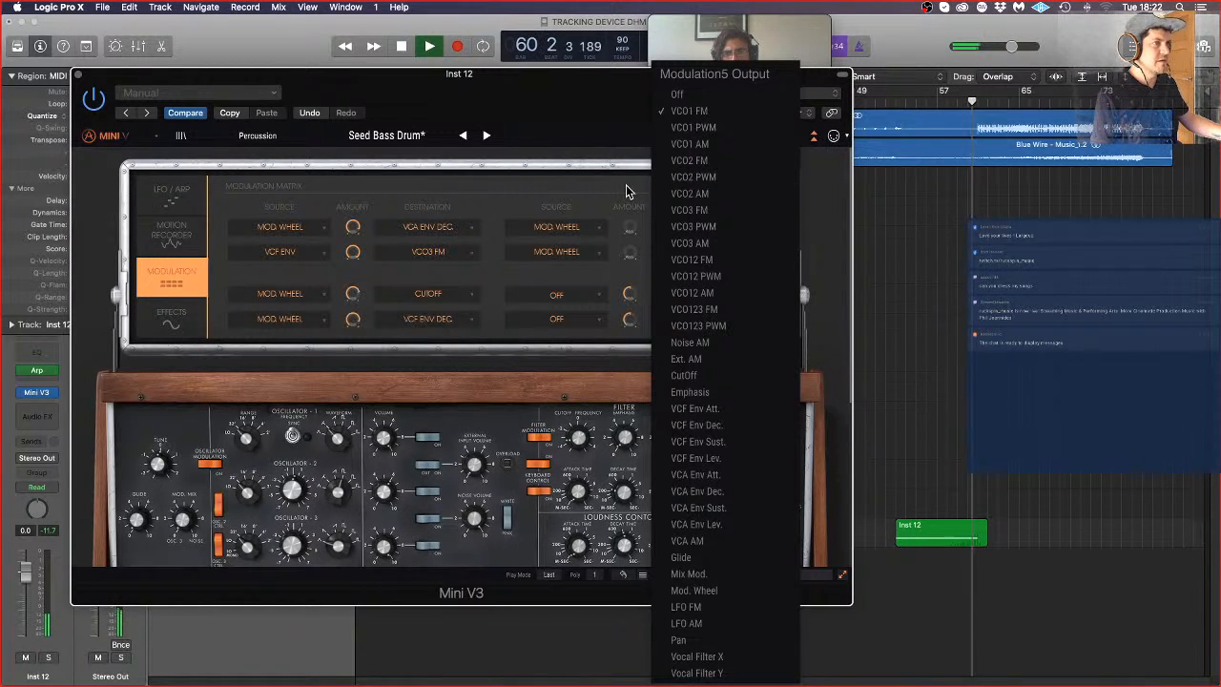
pyautogui.click(721, 129)
pyautogui.click(707, 251)
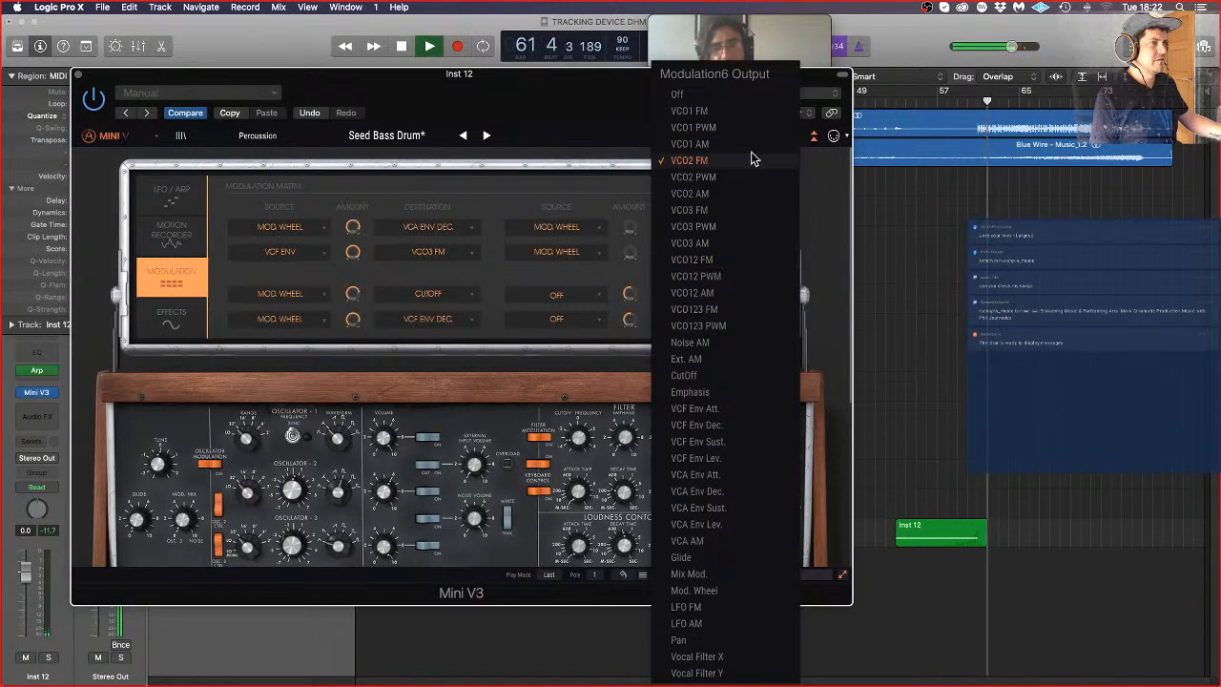
pyautogui.click(711, 177)
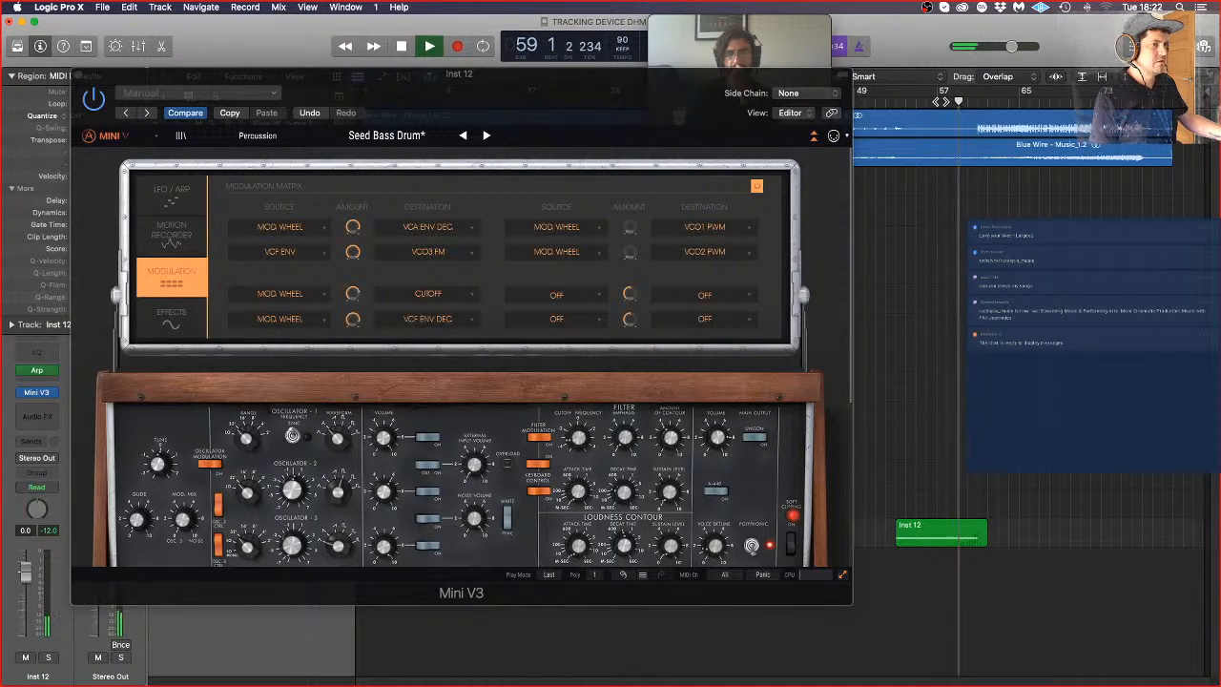
# Step: Set the fifth modulation slot's destination to VCO1 AM and the sixth slot's to VCO2 AM during playback
pyautogui.click(708, 228)
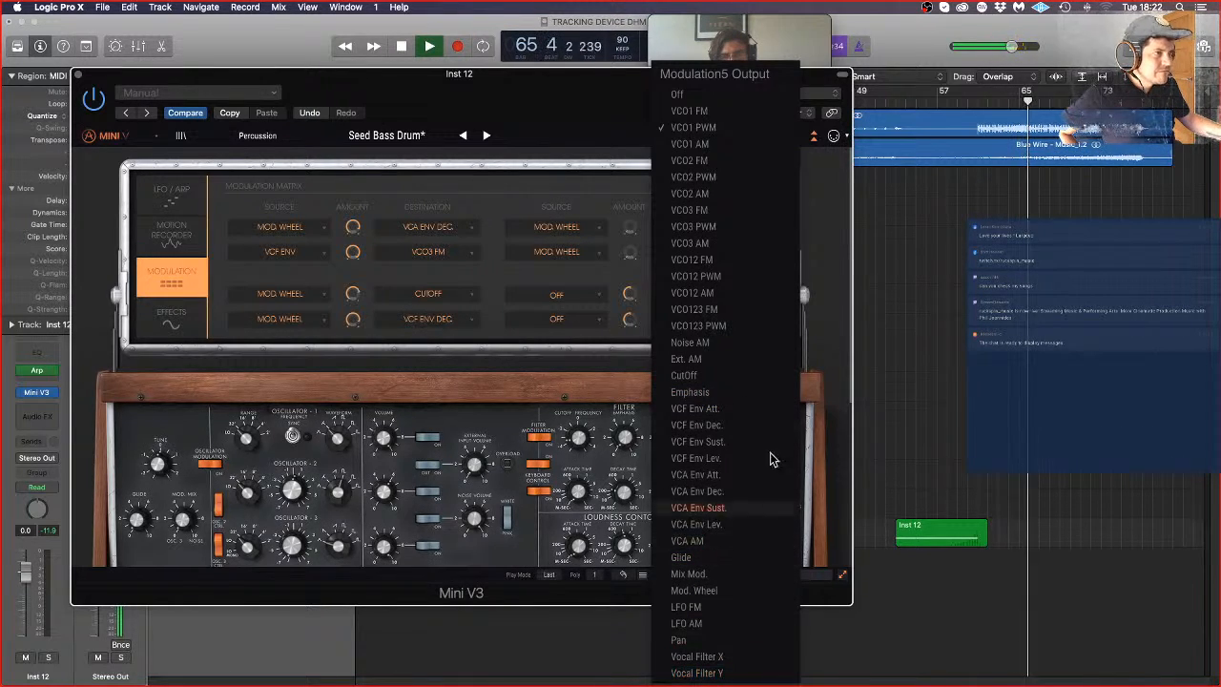
pyautogui.click(737, 145)
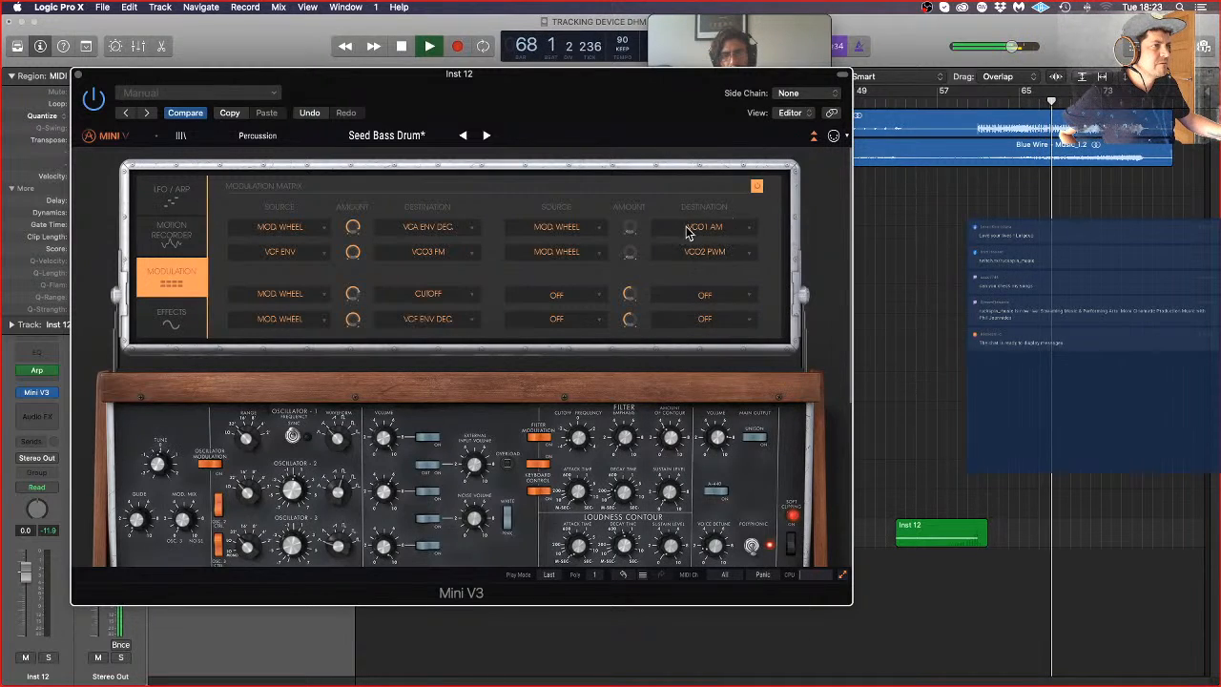
pyautogui.click(719, 253)
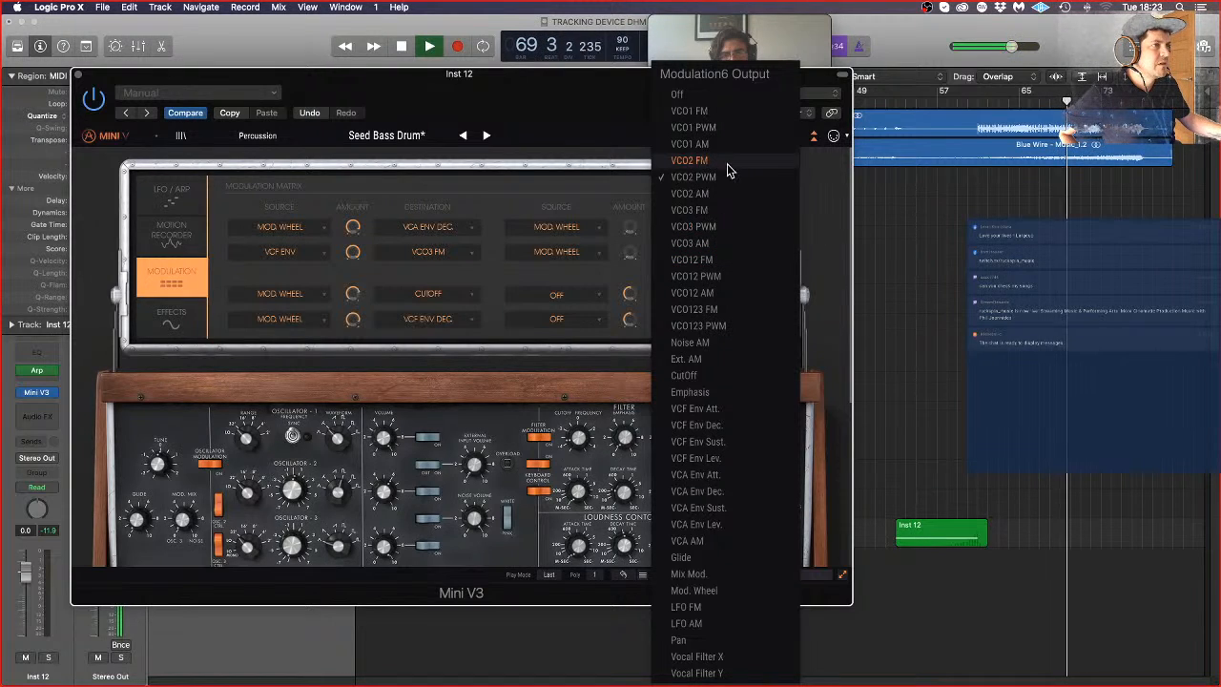
pyautogui.click(719, 194)
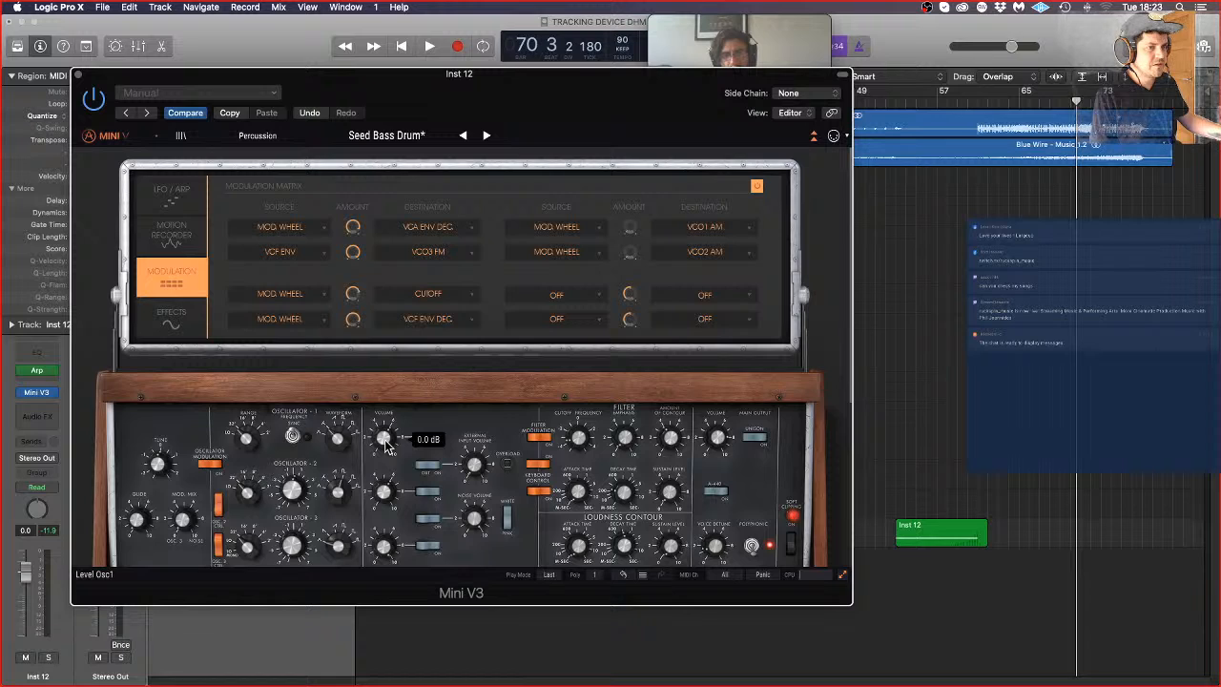
# Step: Play back the part from about bar 52 and slightly adjust the amount of the Mod. Wheel to Cutoff modulation slot
pyautogui.doubleClick(892, 108)
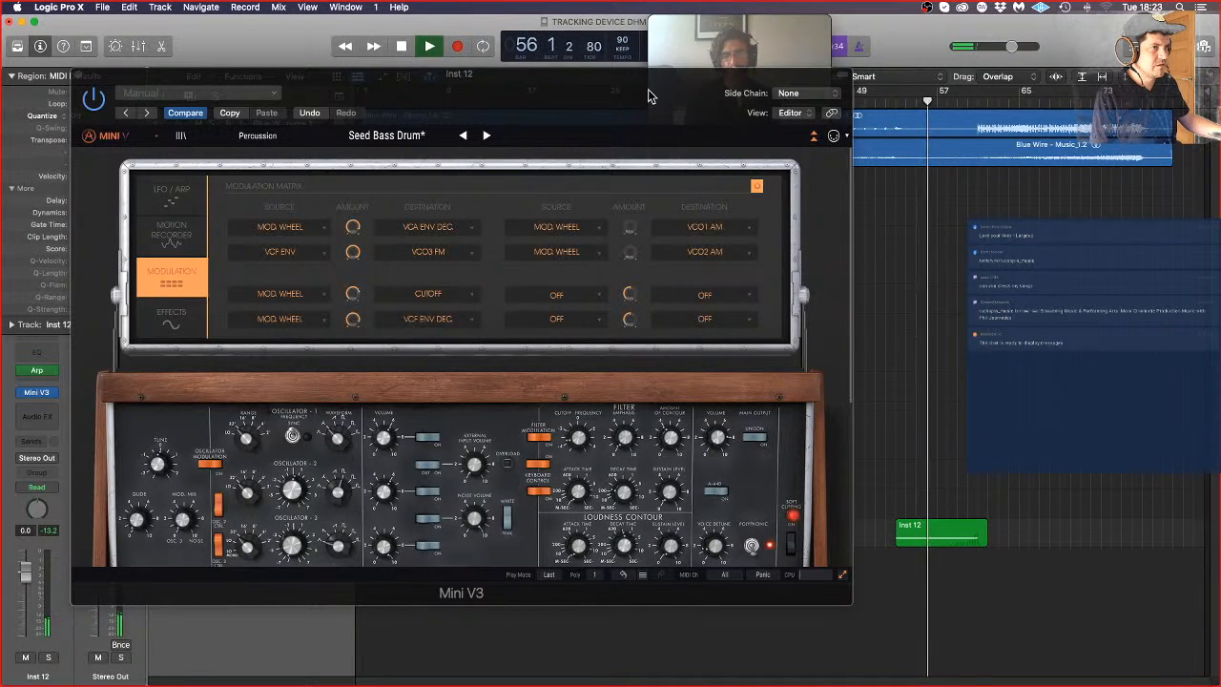
pyautogui.moveTo(647, 91); pyautogui.dragTo(611, 39)
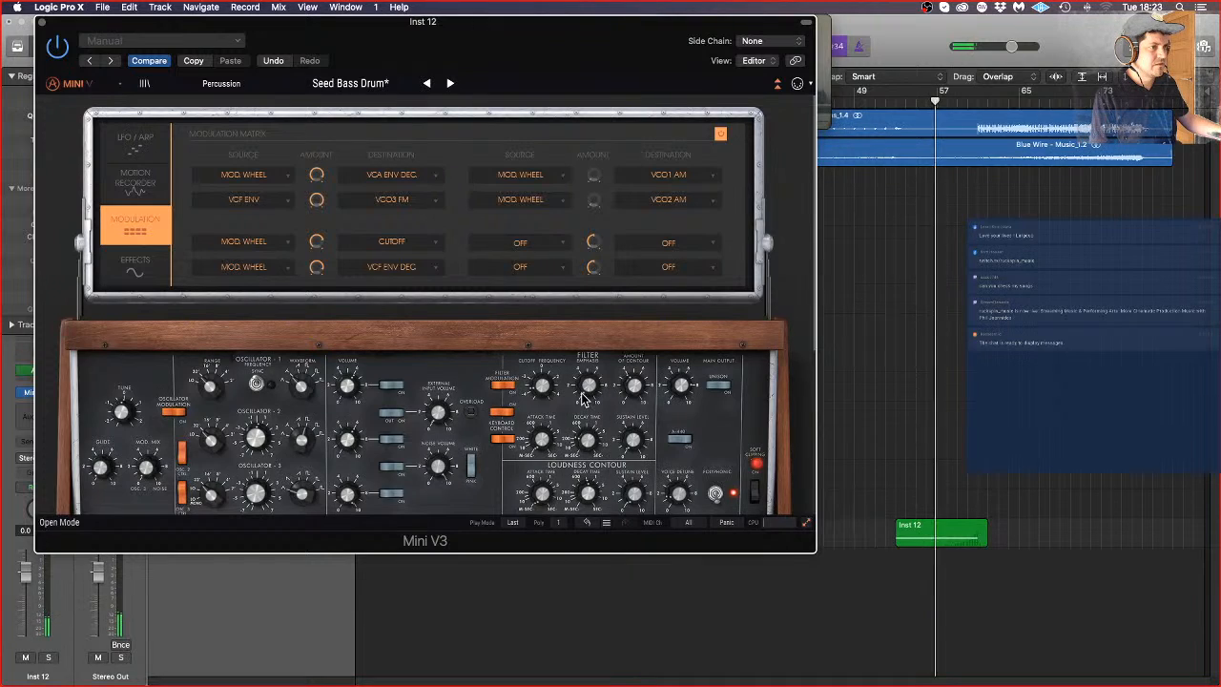
pyautogui.scroll(-3, 581, 392)
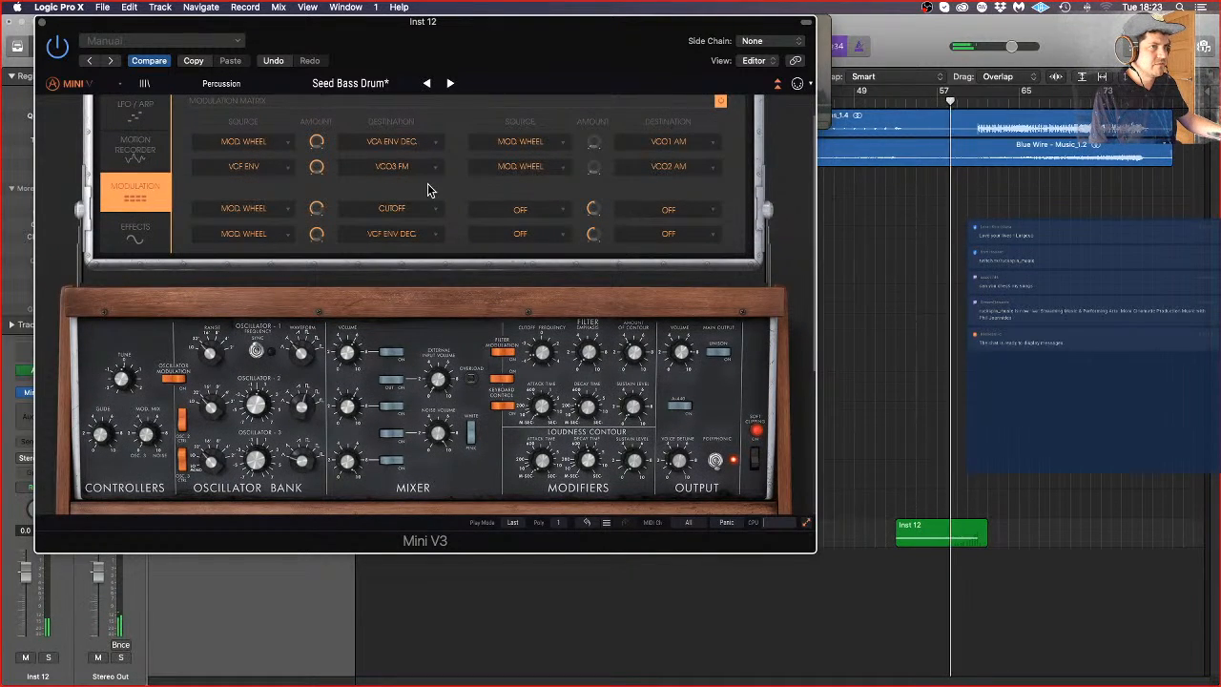
pyautogui.moveTo(318, 209); pyautogui.dragTo(318, 210)
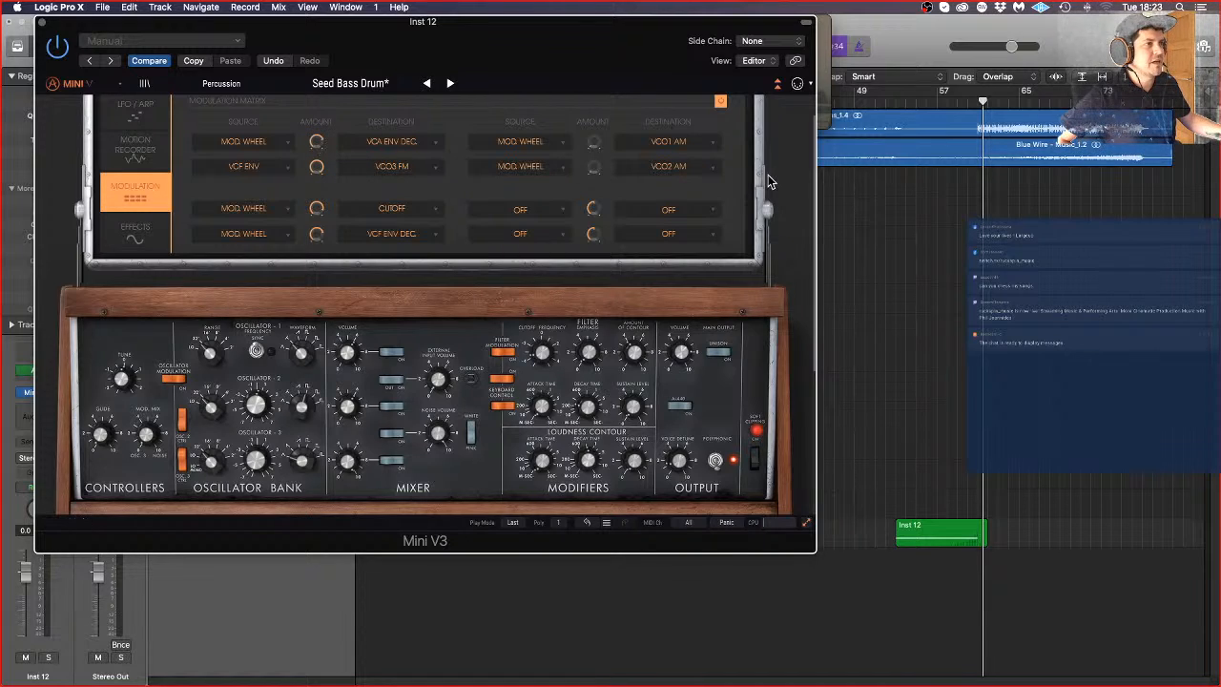
# Step: Restart playback from bar 52, close the synth and insert a stereo Pro-Q3 as Inst 12's first audio effect
pyautogui.click(886, 102)
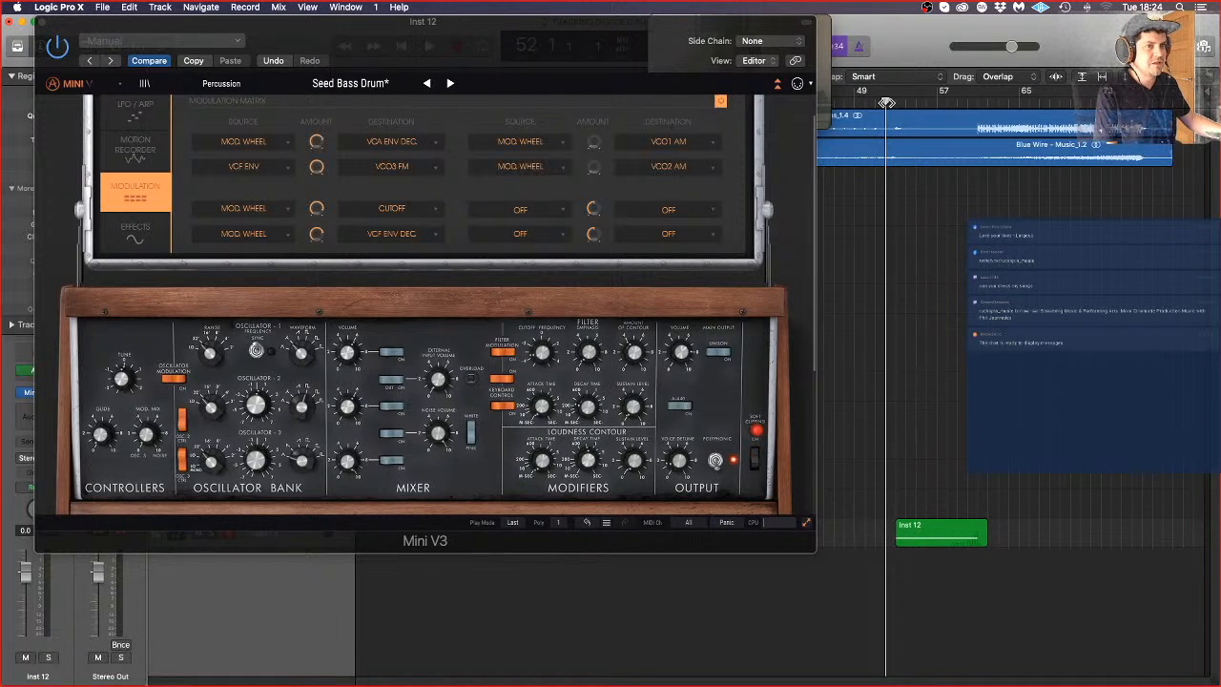
pyautogui.press('space')
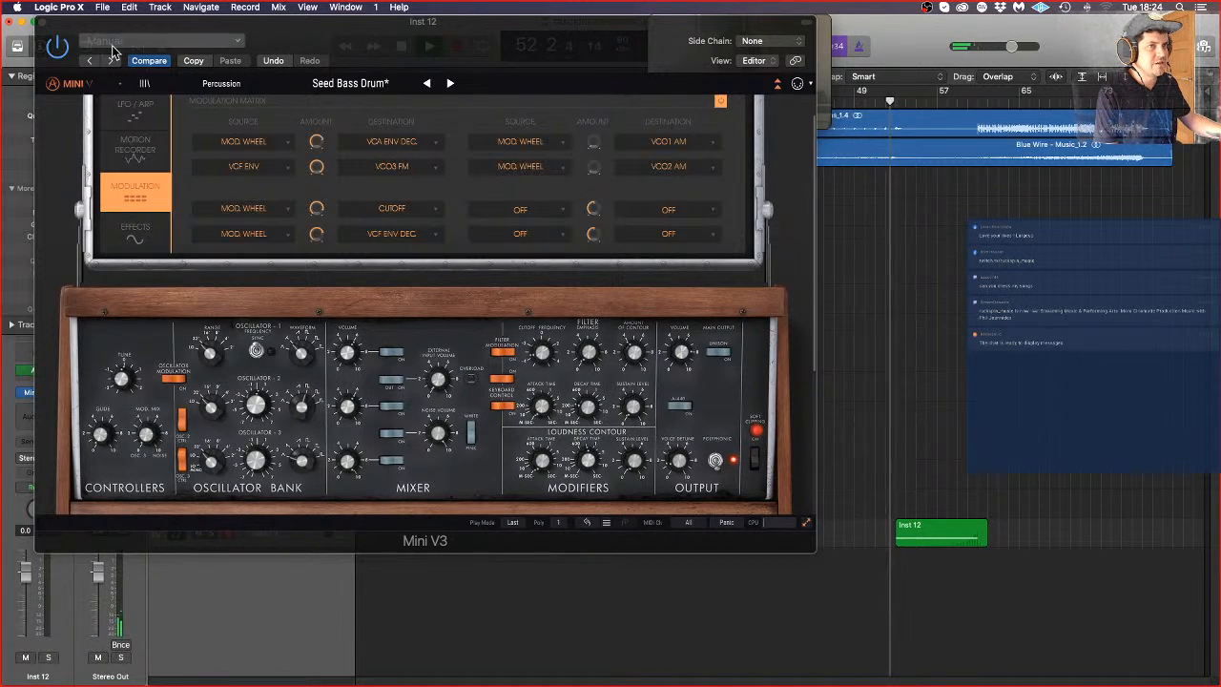
pyautogui.click(40, 21)
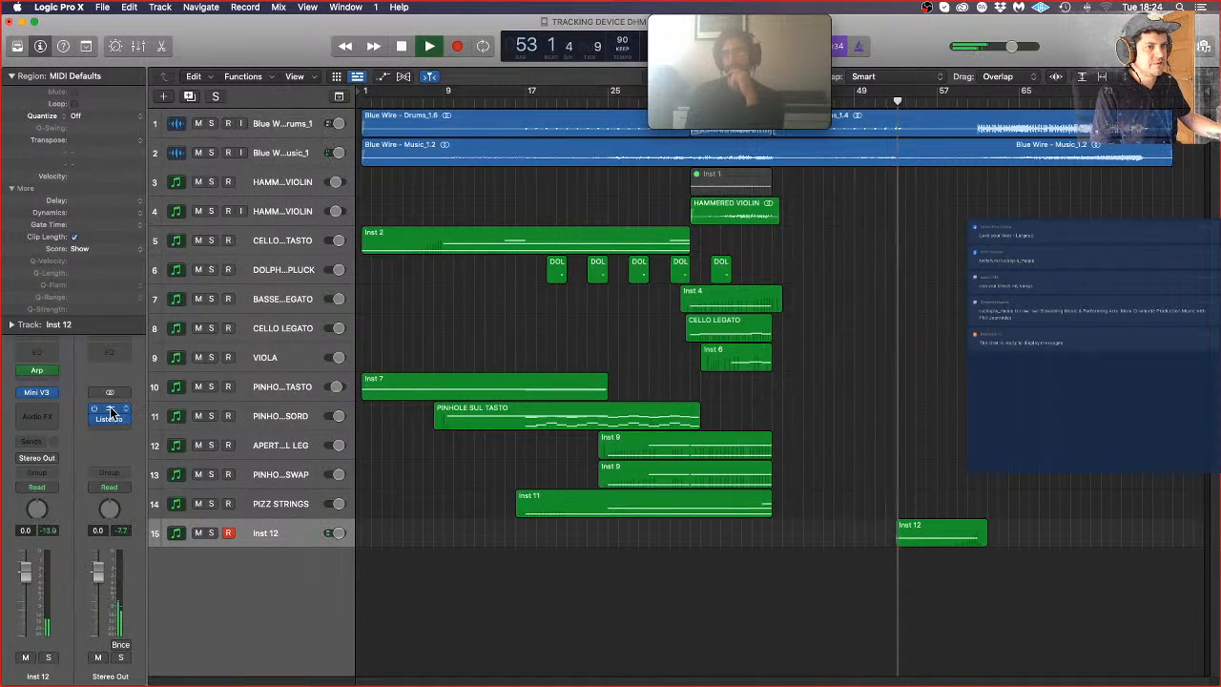
pyautogui.click(41, 416)
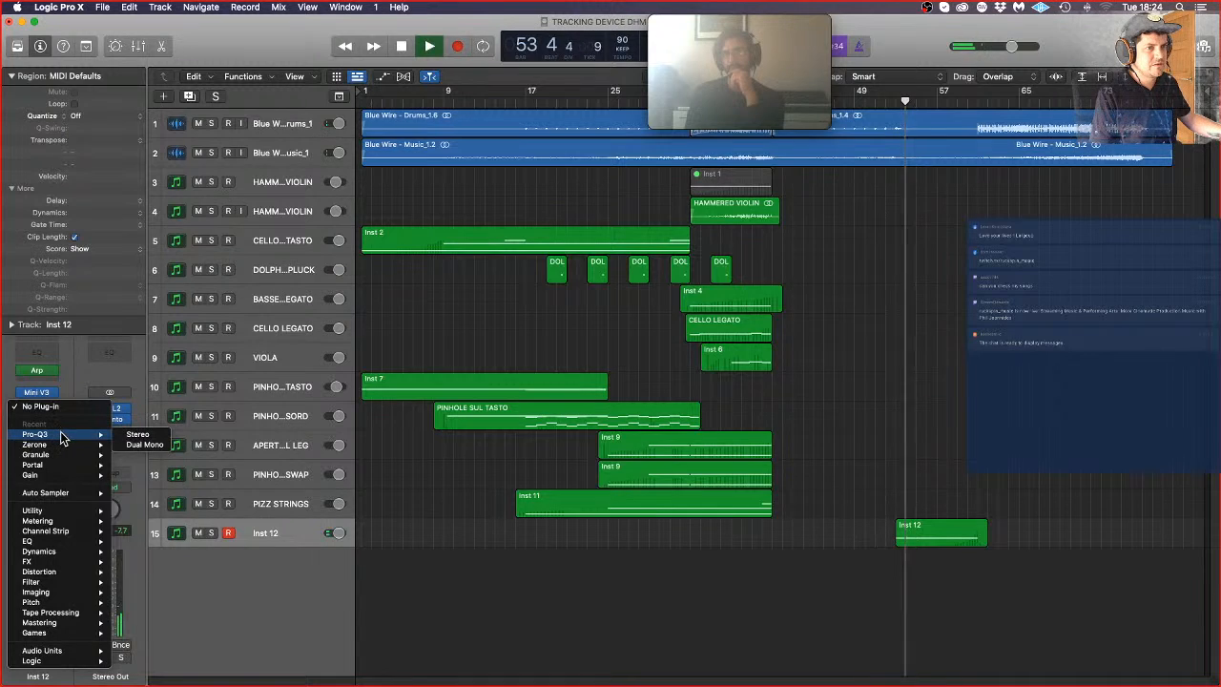
pyautogui.click(133, 435)
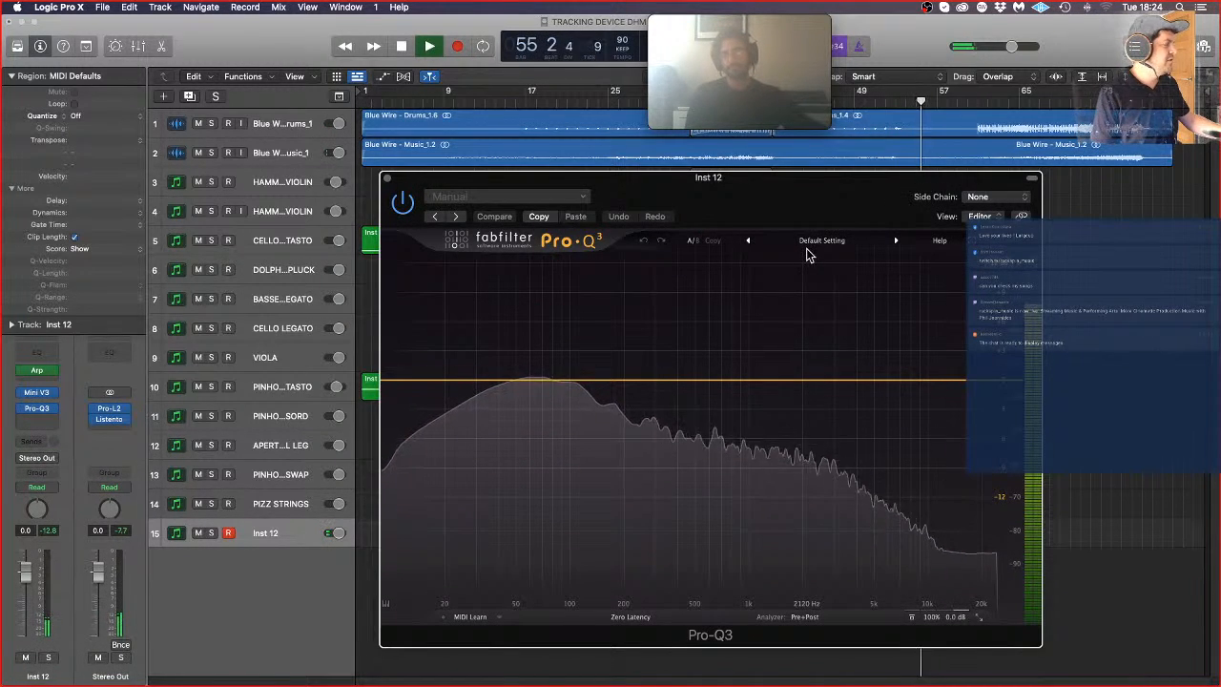
# Step: Add a low cut band in Pro-Q3 at about 18.8 Hz with an 18 dB/oct slope and close the equalizer
pyautogui.click(403, 381)
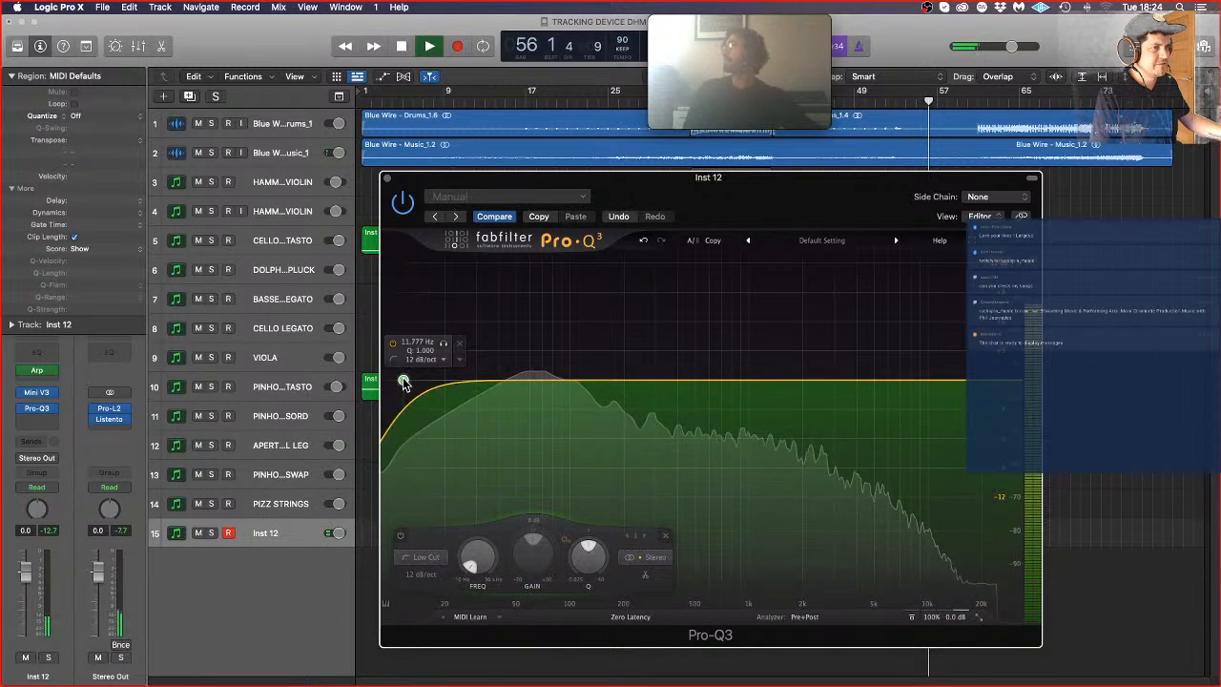
pyautogui.moveTo(404, 382); pyautogui.dragTo(438, 382)
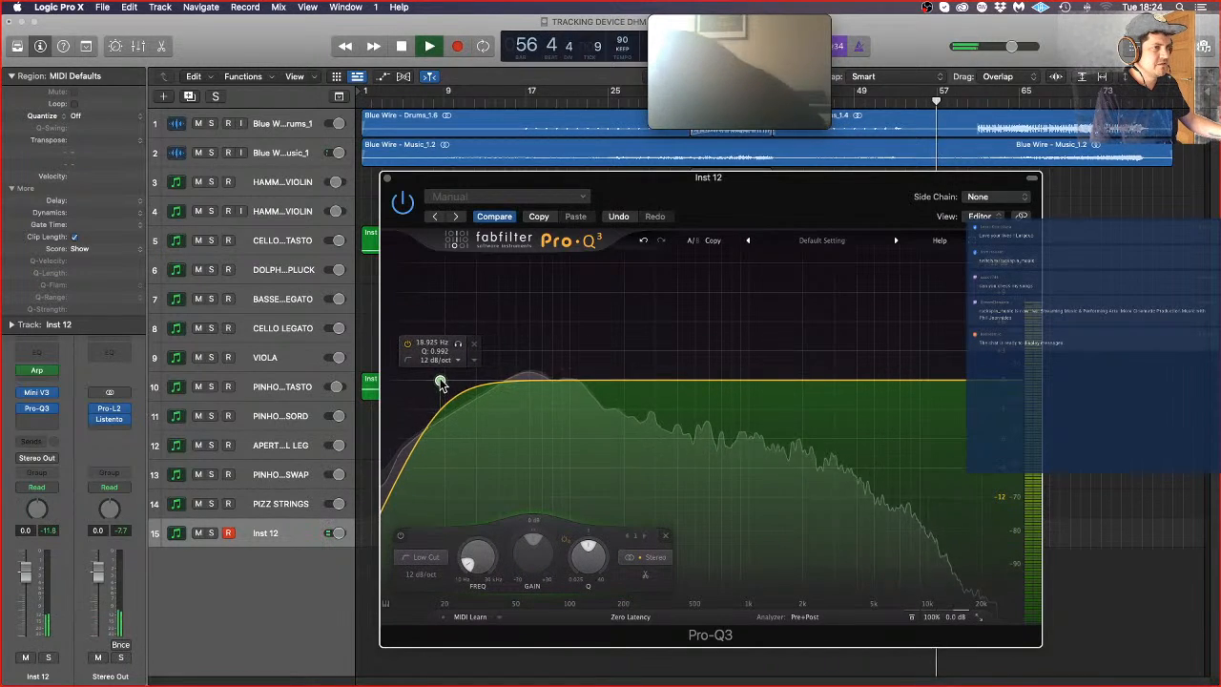
pyautogui.keyDown('alt'); pyautogui.keyDown('shift'); pyautogui.click(440, 381); pyautogui.keyUp('shift'); pyautogui.keyUp('alt')
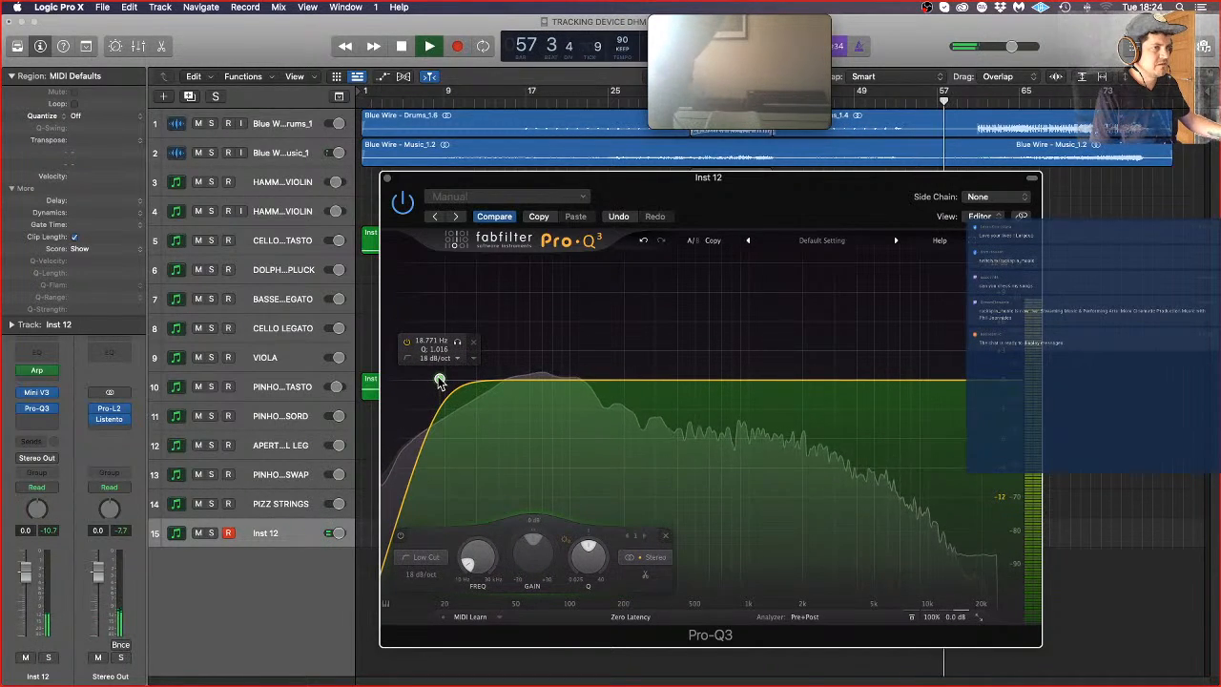
pyautogui.click(386, 178)
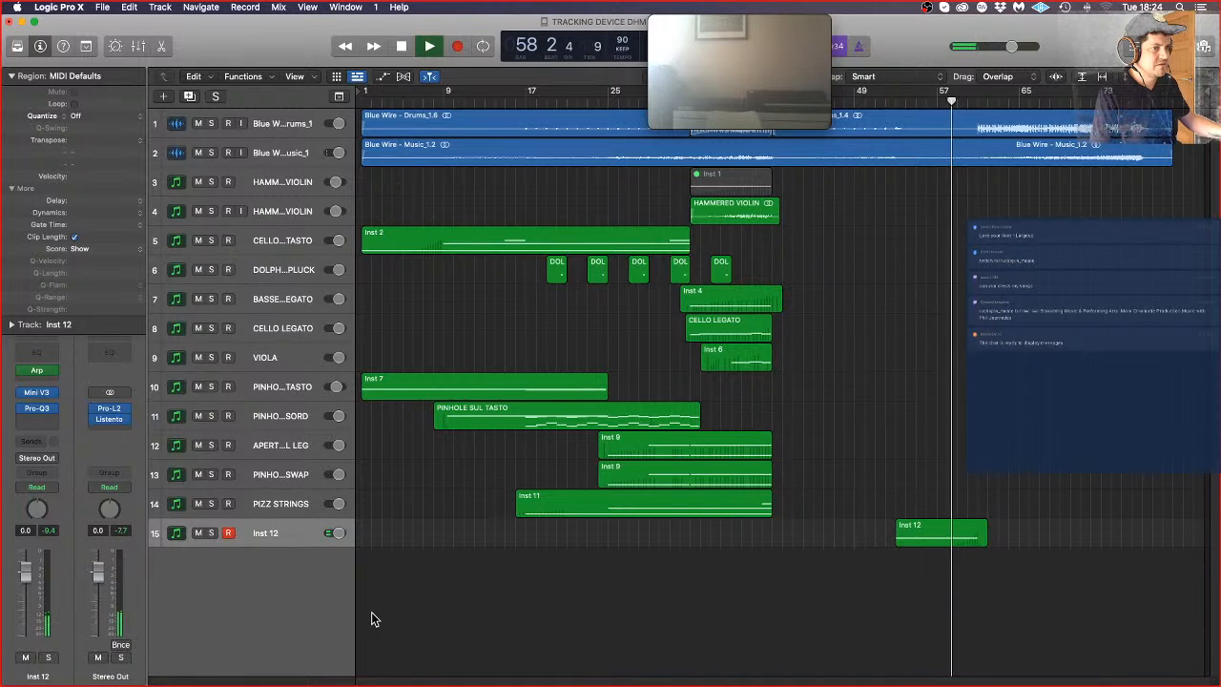
# Step: Rename the Inst 12 track as MOOG AMP and stop playback
pyautogui.doubleClick(272, 533)
pyautogui.write('M')
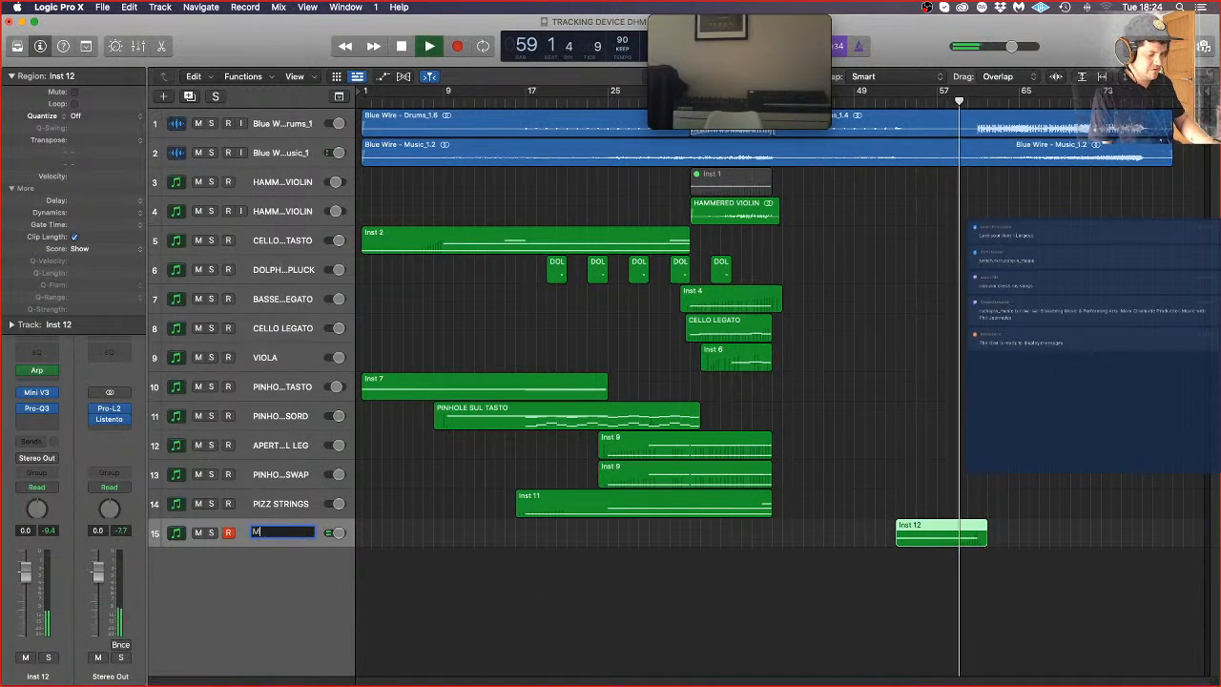
pyautogui.write('OOG A')
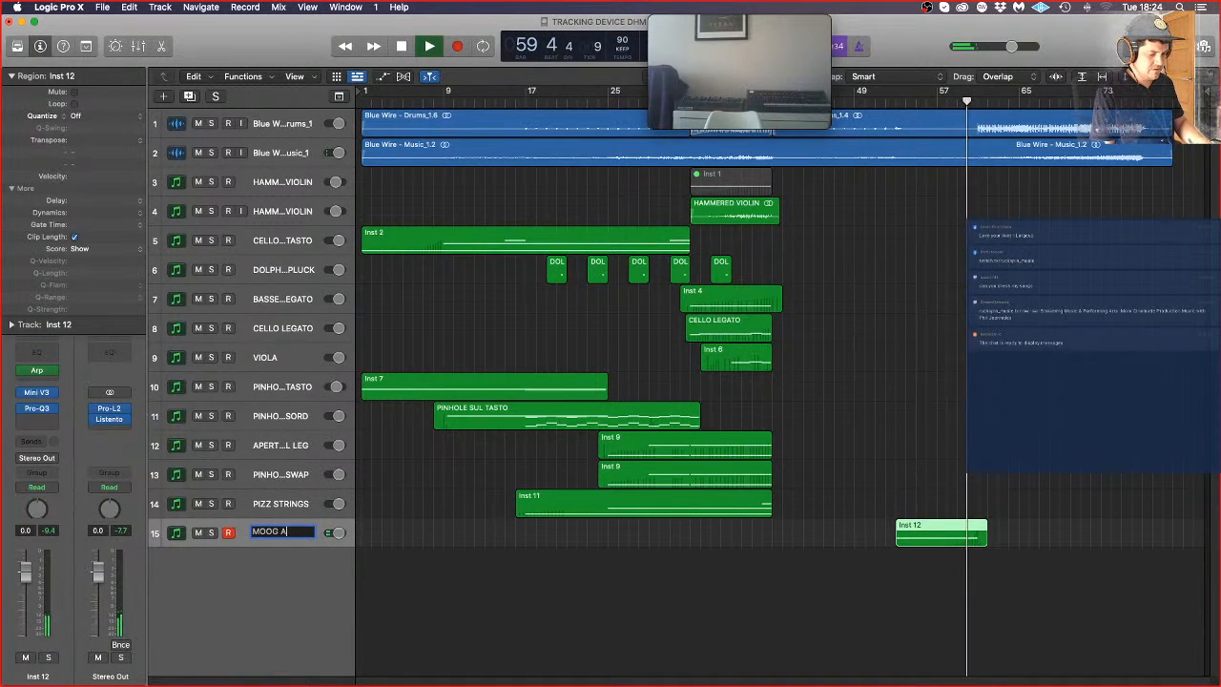
pyautogui.write('MP')
pyautogui.press('Return')
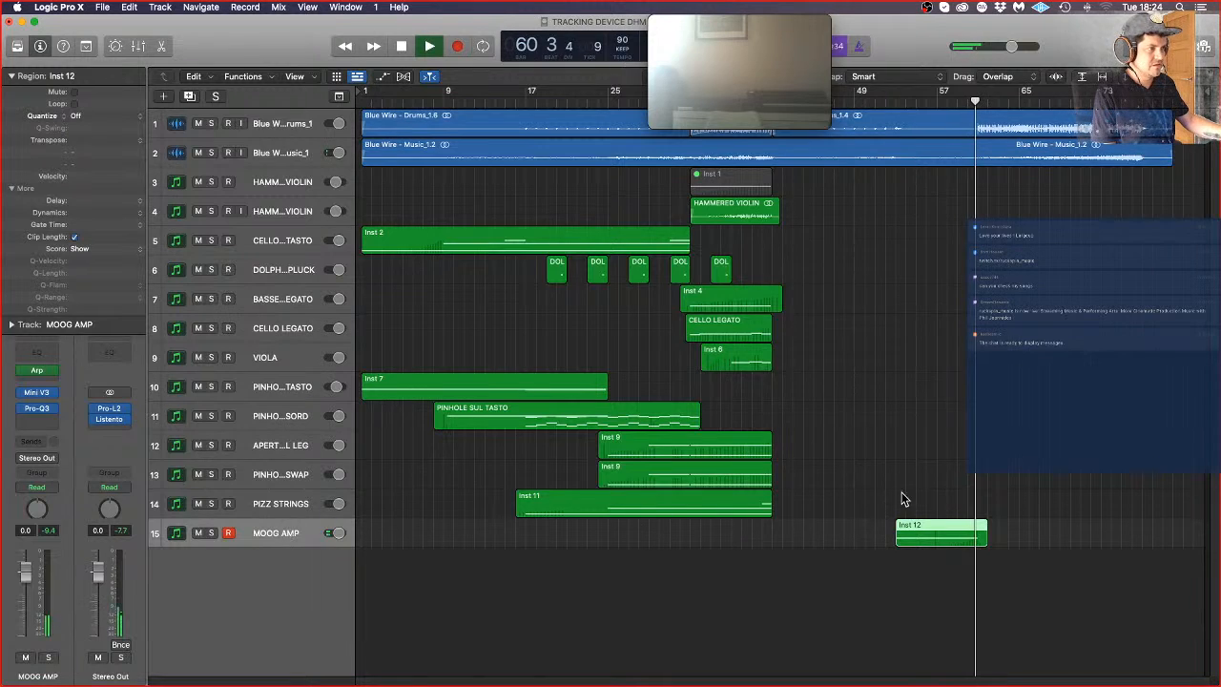
pyautogui.press('space')
# Step: Open the Inst 12 region in the Piano Roll and slightly shorten the end of its sustained A#2 note
pyautogui.click(971, 556)
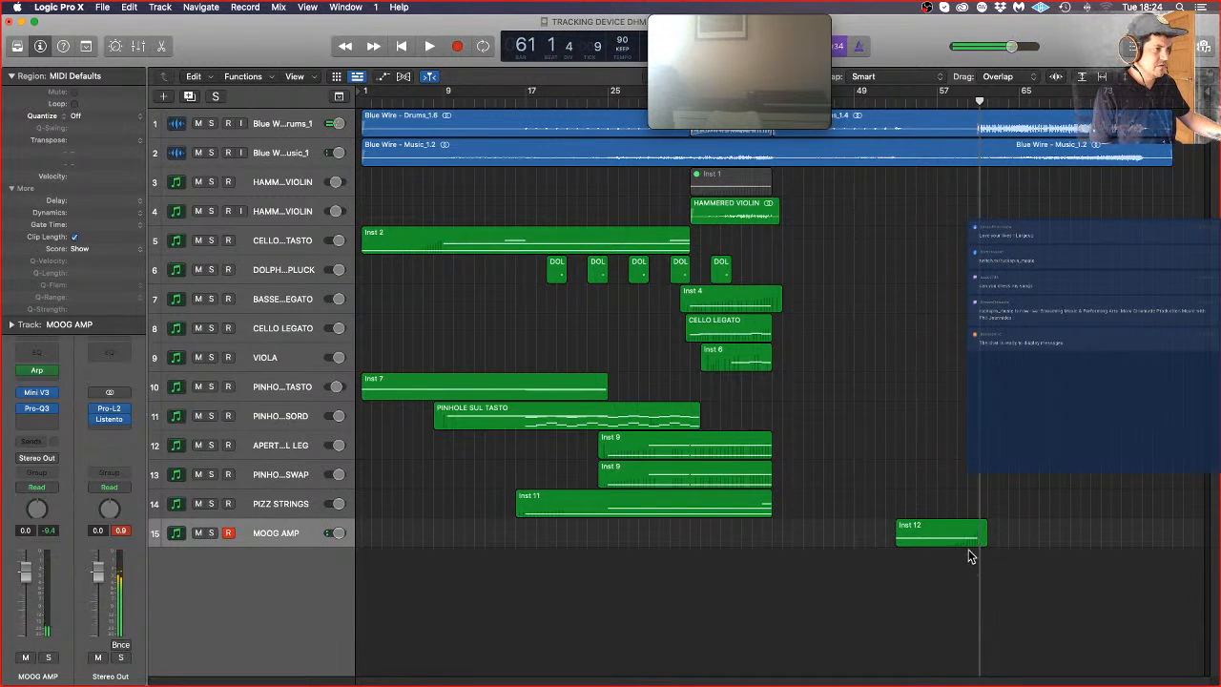
pyautogui.doubleClick(978, 538)
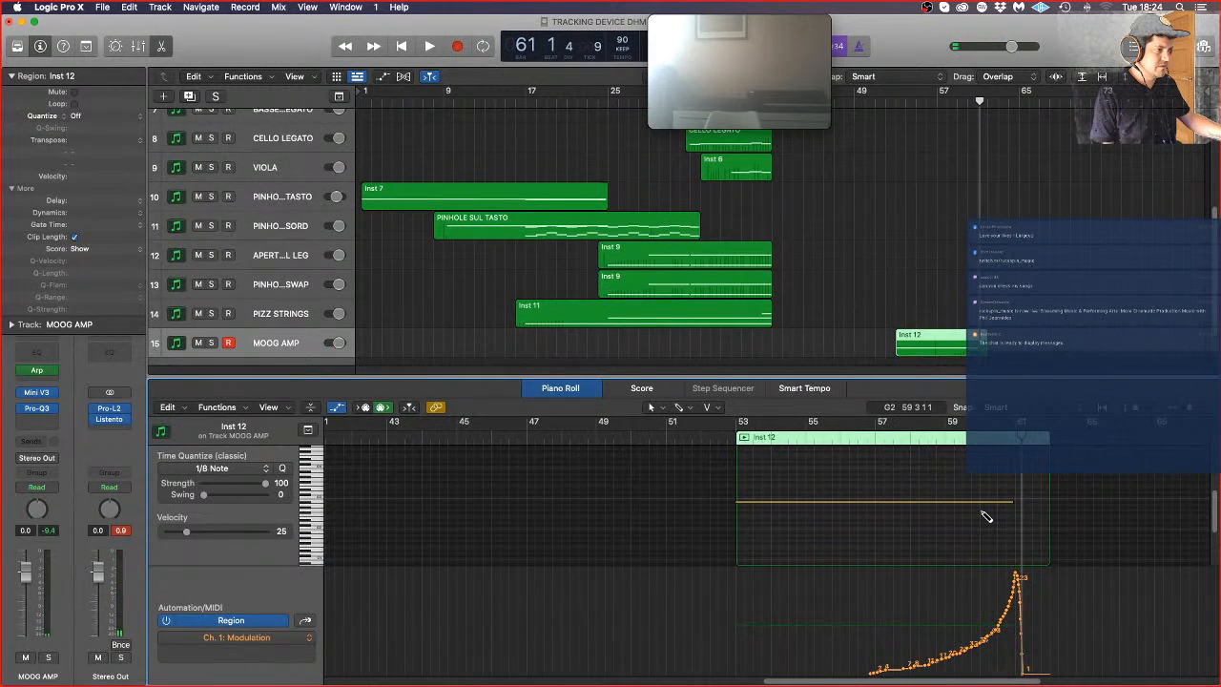
pyautogui.press('super+Right')
pyautogui.press('super+Right')
pyautogui.press('super+Right')
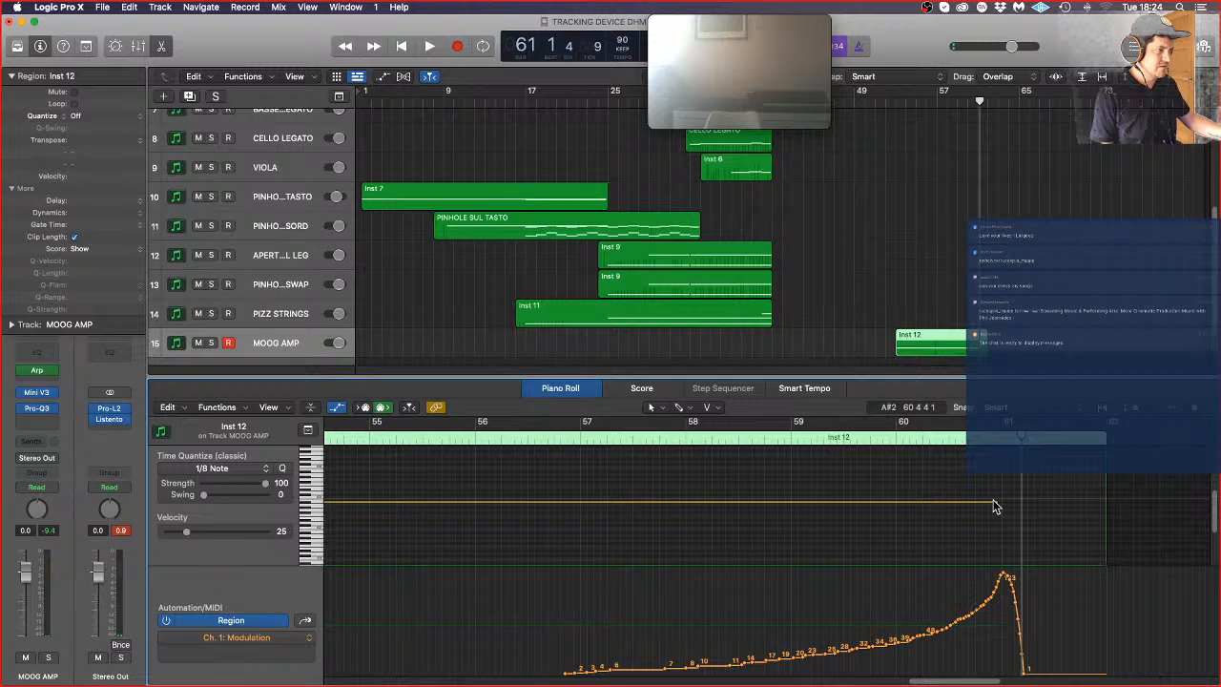
pyautogui.moveTo(993, 506); pyautogui.dragTo(979, 501)
pyautogui.press('super+Left')
pyautogui.press('super+Left')
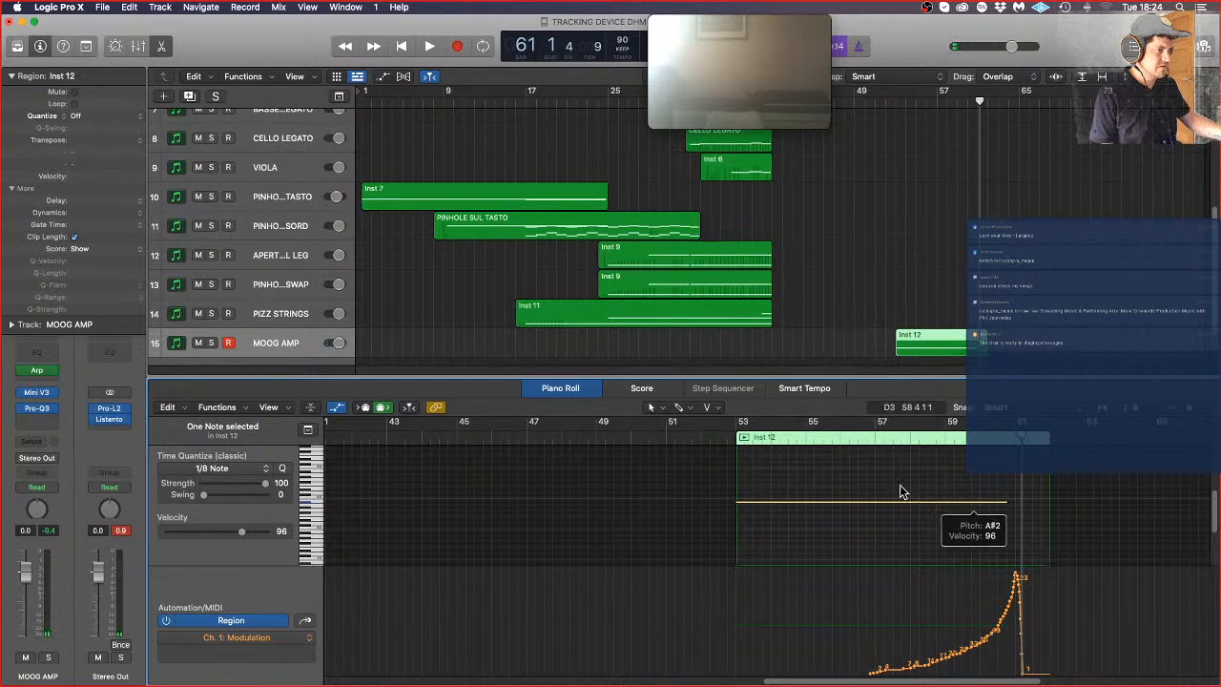
# Step: During playback from bar 52, move the modulation curve's final drop slightly earlier and add a point of value 1 at the region's start
pyautogui.doubleClick(689, 440)
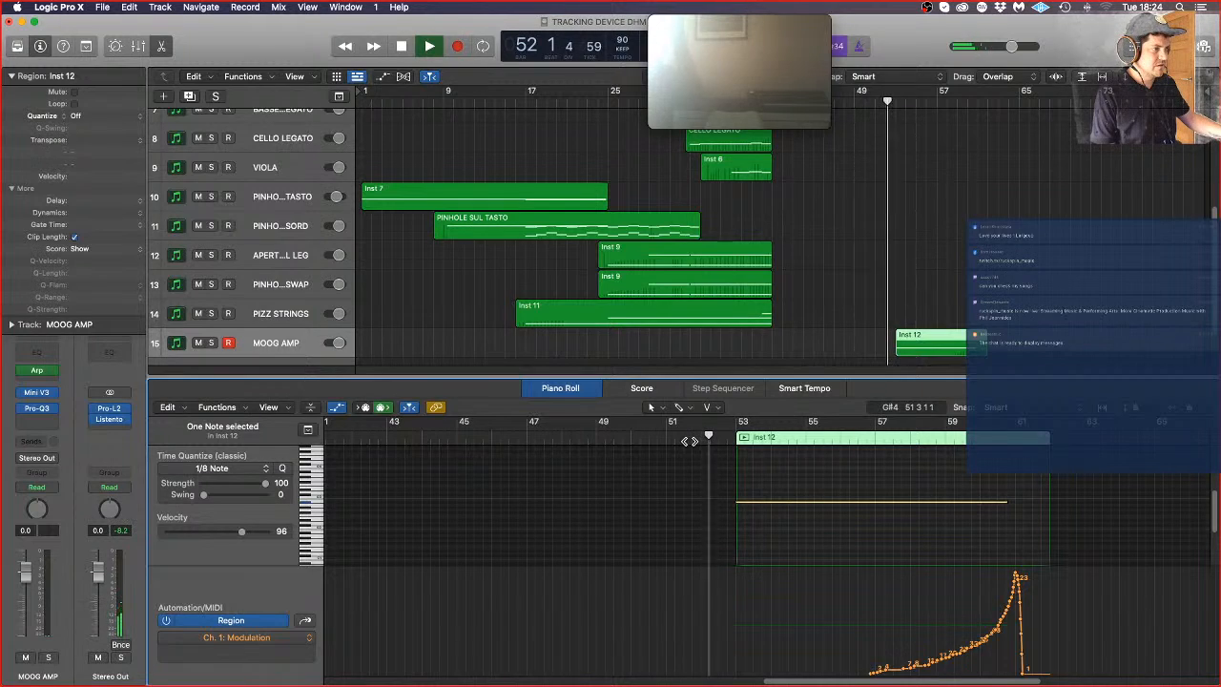
pyautogui.moveTo(1023, 673); pyautogui.dragTo(1015, 674)
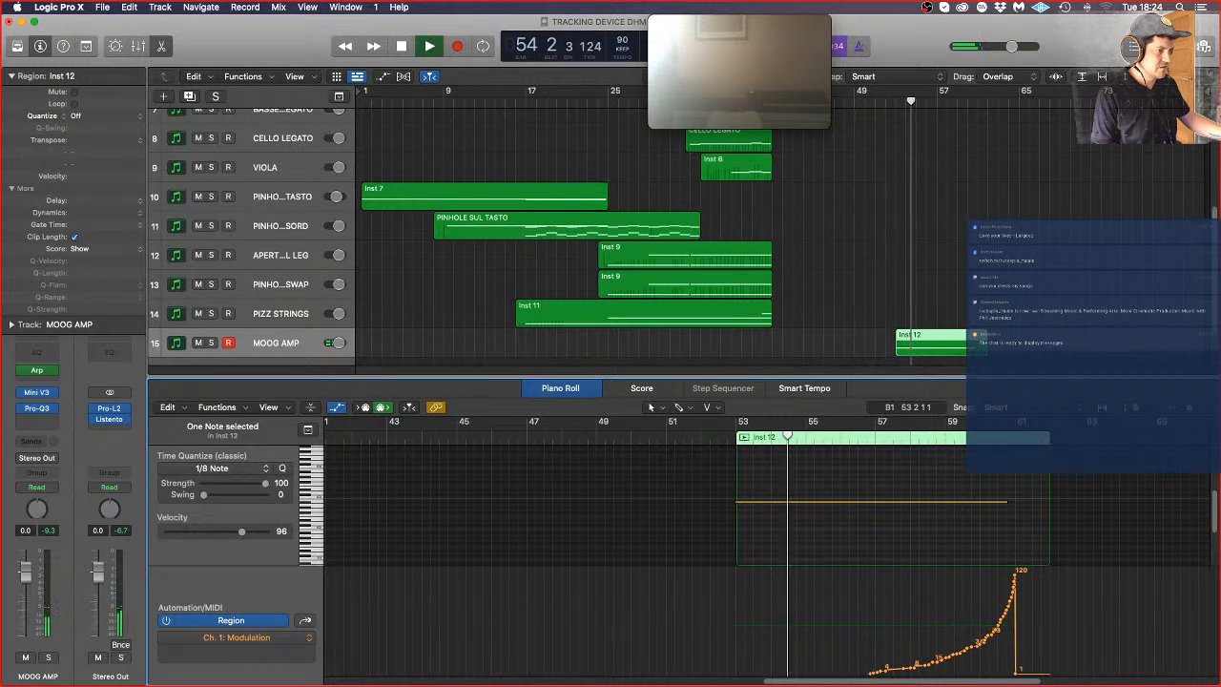
pyautogui.click(757, 677)
pyautogui.moveTo(757, 677); pyautogui.dragTo(694, 683)
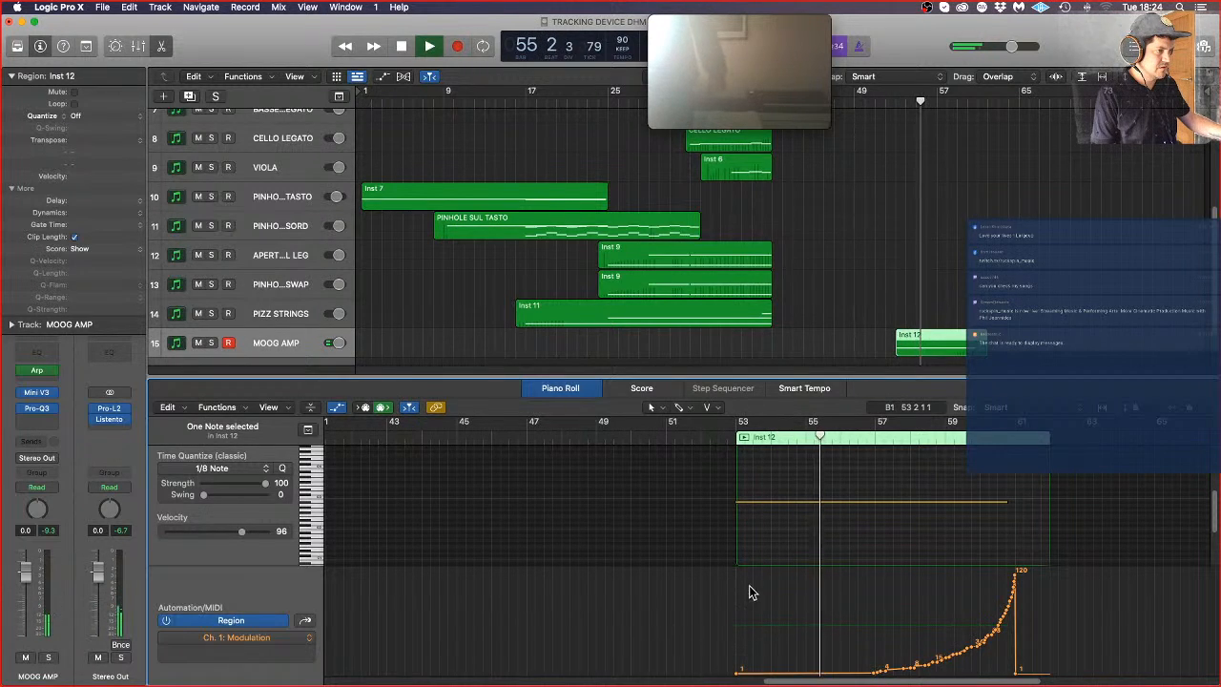
# Step: Solo the MOOG AMP track and slightly adjust Mini V3's loudness contour decay time during playback, closing the synth when done
pyautogui.click(212, 344)
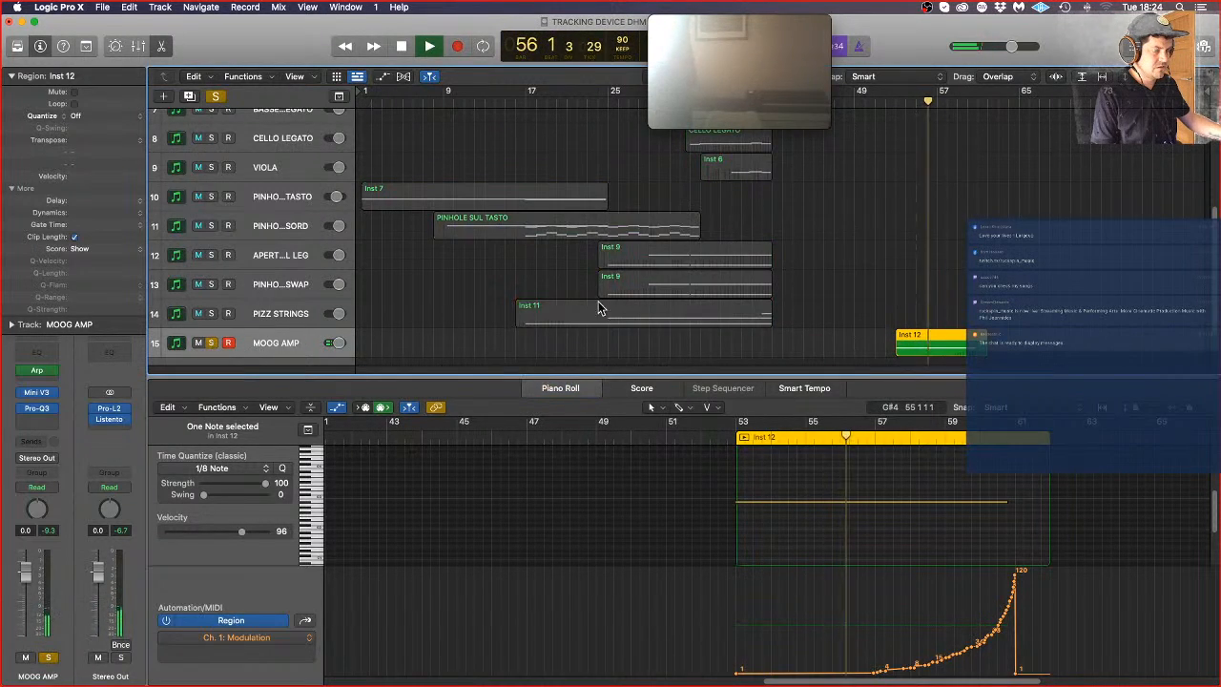
pyautogui.click(36, 393)
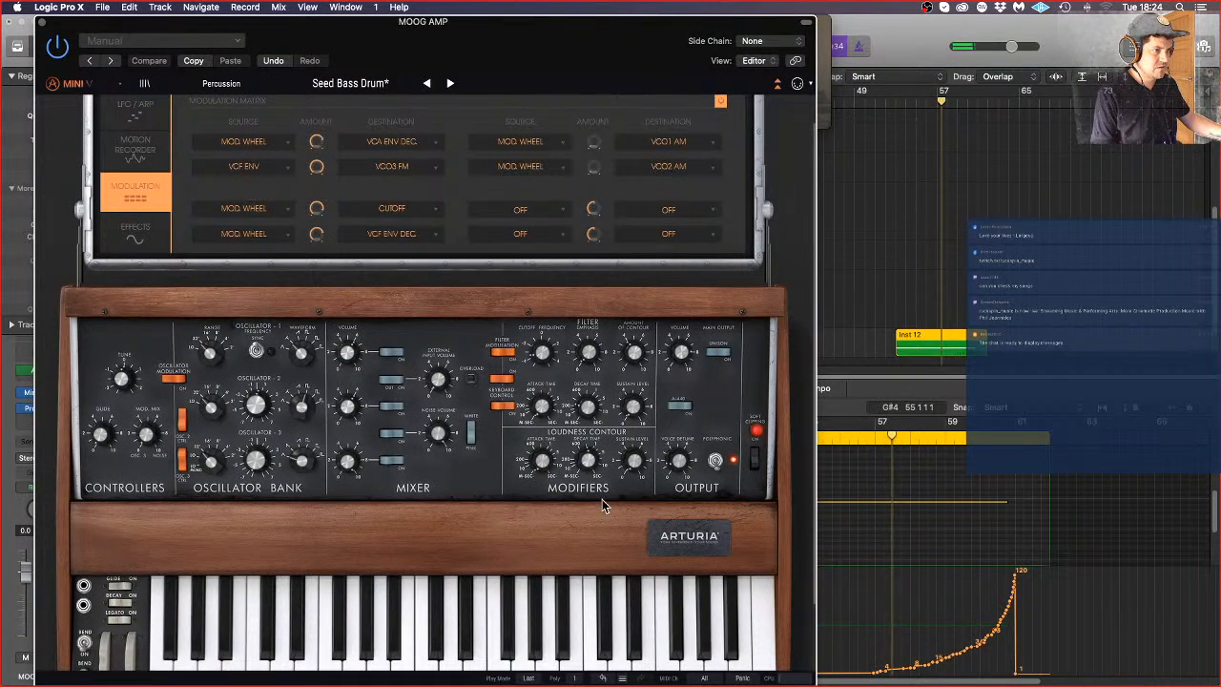
pyautogui.moveTo(587, 461); pyautogui.dragTo(588, 451)
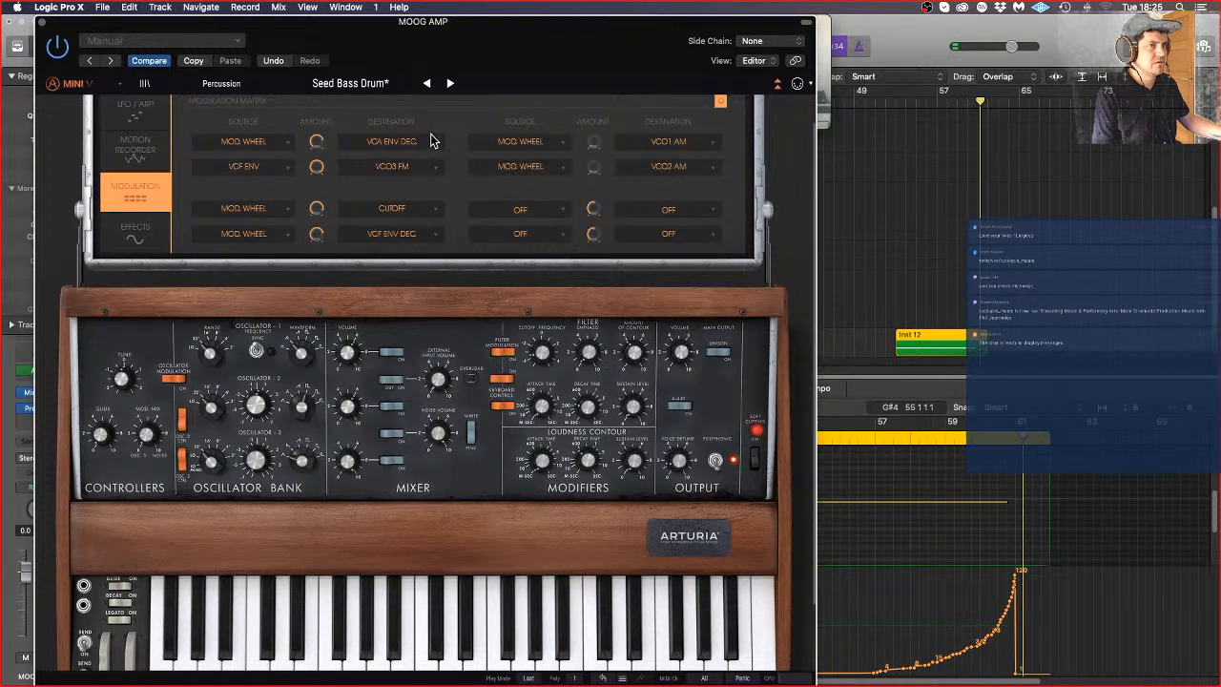
pyautogui.click(42, 25)
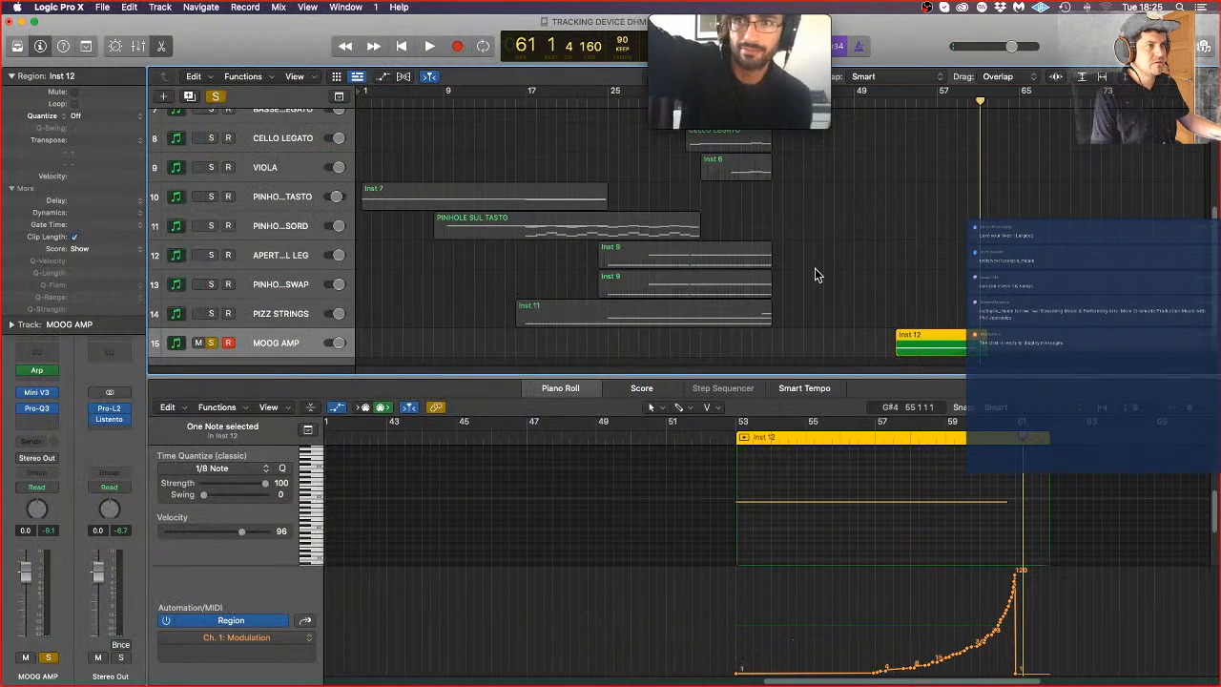
# Step: Show track automation, choose Pro-Q3's Band 1 Frequency for MOOG AMP and place a point just before the Inst 12 region
pyautogui.click(382, 78)
pyautogui.click(290, 350)
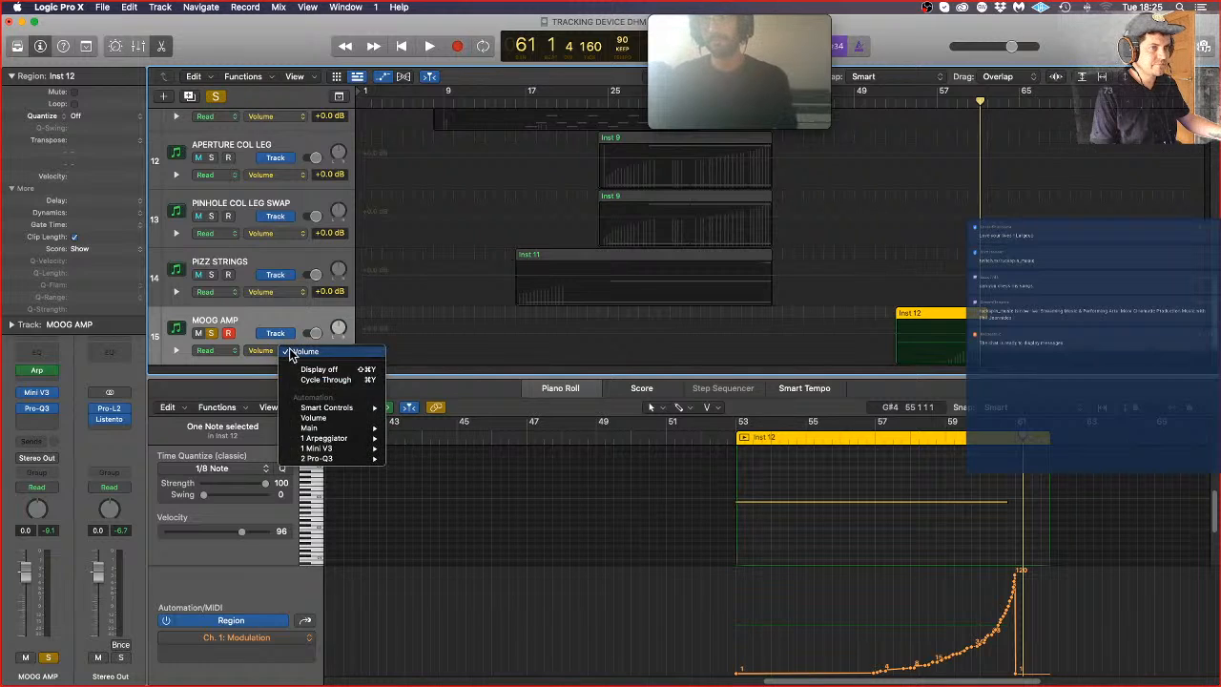
pyautogui.moveTo(324, 458)
pyautogui.moveTo(431, 371)
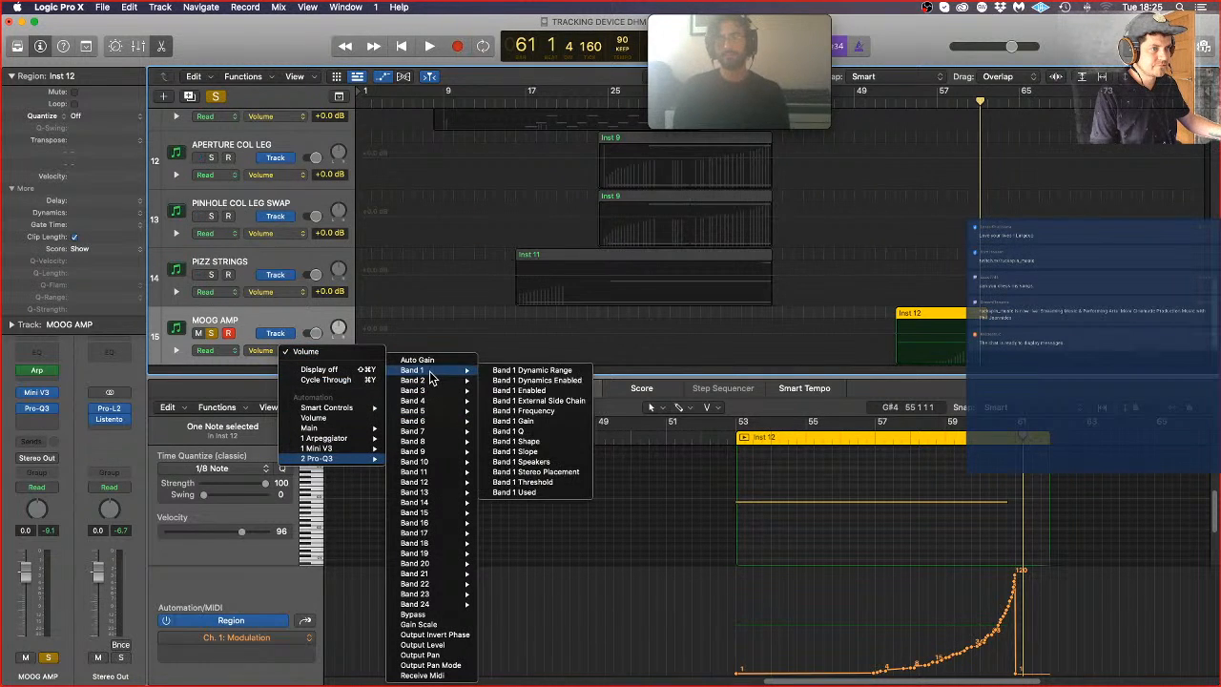
pyautogui.click(541, 412)
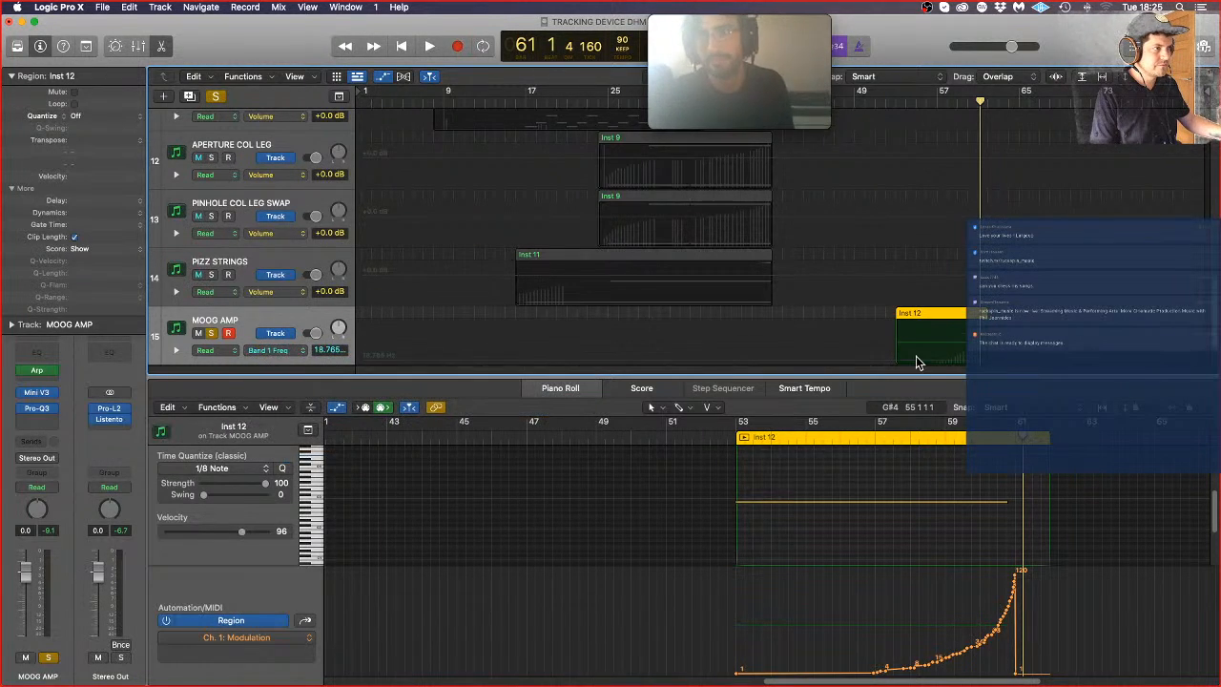
pyautogui.click(890, 365)
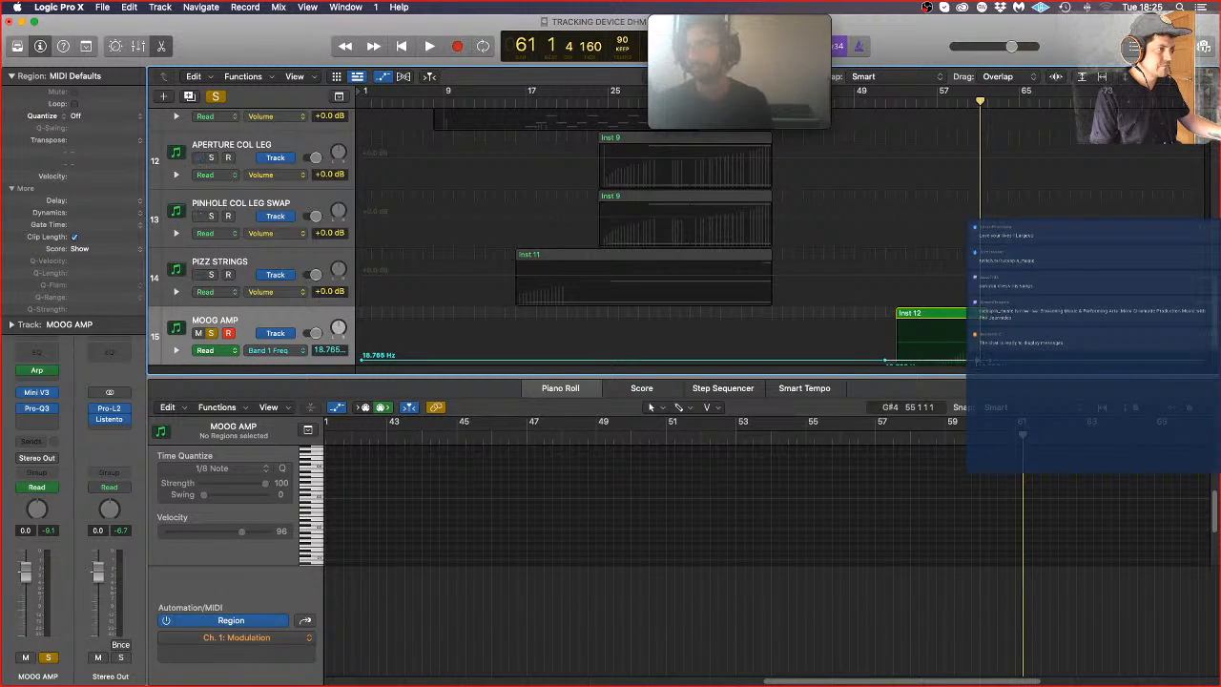
# Step: Raise MOOG AMP's Band 1 Frequency automation toward the end of the Inst 12 region and bend the rise into a gradually steepening curve
pyautogui.moveTo(978, 360); pyautogui.dragTo(973, 337)
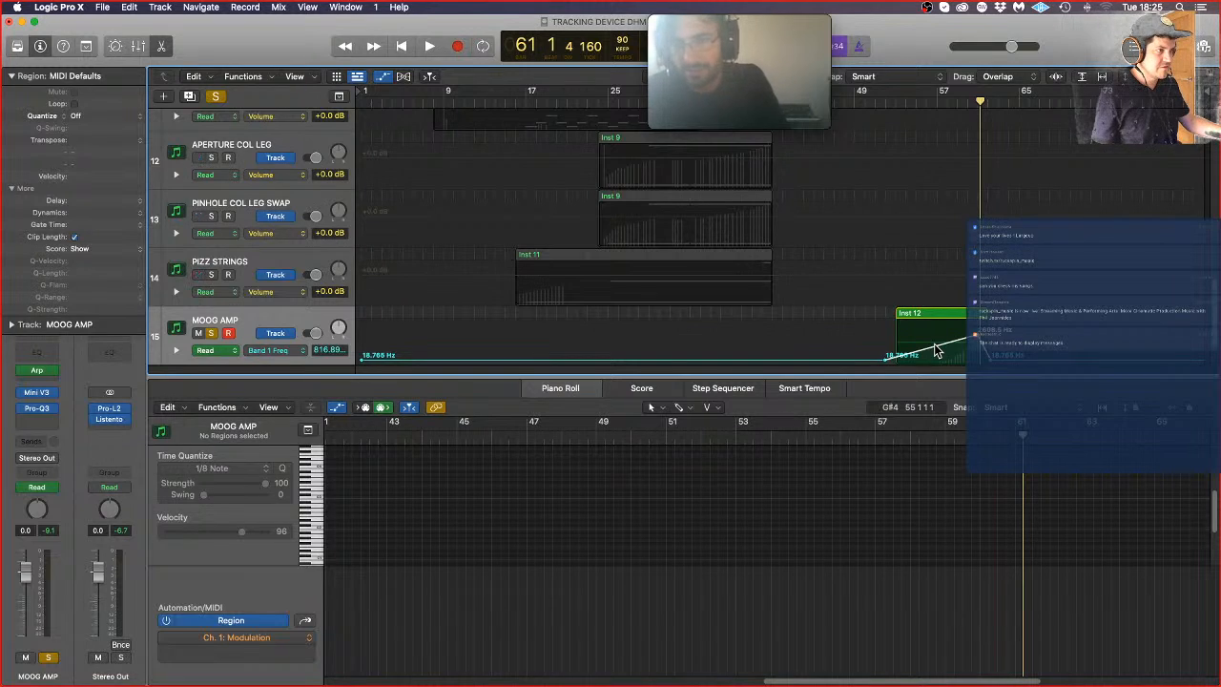
pyautogui.press('super+Down')
pyautogui.press('super+Down')
pyautogui.press('super+Down')
pyautogui.press('super+Down')
pyautogui.press('super+Down')
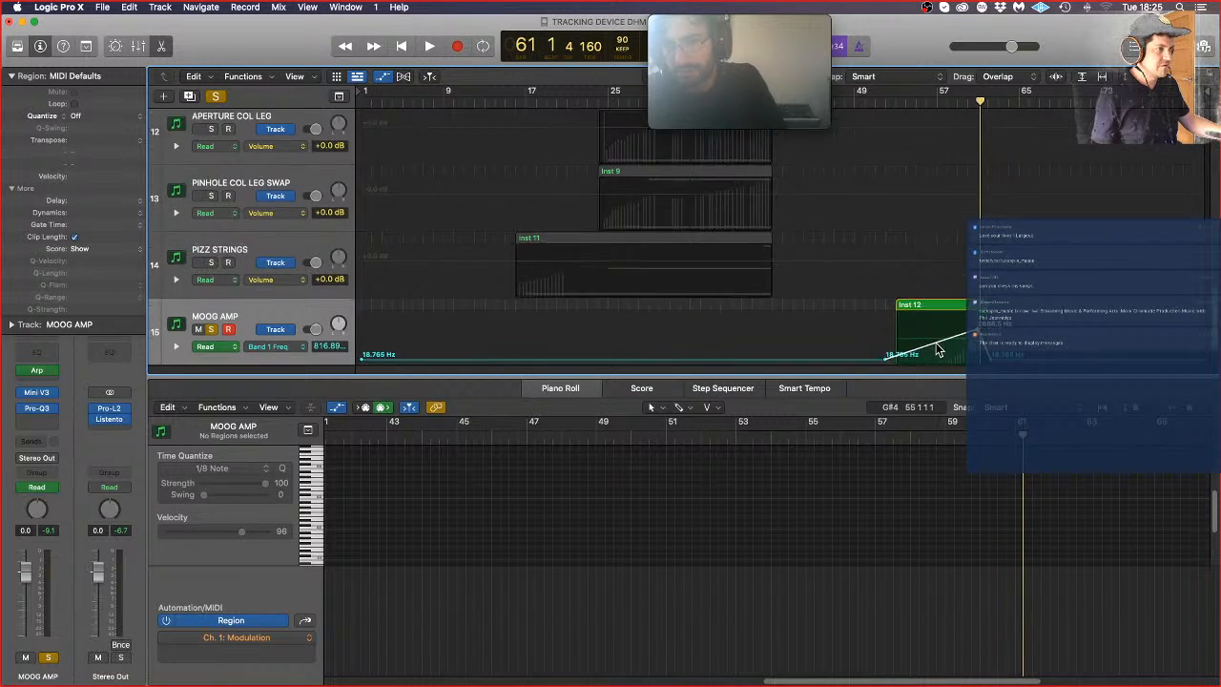
pyautogui.scroll(-2, 938, 350)
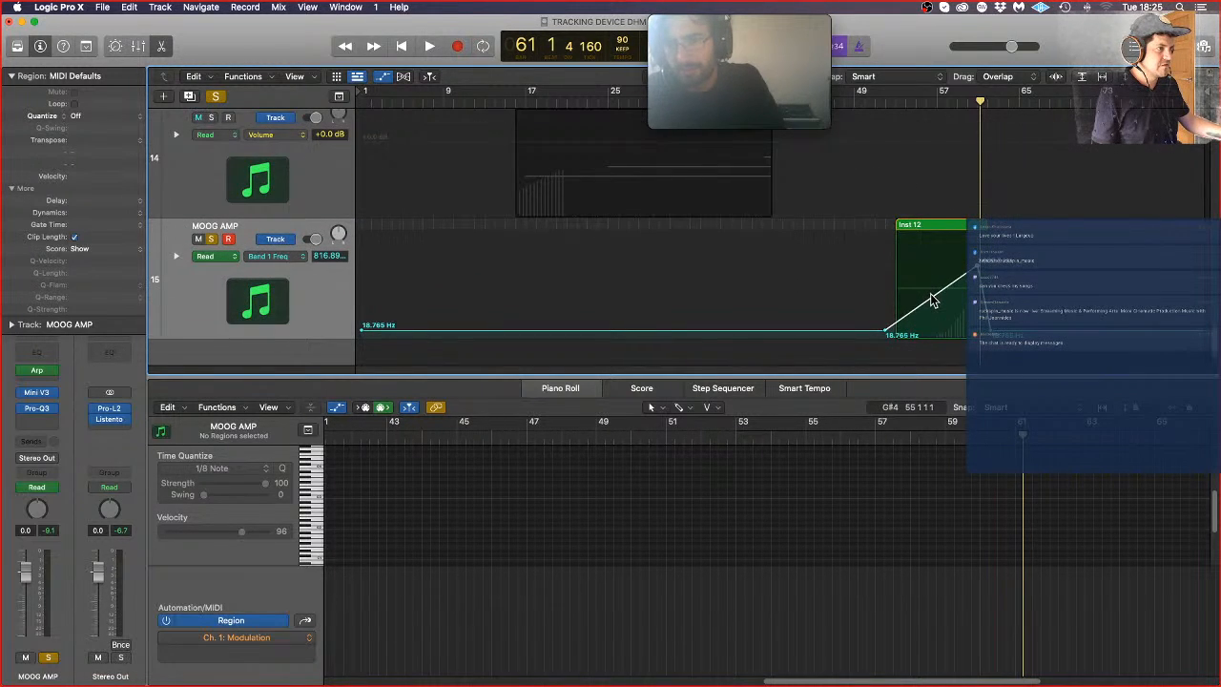
pyautogui.moveTo(933, 299); pyautogui.dragTo(937, 308)
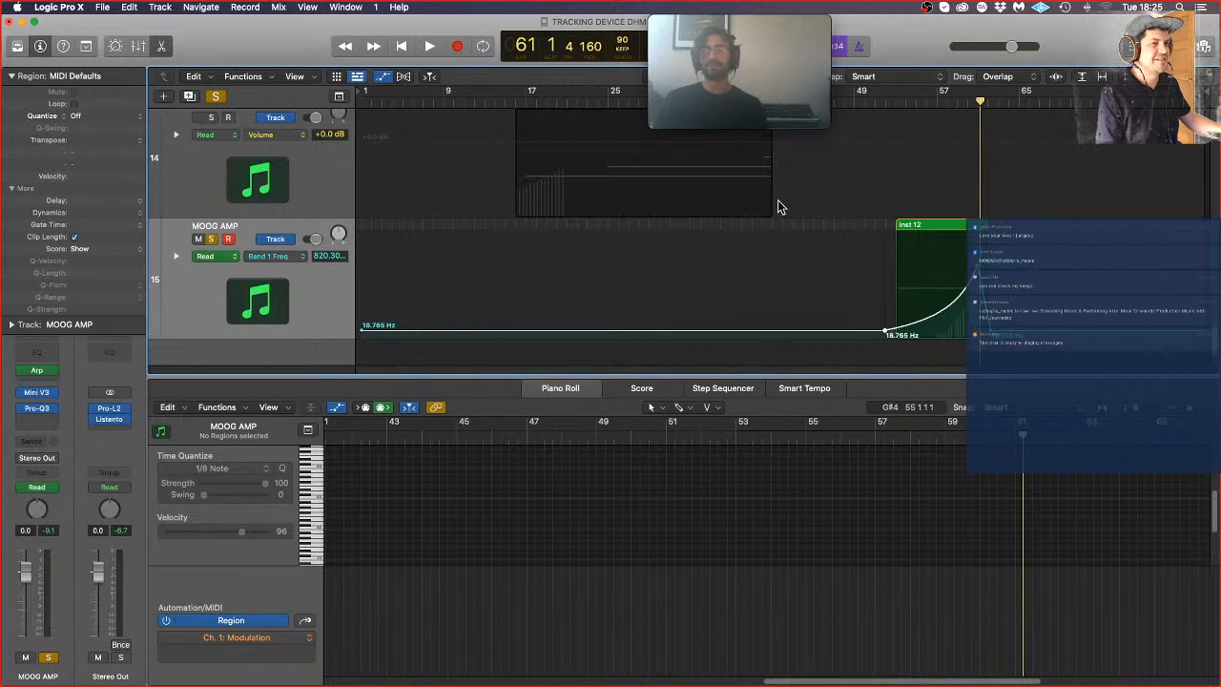
# Step: During playback from just before Inst 12, insert a stereo ValhallaSupermassive reverb after Pro-Q3 on the MOOG AMP track
pyautogui.doubleClick(877, 98)
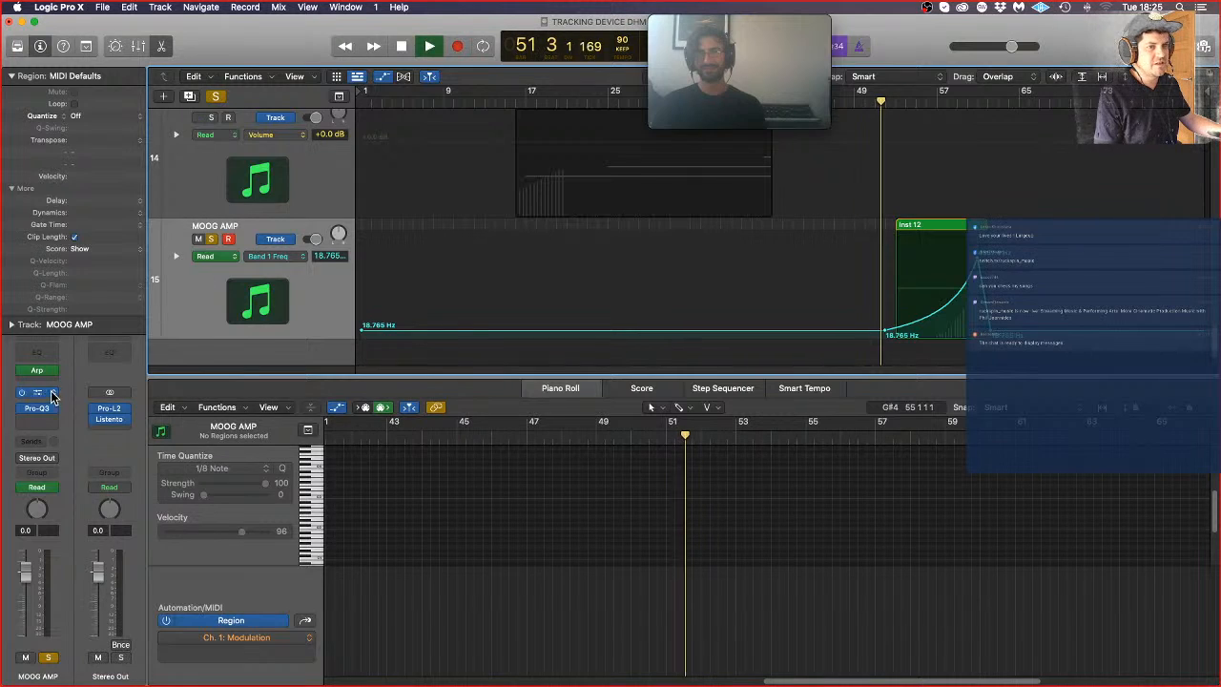
pyautogui.click(38, 420)
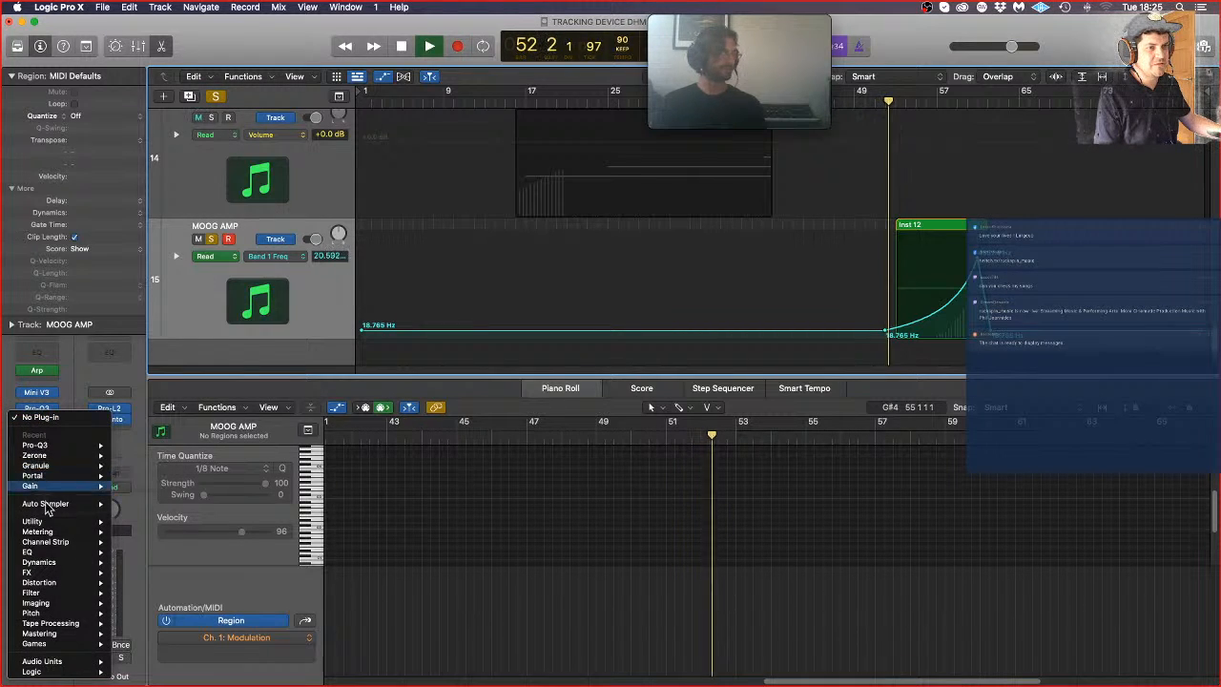
pyautogui.moveTo(26, 573)
pyautogui.moveTo(145, 582)
pyautogui.moveTo(143, 603)
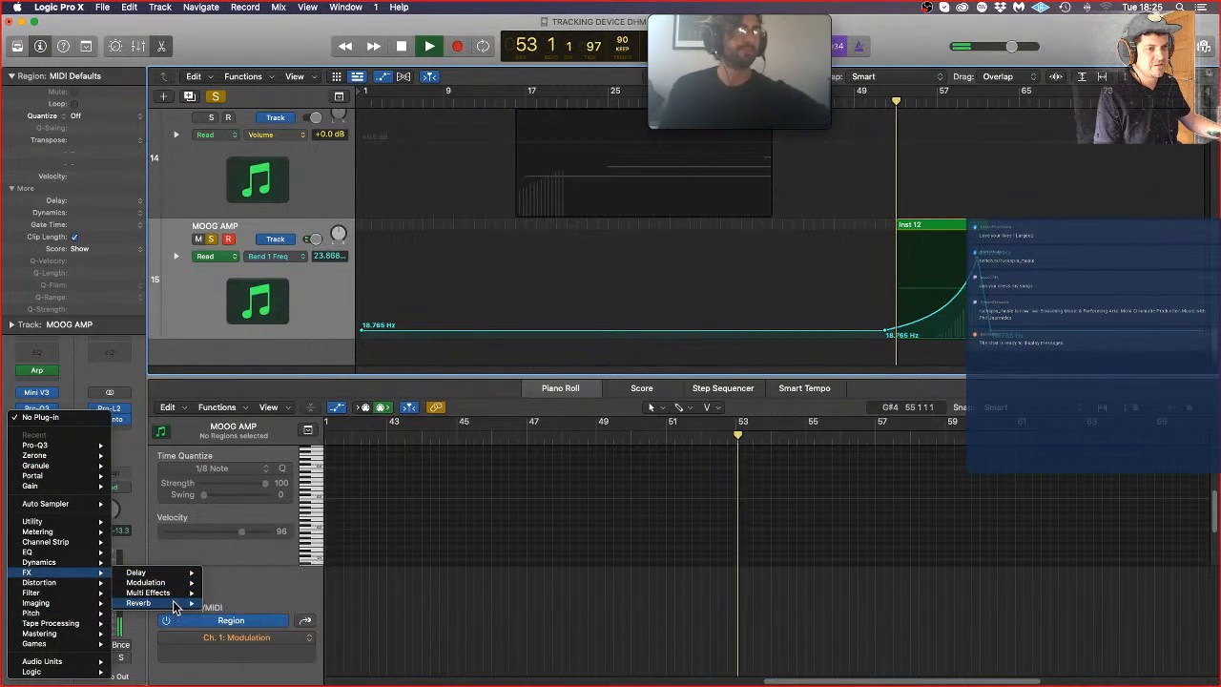
pyautogui.moveTo(262, 654)
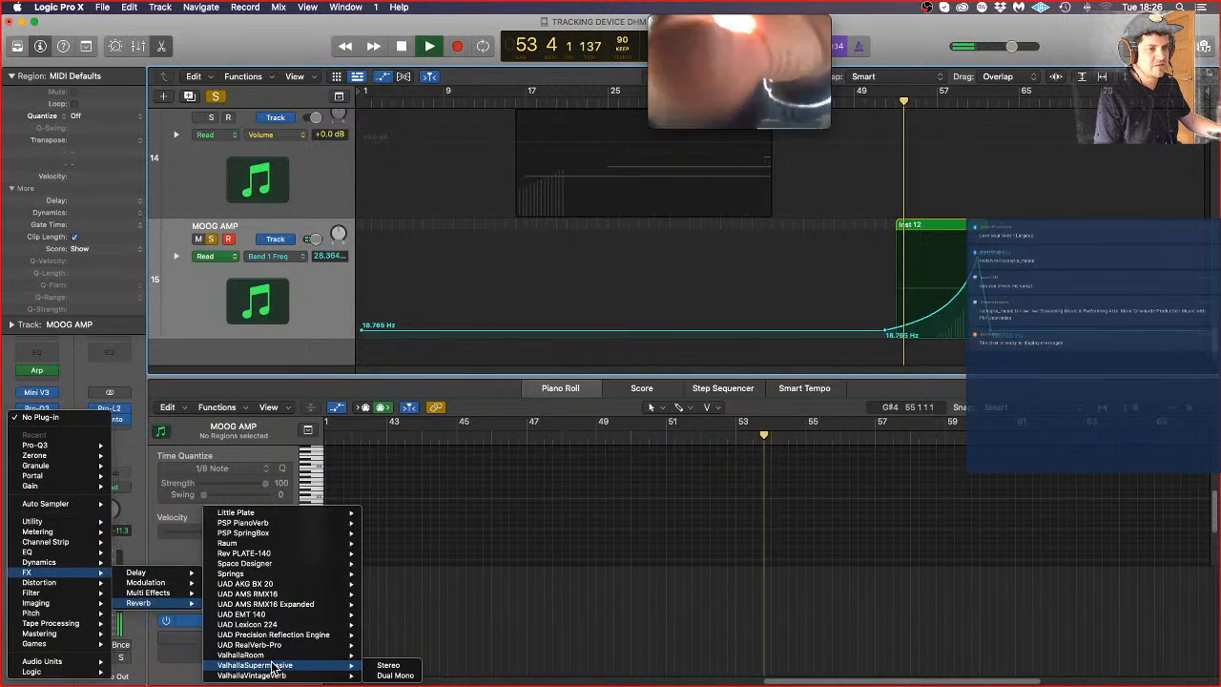
pyautogui.click(383, 665)
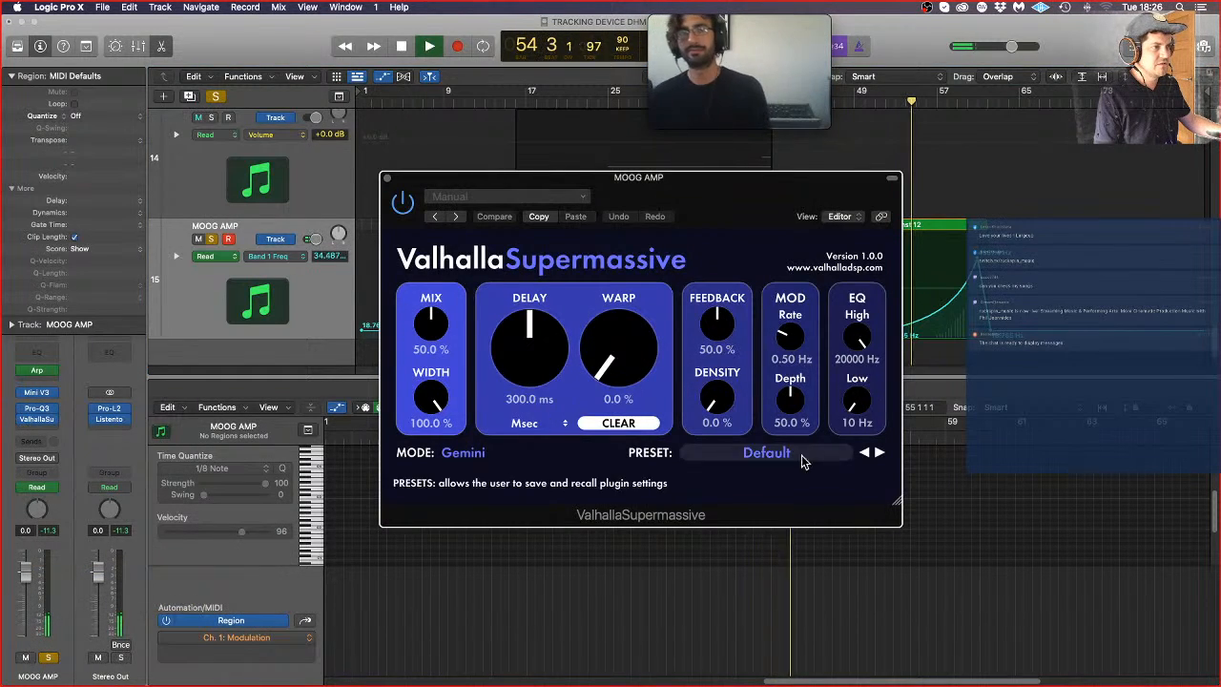
# Step: Audition ValhallaSupermassive's SFX Pulsars presets The Void, SixteenthNoteSentry and Pulse Synth
pyautogui.click(766, 452)
pyautogui.moveTo(772, 597)
pyautogui.moveTo(882, 594)
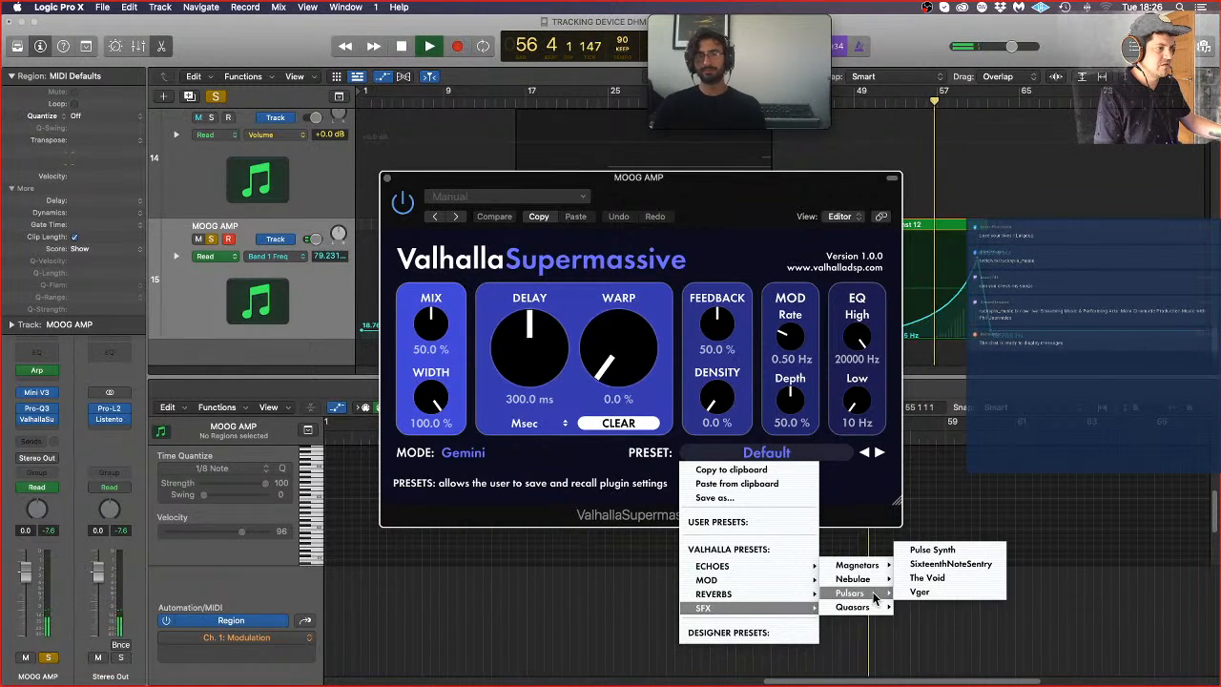
pyautogui.click(937, 576)
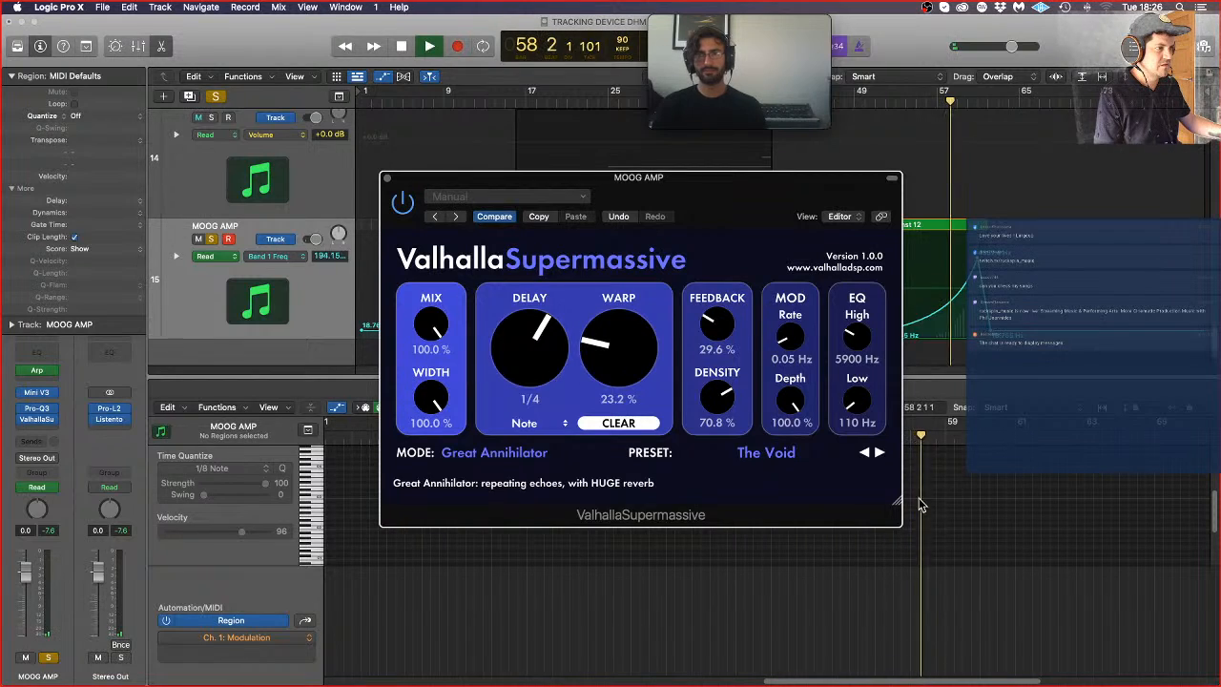
pyautogui.click(867, 454)
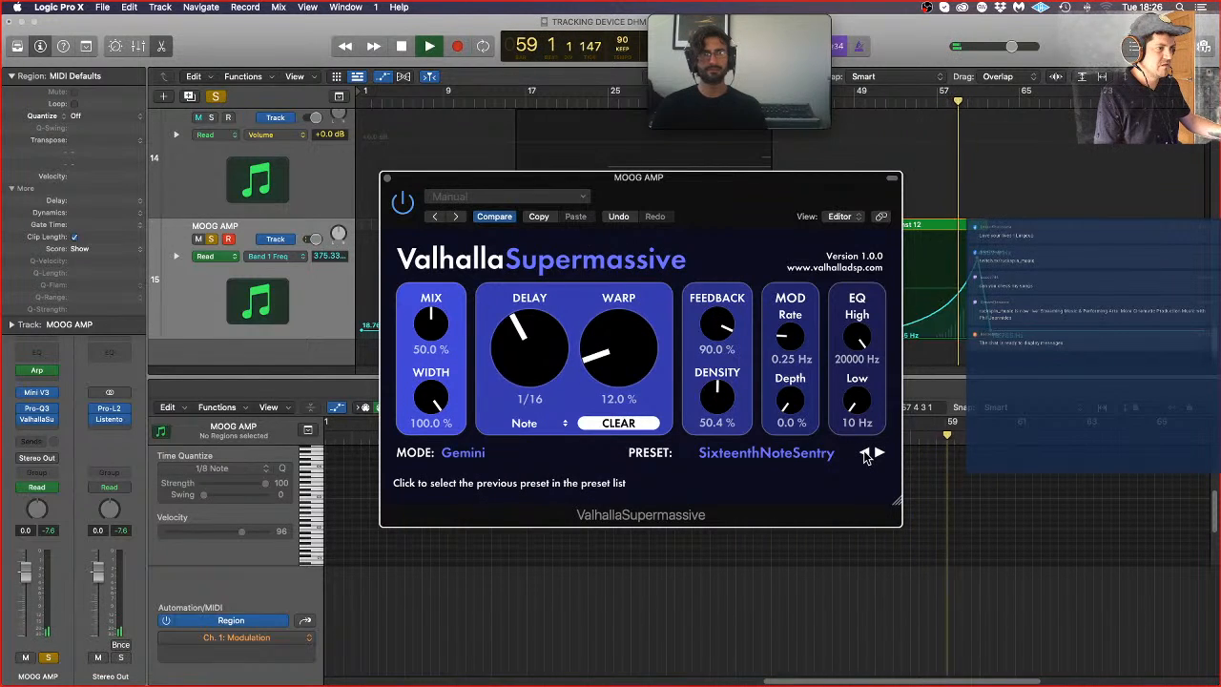
pyautogui.click(866, 456)
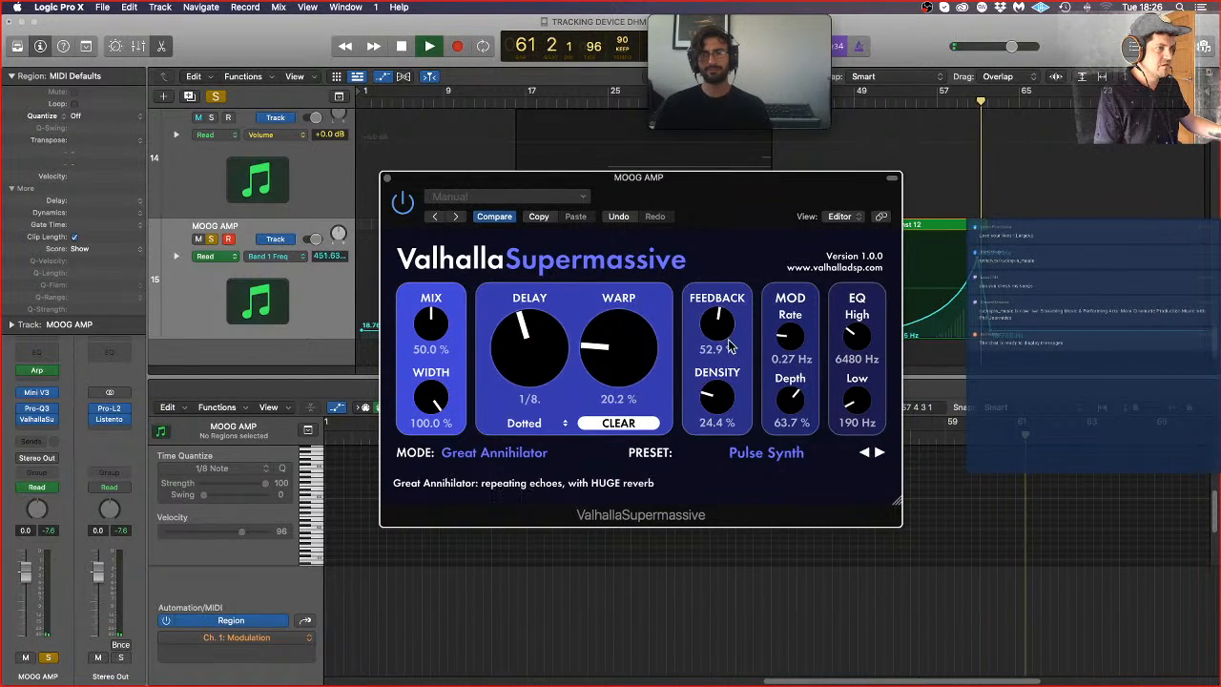
# Step: Load the Z-Massive reverb preset SpaceIsThePlace, set its mix to 0% and close the plug-in window
pyautogui.click(775, 454)
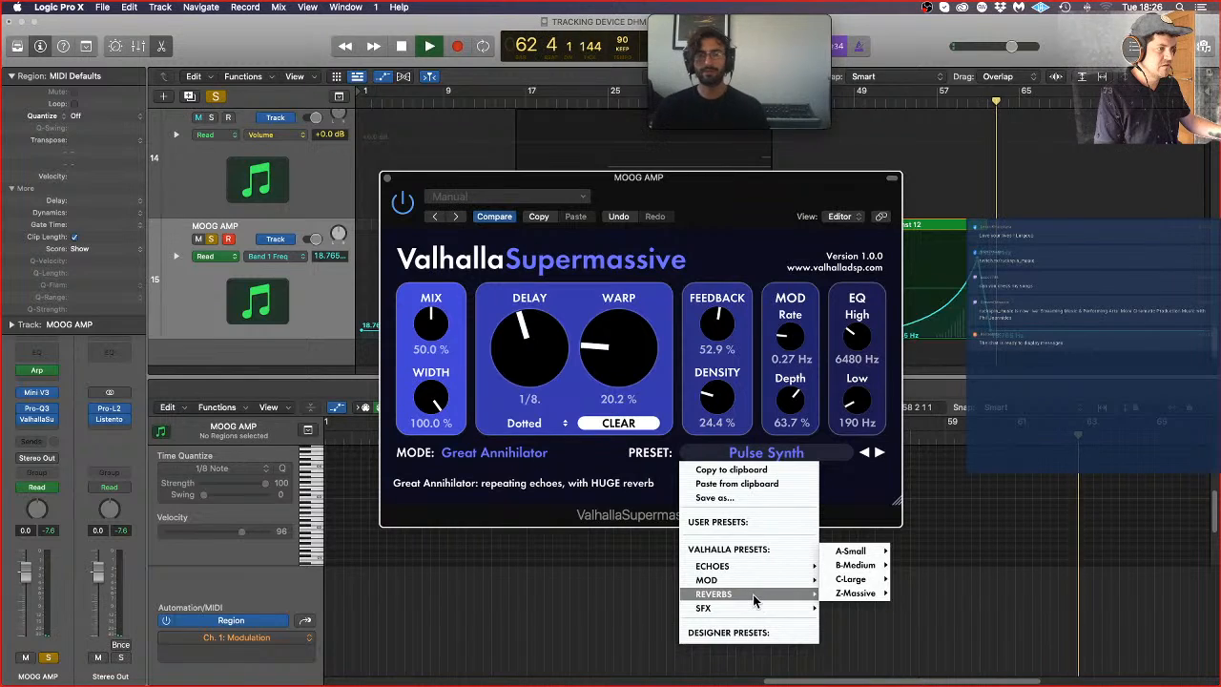
pyautogui.moveTo(886, 597)
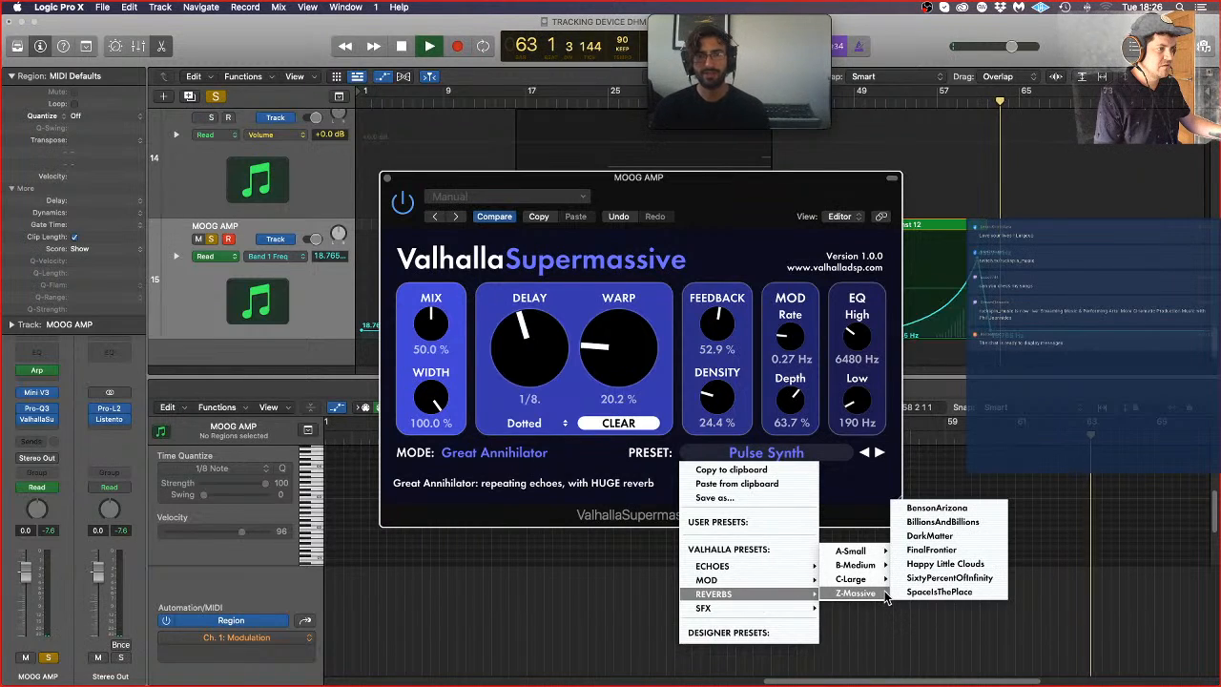
pyautogui.click(944, 600)
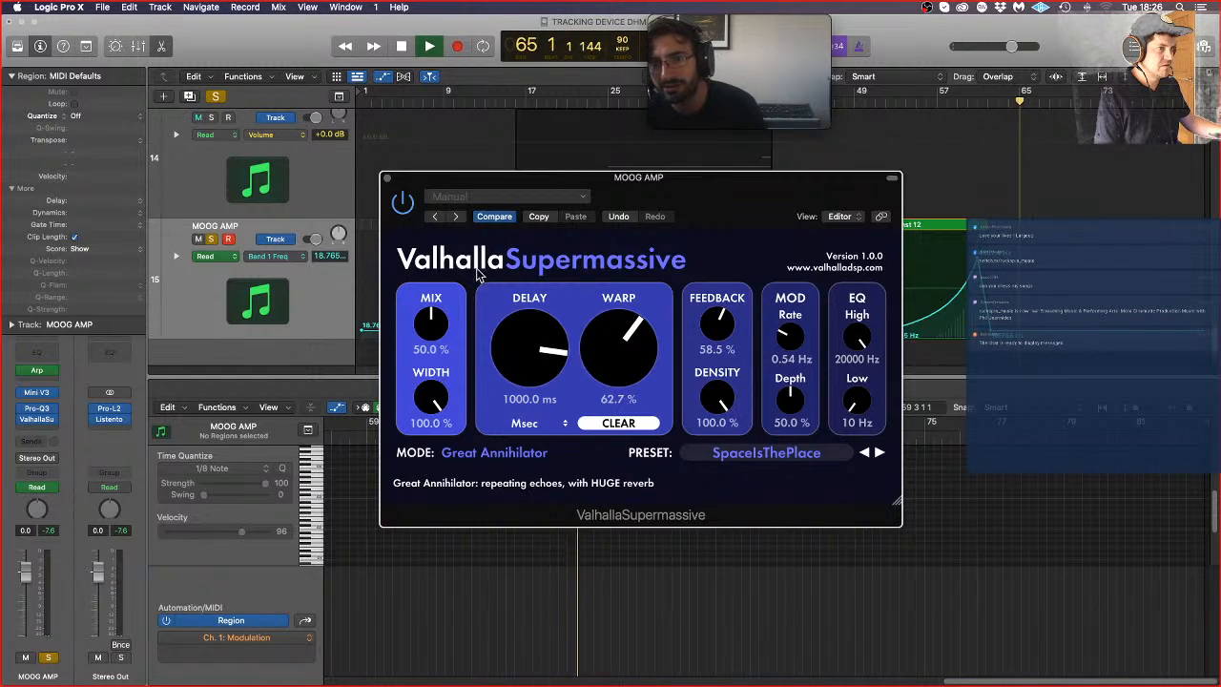
pyautogui.moveTo(437, 321); pyautogui.dragTo(469, 536)
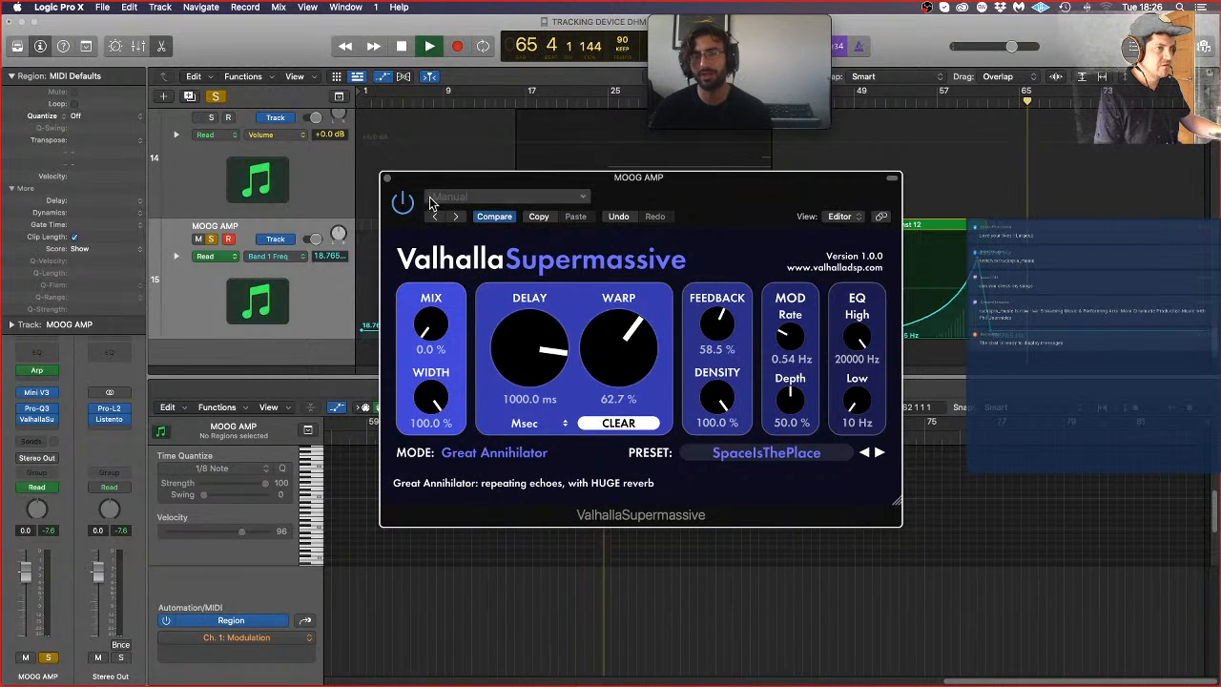
pyautogui.click(385, 179)
# Step: Automate ValhallaSupermassive's Mix on MOOG AMP, keeping it at 0 early in Inst 12 and raising it to about 0.45 at the region's end
pyautogui.click(272, 256)
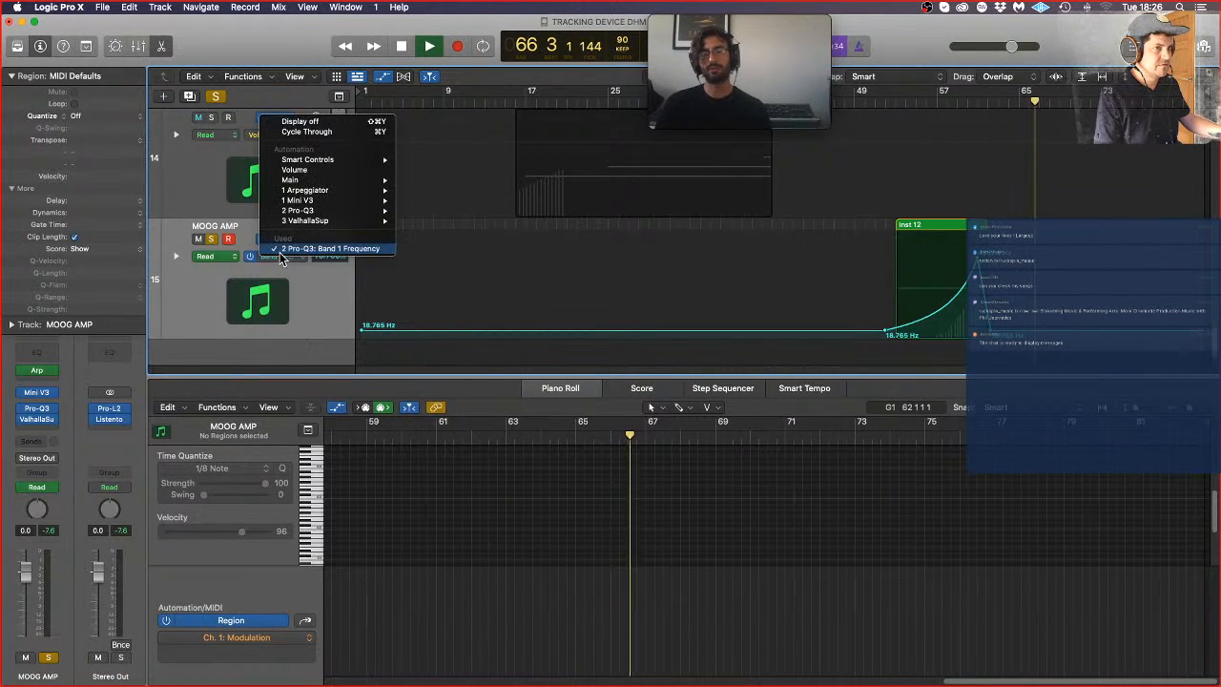
pyautogui.moveTo(329, 211)
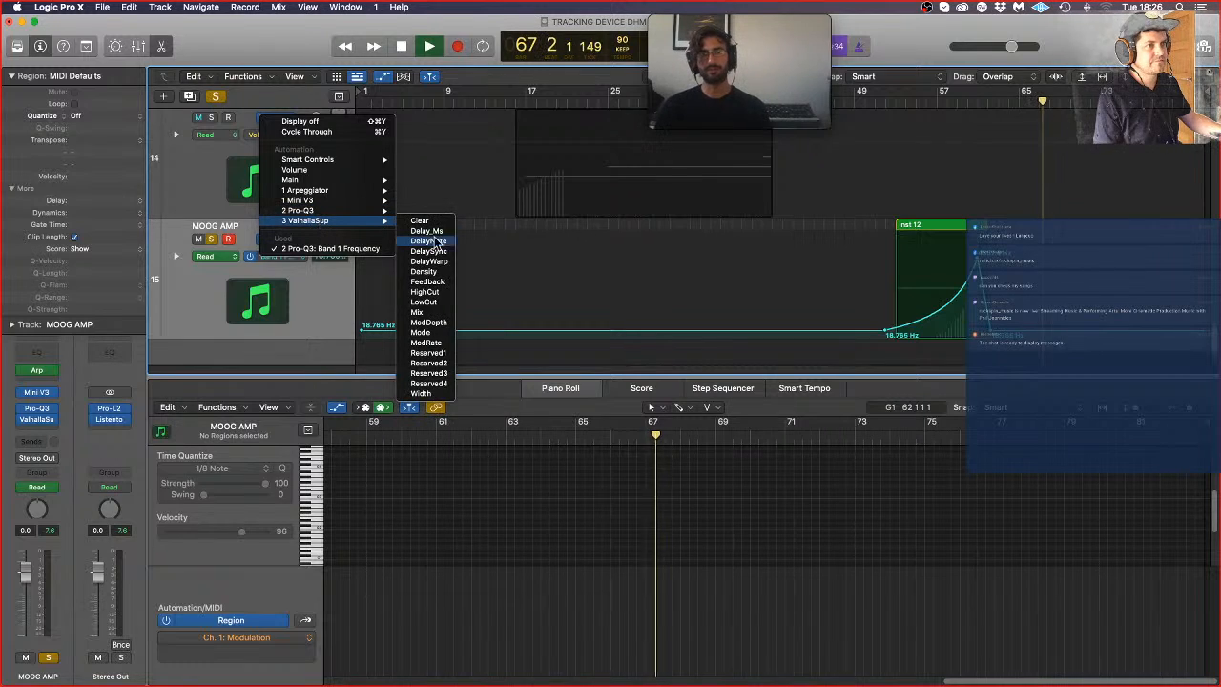
pyautogui.click(417, 312)
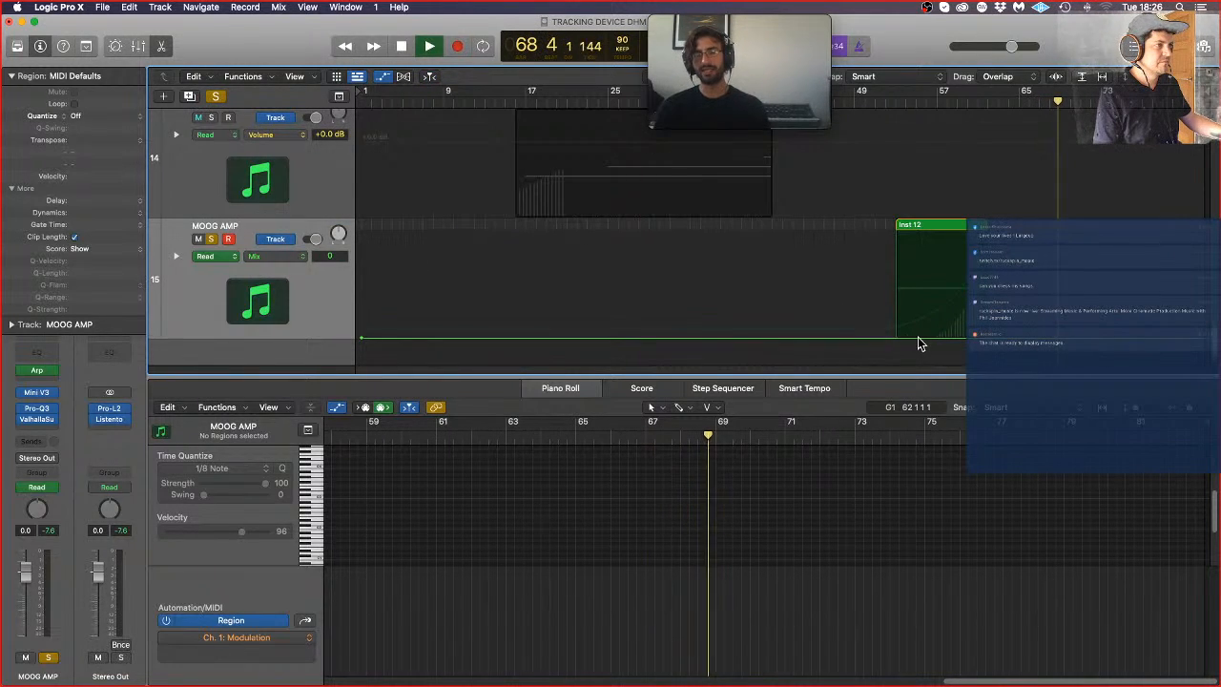
pyautogui.click(919, 338)
pyautogui.click(953, 338)
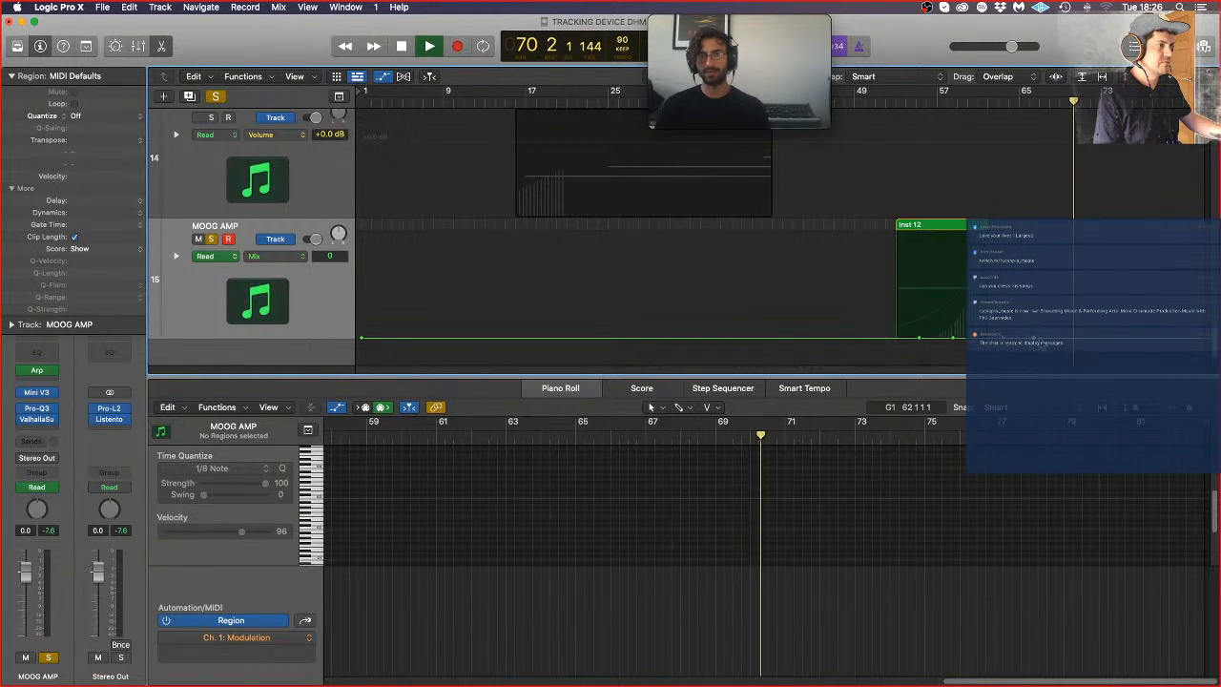
pyautogui.moveTo(1016, 340); pyautogui.dragTo(980, 290)
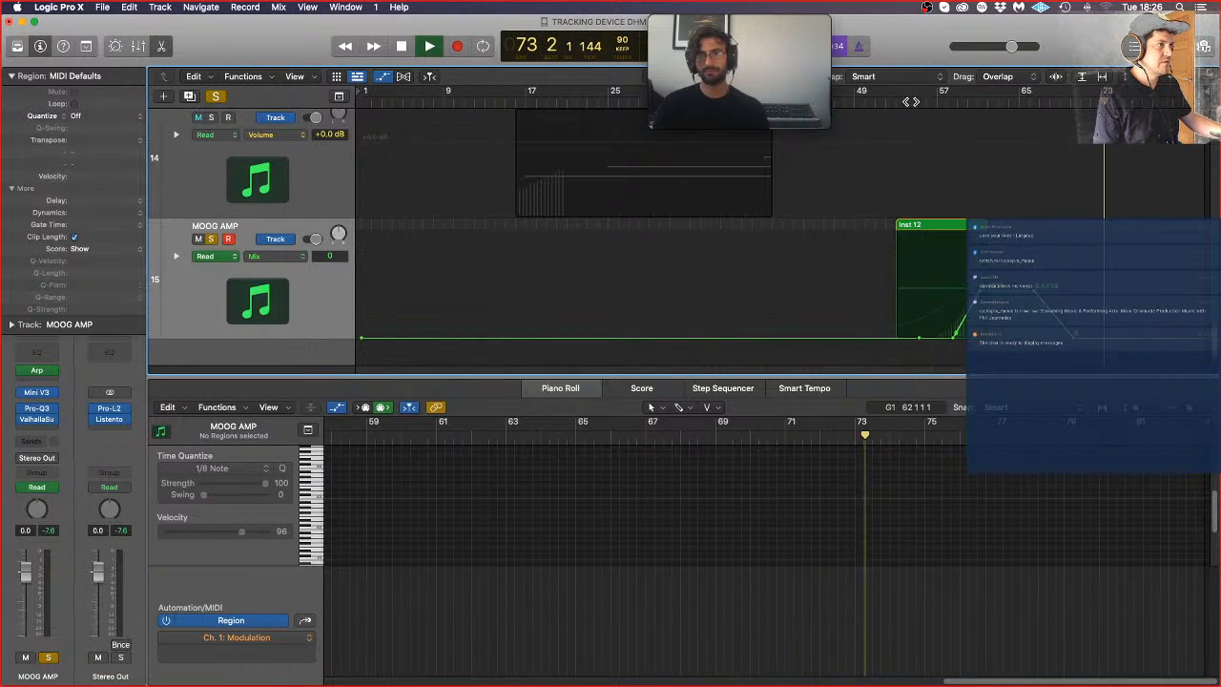
# Step: Automate ValhallaSupermassive's DelayWarp with a slight rise around the end of Inst 12 and move the start of the rise later in the region
pyautogui.click(279, 256)
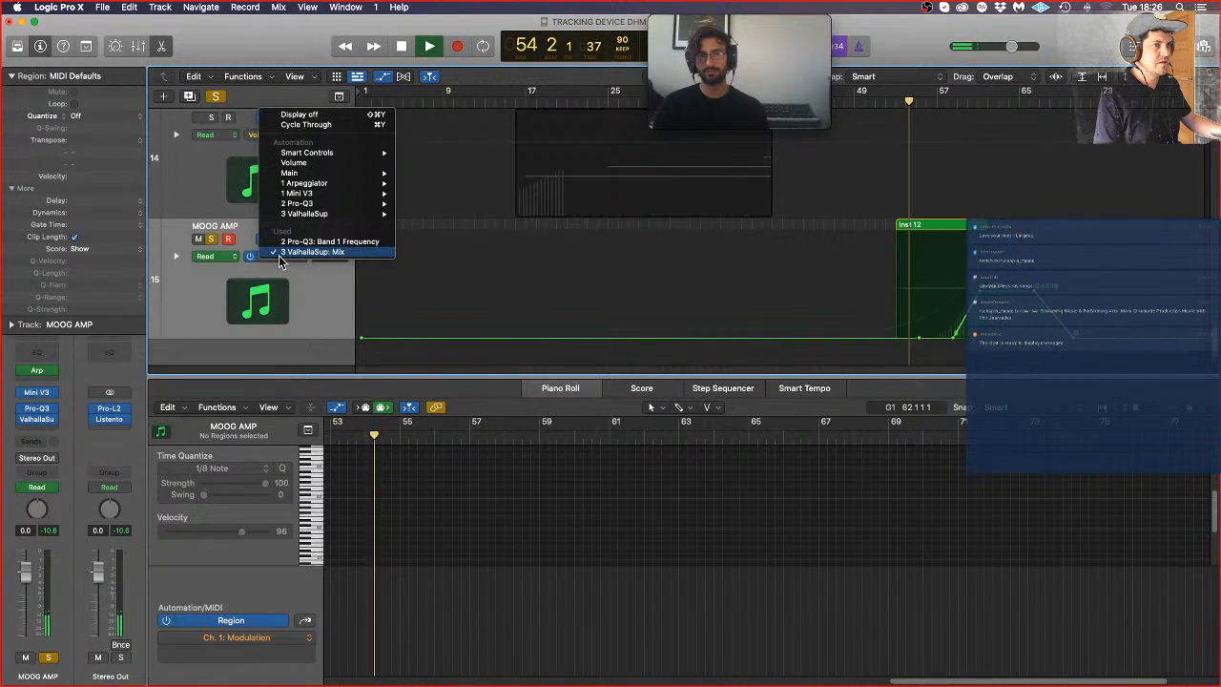
pyautogui.moveTo(330, 194)
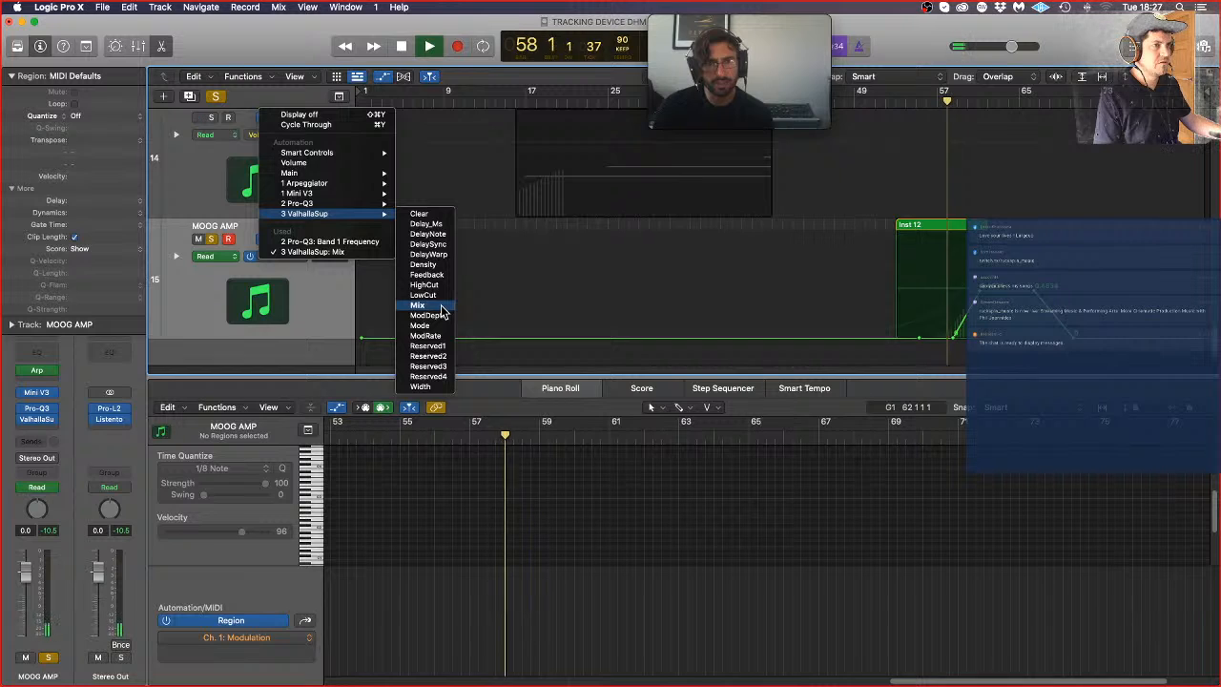
pyautogui.click(448, 255)
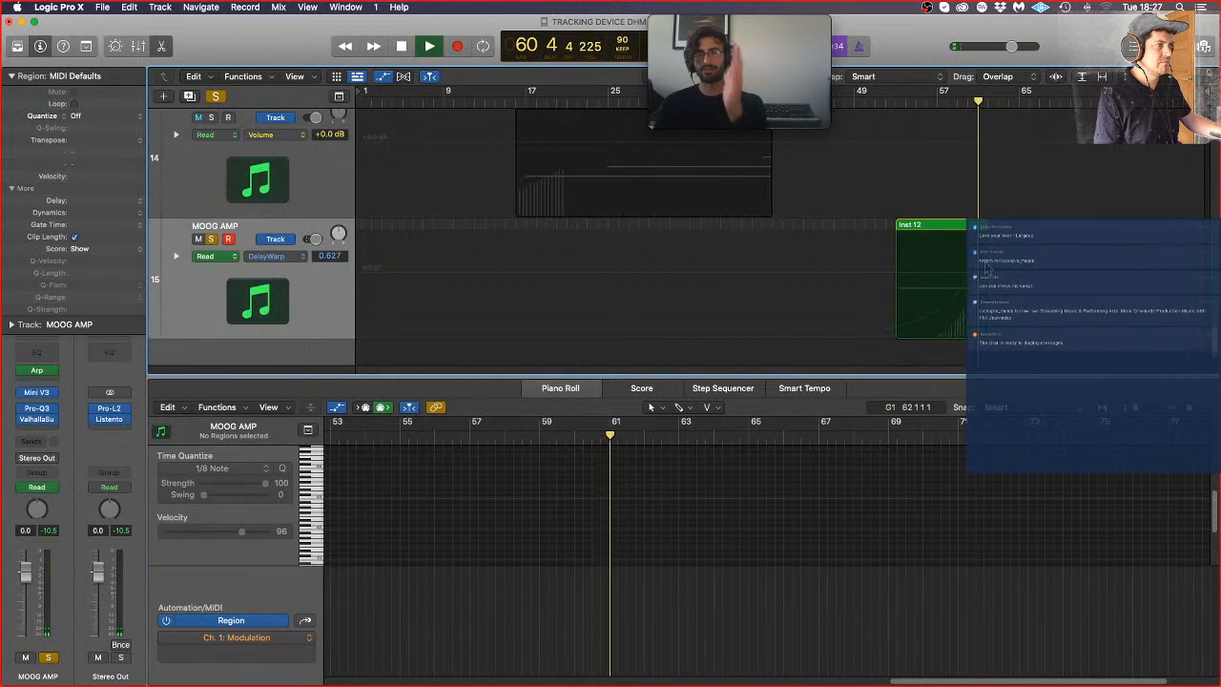
pyautogui.click(980, 295)
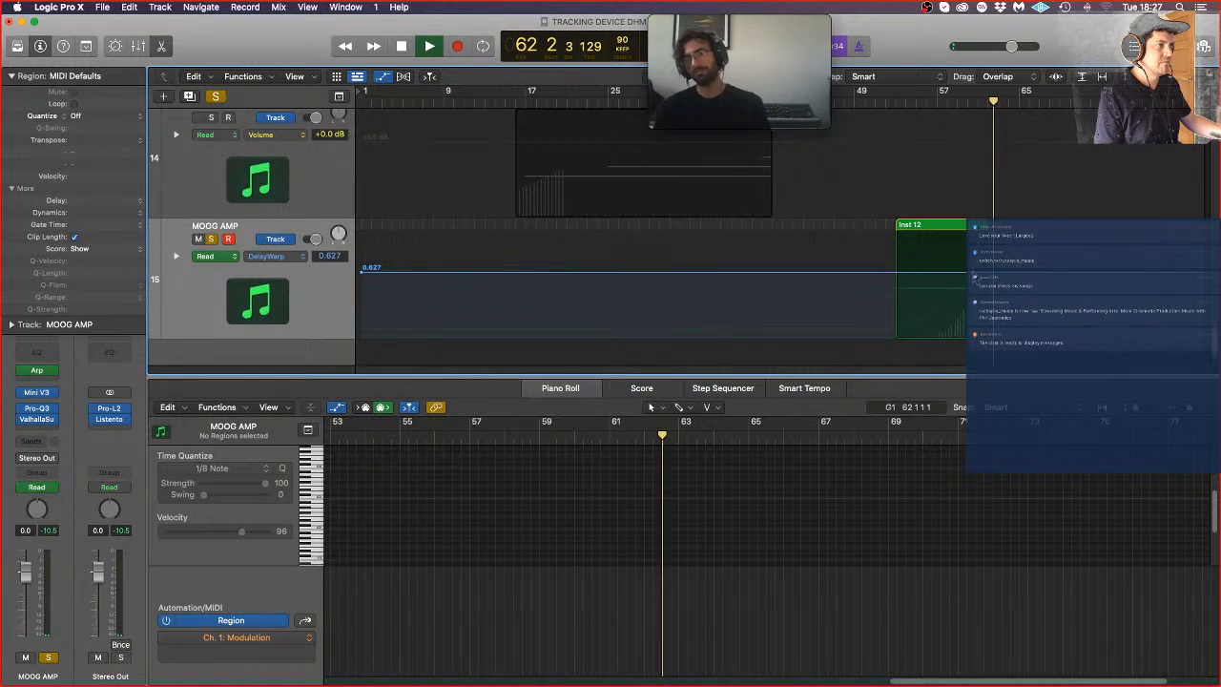
pyautogui.click(923, 275)
pyautogui.moveTo(1050, 281); pyautogui.dragTo(1050, 275)
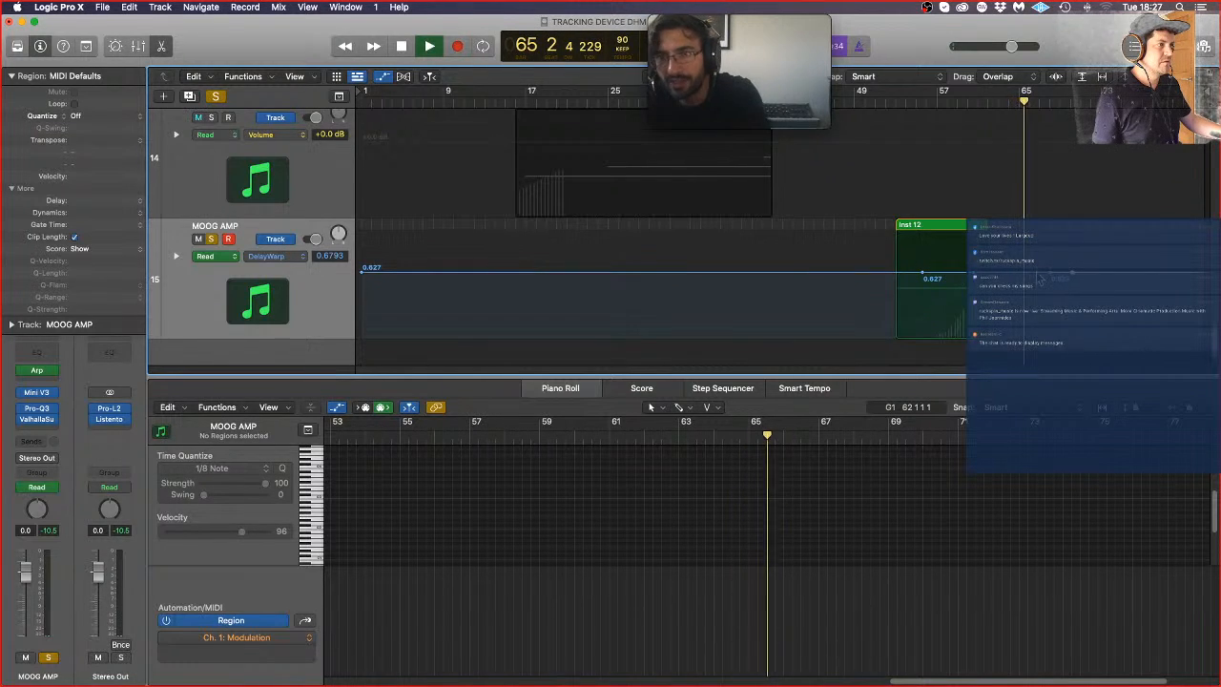
pyautogui.moveTo(1041, 279); pyautogui.dragTo(1039, 271)
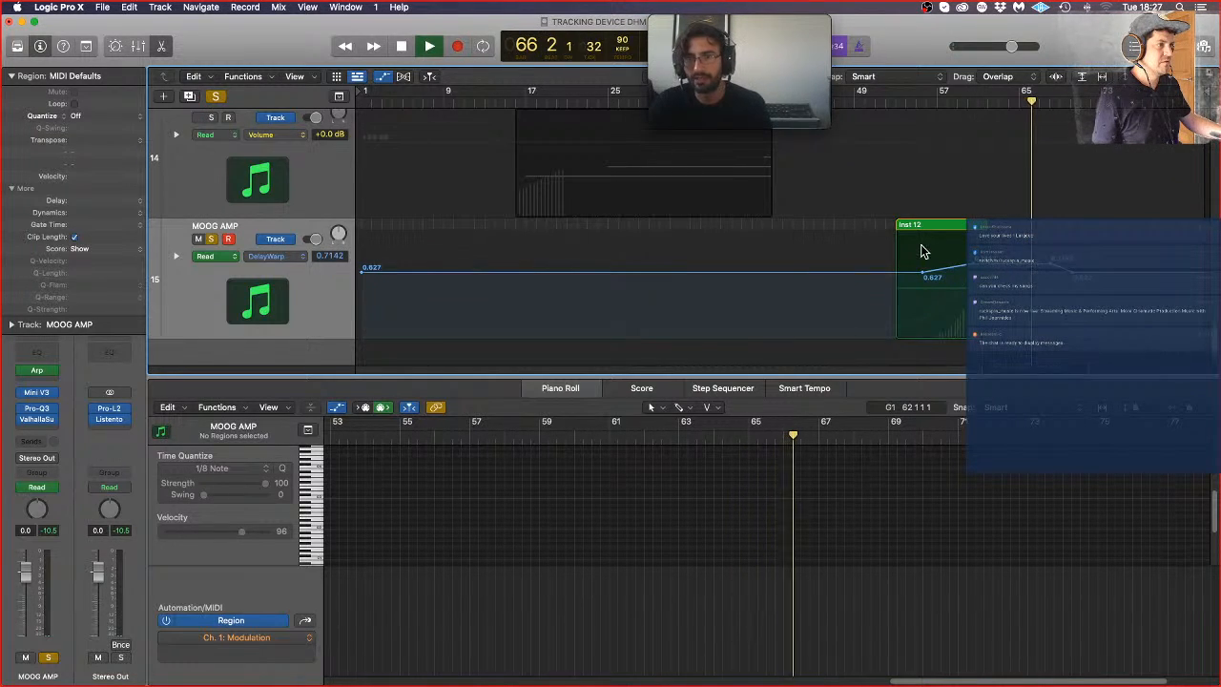
pyautogui.moveTo(1002, 269); pyautogui.dragTo(1001, 274)
pyautogui.moveTo(922, 272); pyautogui.dragTo(977, 269)
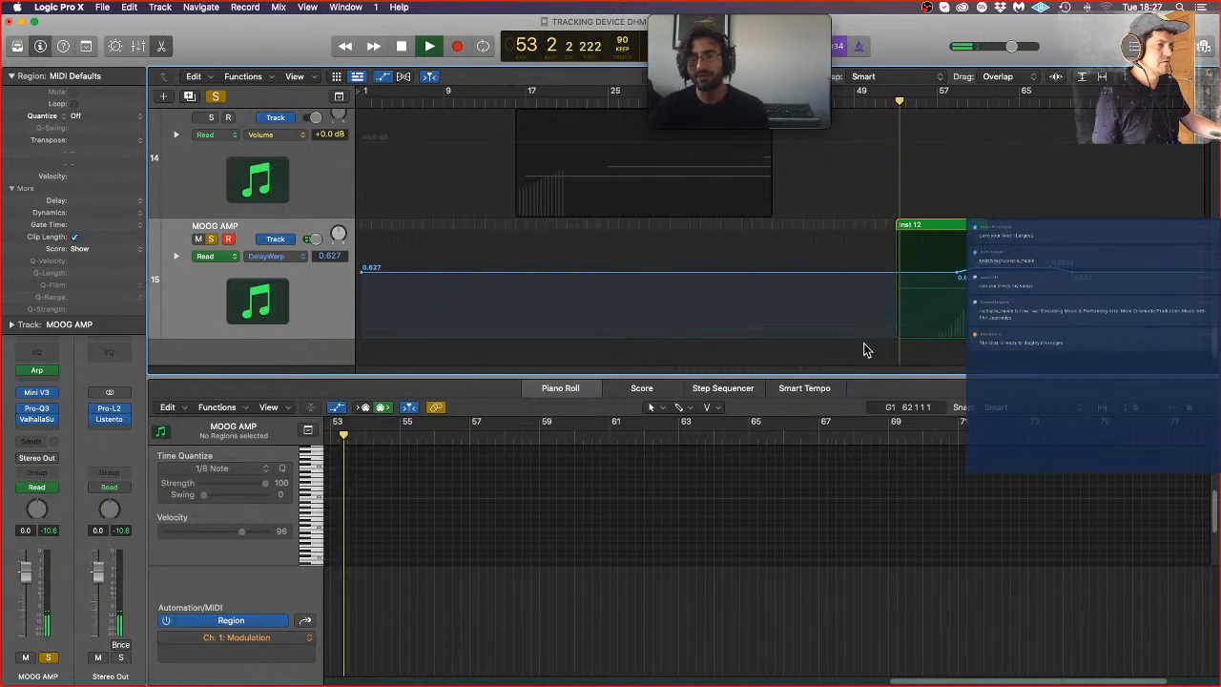
# Step: In the ValhallaSupermassive Mix automation, raise the point before the steep ramp to about 0.06 and move the preceding zero point to Inst 12's start
pyautogui.click(283, 259)
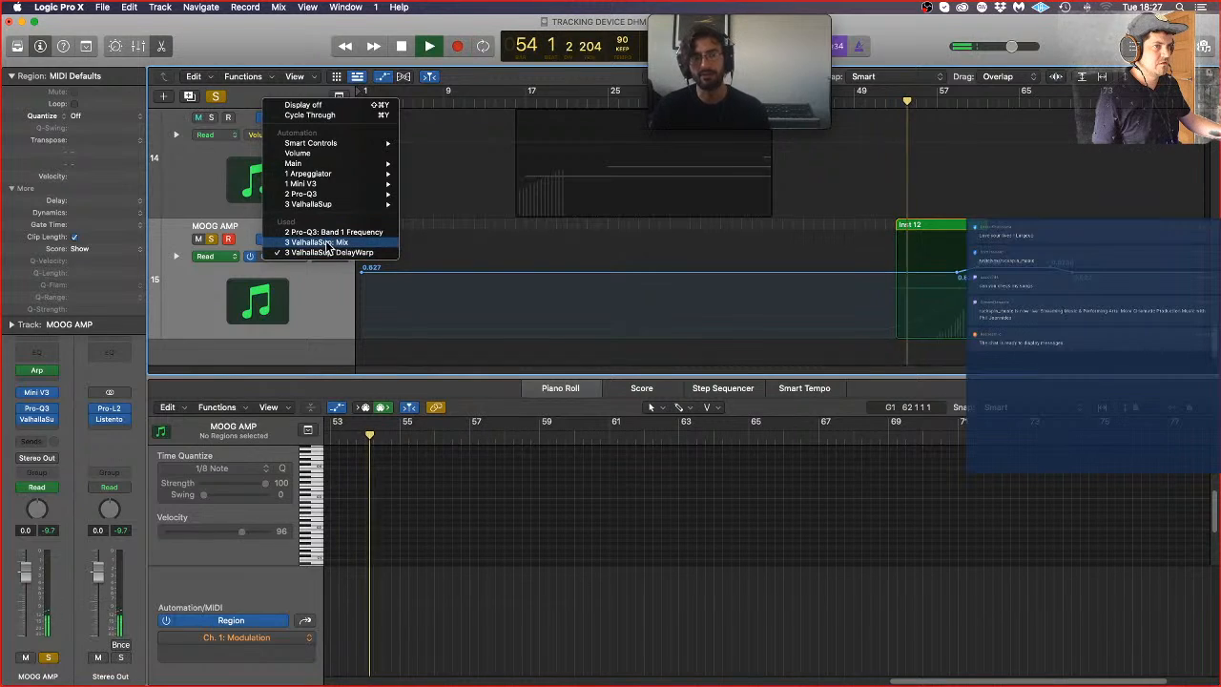
pyautogui.click(381, 256)
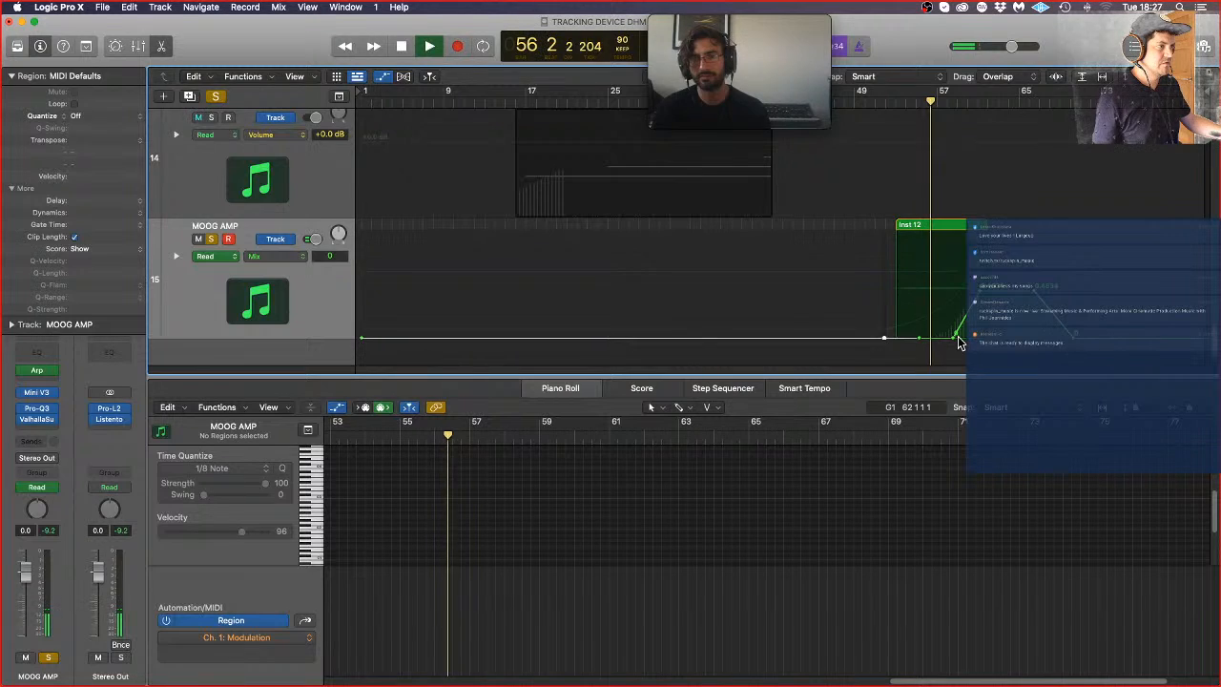
pyautogui.moveTo(954, 339); pyautogui.dragTo(954, 331)
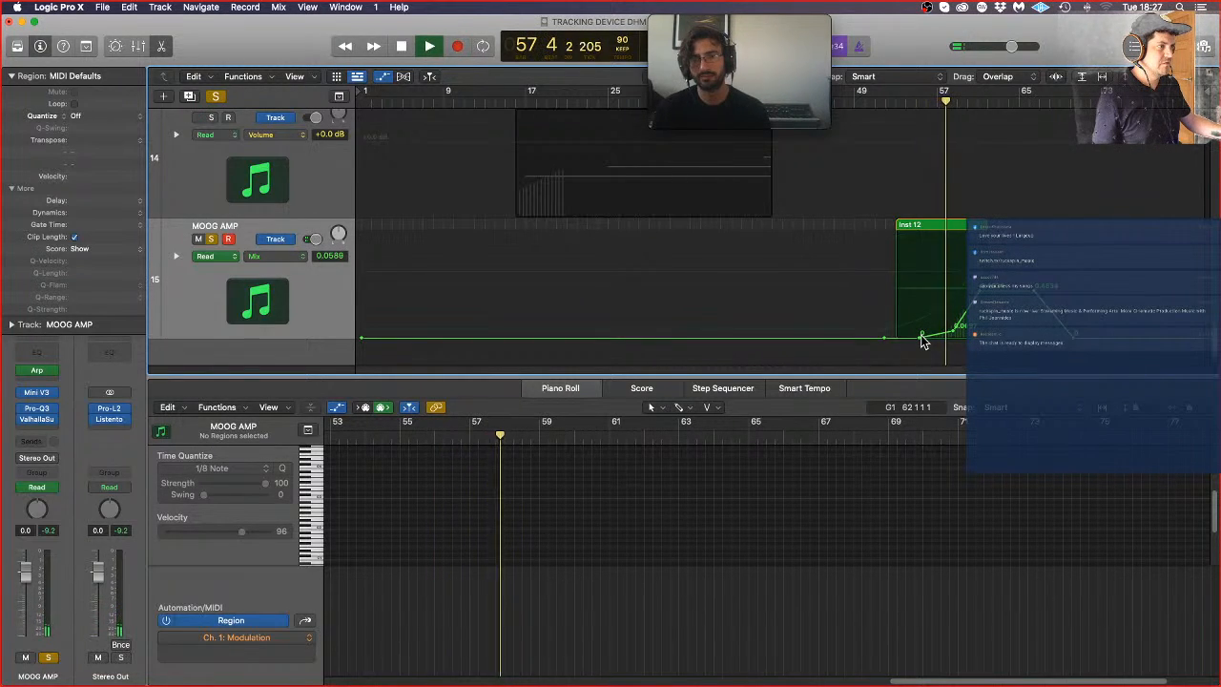
pyautogui.moveTo(923, 338); pyautogui.dragTo(897, 340)
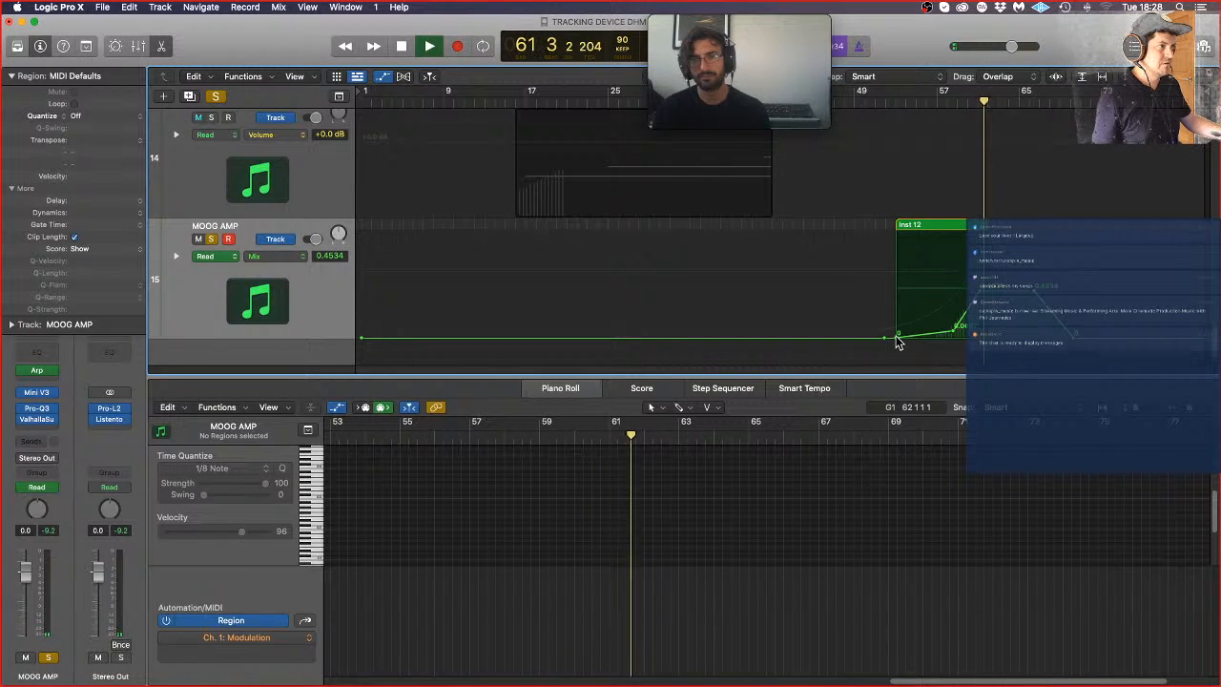
# Step: Reshape MOOG AMP's DelayWarp automation to hold 0.4991, then curve up from within Inst 12 to 1, and play it back
pyautogui.click(291, 256)
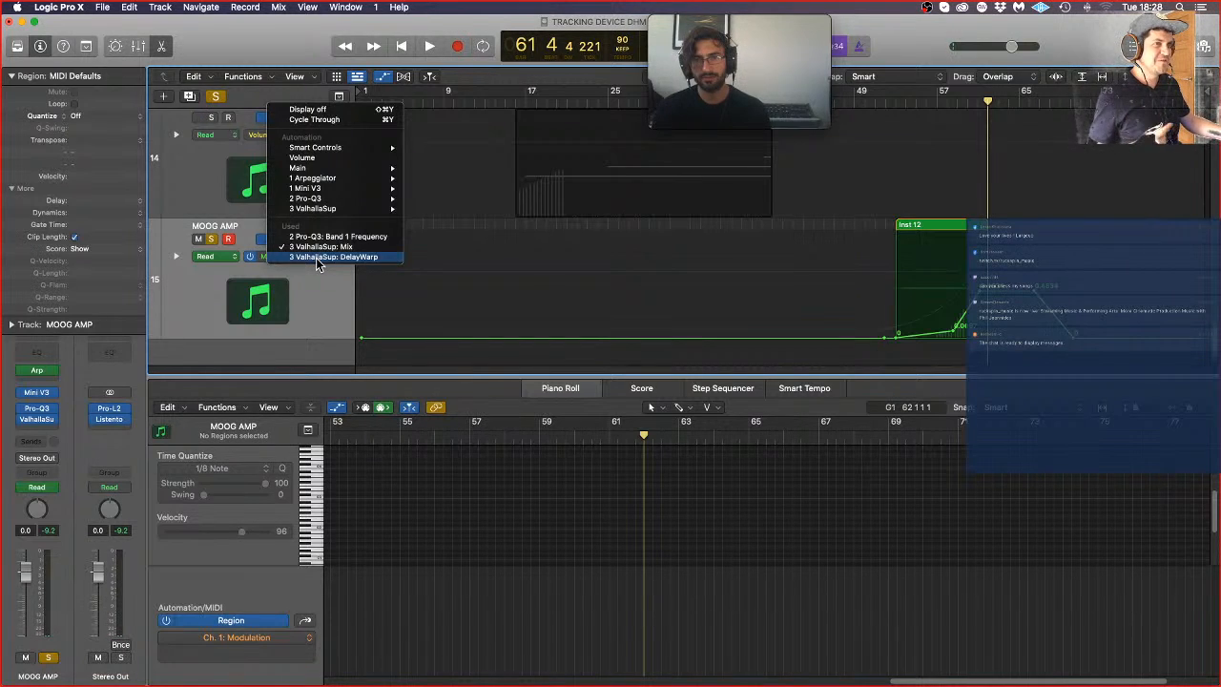
pyautogui.click(319, 257)
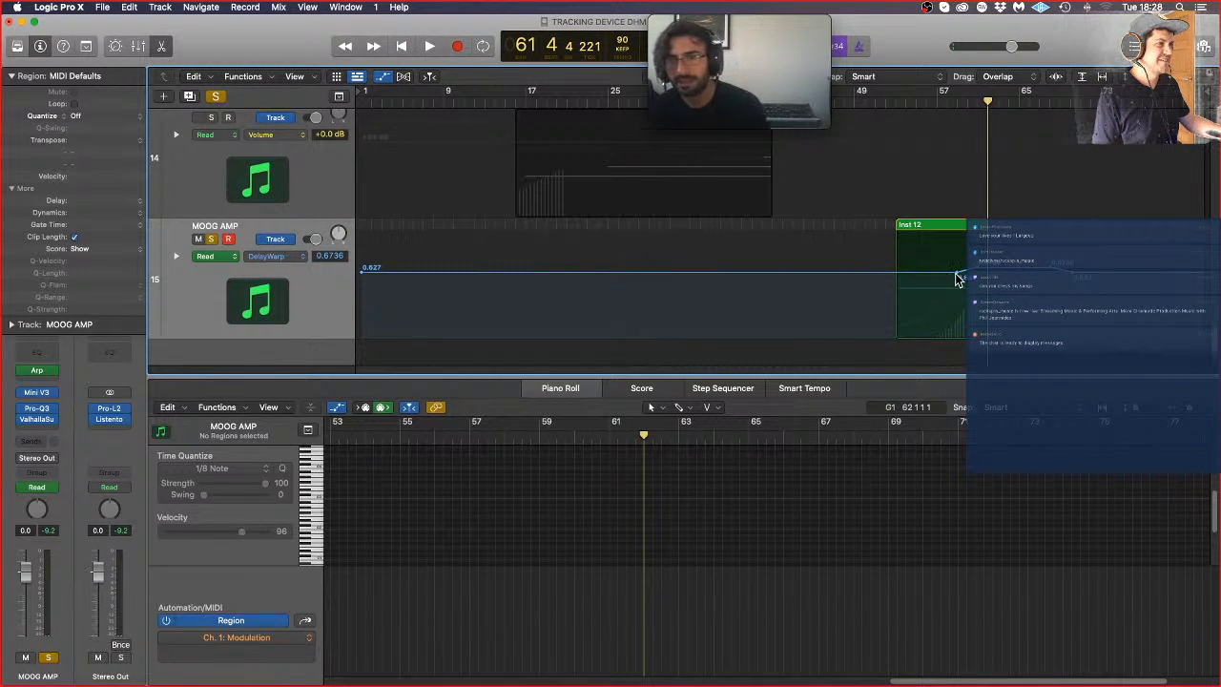
pyautogui.moveTo(921, 278); pyautogui.dragTo(973, 225)
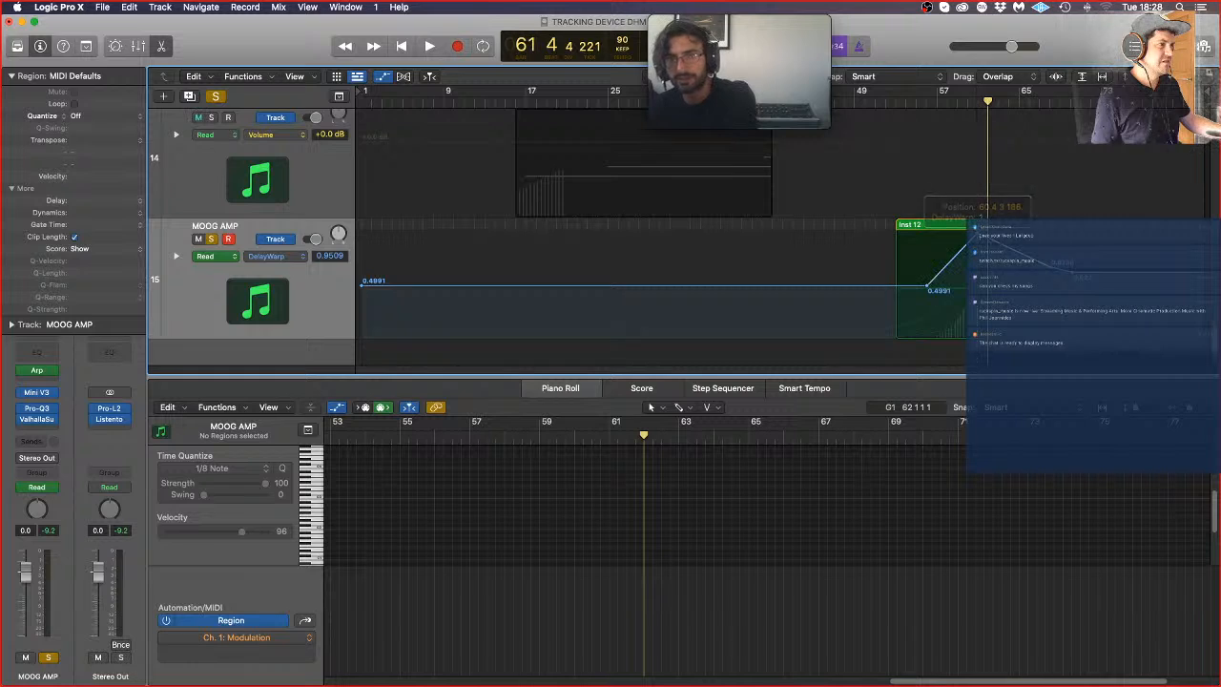
pyautogui.moveTo(1050, 260); pyautogui.dragTo(1050, 229)
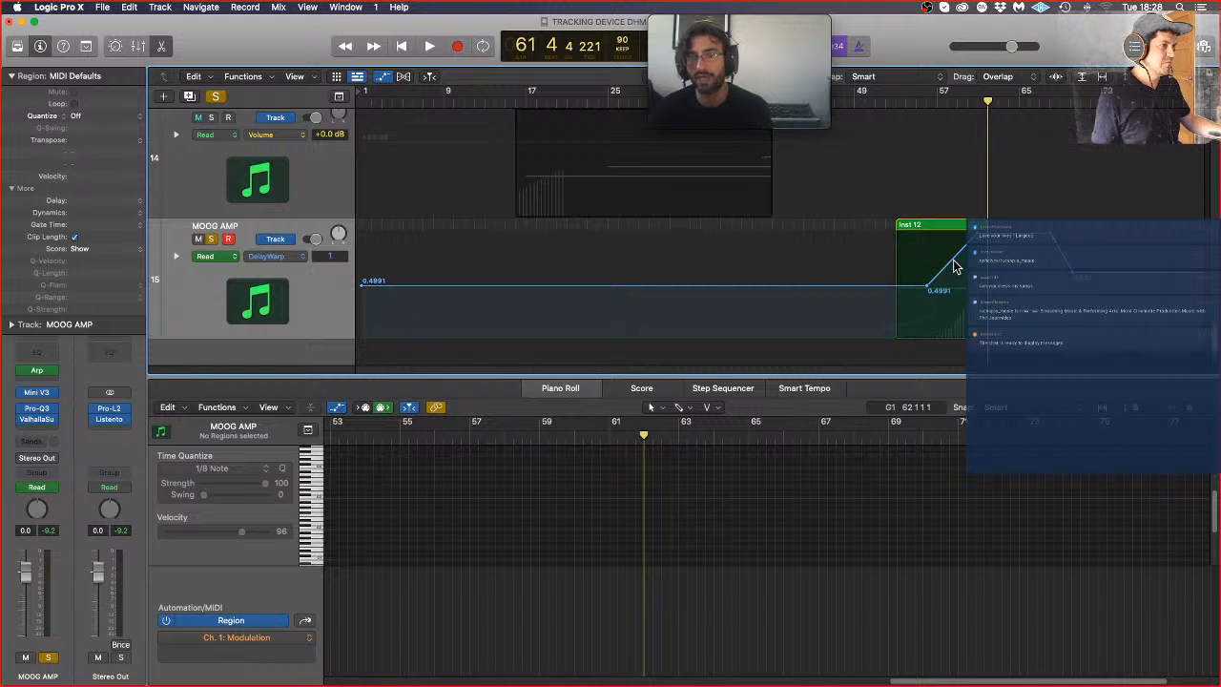
pyautogui.moveTo(956, 267); pyautogui.dragTo(968, 310)
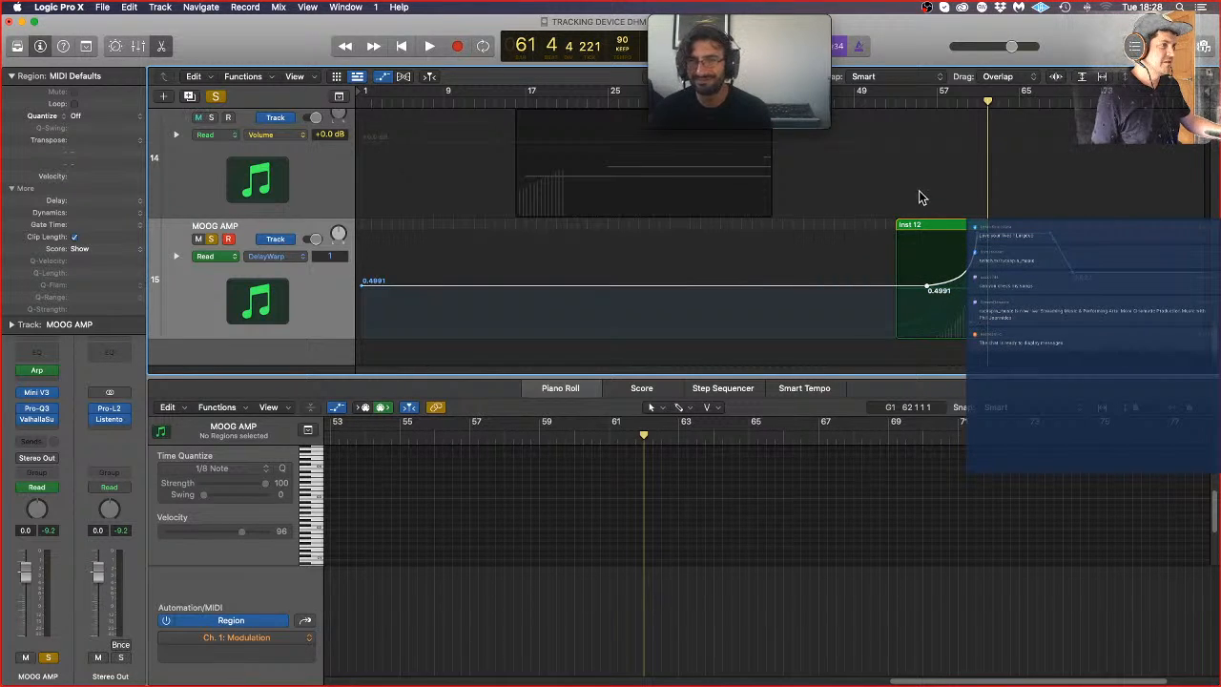
pyautogui.click(898, 112)
pyautogui.press('space')
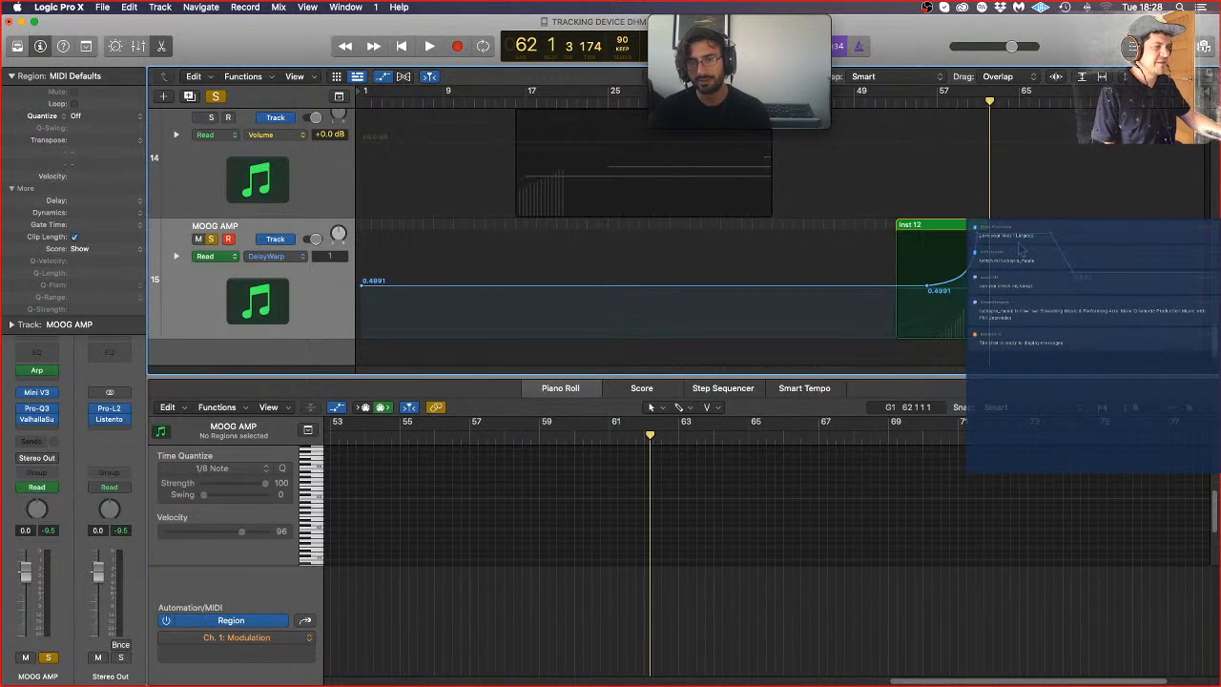
# Step: Move the start of the DelayWarp rise later in Inst 12, to about bar 59, and play from there
pyautogui.scroll(-1, 1019, 226)
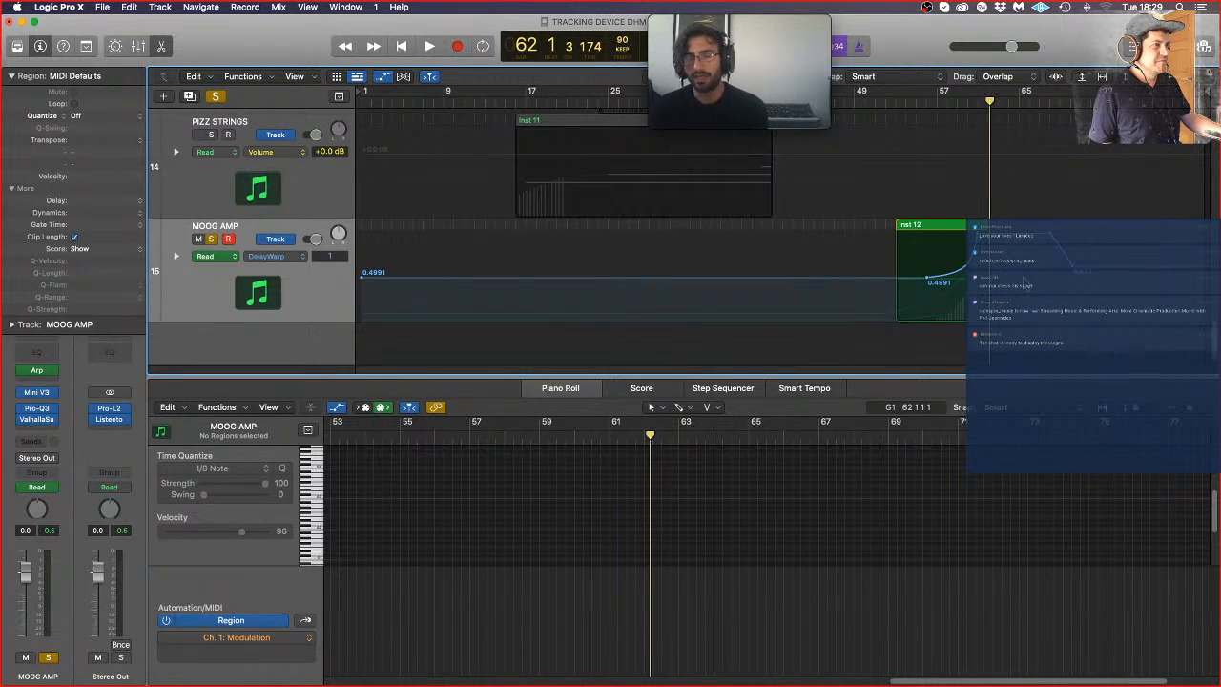
pyautogui.moveTo(927, 279); pyautogui.dragTo(958, 279)
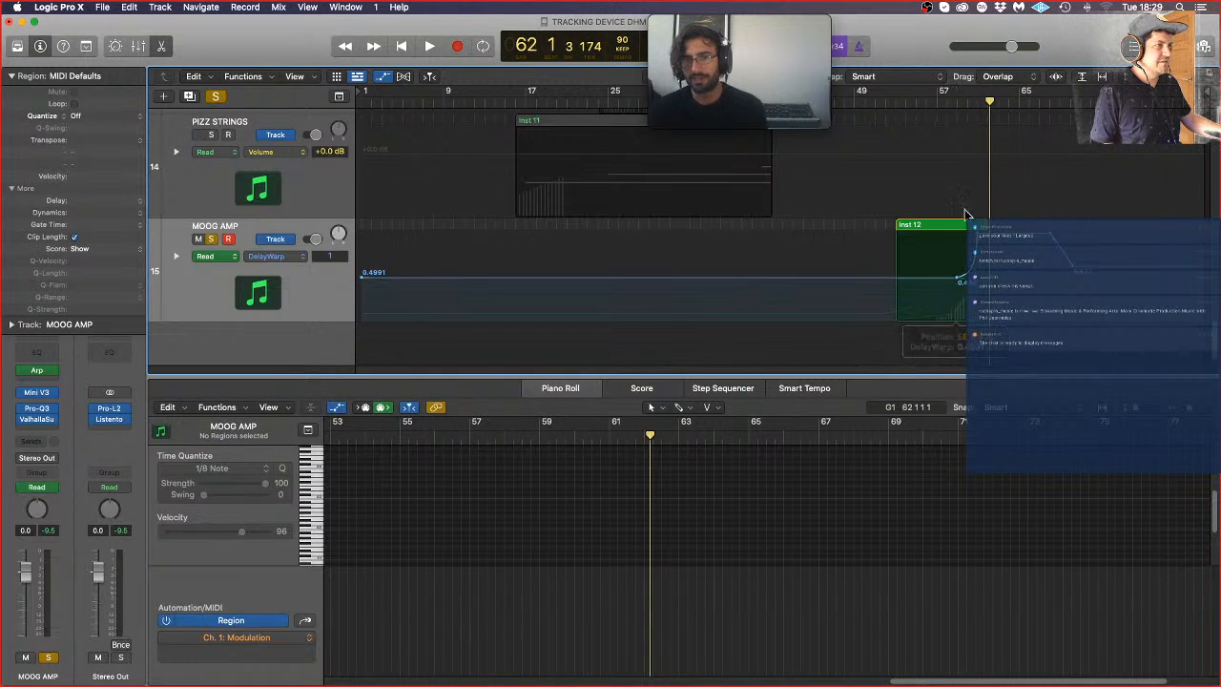
pyautogui.click(956, 103)
pyautogui.press('space')
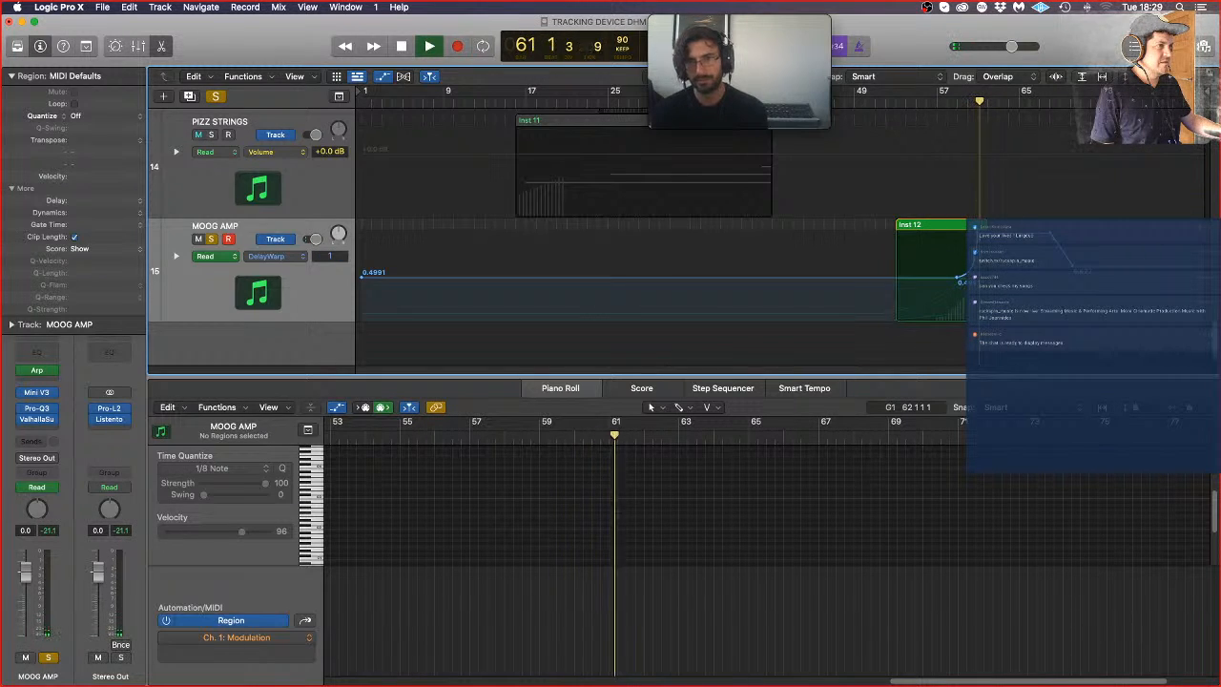
# Step: Start the DelayWarp curve from a 0.4991 point closer to Inst 12's end, just before bar 60, and play the ending back
pyautogui.press('super+Right')
pyautogui.press('super+Right')
pyautogui.press('super+Right')
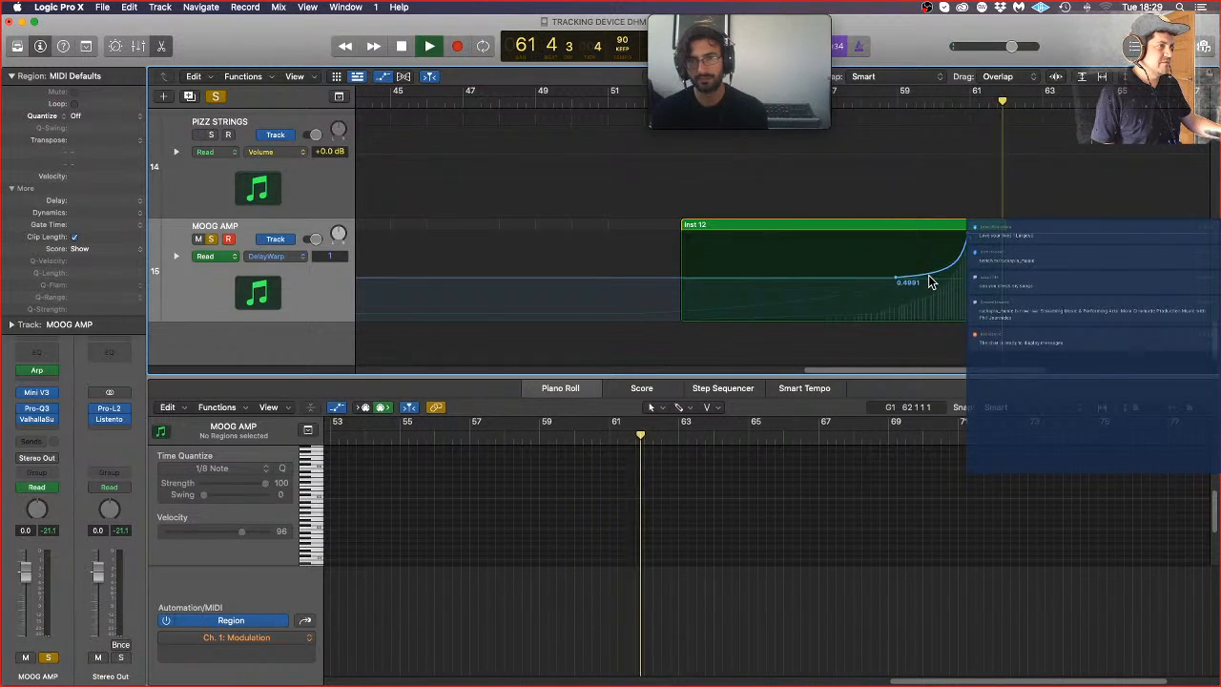
pyautogui.moveTo(943, 269)
pyautogui.mouseDown()
pyautogui.moveTo(931, 231)
pyautogui.moveTo(903, 273)
pyautogui.moveTo(878, 280)
pyautogui.moveTo(933, 279)
pyautogui.mouseUp()
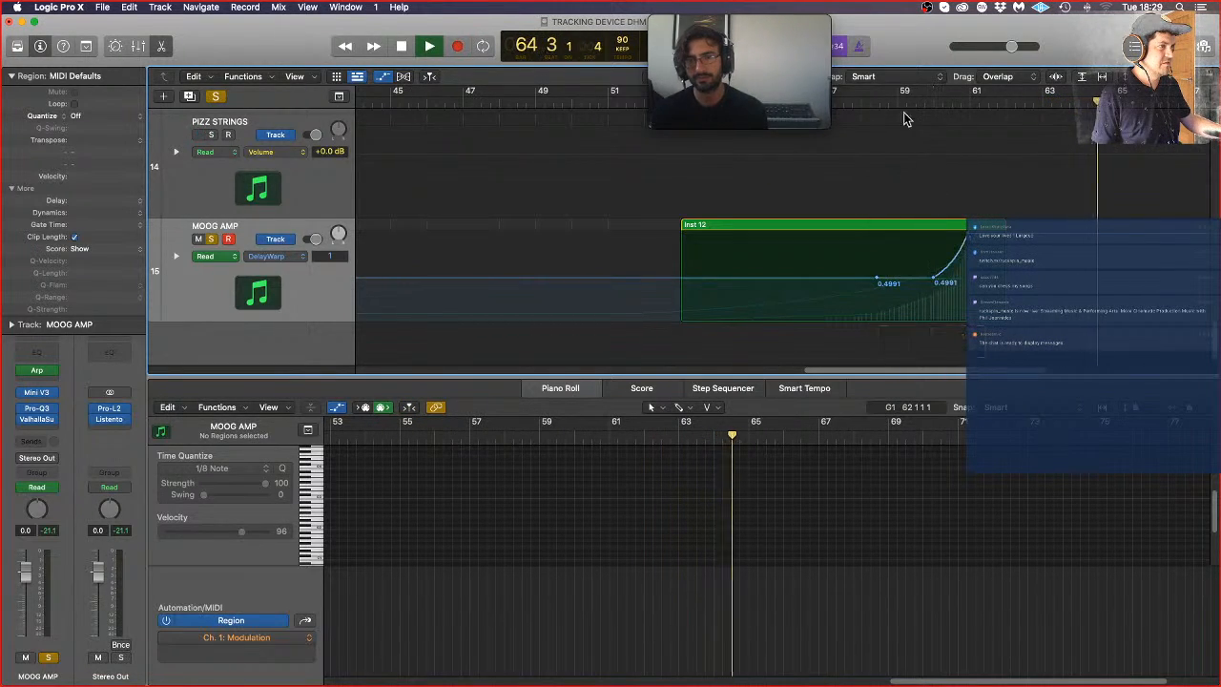
pyautogui.click(842, 100)
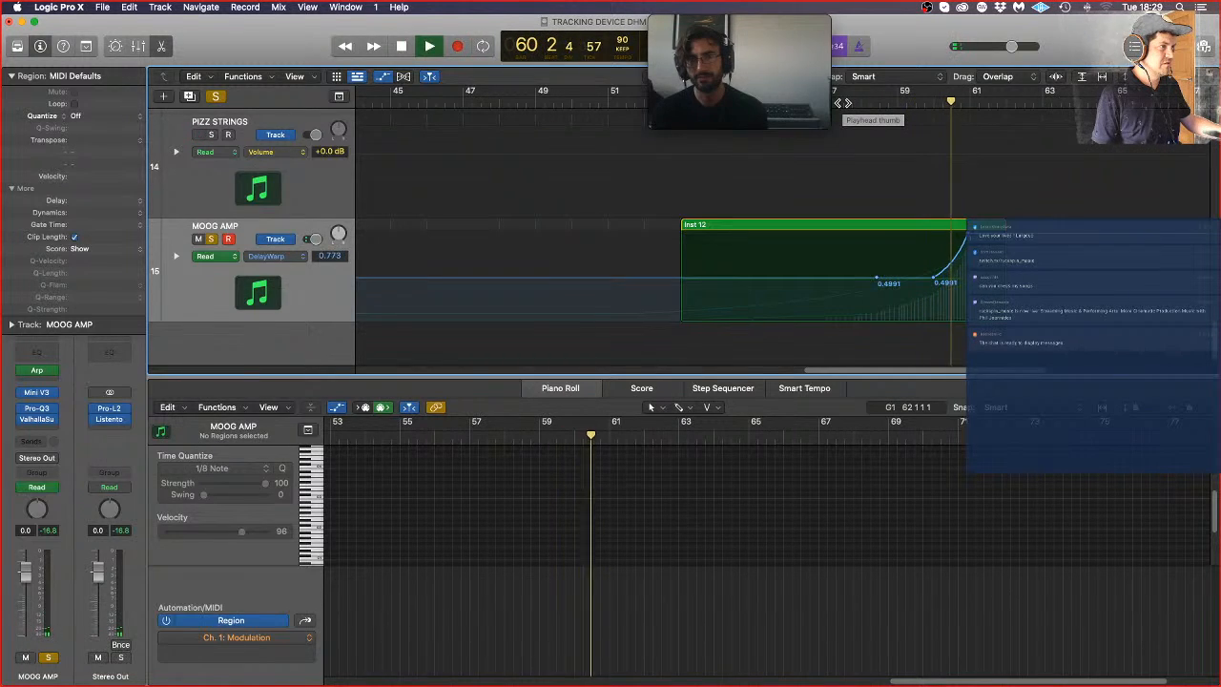
pyautogui.press('space')
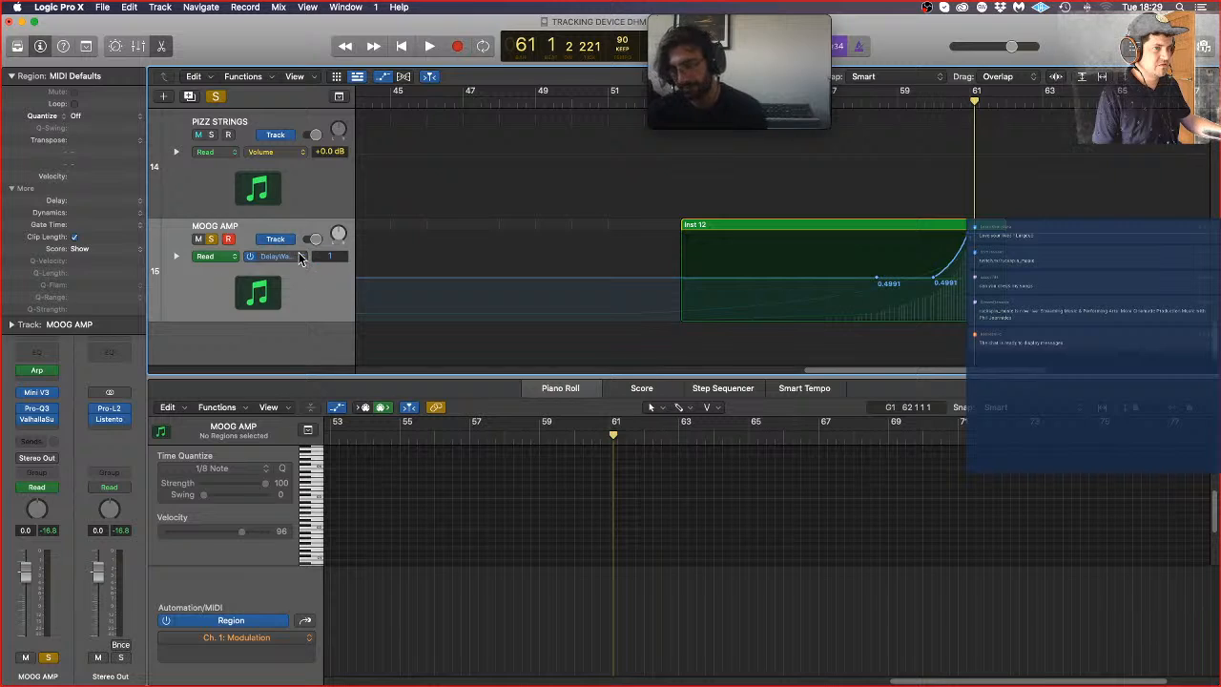
# Step: Unsolo MOOG AMP and remove the extra 0.4991 DelayWarp point ahead of the rise
pyautogui.click(212, 239)
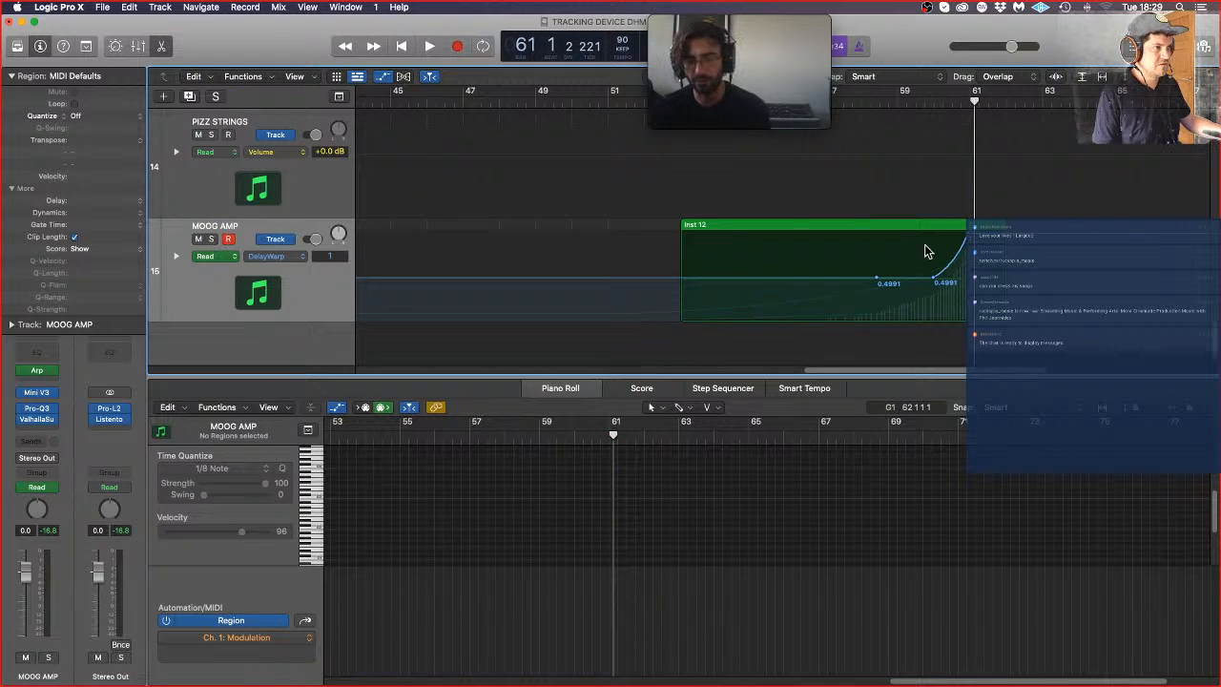
pyautogui.press('super+Up')
pyautogui.press('super+Up')
pyautogui.press('super+Left')
pyautogui.press('super+Left')
pyautogui.press('super+Left')
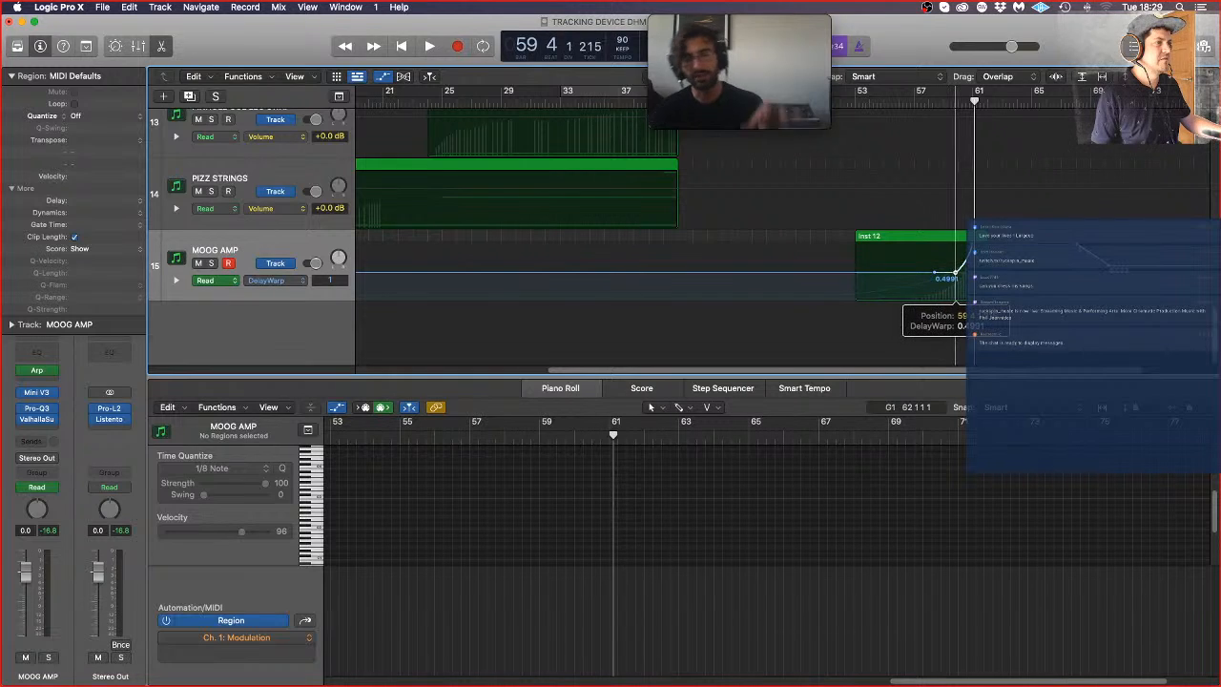
pyautogui.press('super+Left')
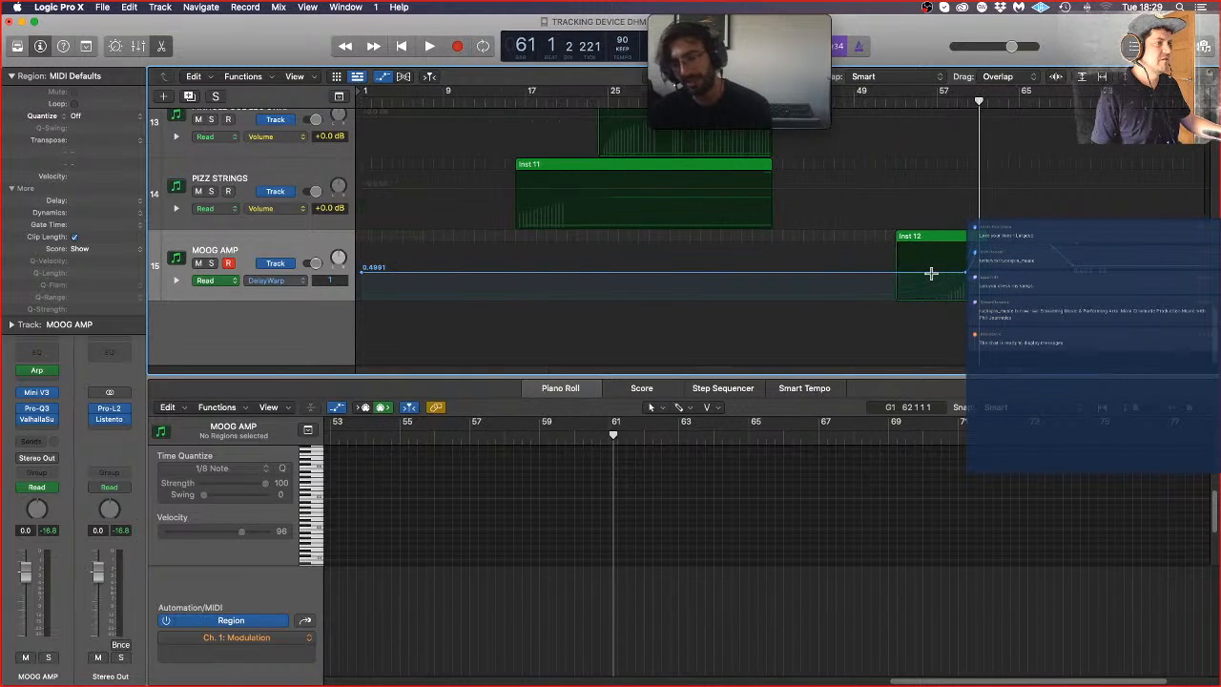
pyautogui.scroll(3, 692, 265)
pyautogui.scroll(-2, 391, 334)
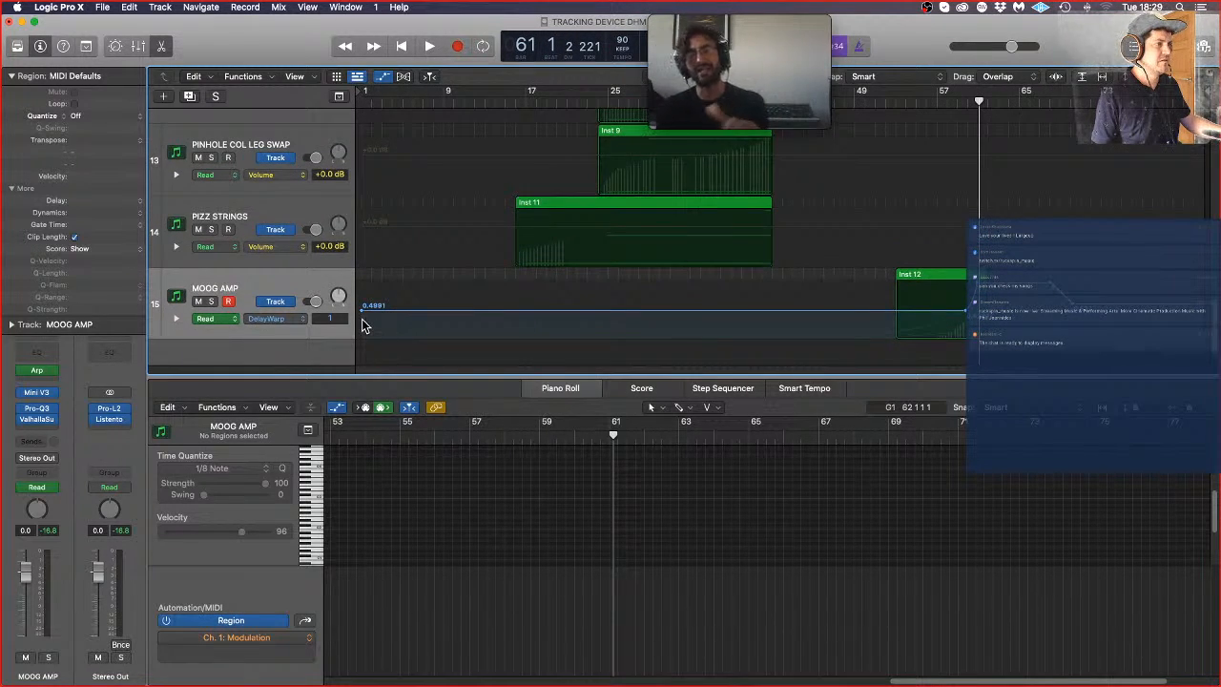
pyautogui.click(364, 310)
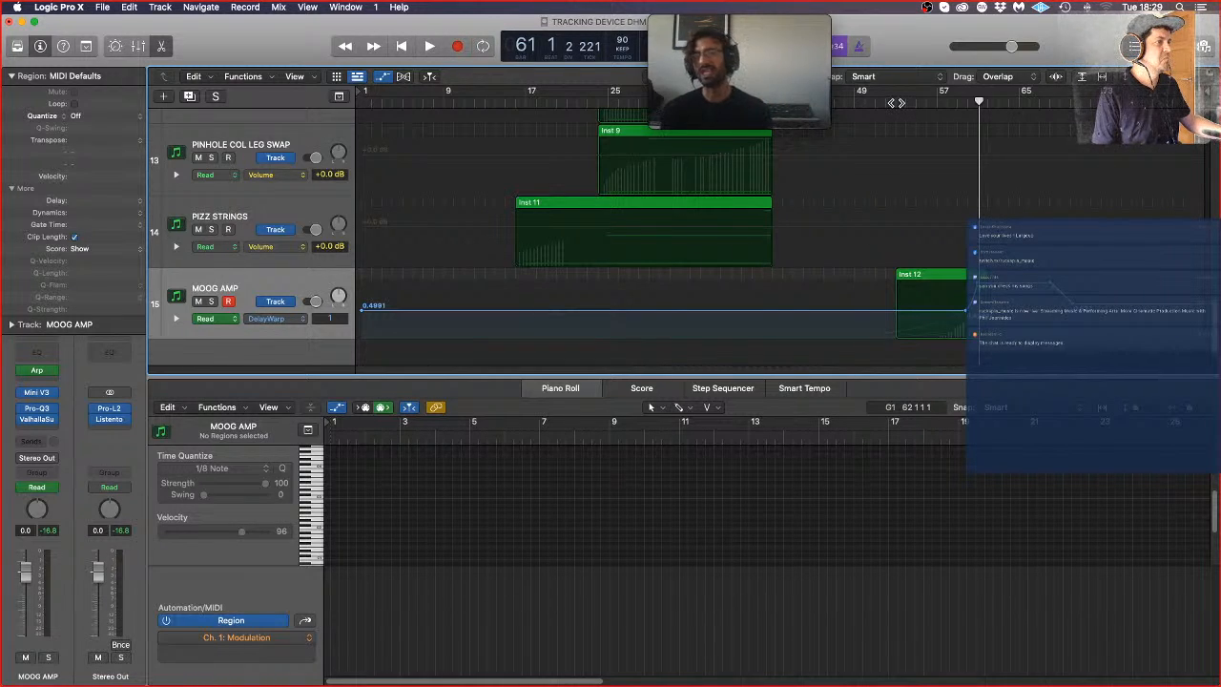
# Step: In MOOG AMP's Pro-Q3 Band 1 Frequency automation, move the start of the rise to about bar 57 and play from bar 53
pyautogui.click(286, 319)
pyautogui.click(252, 351)
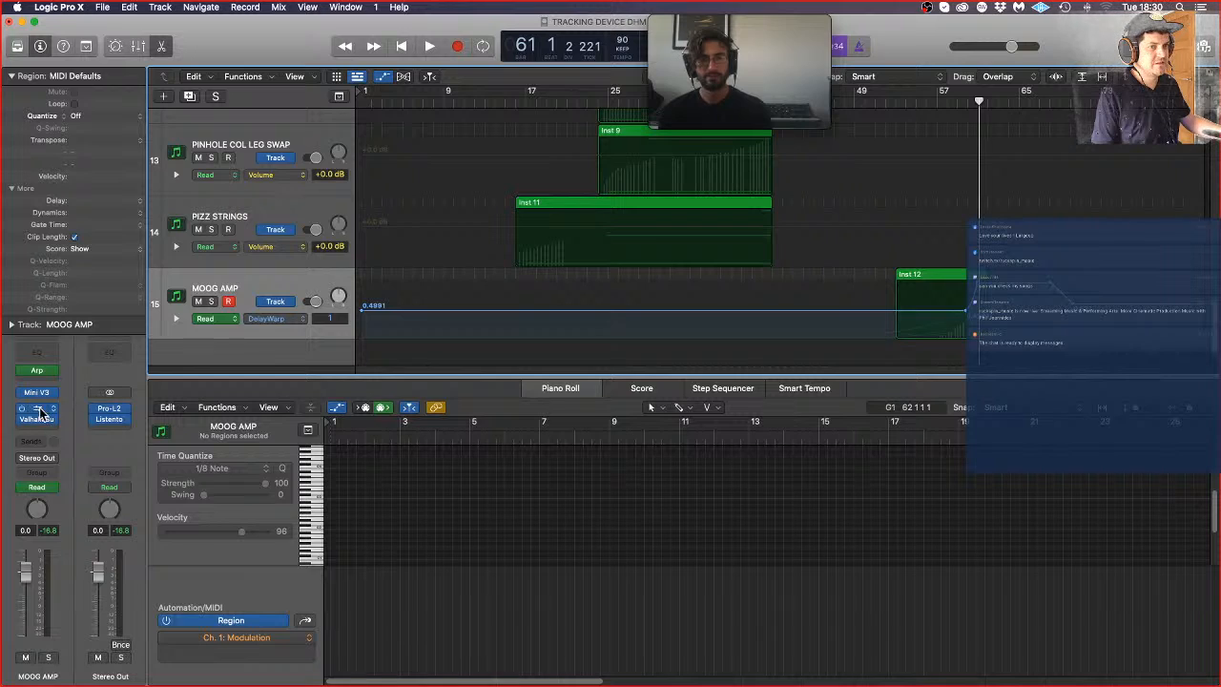
pyautogui.click(287, 321)
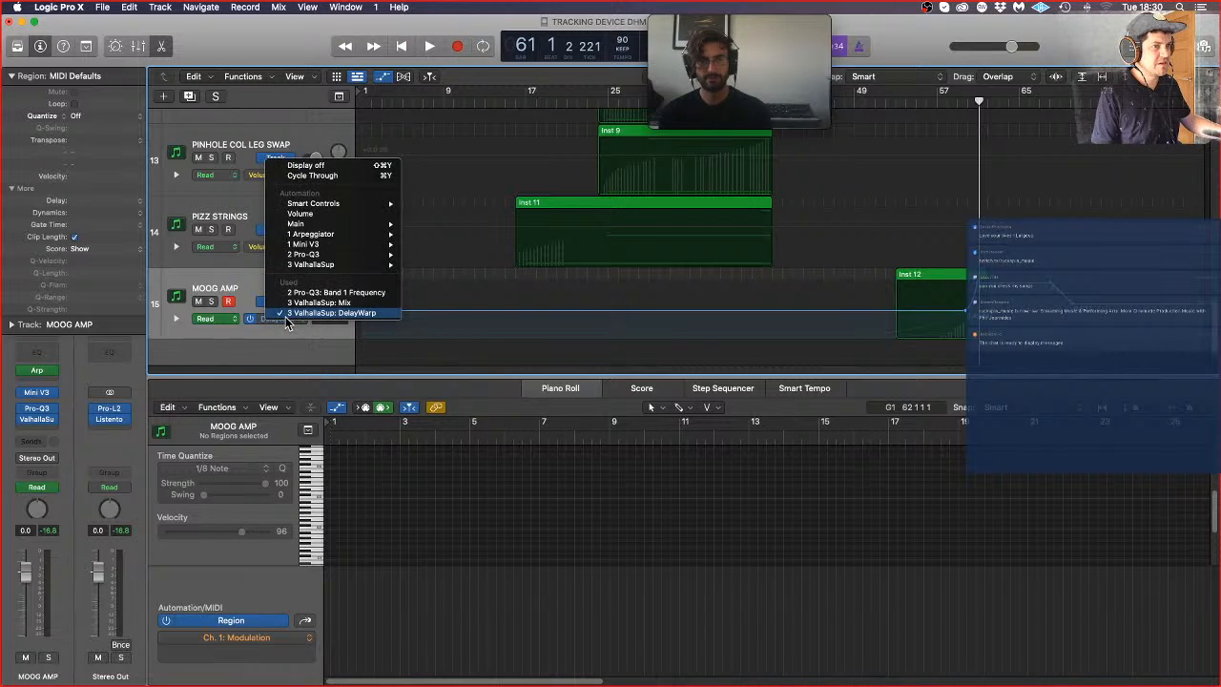
pyautogui.click(935, 393)
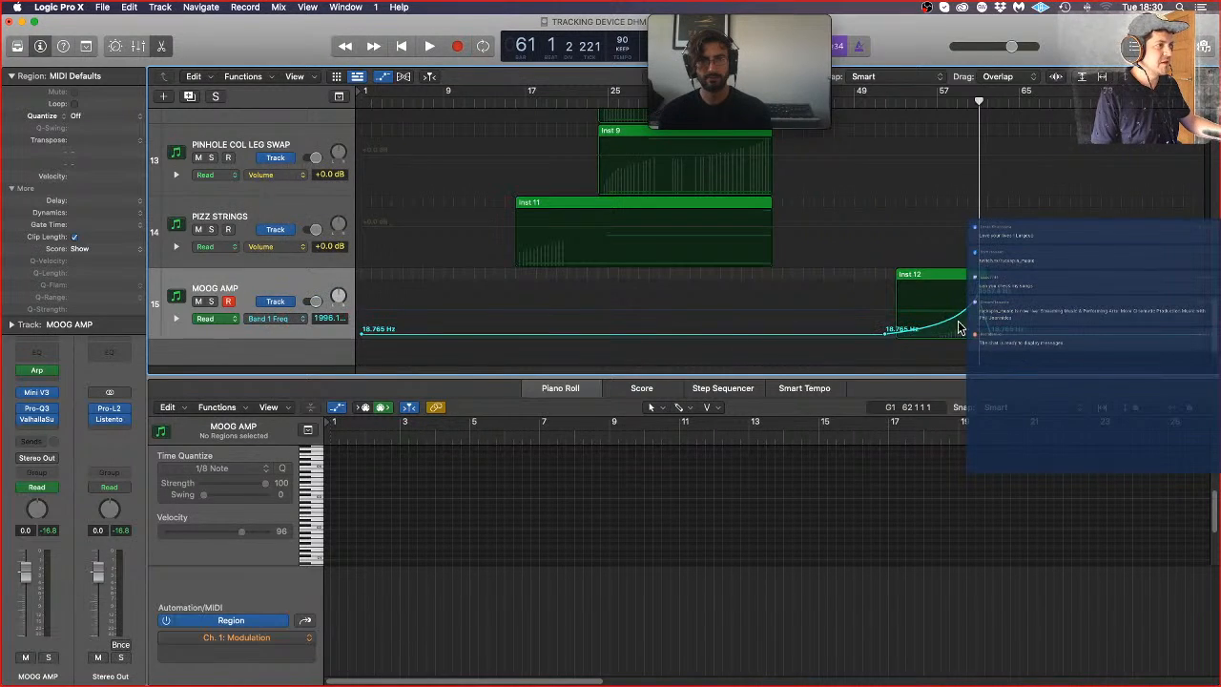
pyautogui.moveTo(888, 334); pyautogui.dragTo(941, 331)
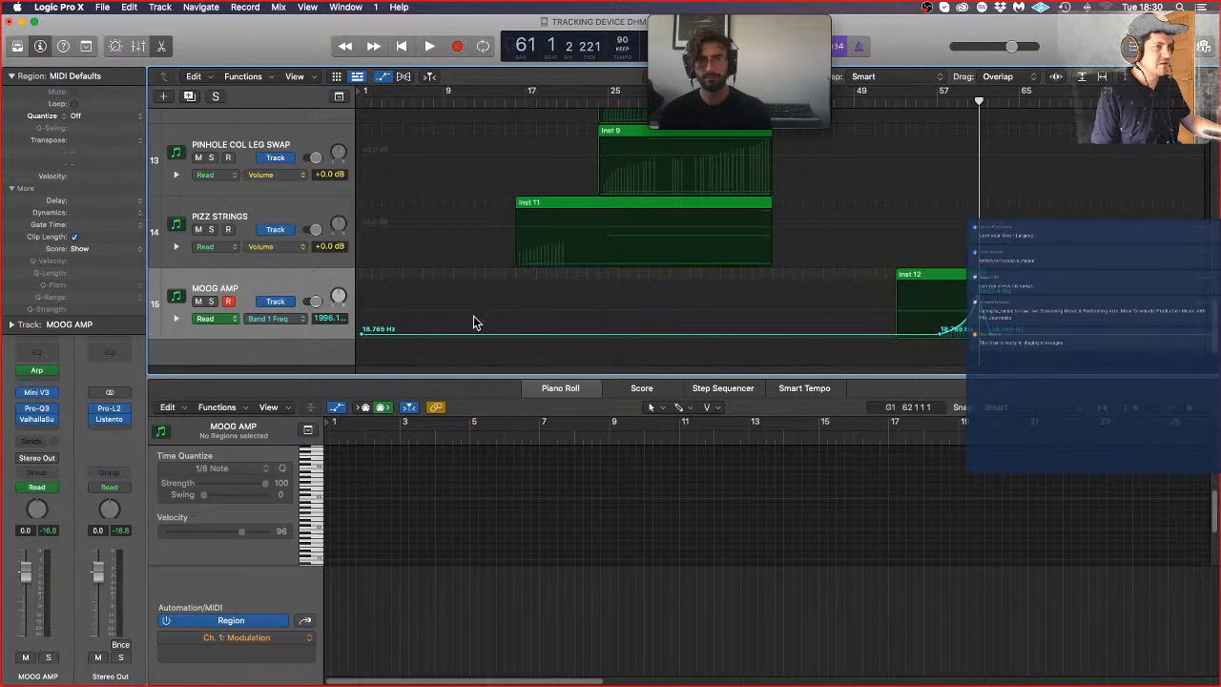
pyautogui.click(898, 103)
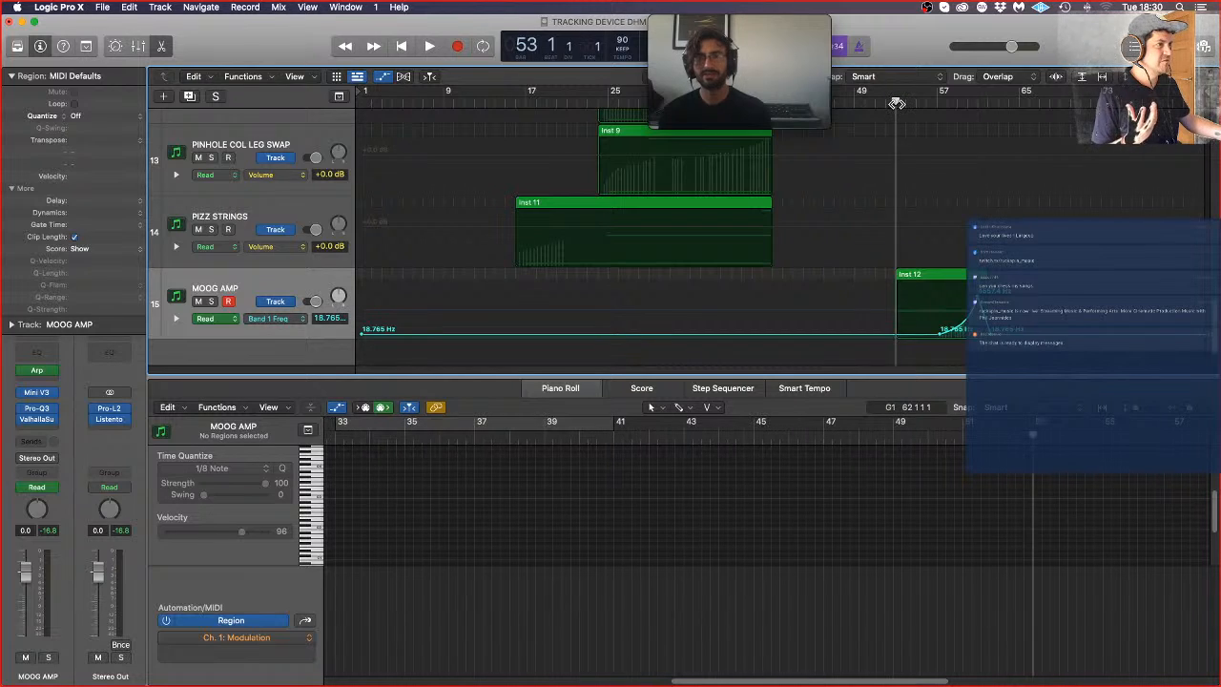
pyautogui.press('space')
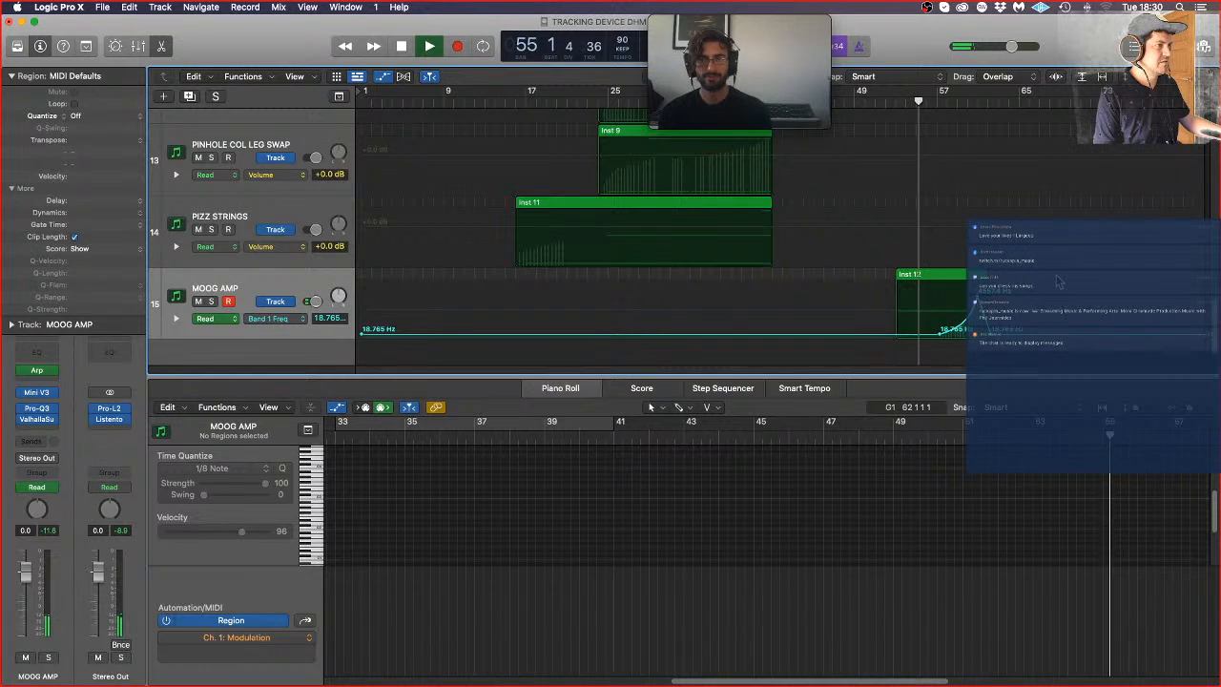
# Step: Raise the ValhallaSupermassive Mix automation to 0.0851 up to the steep ramp, removing the earlier zero points and starting the ramp near Inst 12's end
pyautogui.click(269, 318)
pyautogui.click(307, 326)
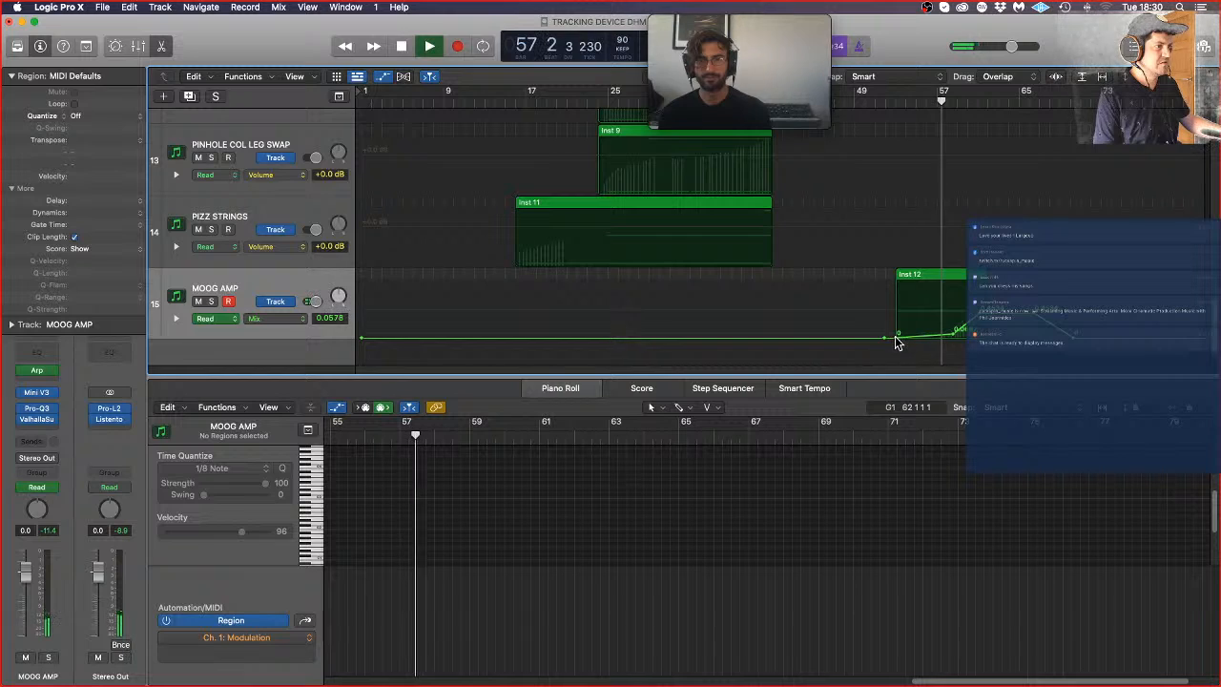
pyautogui.moveTo(897, 339); pyautogui.dragTo(895, 334)
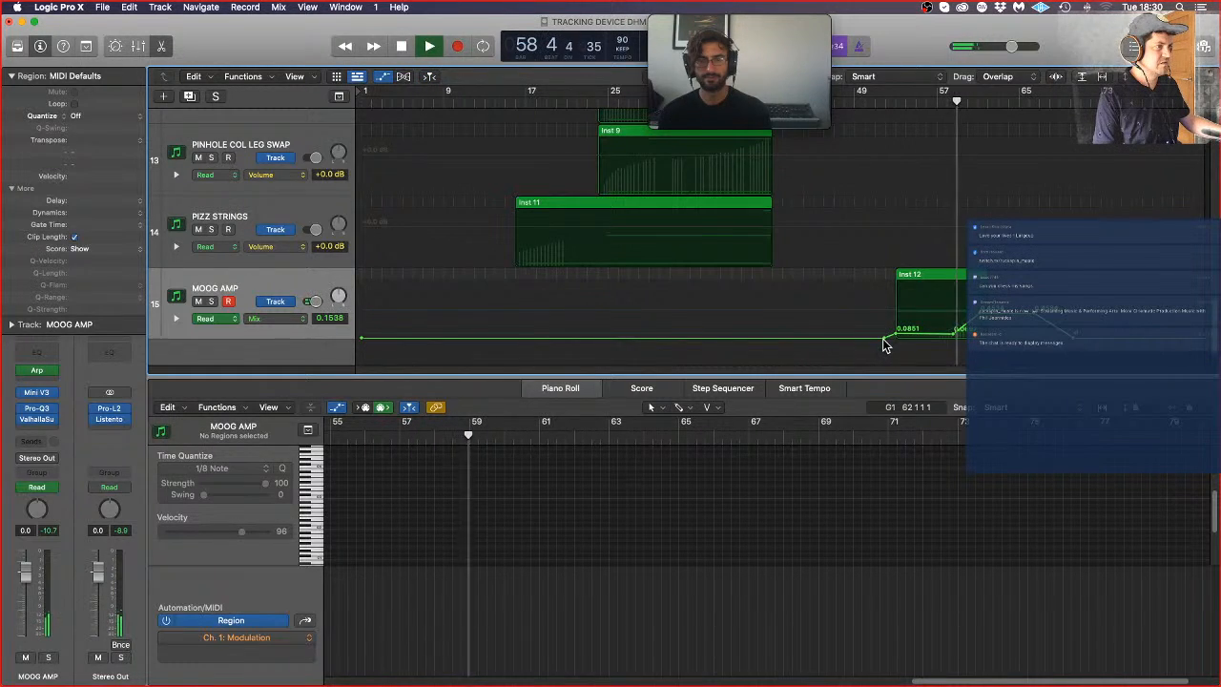
pyautogui.click(884, 339)
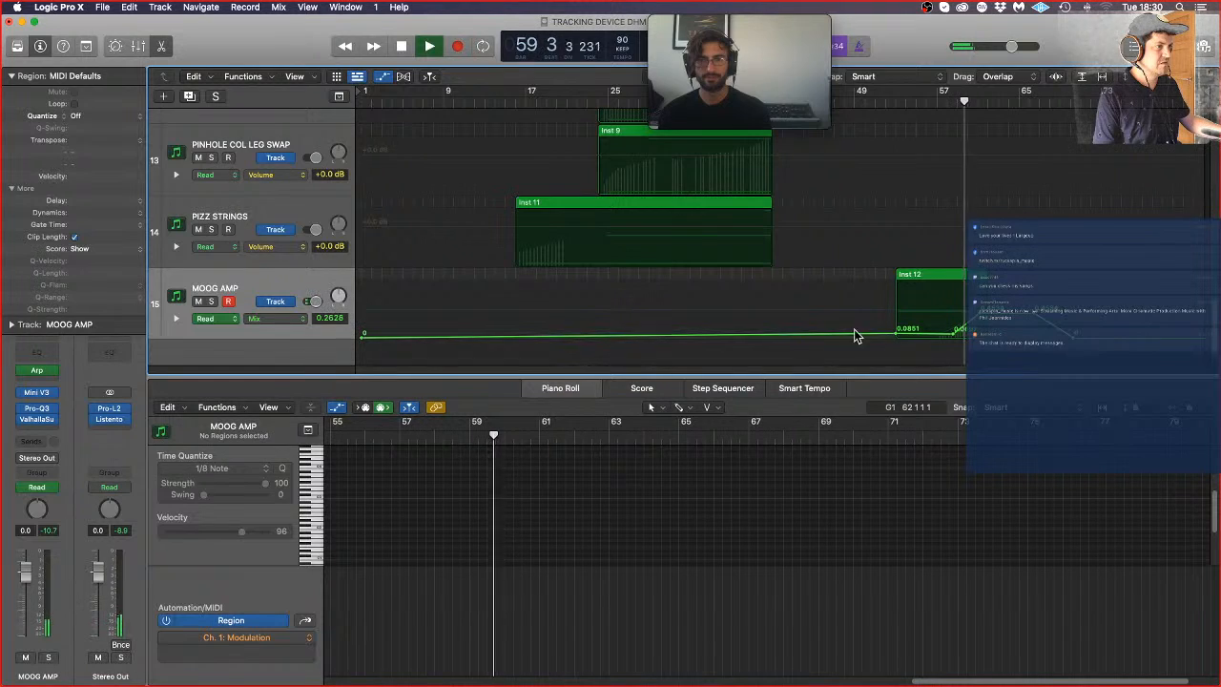
pyautogui.click(363, 337)
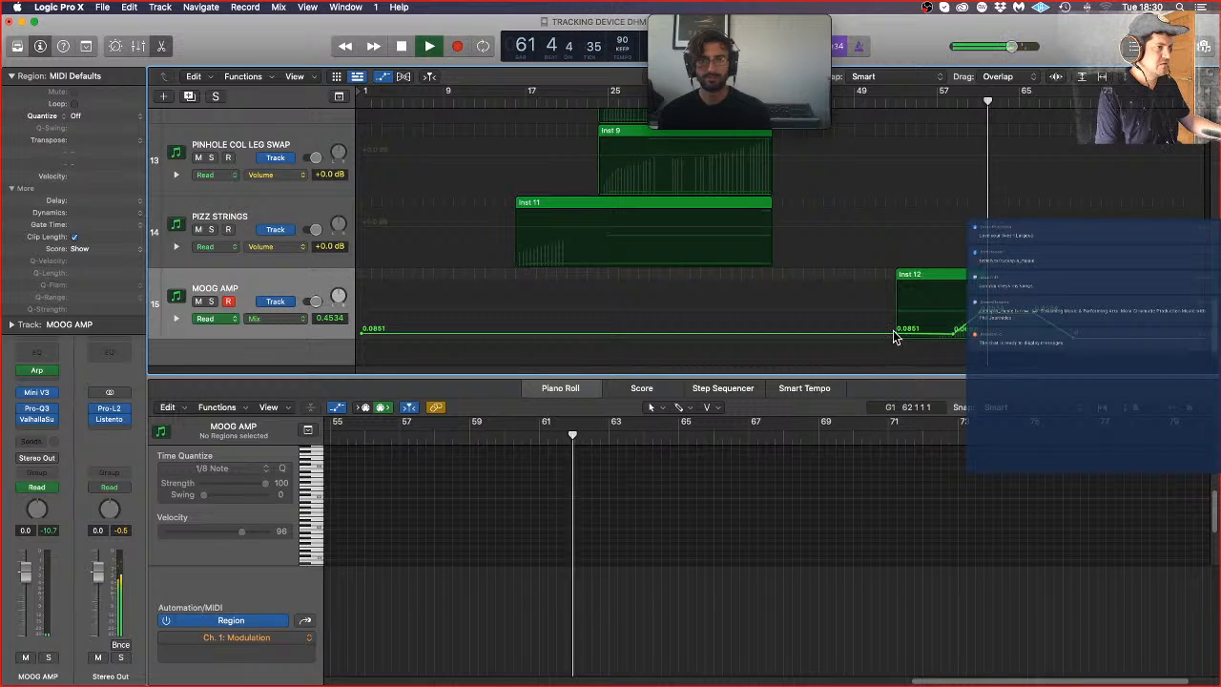
pyautogui.moveTo(897, 336); pyautogui.dragTo(963, 332)
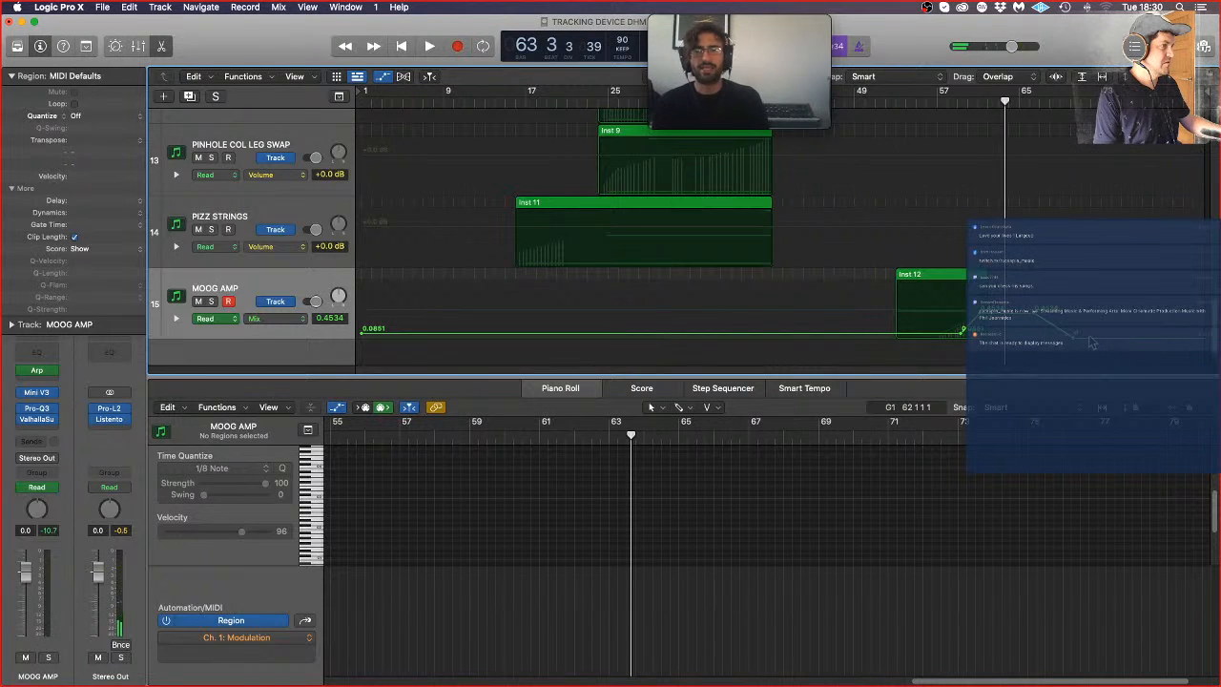
# Step: During playback, set ValhallaSupermassive's EQ Low to 190 Hz, EQ High to 2580 Hz and Density to 66.4%
pyautogui.press('space')
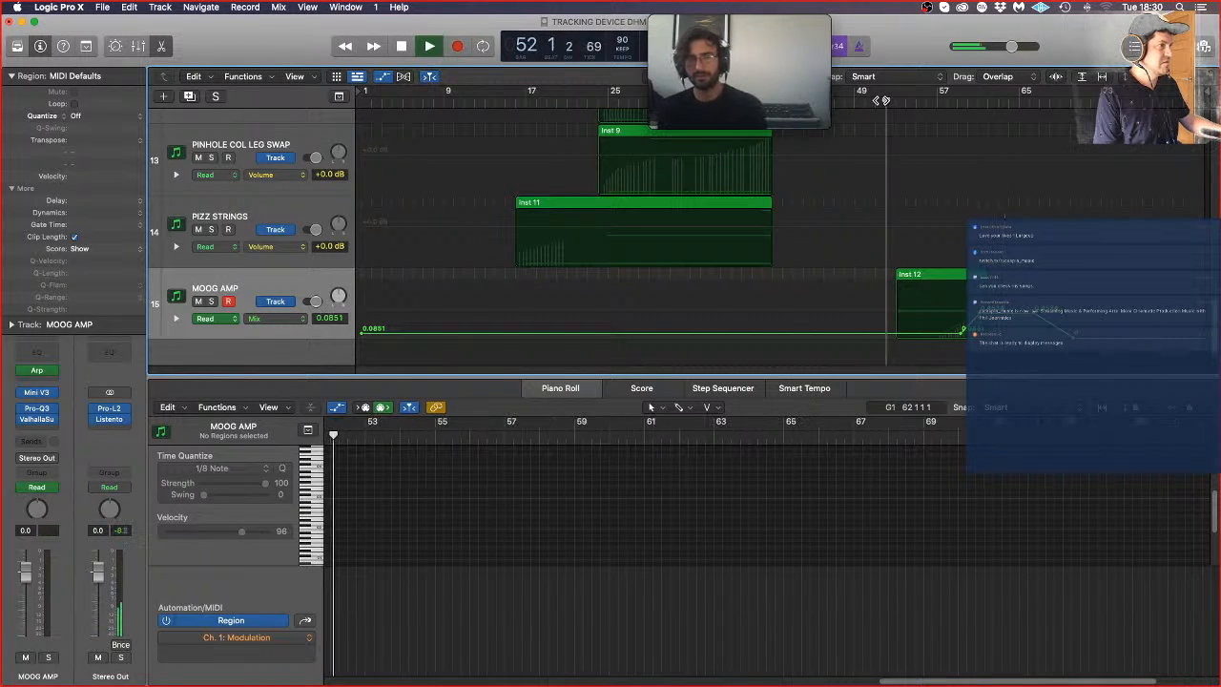
pyautogui.click(283, 317)
pyautogui.click(132, 318)
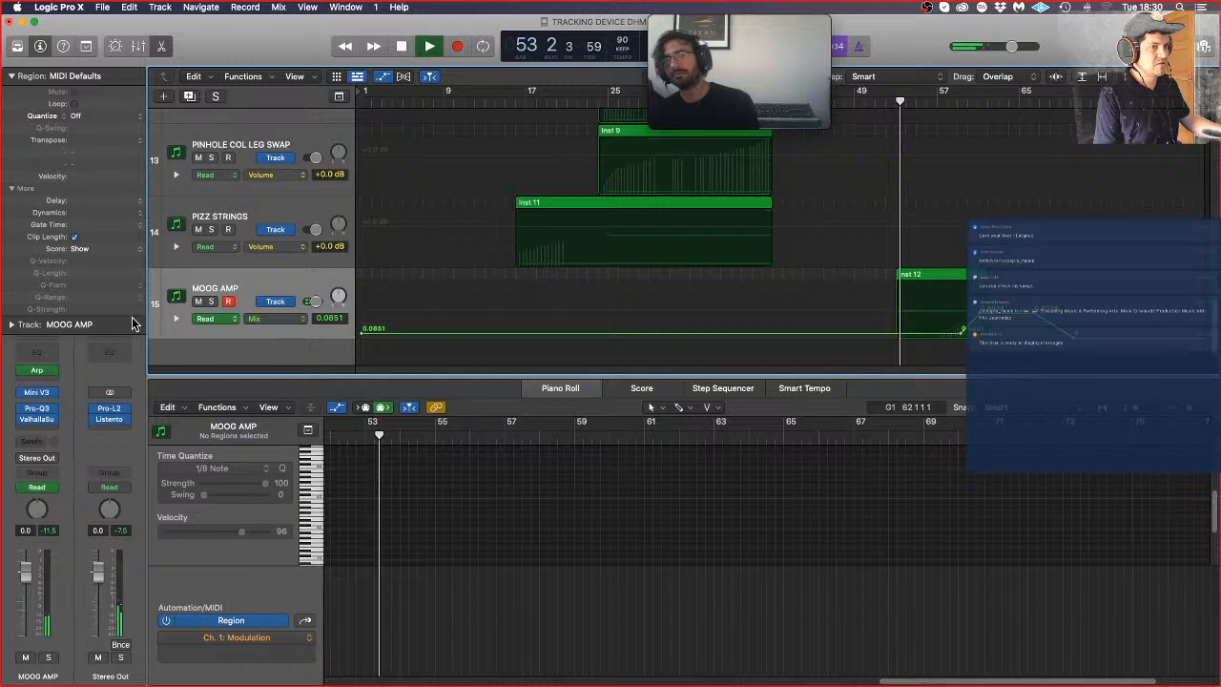
pyautogui.click(36, 419)
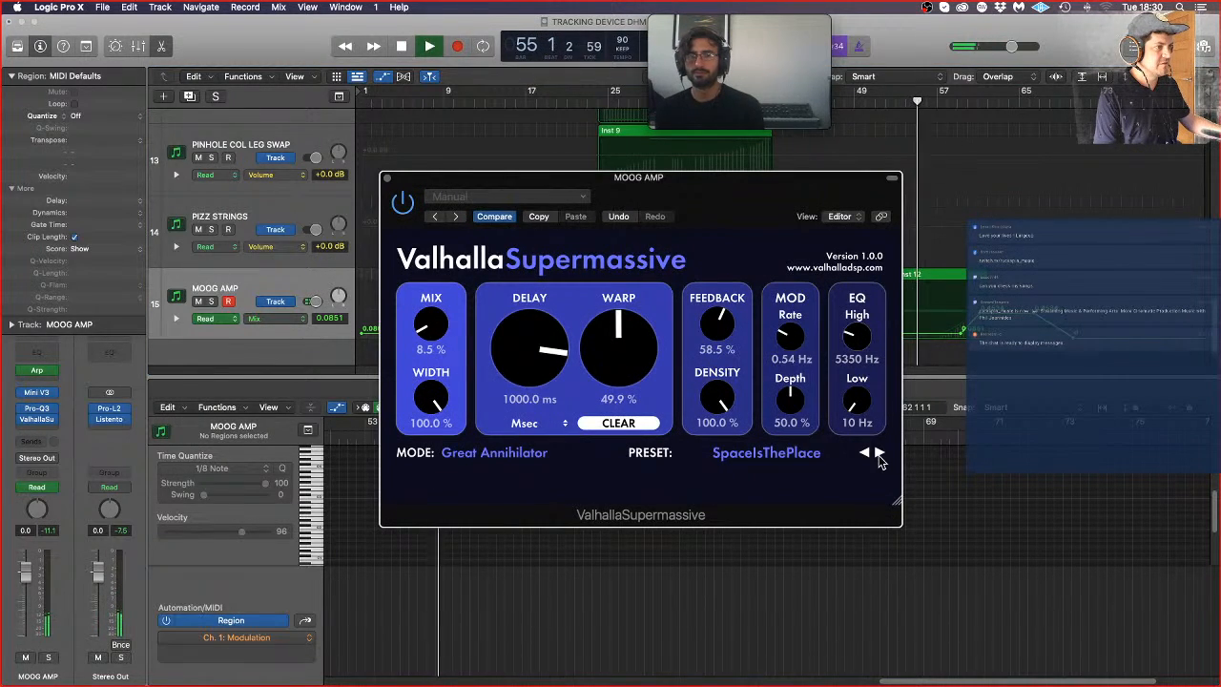
pyautogui.moveTo(857, 400); pyautogui.dragTo(859, 391)
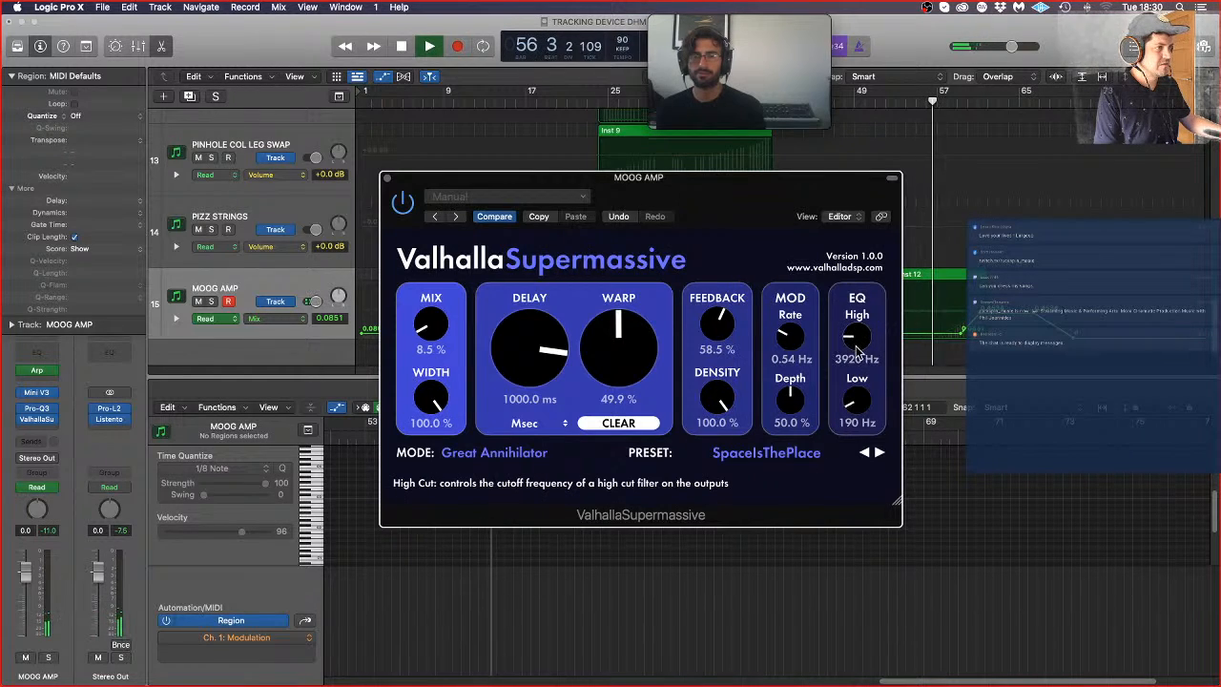
pyautogui.moveTo(856, 350); pyautogui.dragTo(859, 355)
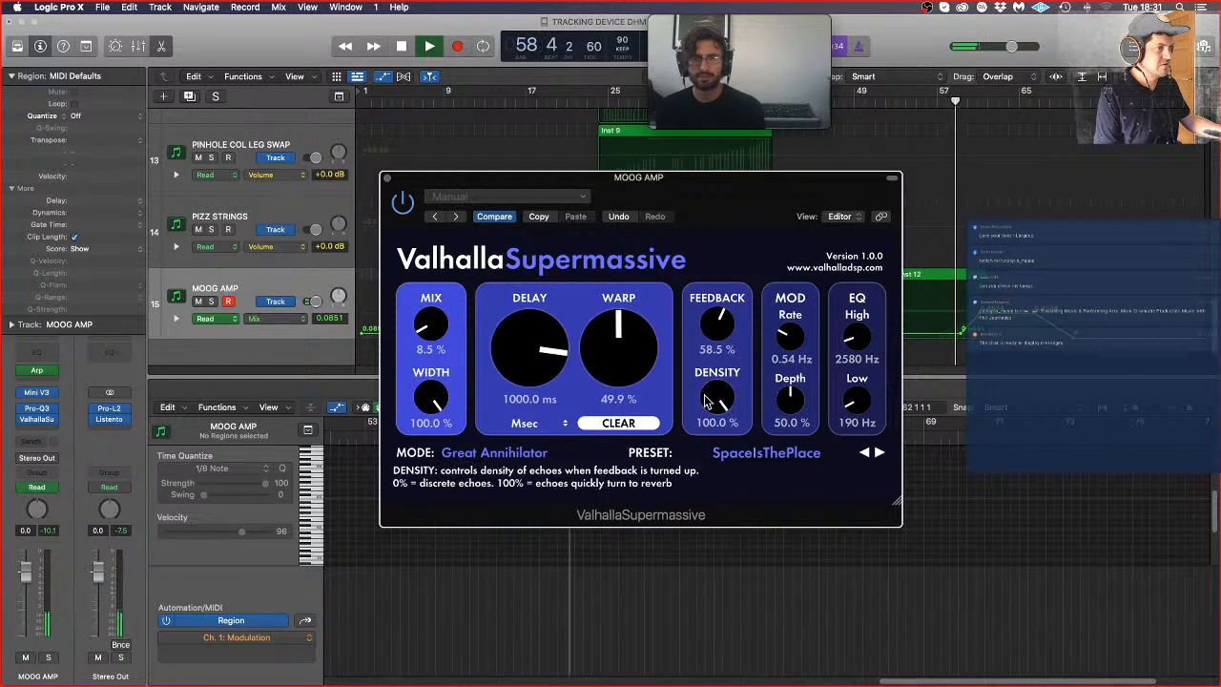
pyautogui.moveTo(718, 399); pyautogui.dragTo(714, 452)
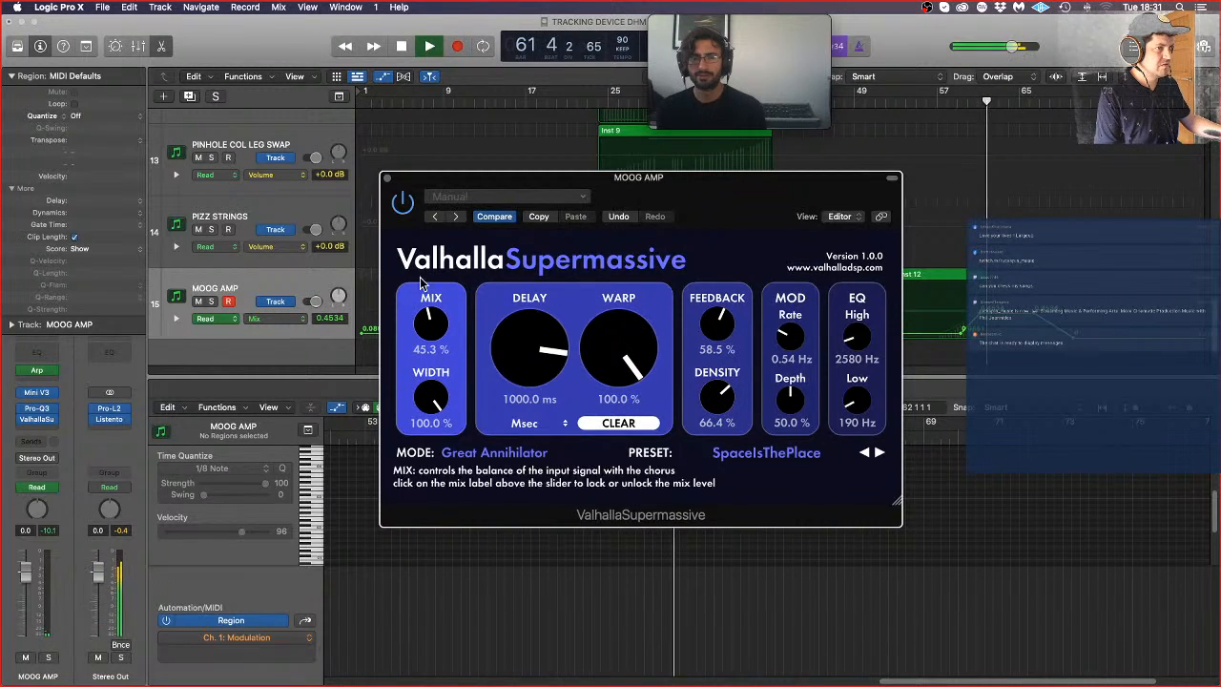
# Step: Close the ValhallaSupermassive window, stop playback and hide the track automation
pyautogui.click(388, 179)
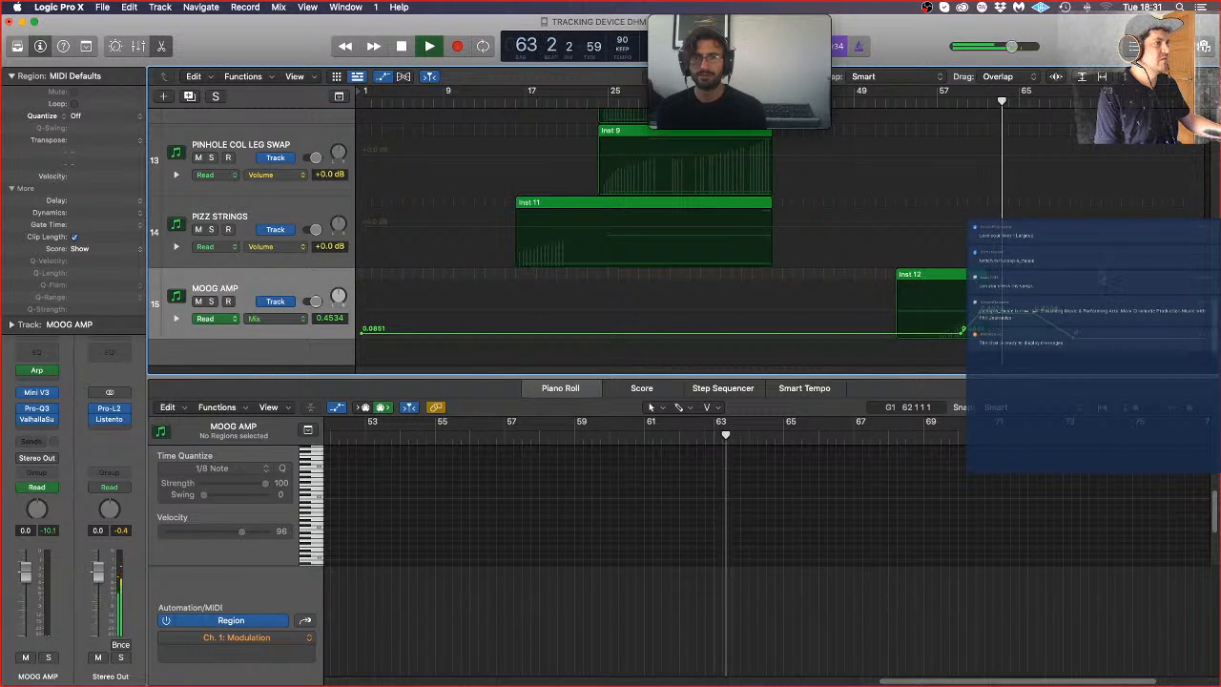
pyautogui.press('space')
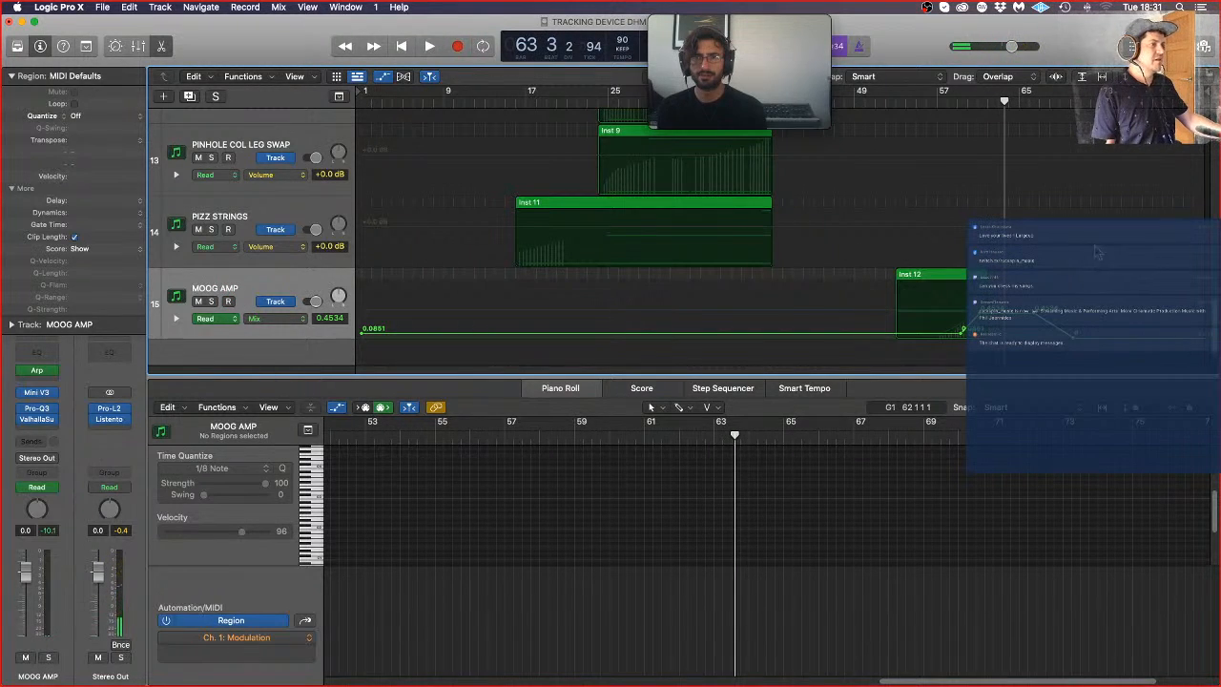
pyautogui.scroll(-10, 1106, 258)
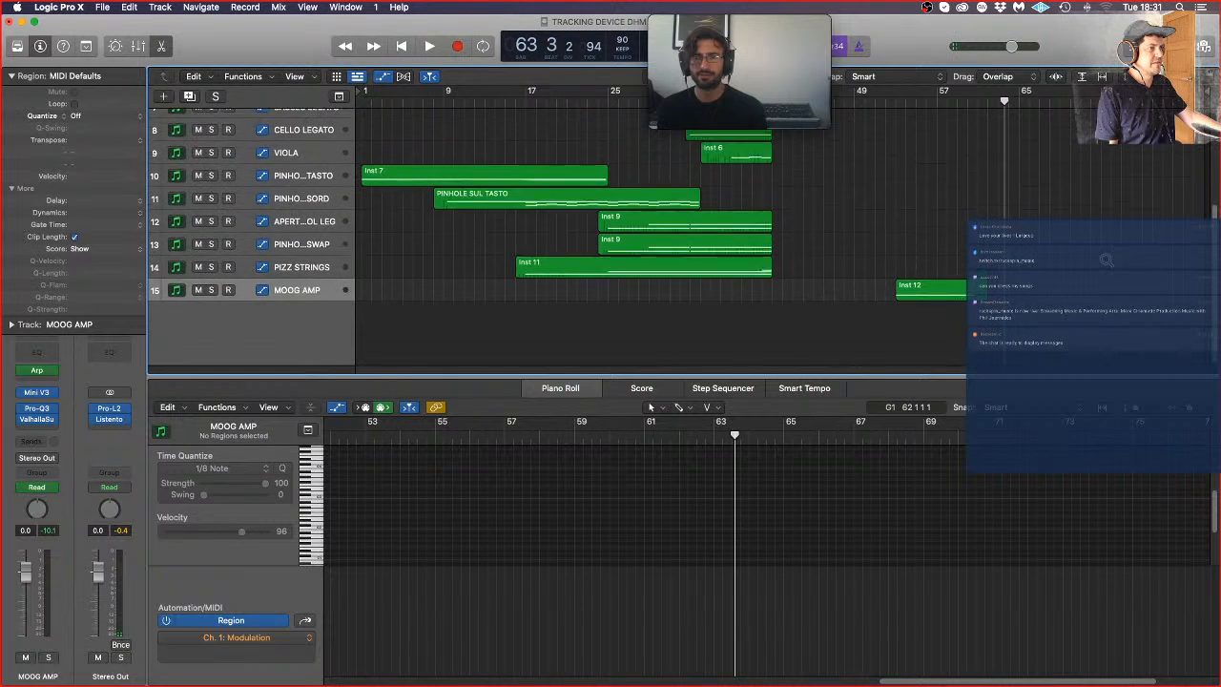
pyautogui.scroll(10, 1032, 251)
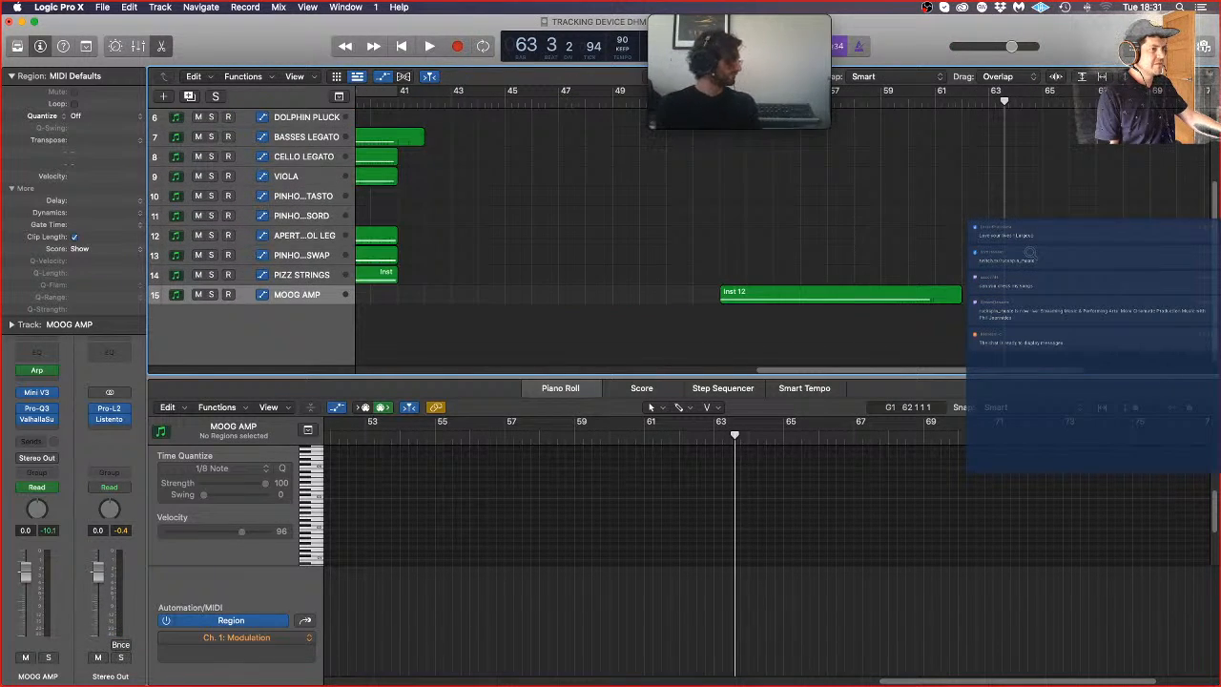
pyautogui.scroll(6, 1030, 253)
pyautogui.scroll(-3, 1009, 246)
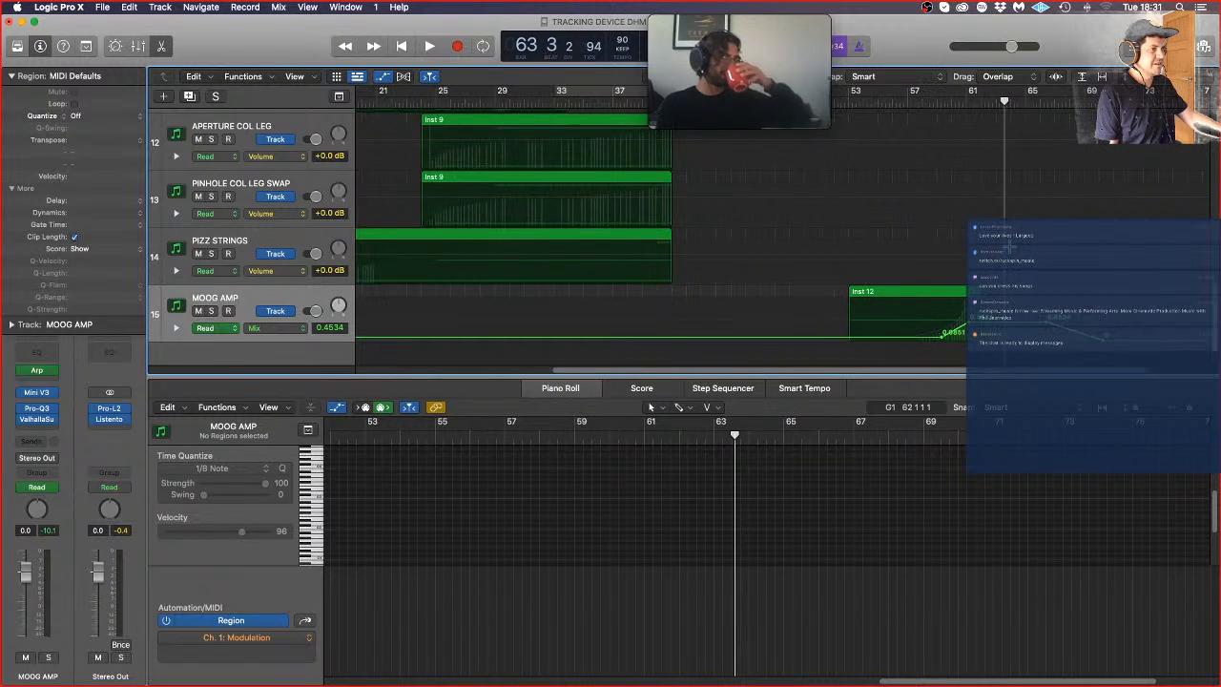
pyautogui.scroll(-2, 1008, 246)
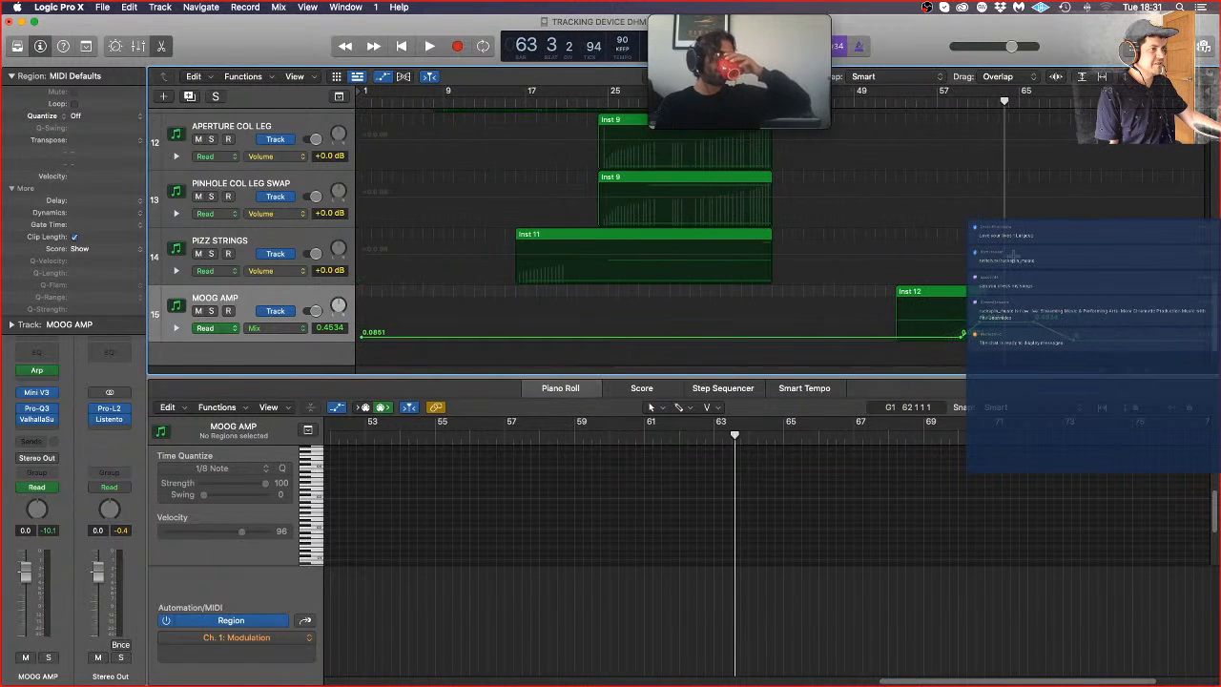
pyautogui.click(383, 76)
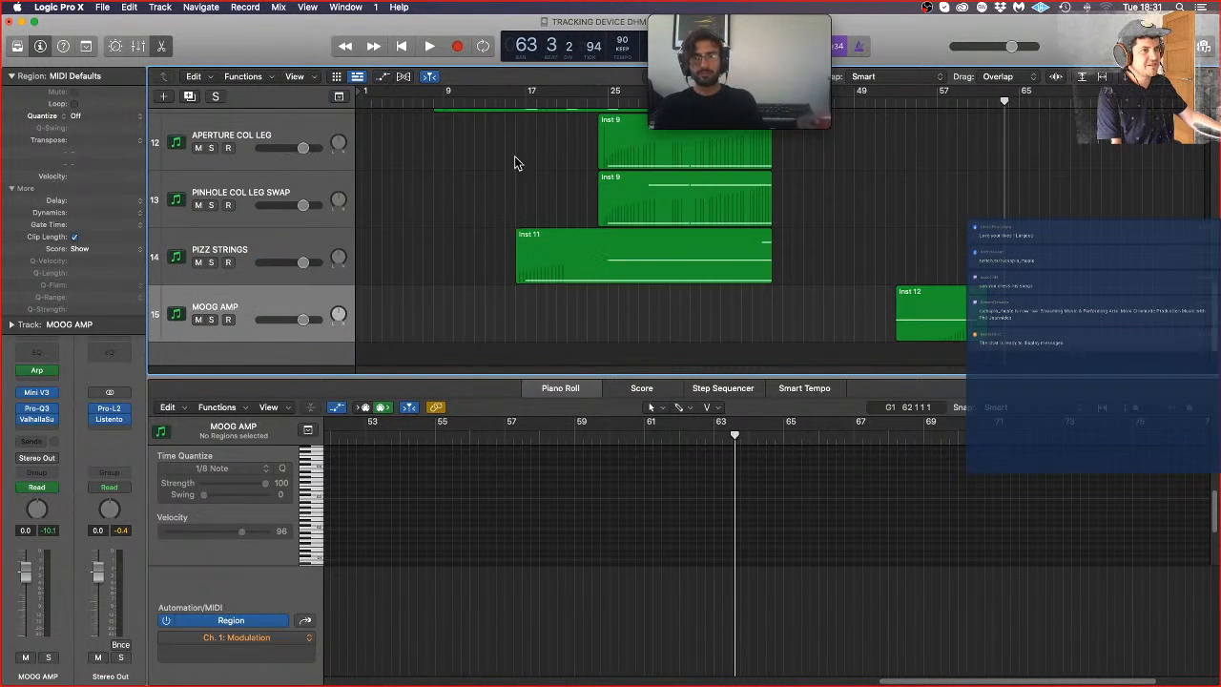
# Step: Play the arrangement from bar 49 and check MOOG AMP's ValhallaSupermassive settings during the Inst 12 section
pyautogui.click(863, 103)
pyautogui.press('space')
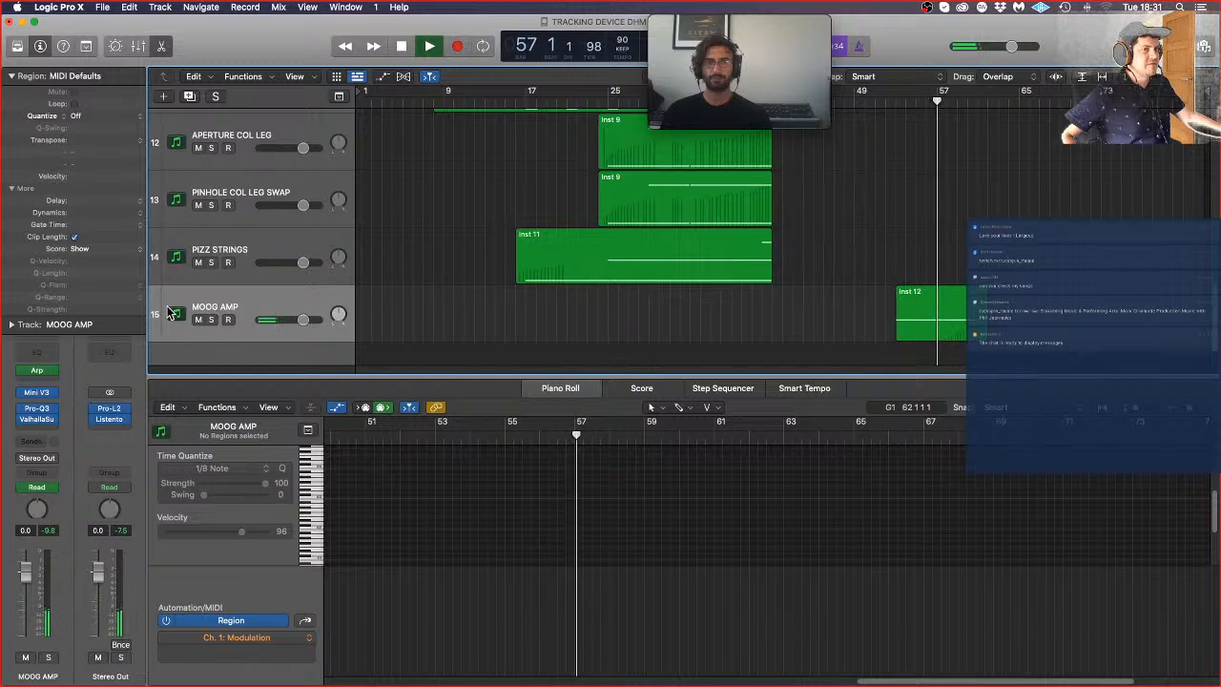
pyautogui.click(36, 418)
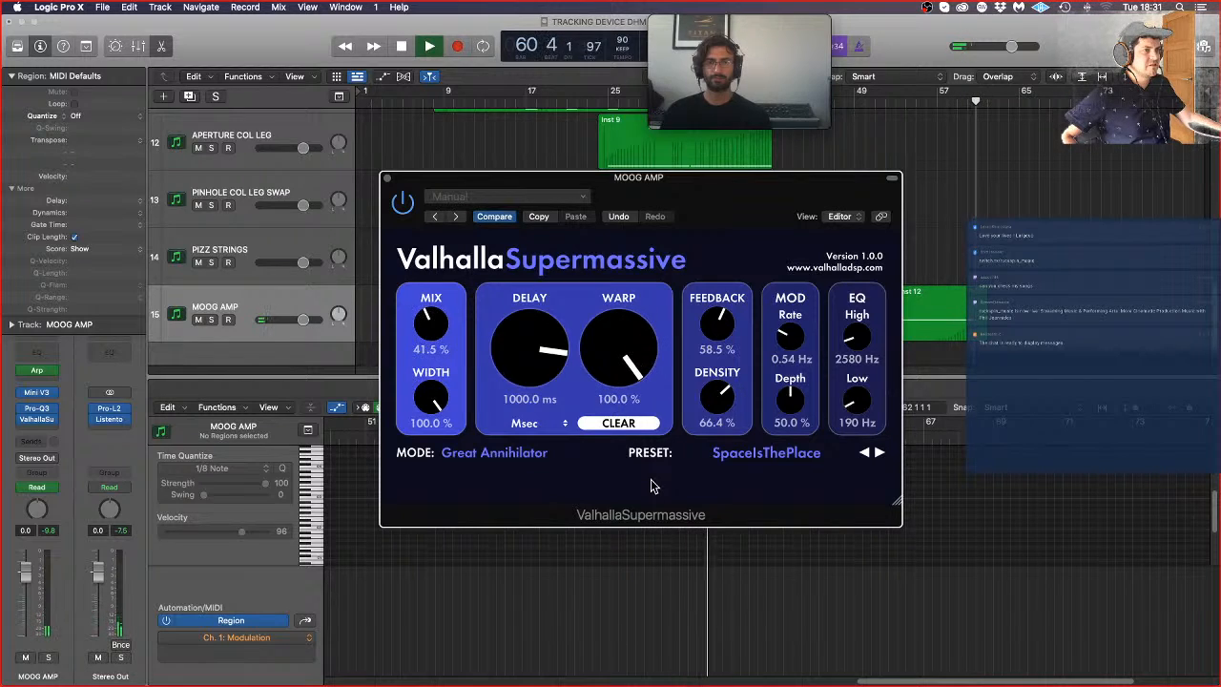
pyautogui.click(387, 178)
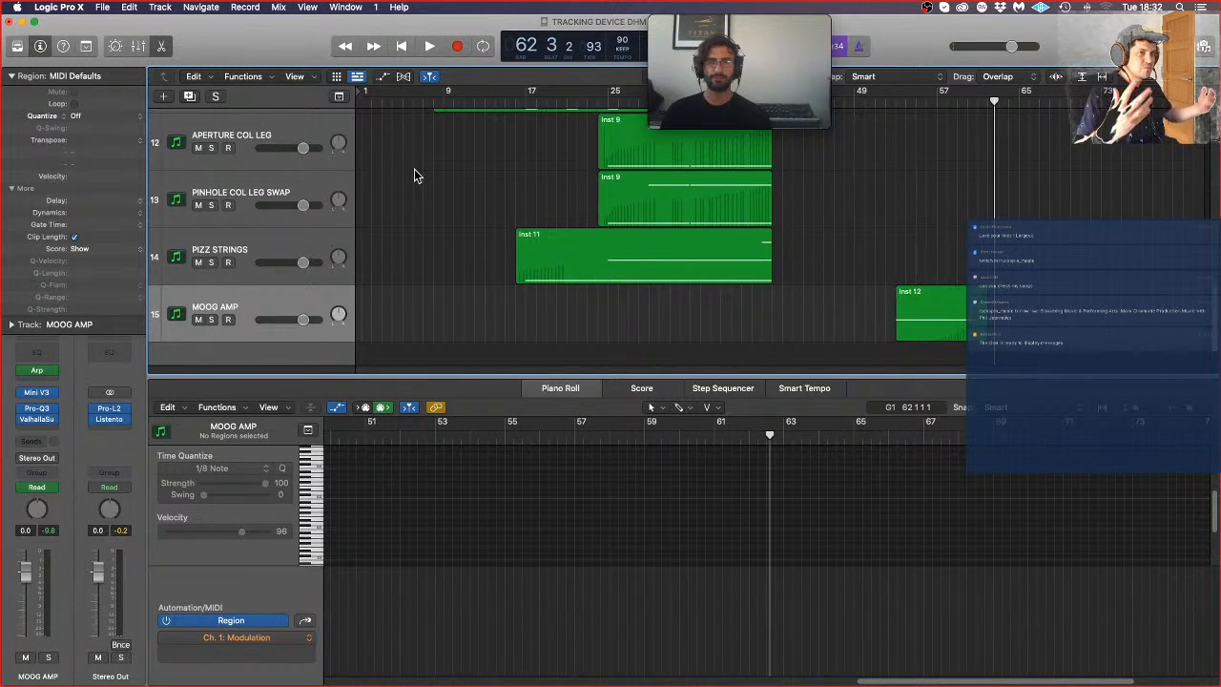
# Step: In MOOG AMP's Mix automation, start the ramp at about bar 57 and lower its upper level to 0.3302, returning the playhead to bar 1
pyautogui.click(384, 77)
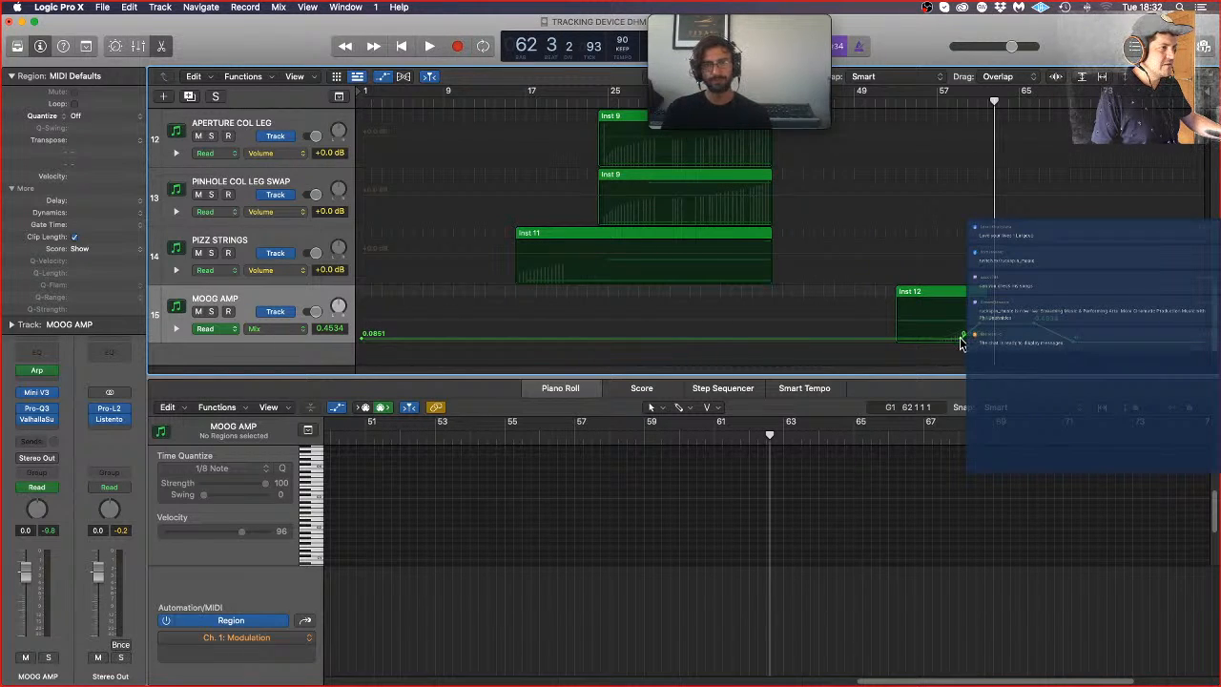
pyautogui.moveTo(961, 340); pyautogui.dragTo(938, 340)
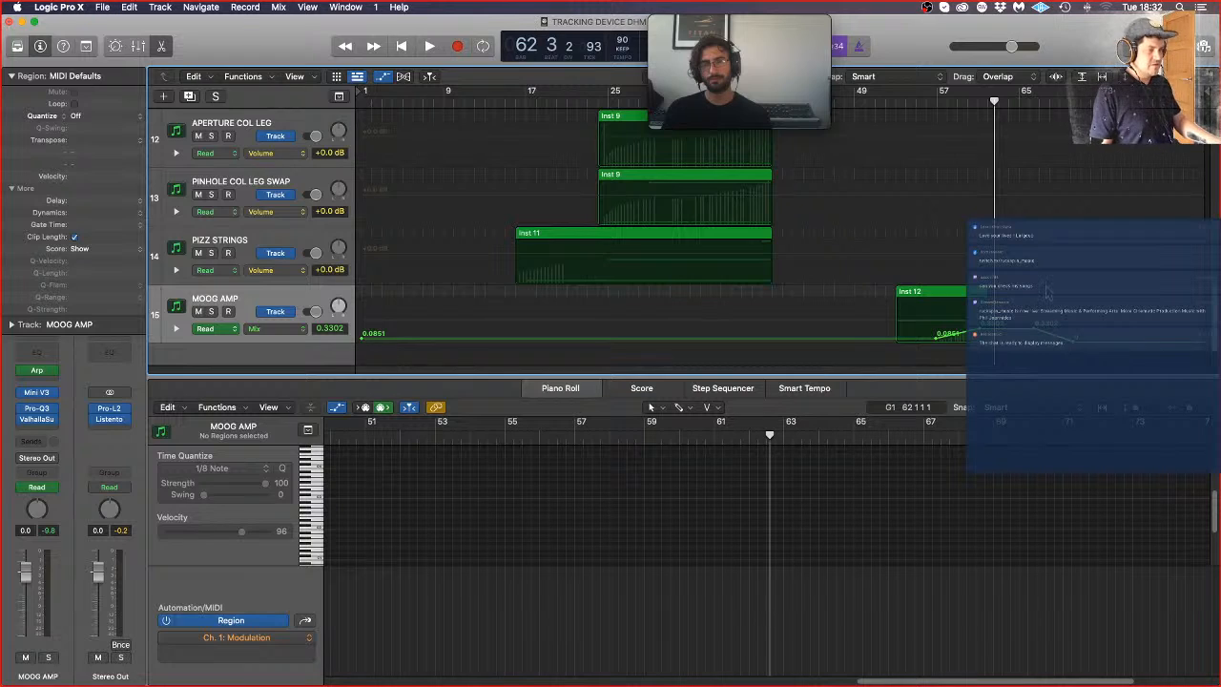
pyautogui.press('Return')
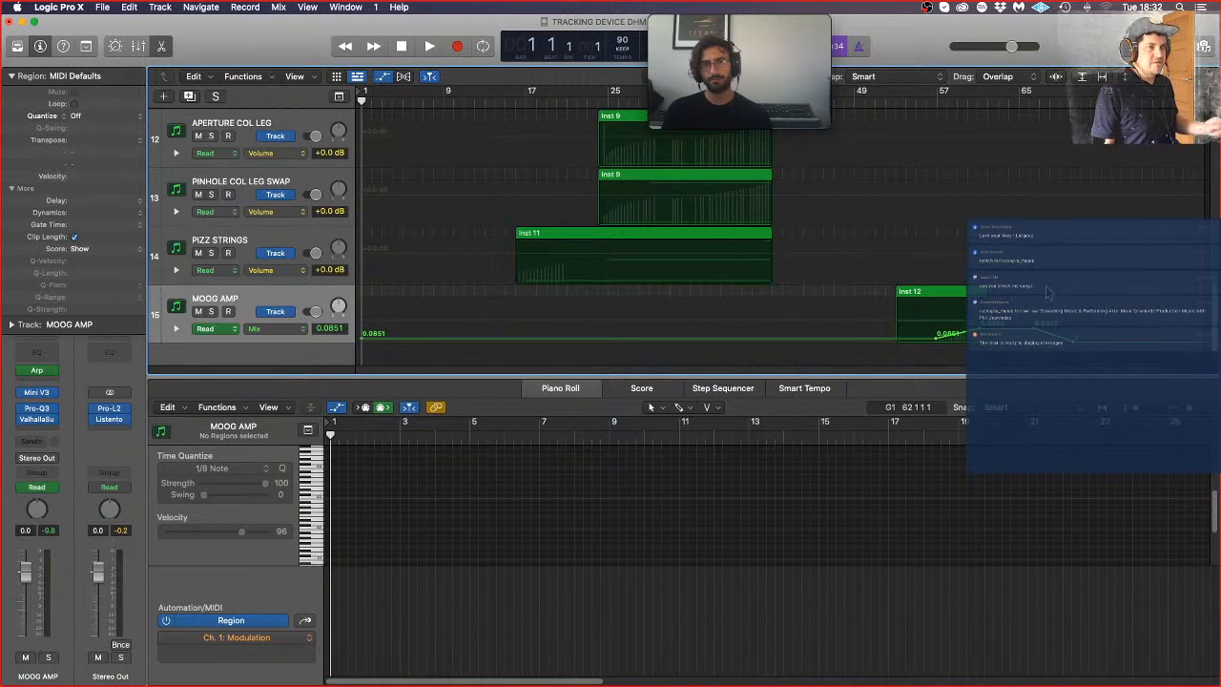
# Step: Set the cycle range from bar 1 to bar 80 to cover the whole arrangement
pyautogui.scroll(-8, 735, 194)
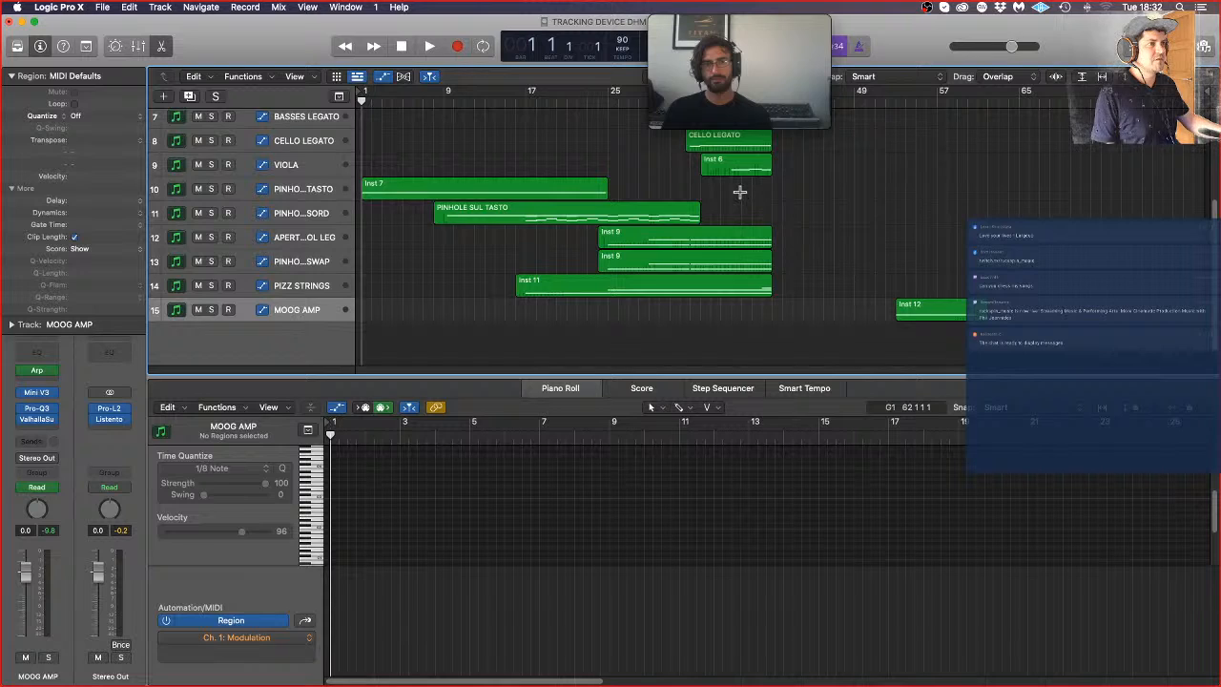
pyautogui.scroll(-5, 741, 192)
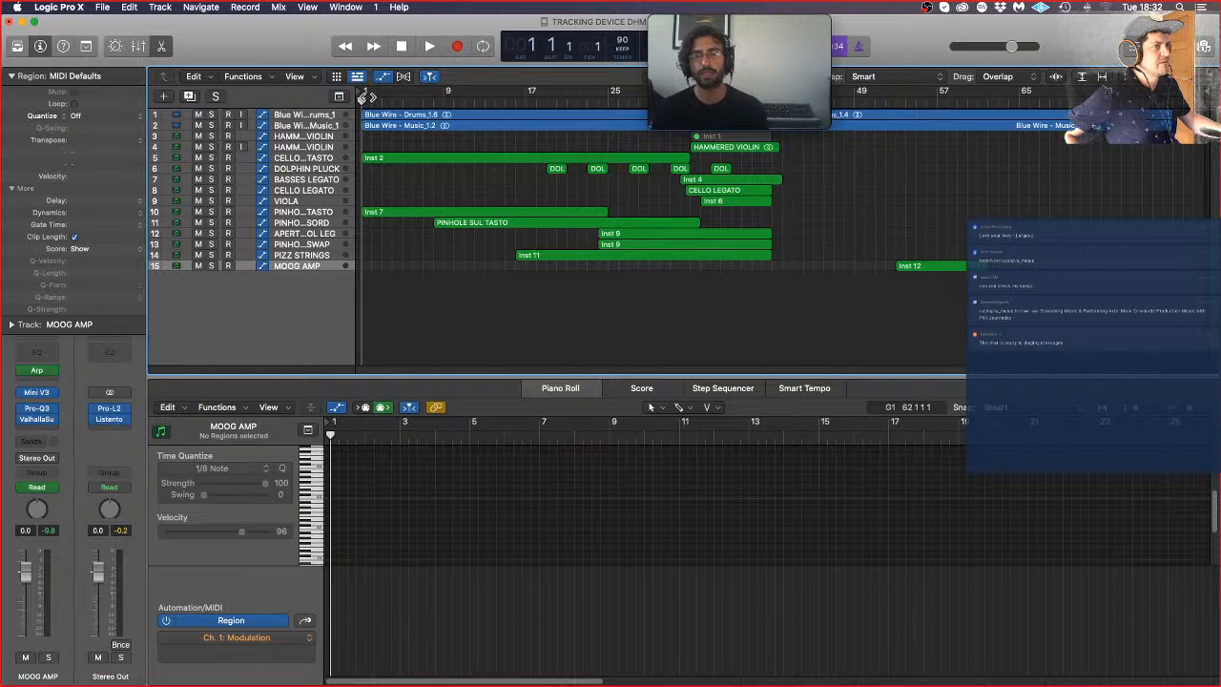
pyautogui.moveTo(366, 96); pyautogui.dragTo(1173, 93)
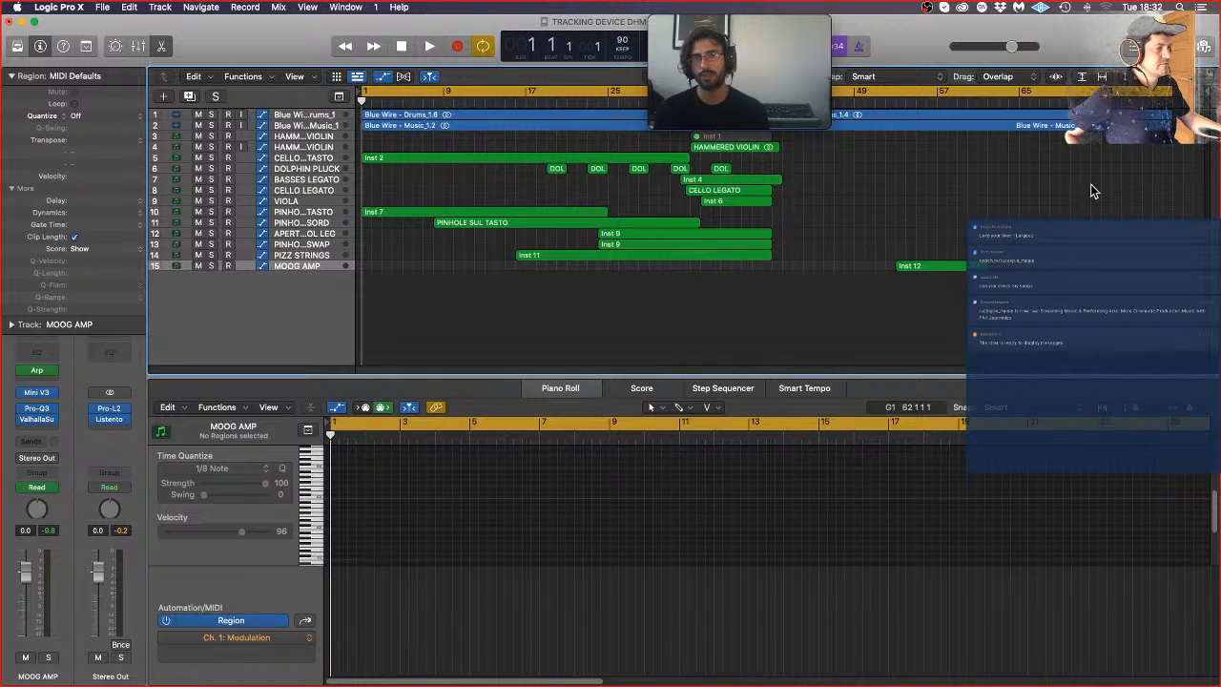
pyautogui.scroll(2, 1088, 187)
pyautogui.scroll(3, 1089, 187)
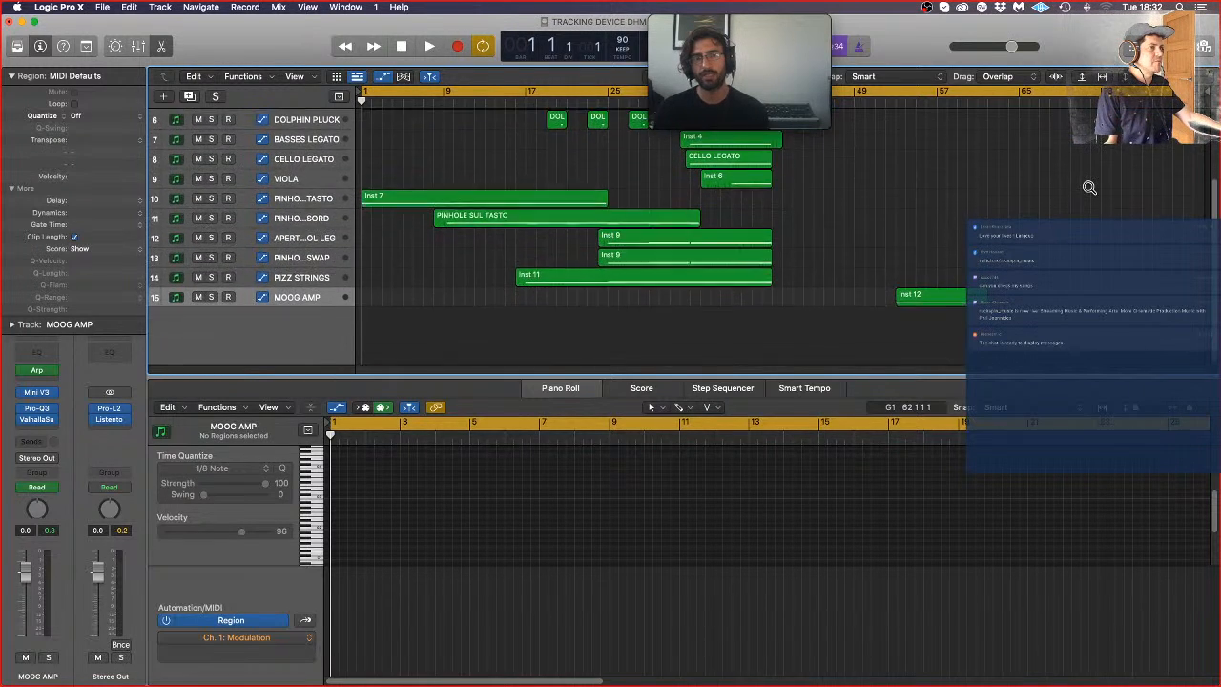
pyautogui.scroll(-4, 1087, 184)
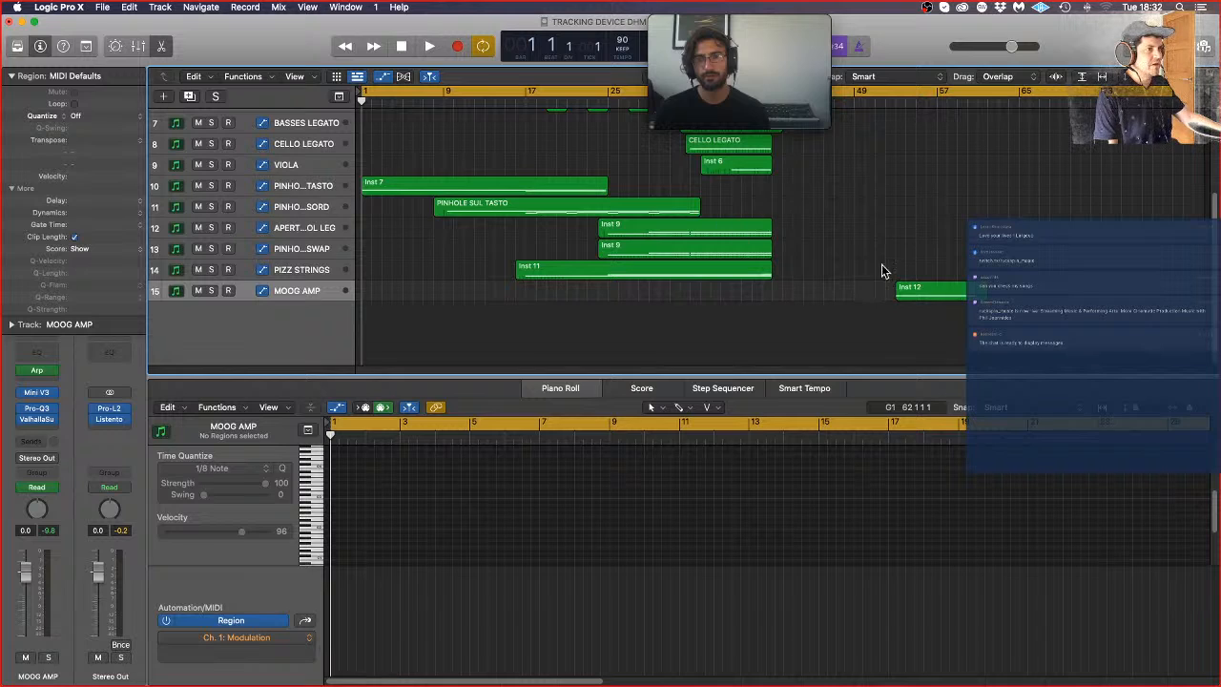
pyautogui.scroll(4, 975, 181)
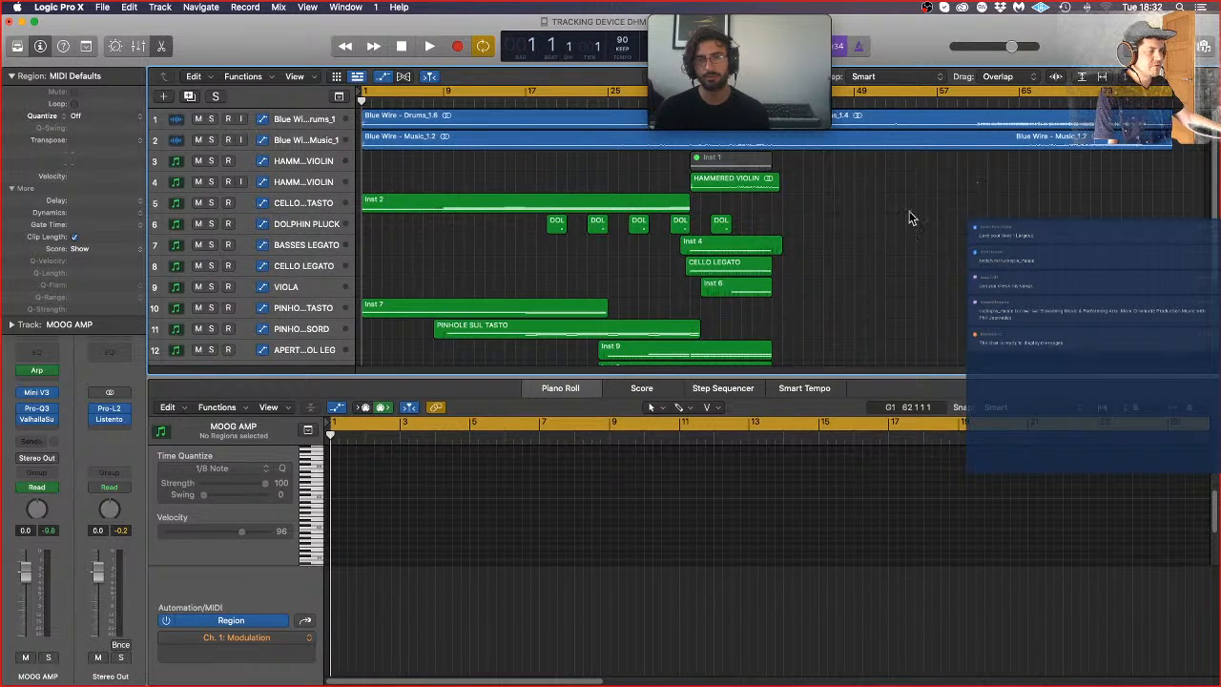
pyautogui.scroll(-4, 915, 169)
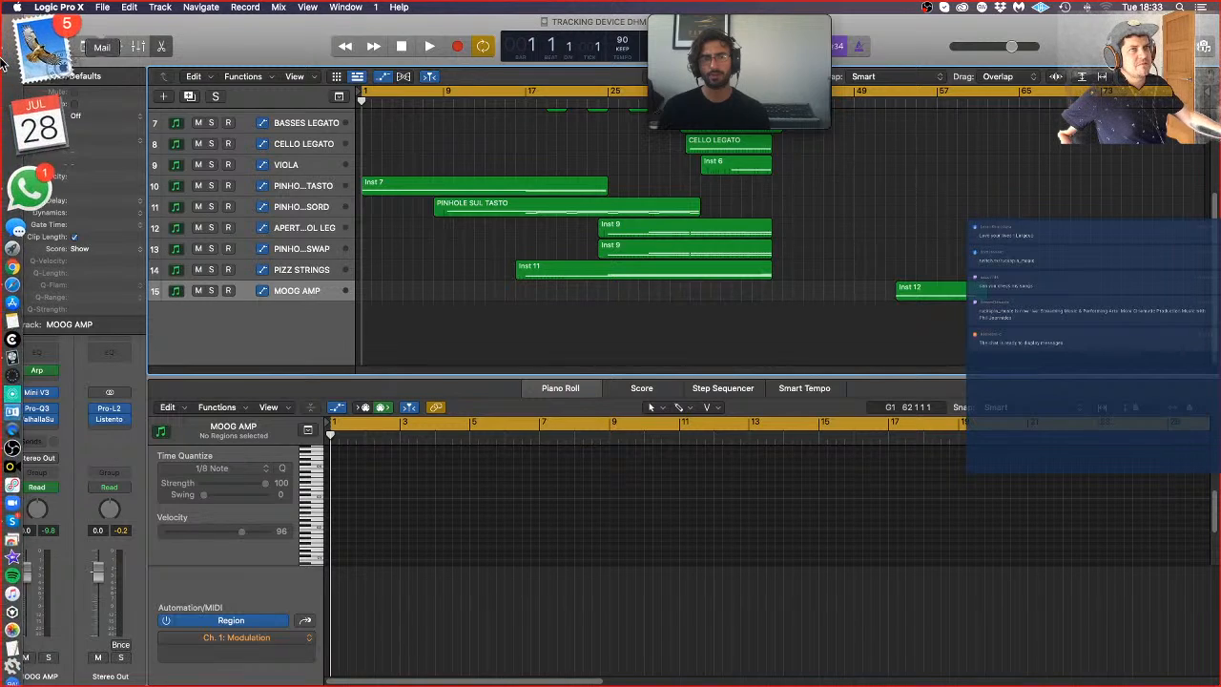
pyautogui.scroll(3, 524, 140)
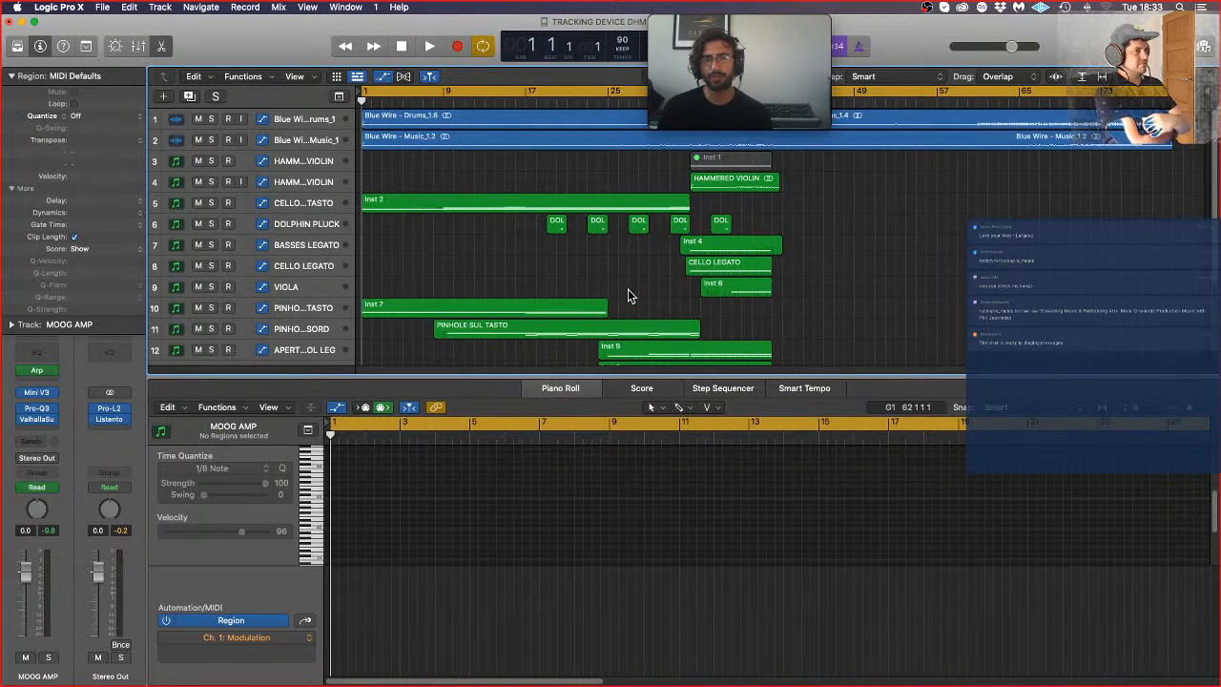
# Step: Inspect the Pro-L 2 limiter settings on the Stereo Out channel and close the plug-in again
pyautogui.click(93, 421)
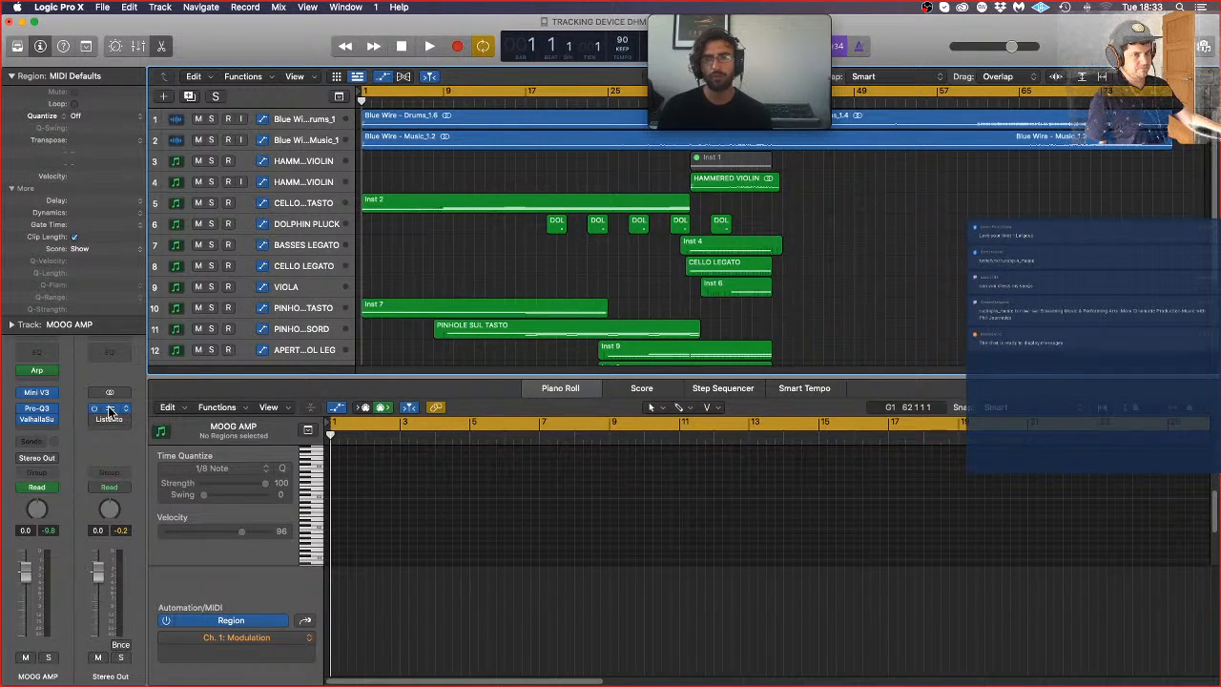
pyautogui.click(110, 410)
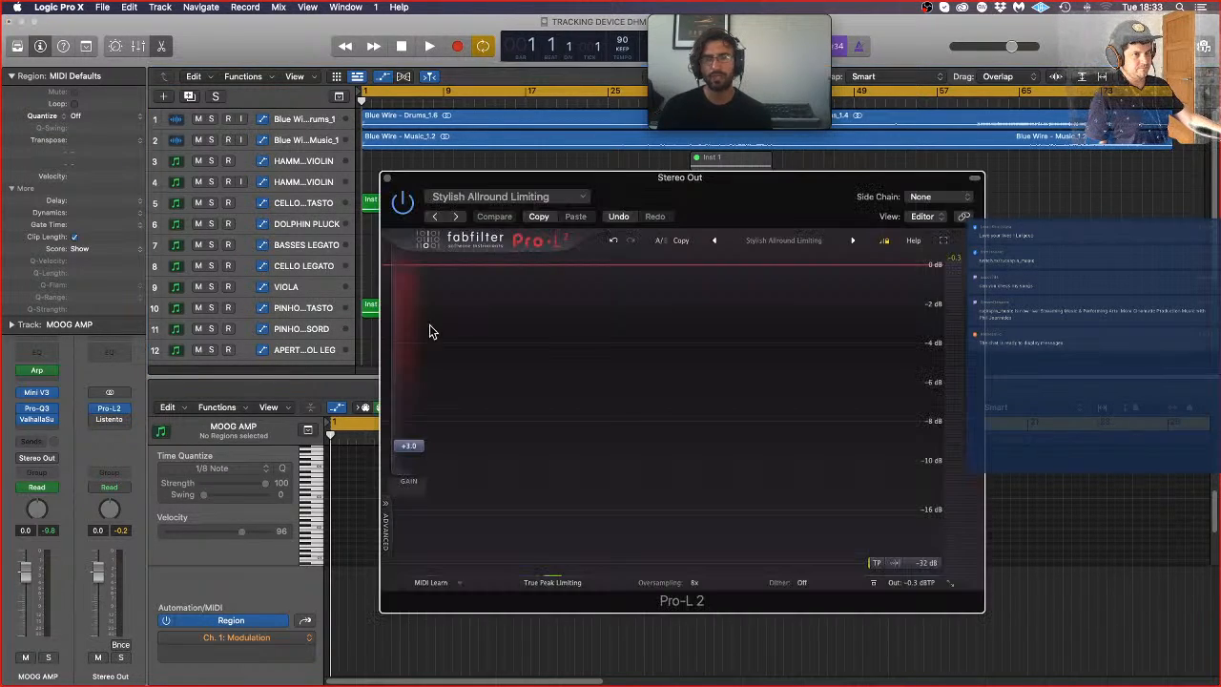
pyautogui.click(388, 179)
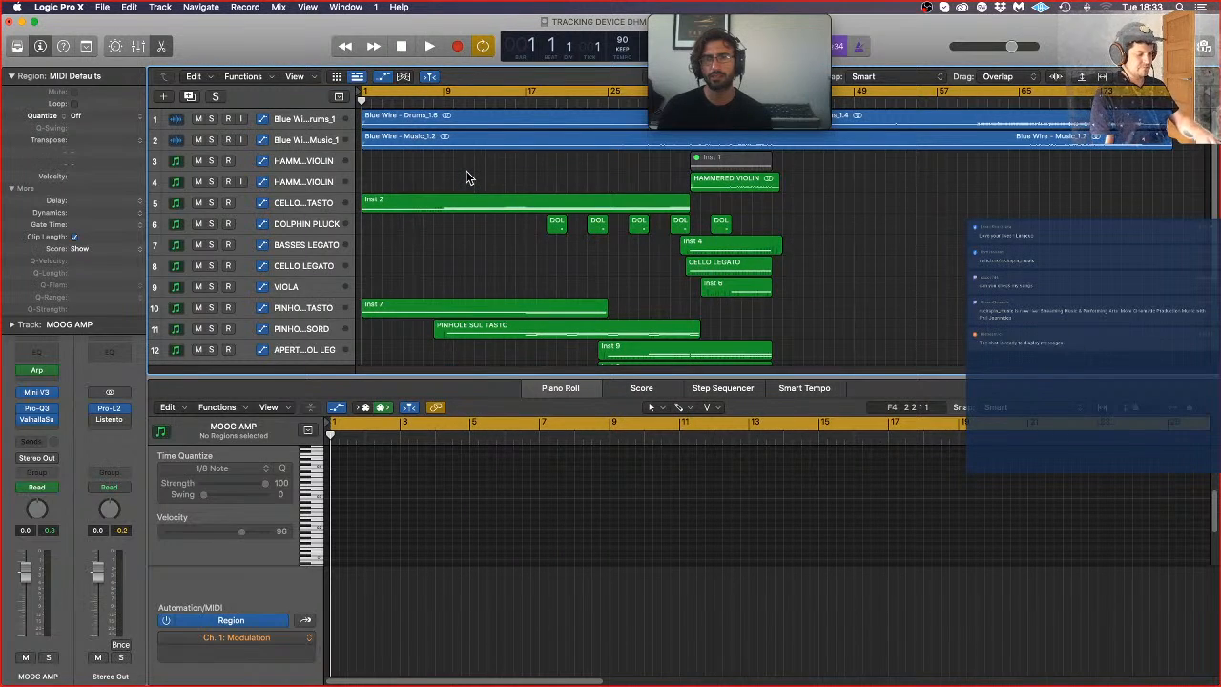
# Step: Bounce bars 1 to 80 offline as an MP3 named TRACKING DEVICE DHM_v1 in the project's Bounces folder
pyautogui.press('super+b')
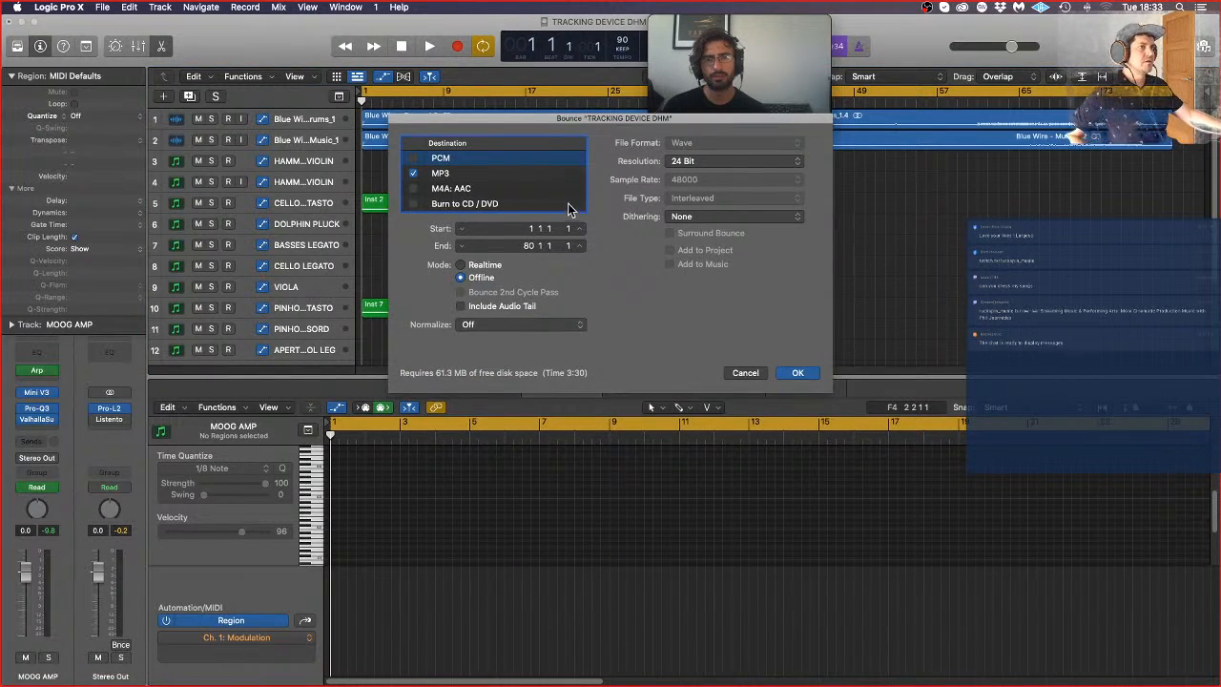
pyautogui.click(523, 176)
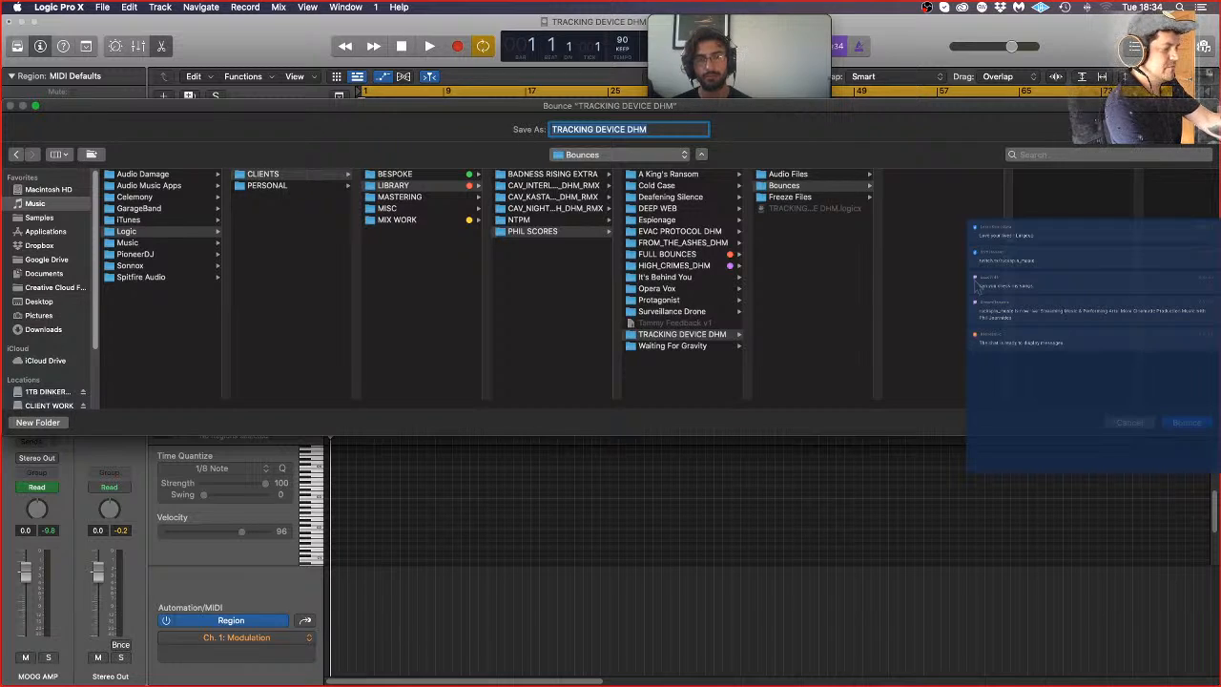
pyautogui.click(665, 126)
pyautogui.write('_v1')
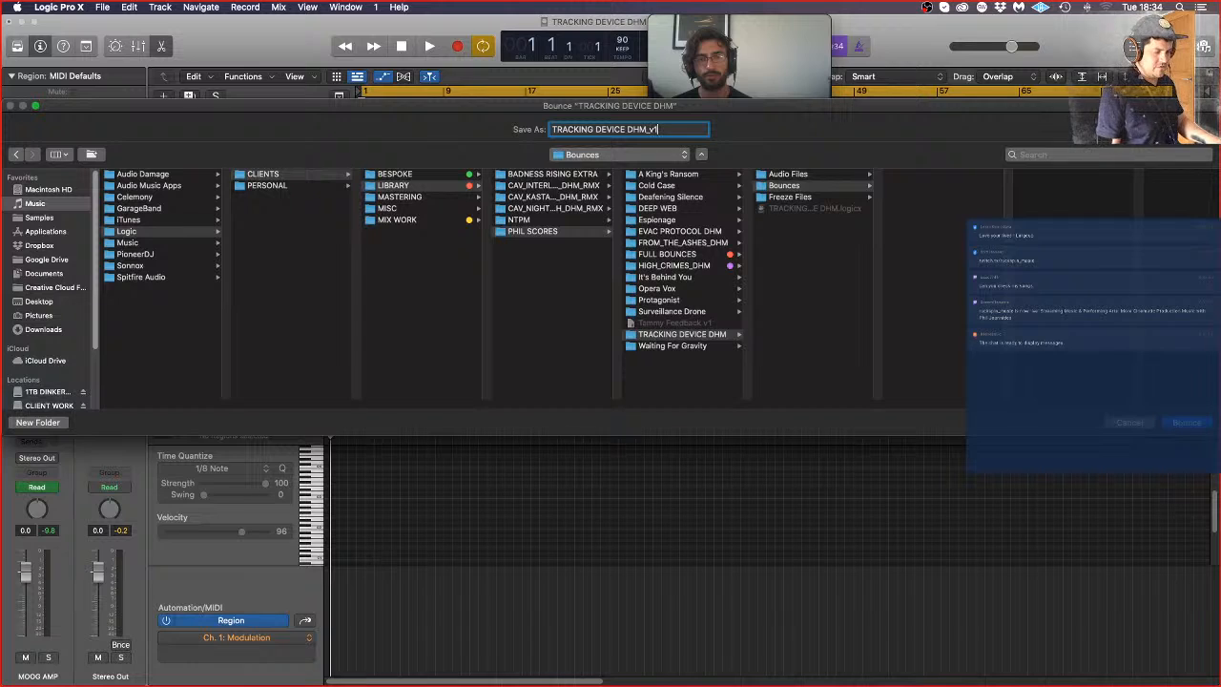
pyautogui.press('Return')
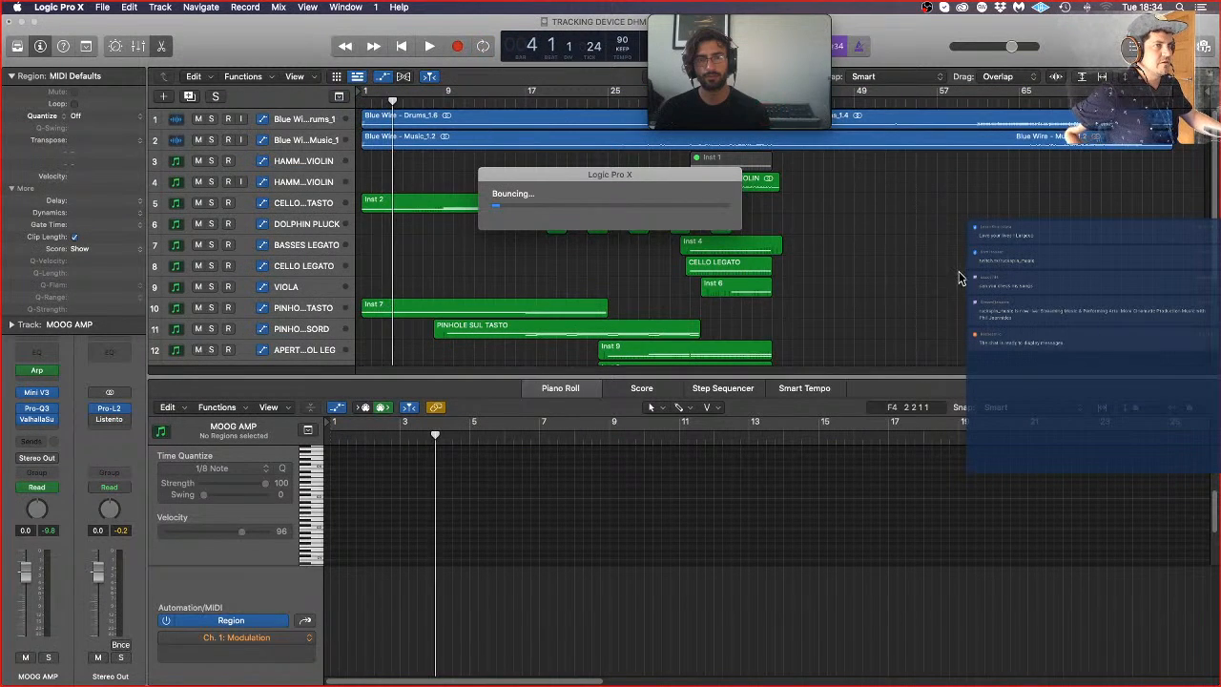
pyautogui.moveTo(2, 296)
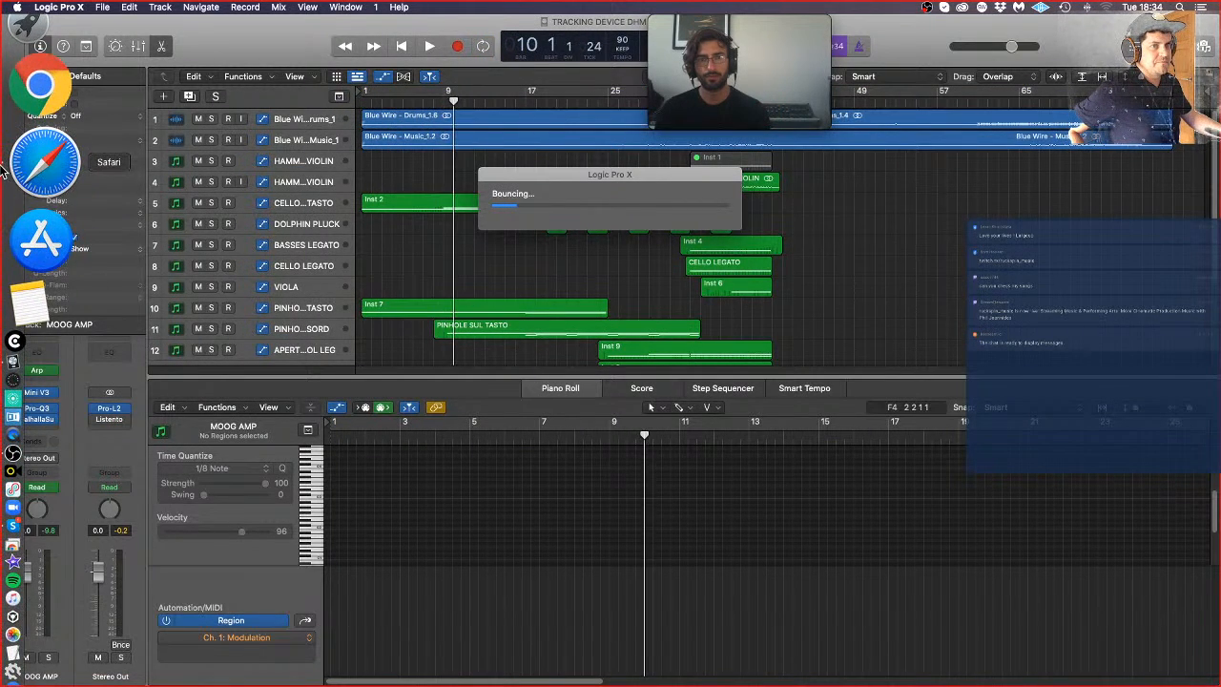